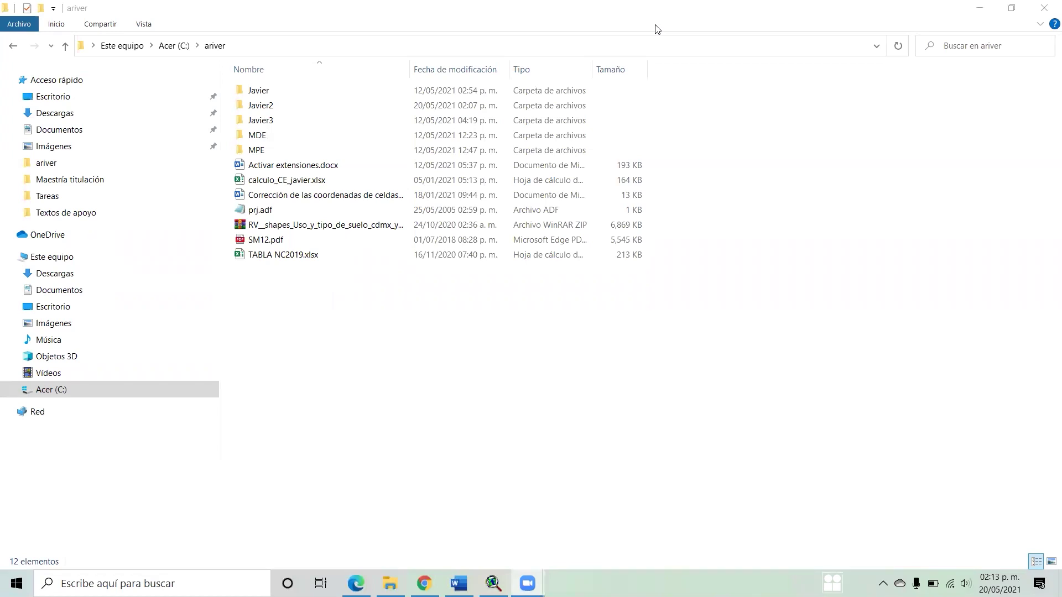
- Select the Javier2 folder in C:\ariver, switch to ArcView GIS 3.2 and dismiss its welcome dialog
left_click(390, 395)
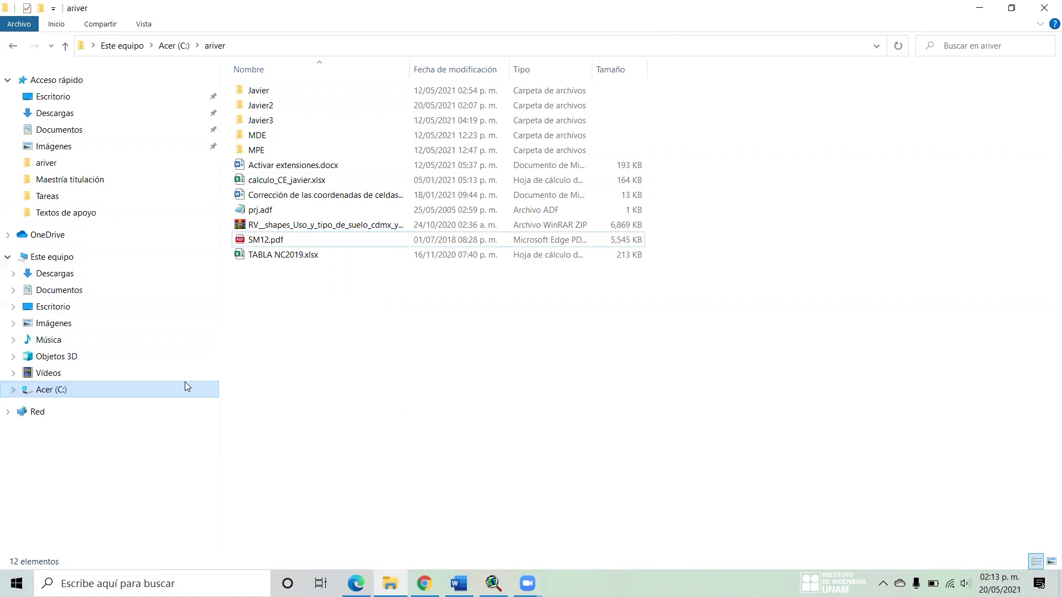
left_click(305, 108)
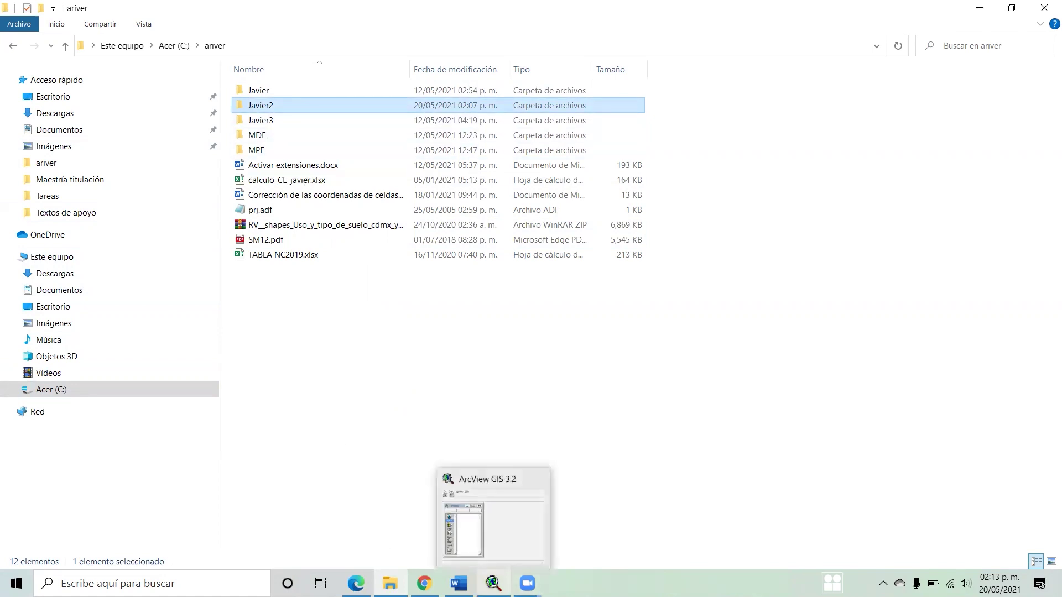
left_click(493, 584)
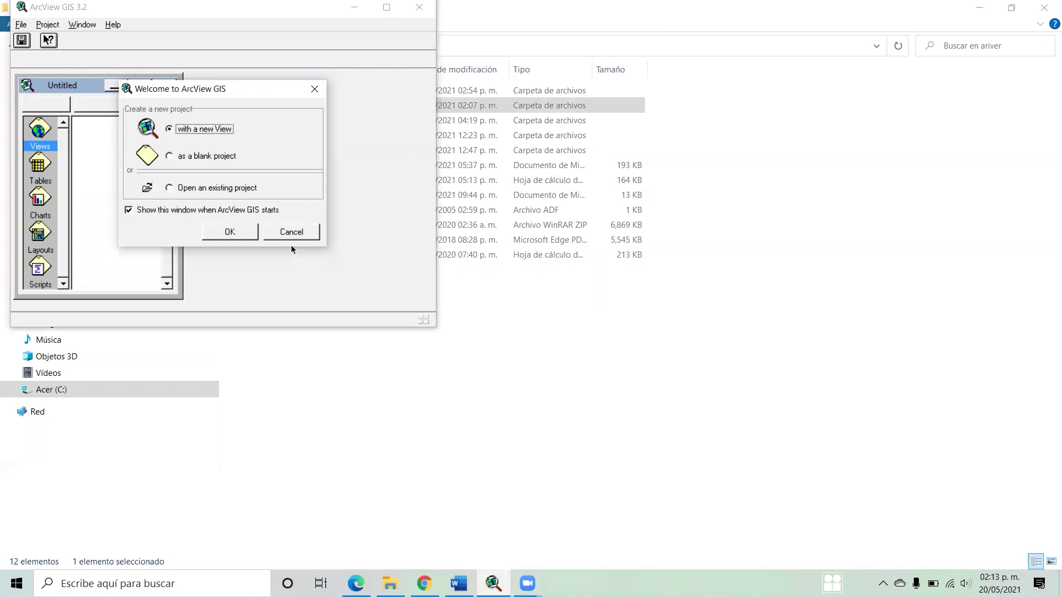
left_click(314, 89)
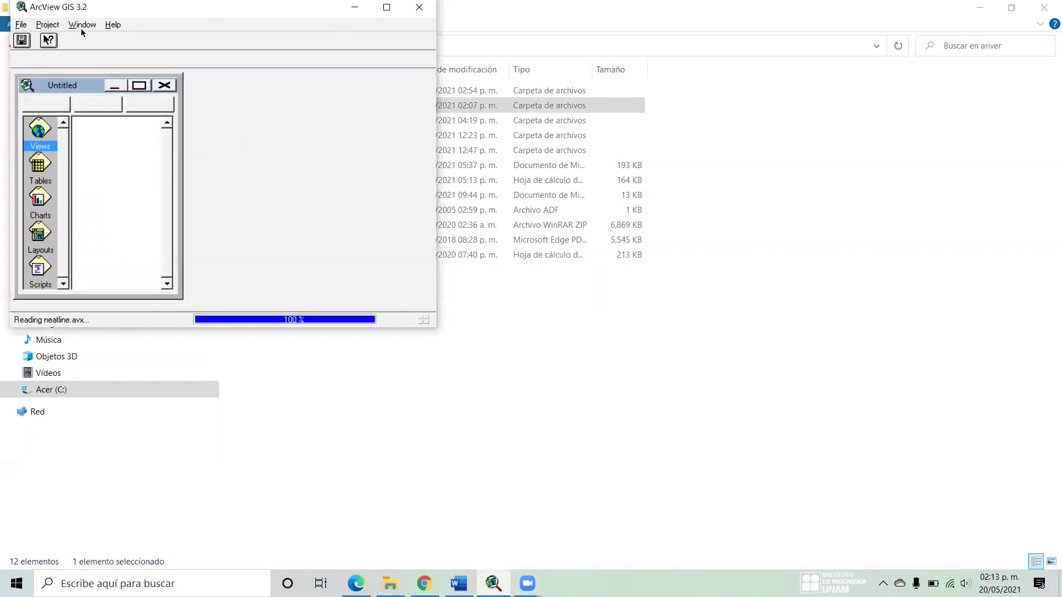
- Save the project as proj1.apr in the c:\ariver\javier2 directory
left_click(20, 25)
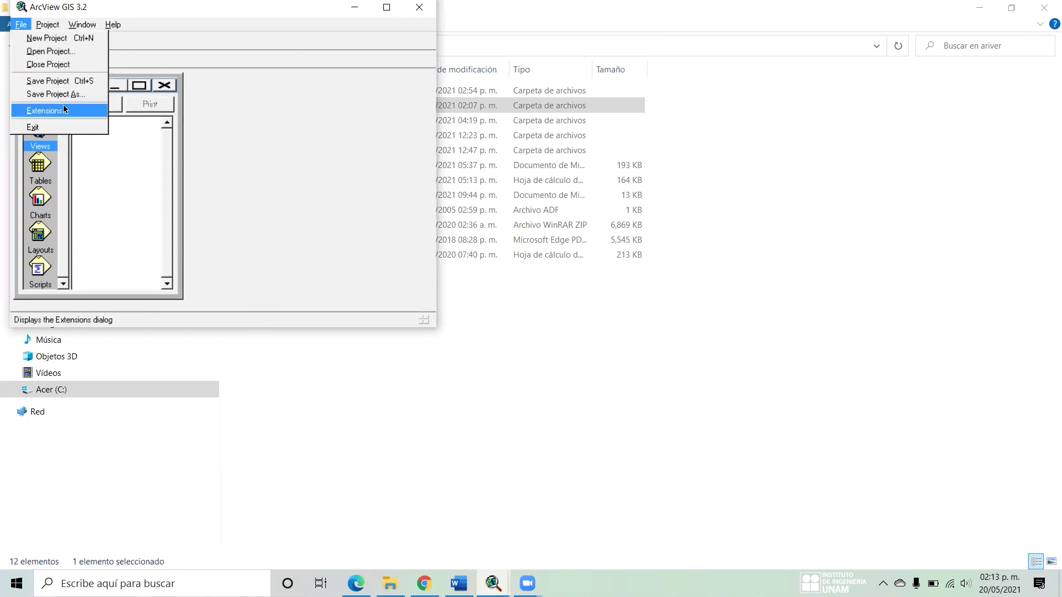
left_click(85, 83)
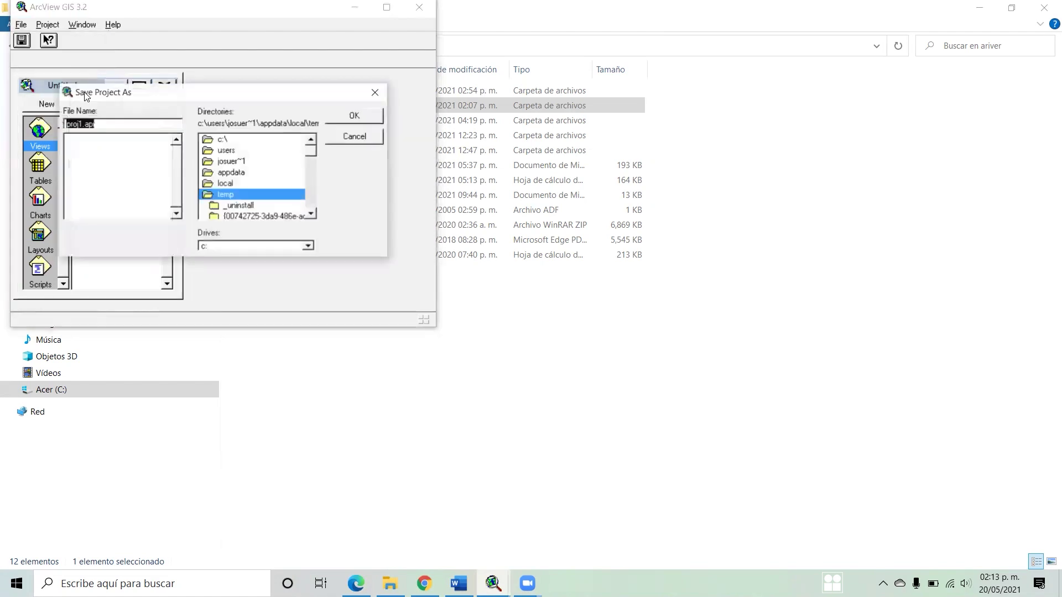
left_click_drag(266, 99, 396, 87)
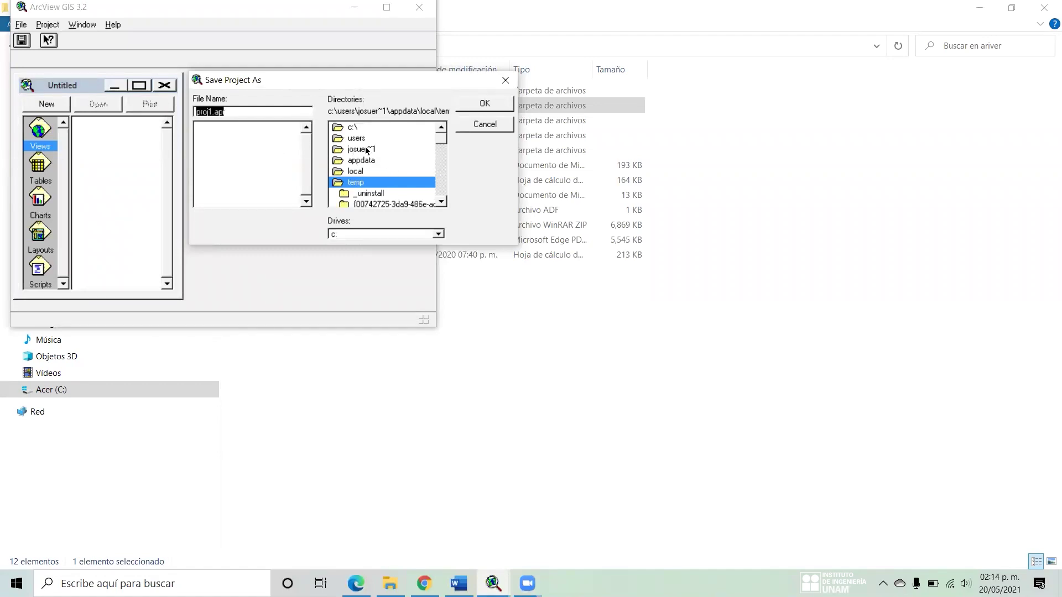
left_click(353, 129)
double_click(354, 130)
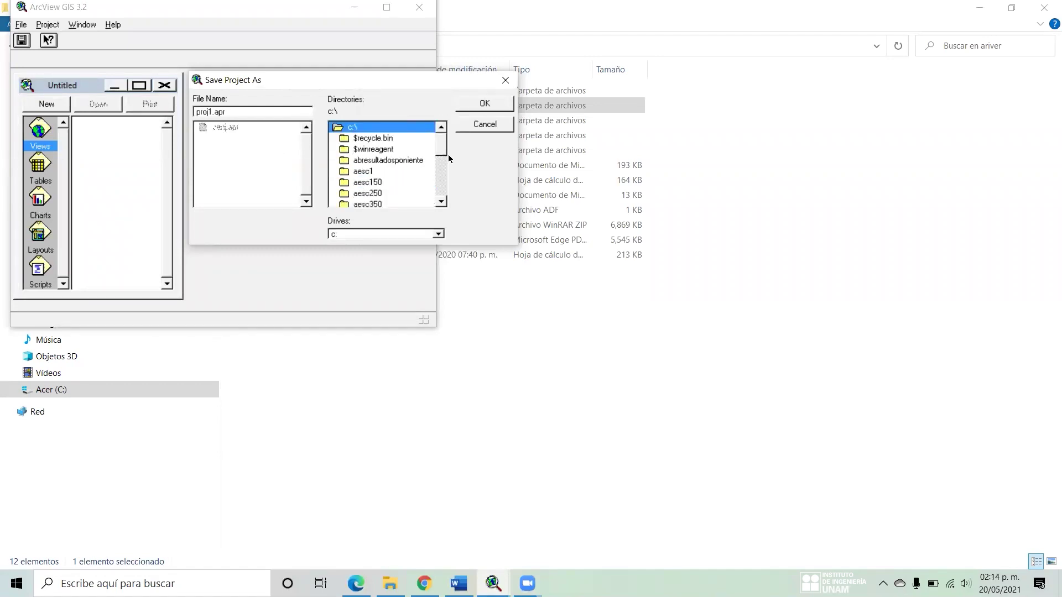
left_click_drag(442, 145, 441, 161)
double_click(363, 151)
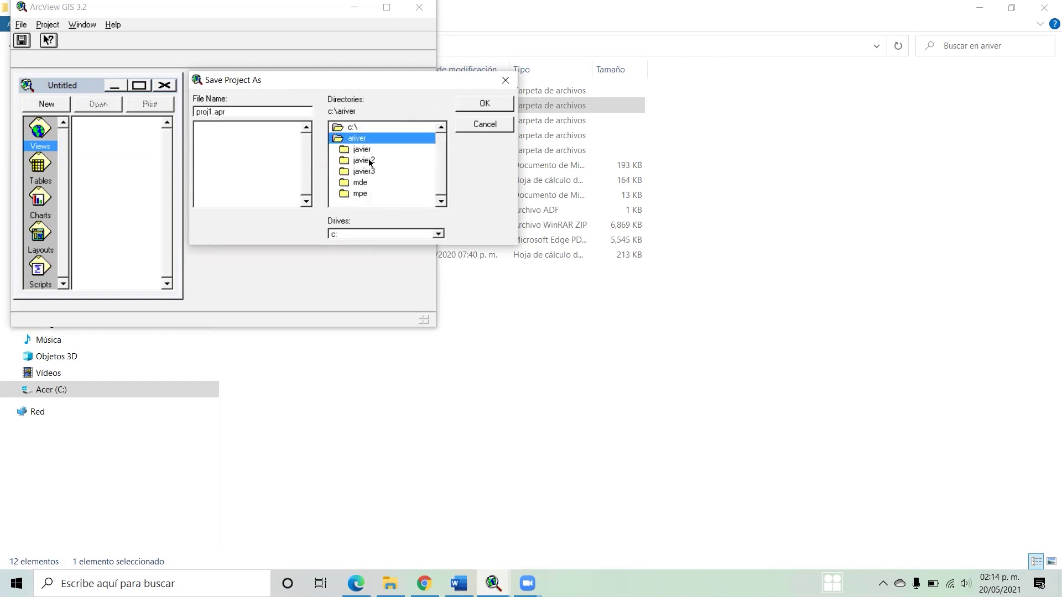
double_click(369, 161)
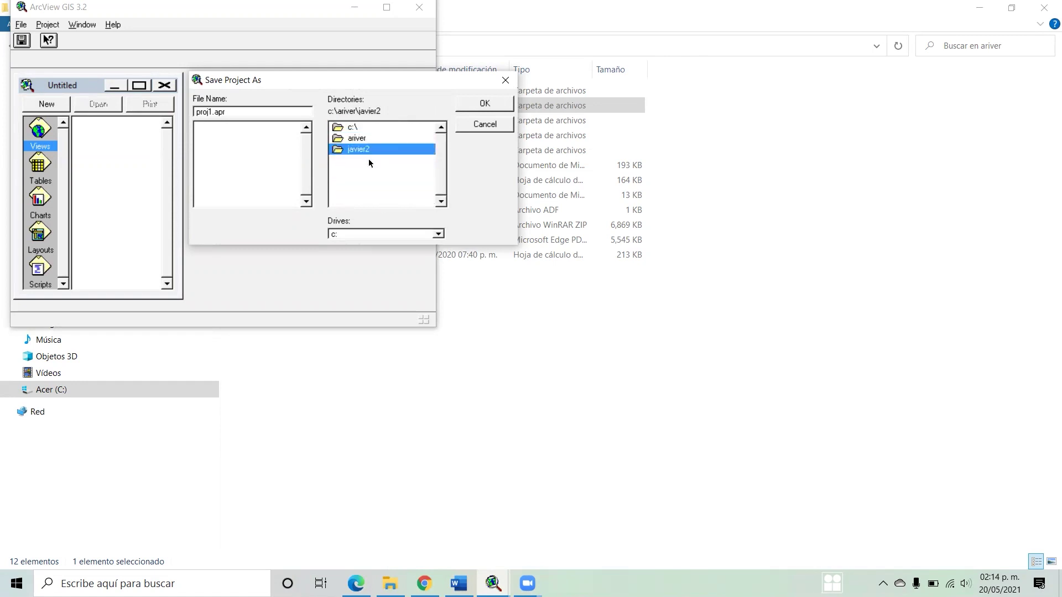
left_click(468, 108)
left_click(20, 25)
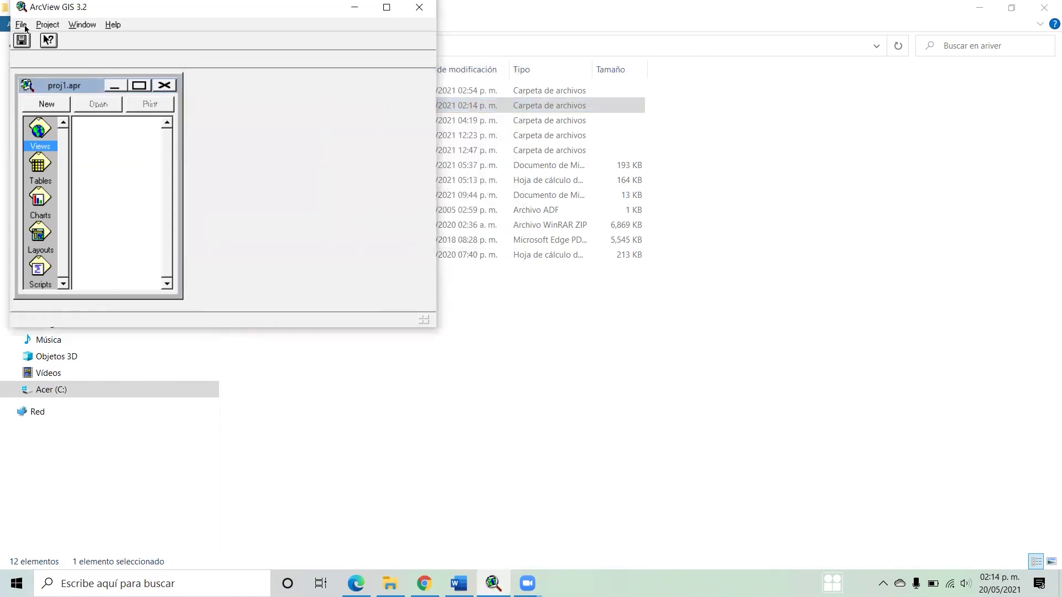
left_click(62, 111)
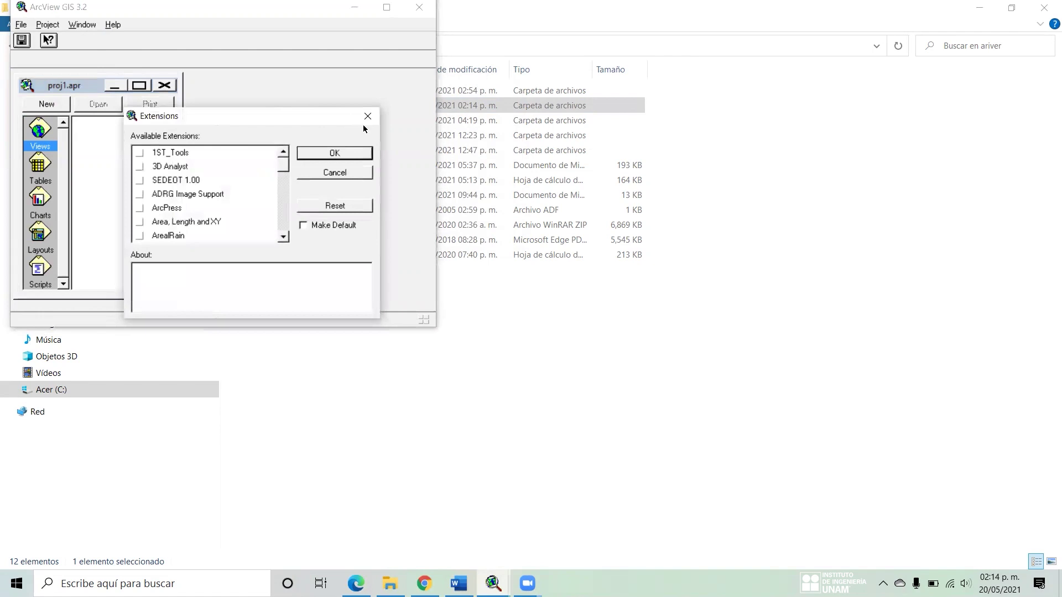
left_click(367, 113)
- Open the Extensions dialog and arrange it alongside the Word document that lists the extensions to activate
left_click(20, 24)
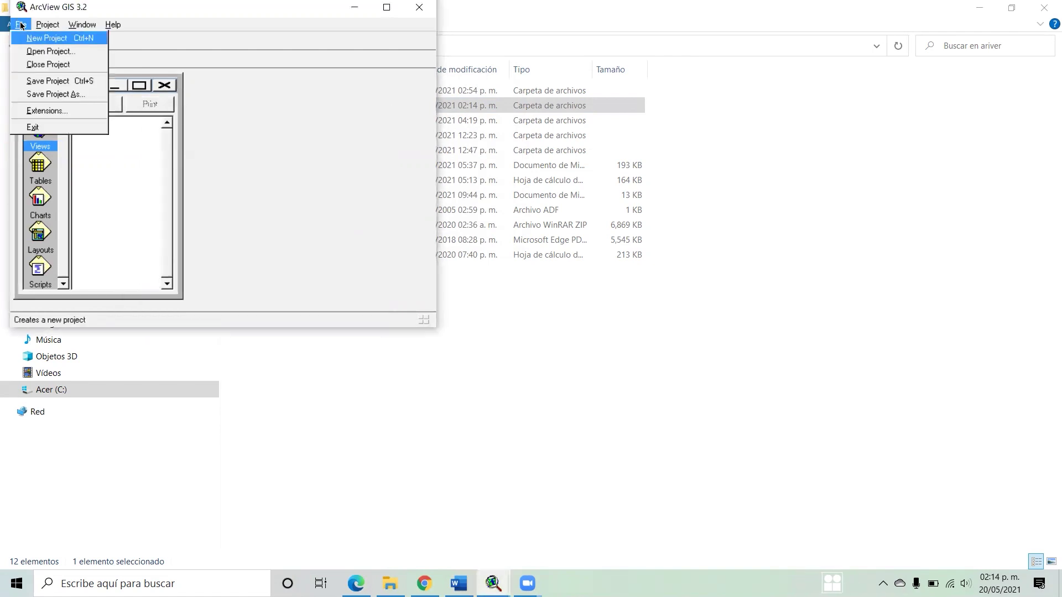
left_click(52, 111)
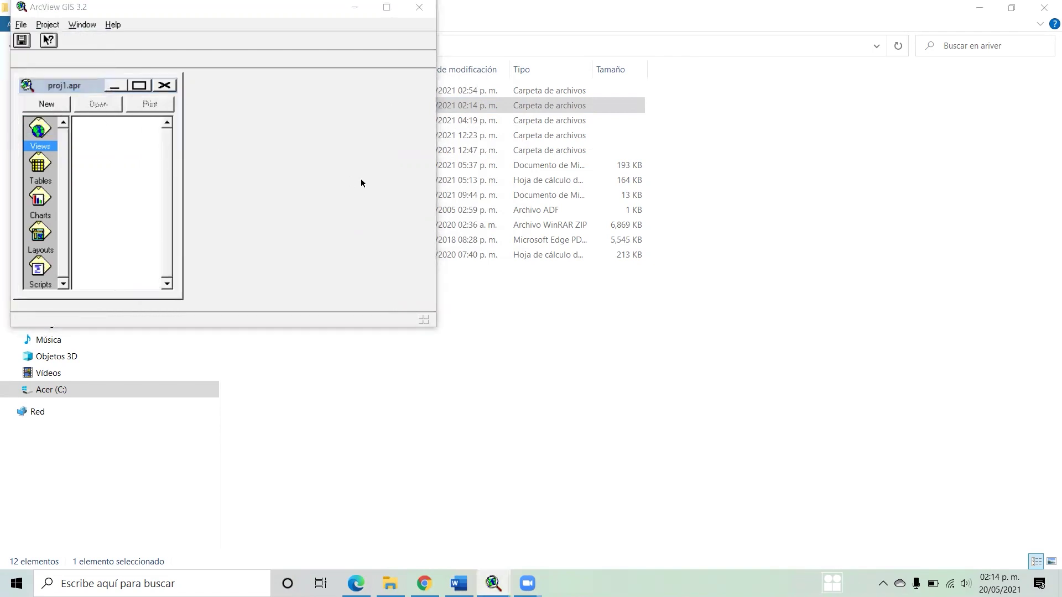
left_click_drag(128, 21, 178, 50)
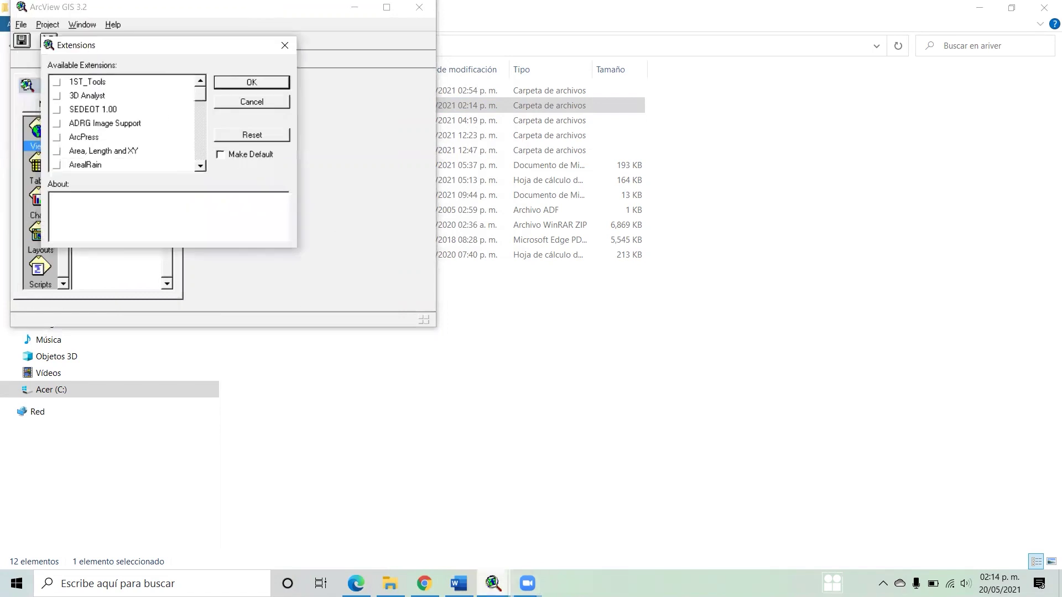
left_click(459, 584)
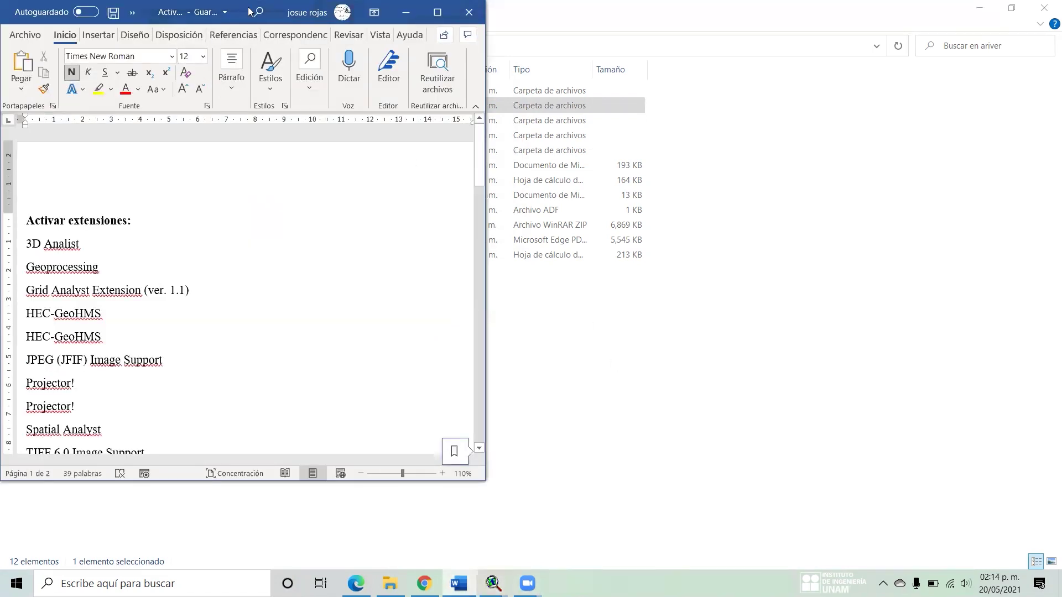
left_click_drag(248, 11, 627, 34)
scroll(609, 303, "down", 1)
scroll(614, 344, "up", 1)
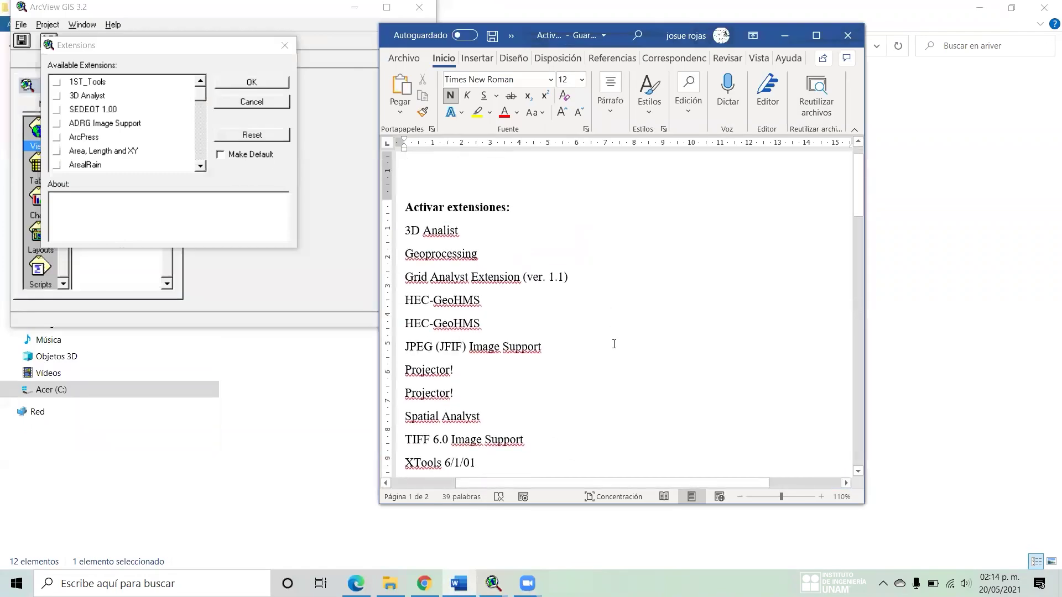
left_click_drag(172, 47, 722, 128)
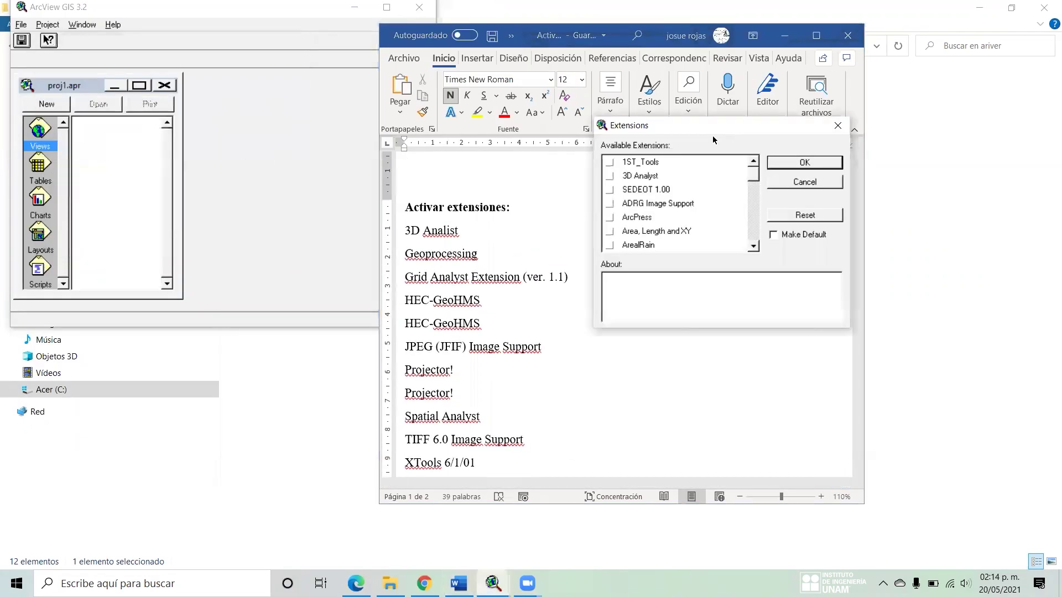
- Enable the 3D Analyst, Extension Builder Sample, Geoprocessing and Grid Analyst Extension (Ver.1.1) extensions
left_click(611, 176)
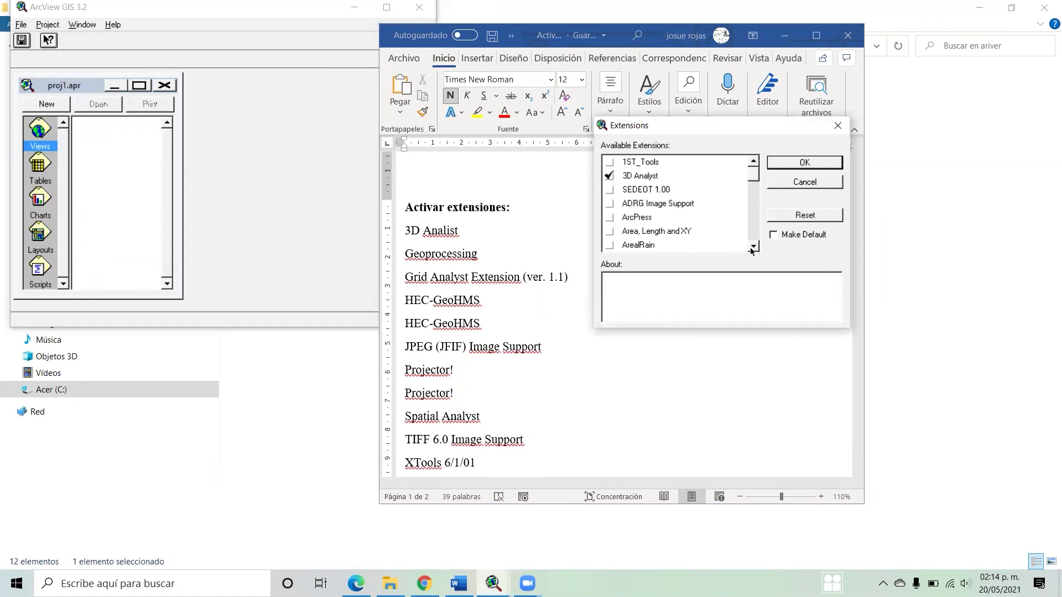
left_click_drag(753, 247, 754, 247)
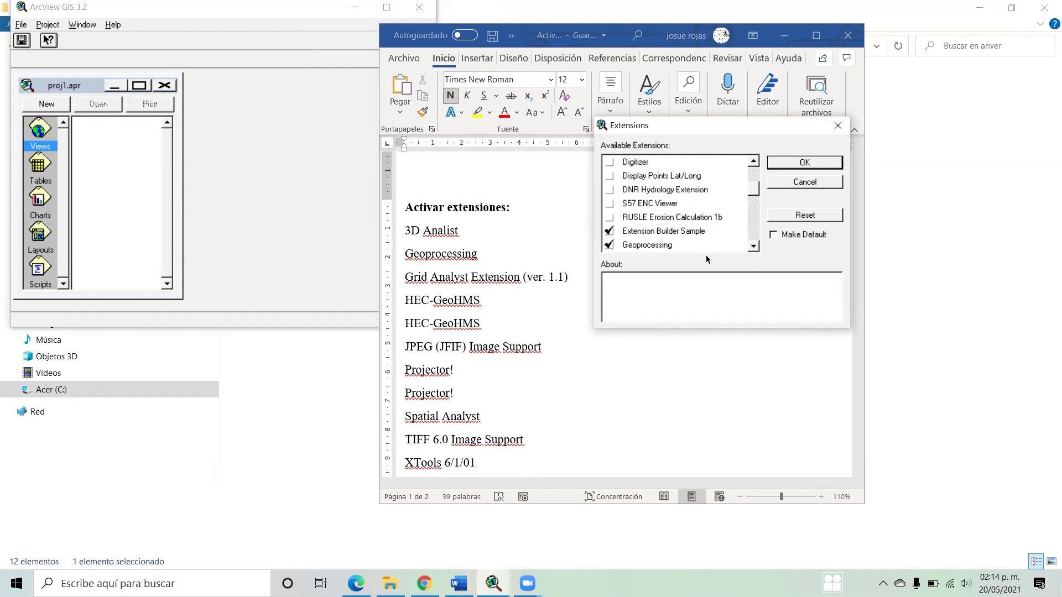
left_click(753, 248)
left_click(754, 248)
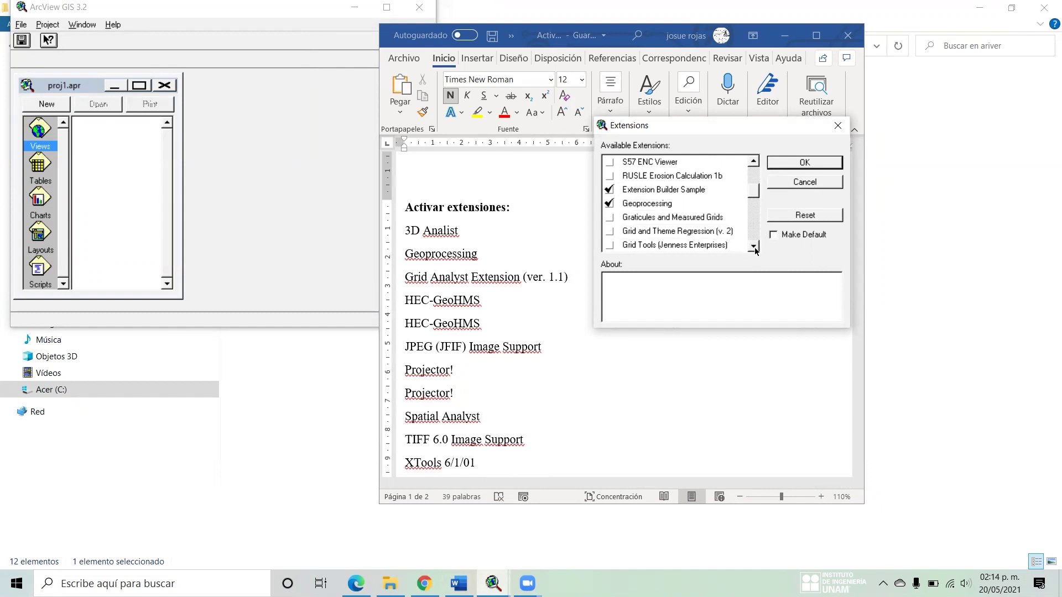
left_click(754, 248)
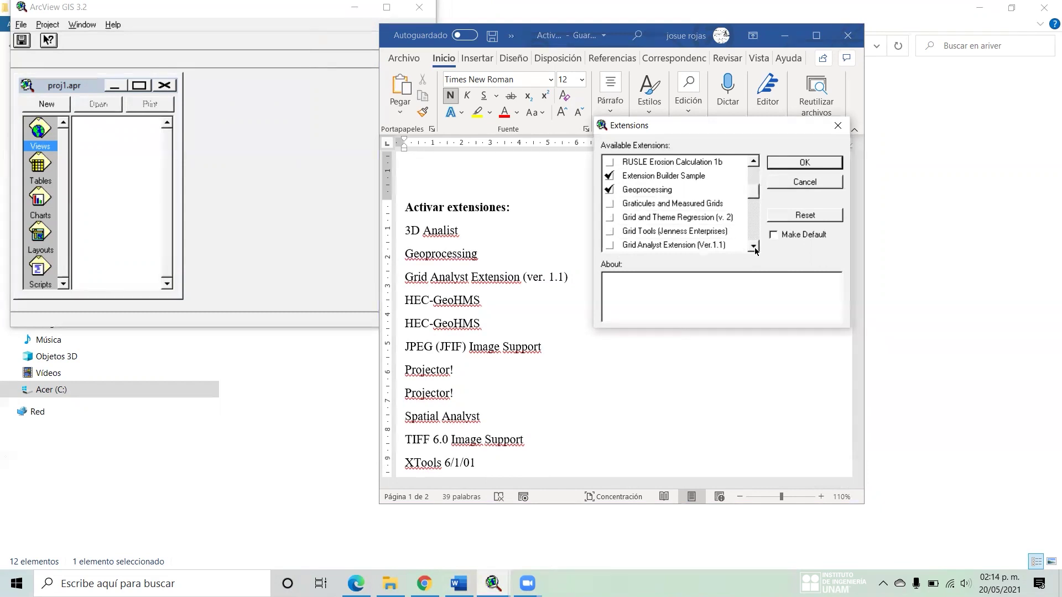
left_click(754, 247)
left_click(613, 231)
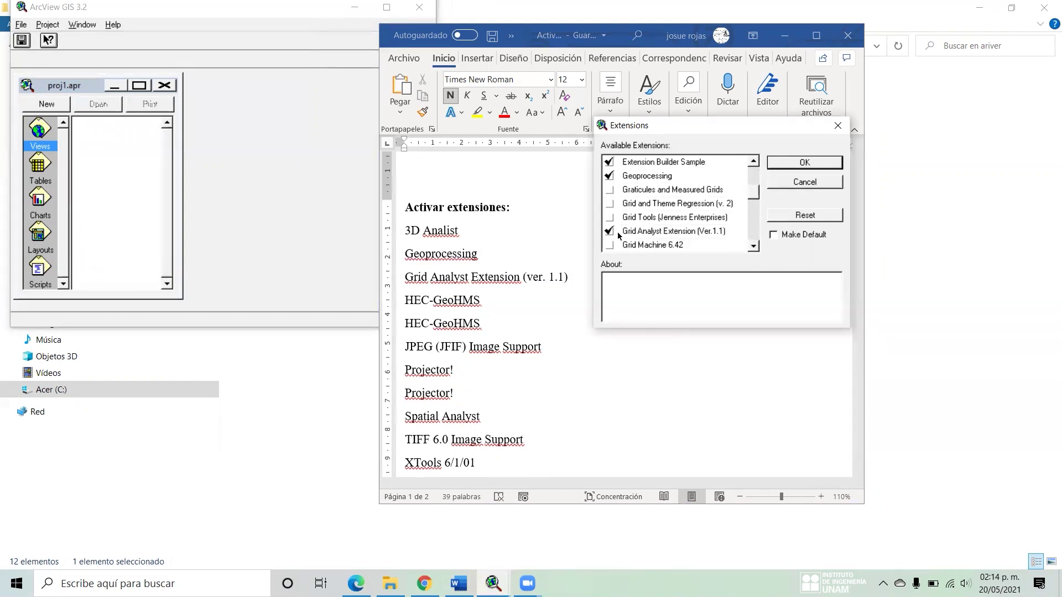
- Enable both HEC-GeoHMS entries in the list of available extensions
left_click(753, 248)
left_click(753, 247)
left_click(754, 247)
left_click(753, 247)
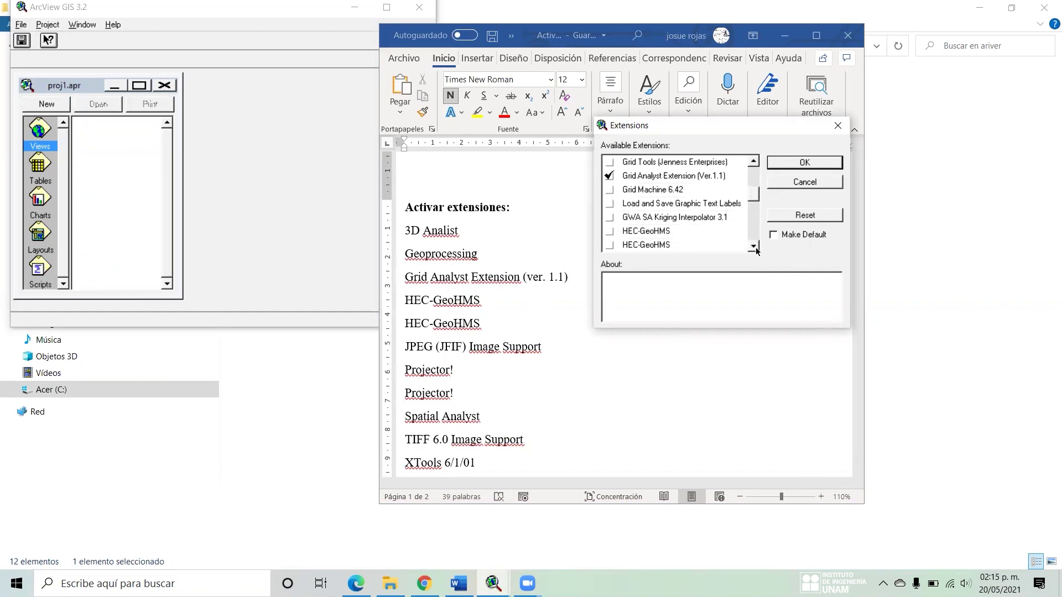
left_click(753, 247)
left_click(609, 218)
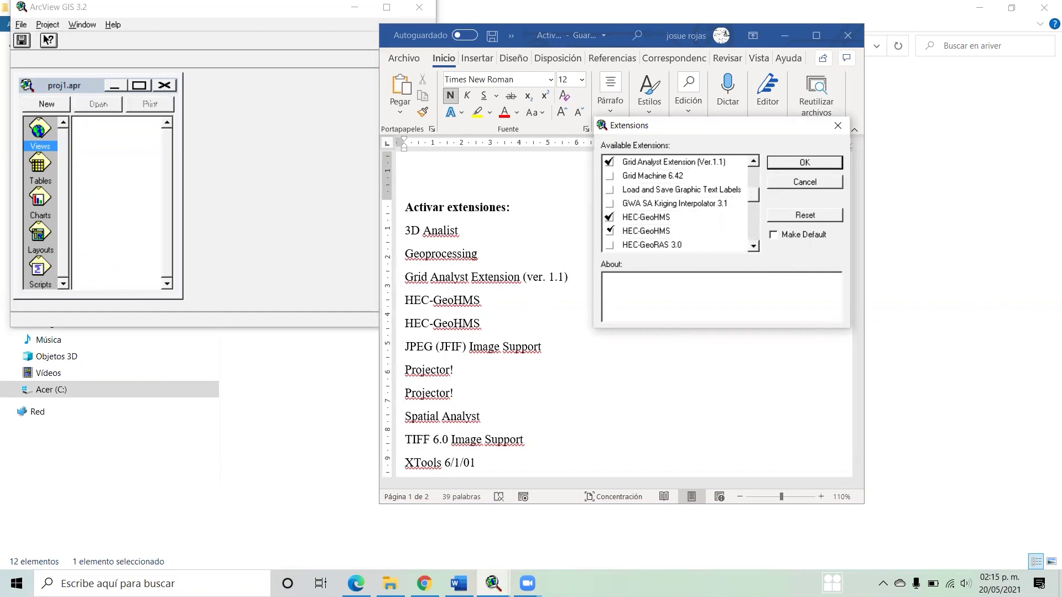
- Enable the JPEG (JFIF) Image Support extension
left_click(753, 248)
left_click(754, 247)
left_click(753, 247)
left_click(754, 248)
left_click(754, 247)
left_click(754, 247)
left_click(754, 247)
left_click(753, 248)
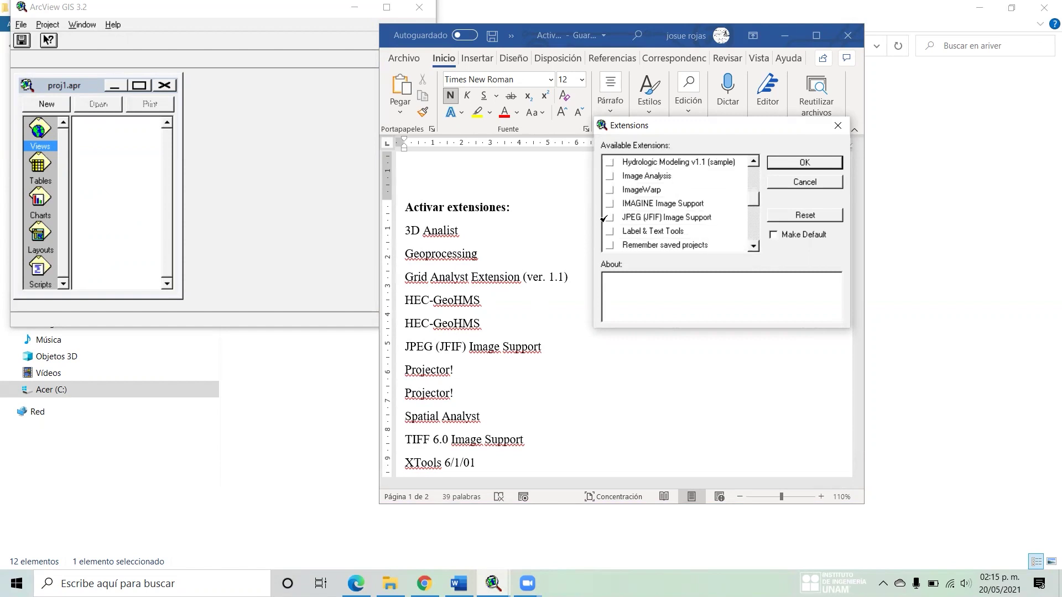
- Enable the Projector! extensions in the list of available extensions
double_click(753, 247)
double_click(754, 247)
left_click(753, 247)
left_click(753, 248)
double_click(753, 247)
left_click(754, 247)
left_click(754, 247)
double_click(754, 247)
double_click(753, 247)
double_click(754, 248)
left_click(754, 248)
left_click(754, 247)
double_click(753, 247)
left_click(753, 247)
double_click(753, 248)
left_click(754, 248)
left_click(754, 248)
double_click(753, 247)
left_click(754, 247)
left_click(611, 204)
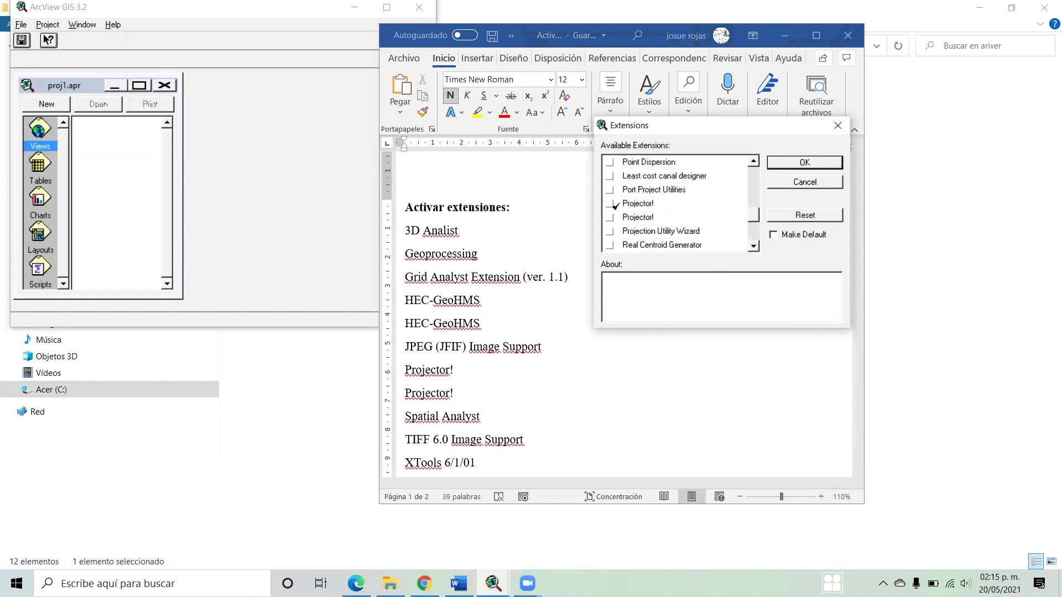
- Enable the Spatial Analyst extension
left_click(754, 248)
left_click(754, 247)
left_click(754, 247)
left_click(753, 248)
left_click(753, 247)
double_click(754, 247)
left_click(753, 247)
left_click(753, 248)
left_click(753, 247)
left_click(754, 247)
left_click(754, 247)
double_click(753, 247)
double_click(753, 247)
left_click(754, 248)
left_click(753, 247)
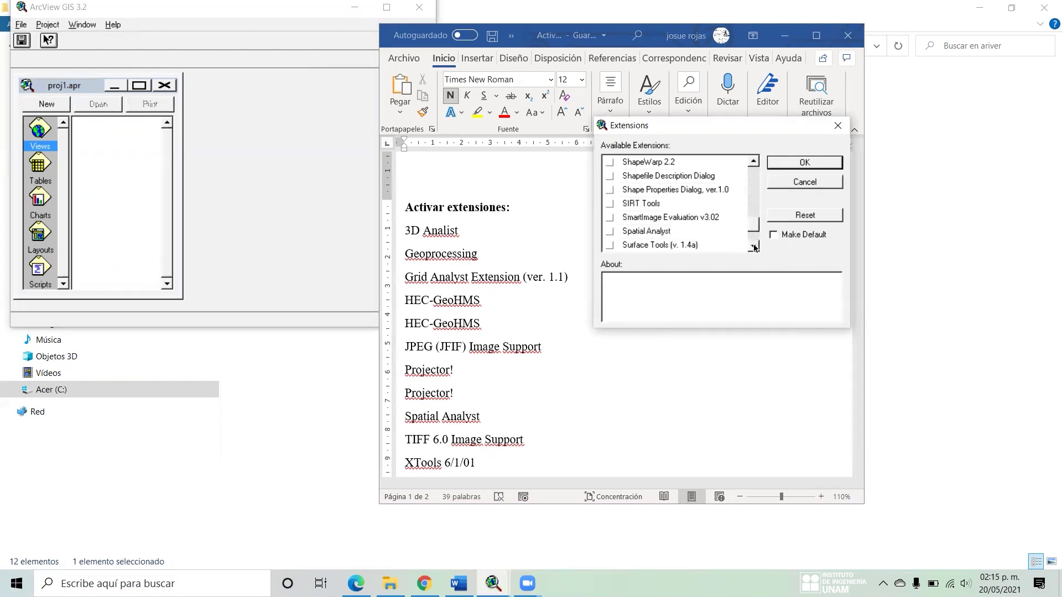
left_click(610, 232)
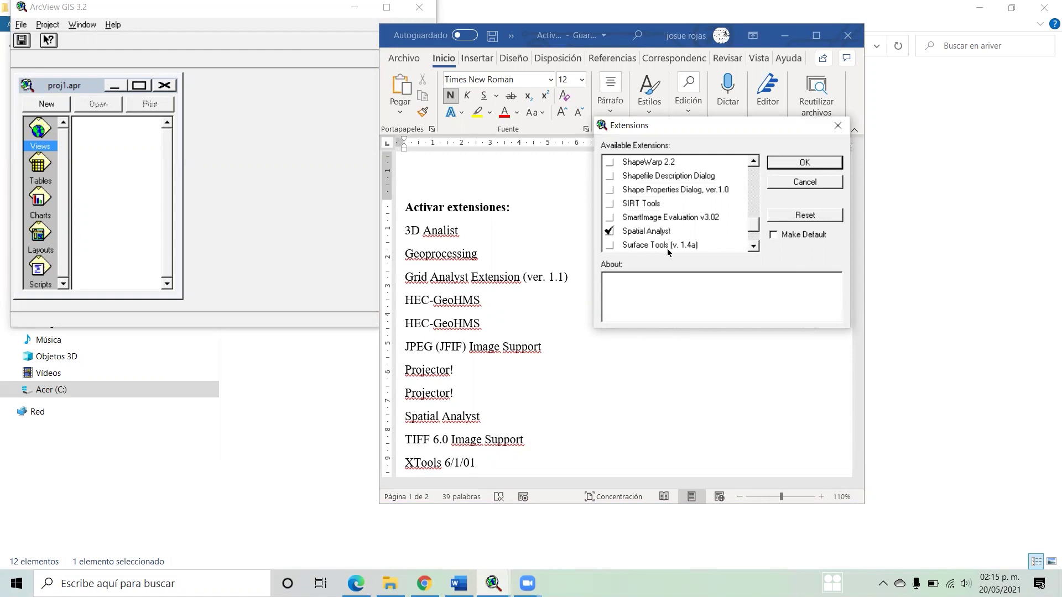
- Enable the XTools 6/1/01 extension at the end of the available extensions list
double_click(753, 247)
left_click(753, 247)
double_click(753, 247)
left_click(753, 248)
double_click(754, 248)
double_click(754, 247)
double_click(753, 247)
double_click(753, 247)
left_click(611, 246)
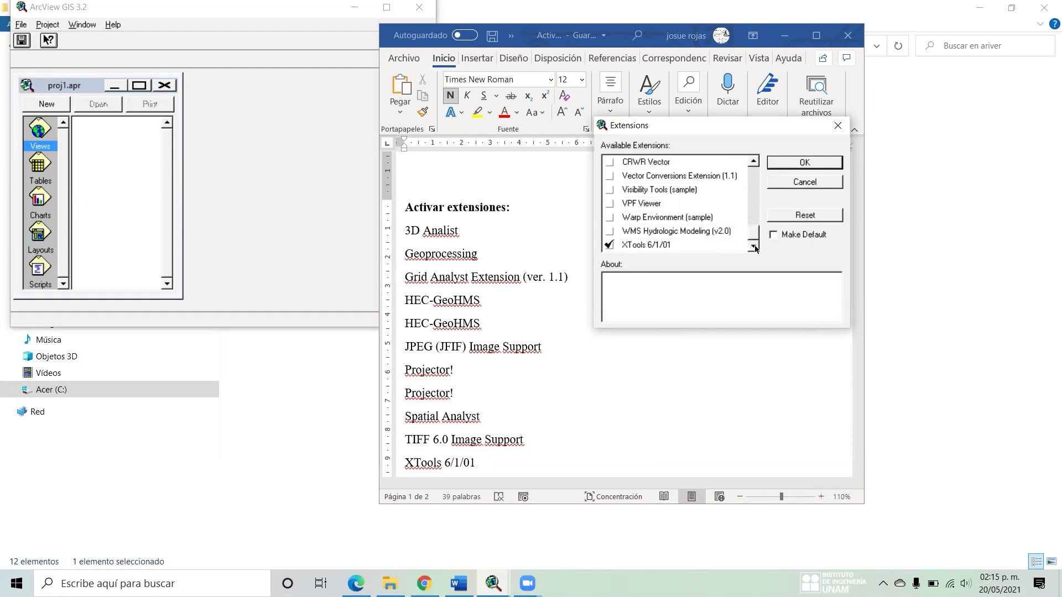
- Load the selected extensions into the project and dismiss the requests to locate missing extension files such as spgenrlze.avx
left_click(804, 164)
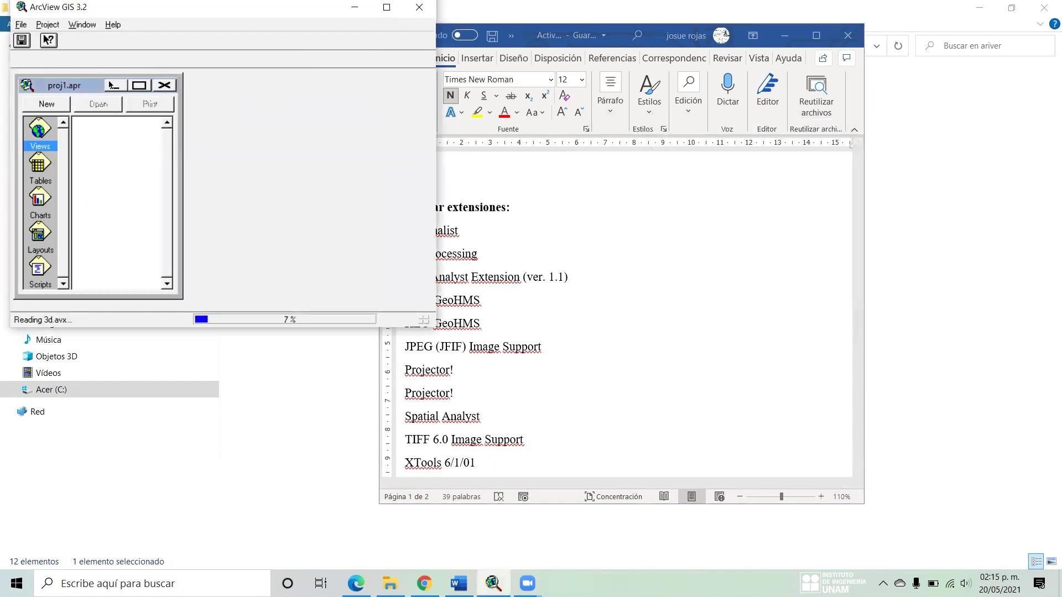
left_click(329, 100)
left_click(374, 93)
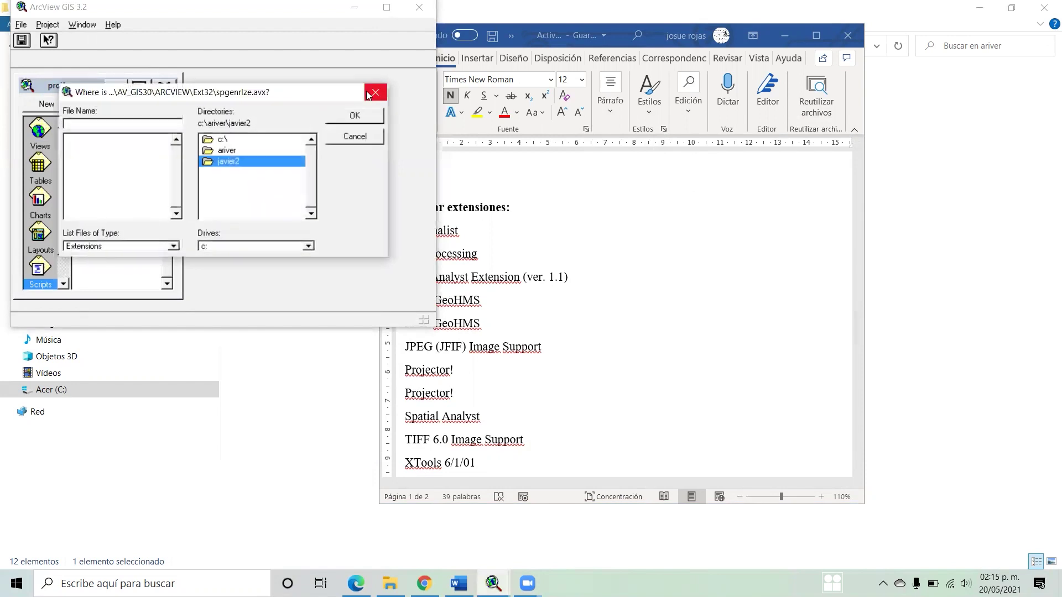
left_click(374, 93)
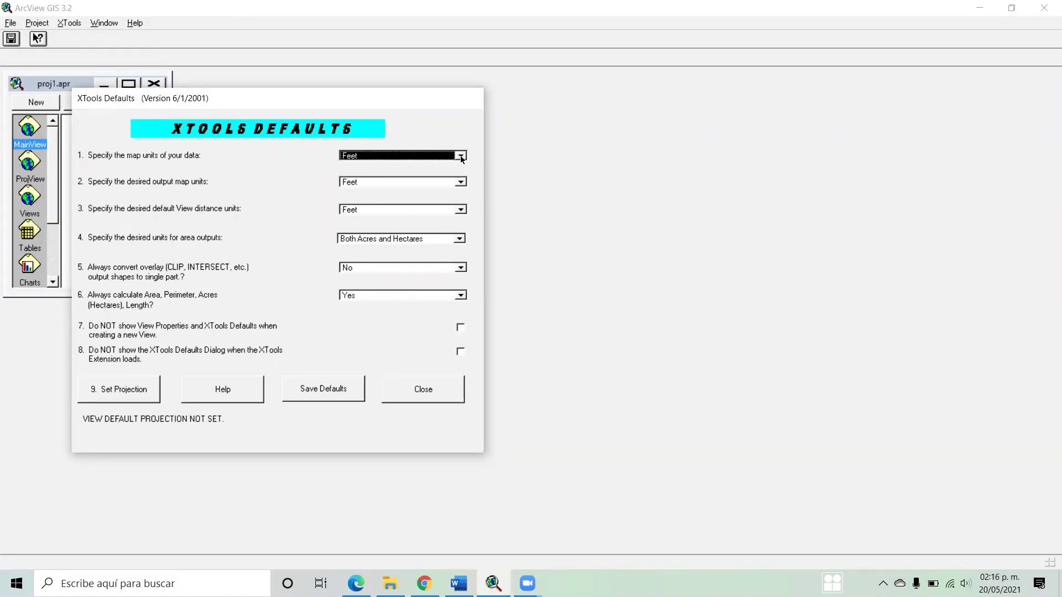
- Set the XTools map units, output map units and default View distance units to Meters
left_click(459, 157)
left_click(358, 185)
left_click(411, 182)
left_click(378, 210)
left_click(379, 210)
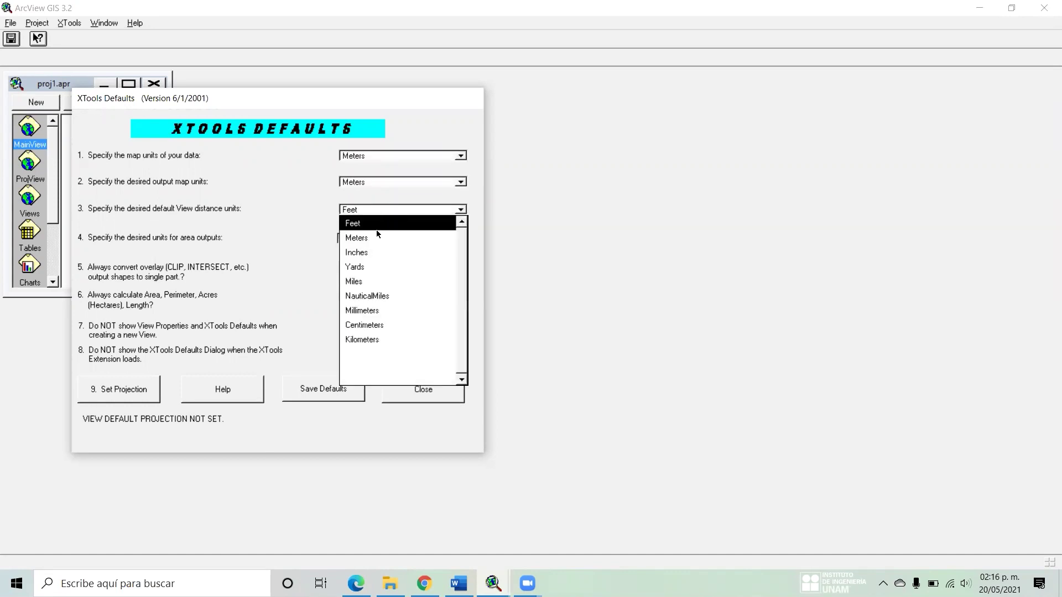
left_click(376, 237)
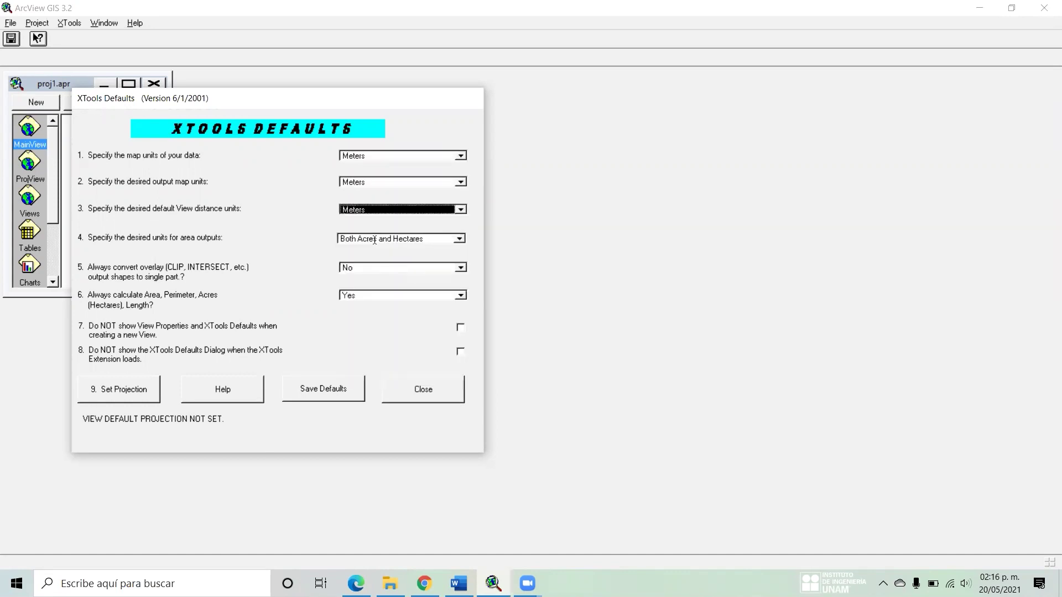
- Save the XTools defaults, close their dialog and save the project
left_click(341, 391)
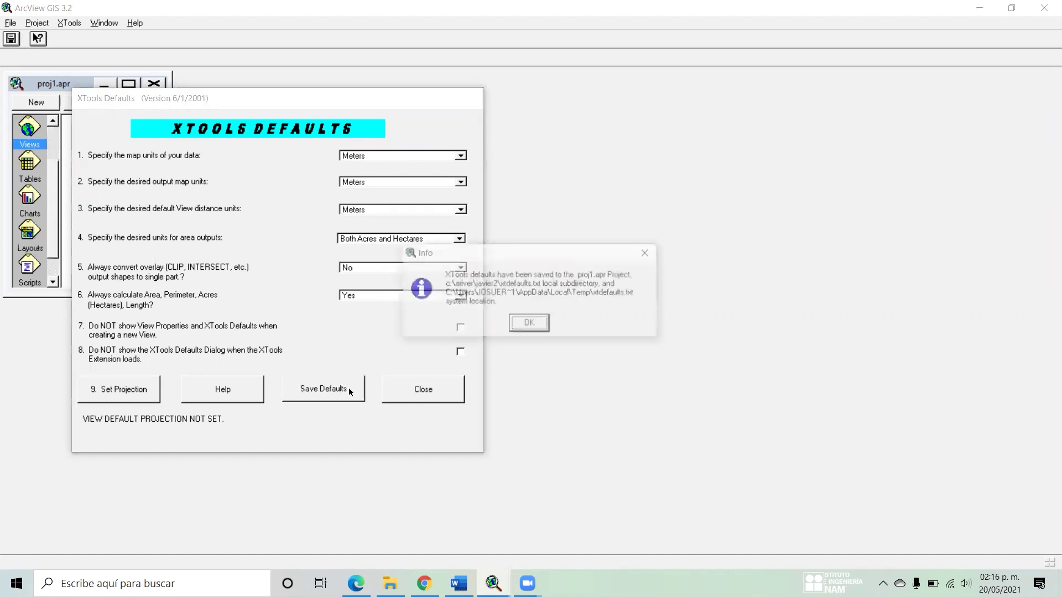
left_click(533, 325)
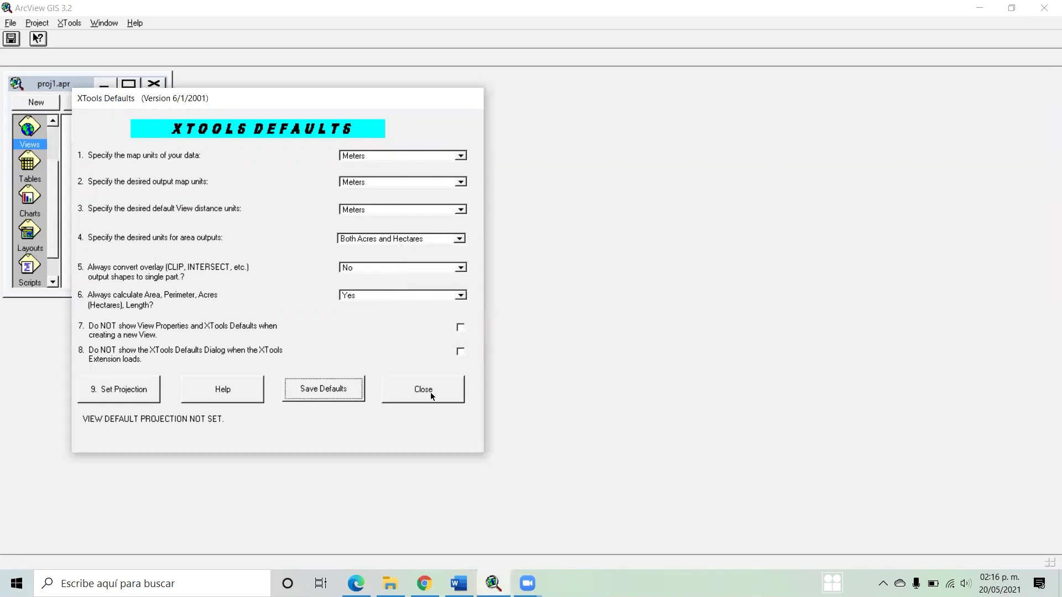
left_click(430, 394)
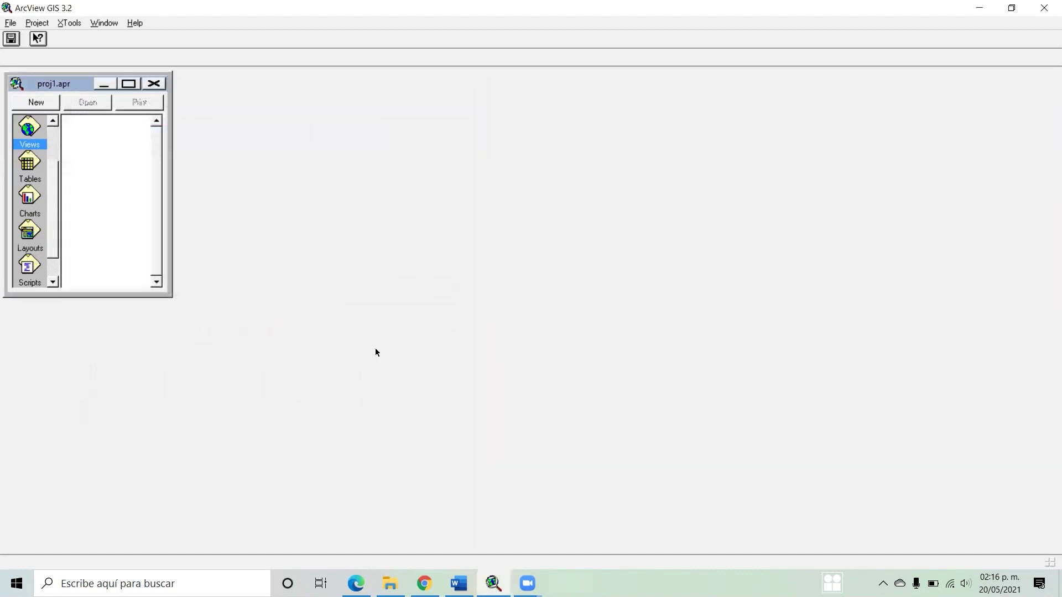
left_click(11, 39)
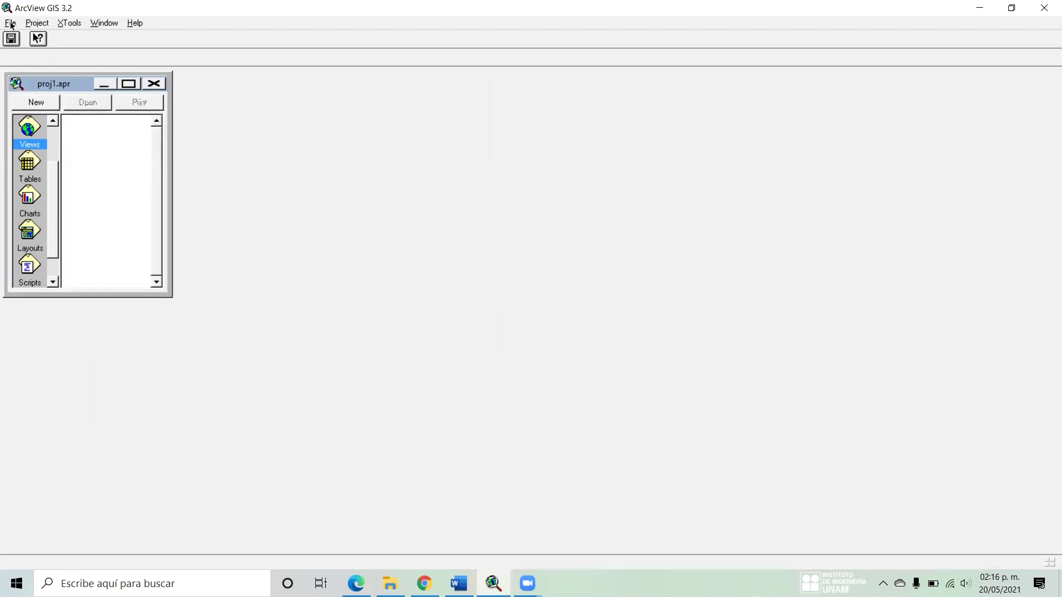
left_click_drag(56, 198, 53, 172)
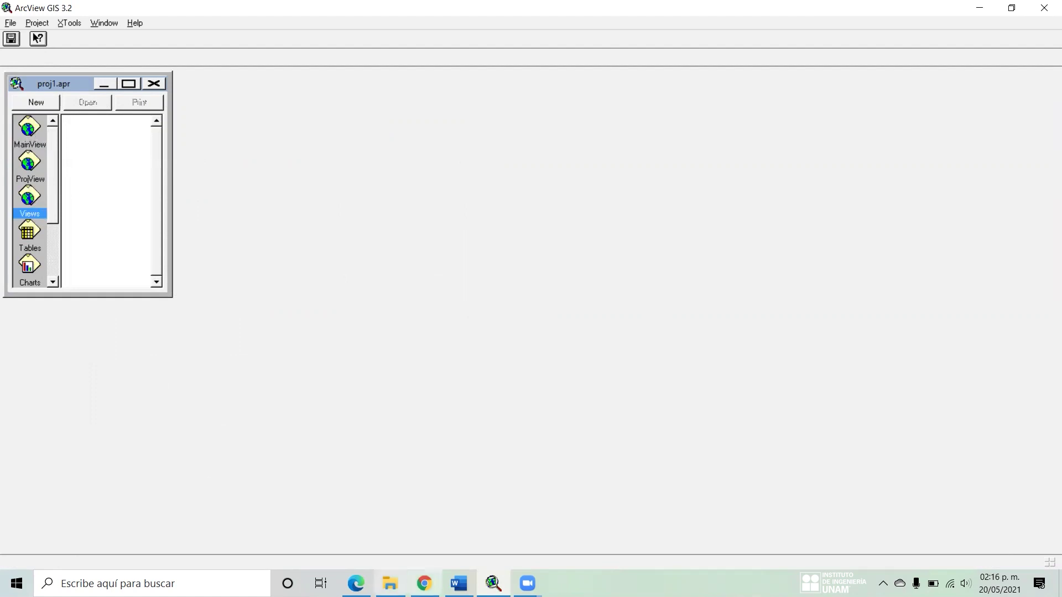
- Read section 2.3, Análisis del terreno, of the SM12.pdf manual, including steps 13 and 14 on MainView and Terrain Preprocessing
left_click(390, 583)
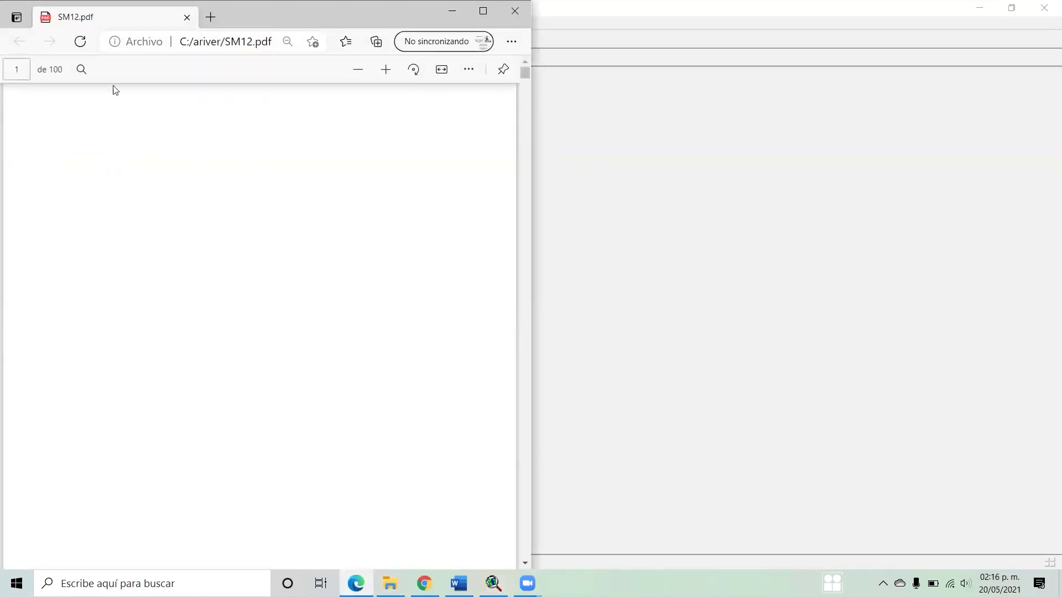
left_click_drag(523, 72, 517, 370)
scroll(441, 352, "up", 20)
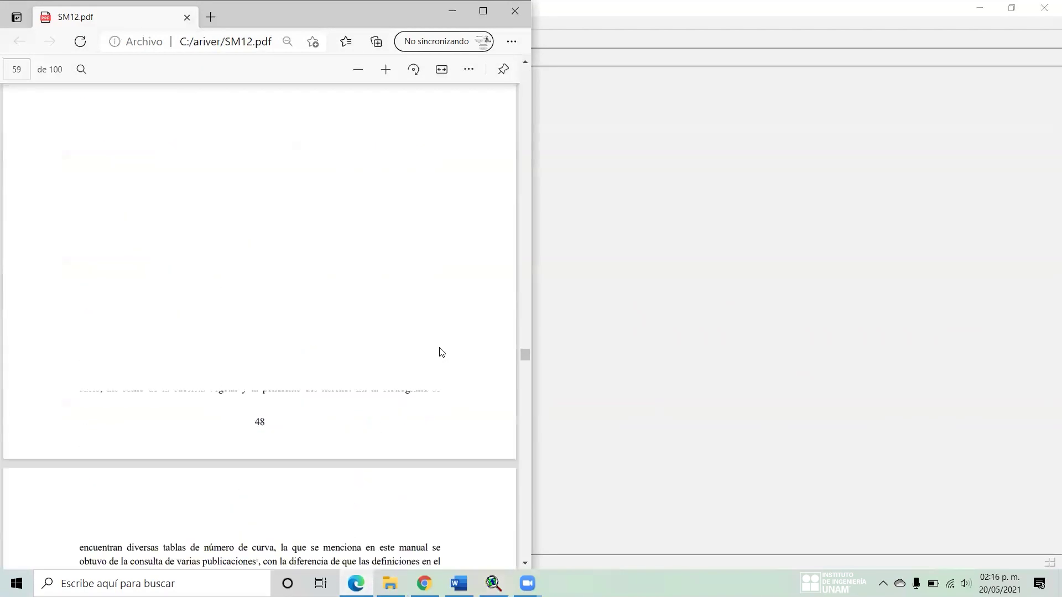
scroll(435, 330, "up", 20)
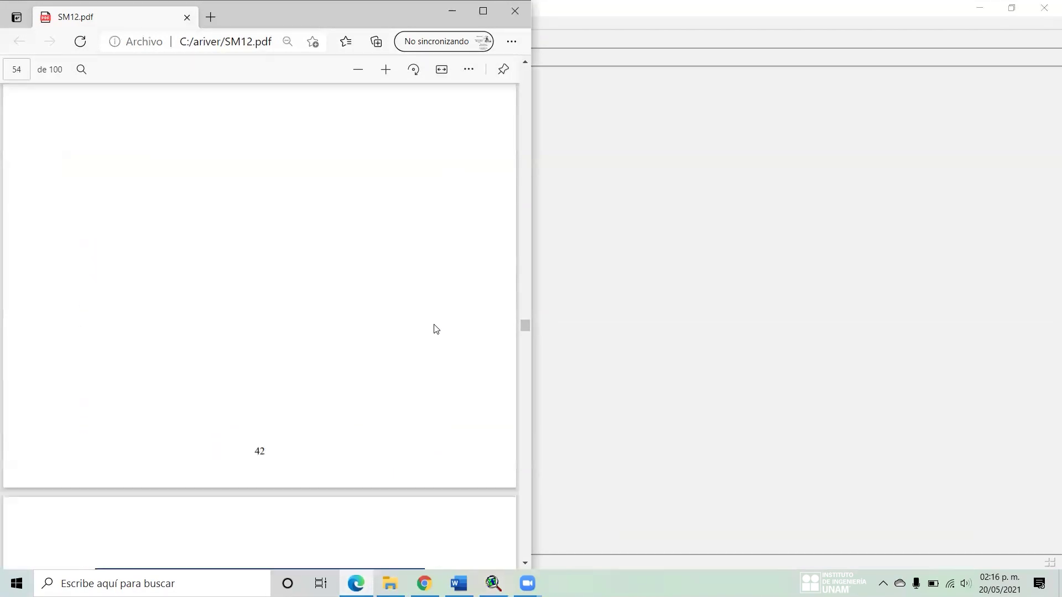
scroll(435, 330, "up", 20)
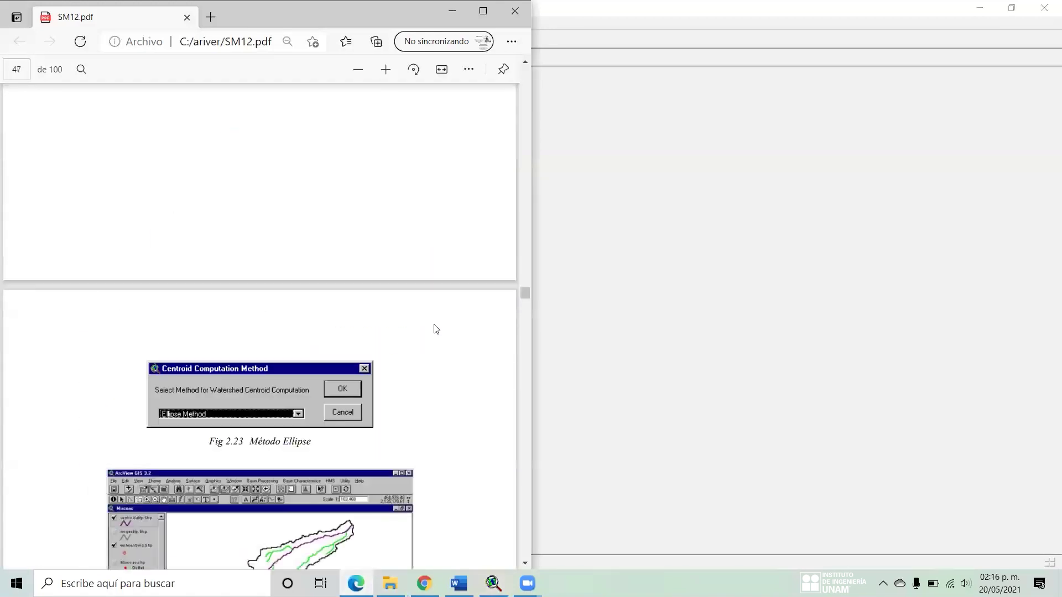
scroll(437, 329, "up", 15)
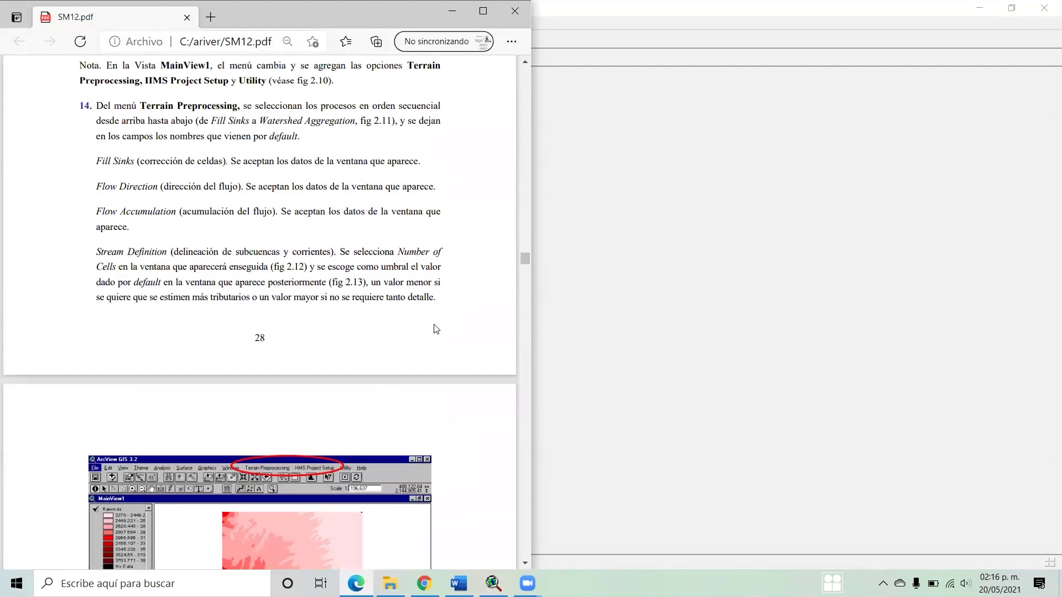
scroll(436, 329, "up", 20)
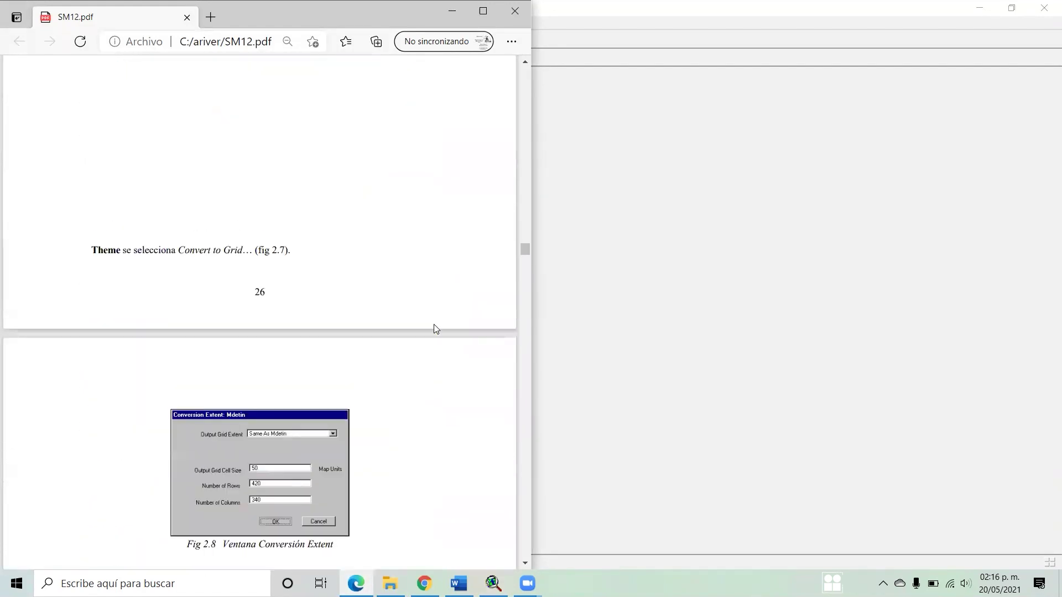
scroll(436, 329, "down", 10)
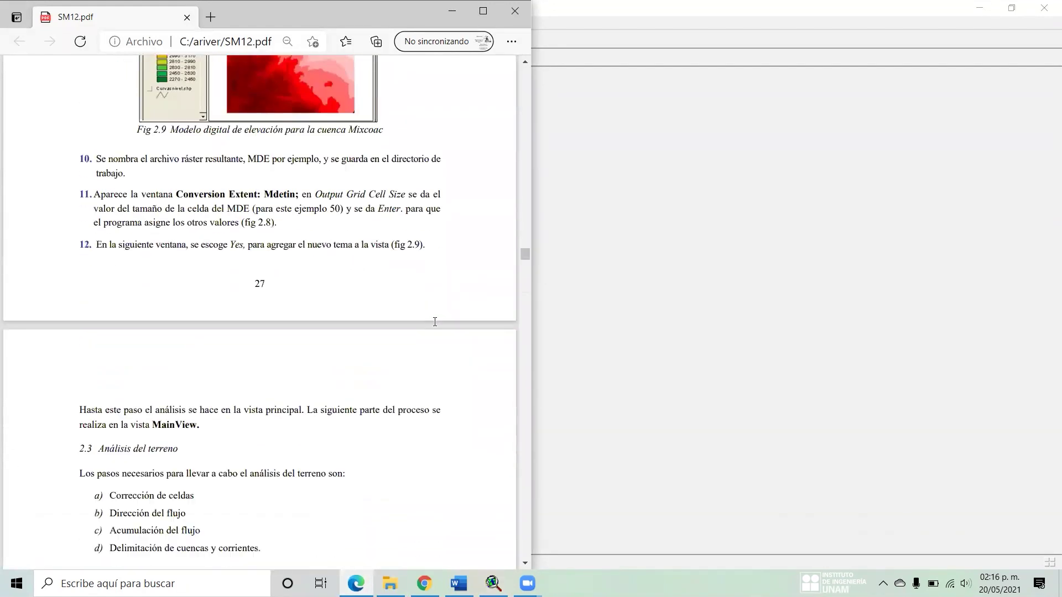
scroll(342, 234, "down", 5)
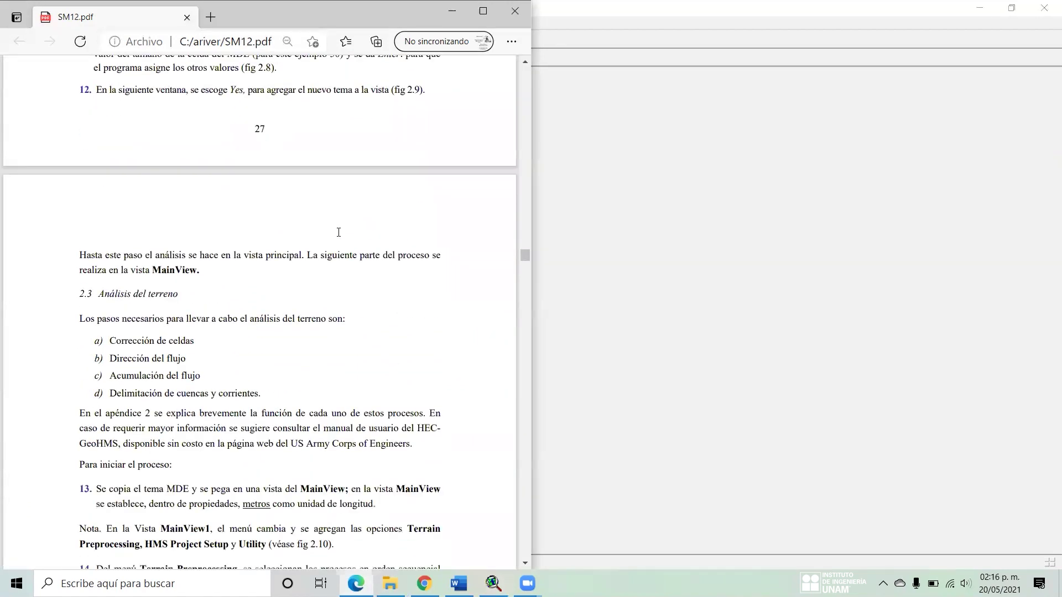
scroll(339, 232, "down", 1)
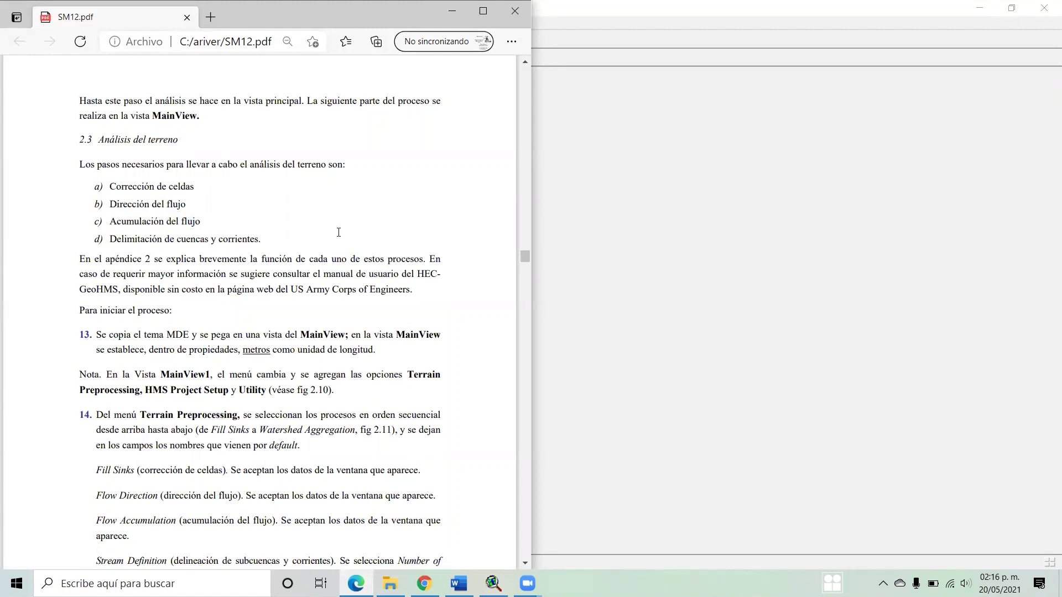
scroll(339, 233, "down", 2)
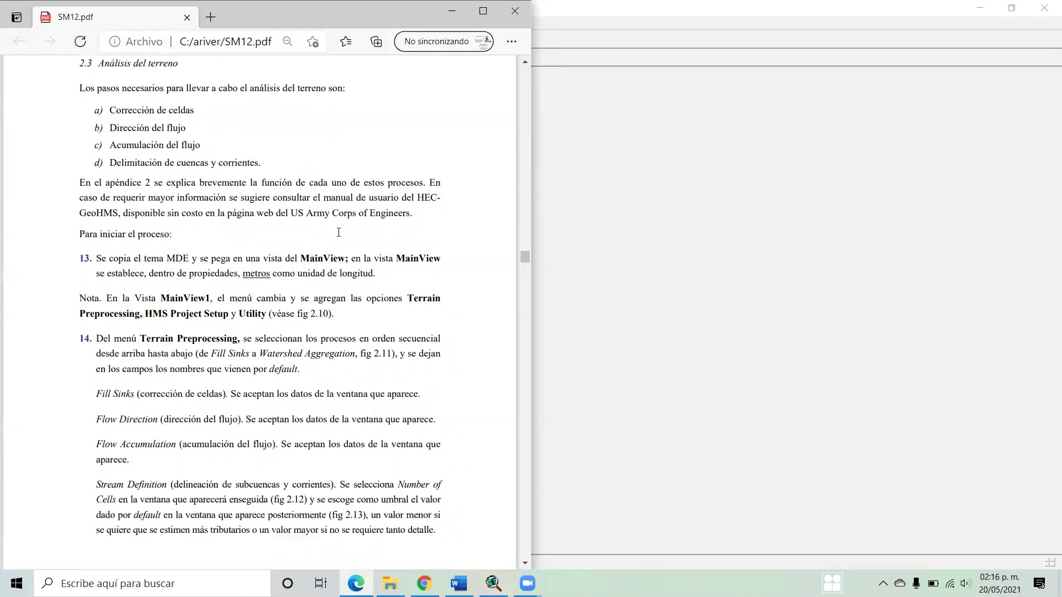
- Back in ArcView, create a new MainView view with both map units and distance units in meters
left_click(581, 22)
left_click(36, 140)
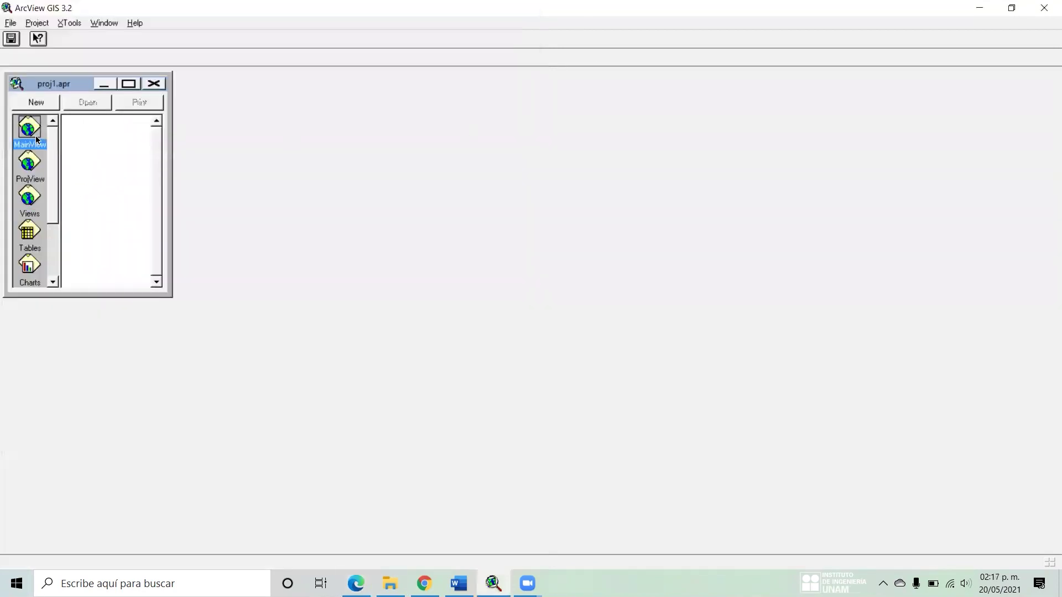
double_click(36, 135)
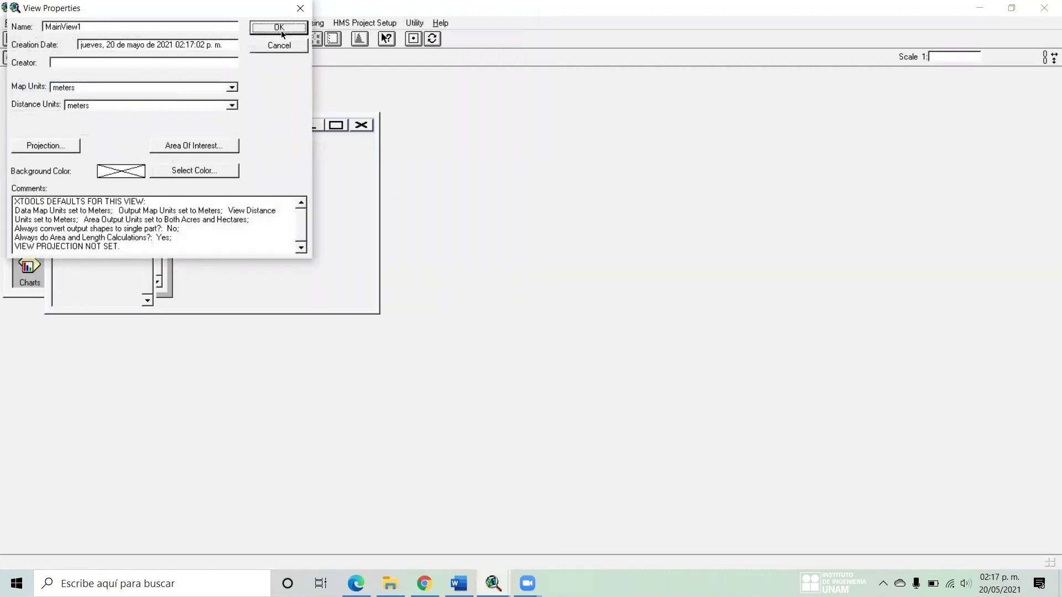
left_click(232, 87)
left_click(229, 88)
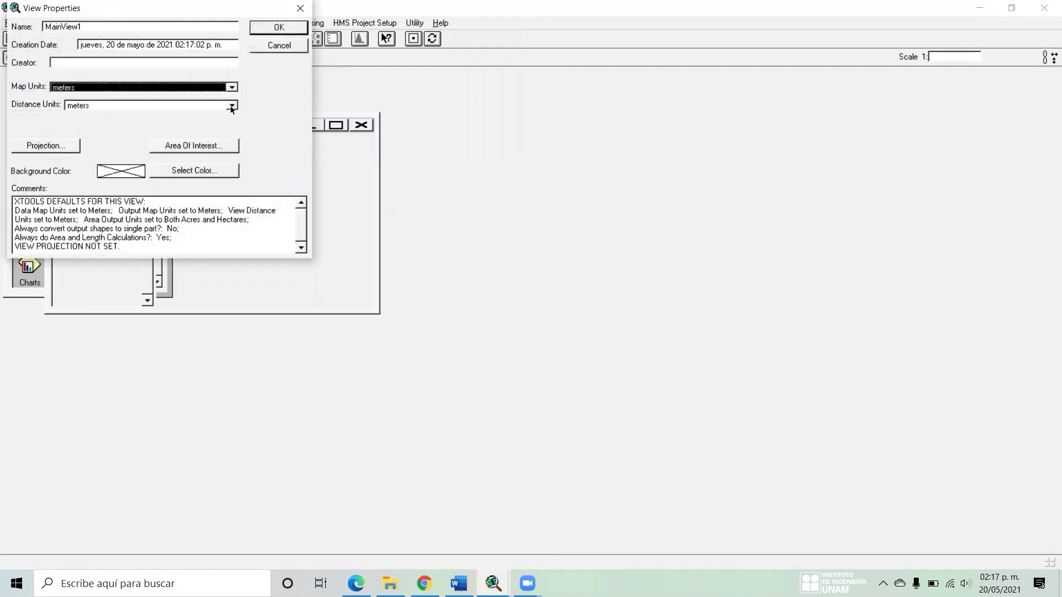
left_click(232, 106)
left_click(231, 108)
left_click(274, 28)
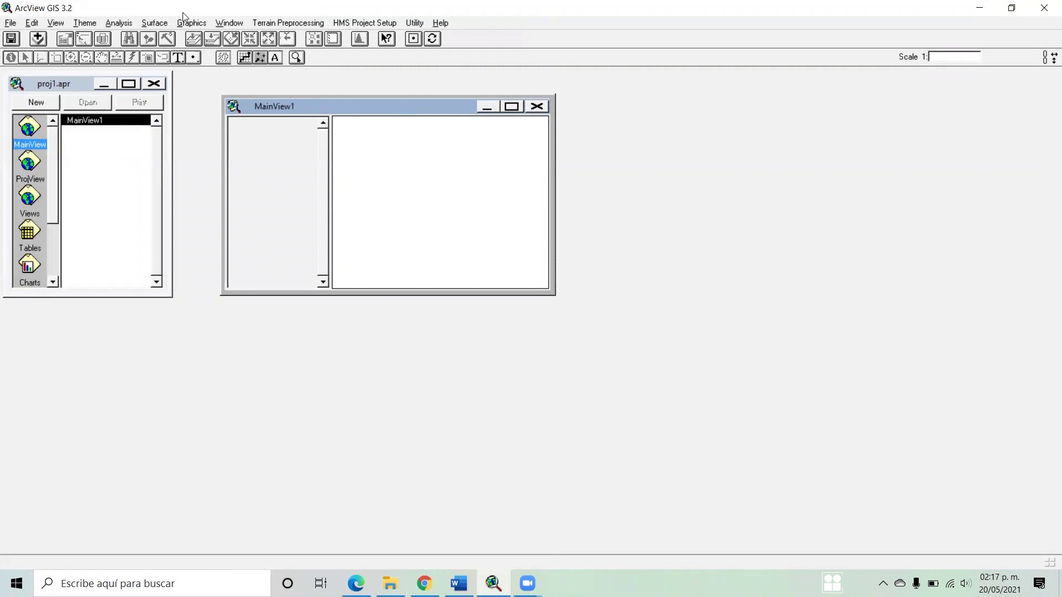
- Add the mde grid from c:\ariver\mde to MainView1 as a Grid Data Source theme and display it in an enlarged view window
left_click(39, 39)
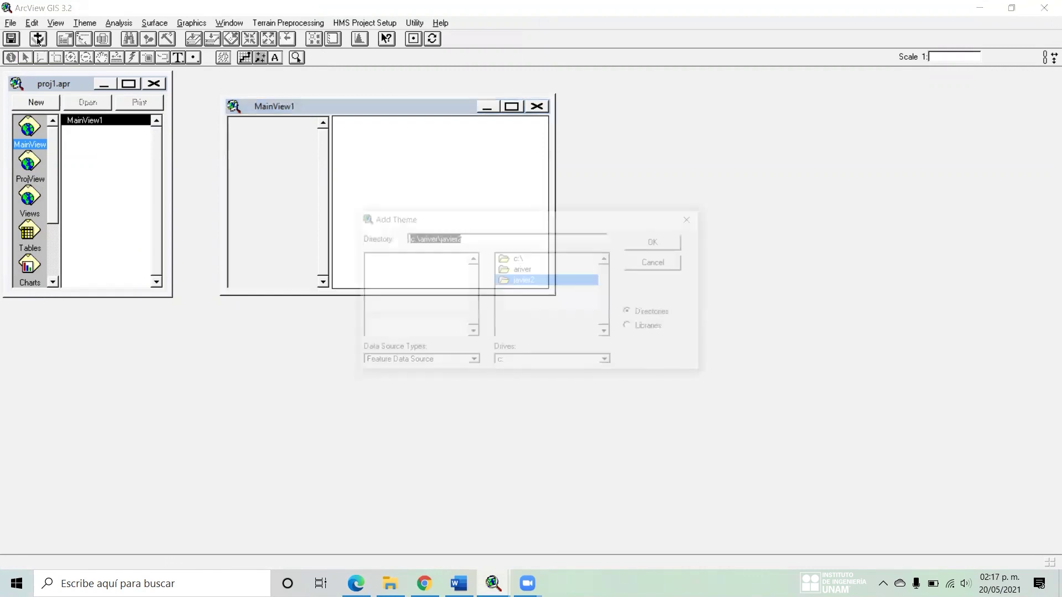
double_click(520, 270)
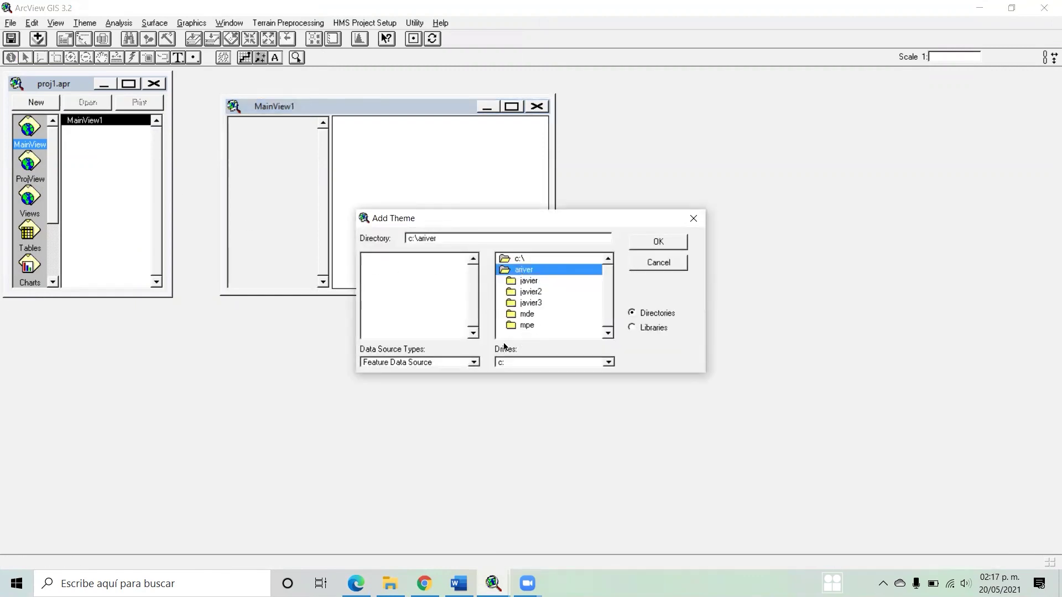
left_click(474, 362)
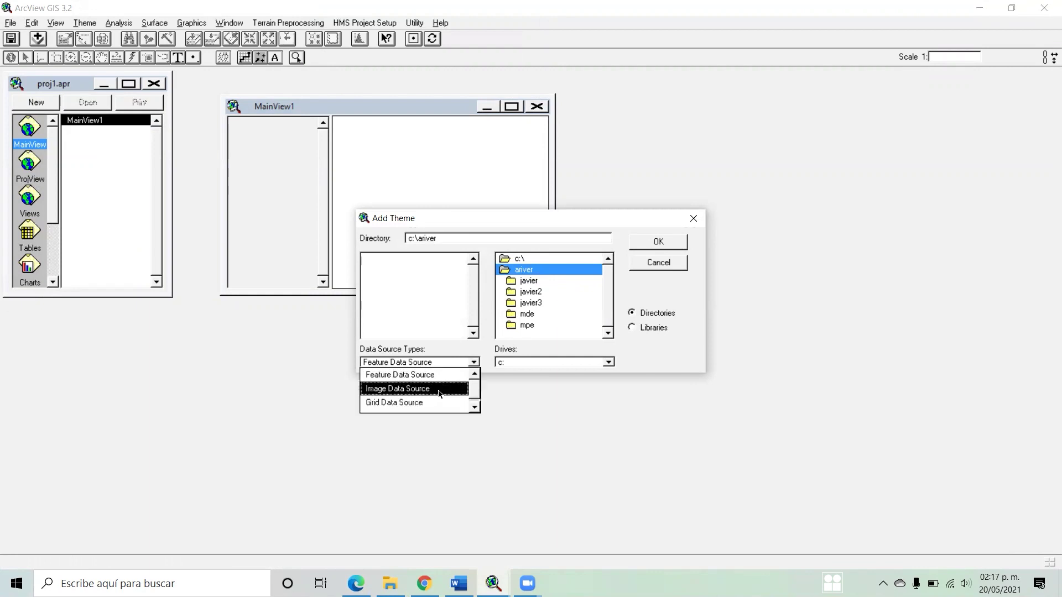
left_click(434, 402)
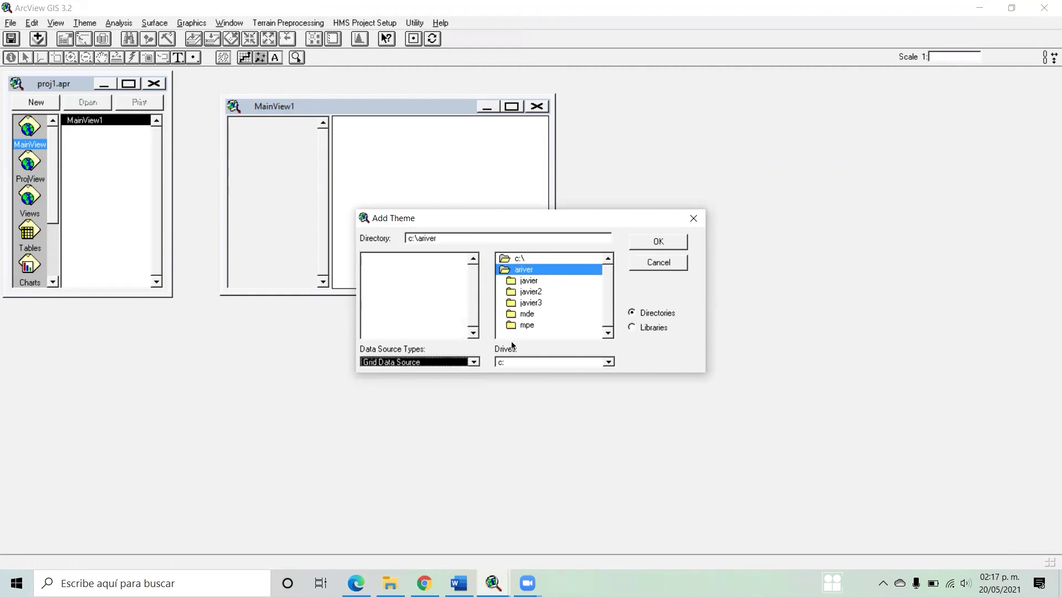
double_click(522, 326)
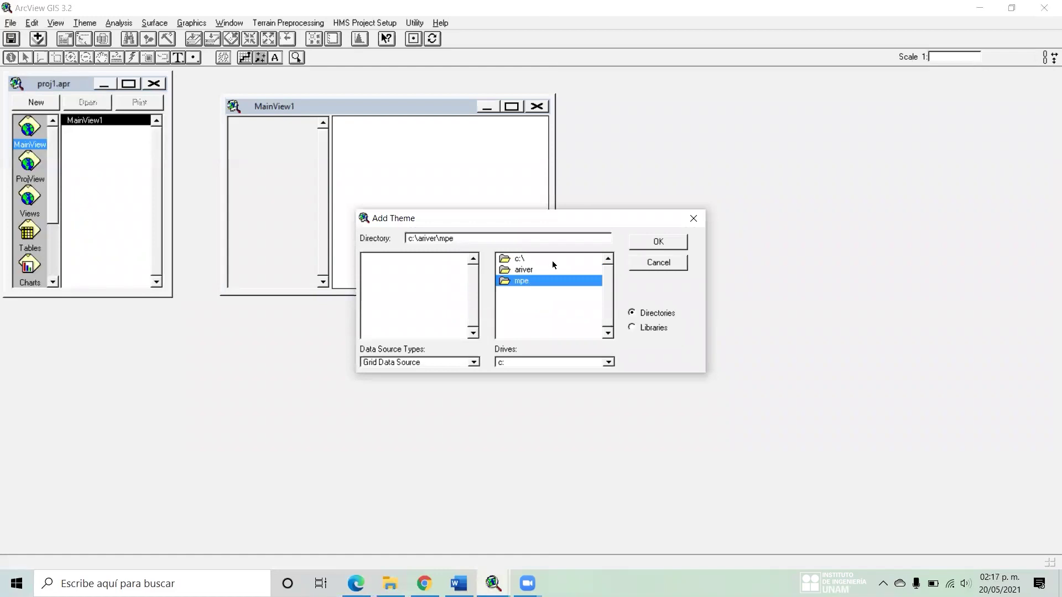
double_click(521, 269)
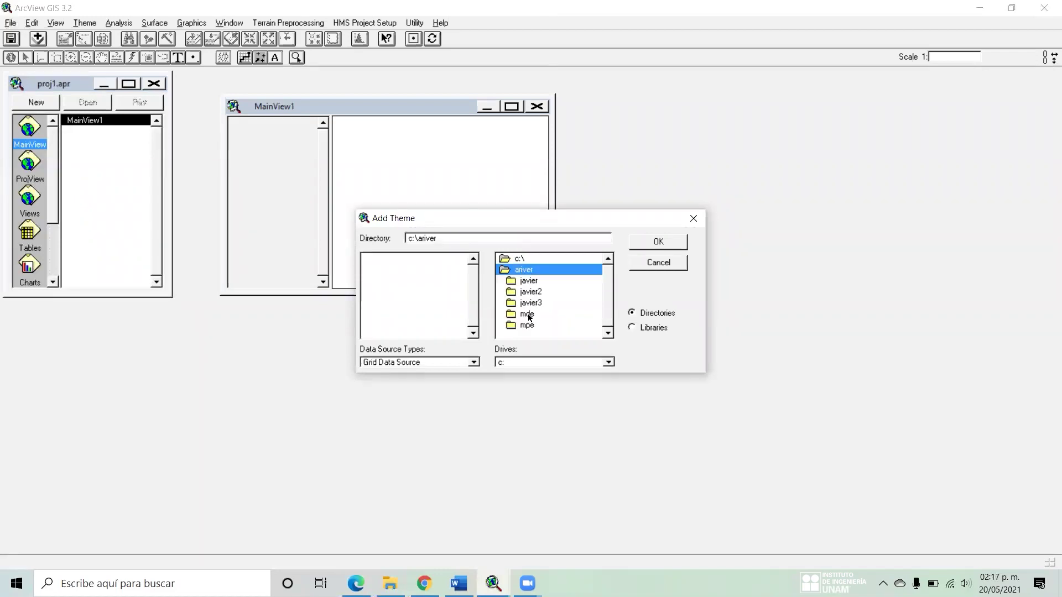
double_click(527, 314)
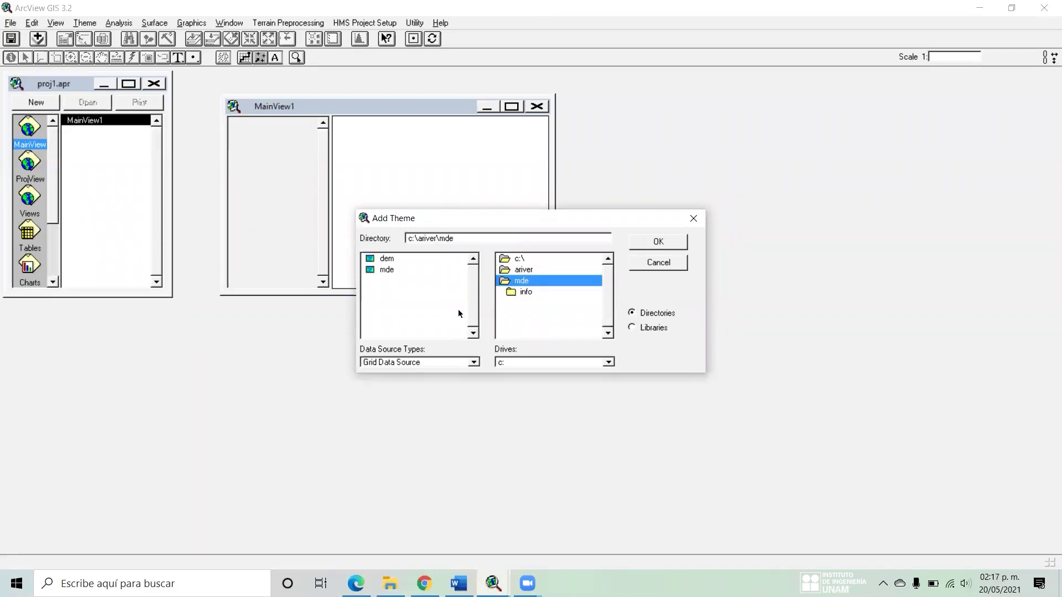
double_click(386, 270)
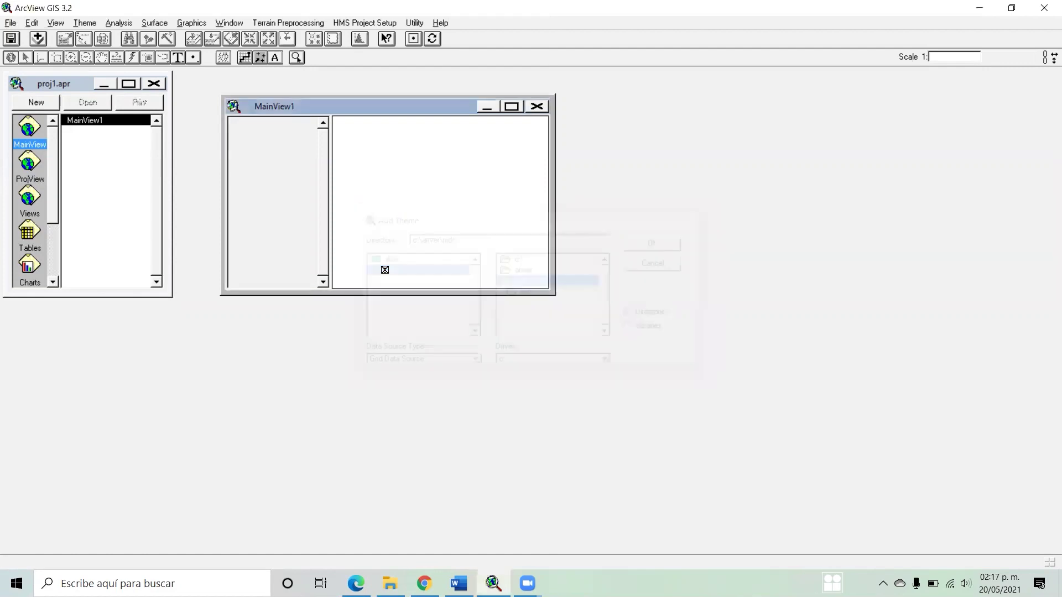
left_click(238, 125)
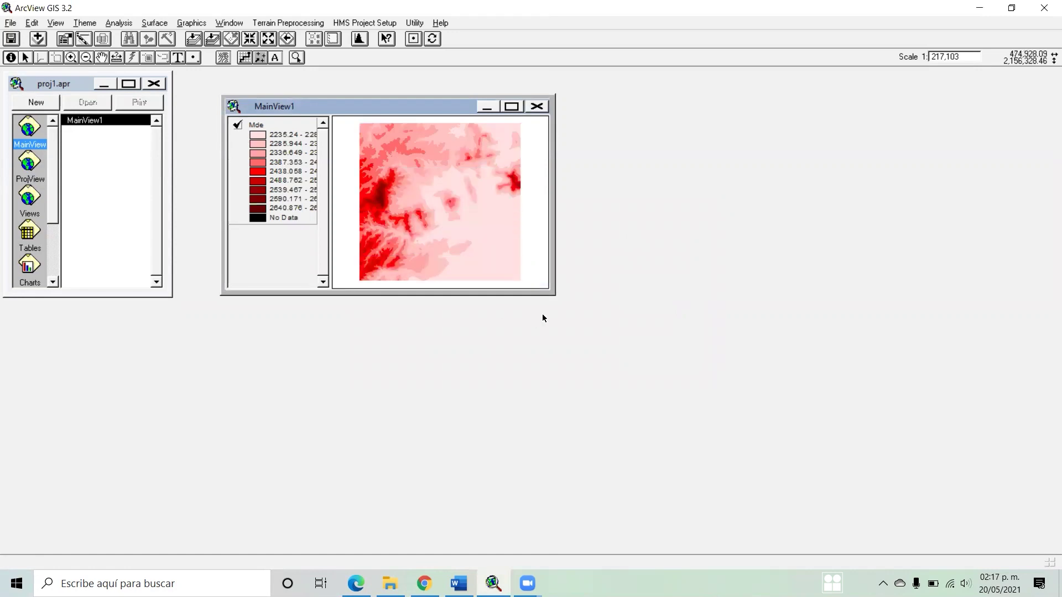
left_click_drag(556, 297, 595, 326)
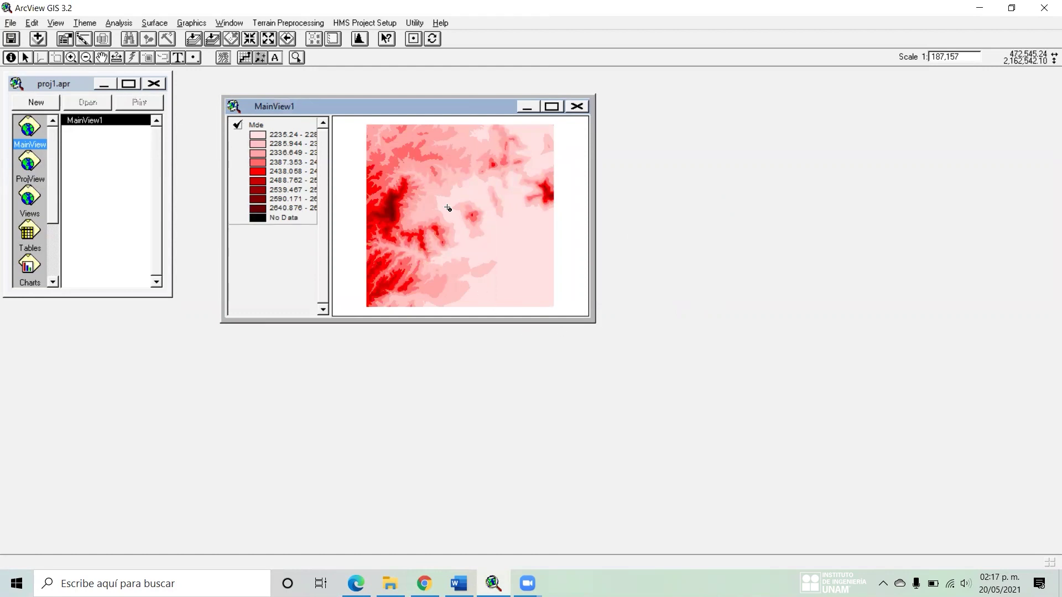
left_click(85, 23)
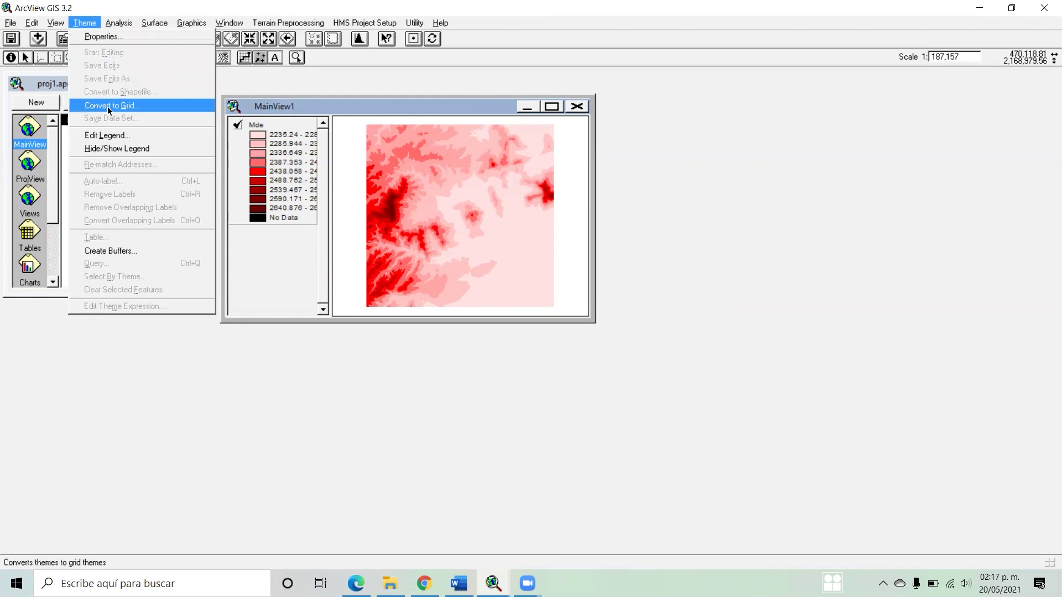
left_click(140, 108)
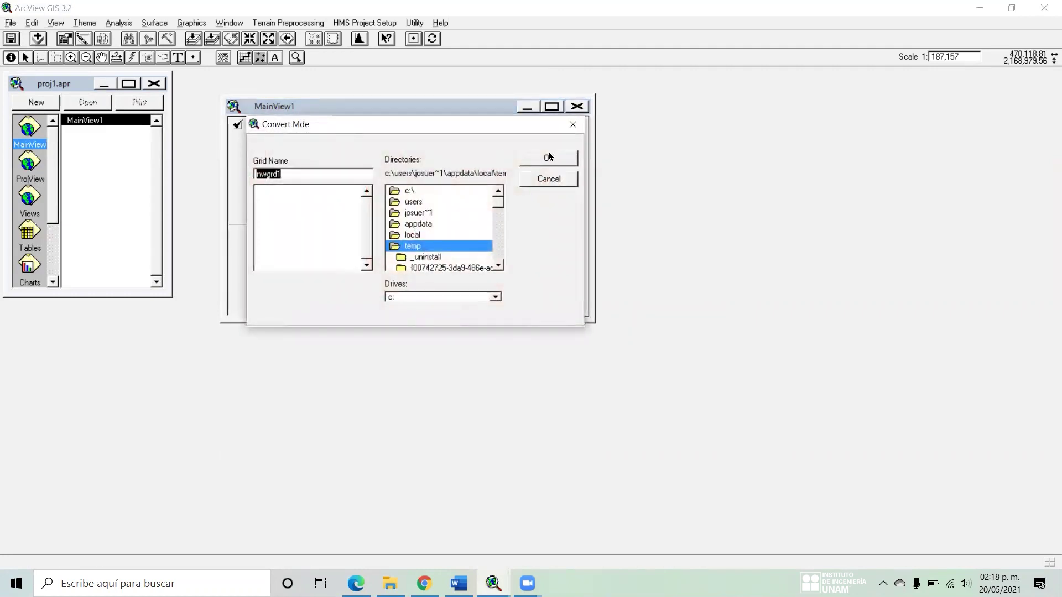
double_click(419, 192)
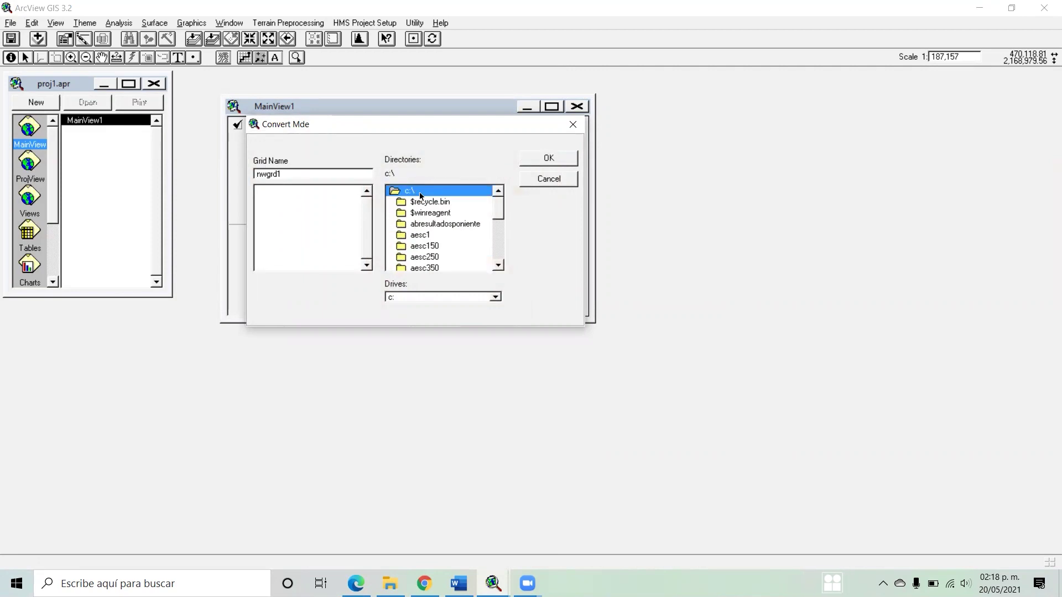
left_click(559, 181)
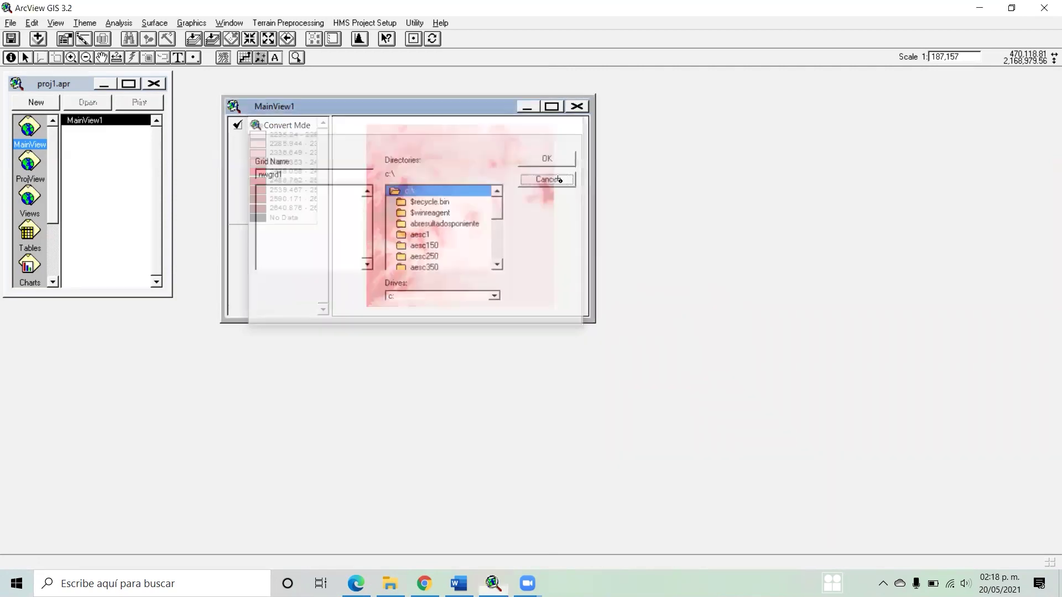
- Close the MainView1 view and reopen it from the project
left_click(578, 106)
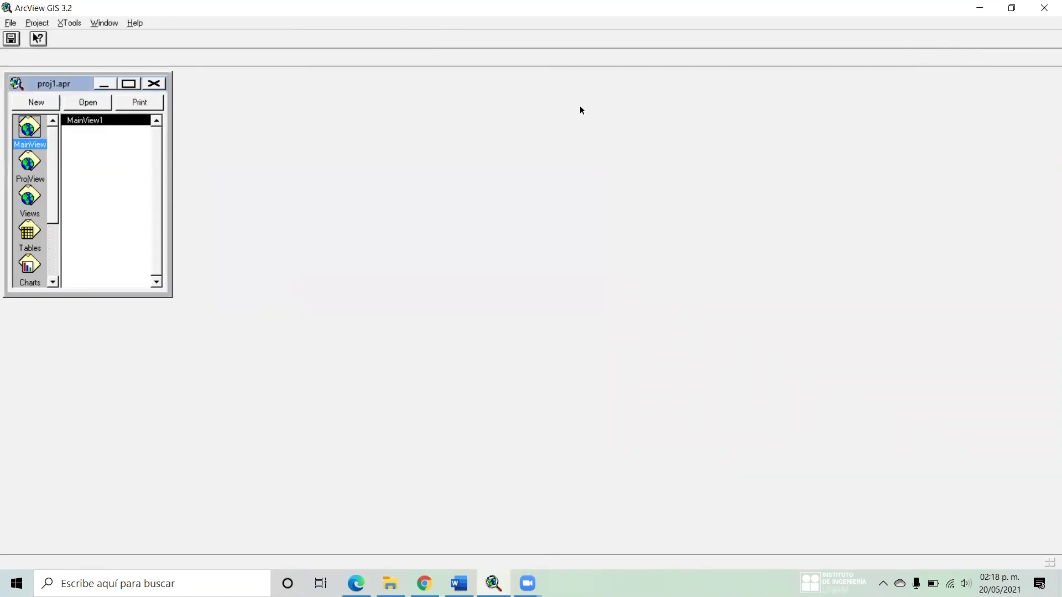
double_click(100, 121)
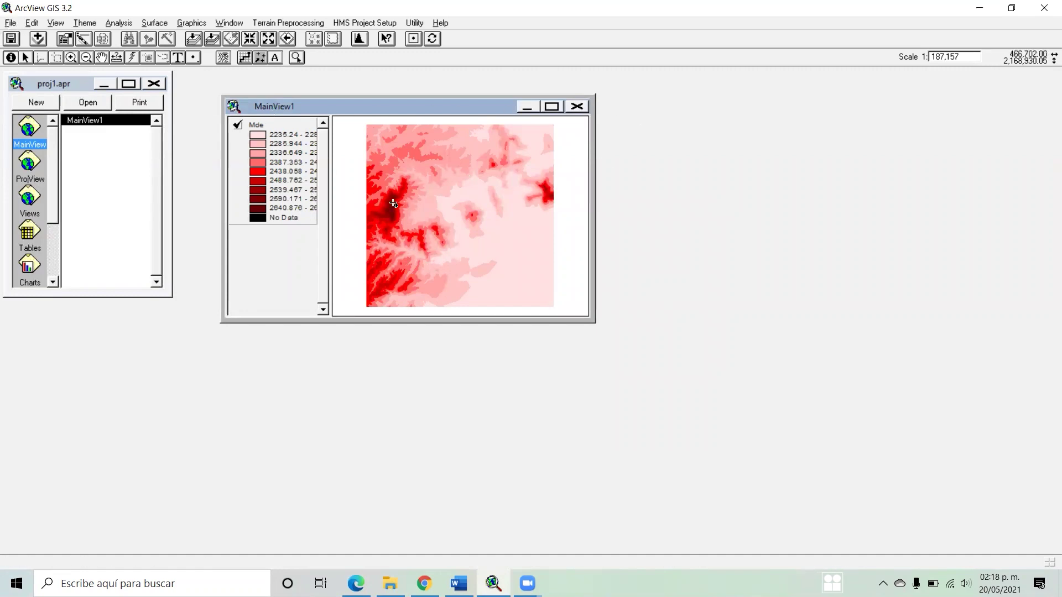
- Set the project's working directory to C:\ariver\Javier2, copying the folder path from File Explorer
left_click(10, 23)
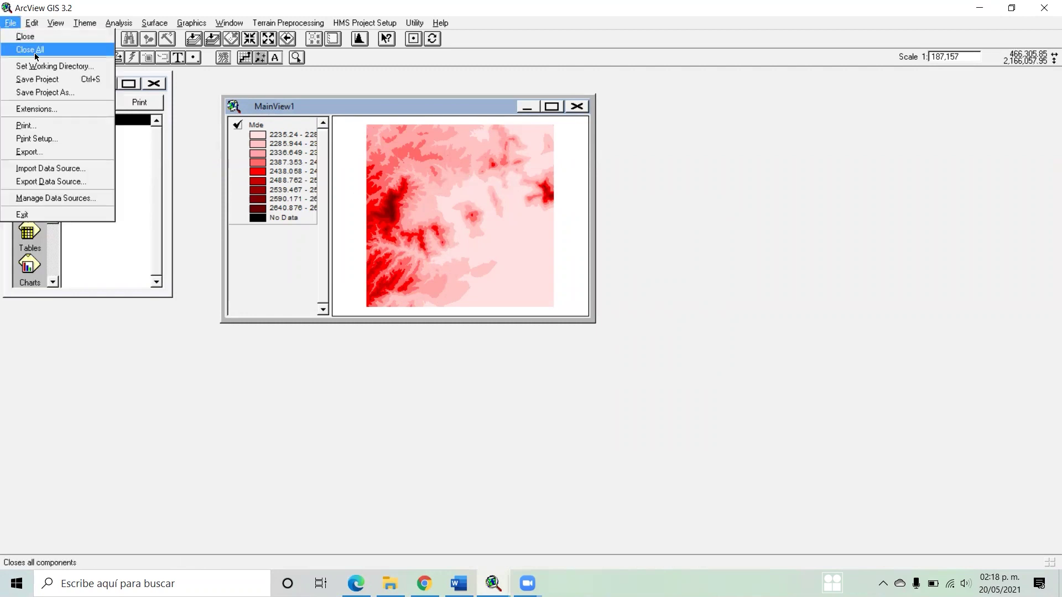
left_click(42, 67)
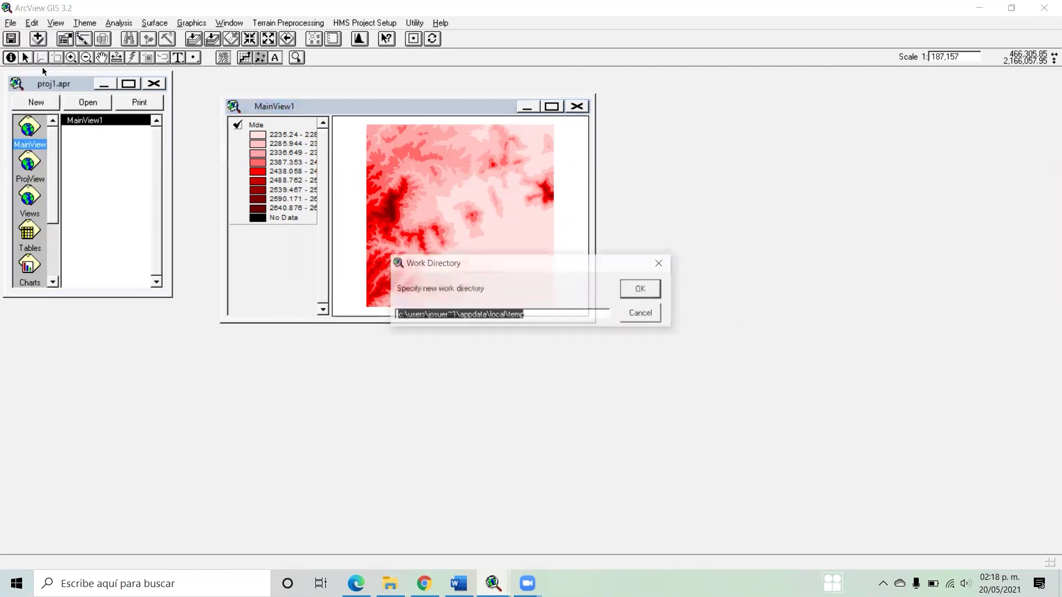
left_click(390, 584)
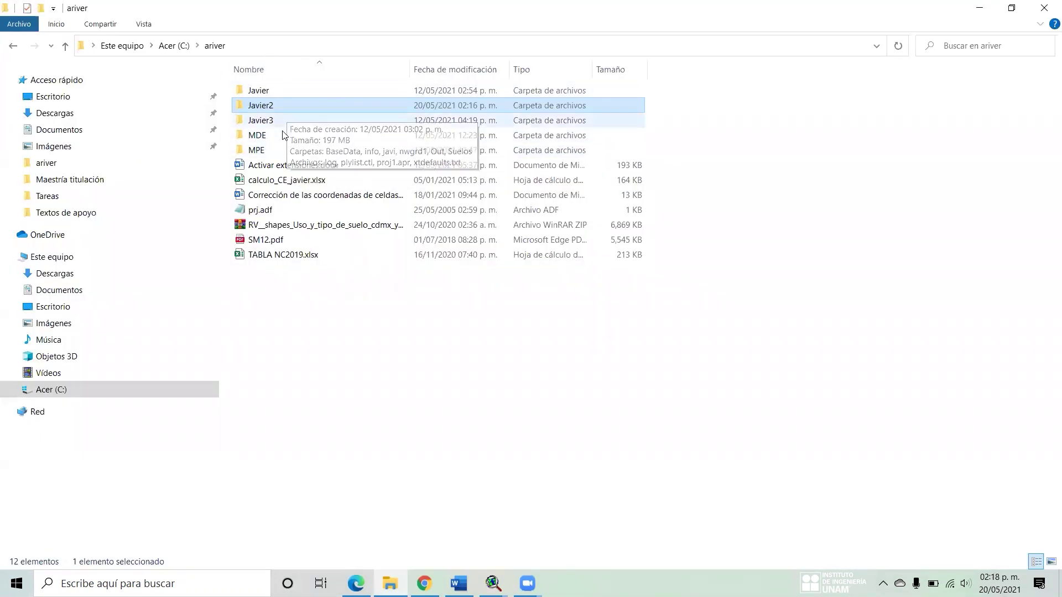
left_click(291, 46)
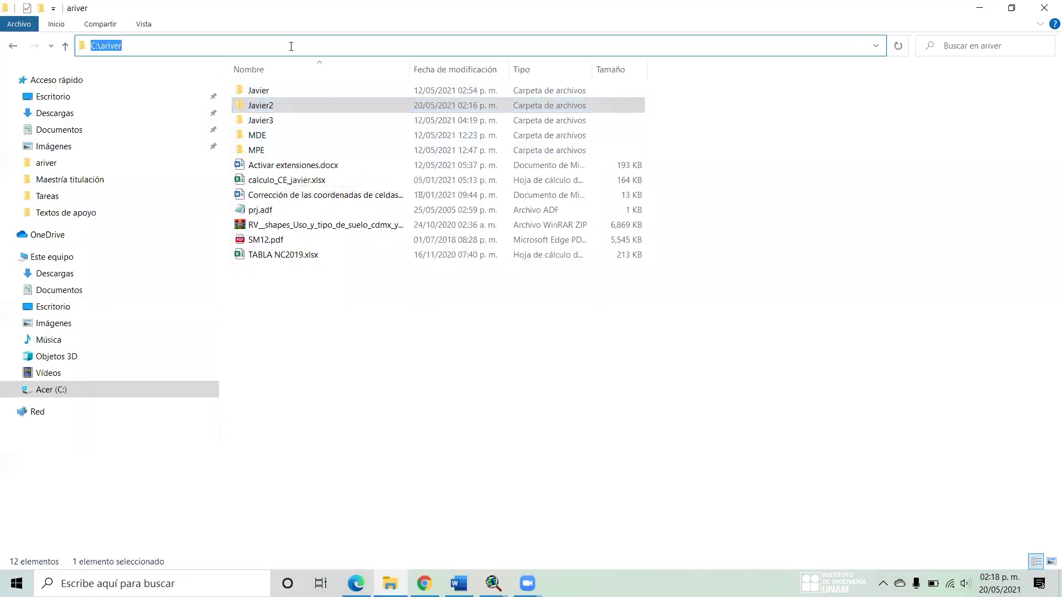
double_click(291, 106)
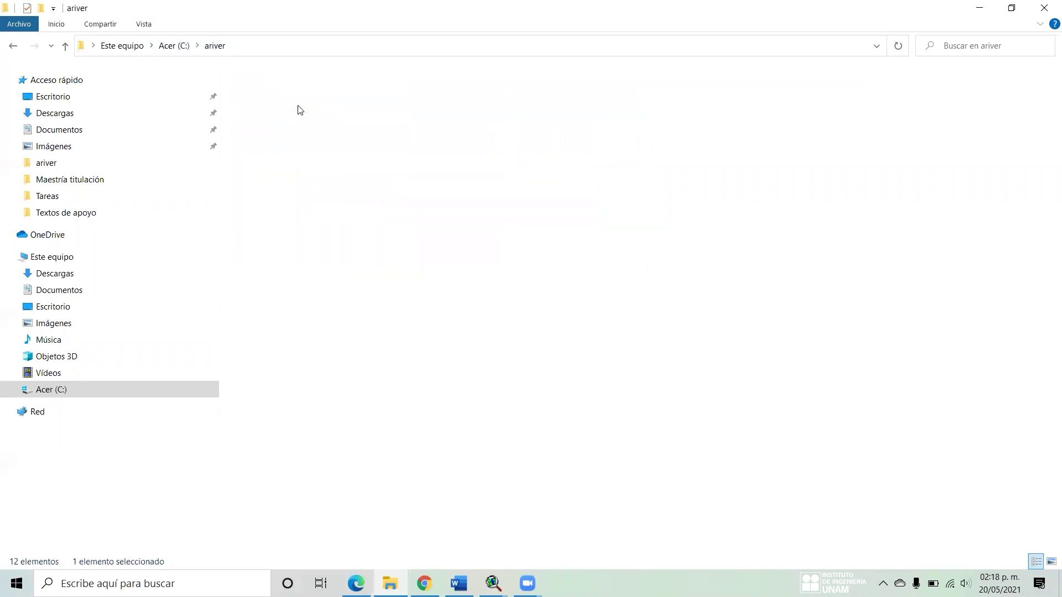
left_click(370, 45)
key("ctrl+c")
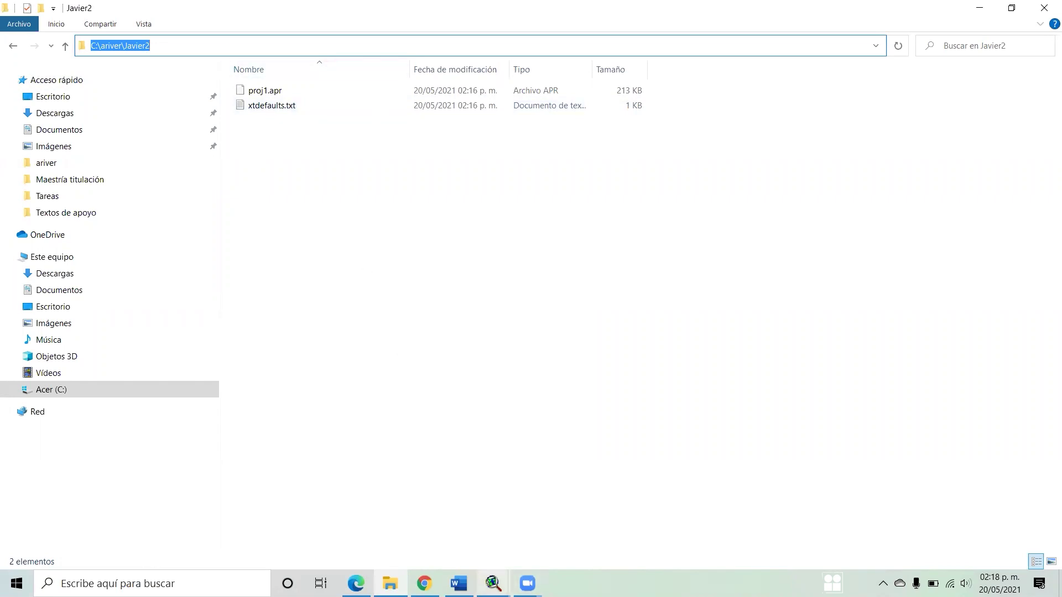
left_click(493, 584)
left_click(548, 521)
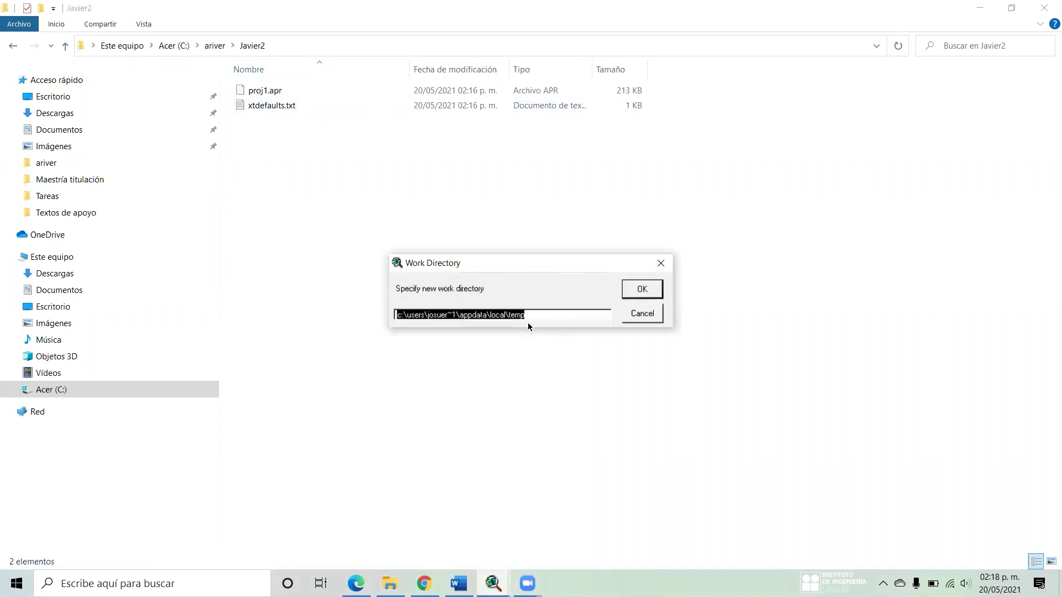
key("ctrl+v")
left_click(641, 289)
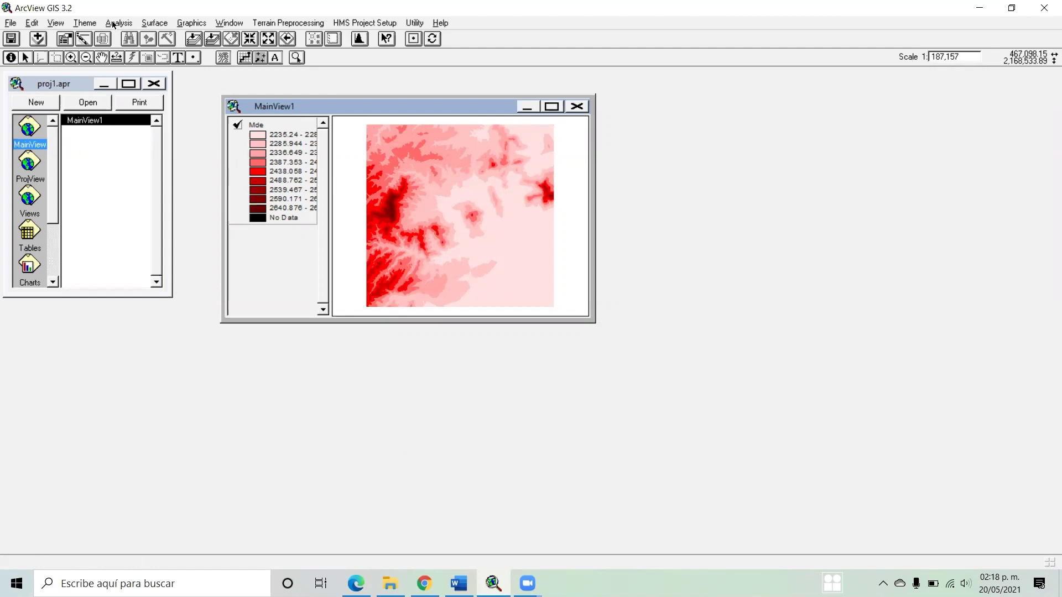
- Convert the Mde theme to a grid named nwgrd1 in C:\ariver\Javier2, add it to MainView1 and display it instead of Mde
left_click(95, 23)
left_click(133, 104)
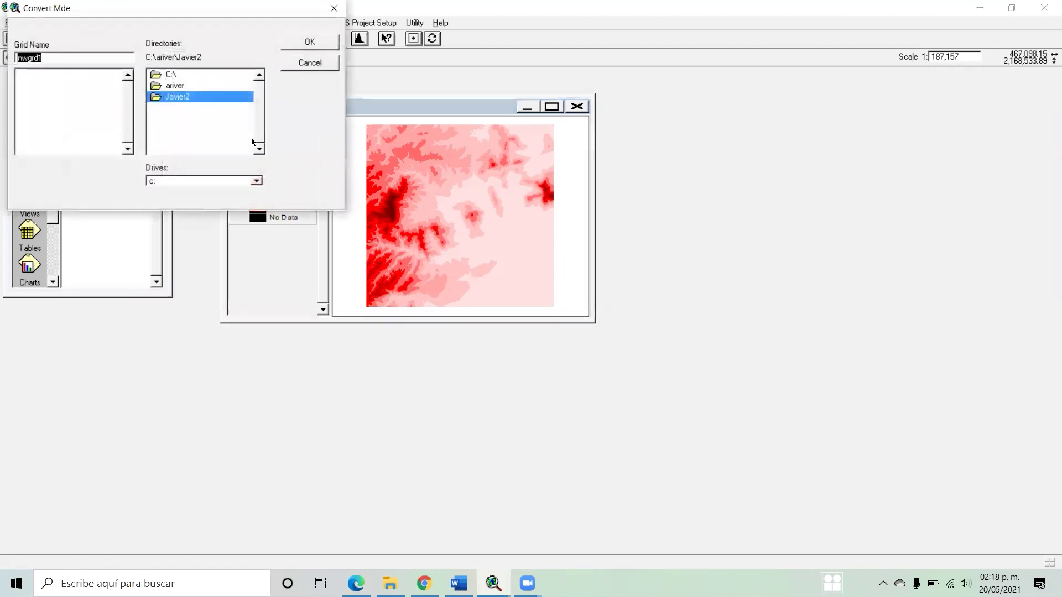
left_click_drag(187, 7, 254, 57)
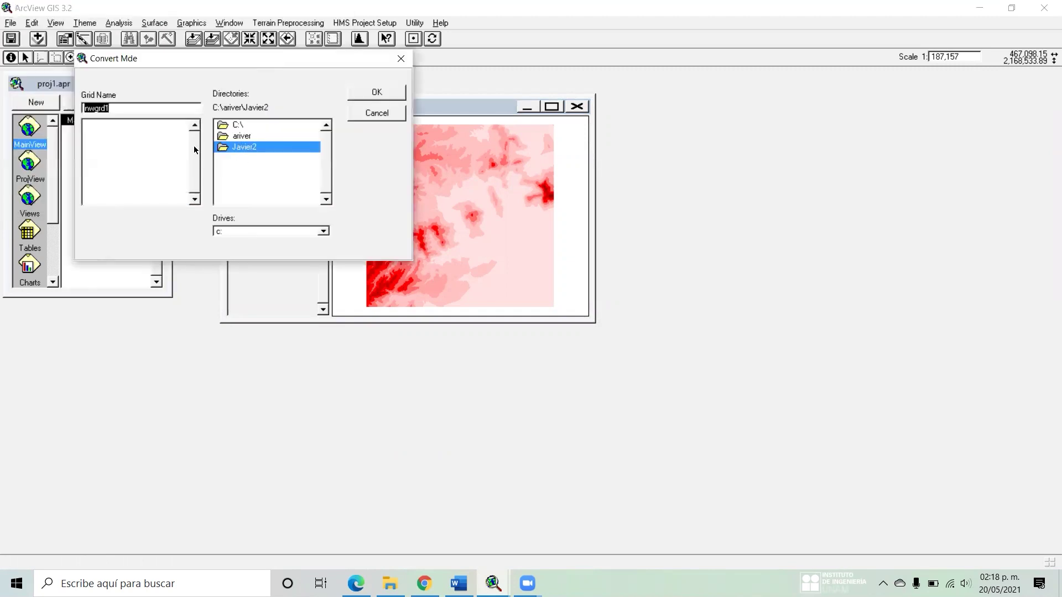
left_click(378, 93)
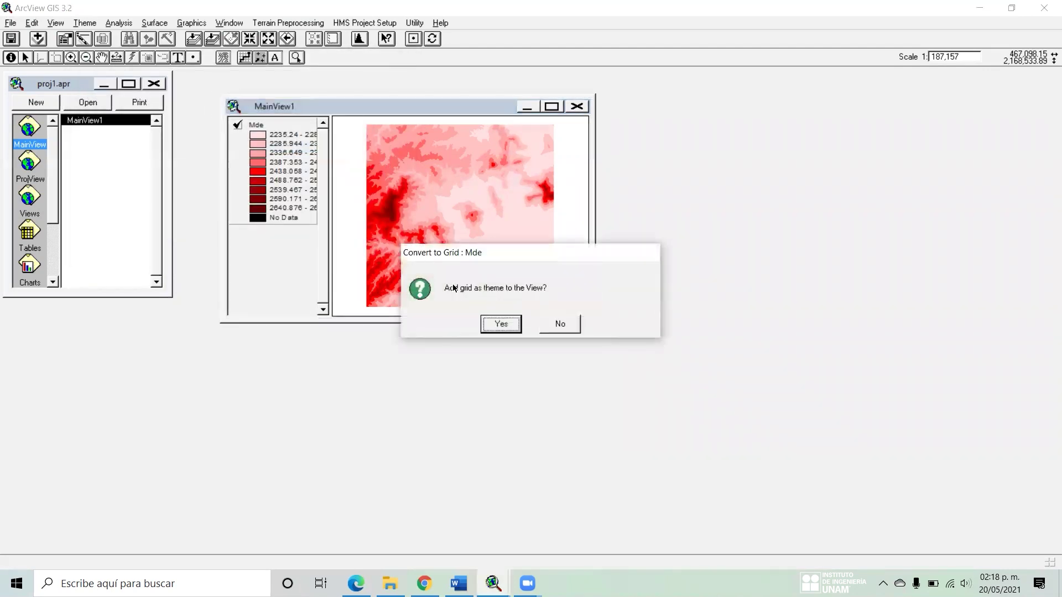
left_click(500, 325)
left_click(237, 234)
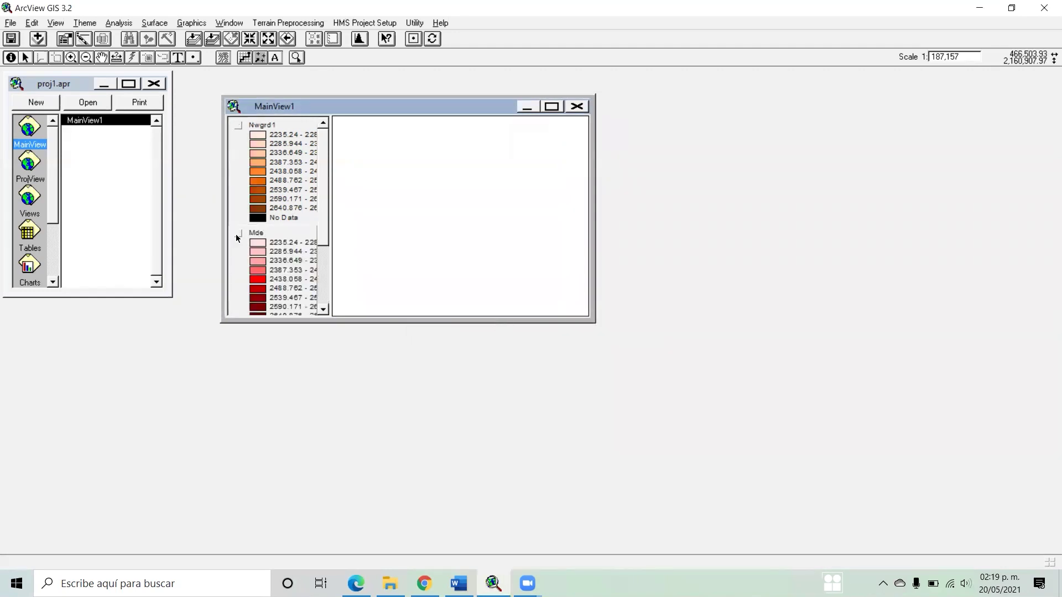
left_click(238, 125)
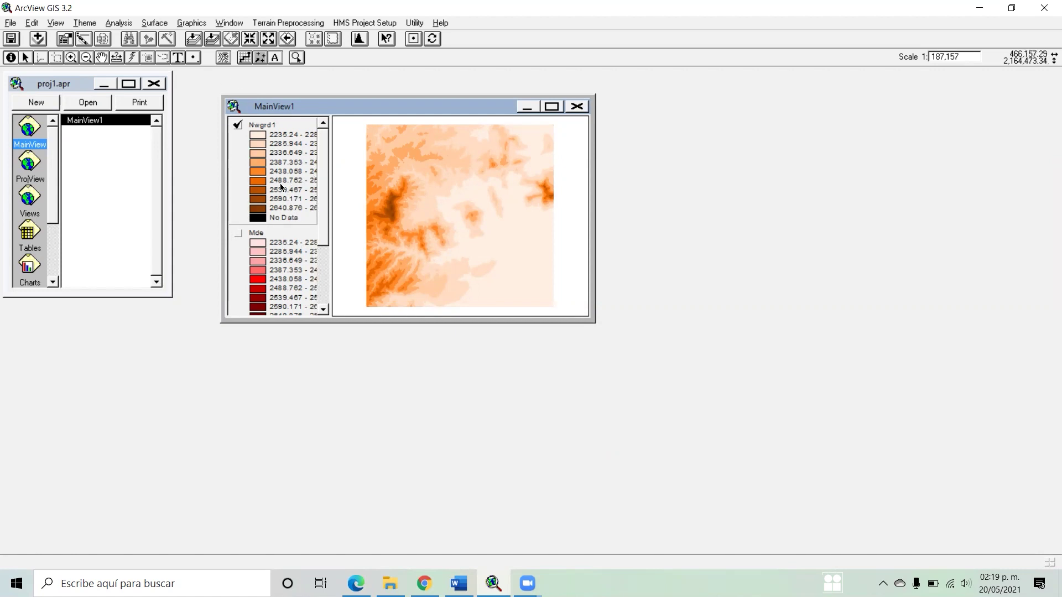
left_click(79, 24)
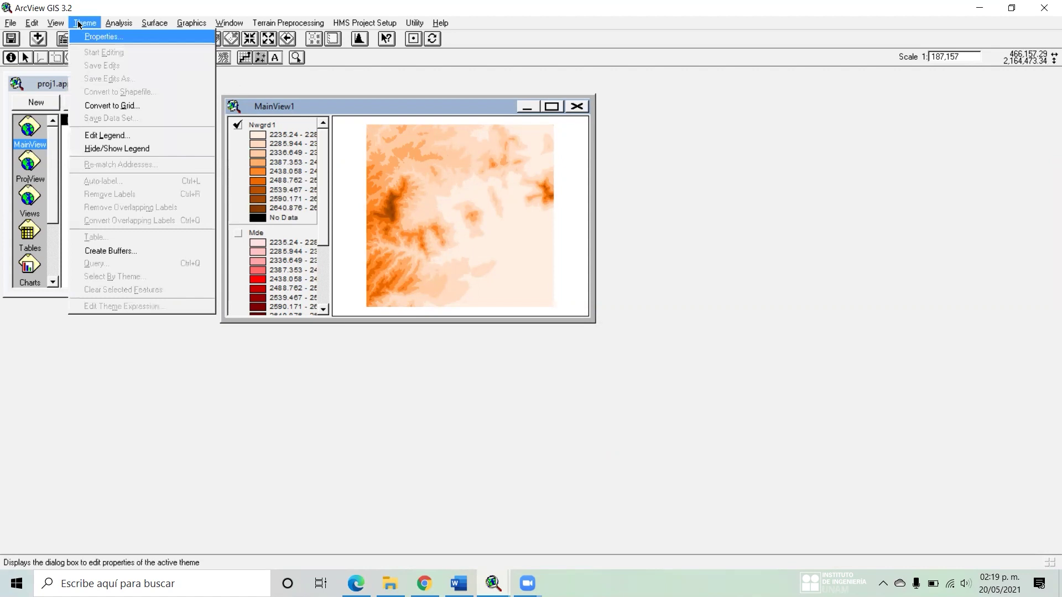
mouse_move(53, 26)
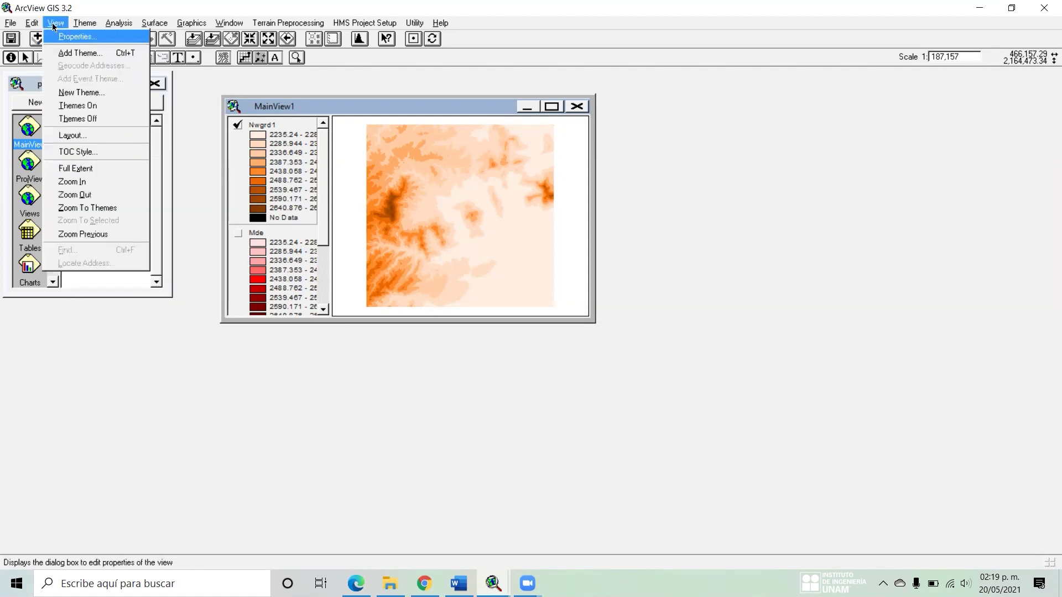
left_click(60, 51)
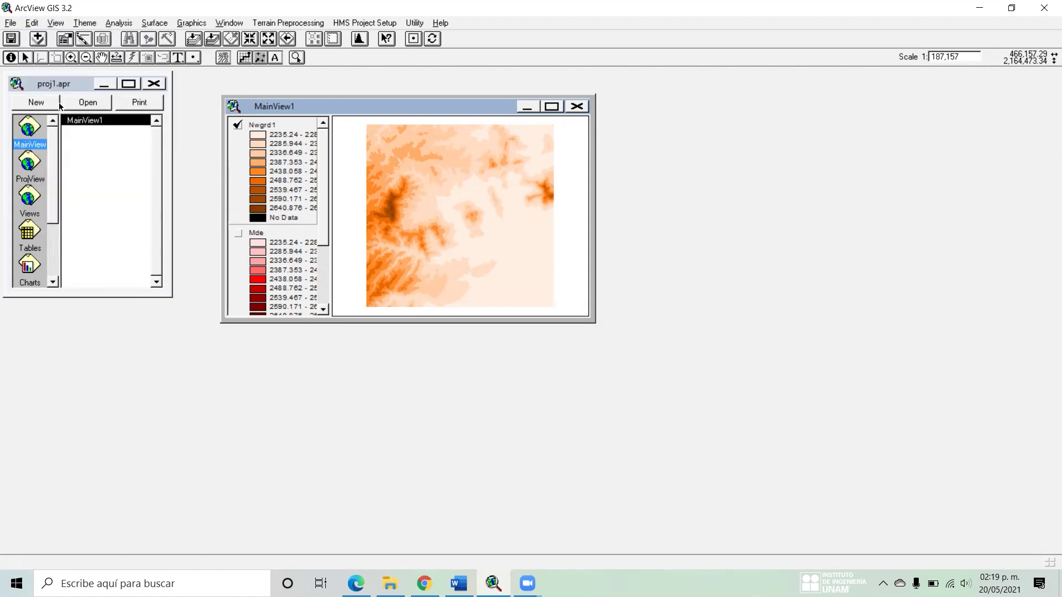
- Switch to SM12.pdf in the browser and review steps 13 and 14 on copying the MDE theme into MainView and Terrain Preprocessing
left_click(355, 584)
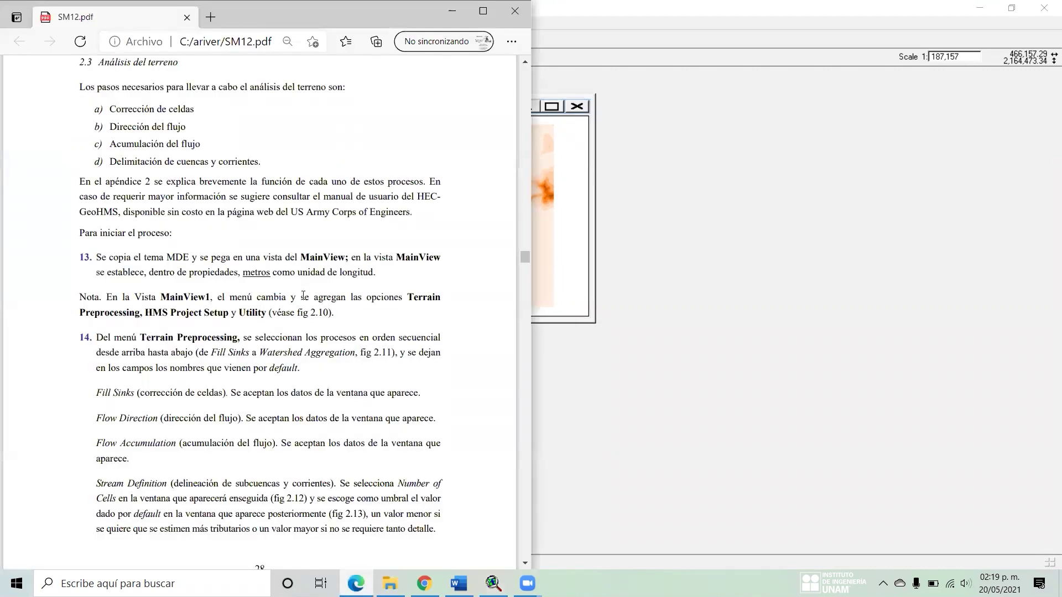
scroll(303, 295, "down", 3)
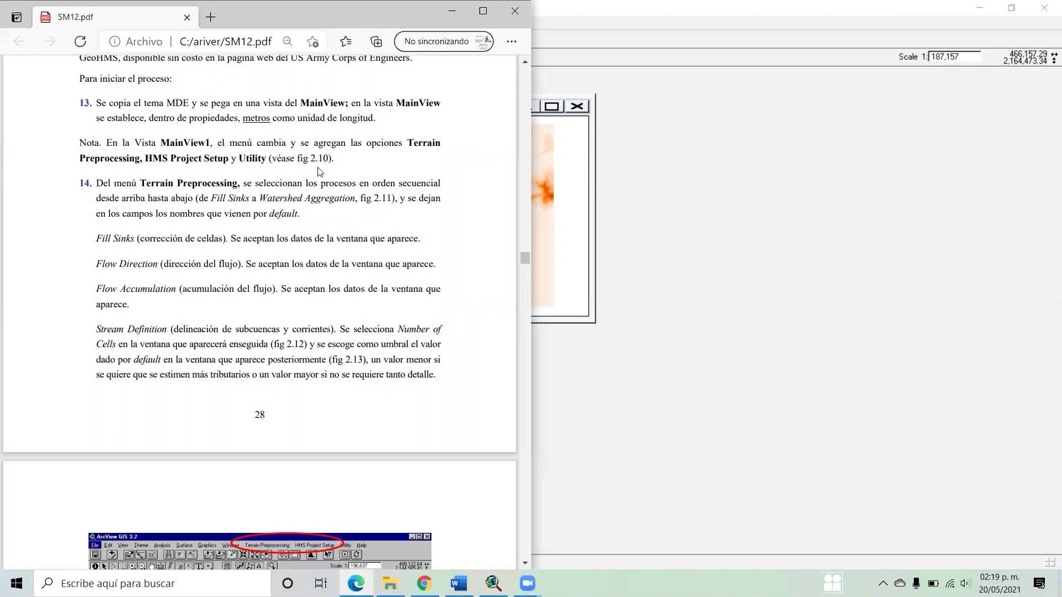
scroll(318, 172, "up", 2)
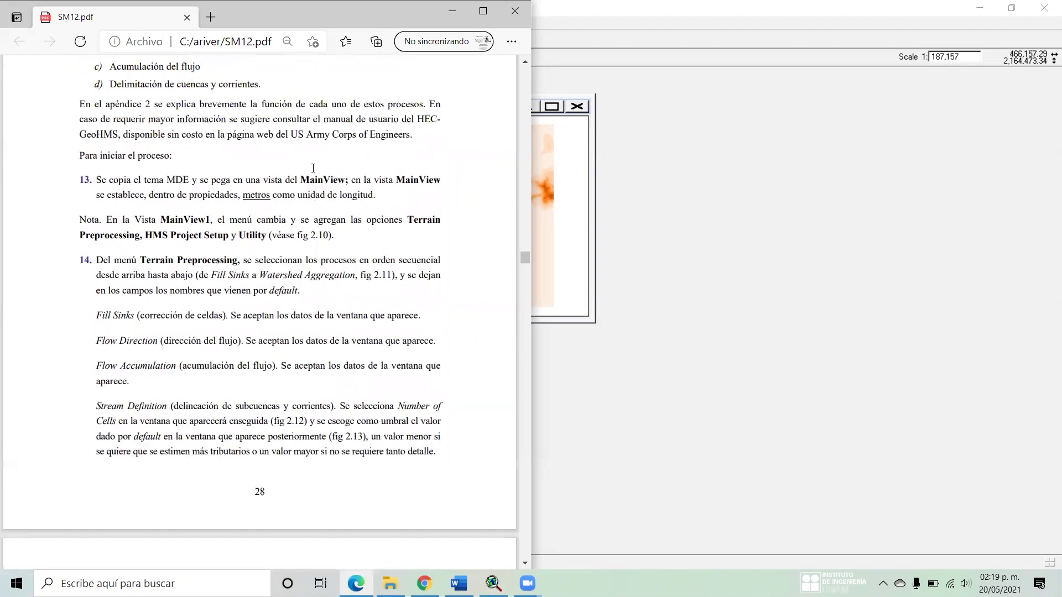
scroll(300, 182, "up", 2)
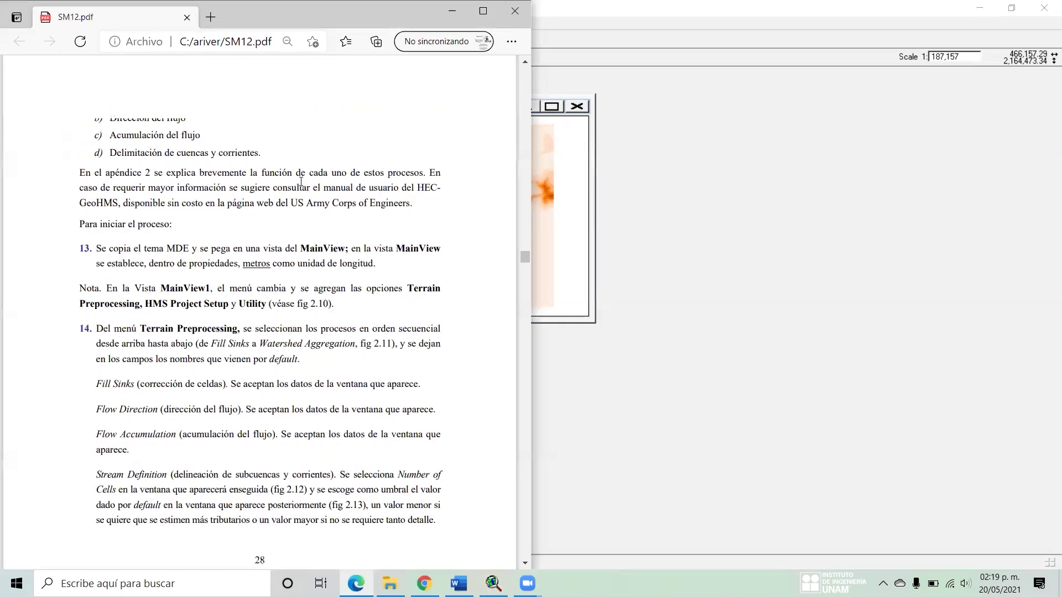
scroll(301, 181, "down", 2)
scroll(300, 182, "up", 2)
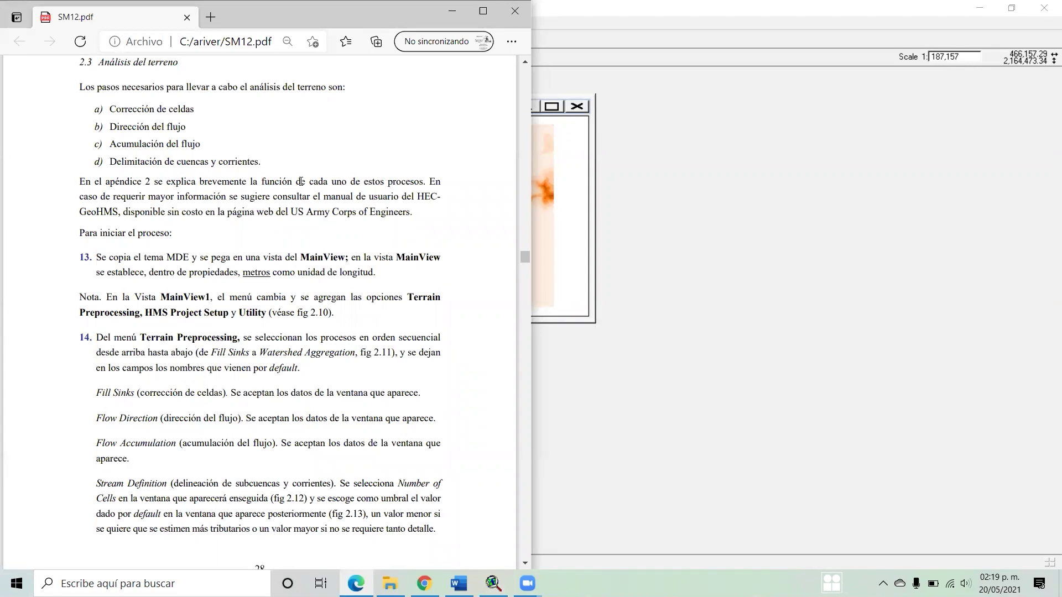
scroll(301, 181, "down", 2)
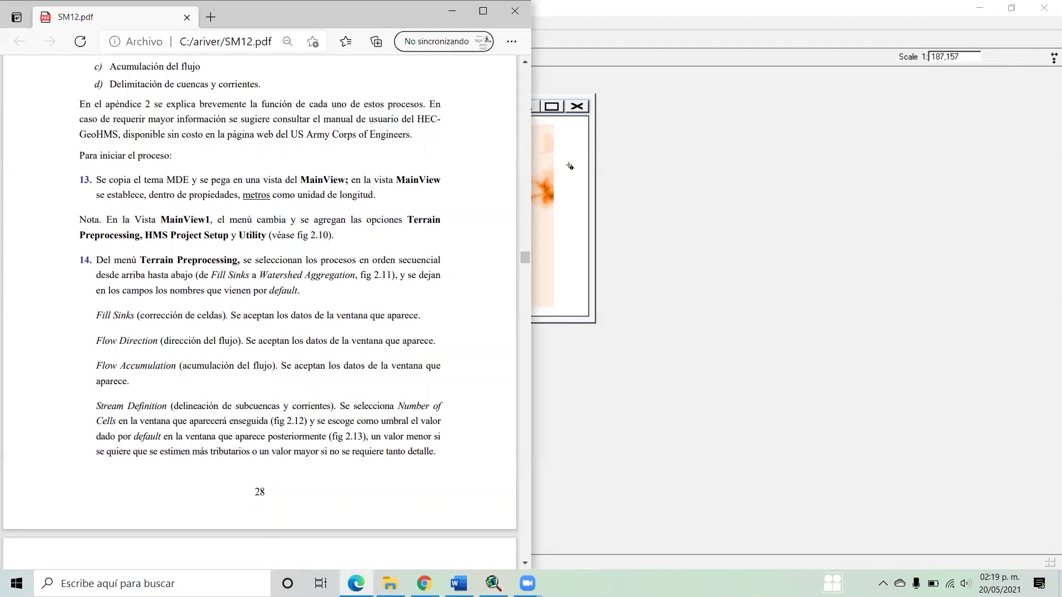
- Return to ArcView and close the MainView1 view
left_click(578, 181)
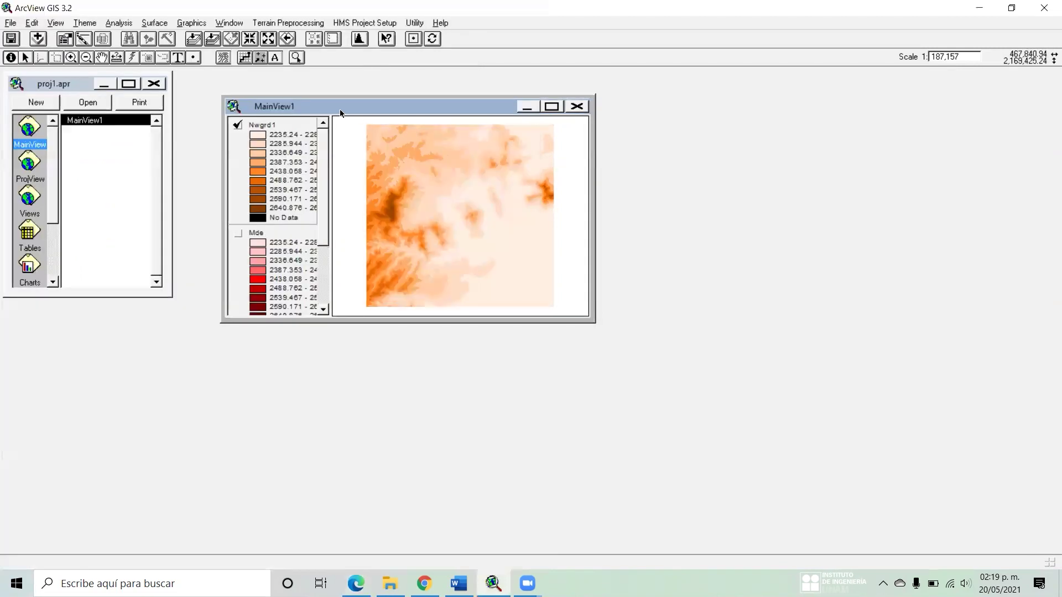
left_click_drag(481, 106, 625, 124)
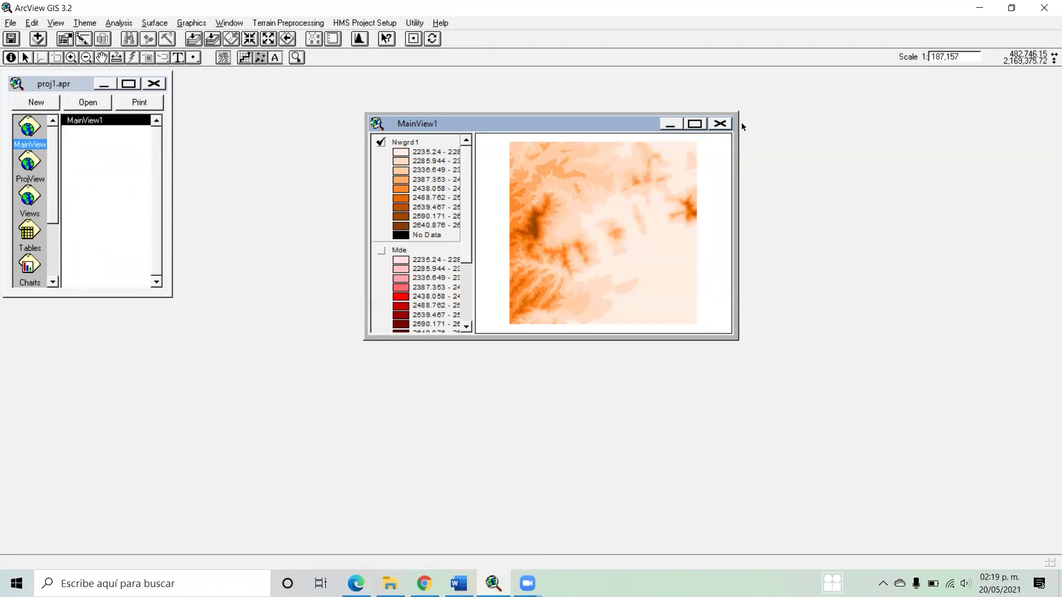
left_click(720, 124)
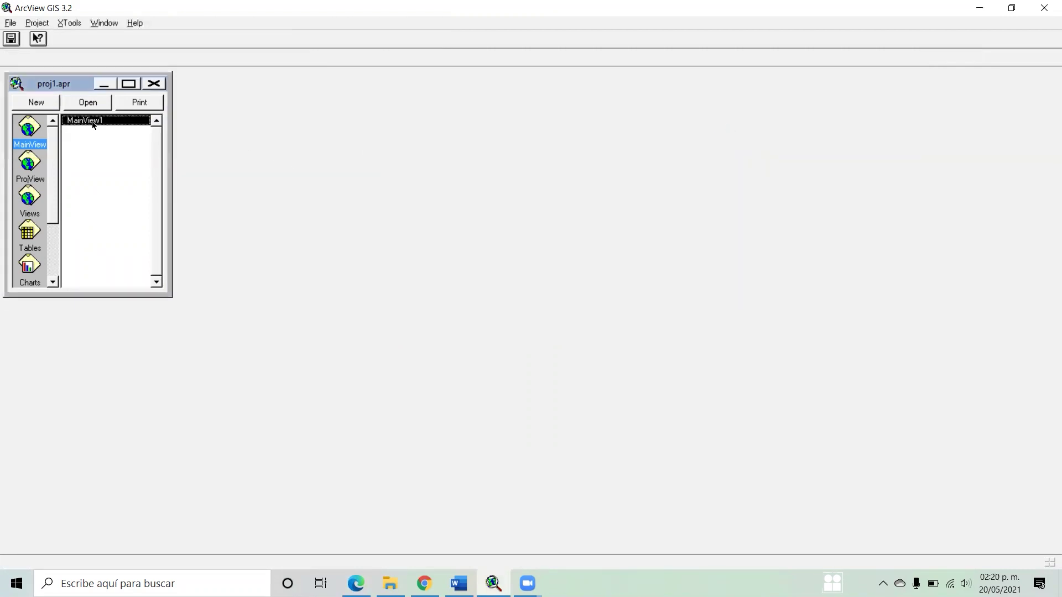
- Create a new standard view named View1 with meters as both map units and distance units
double_click(41, 212)
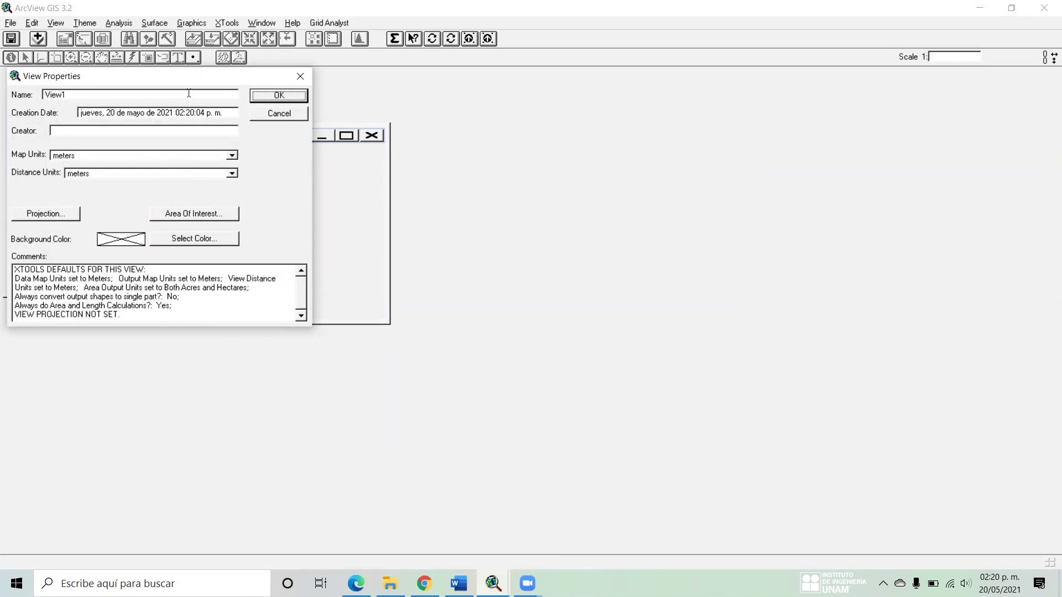
left_click_drag(192, 78, 377, 98)
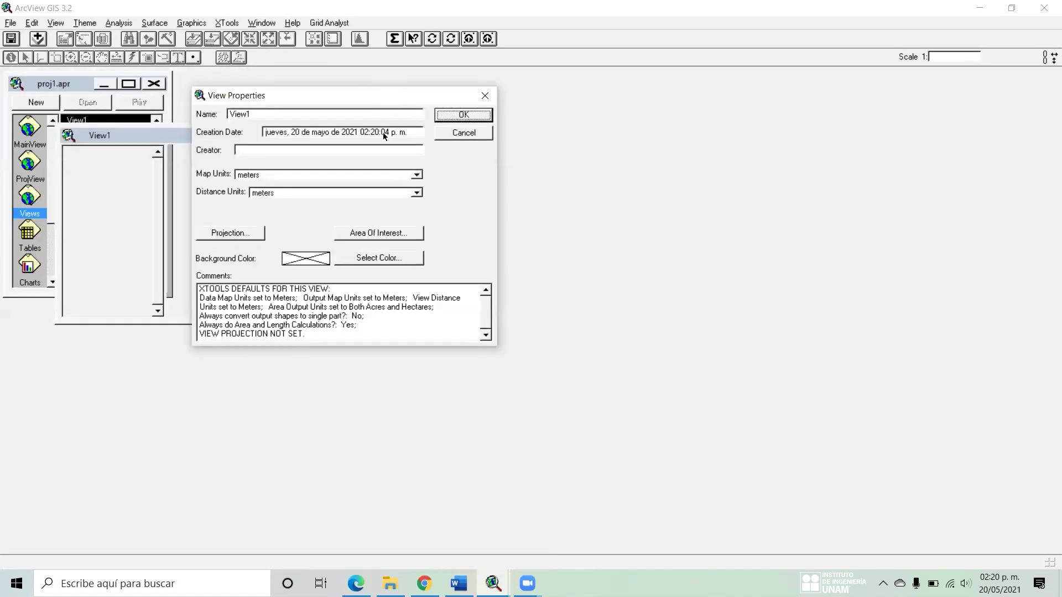
left_click(348, 175)
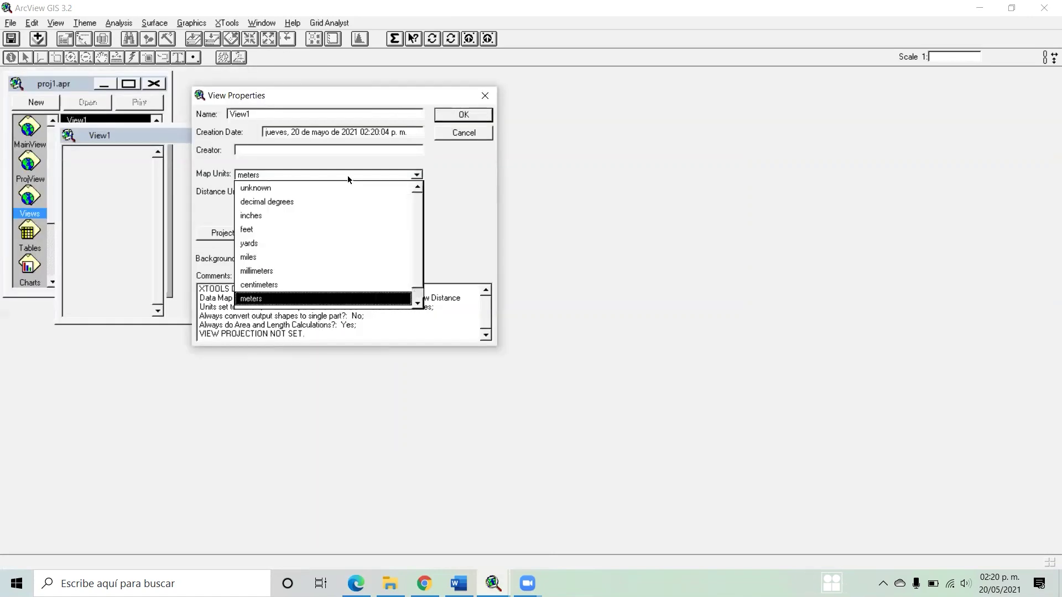
left_click(347, 174)
left_click(468, 115)
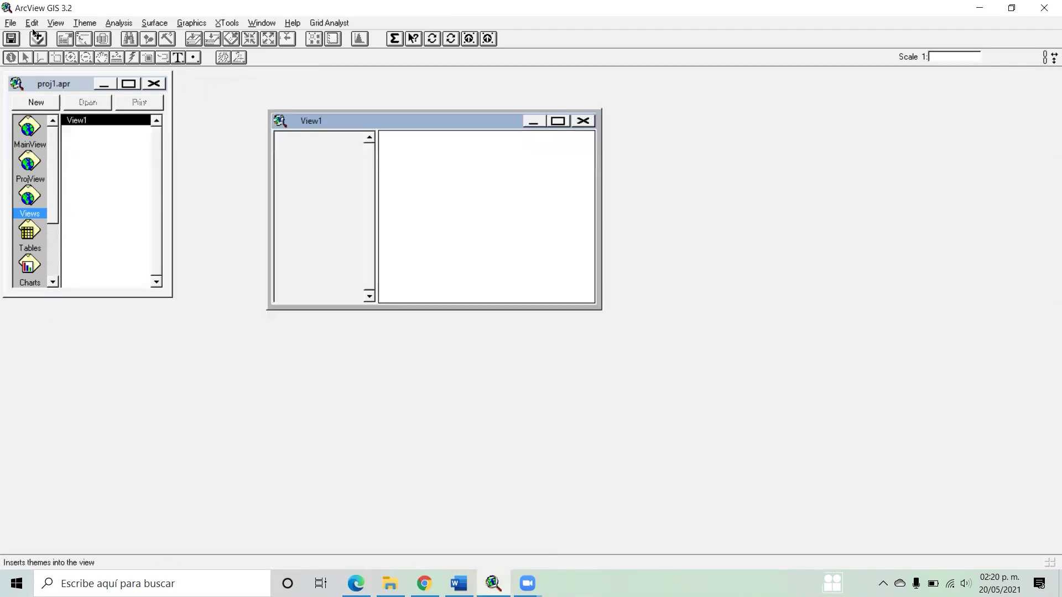
- Add the mde grid from c:\ariver\mde to View1 as a Grid Data Source theme and display it
left_click(37, 38)
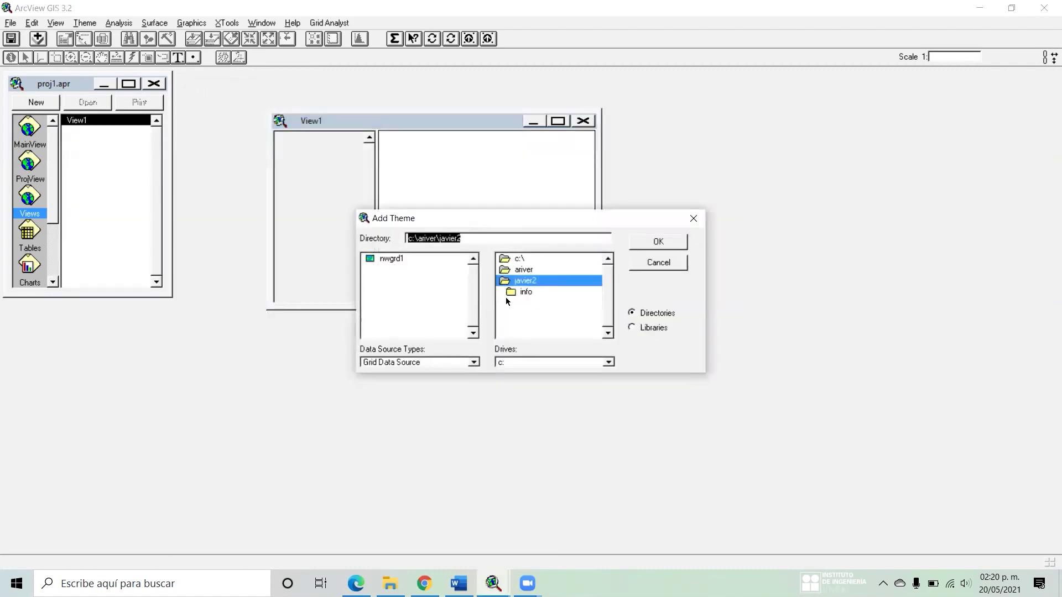
double_click(532, 269)
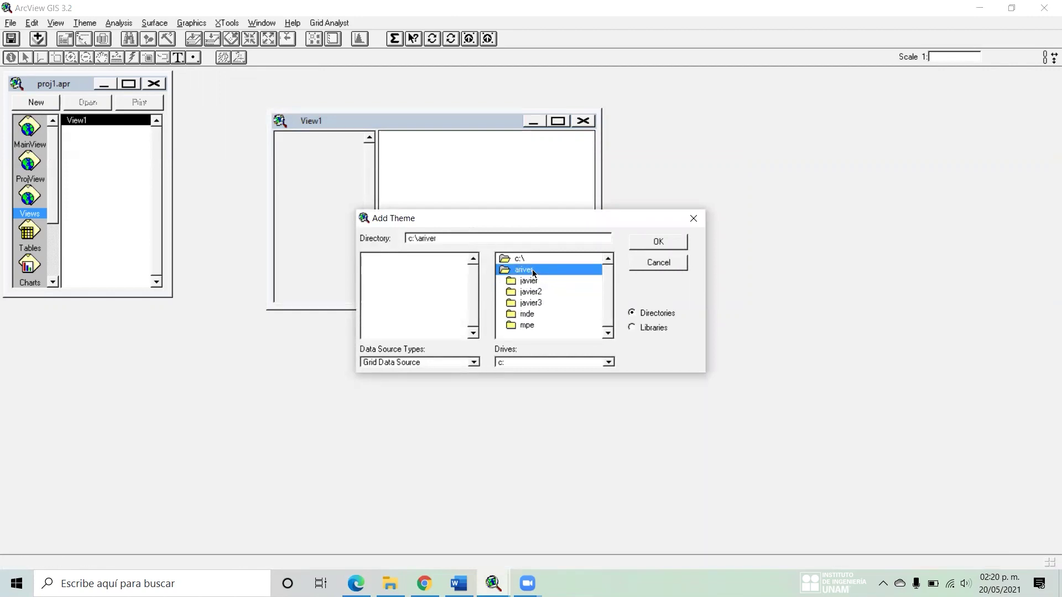
double_click(527, 326)
left_click(473, 362)
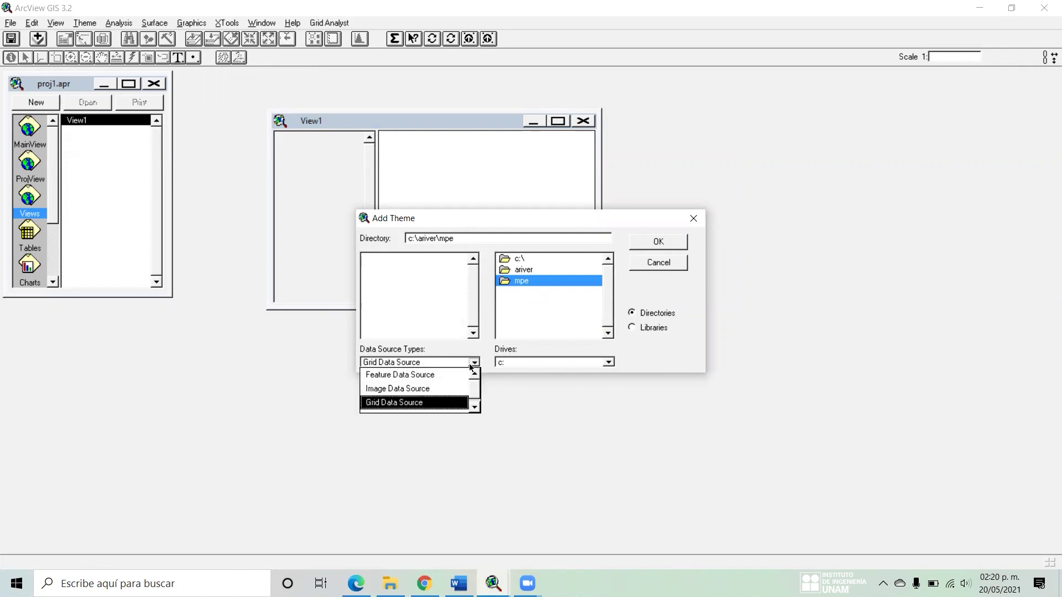
left_click(521, 269)
double_click(522, 269)
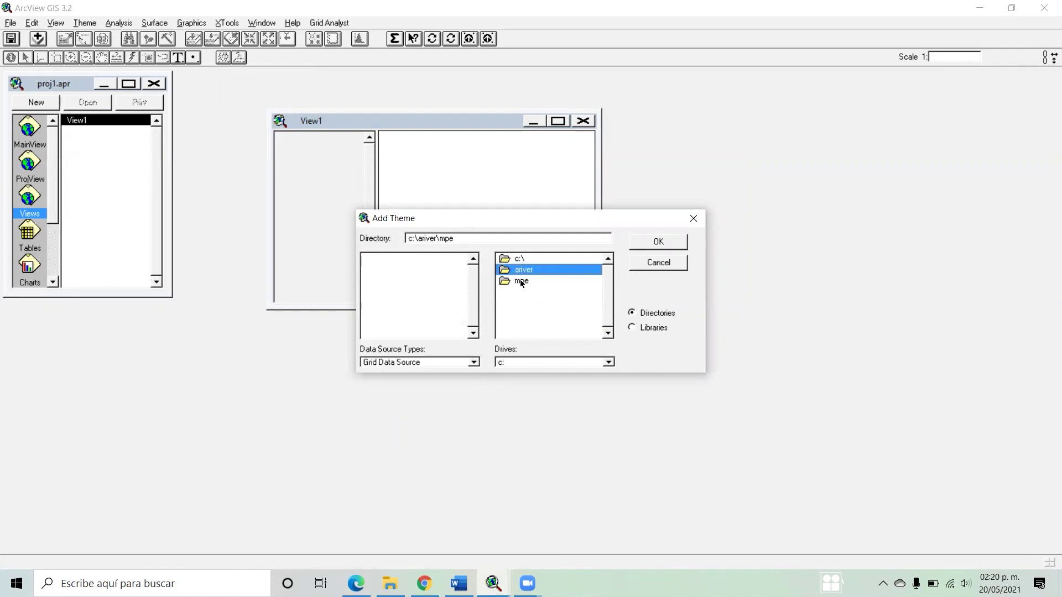
double_click(524, 313)
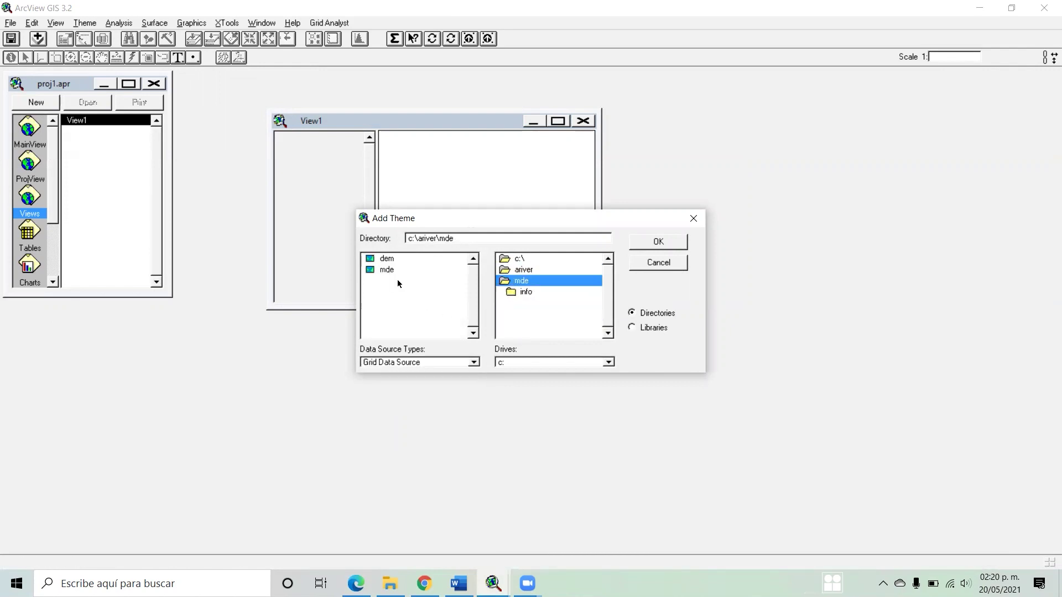
left_click(439, 269)
left_click(659, 242)
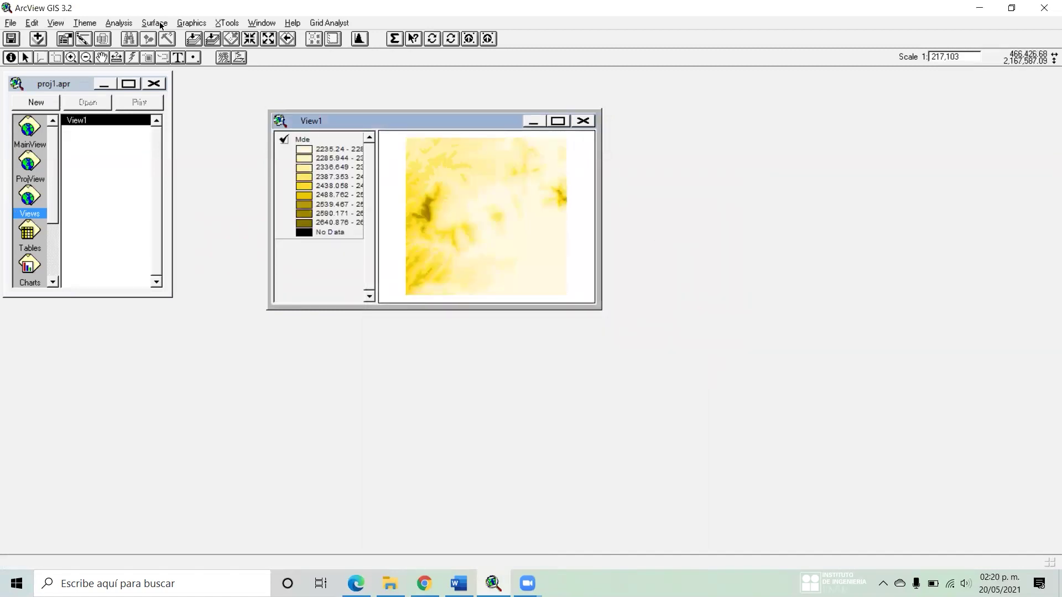
- Convert the Mde theme to a grid named nwgrd2 in C:\ariver\Javier2, adding it to View1 and displaying it instead of Mde
left_click(85, 23)
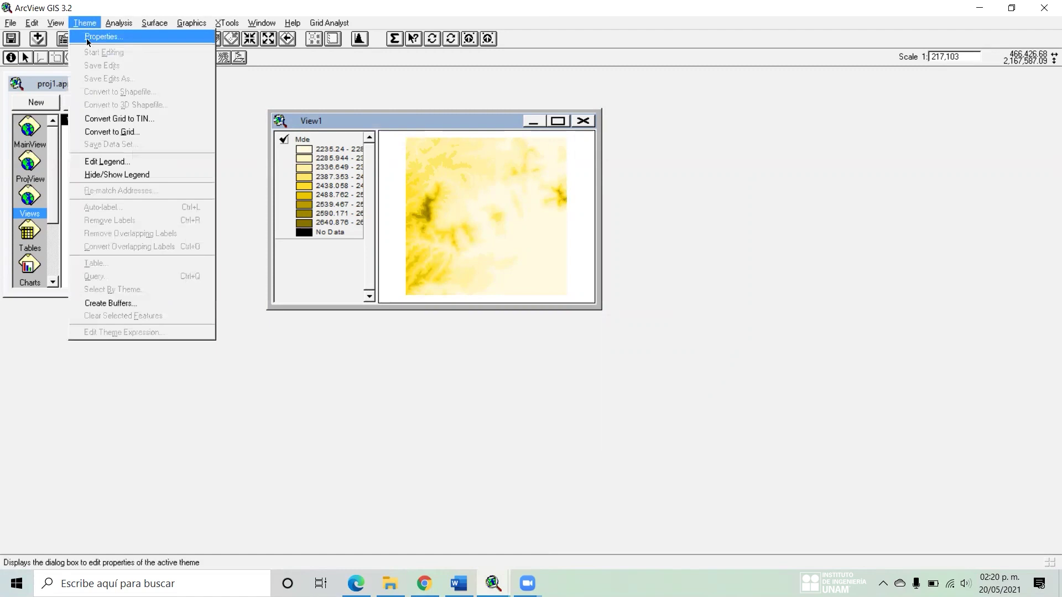
left_click(133, 135)
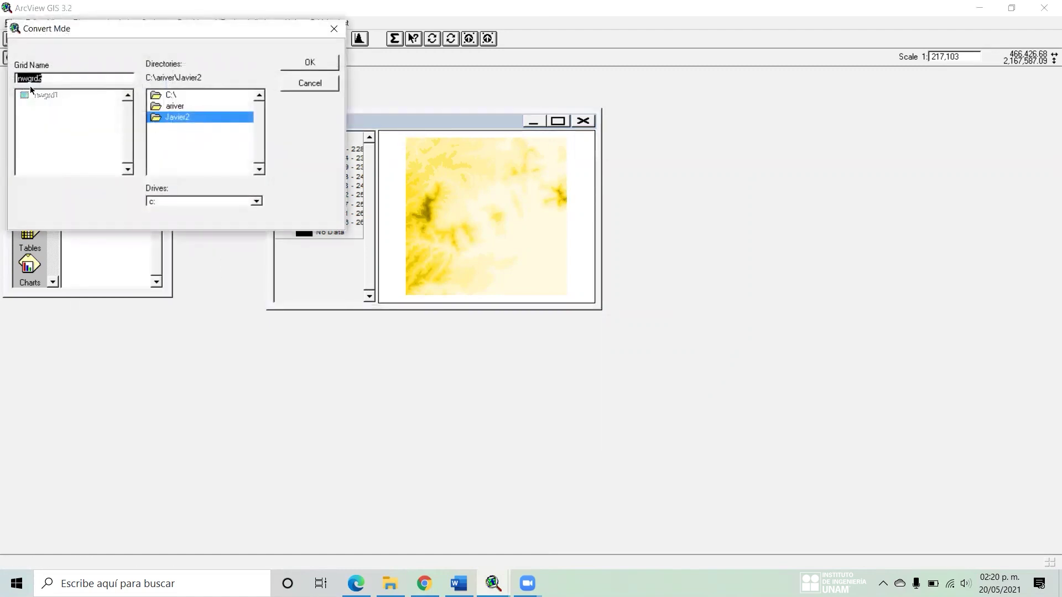
left_click(307, 63)
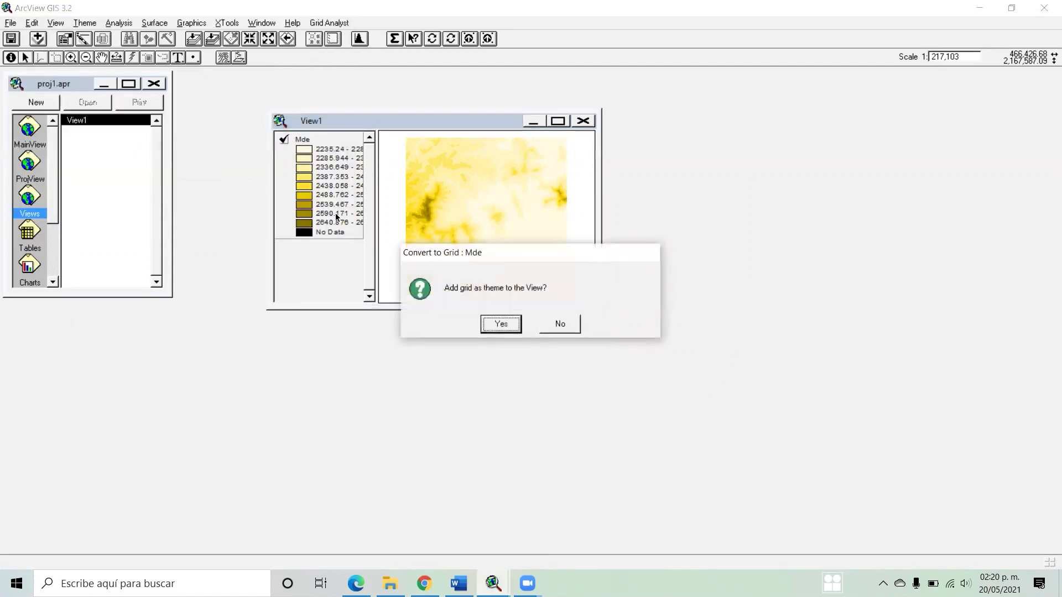
left_click(501, 325)
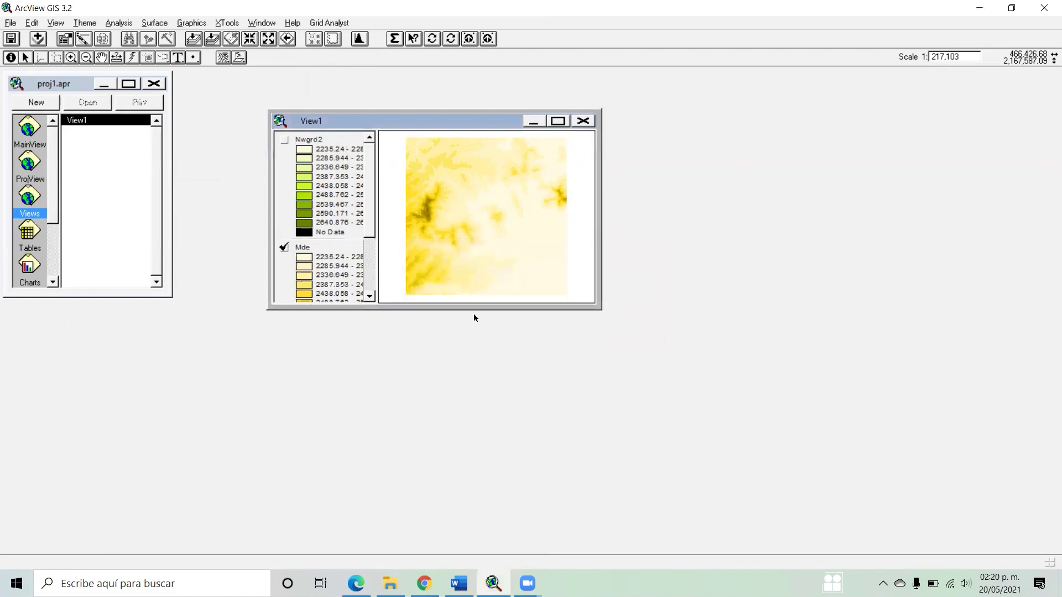
left_click(284, 248)
left_click(284, 140)
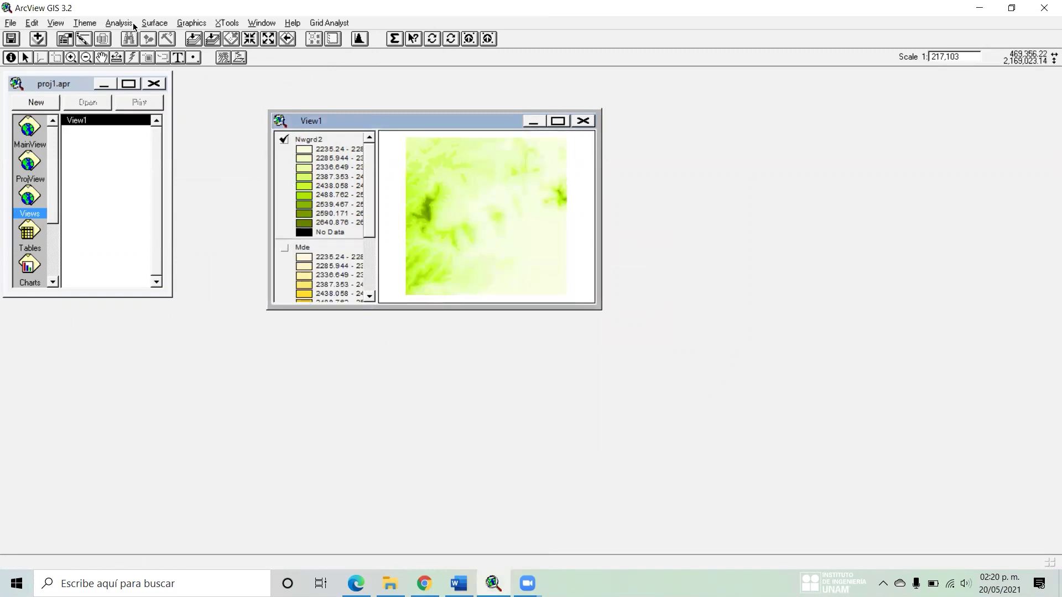
- Copy the Nwgrd2 theme from View1
left_click(55, 23)
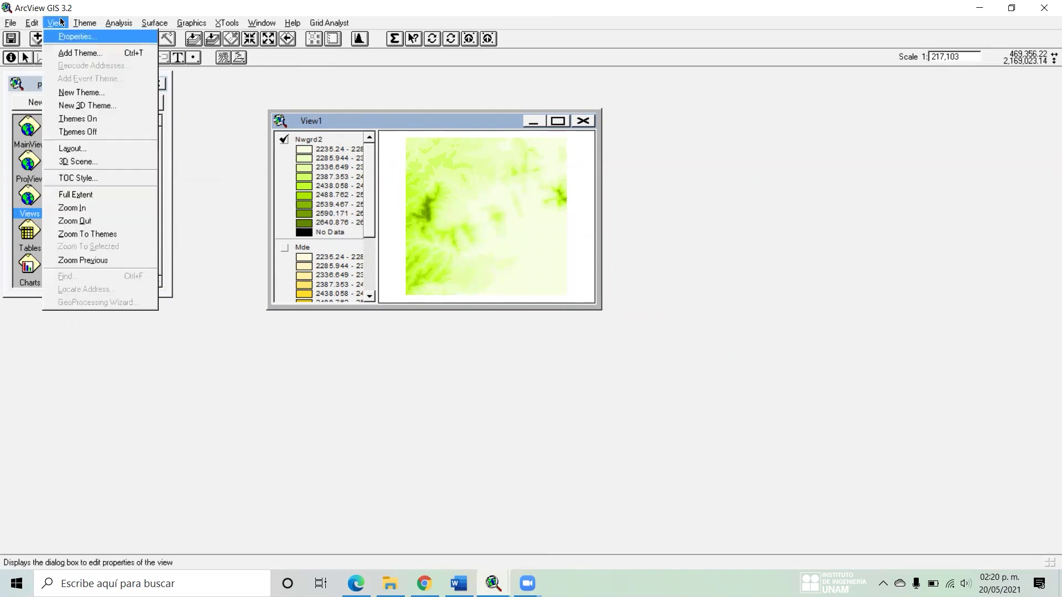
left_click(32, 23)
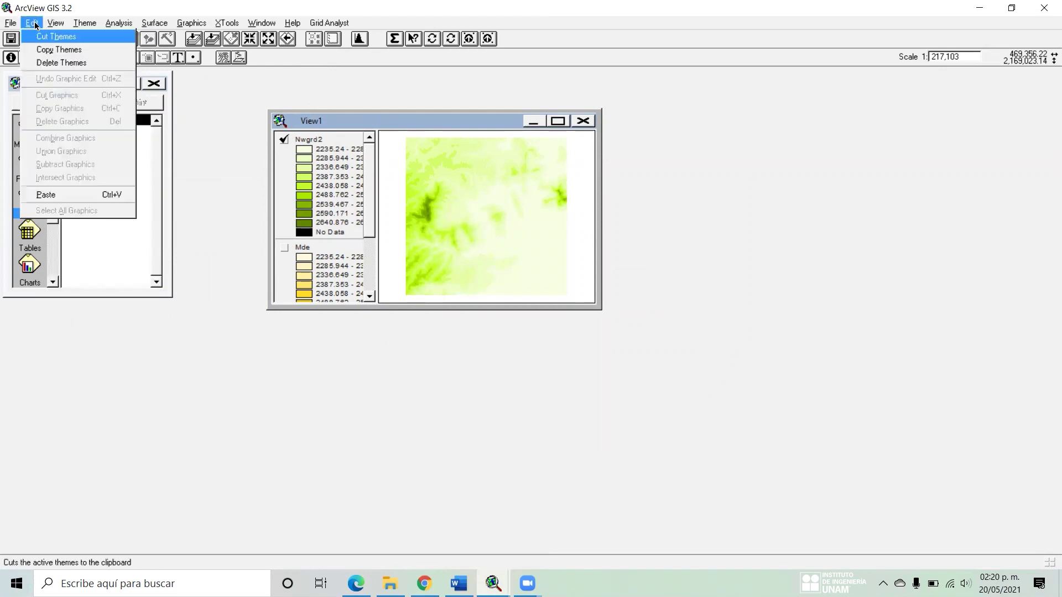
left_click(77, 50)
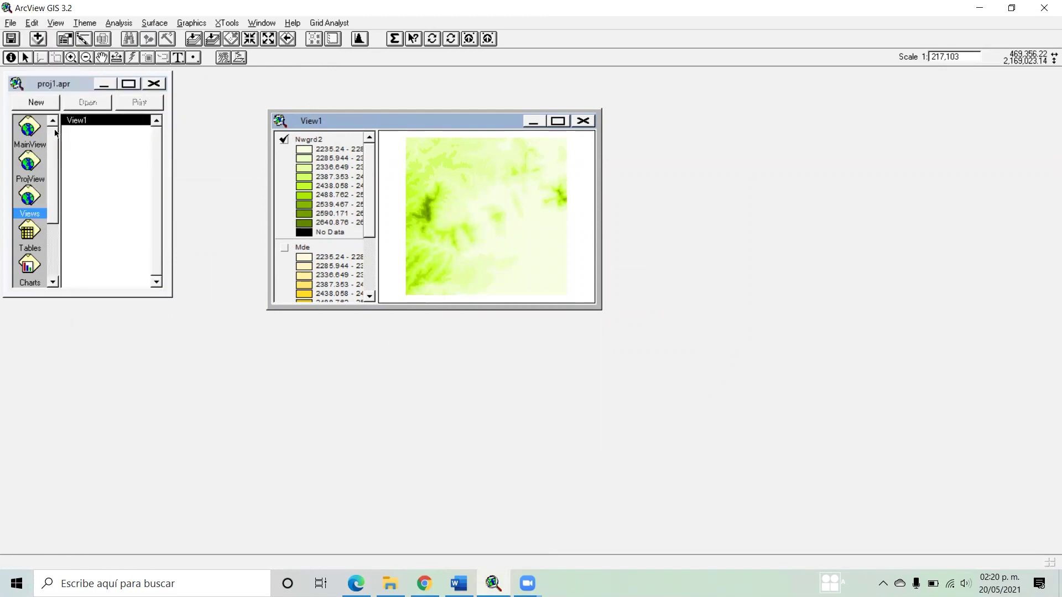
- Create a new MainView document named MainView2 with meters as both map units and distance units
left_click(27, 135)
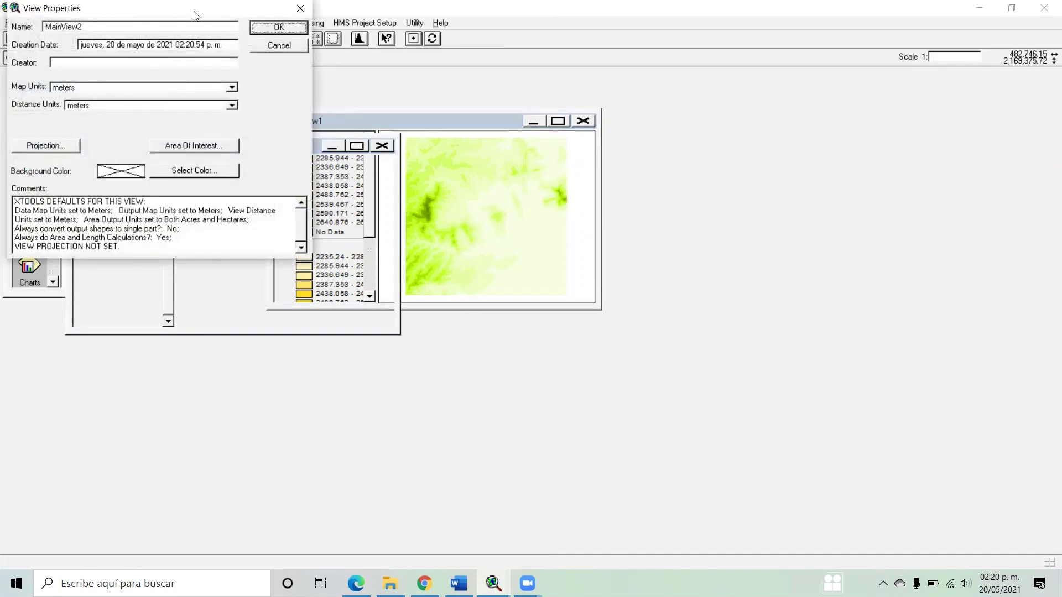
left_click_drag(194, 11, 225, 41)
left_click(223, 119)
left_click(223, 119)
left_click(221, 134)
left_click(222, 133)
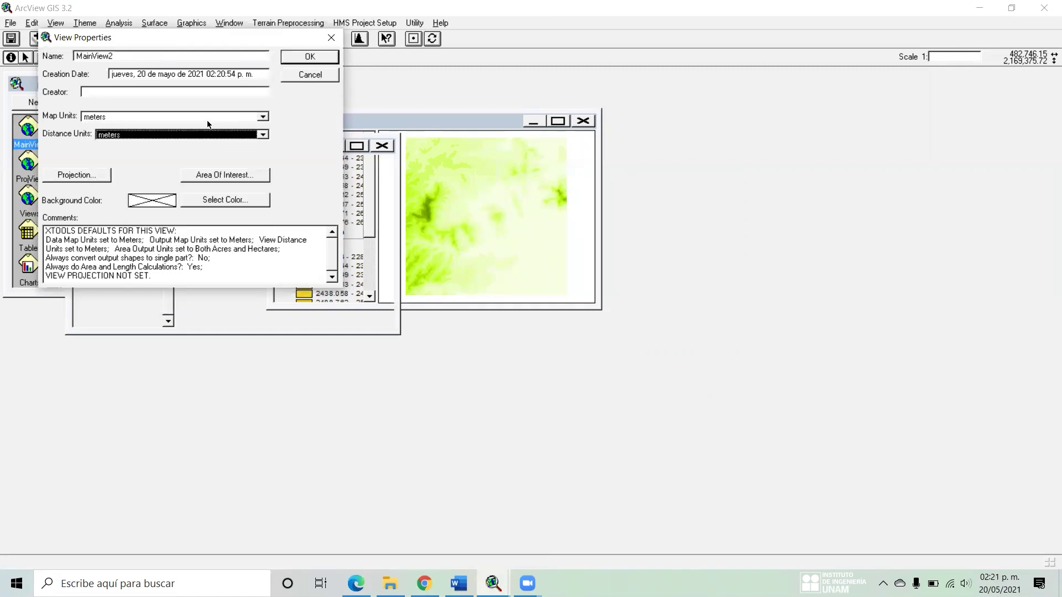
left_click(320, 58)
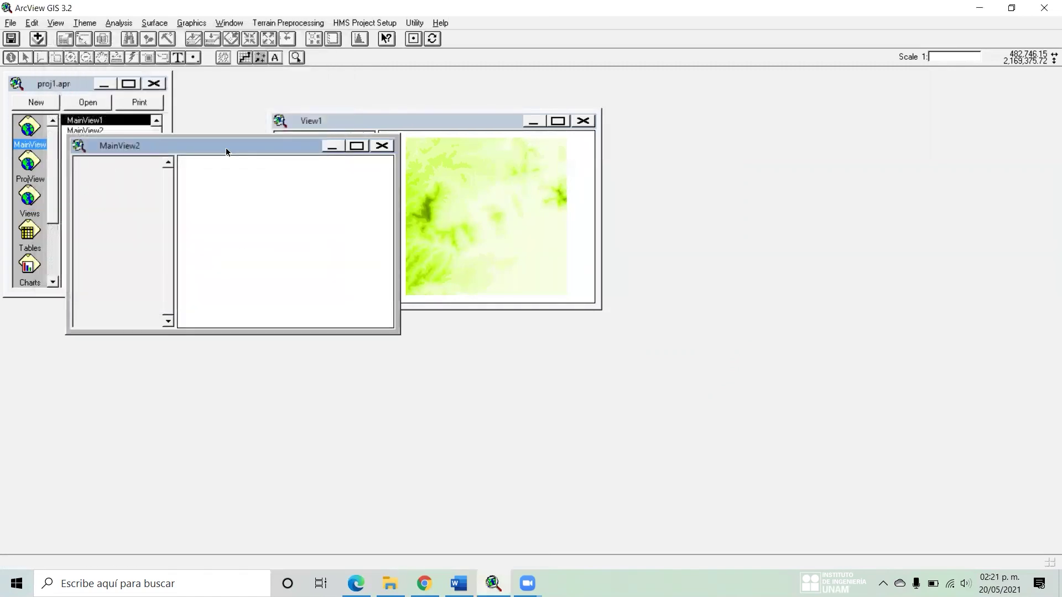
- Paste the copied Nwgrd2 theme into MainView2, display it, and move the view window over View1
left_click_drag(255, 145, 485, 125)
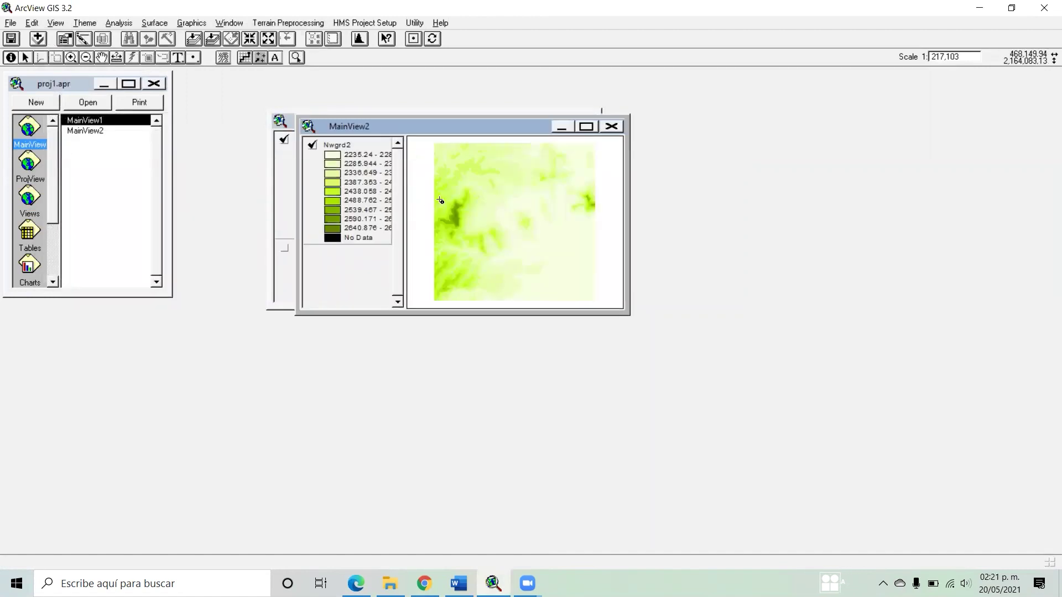
left_click_drag(458, 122, 412, 100)
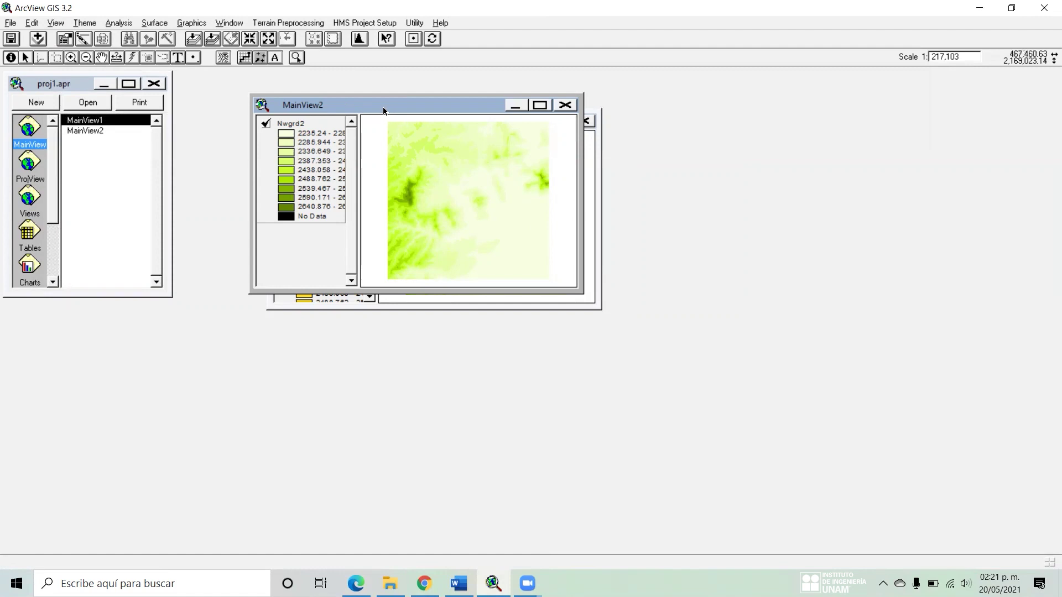
left_click_drag(392, 107, 356, 119)
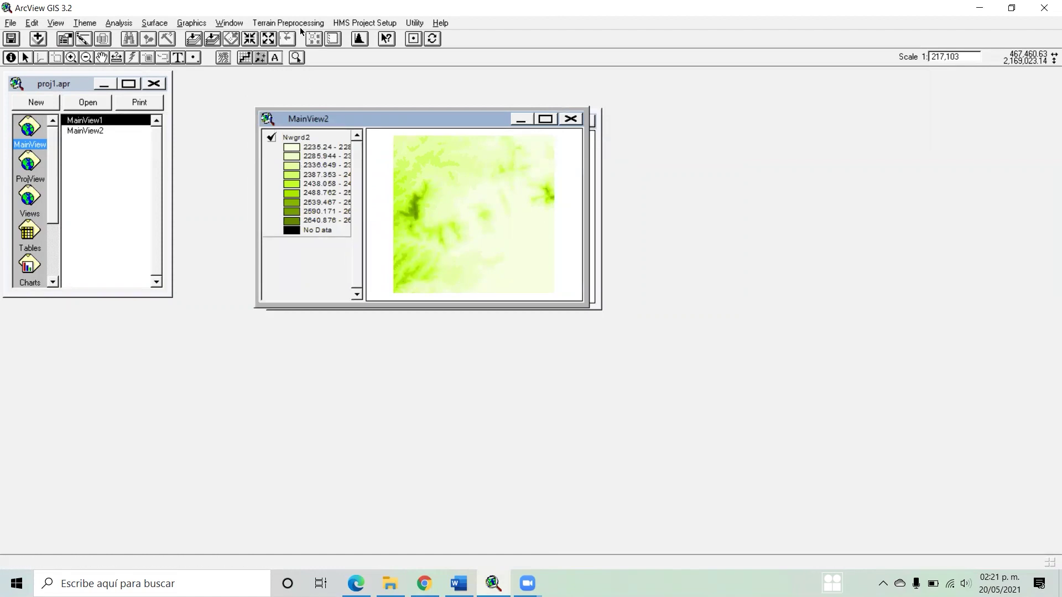
- Consult step 14 of SM12.pdf in the browser, return to ArcView, and run Fill Sinks on Nwgrd2 with FillGrid as the HydroDEM
left_click(356, 583)
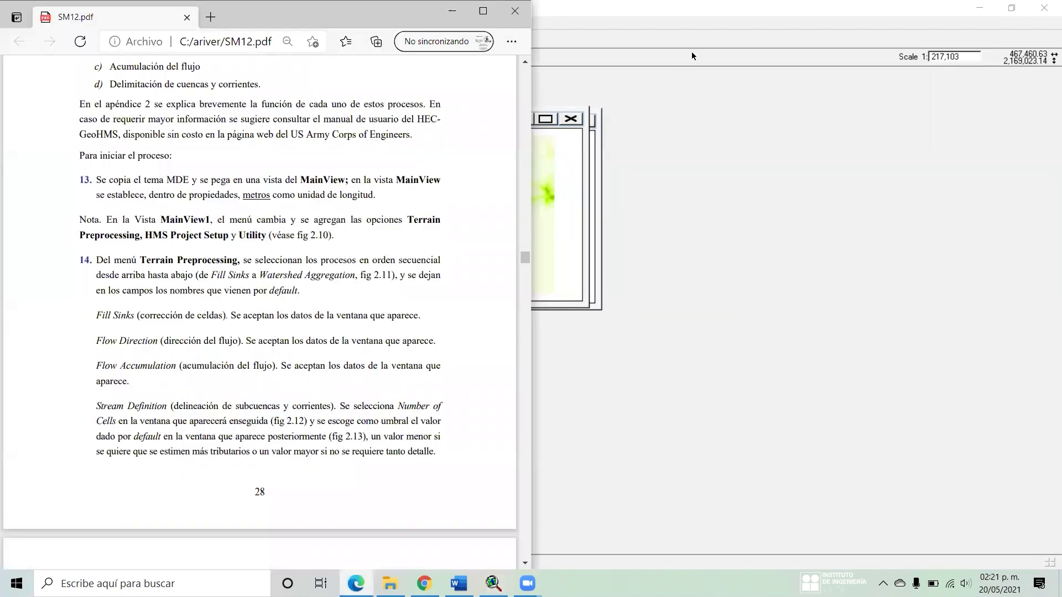
left_click(703, 28)
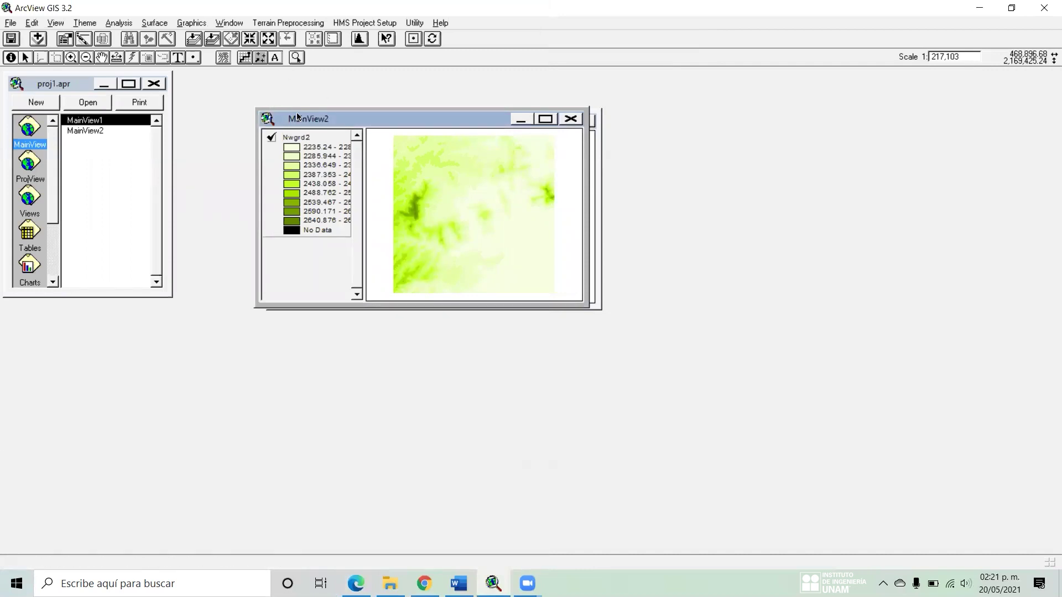
left_click(279, 24)
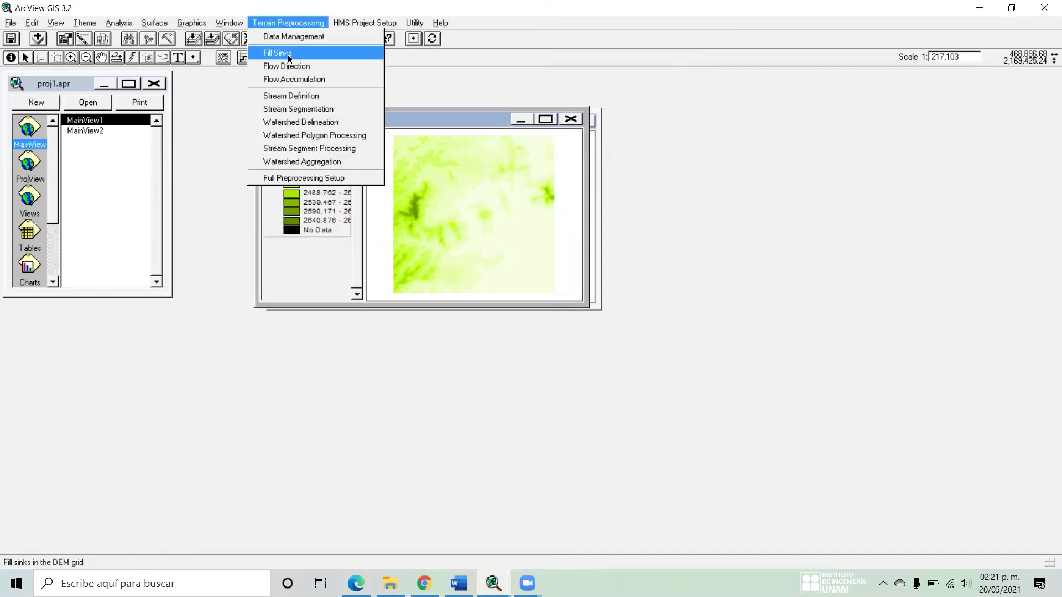
left_click(288, 54)
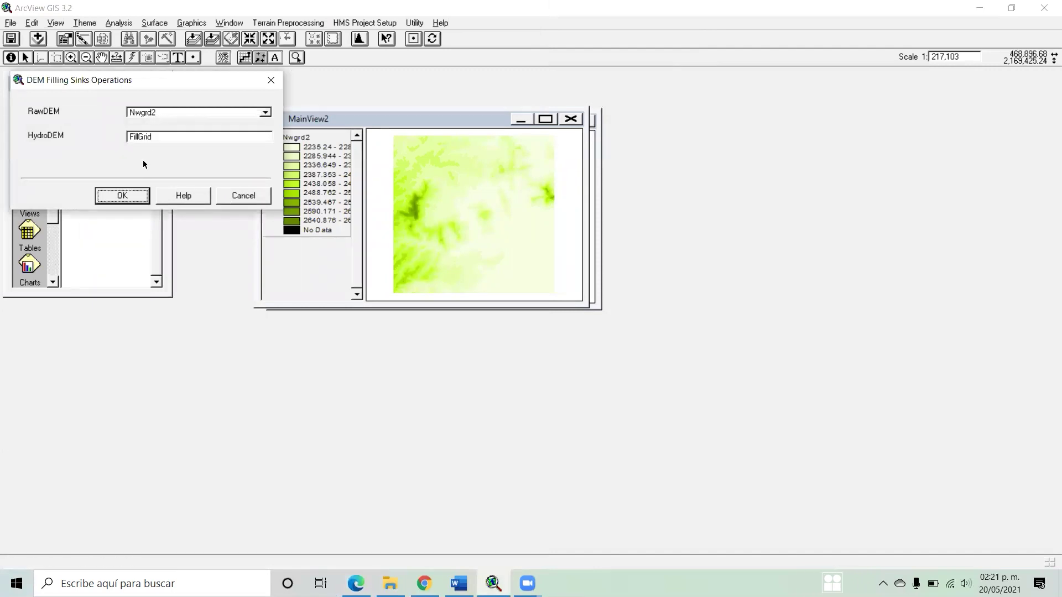
left_click(123, 196)
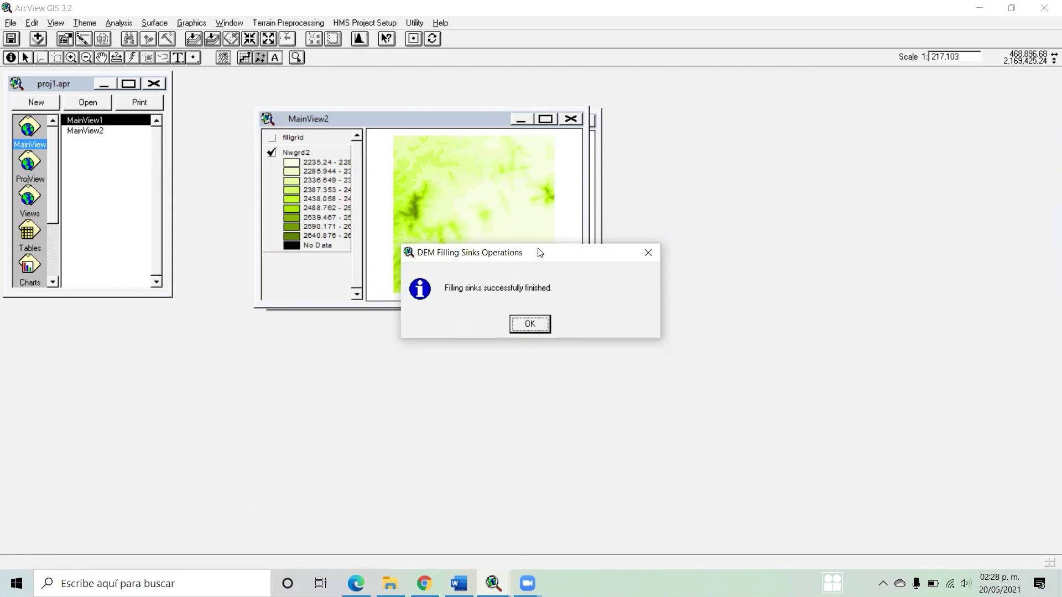
left_click_drag(544, 252, 510, 217)
left_click(498, 287)
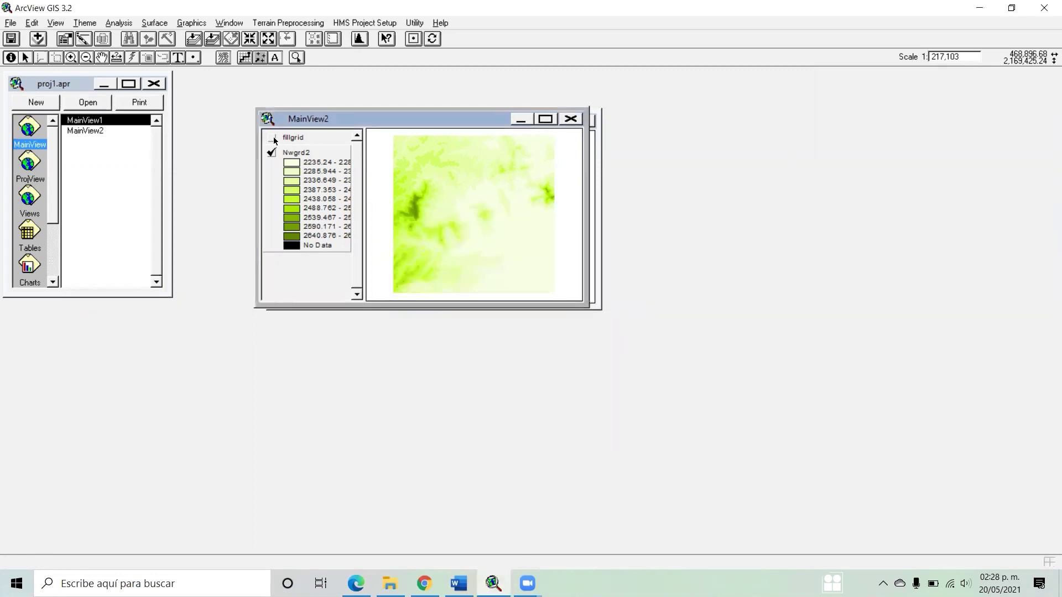
- Display the fillgrid theme in MainView2 and hide Nwgrd2
left_click(272, 152)
left_click(272, 137)
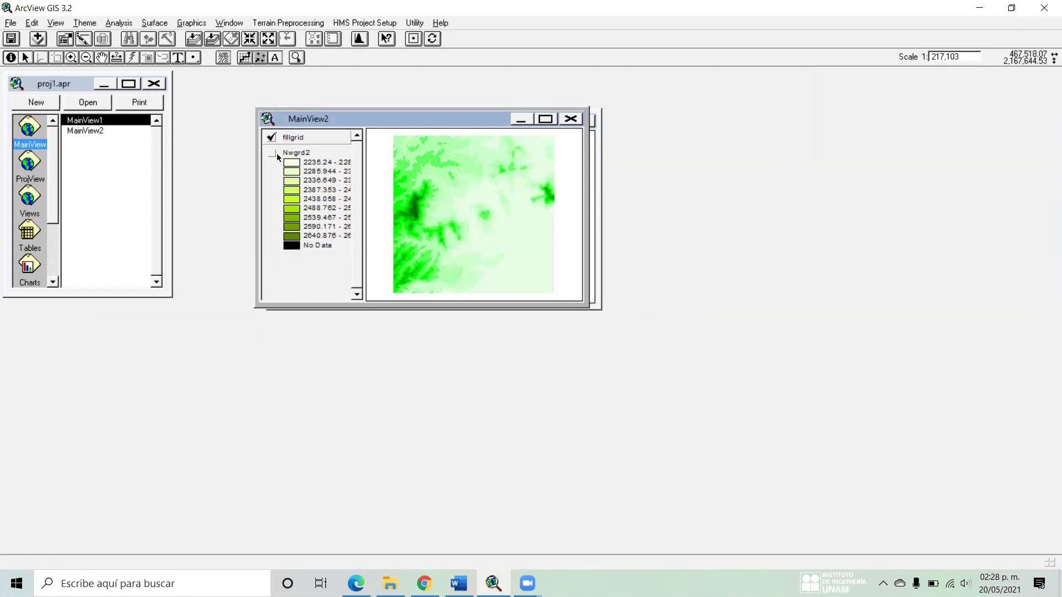
left_click(271, 153)
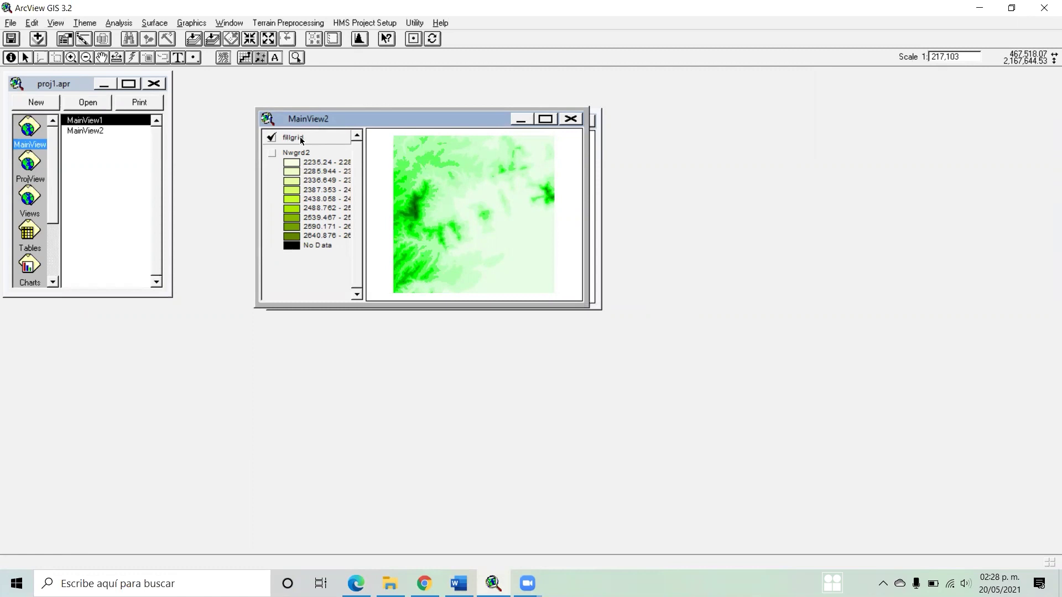
- Run Flow Direction on fillgrid with FDirGrid as output, and display the fdirgrid theme instead of fillgrid
left_click(277, 24)
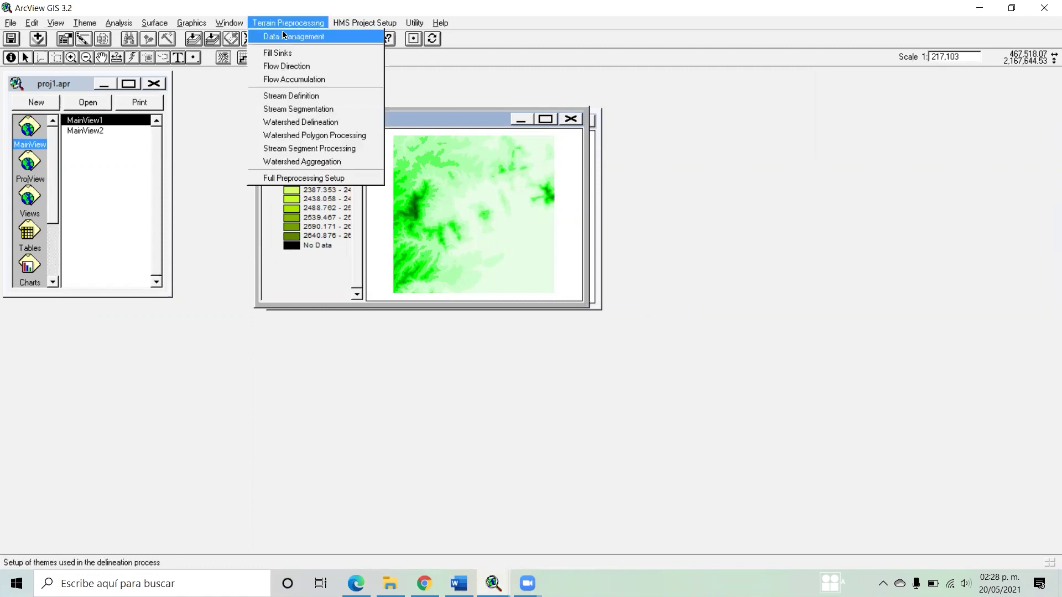
left_click(287, 67)
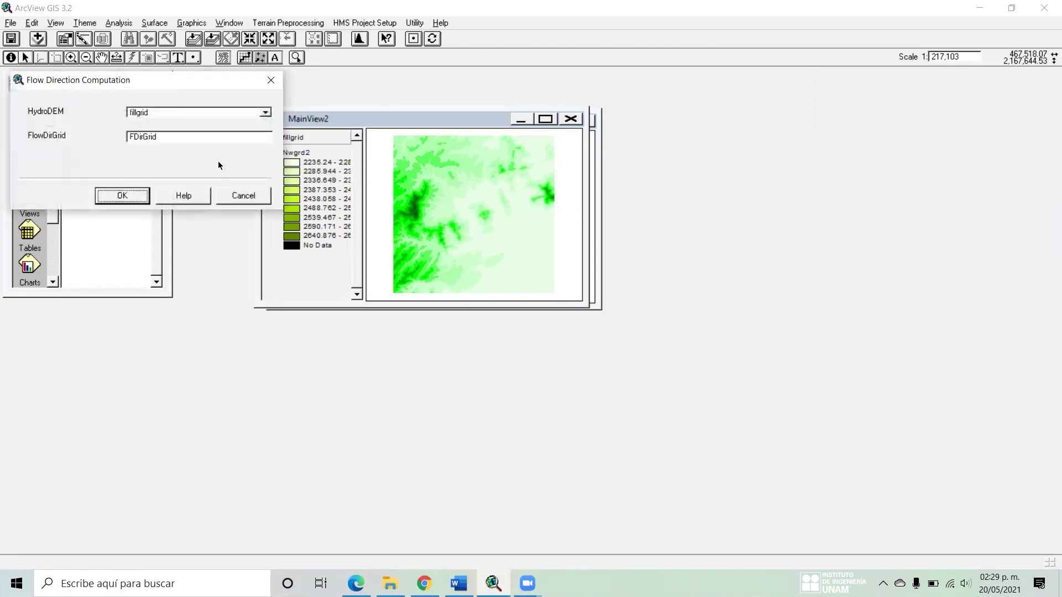
left_click(123, 200)
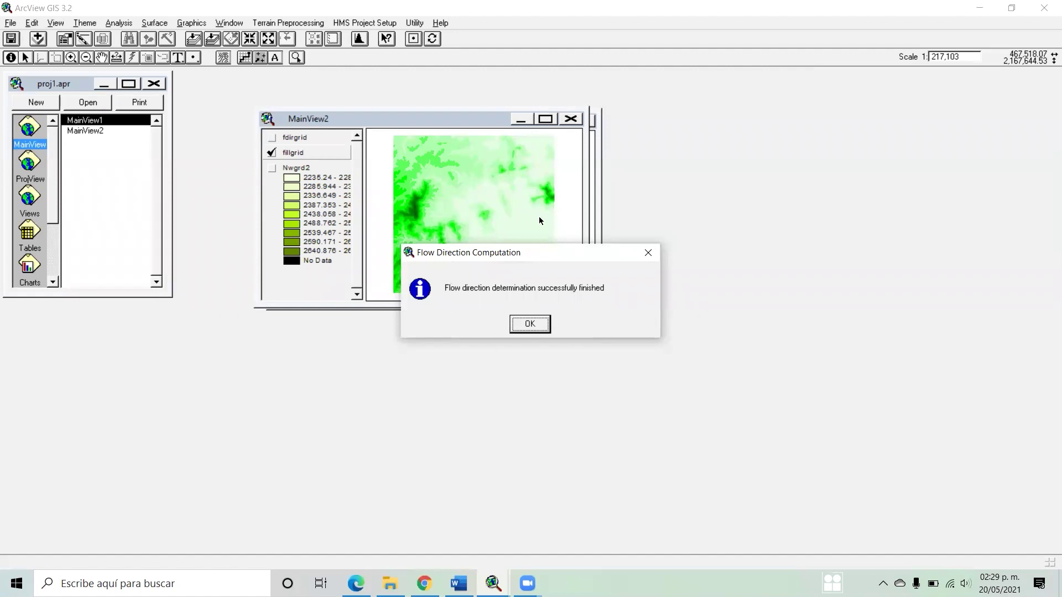
left_click(530, 326)
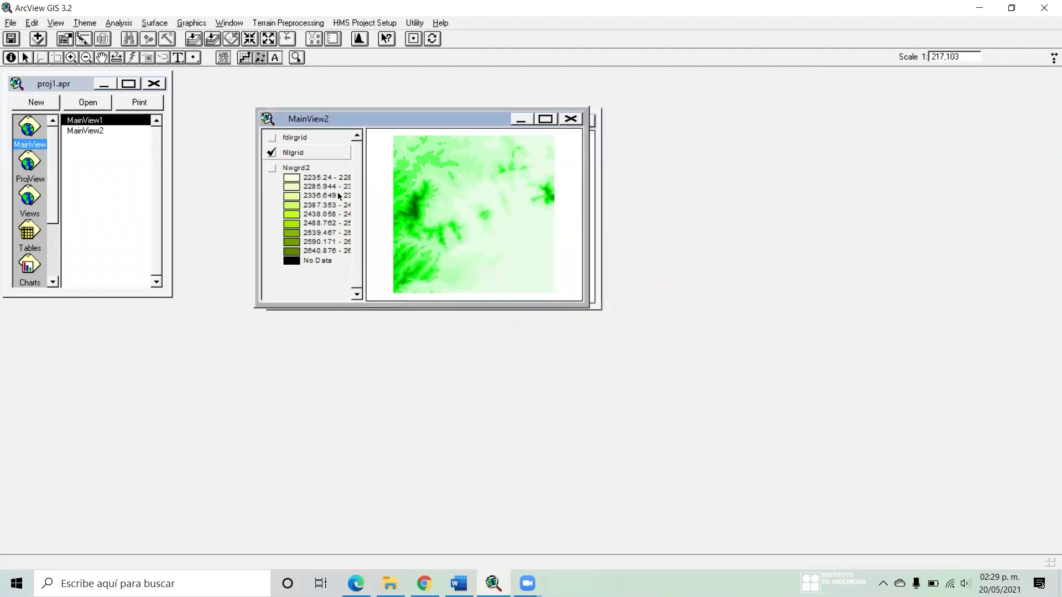
left_click(272, 153)
left_click(271, 138)
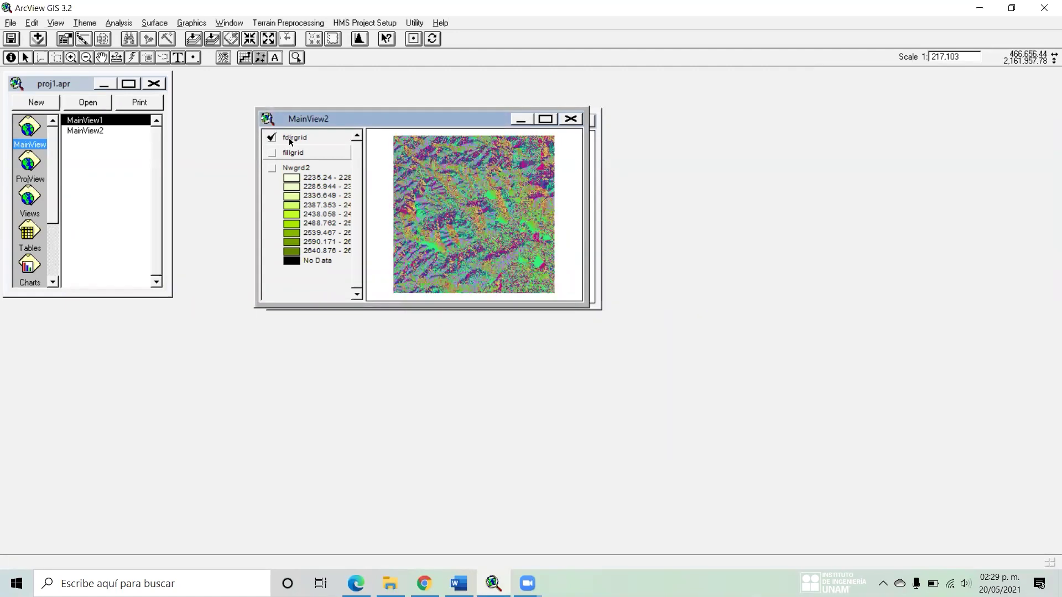
- Run Flow Accumulation on fdirgrid with FAccGrid as output, and display the faccgrid theme instead of fdirgrid
left_click(298, 23)
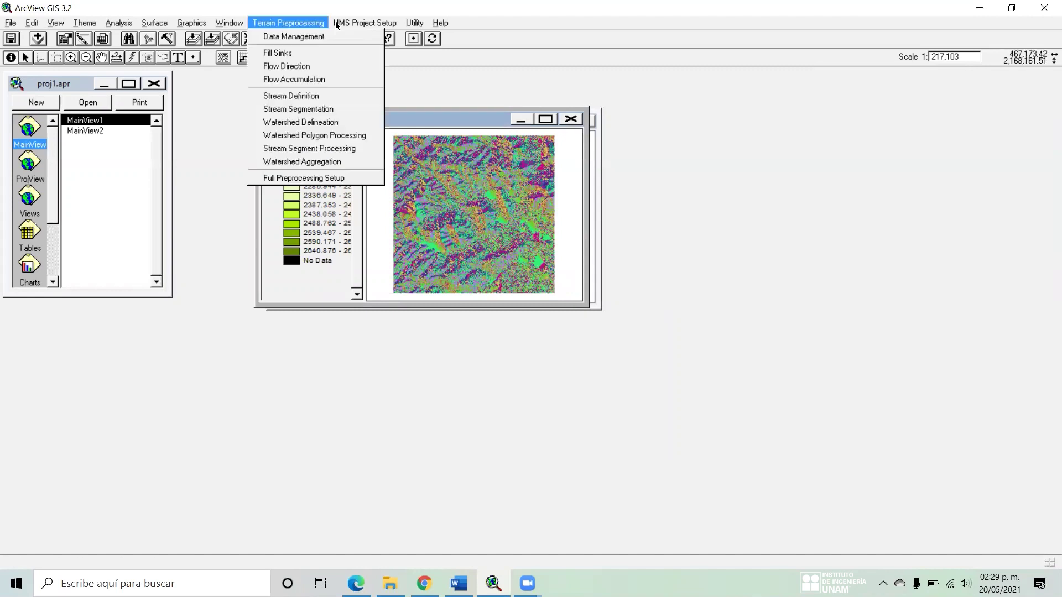
left_click(296, 80)
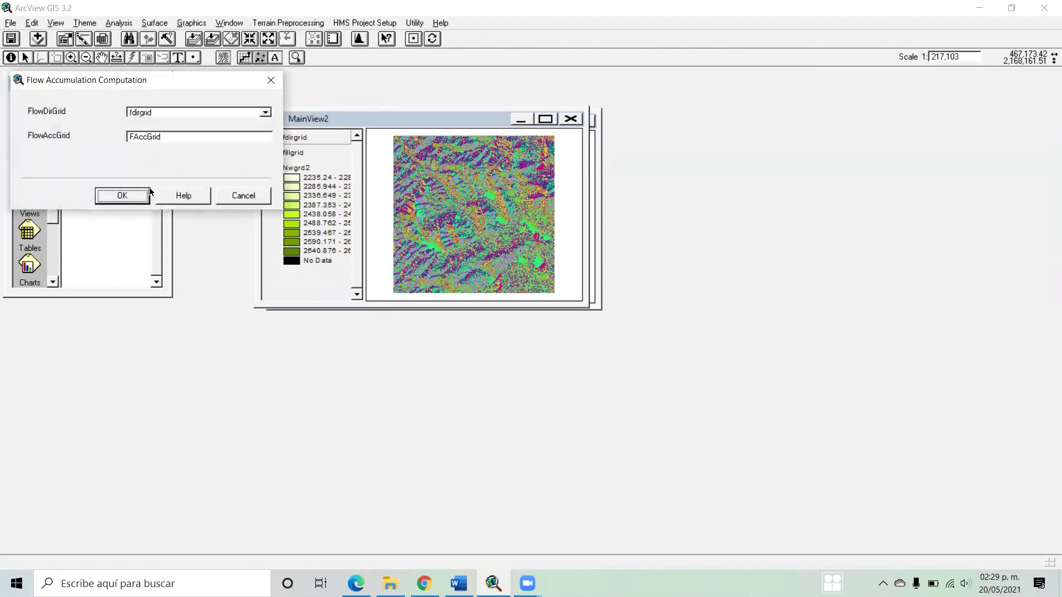
left_click(120, 196)
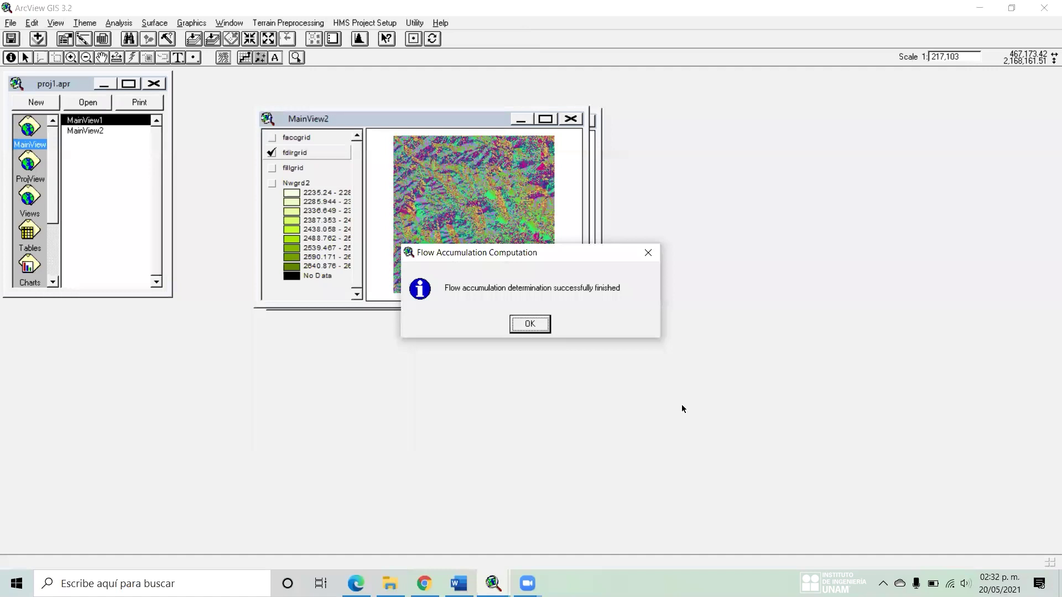
left_click(529, 324)
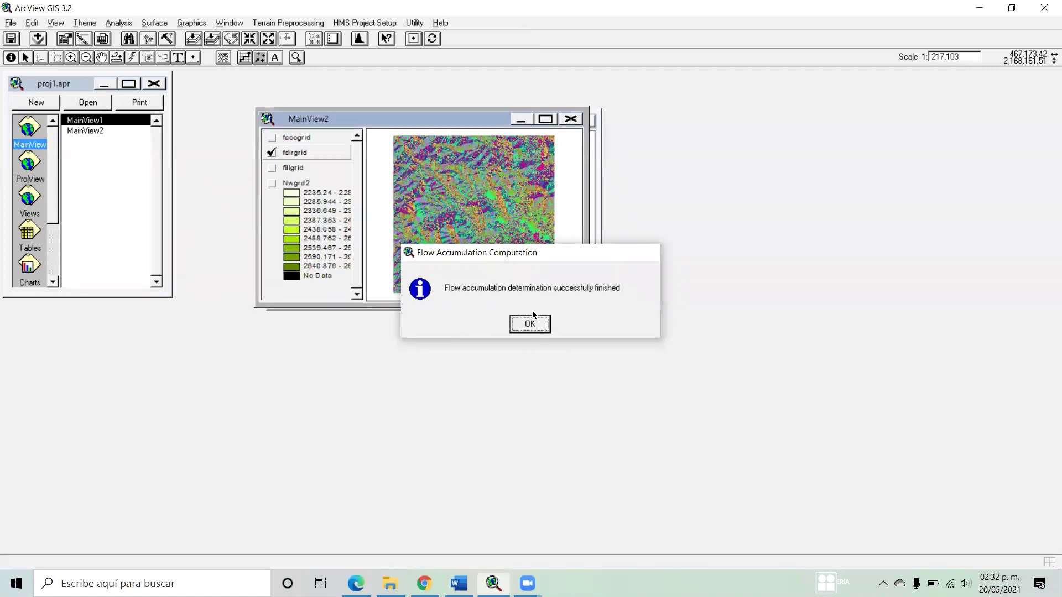
left_click(272, 152)
left_click(271, 138)
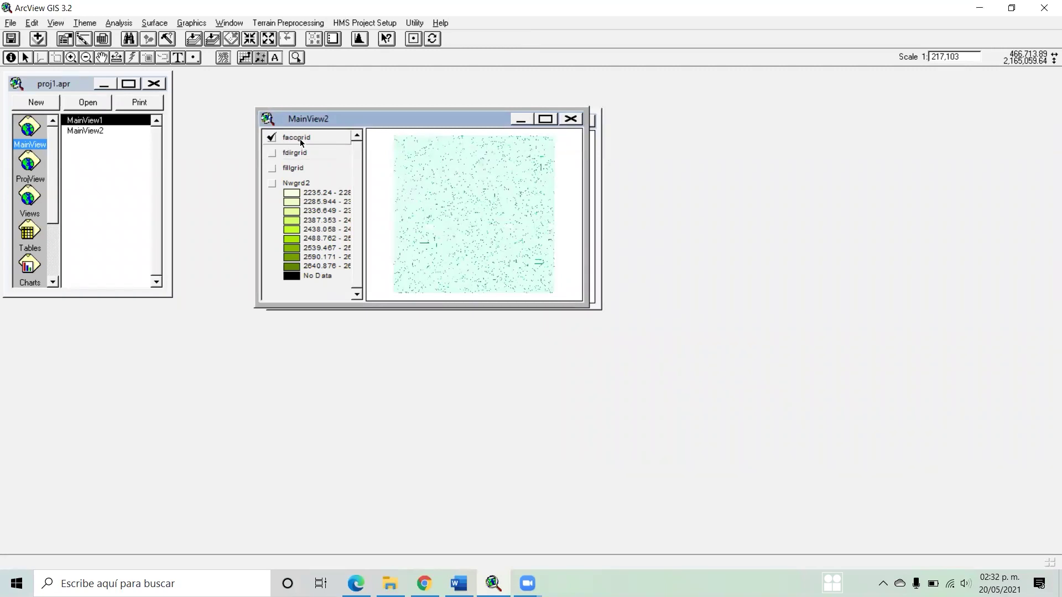
- Save the project with the terrain preprocessing grids computed so far
left_click(288, 23)
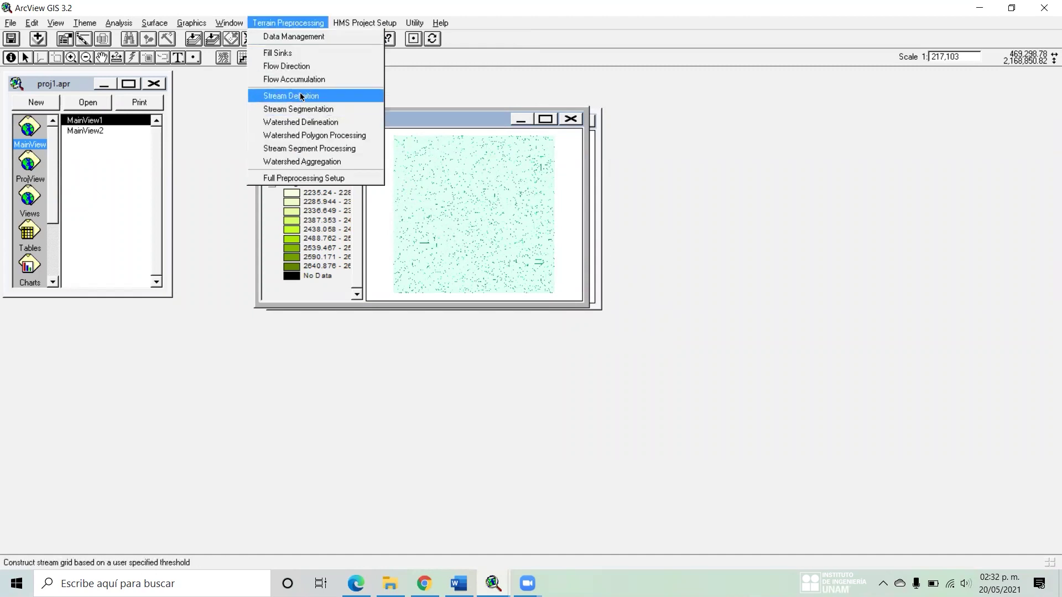
left_click(308, 24)
left_click(11, 39)
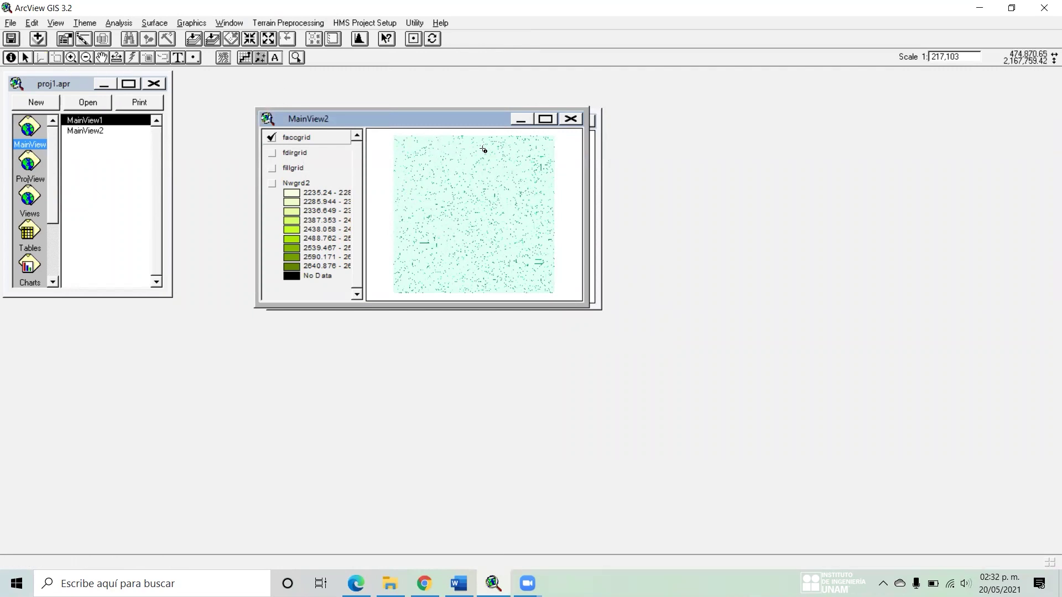
- Examine the feature, image and grid data source types offered for adding a theme to MainView2, adding none
left_click(291, 23)
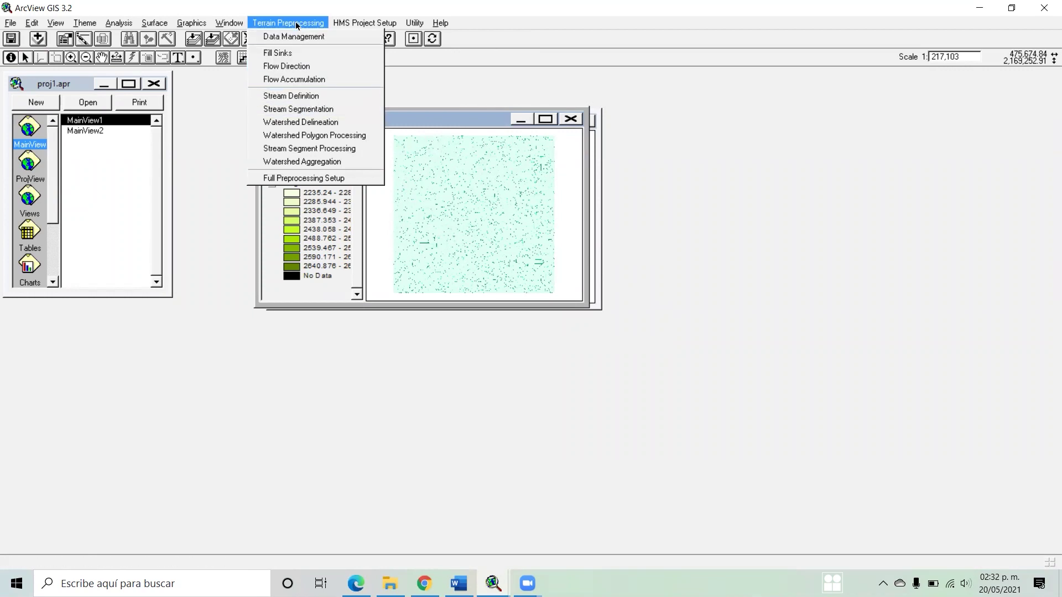
left_click(217, 15)
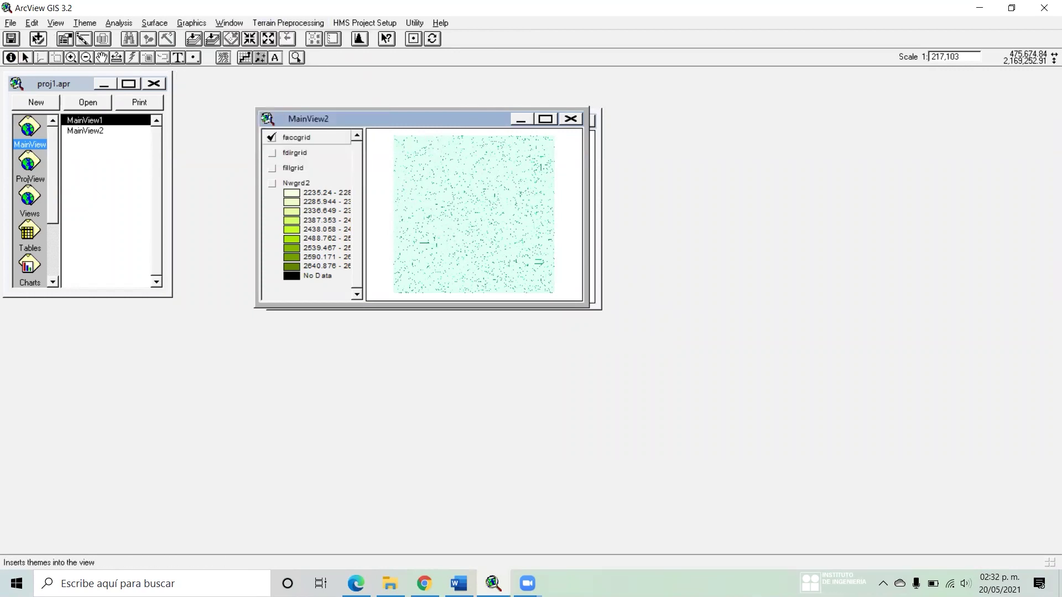
left_click(37, 39)
left_click_drag(512, 219, 523, 175)
left_click(480, 324)
left_click(432, 335)
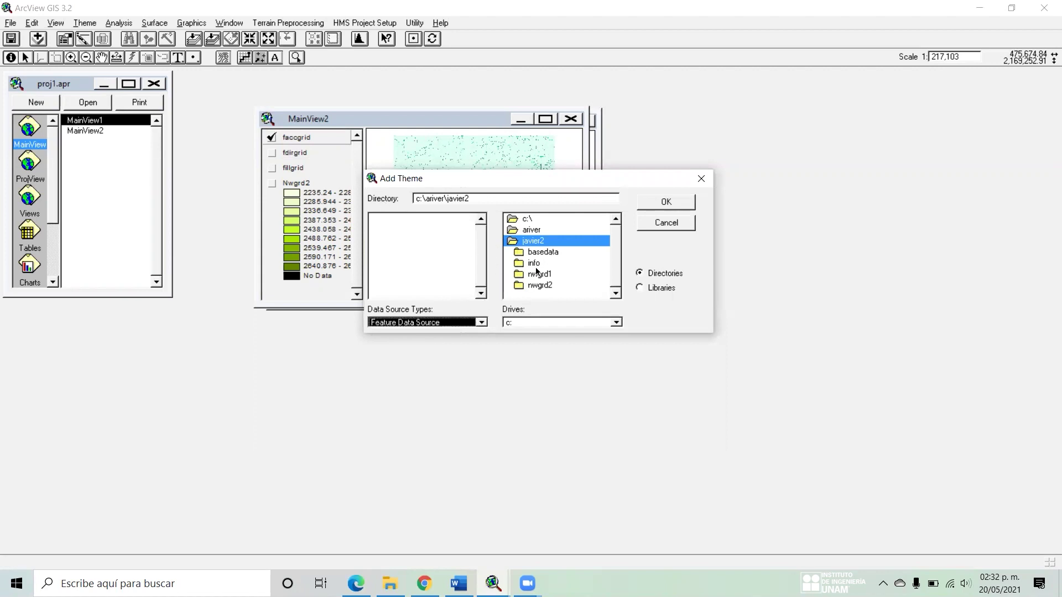
left_click(482, 324)
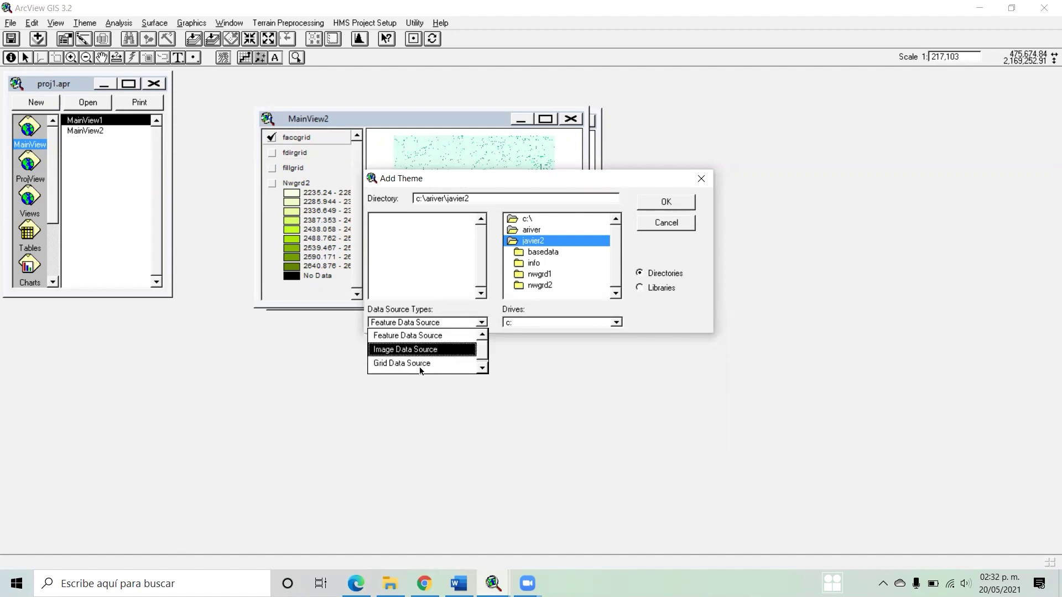
left_click(432, 348)
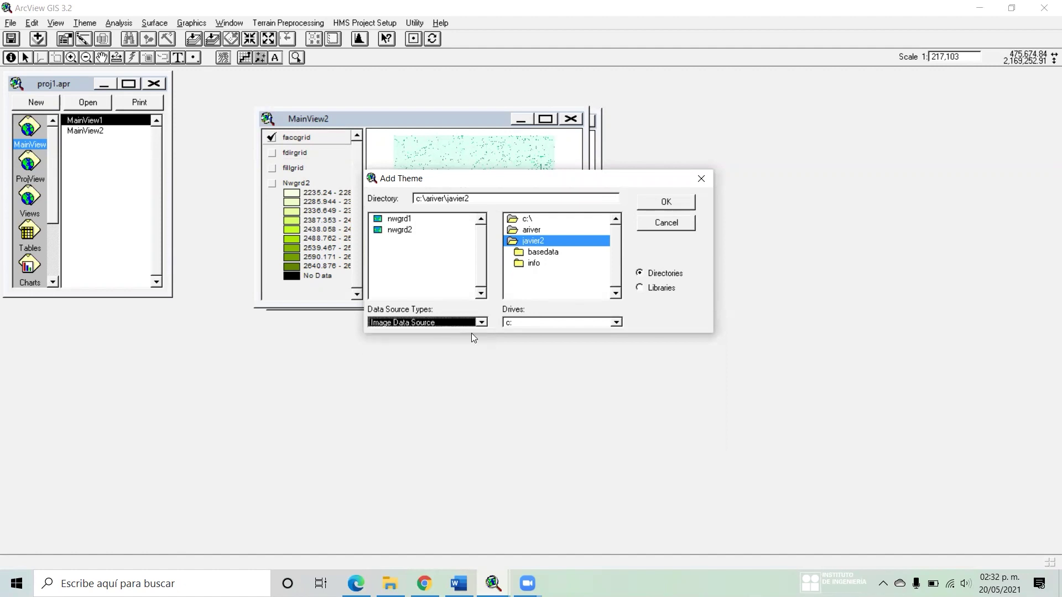
left_click(481, 323)
left_click(431, 363)
left_click(479, 324)
left_click(440, 349)
left_click(426, 322)
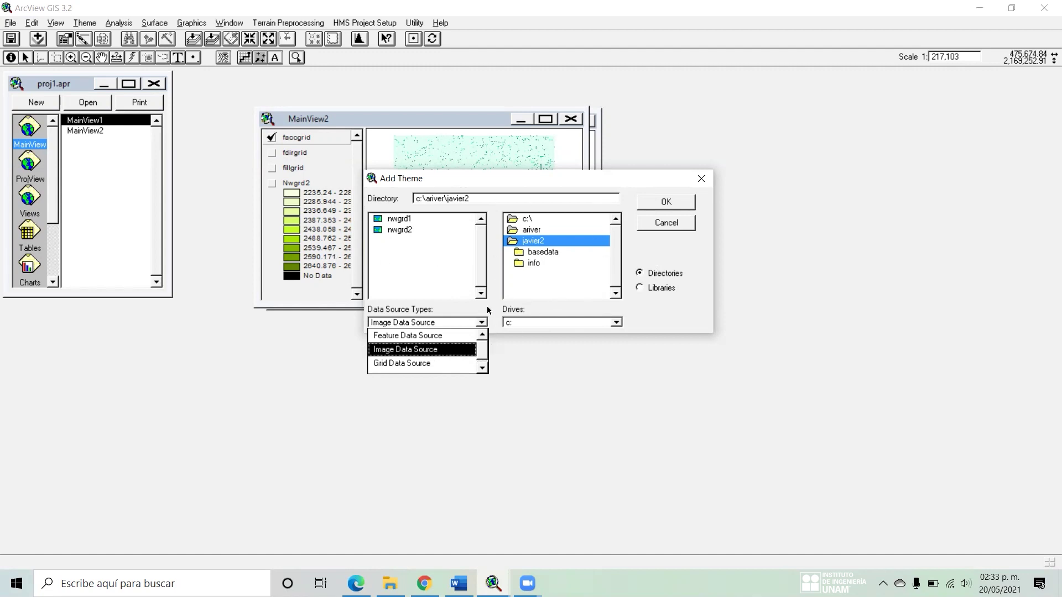
left_click(482, 323)
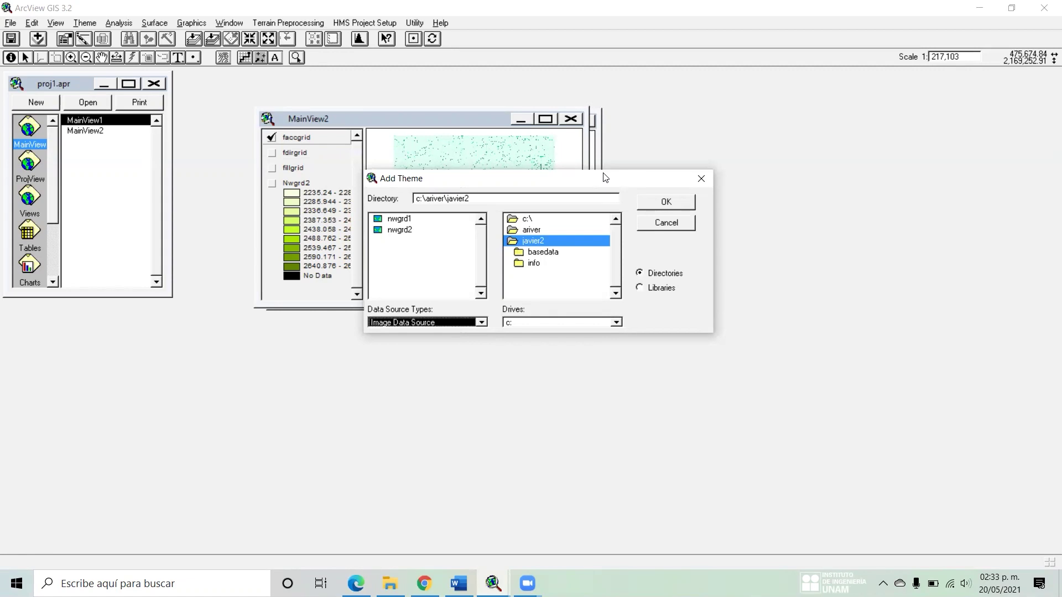
left_click_drag(606, 177, 536, 134)
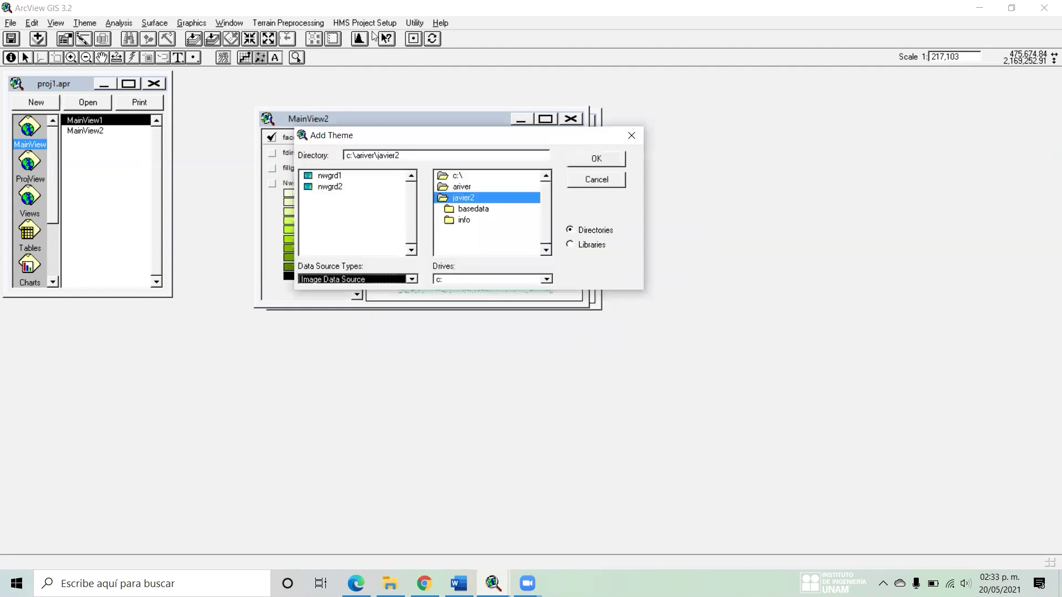
key("Escape")
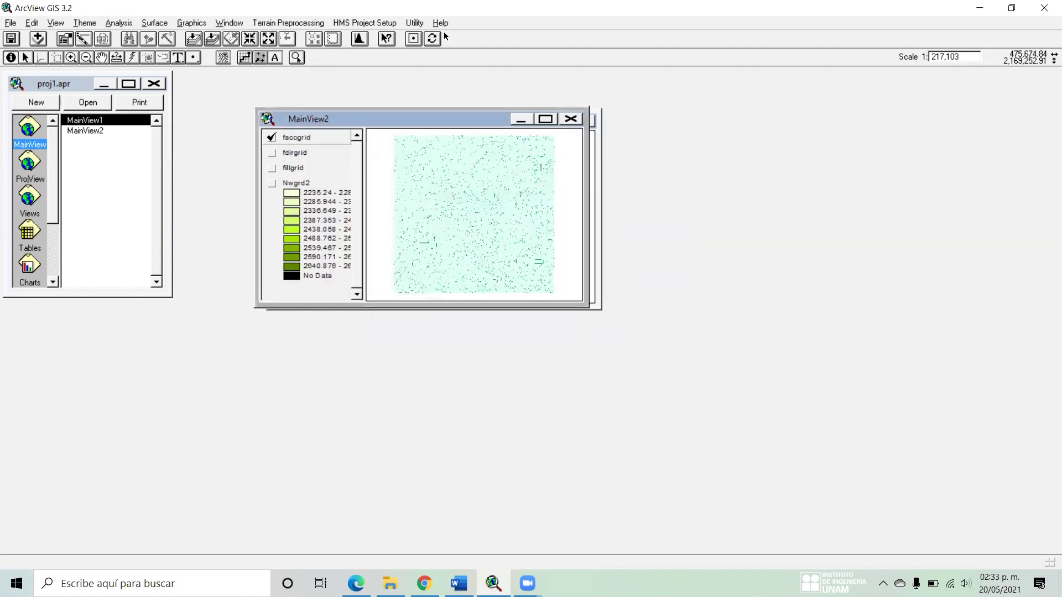
key("alt+t")
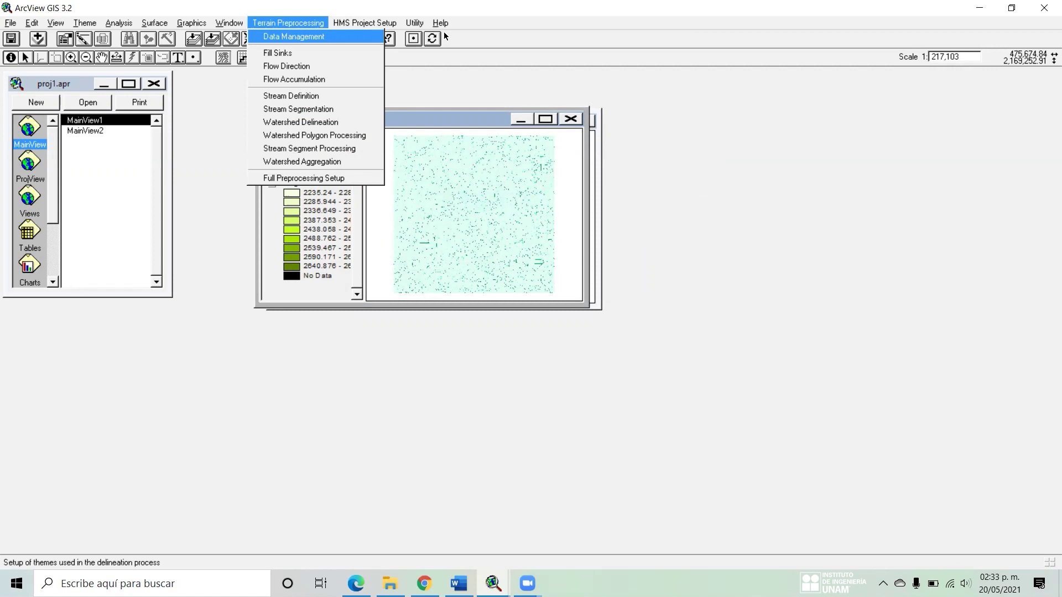
key("Right")
key("Right")
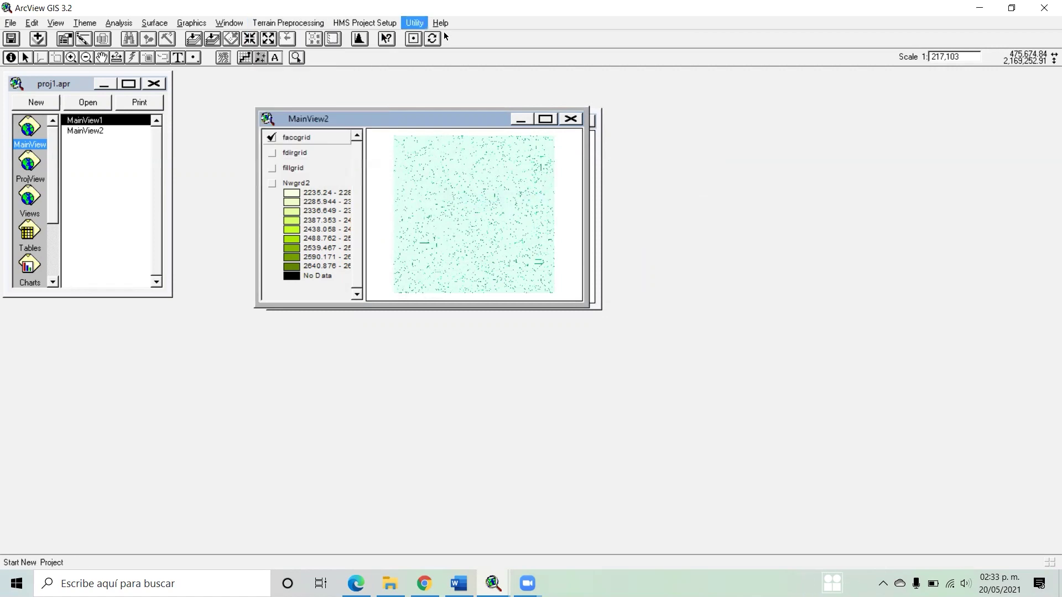
key("Down")
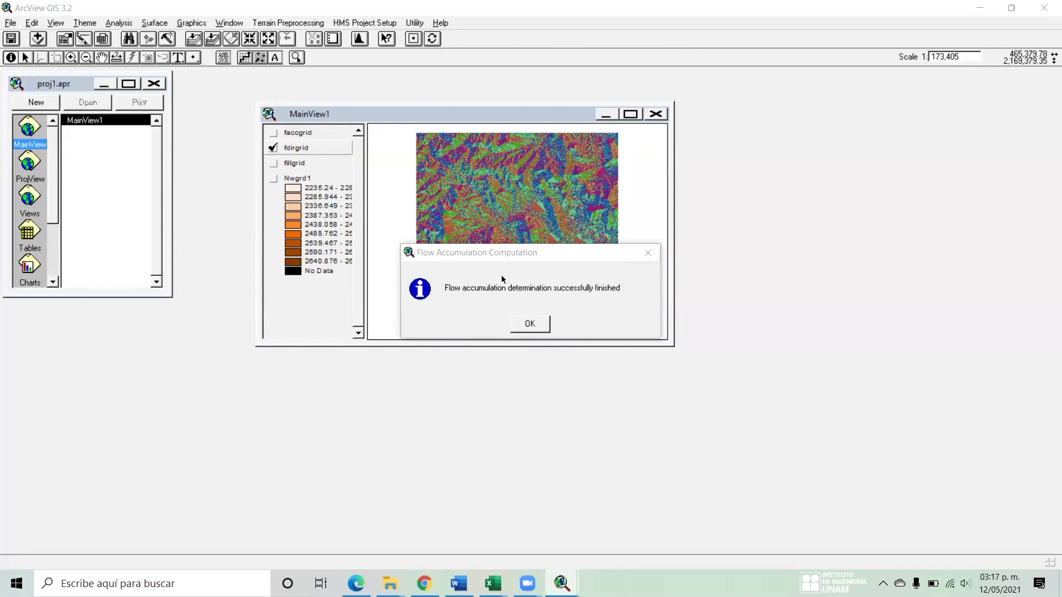
- Display the faccgrid theme instead of fdirgrid in MainView1 and save the project
left_click(532, 324)
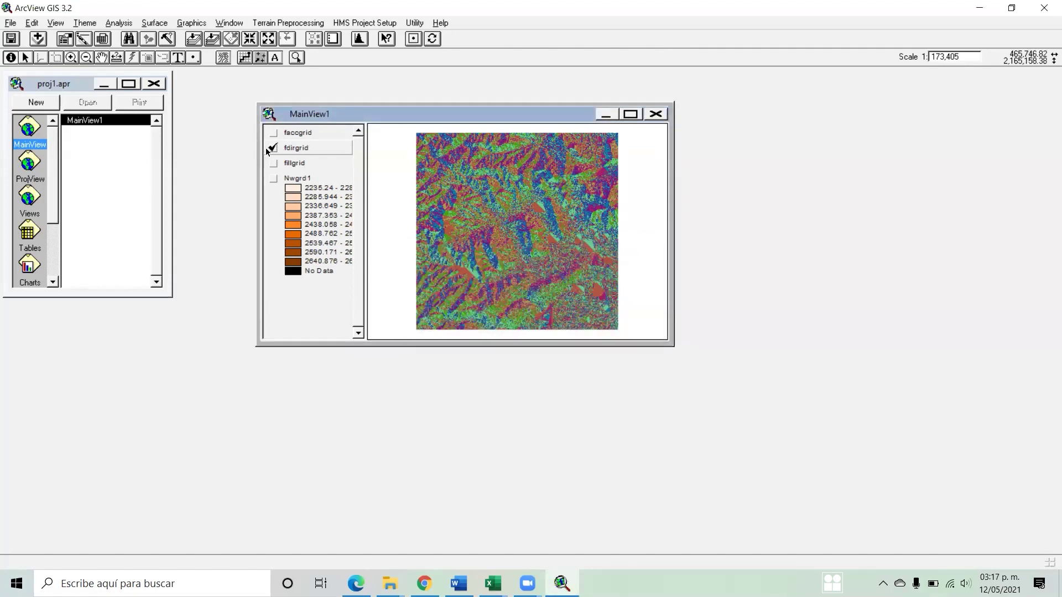
left_click(272, 148)
left_click(295, 132)
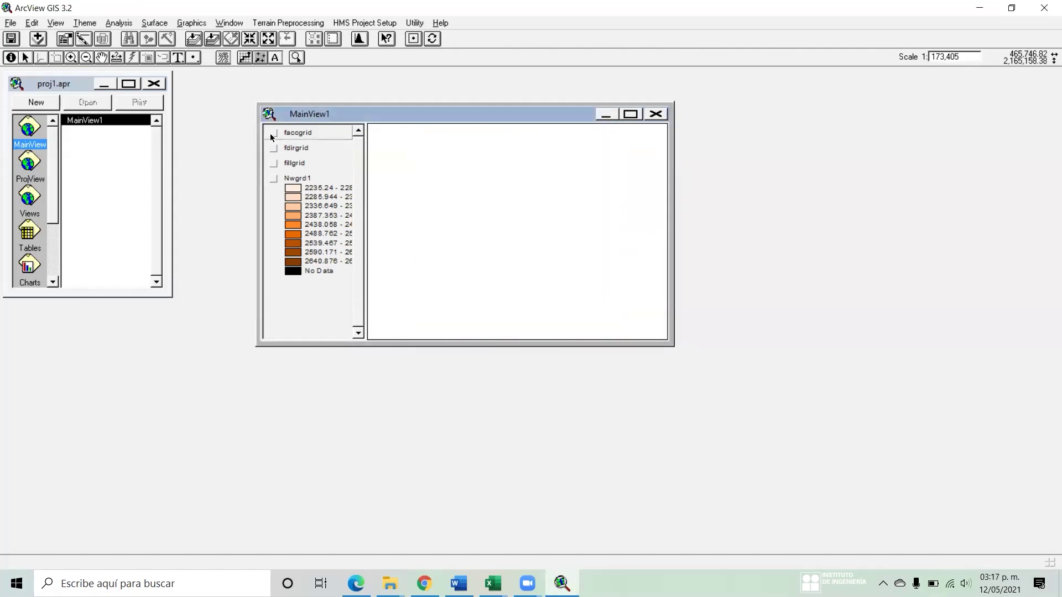
left_click(271, 133)
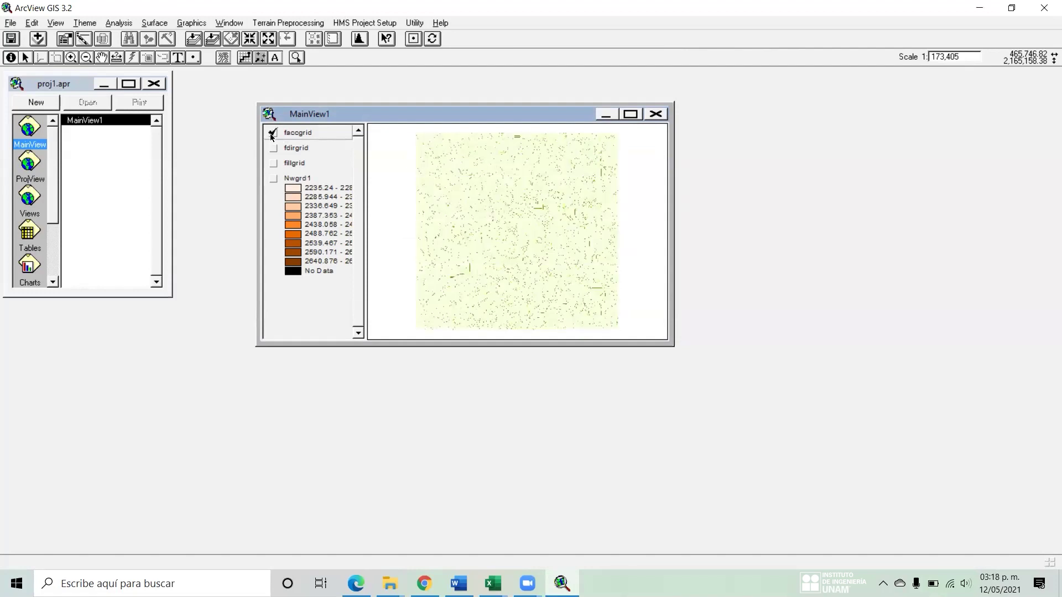
left_click(294, 22)
left_click(294, 23)
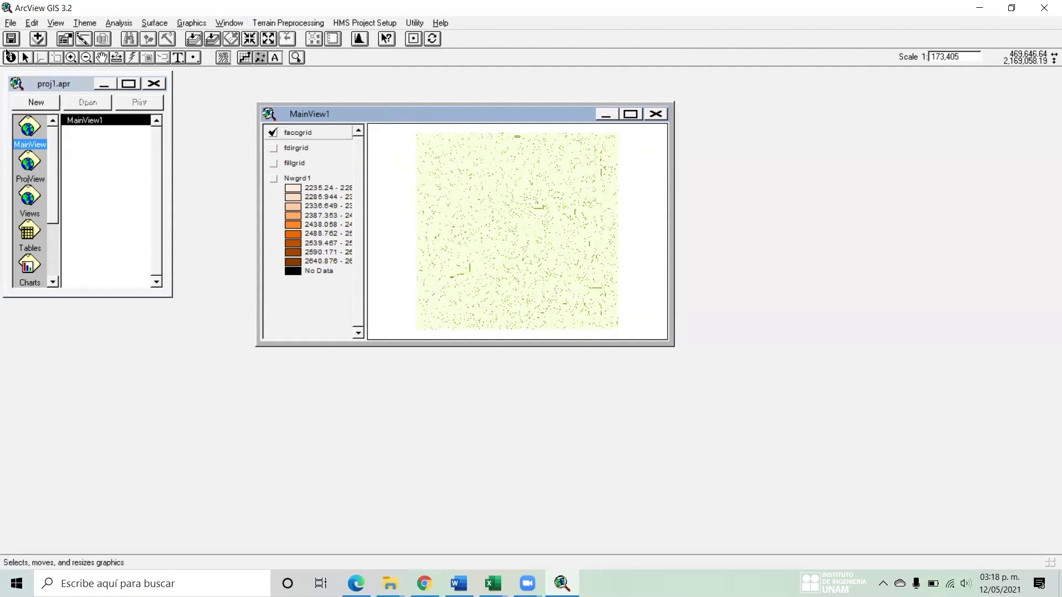
left_click(11, 39)
- Start Stream Definition on faccgrid with StrGrid as output and Number of Cells as the threshold type
left_click(289, 23)
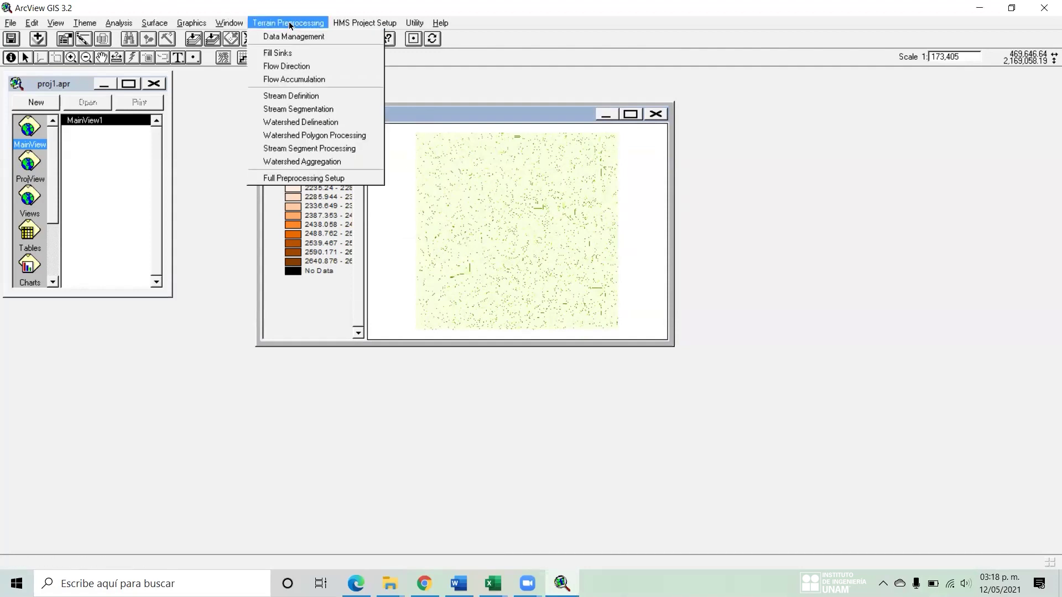
left_click(338, 95)
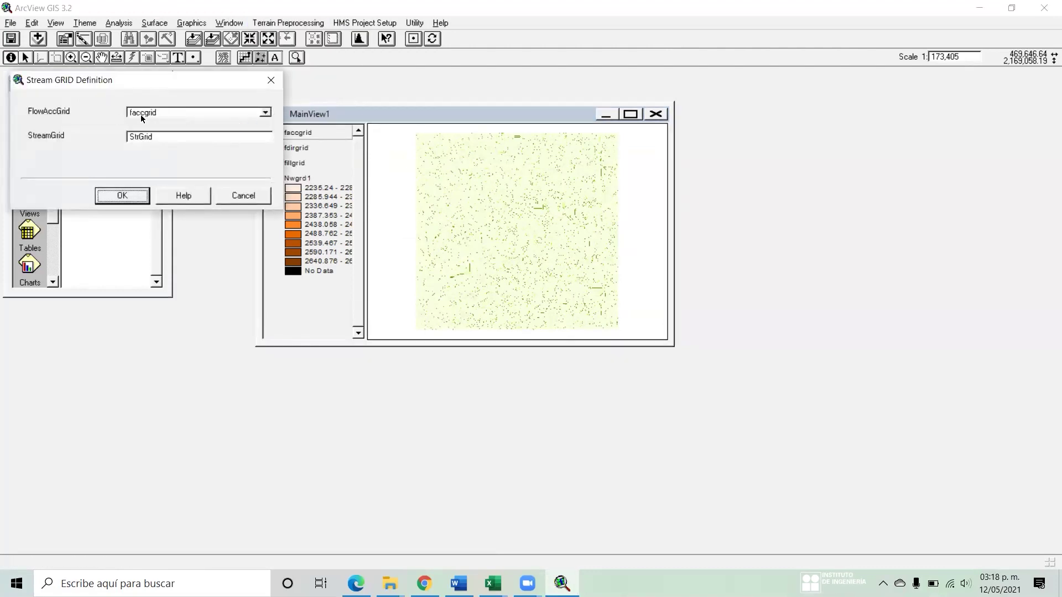
left_click(135, 196)
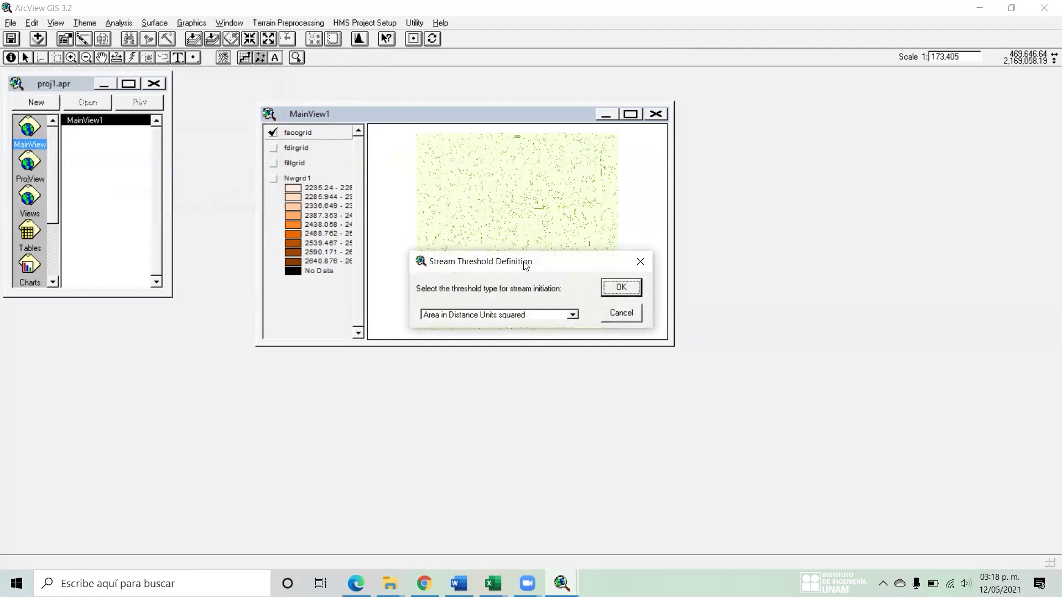
left_click_drag(530, 267, 595, 179)
left_click(636, 228)
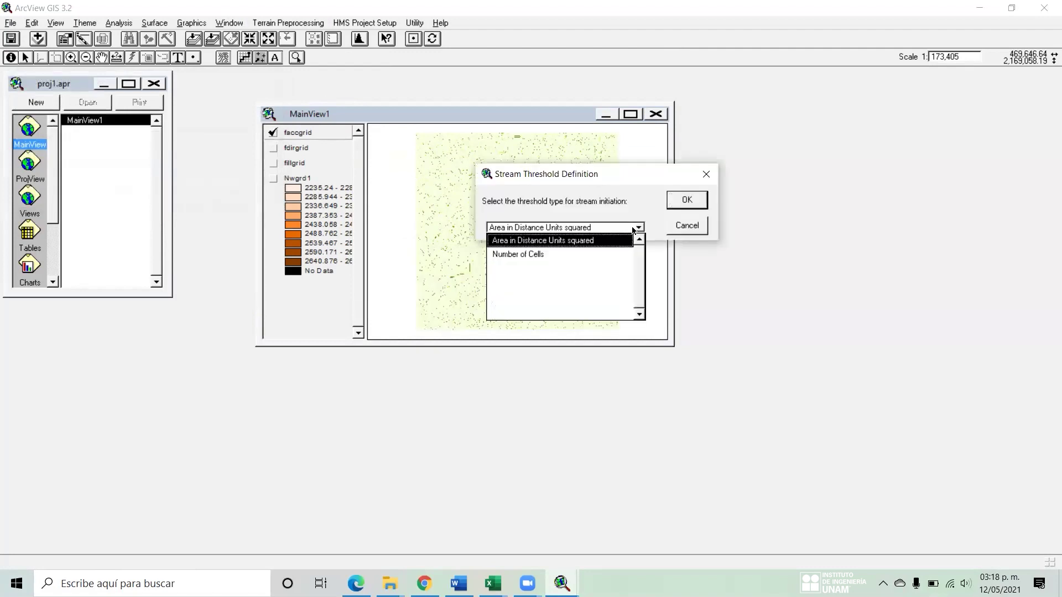
left_click(569, 254)
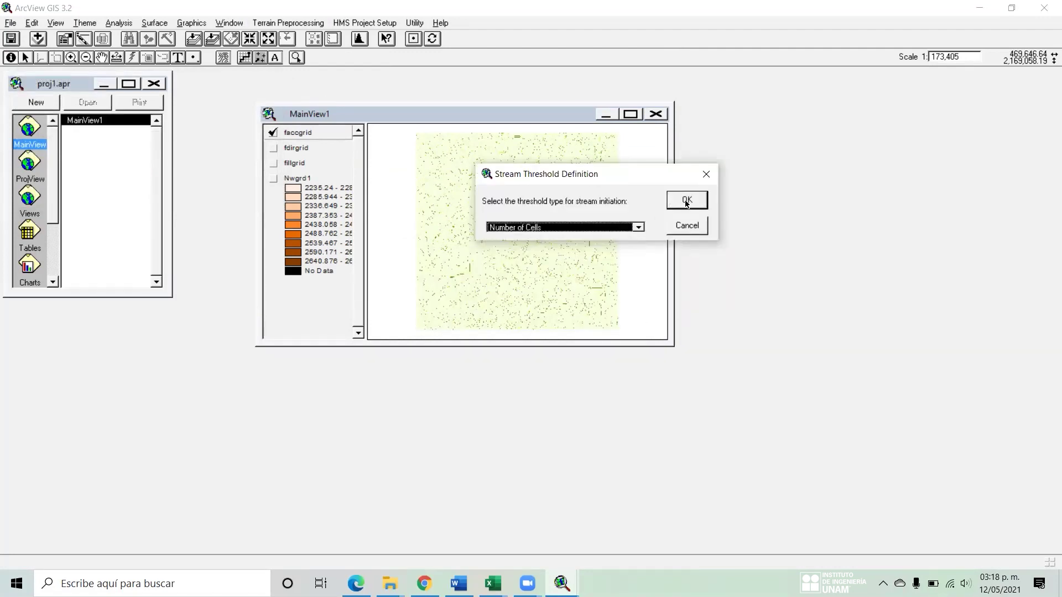
left_click(686, 201)
- Set the number of cells to initiate a stream to 7000 and compute the stream grid
left_click_drag(550, 264, 574, 230)
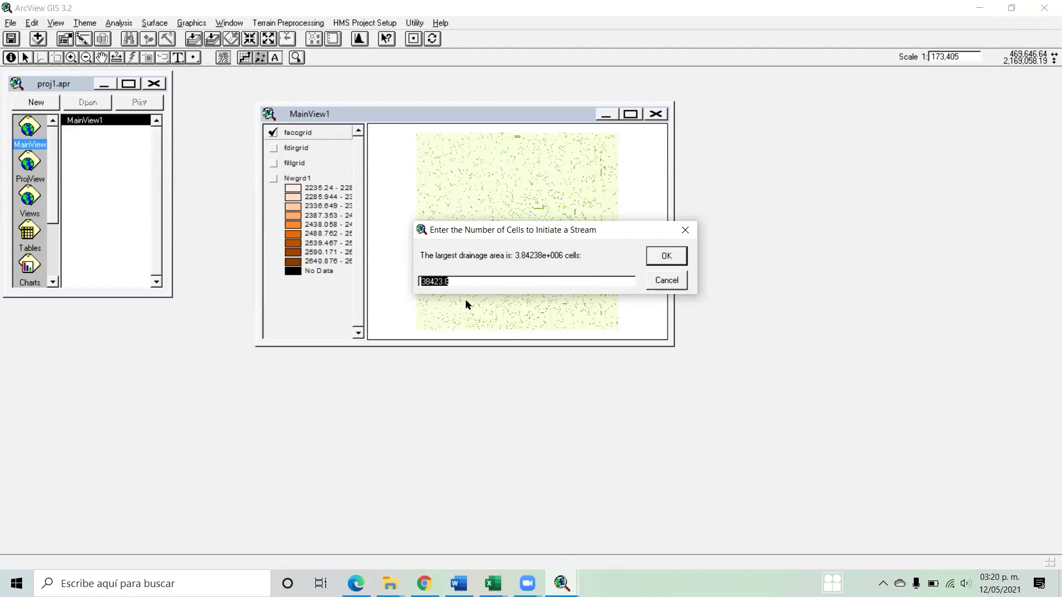
type("9000")
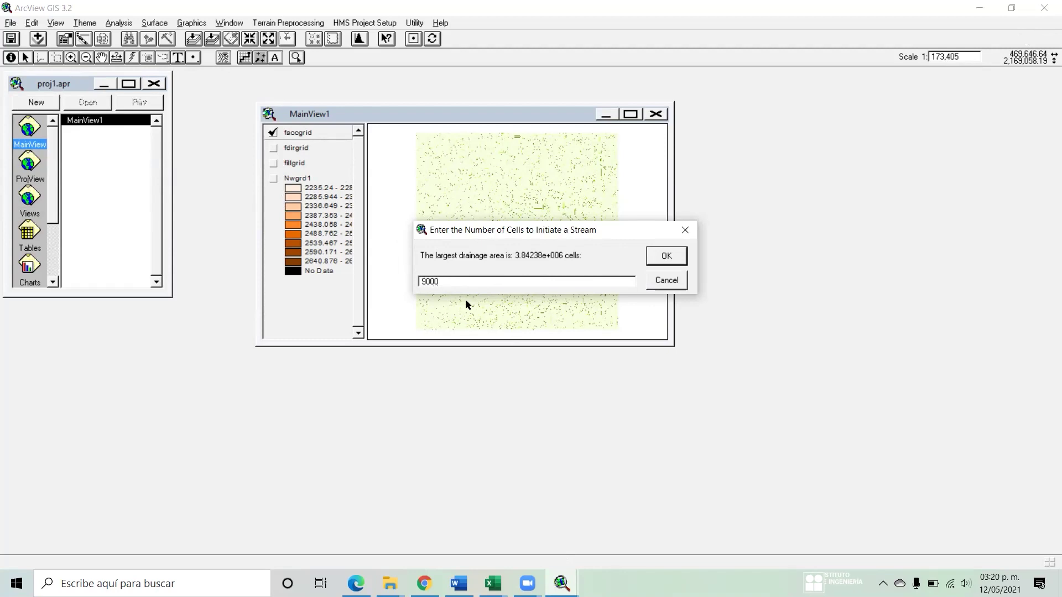
key("BackSpace")
key("BackSpace")
key("BackSpace")
key("BackSpace")
type("7000")
left_click(667, 255)
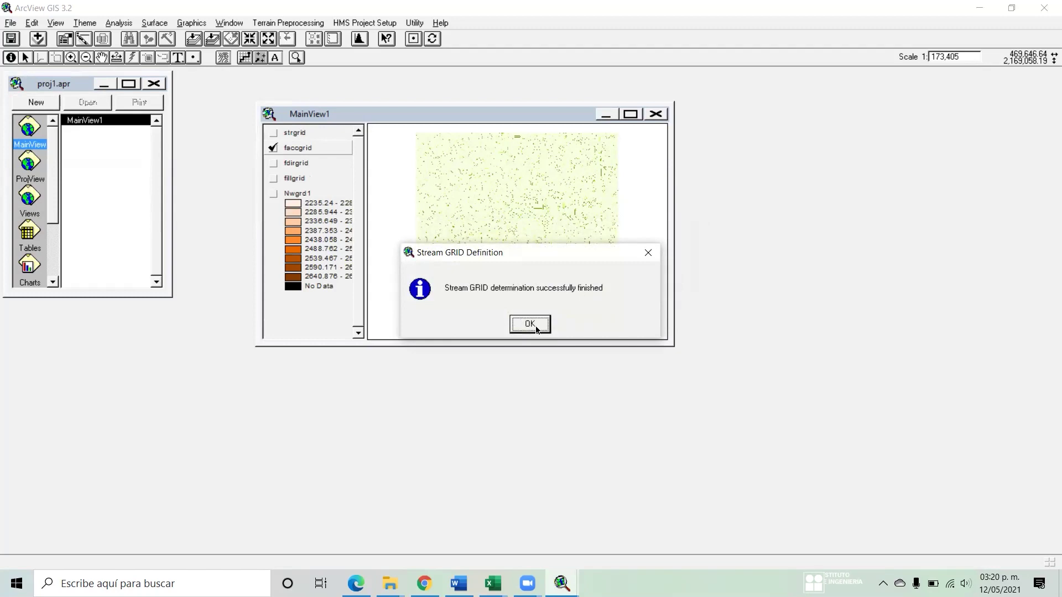
left_click(530, 324)
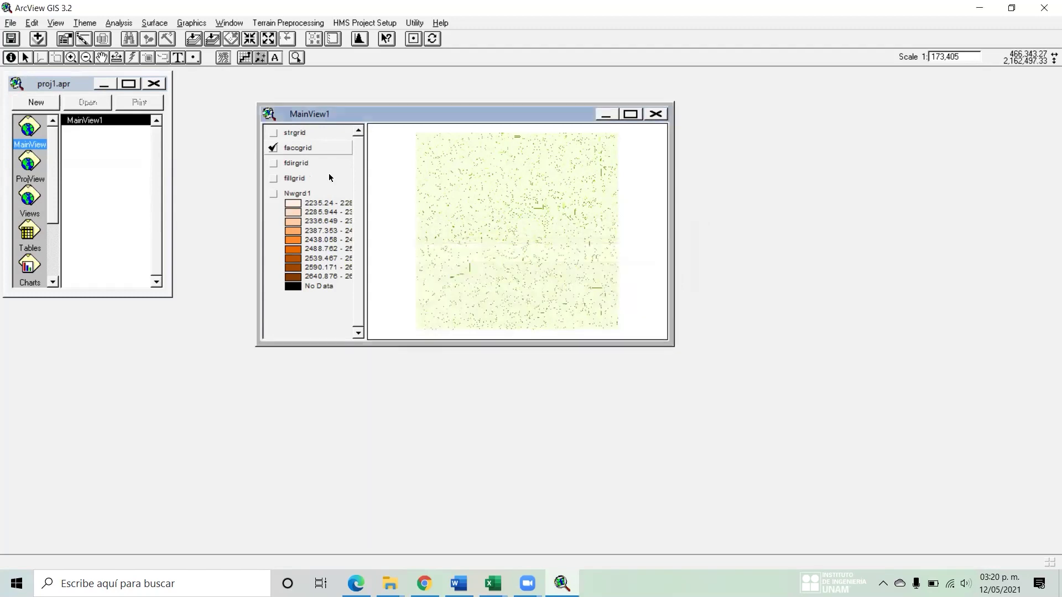
- Display the strgrid theme in MainView1 and hide faccgrid
left_click(274, 133)
left_click(288, 137)
left_click(273, 148)
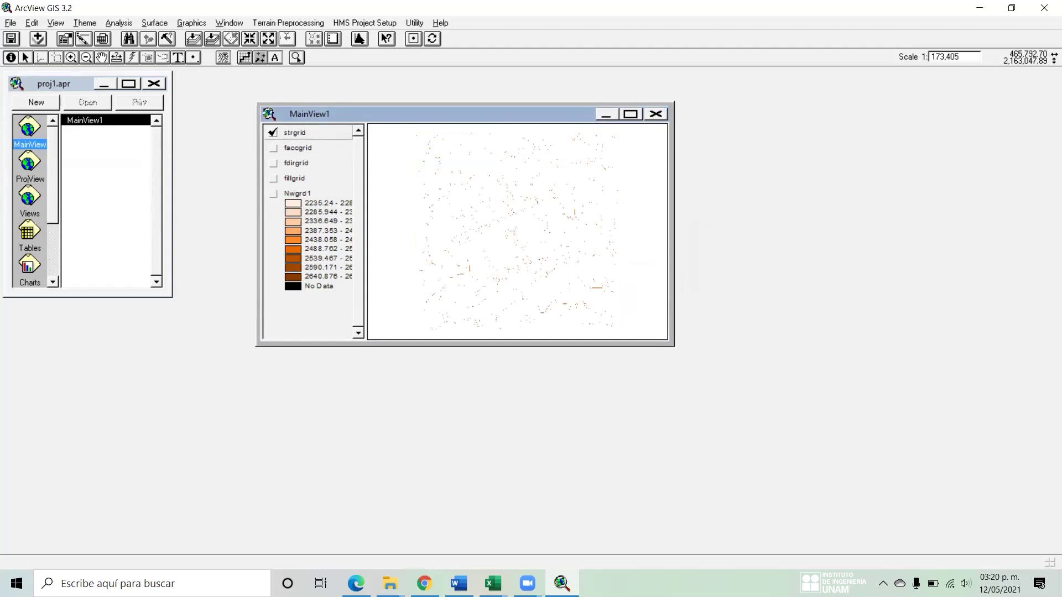
- Run Stream Segmentation on fdirgrid and strgrid with StrLnkGrid as output, and display strlnkgrid instead of strgrid
left_click(287, 23)
left_click(315, 110)
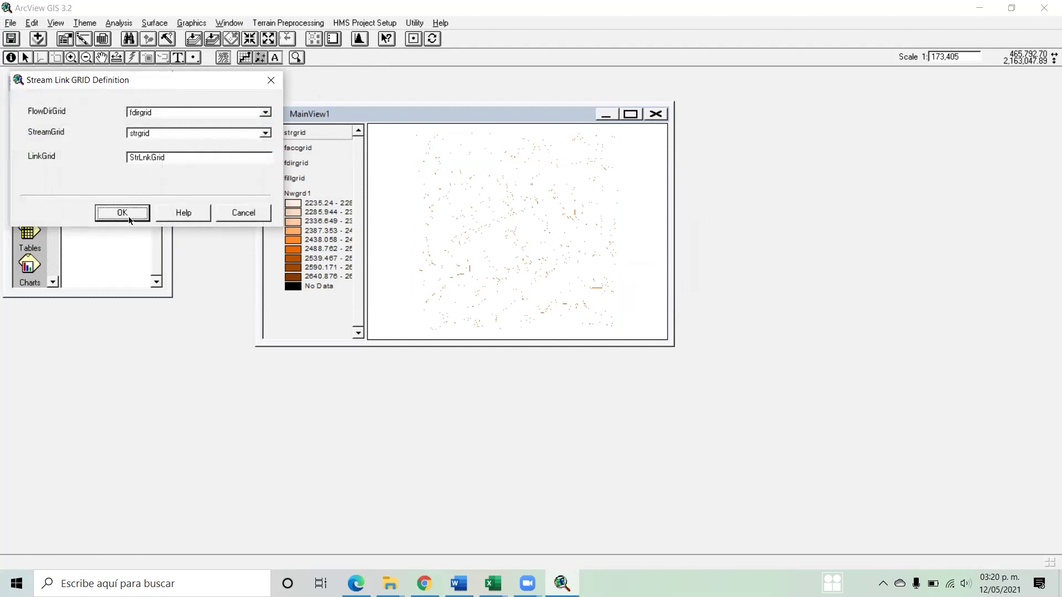
left_click(128, 217)
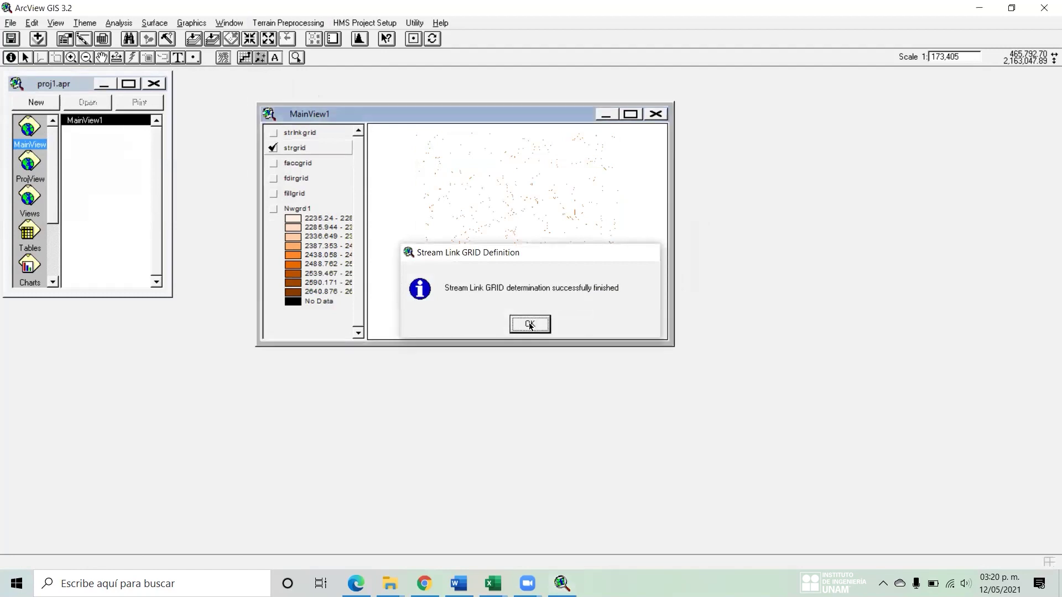
left_click(529, 325)
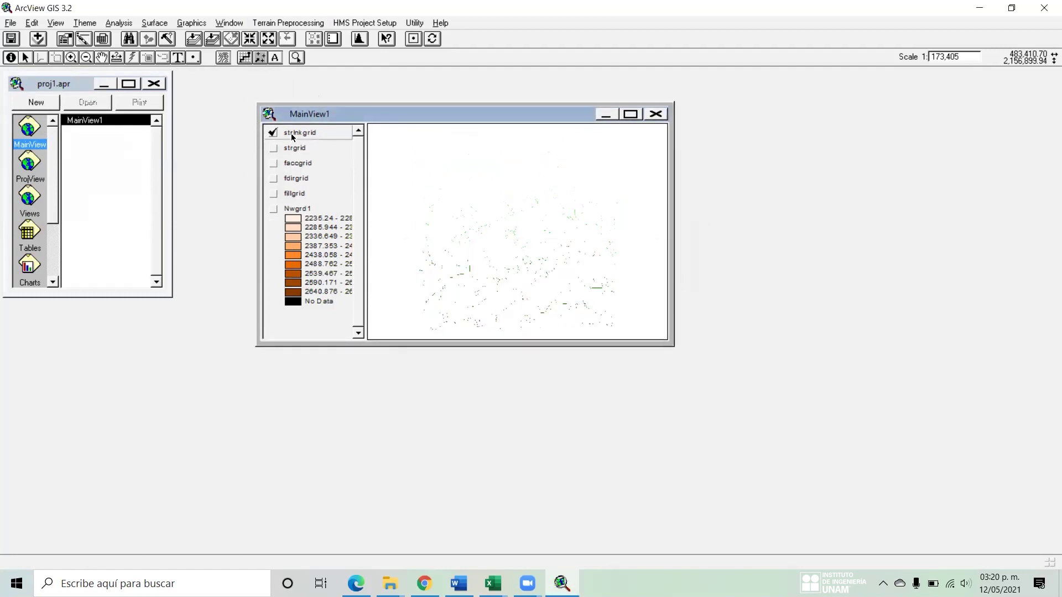
- Run Watershed Delineation on fdirgrid and strlnkgrid with WShedGrid as output, and display wshedgrid instead of strlnkgrid
left_click(307, 23)
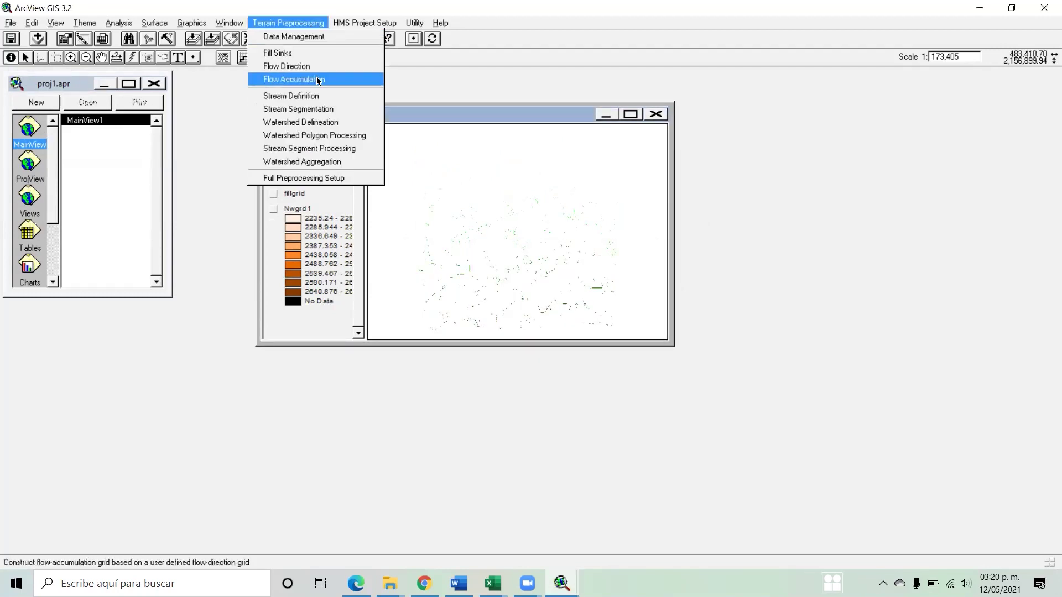
left_click(338, 124)
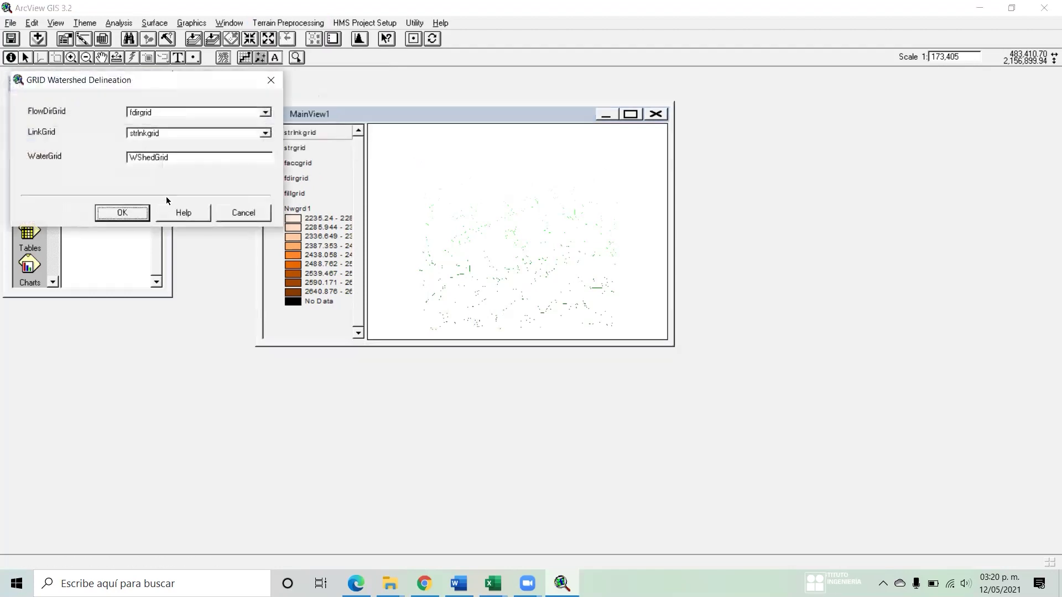
left_click(119, 213)
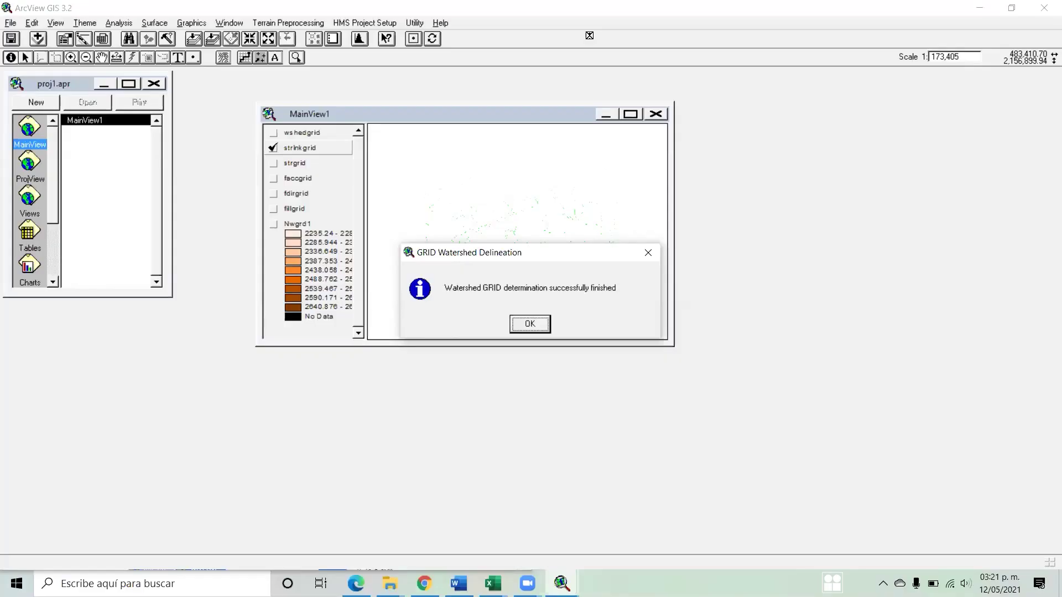
left_click(529, 325)
left_click(267, 135)
left_click(273, 133)
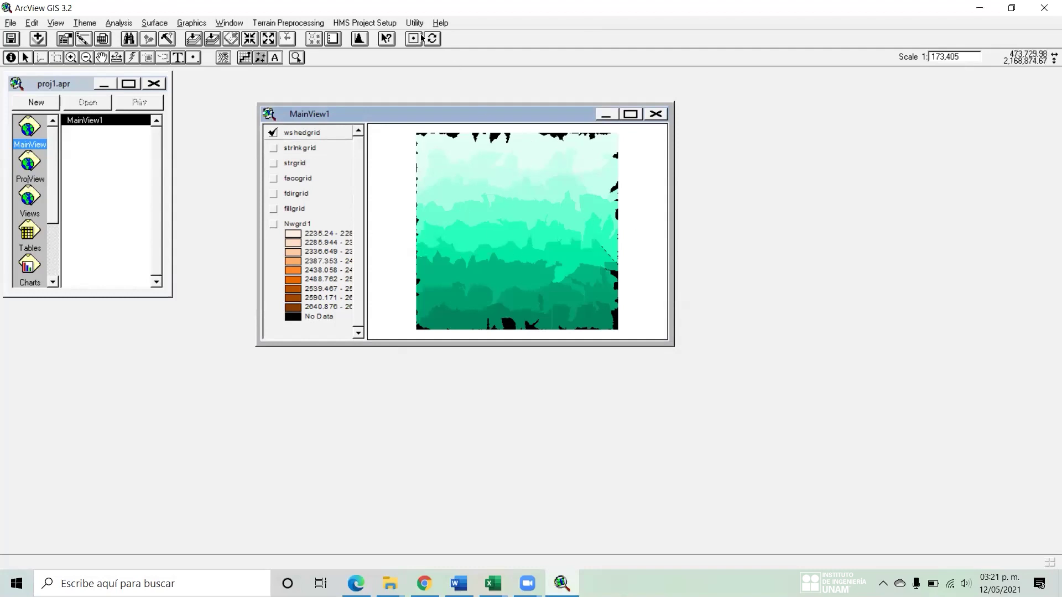
- Read the SM12.pdf guide's instructions on Terrain Preprocessing, from Fill Sinks through Stream Segment Processing
left_click(308, 24)
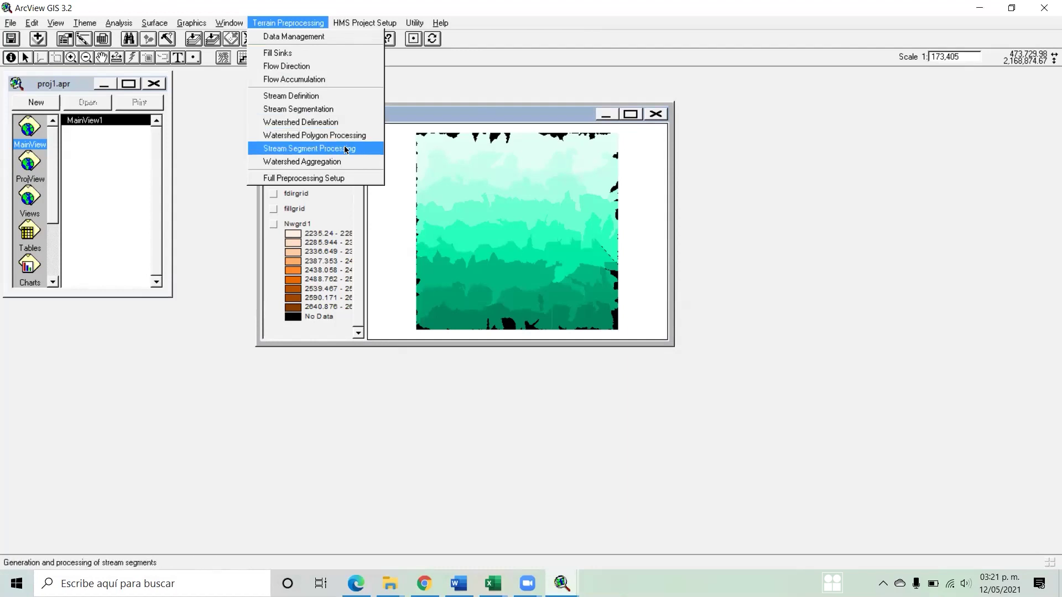
left_click(356, 583)
scroll(273, 269, "down", 20)
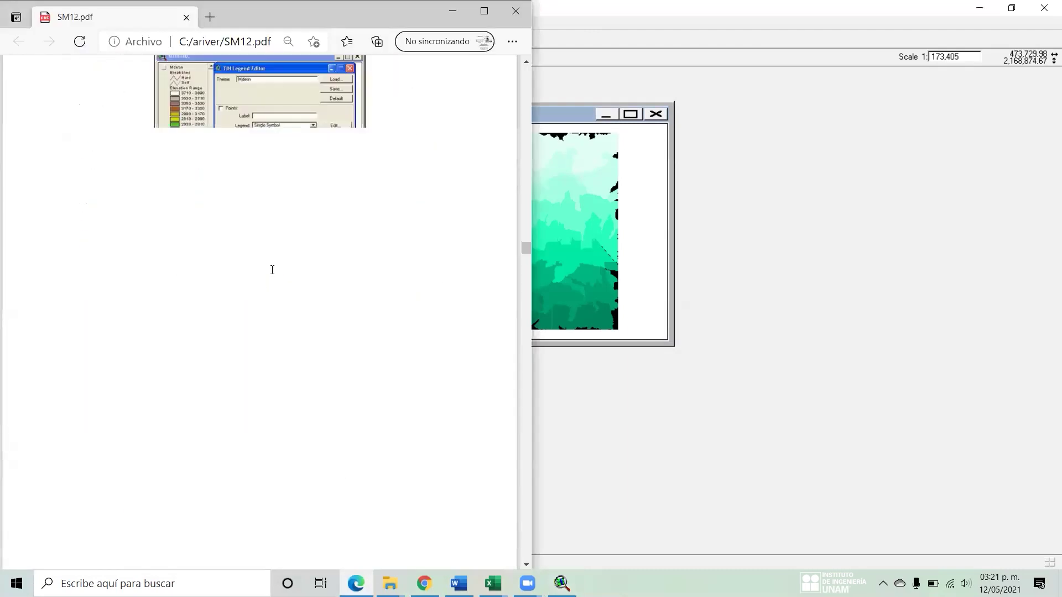
scroll(272, 269, "down", 8)
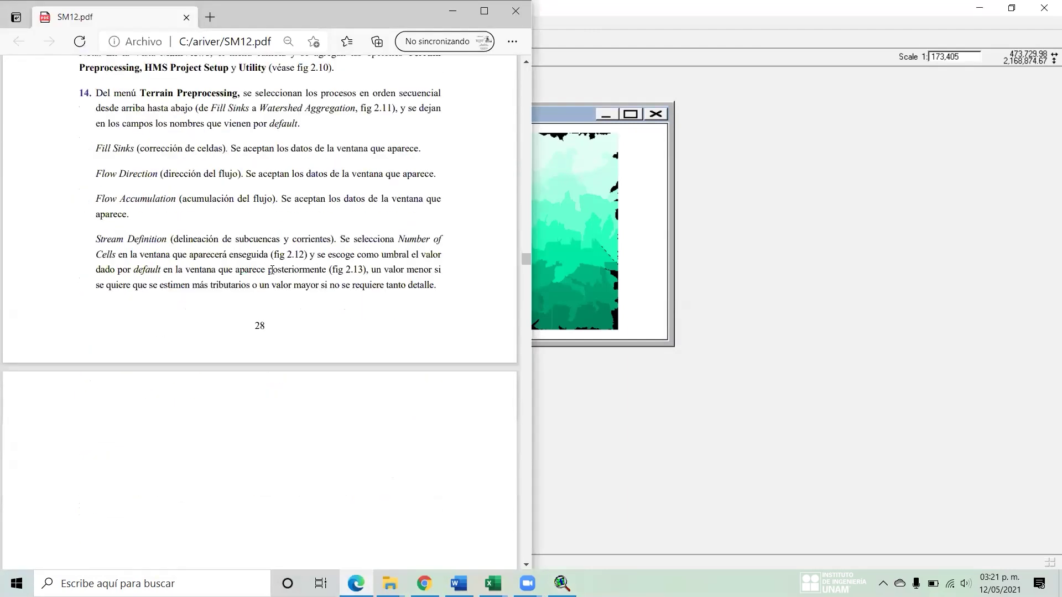
scroll(273, 269, "down", 12)
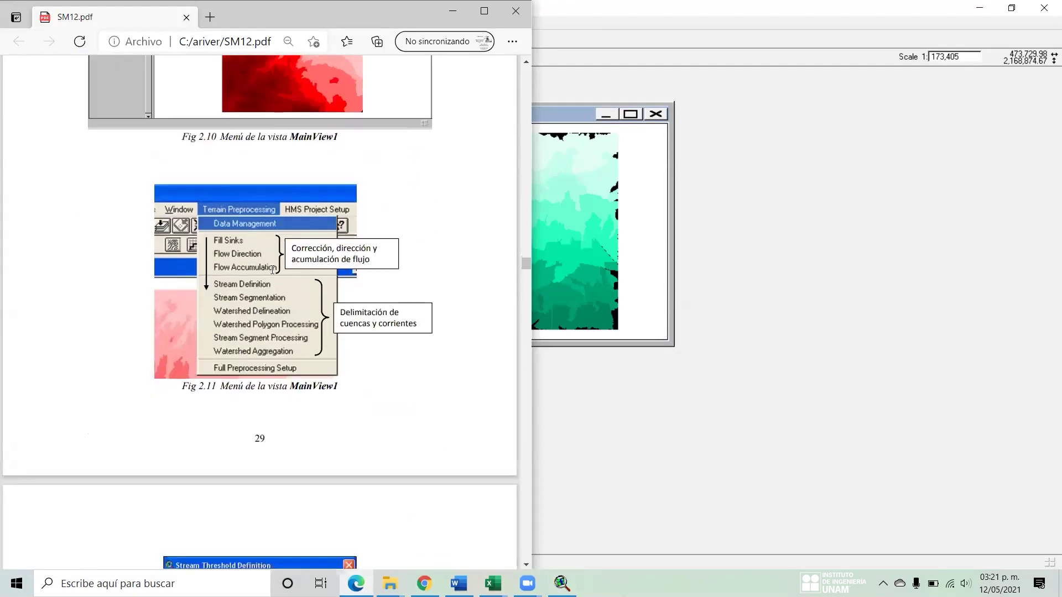
scroll(272, 269, "down", 3)
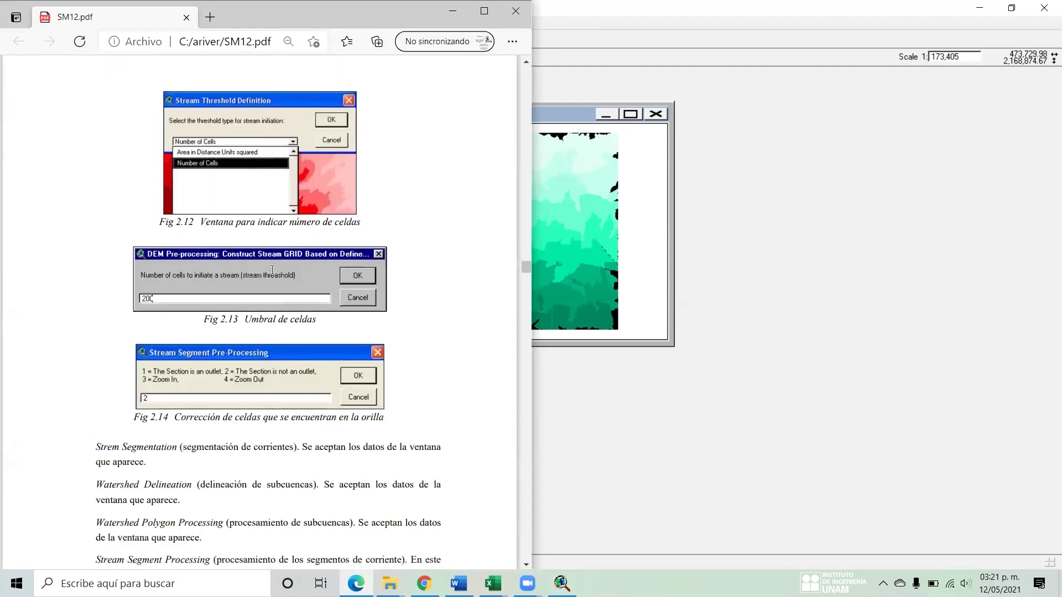
scroll(272, 269, "down", 7)
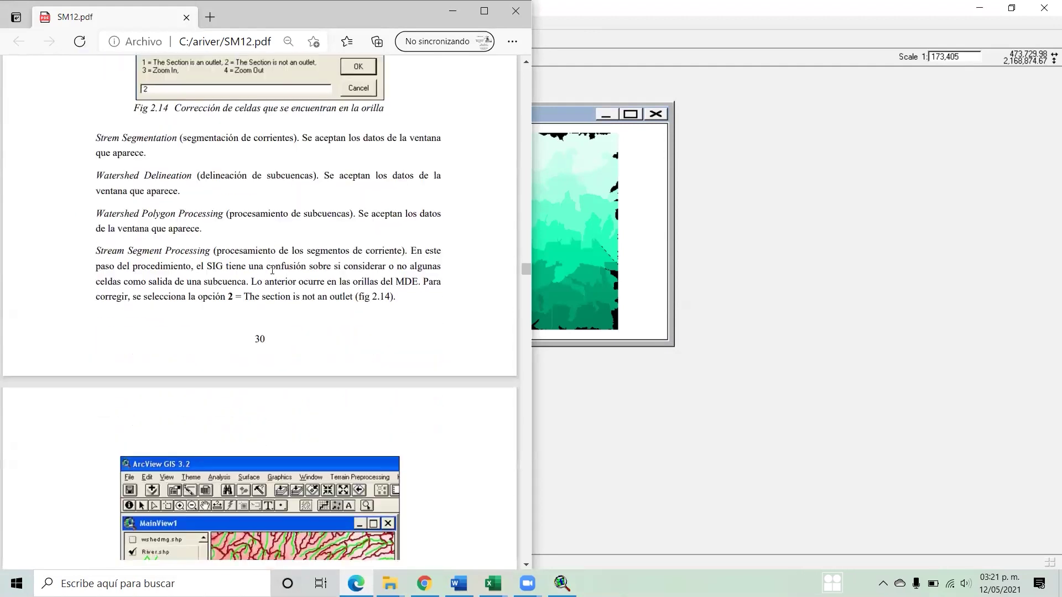
left_click(803, 42)
- Run Watershed Polygon Processing on wshedgrid with WshedShp as the output, and make Wshedshp.Shp the active theme
left_click(270, 23)
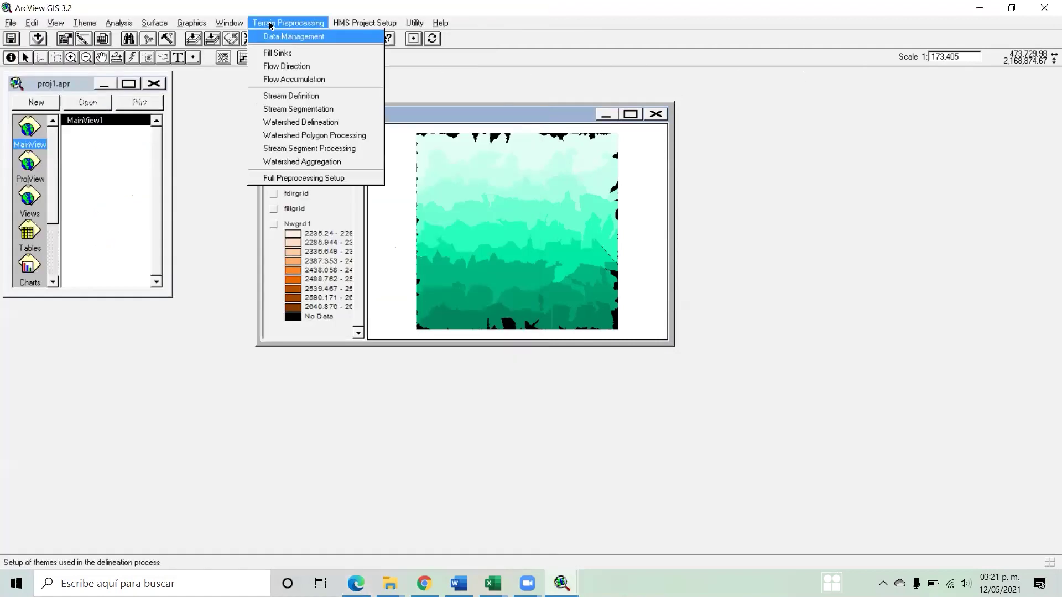
left_click(336, 139)
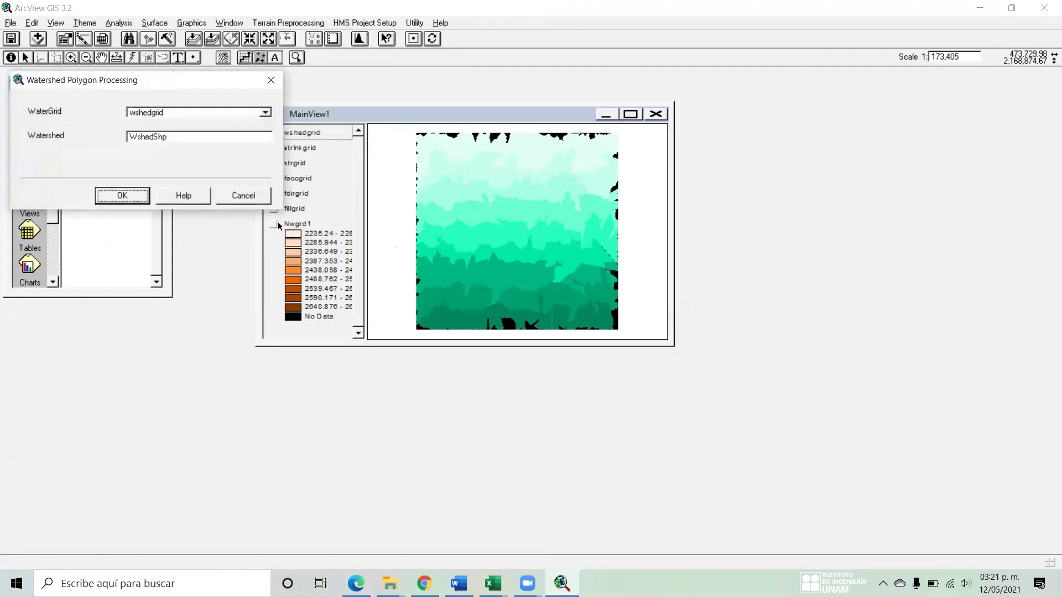
left_click(138, 199)
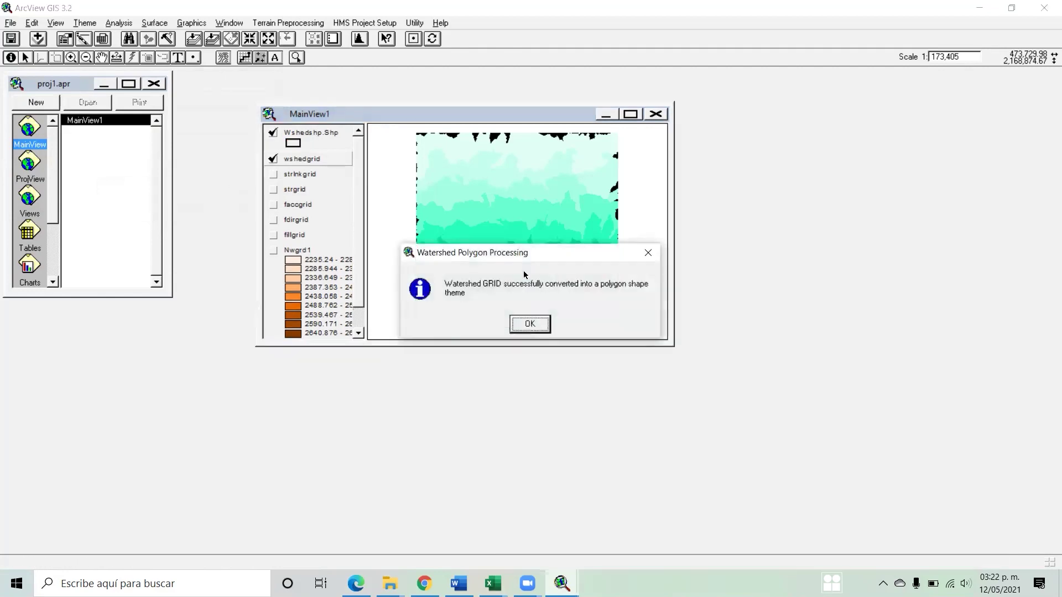
left_click(530, 324)
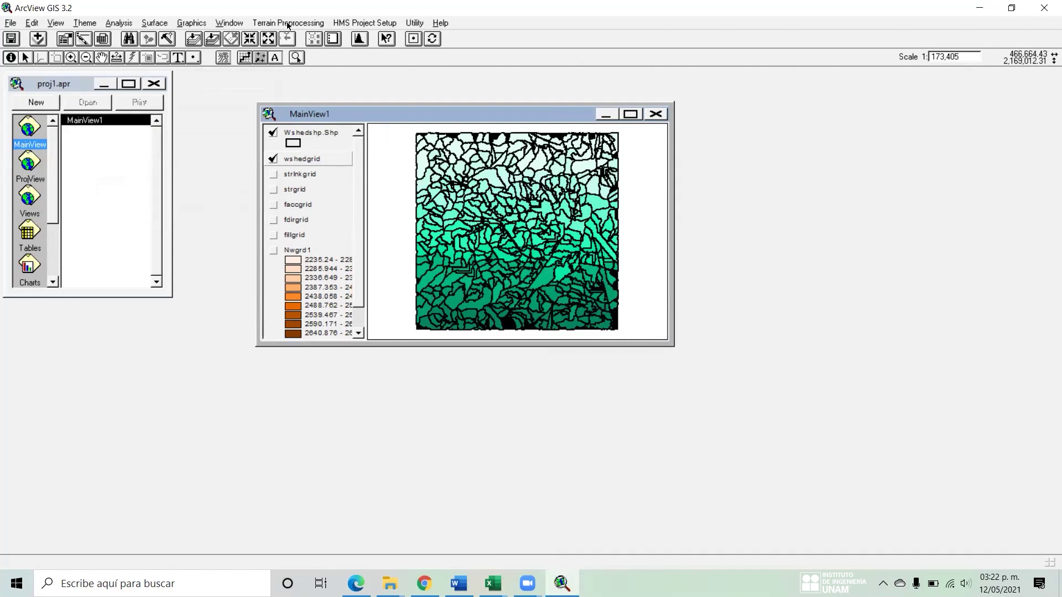
left_click(289, 143)
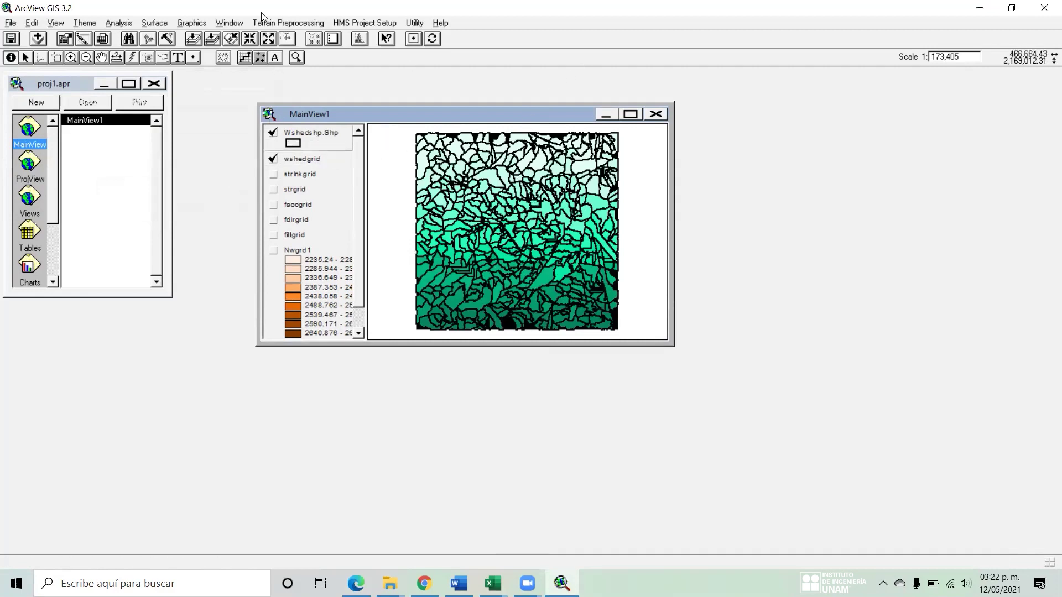
- Run Stream Segment Processing on strlnkgrid and fdirgrid with River as the output, answering the outlet prompt, and make River.shp the active theme
left_click(283, 25)
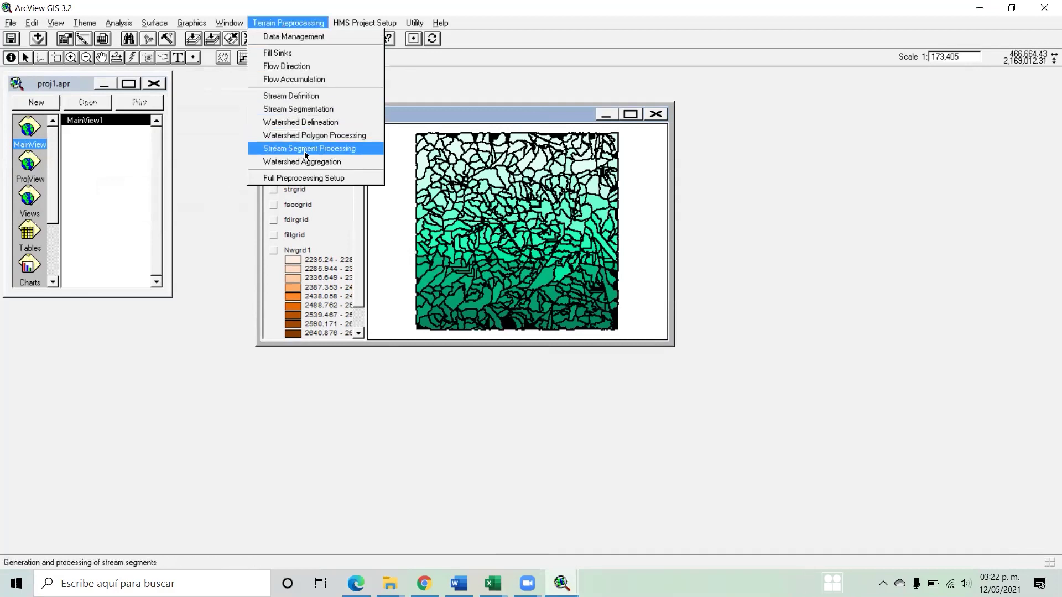
left_click(355, 583)
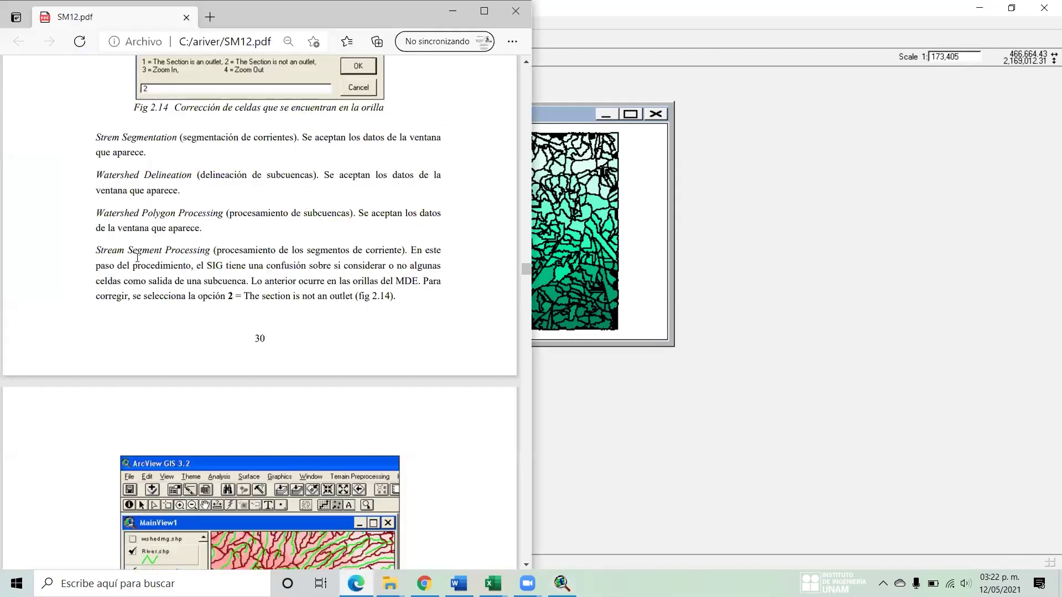
left_click_drag(97, 250, 210, 250)
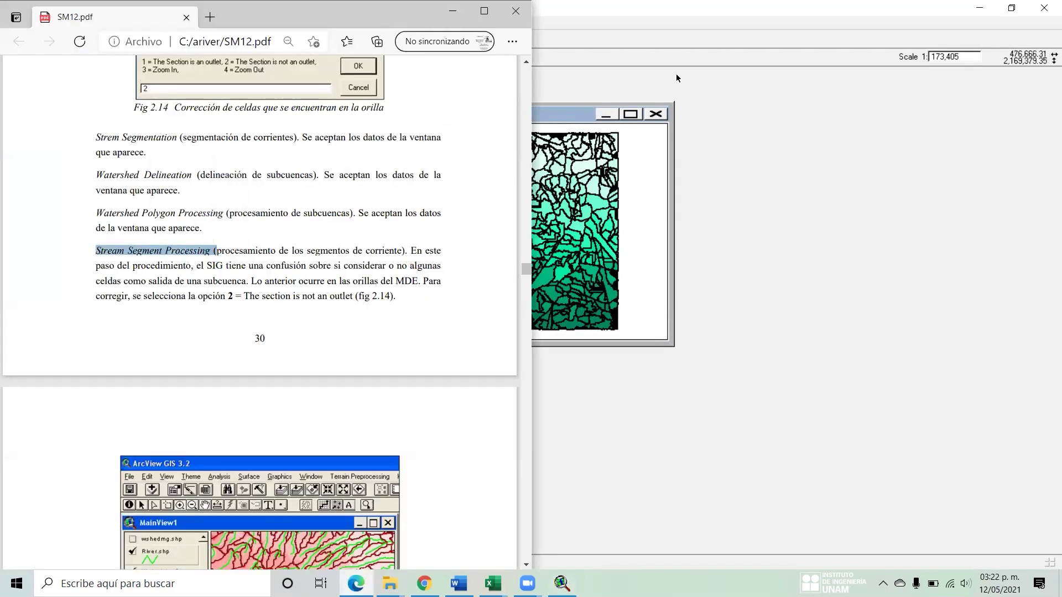
left_click(747, 21)
left_click(289, 23)
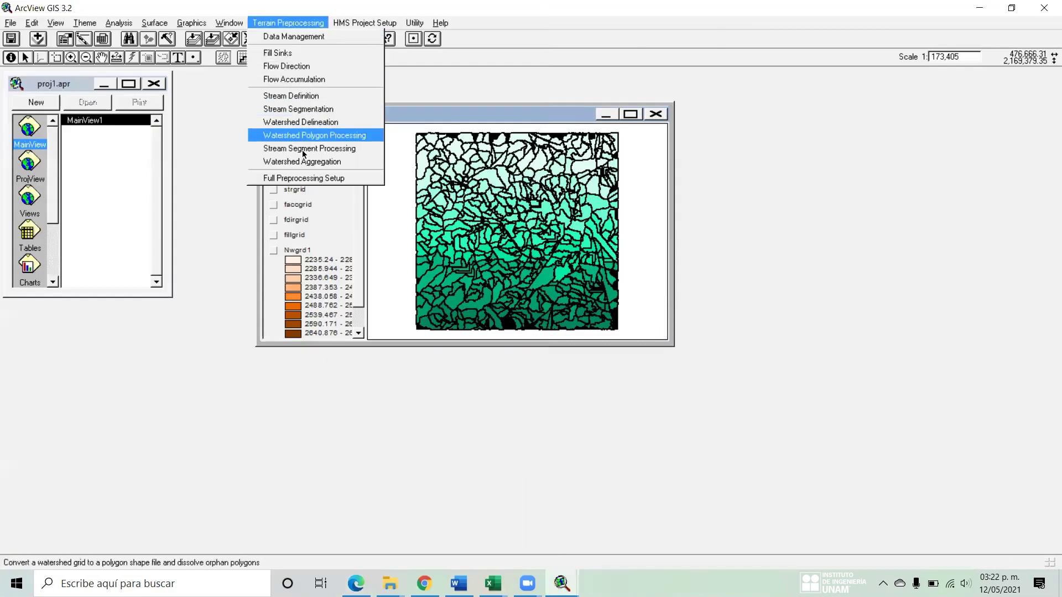
left_click(325, 150)
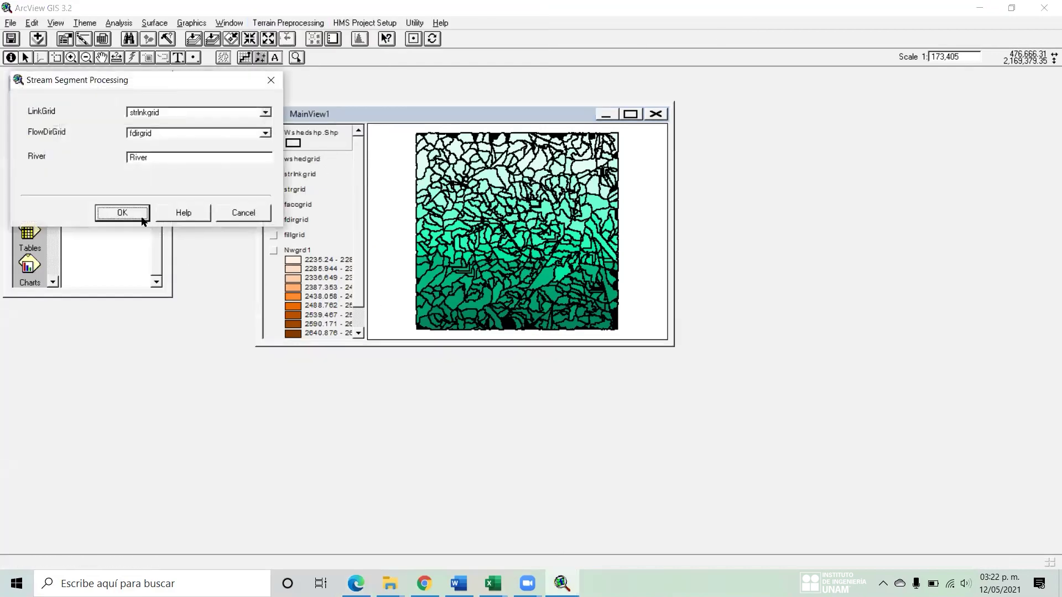
left_click(122, 213)
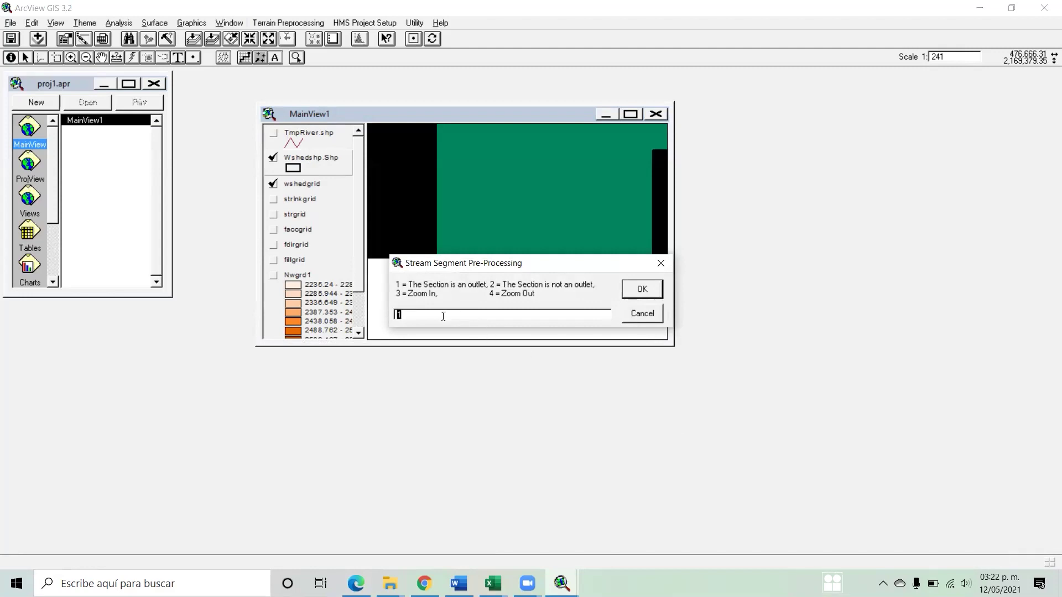
left_click(641, 289)
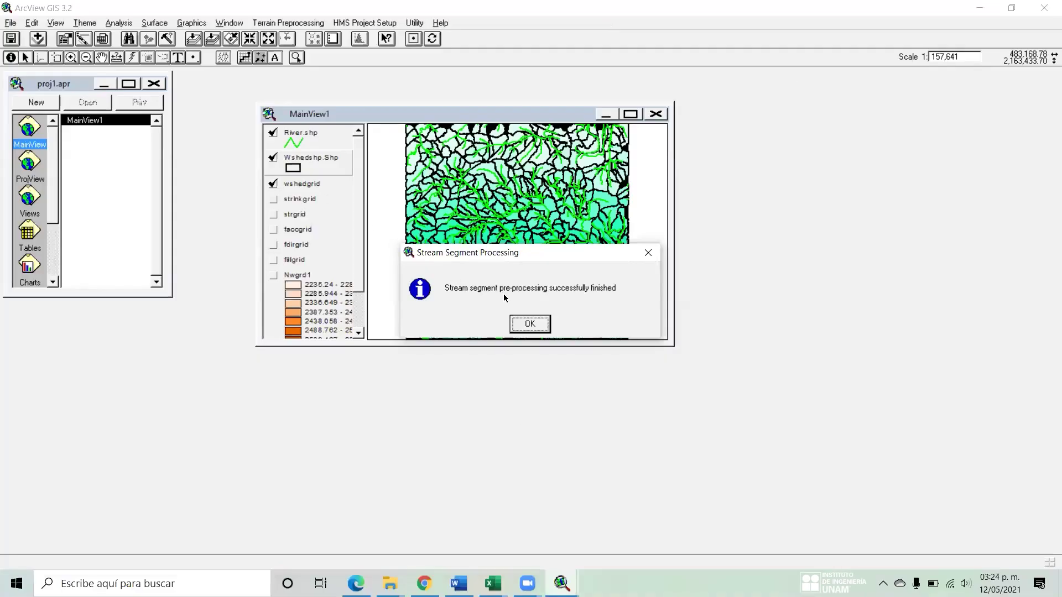
left_click(529, 326)
left_click(308, 147)
- Check the Watershed Aggregation instructions in SM12.pdf and run it on River.shp and Wshedshp.Shp with WshedMg.shp as the output
left_click(355, 583)
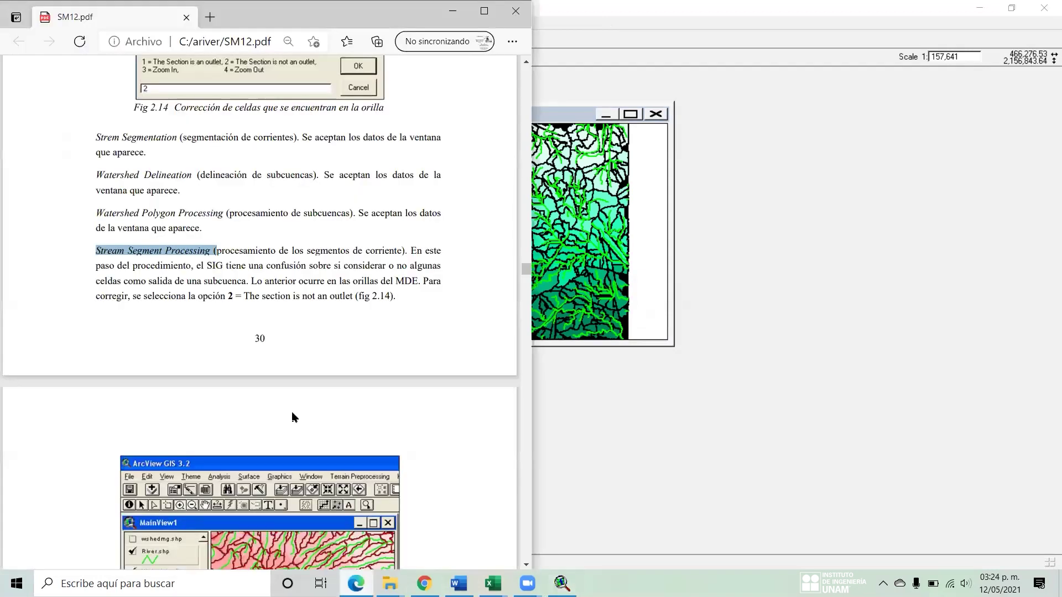
scroll(230, 343, "down", 10)
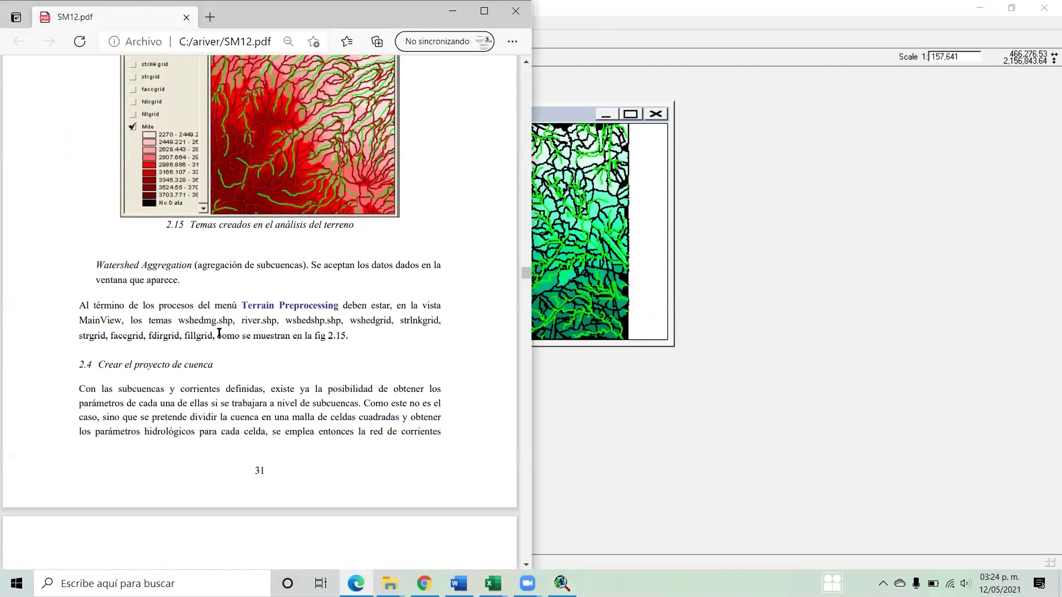
scroll(130, 270, "up", 2)
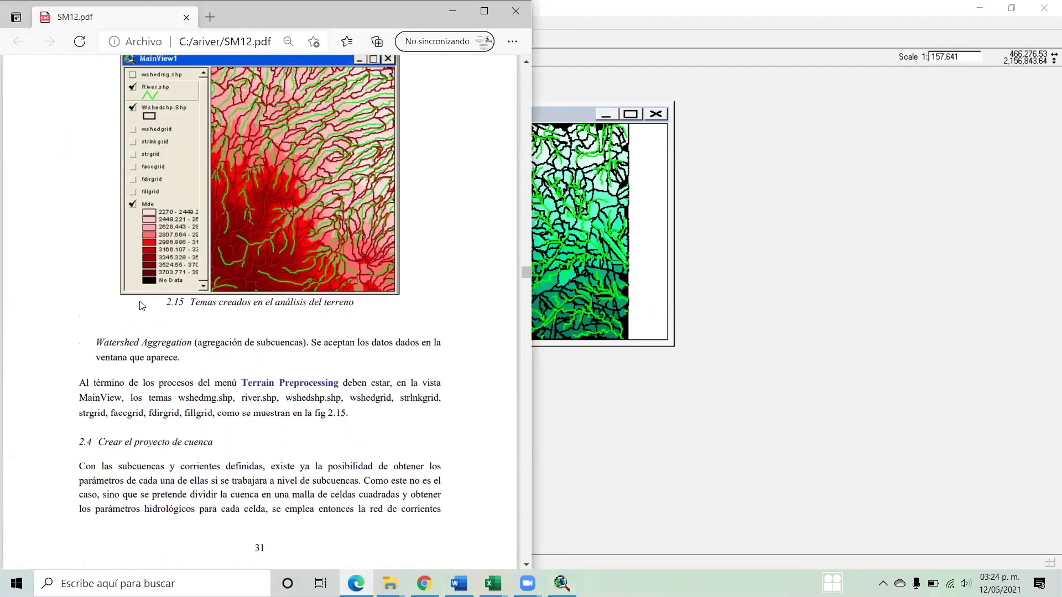
left_click(613, 31)
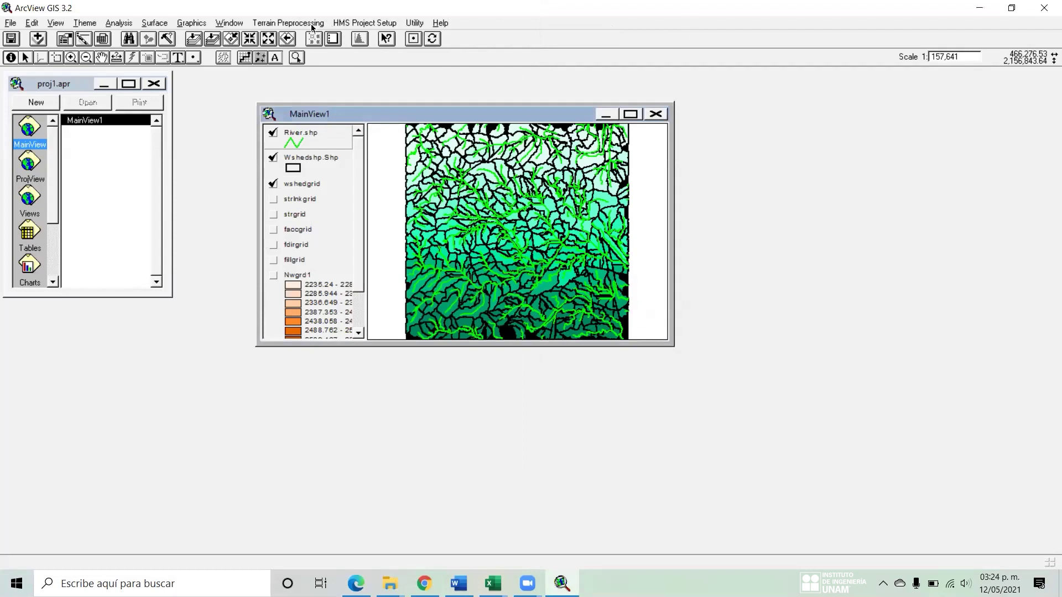
left_click(297, 25)
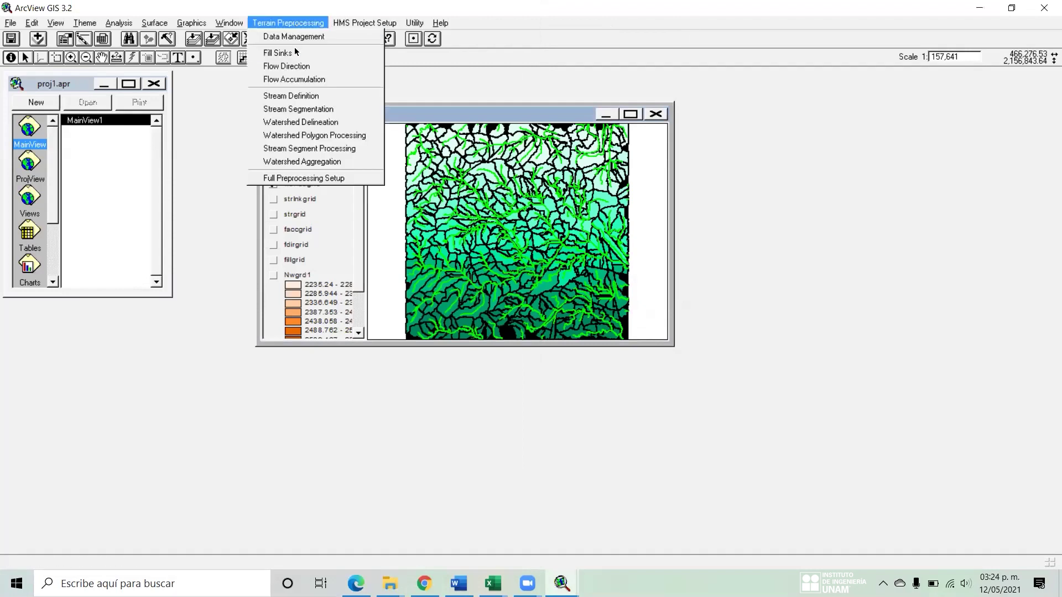
left_click(324, 161)
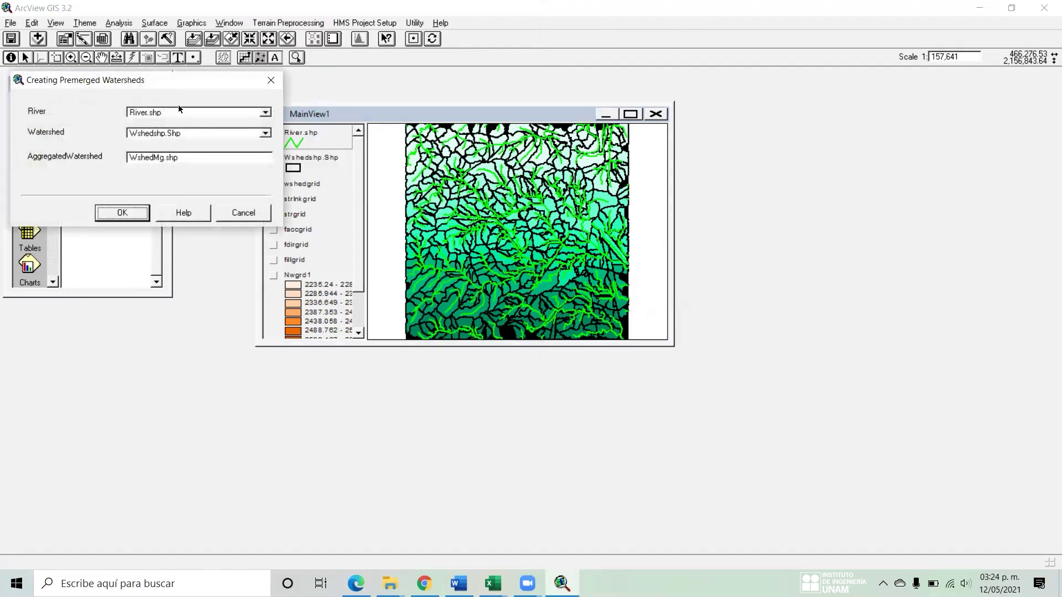
left_click(121, 212)
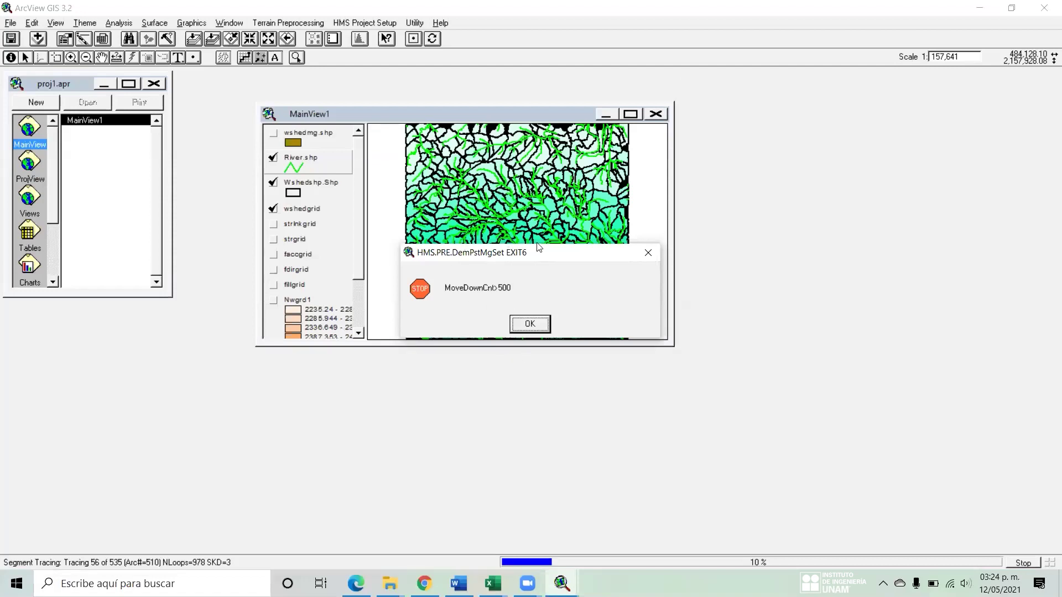
- Dismiss every repeated MoveDownCnt>500 stop message so the watershed aggregation can continue tracing segments
left_click_drag(537, 246, 531, 223)
left_click(535, 281)
left_click(530, 326)
left_click(528, 326)
left_click(527, 327)
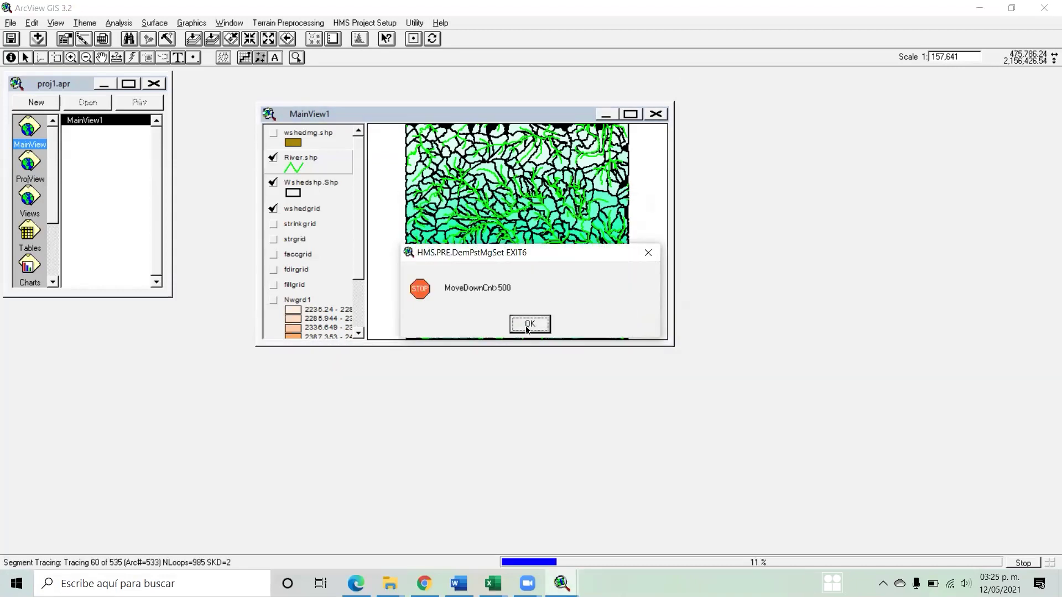
left_click(528, 327)
left_click(528, 327)
left_click(528, 326)
left_click(529, 326)
left_click(527, 326)
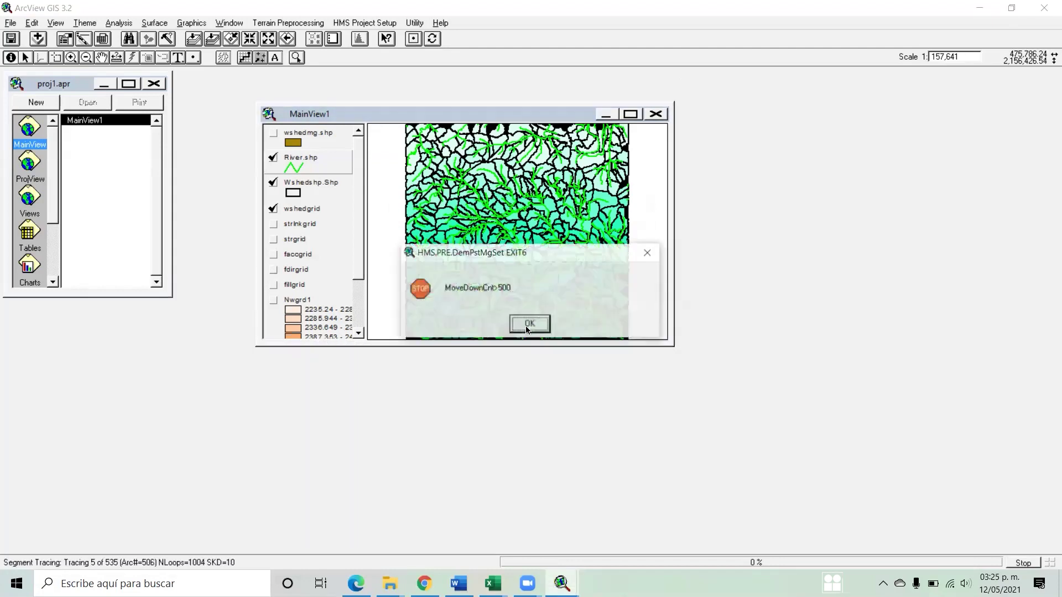
left_click(528, 325)
left_click(528, 327)
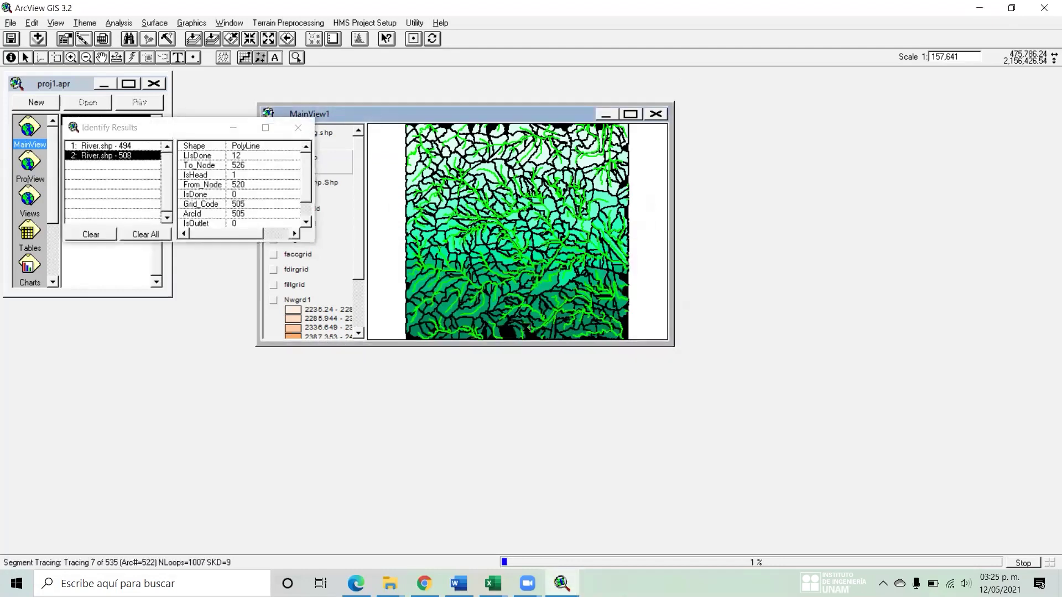
left_click(531, 325)
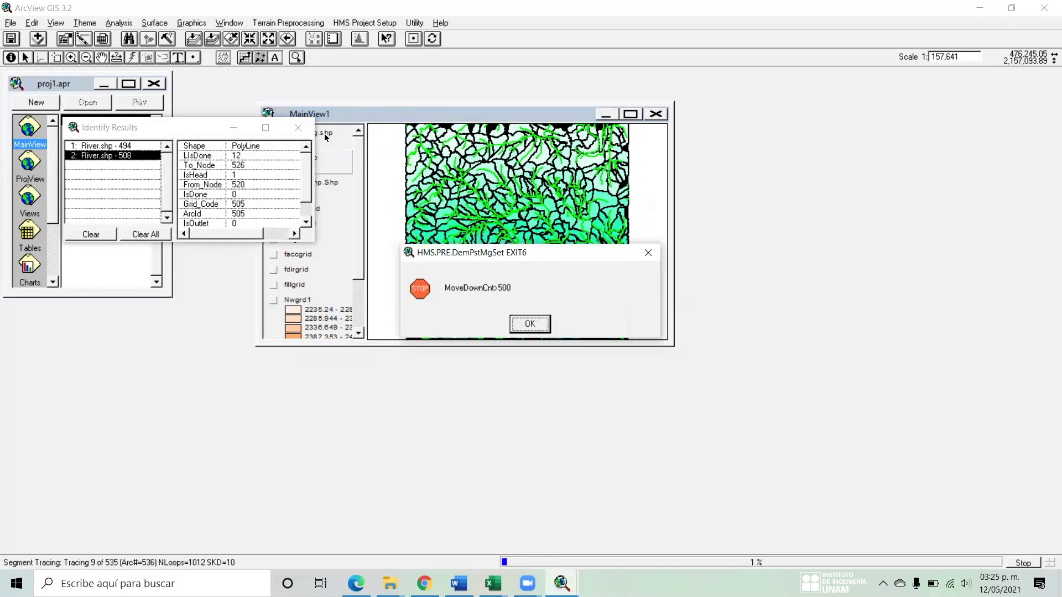
left_click(532, 326)
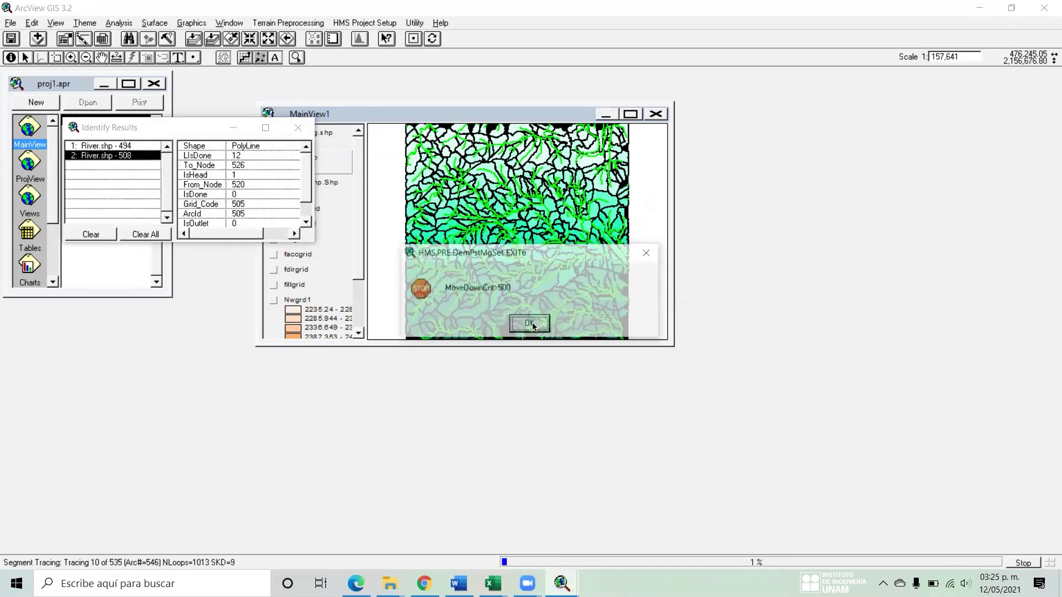
left_click(534, 327)
left_click(534, 326)
left_click(533, 326)
left_click(533, 325)
left_click(533, 323)
left_click(533, 324)
left_click(533, 325)
left_click(534, 324)
left_click(534, 325)
left_click(533, 323)
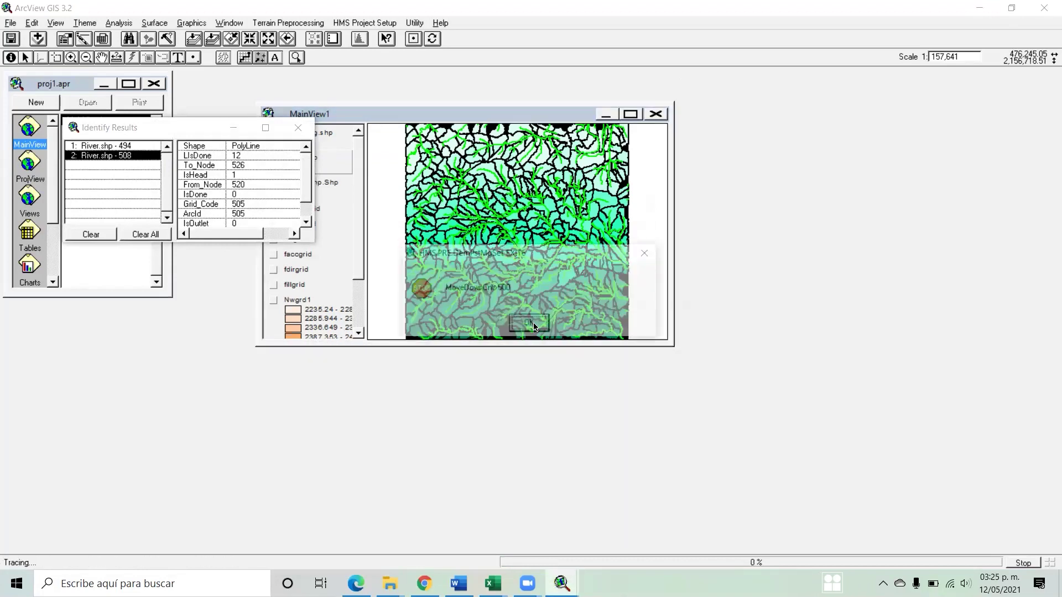
left_click(532, 324)
left_click(533, 324)
left_click(533, 325)
left_click(534, 325)
left_click(534, 325)
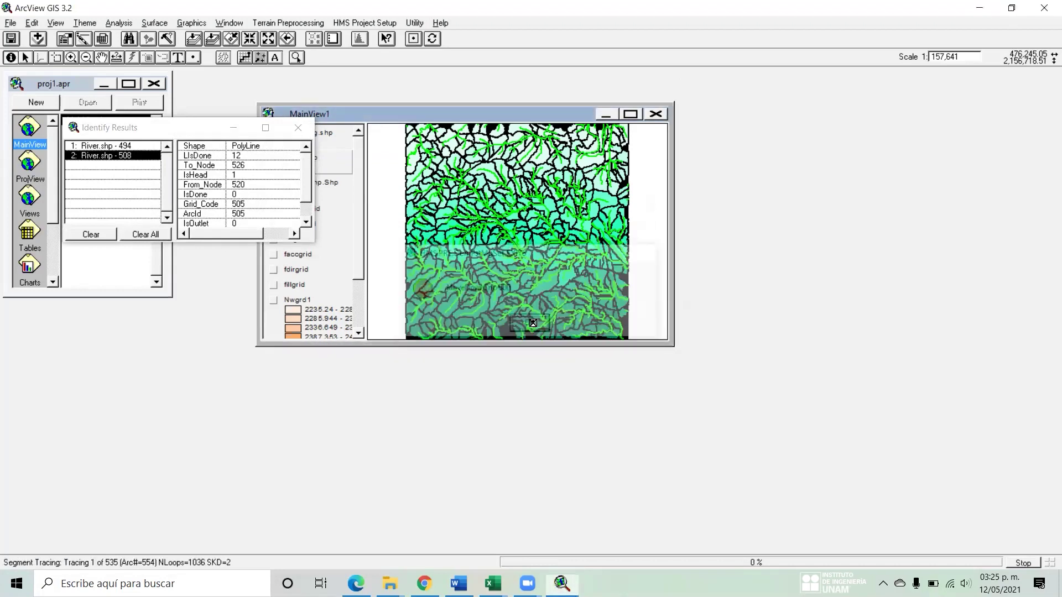
left_click(534, 325)
left_click(534, 324)
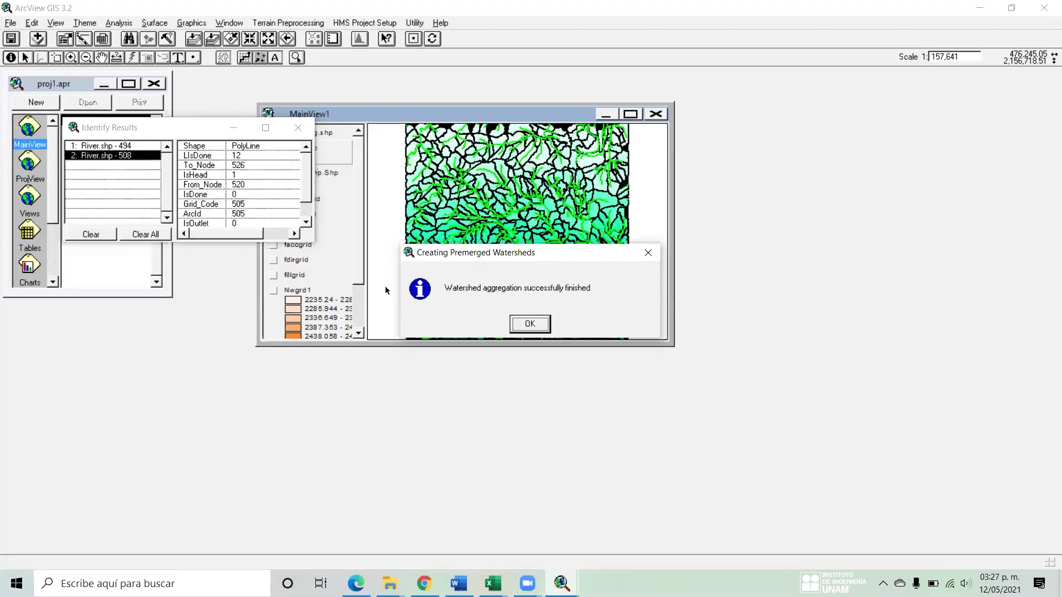
- Close the Identify Results window and display the wshedmg.shp theme in MainView1
left_click(528, 326)
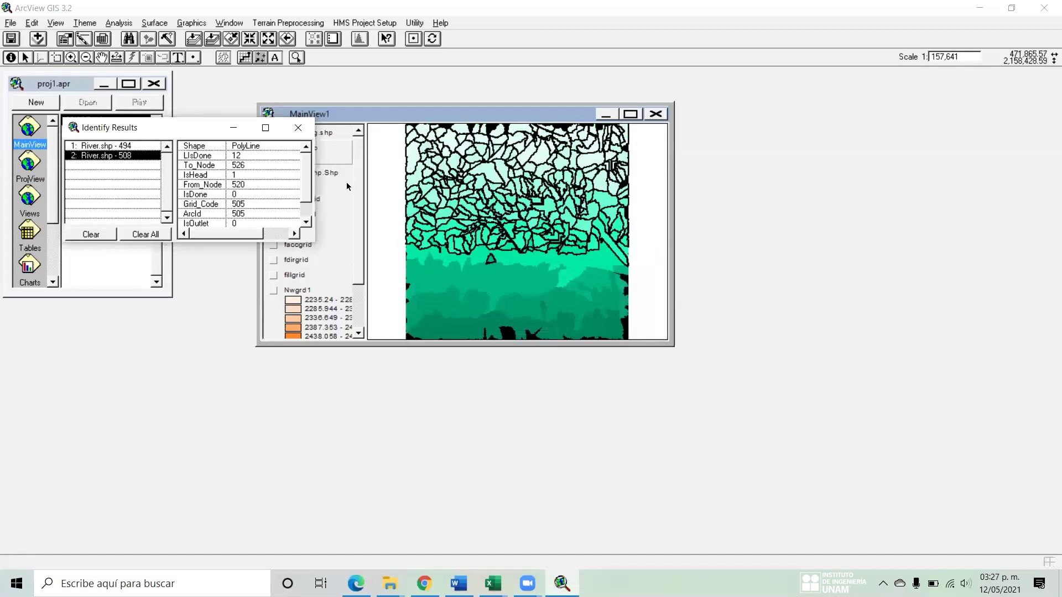
left_click(298, 127)
left_click(274, 132)
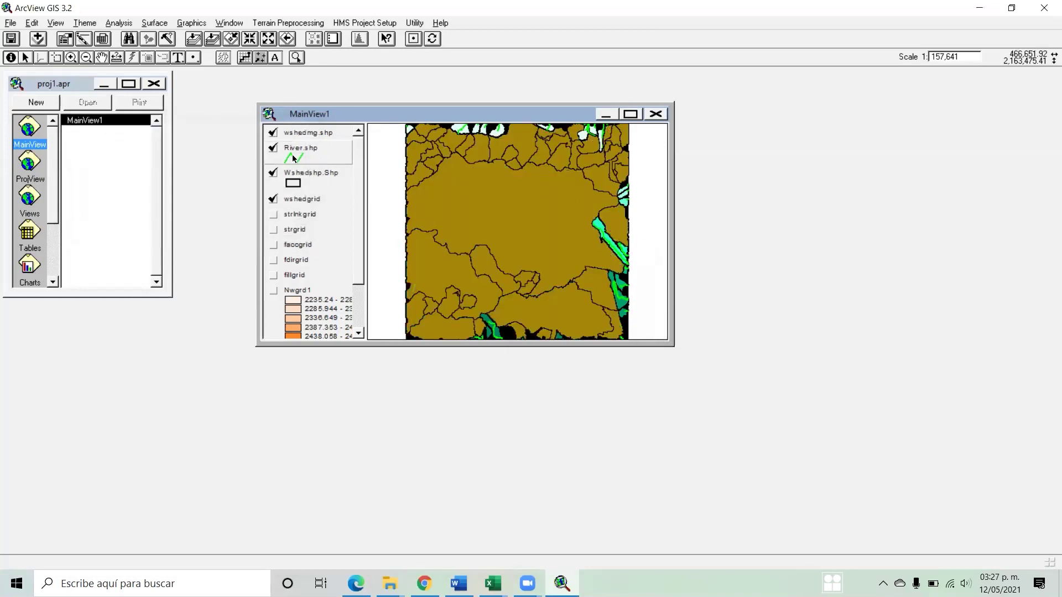
- Hide the Wshedshp.Shp theme in MainView1 and display it again to compare the watershed outlines
left_click(272, 175)
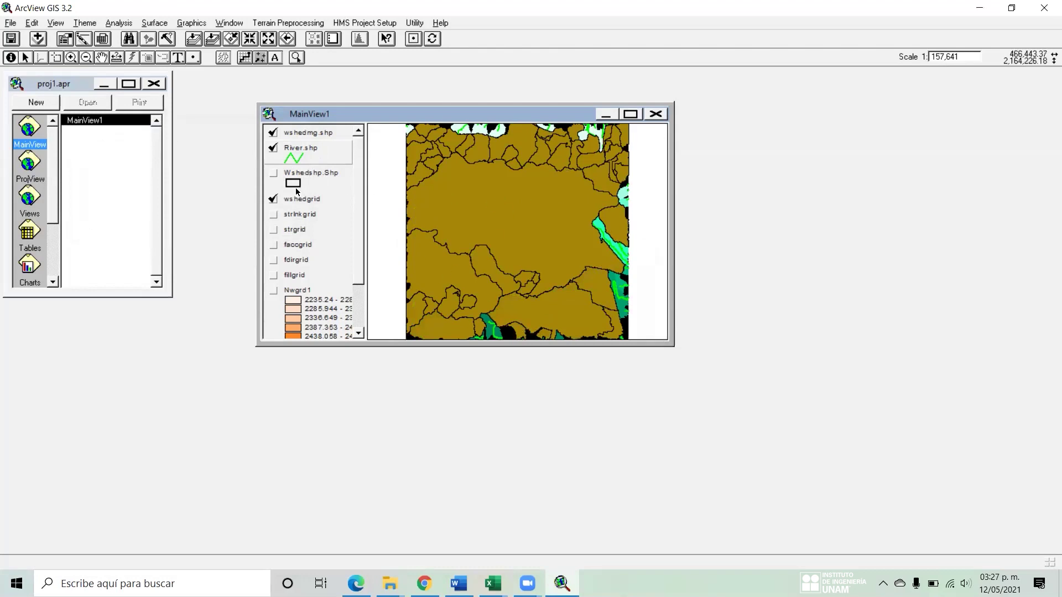
left_click(274, 174)
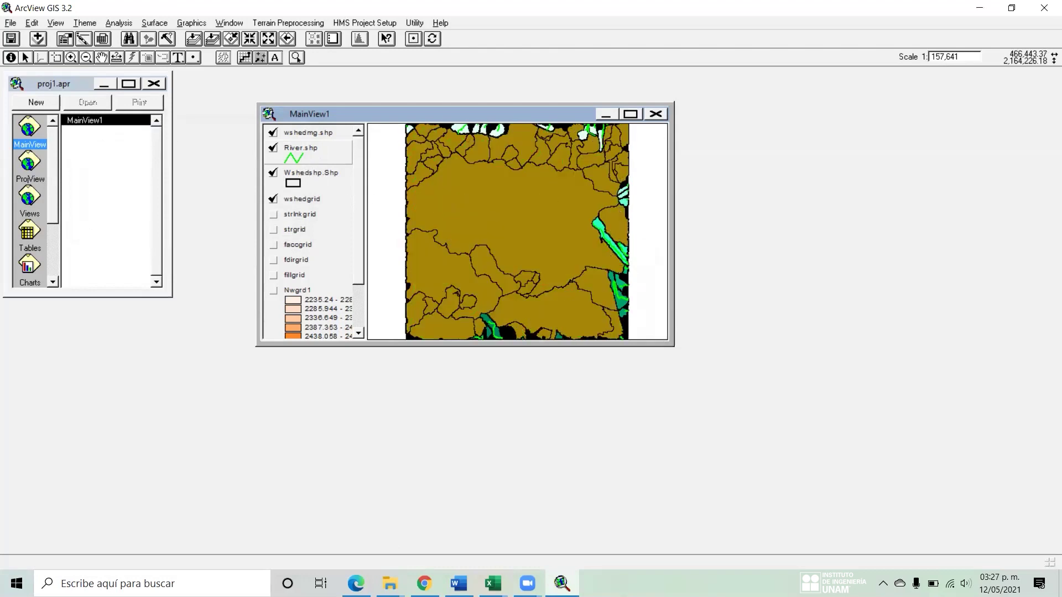
- Read in SM12.pdf the closing Terrain Preprocessing notes and the section 2.4 instructions for creating the basin project, and return to ArcView GIS
left_click(356, 584)
scroll(330, 333, "down", 2)
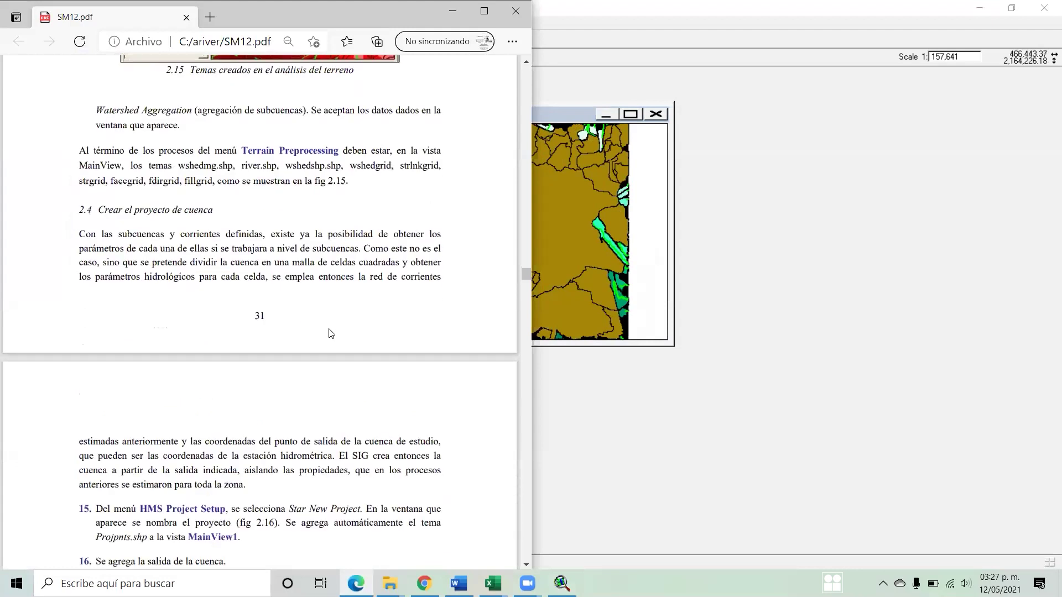
scroll(326, 332, "down", 3)
scroll(330, 332, "up", 4)
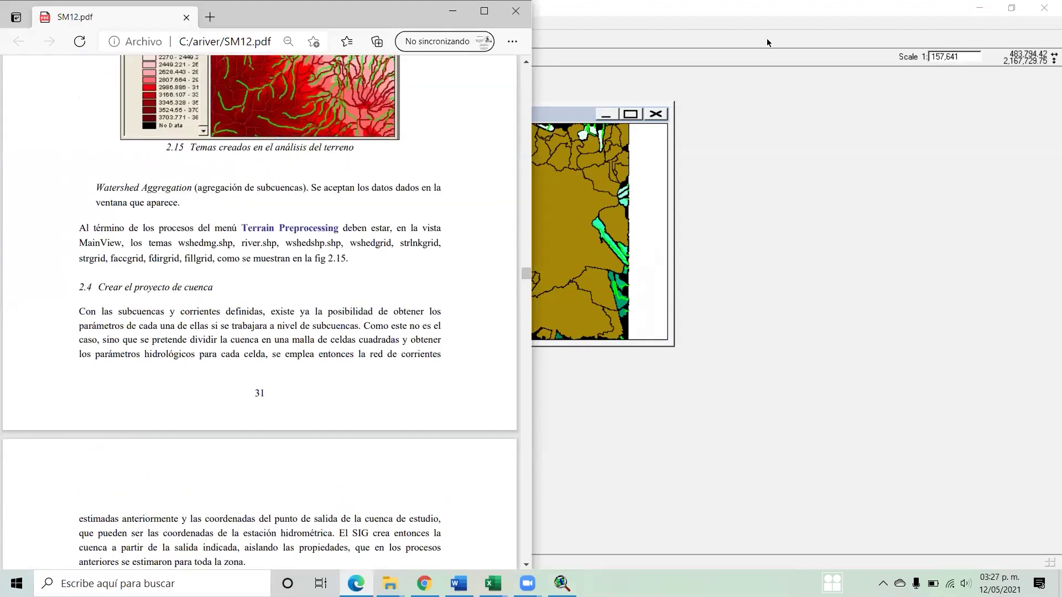
left_click(767, 38)
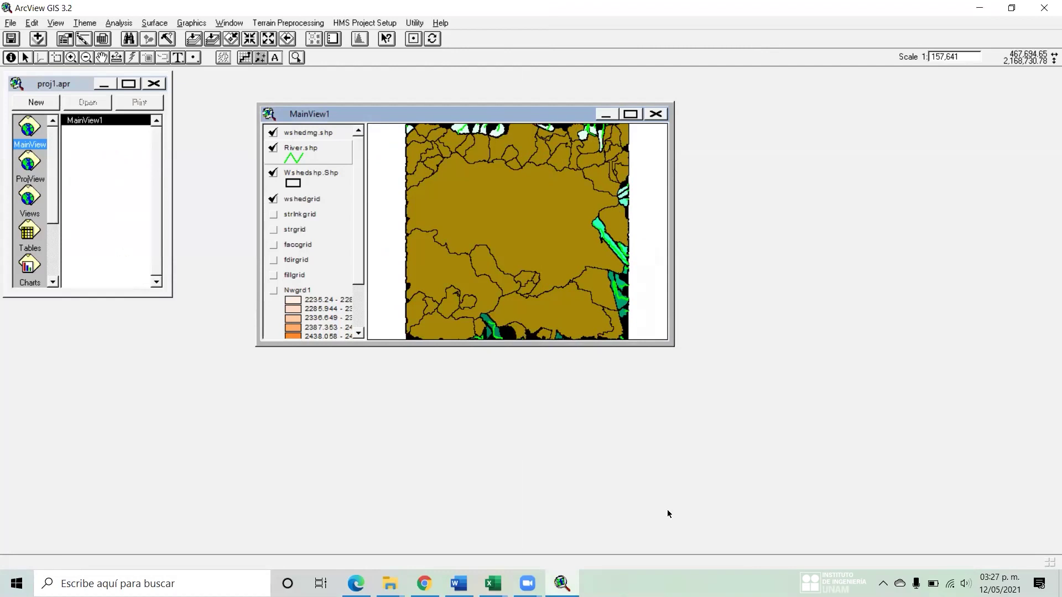
key("alt+Tab")
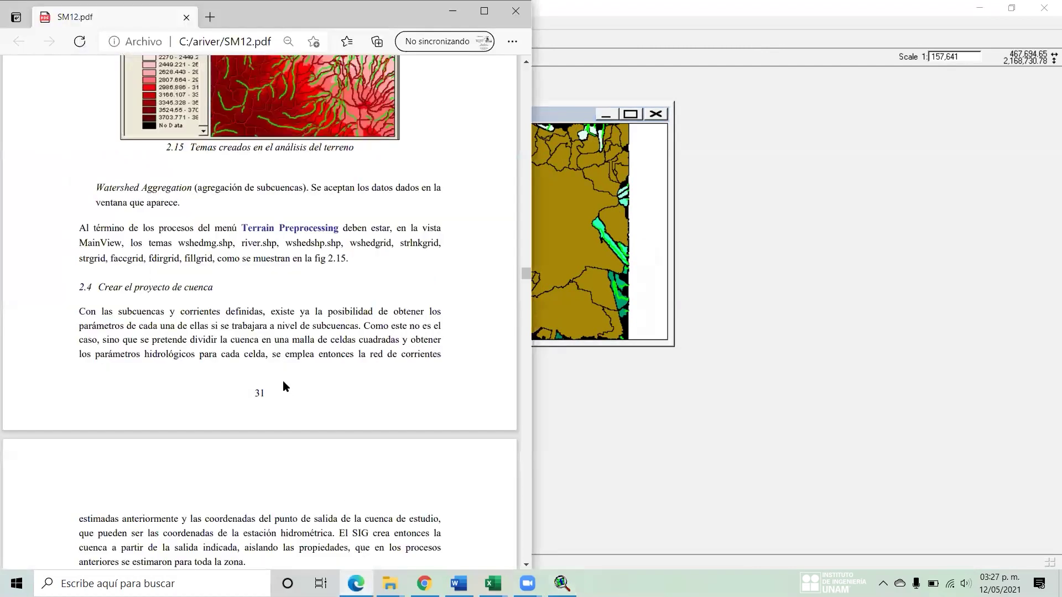
scroll(283, 386, "down", 5)
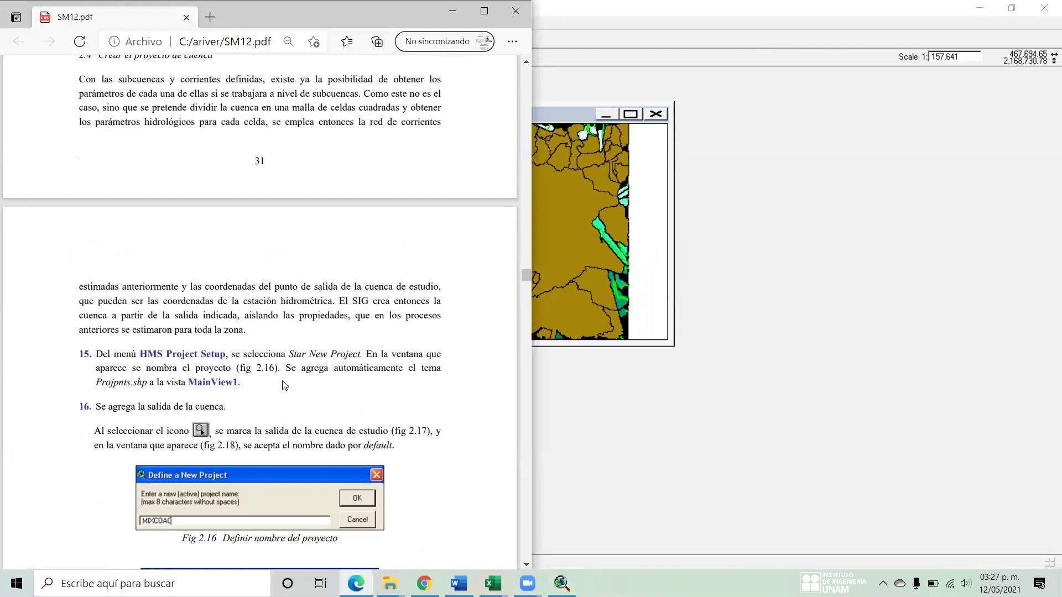
scroll(283, 386, "up", 2)
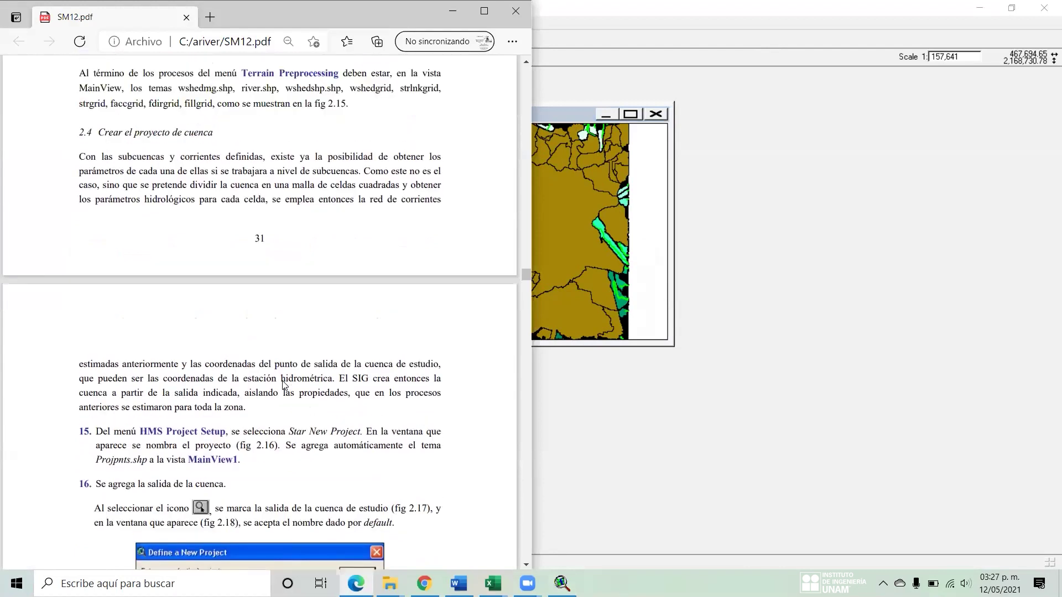
scroll(269, 265, "down", 5)
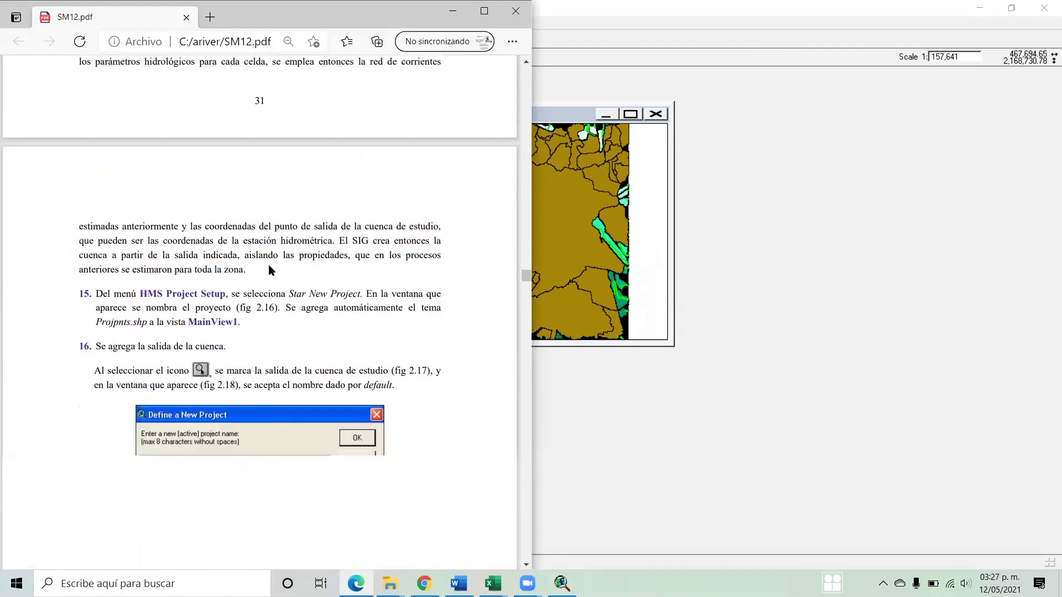
scroll(269, 270, "up", 2)
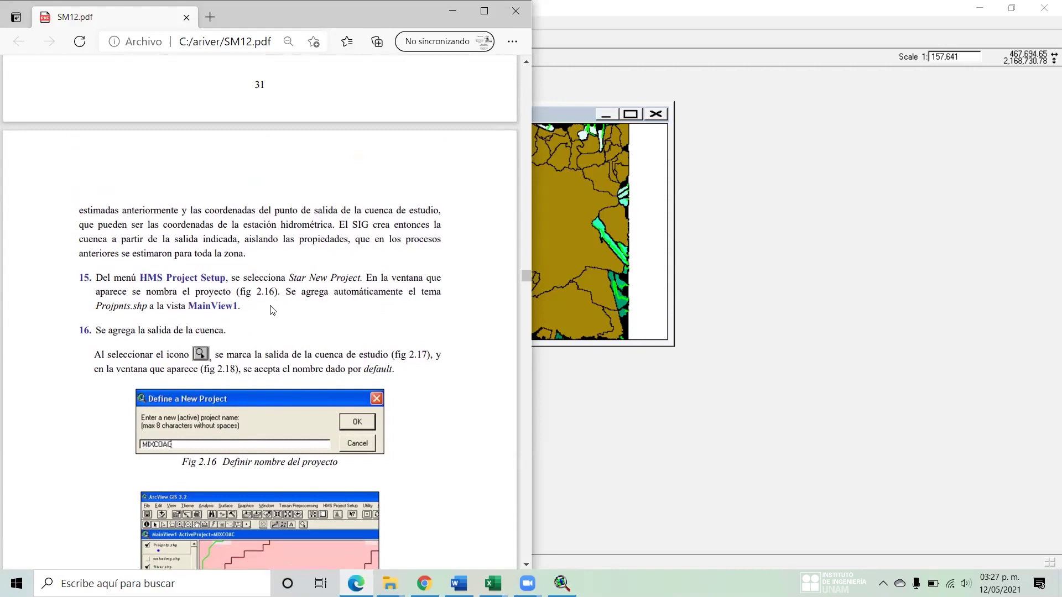
scroll(272, 310, "up", 2)
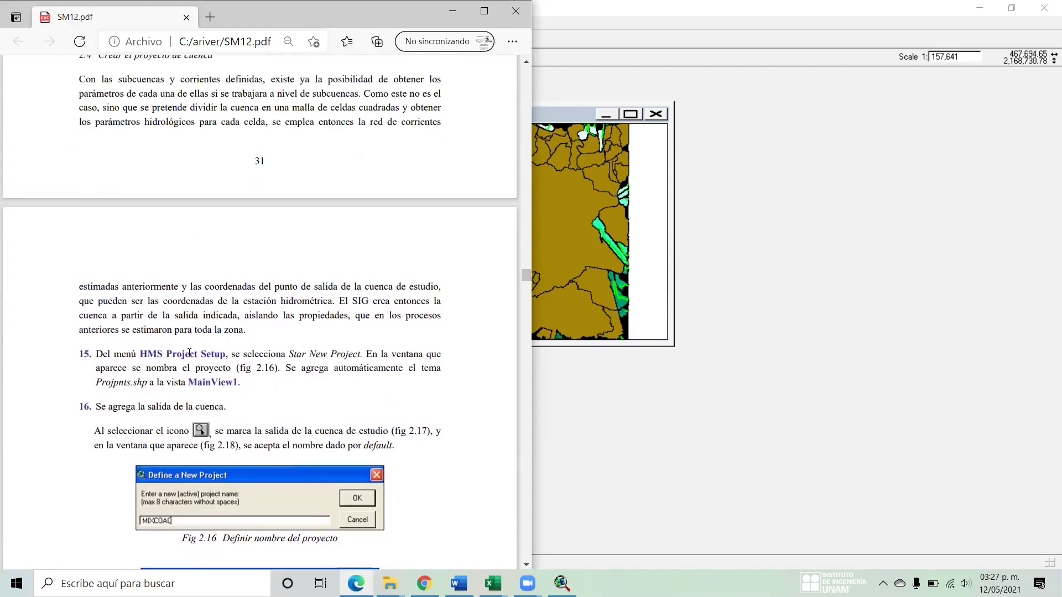
scroll(198, 351, "up", 2)
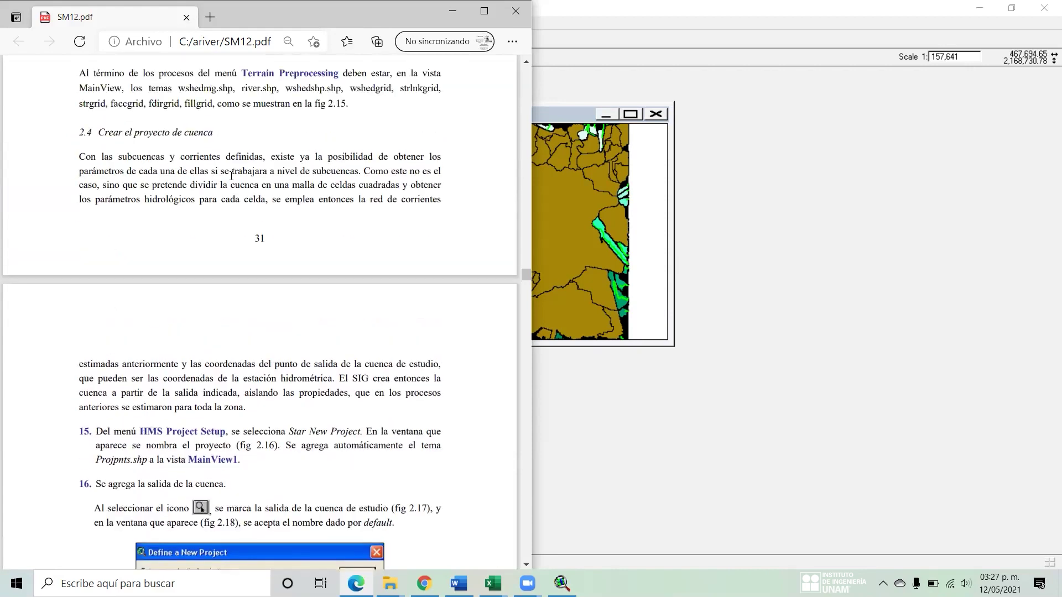
scroll(254, 362, "down", 2)
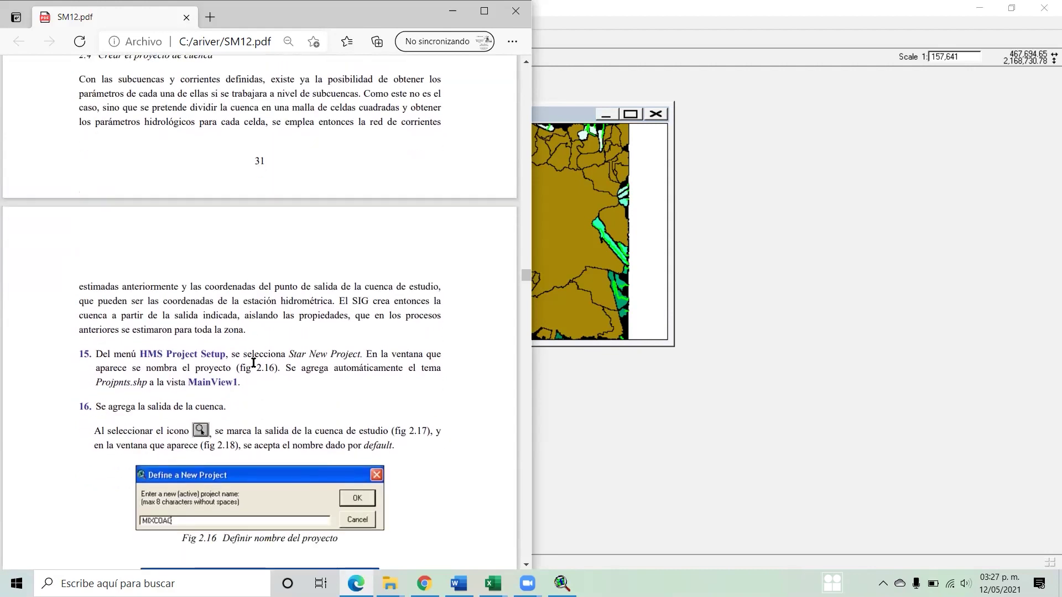
scroll(253, 362, "down", 4)
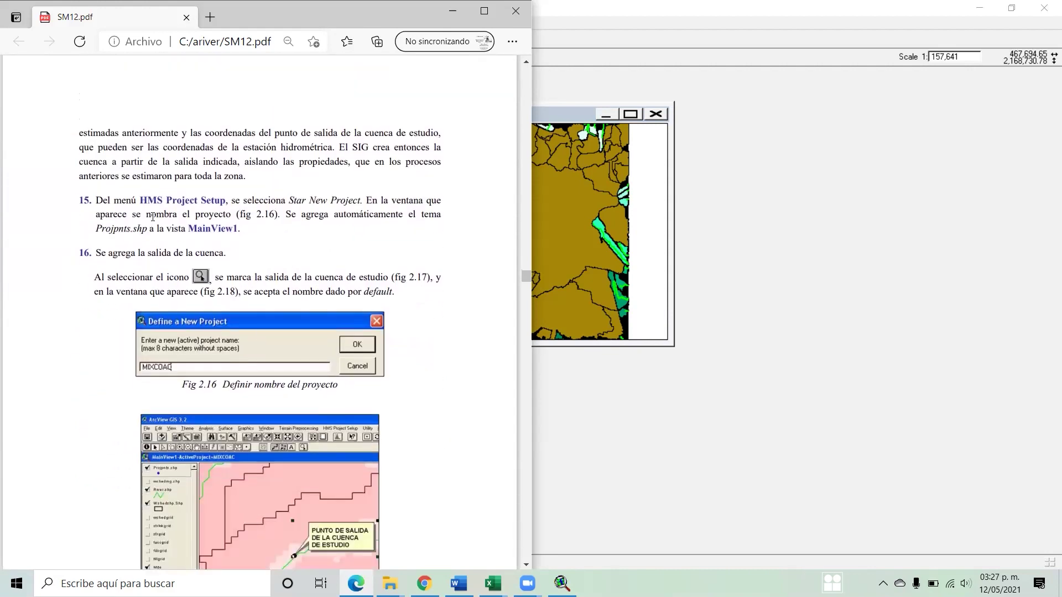
left_click(612, 44)
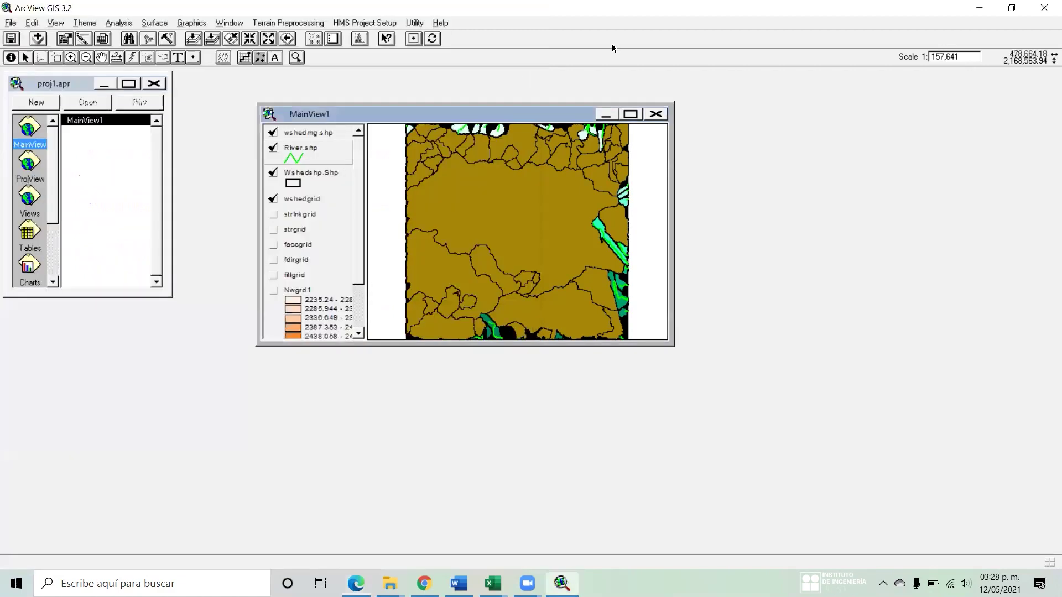
- Start a new HMS project from MainView1 and name it javi, checking instruction 15 in SM12.pdf
left_click(354, 22)
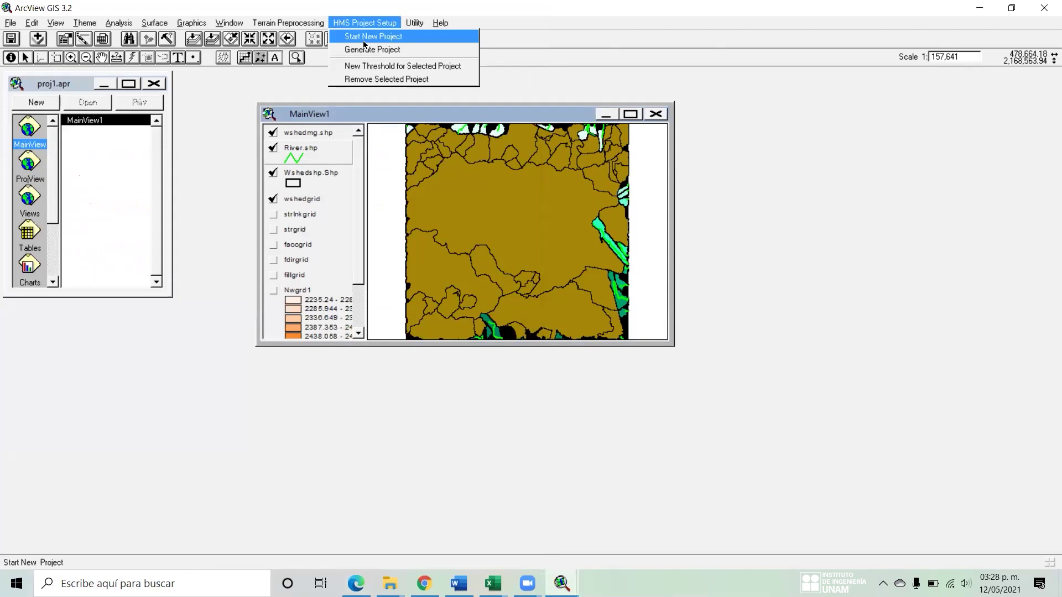
left_click(355, 584)
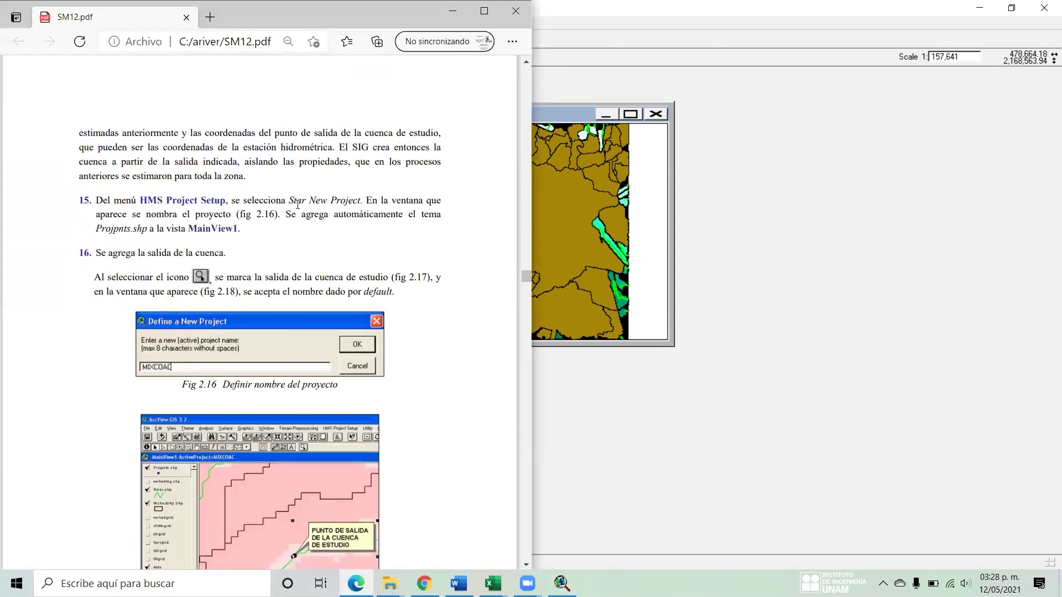
left_click(660, 25)
left_click(348, 24)
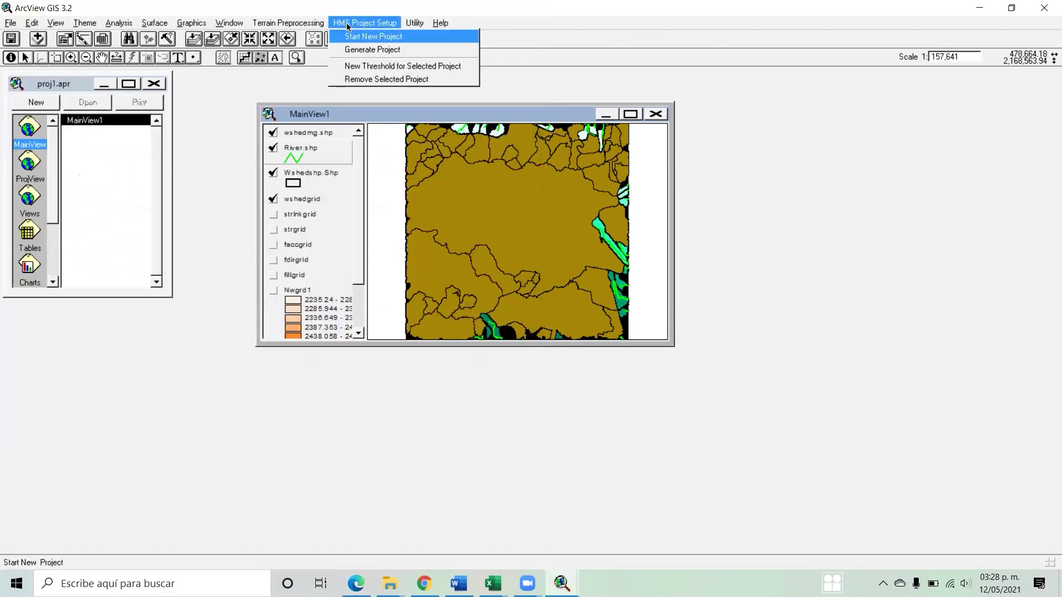
left_click(367, 37)
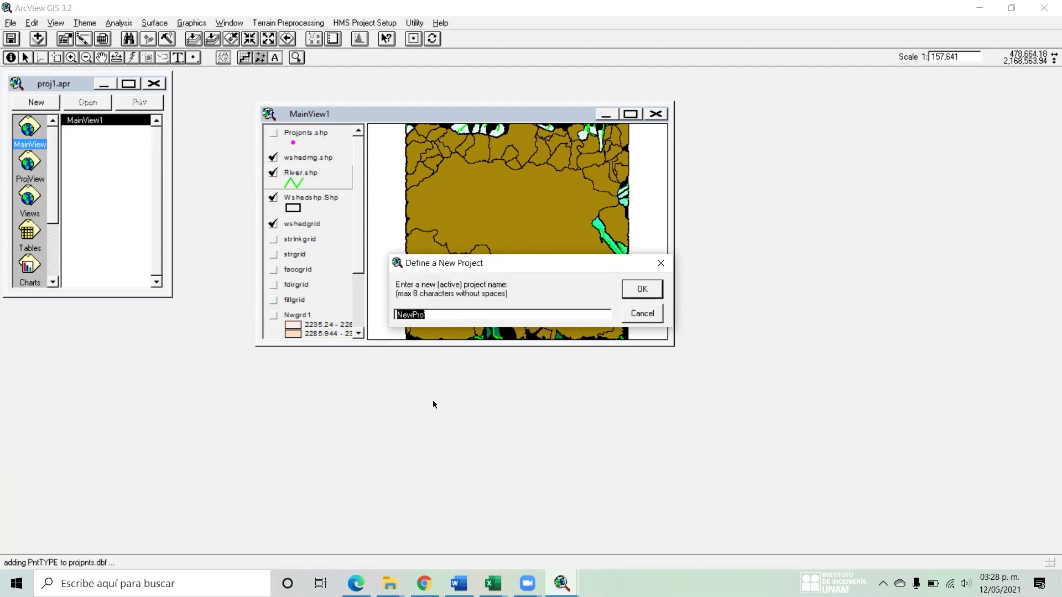
type("javi")
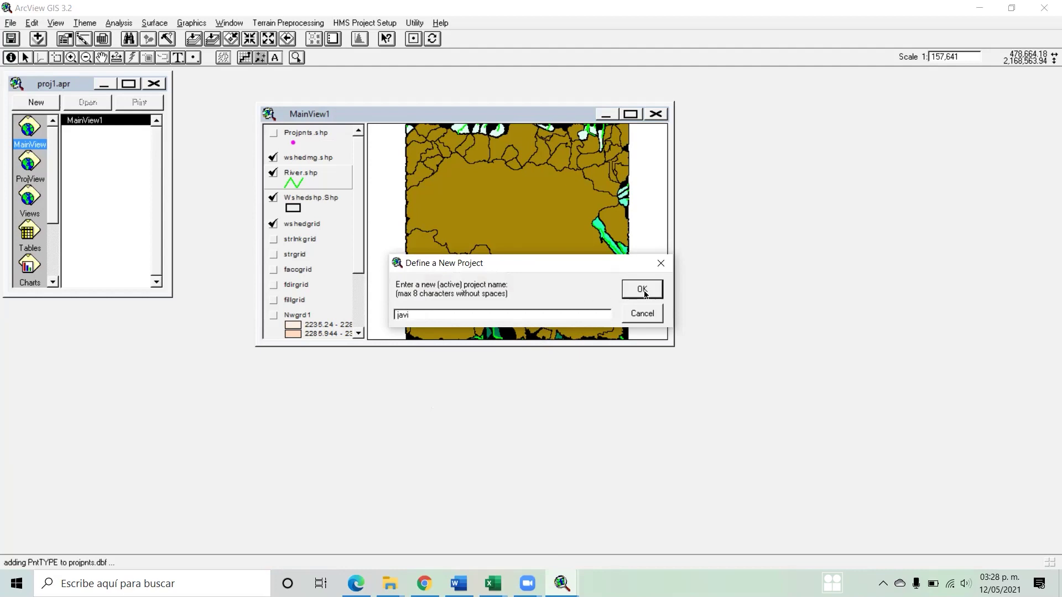
left_click(642, 289)
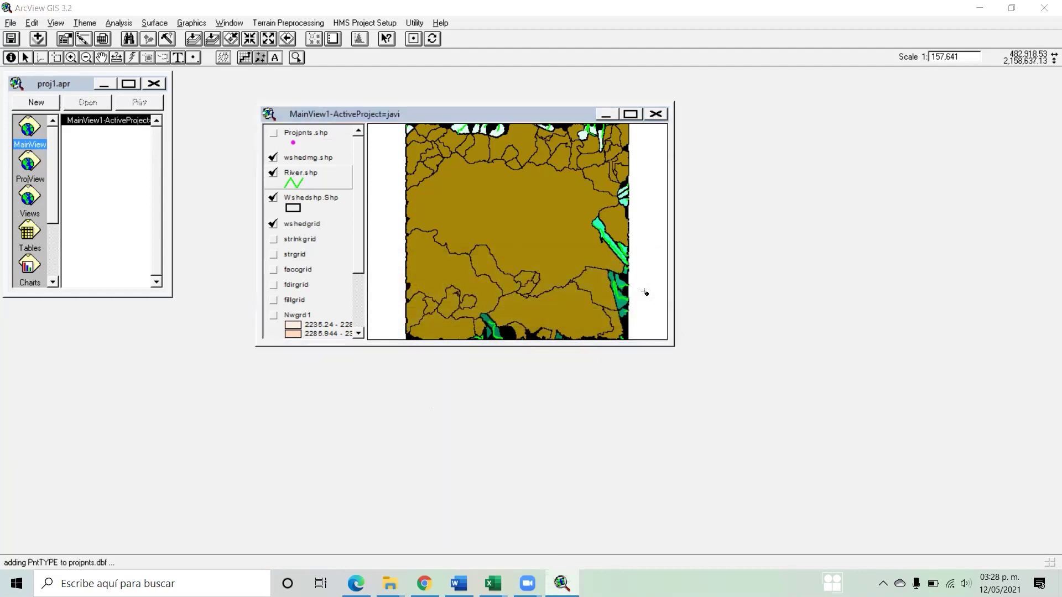
- Check in SM12.pdf how instruction 16 and figure 2.17 mark the basin outlet, and return to MainView1
key("alt+Tab")
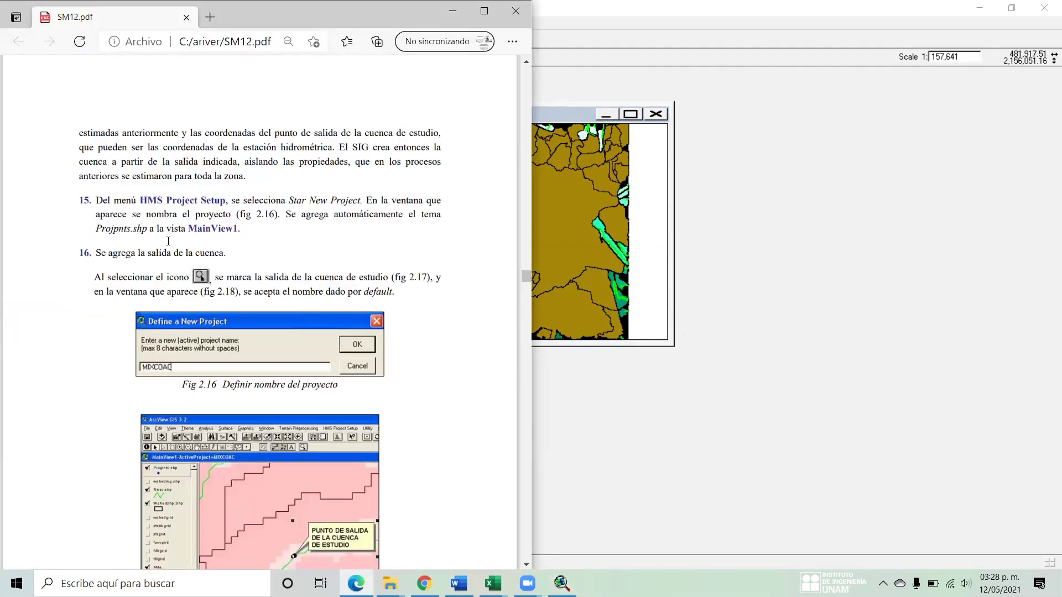
left_click(570, 119)
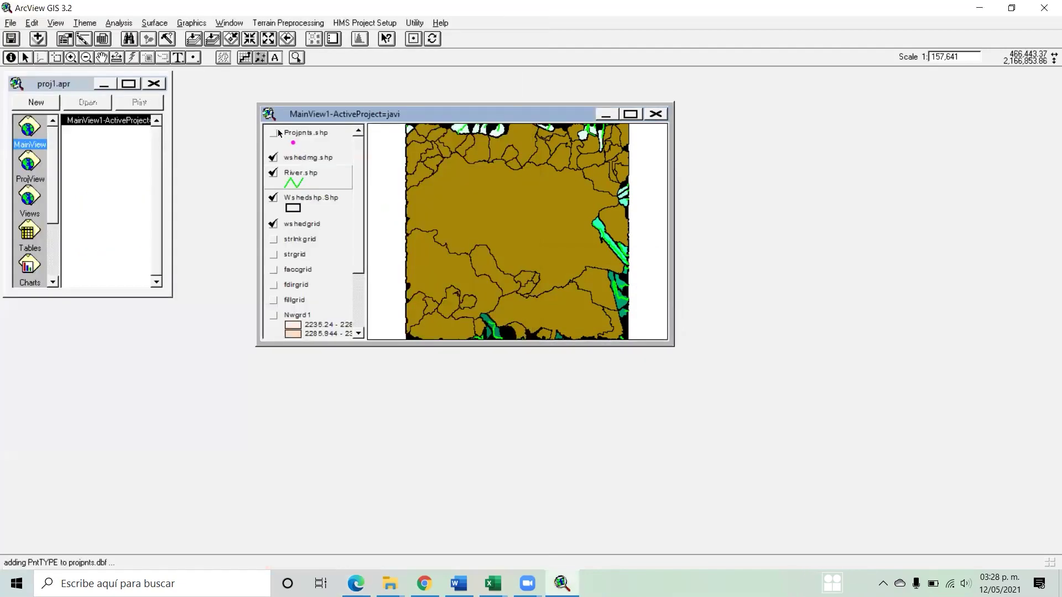
left_click(356, 583)
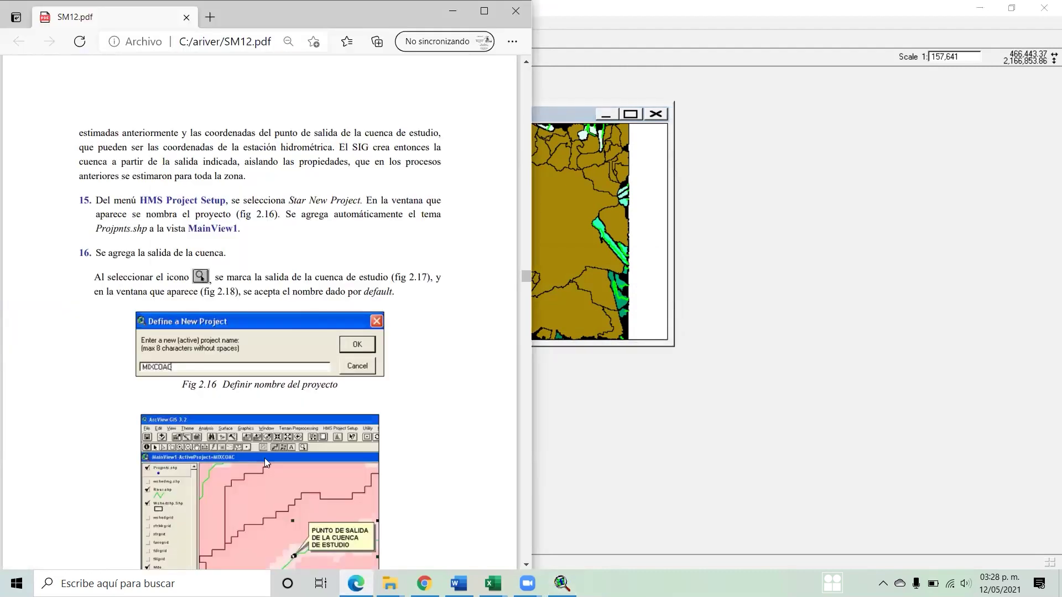
scroll(230, 359, "down", 2)
scroll(144, 204, "down", 3)
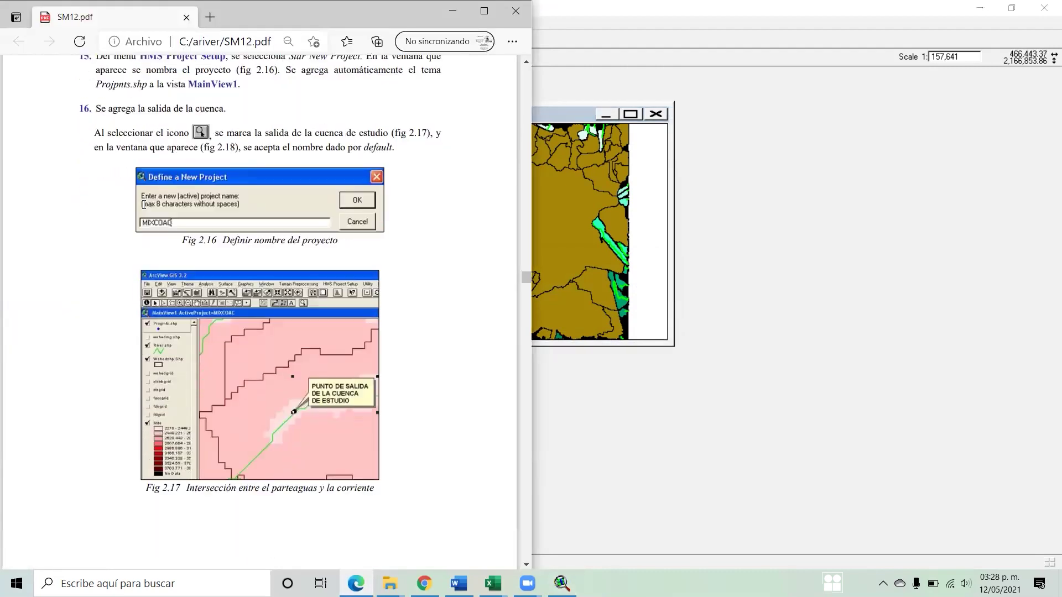
scroll(138, 204, "up", 3)
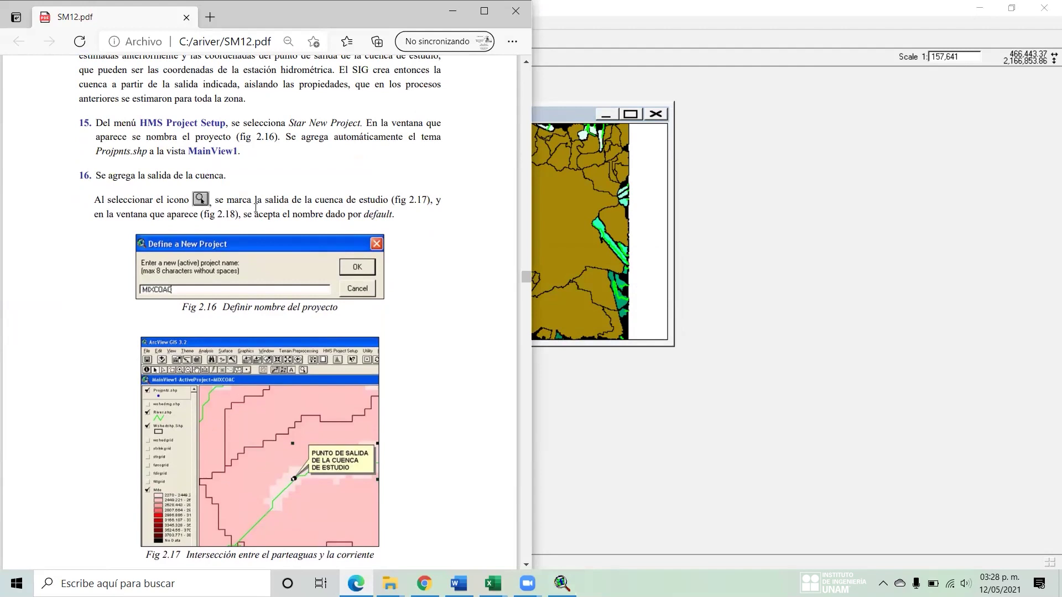
left_click(548, 120)
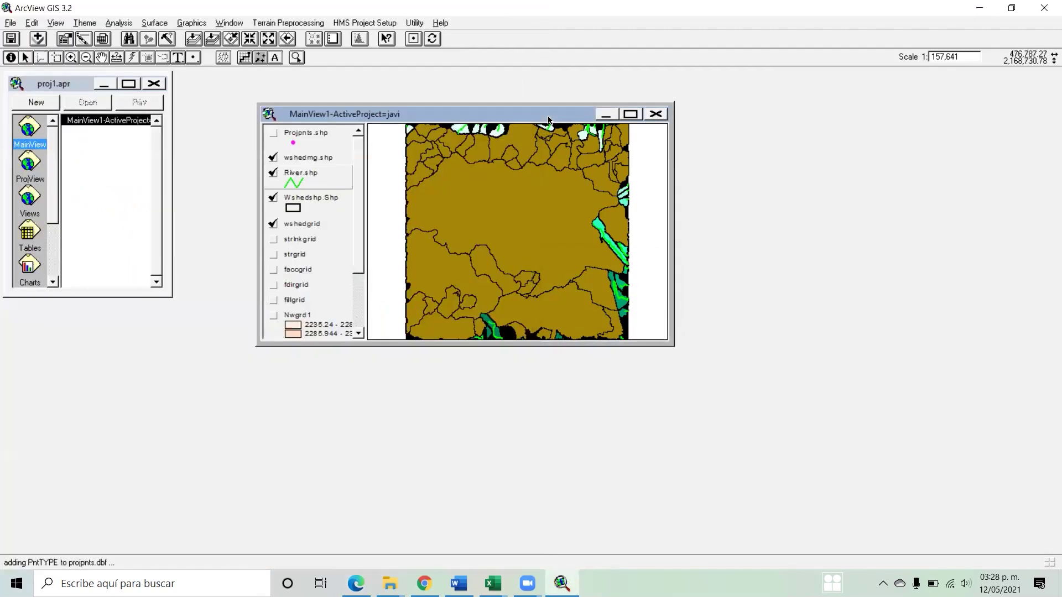
- Move the River.shp theme above wshedmg.shp so the streams draw over the aggregated watersheds, leaving Projpnts.shp hidden
left_click(273, 134)
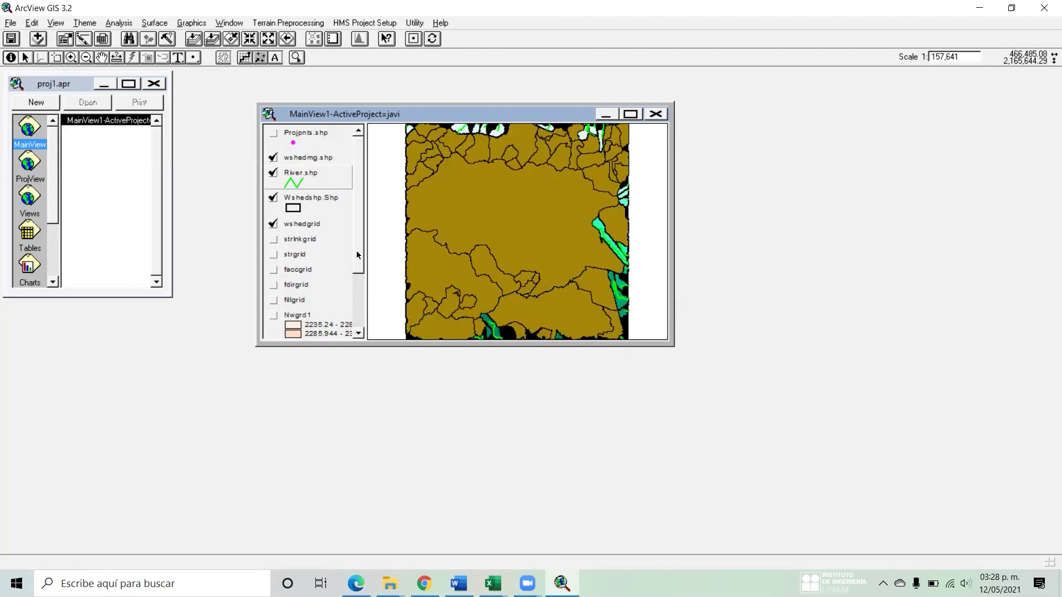
left_click(273, 134)
left_click_drag(305, 159, 309, 197)
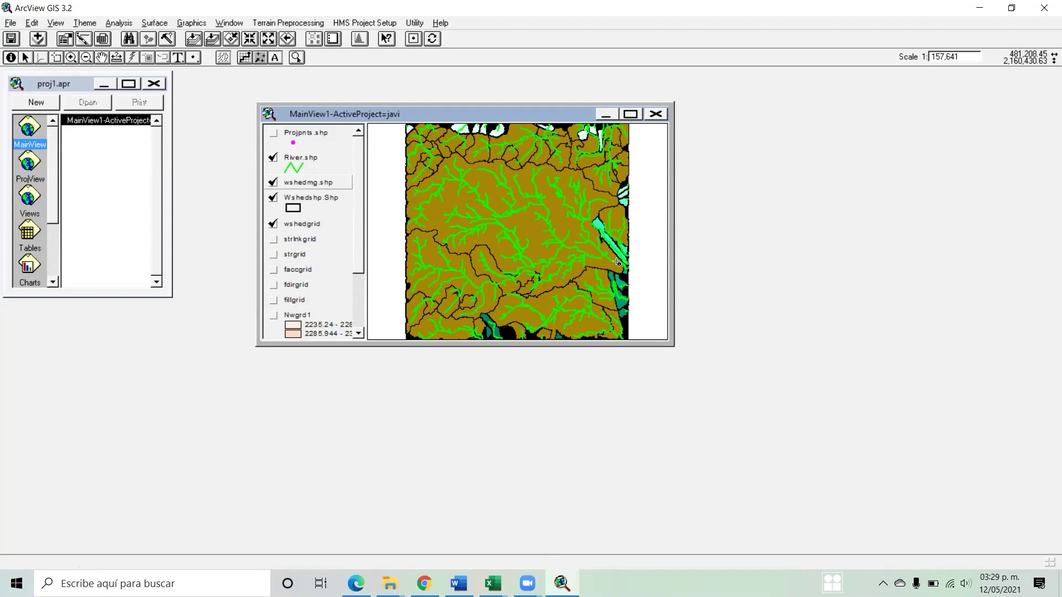
- Identify the wshedmg.shp polygons where the main river reaches the map's eastern edge and close the results
left_click(617, 262)
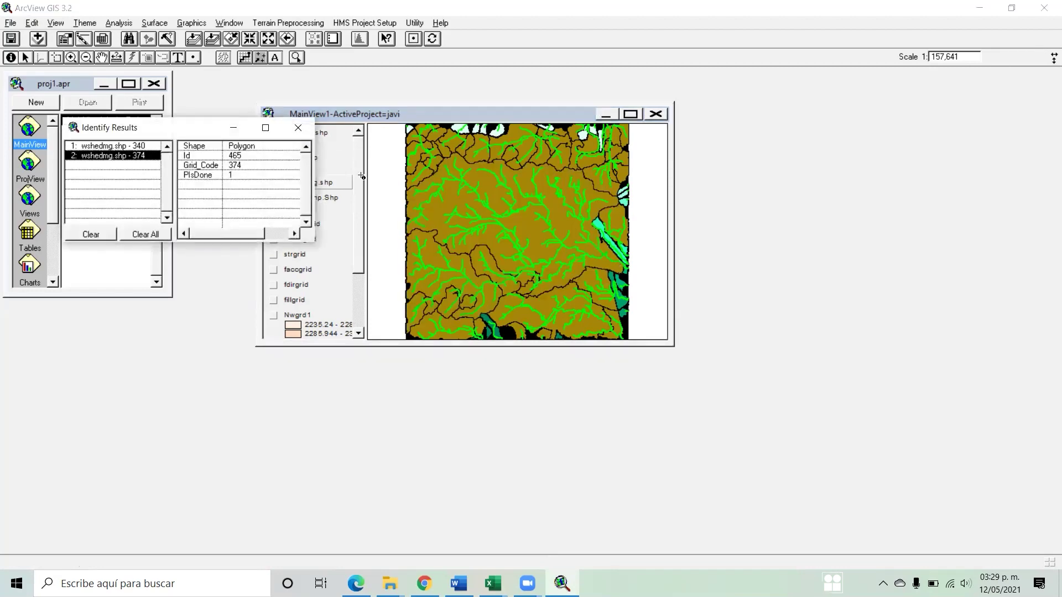
left_click(298, 128)
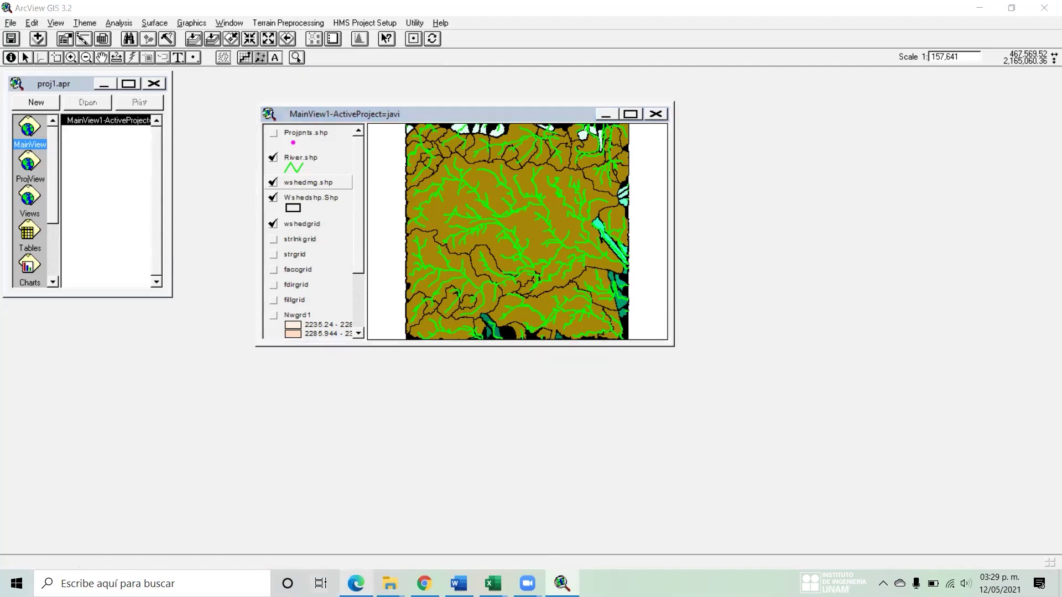
- Mark the basin outlet on the main river near the map's eastern edge, below the turquoise strip, accept the snapped location and name it Sar
left_click(357, 583)
left_click(562, 584)
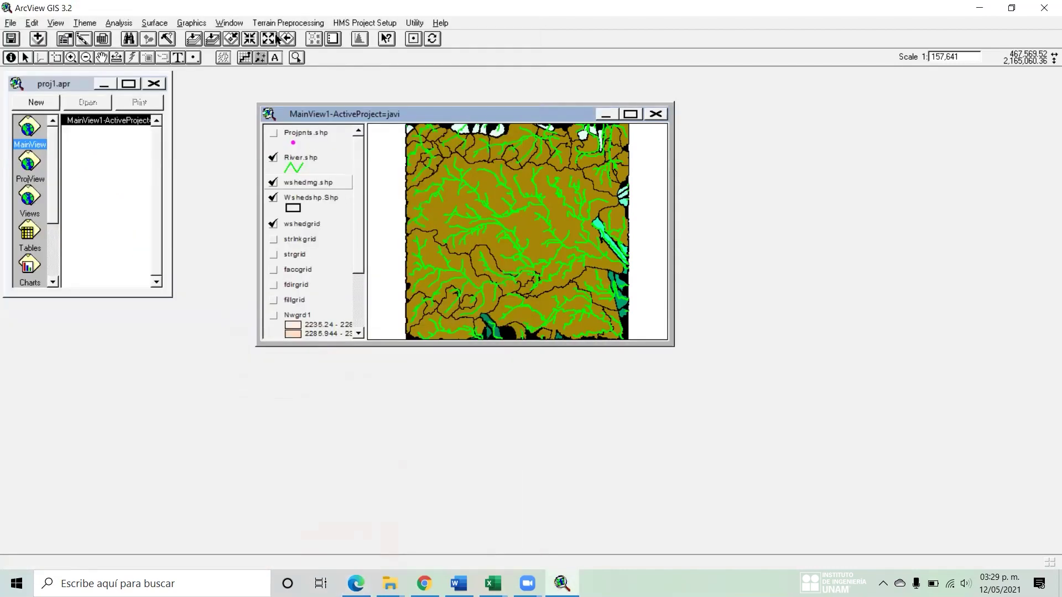
left_click(298, 58)
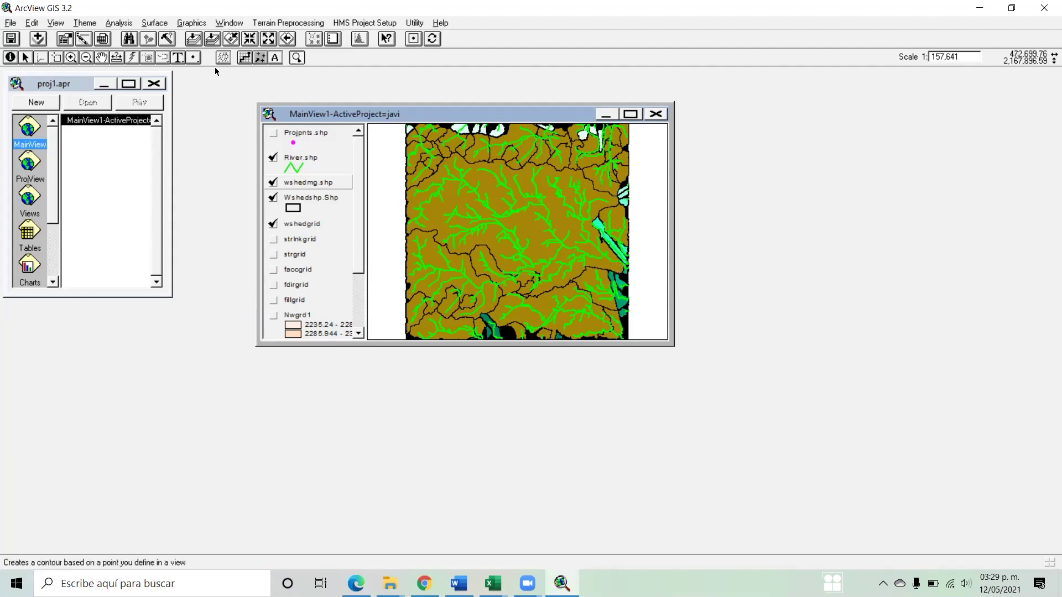
left_click(70, 57)
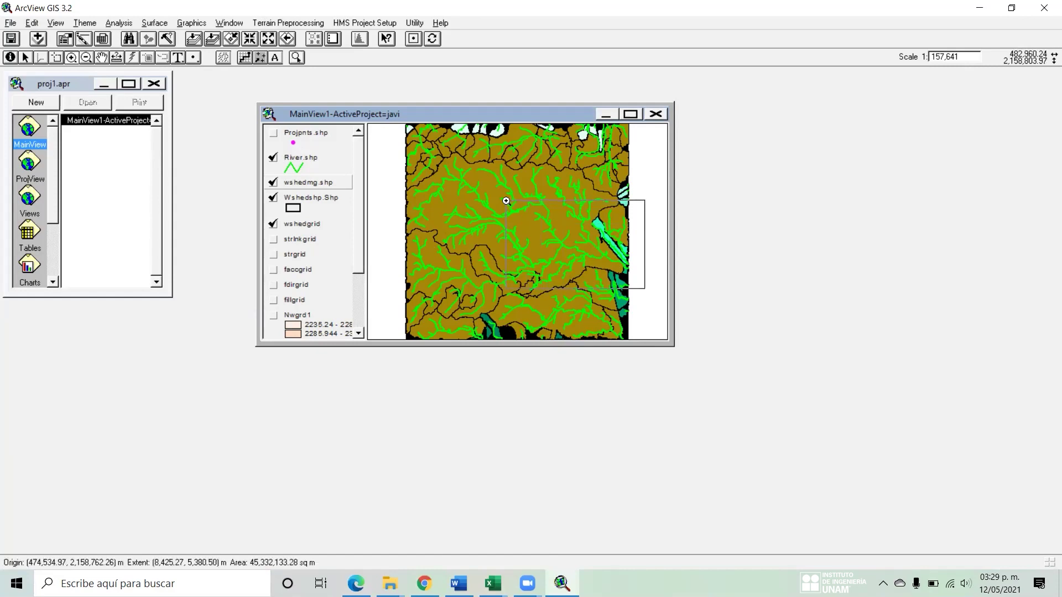
left_click(576, 243)
left_click(587, 252)
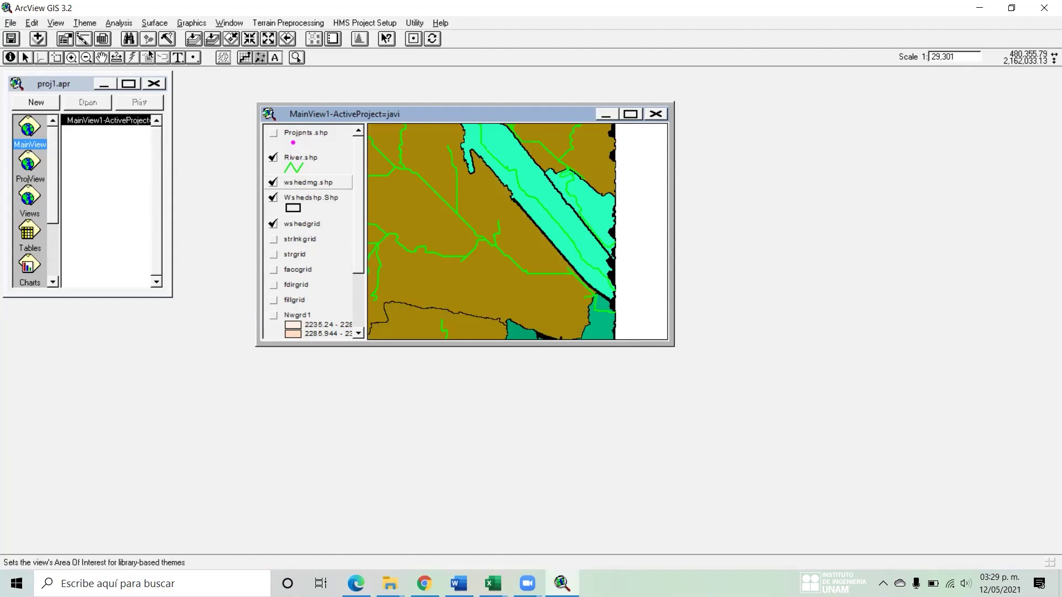
left_click(297, 58)
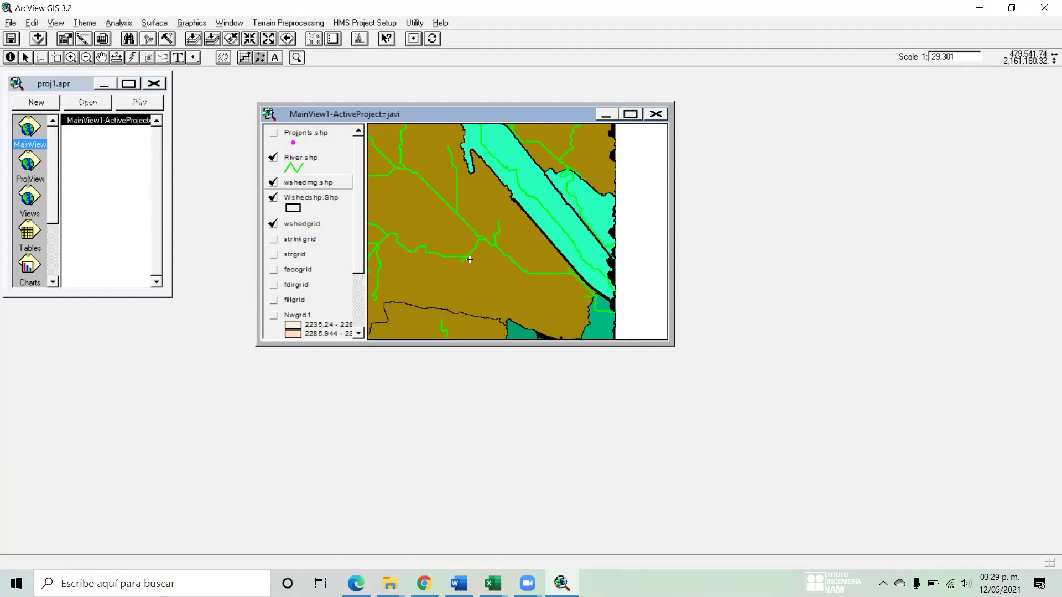
left_click(590, 292)
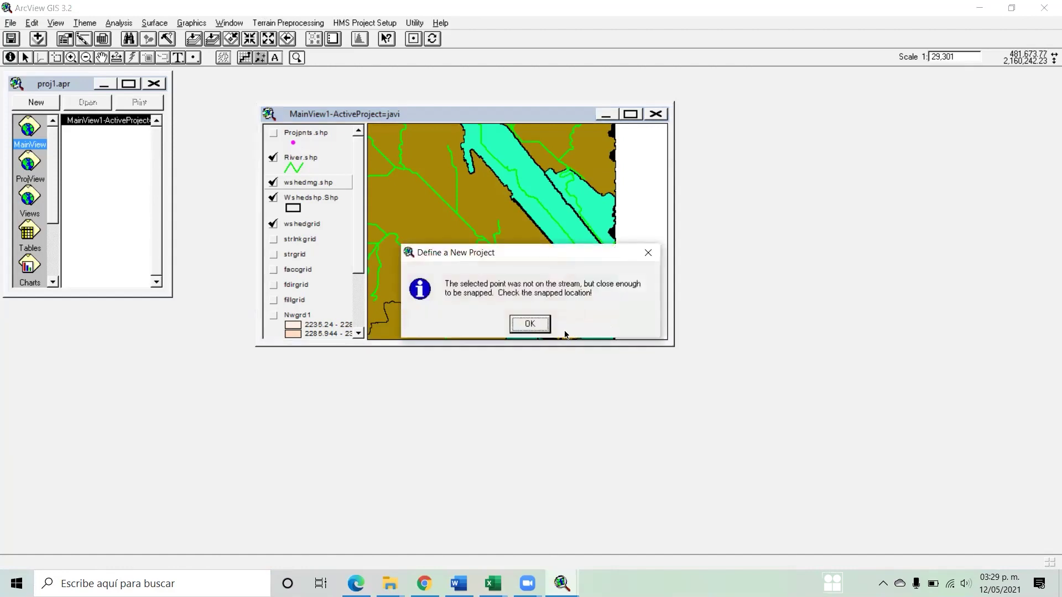
left_click(532, 325)
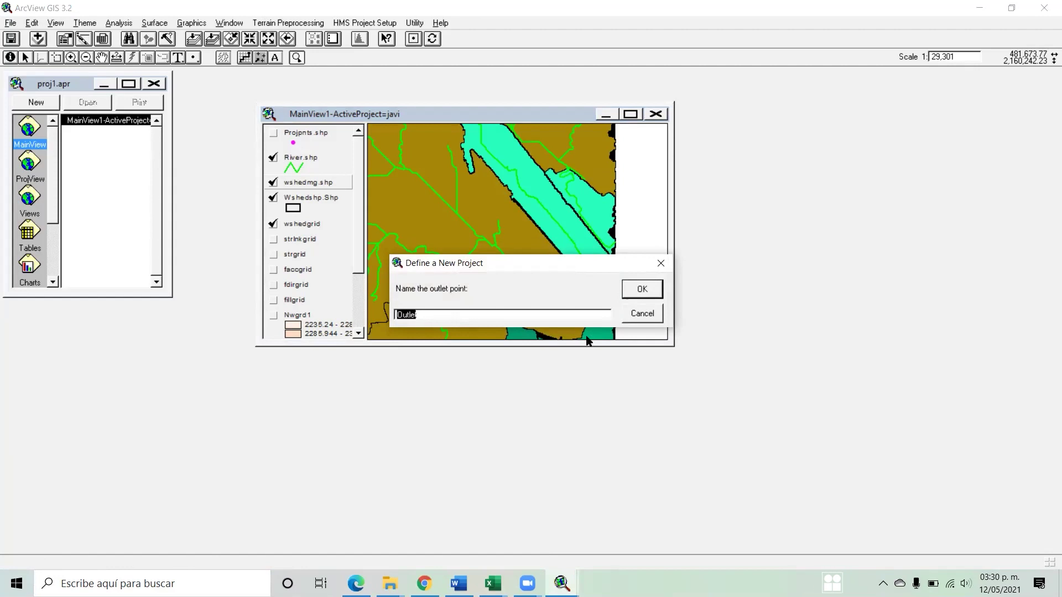
type("Sar")
left_click(644, 290)
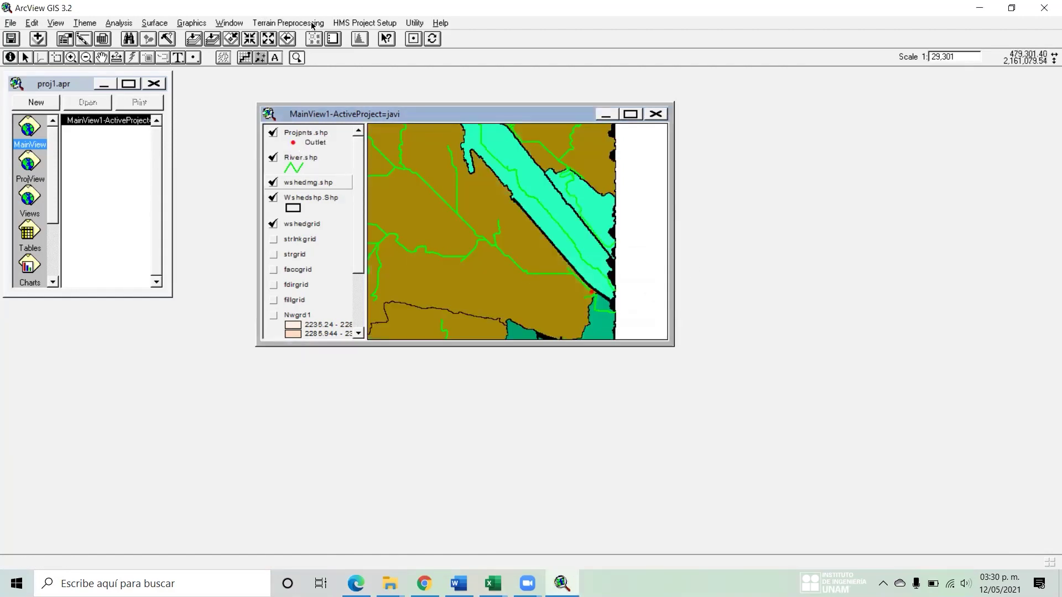
- Generate the javi project from the original stream definition, creating the study area with ProjArea.SHP as its theme name
left_click(357, 25)
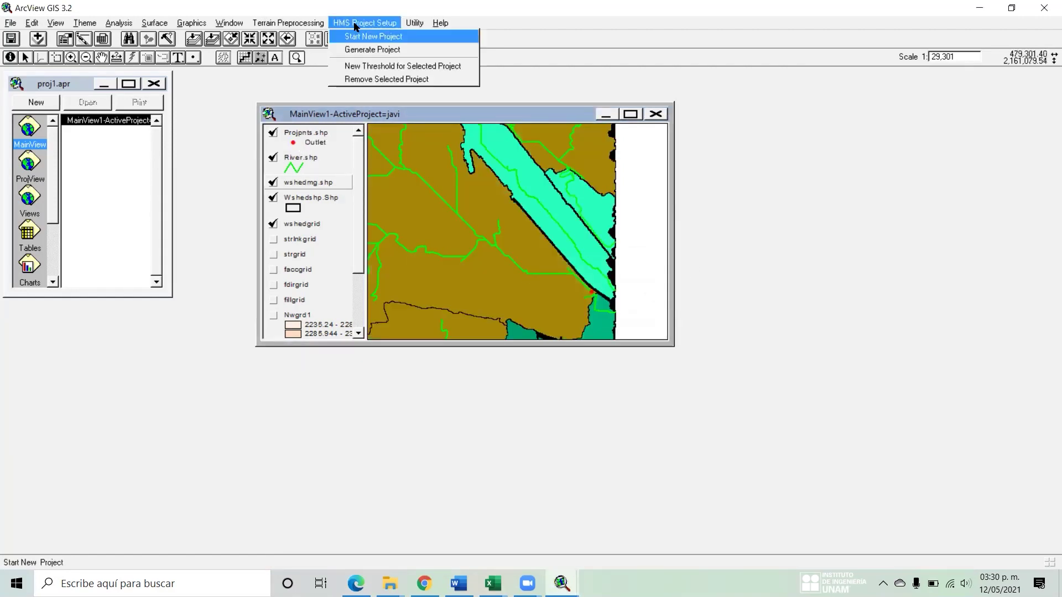
left_click(364, 50)
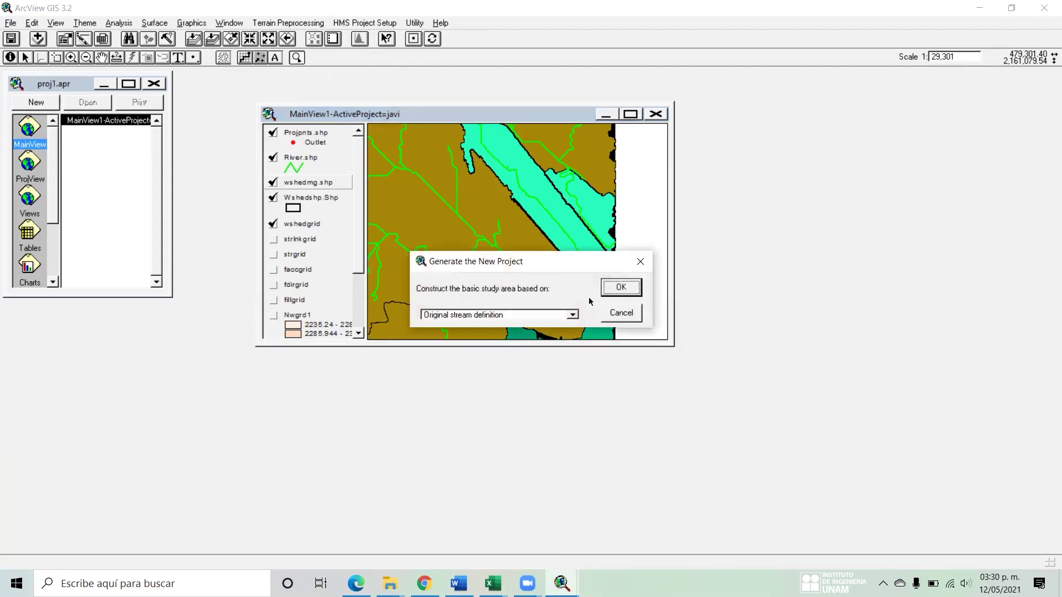
left_click(572, 315)
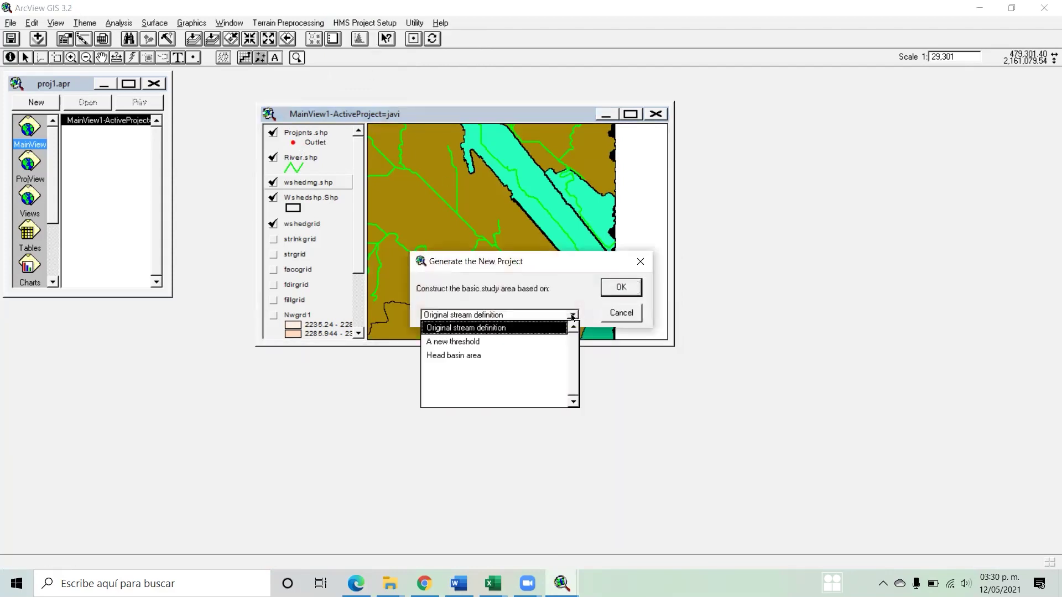
left_click(572, 316)
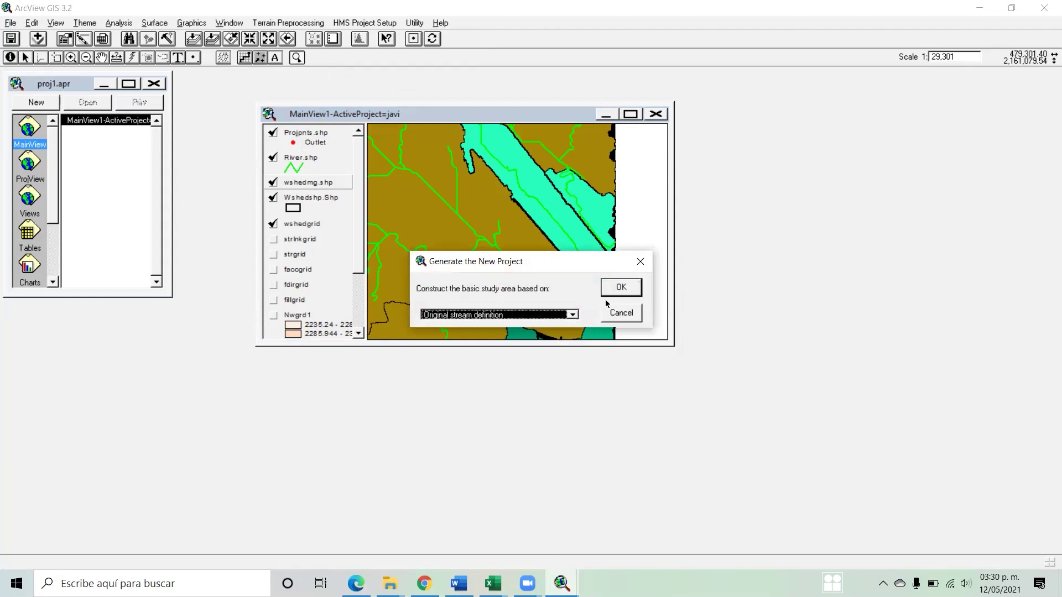
left_click(634, 292)
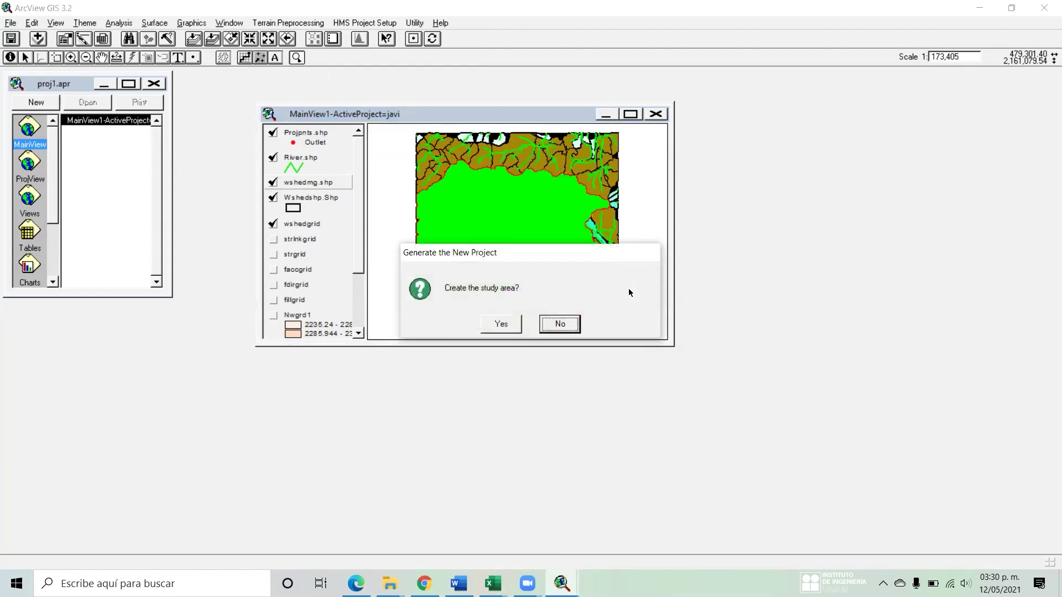
left_click(501, 325)
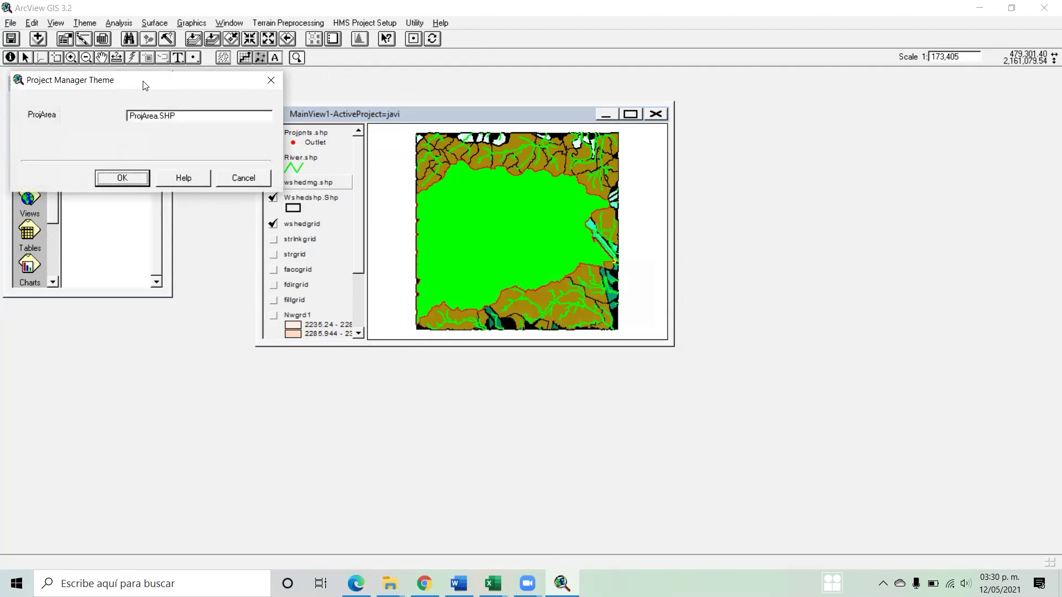
left_click_drag(132, 81, 430, 131)
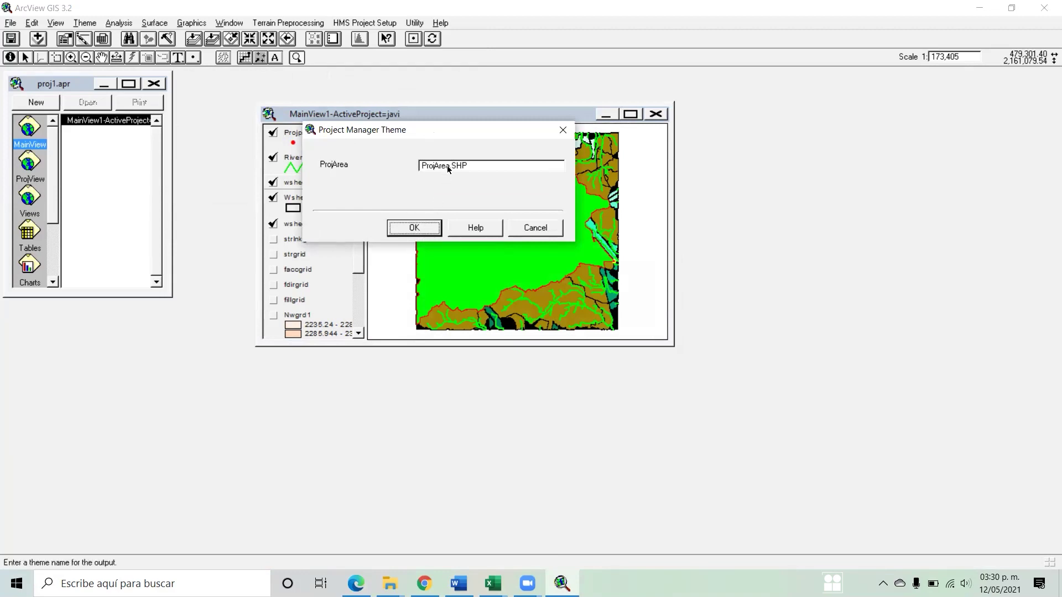
left_click(433, 232)
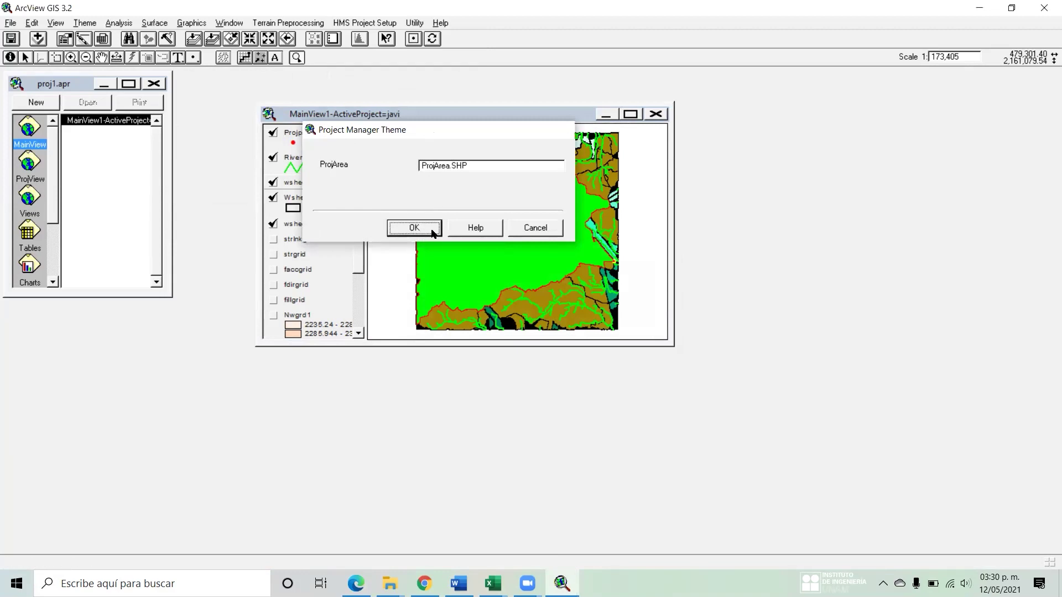
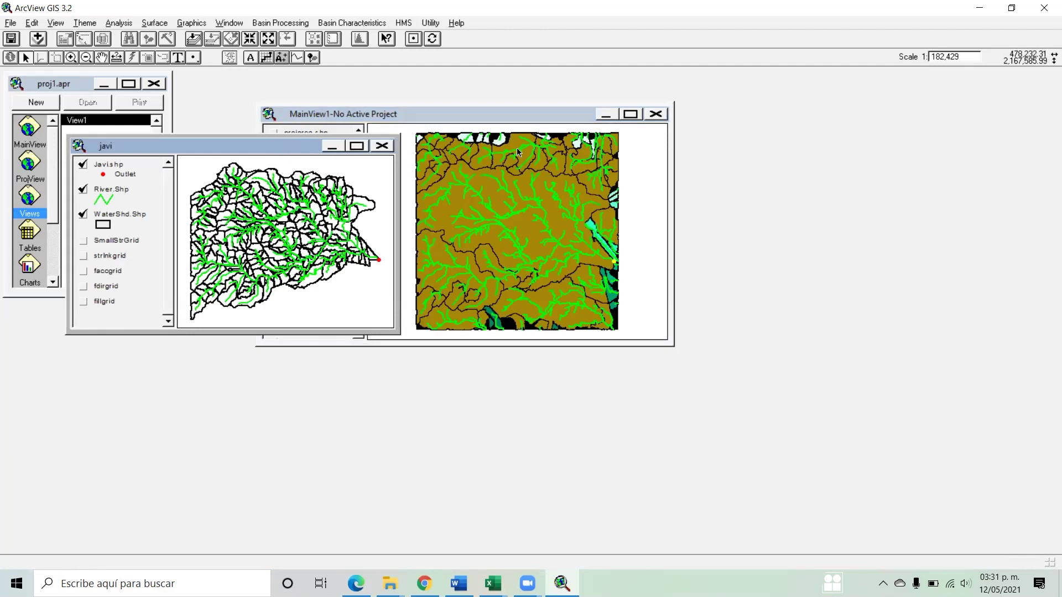
- Enlarge the javi view window and start adding a grid theme, browsing from the root of drive c:
left_click_drag(720, 394, 974, 485)
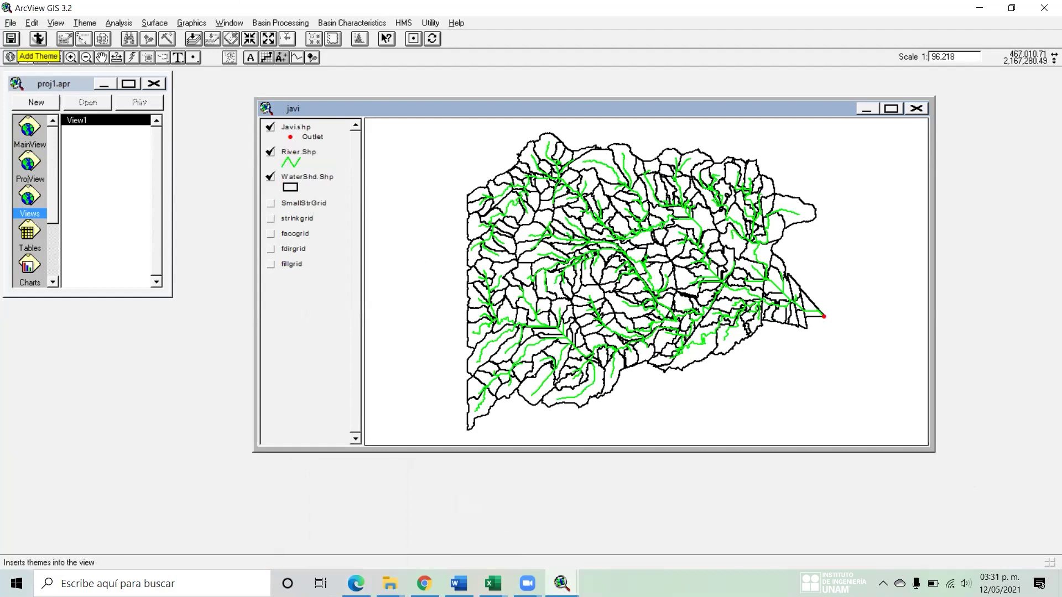
left_click(37, 39)
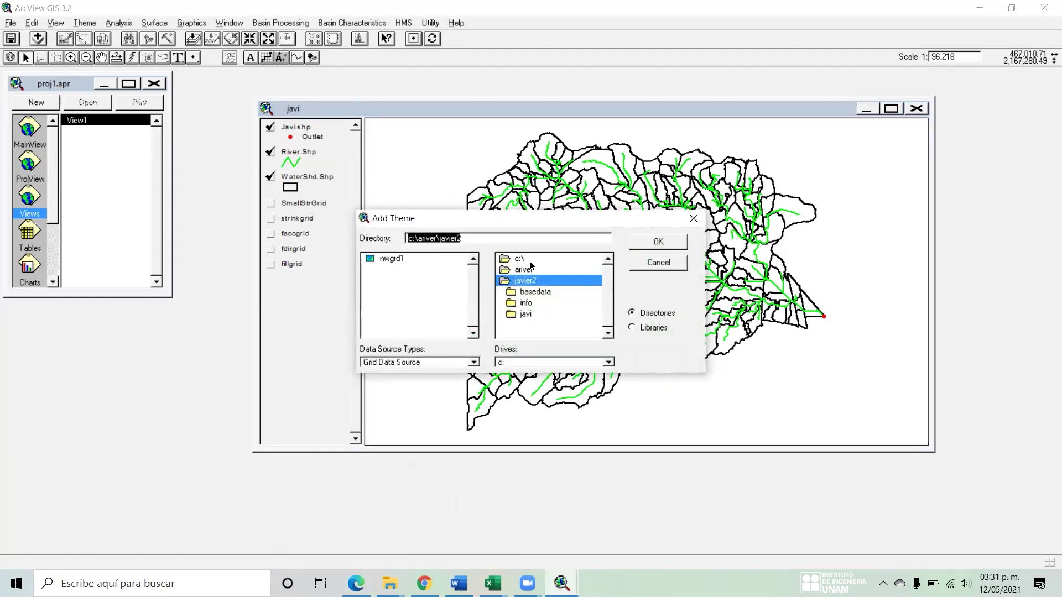
double_click(520, 259)
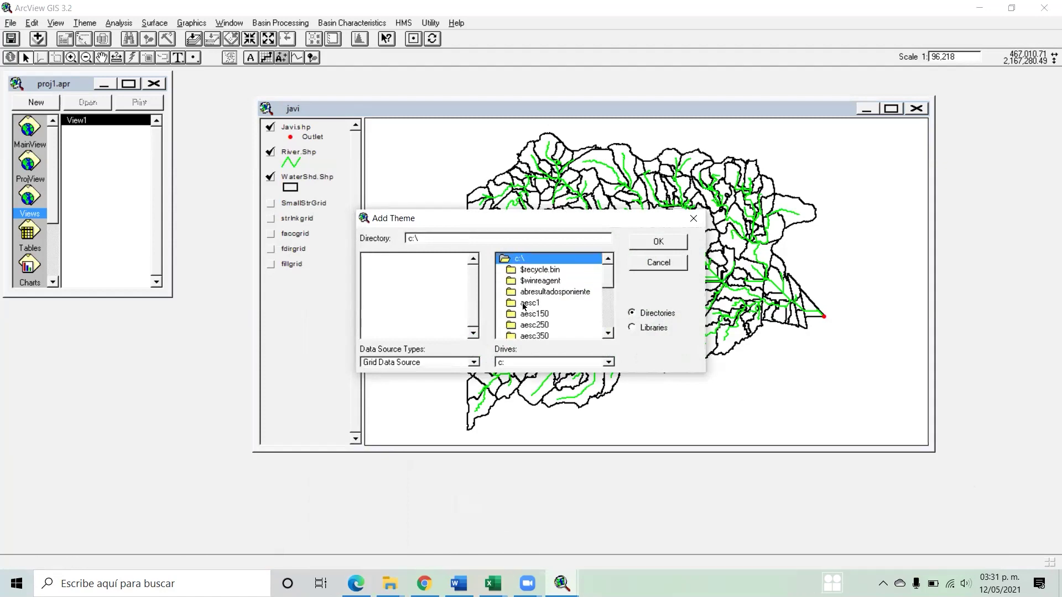
- Look through the abresultadosponiente and aesc1 folders on drive c: for the grid to add
double_click(537, 292)
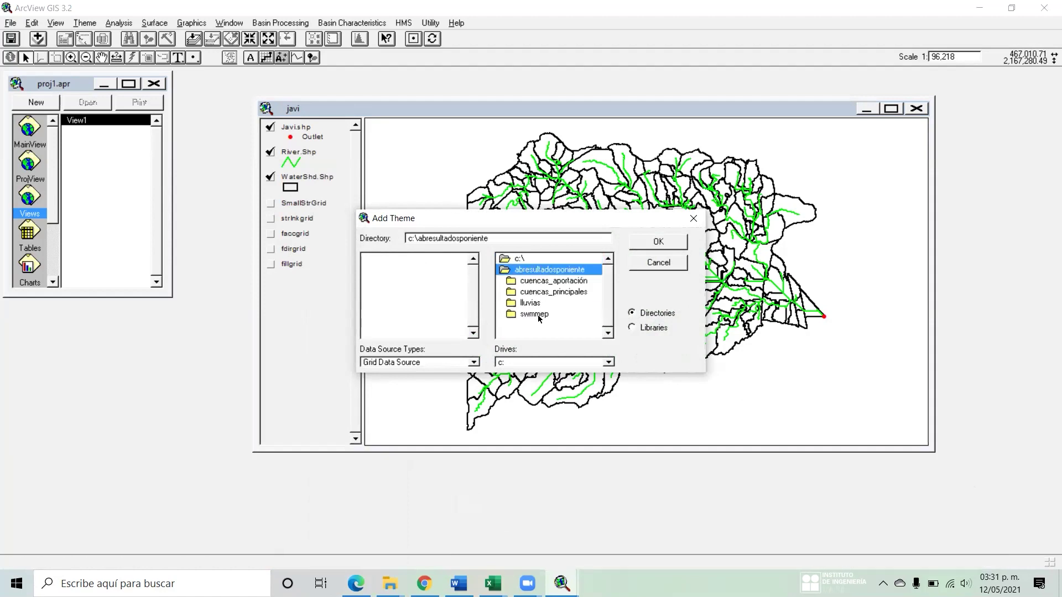
double_click(548, 258)
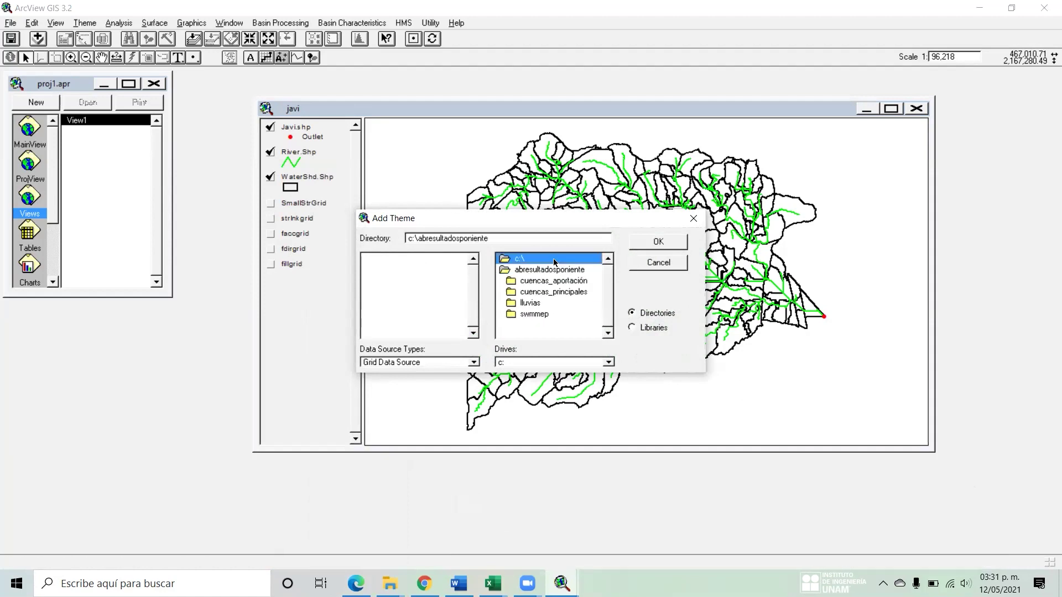
left_click(608, 335)
left_click(608, 335)
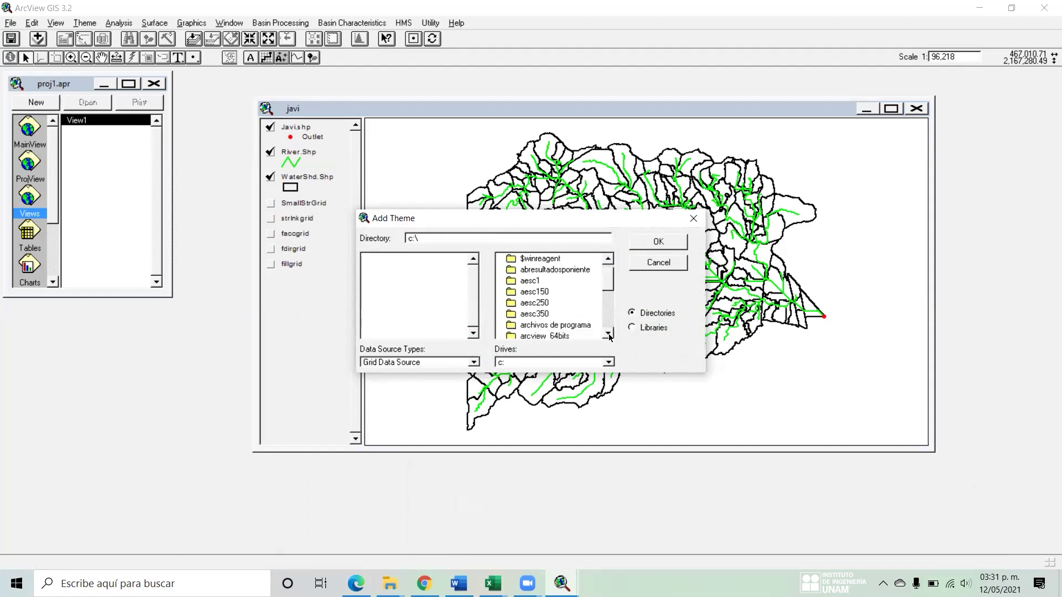
double_click(531, 282)
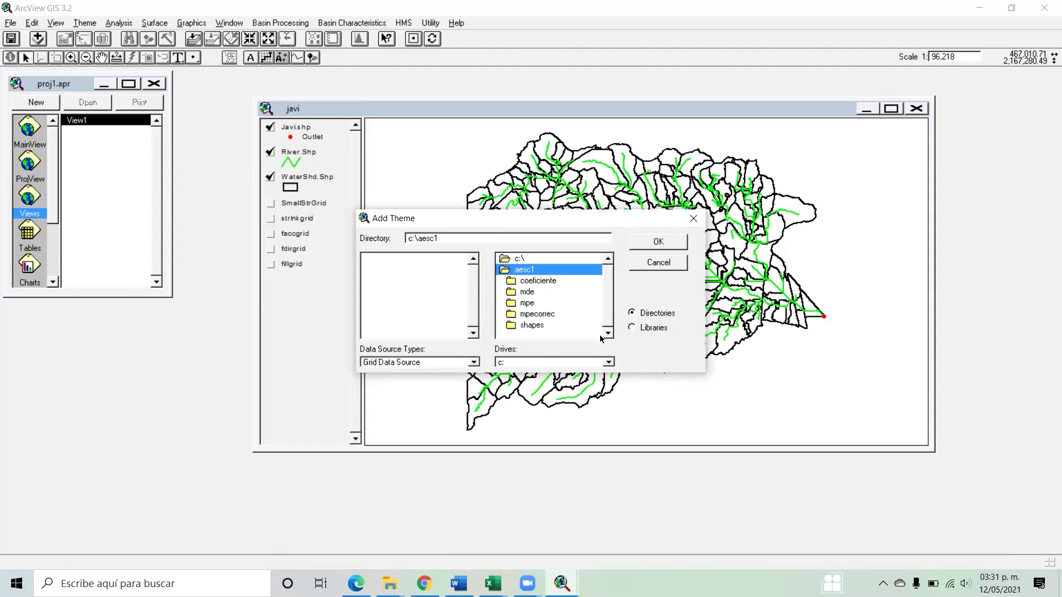
double_click(539, 258)
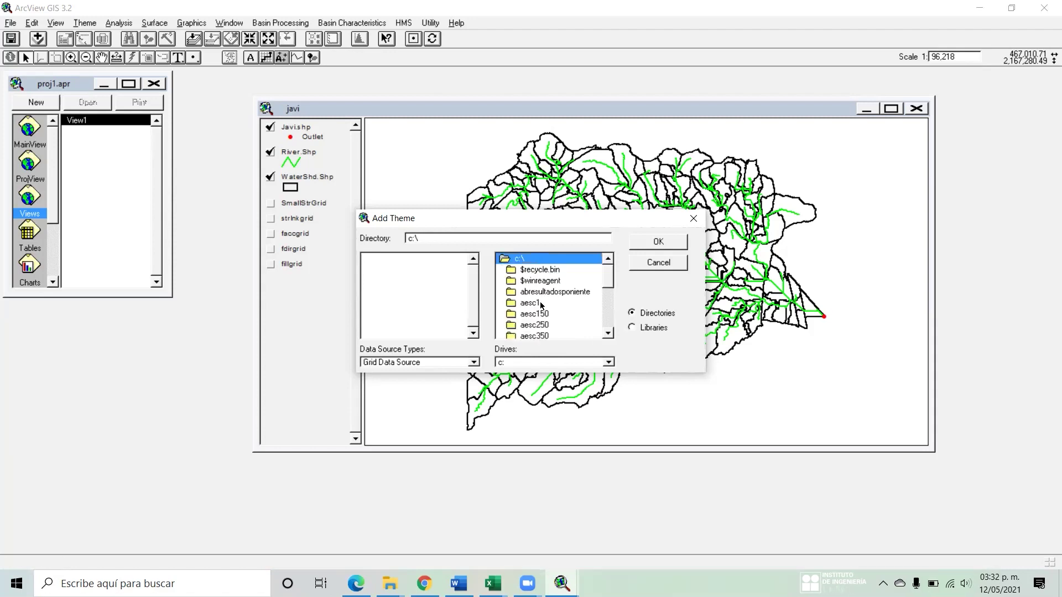
mouse_move(606, 281)
left_mouse_down()
mouse_move(607, 326)
mouse_move(606, 266)
left_mouse_up()
- Check the mde and shapes folders inside c:\aesc1 for grid sources, and recheck abresultadosponiente
double_click(532, 303)
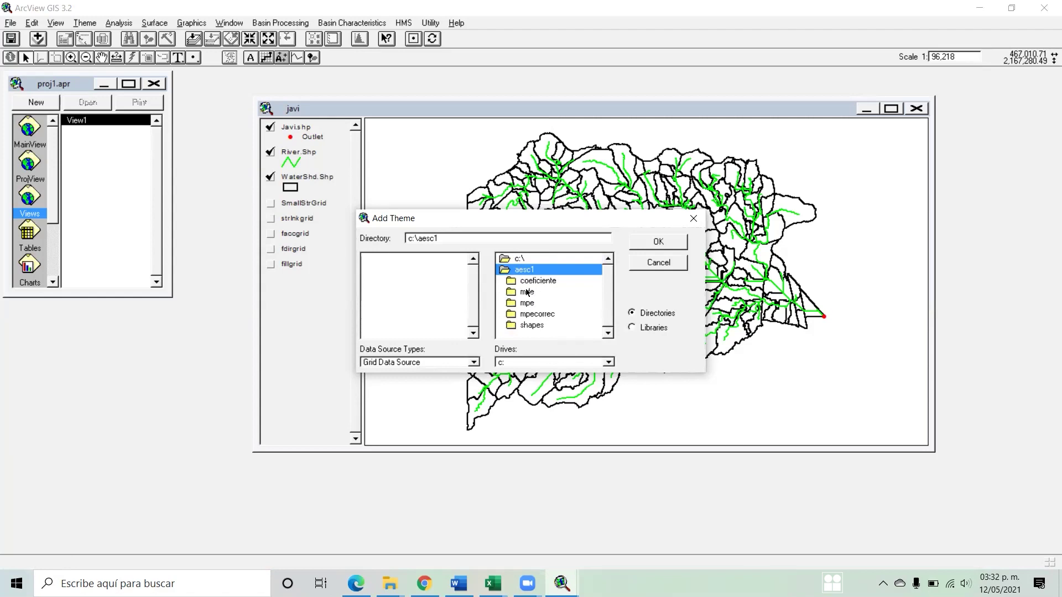
double_click(526, 292)
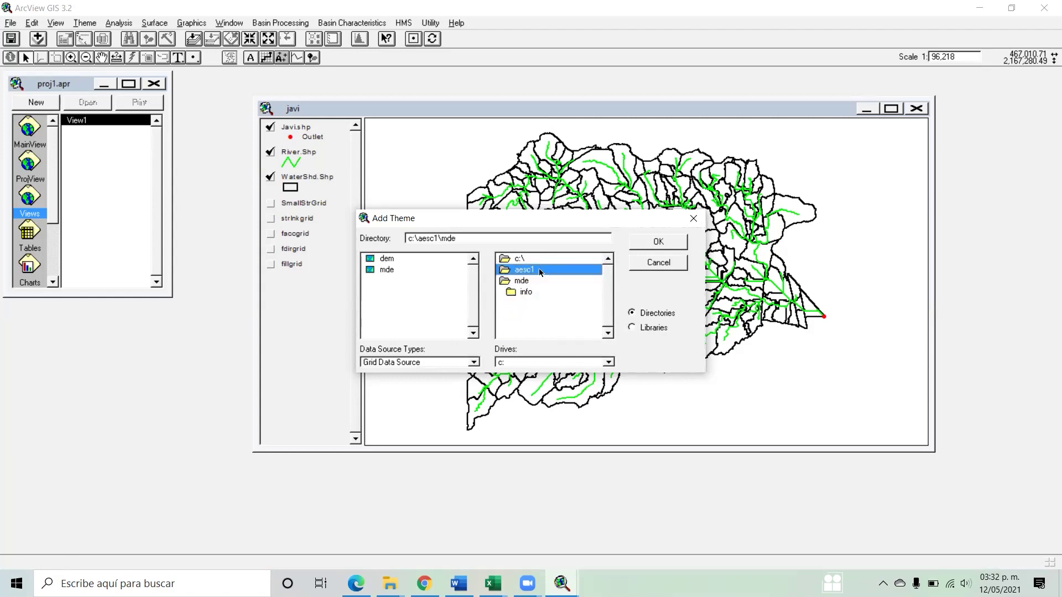
double_click(538, 269)
double_click(540, 328)
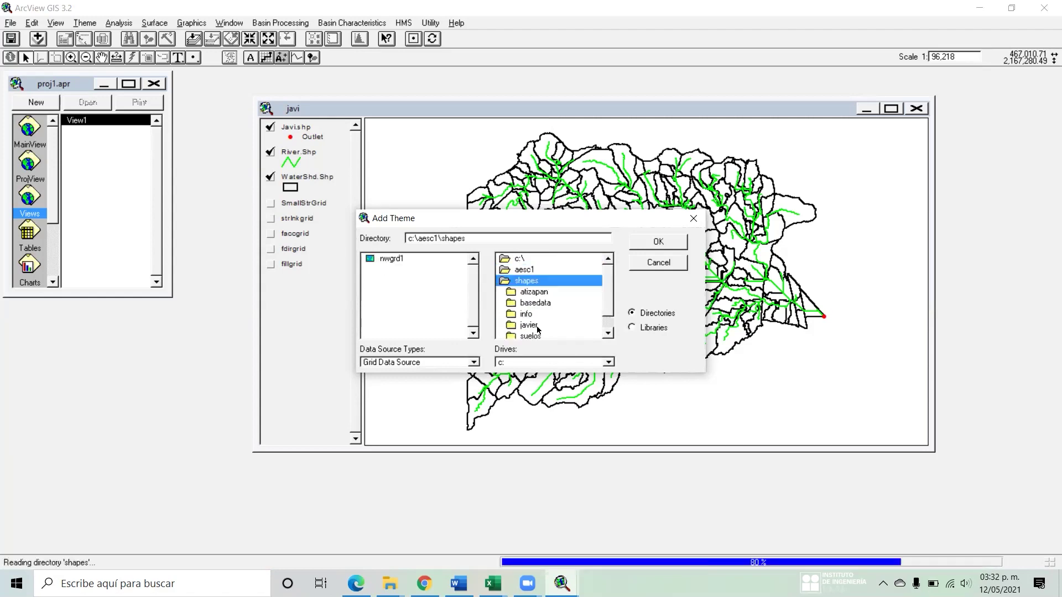
scroll(609, 318, "down", 2)
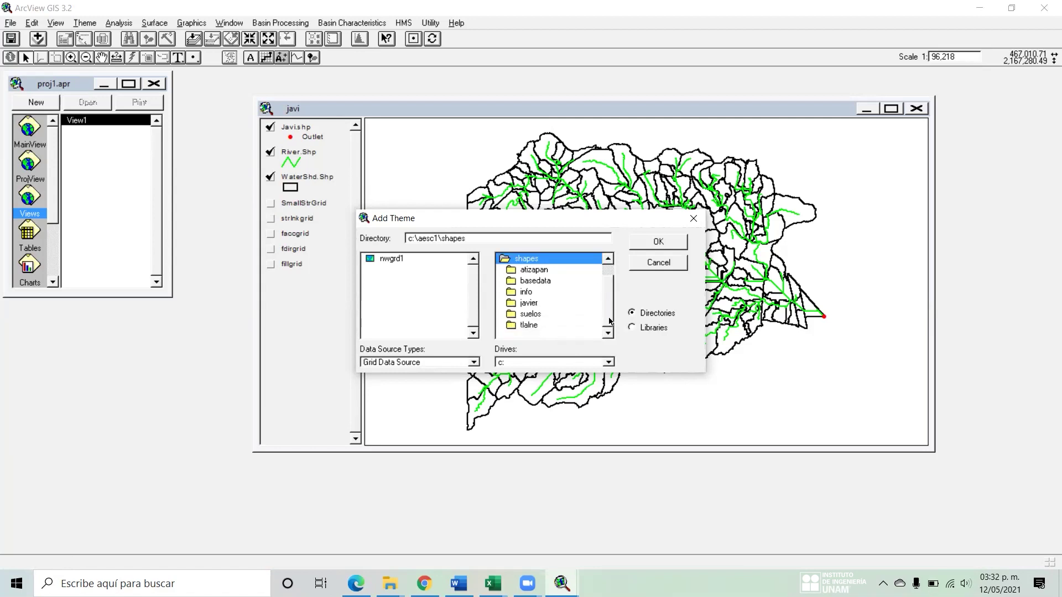
scroll(612, 310, "up", 2)
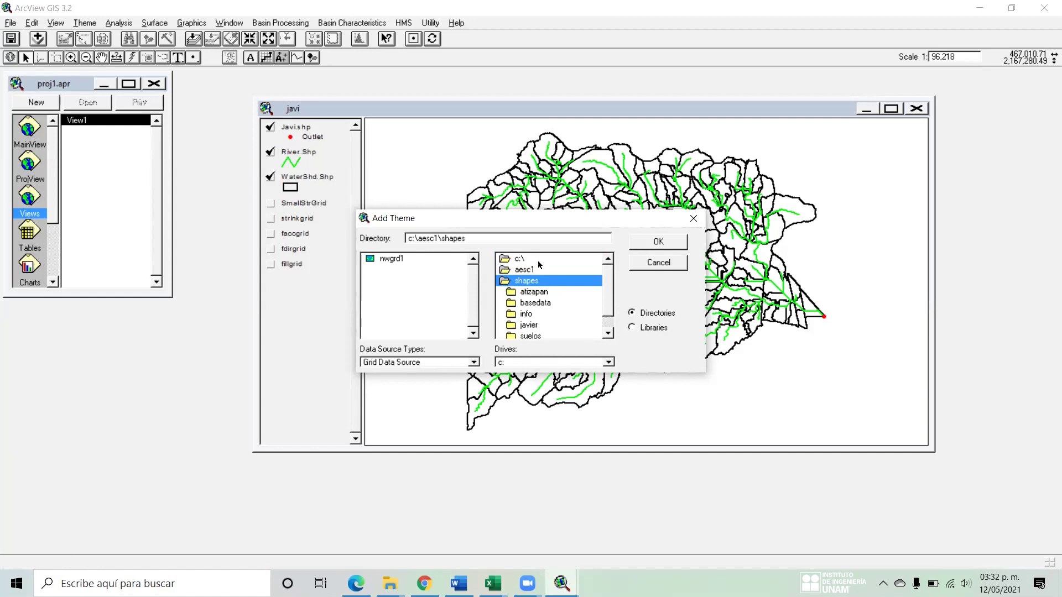
double_click(523, 258)
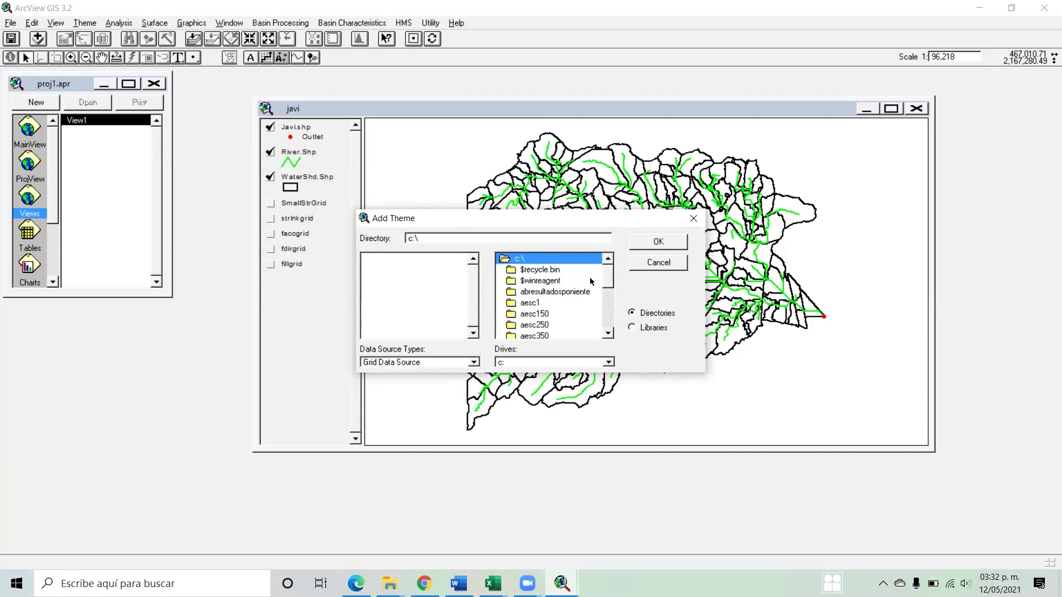
double_click(582, 291)
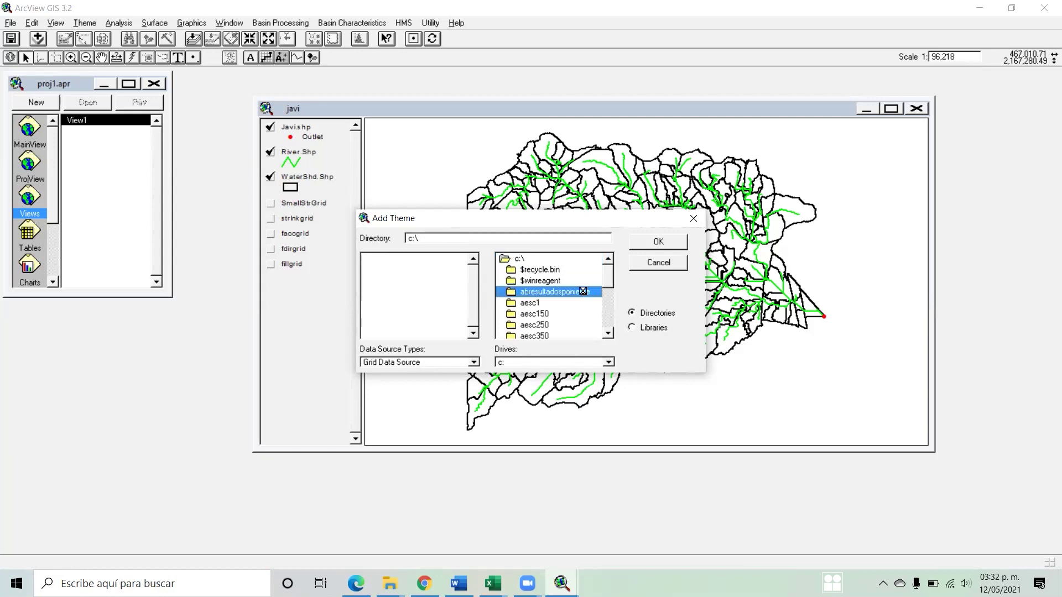
- Check c:\aesc1 and its mde and shapes folders again for a suitable grid data source
double_click(520, 258)
mouse_move(611, 275)
left_mouse_down()
mouse_move(602, 318)
mouse_move(611, 282)
left_mouse_up()
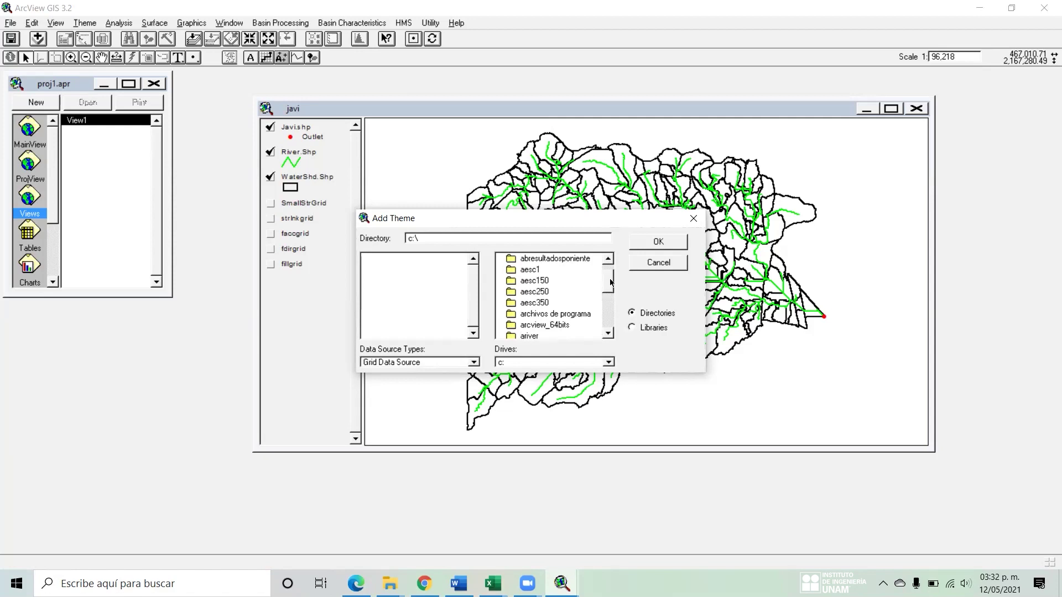
double_click(521, 270)
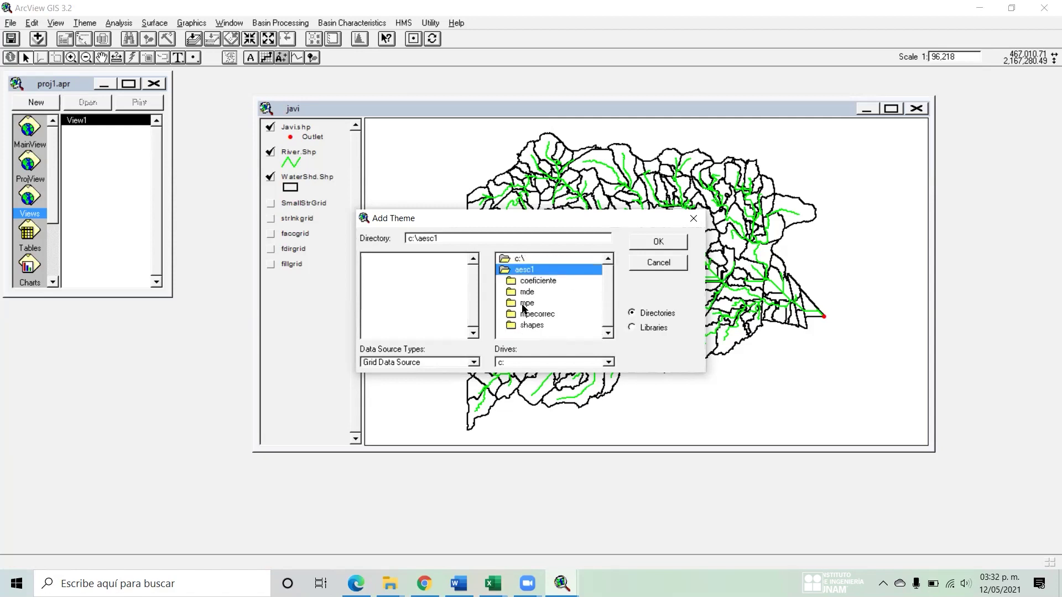
double_click(527, 292)
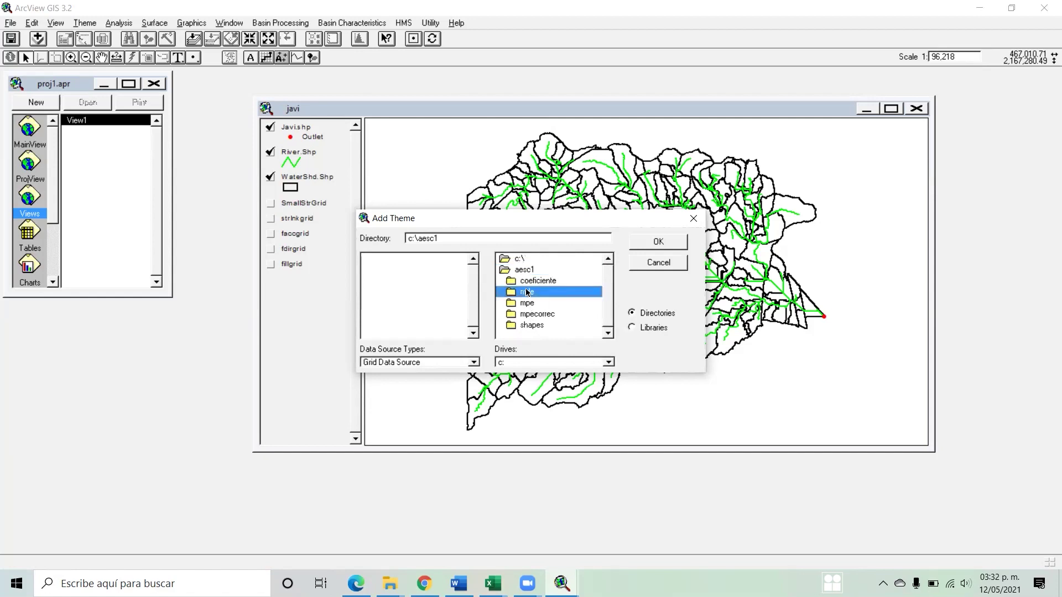
left_click(474, 362)
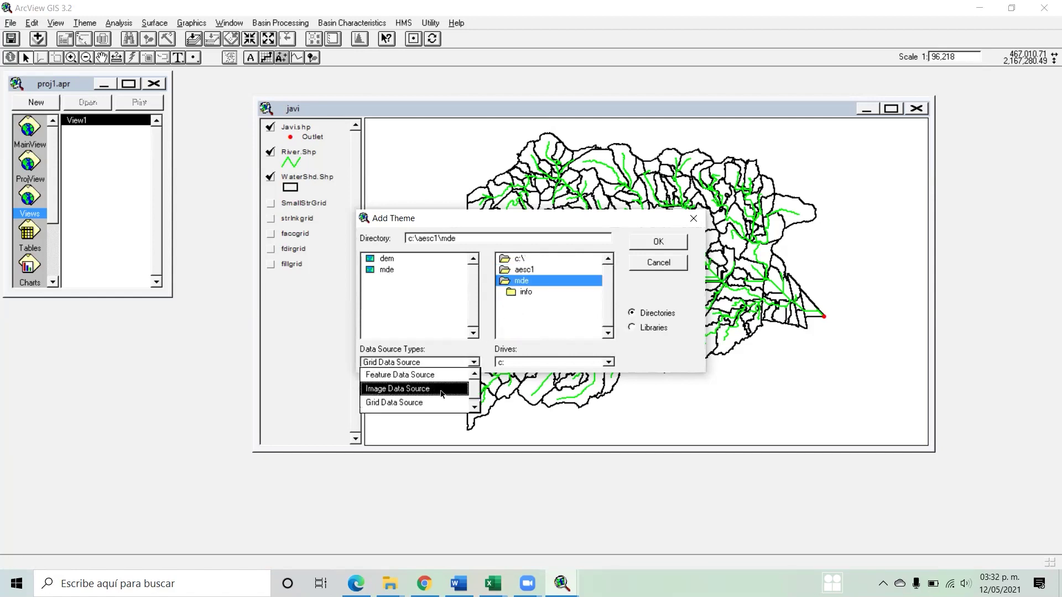
left_click(535, 317)
double_click(543, 271)
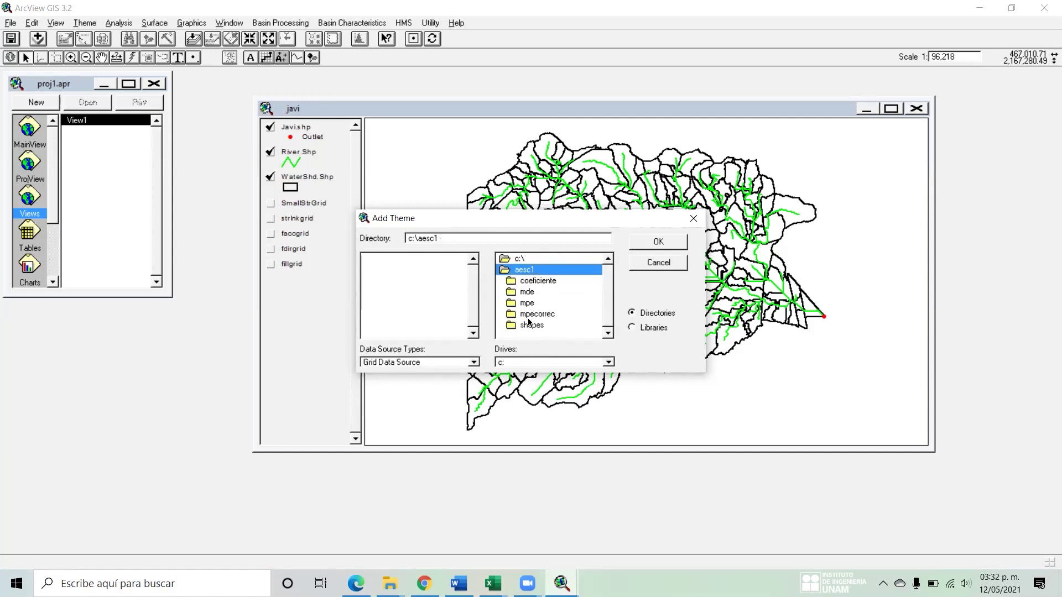
double_click(531, 325)
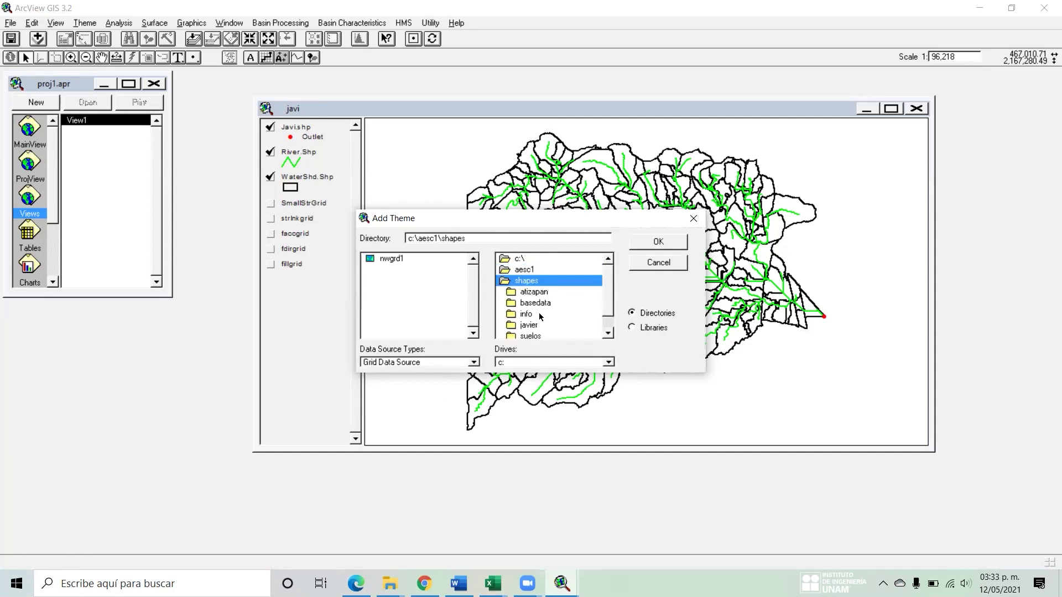
scroll(608, 326, "down", 1)
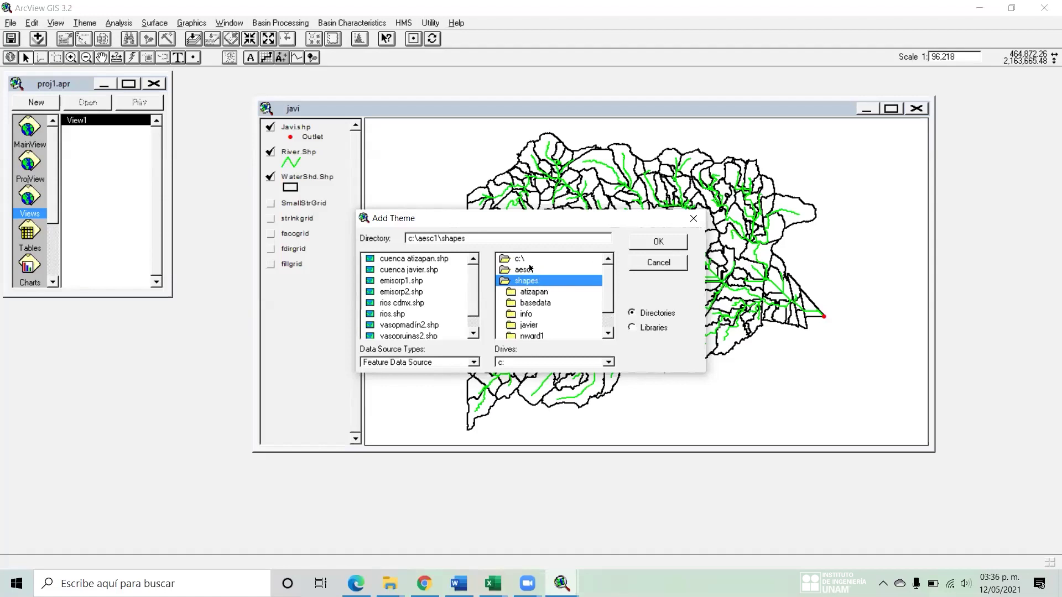
- Add the feature theme tep.shp from c:\aesc1 to the javi view, display it briefly and hide it again
left_click(542, 270)
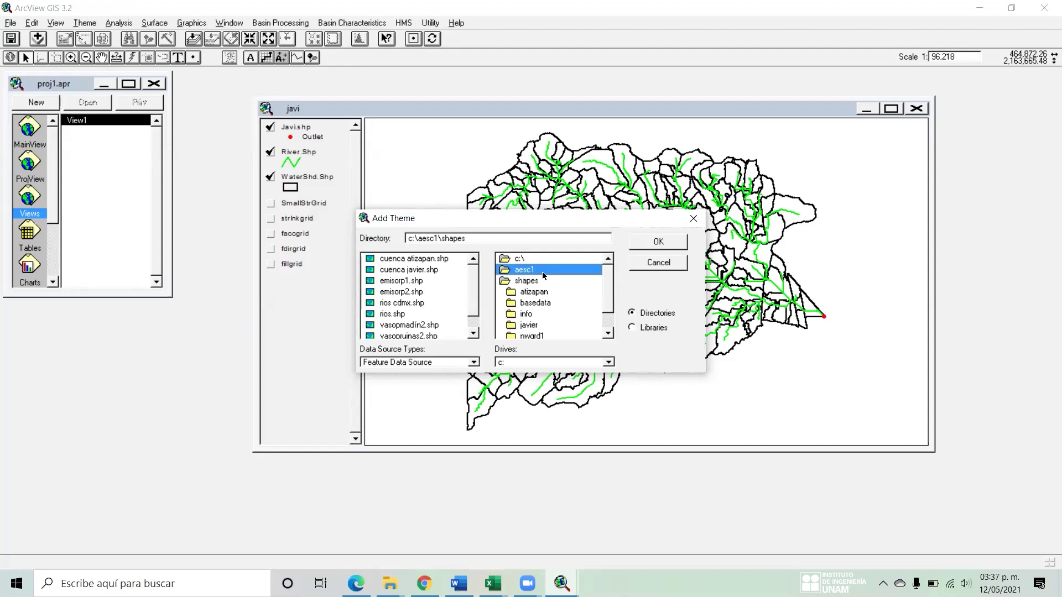
double_click(536, 259)
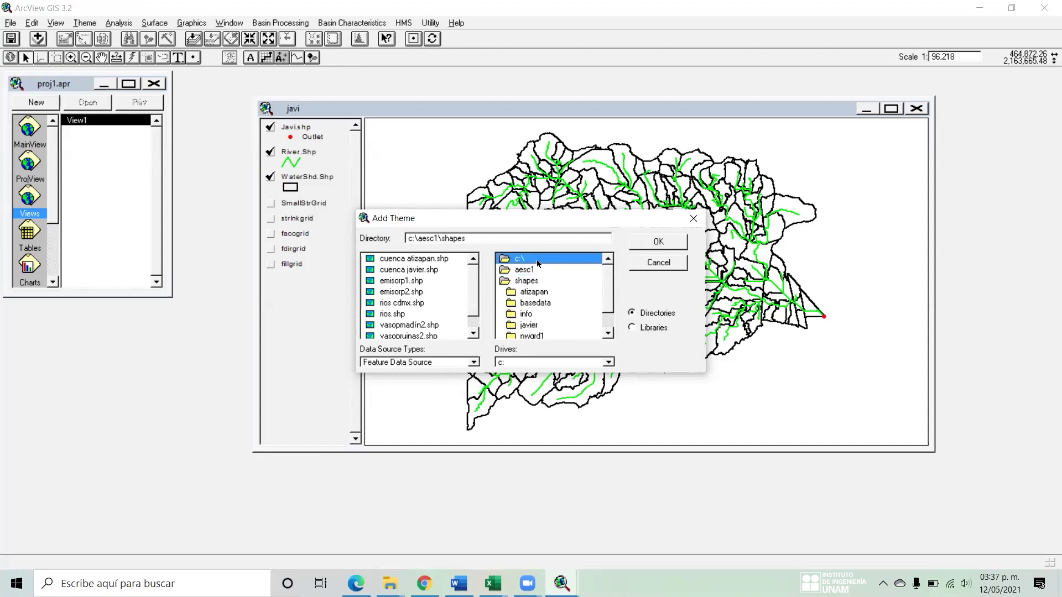
left_click(474, 362)
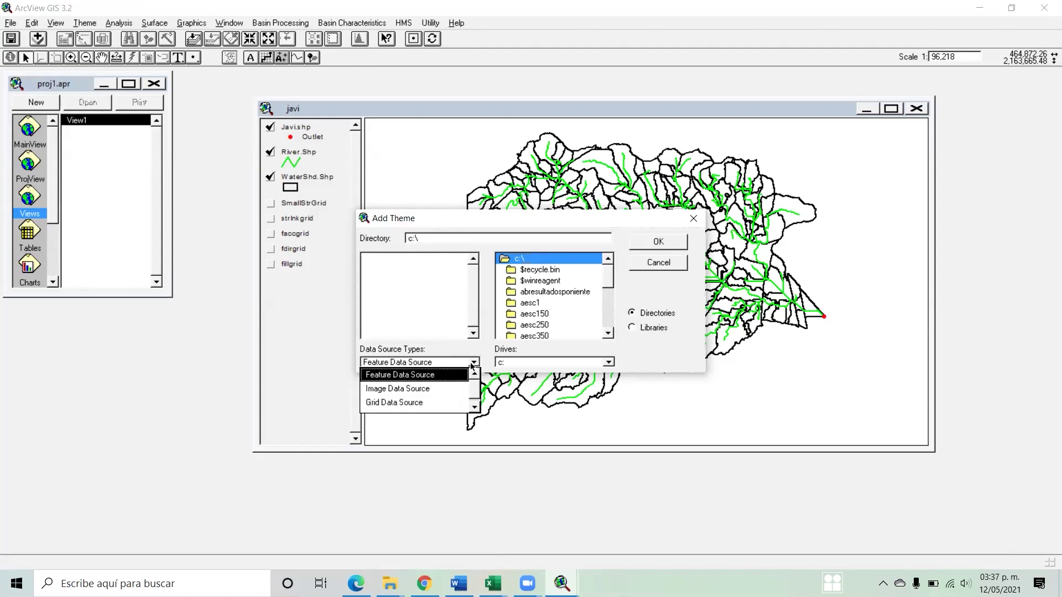
left_click(471, 365)
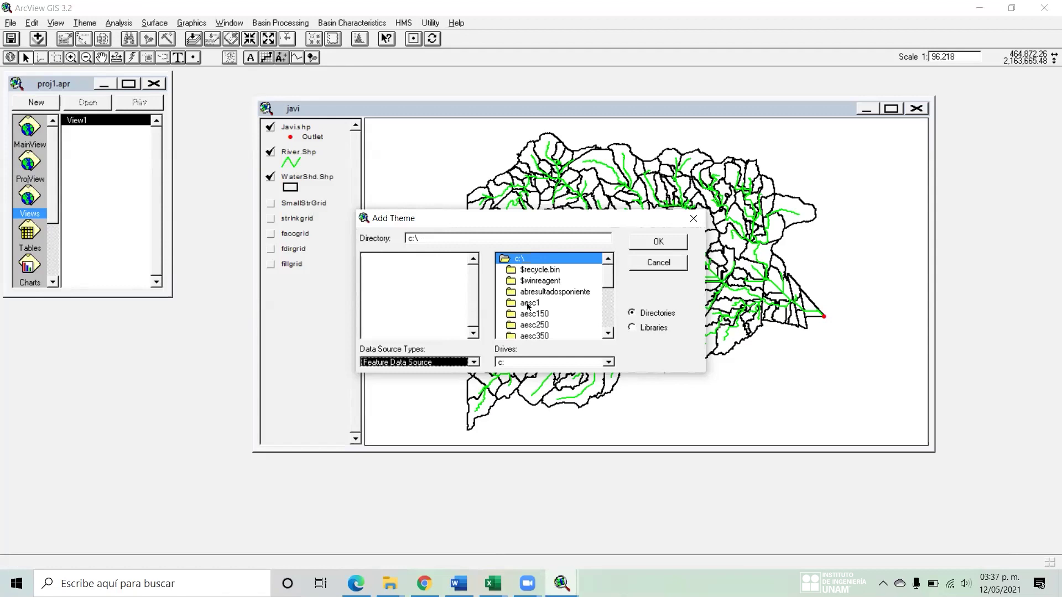
mouse_move(611, 278)
left_mouse_down()
mouse_move(607, 287)
mouse_move(610, 267)
left_mouse_up()
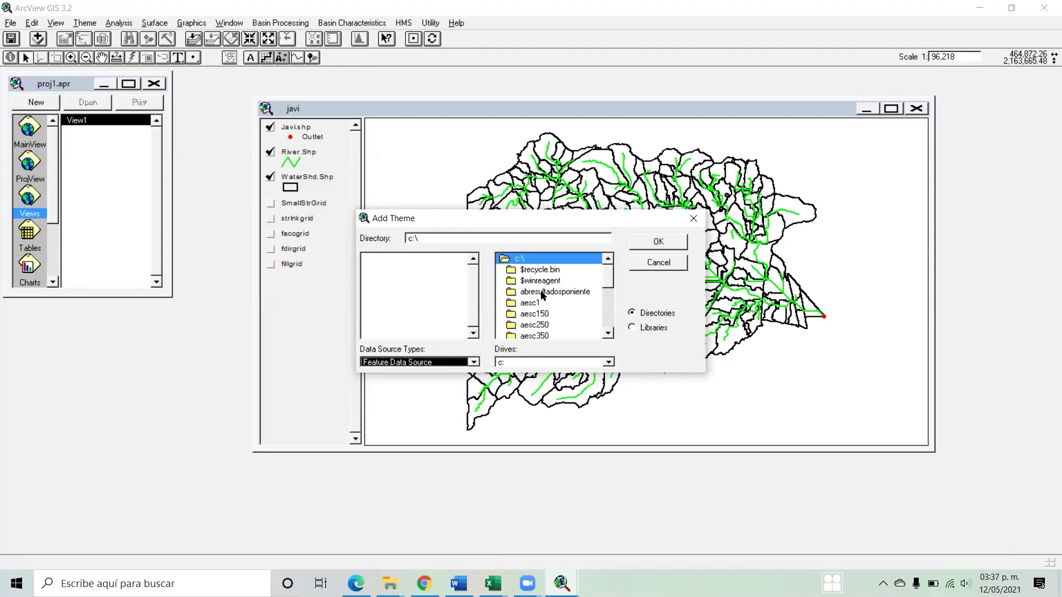
double_click(529, 303)
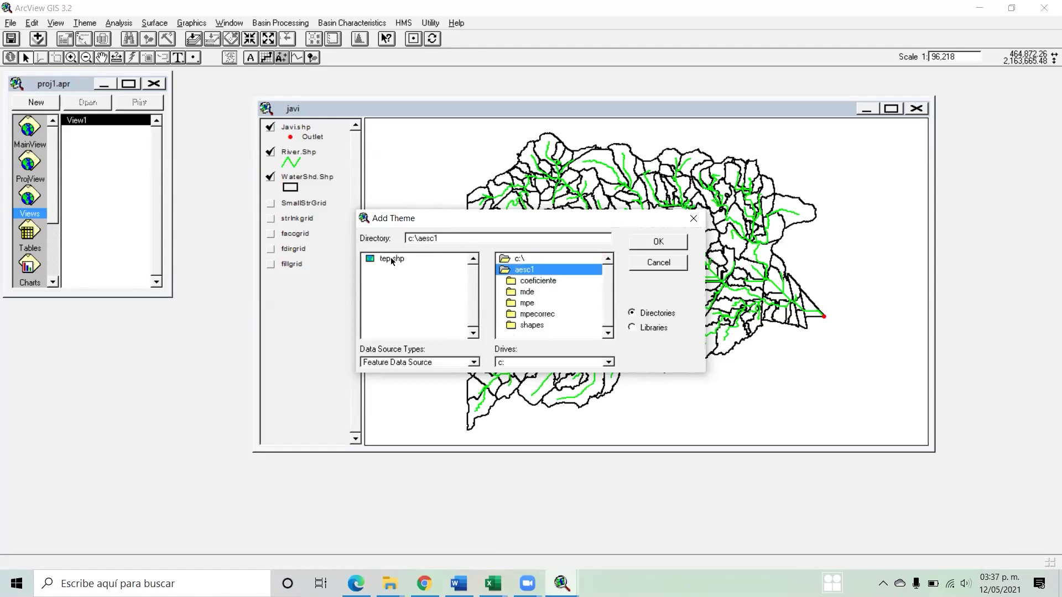
left_click(392, 260)
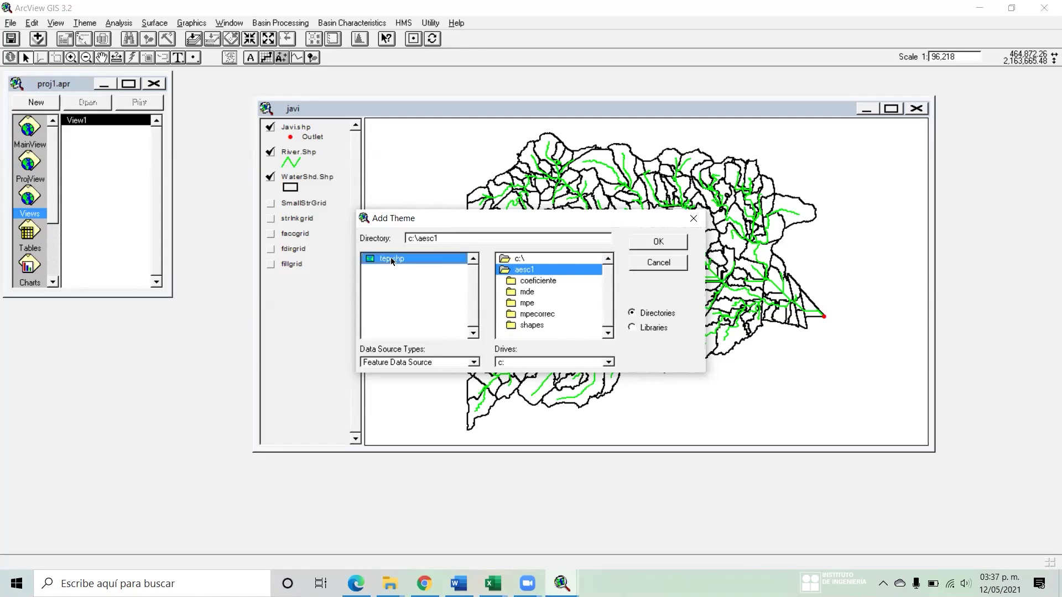
double_click(390, 258)
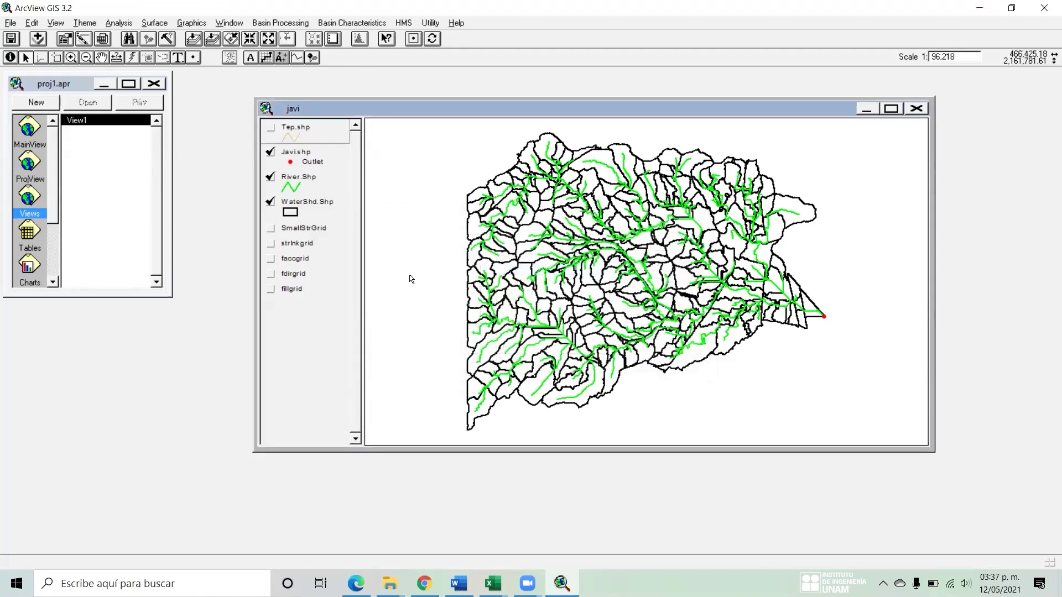
left_click(270, 128)
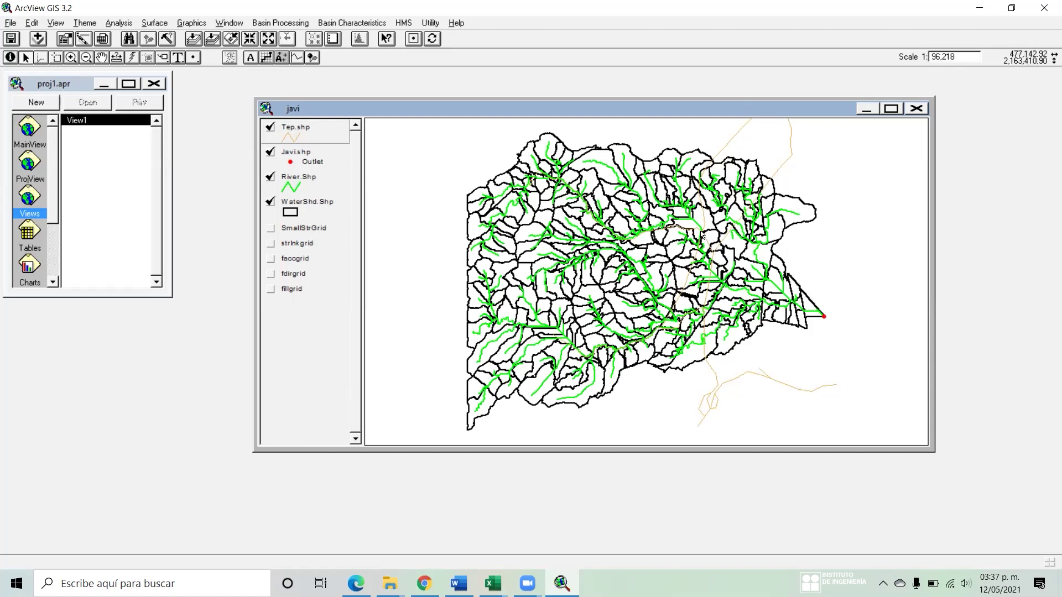
left_click(270, 127)
- Add cuenca javier.shp from c:\aesc1\shapes to the javi view, display it briefly over the watersheds and hide it again
left_click(38, 38)
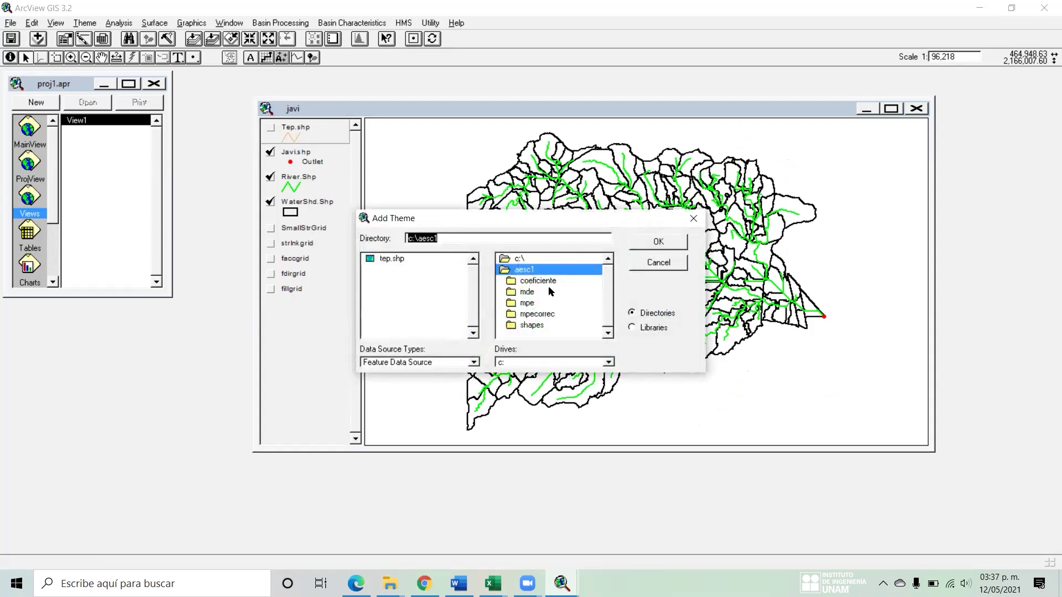
double_click(538, 323)
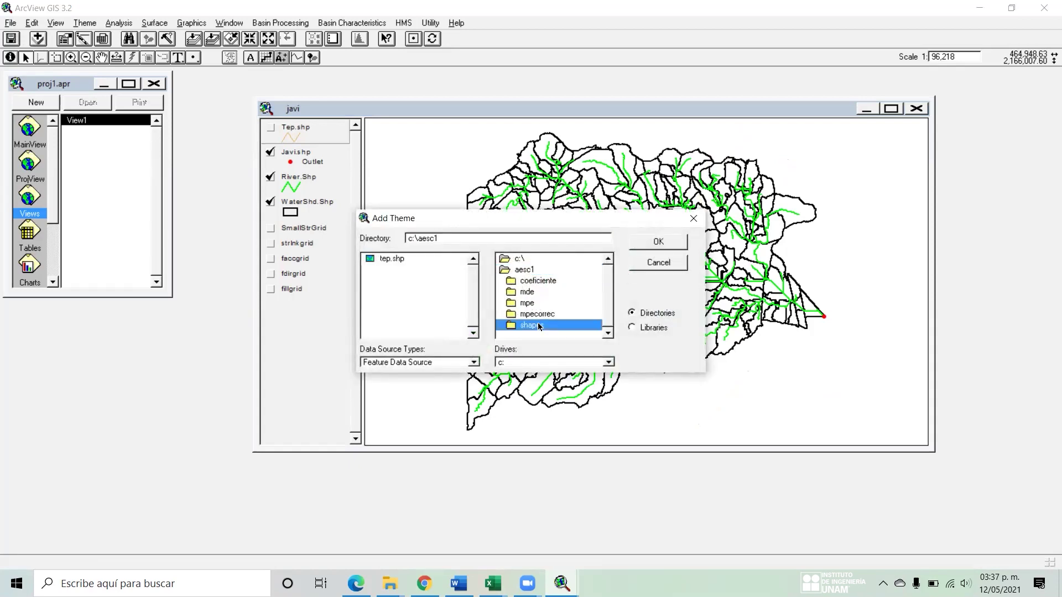
mouse_move(472, 297)
left_mouse_down()
mouse_move(471, 312)
mouse_move(471, 294)
left_mouse_up()
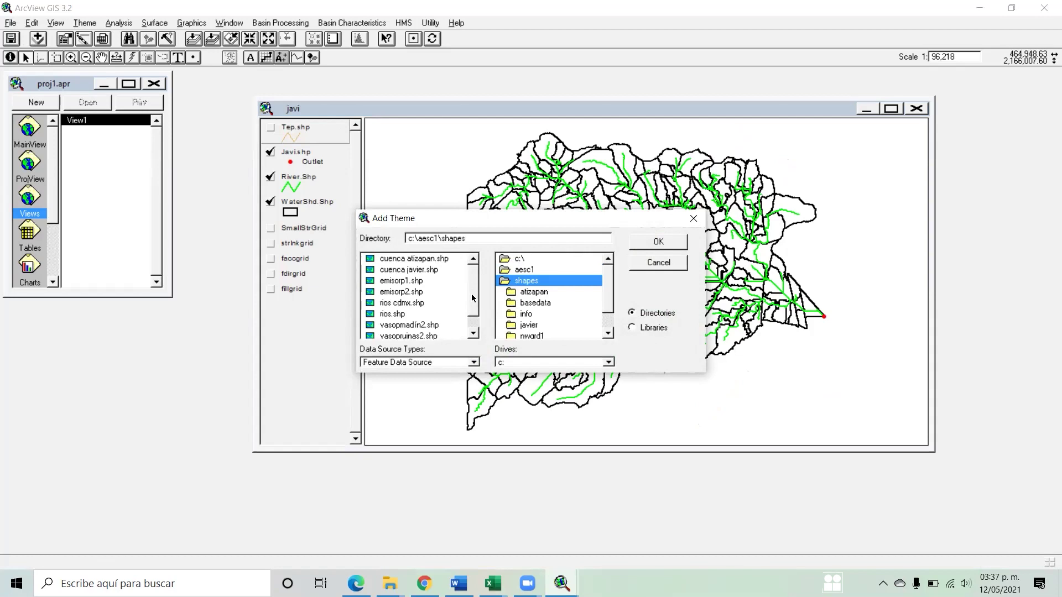
left_click(426, 271)
left_click(658, 241)
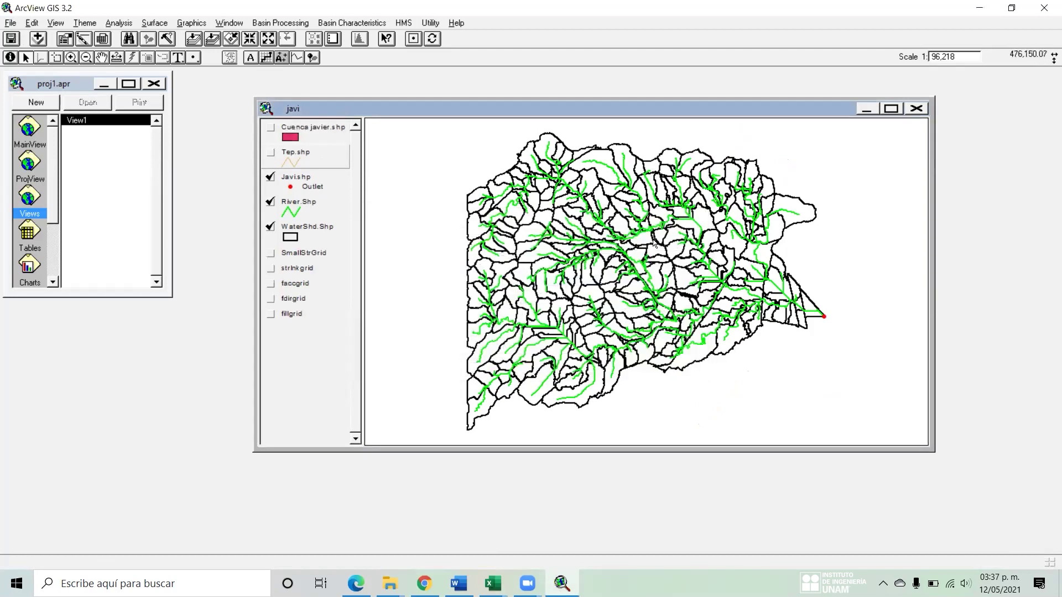
left_click(271, 129)
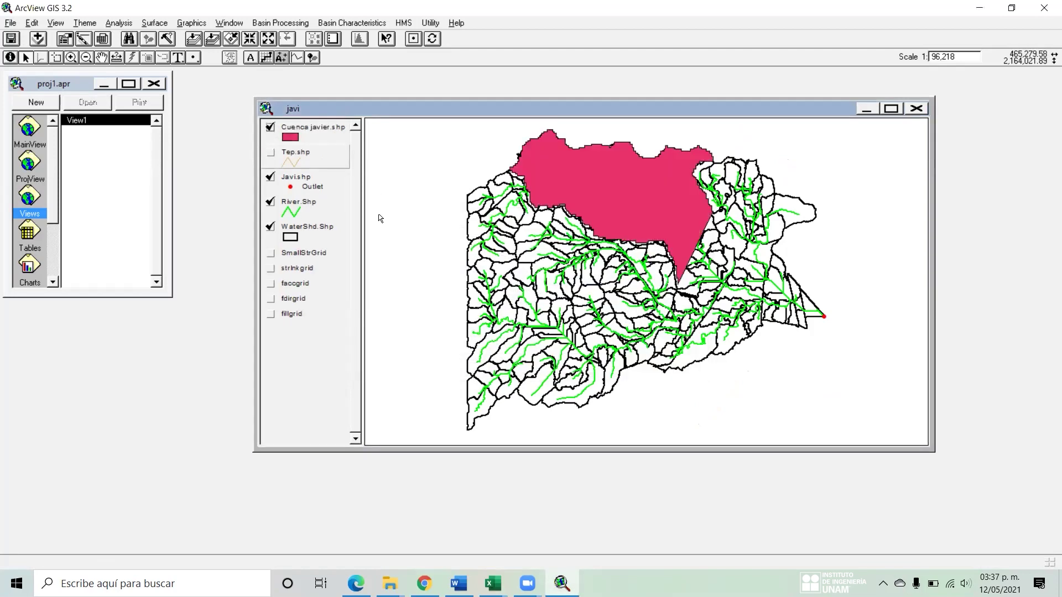
left_click(270, 127)
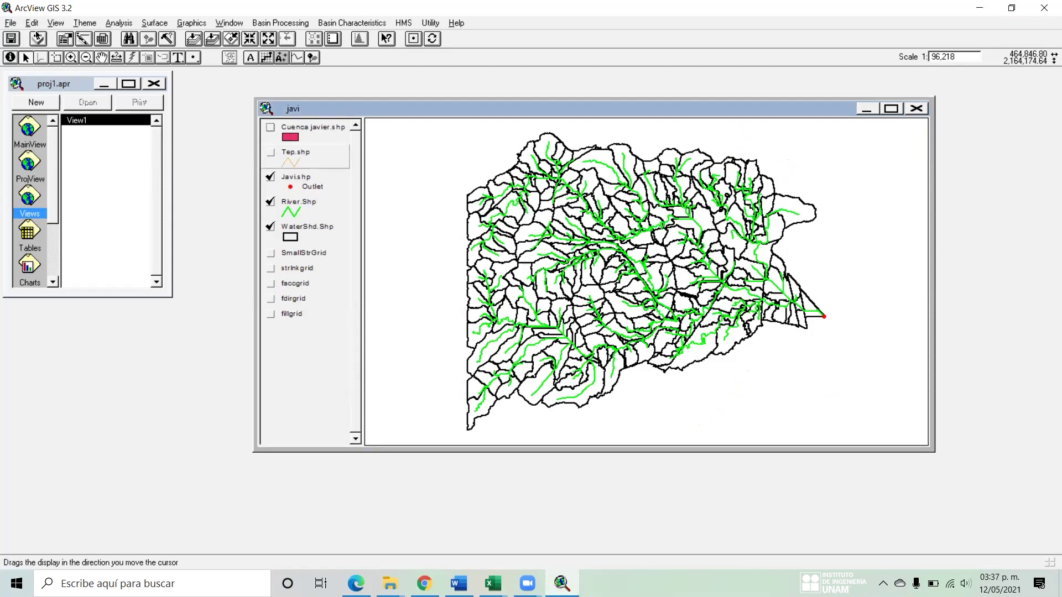
- Start adding another feature theme, looking through c:\aesc1\shapes and the shapes folder inside c:\aesc150
left_click(39, 42)
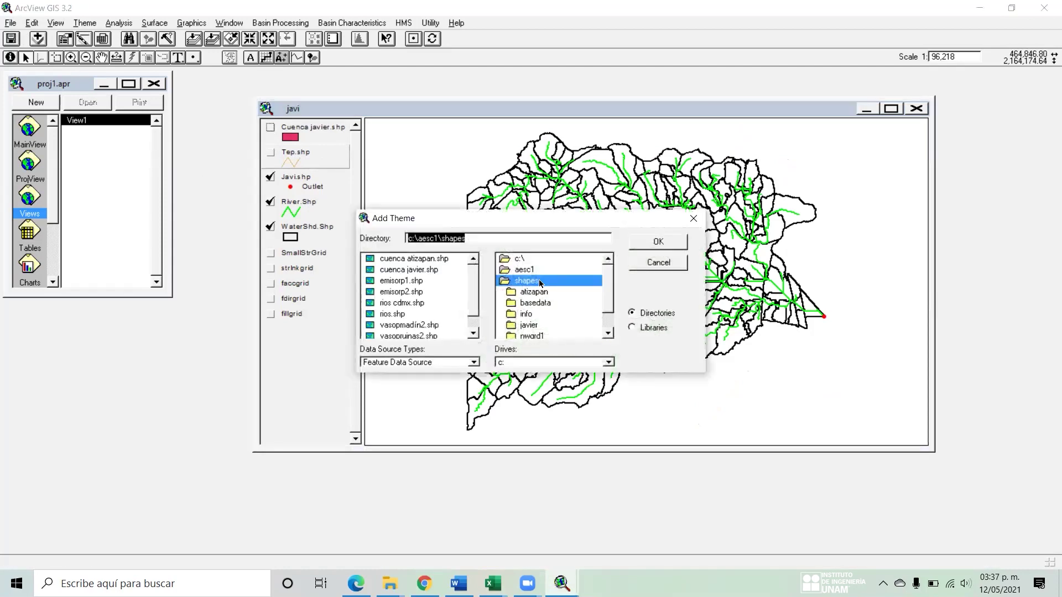
scroll(471, 307, "down", 2)
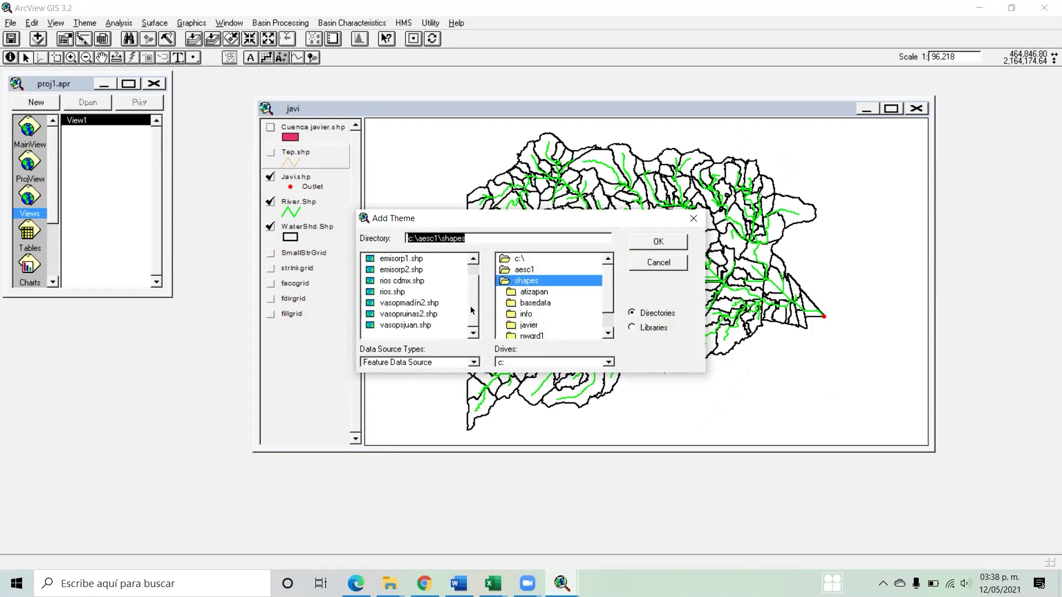
scroll(470, 306, "up", 2)
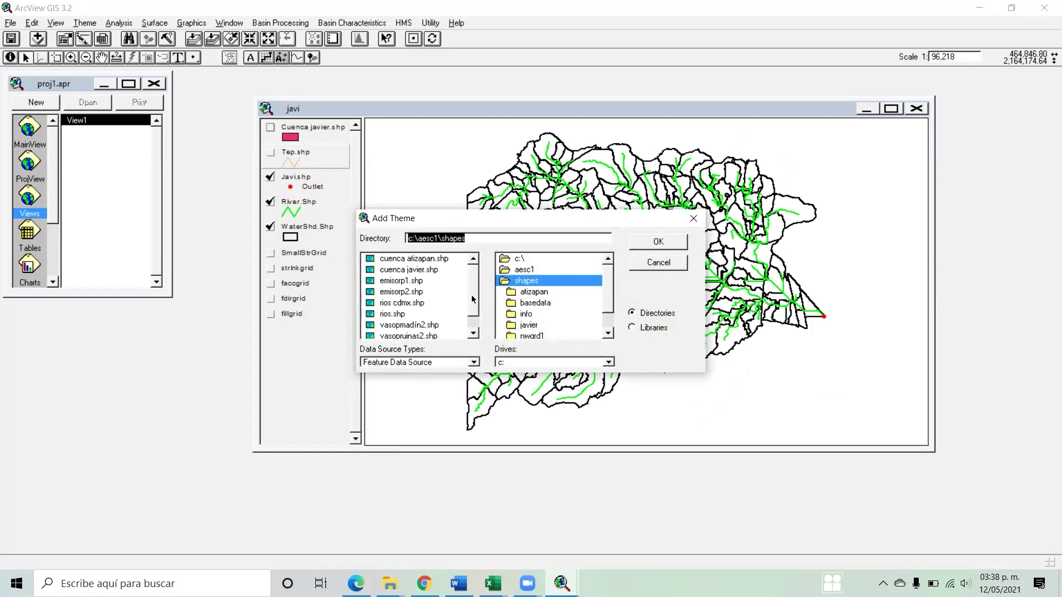
double_click(546, 271)
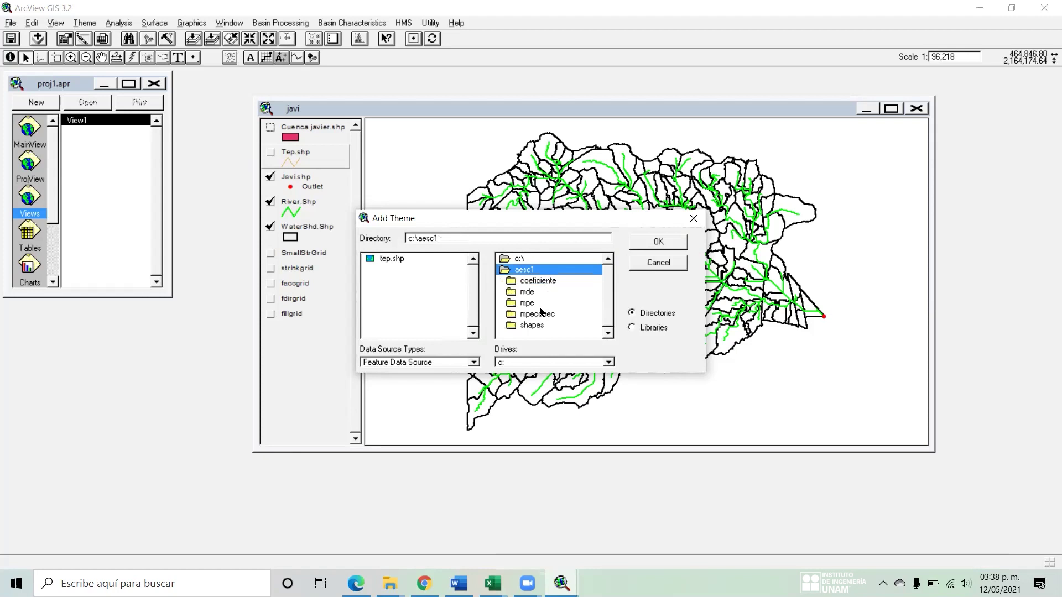
double_click(518, 257)
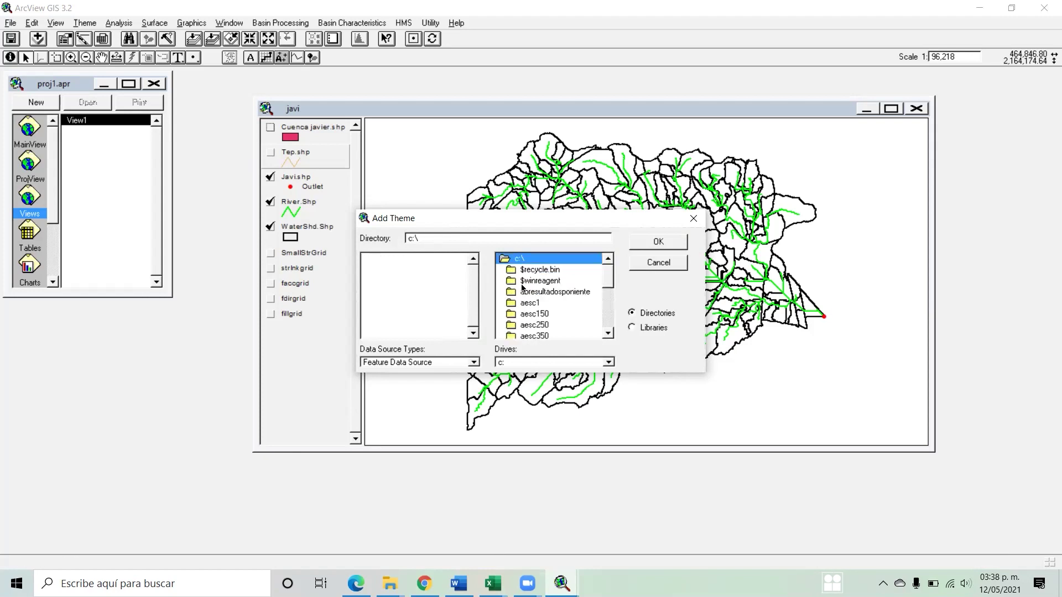
double_click(534, 314)
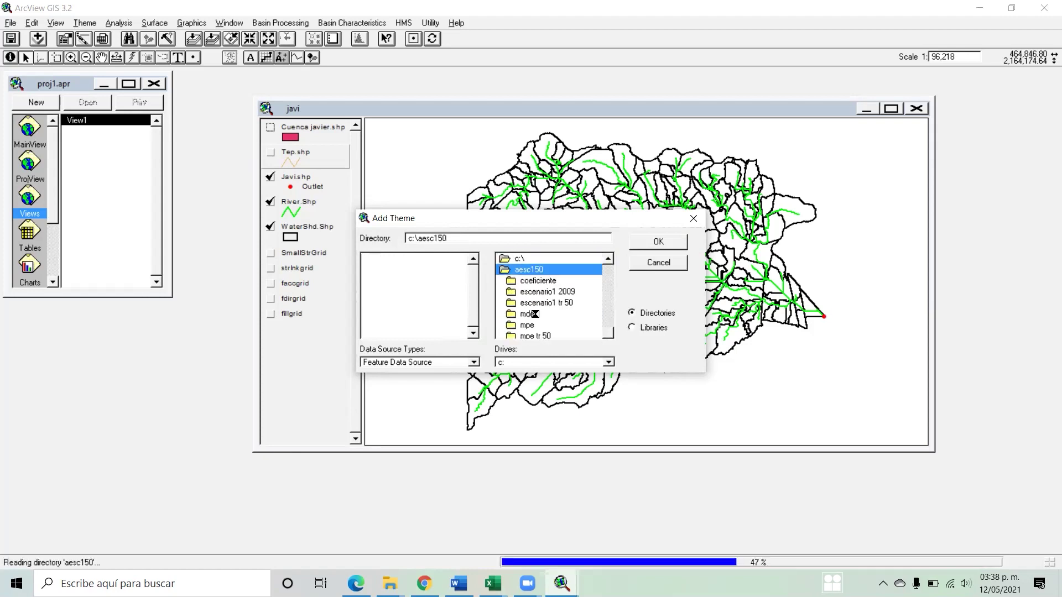
left_click(608, 333)
left_click(608, 333)
left_click(608, 333)
left_click(608, 333)
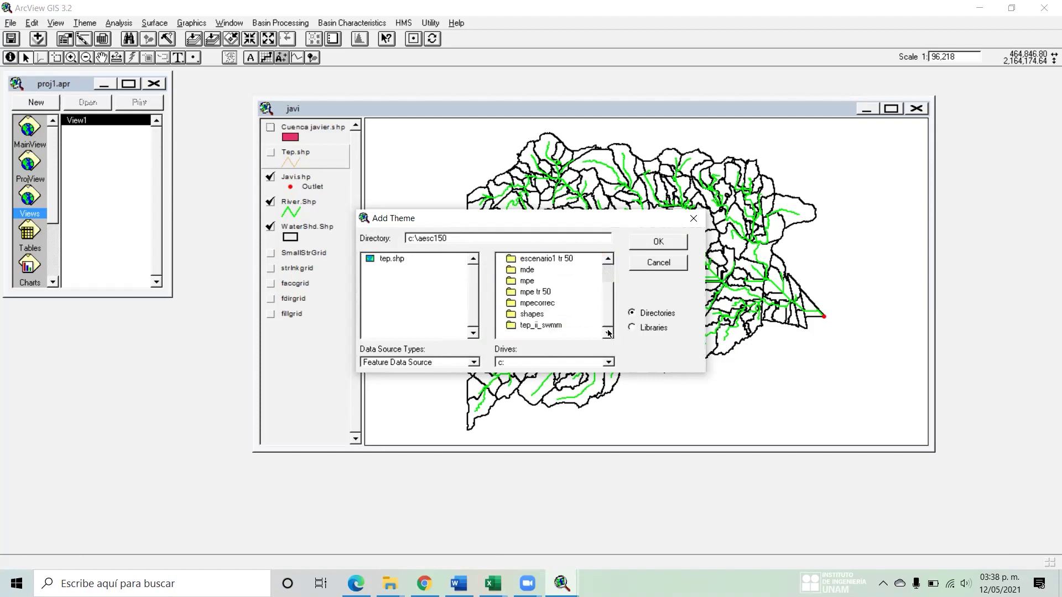
double_click(527, 314)
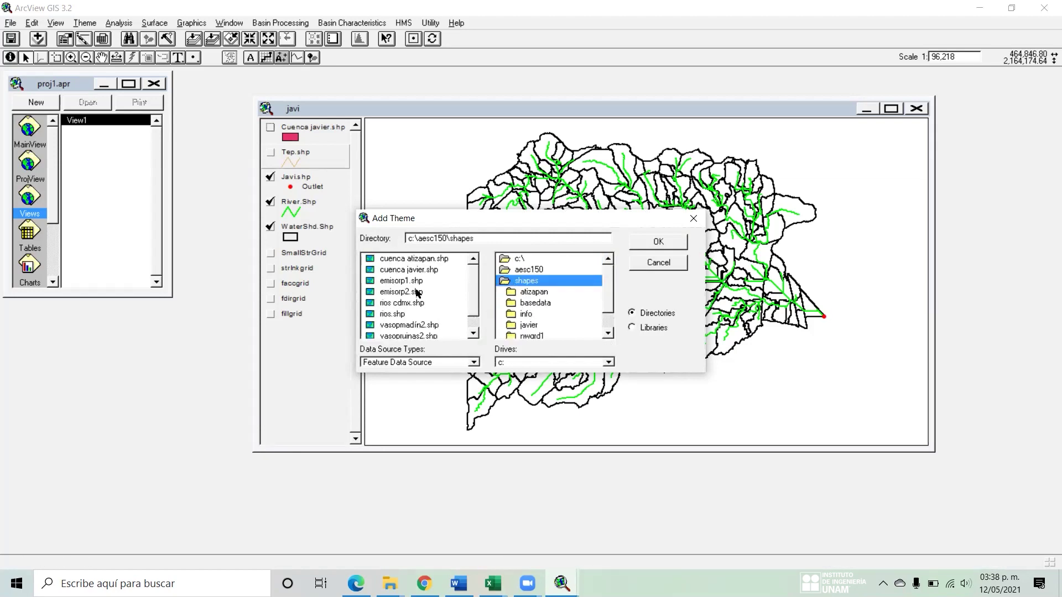
- Add the cuenca javier.shp theme from c:\aesc150\shapes to the javi view and display it
left_click(409, 270)
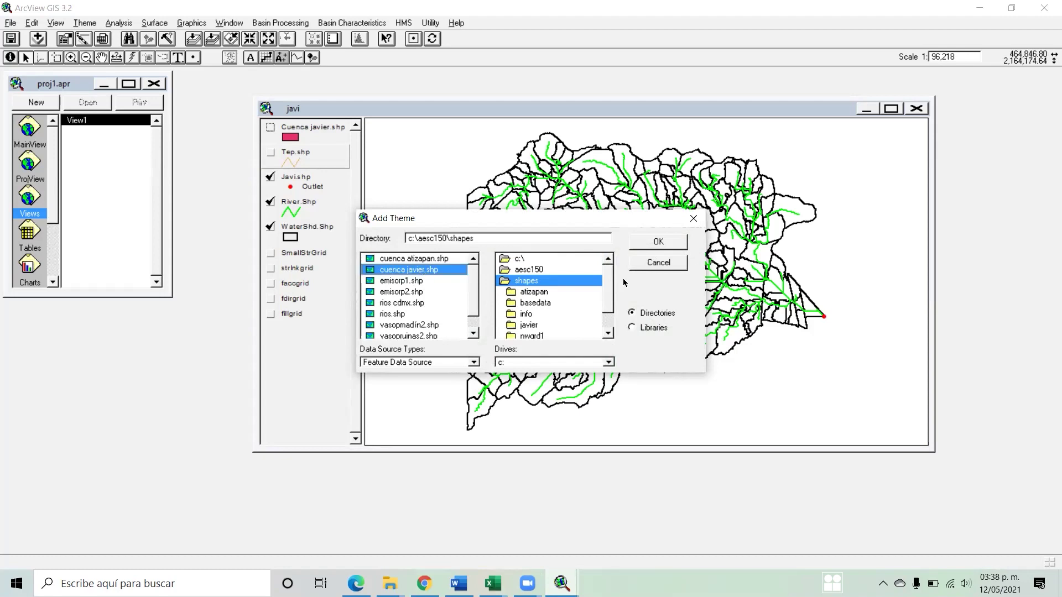
left_click(659, 241)
left_click(271, 128)
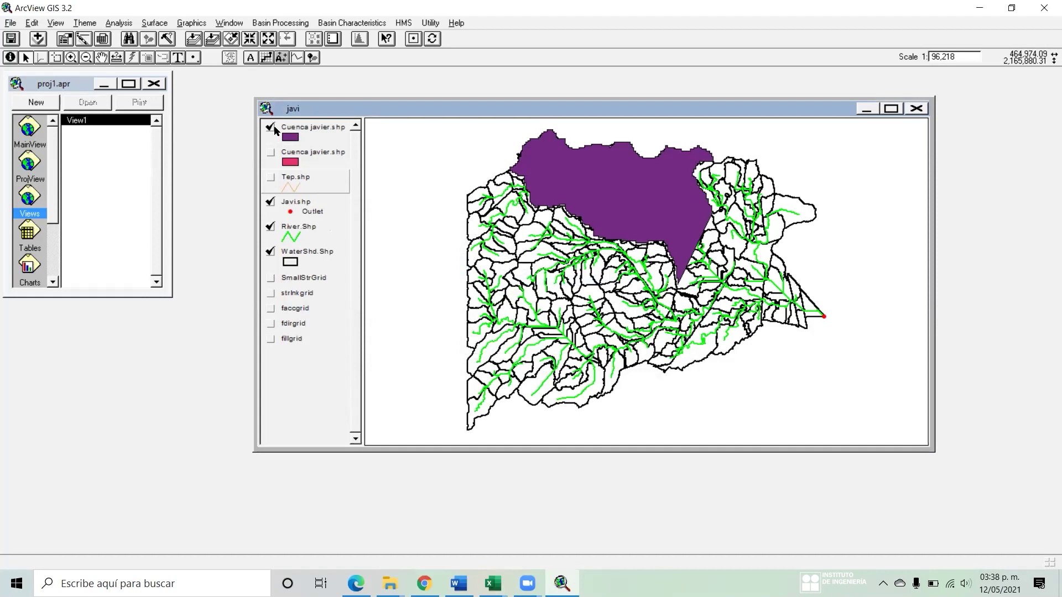
- Display the Tep.shp theme, make WaterShd.Shp the active theme, and switch the purple Cuenca javier.shp off and back on
left_click(271, 178)
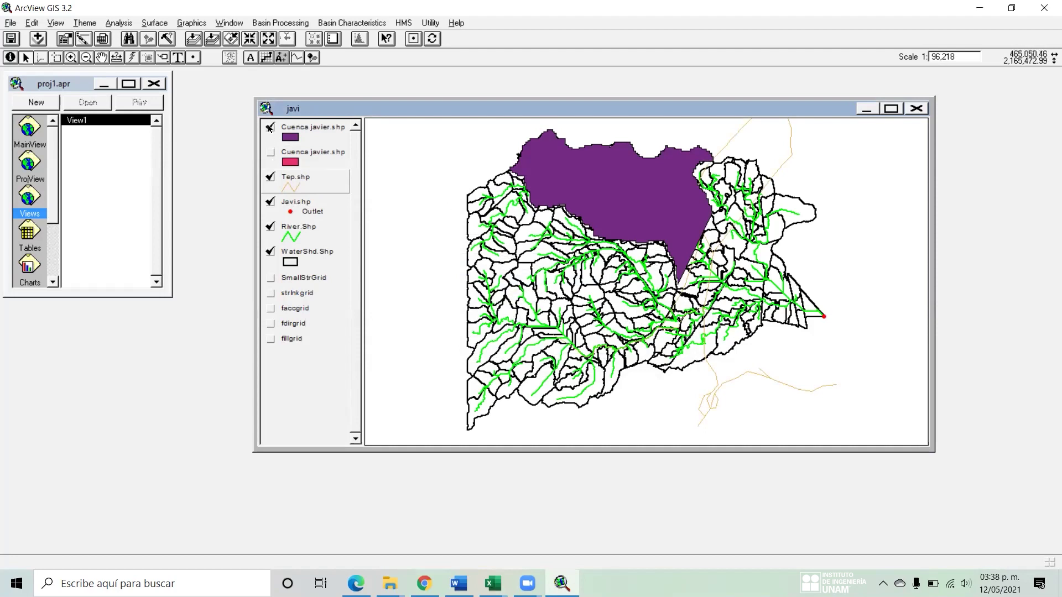
left_click(270, 128)
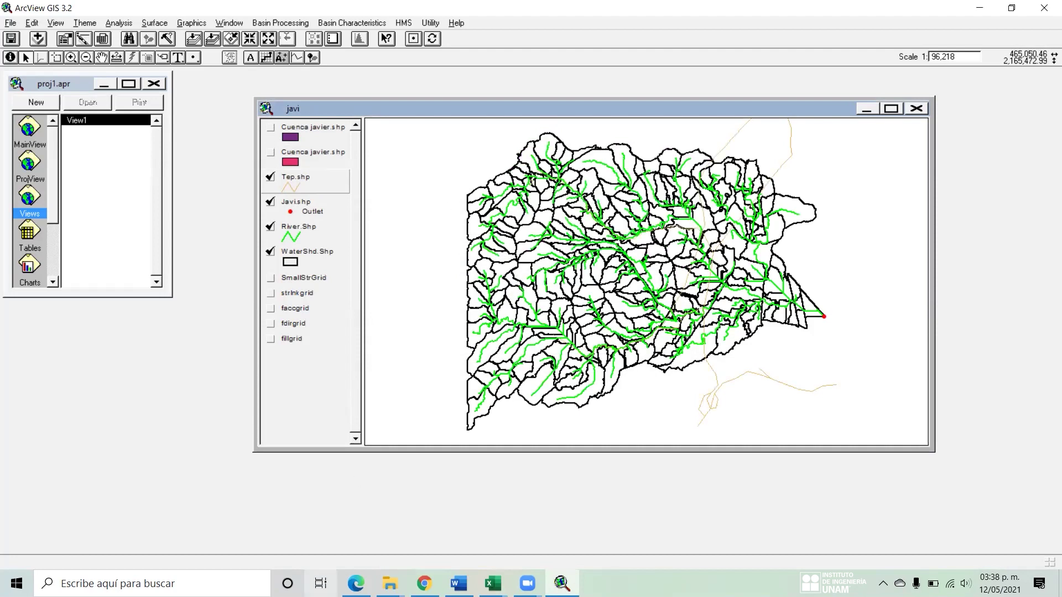
mouse_move(390, 584)
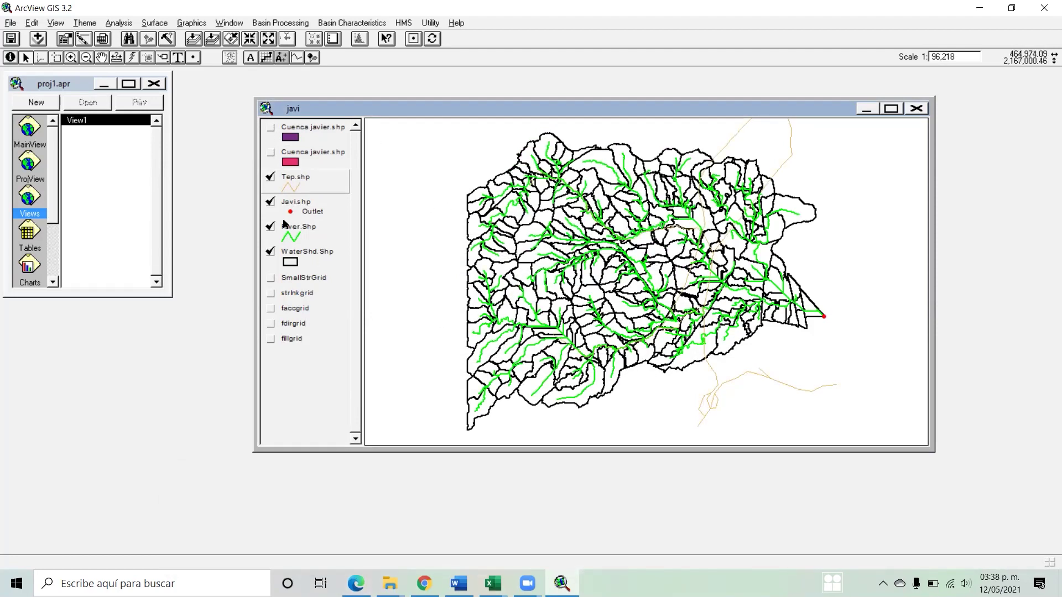
left_click(288, 255)
left_click(270, 177)
left_click(270, 177)
left_click(271, 127)
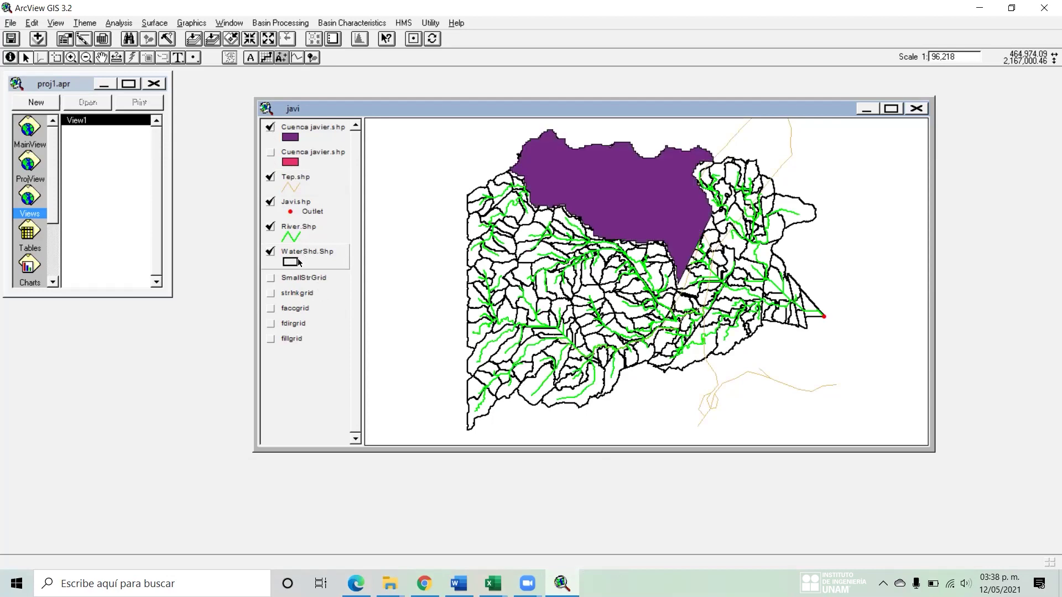
- Start an editing session on the WaterShd.Shp theme
left_click(27, 25)
mouse_move(48, 24)
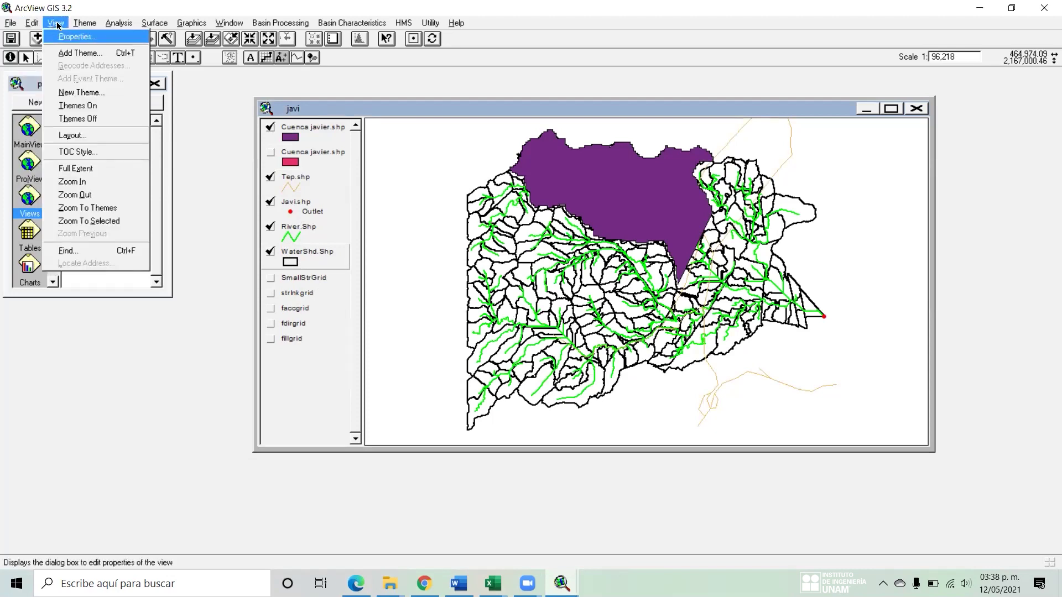
mouse_move(85, 23)
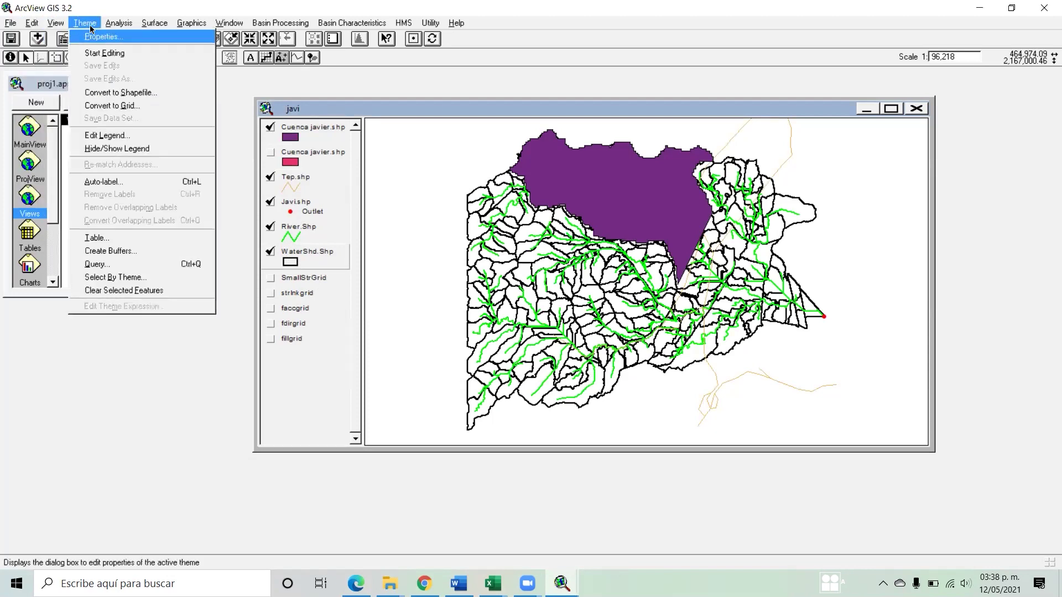
left_click(113, 53)
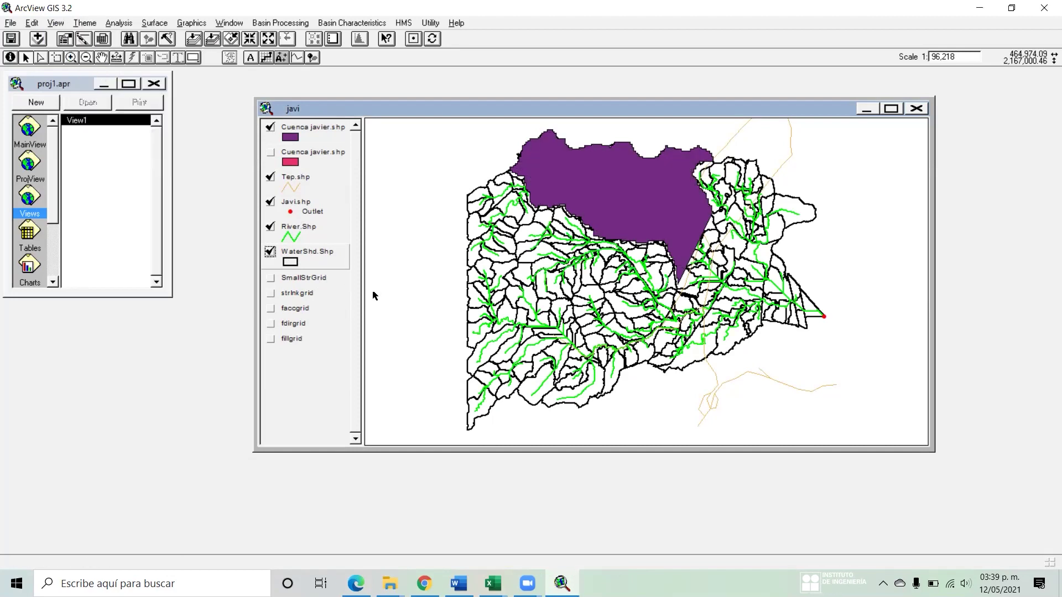
- Delete the WaterShd.Shp subbasin polygons outside the purple basin in the southwest, south and around the outlet to the east
left_click_drag(569, 422, 425, 280)
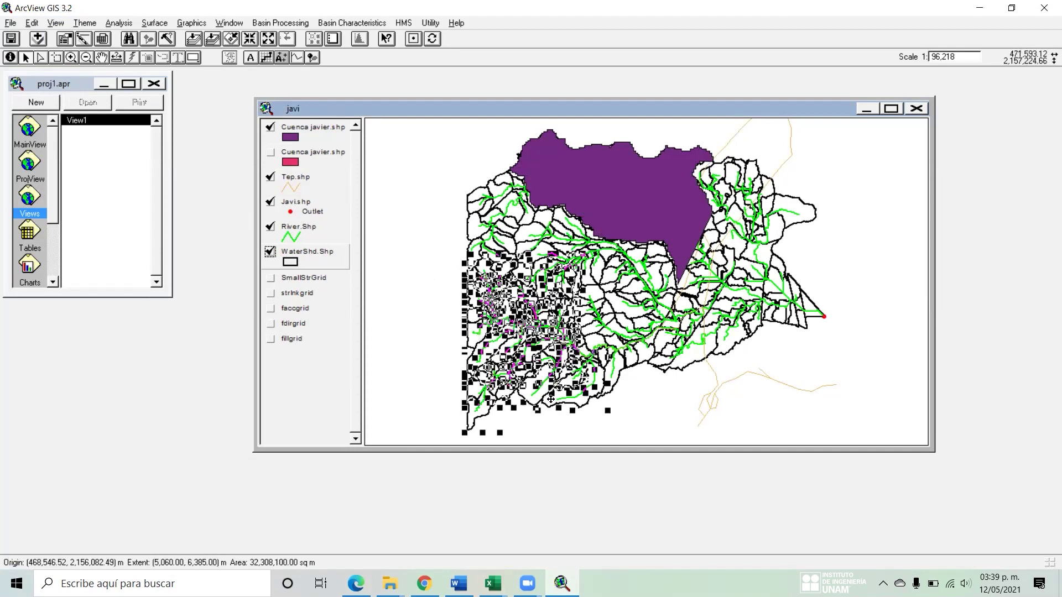
key("Delete")
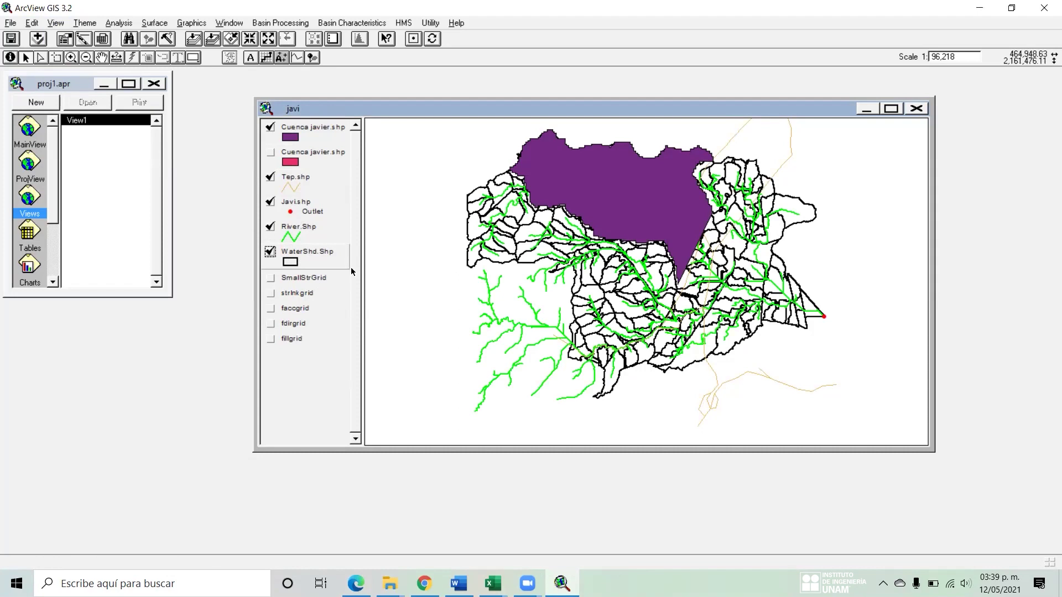
key("ctrl+a")
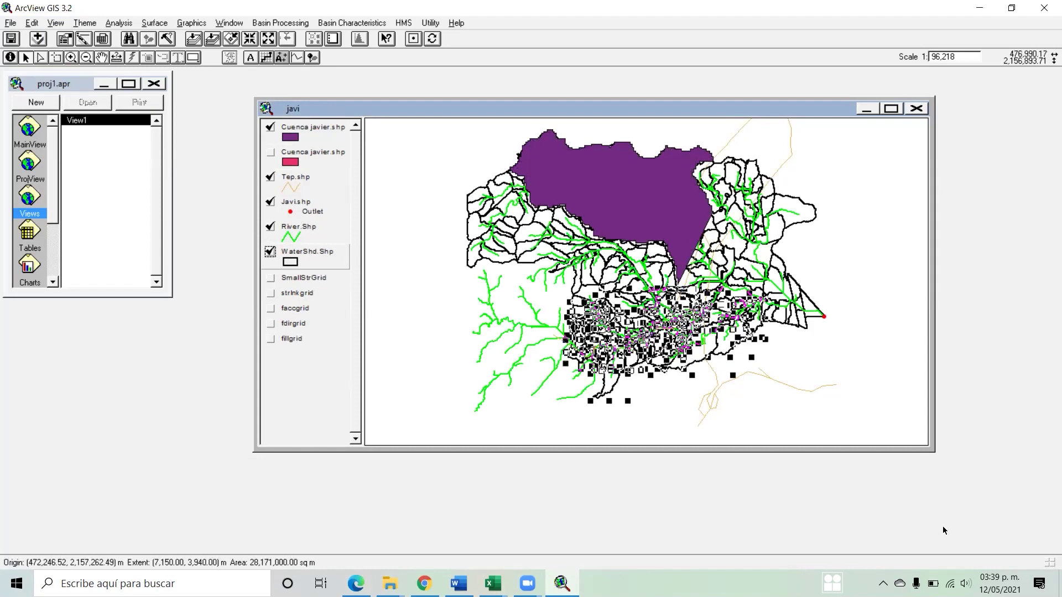
key("Delete")
left_click_drag(837, 296, 791, 309)
key("ctrl+a")
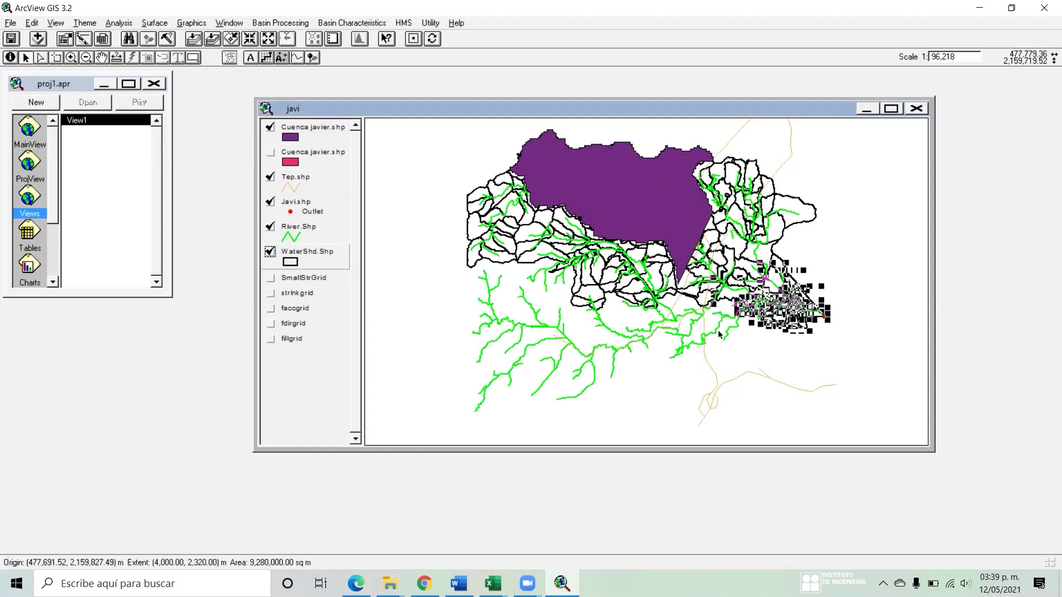
key("Delete")
left_click_drag(815, 273, 794, 343)
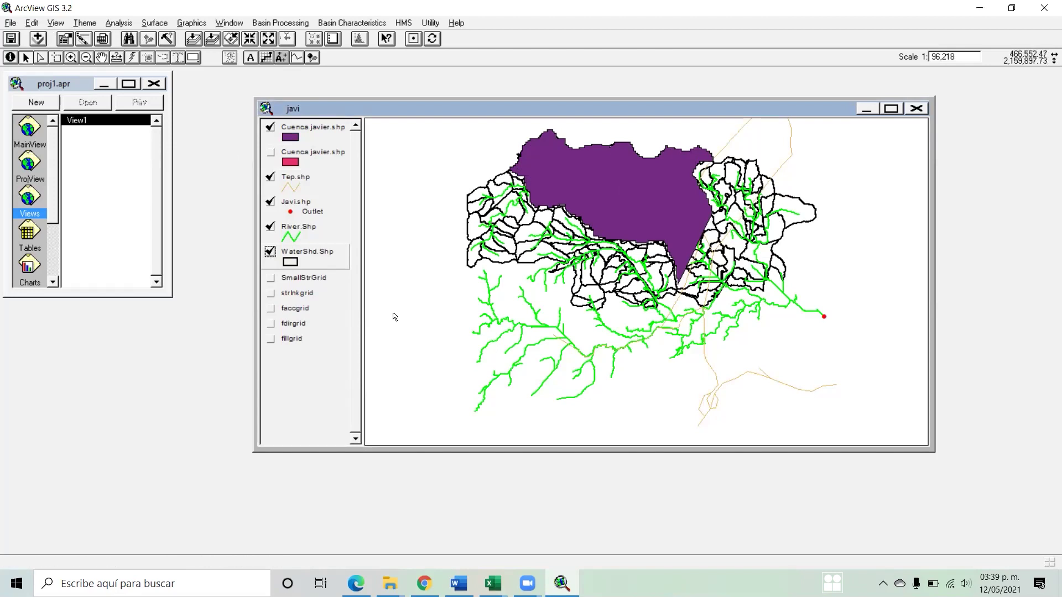
- Stop editing WaterShd.Shp without saving the edits
left_click(117, 23)
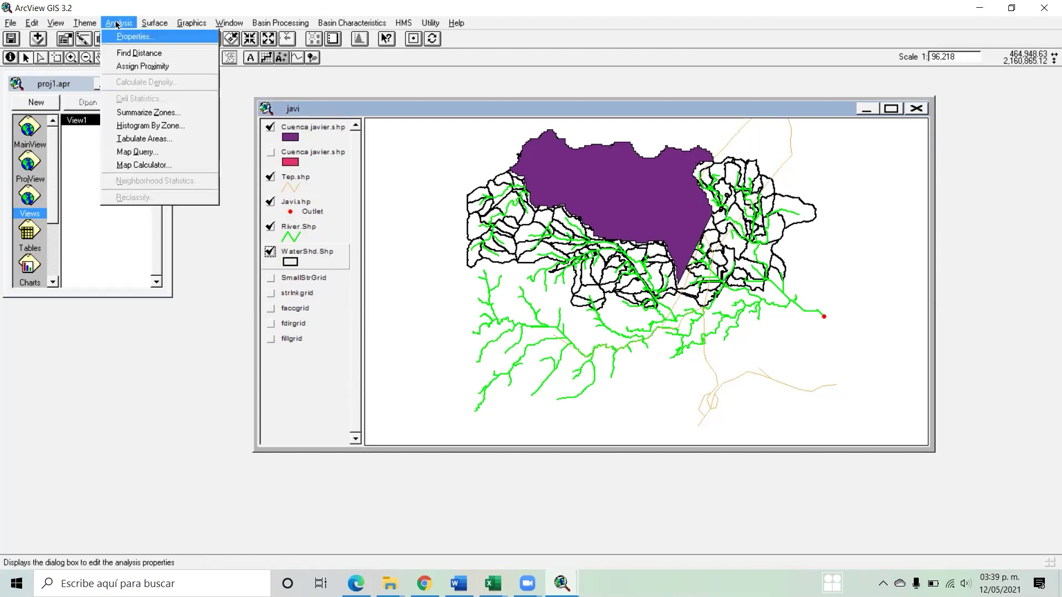
left_click(103, 51)
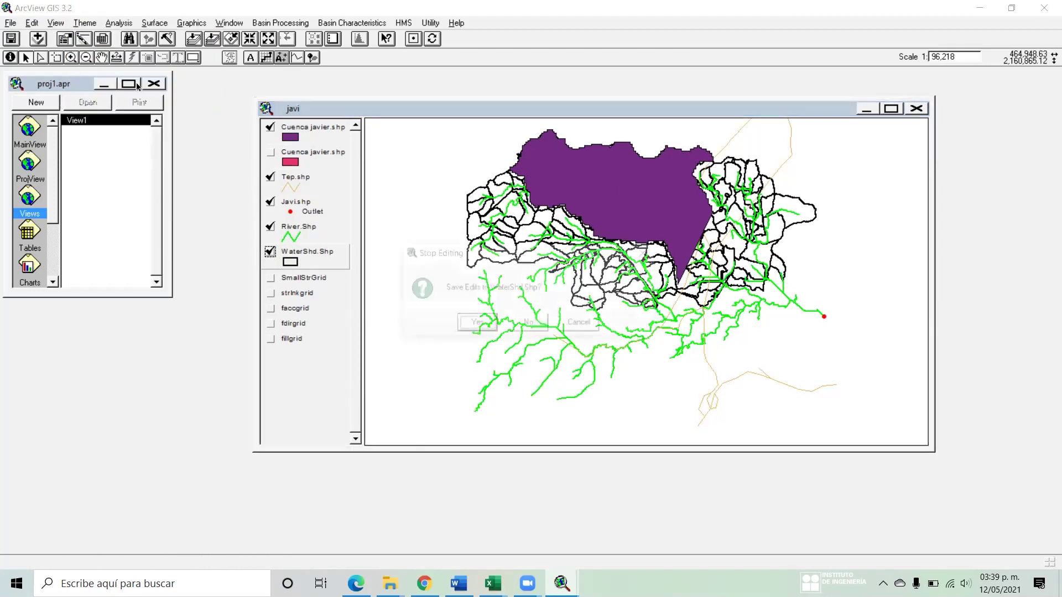
left_click(533, 324)
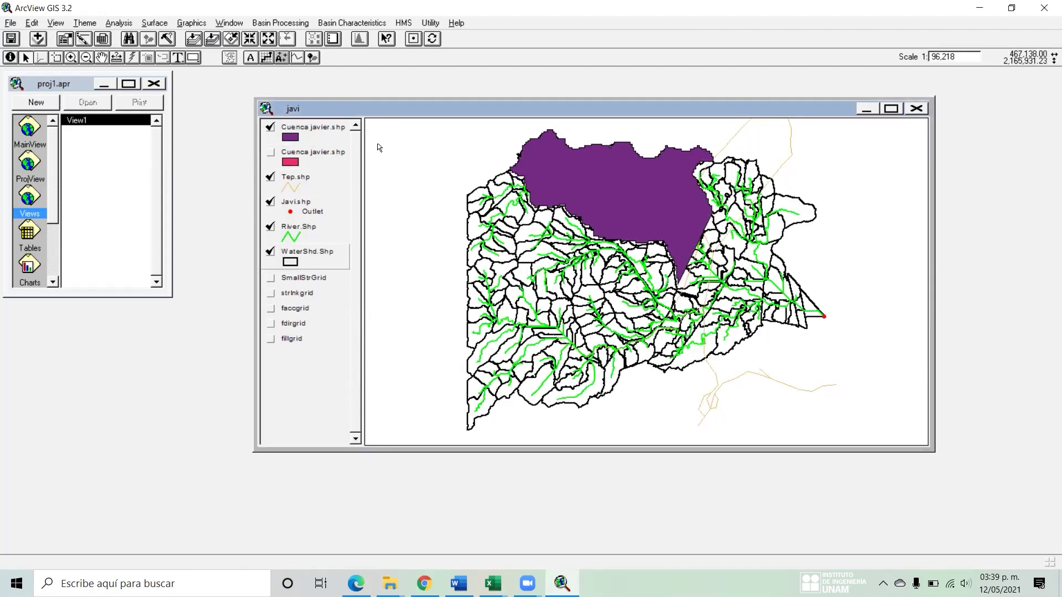
- Browse the c:\aesc150 folders for more themes and add emisorp1.shp from its shapes folder to the view
left_click(38, 38)
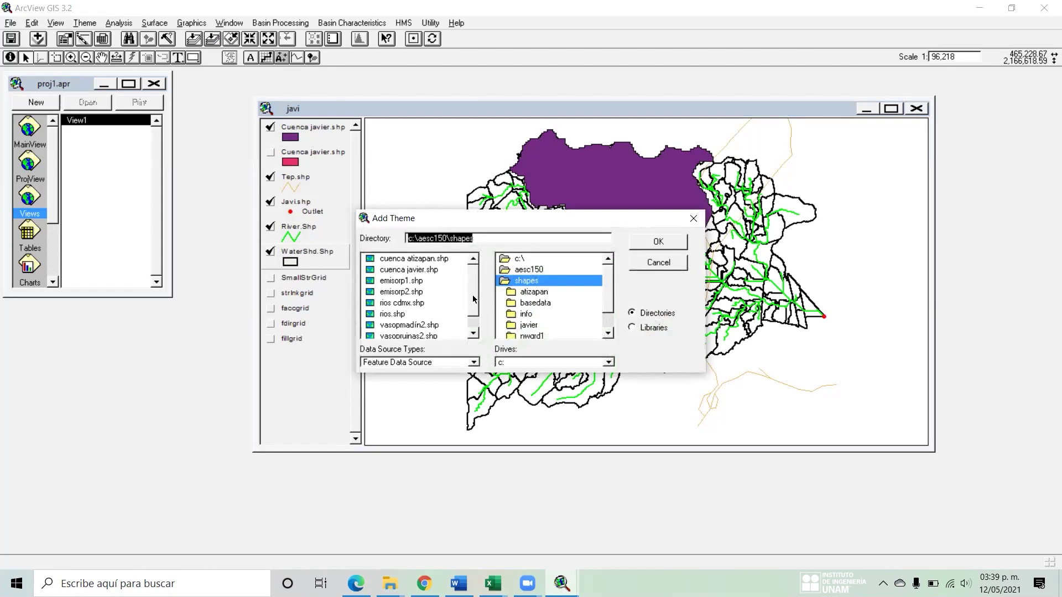
double_click(545, 269)
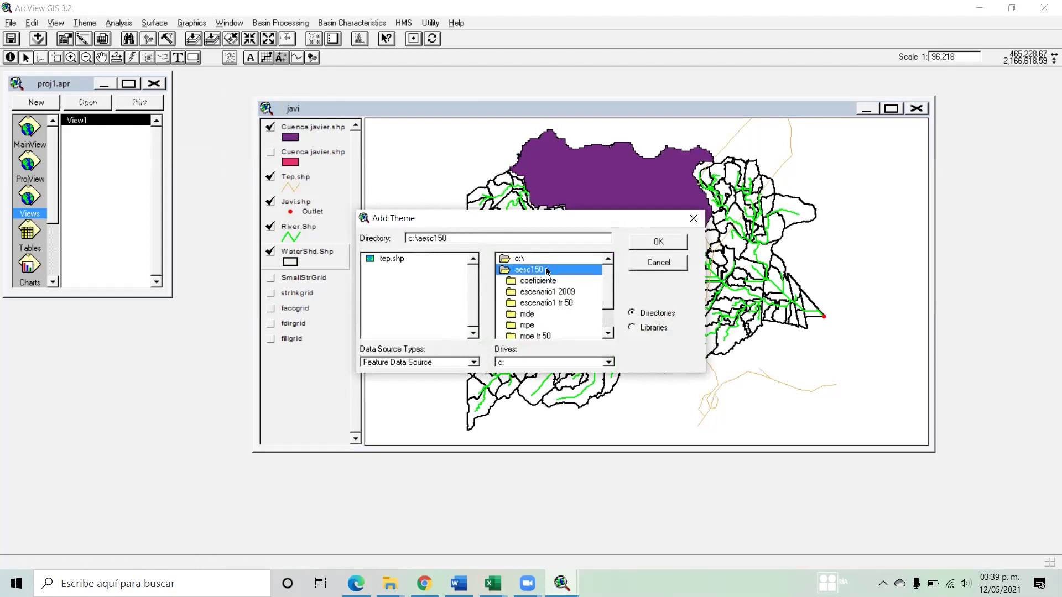
double_click(565, 291)
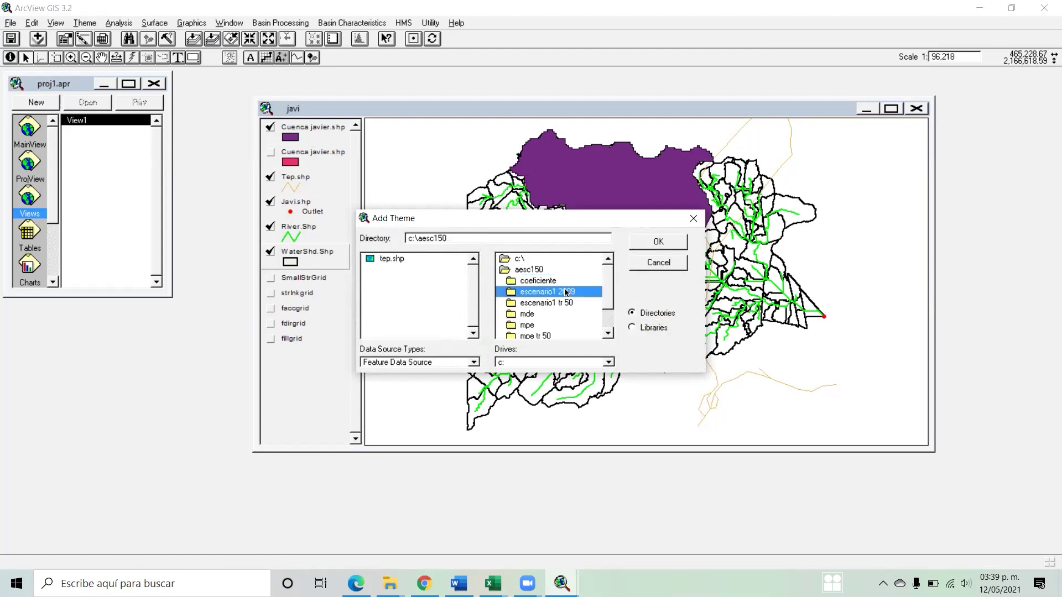
double_click(529, 270)
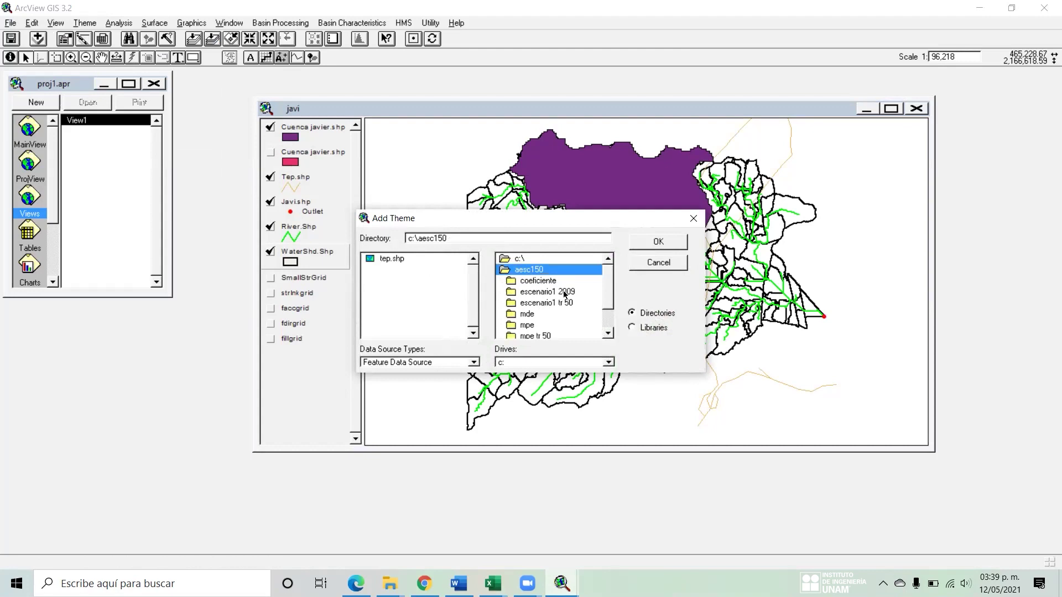
scroll(603, 291, "down", 2)
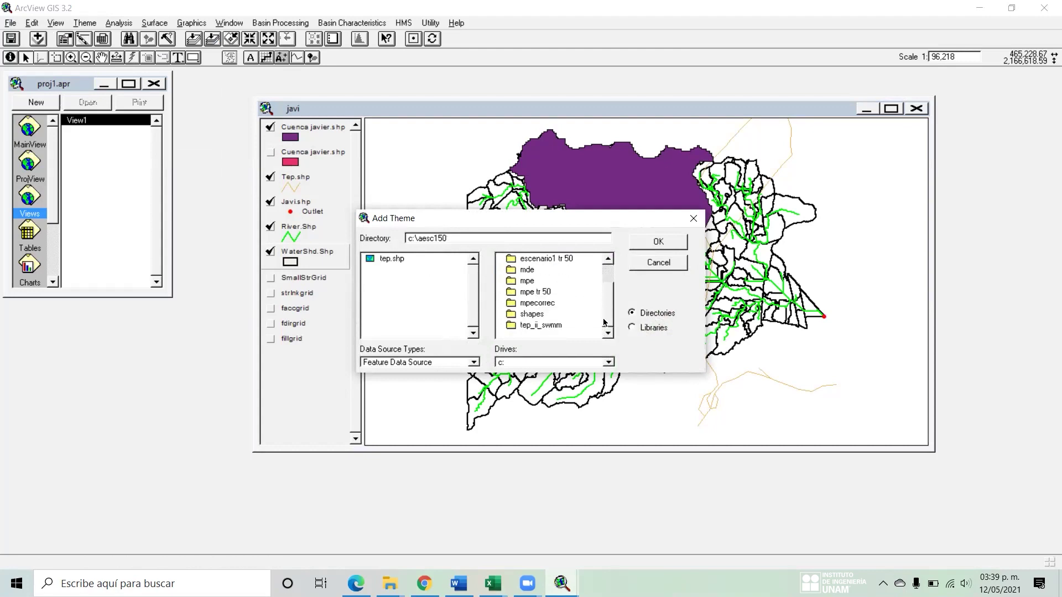
double_click(526, 281)
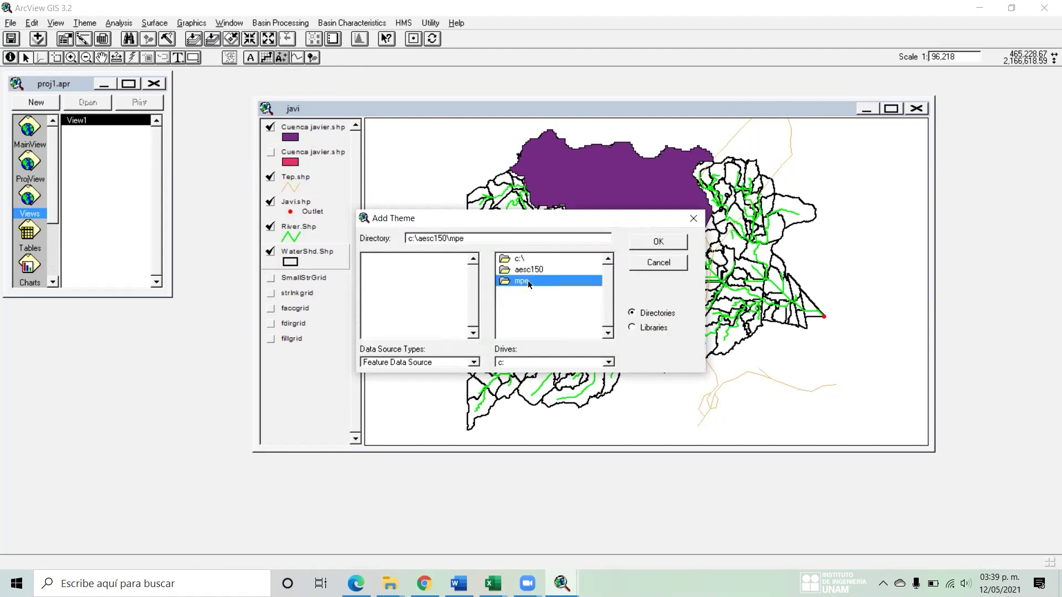
double_click(535, 269)
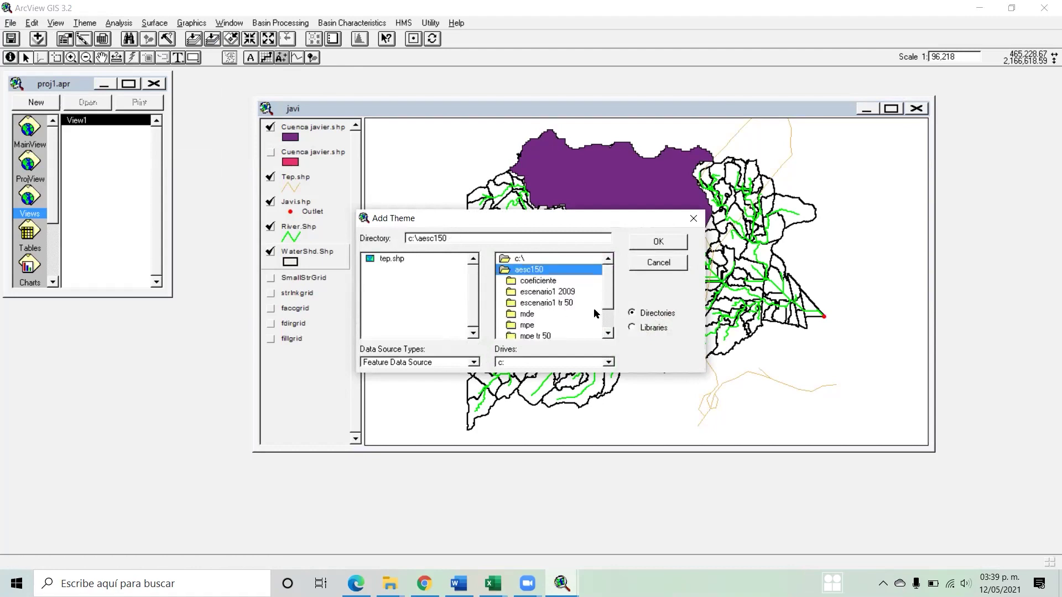
scroll(603, 317, "down", 2)
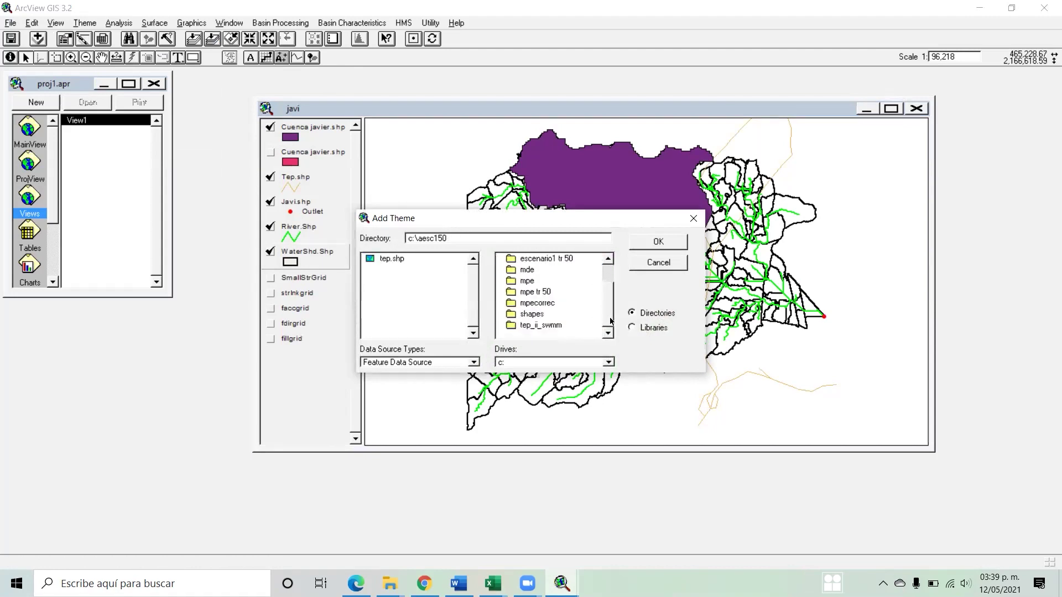
double_click(538, 313)
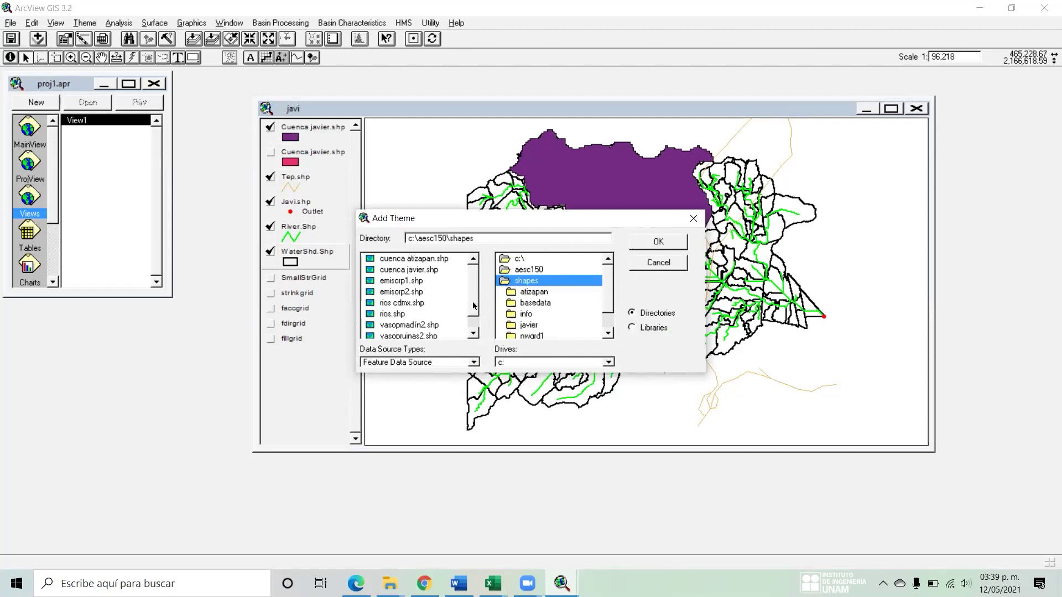
double_click(406, 280)
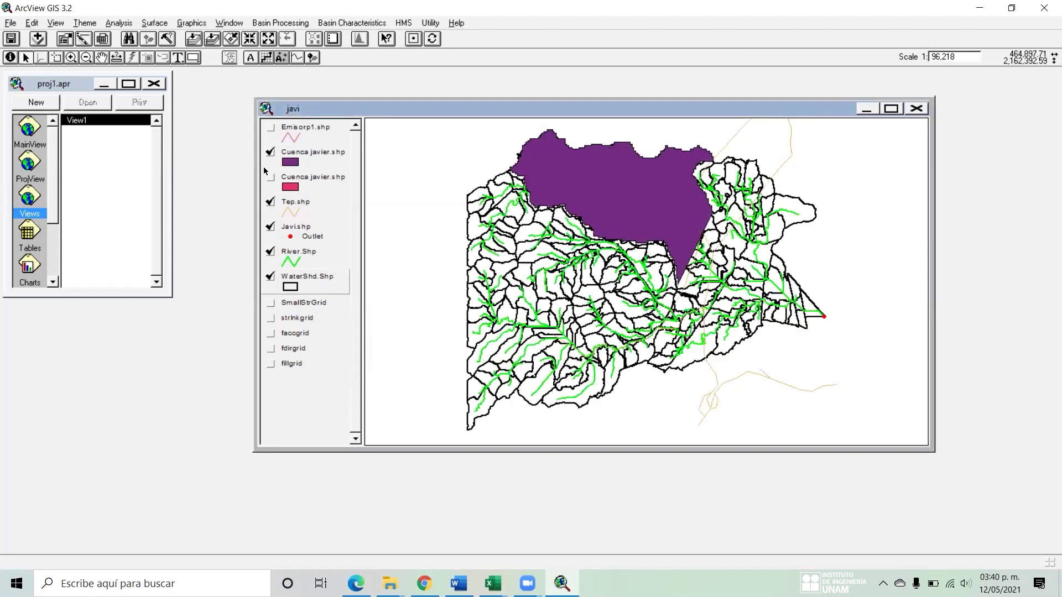
- Open the c:\aesc1\shapes\javier folder as the source for adding a theme to the view
left_click(38, 38)
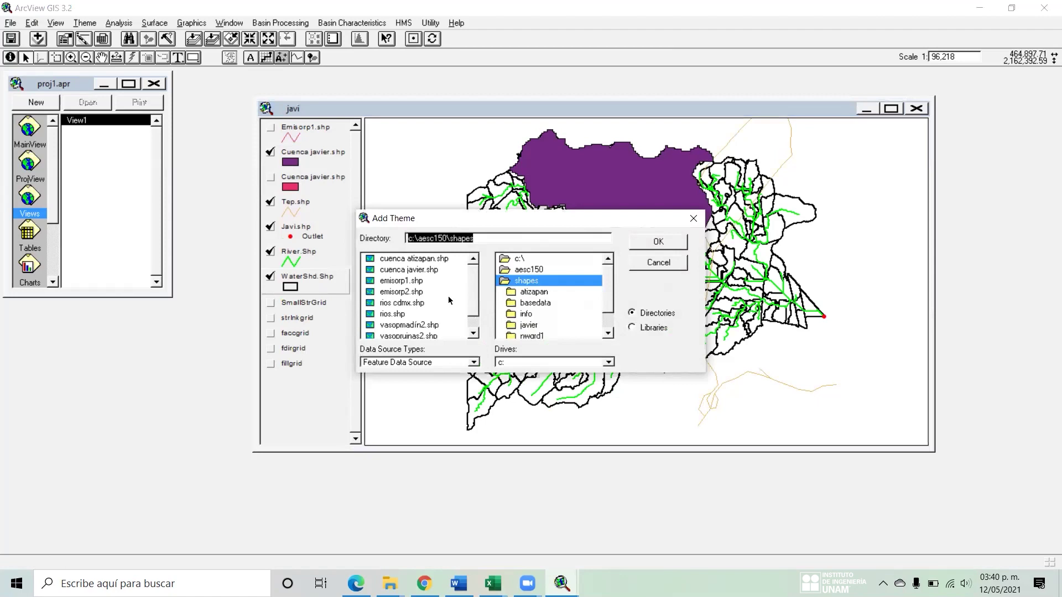
scroll(469, 323, "down", 2)
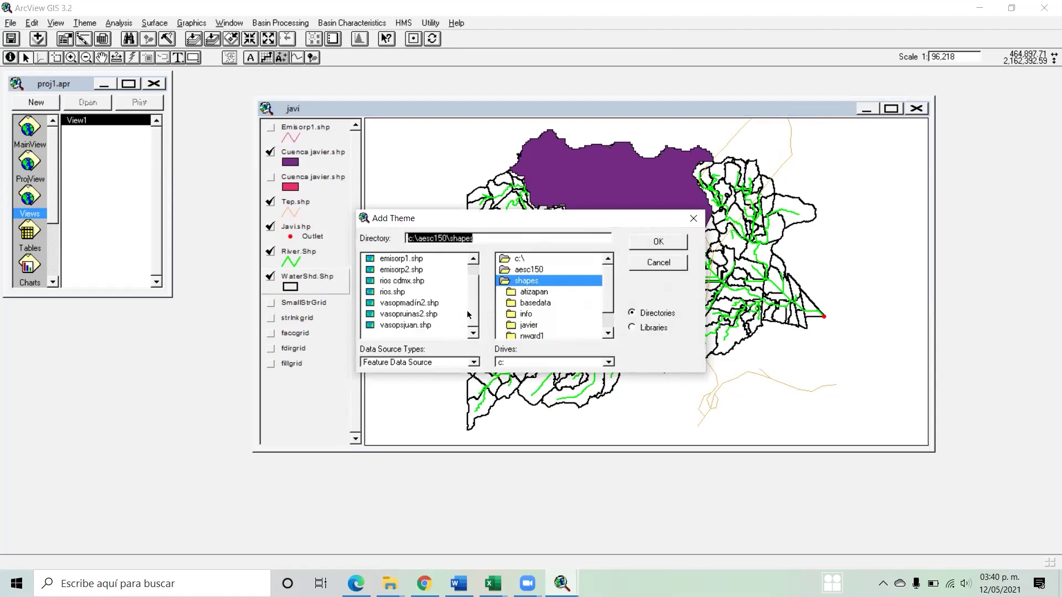
scroll(467, 304, "up", 1)
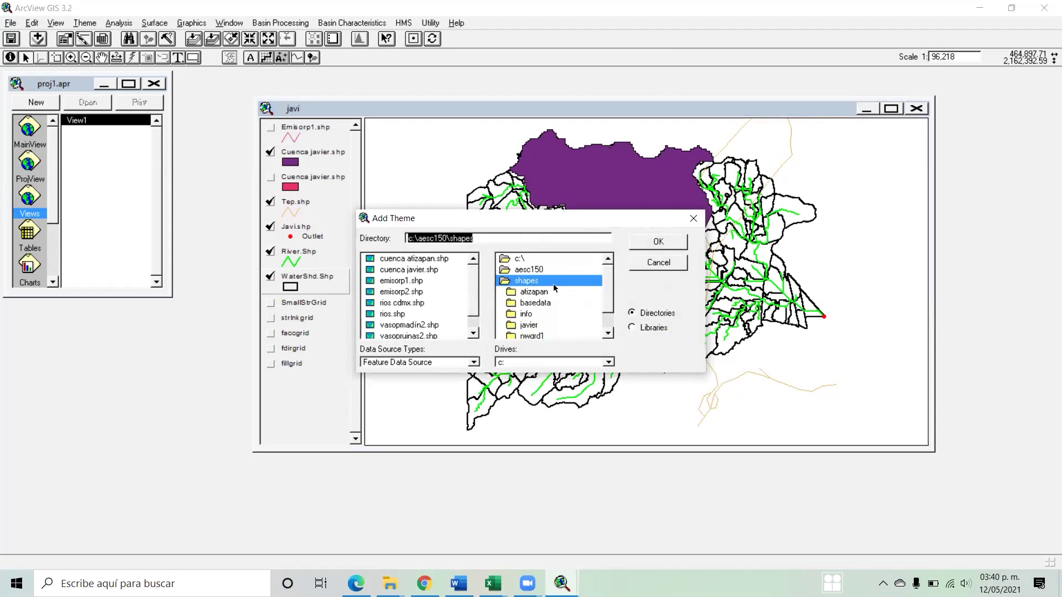
double_click(526, 270)
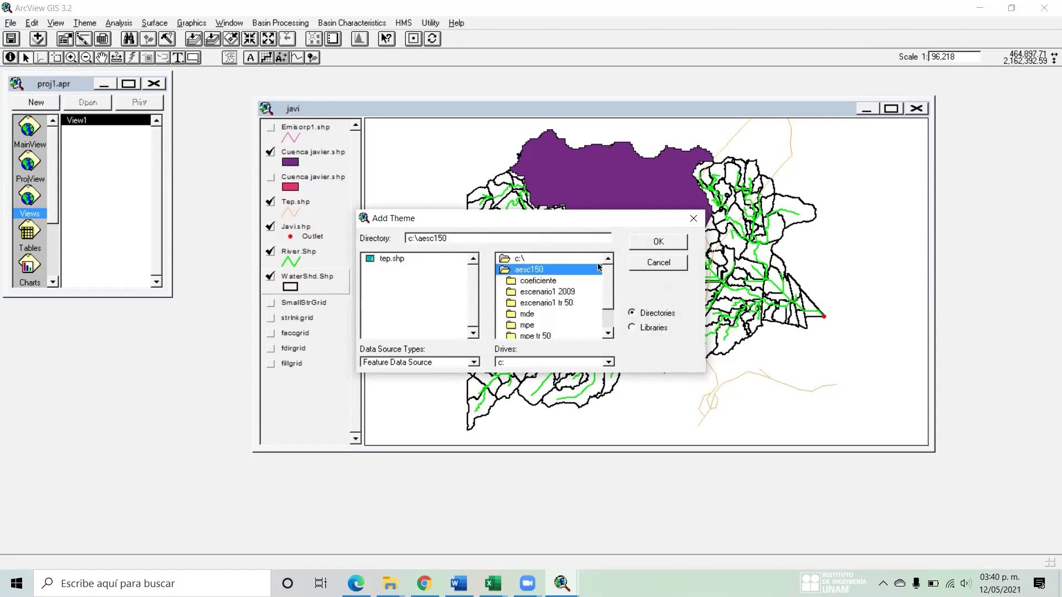
double_click(519, 261)
double_click(534, 304)
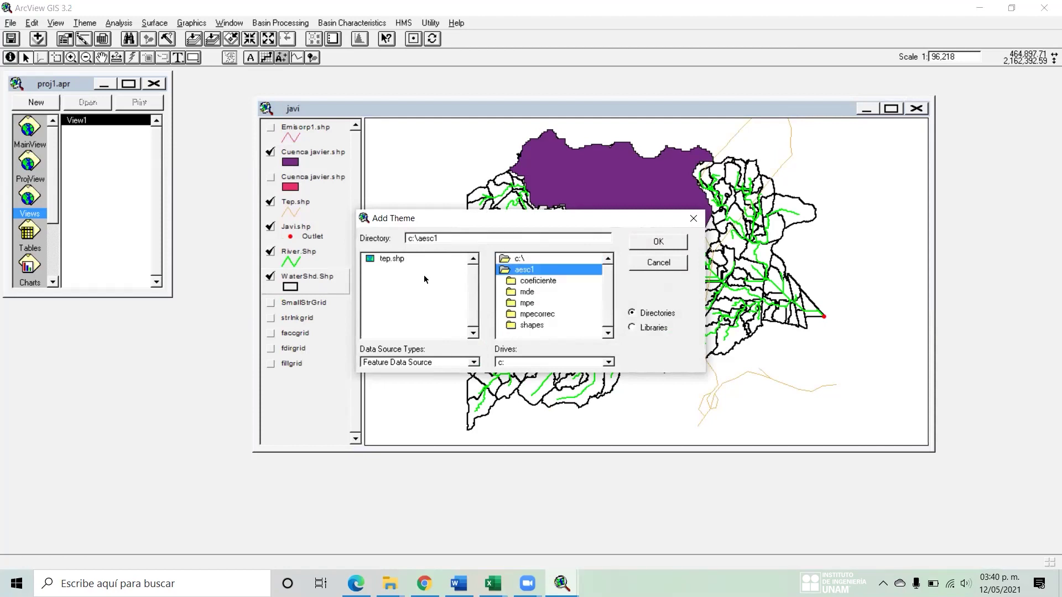
double_click(533, 326)
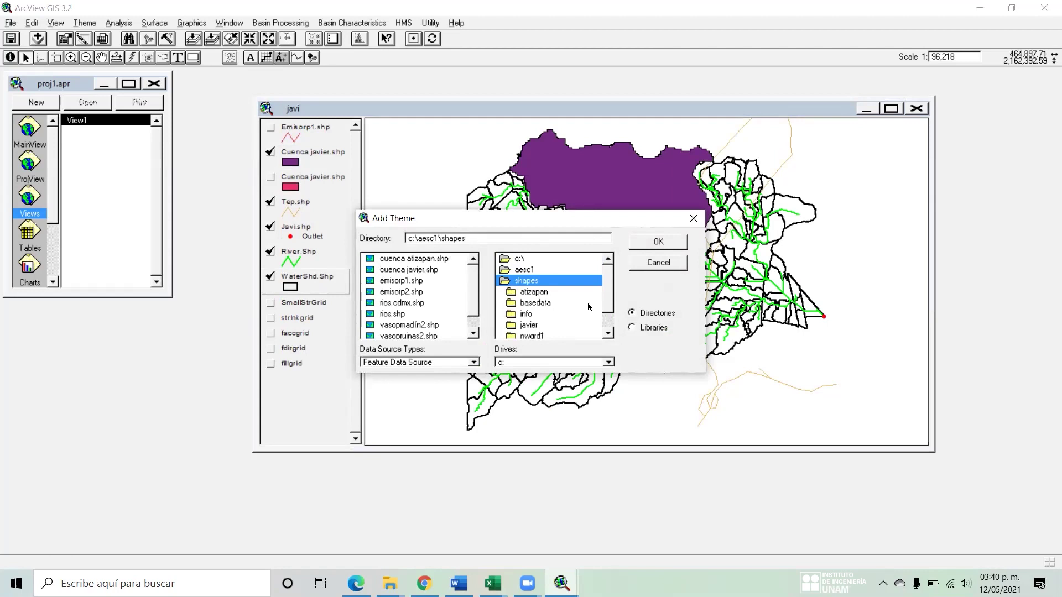
scroll(603, 304, "down", 2)
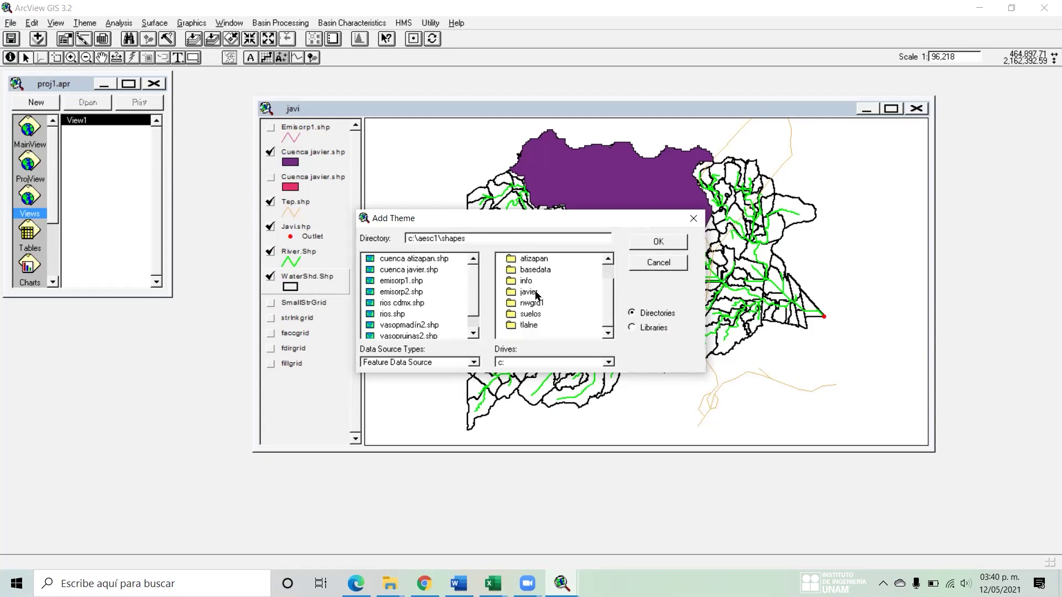
double_click(535, 293)
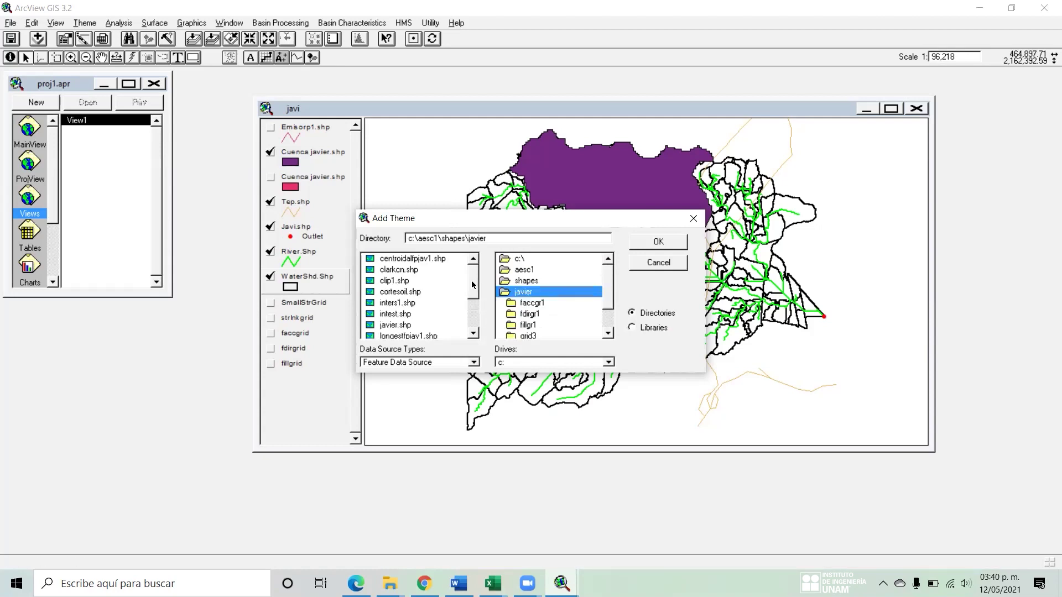
- Add javier.shp from the open folder to the view and make it the active theme
left_click_drag(472, 285, 473, 297)
left_click(457, 269)
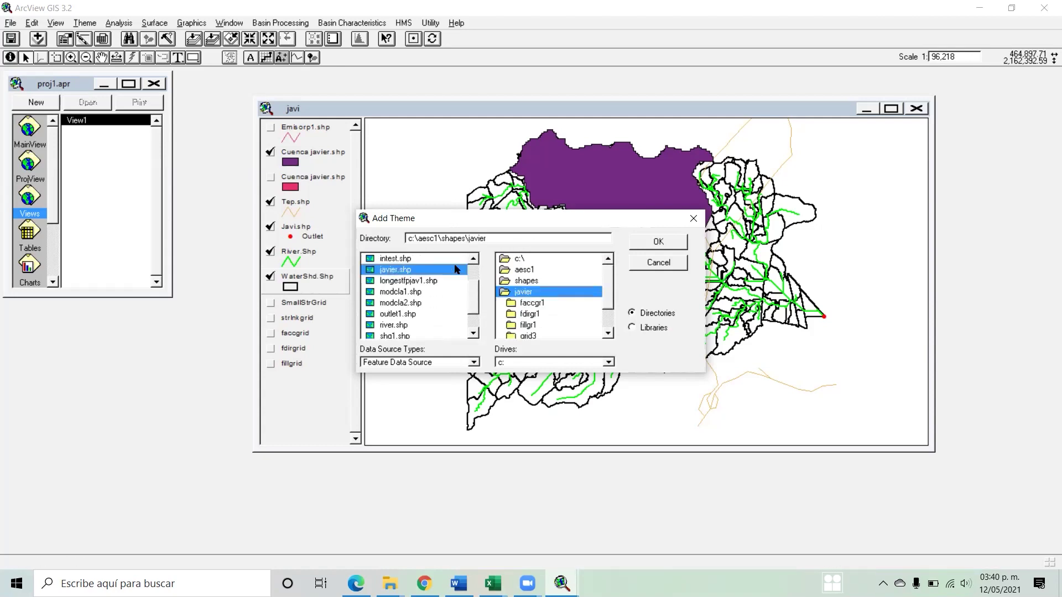
left_click(659, 242)
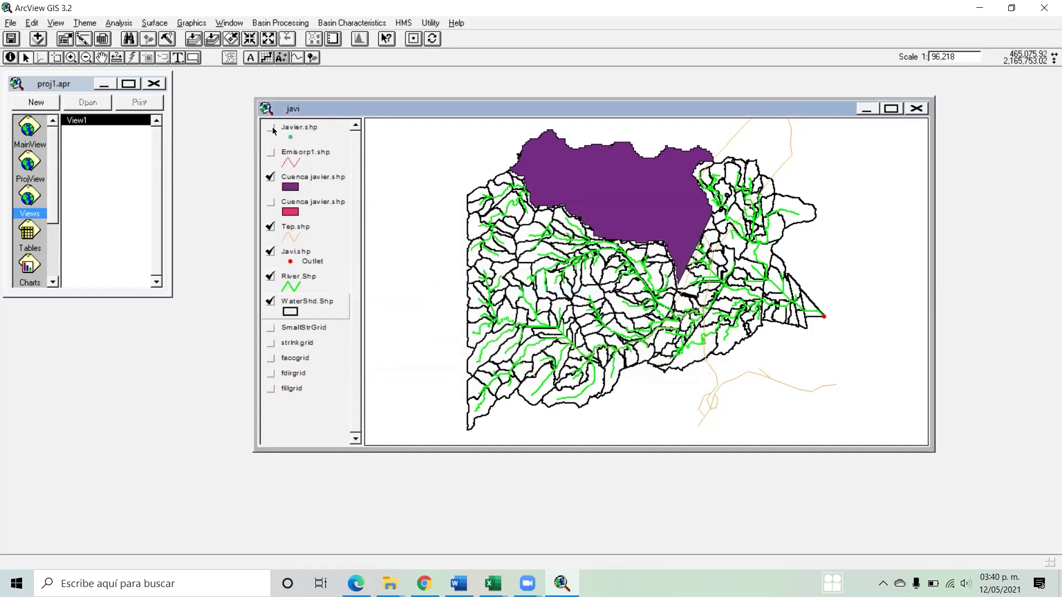
left_click(284, 130)
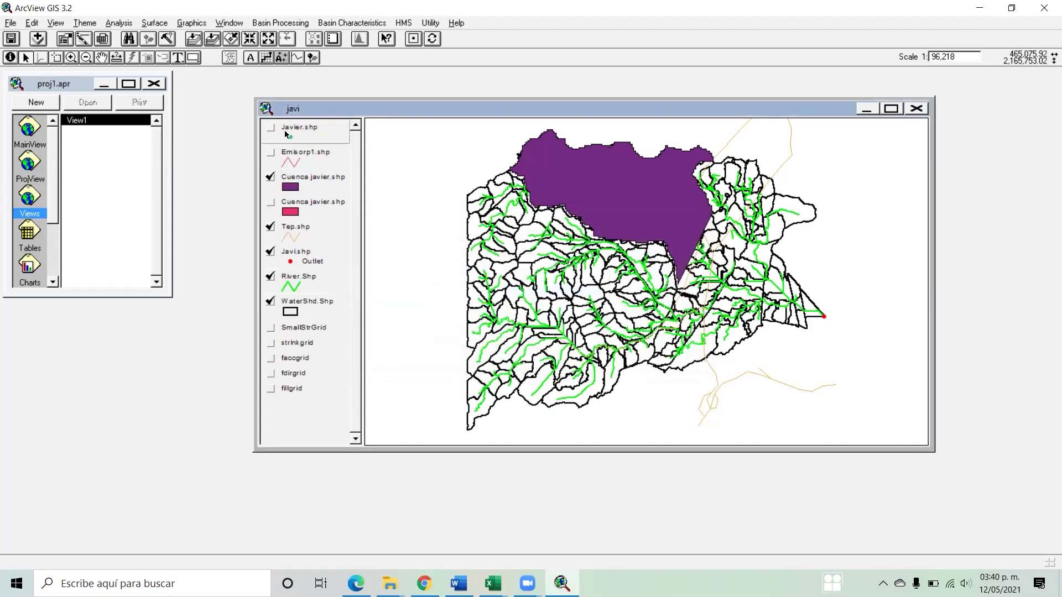
- Add watershd.shp from c:\aesc1\shapes\javier to the view and display it on the map
left_click(38, 38)
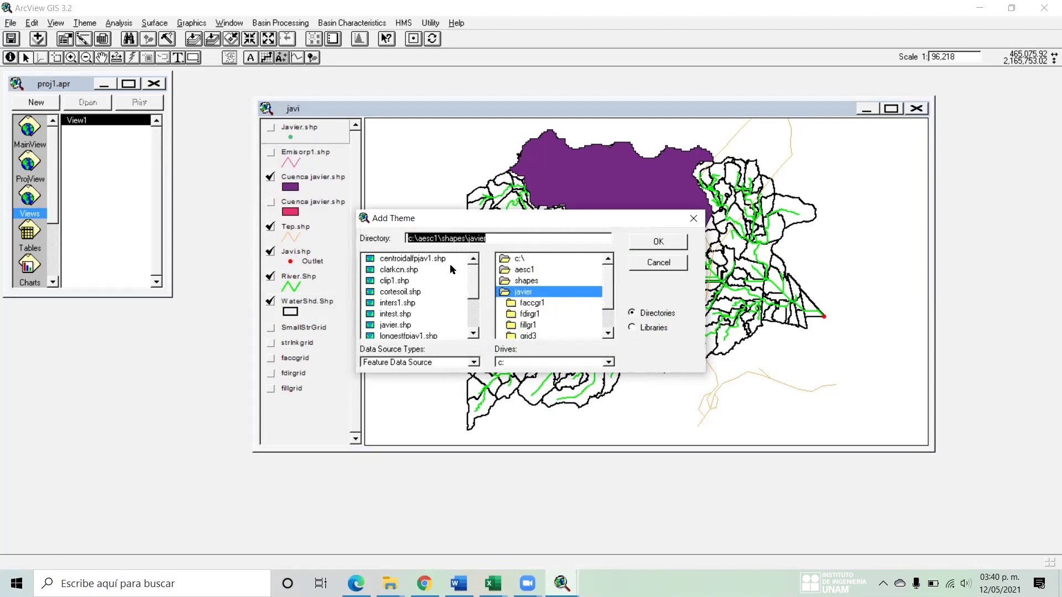
left_click_drag(468, 284, 470, 306)
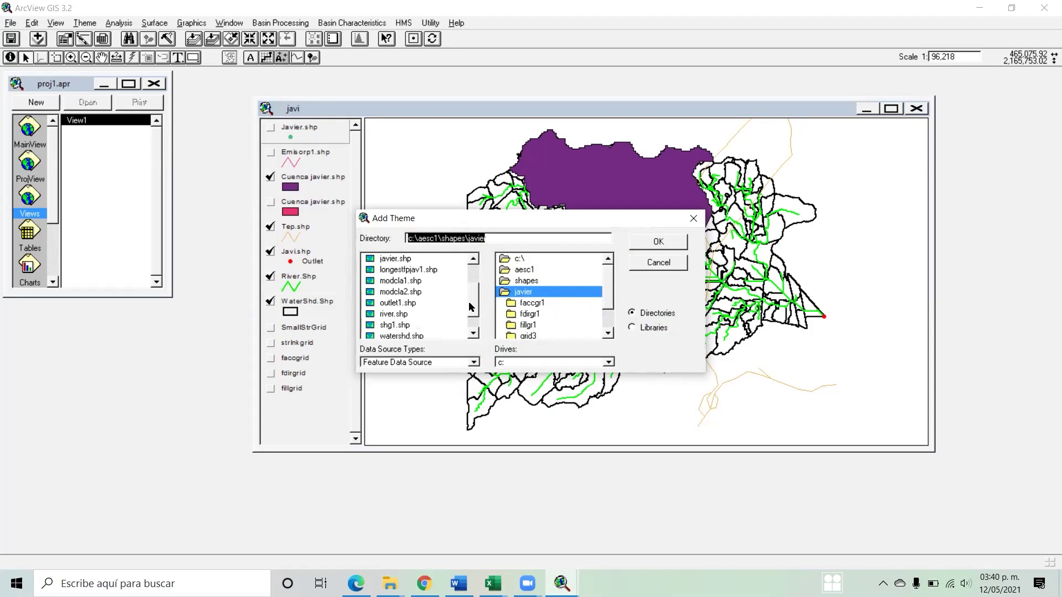
left_click_drag(471, 307, 472, 309)
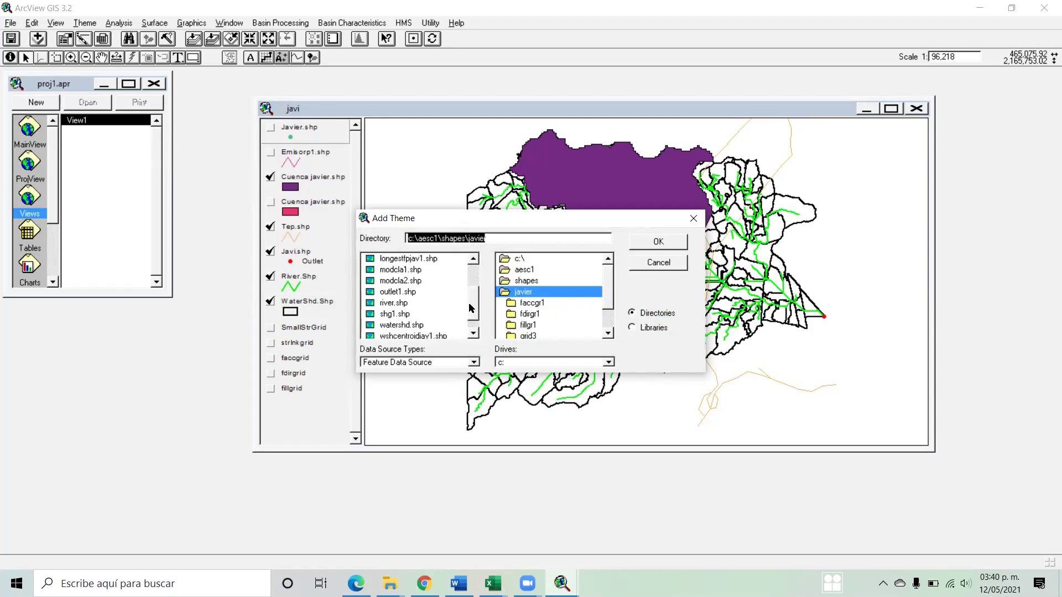
left_click(404, 325)
left_click(662, 247)
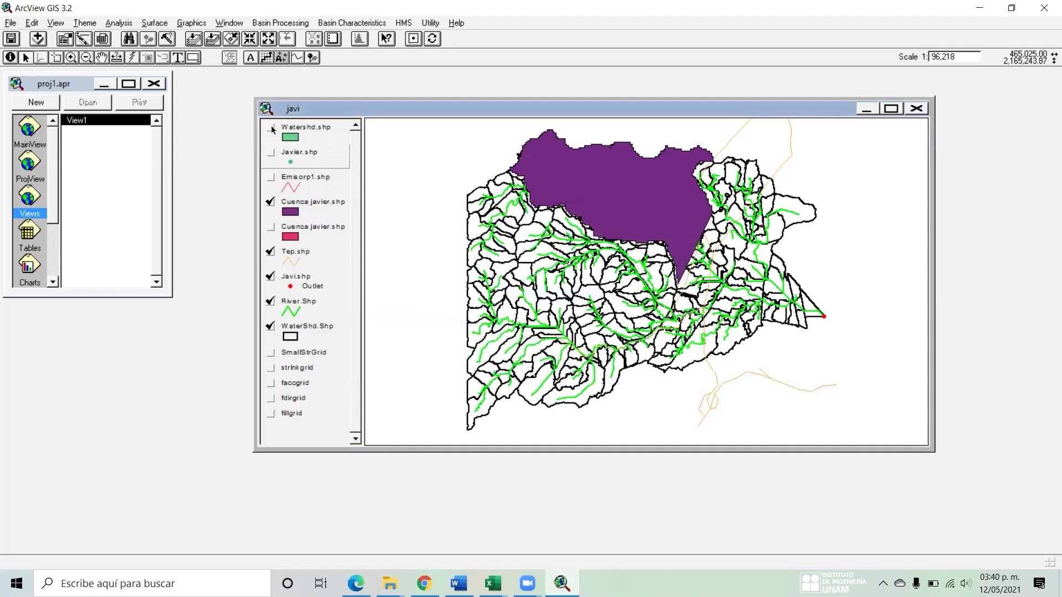
left_click(271, 129)
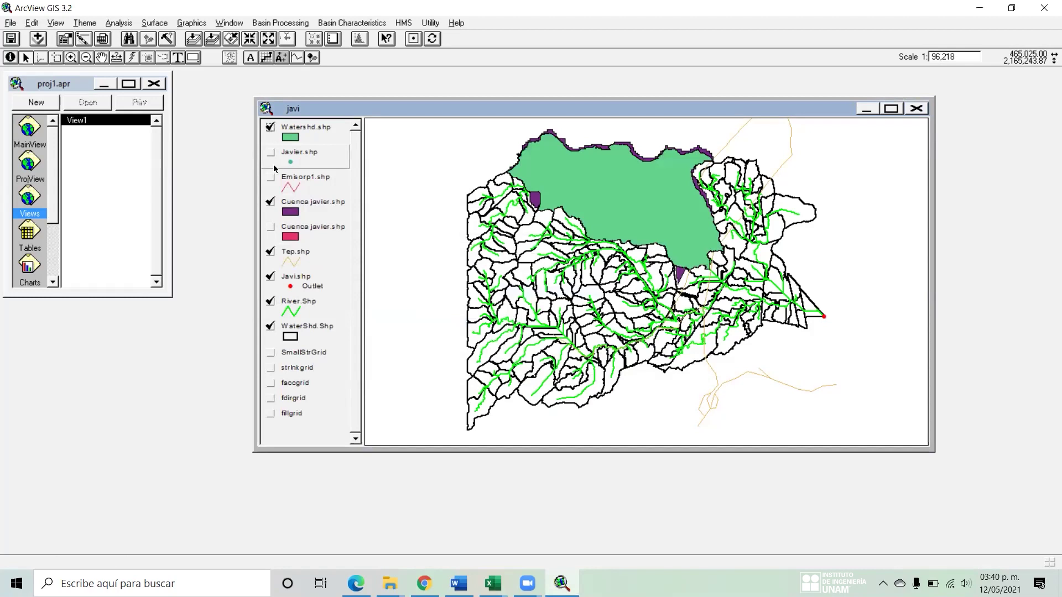
- Remove the Javier.shp and Tep.shp themes from the view
left_click(41, 23)
left_click(41, 34)
left_click(306, 152)
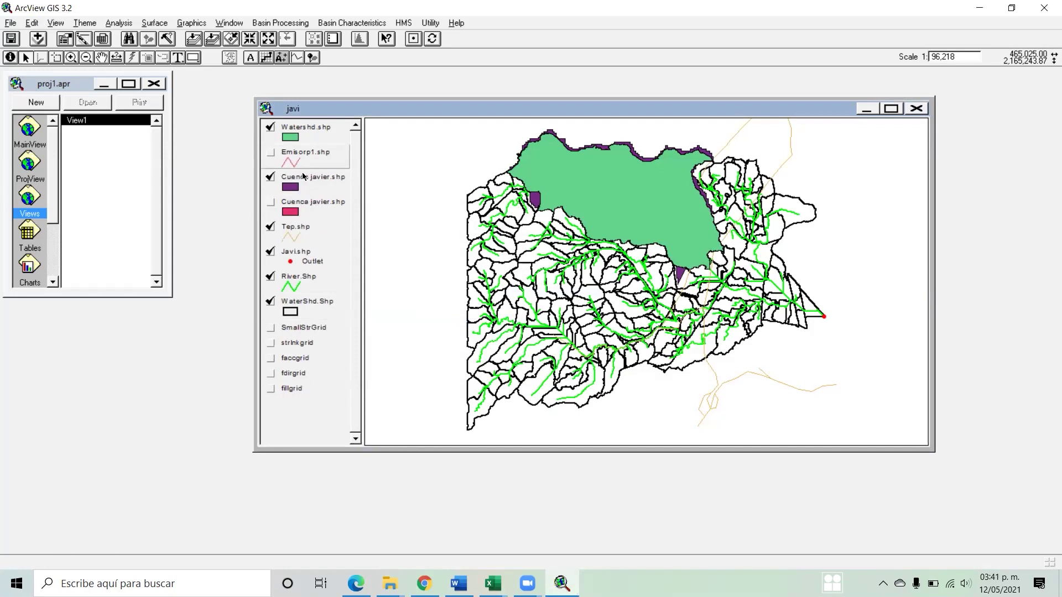
left_click(310, 229)
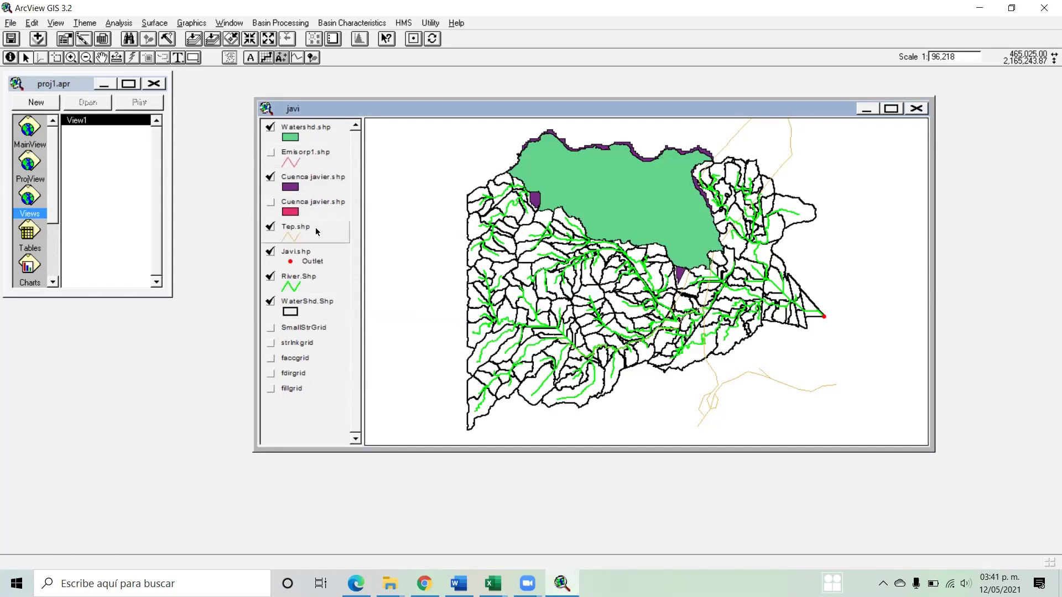
left_click(31, 22)
left_click(61, 36)
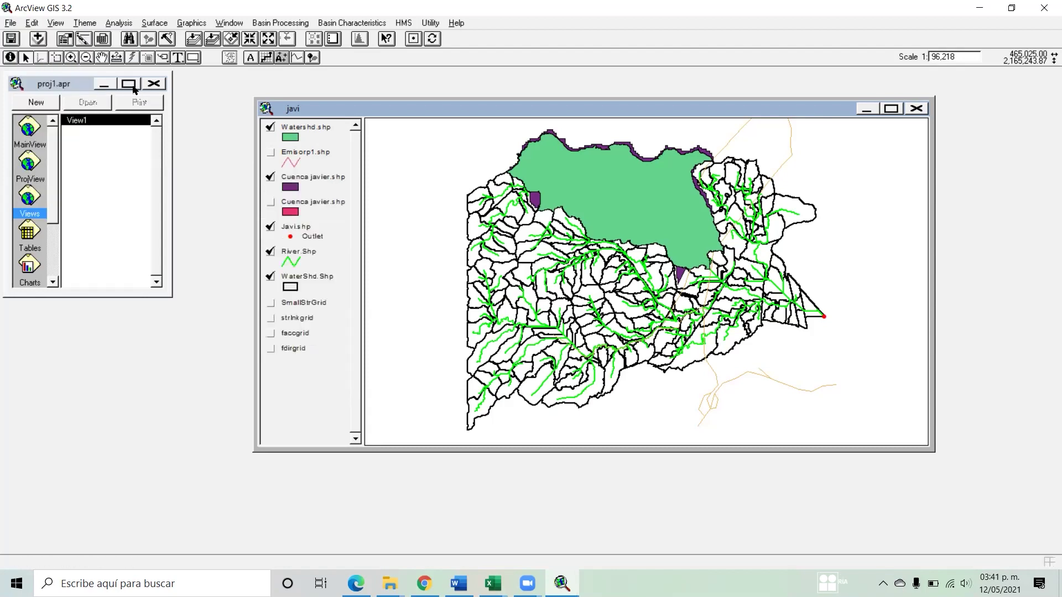
- Remove both Cuenca javier.shp themes, the pink one and the purple one, from the view
left_click(35, 25)
left_click(61, 36)
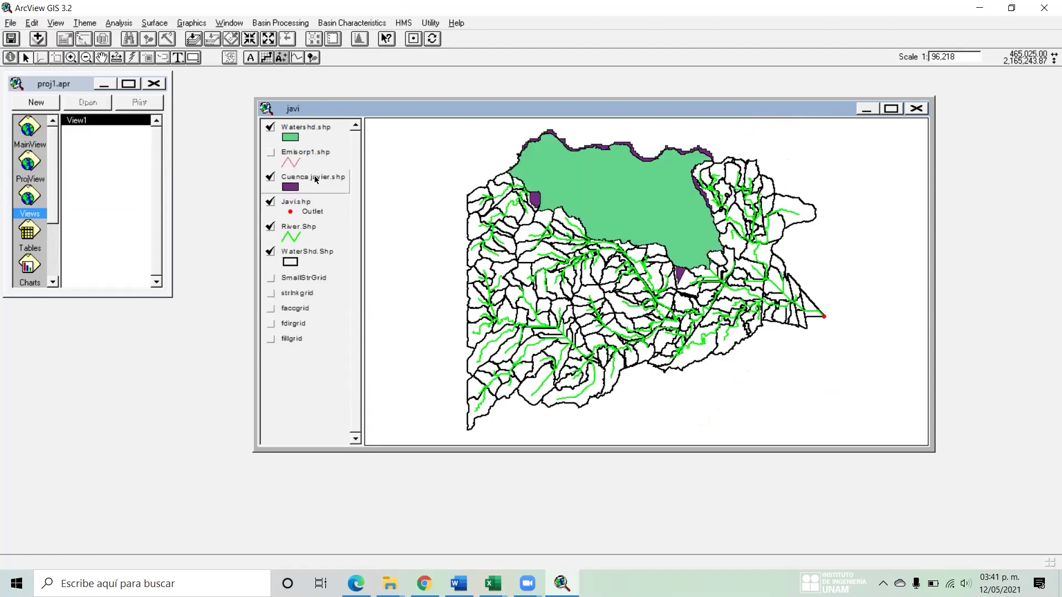
left_click(34, 23)
left_click(41, 32)
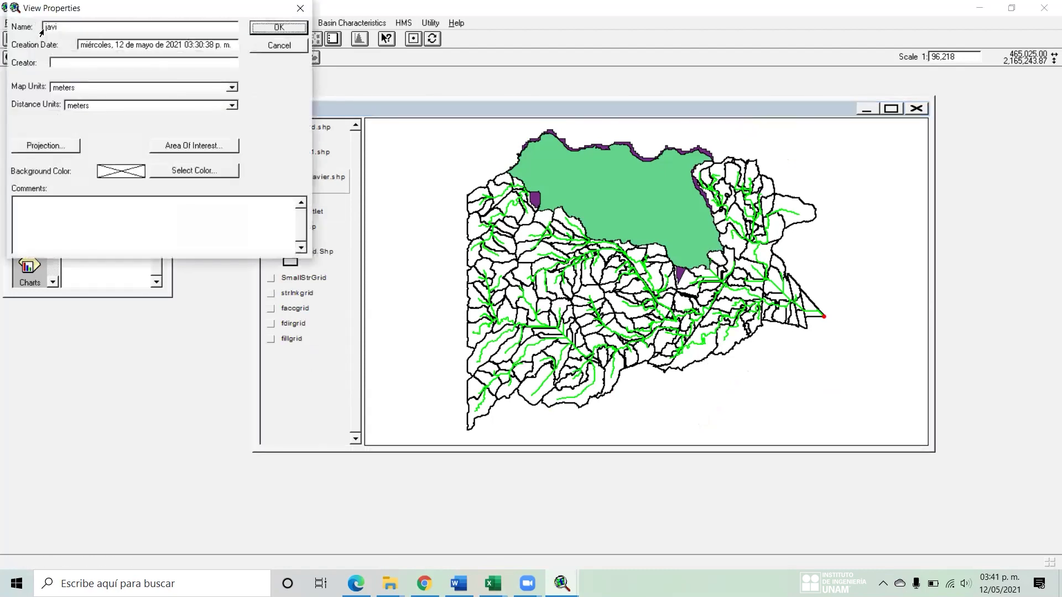
left_click(262, 29)
left_click(32, 22)
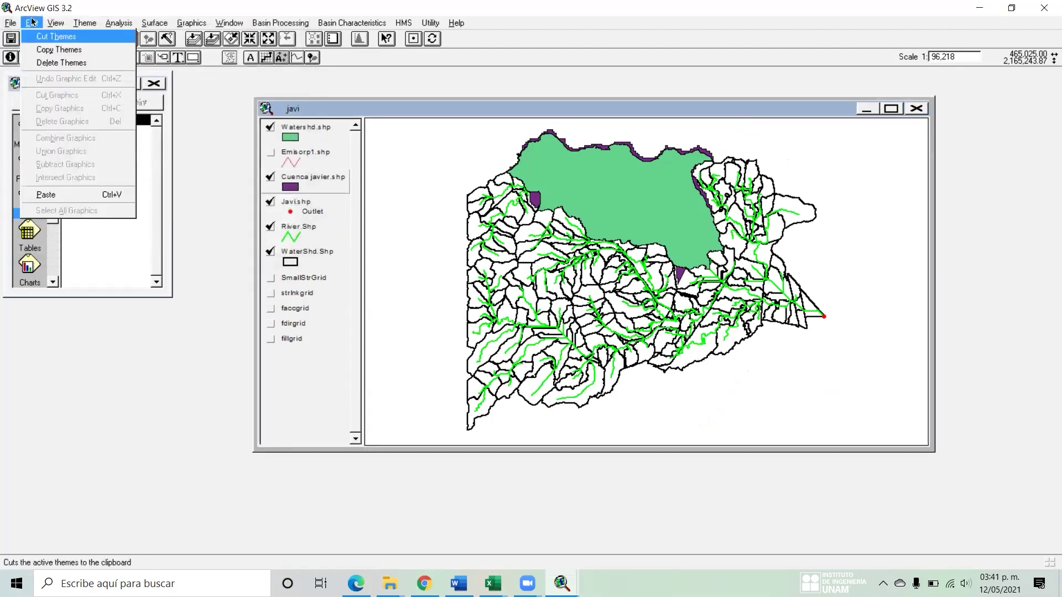
left_click(78, 37)
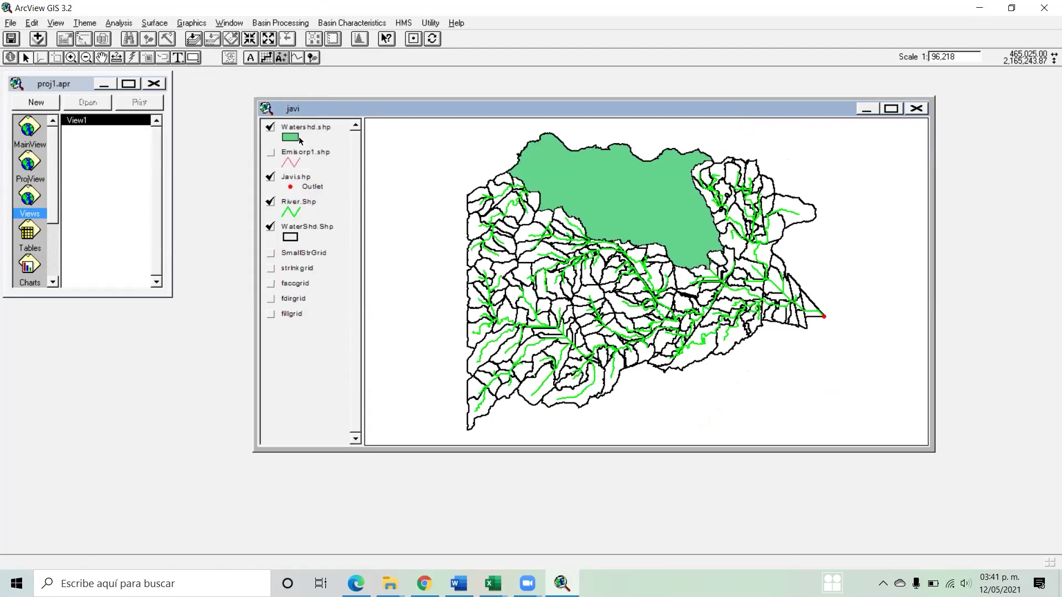
- Display the Emisorp1.shp theme on the map and remove it from the view
left_click(271, 154)
left_click(279, 155)
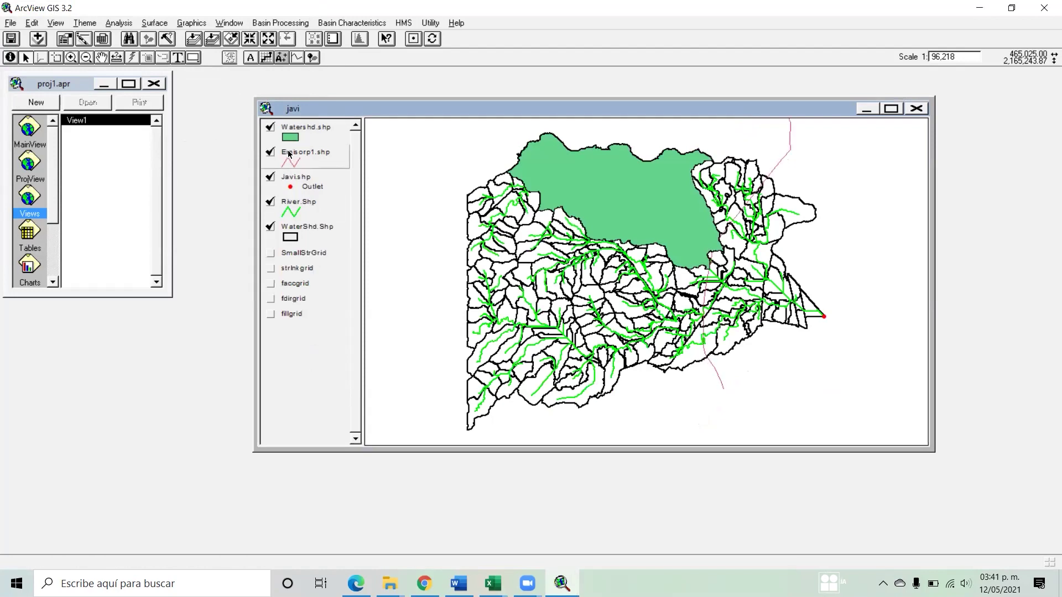
left_click(32, 23)
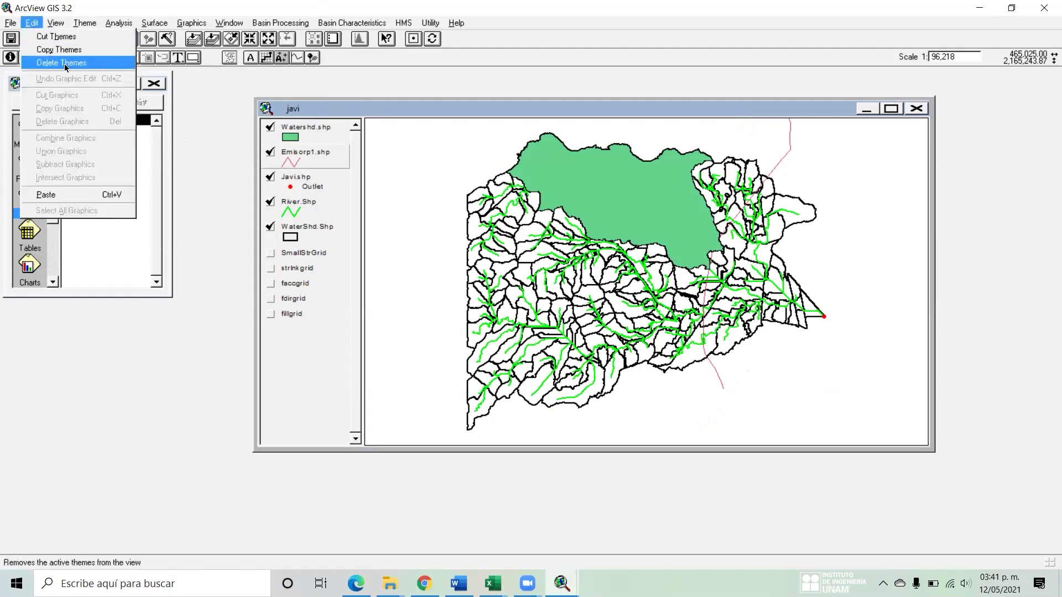
left_click(55, 37)
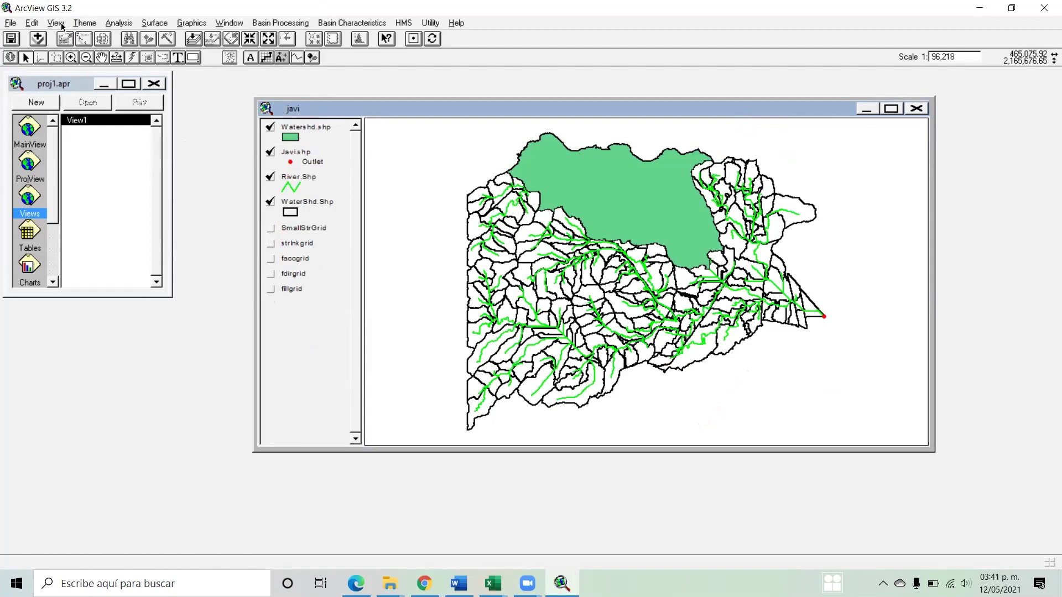
- Start an editing session on the black-outlined WaterShd.Shp theme
left_click(79, 22)
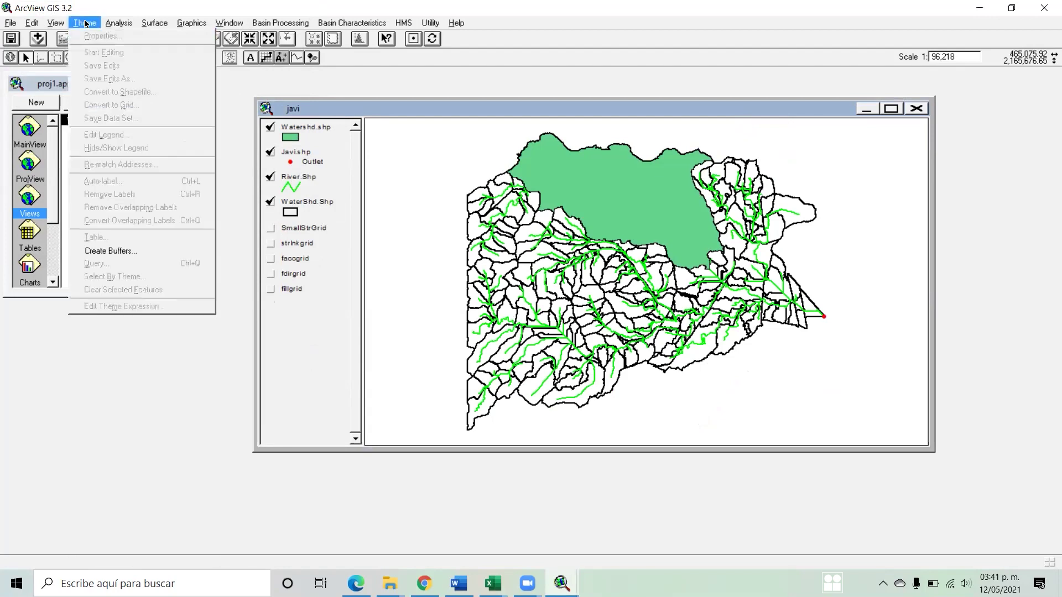
mouse_move(55, 23)
left_click(298, 137)
left_click(307, 137)
left_click(304, 212)
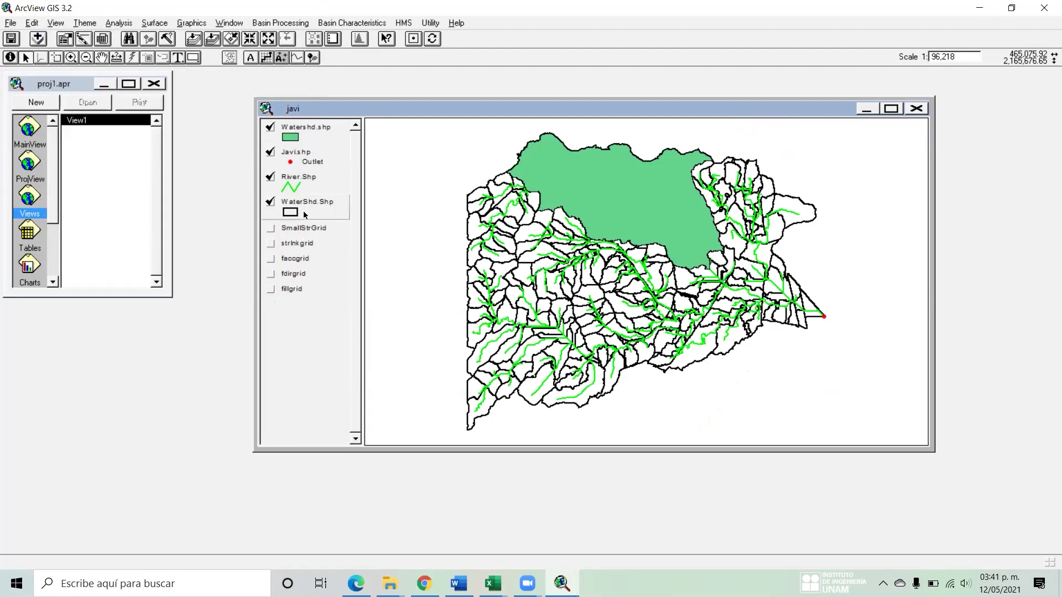
left_click(119, 23)
mouse_move(88, 25)
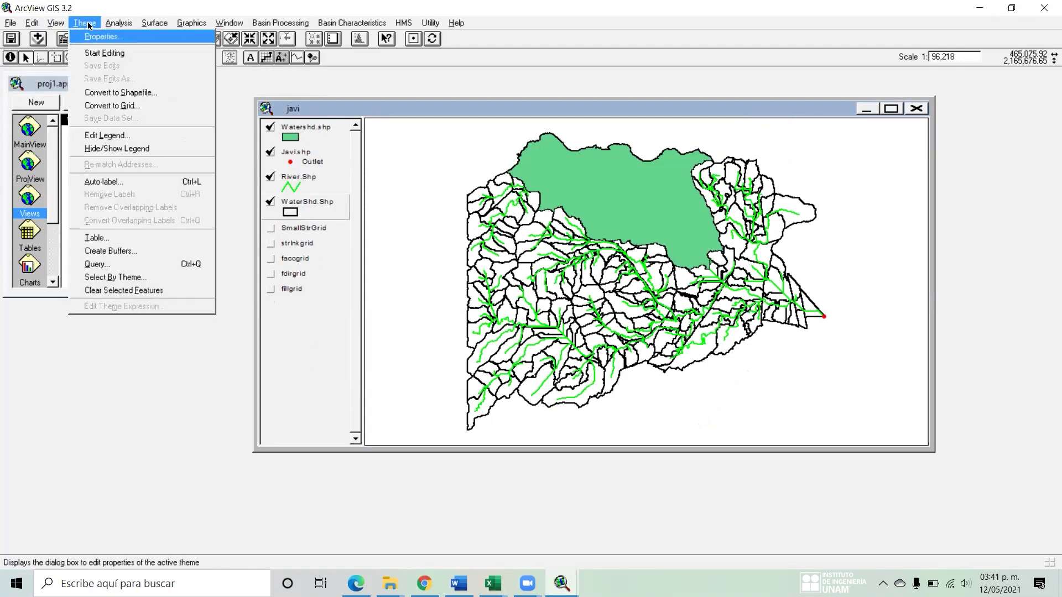
left_click(103, 53)
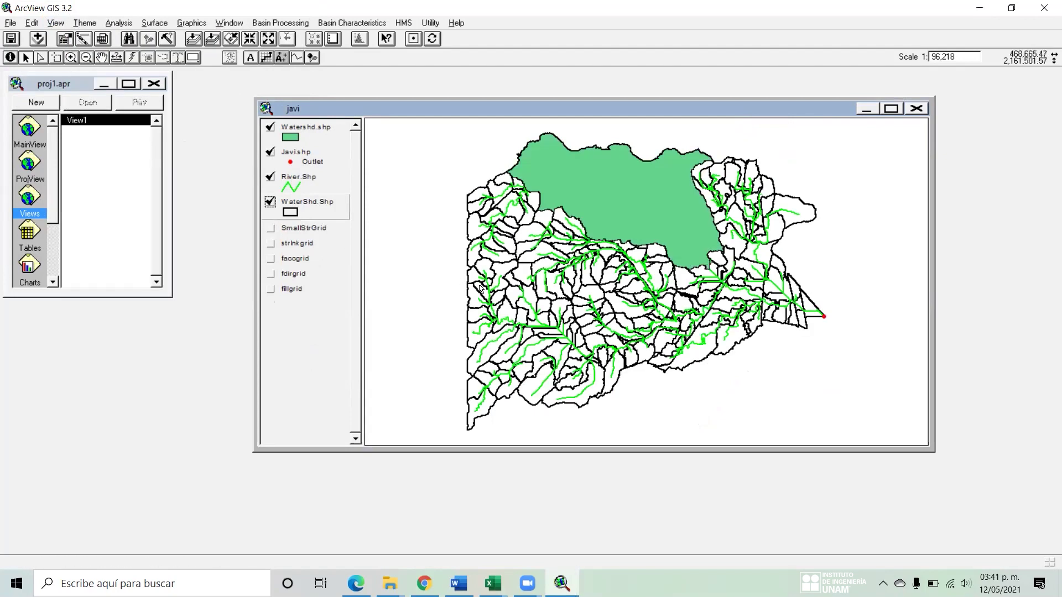
- Delete the WaterShd.Shp subbasins across the south and around the red outlet point to the southeast
left_click_drag(642, 429, 418, 286)
key("Delete")
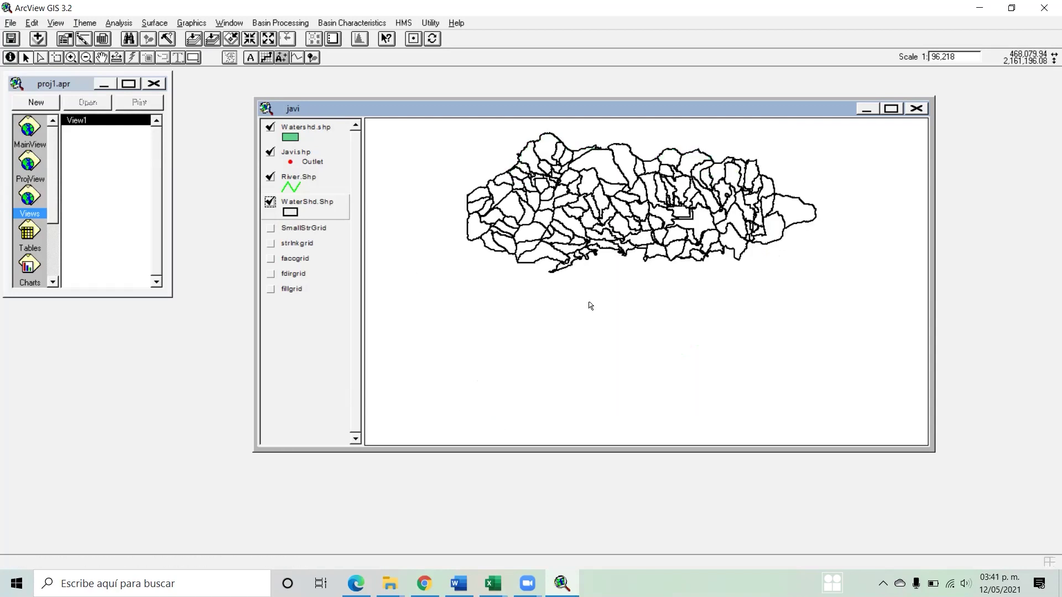
left_click_drag(850, 342, 561, 307)
key("Delete")
left_click_drag(767, 385, 606, 319)
key("Delete")
left_click_drag(849, 304, 725, 282)
key("Delete")
- Delete the WaterShd.Shp subbasins at the far eastern tip and along the western side of the watershed
left_click_drag(835, 242, 778, 188)
key("Delete")
left_click_drag(535, 301, 433, 221)
key("Delete")
left_click_drag(452, 184, 507, 224)
key("Delete")
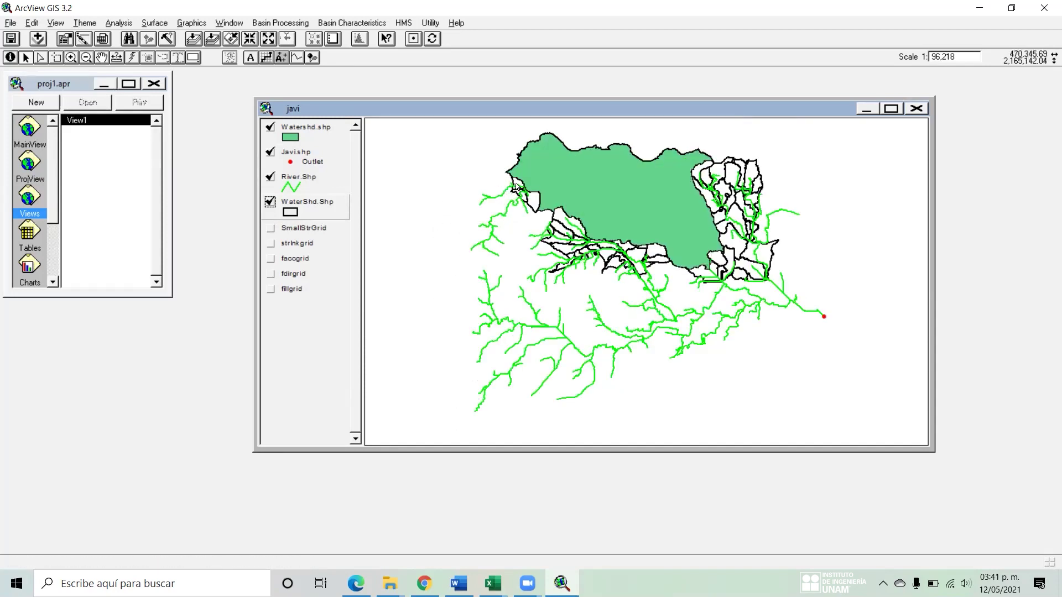
- Delete the remaining WaterShd.Shp subbasins along the southwestern and southern edges of the green basin
left_click(515, 190)
key("Delete")
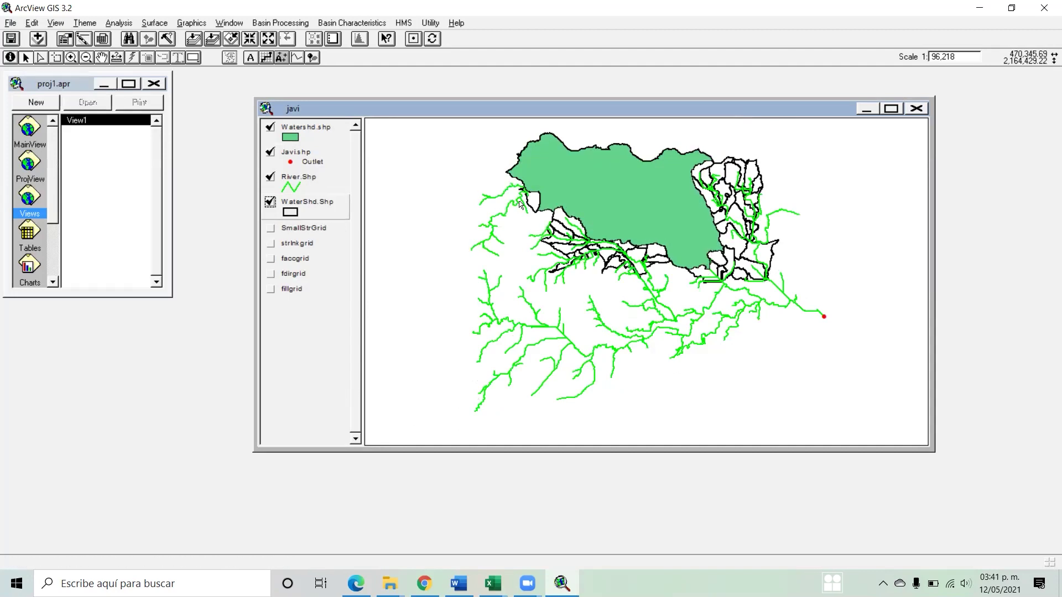
left_click(527, 202)
mouse_move(546, 236)
left_mouse_down()
mouse_move(565, 240)
mouse_move(581, 274)
left_mouse_up()
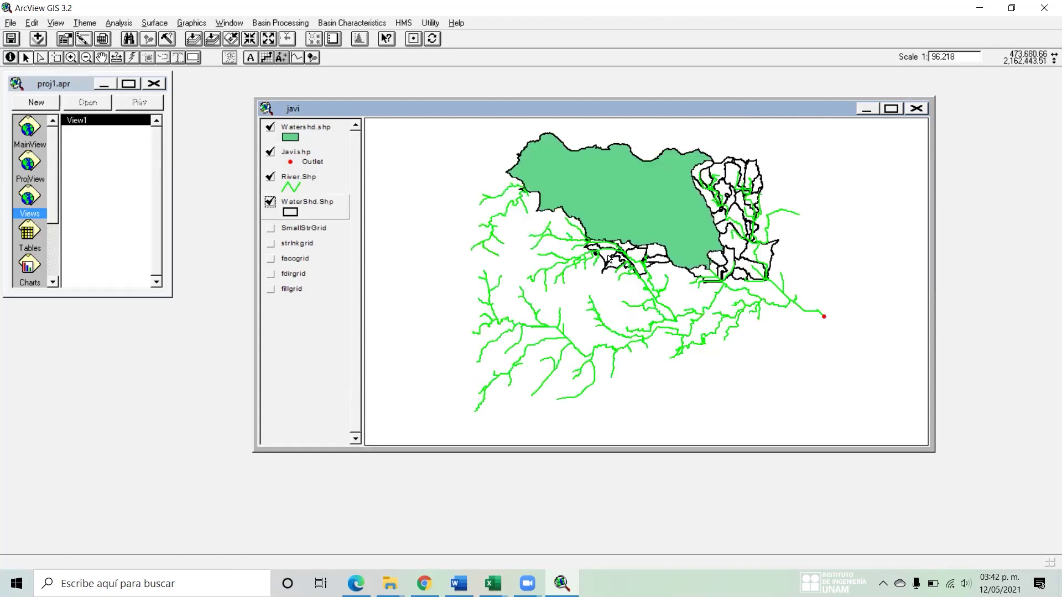
left_click(605, 253)
left_click(591, 250)
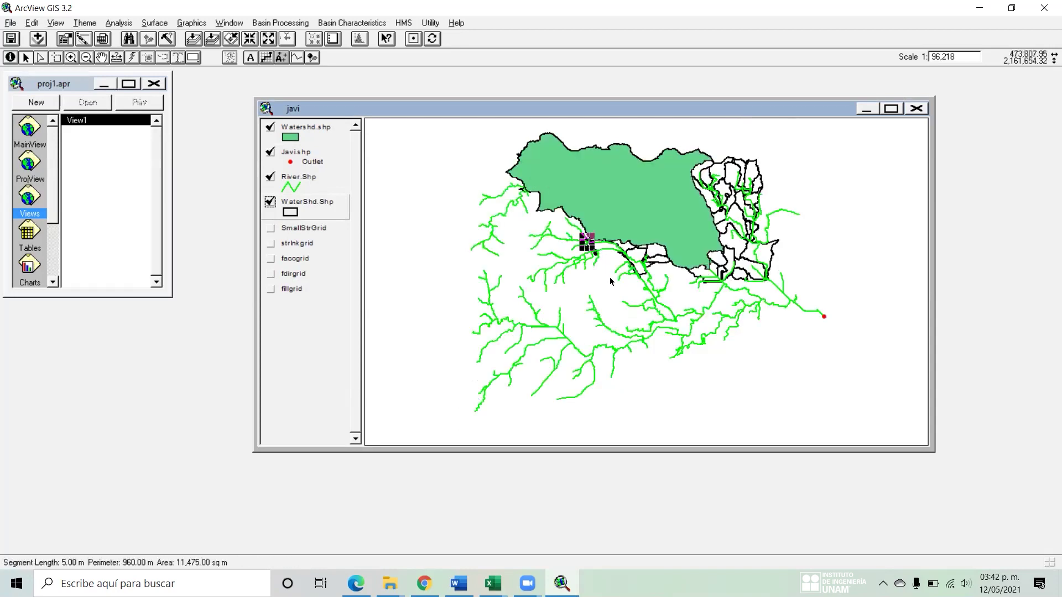
double_click(605, 266)
left_click_drag(614, 251, 655, 288)
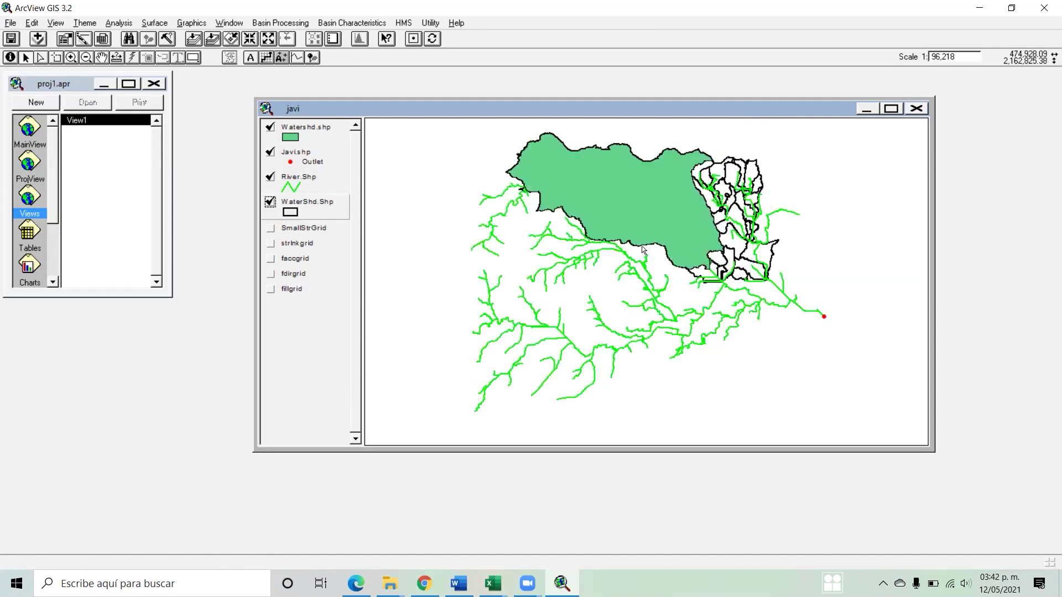
- Delete the WaterShd.Shp subbasins outside the southeastern corner of the green basin
left_click(692, 281)
double_click(713, 283)
left_click_drag(710, 249, 744, 288)
left_click(714, 275)
double_click(732, 268)
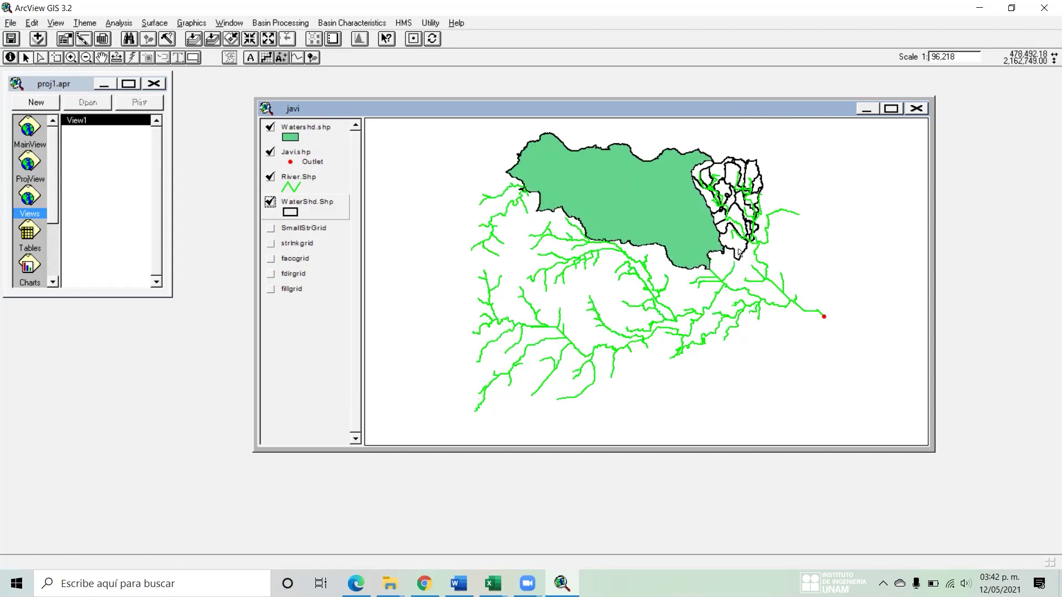
- Delete the WaterShd.Shp subbasins and leftover slivers outside the green basin along its eastern and northeastern side
left_click_drag(773, 241, 703, 159)
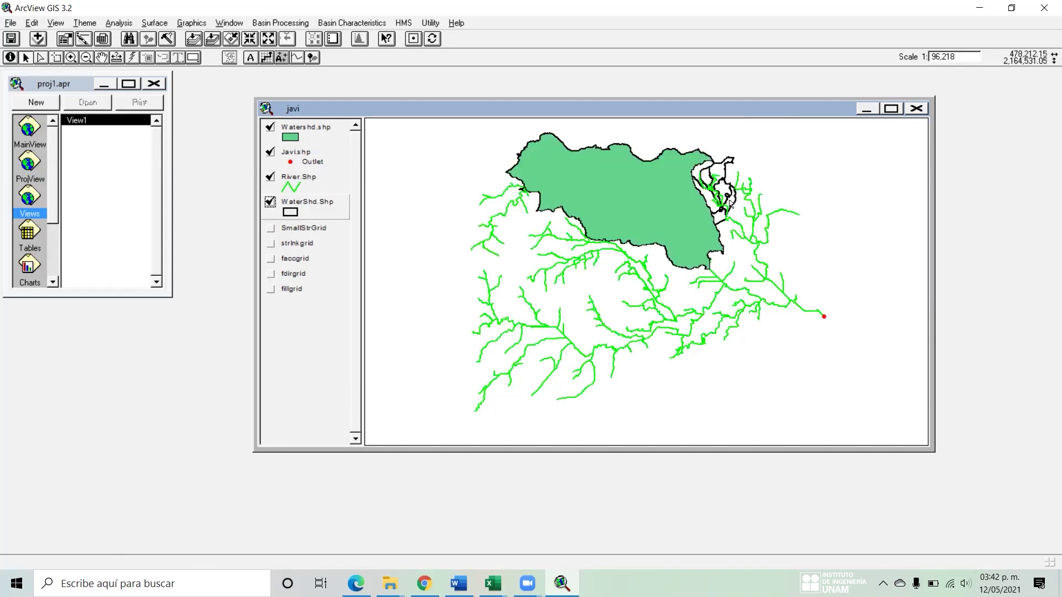
left_click(726, 204)
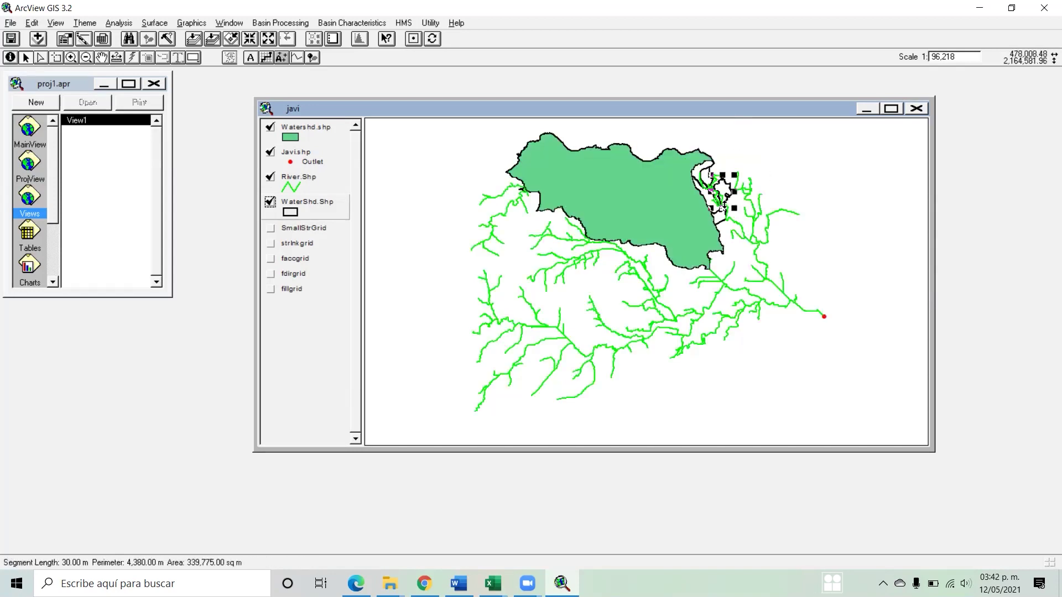
left_click(719, 209)
left_click(715, 201)
key("Delete")
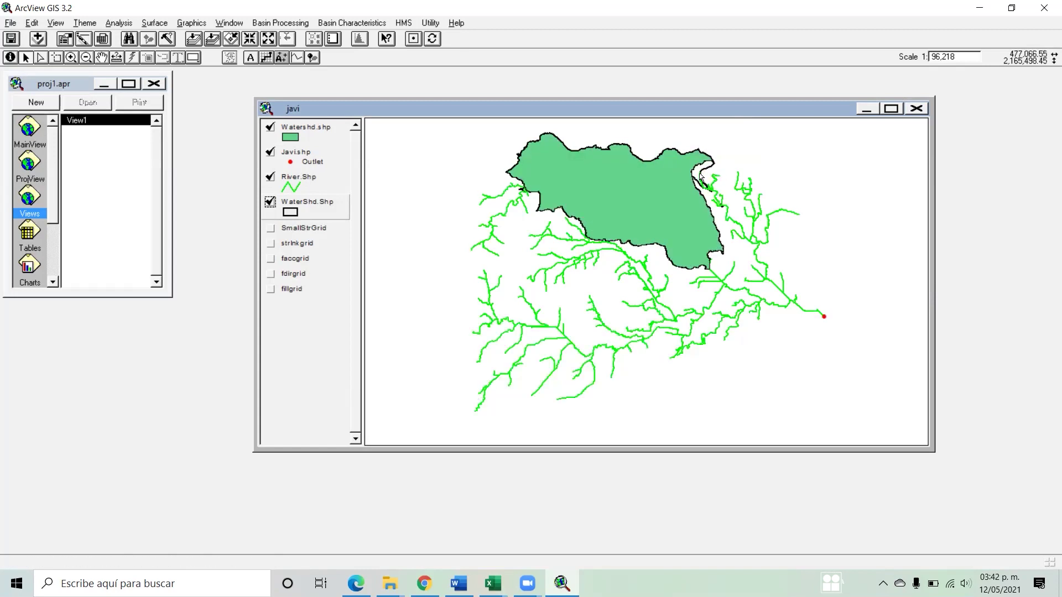
left_click(722, 205)
double_click(722, 205)
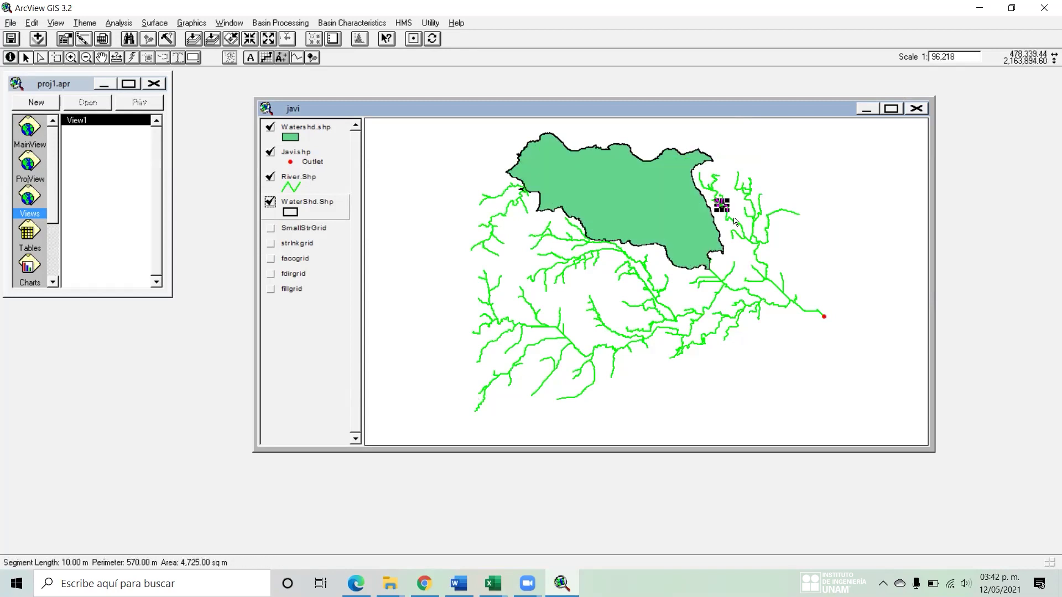
key("Delete")
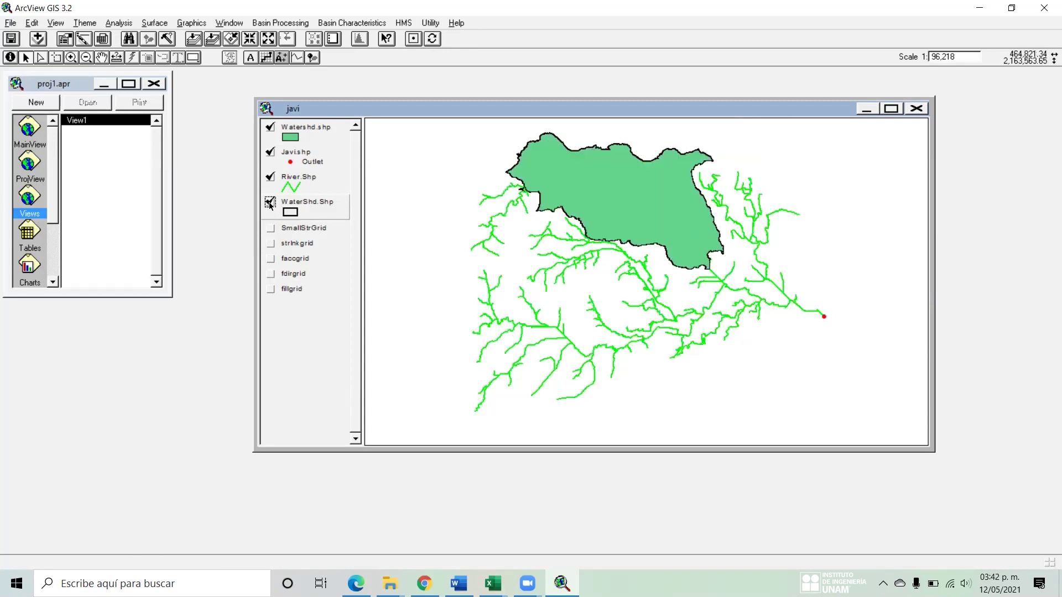
- Hide the green Watershd.shp theme so the trimmed subbasins show on the map
left_click(270, 128)
left_click(271, 128)
left_click(271, 128)
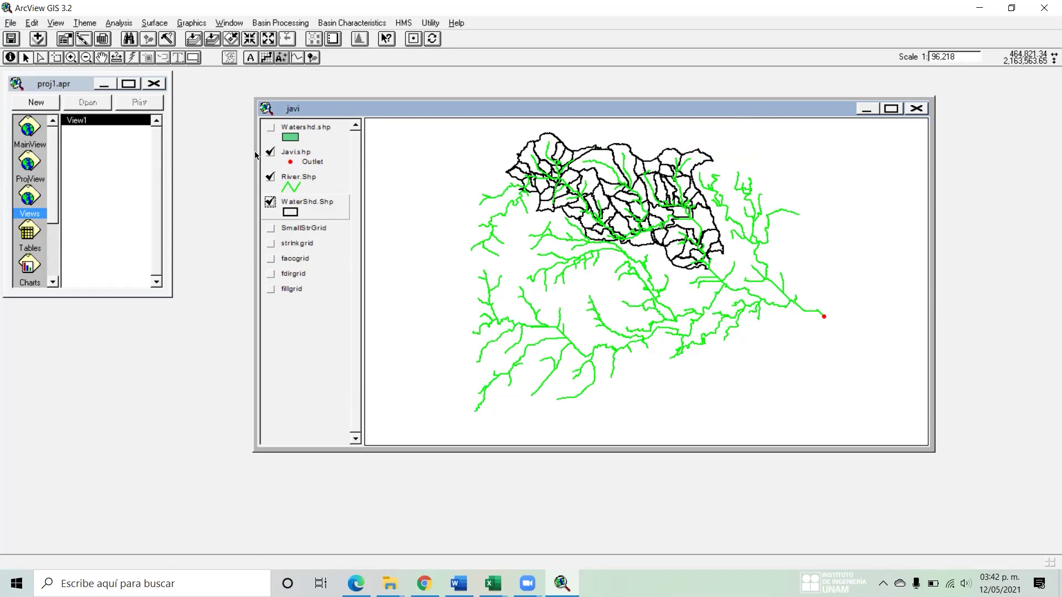
- Stop editing the WaterShd.Shp theme and save the edits
left_click(82, 23)
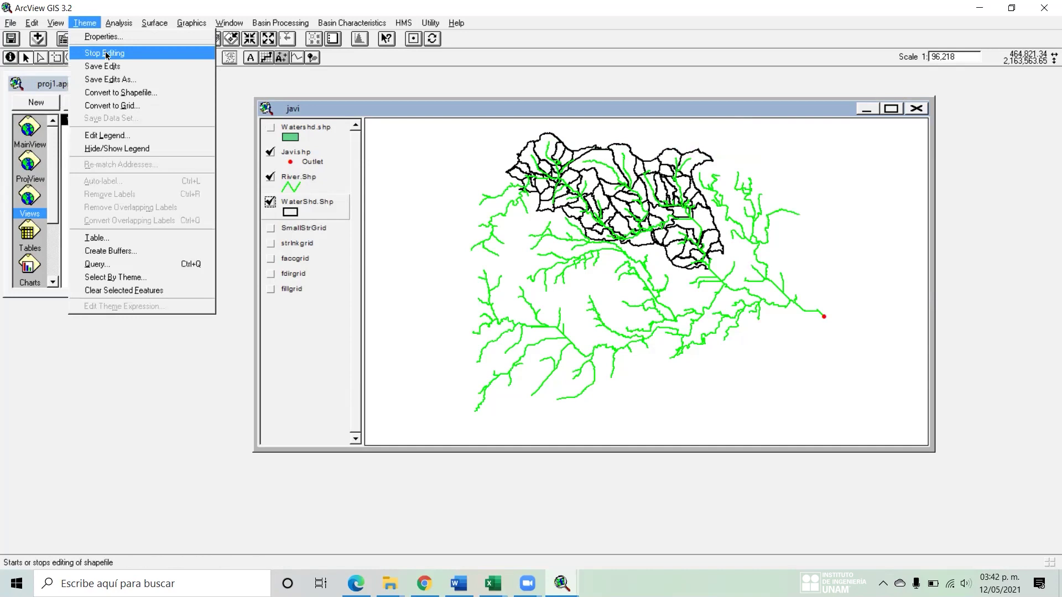
left_click(96, 47)
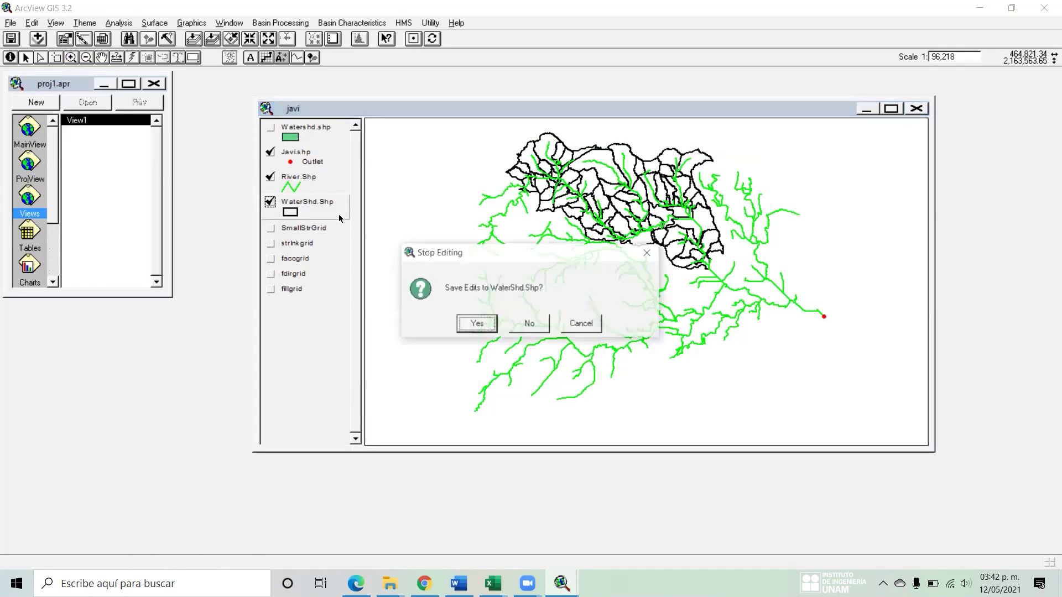
left_click(477, 325)
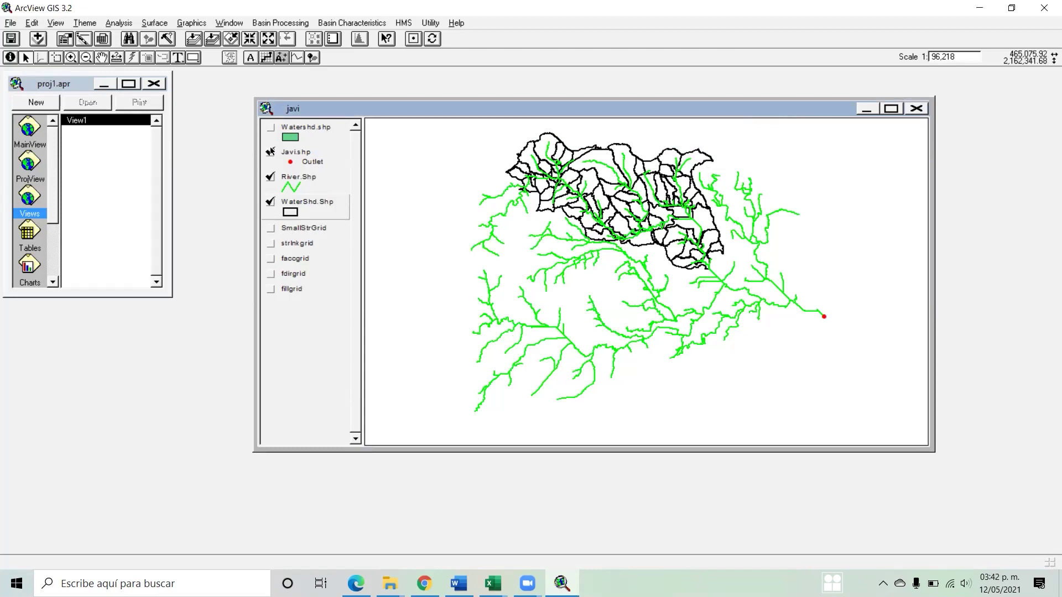
- Hide the River.Shp theme on the map
left_click(270, 177)
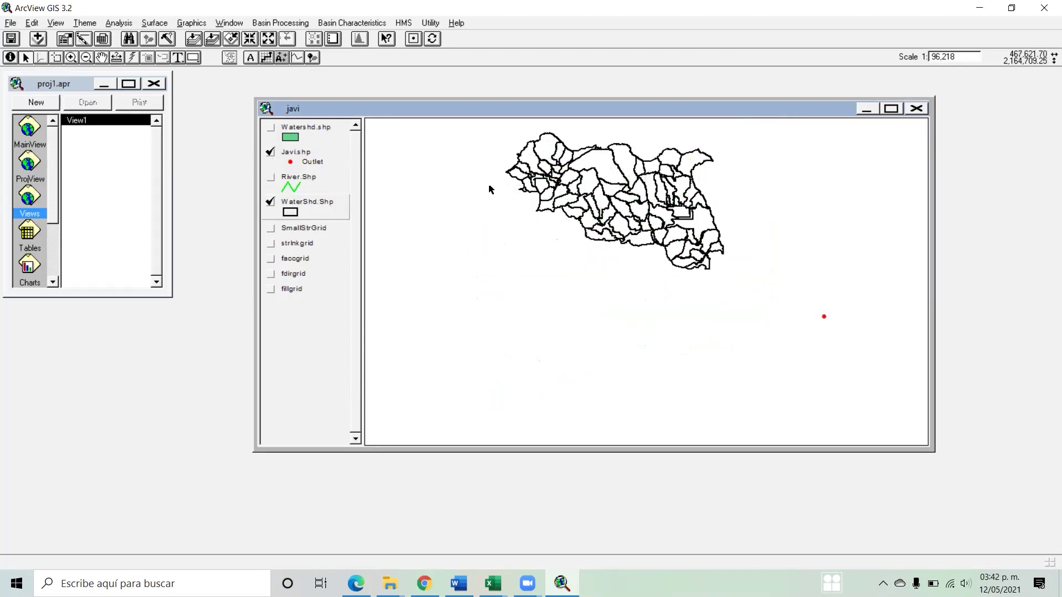
left_click_drag(494, 122, 701, 247)
left_click_drag(760, 281, 809, 313)
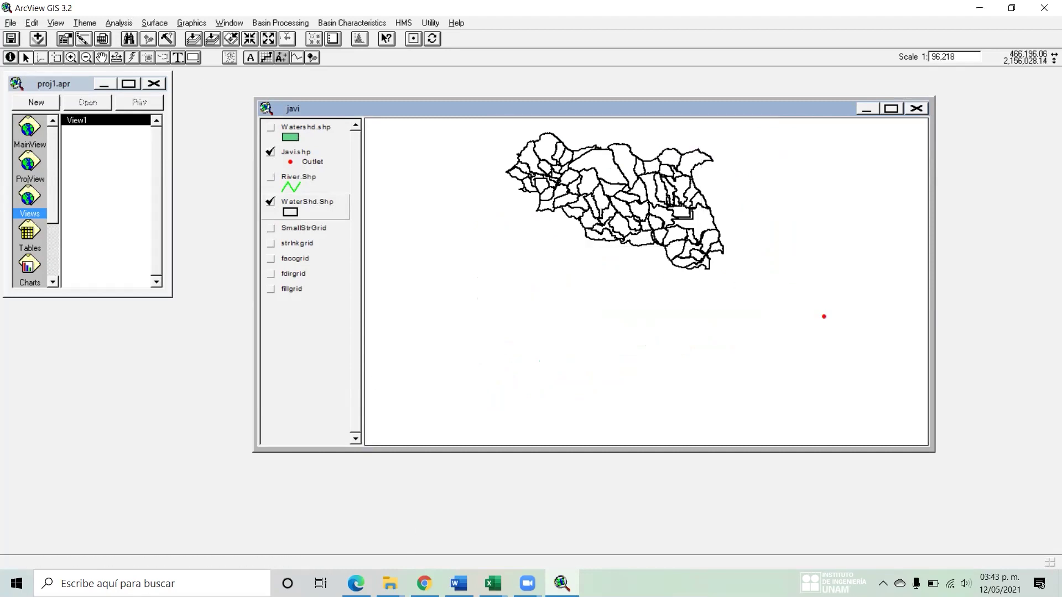
- Try to merge the WaterShd.Shp subbasins with Basin Merge without selecting any features
left_click(349, 23)
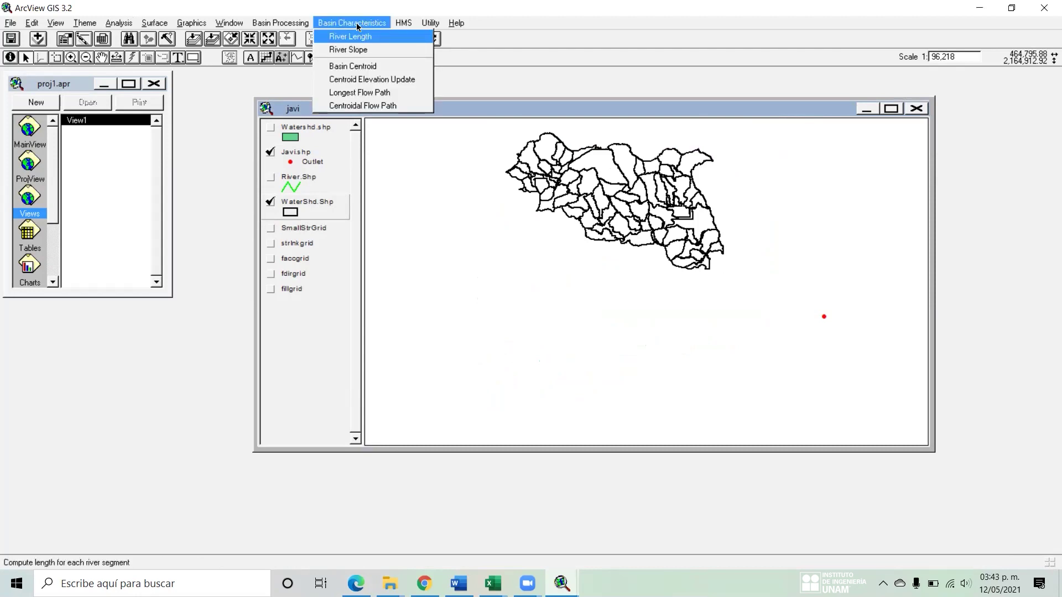
mouse_move(280, 23)
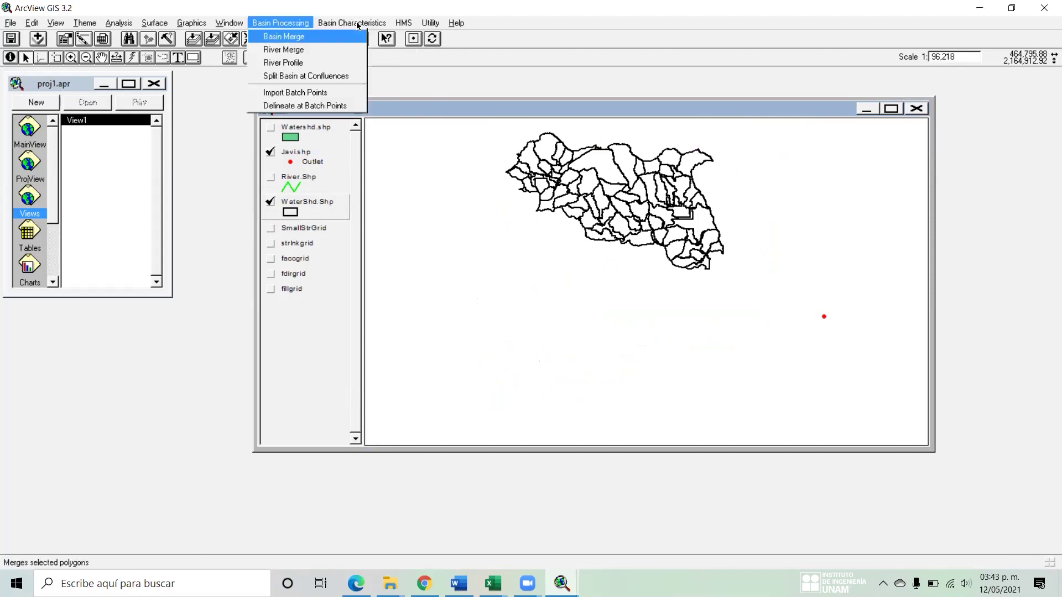
left_click(291, 36)
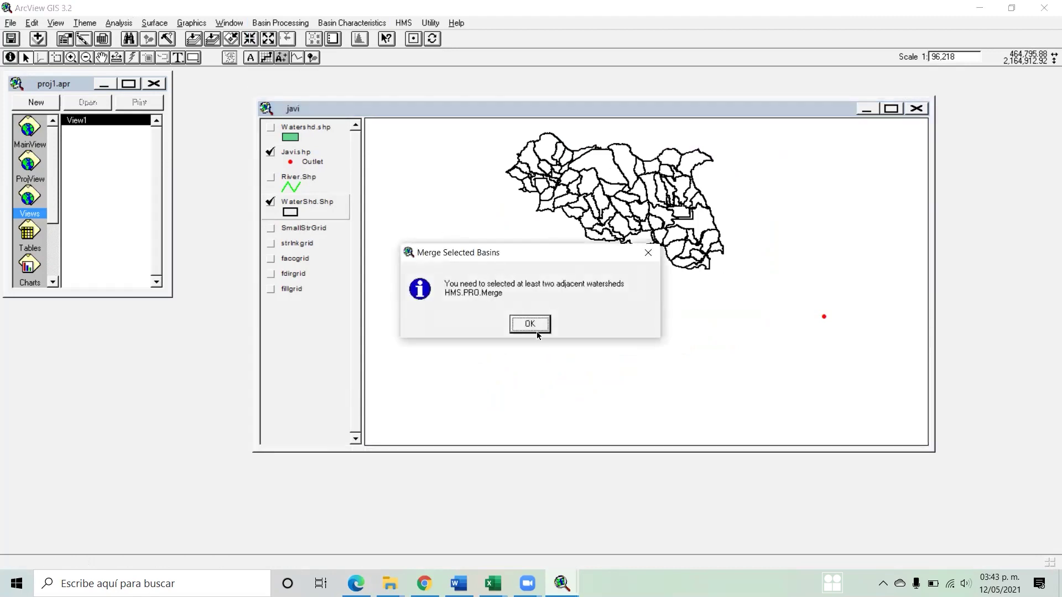
left_click(535, 326)
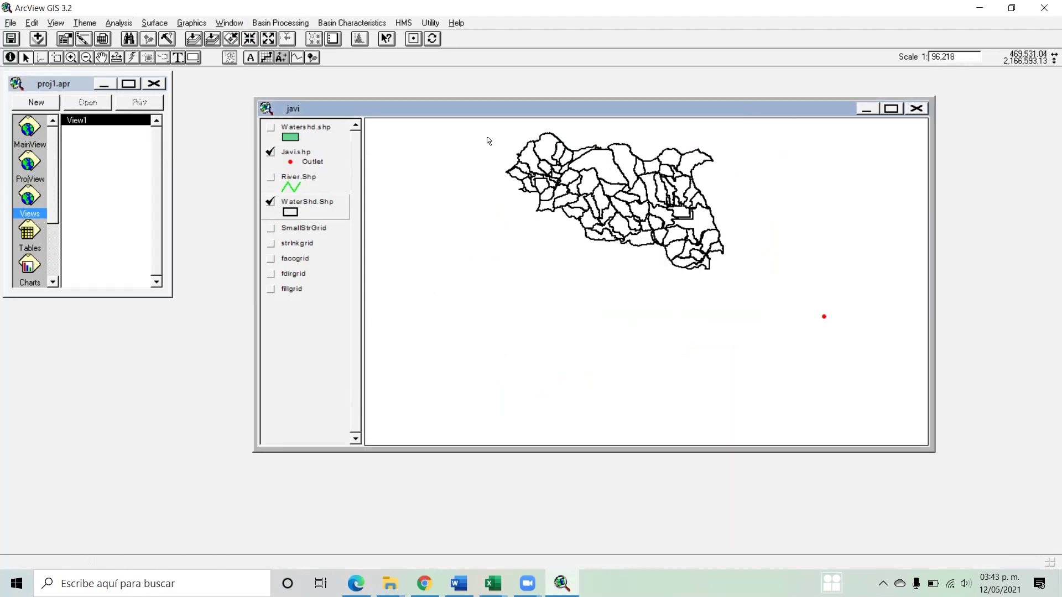
left_click(279, 23)
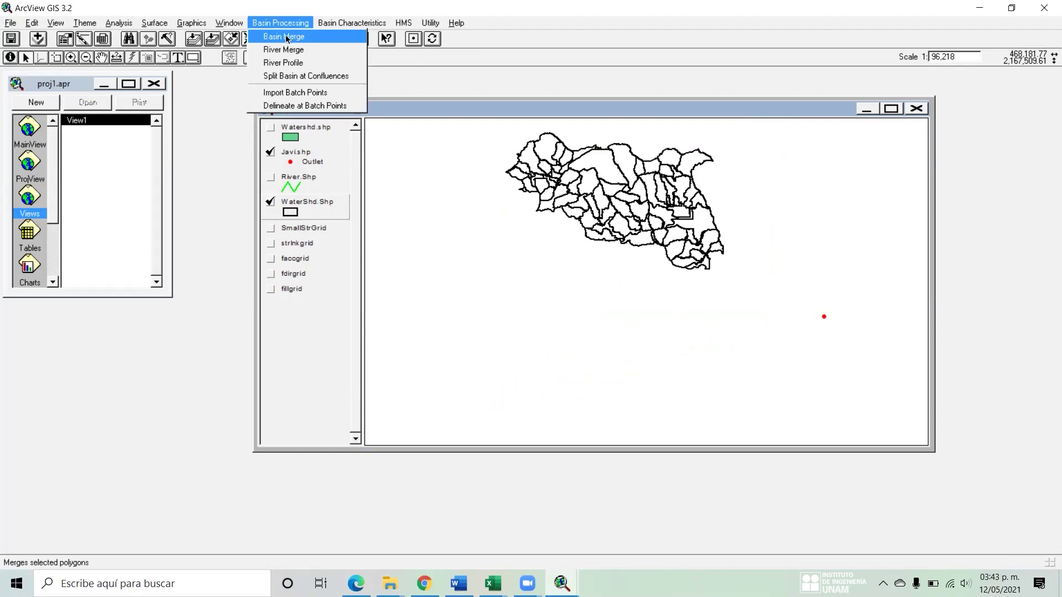
left_click(287, 38)
left_click(530, 325)
left_click_drag(766, 292, 481, 132)
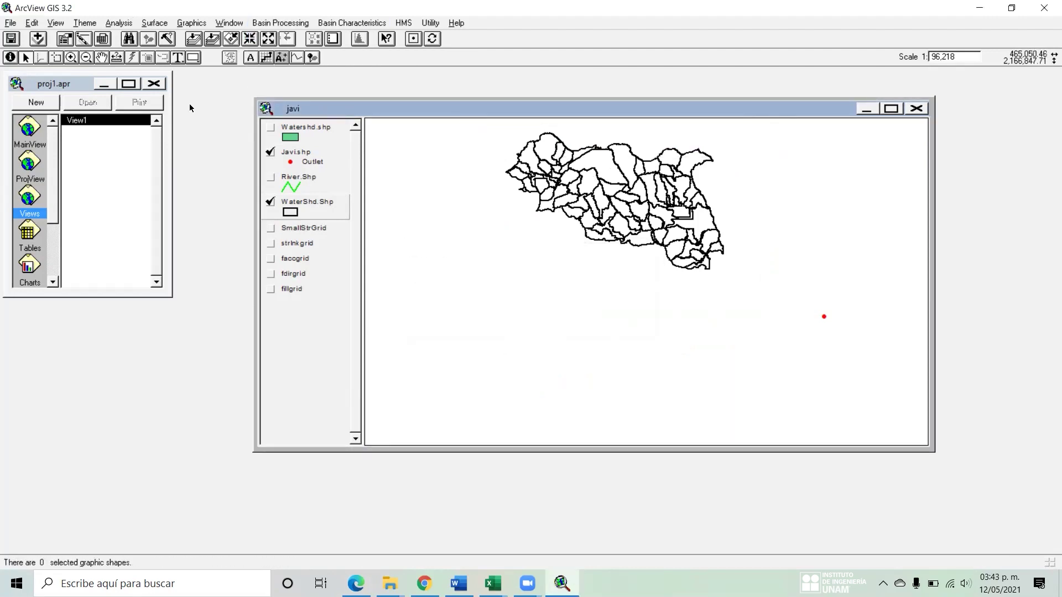
double_click(306, 211)
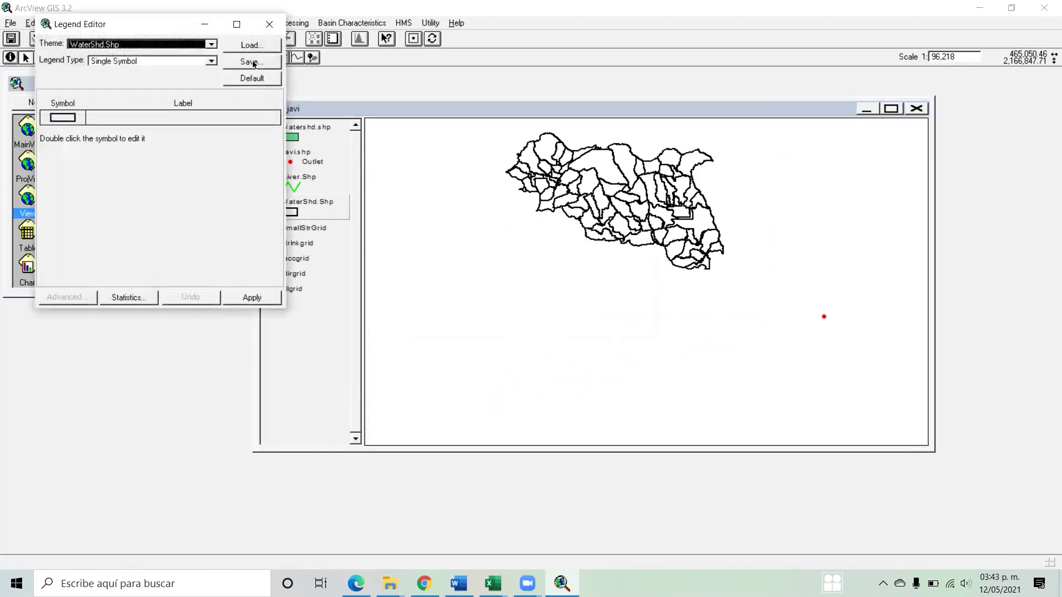
left_click(270, 25)
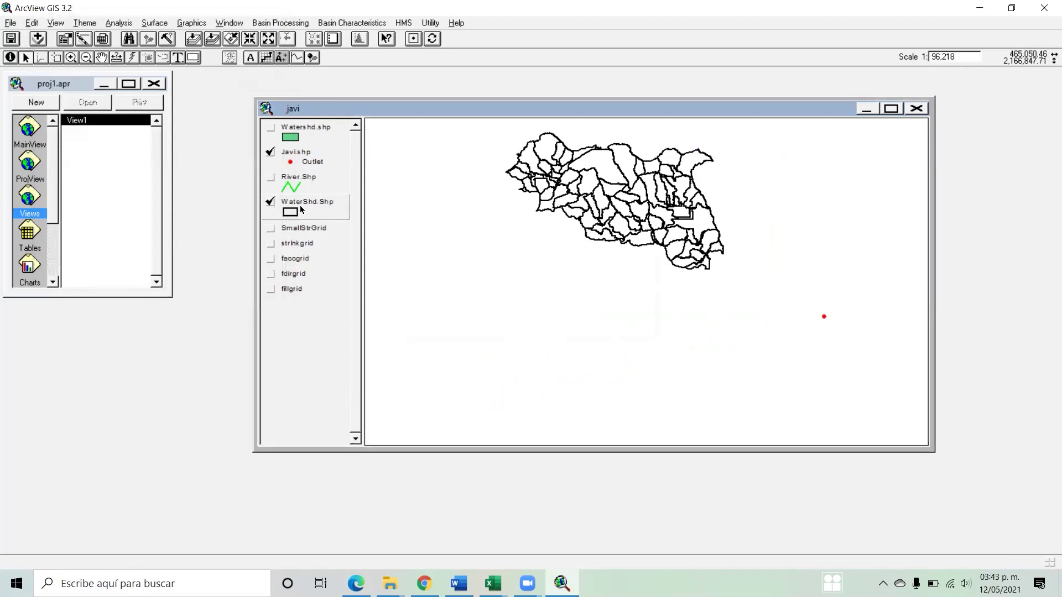
- Select all the WaterShd.Shp subbasins with the Select Feature tool and try to merge them with Basin Merge
left_click(56, 57)
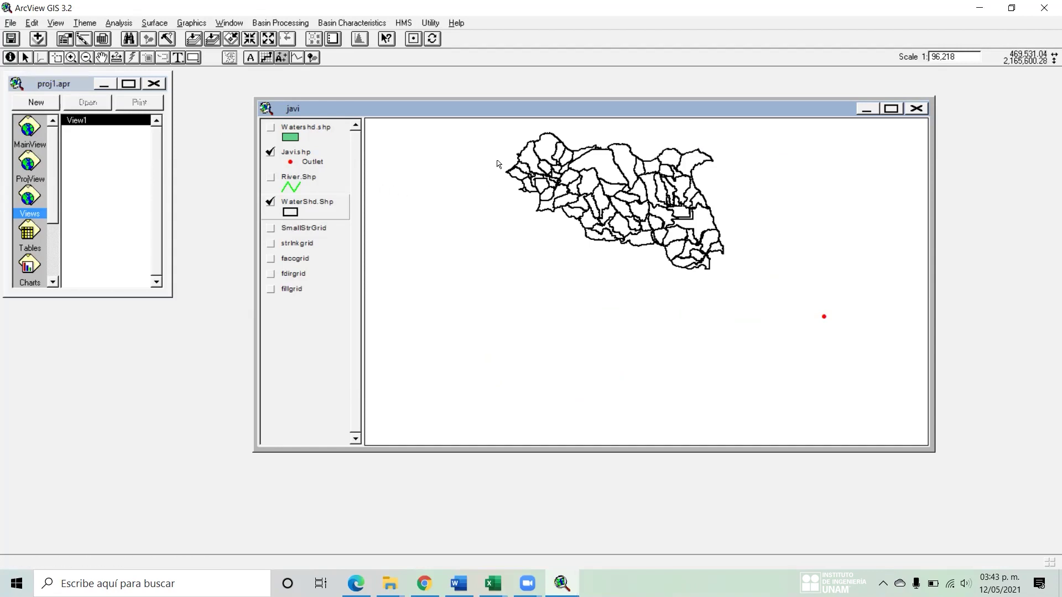
left_click_drag(478, 134, 734, 313)
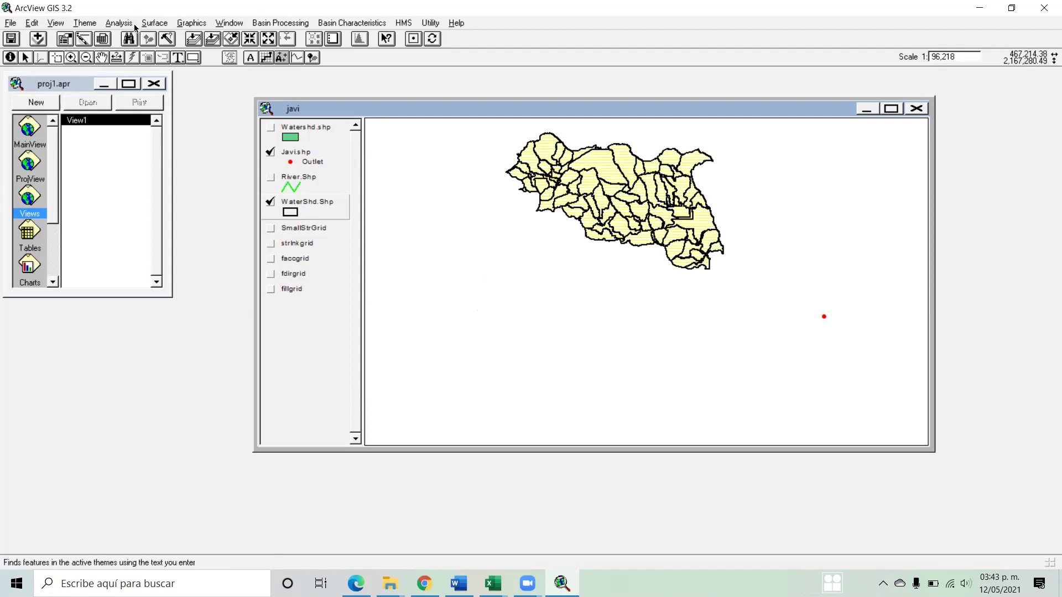
key("alt+b")
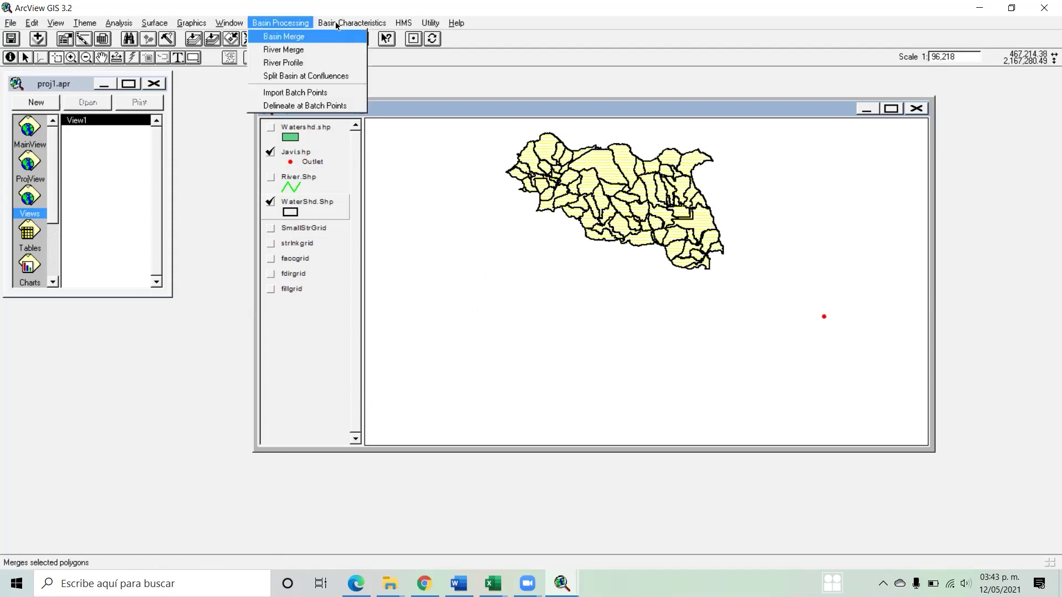
left_click(288, 38)
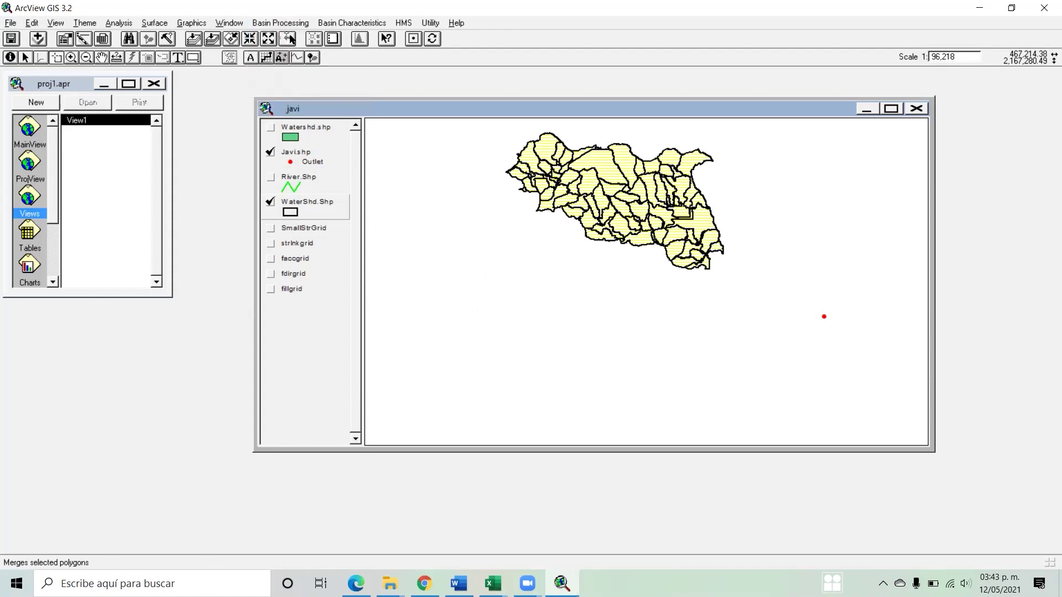
left_click(535, 328)
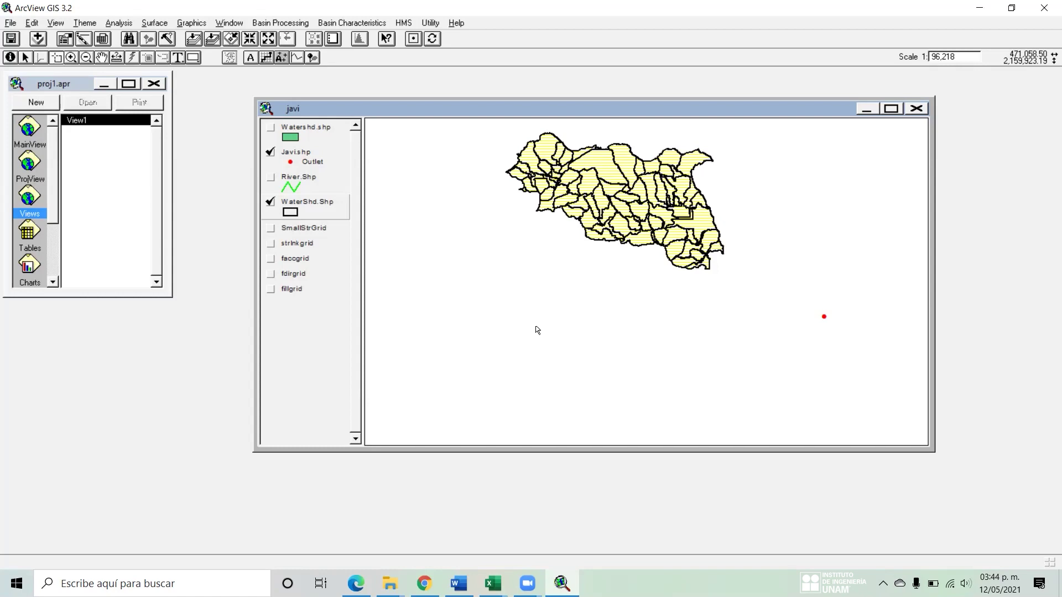
- Redraw the WaterShd.Shp theme, reselect all of its subbasins and try Basin Merge again
left_click(621, 267)
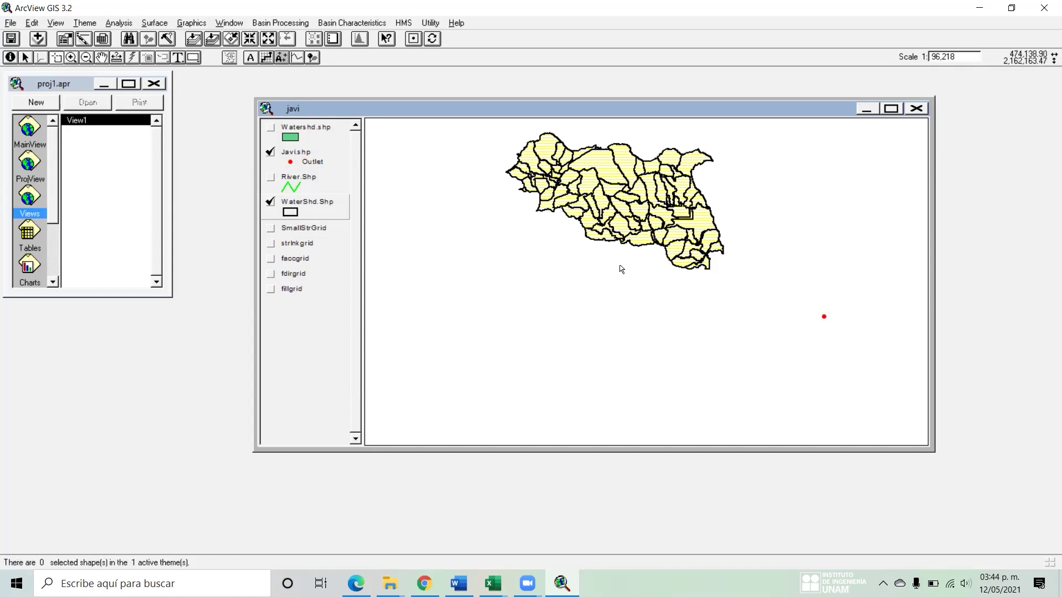
left_click(270, 202)
left_click(270, 203)
left_click_drag(776, 296, 501, 127)
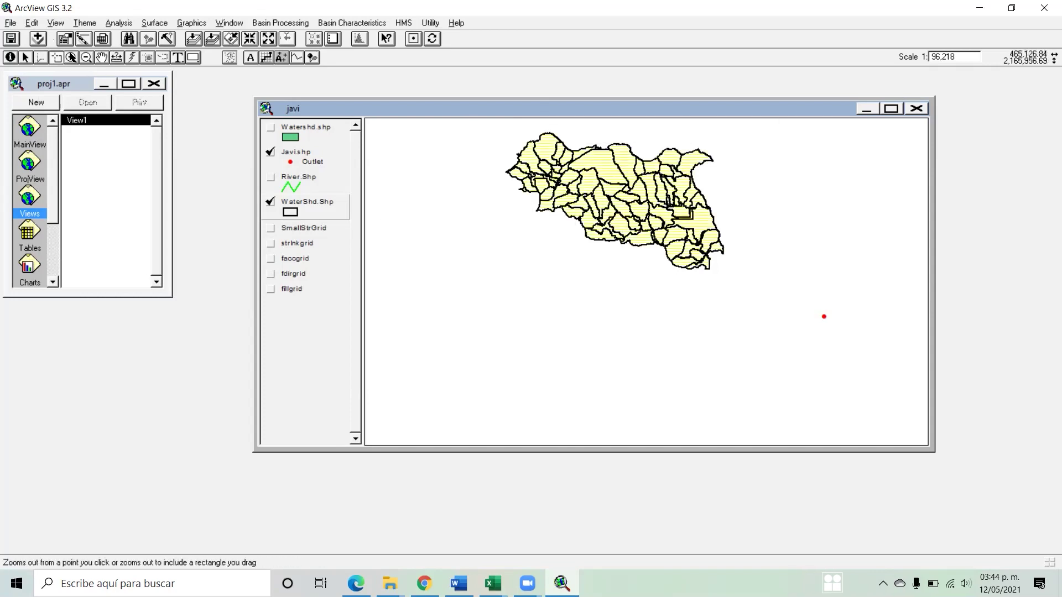
left_click_drag(491, 128, 785, 315)
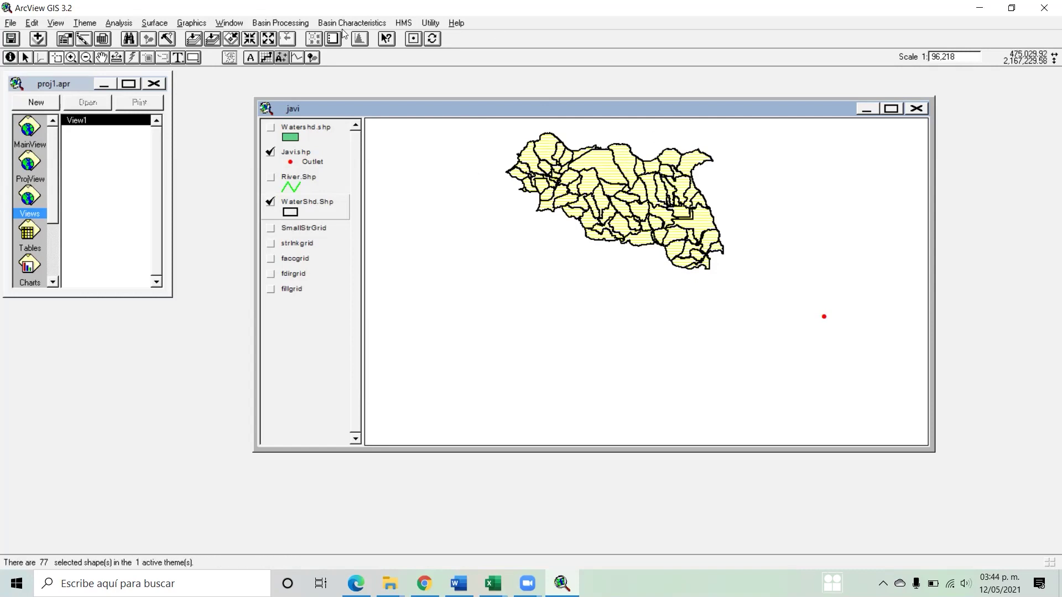
left_click(257, 24)
left_click(286, 38)
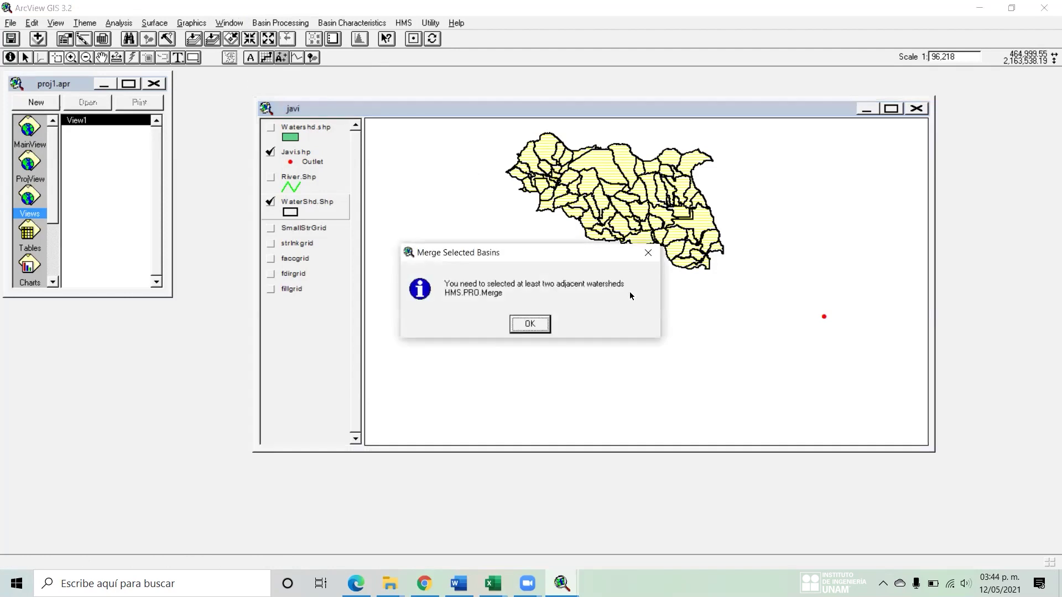
left_click(538, 328)
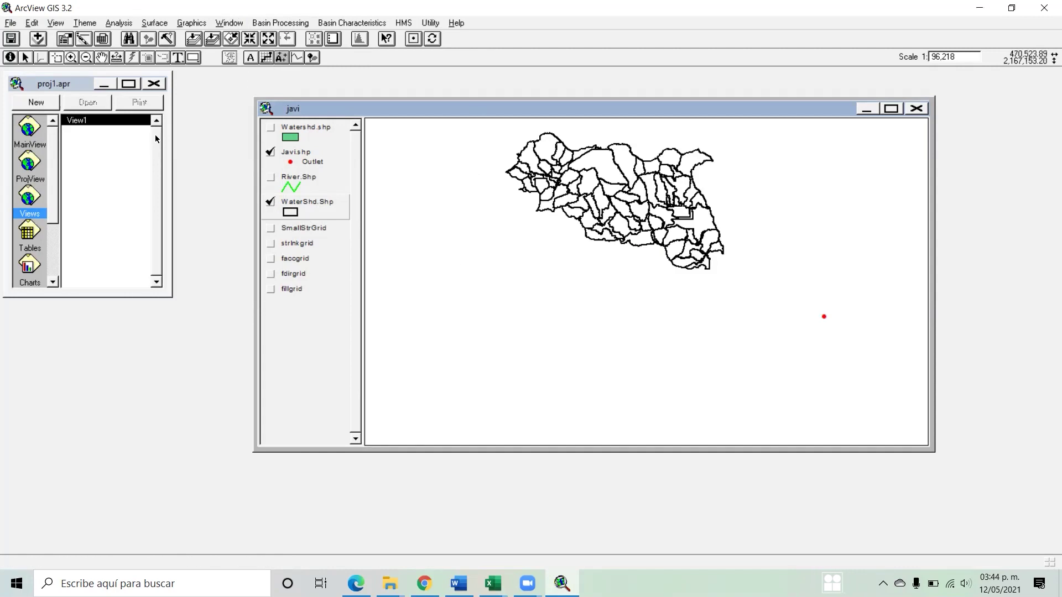
- Select the eastern WaterShd.Shp subbasins and try to merge them with Basin Merge
left_click_drag(731, 281, 633, 142)
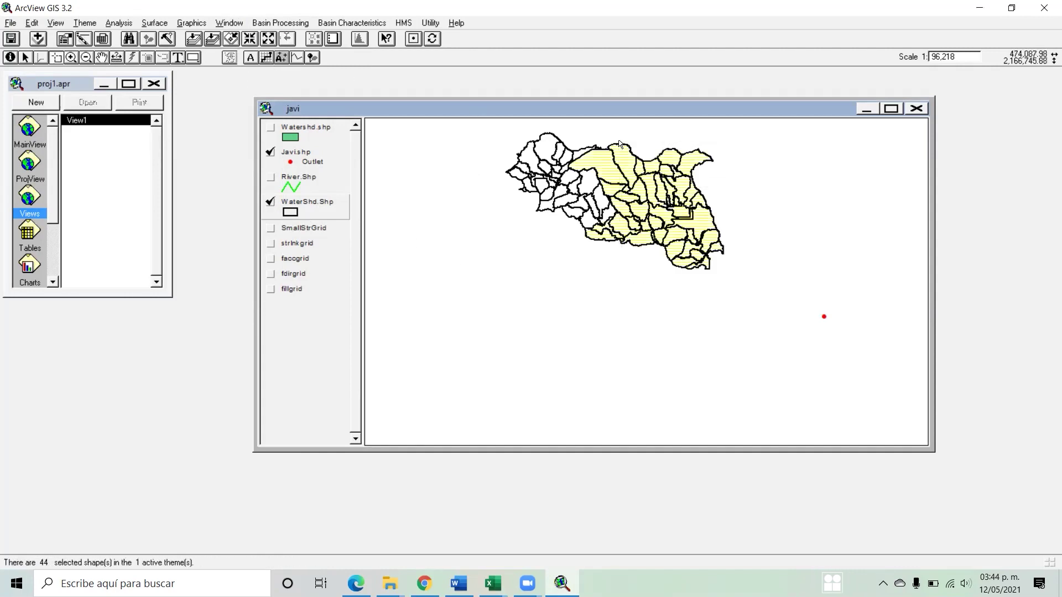
left_click(280, 23)
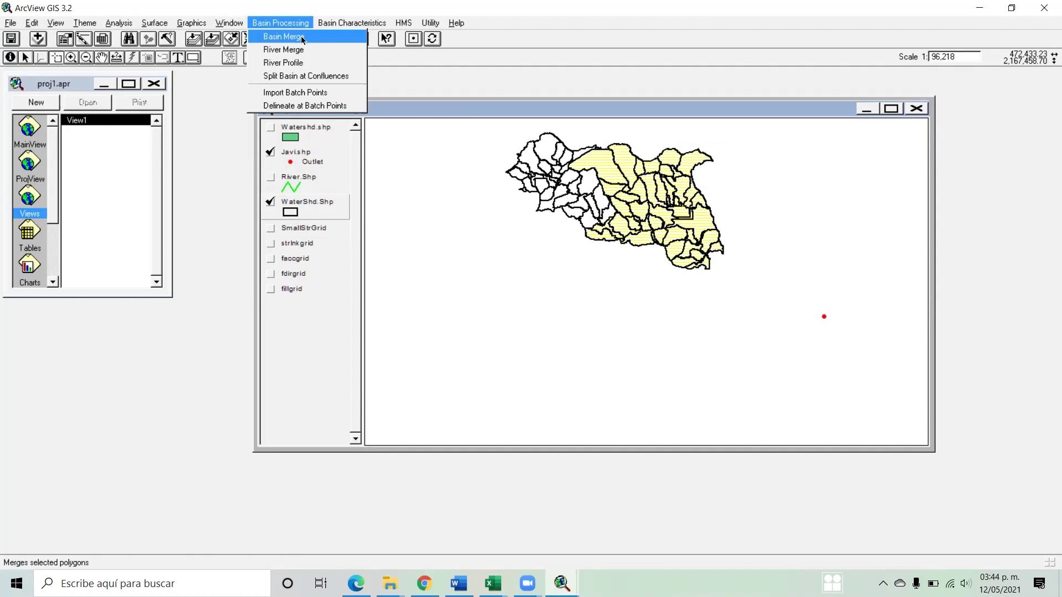
left_click(299, 34)
left_click(530, 323)
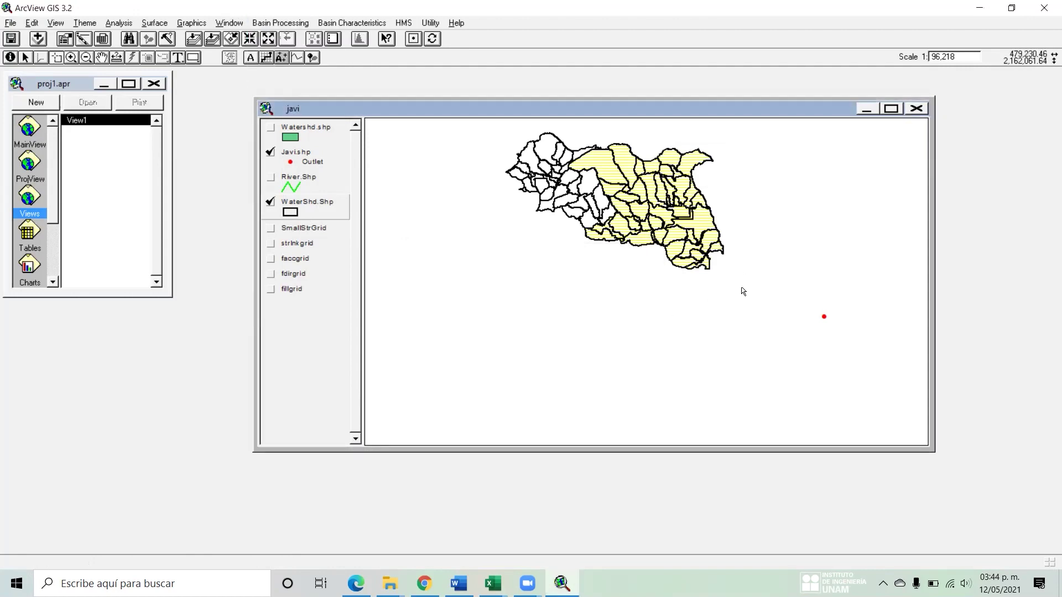
- Redraw the WaterShd.Shp theme, select only its southern subbasins and try Basin Merge on them
left_click(270, 201)
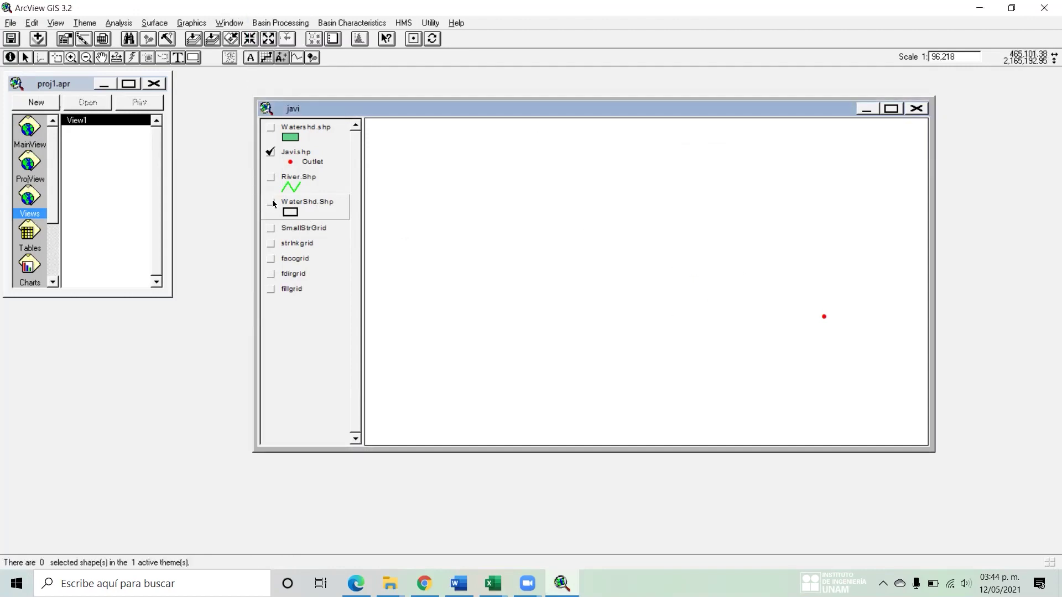
left_click_drag(770, 312, 572, 217)
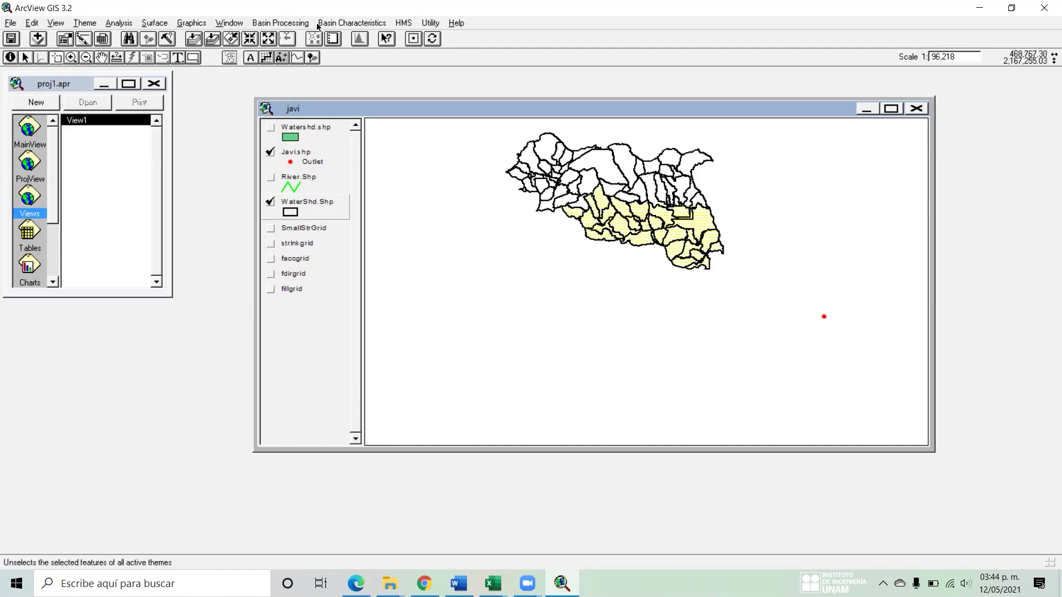
left_click(280, 23)
left_click(286, 36)
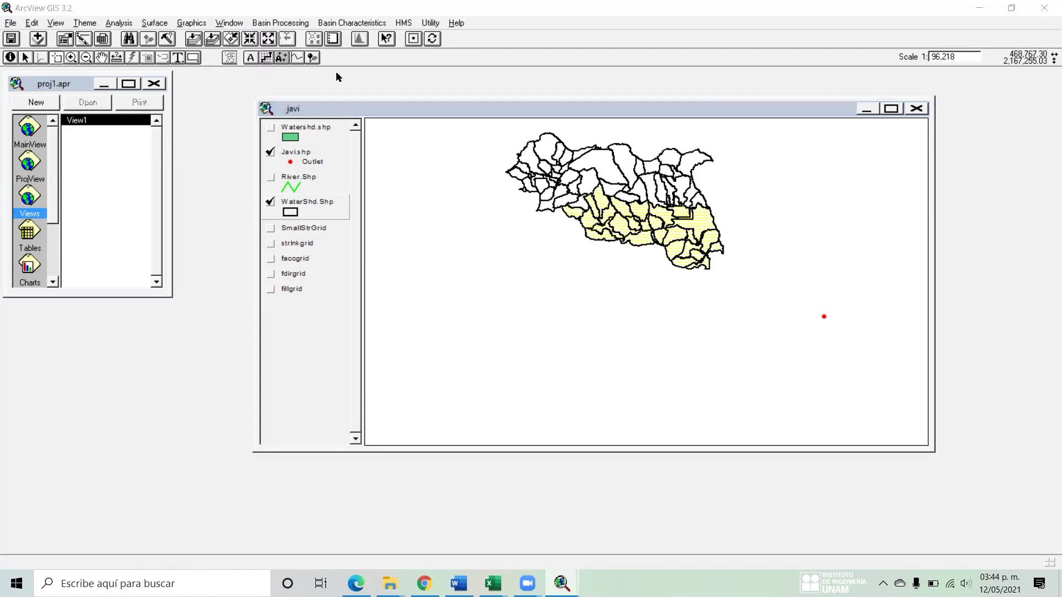
left_click(530, 323)
- Add the western subbasins to the WaterShd.Shp selection and try River Merge
left_click_drag(530, 159, 499, 138)
left_click(280, 23)
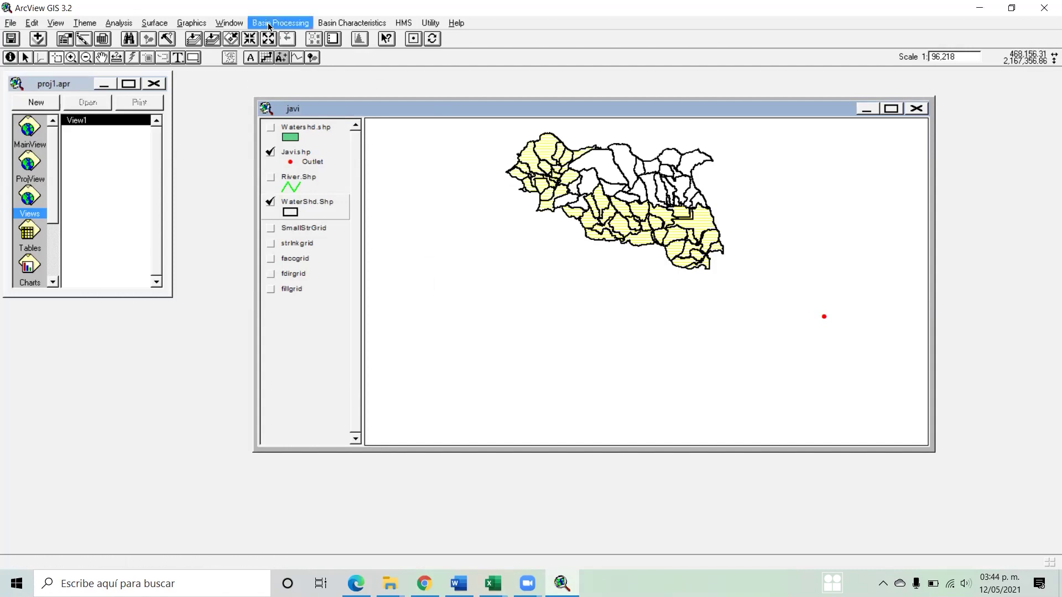
left_click(285, 48)
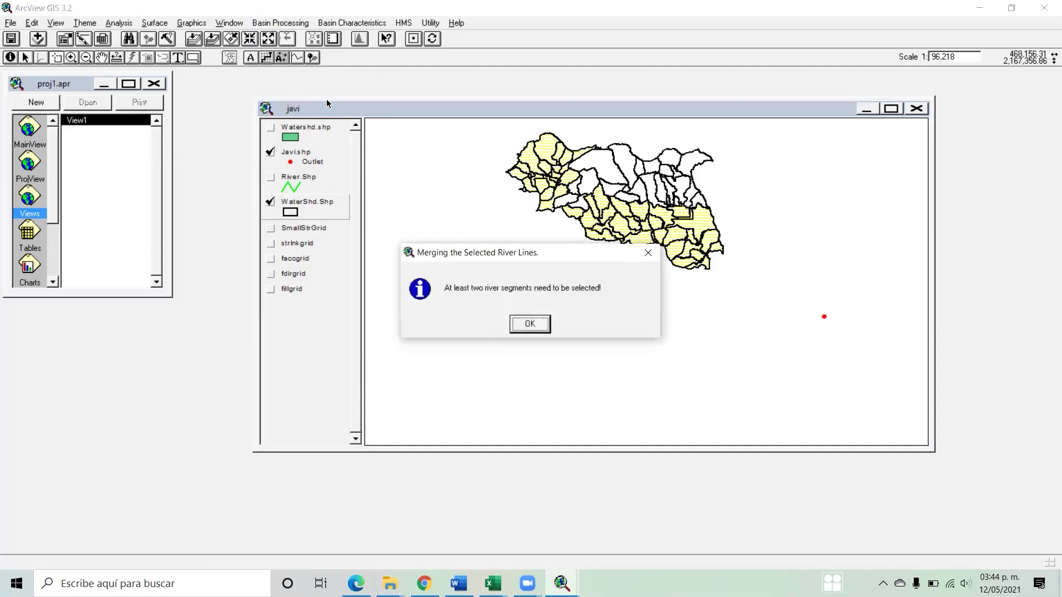
left_click(531, 327)
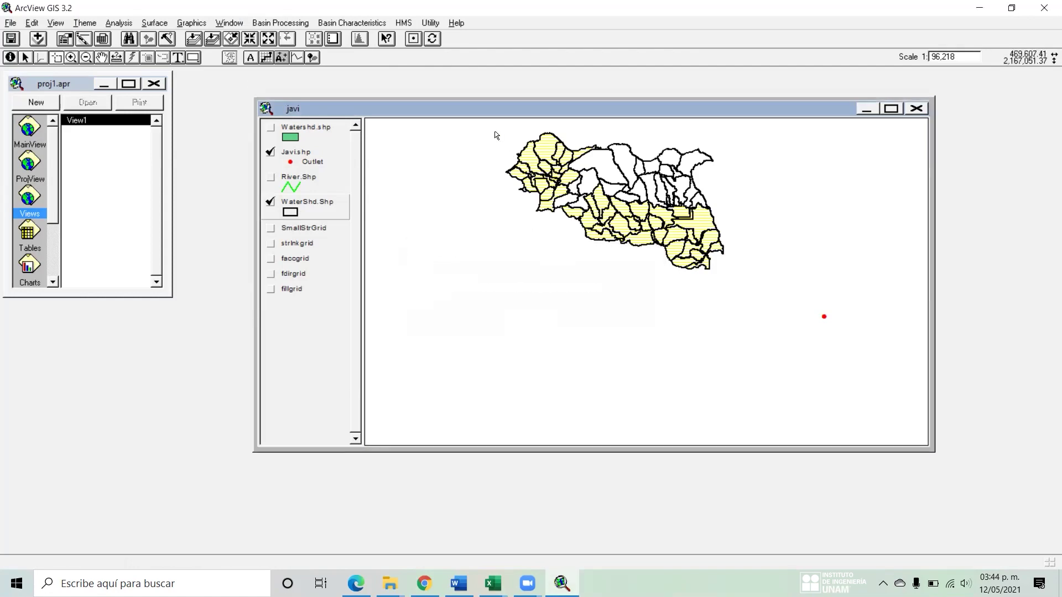
- Show the River.Shp theme and try Basin Merge with all the WaterShd.Shp subbasins selected
left_click(271, 177)
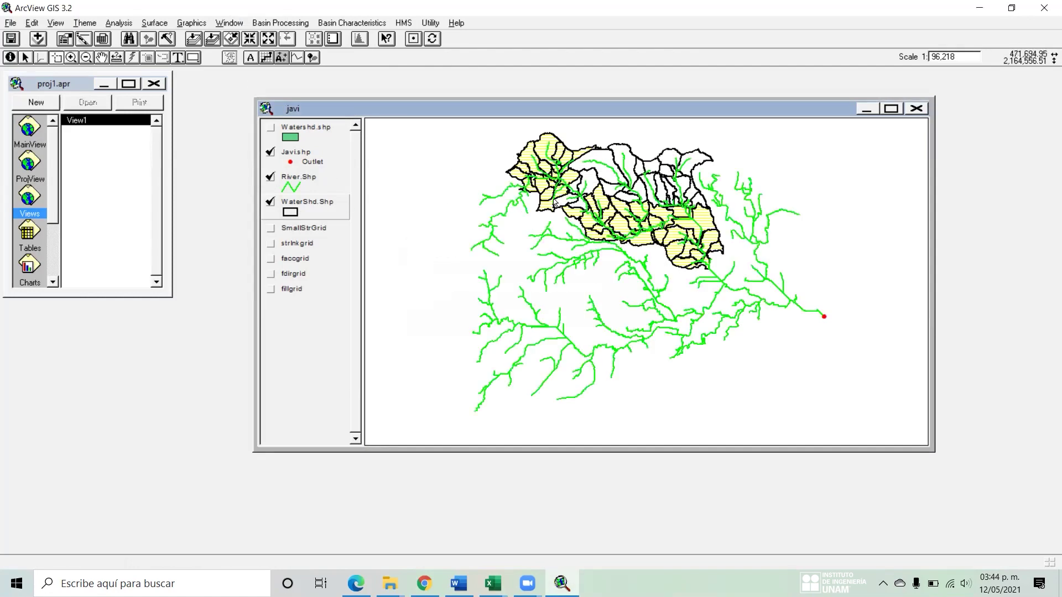
left_click(270, 203)
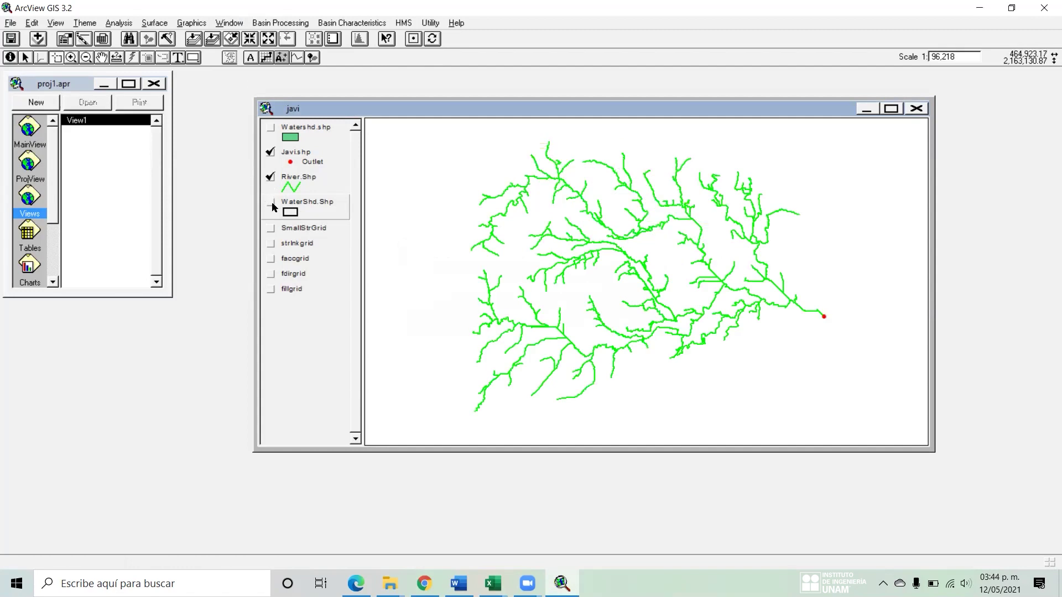
left_click(270, 202)
left_click_drag(482, 129, 741, 285)
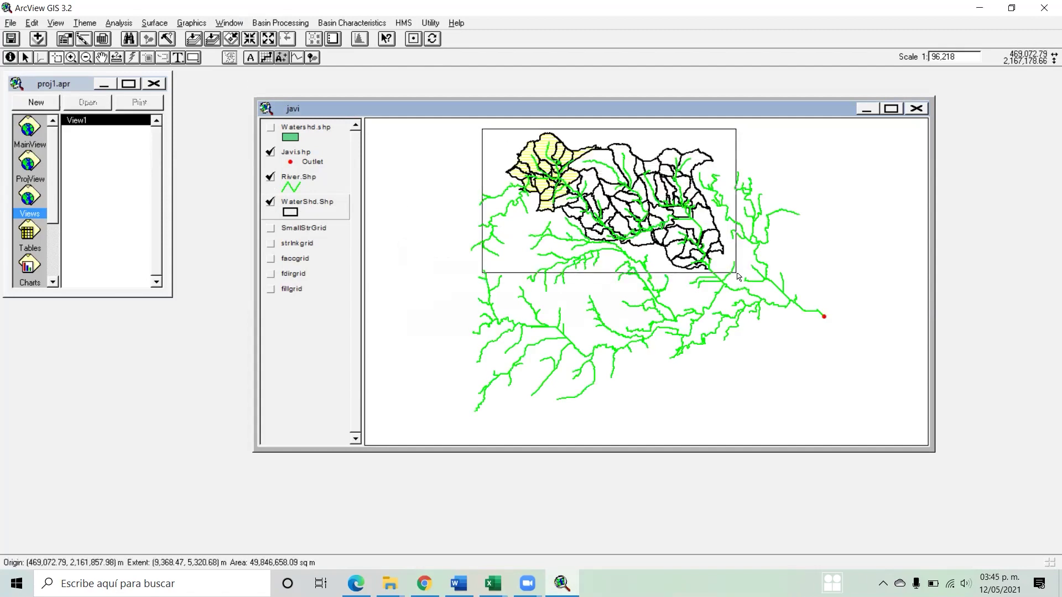
left_click(287, 25)
left_click(283, 37)
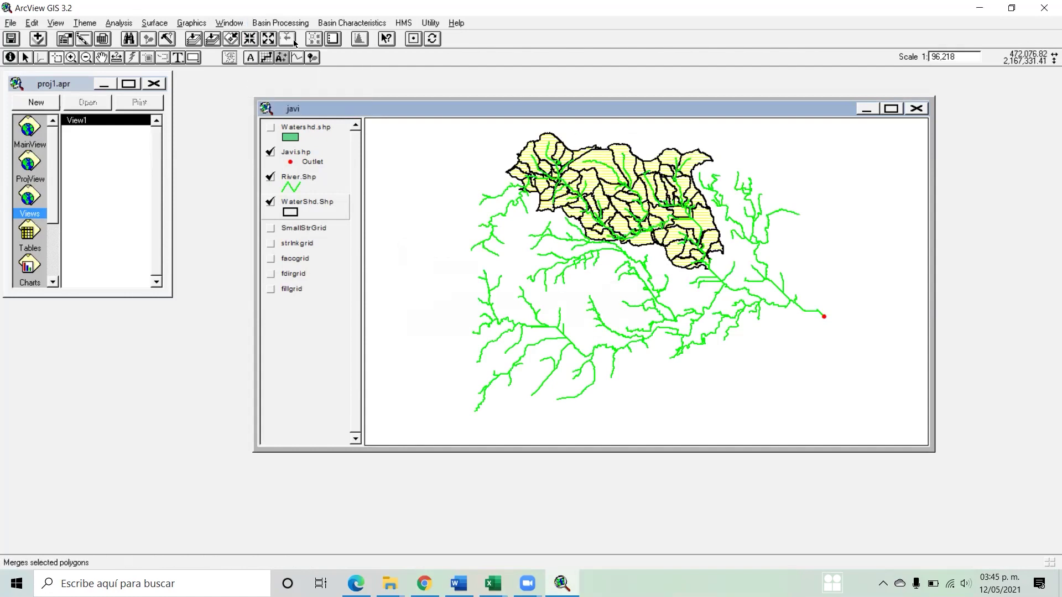
left_click(529, 324)
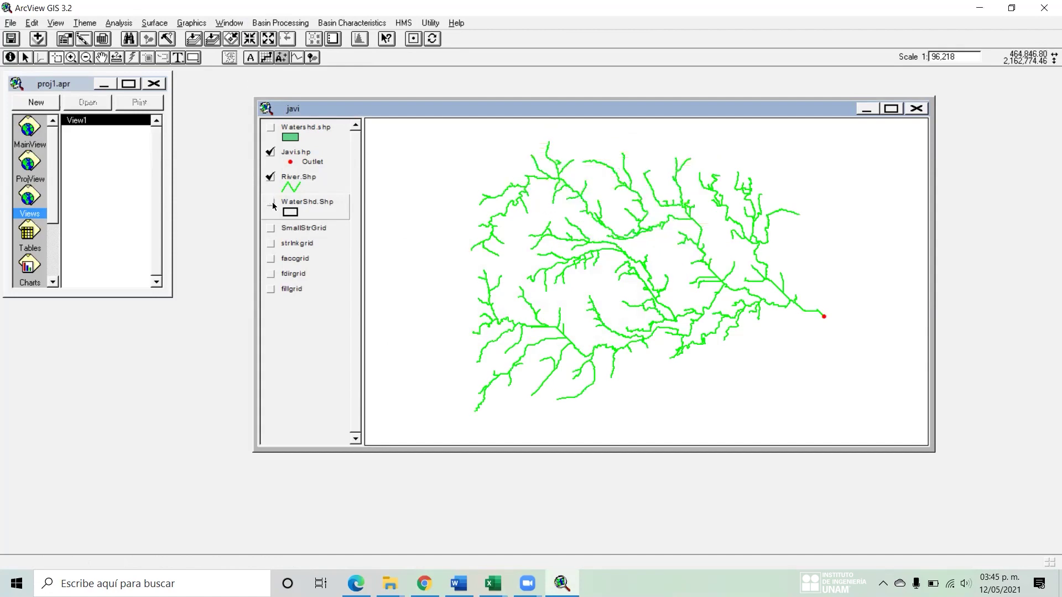
- Make River.Shp the active theme, keeping WaterShd.Shp displayed, and start editing it
left_click(270, 178)
left_click(271, 178)
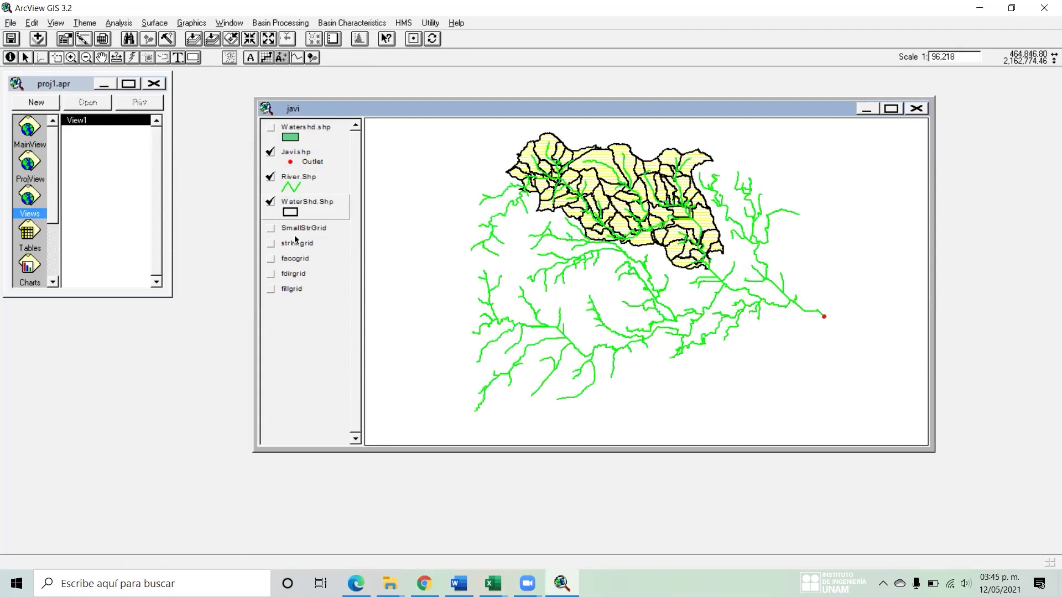
left_click(270, 204)
left_click(277, 182)
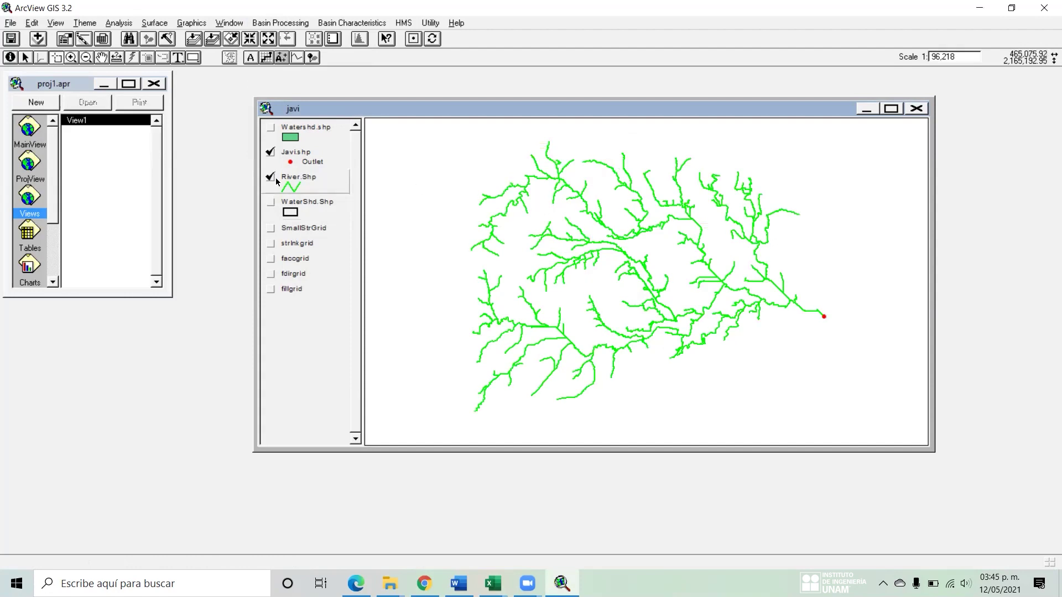
left_click(271, 202)
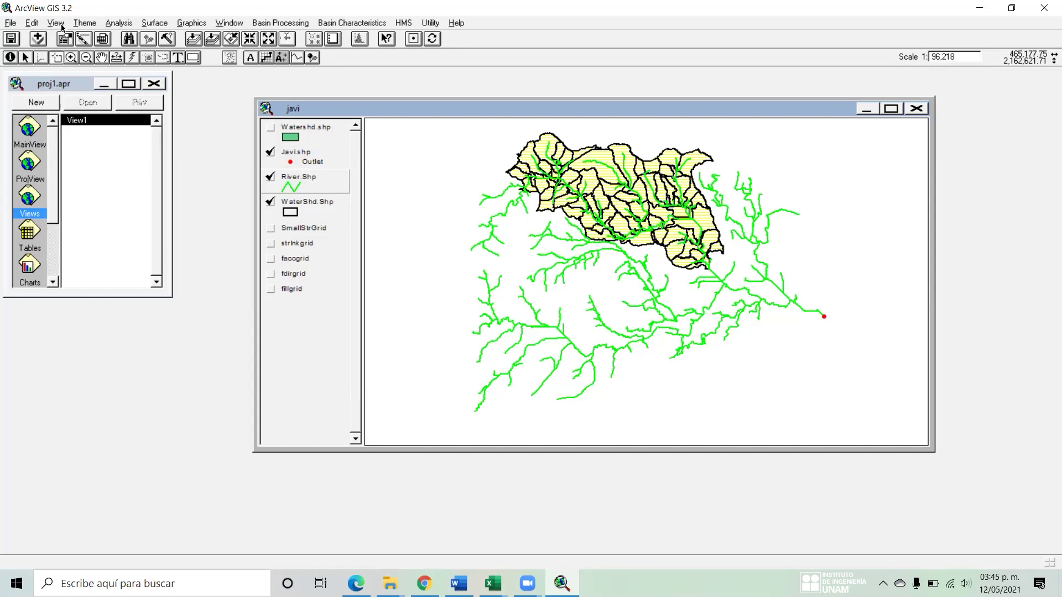
left_click(83, 24)
left_click(110, 52)
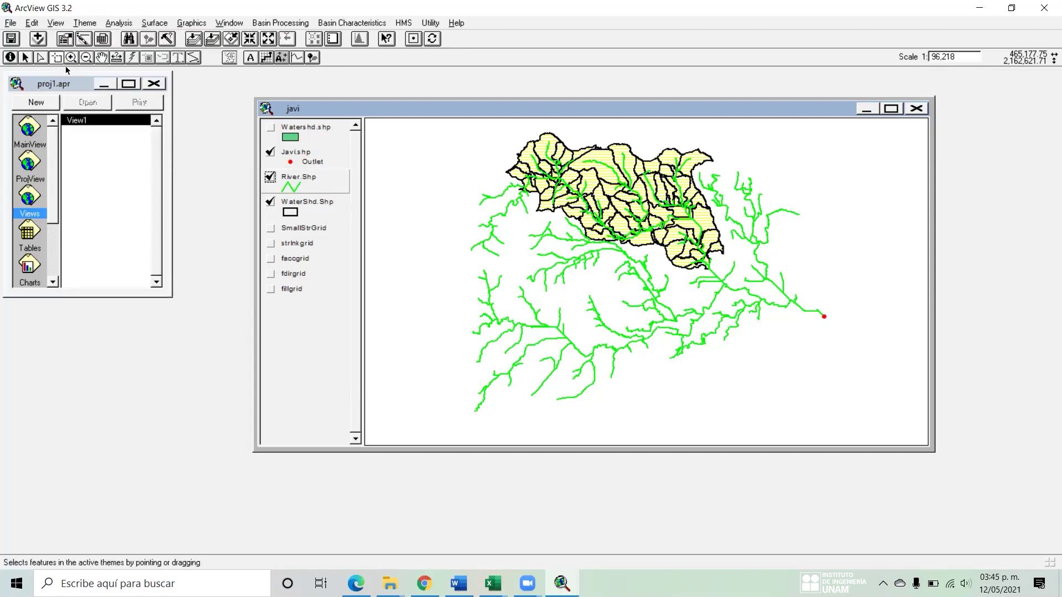
- Delete the River.Shp segments lying south, southeast and east of the WaterShd.Shp subbasins
left_click_drag(710, 427, 457, 282)
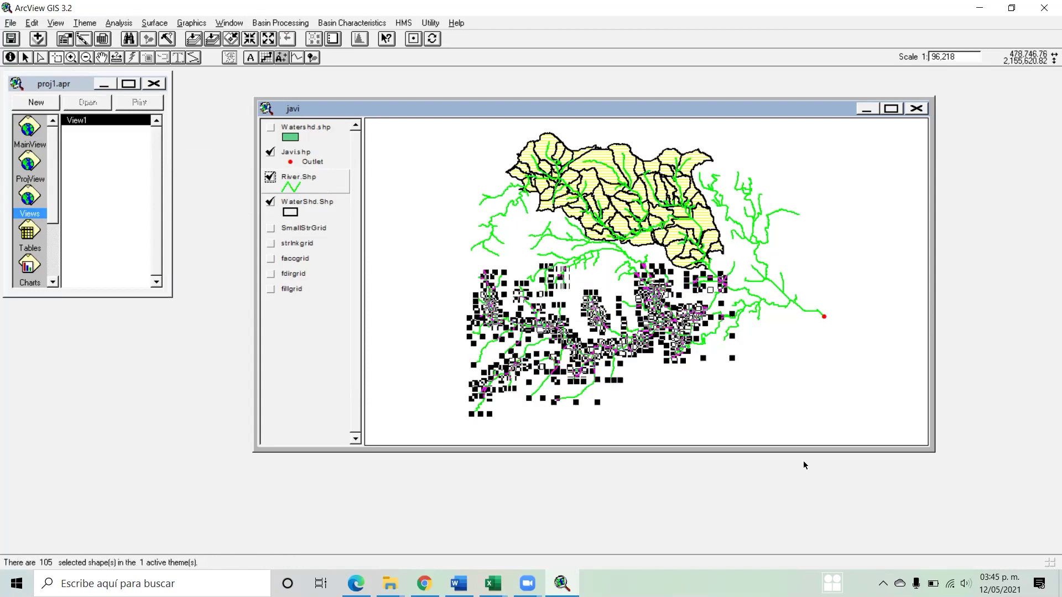
key("Delete")
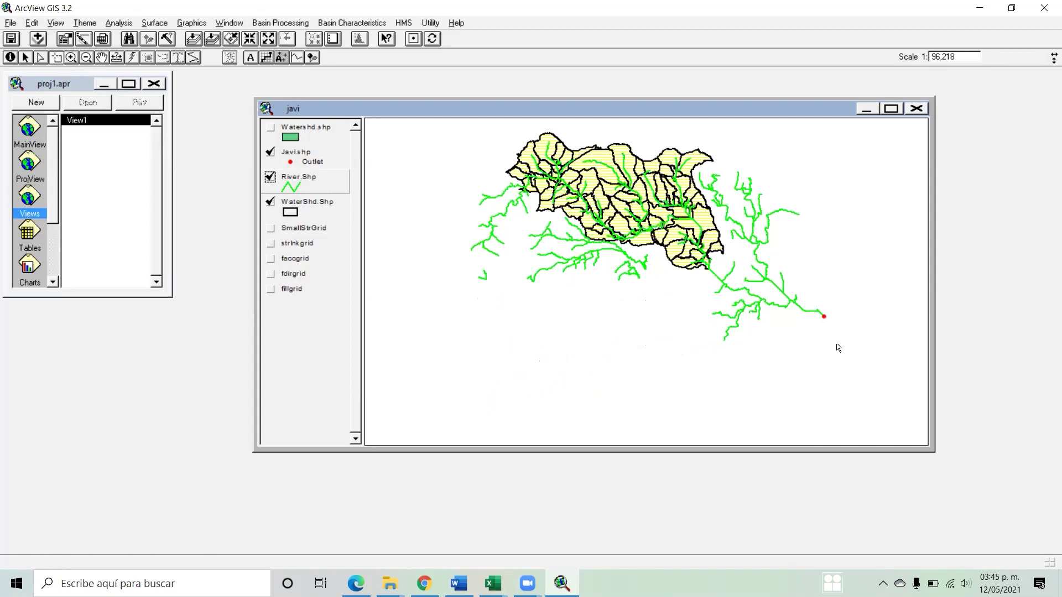
left_click_drag(857, 367, 713, 266)
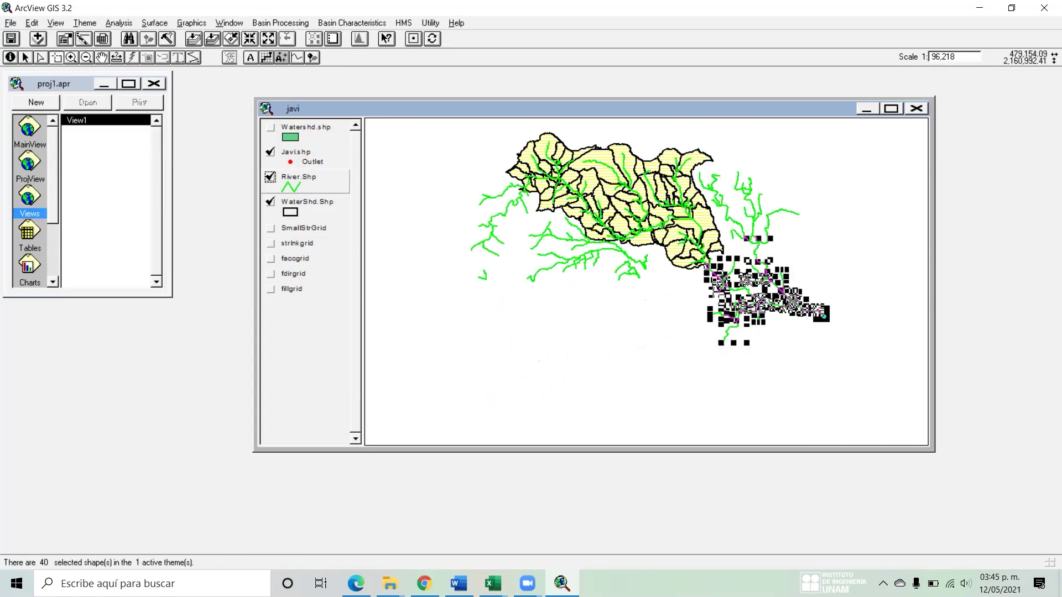
key("Delete")
left_click_drag(820, 273, 708, 186)
key("Delete")
key("Delete")
left_click(729, 220)
key("Delete")
- Delete the River.Shp segments southwest of the subbasins and just below their southern boundary
left_click_drag(650, 293, 463, 221)
key("Delete")
key("Delete")
key("Delete")
left_click_drag(593, 299, 463, 257)
key("Delete")
left_click_drag(616, 260, 576, 252)
key("Delete")
key("Delete")
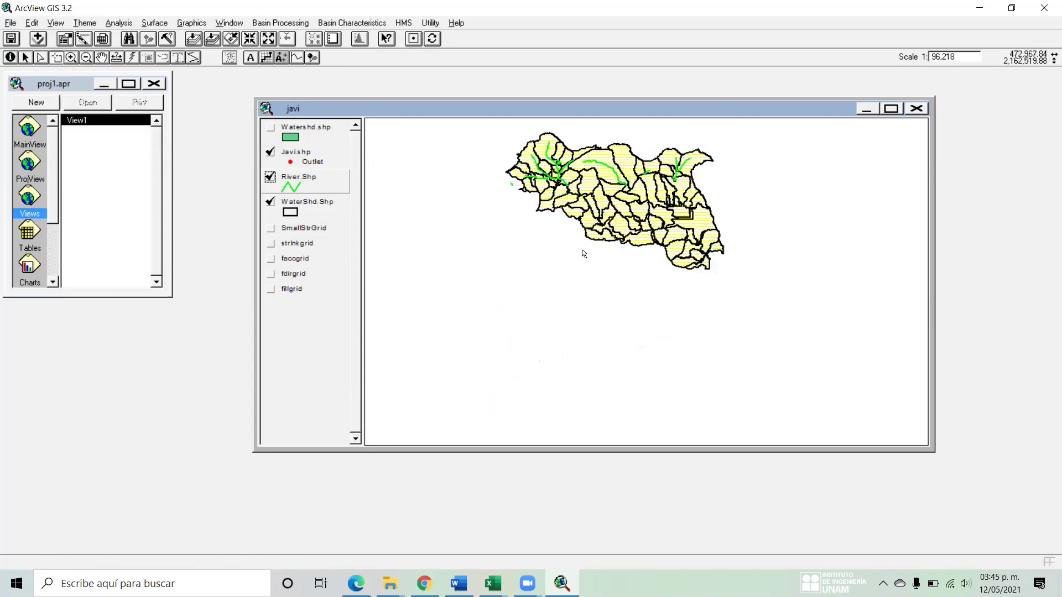
- Delete the leftover river pieces along the southern boundary and the stray river branches west of the subbasins
left_click(578, 232)
key("Delete")
left_click(550, 234)
key("Delete")
left_click(587, 243)
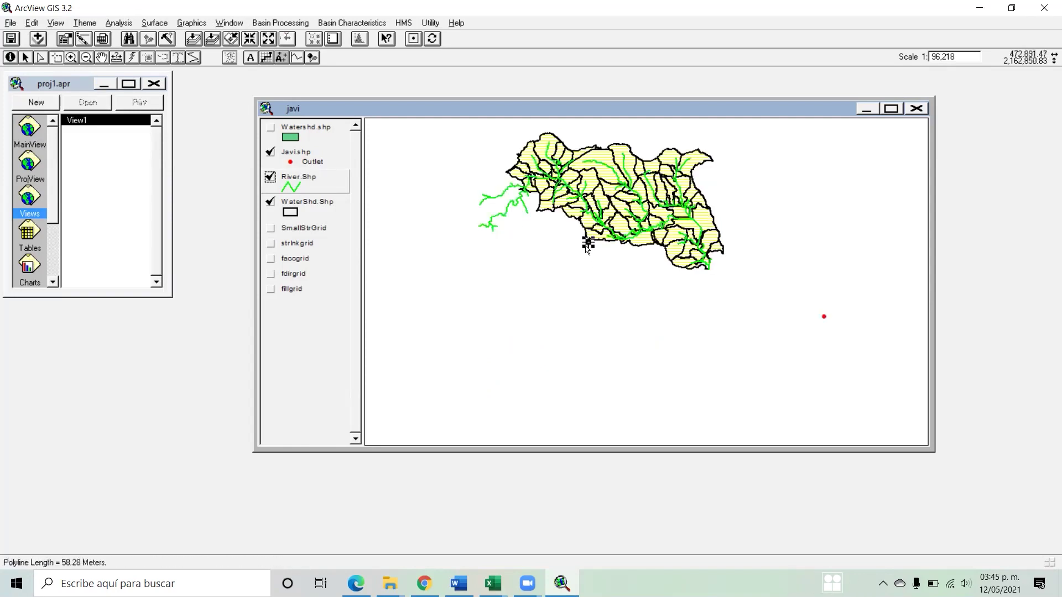
left_click_drag(526, 230, 497, 213)
key("Delete")
key("Delete")
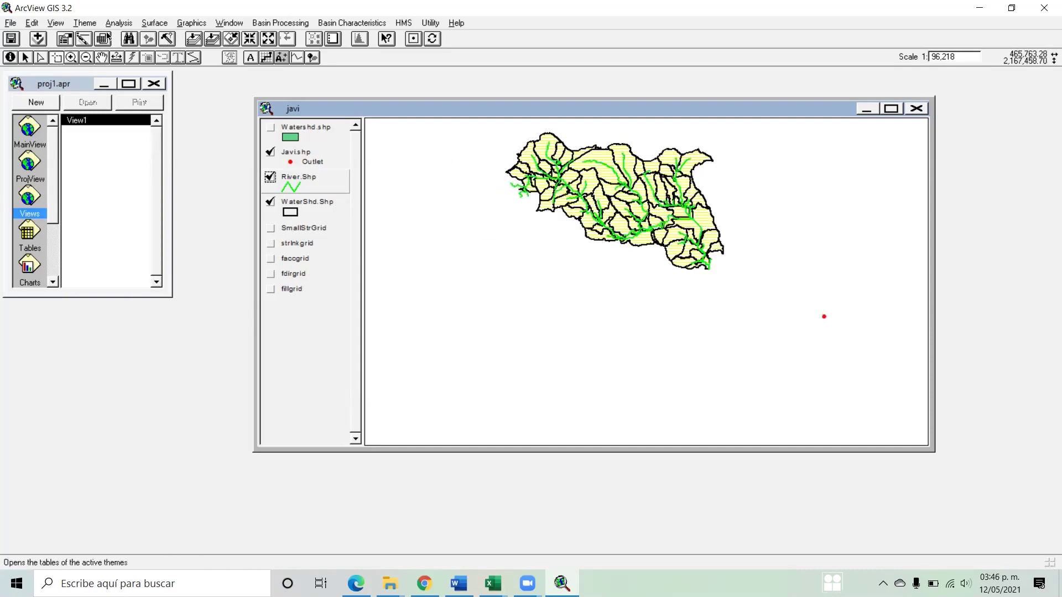
- Delete the remaining River.Shp segments that extend beyond the subbasins' western edge
left_click_drag(459, 165, 618, 235)
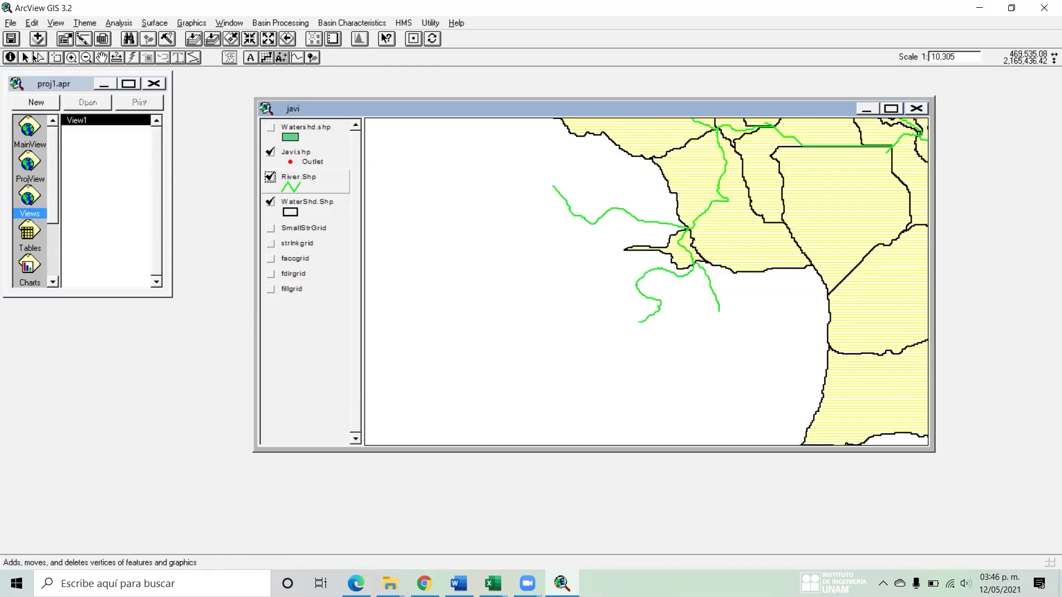
left_click(56, 58)
left_click_drag(548, 185, 622, 236)
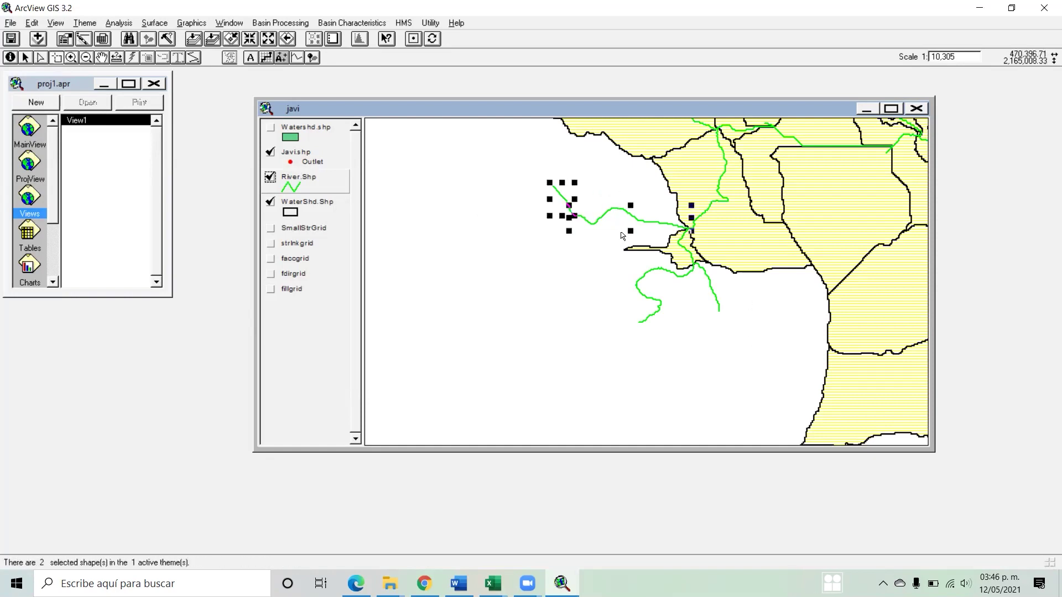
key("Delete")
left_click_drag(719, 344, 620, 301)
key("Delete")
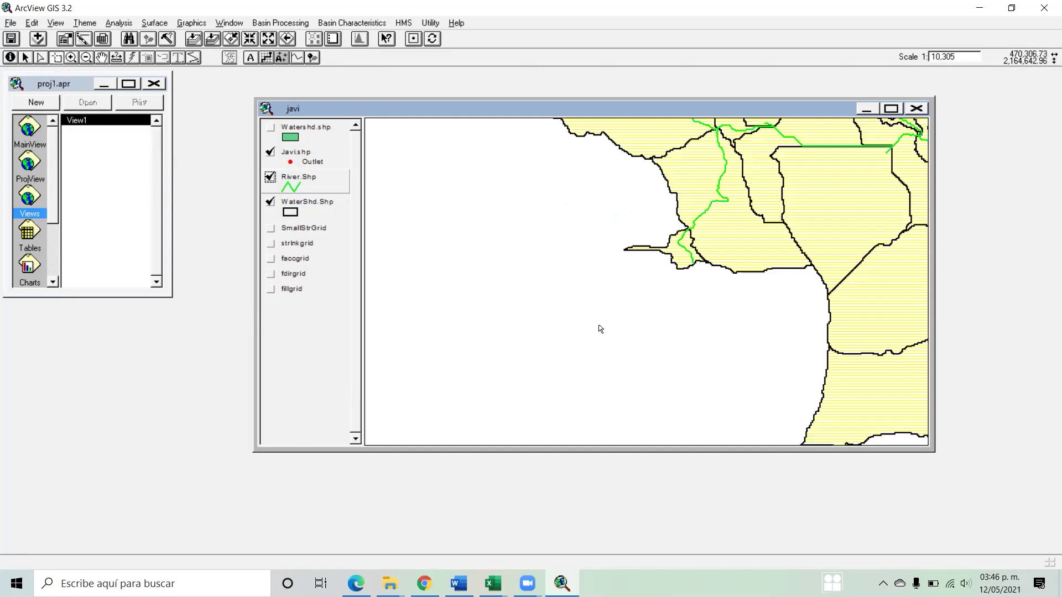
- Examine where the river lines meet the western subbasin boundary and check the trimmed network across the whole basin
left_click(71, 58)
left_click_drag(657, 194, 779, 308)
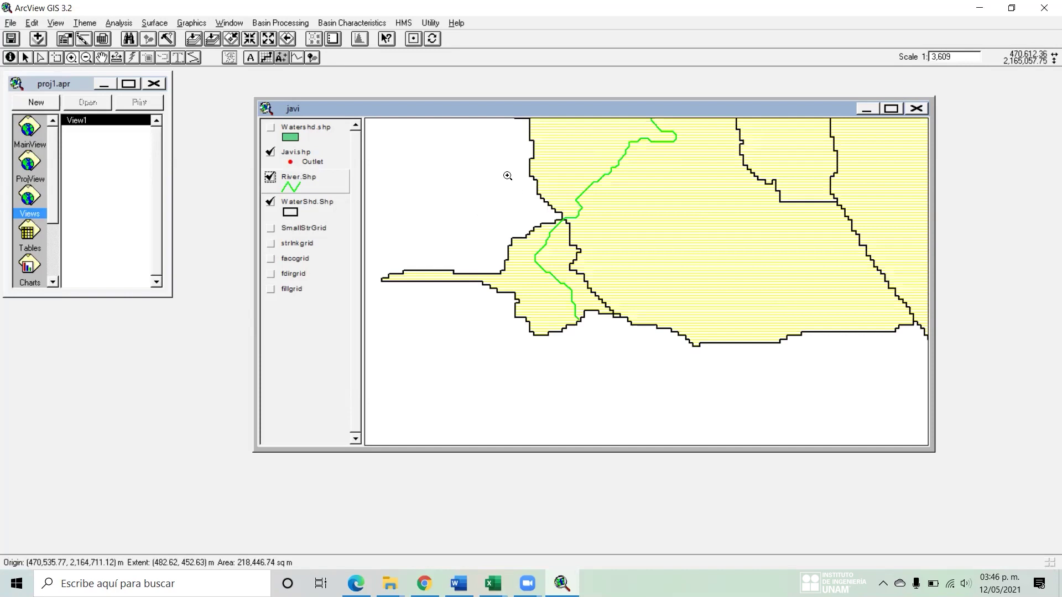
left_click_drag(507, 176, 671, 292)
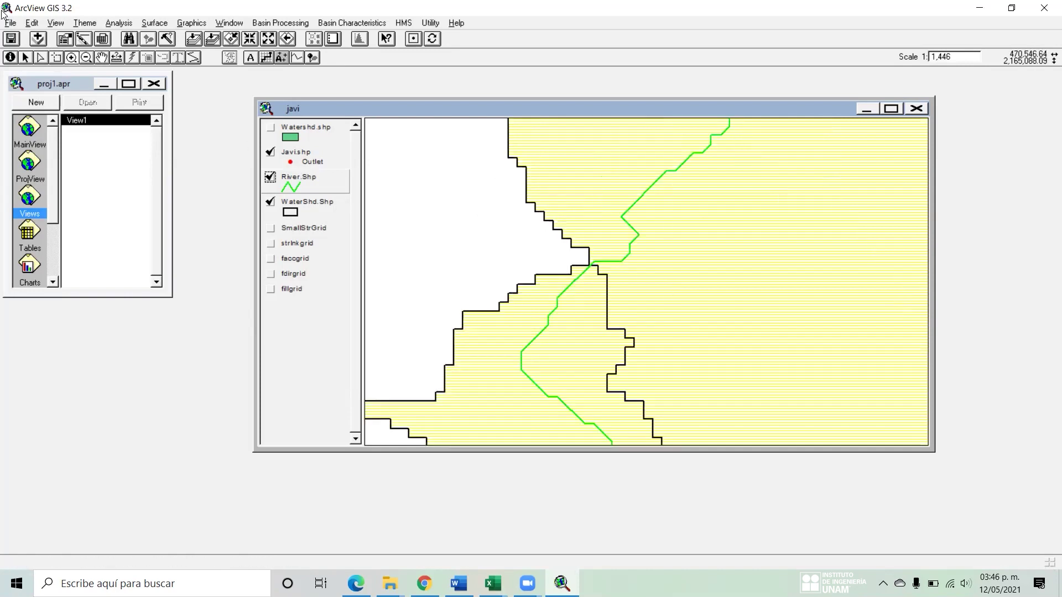
left_click(686, 315)
left_click(585, 260)
left_click(609, 282)
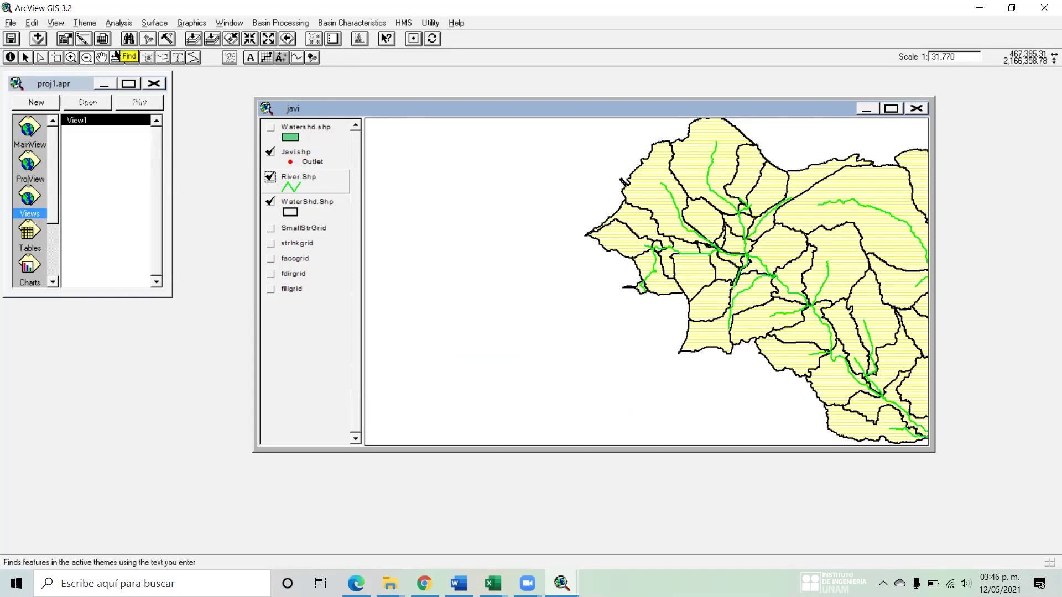
left_click_drag(557, 209, 612, 270)
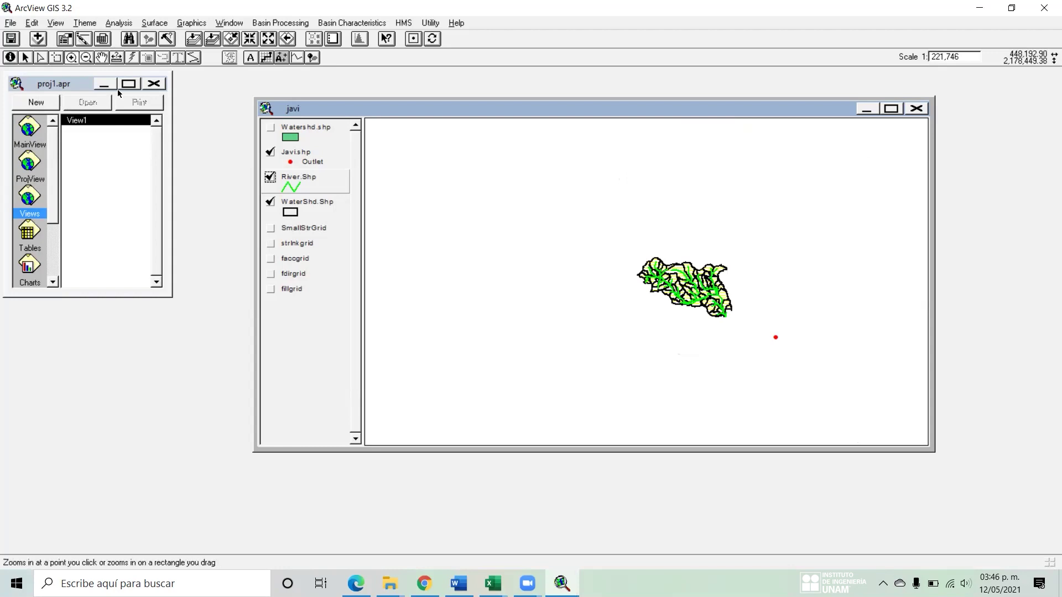
left_click_drag(600, 228, 768, 359)
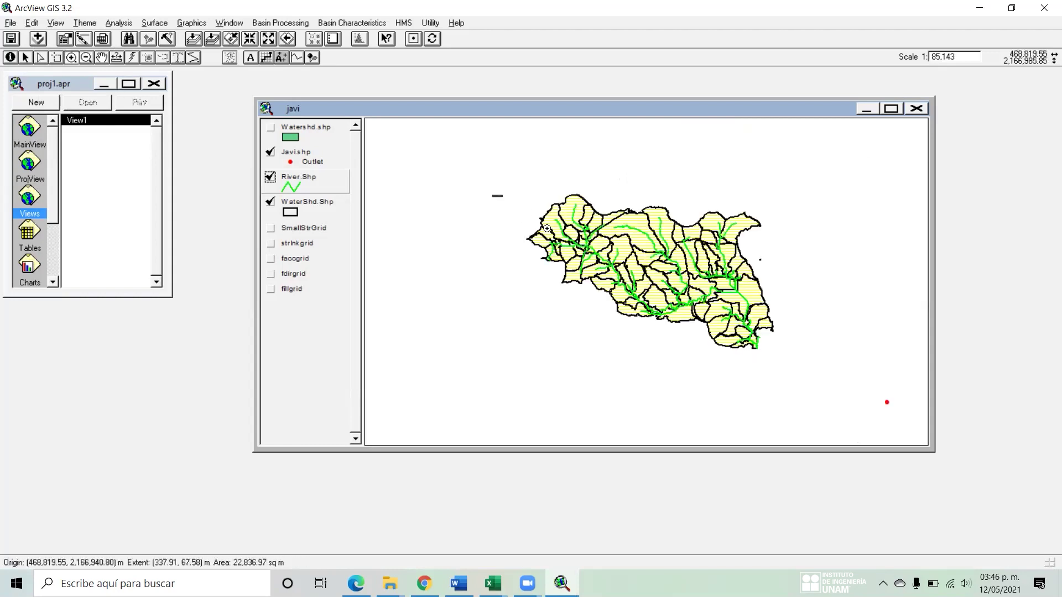
left_click_drag(546, 229, 804, 410)
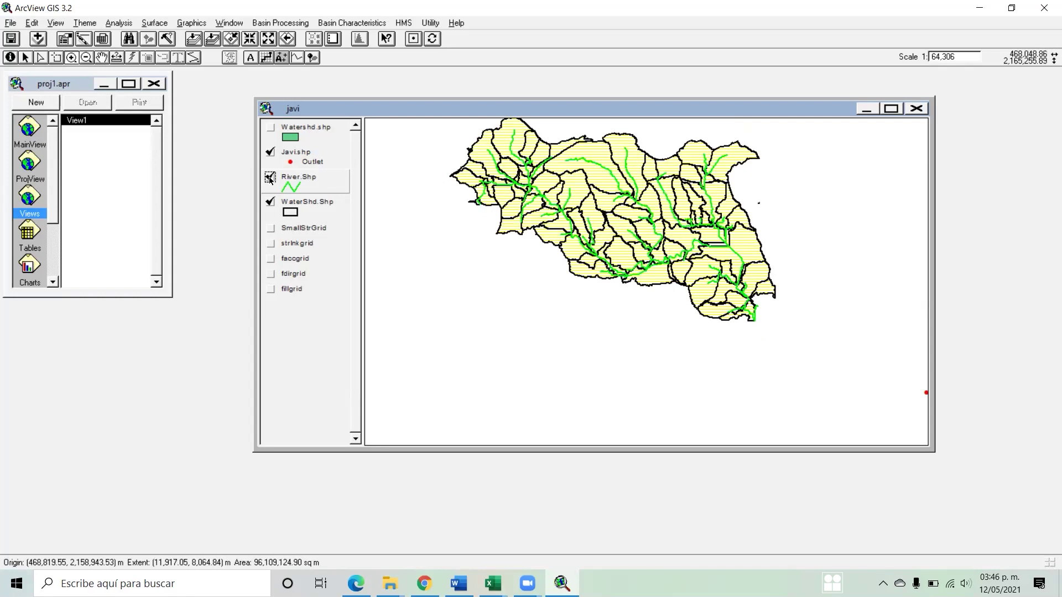
- Stop editing River.Shp with its edits saved, and compare the trimmed result with the reference Watershd.shp basin
left_click(84, 23)
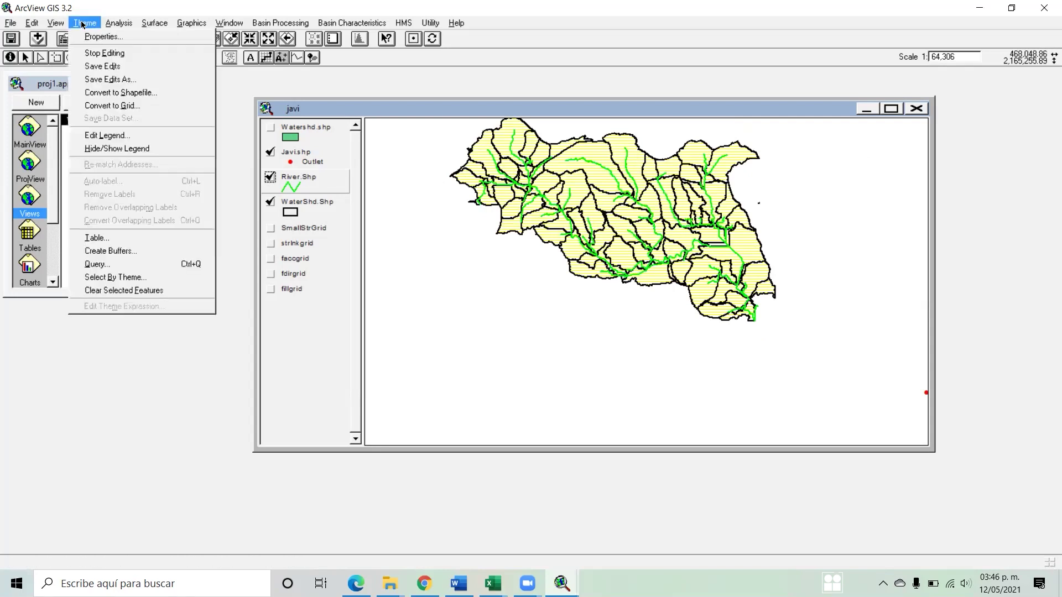
left_click(102, 53)
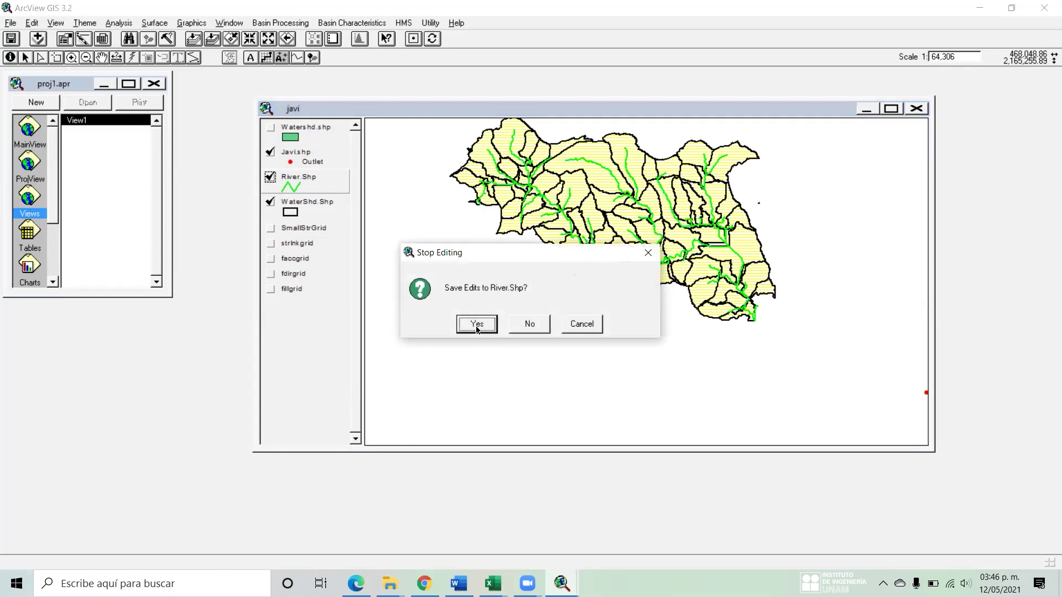
left_click(477, 325)
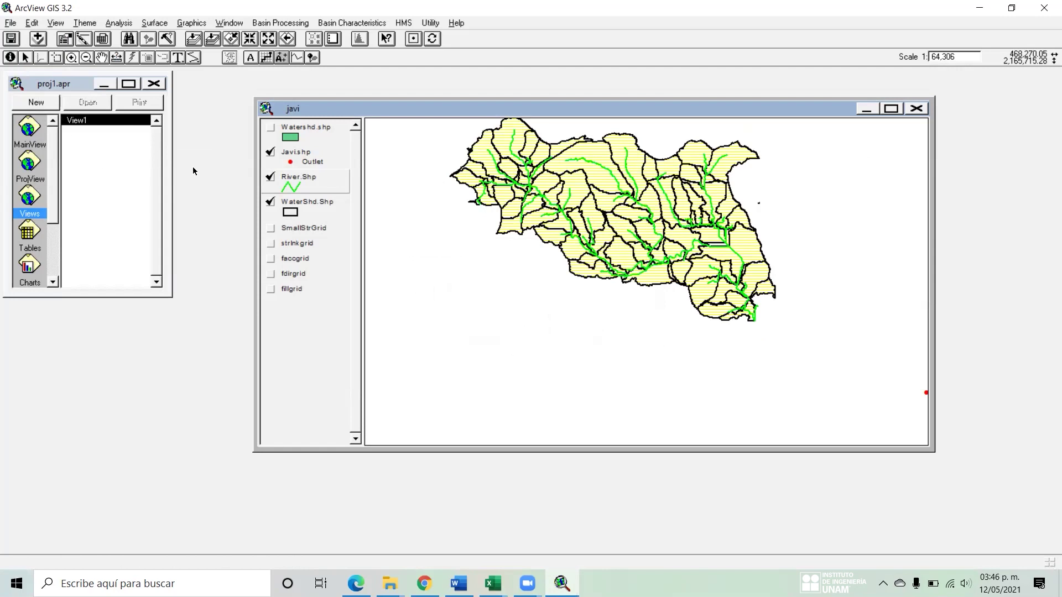
left_click(270, 127)
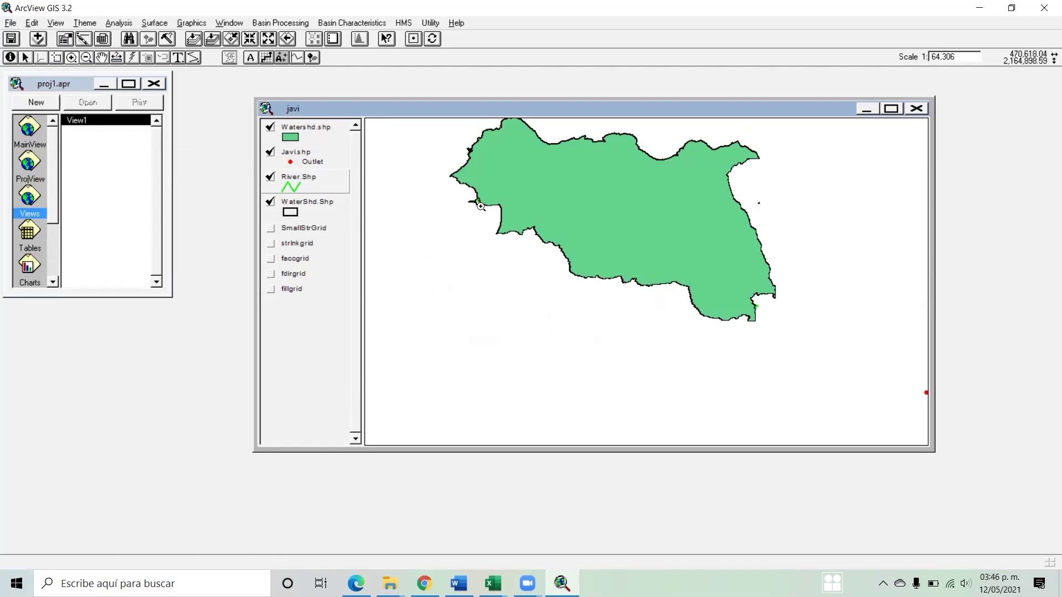
left_click(269, 128)
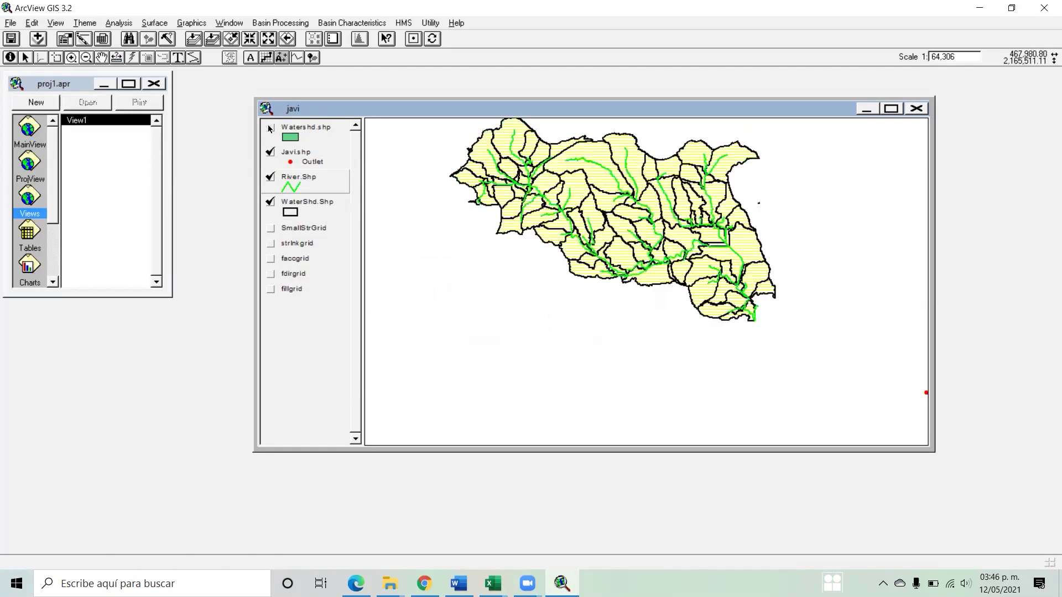
- Start editing WaterShd.Shp and delete the tiny isolated polygon just east of the subbasins
left_click(83, 22)
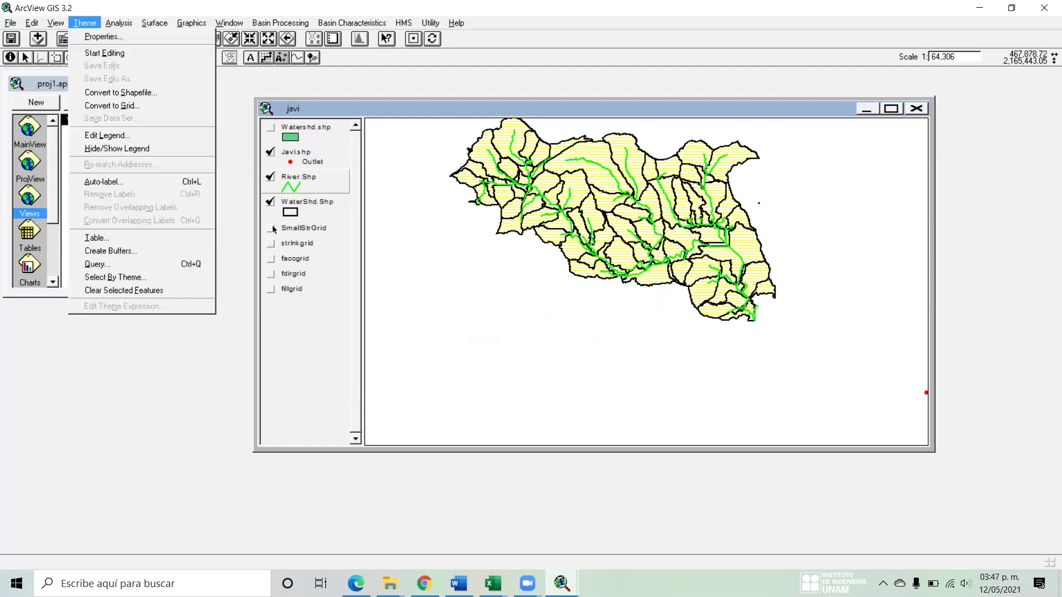
left_click(313, 216)
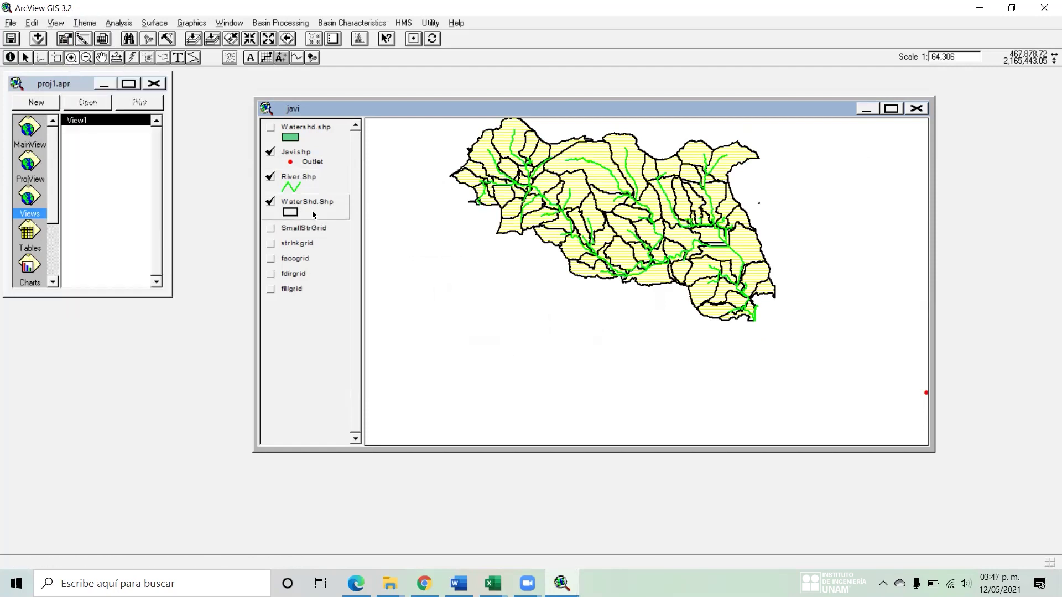
left_click(77, 22)
left_click(94, 50)
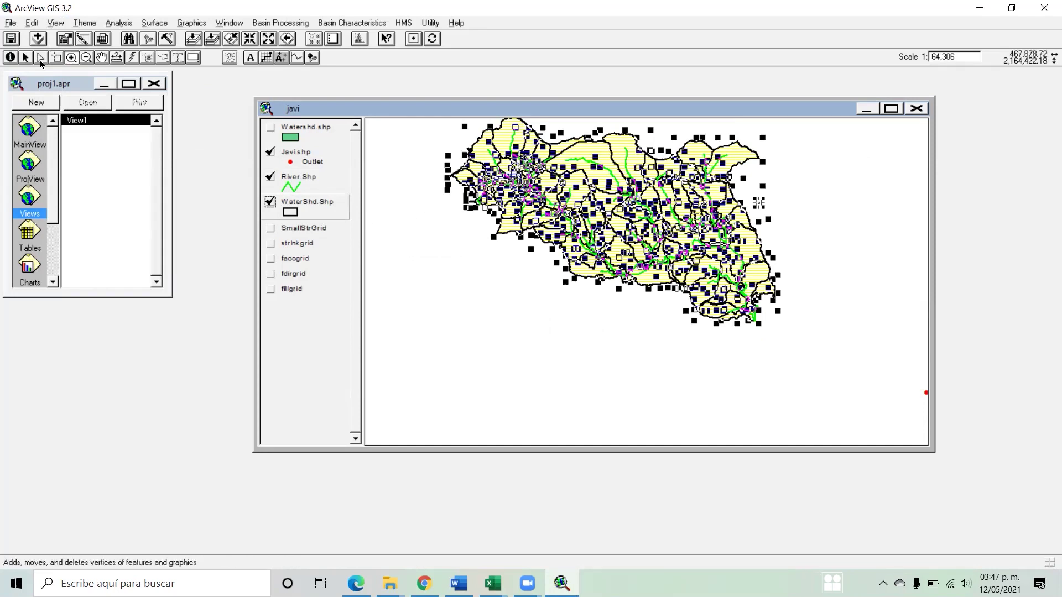
left_click(270, 203)
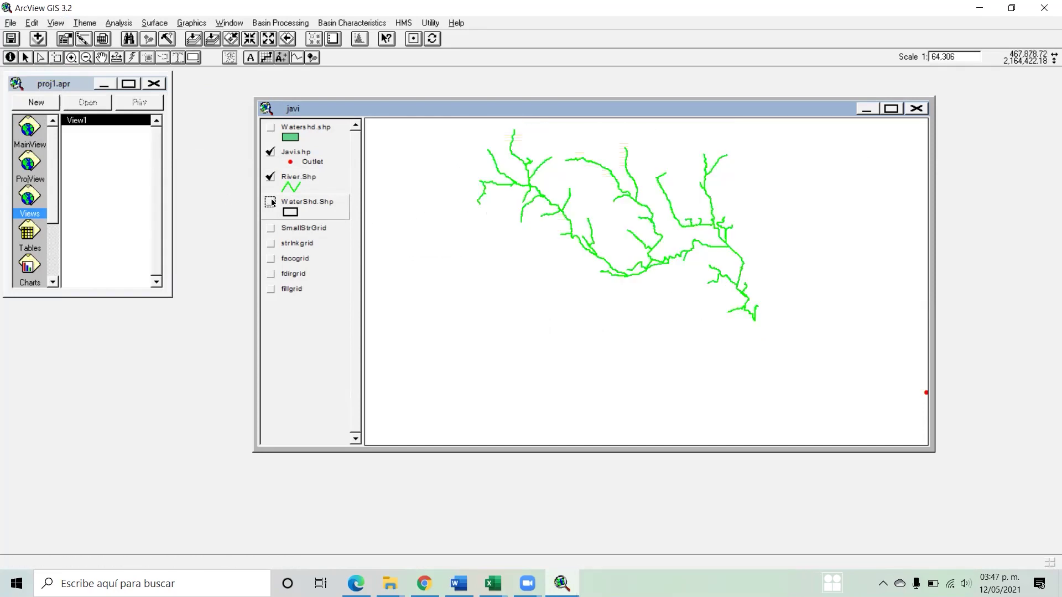
left_click(44, 59)
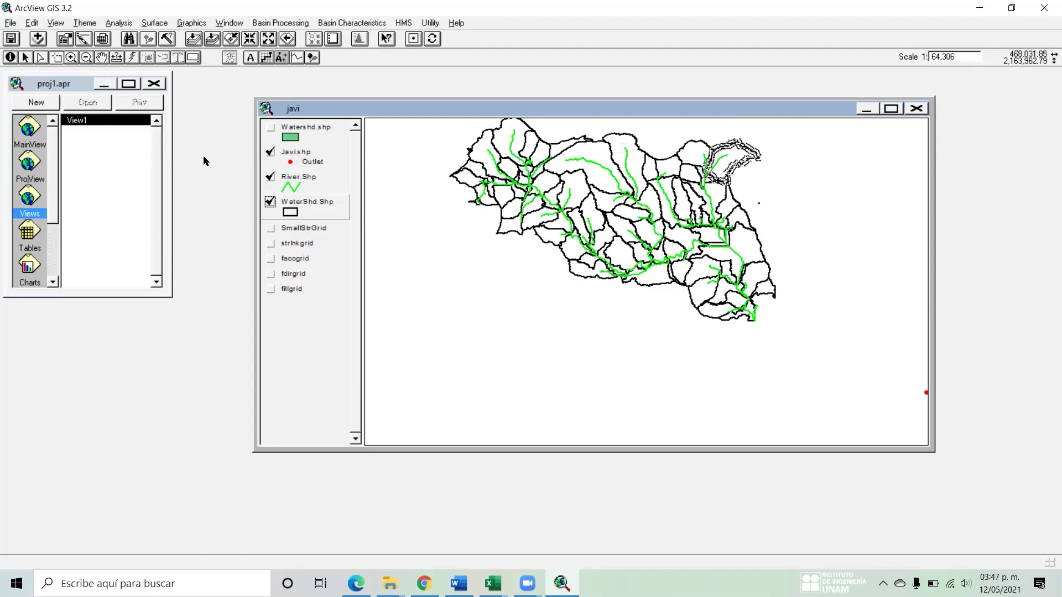
left_click(271, 202)
left_click(270, 202)
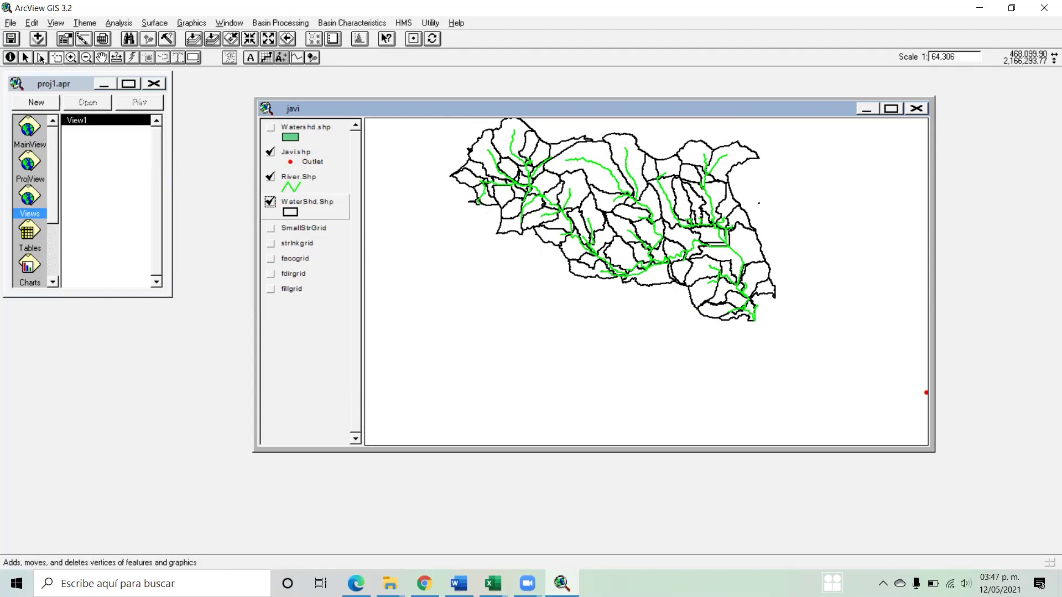
left_click_drag(748, 191, 770, 206)
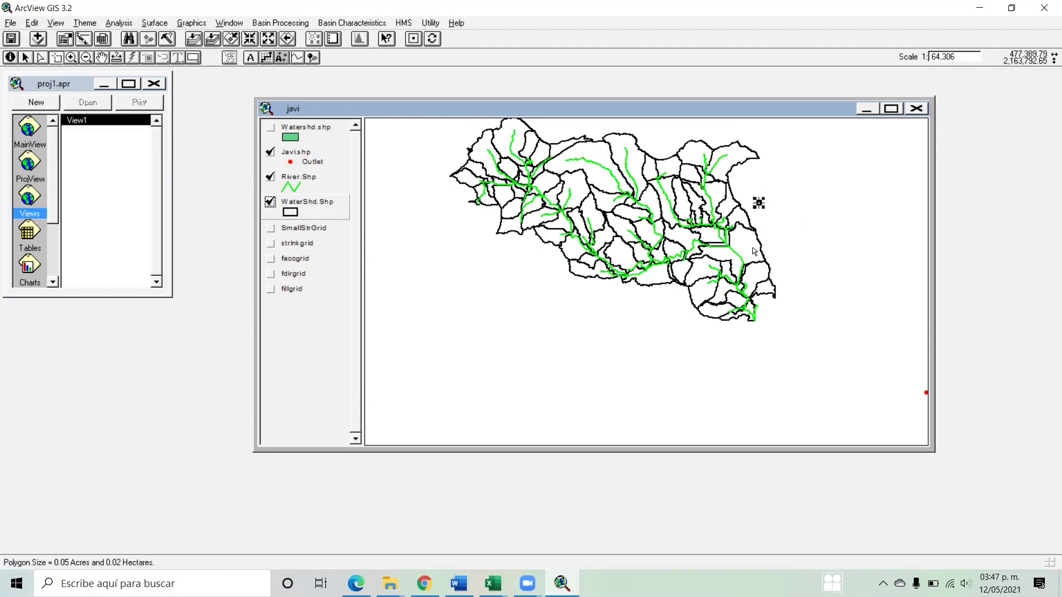
key("Delete")
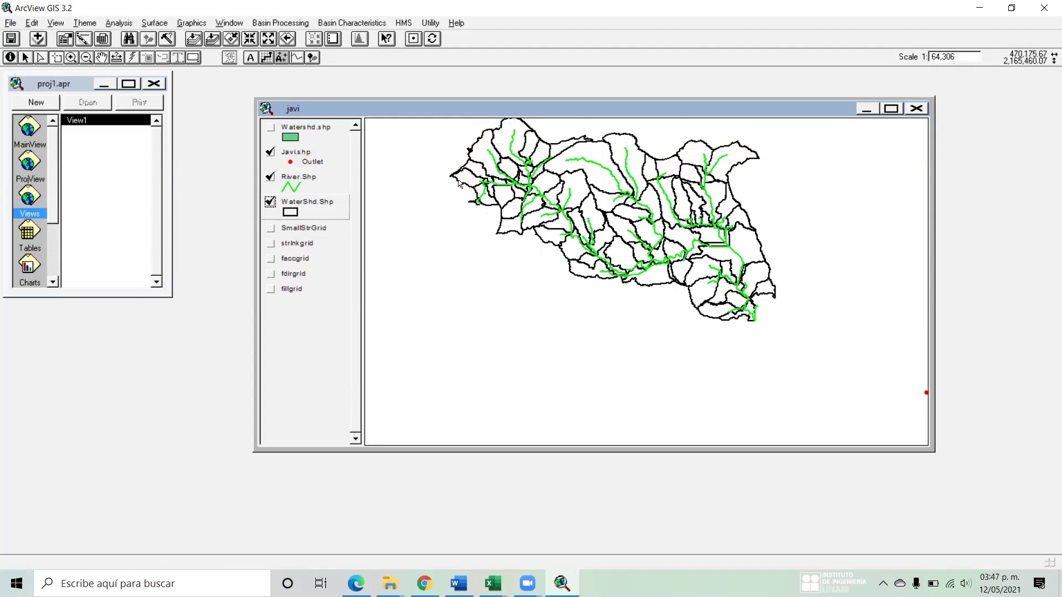
- Delete the small subbasin with the thin spur protruding from the western boundary and save the edits to WaterShd.Shp
left_click(71, 57)
left_click_drag(427, 170, 769, 339)
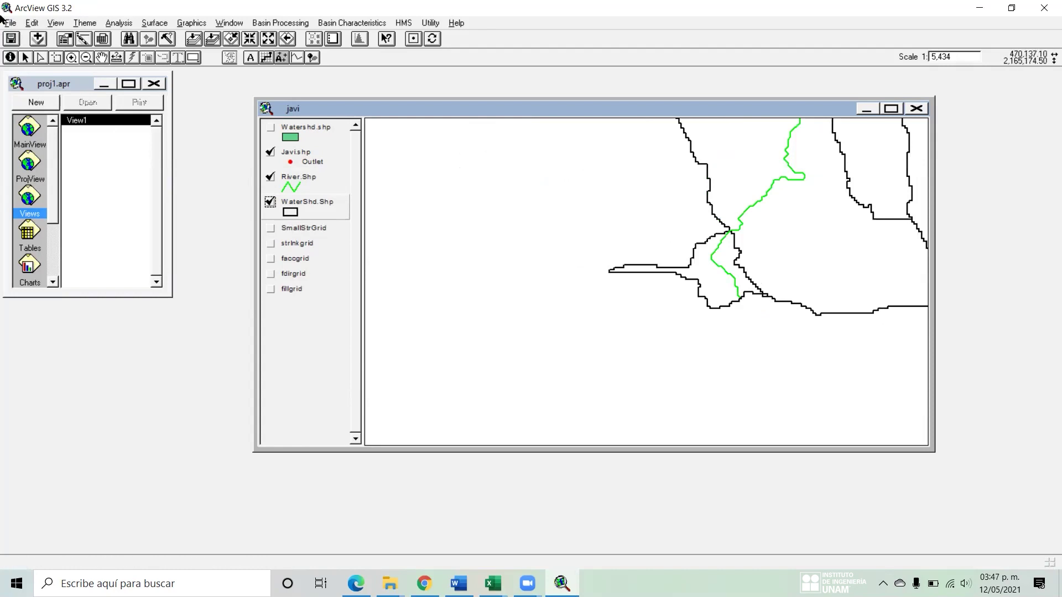
left_click(41, 57)
left_click(674, 271)
key("Delete")
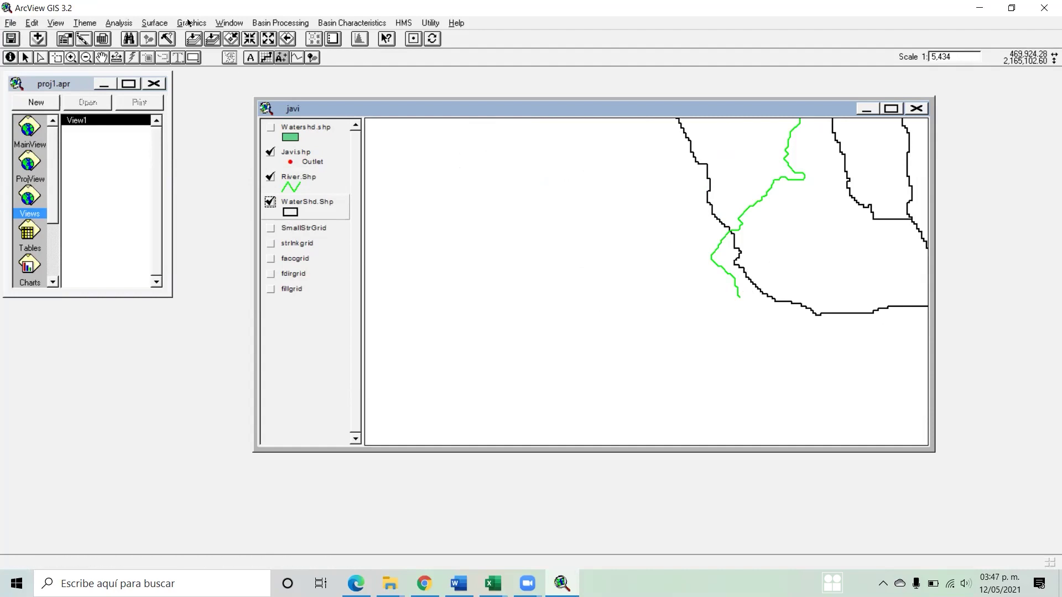
left_click(83, 22)
left_click(100, 53)
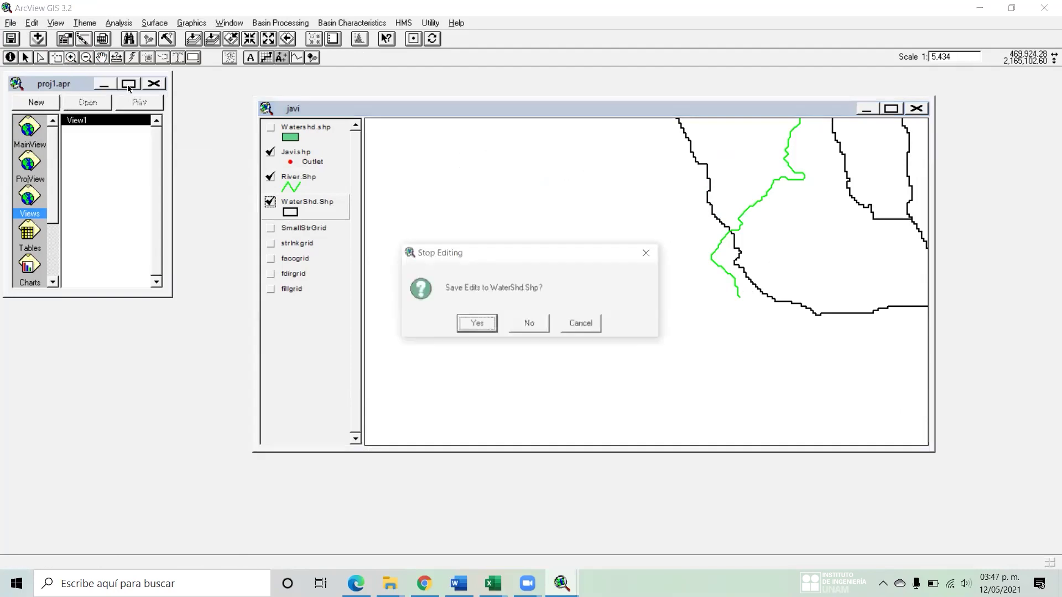
left_click(483, 324)
- Start editing River.Shp and delete the short river segment left outside the western subbasin boundary
left_click(86, 58)
left_click(542, 246)
left_click(691, 356)
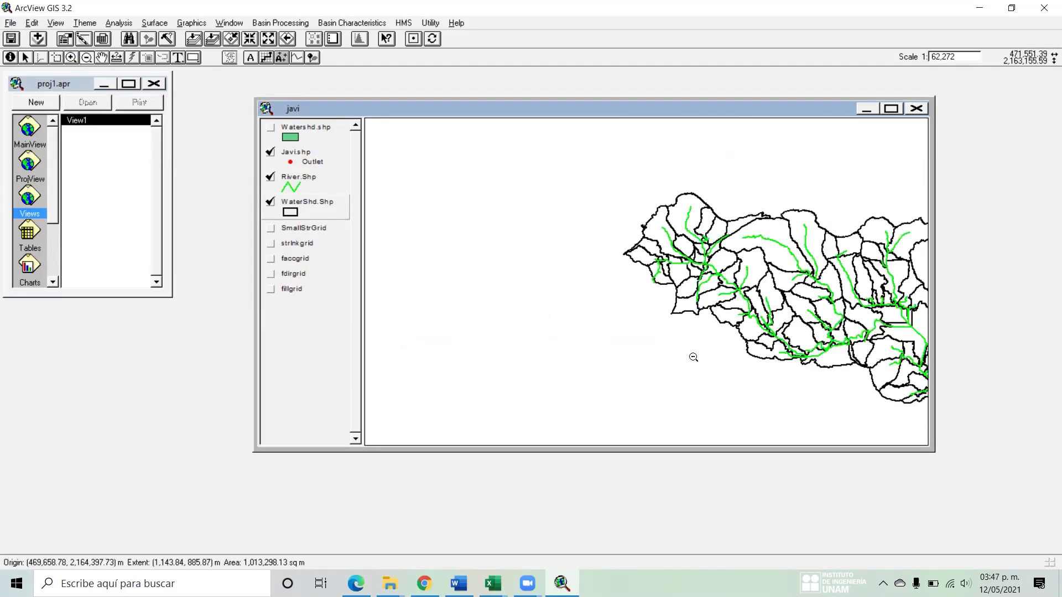
left_click(71, 58)
left_click_drag(676, 297, 611, 251)
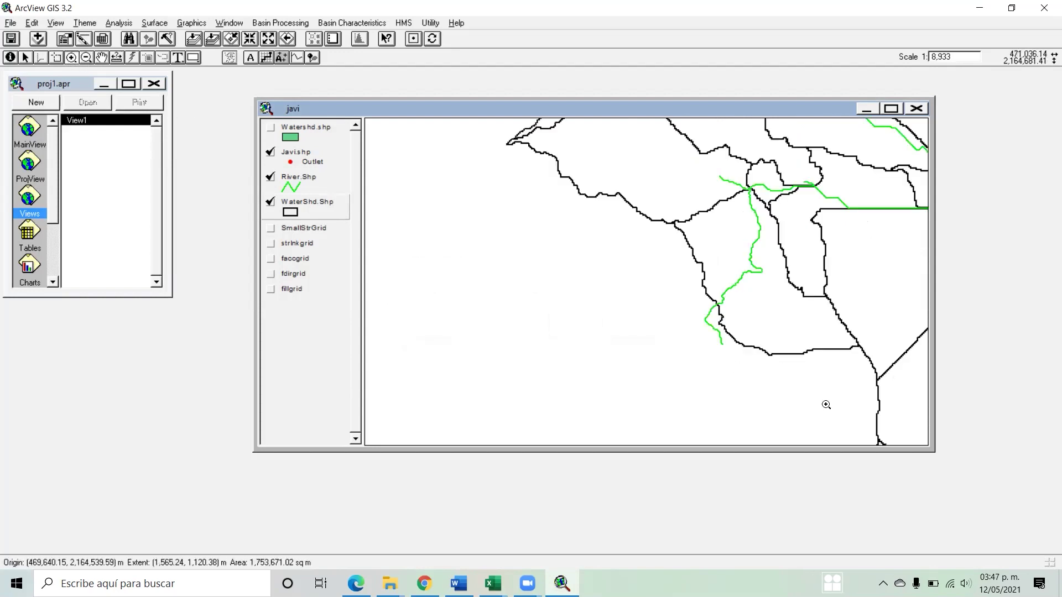
left_click_drag(825, 404, 667, 270)
left_click(304, 179)
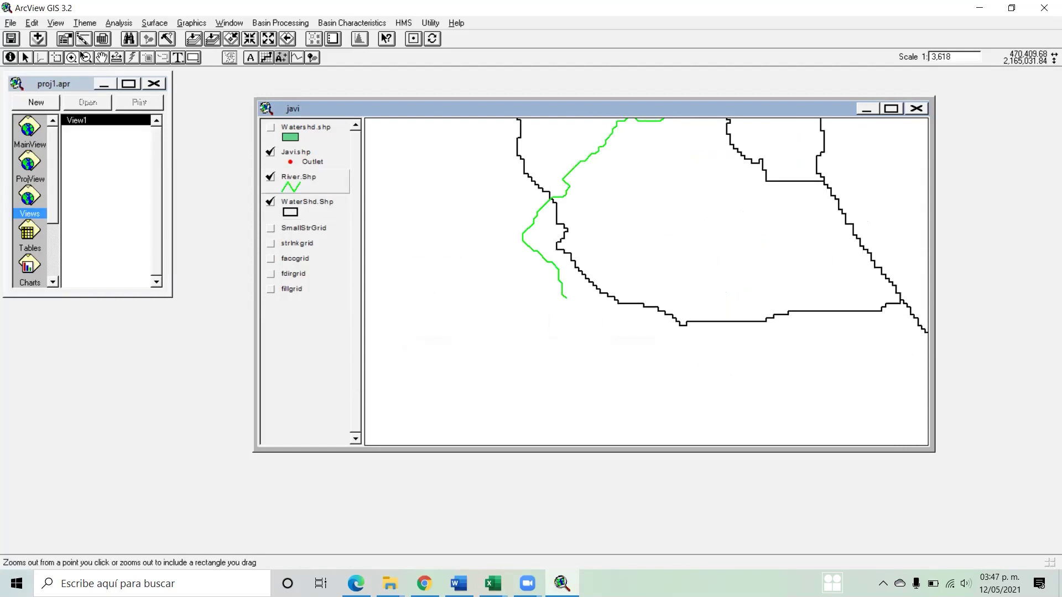
left_click(75, 24)
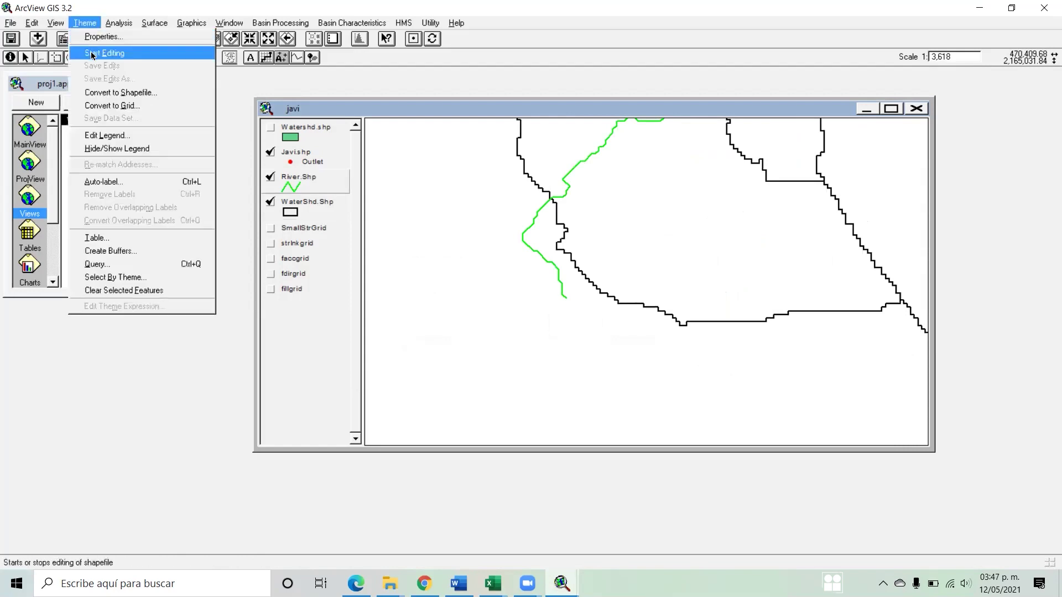
left_click(93, 52)
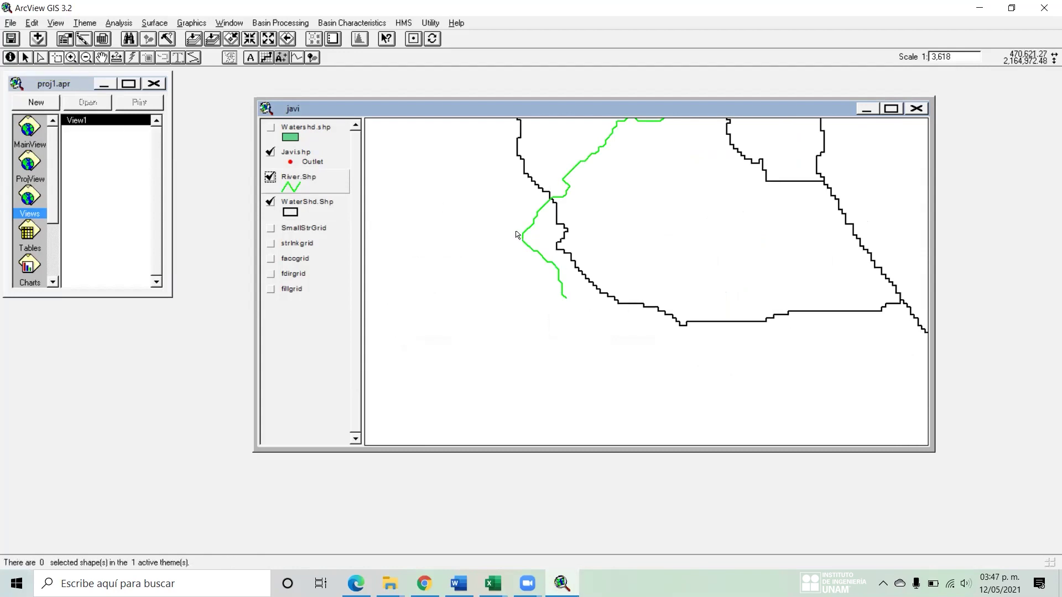
left_click(565, 280)
left_click(573, 335)
left_click_drag(574, 332, 542, 285)
key("Delete")
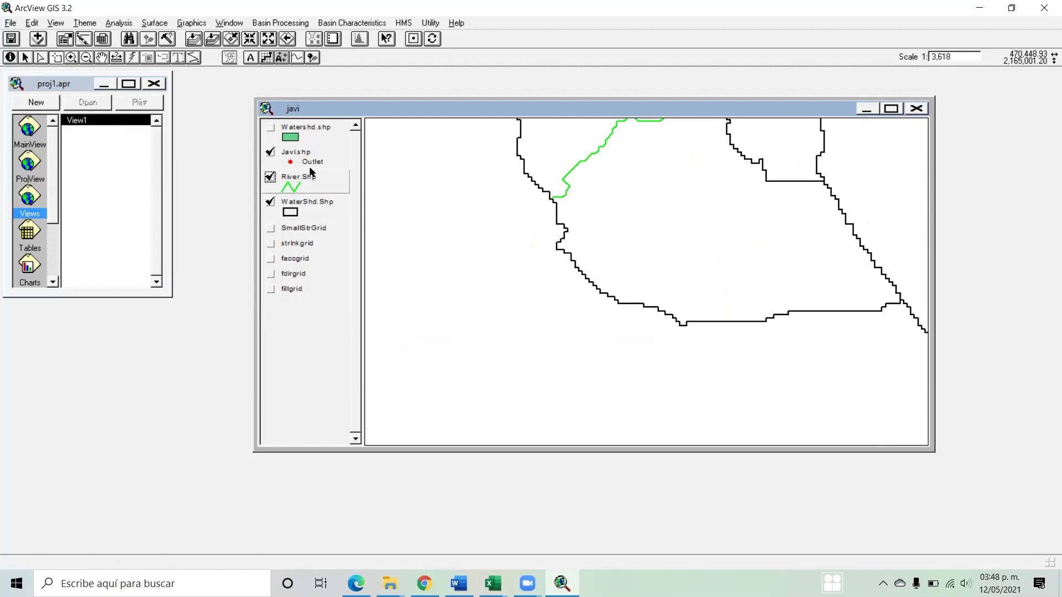
- Stop editing River.Shp and save its edits
left_click(77, 24)
left_click(98, 53)
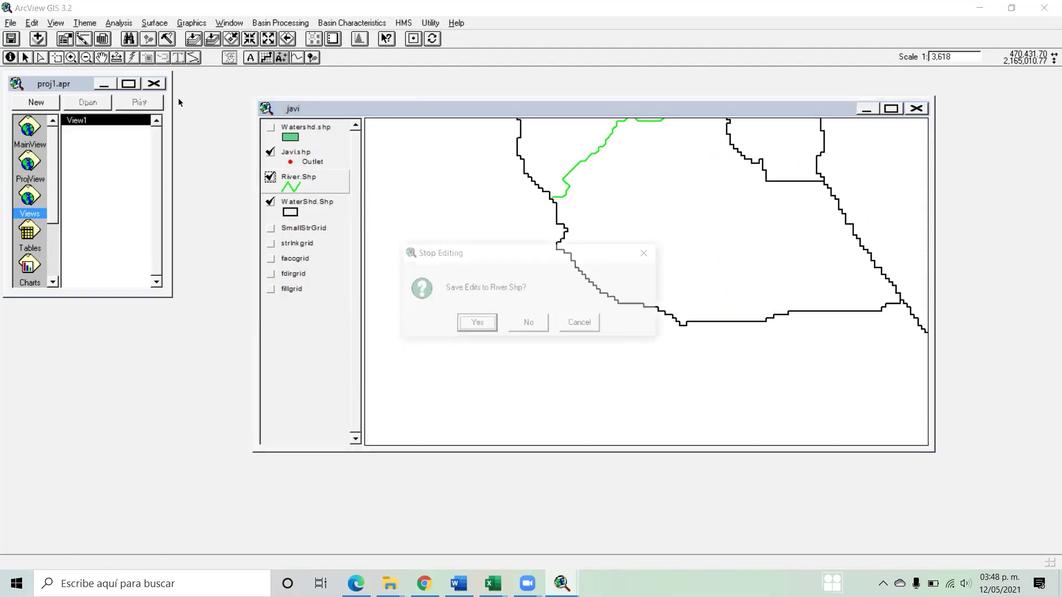
left_click(484, 324)
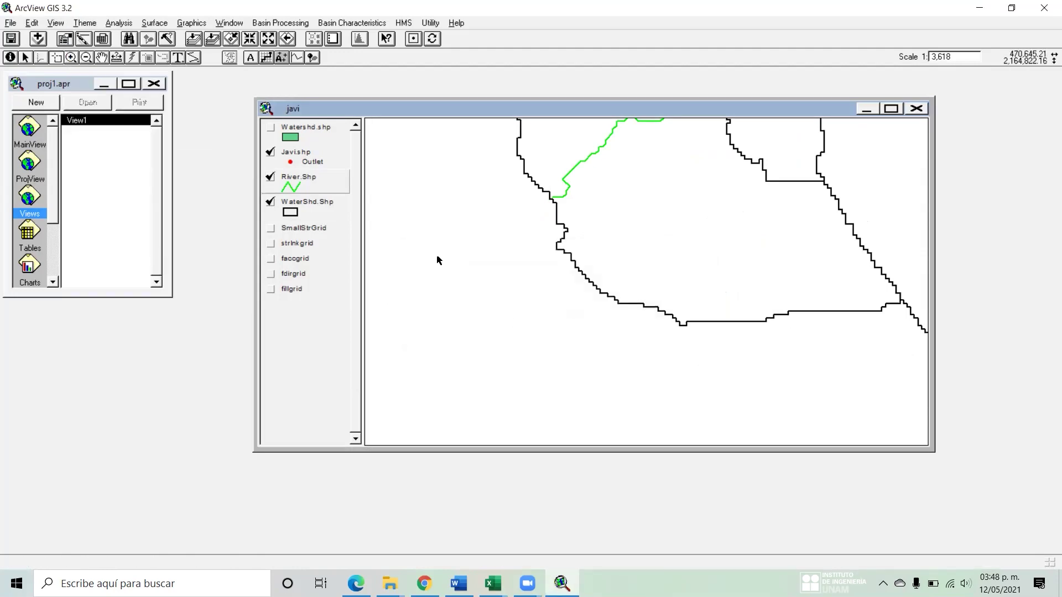
- Check the trimmed subbasins and rivers against the reference Watershd.shp basin and view the whole basin
left_click(71, 57)
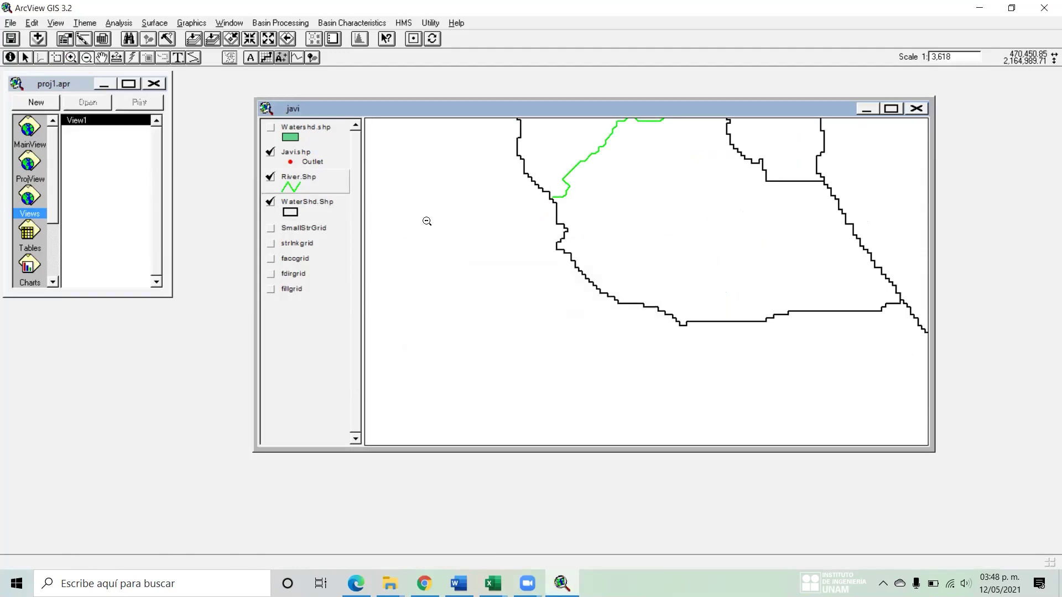
left_click(553, 277)
left_click(507, 242)
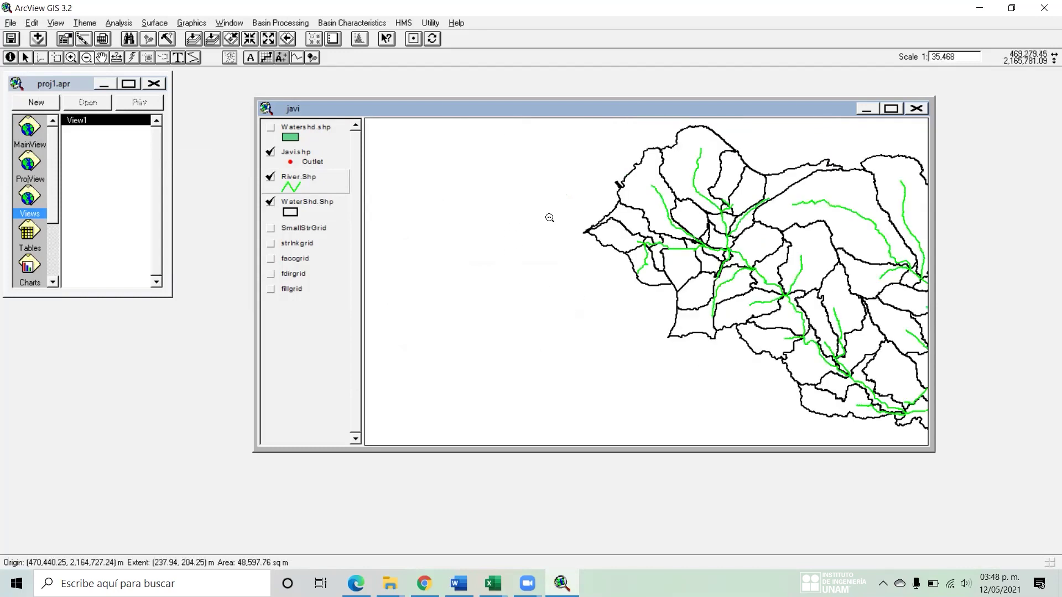
left_click(270, 128)
left_click(270, 128)
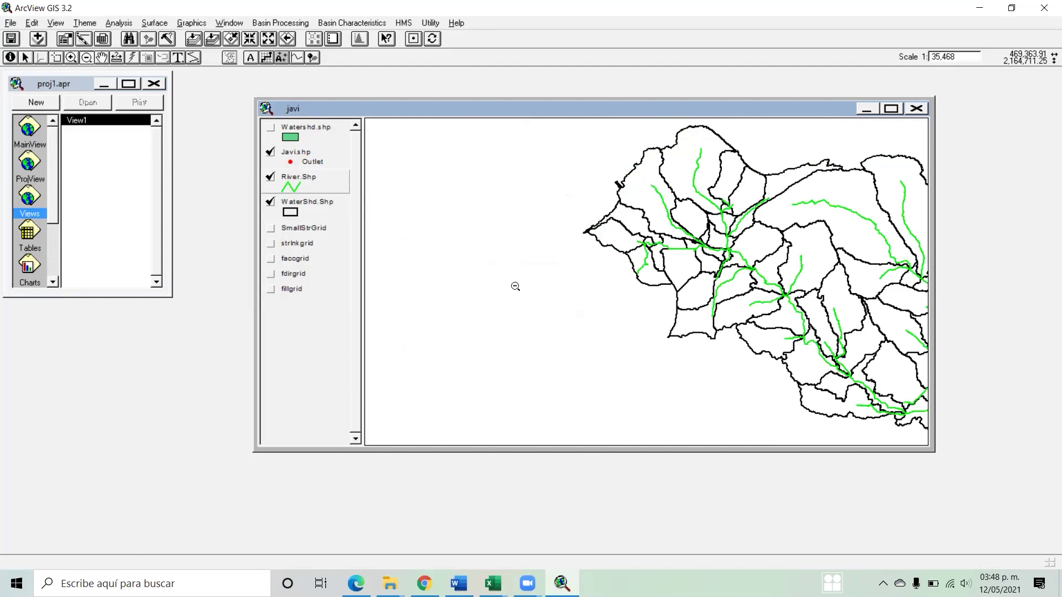
left_click(592, 243)
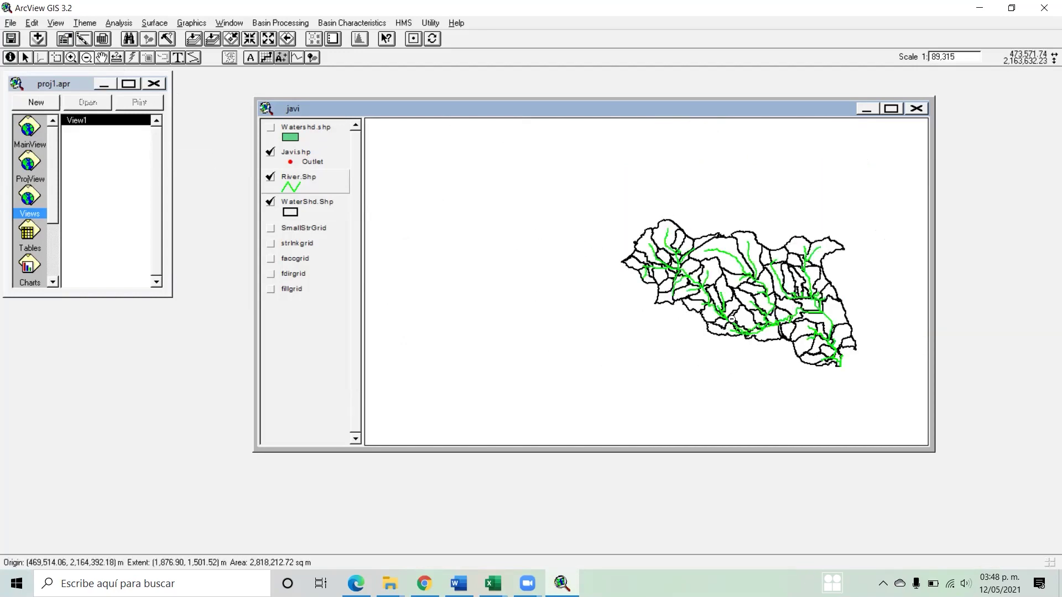
left_click_drag(875, 386, 624, 206)
- Try to merge all the WaterShd.Shp subbasins at once with Basin Merge
left_click(290, 213)
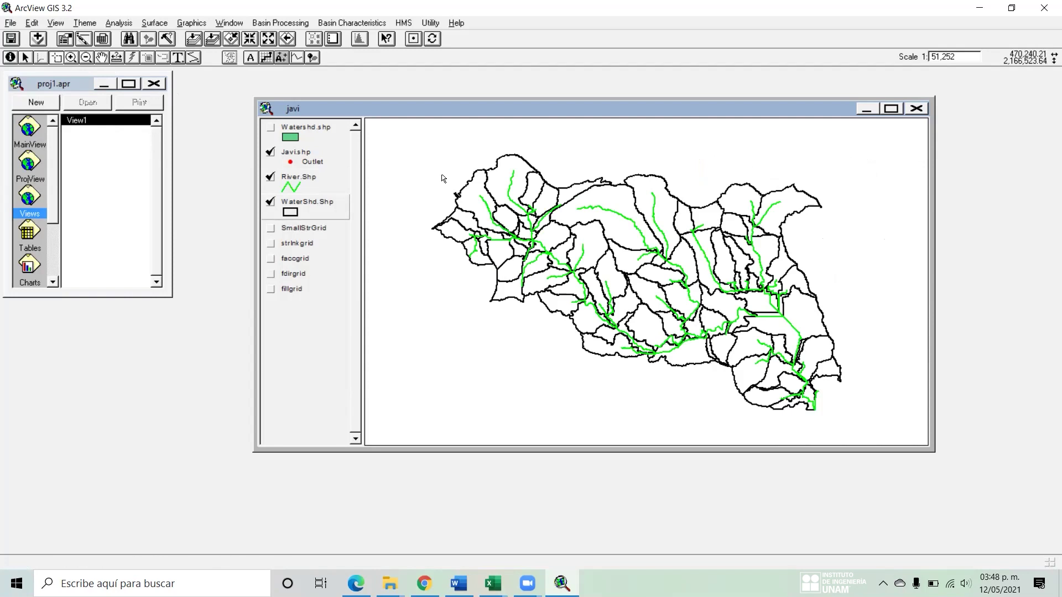
left_click_drag(426, 126, 878, 429)
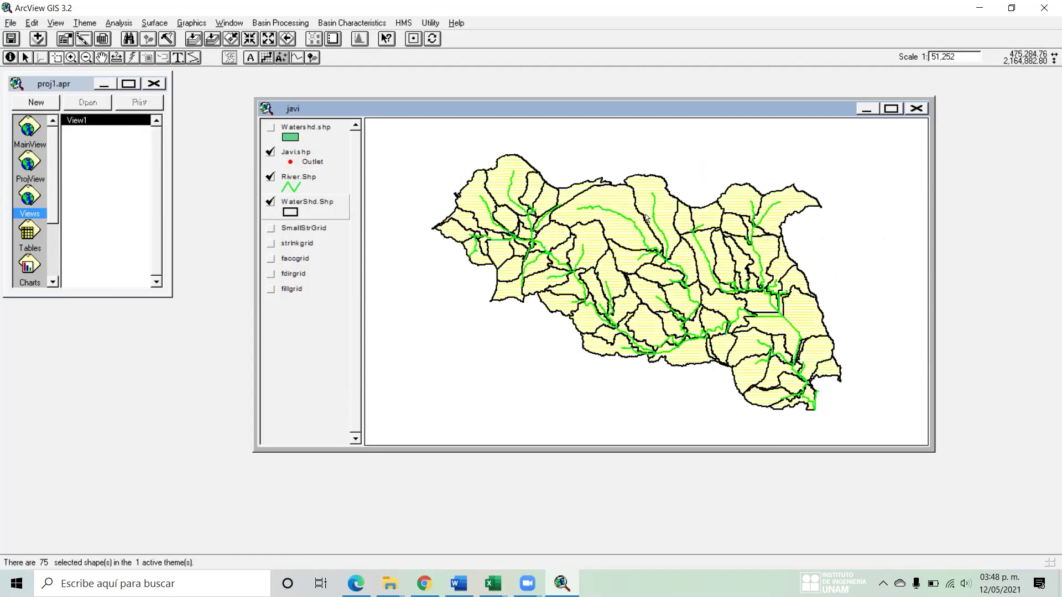
left_click(280, 23)
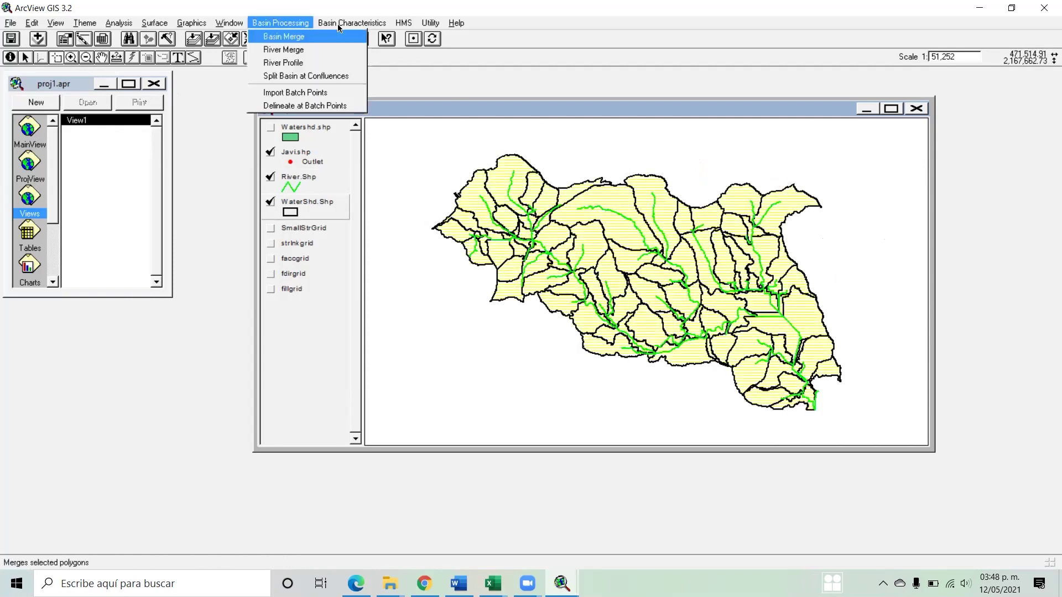
left_click(297, 38)
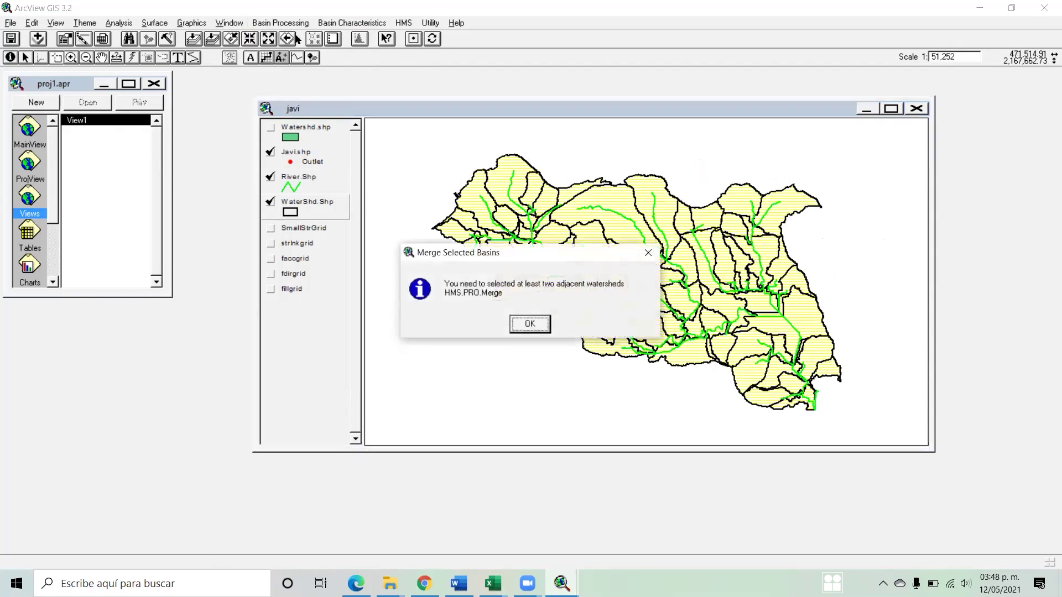
left_click(530, 324)
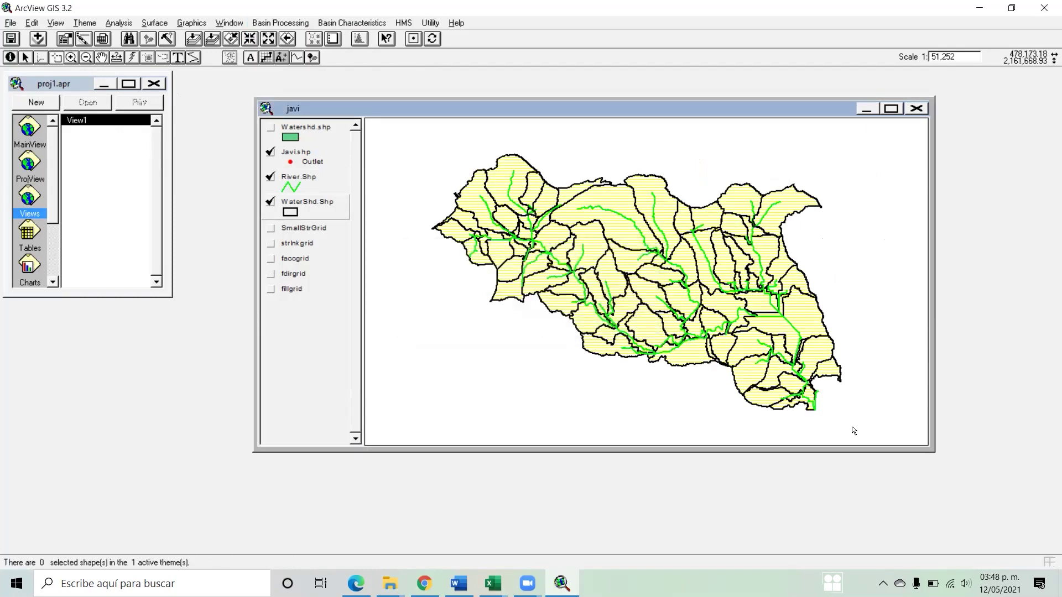
- Select the southeastern group of WaterShd.Shp subbasins and try to merge them with Basin Merge
left_click(270, 201)
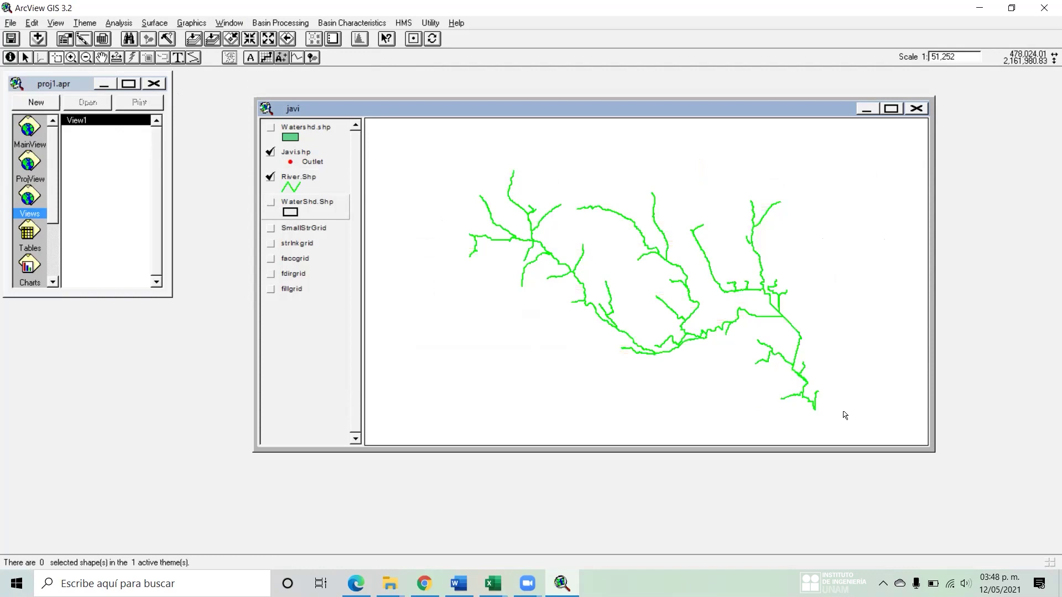
left_click(270, 202)
left_click_drag(860, 413, 726, 347)
left_click(284, 23)
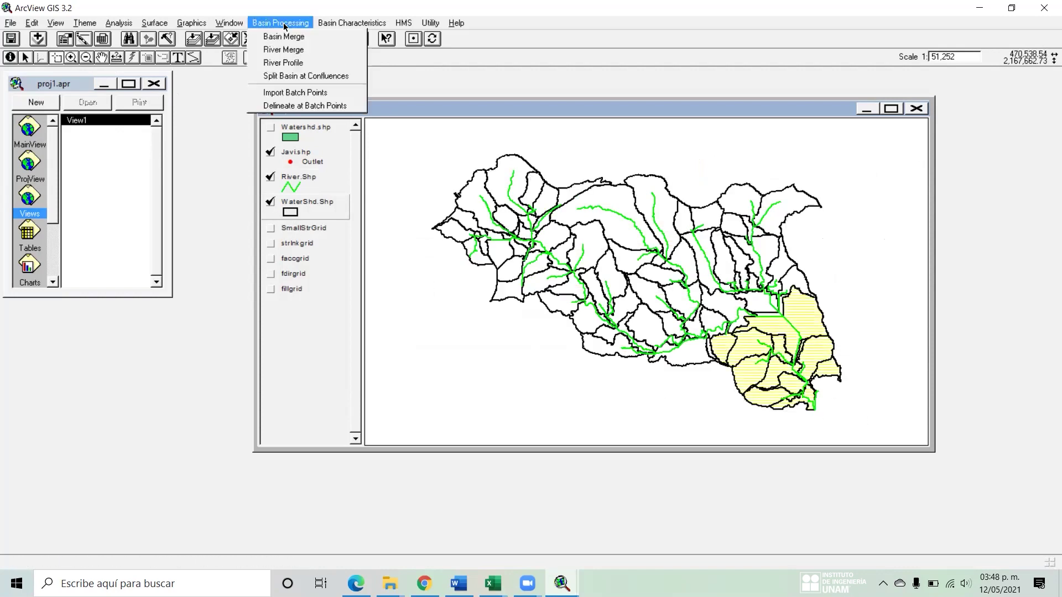
left_click(293, 34)
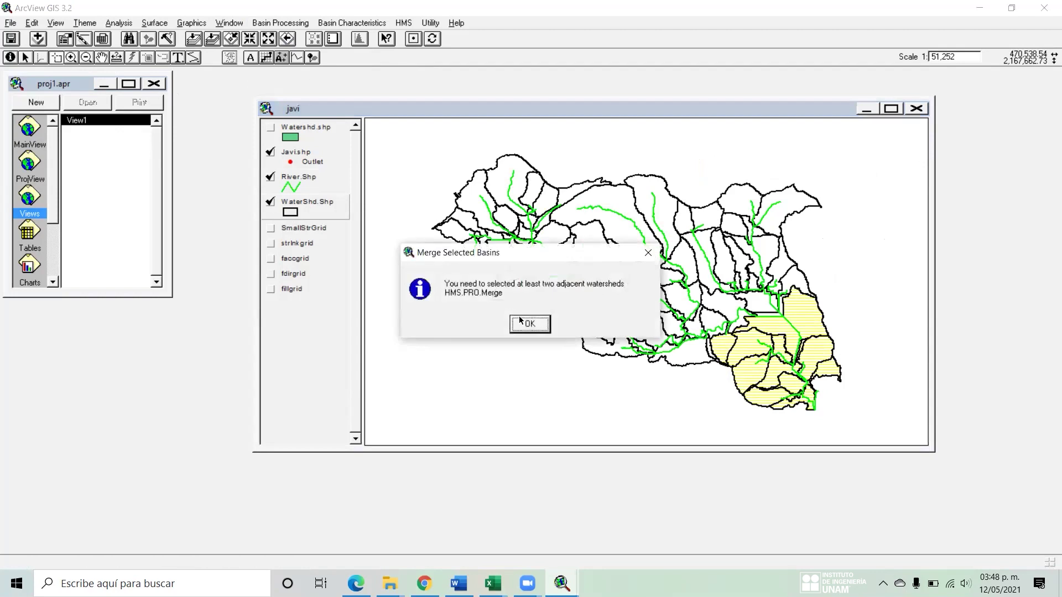
left_click(526, 324)
- Try Basin Merge on a larger selection covering the southern and eastern WaterShd.Shp subbasins
left_click(802, 417)
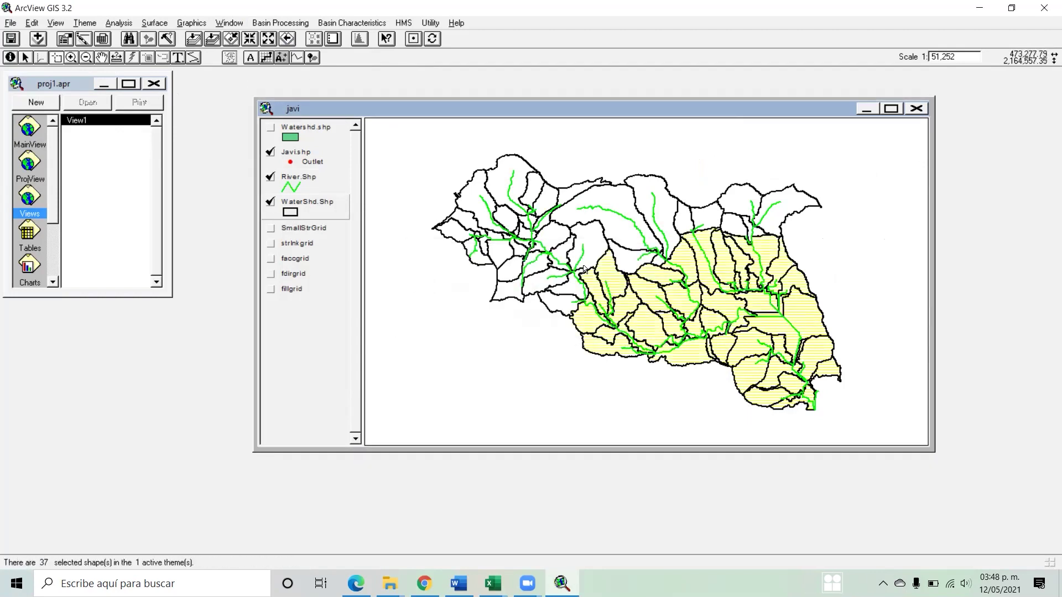
left_click(281, 23)
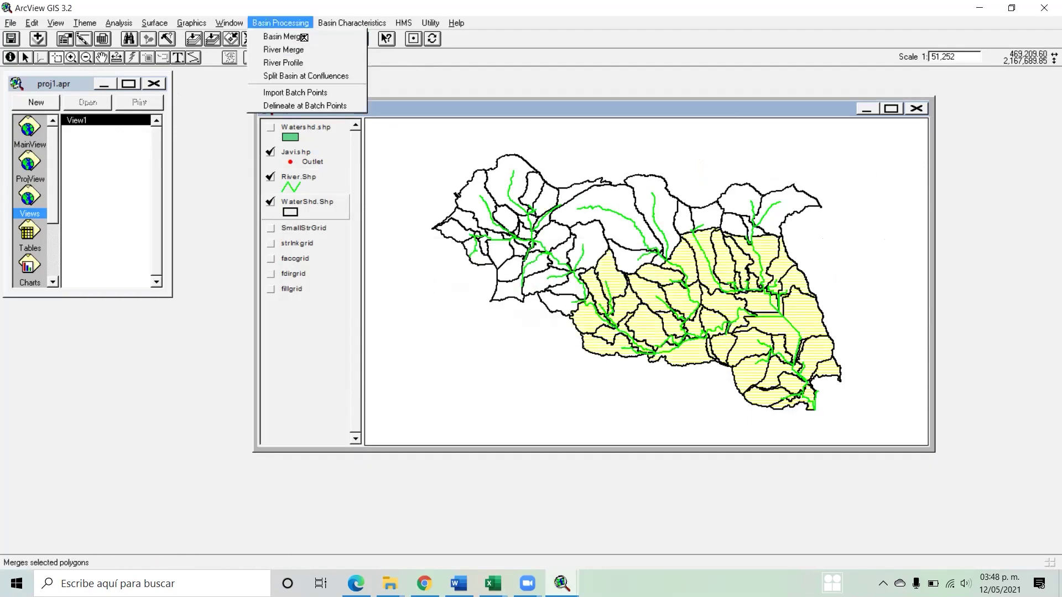
left_click(303, 37)
left_click(531, 324)
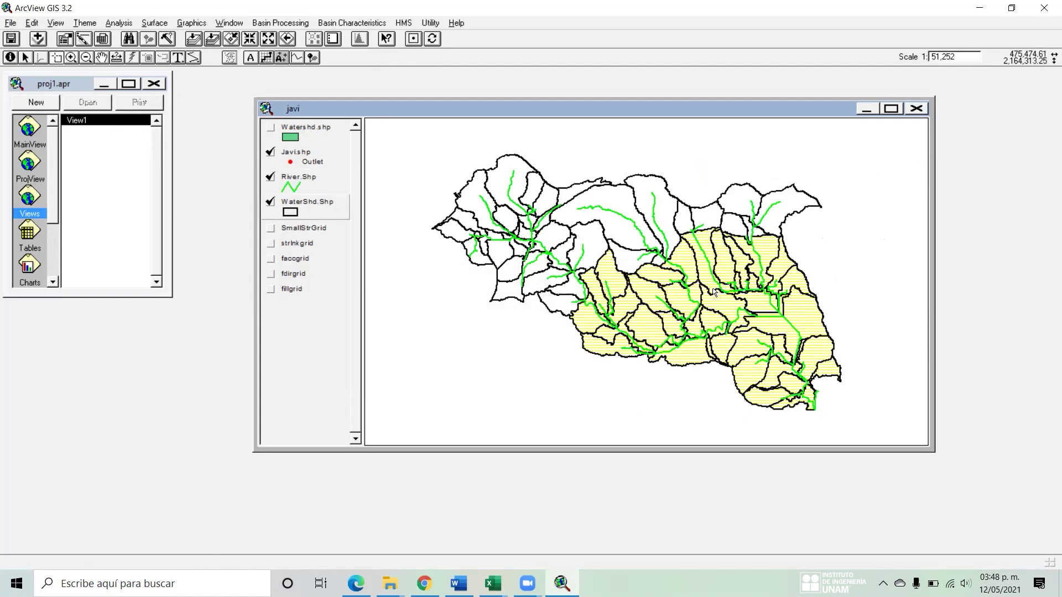
- Select every WaterShd.Shp subbasin across the whole basin and retry Basin Merge on the full selection
left_click(85, 61)
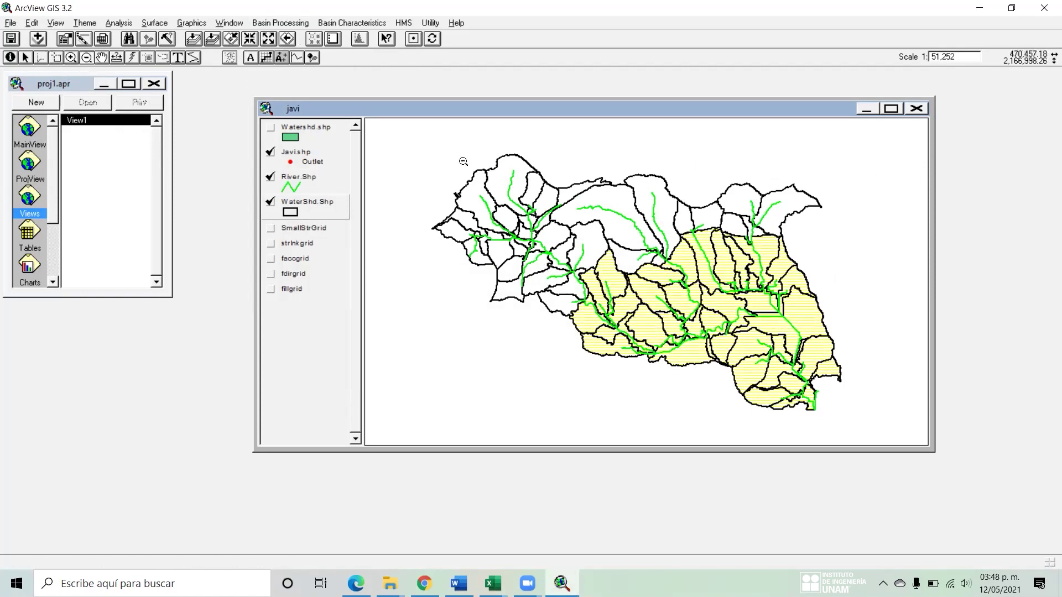
left_click_drag(462, 161, 636, 304)
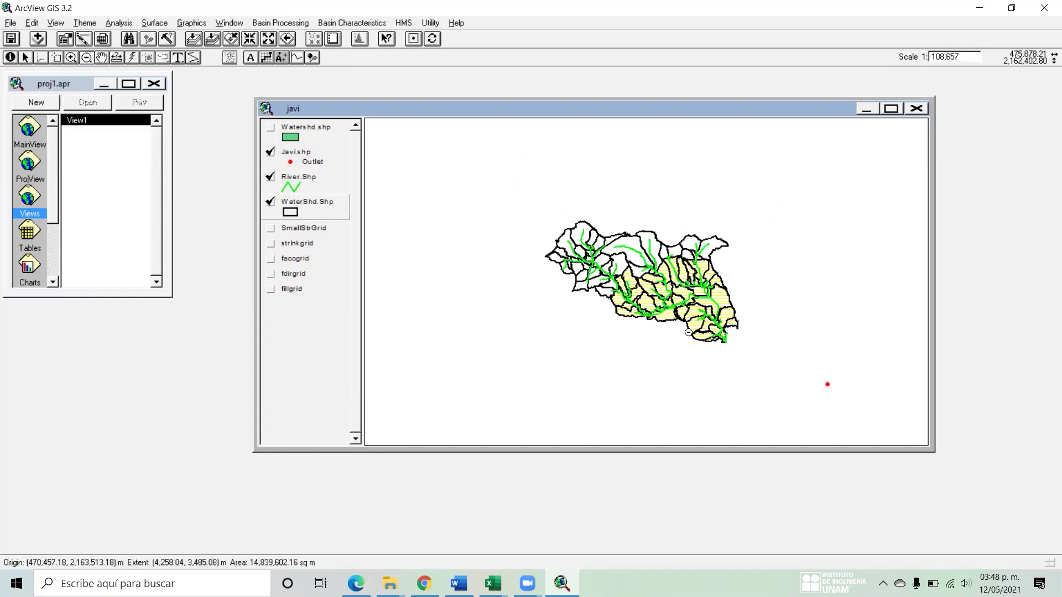
left_click(272, 25)
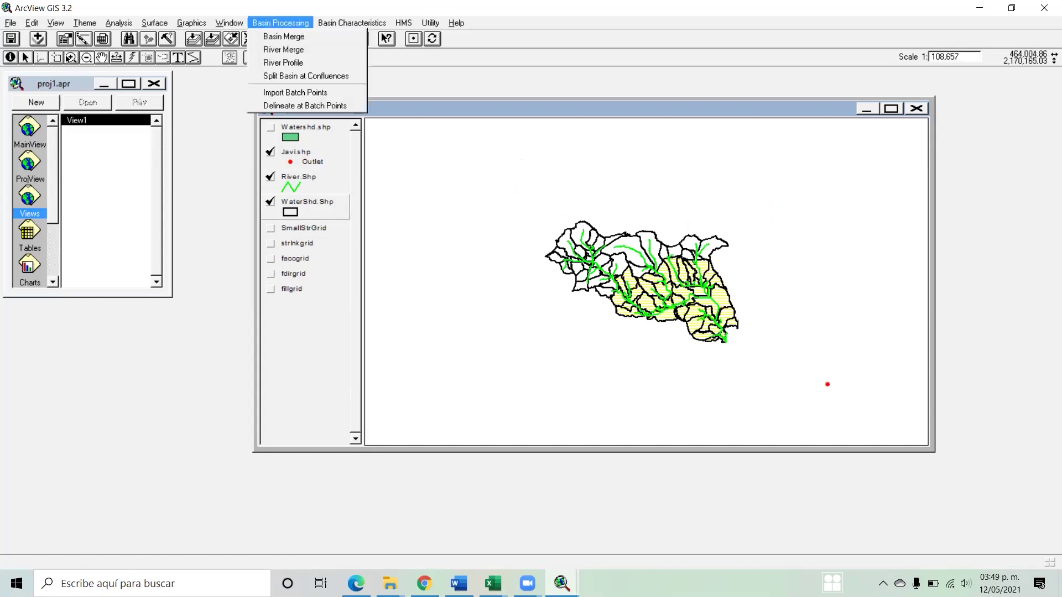
left_click(69, 59)
left_click_drag(790, 368, 798, 370)
left_click_drag(859, 403, 495, 206)
left_click(297, 25)
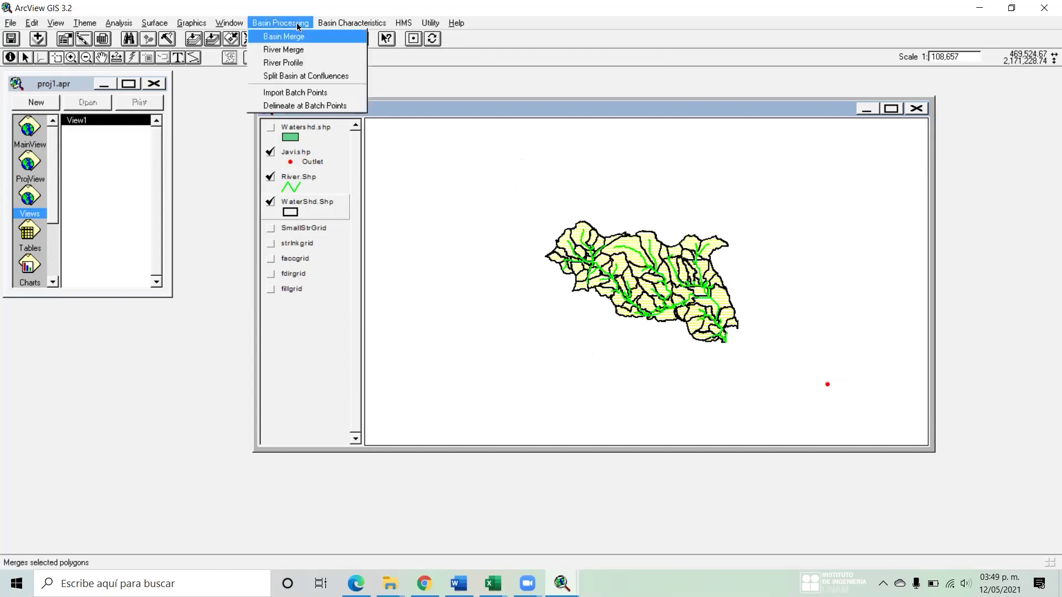
left_click(315, 37)
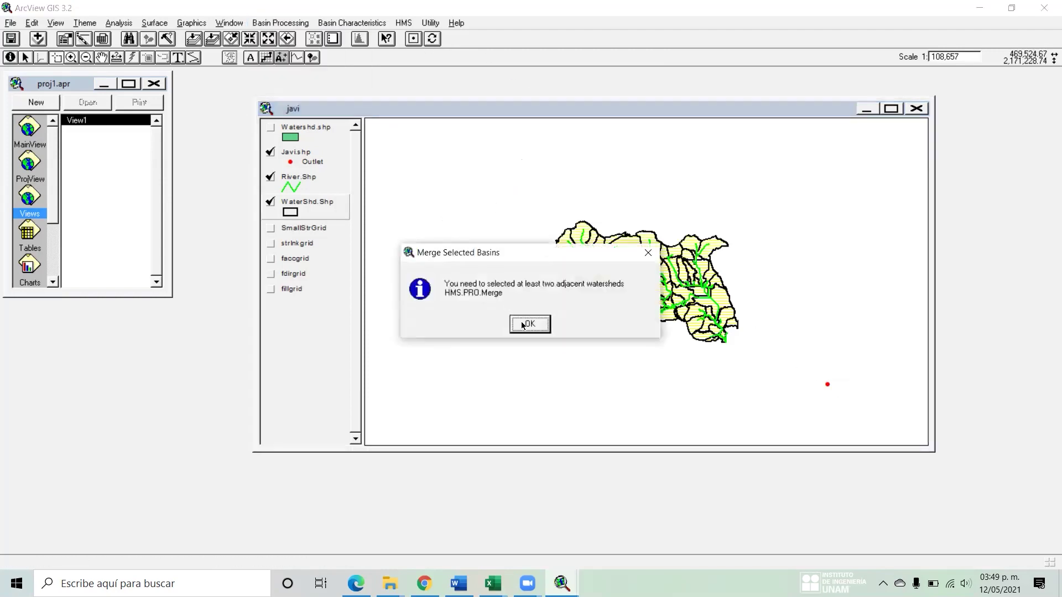
left_click(529, 325)
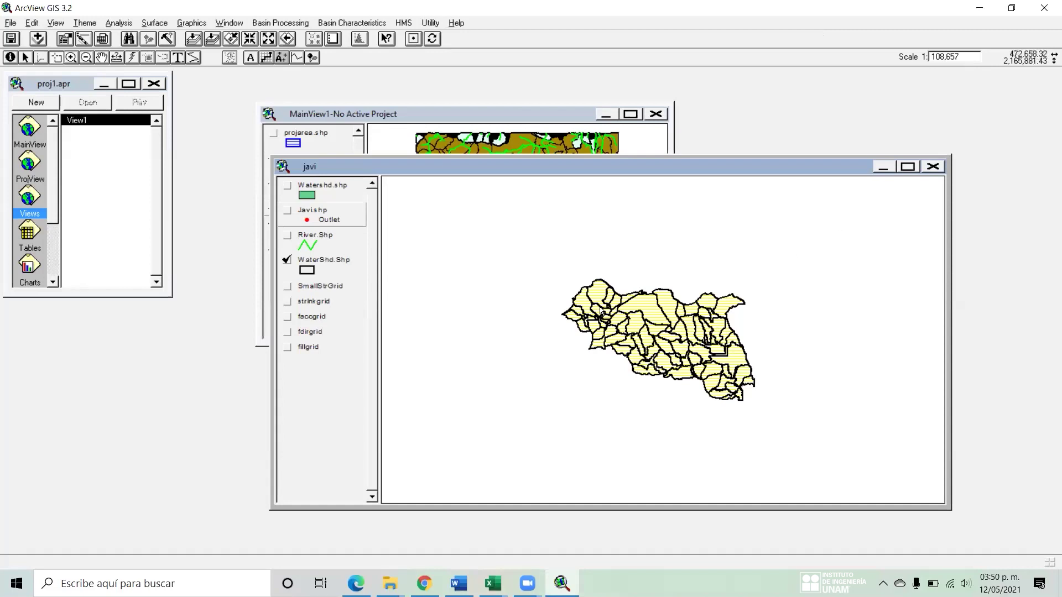
- Close the javi view, show projarea.shp in MainView1 and maximize that view
left_click(933, 167)
left_click(272, 134)
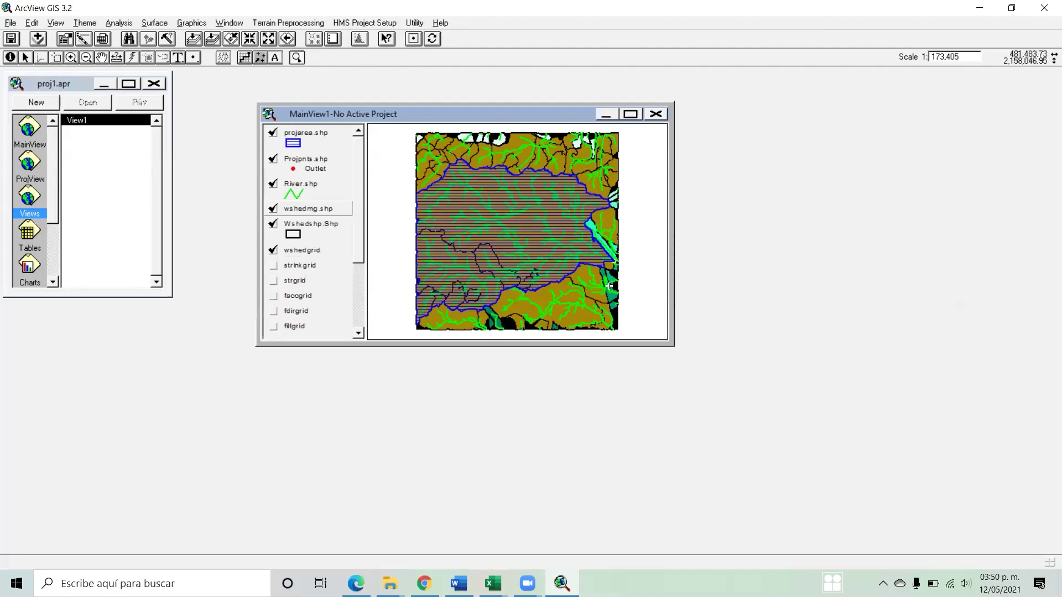
left_click(630, 114)
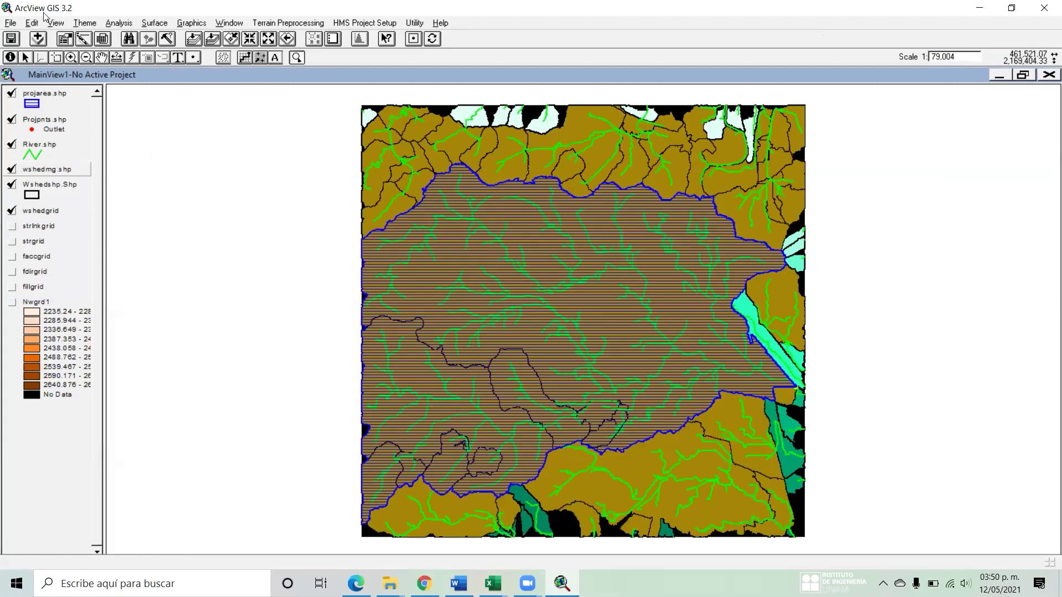
- Add the reference basin watershd.shp from c:\aesc1\shapes\javier to MainView1 and display it
left_click(37, 39)
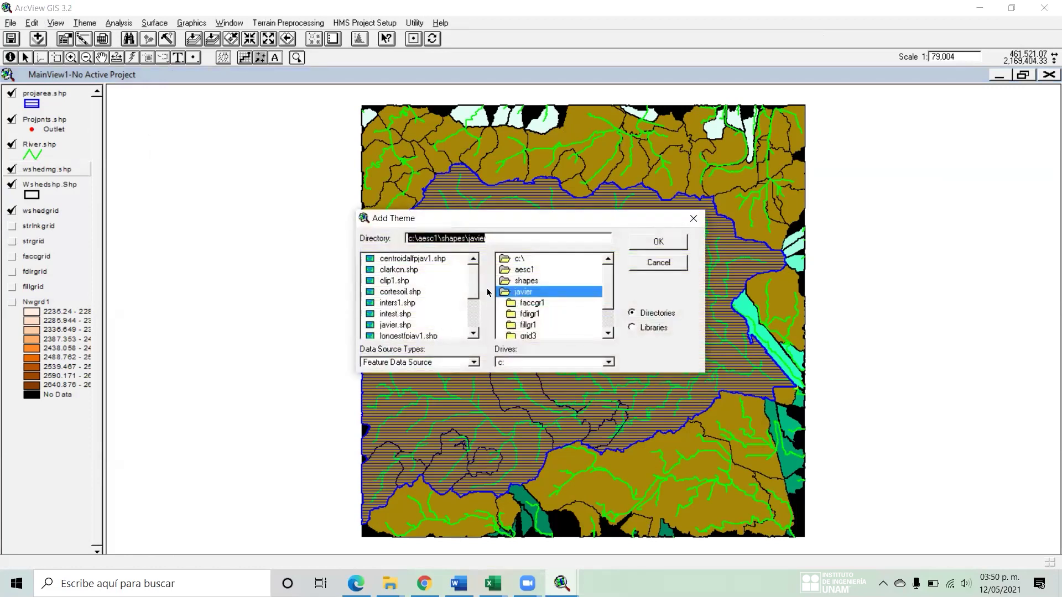
left_click_drag(475, 284, 472, 311)
left_click(432, 315)
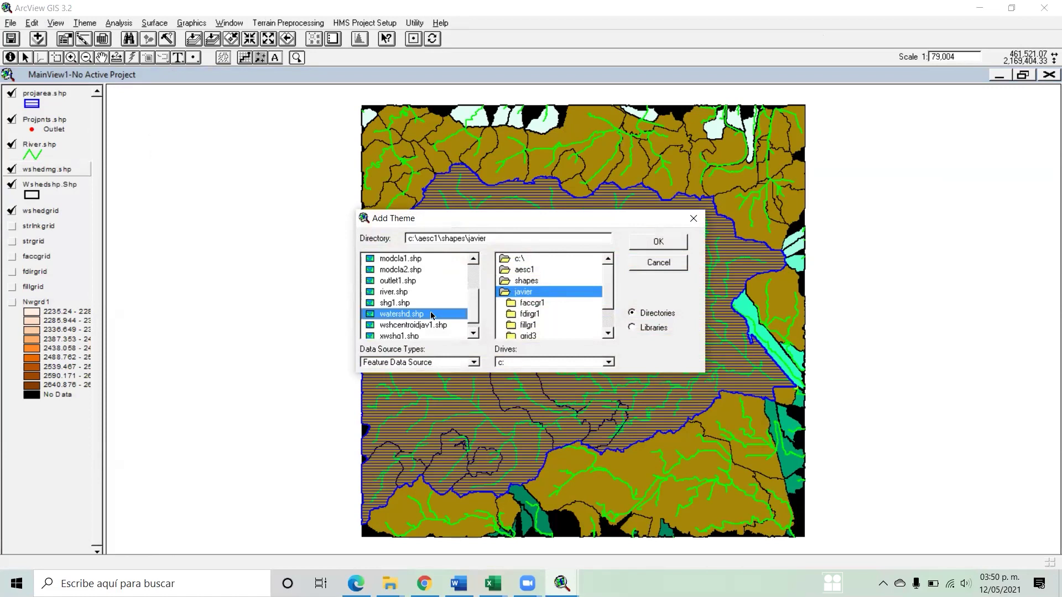
left_click(659, 243)
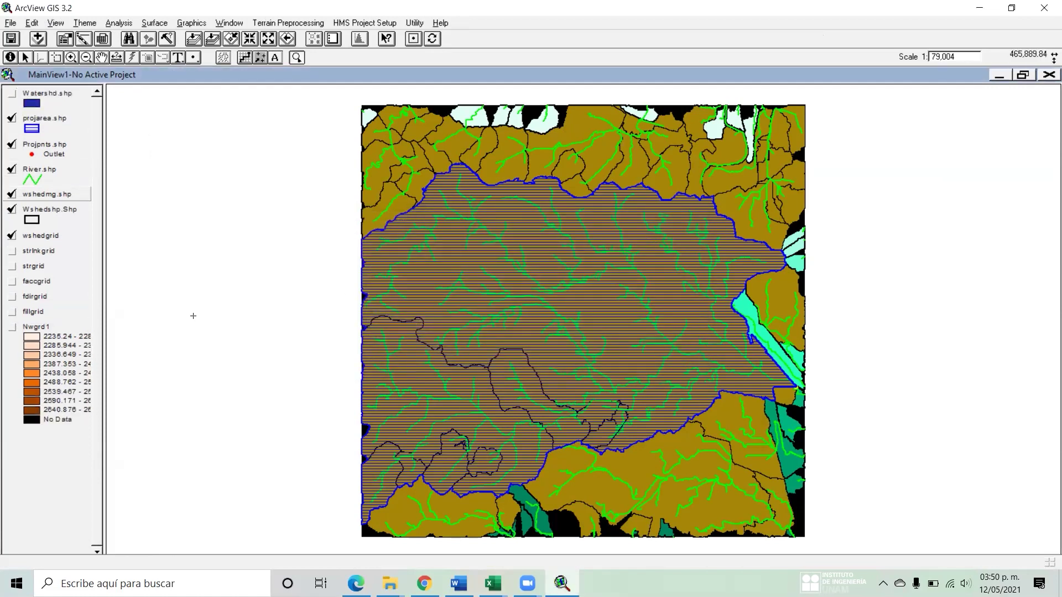
left_click(10, 94)
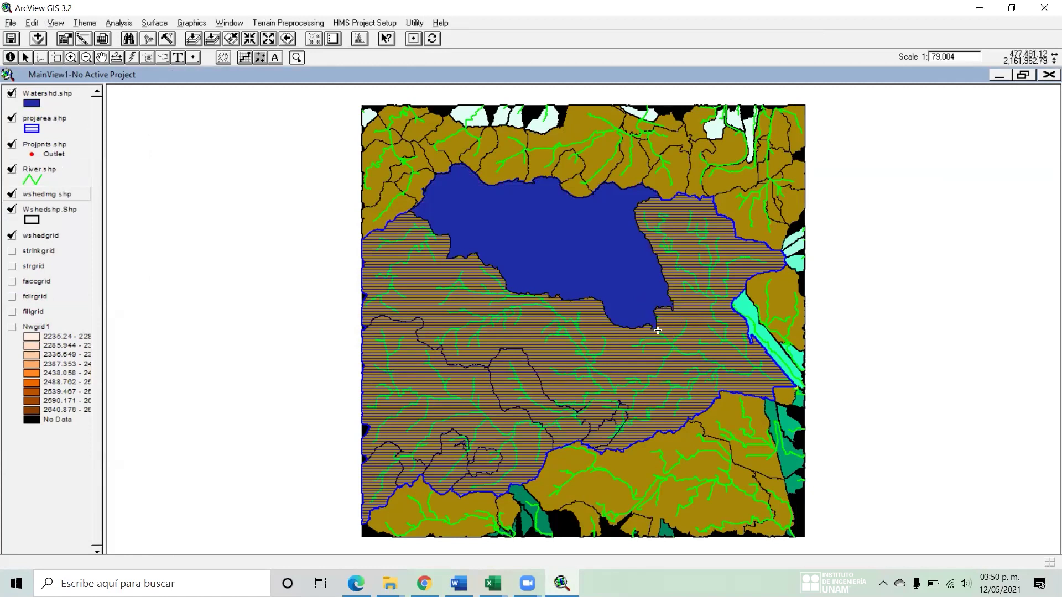
- Start a new HMS project named Out
left_click(334, 24)
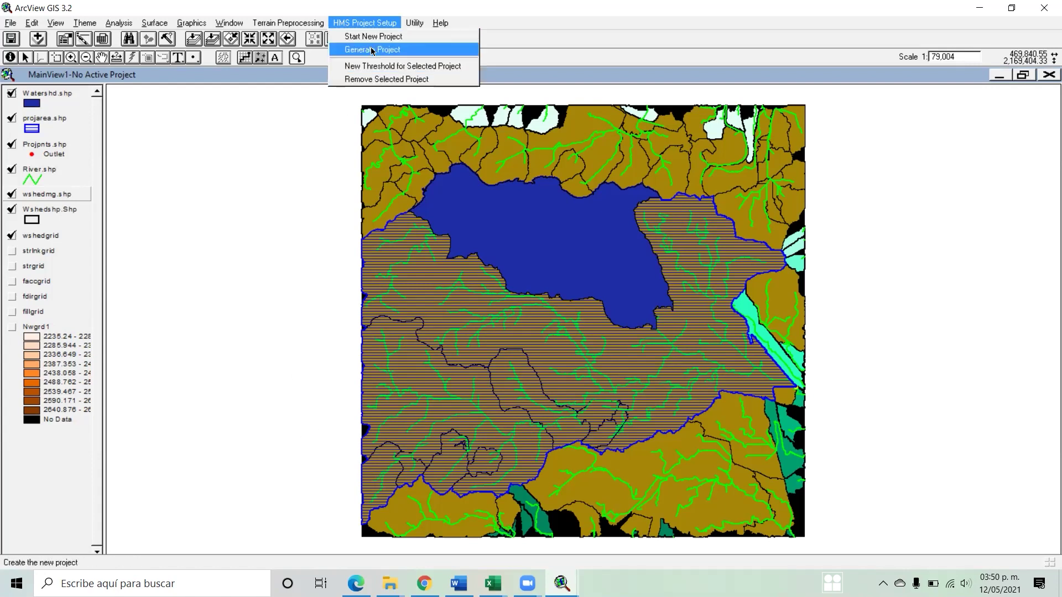
left_click(317, 61)
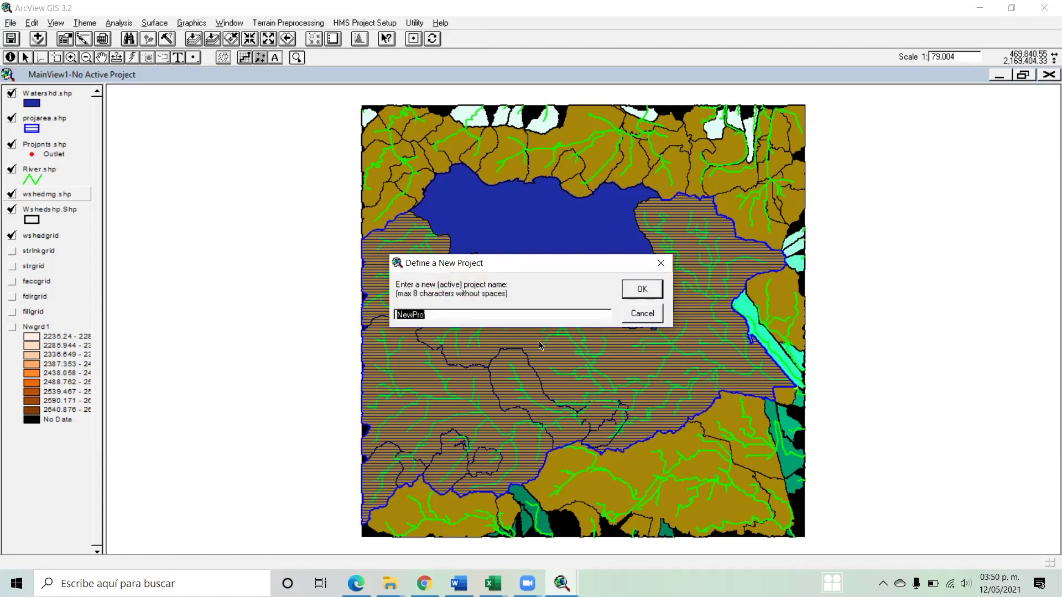
type("0")
type("ut")
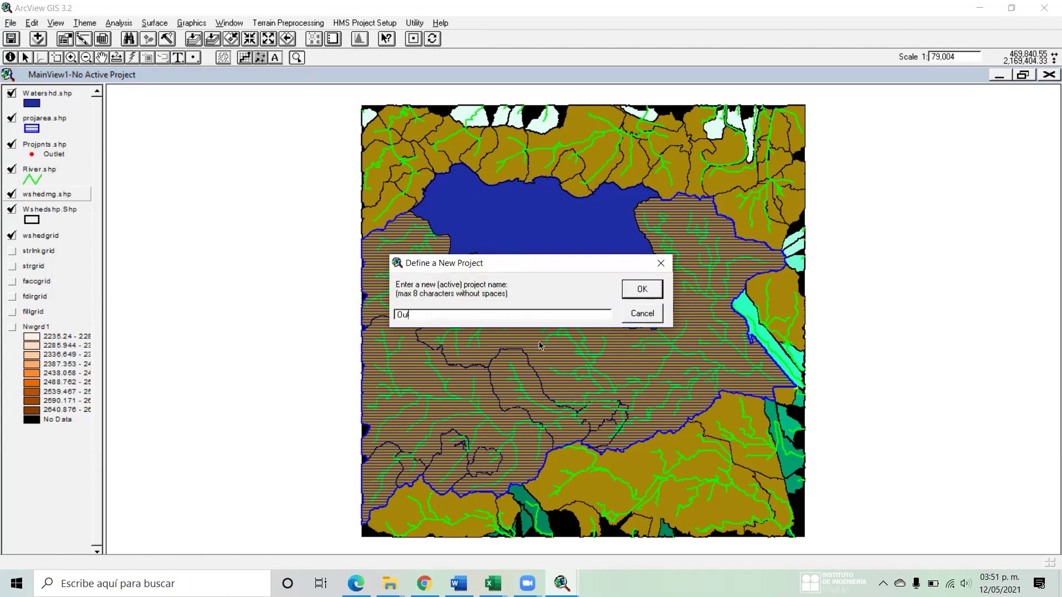
left_click(643, 290)
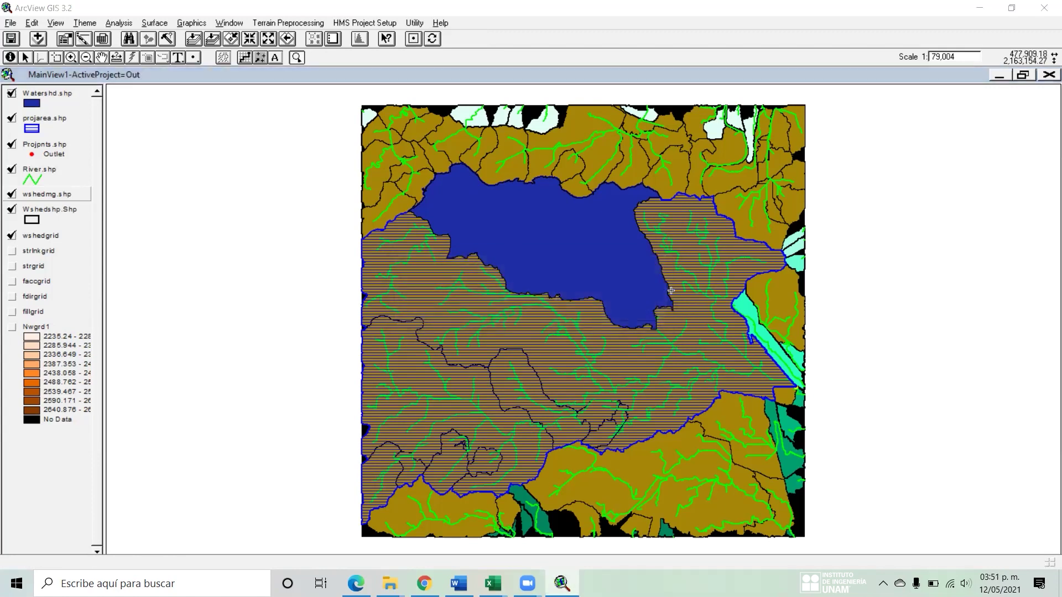
- Hide Watershd.shp and place the outlet point on the stream just above the confluence at the reference basin's southern tip, keeping the name Outlet
left_click(72, 58)
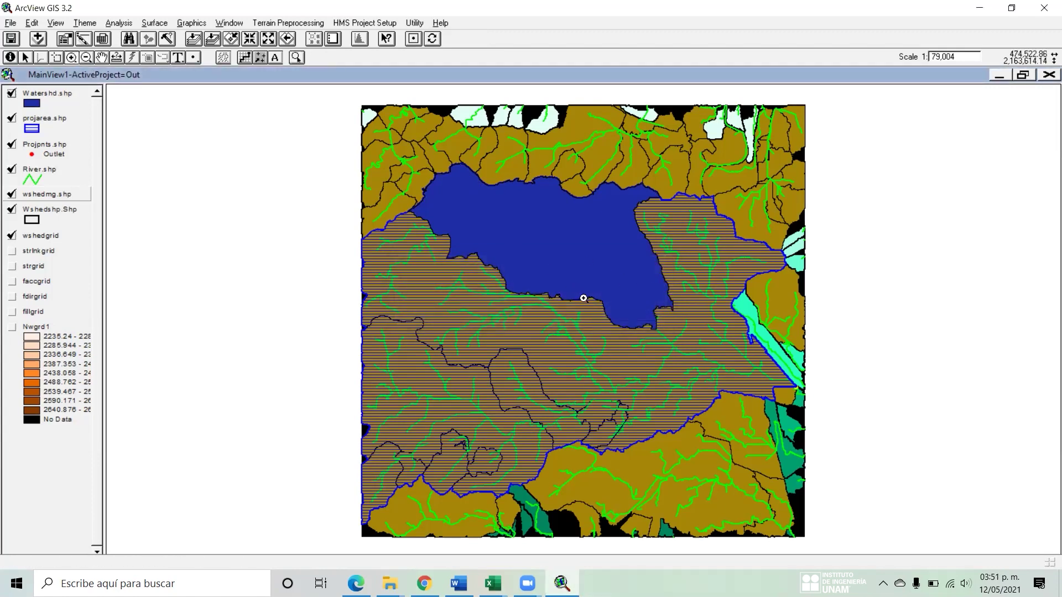
left_click_drag(685, 343, 603, 296)
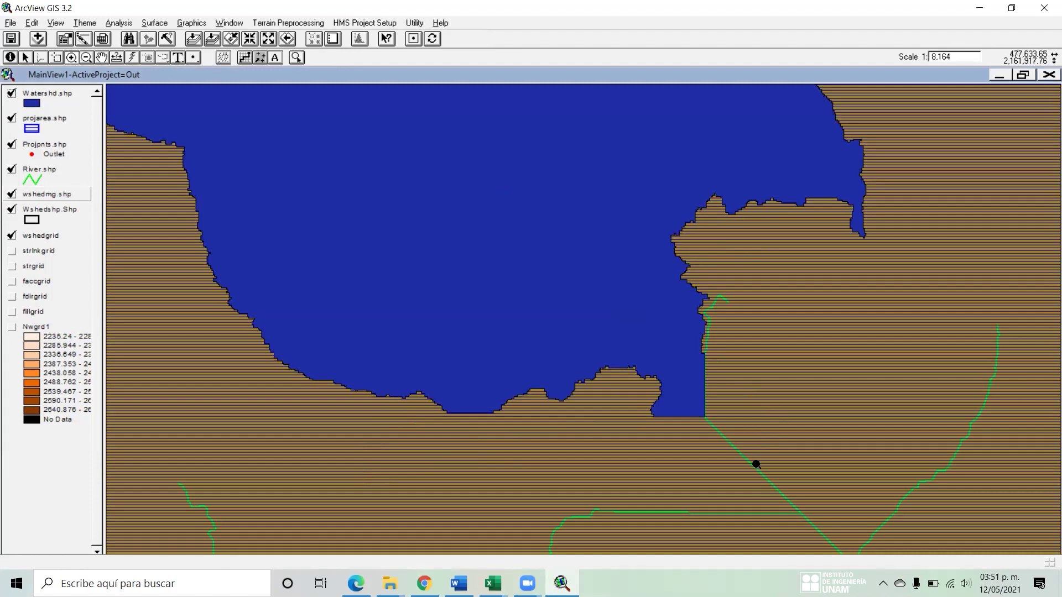
left_click(13, 93)
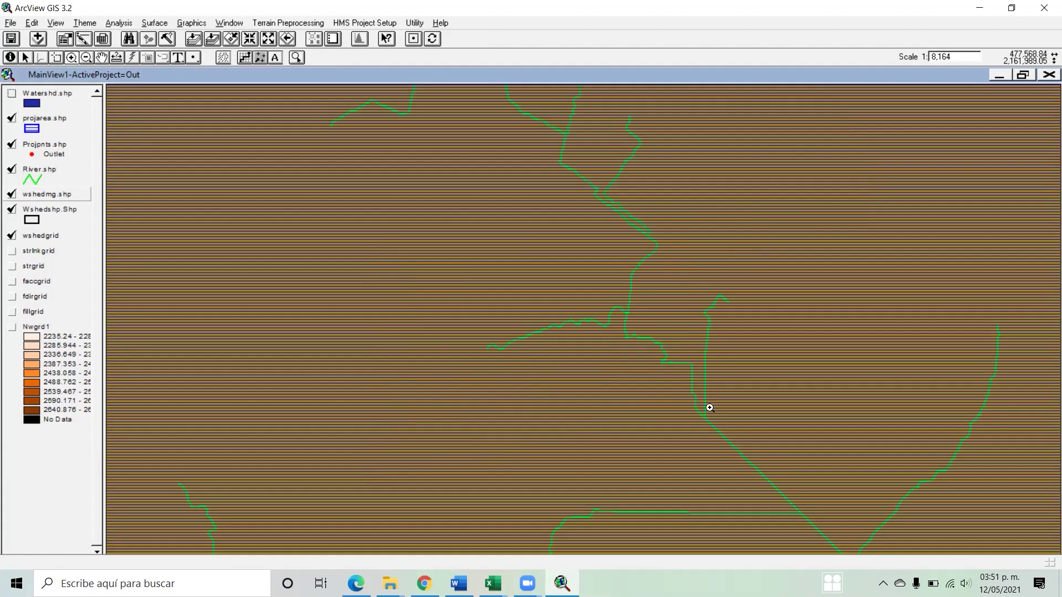
left_click(12, 95)
left_click(11, 96)
left_click(260, 57)
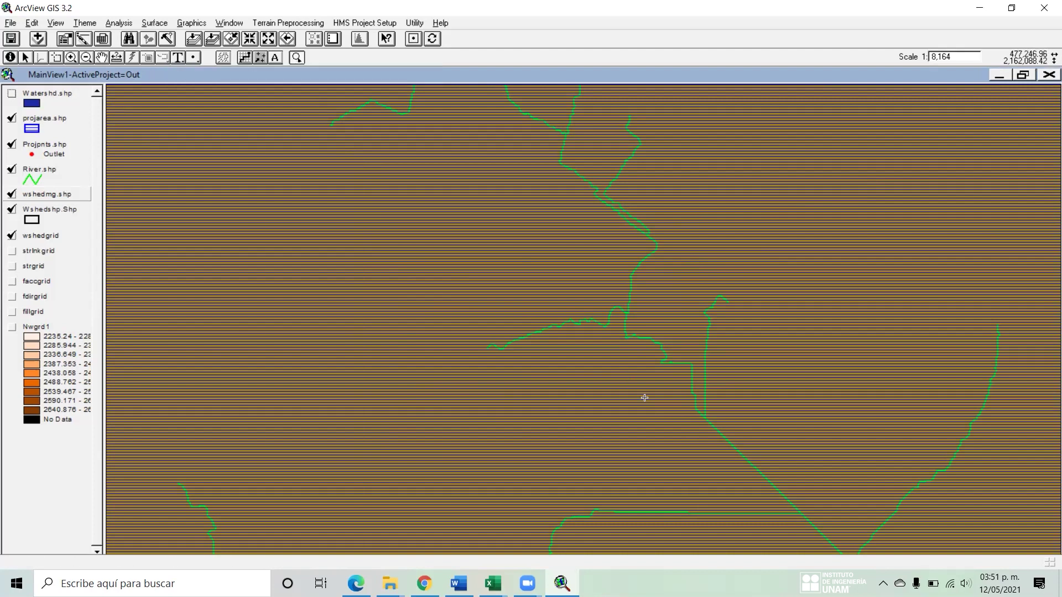
left_click(699, 413)
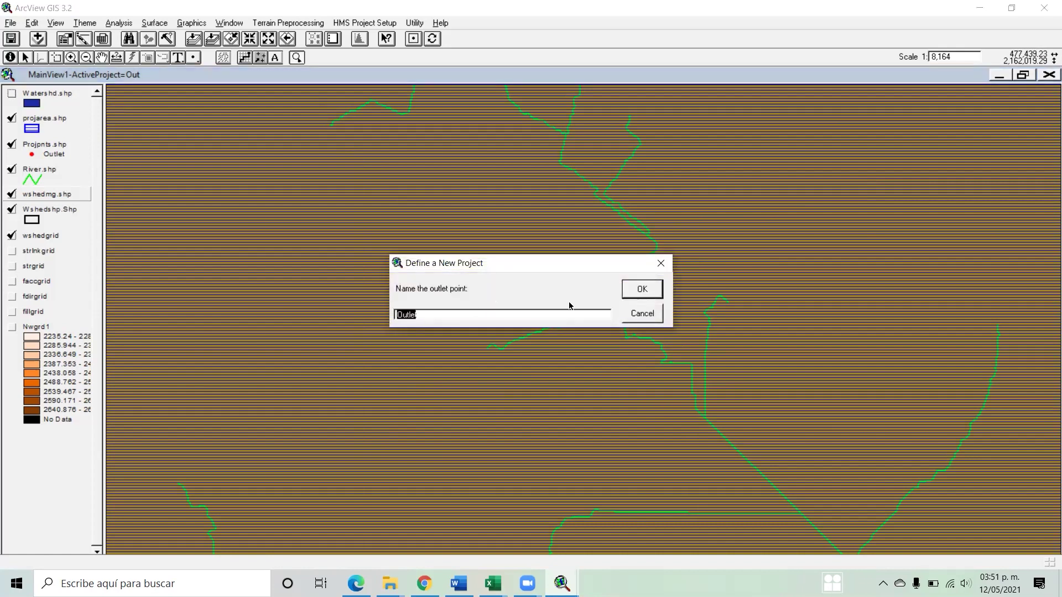
left_click(643, 290)
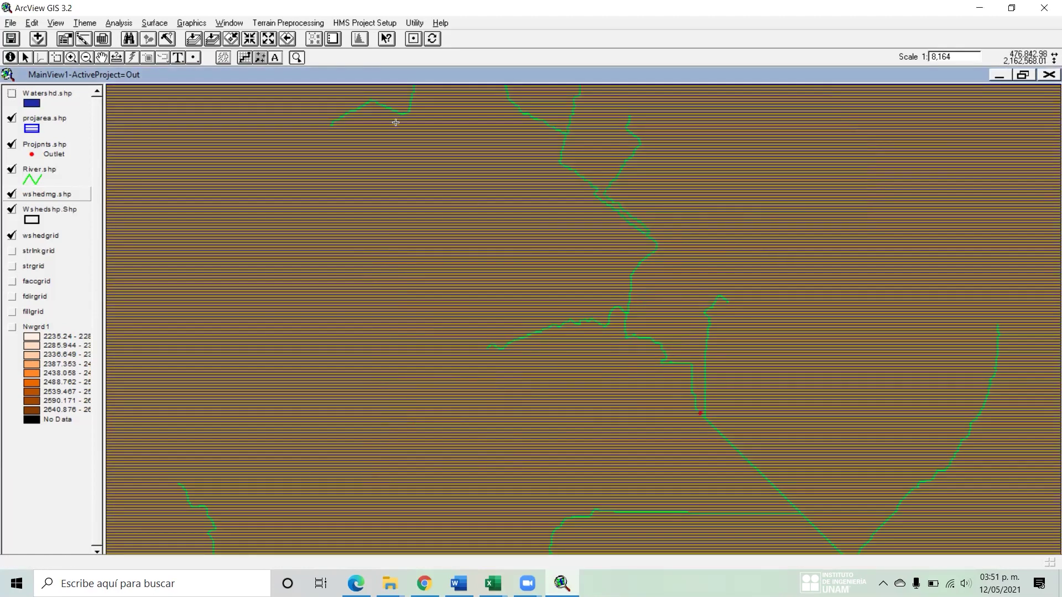
- Generate the Out project from the original stream definition and create its study area
left_click(353, 23)
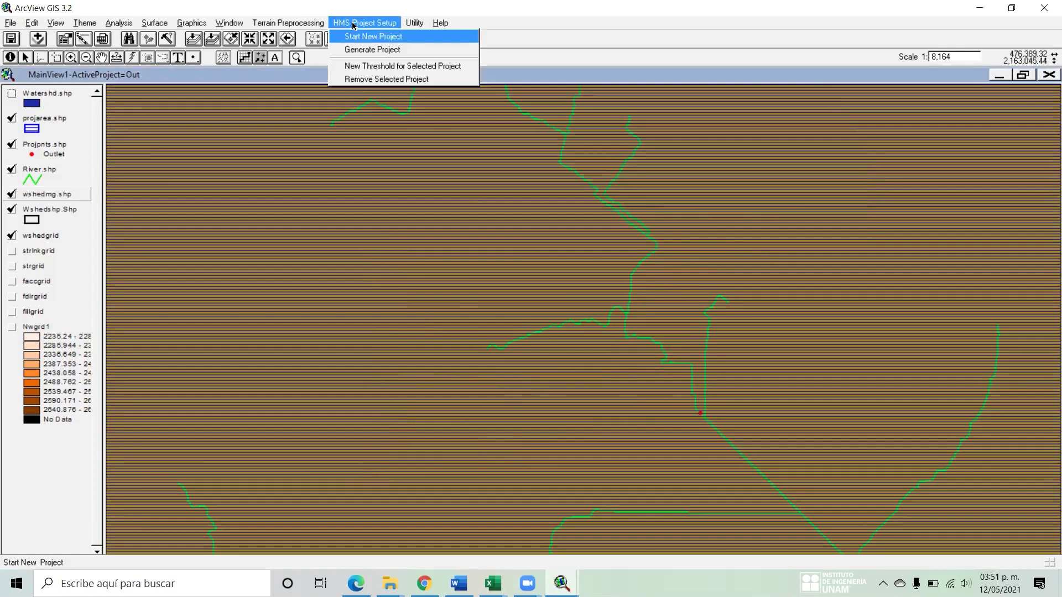
left_click(361, 50)
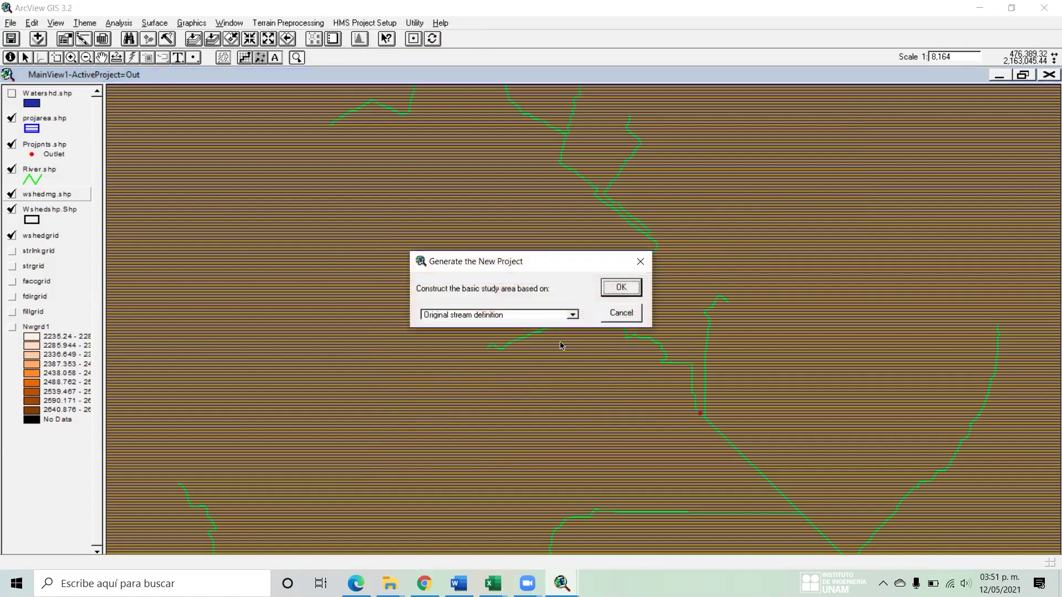
left_click(621, 288)
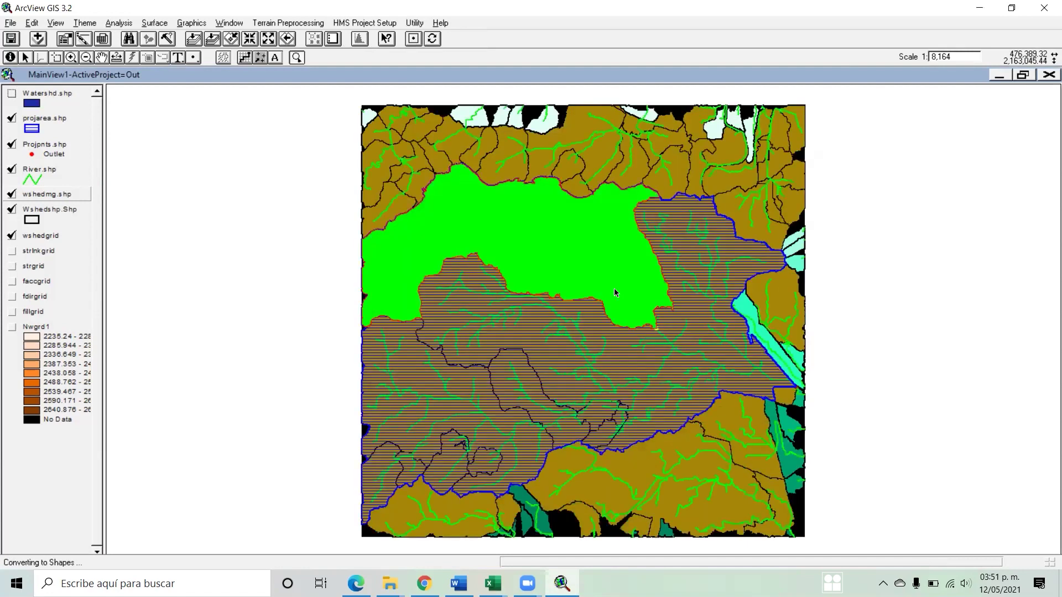
left_click(500, 324)
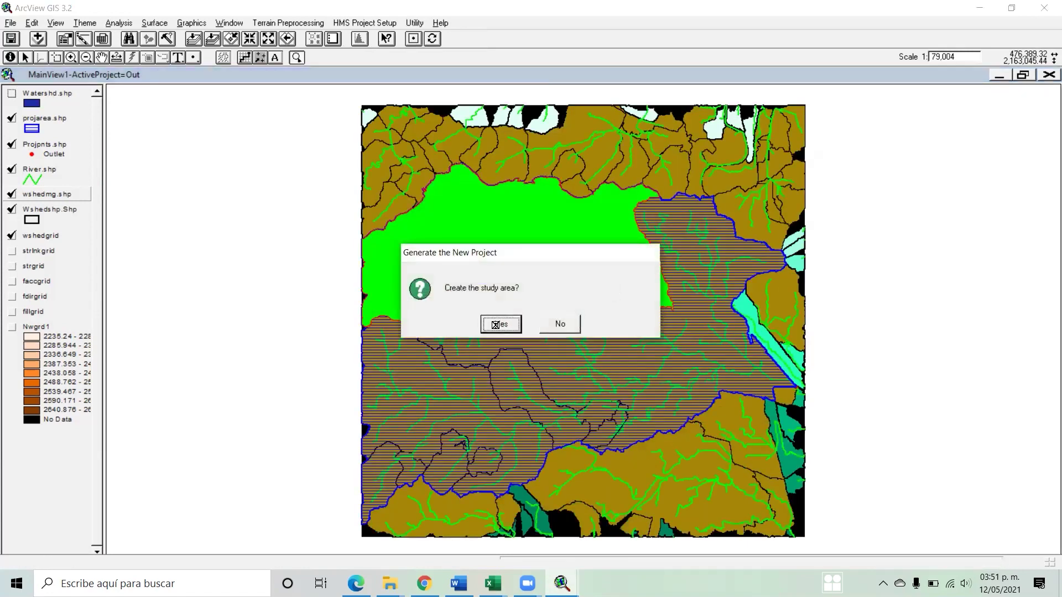
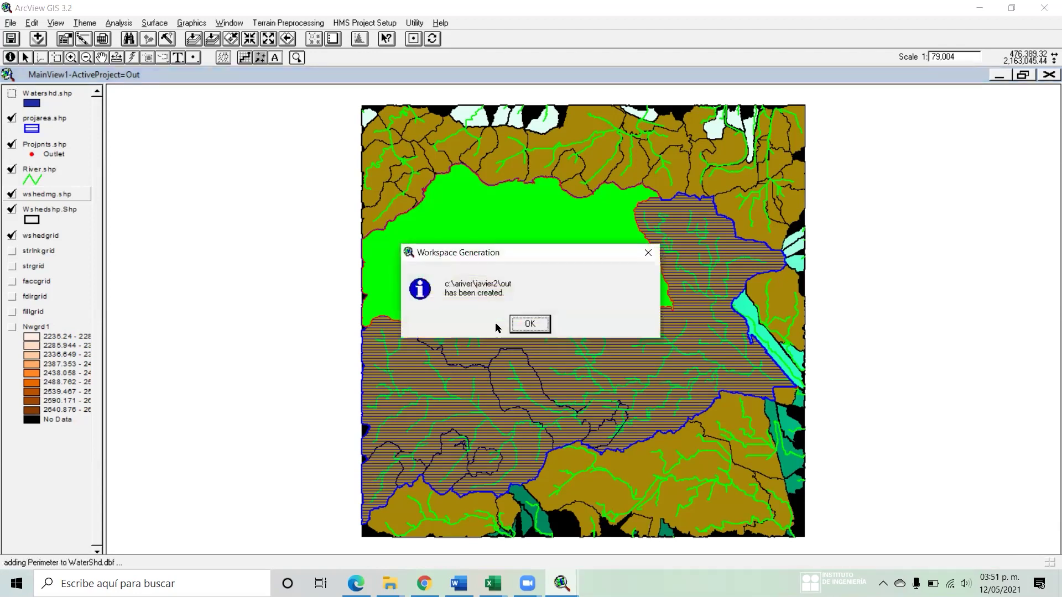
left_click(527, 324)
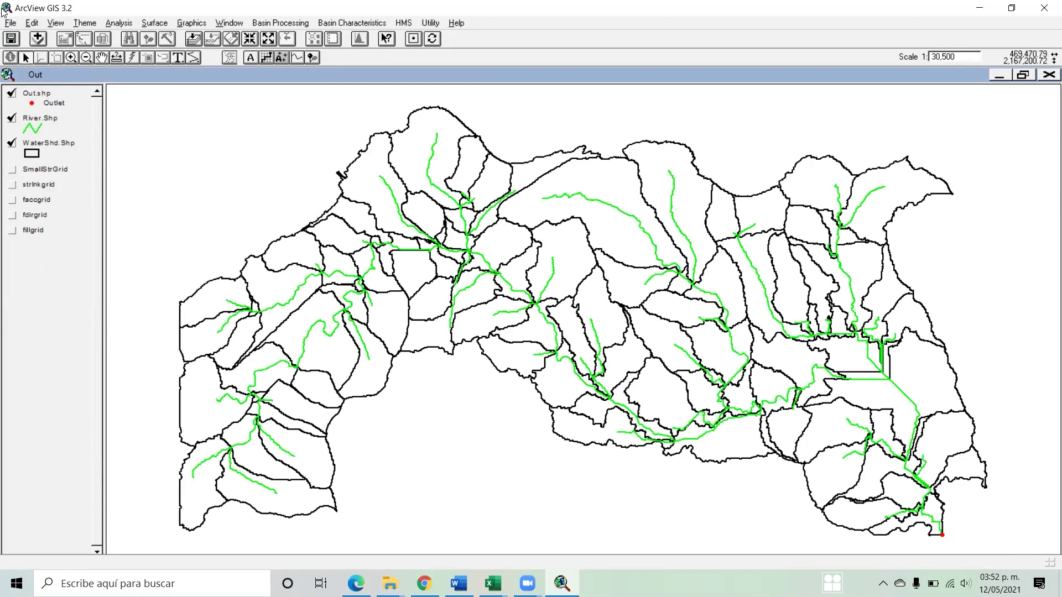
- Add the reservoir theme vasopruinas2.shp from c:\aesc1\shapes to the Out view and display it
left_click(38, 39)
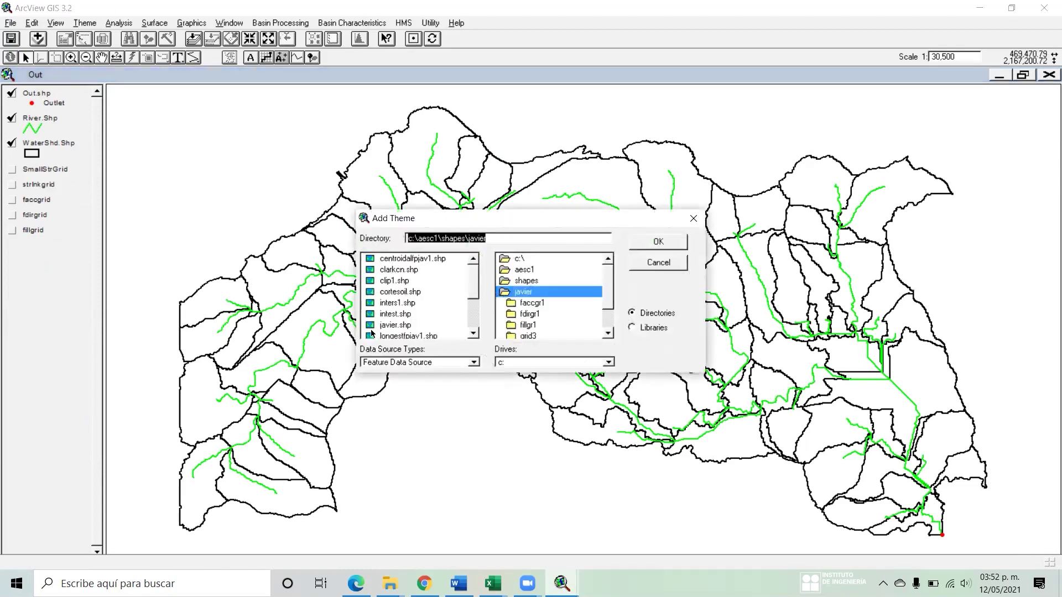
scroll(473, 293, "down", 3)
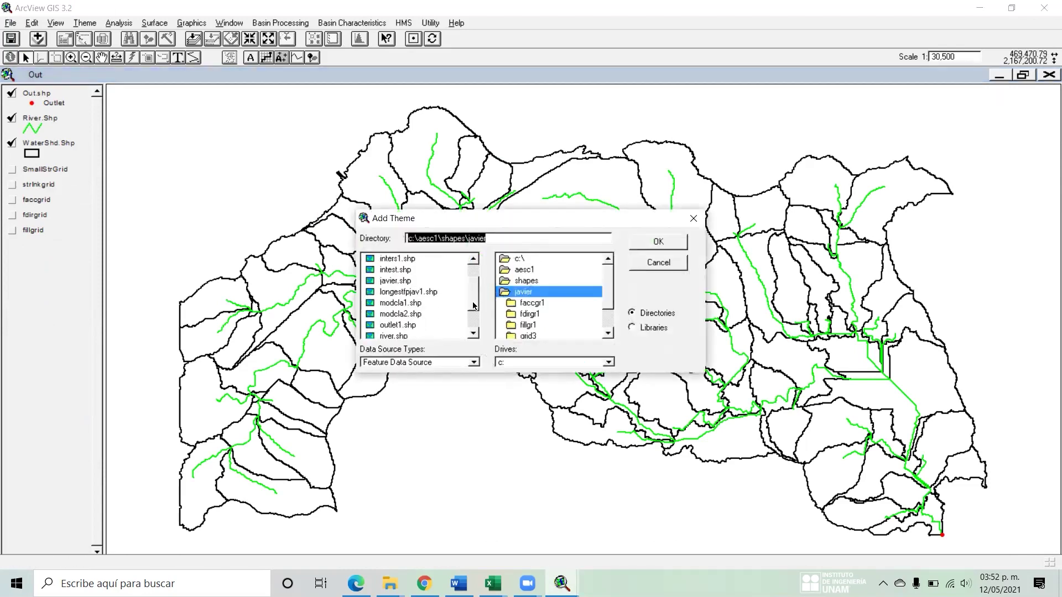
scroll(467, 291, "up", 3)
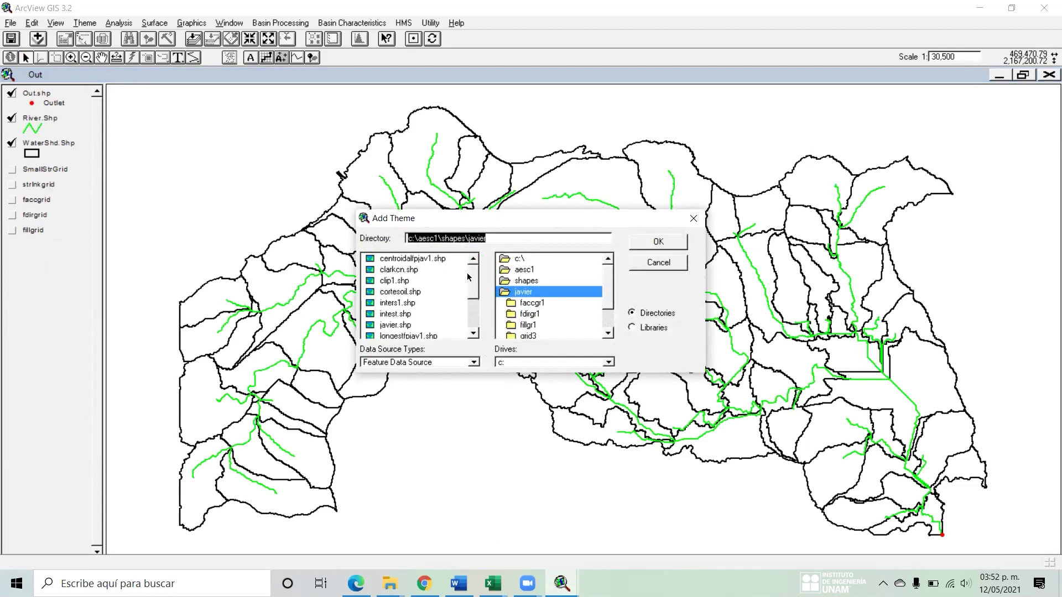
left_click(538, 294)
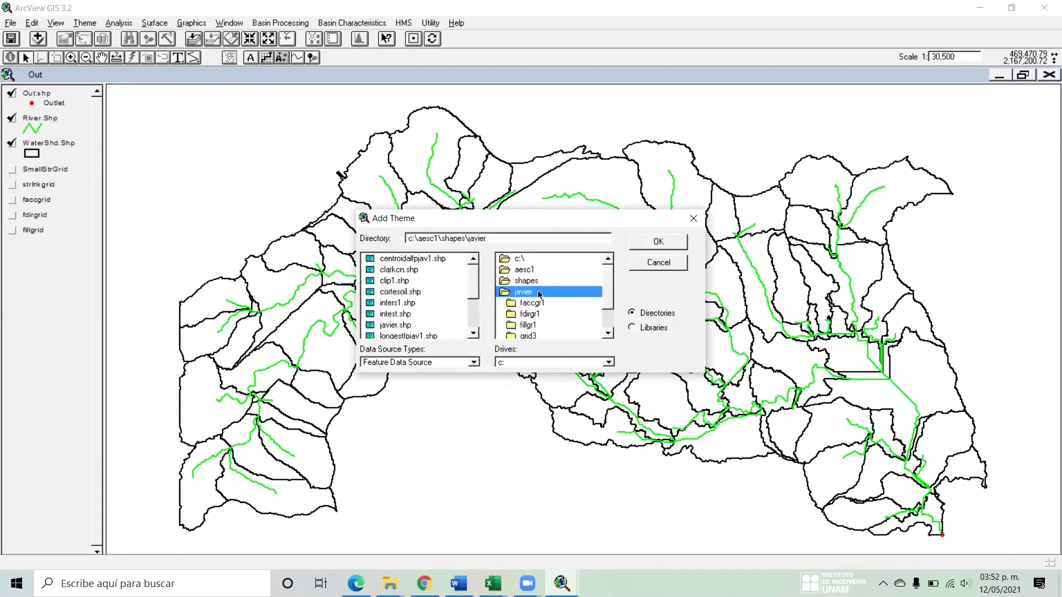
scroll(474, 285, "down", 4)
scroll(473, 274, "up", 4)
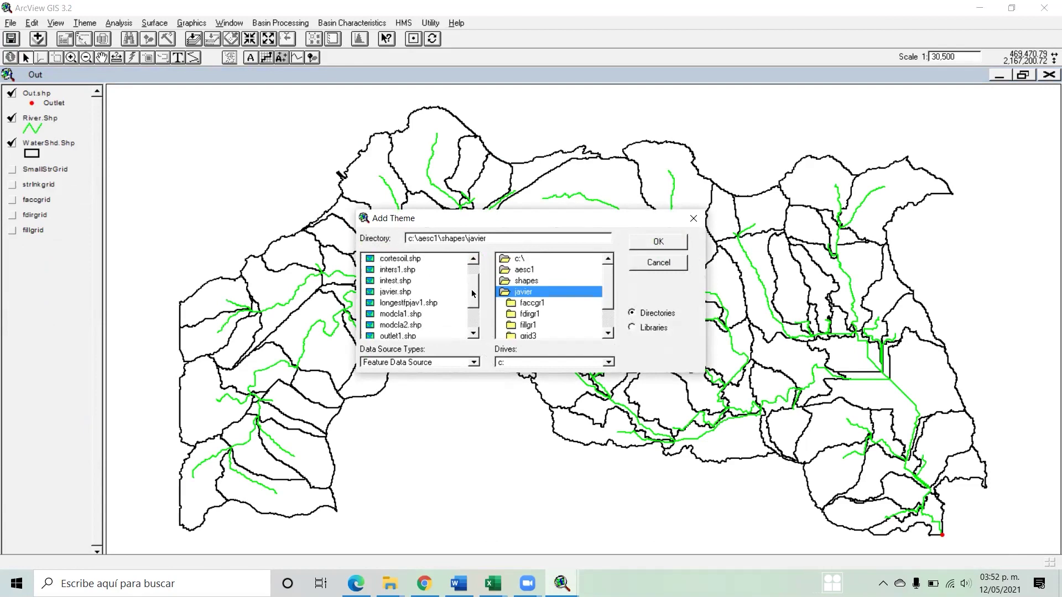
double_click(533, 284)
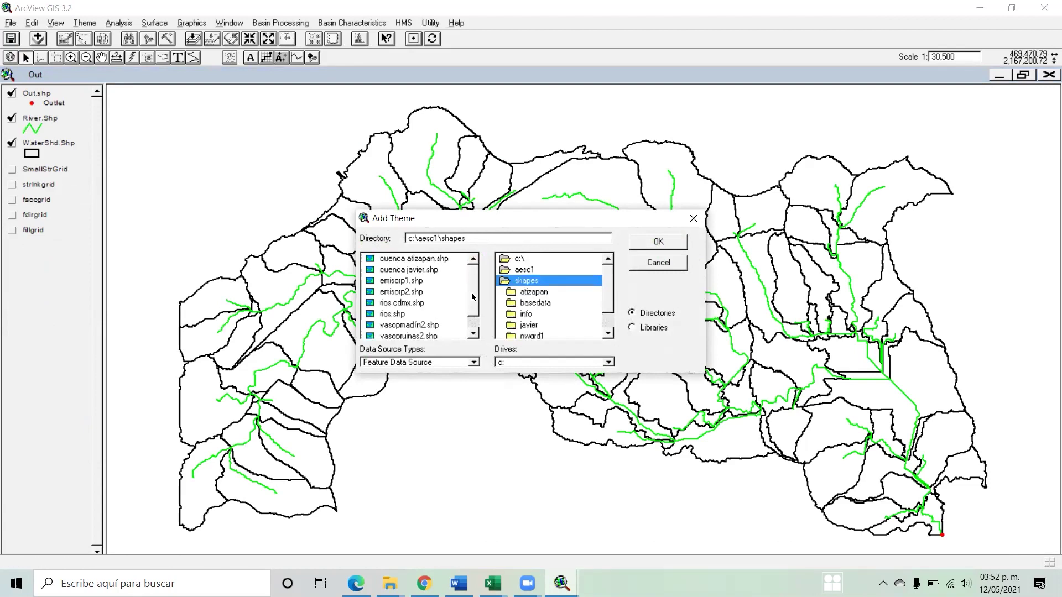
scroll(474, 304, "down", 2)
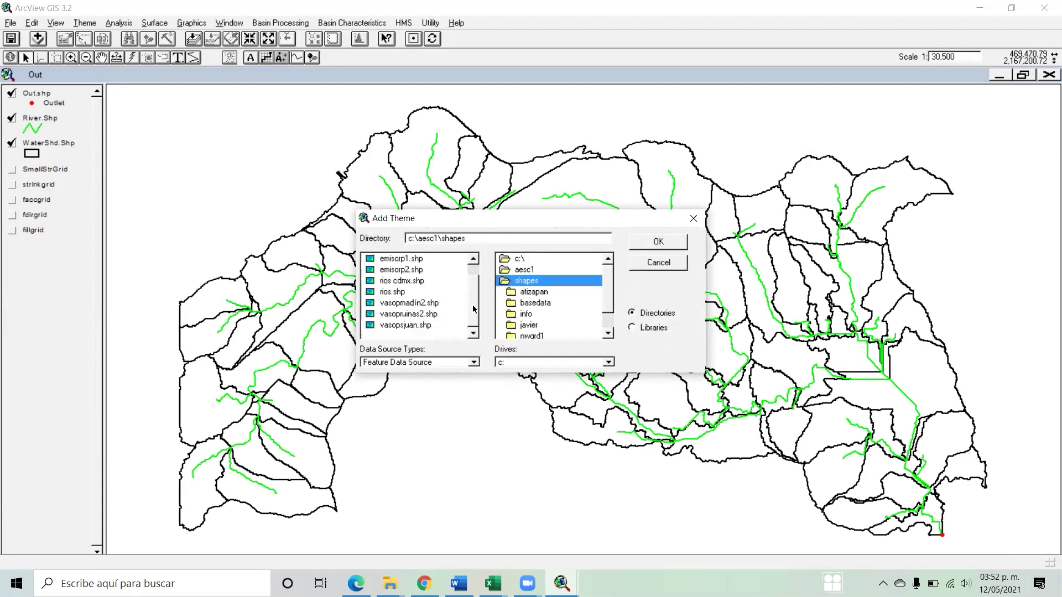
left_click(418, 315)
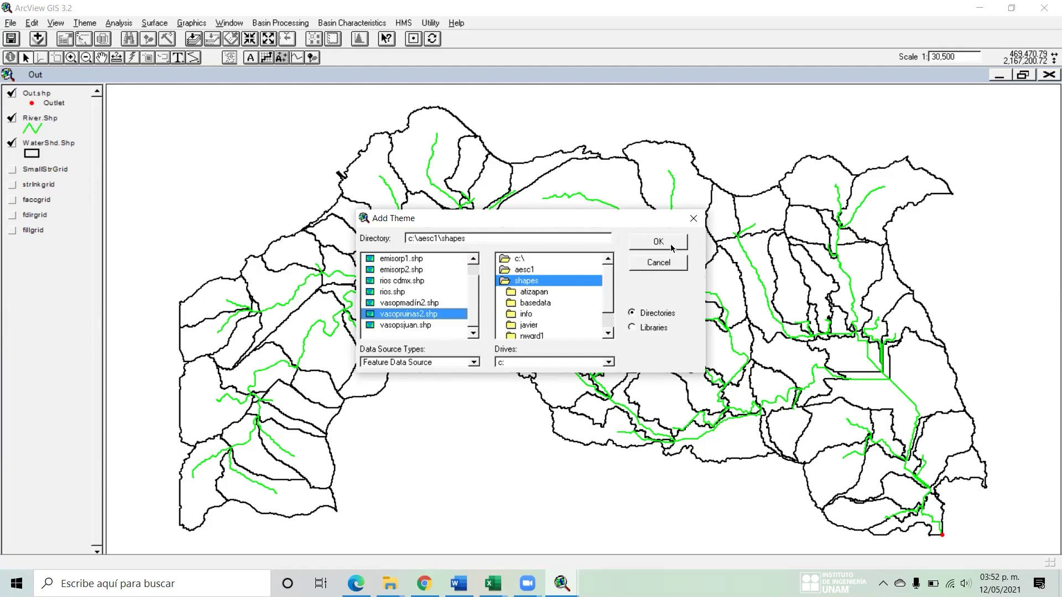
left_click(658, 241)
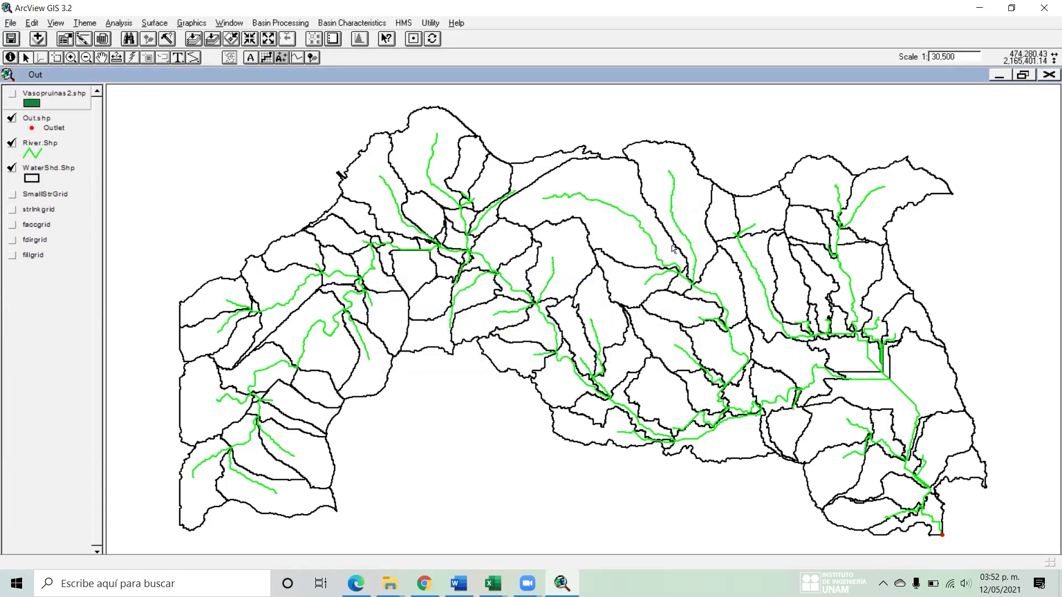
left_click(12, 94)
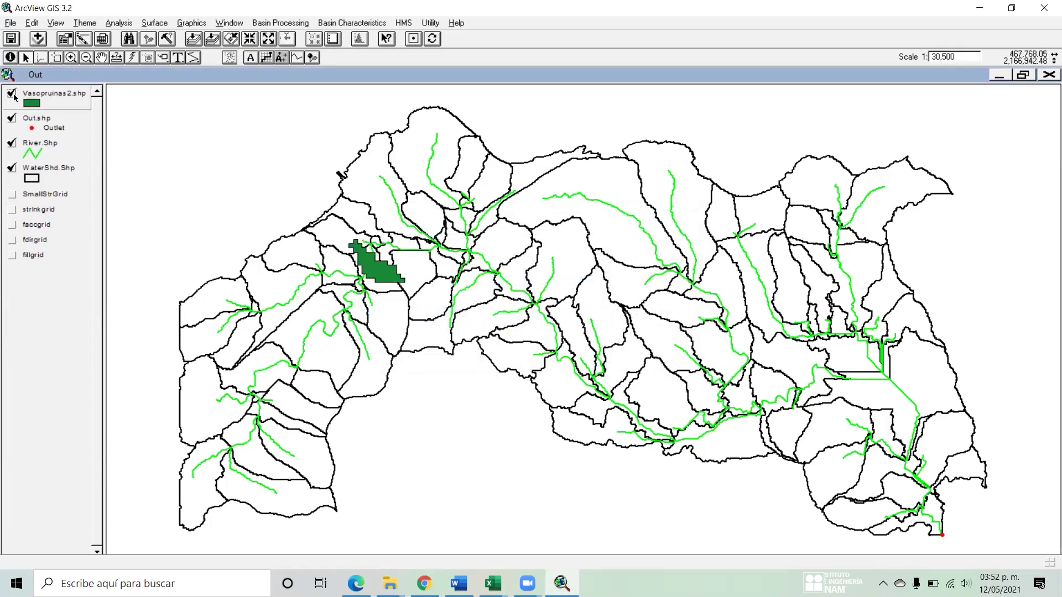
- Add the reference basin watershd.shp from c:\aesc1\shapes\javier to the Out view and display it
left_click(85, 23)
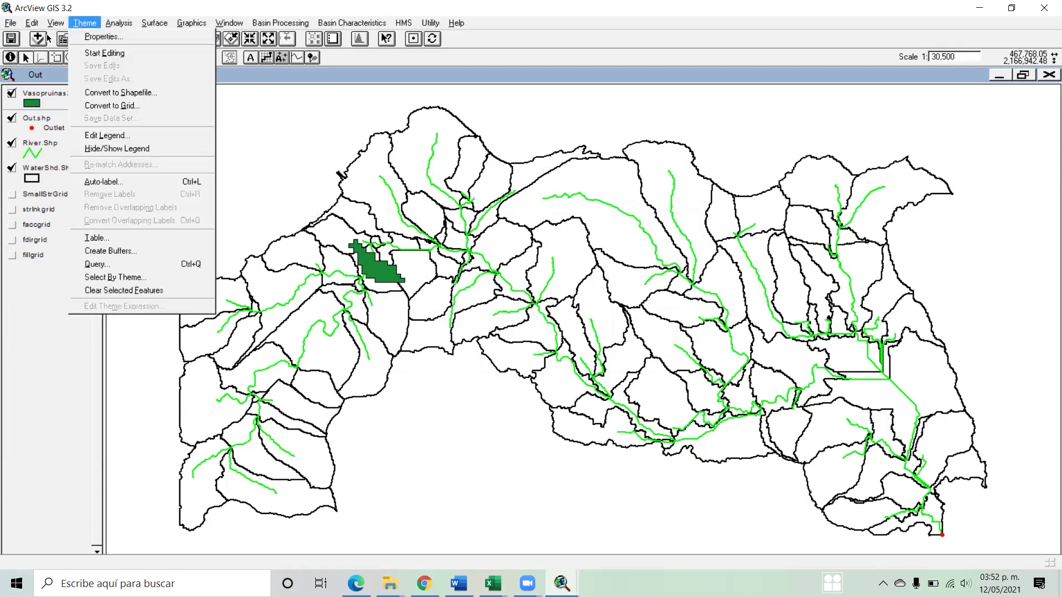
left_click(38, 40)
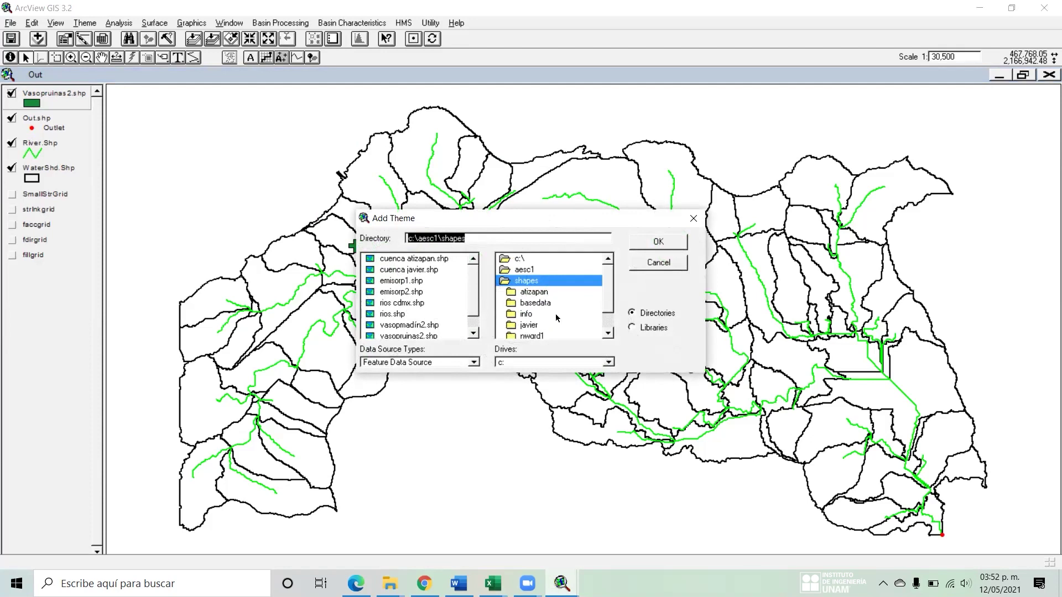
scroll(607, 304, "down", 1)
double_click(532, 304)
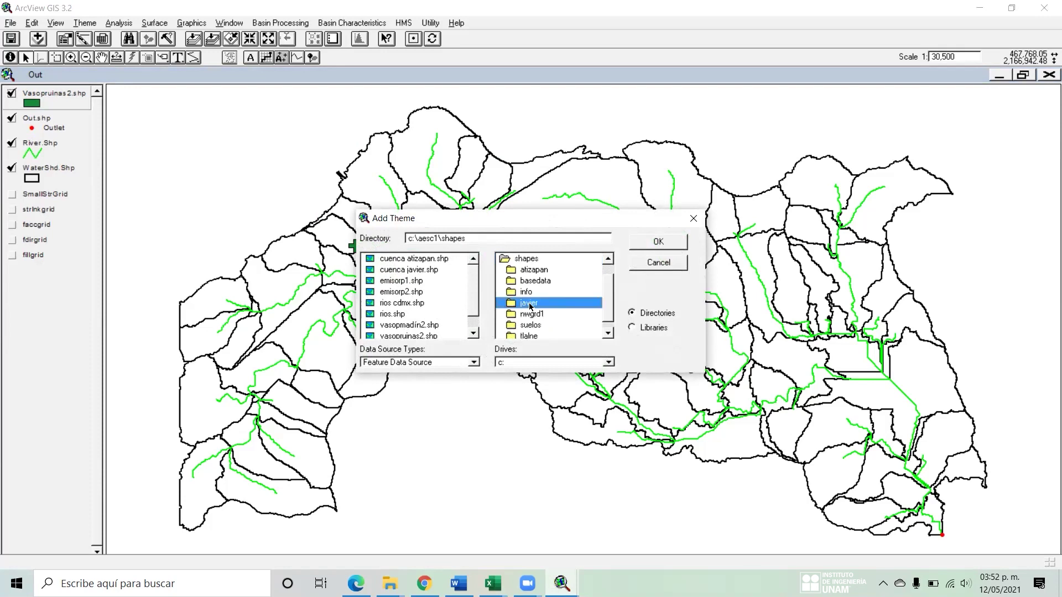
left_click(477, 312)
left_click(401, 304)
left_click(652, 243)
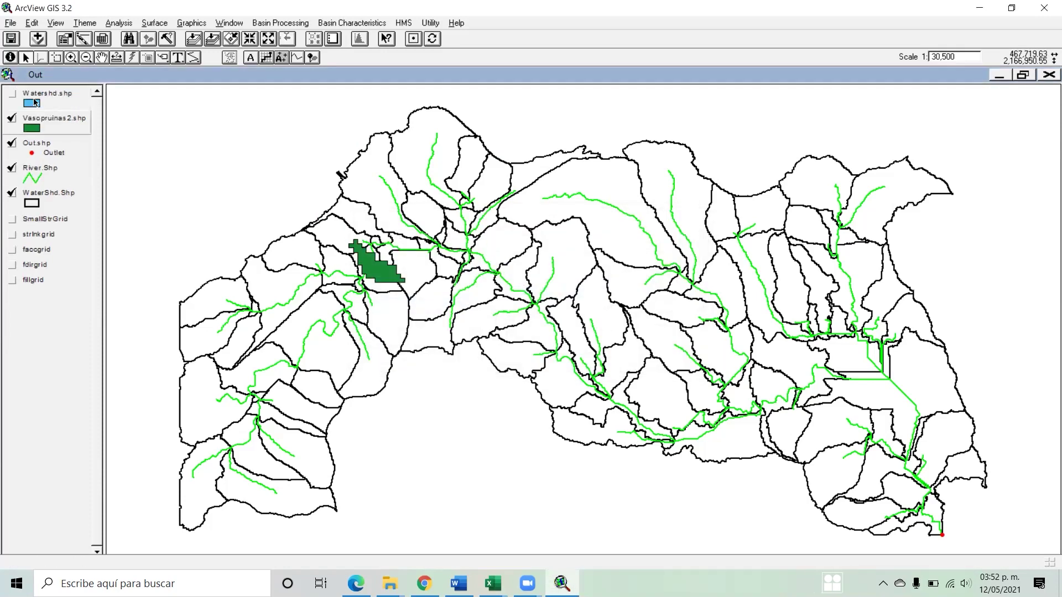
left_click(11, 94)
left_click(11, 94)
left_click(12, 95)
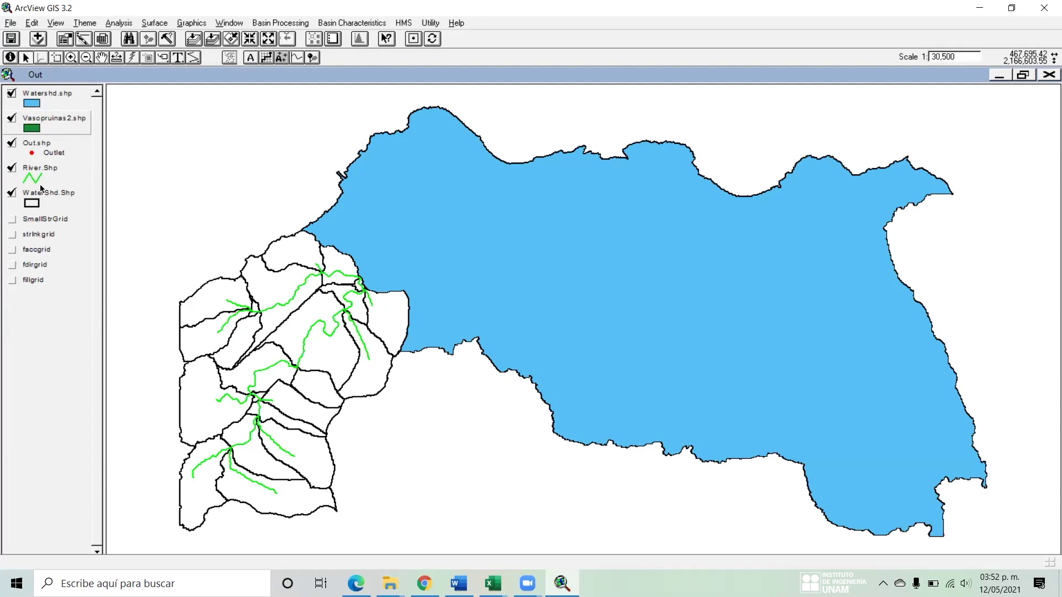
- Start editing WaterShd.Shp and delete the southwestern and far western subbasins lying outside the blue reference basin
left_click(47, 197)
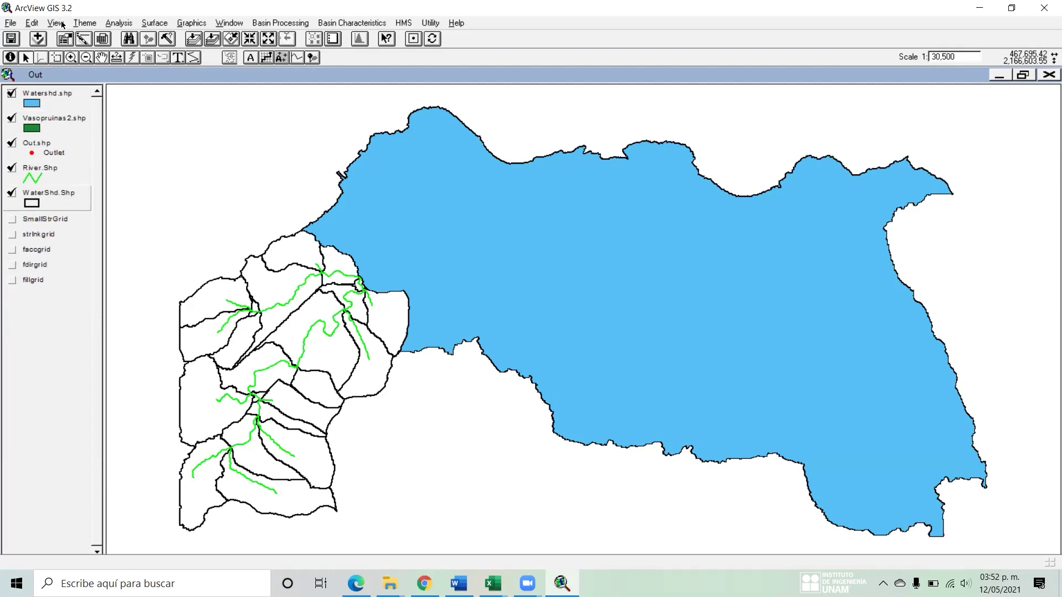
left_click(83, 24)
left_click(104, 52)
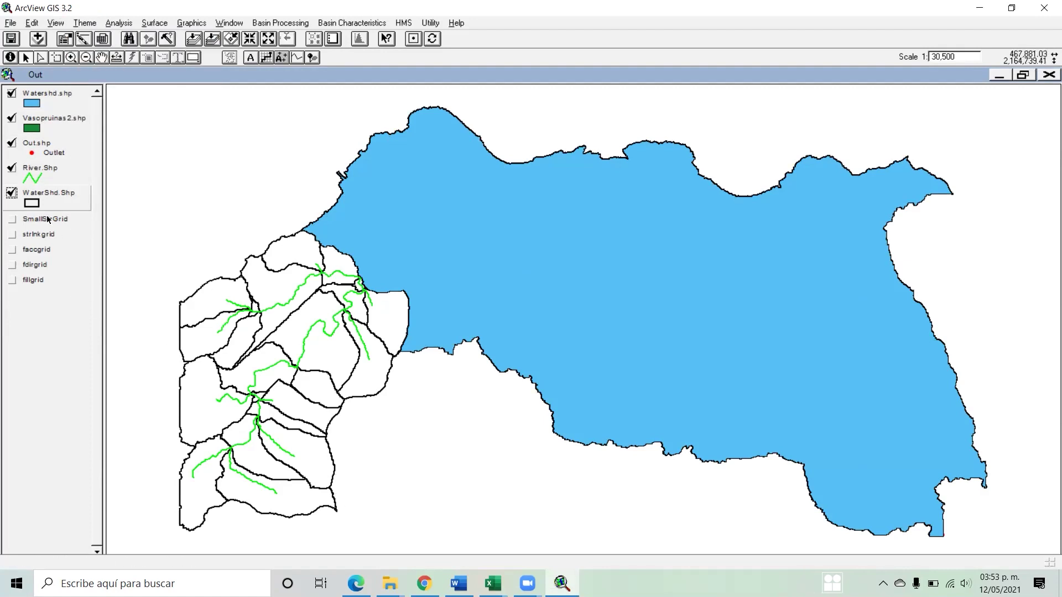
left_click(55, 58)
left_click_drag(332, 517, 156, 369)
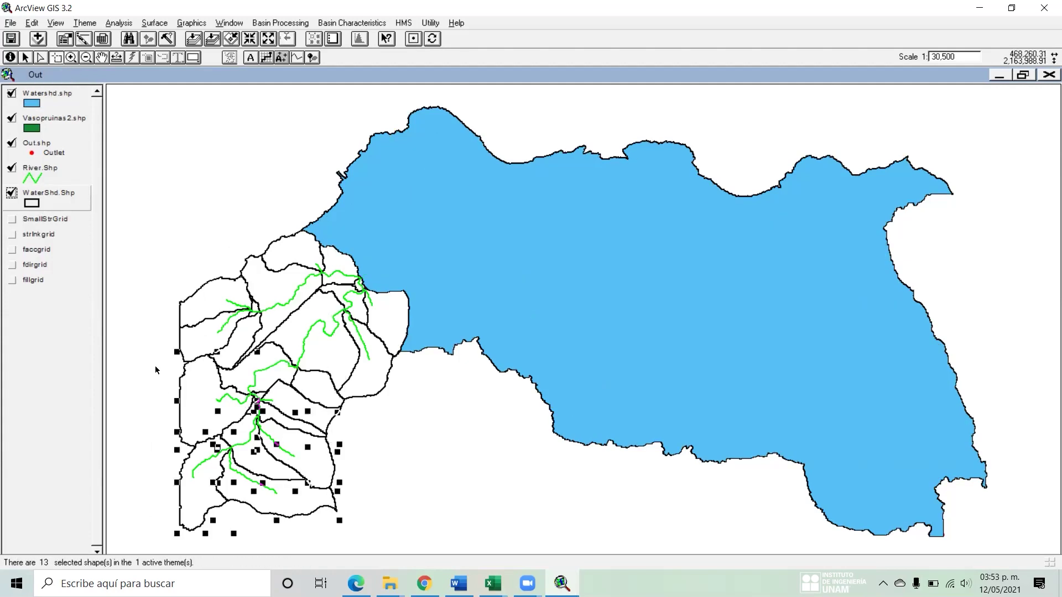
key("Delete")
left_click(189, 307)
key("Delete")
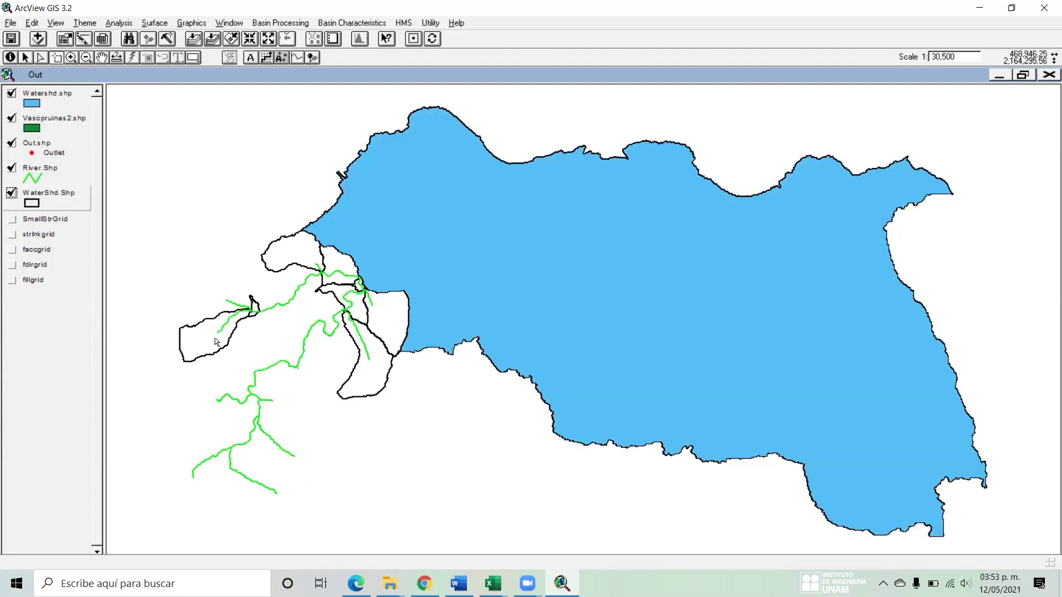
- Delete the remaining WaterShd.Shp subbasins bordering the reference basin's western edge on the outside
left_click(374, 334)
key("Delete")
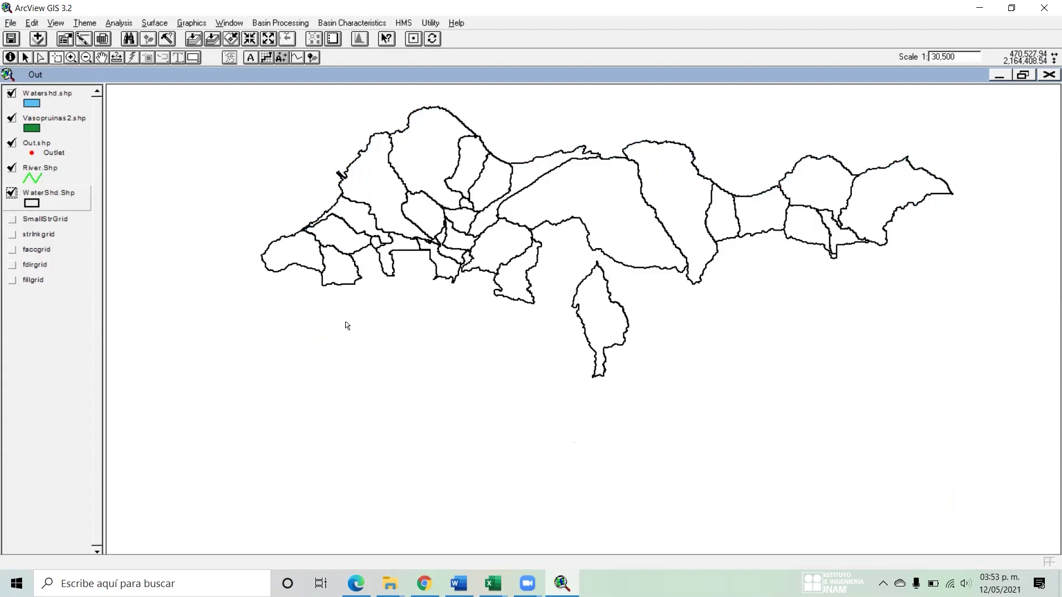
left_click(350, 294)
key("Delete")
left_click(354, 282)
key("Delete")
left_click(340, 260)
key("Delete")
left_click(274, 266)
key("Delete")
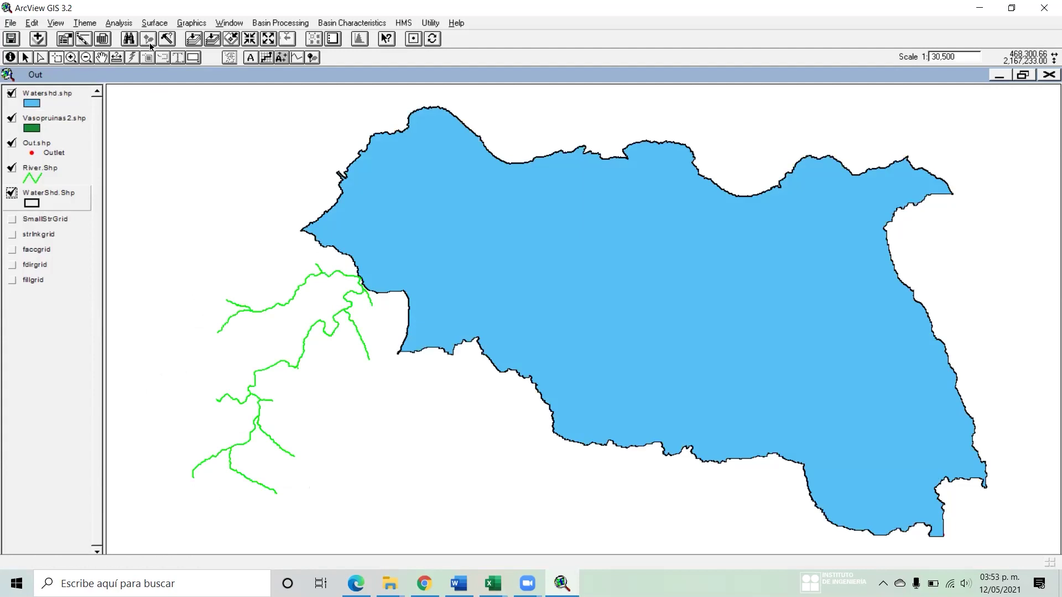
- Stop editing WaterShd.Shp and save the edits
left_click(82, 23)
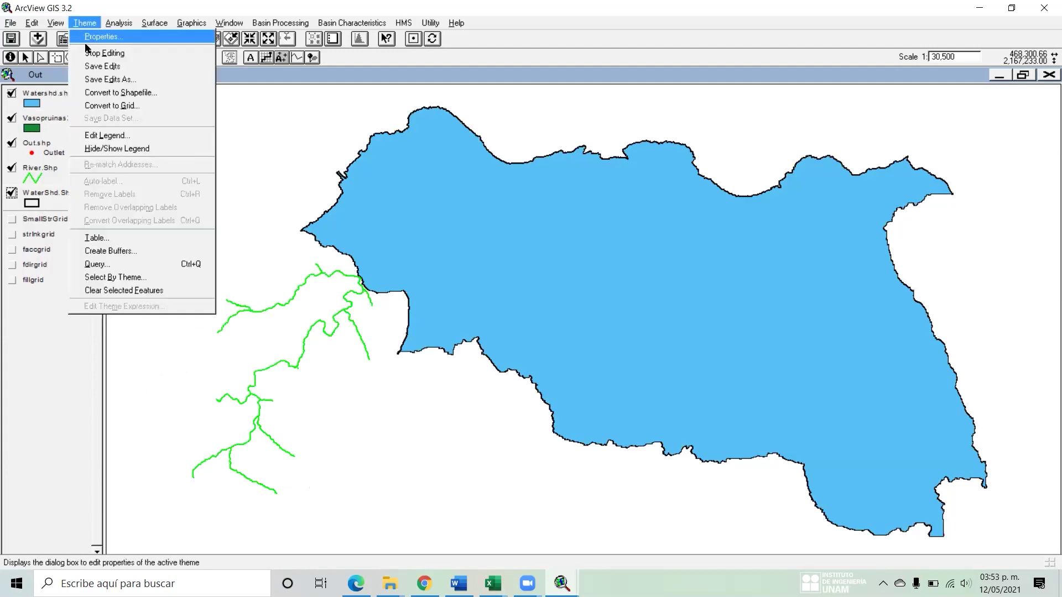
left_click(90, 53)
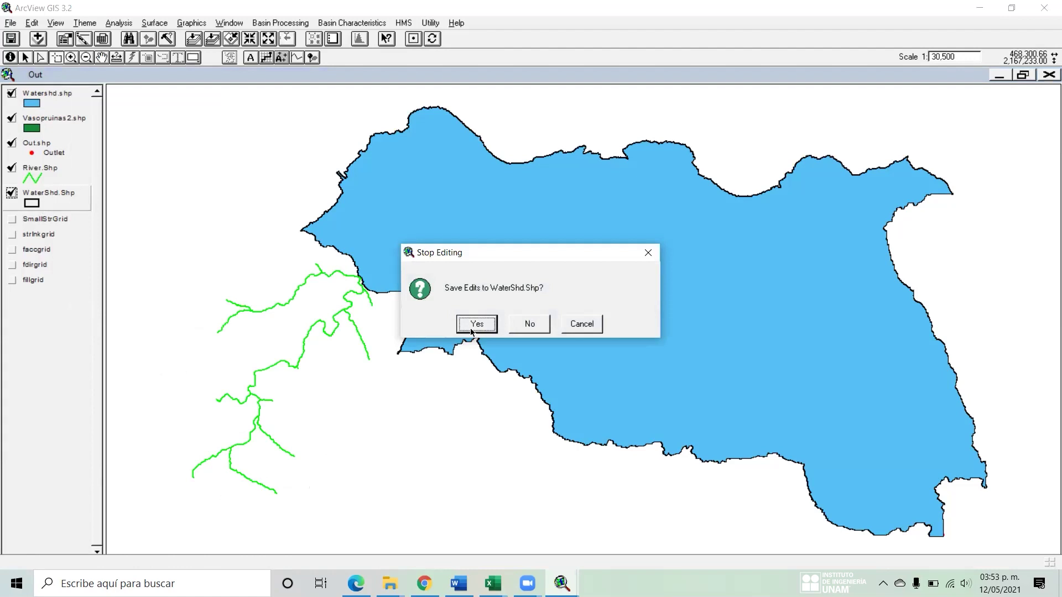
left_click(473, 326)
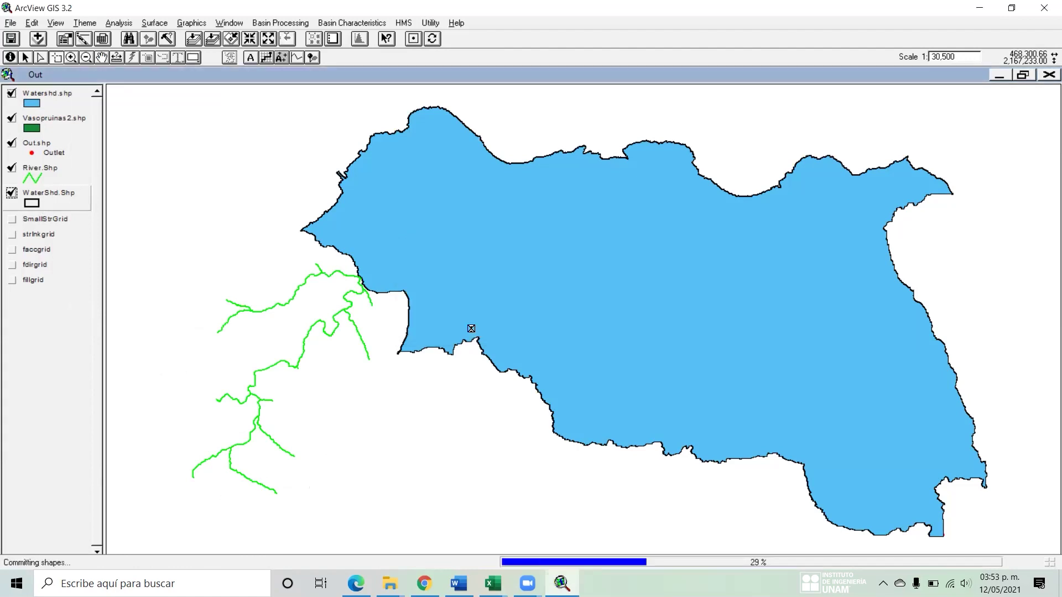
- Start editing River.Shp and delete the southwestern and western stream reaches outside the reference basin
left_click(48, 171)
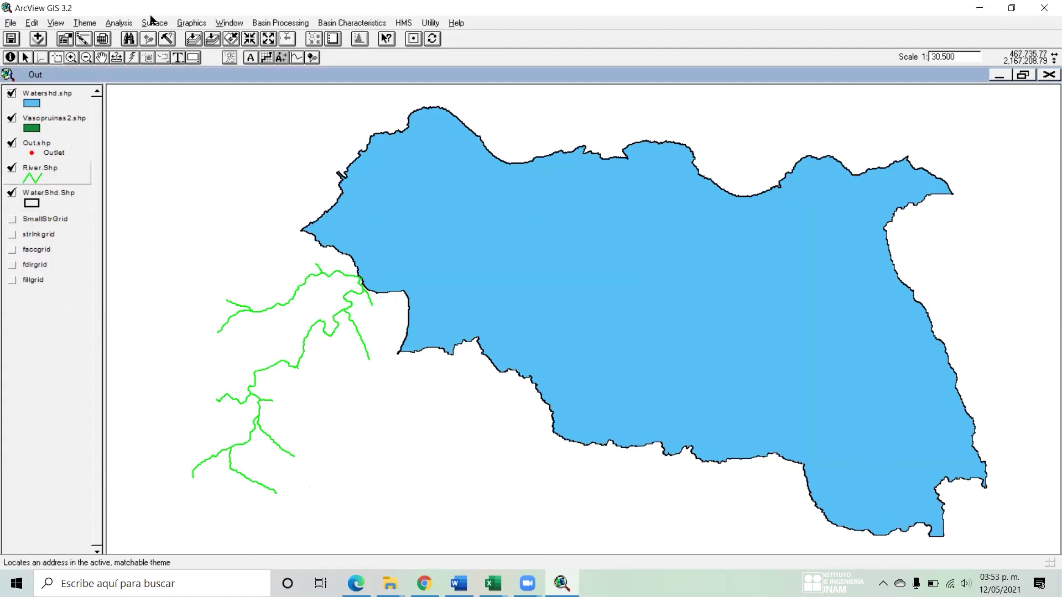
left_click(84, 23)
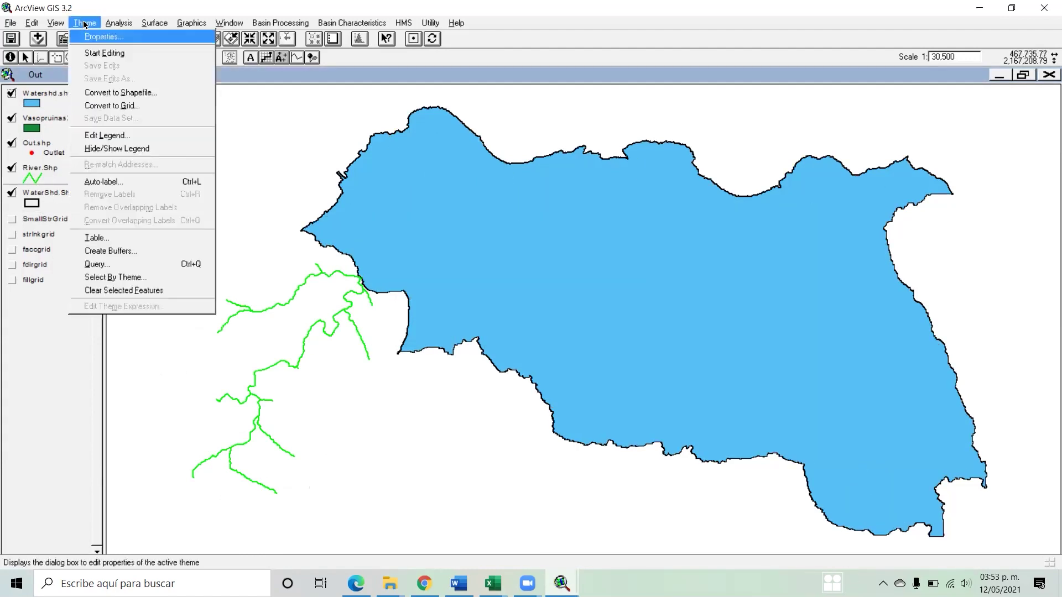
left_click(108, 53)
left_click_drag(313, 497, 181, 318)
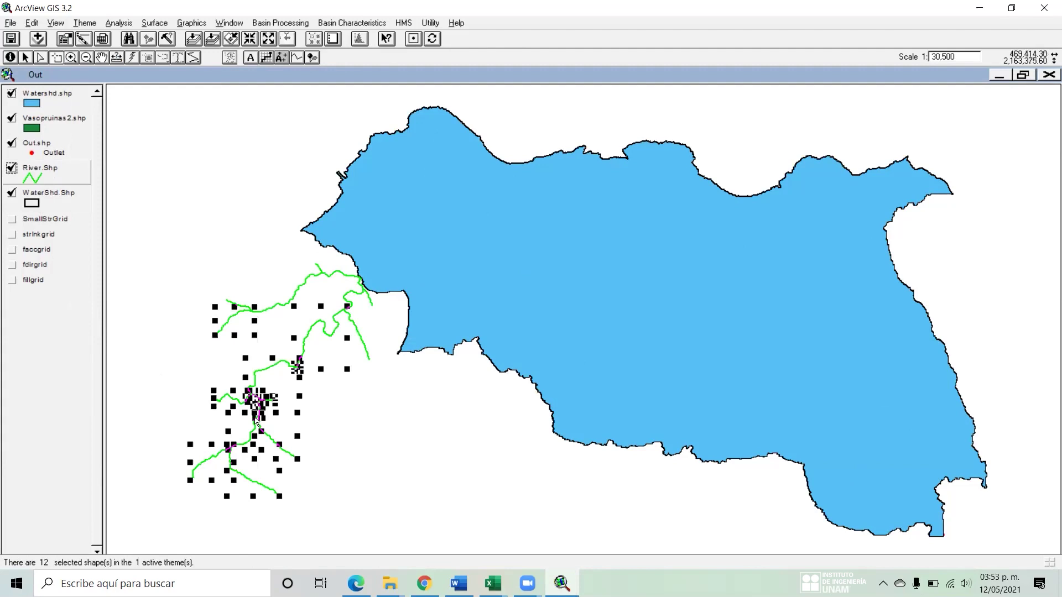
key("Delete")
left_click_drag(207, 276, 337, 328)
key("Delete")
- Delete the leftover River.Shp stream segments just outside the reference basin's western edge
left_click(351, 325)
key("Delete")
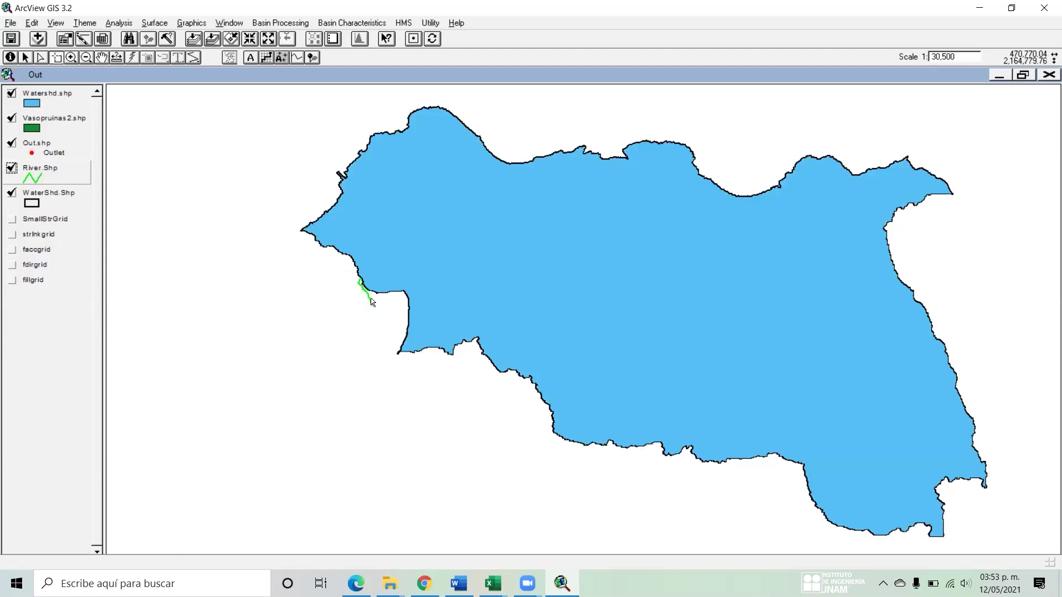
left_click(357, 296)
key("Delete")
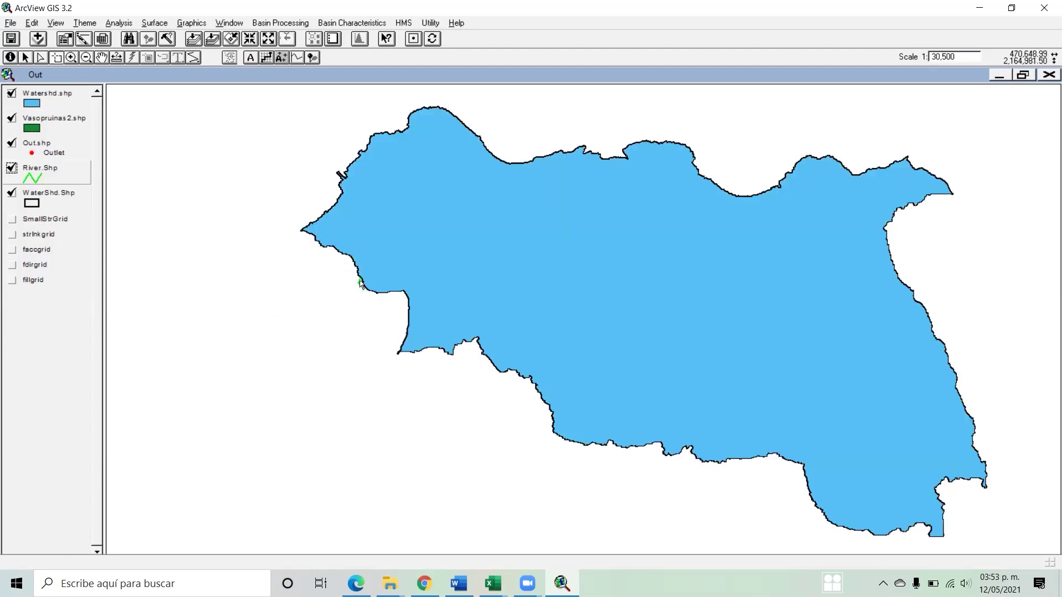
left_click(360, 285)
key("Delete")
- Hide Watershd.shp and Vasopruinas2.shp, leaving the trimmed subbasins and streams displayed
left_click(10, 94)
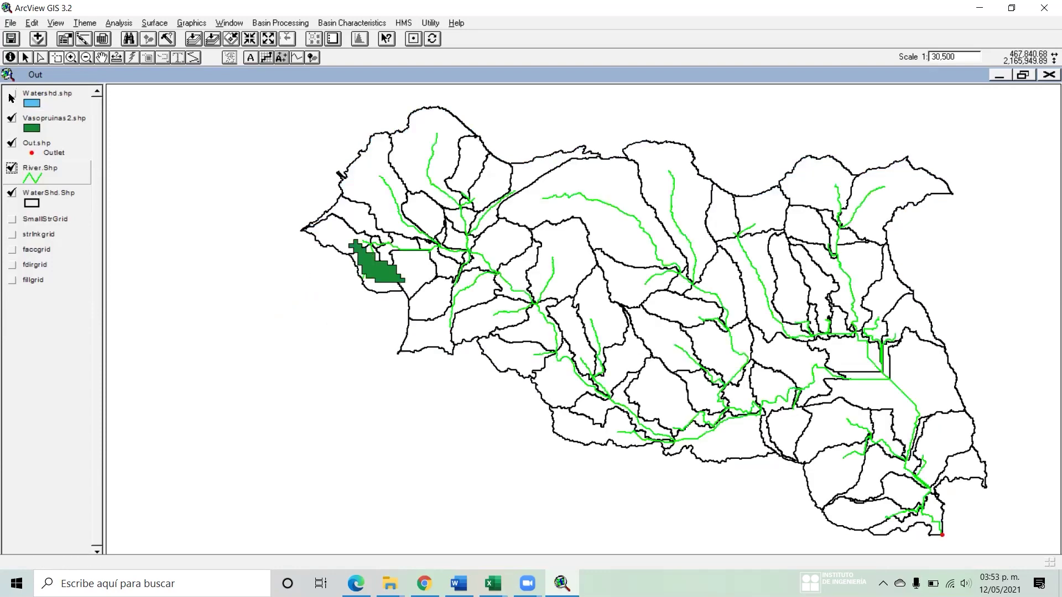
left_click(12, 120)
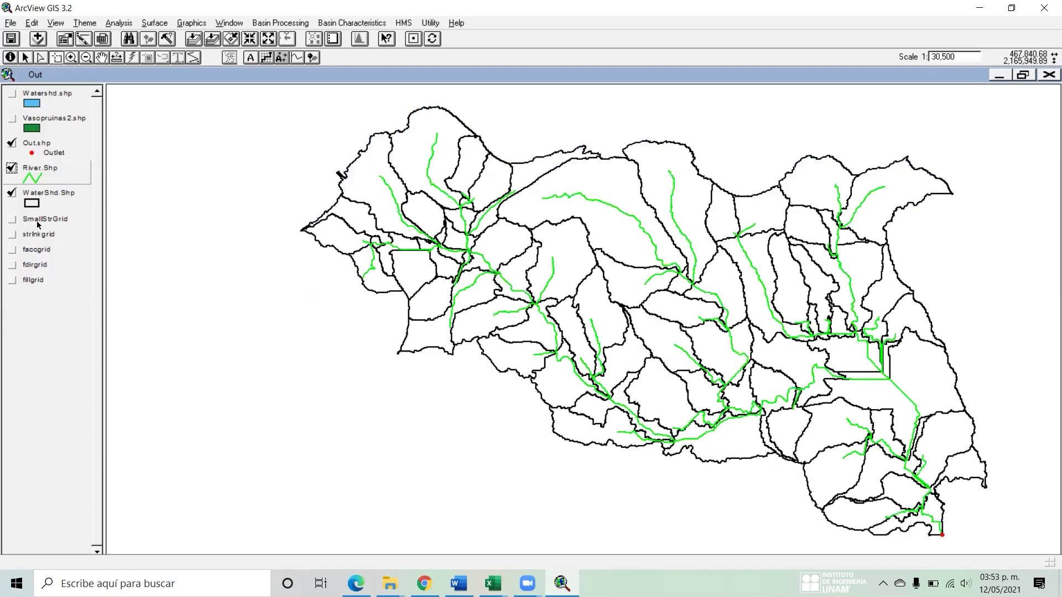
left_click(11, 193)
left_click(12, 192)
- Stop editing River.Shp, save the edits, and toggle the stream display to check the trimmed subbasins
left_click(85, 23)
left_click(103, 56)
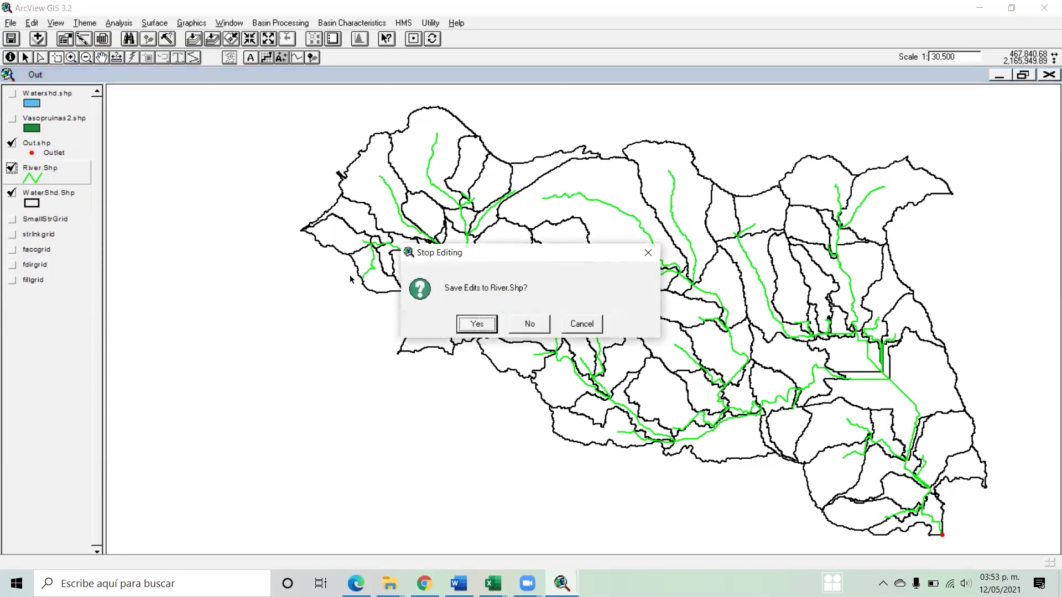
left_click(478, 319)
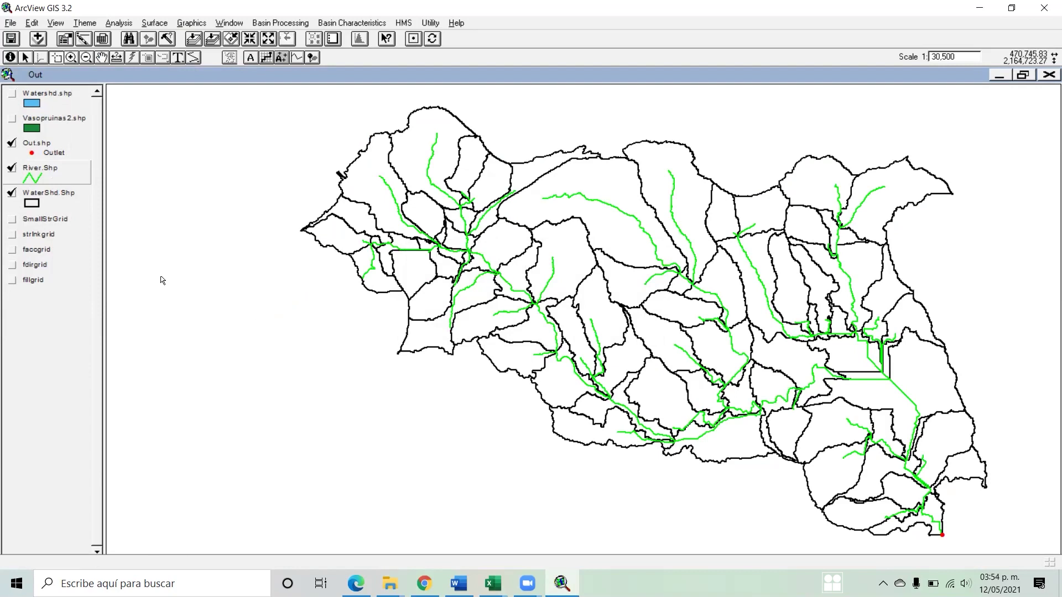
left_click(11, 172)
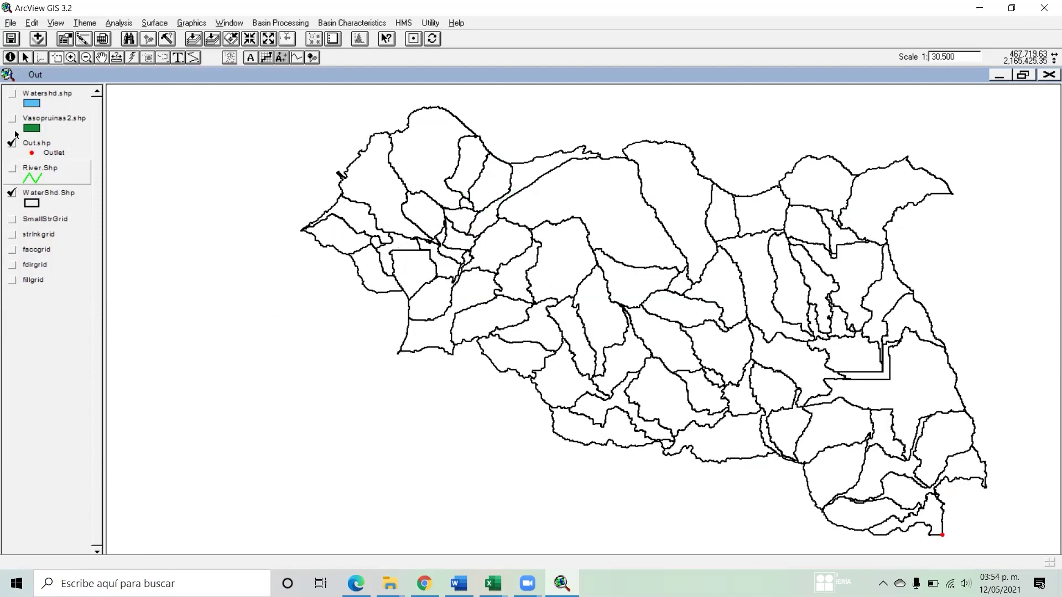
left_click(12, 170)
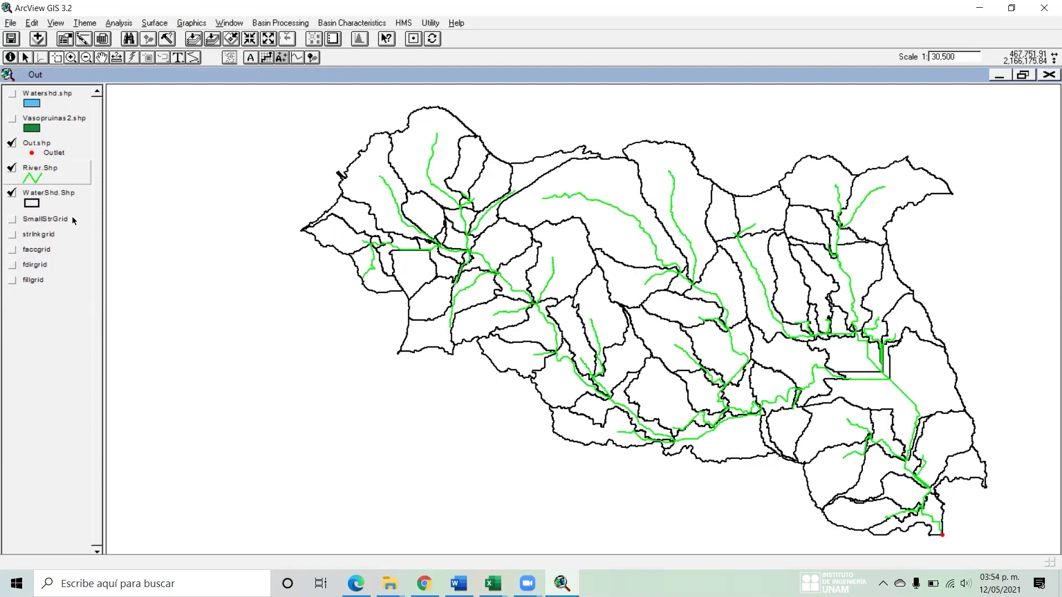
- Activate WaterShd.Shp, select all its subbasins, try to merge them with Basin Merge, and redraw the theme
left_click(48, 201)
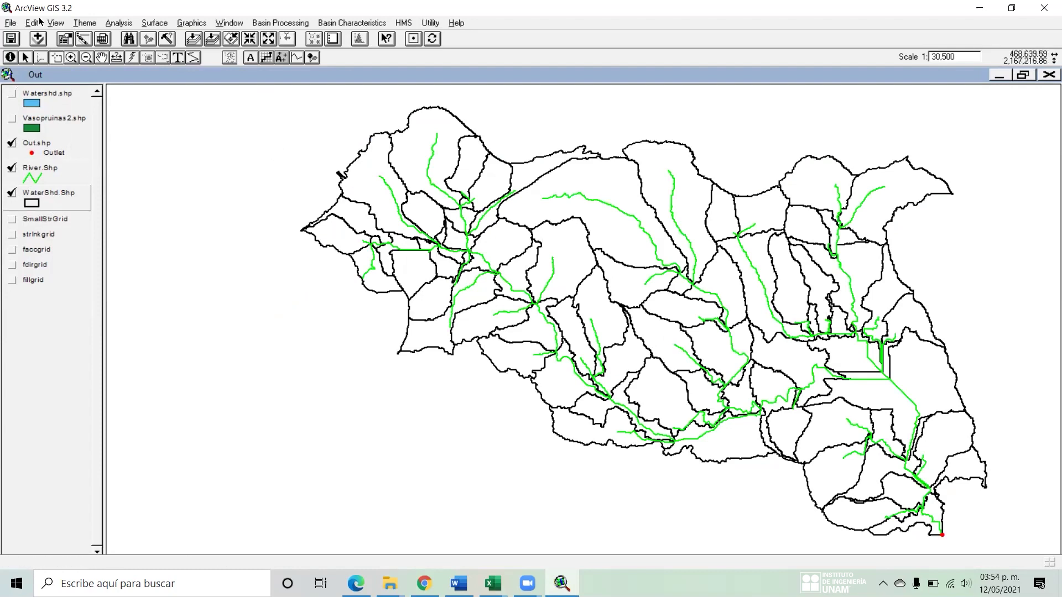
left_click(57, 58)
left_click_drag(238, 95, 1006, 552)
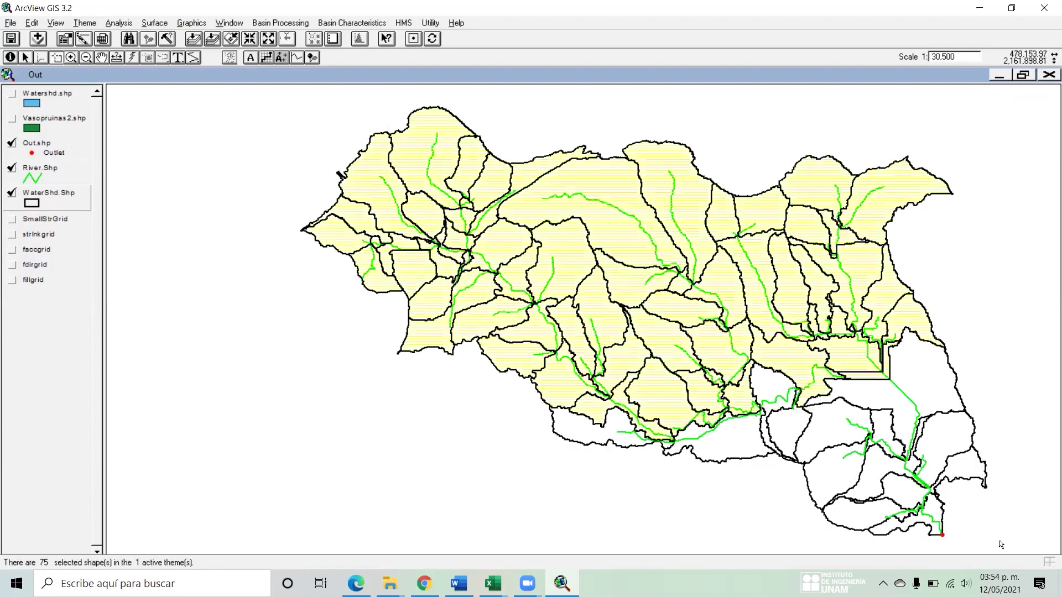
left_click(260, 25)
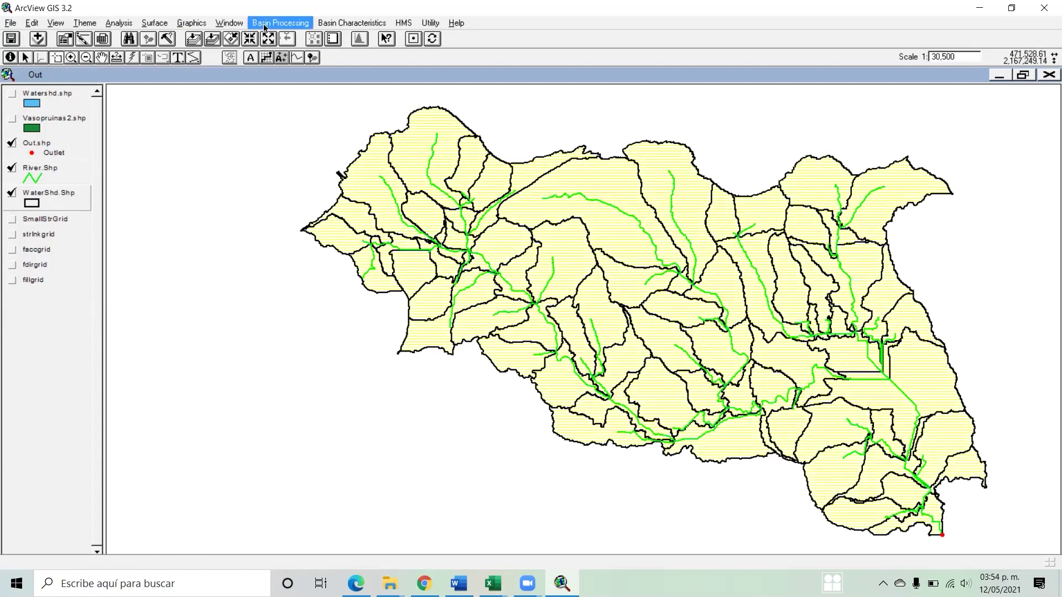
left_click(270, 36)
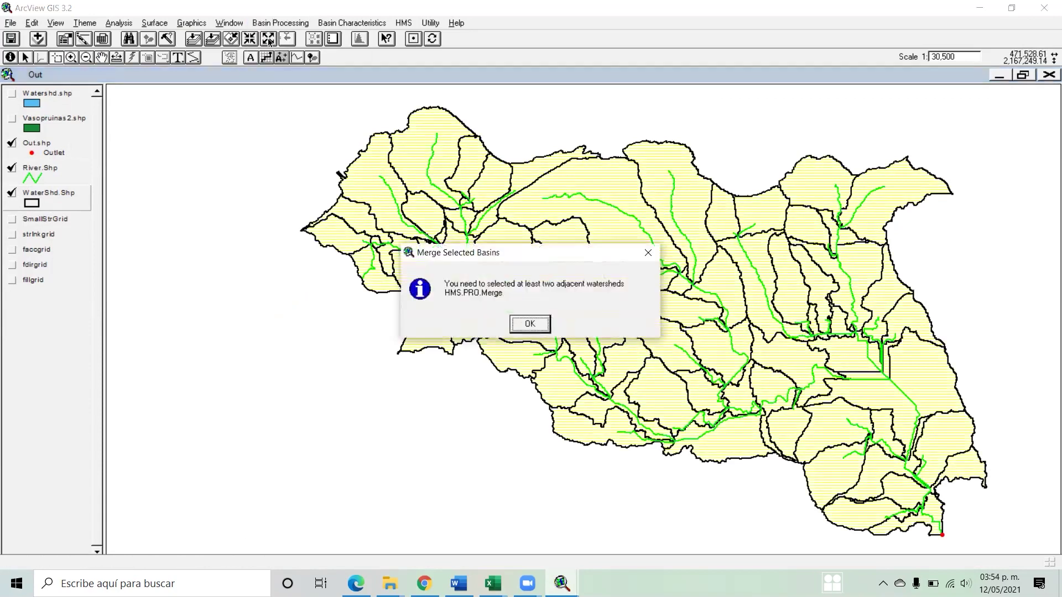
left_click(530, 324)
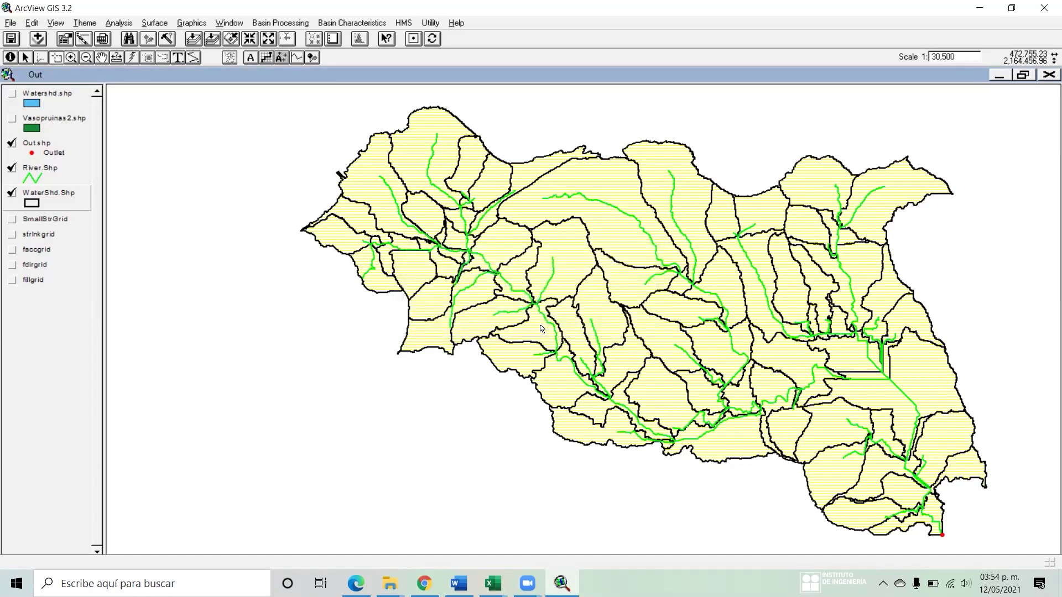
left_click(12, 192)
left_click(12, 193)
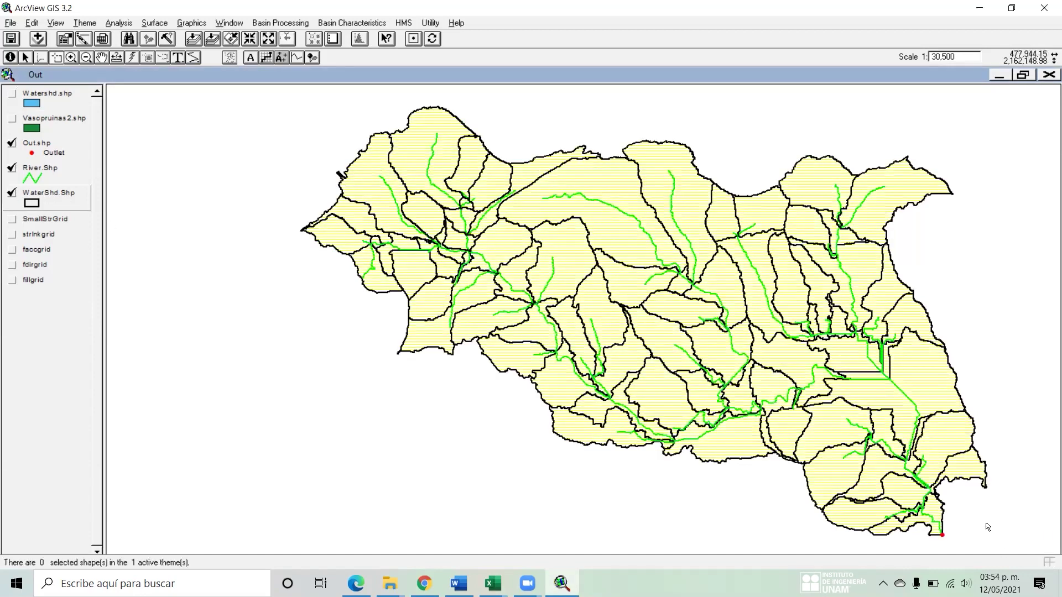
- Select only the subbasins in the southeastern half of WaterShd.Shp and redraw the theme
left_click_drag(990, 538, 771, 366)
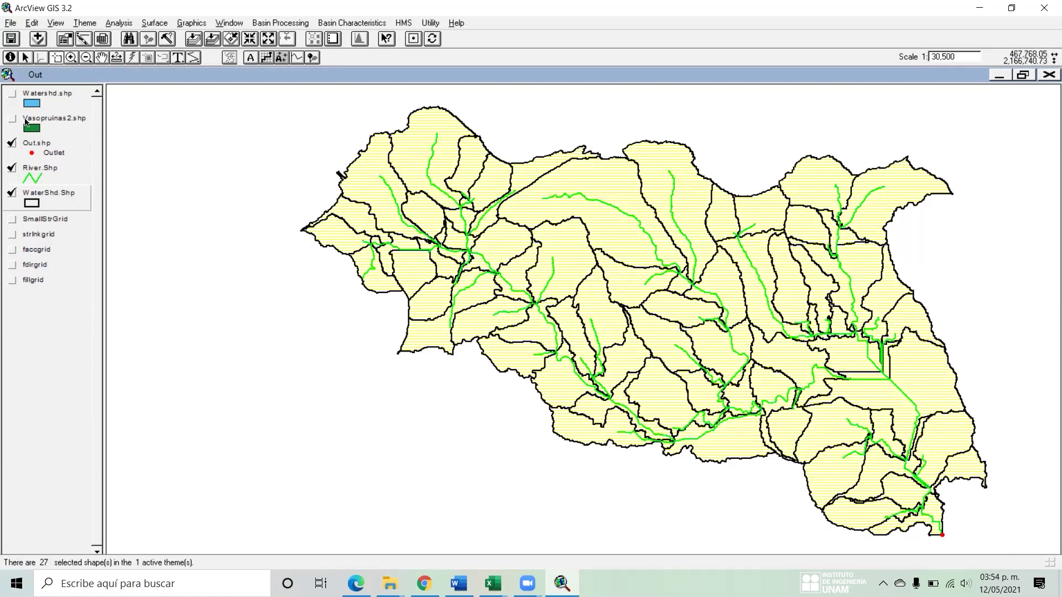
left_click(12, 194)
left_click(12, 194)
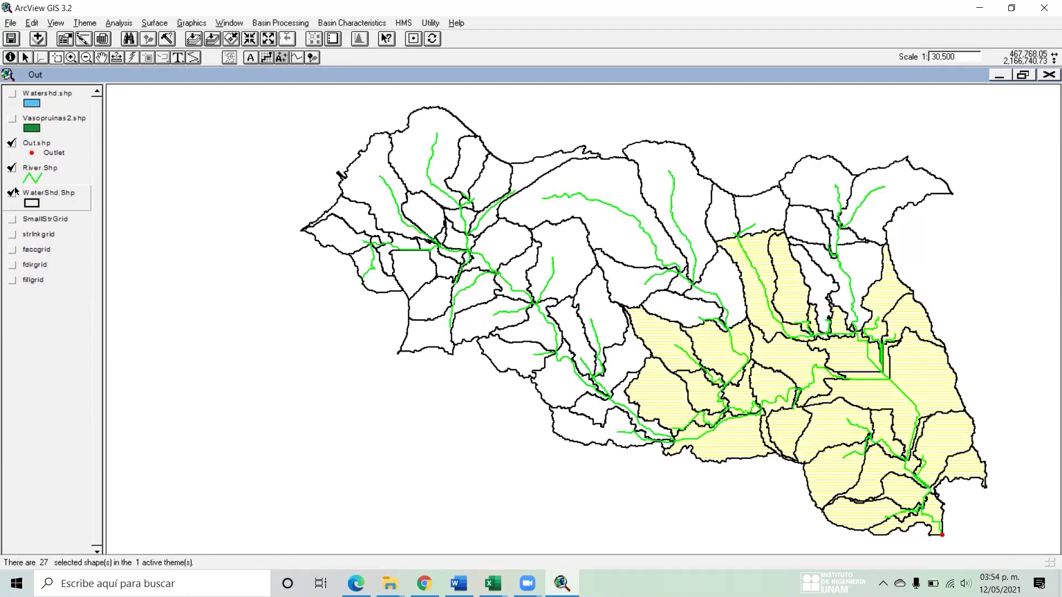
left_click(11, 22)
left_click(11, 22)
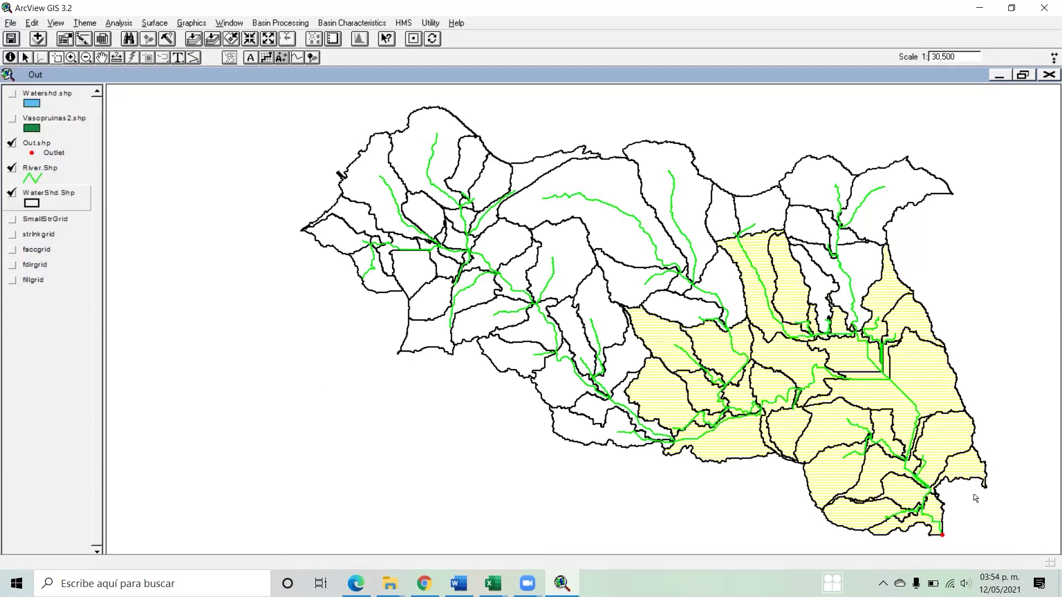
- Reselect every WaterShd.Shp subbasin and try the Basin Merge again
left_click_drag(1034, 536, 288, 104)
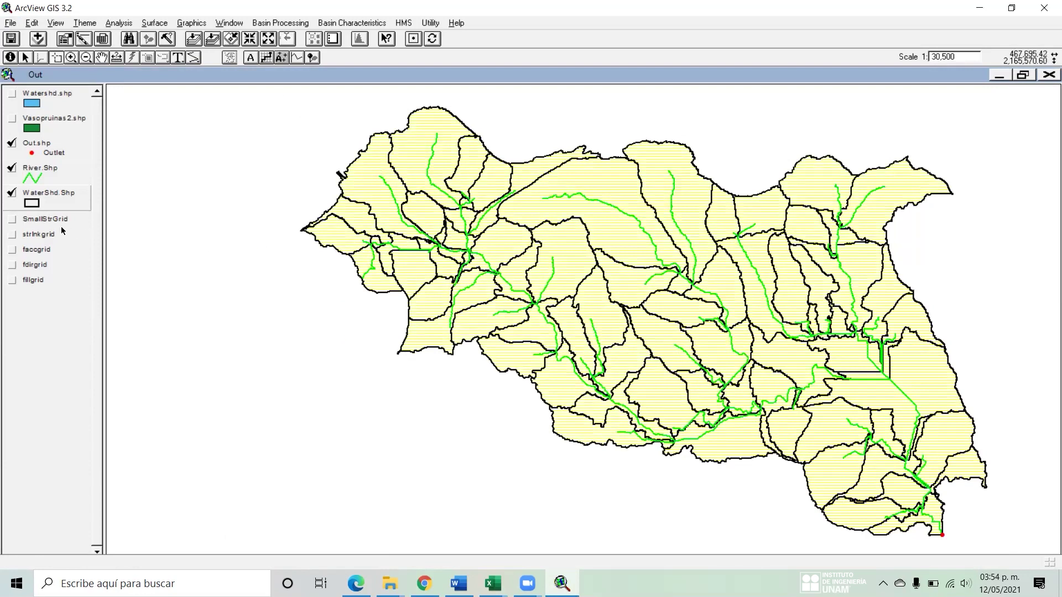
left_click(857, 379)
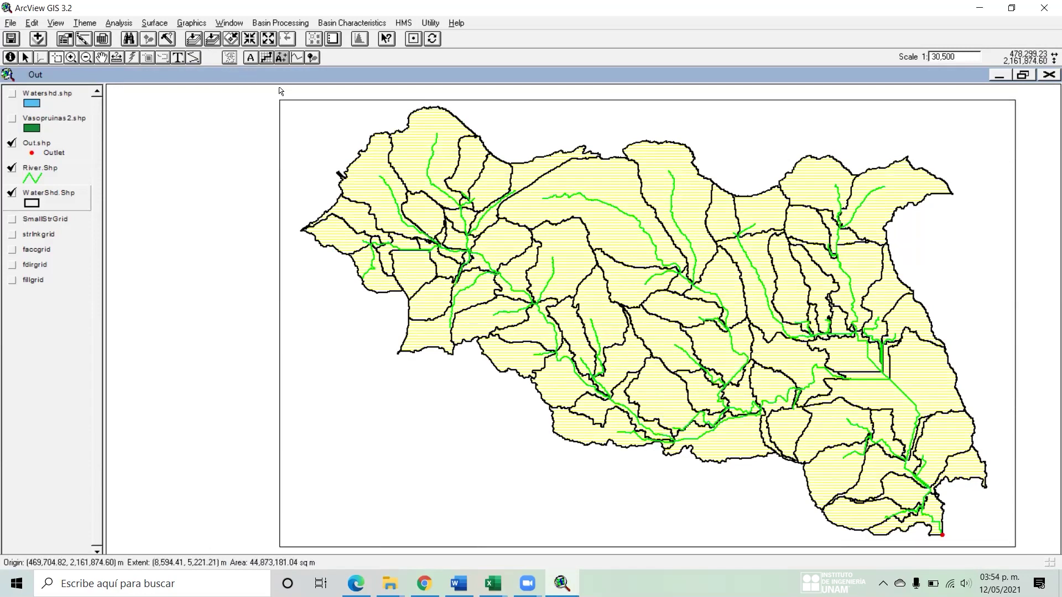
left_click(280, 23)
left_click(280, 33)
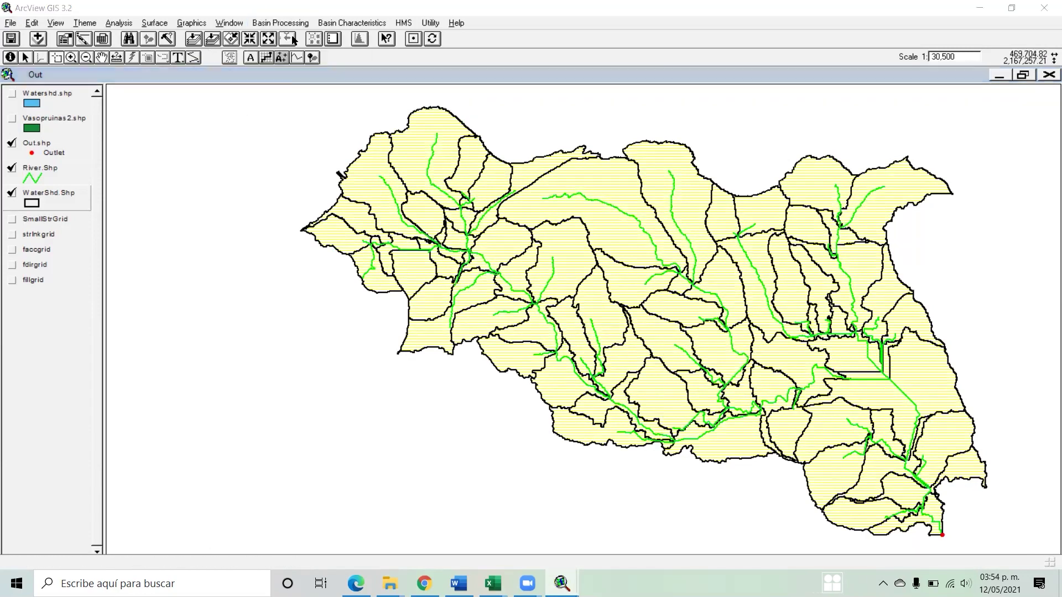
left_click(530, 324)
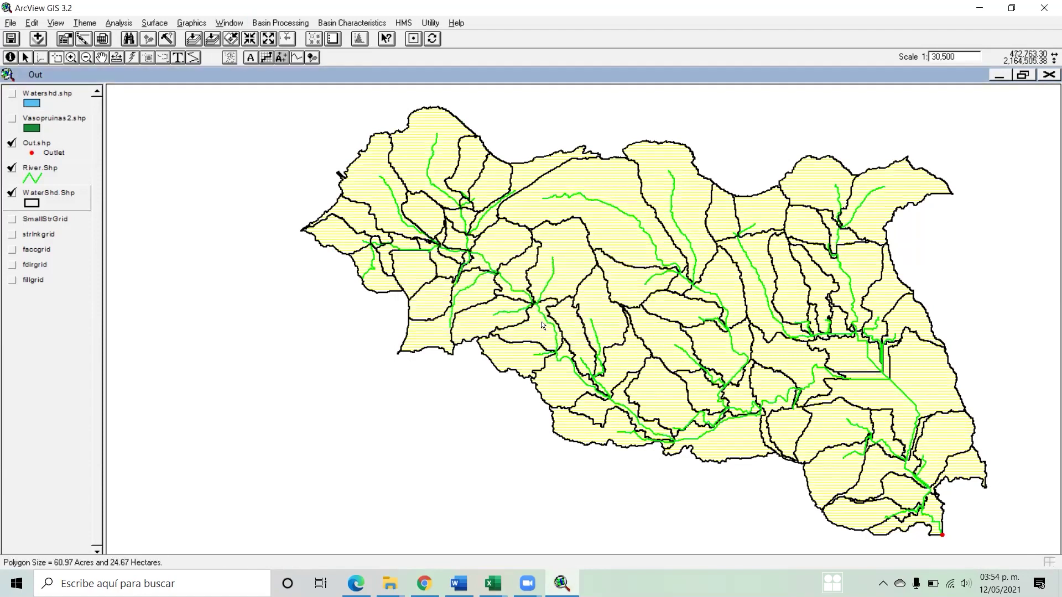
- Hide River.Shp, select the southeastern subbasins of WaterShd.Shp, and toggle the theme to redraw it
left_click(13, 192)
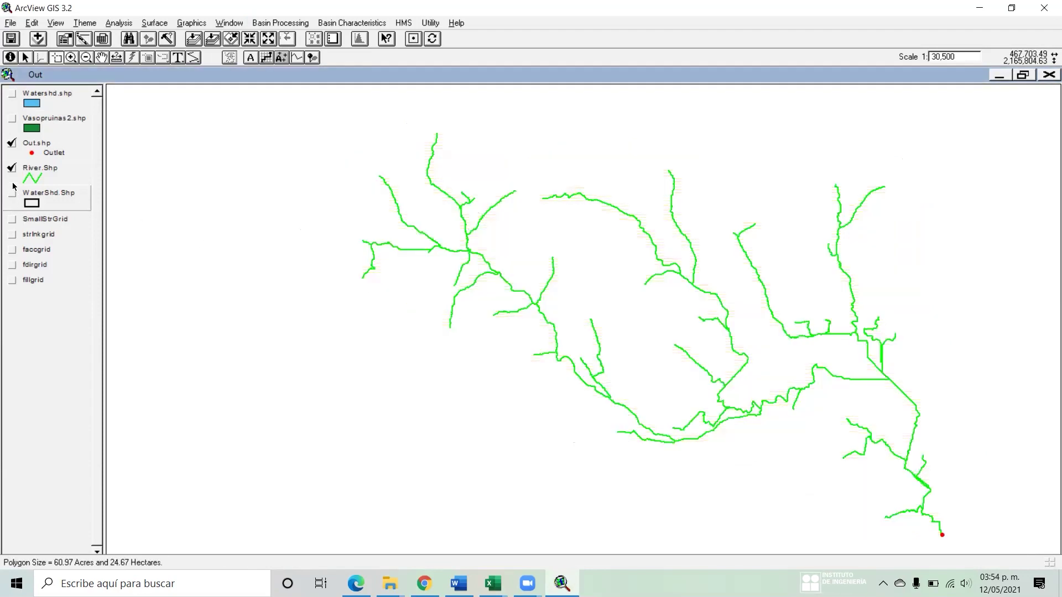
left_click(12, 168)
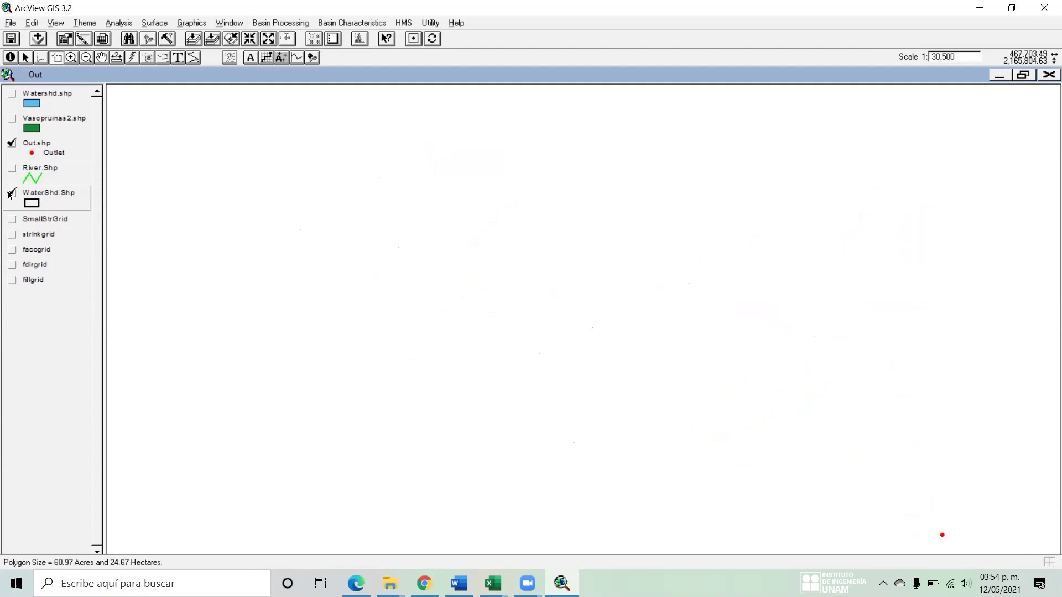
left_click_drag(1038, 551, 727, 385)
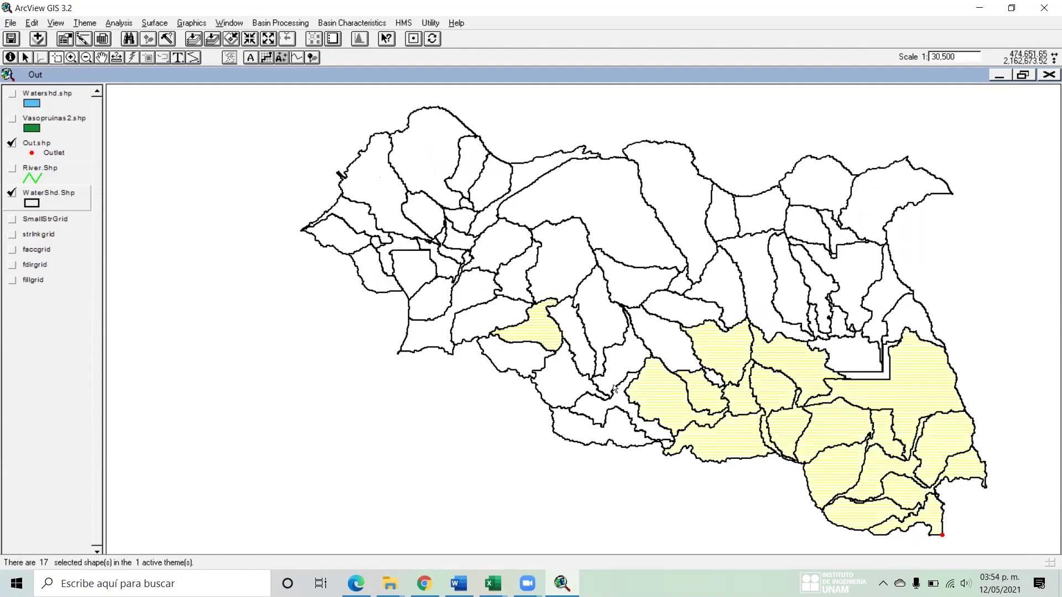
left_click(11, 194)
left_click(10, 194)
left_click(10, 194)
left_click(10, 195)
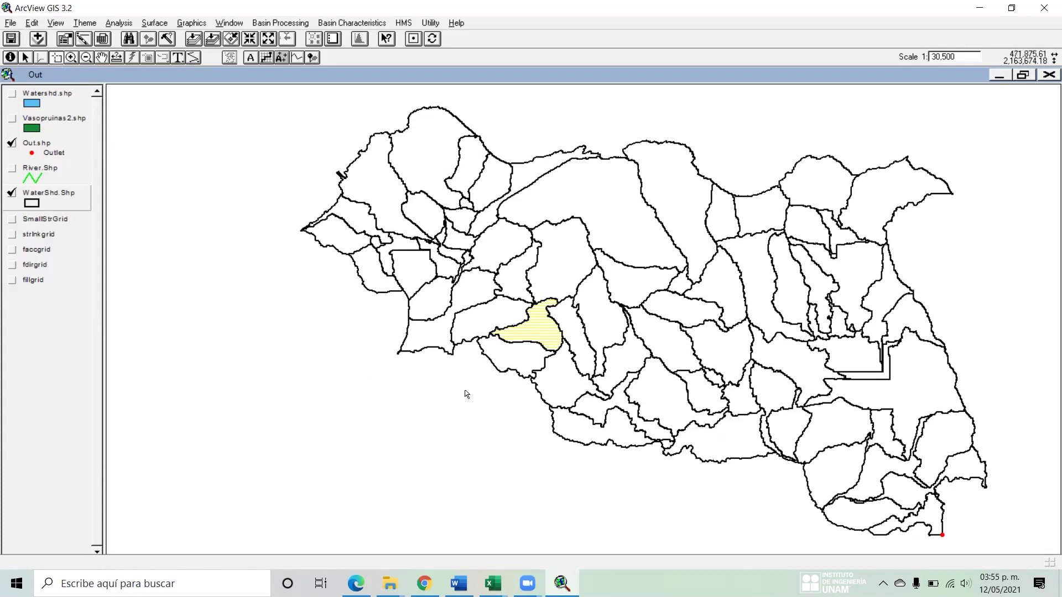
- Clear the selected features of WaterShd.Shp and redraw the theme
right_click(529, 331)
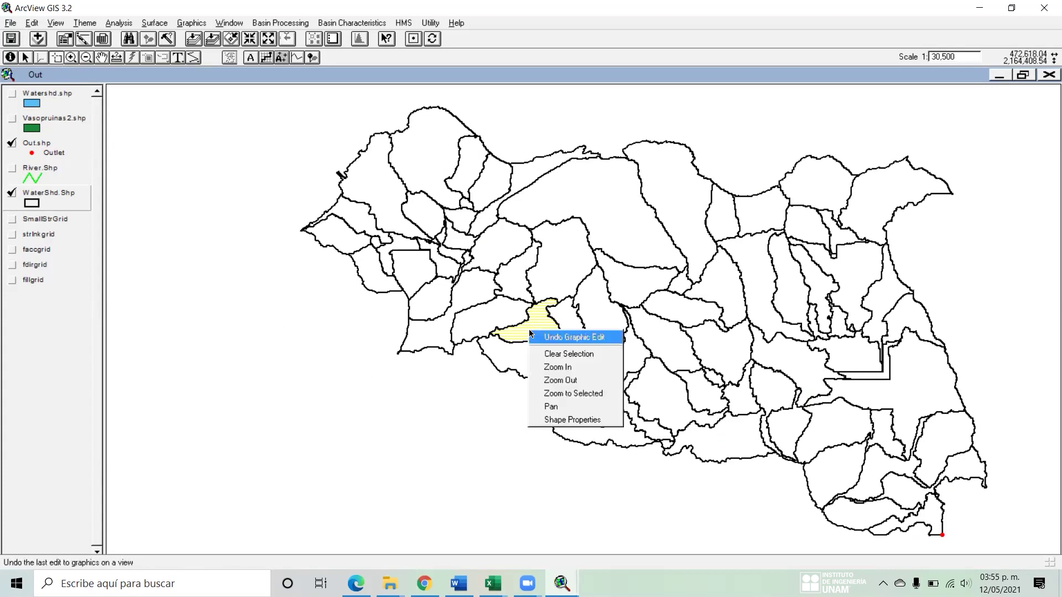
left_click(564, 354)
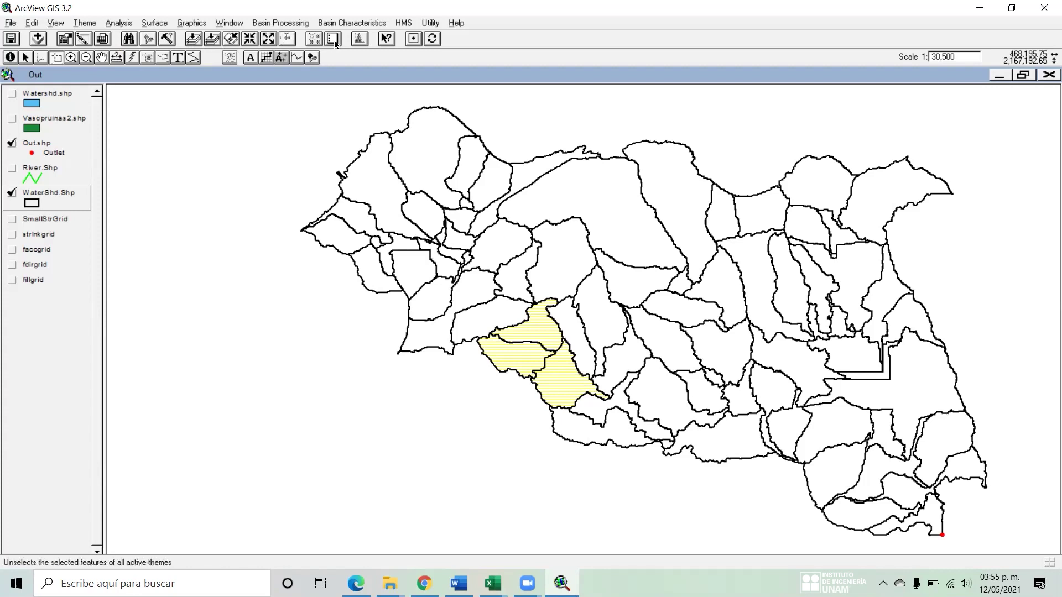
left_click(26, 23)
mouse_move(11, 23)
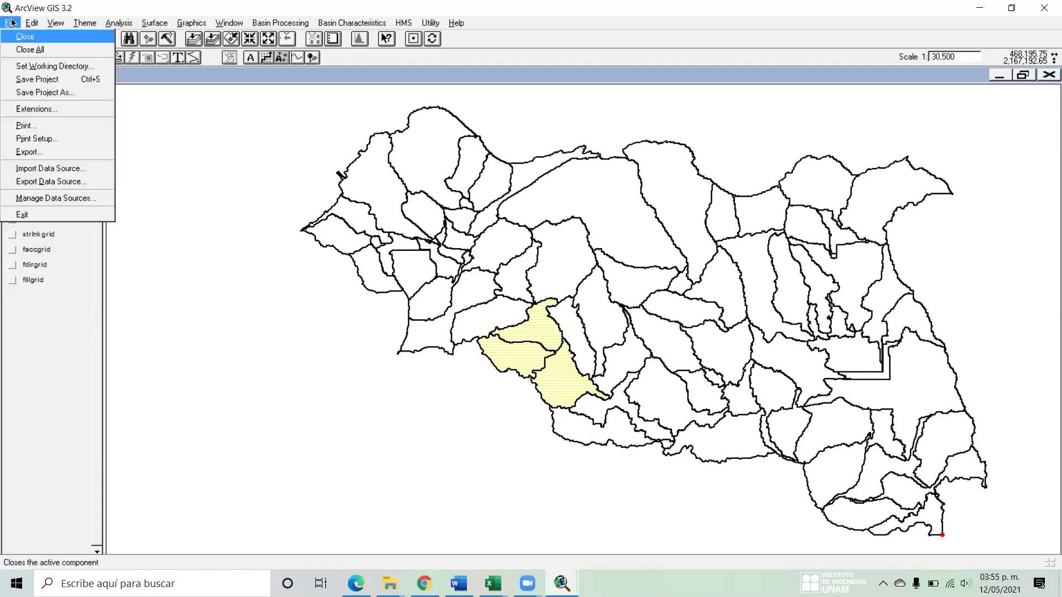
mouse_move(79, 25)
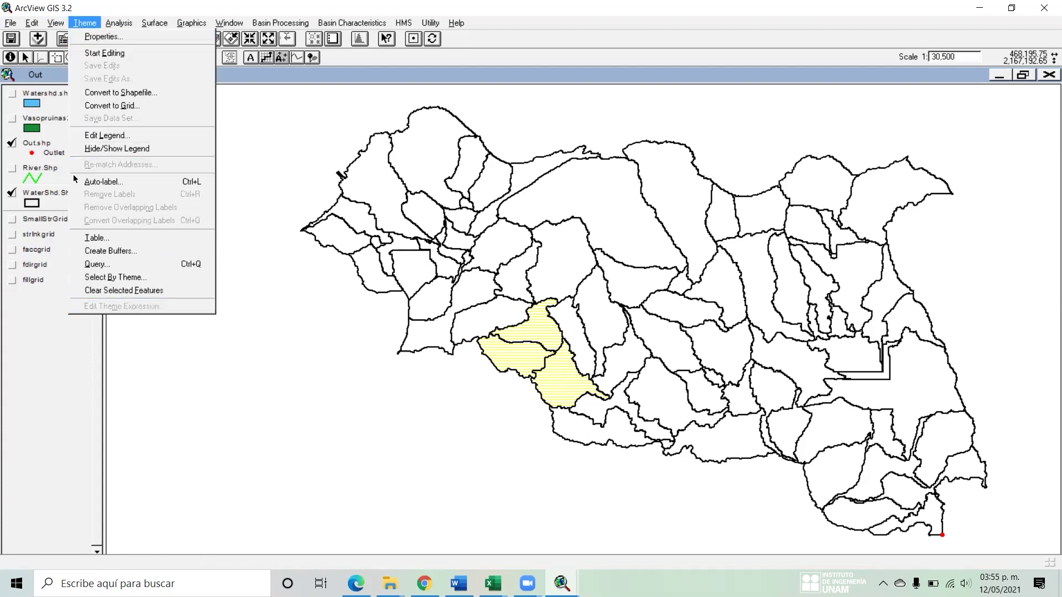
left_click(150, 293)
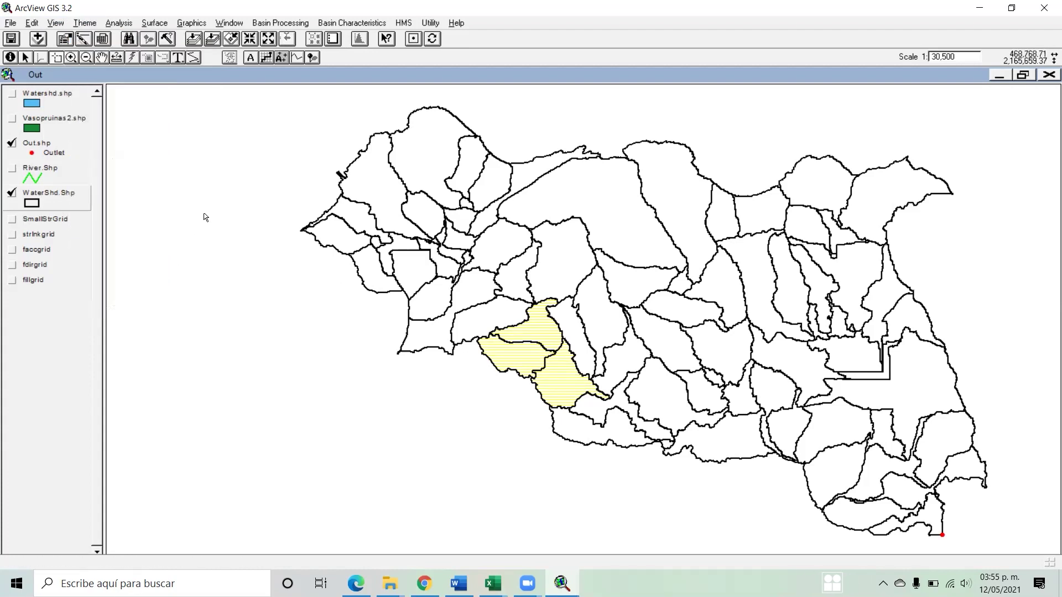
left_click(11, 193)
left_click(11, 193)
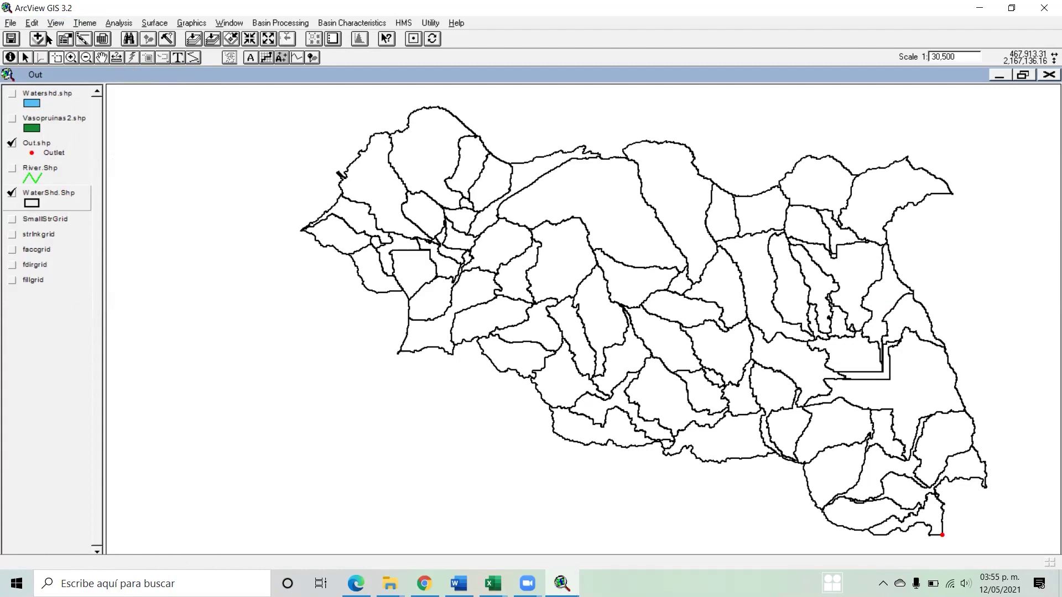
- Select all subbasins of WaterShd.Shp with River.Shp hidden and try to merge them with Basin Merge
left_click(59, 58)
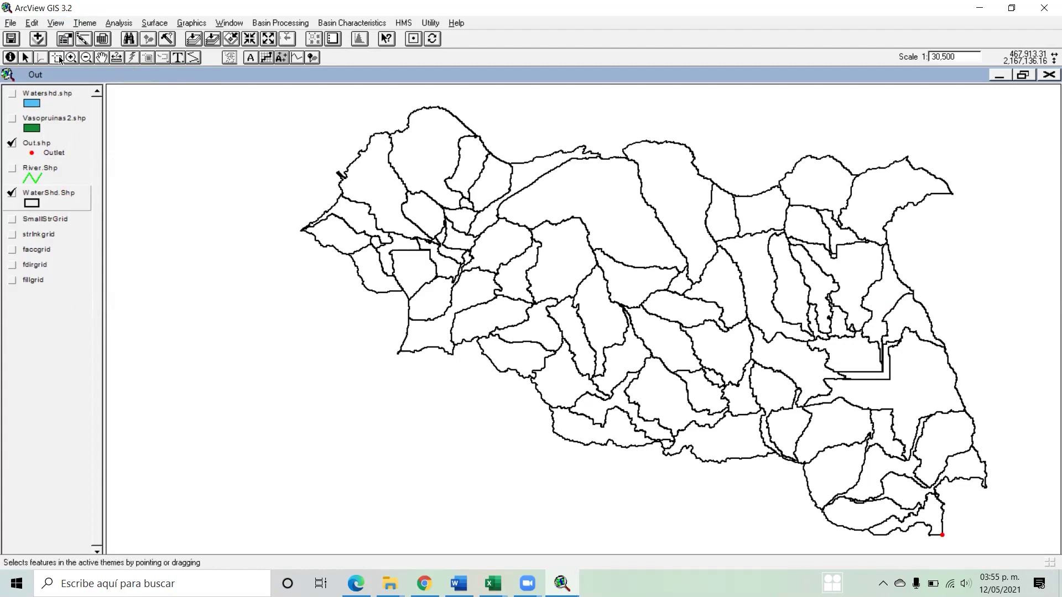
left_click_drag(269, 93, 1014, 548)
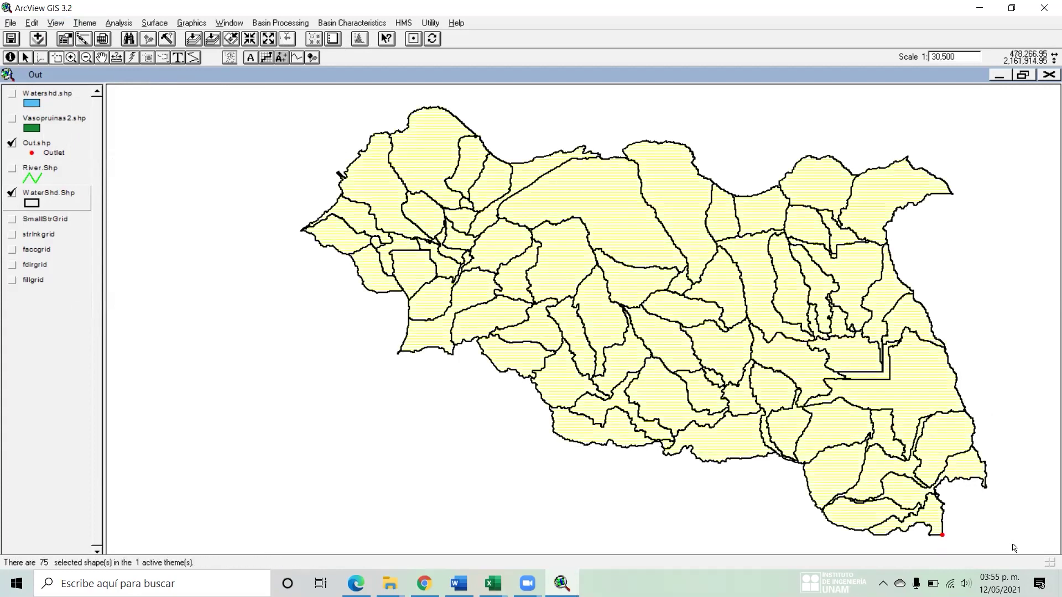
left_click(261, 24)
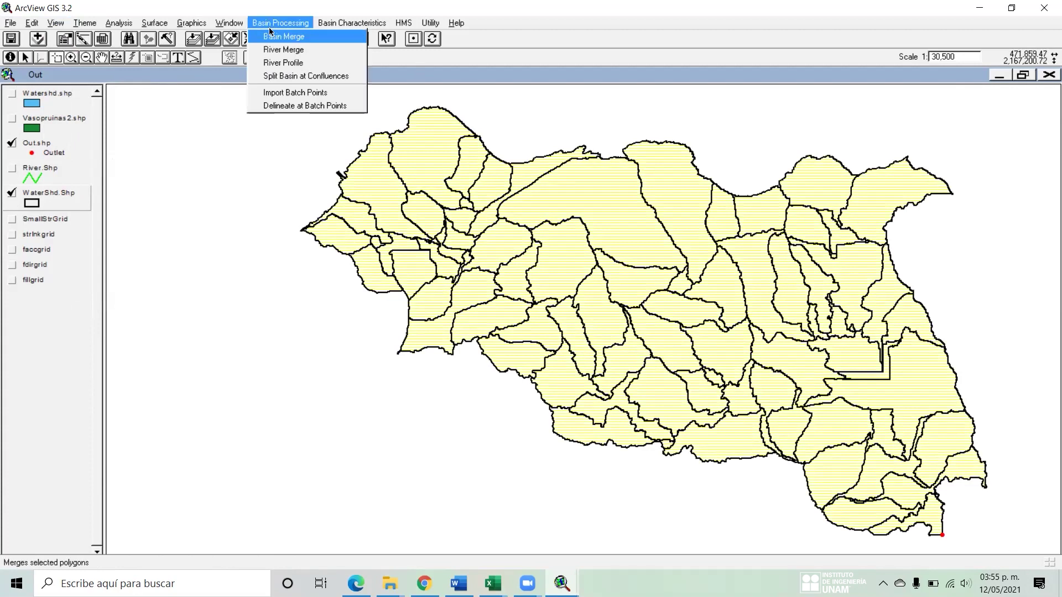
left_click(272, 38)
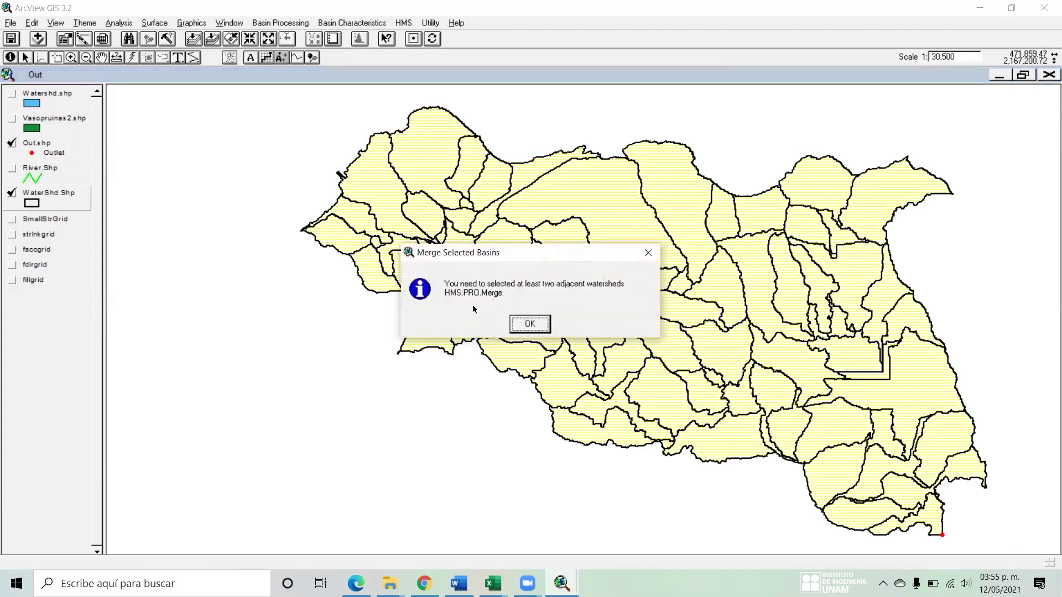
left_click(530, 324)
- Show River.Shp again and try to merge only the westernmost subbasins of WaterShd.Shp
left_click(11, 168)
left_click_drag(199, 124, 390, 234)
left_click(12, 193)
left_click(13, 193)
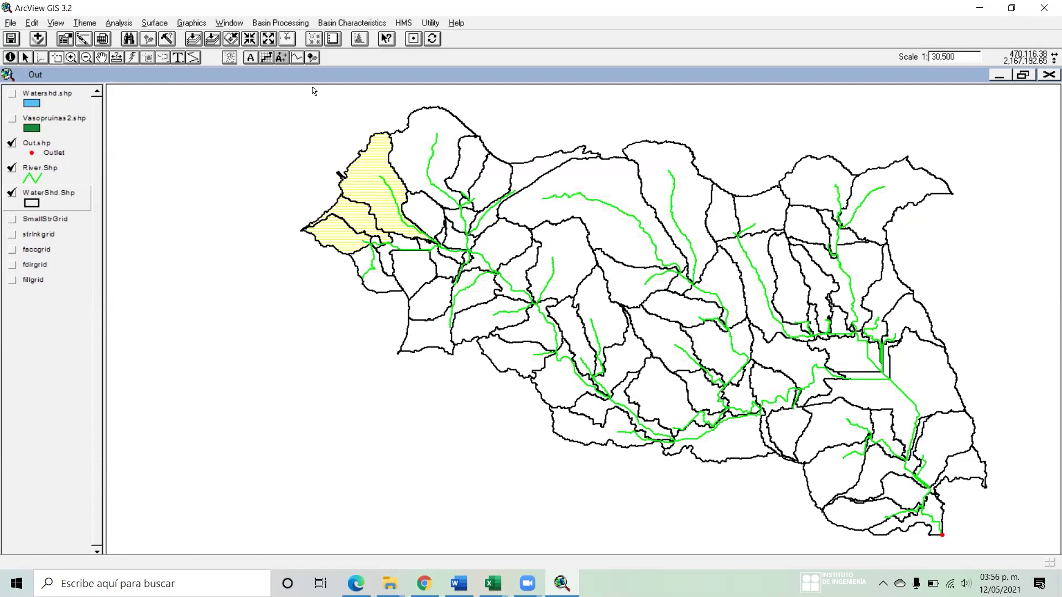
left_click(280, 23)
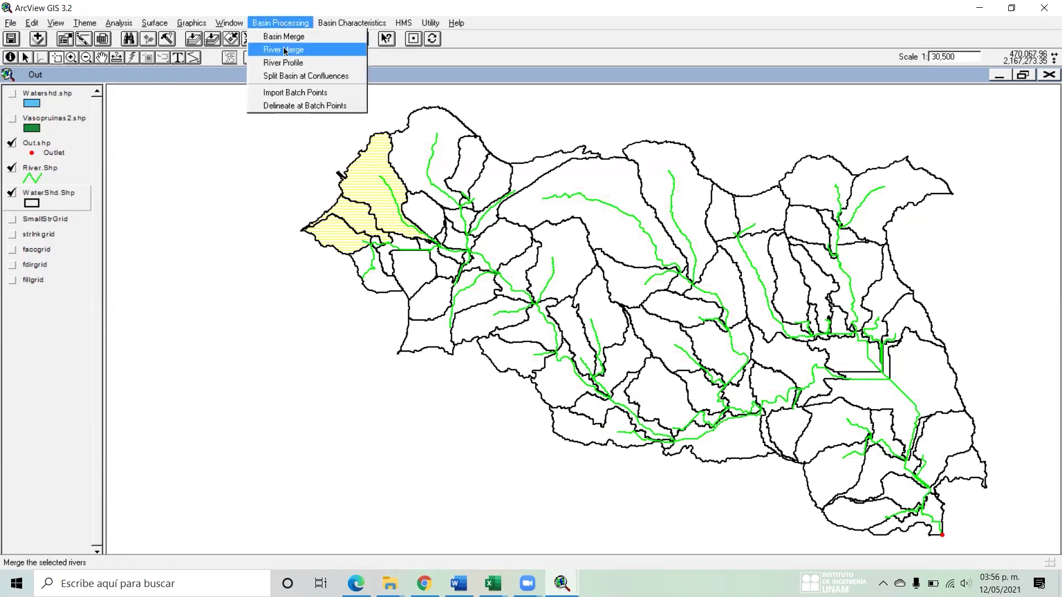
left_click(286, 36)
left_click(528, 324)
- Select the larger group of western and northwestern subbasins and try to merge them with Basin Merge
left_click_drag(261, 136, 483, 361)
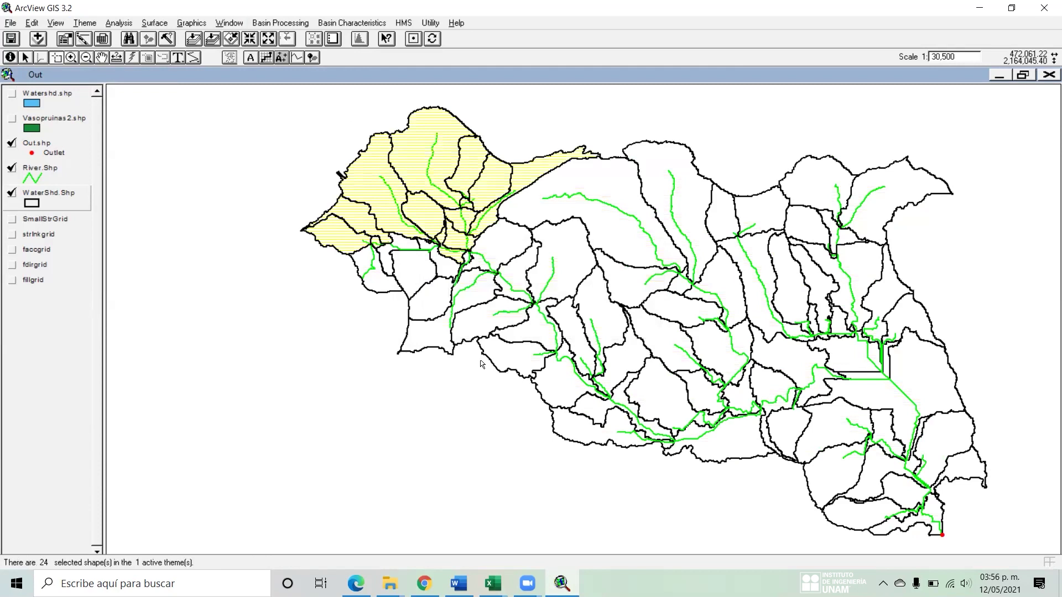
left_click(266, 23)
left_click(291, 37)
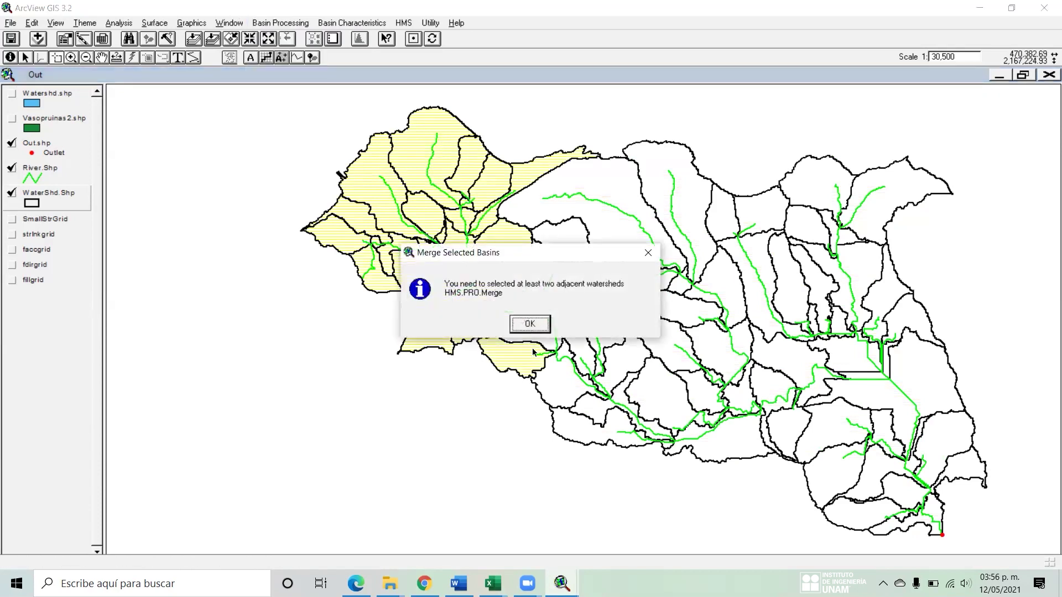
left_click(528, 323)
- Clear the selected features of WaterShd.Shp and redraw the theme
left_click_drag(981, 542, 299, 115)
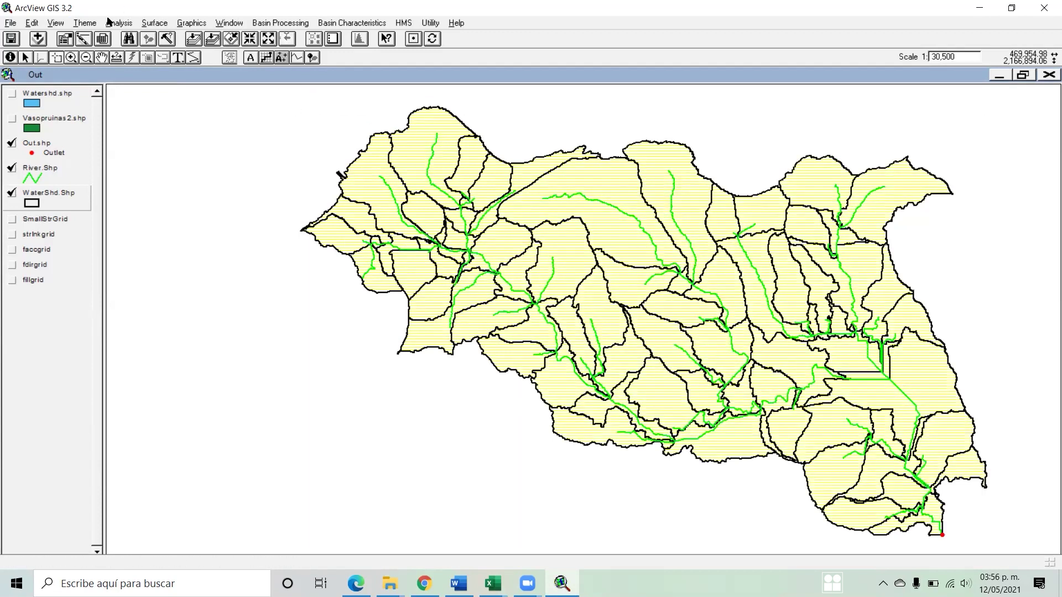
left_click(88, 23)
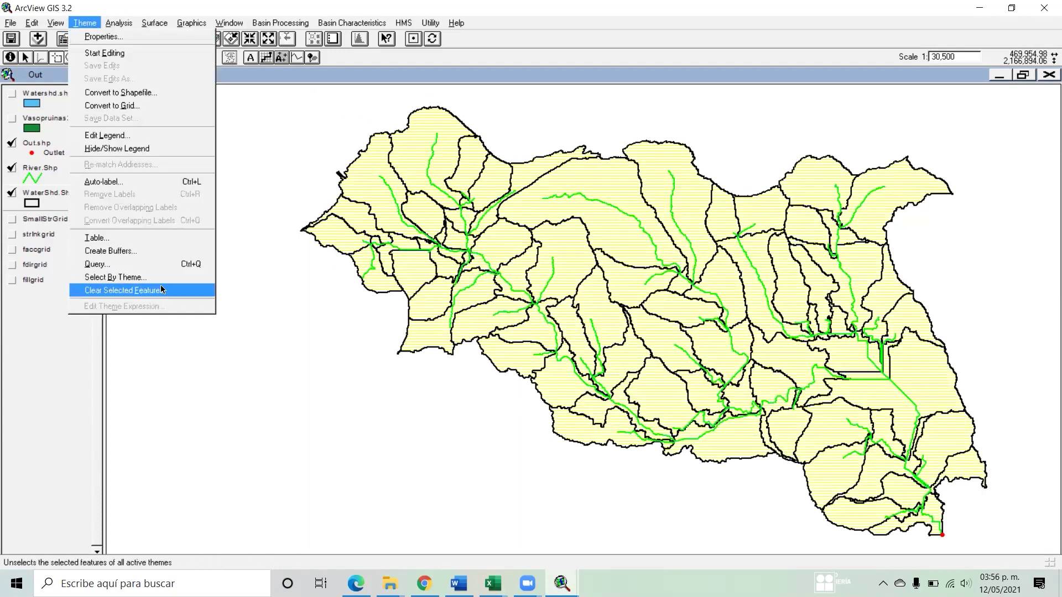
left_click(210, 283)
left_click(15, 195)
left_click(15, 195)
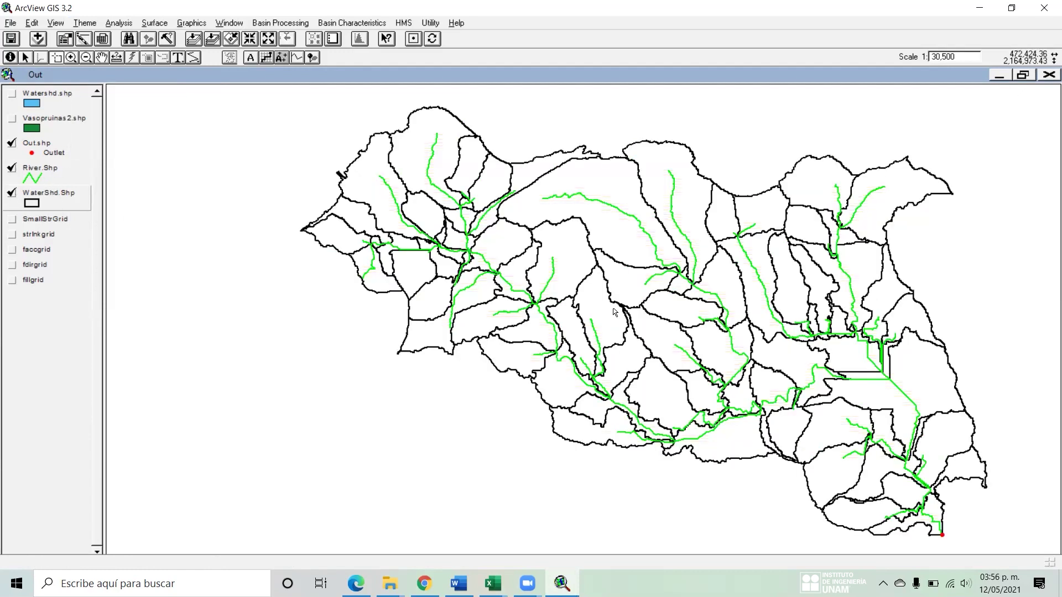
- Select the southeastern subbasins of WaterShd.Shp around the outlet and try to merge them with Basin Merge
left_click_drag(985, 541, 884, 442)
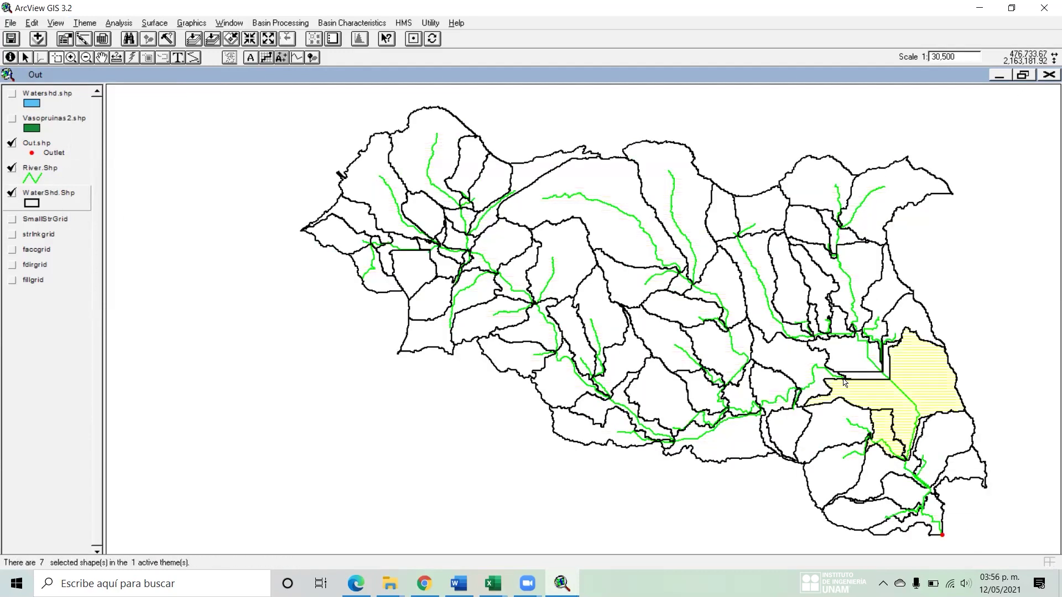
left_click(275, 25)
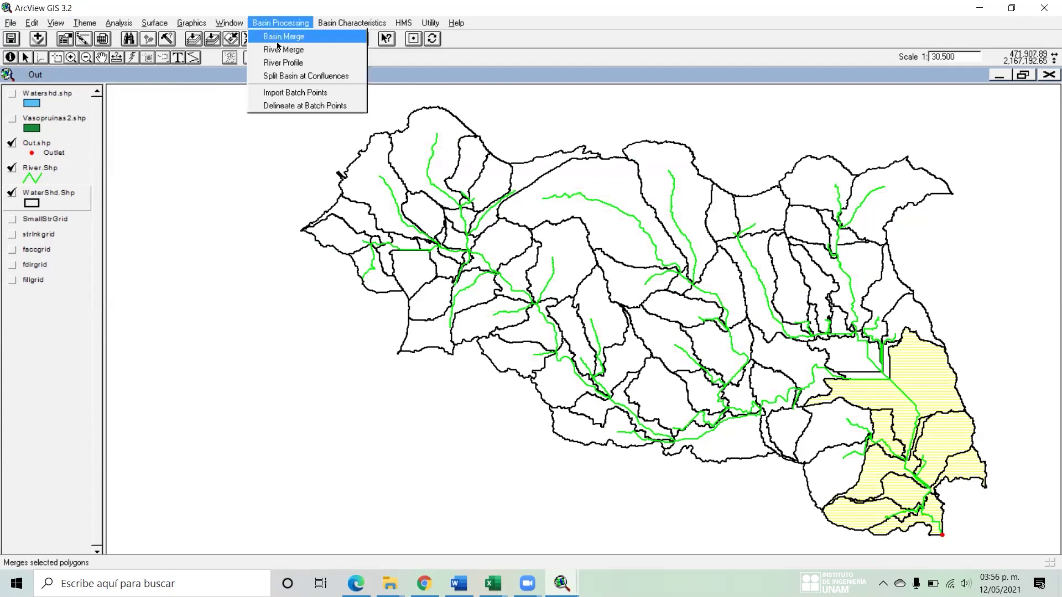
left_click(283, 34)
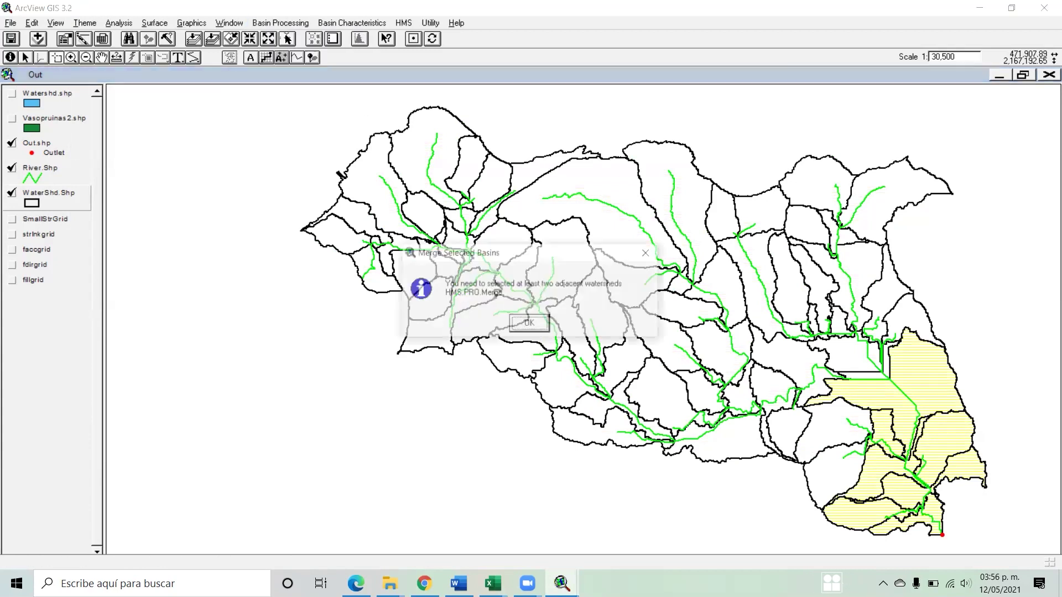
left_click(530, 330)
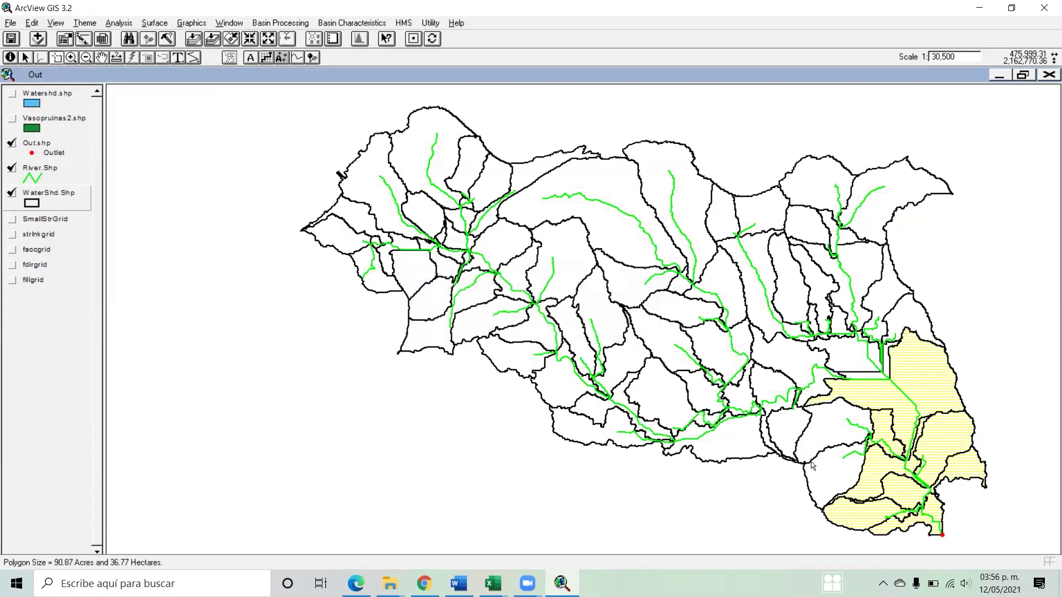
- Extend the selection from the southeastern subbasins to all of WaterShd.Shp and try Basin Merge on them
left_click(787, 436, "shift")
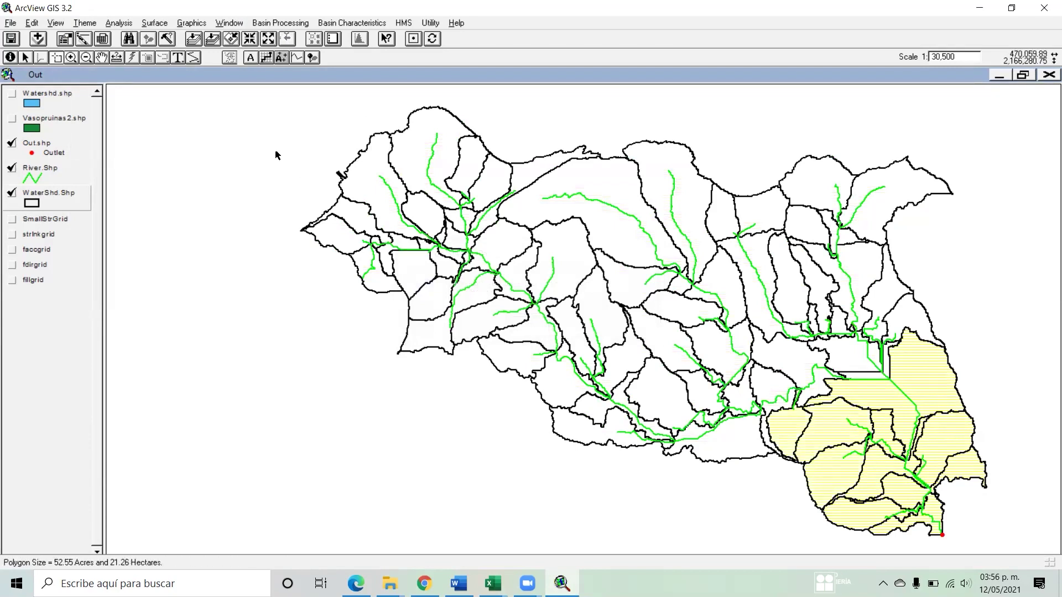
left_click_drag(580, 325, 867, 445)
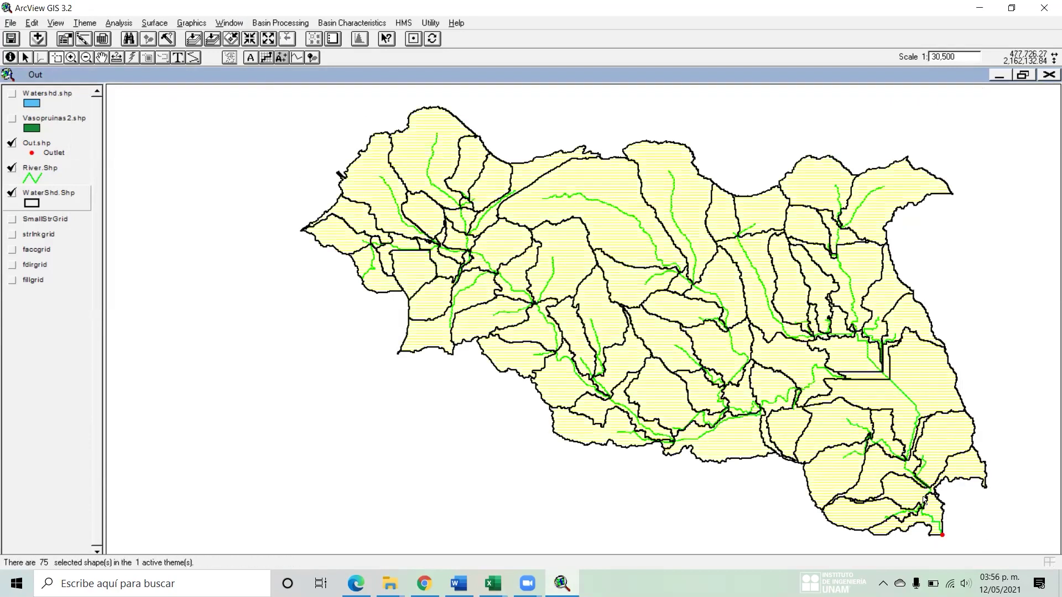
left_click(264, 23)
left_click(281, 36)
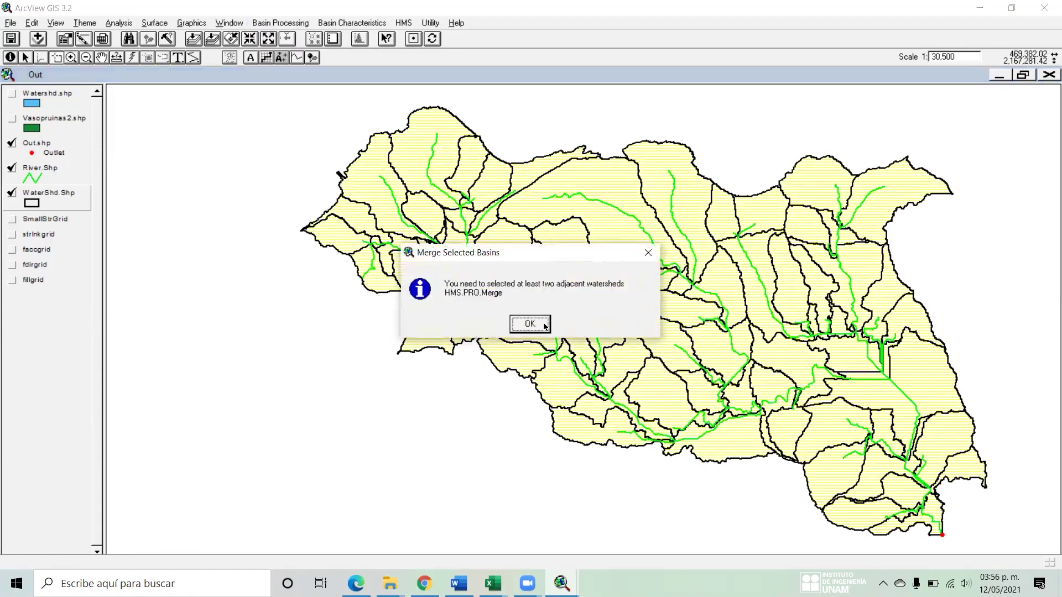
left_click(545, 326)
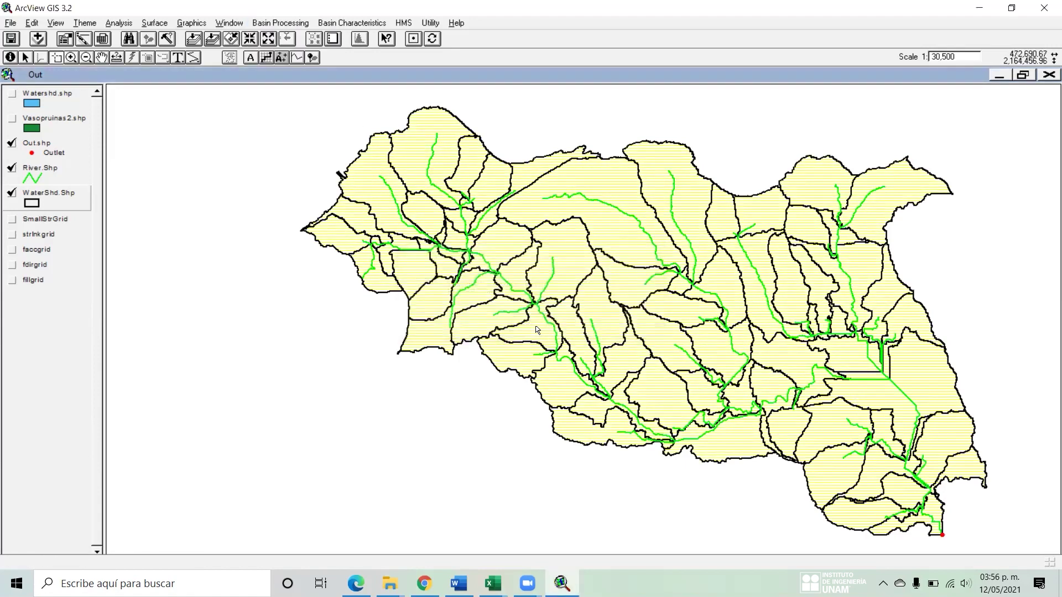
- Hide WaterShd.Shp and switch to the SM12.pdf manual to read its instructions for merging the subbasins
left_click(11, 194)
left_click(11, 193)
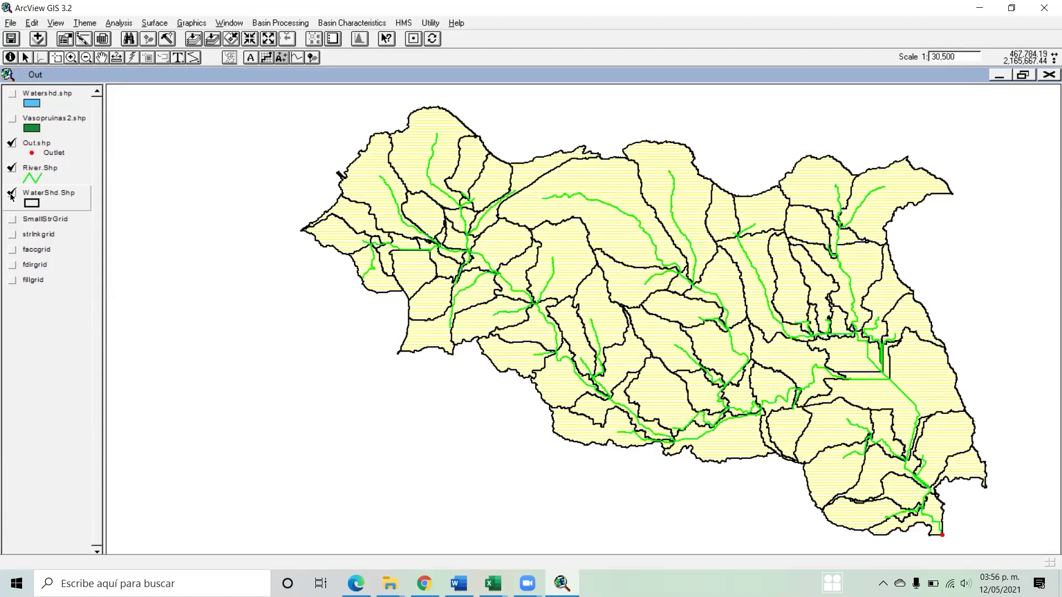
left_click(12, 194)
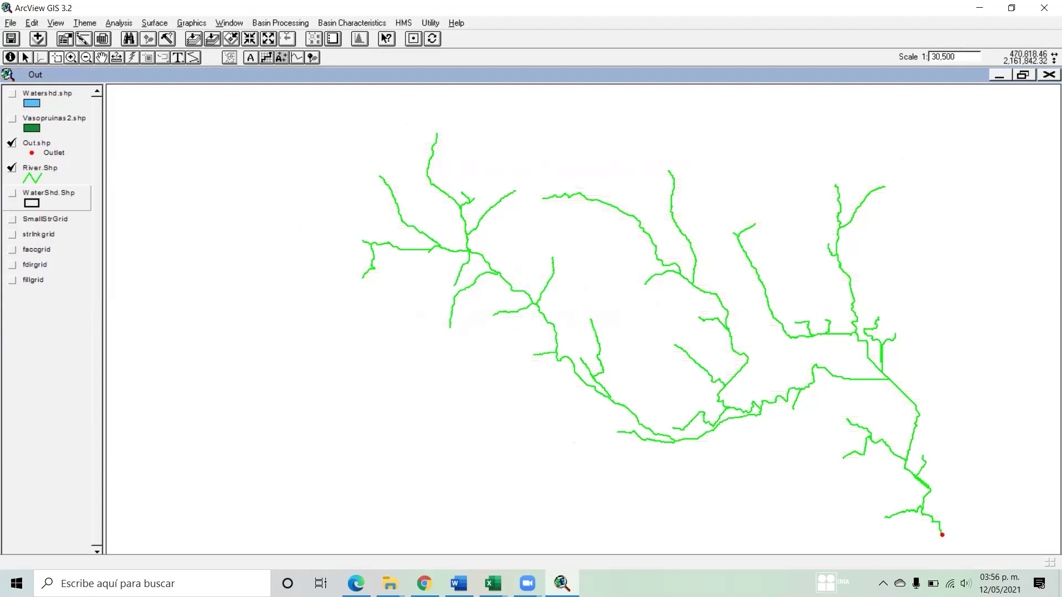
key("alt+Tab")
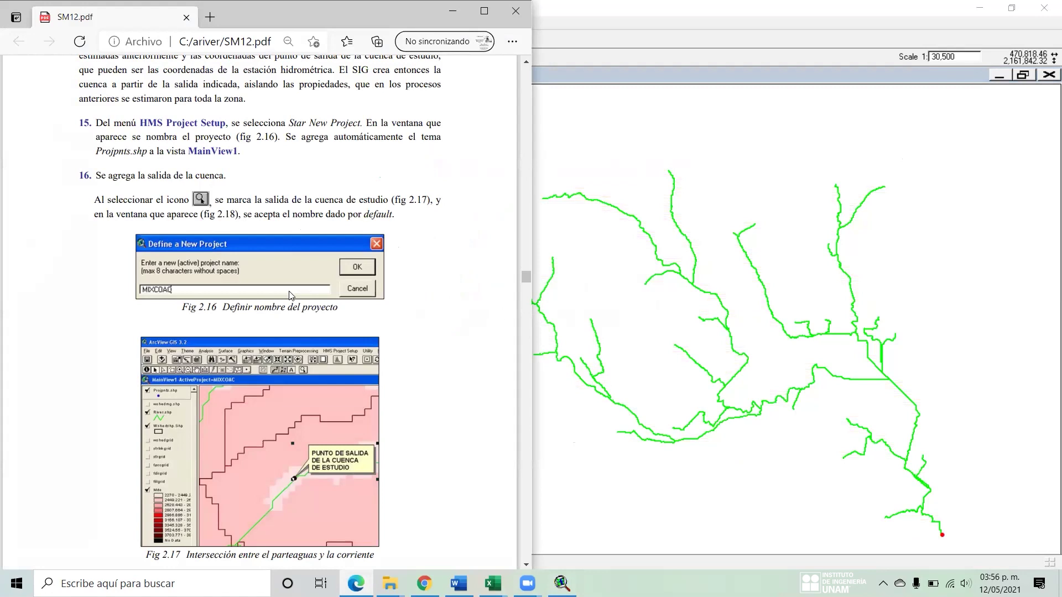
scroll(287, 293, "down", 10)
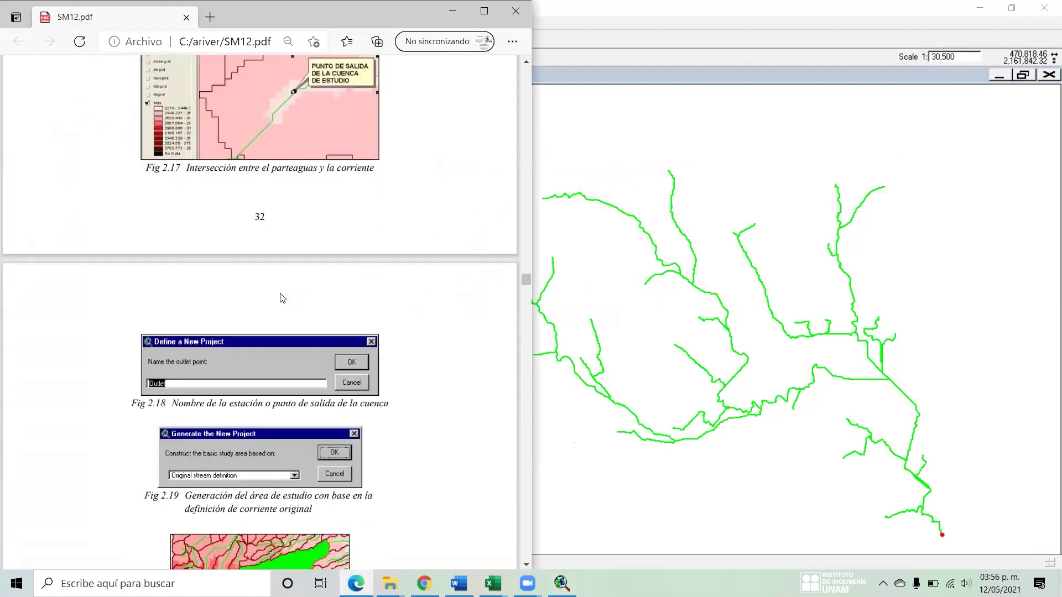
scroll(279, 294, "down", 4)
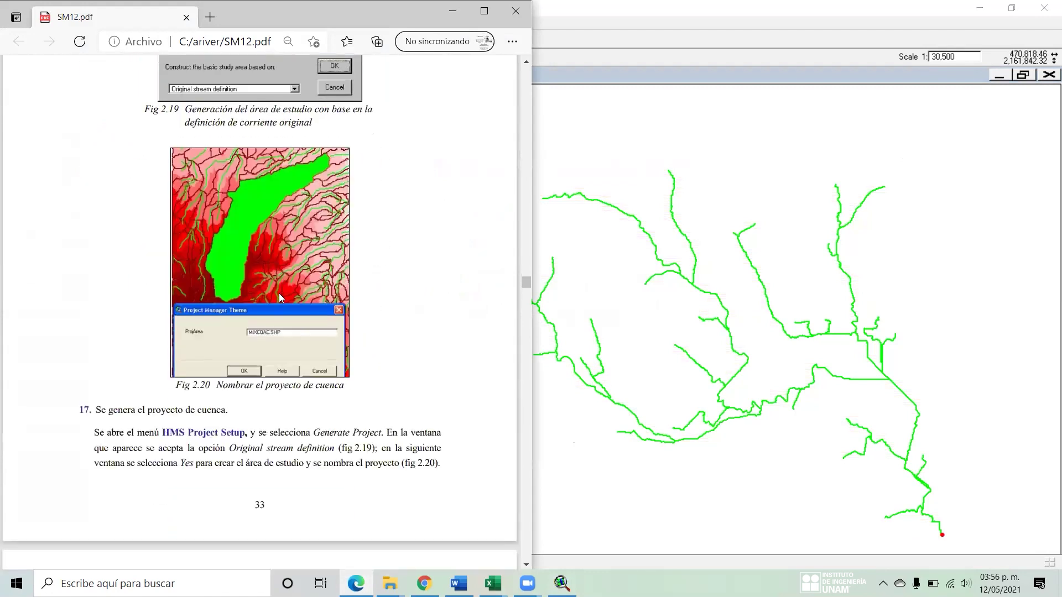
scroll(279, 297, "down", 4)
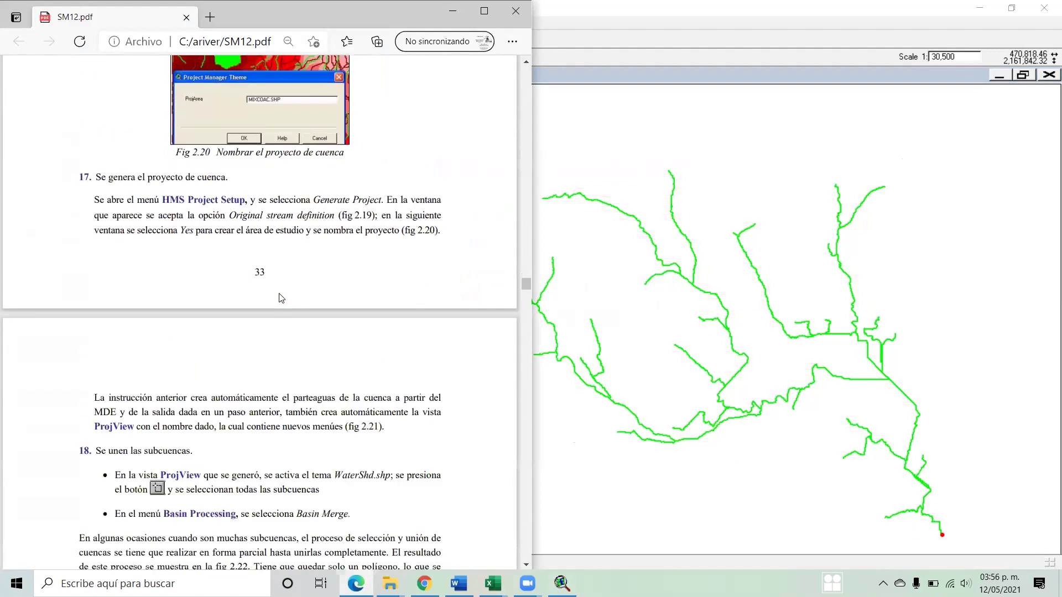
scroll(281, 298, "down", 5)
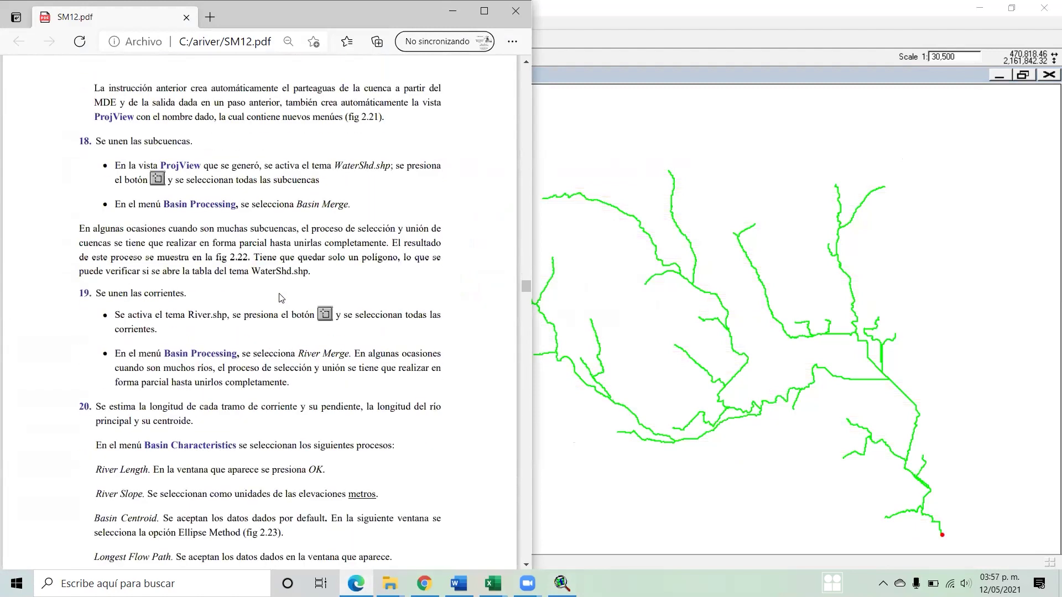
scroll(281, 299, "down", 1)
scroll(282, 298, "up", 2)
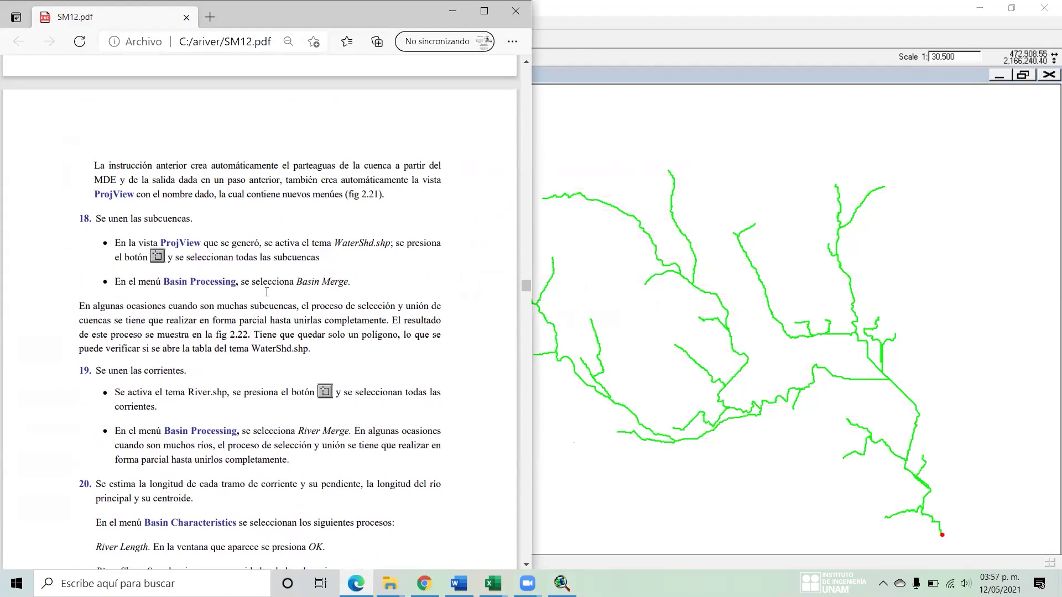
left_click(750, 75)
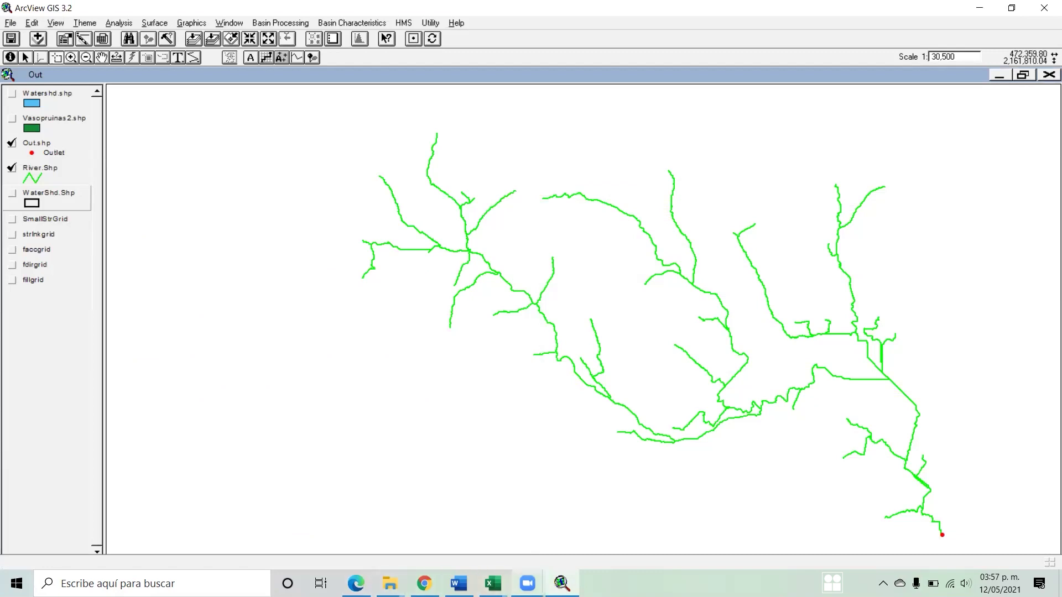
- Reread step 18 of SM12.pdf on selecting all subbasins for Basin Merge, and return to the Out view in ArcView
mouse_move(390, 583)
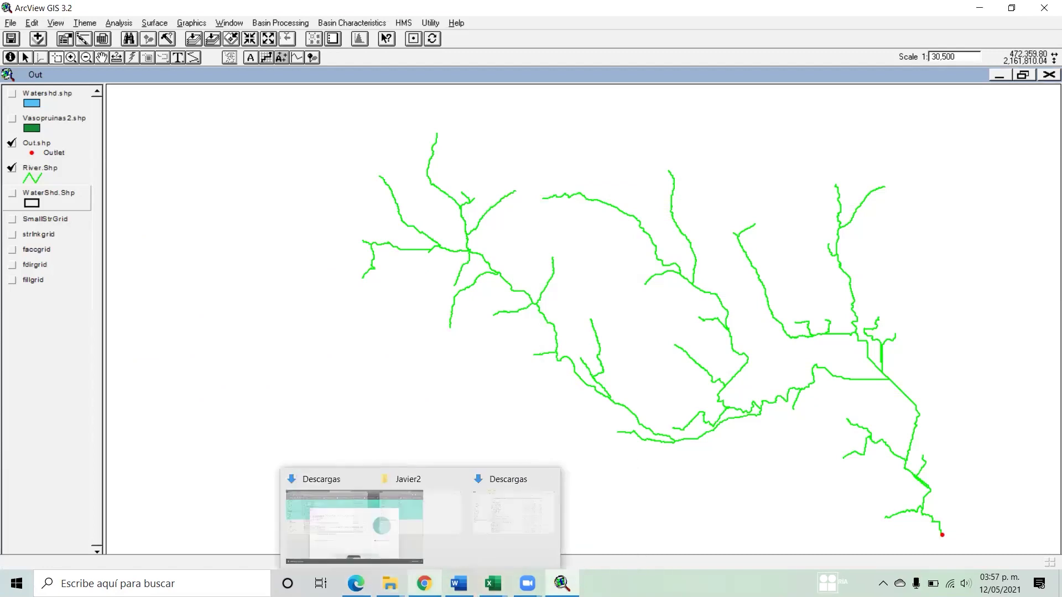
left_click(354, 526)
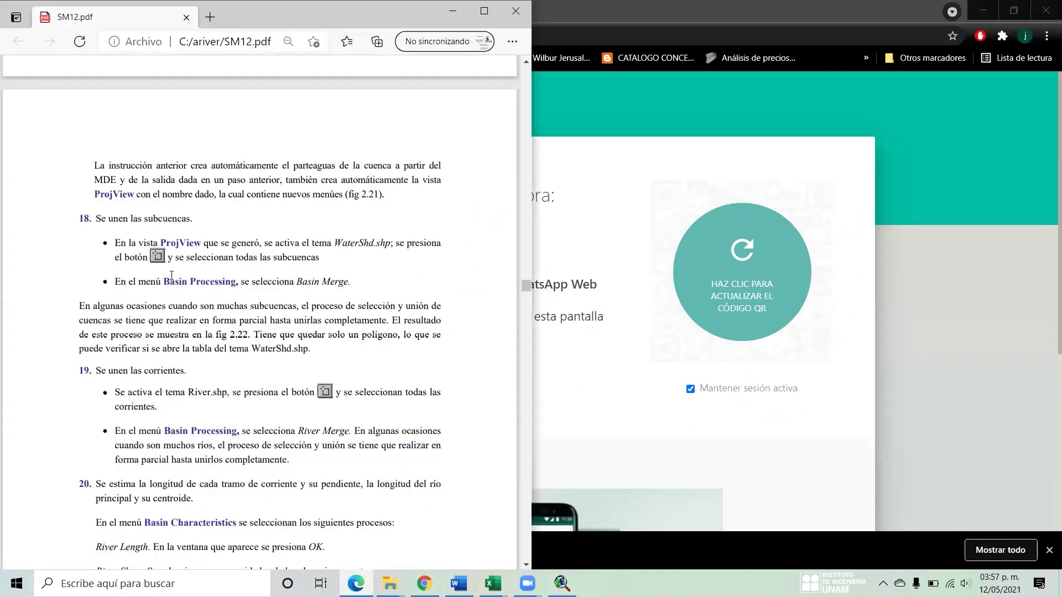
left_click_drag(333, 244, 377, 248)
key("alt+Tab")
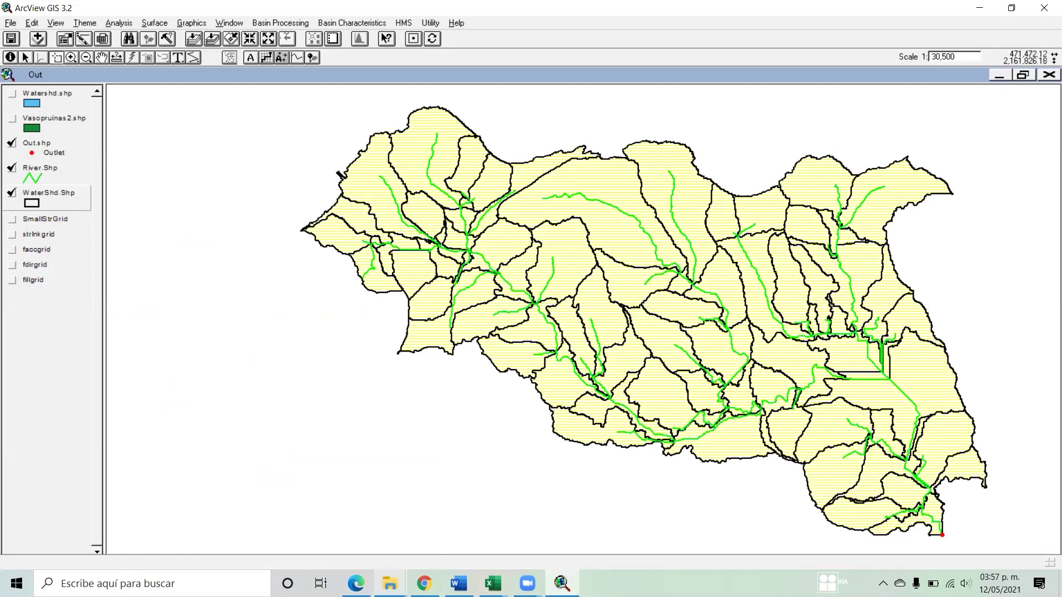
left_click(355, 584)
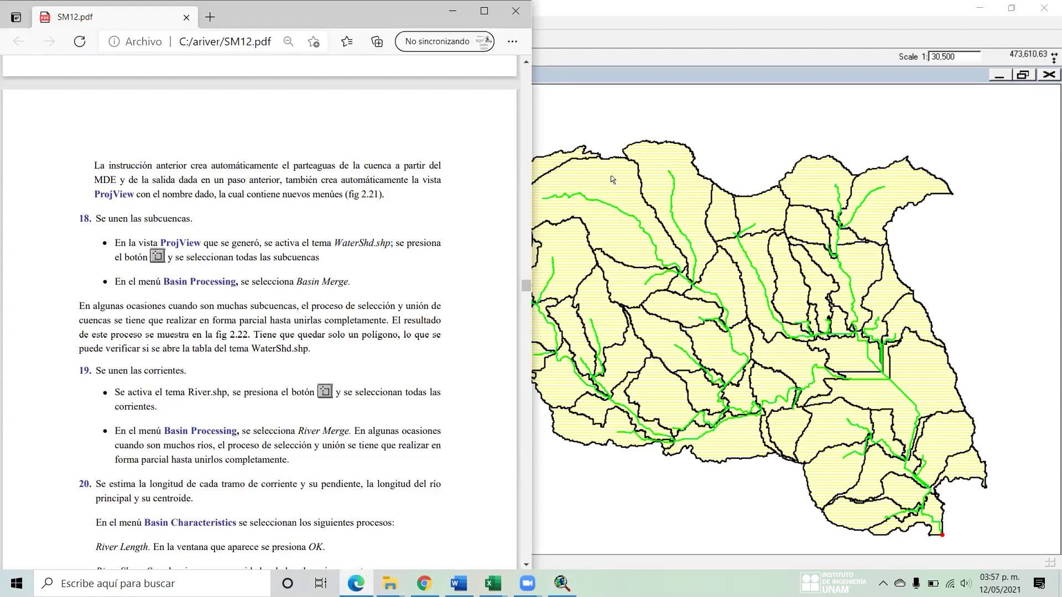
left_click(575, 136)
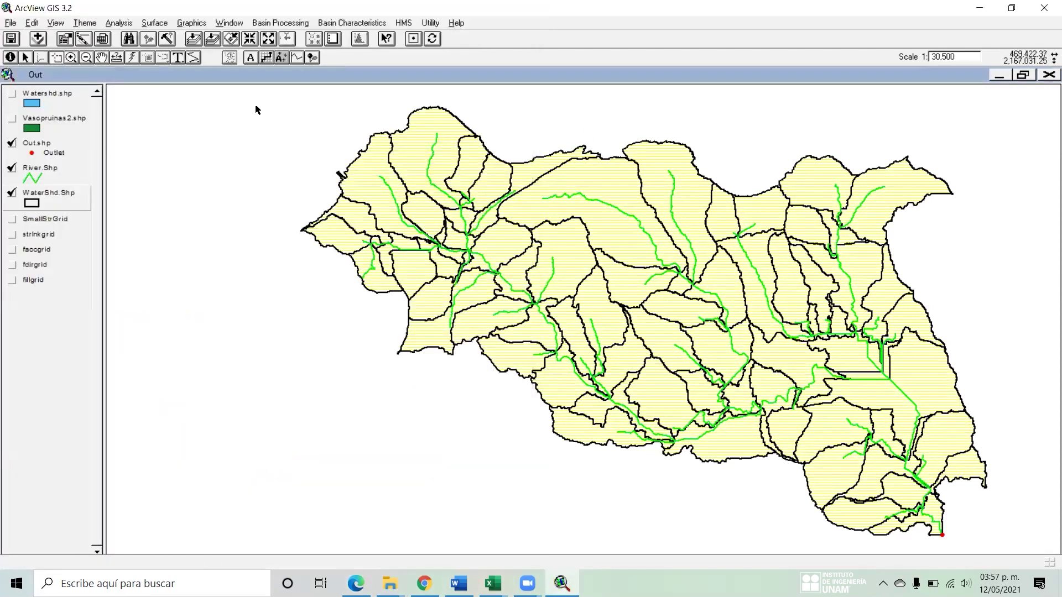
- Redraw WaterShd.Shp, reselect all its subbasins from a cleared selection, and try to merge them with Basin Merge
left_click(12, 193)
left_click(12, 193)
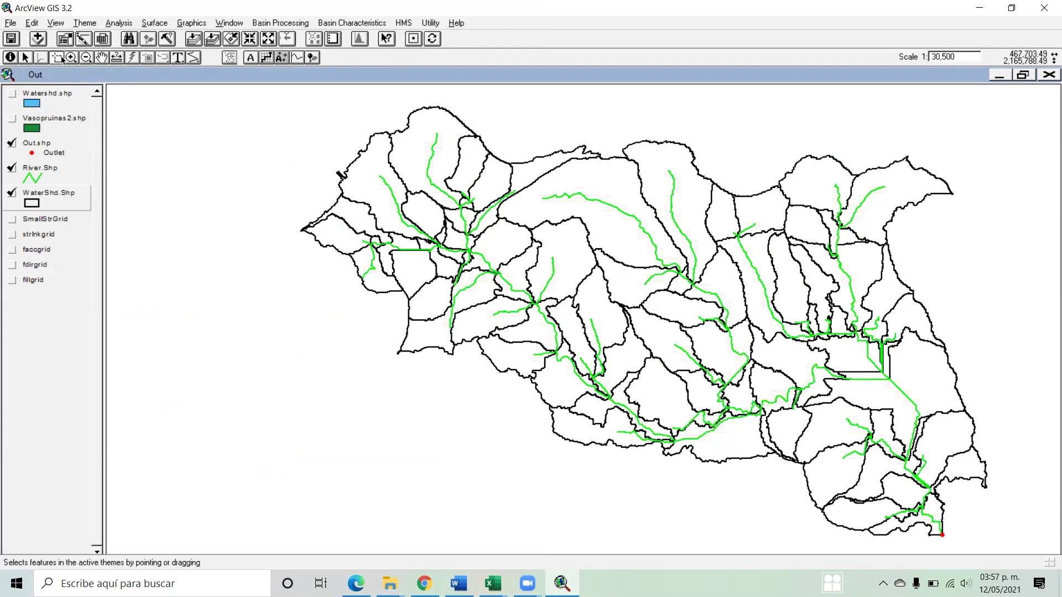
left_click(25, 58)
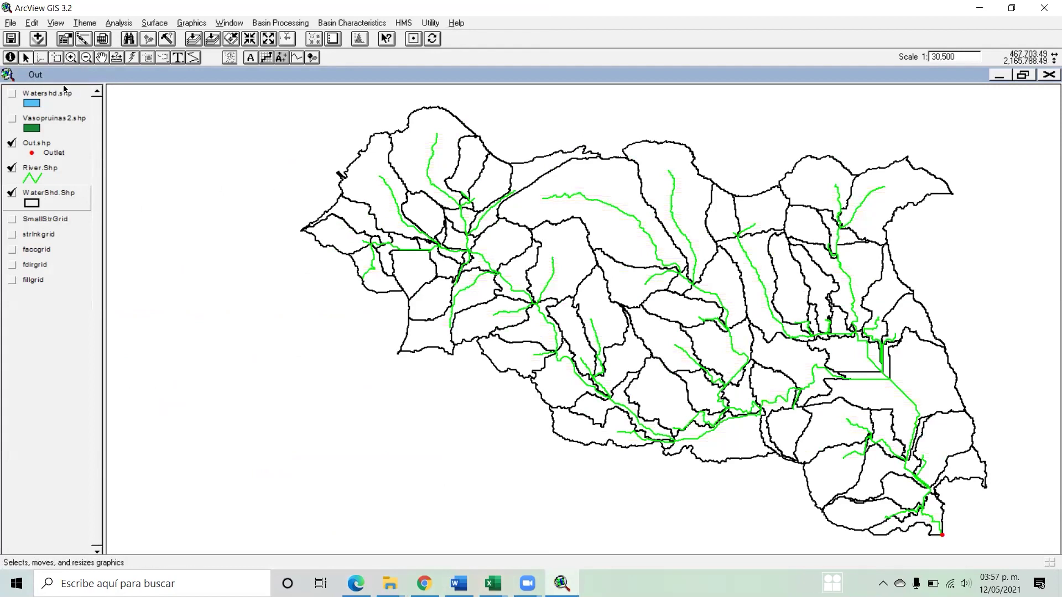
left_click_drag(628, 343, 638, 346)
left_click(668, 352)
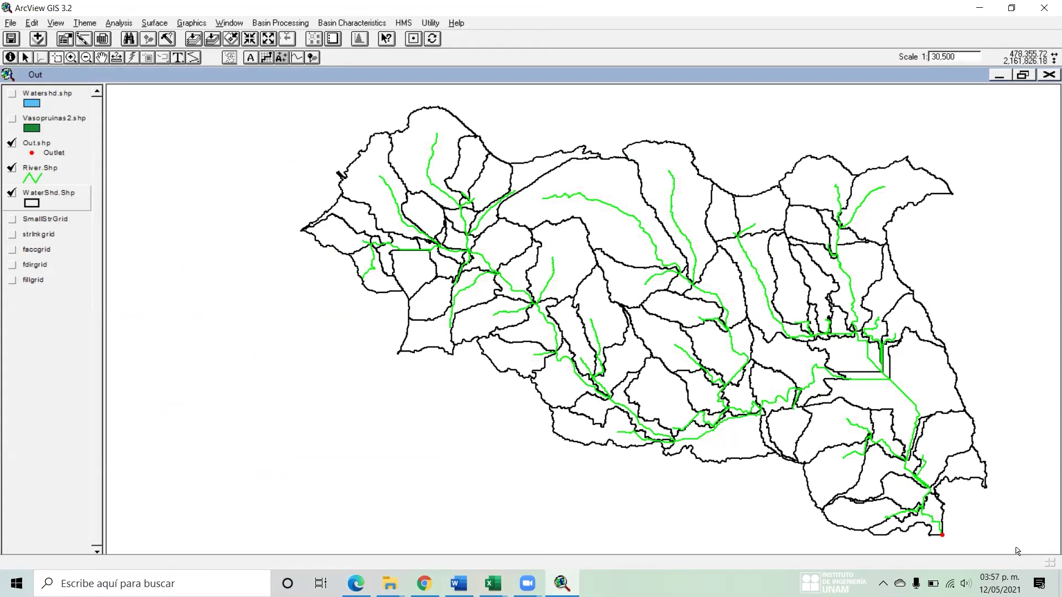
left_click(1012, 531)
left_click_drag(1029, 546, 247, 100)
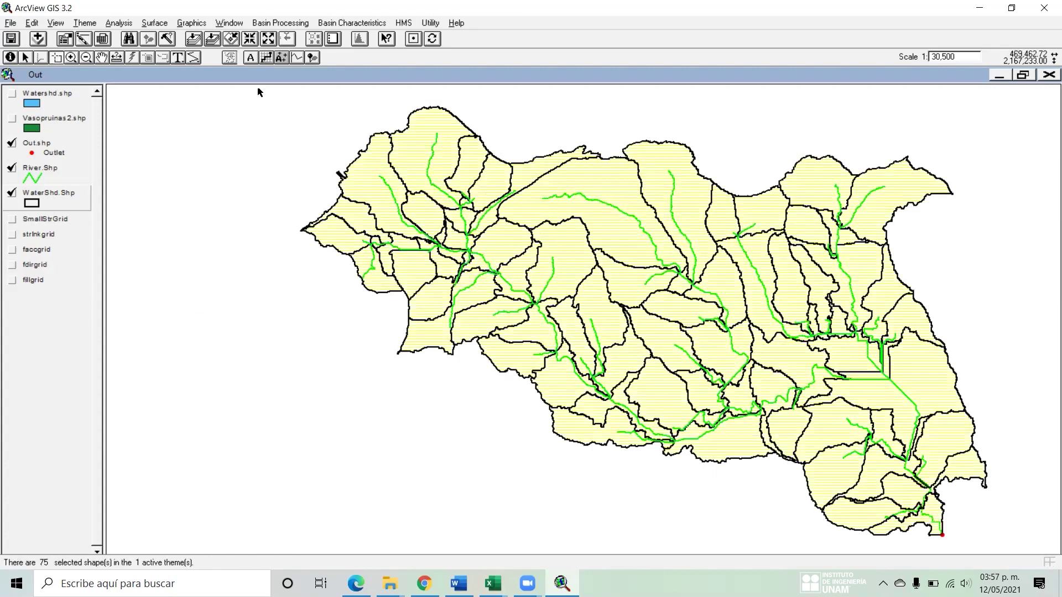
left_click(262, 23)
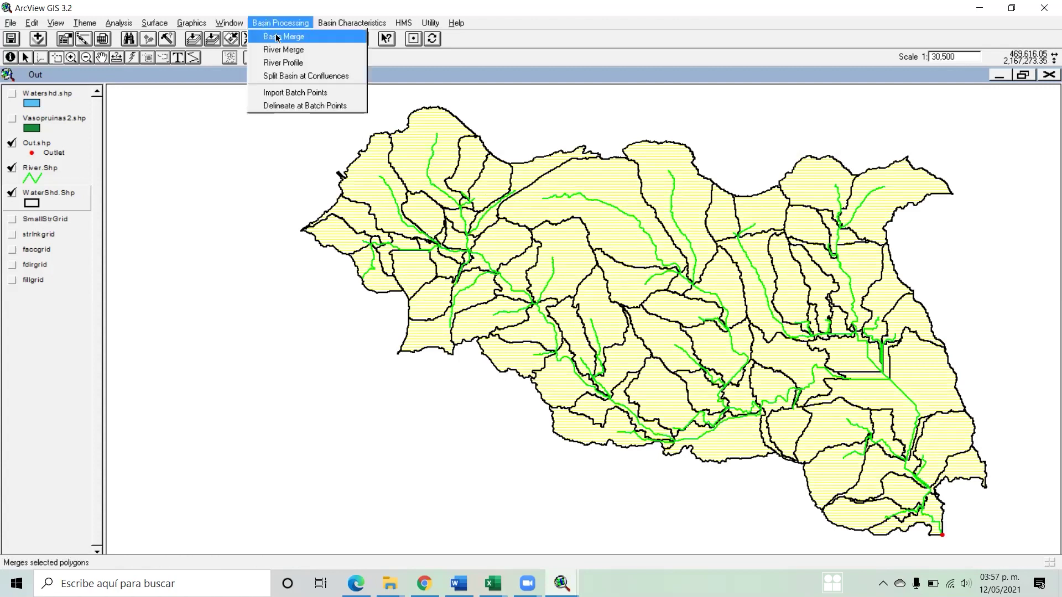
left_click(278, 38)
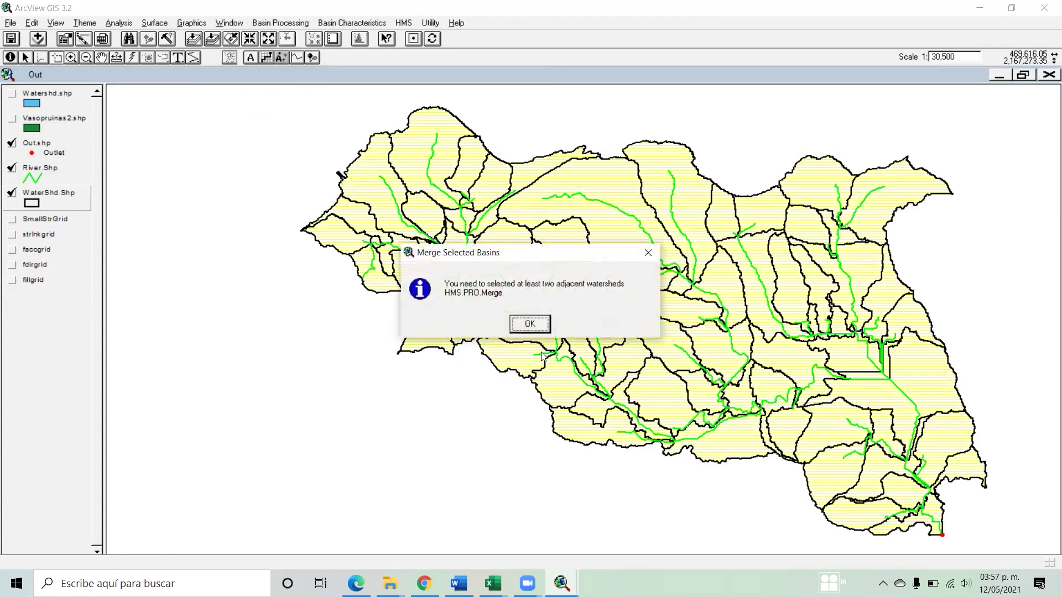
left_click(530, 324)
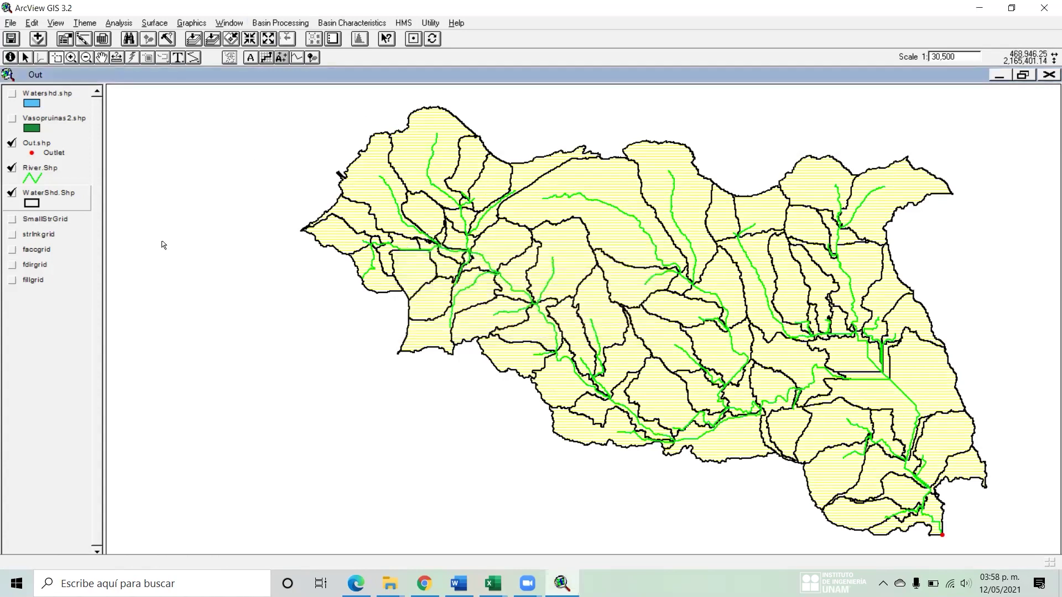
- Redraw WaterShd.Shp, inspect its theme properties, and look through the selection commands available for the theme
left_click(12, 193)
left_click(12, 193)
left_click(33, 23)
mouse_move(85, 23)
left_click(161, 32)
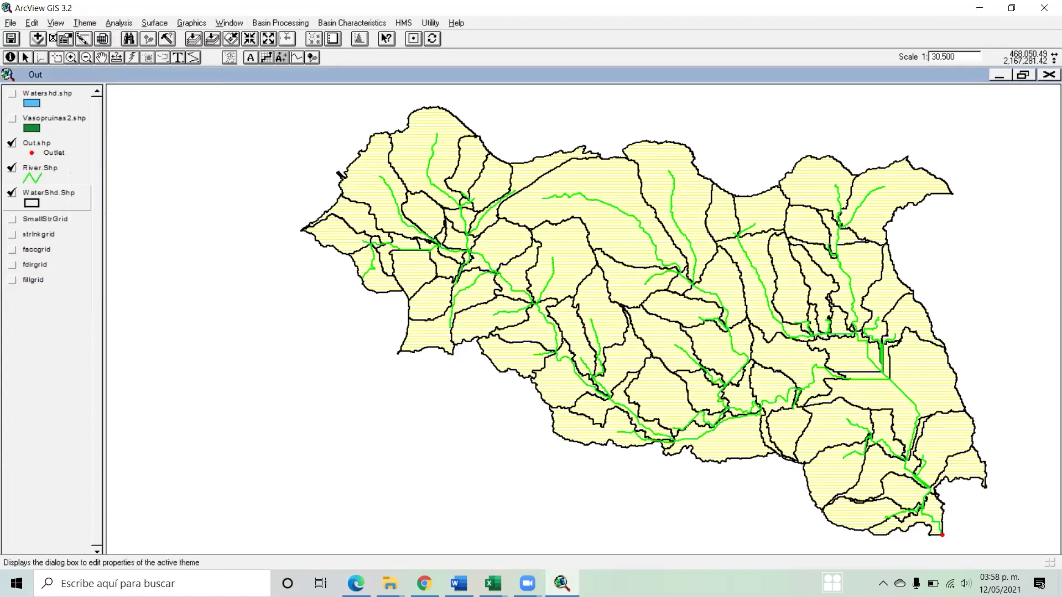
left_click(53, 38)
left_click(311, 185)
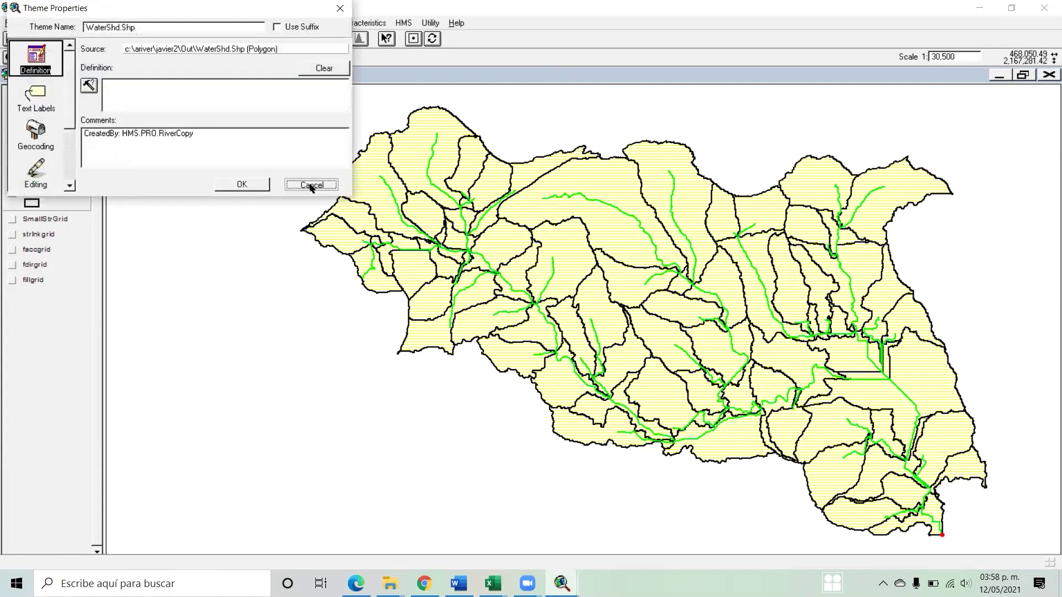
left_click(86, 23)
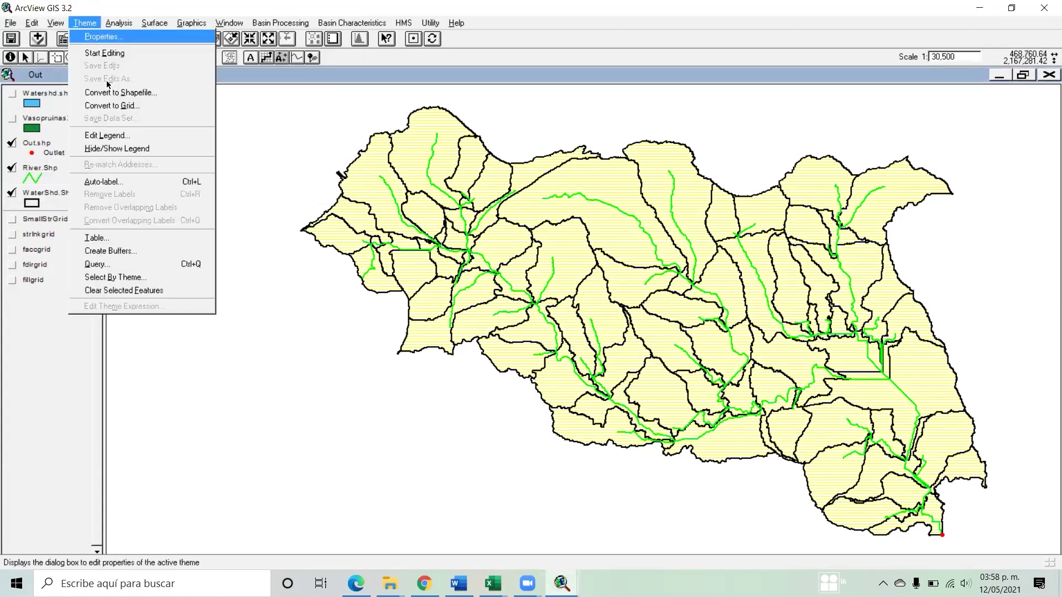
left_click(157, 278)
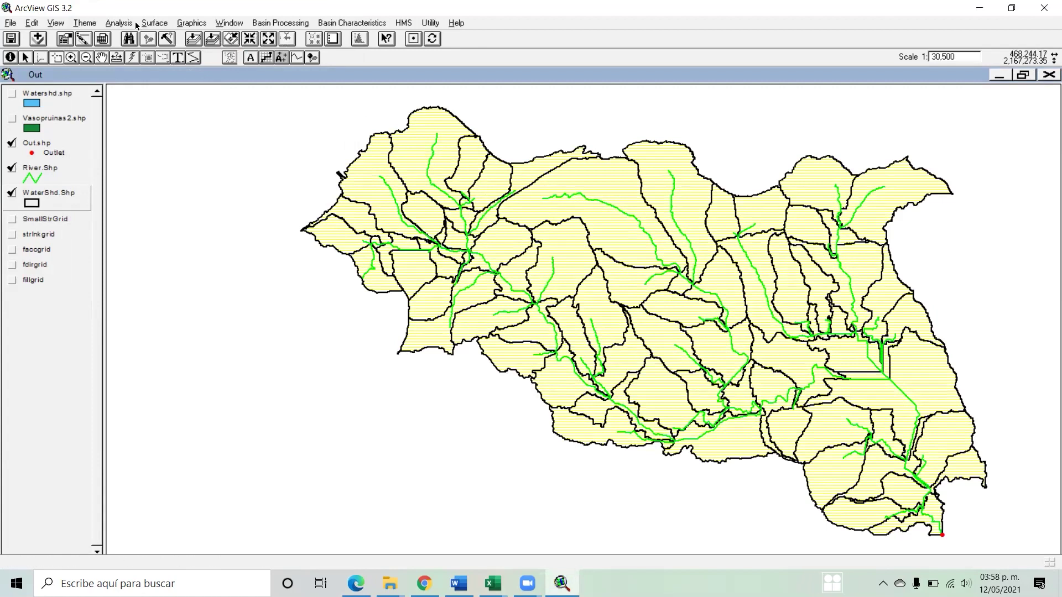
- From a cleared selection, select the south-central and southeastern subbasins of WaterShd.Shp and try to merge them with Basin Merge
left_click(12, 192)
left_click(11, 192)
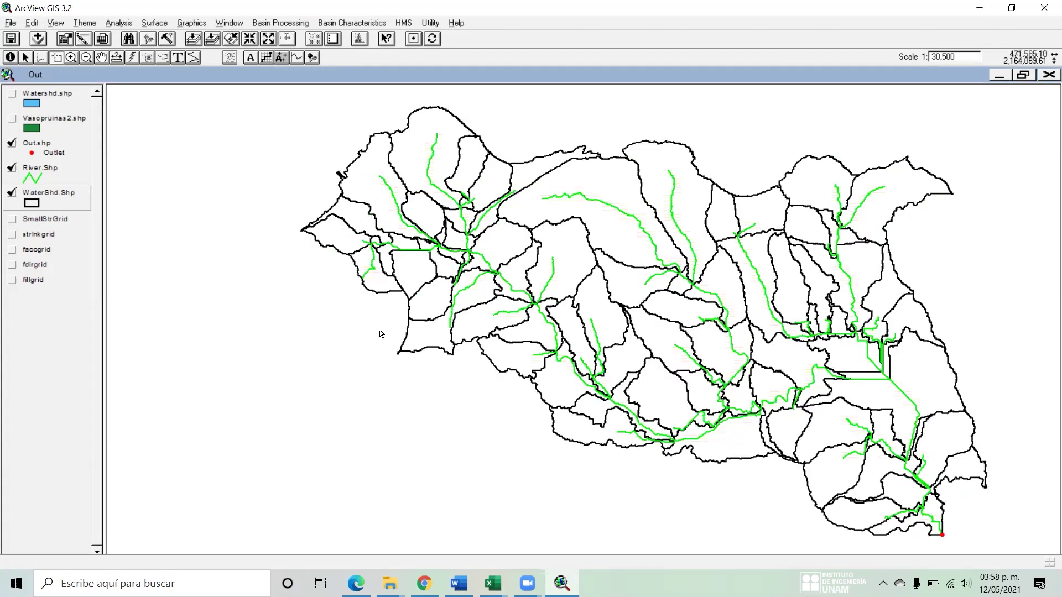
left_click_drag(724, 470, 613, 420)
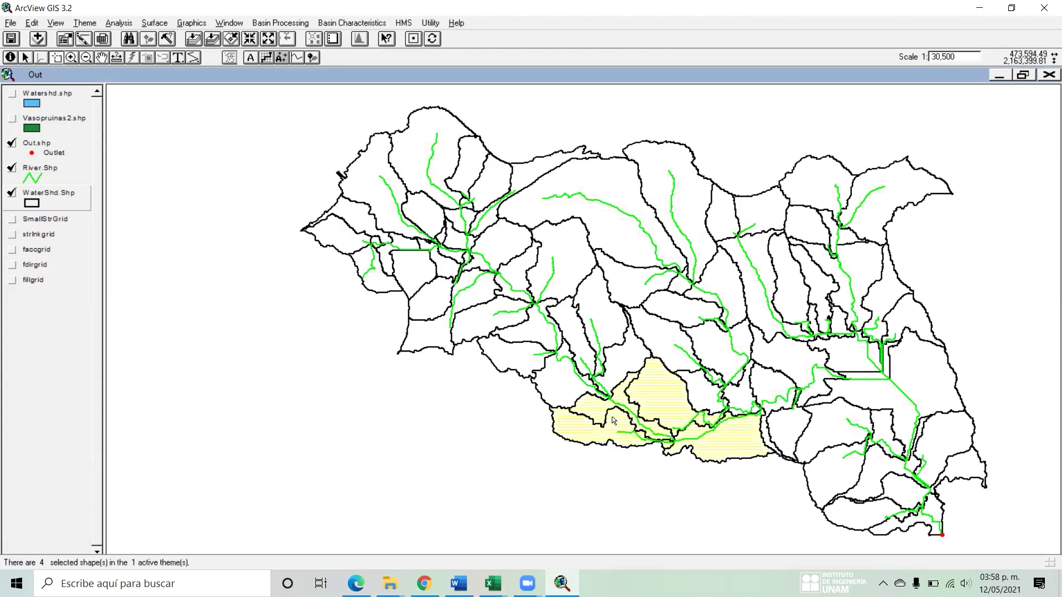
left_click_drag(741, 431, 959, 532)
left_click_drag(663, 397, 634, 380)
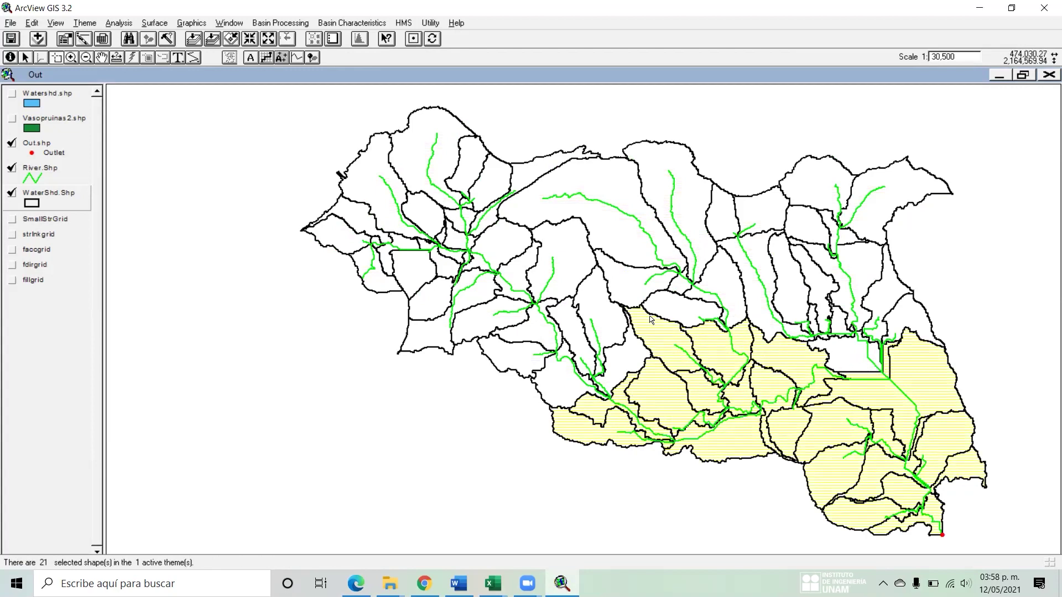
left_click(256, 23)
left_click(289, 37)
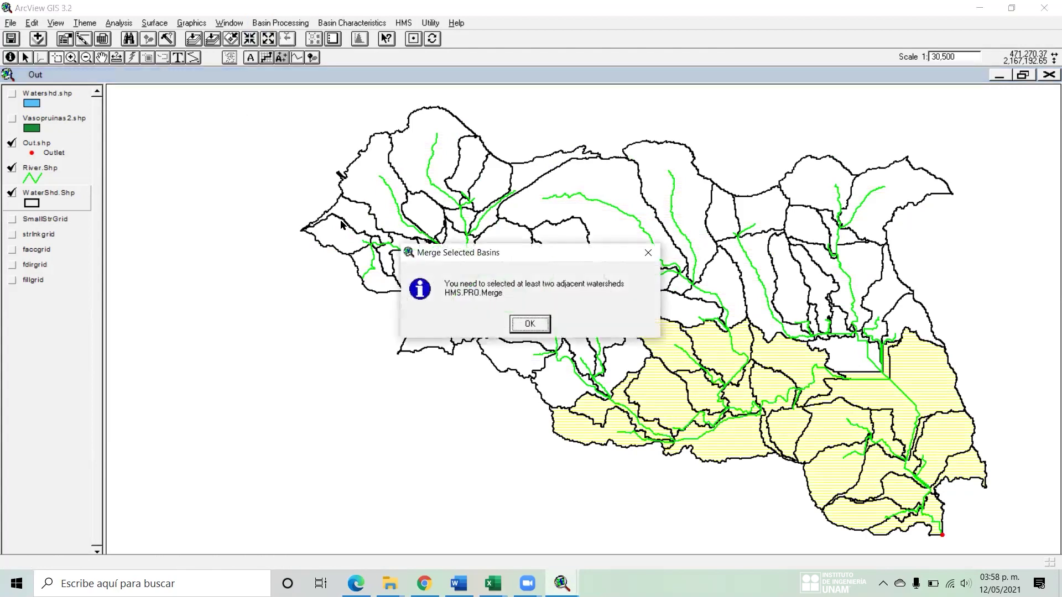
left_click(545, 329)
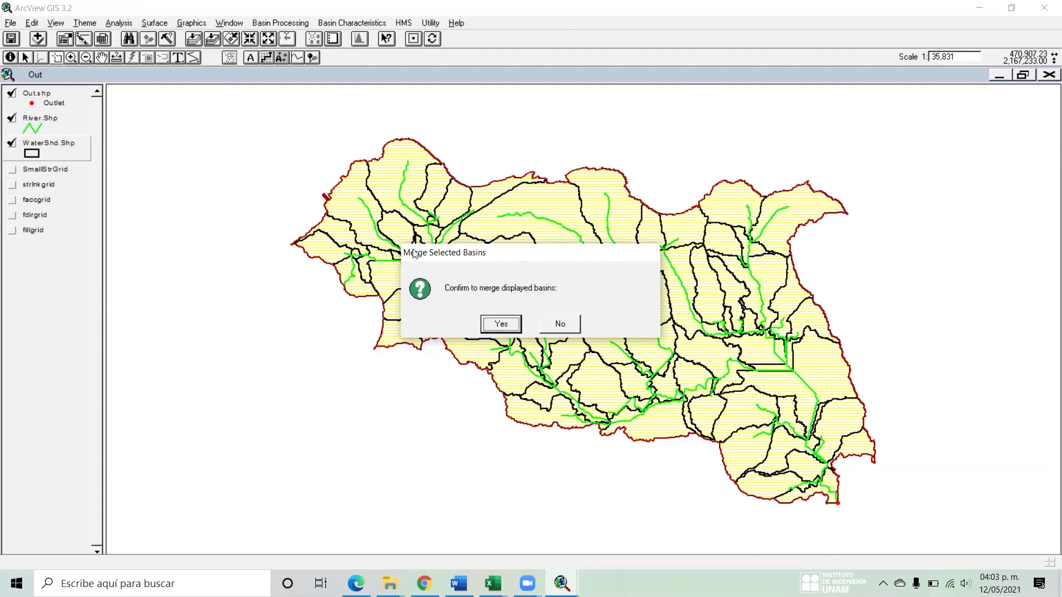
- Merge all the displayed sub-basins of WaterShd.Shp into a single watershed polygon
left_click(501, 324)
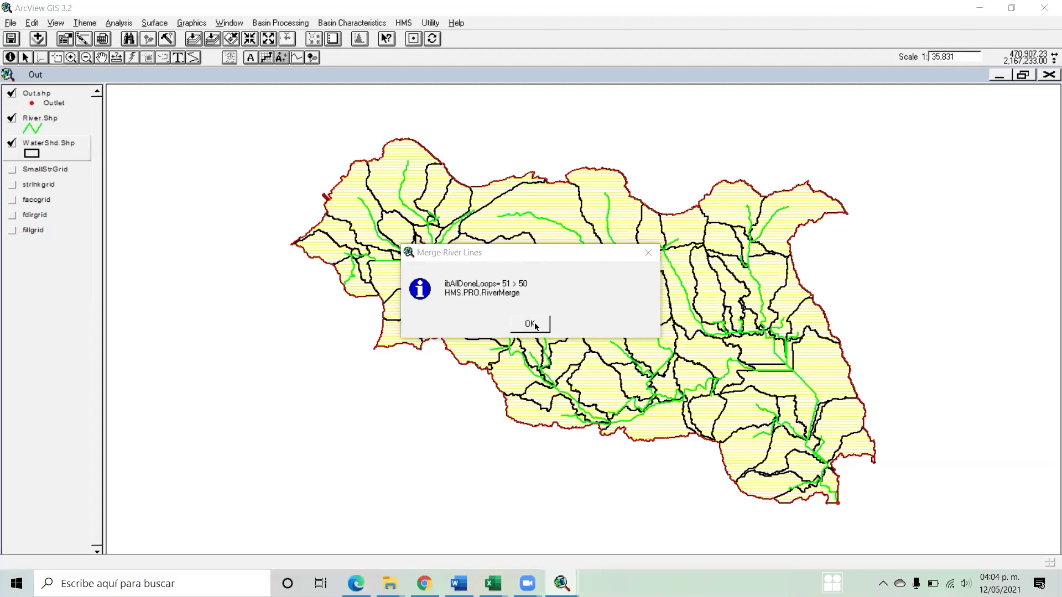
left_click(530, 324)
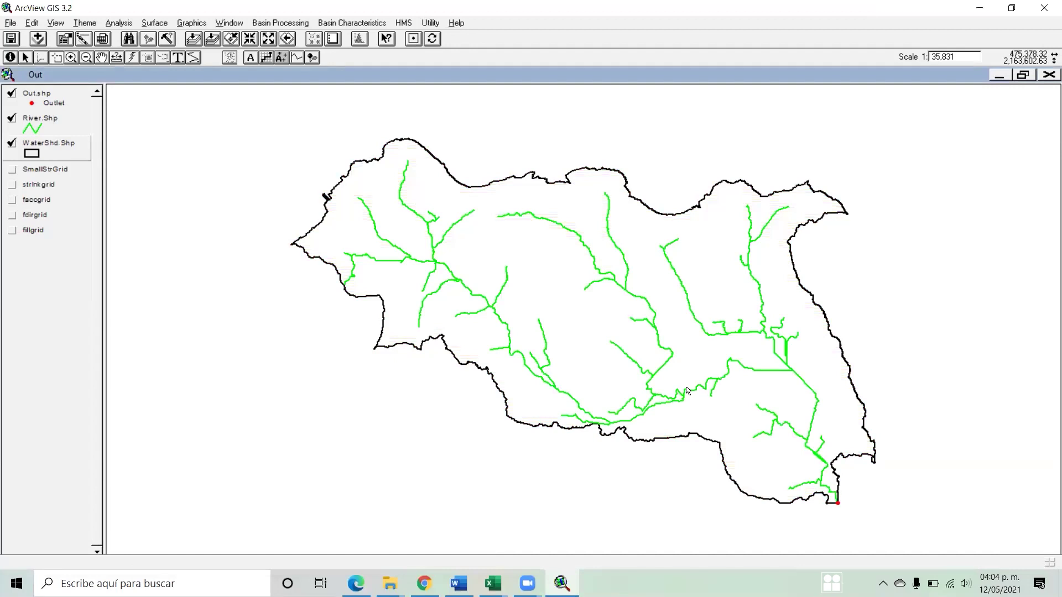
- Hide WaterShd.Shp, select all stream segments of River.Shp, run River Merge on them, and show WaterShd.Shp again
left_click(13, 142)
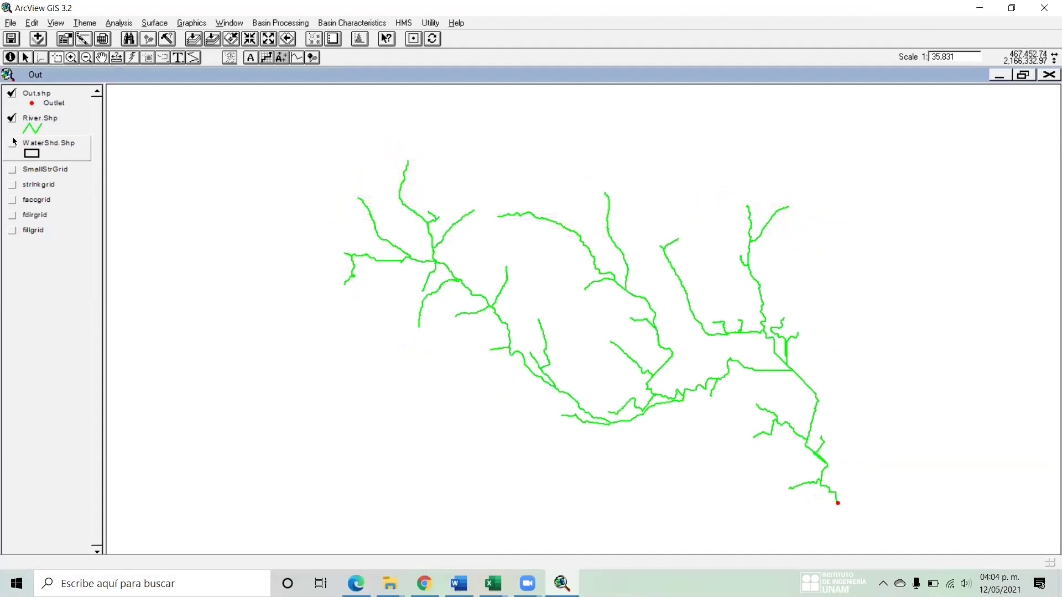
left_click(40, 123)
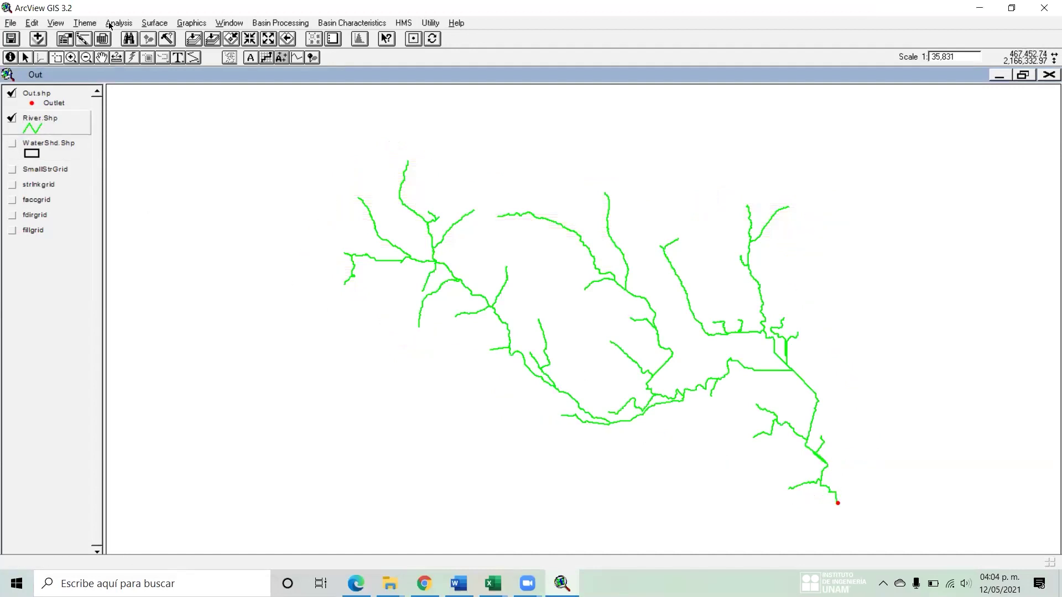
left_click(57, 58)
left_click(308, 130)
left_click_drag(919, 540, 299, 145)
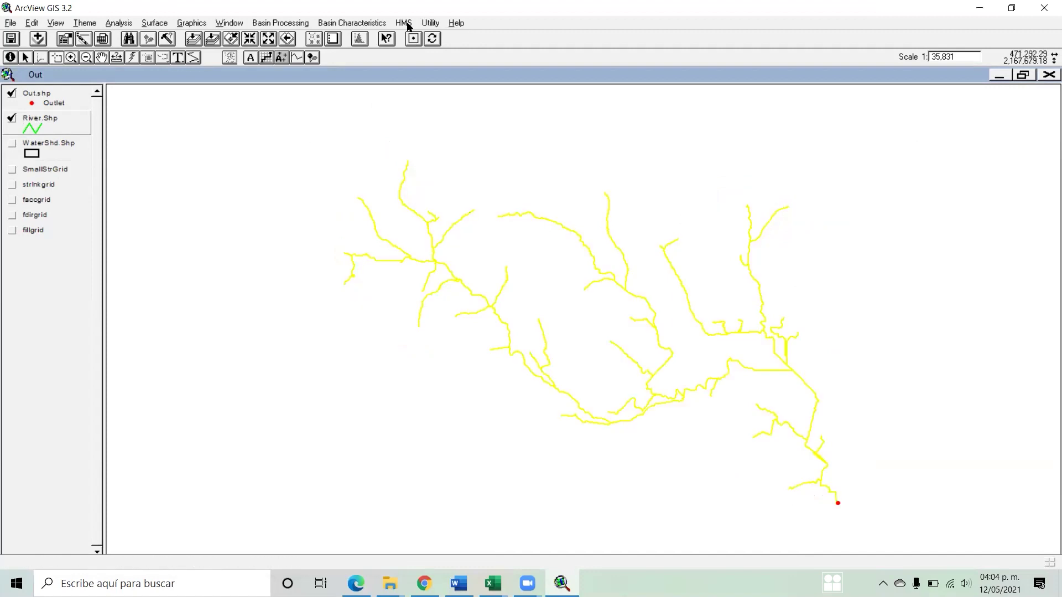
left_click(279, 24)
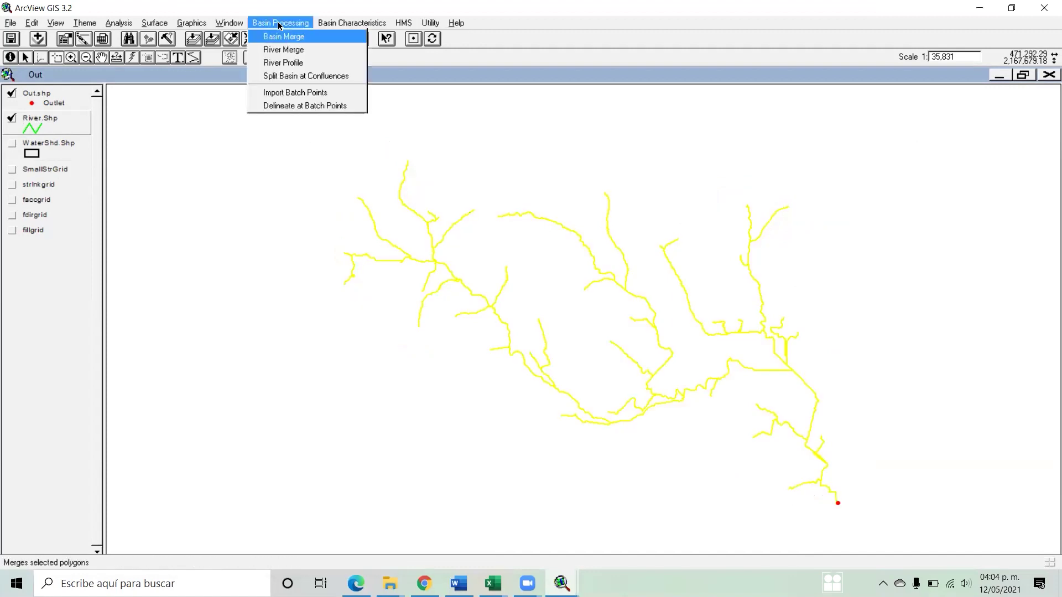
left_click(283, 51)
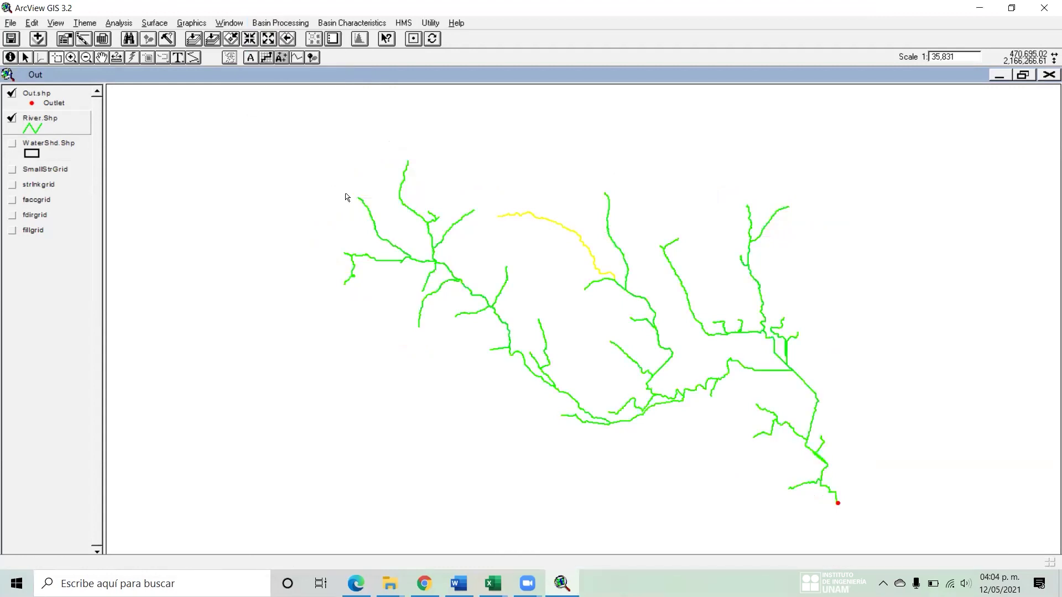
left_click(12, 146)
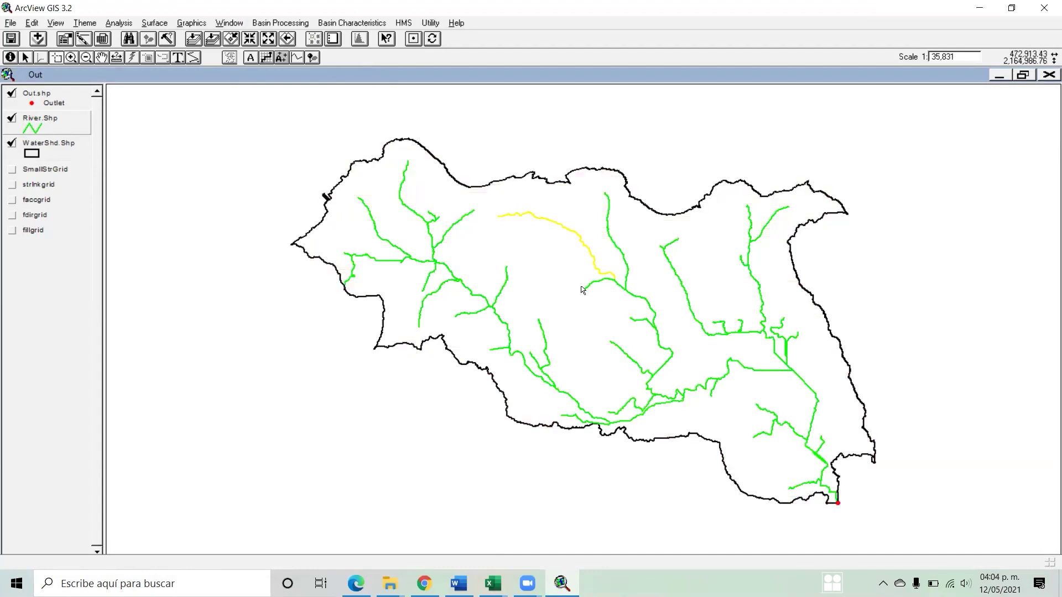
- Select individual stream segments across the river network to inspect the merge, ending with an empty selection
left_click(630, 296)
left_click(622, 255)
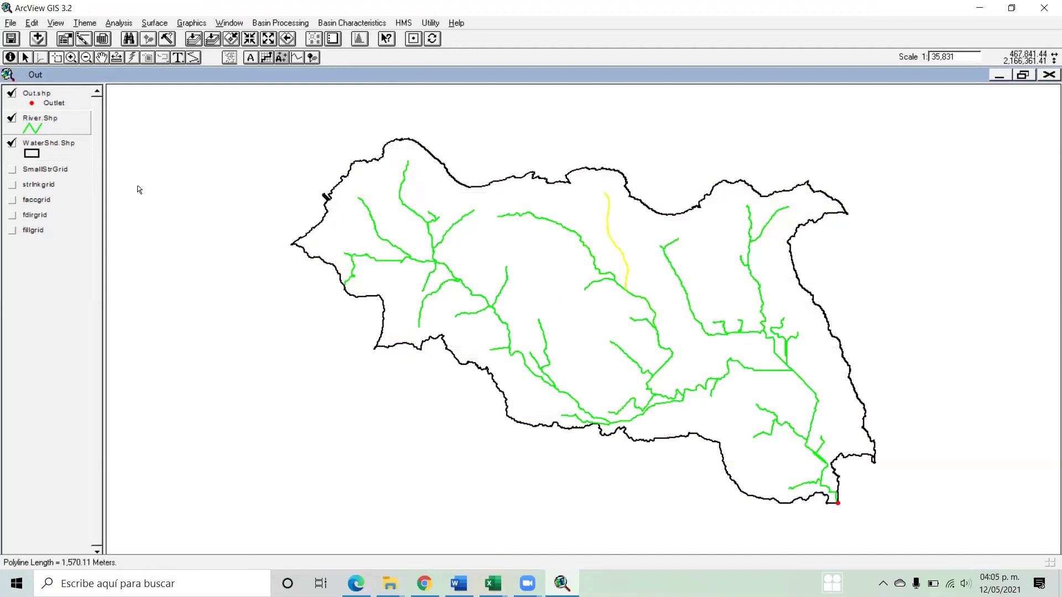
left_click(653, 326)
left_click(666, 346)
left_click(640, 370)
left_click(507, 331)
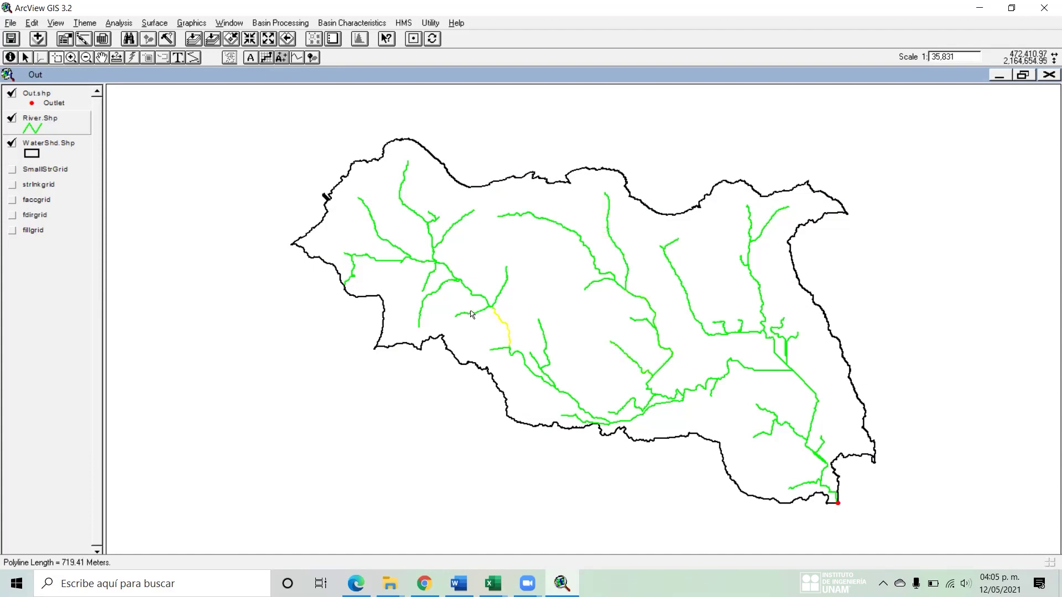
left_click(379, 276)
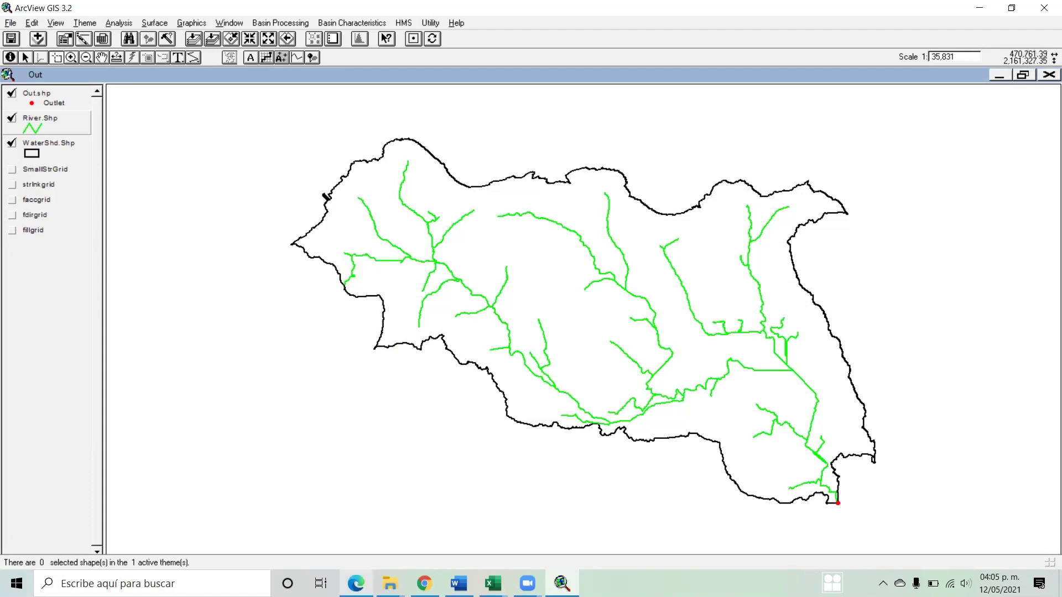
- Switch to the SM12.pdf manual in the browser and review steps 18 to 20 on merging basins and rivers
mouse_move(356, 584)
left_click(356, 518)
scroll(242, 336, "down", 3)
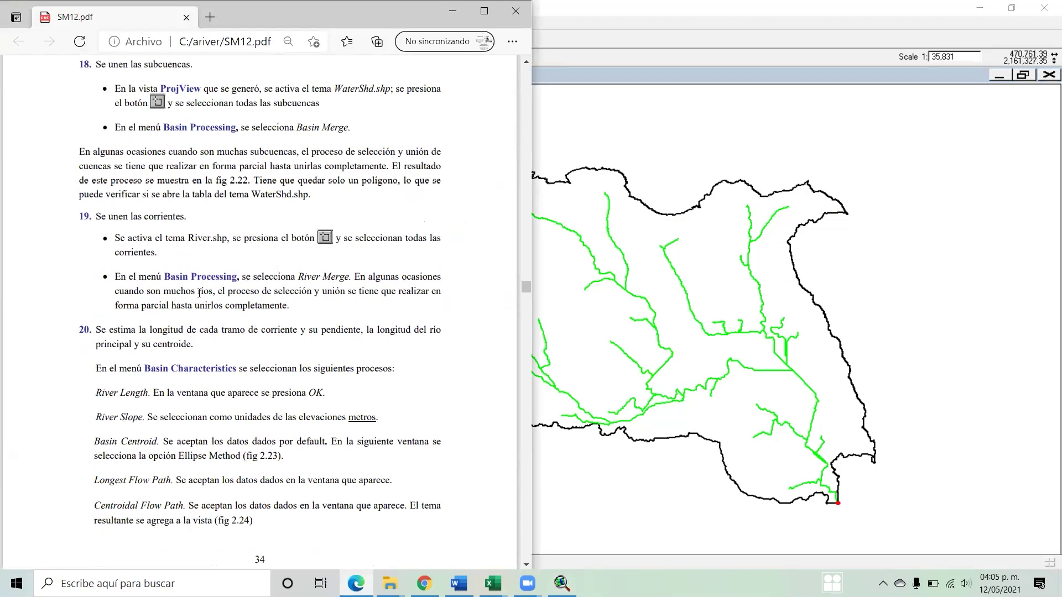
scroll(199, 293, "down", 2)
scroll(199, 293, "down", 2)
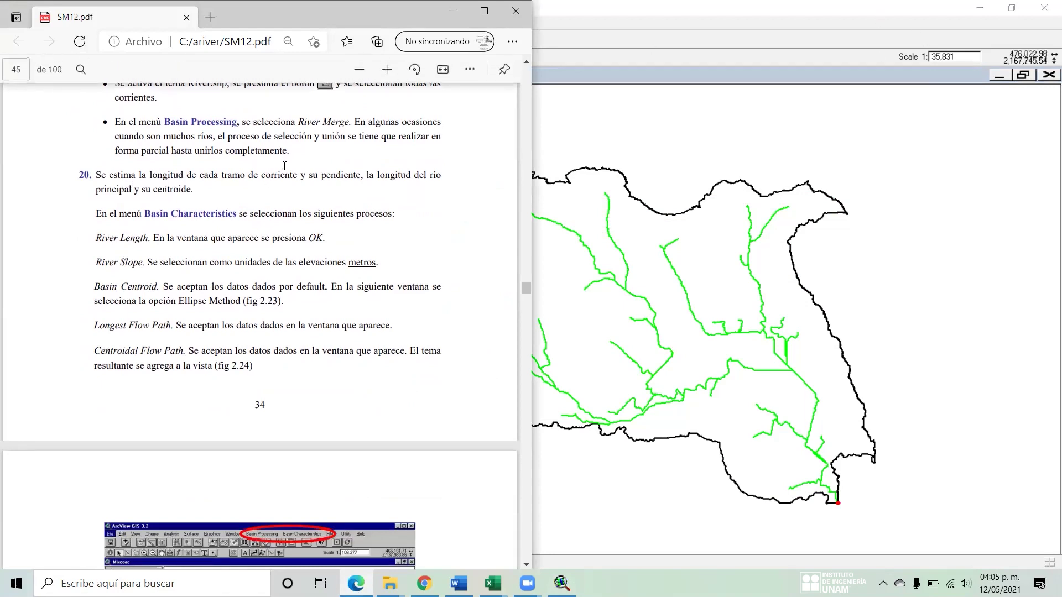
scroll(434, 128, "up", 2)
key("alt+Tab")
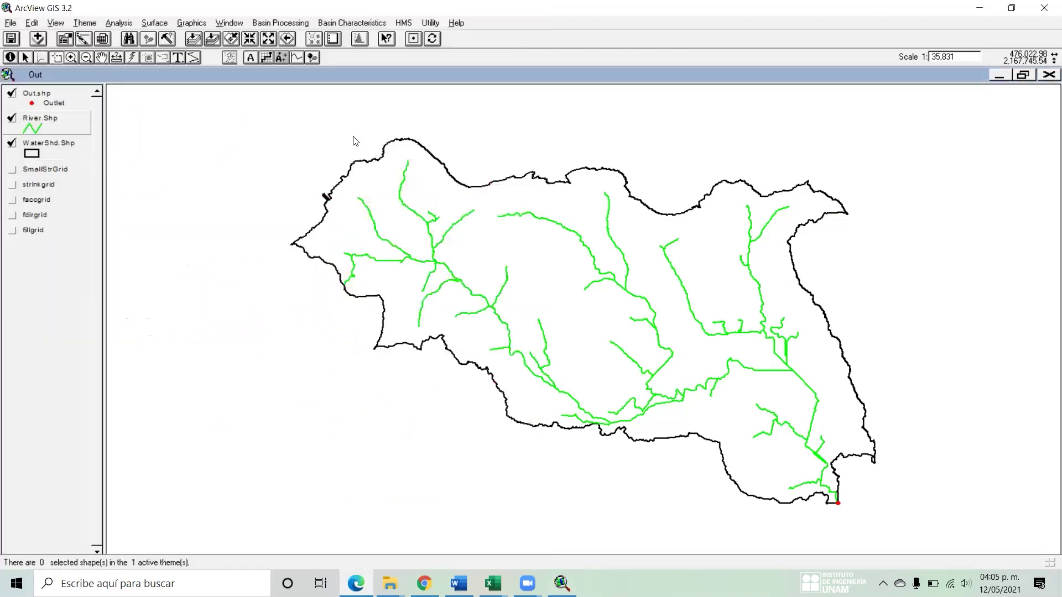
- Save the project with the merged basins and rivers
left_click(307, 22)
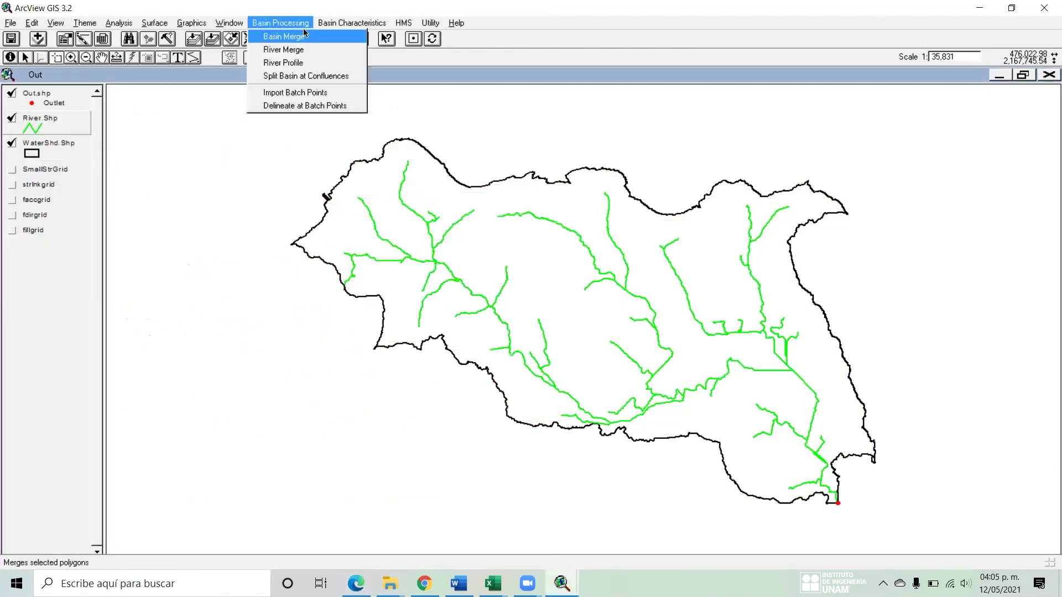
left_click(352, 25)
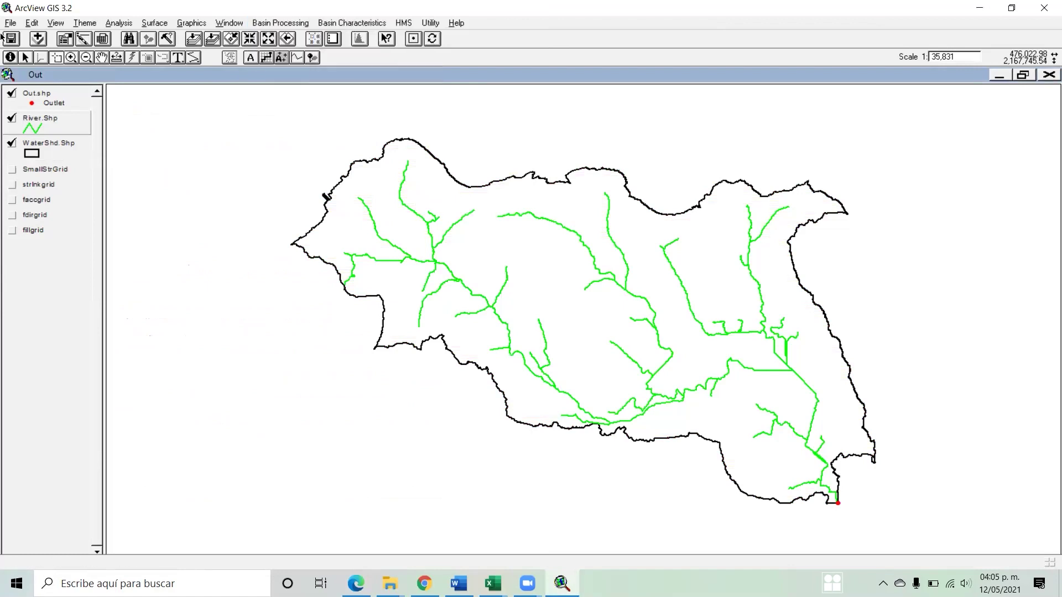
left_click(13, 39)
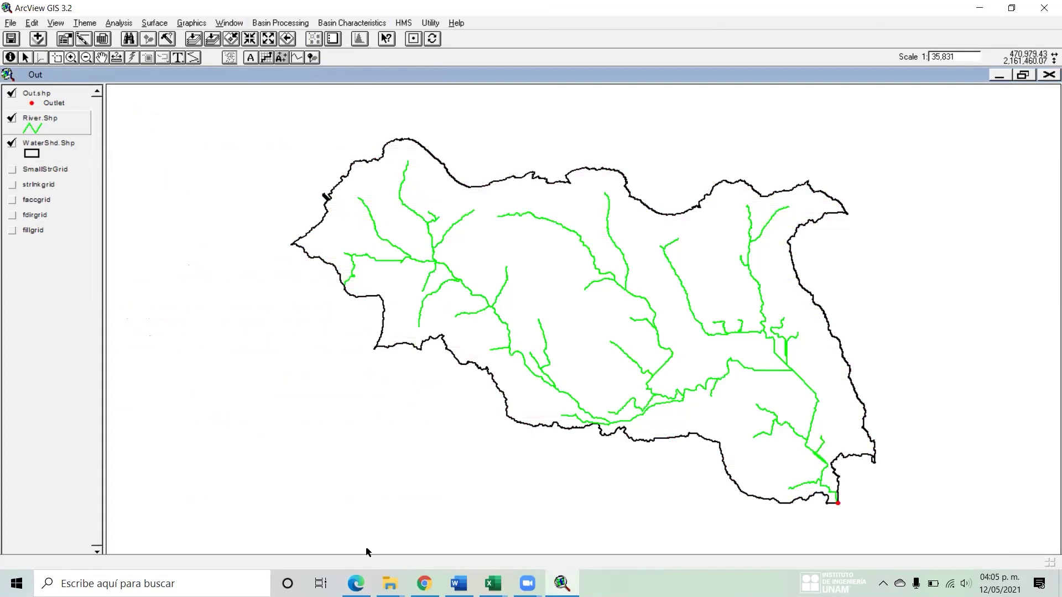
- Read the Basin Characteristics procedure in step 20 of SM12.pdf and return to the ArcView project
left_click(355, 584)
scroll(291, 287, "down", 1)
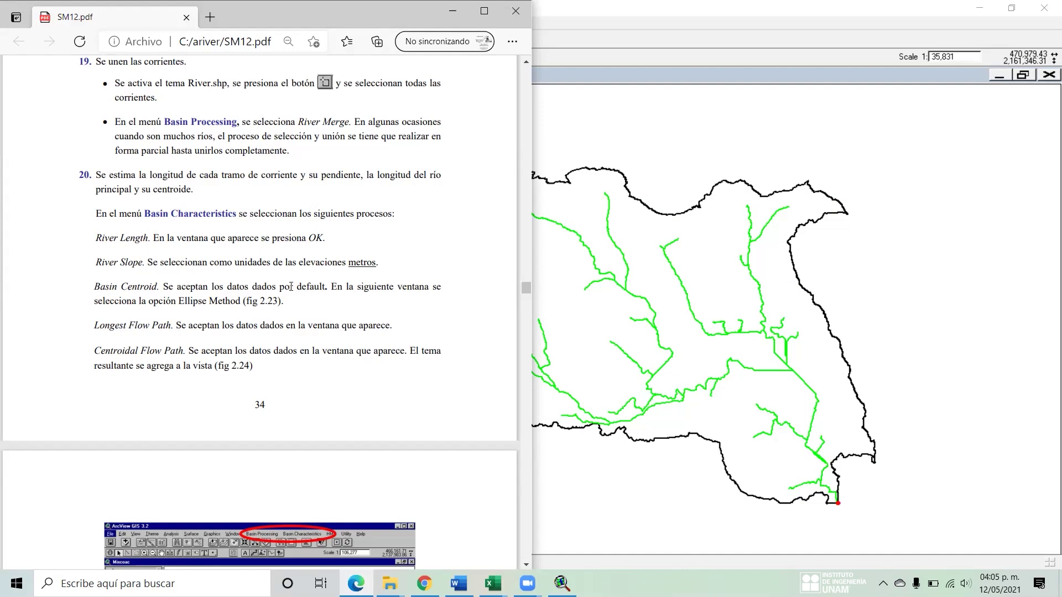
left_click(636, 76)
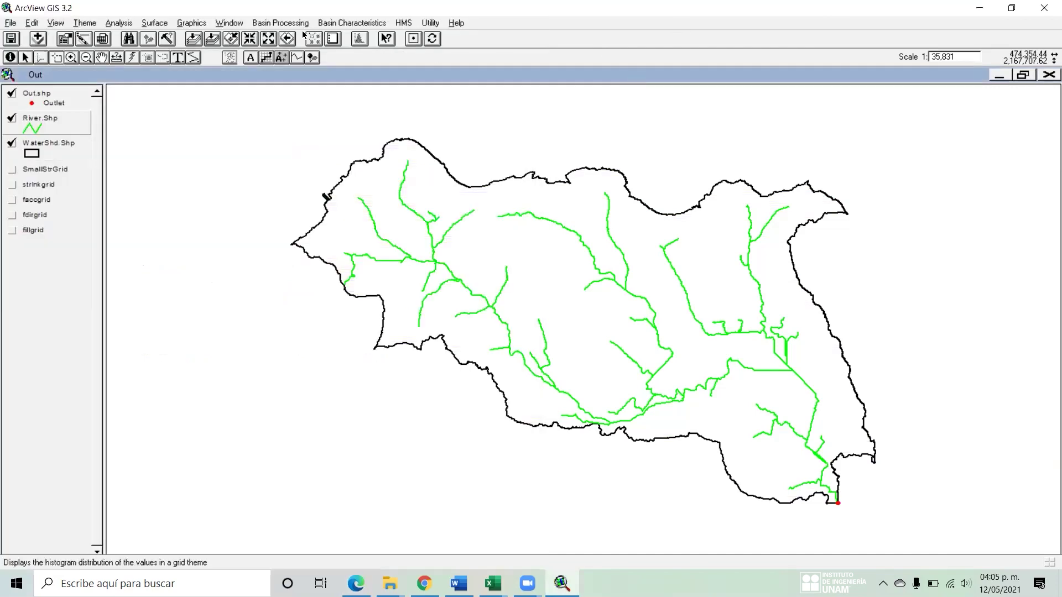
- Try the River Length computation on River.Shp without a selection and recheck its instructions in SM12.pdf
key("alt+c")
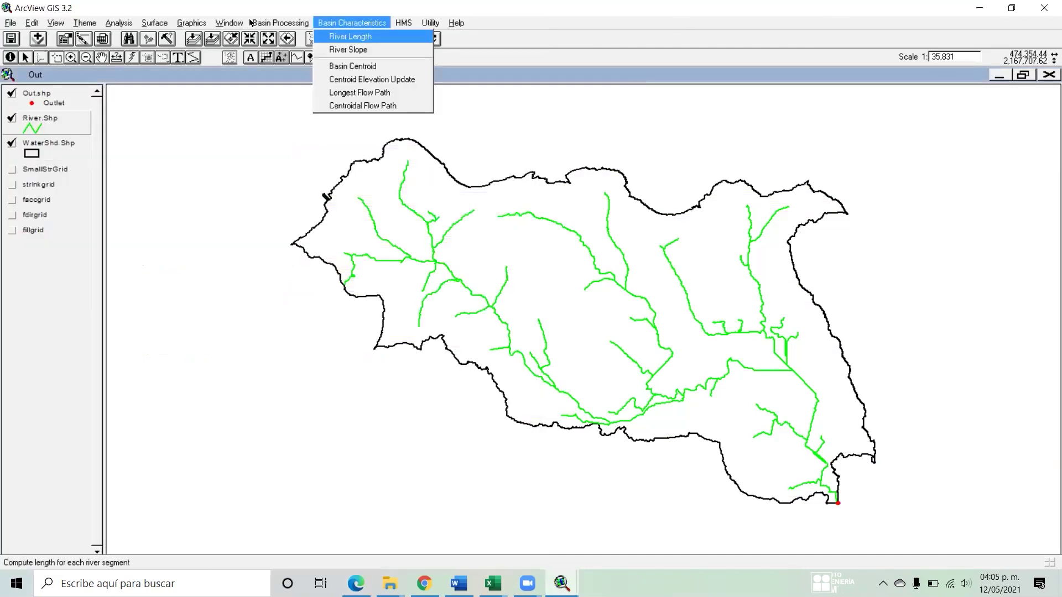
left_click(331, 37)
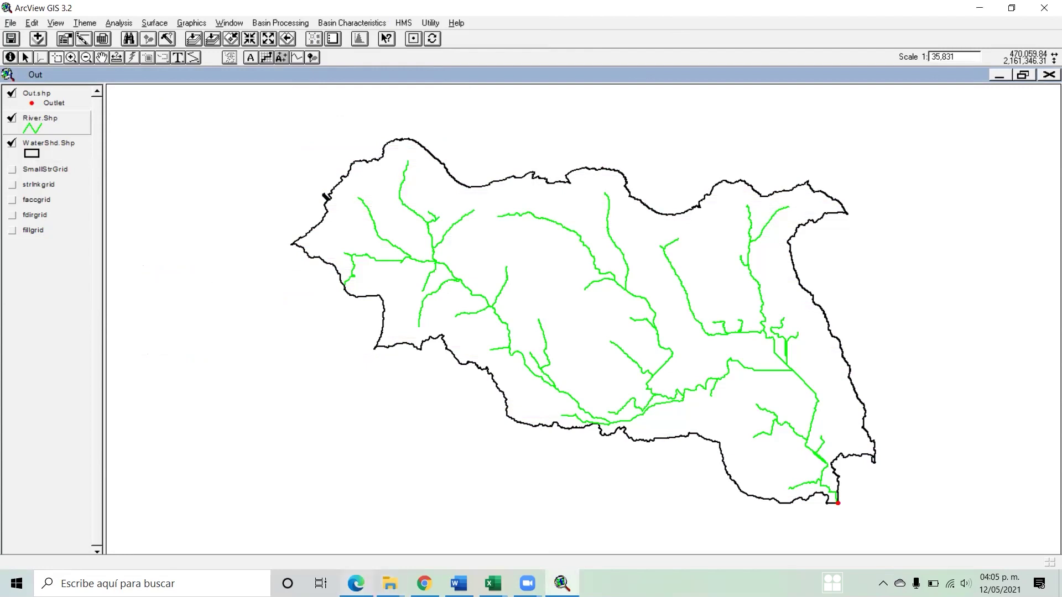
key("alt+Tab")
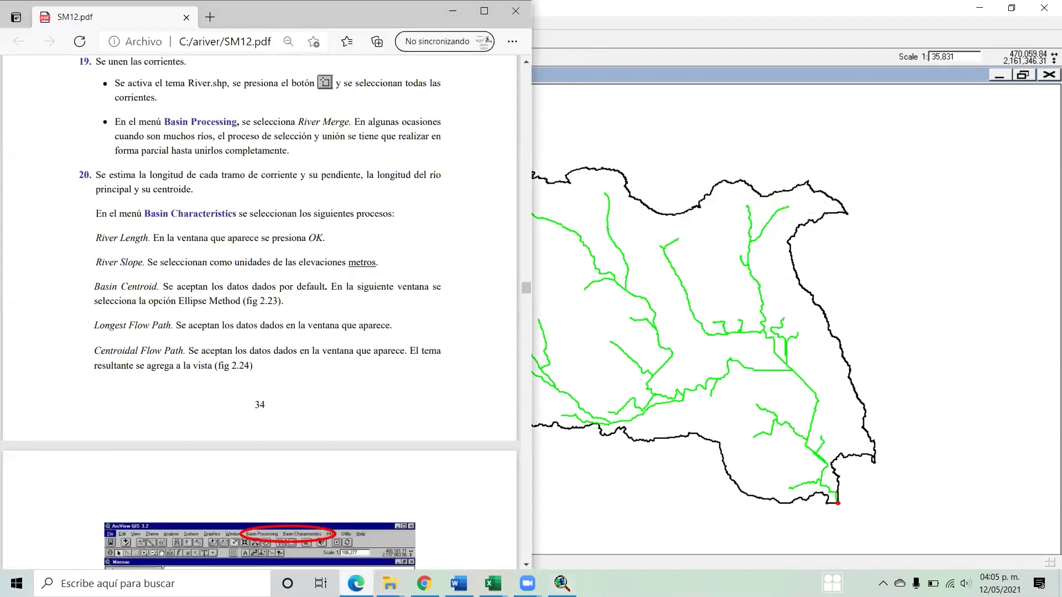
key("alt+Tab")
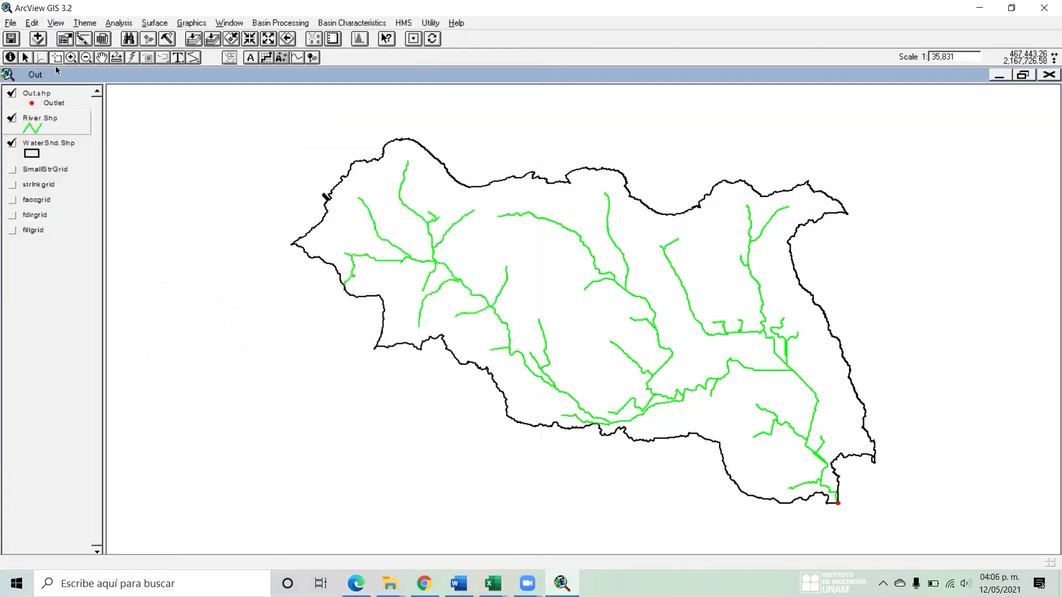
- Select all stream segments of River.Shp and compute their River Length
left_click_drag(317, 115, 962, 520)
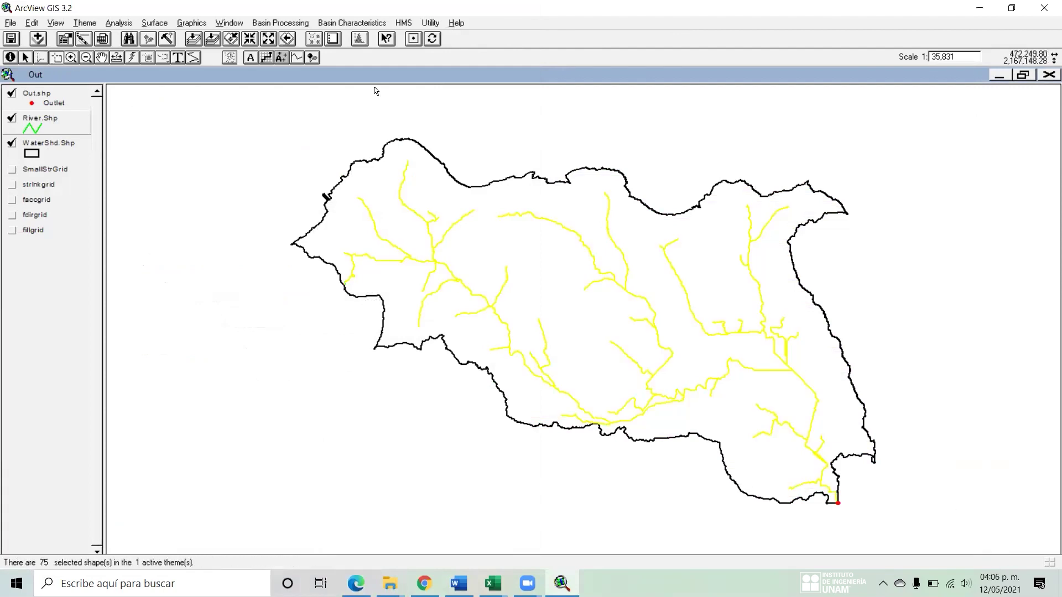
left_click(321, 23)
left_click(349, 38)
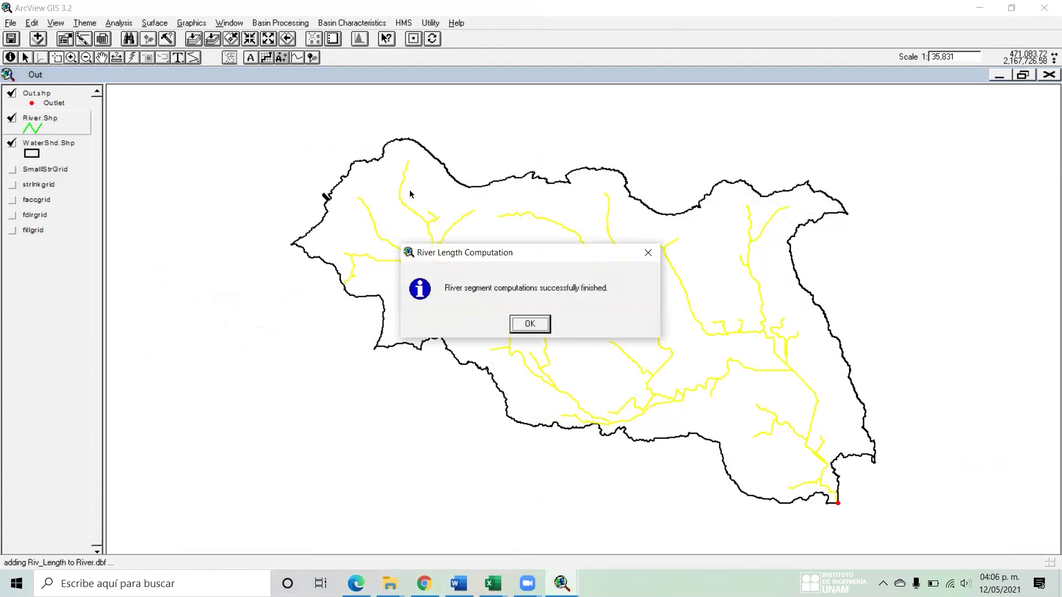
left_click(542, 328)
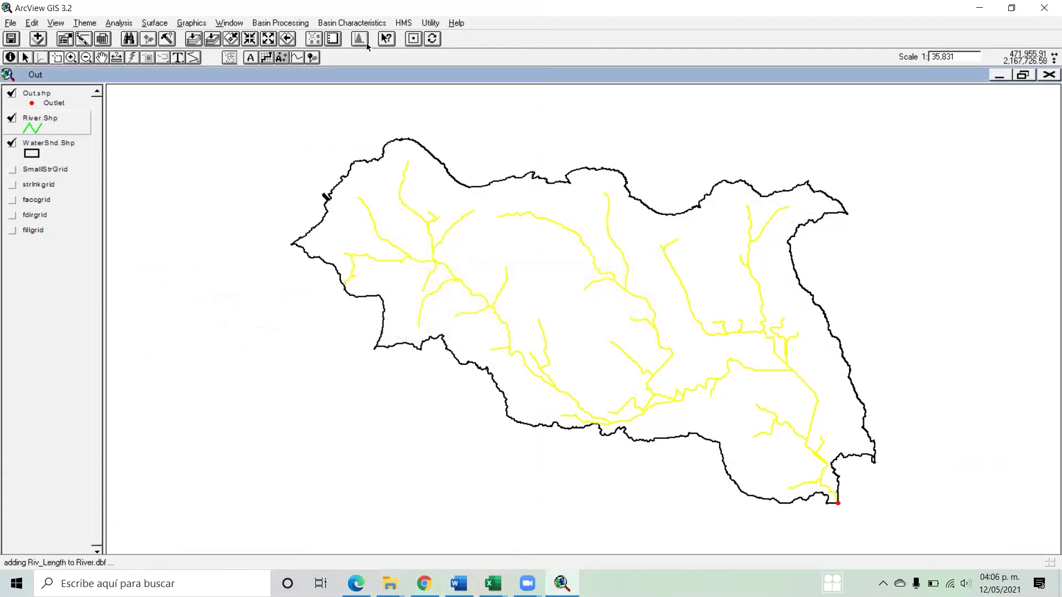
- Check the River Slope instructions in SM12.pdf, return to ArcView and clear the stream segment selection
left_click(351, 23)
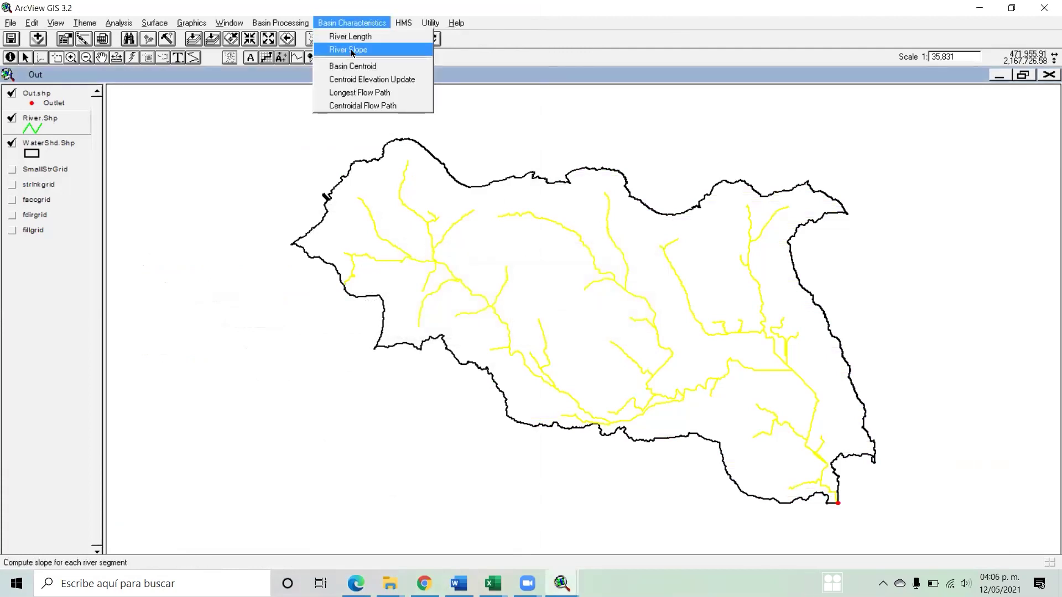
left_click(355, 583)
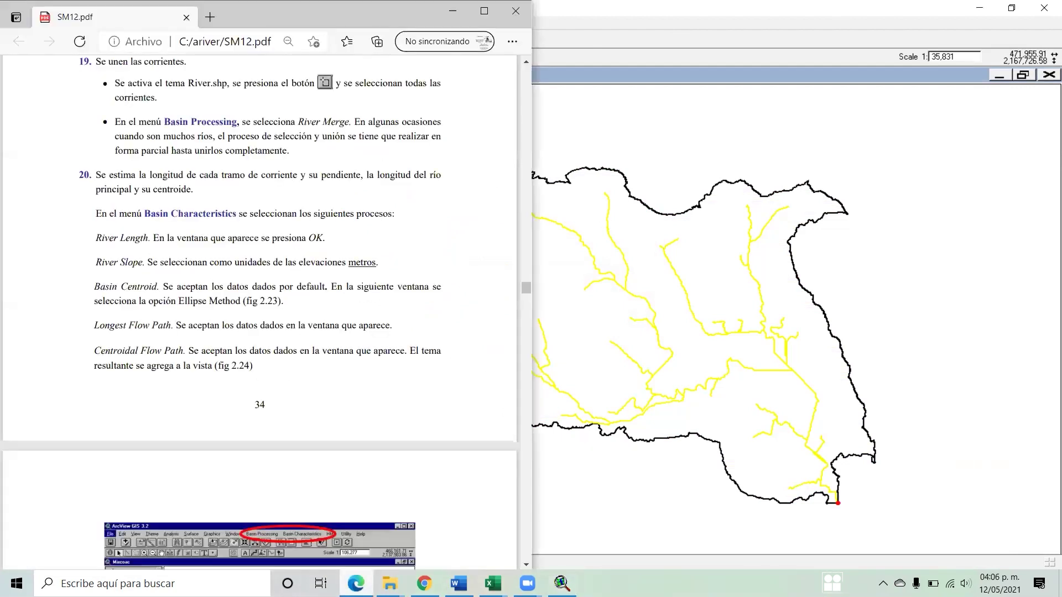
left_click(452, 11)
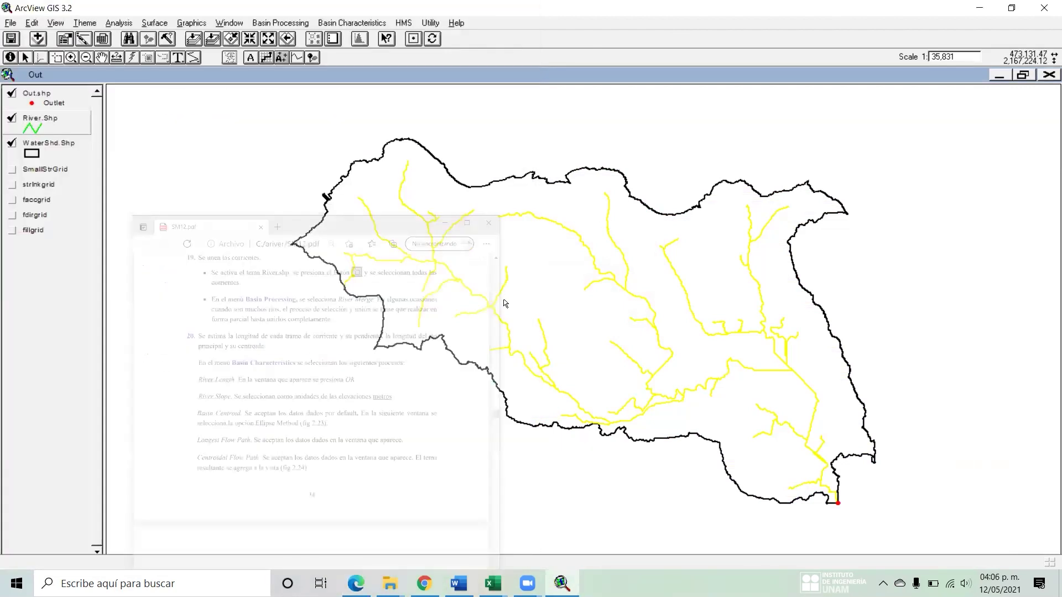
left_click(229, 171)
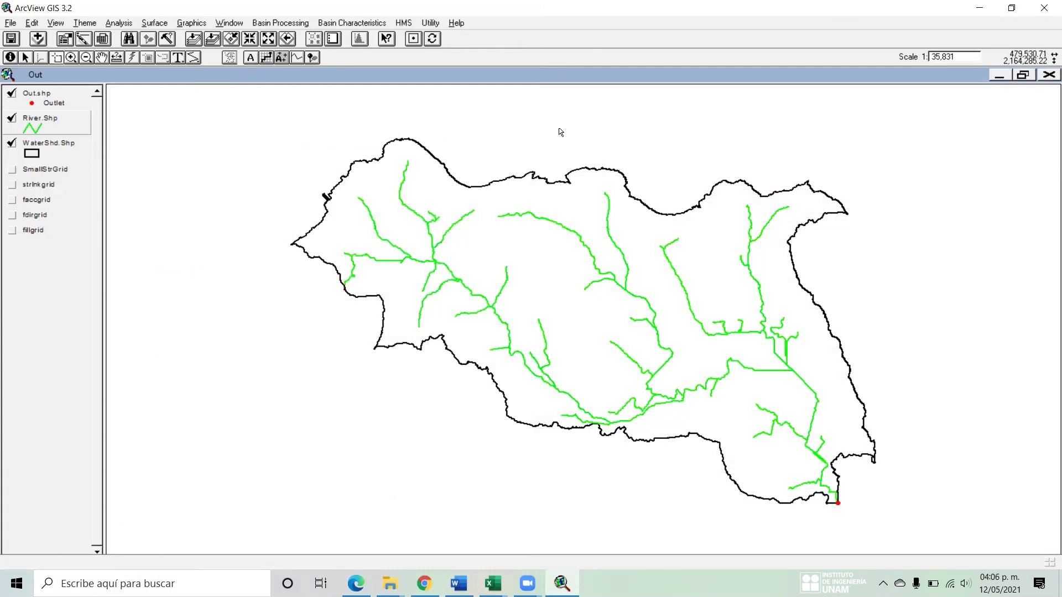
- Compute the River Slope of the stream segments with the DEM vertical units set to Meters
left_click(363, 23)
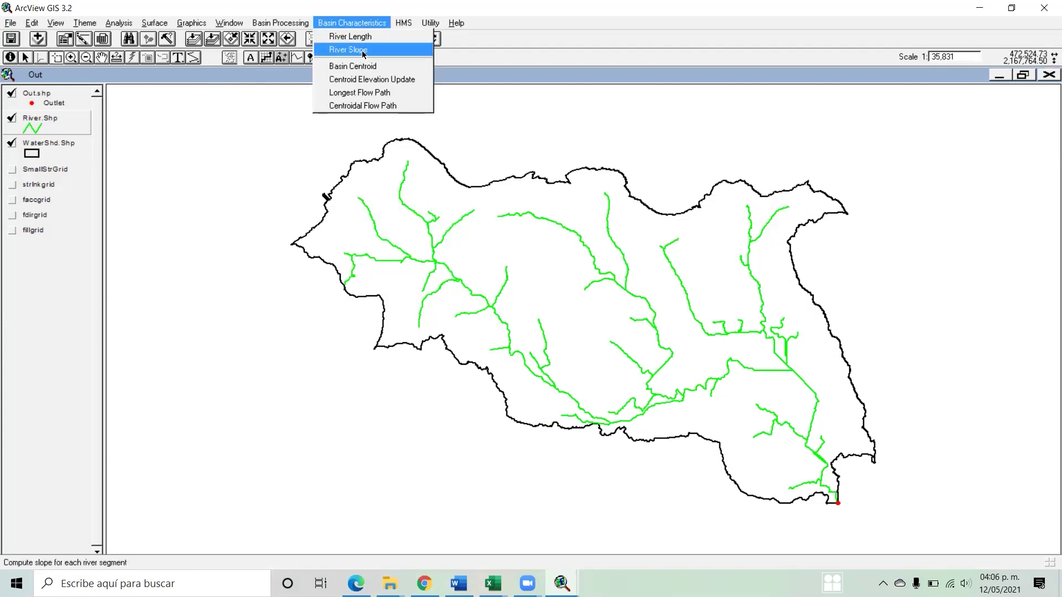
left_click(364, 51)
left_click(567, 315)
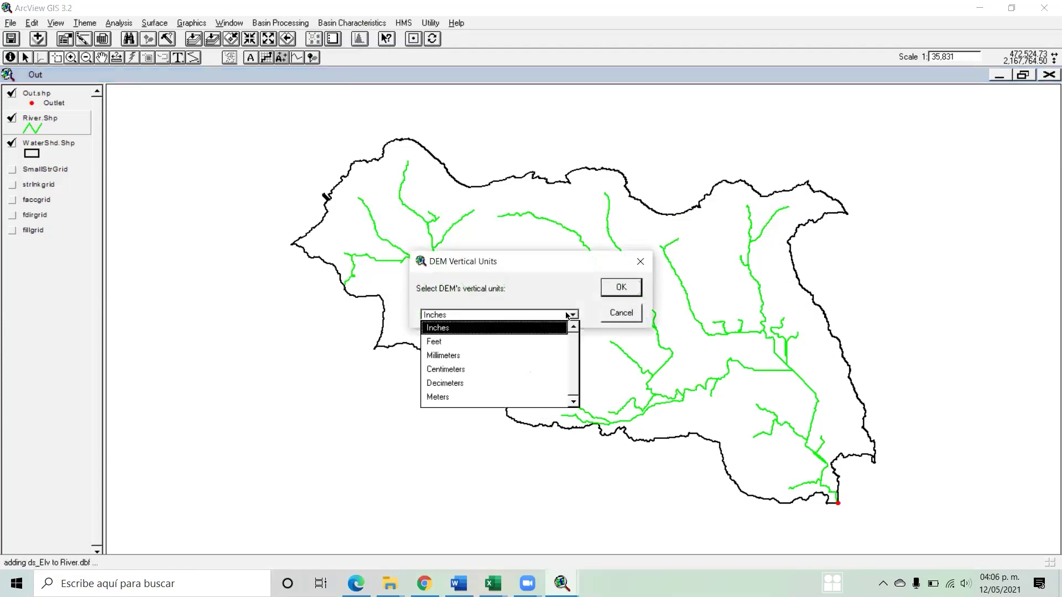
left_click(479, 398)
left_click(621, 288)
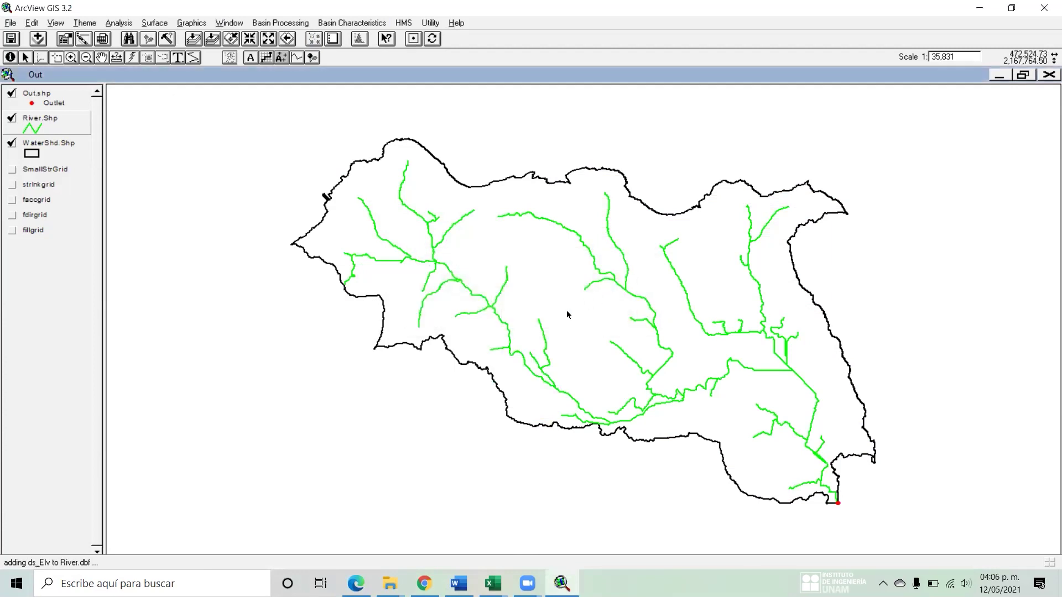
left_click(530, 325)
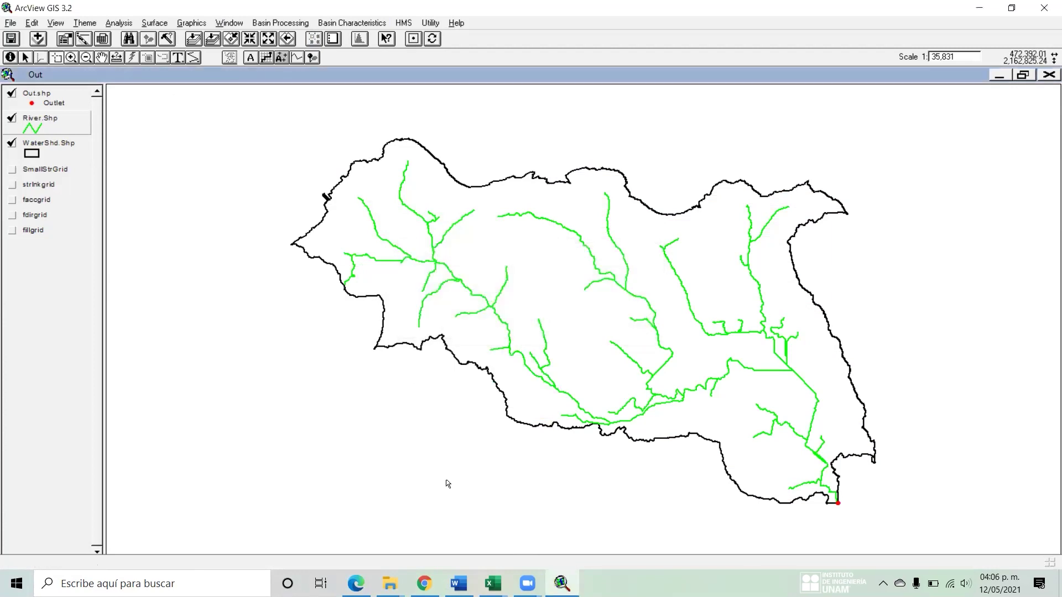
- Check the Basin Centroid instructions in SM12.pdf, return to ArcView and start the Basin Centroid computation with the default inputs
left_click(356, 583)
scroll(213, 275, "down", 3)
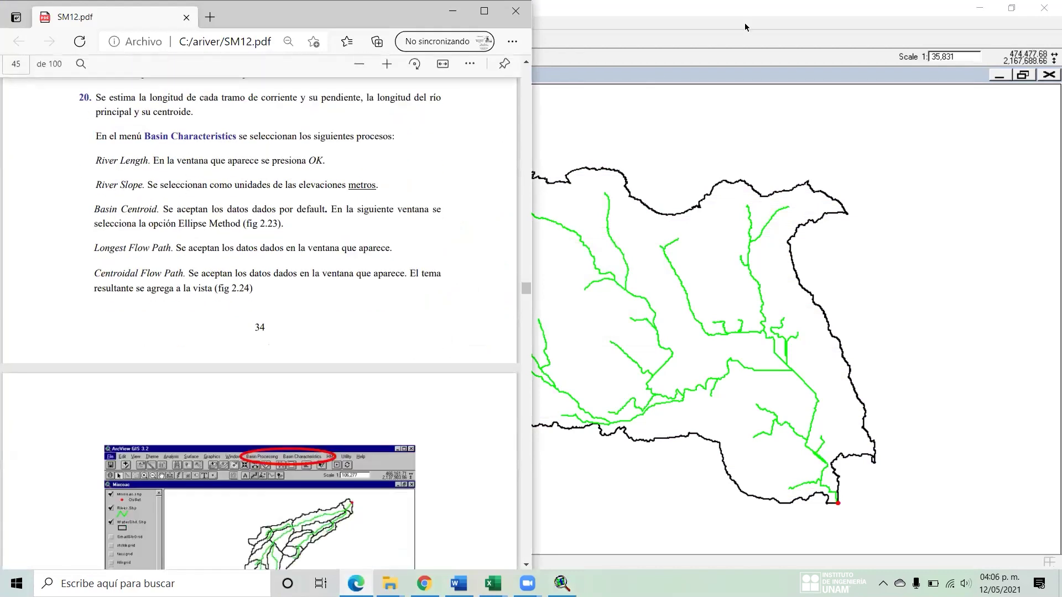
left_click(753, 36)
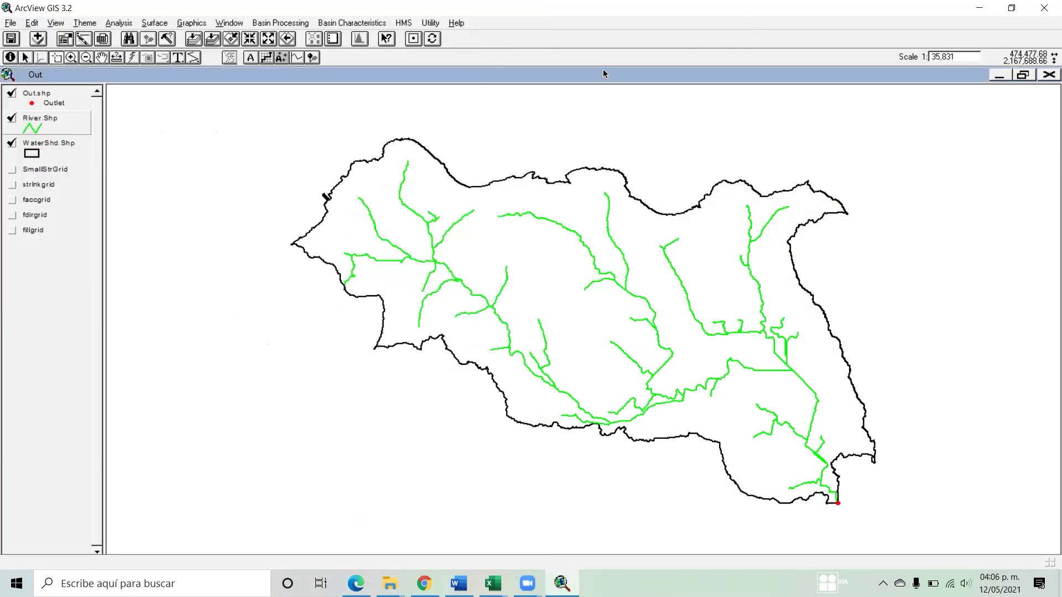
left_click(347, 23)
left_click(357, 67)
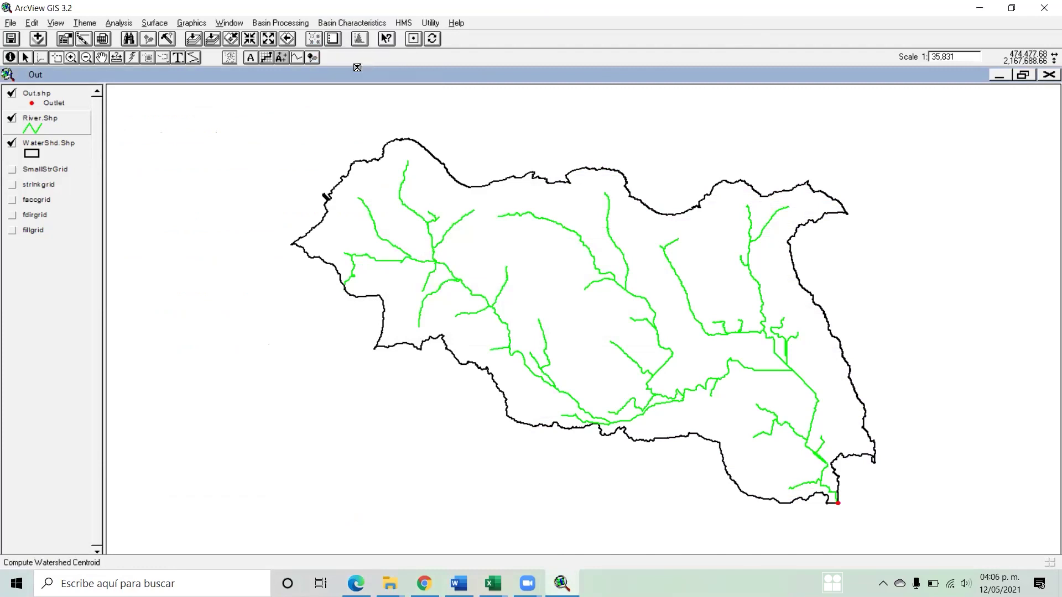
left_click(136, 235)
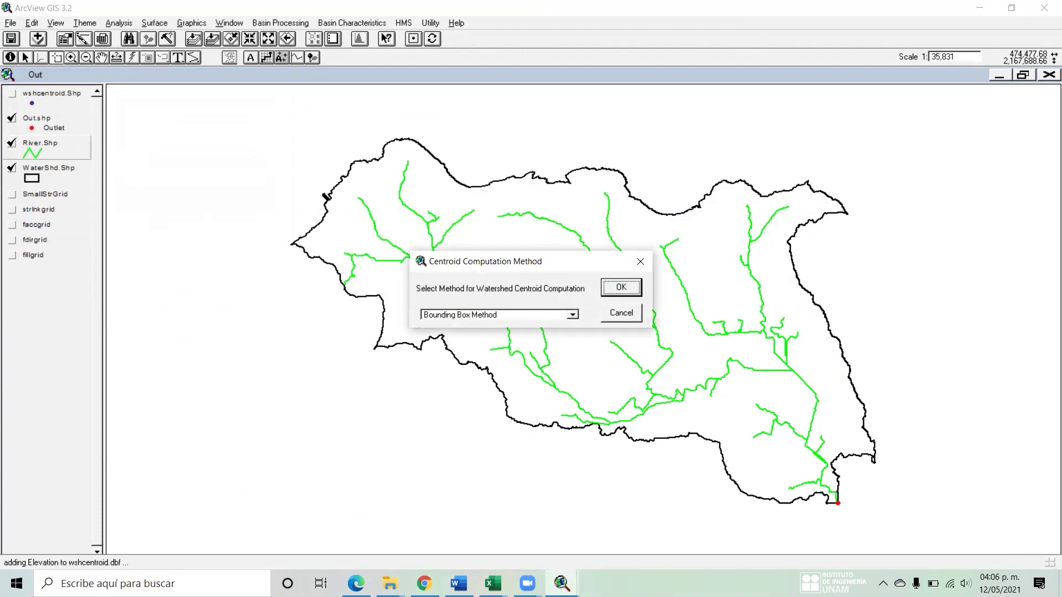
- Look up the centroid method in SM12.pdf and complete the watershed centroid computation with the Ellipse Method
left_click(362, 539)
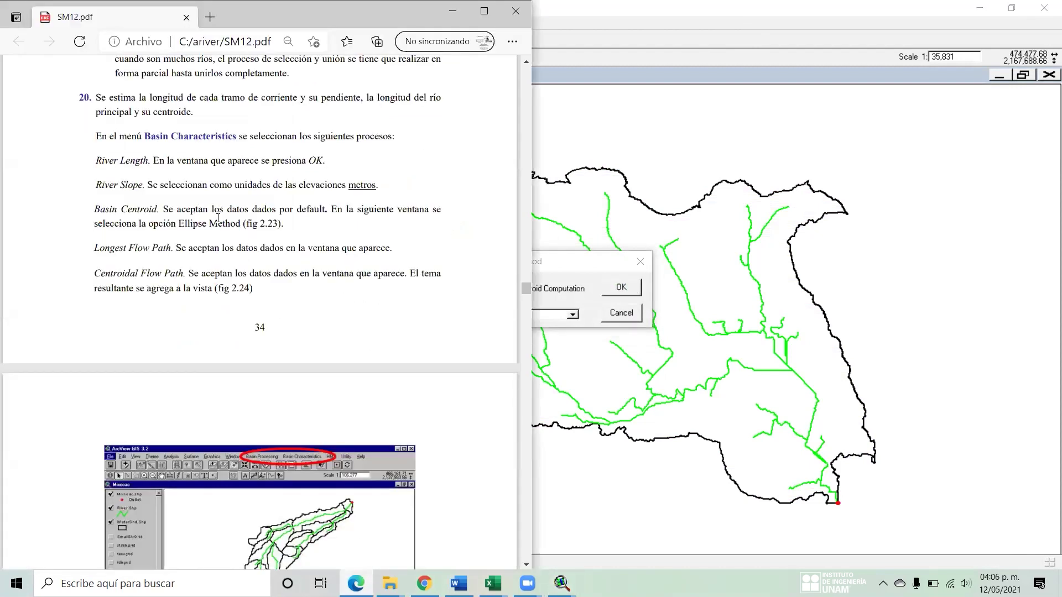
left_click(552, 260)
left_click(572, 314)
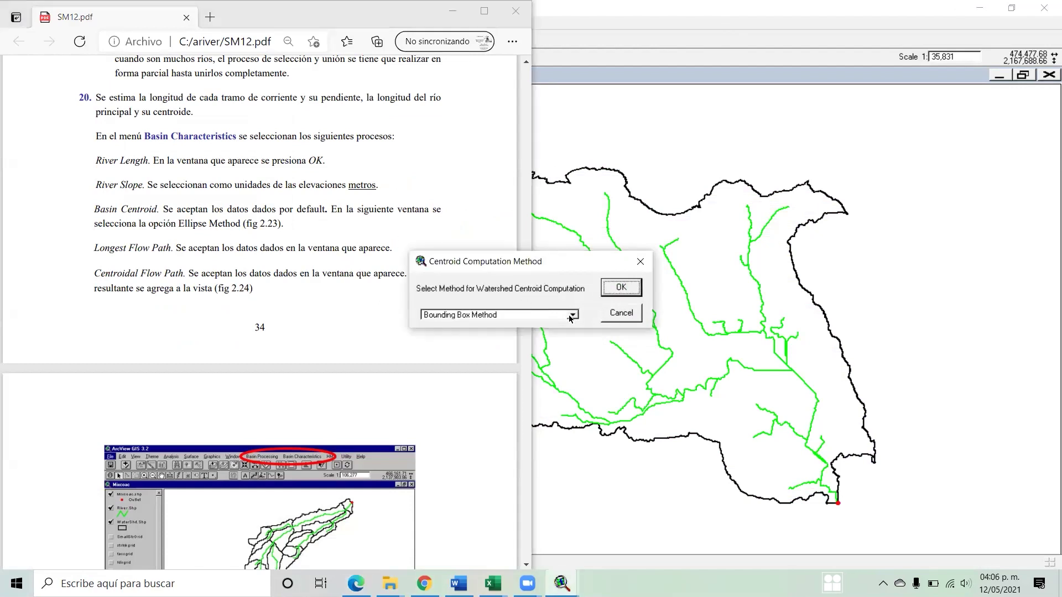
left_click(474, 343)
left_click(621, 287)
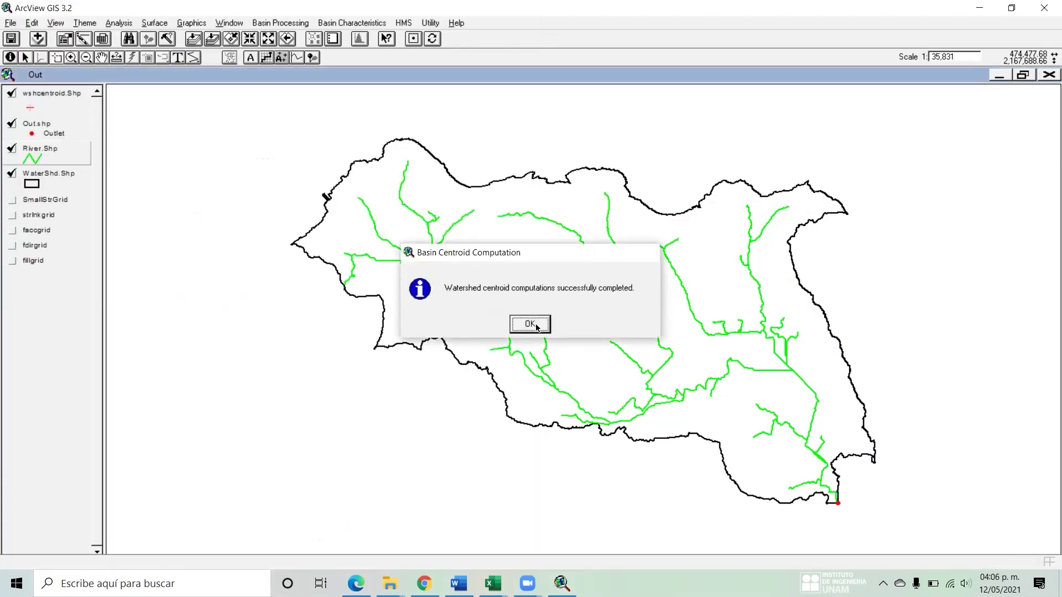
left_click(540, 325)
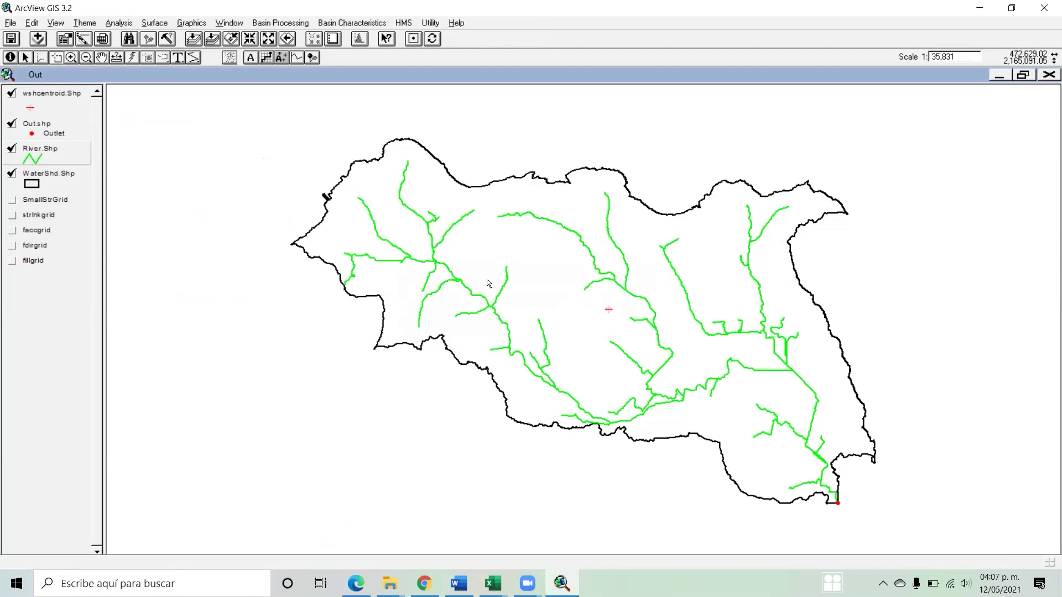
- Check the Longest Flow Path instructions in SM12.pdf and compute it in ArcView with the default WaterShd.Shp, fillgrid and fdirgrid inputs
left_click(356, 584)
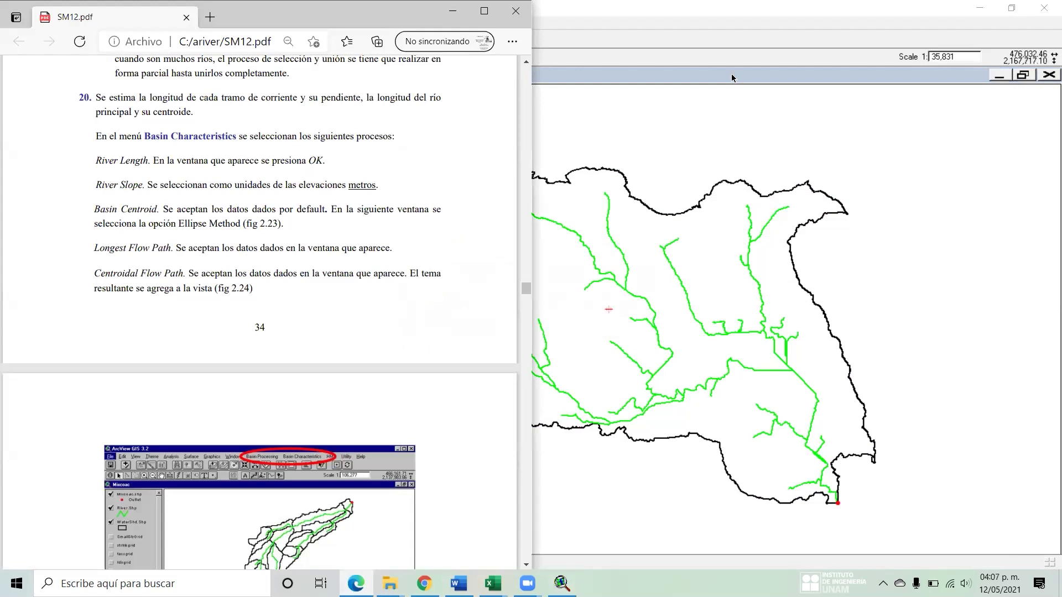
left_click(757, 27)
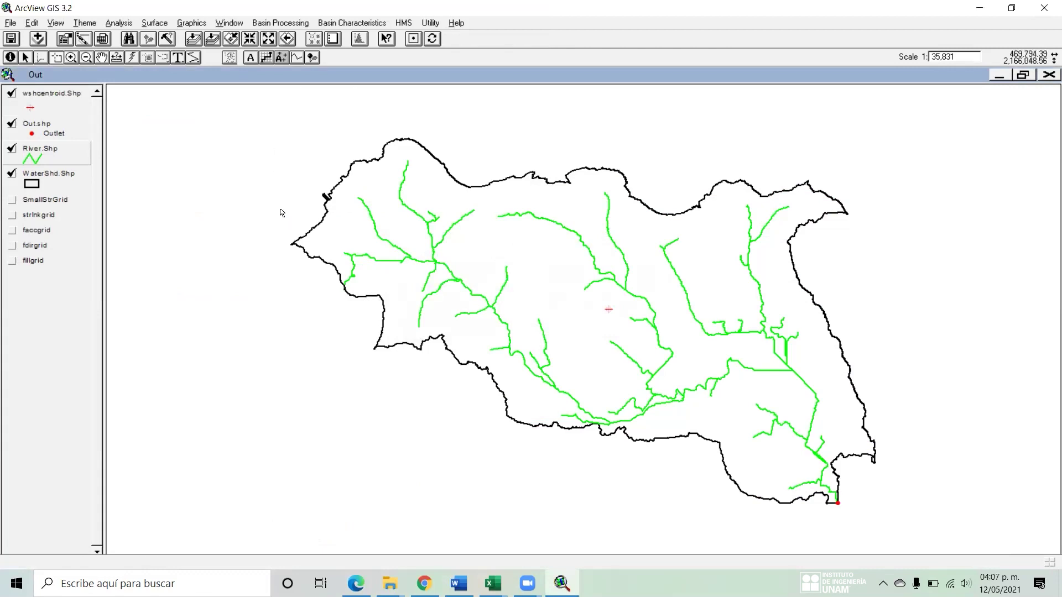
left_click(352, 22)
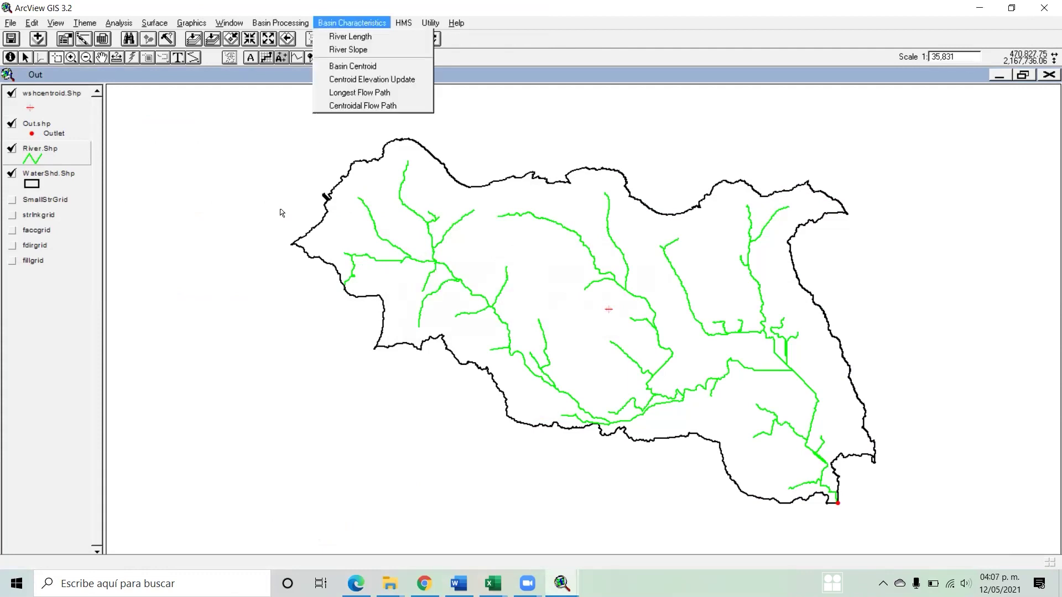
left_click(365, 94)
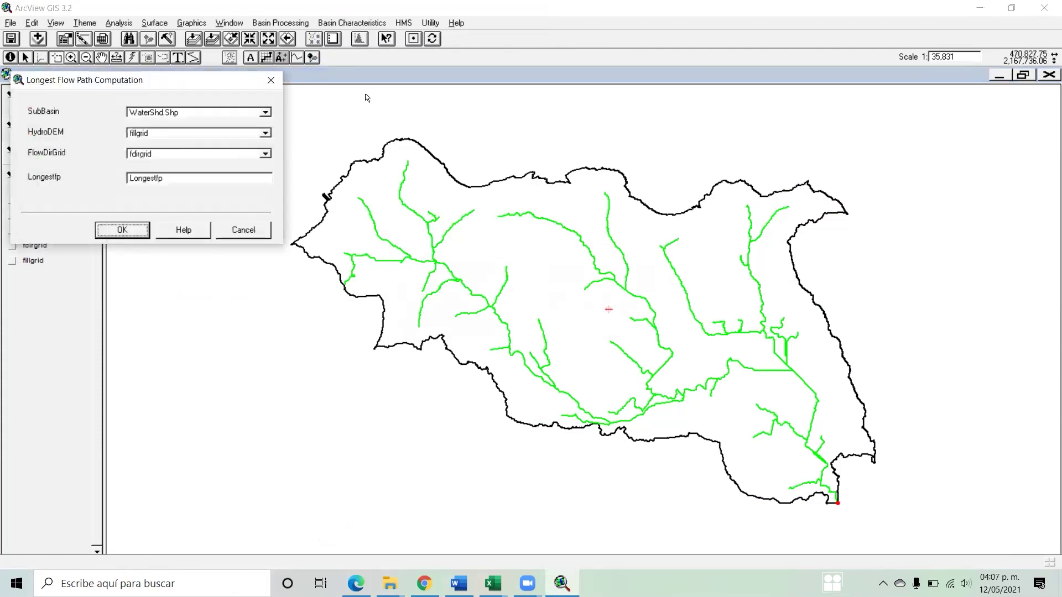
left_click(122, 230)
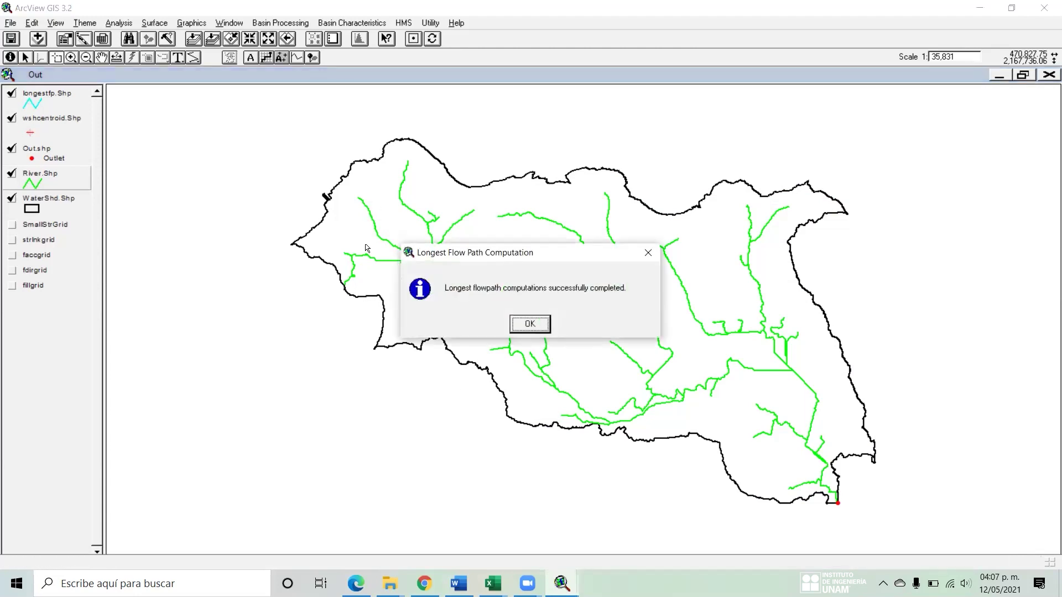
left_click(530, 324)
- Check the Centroidal Flow Path instructions in SM12.pdf and compute it in ArcView with the default inputs, including wshcentroid.Shp and longestfp.Shp
left_click(356, 582)
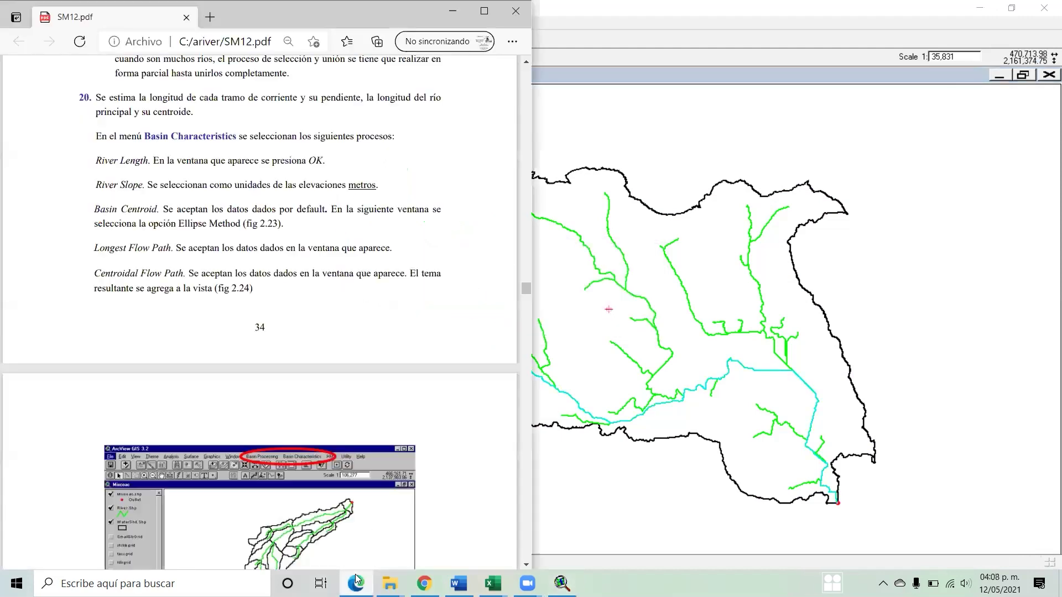
scroll(158, 264, "down", 3)
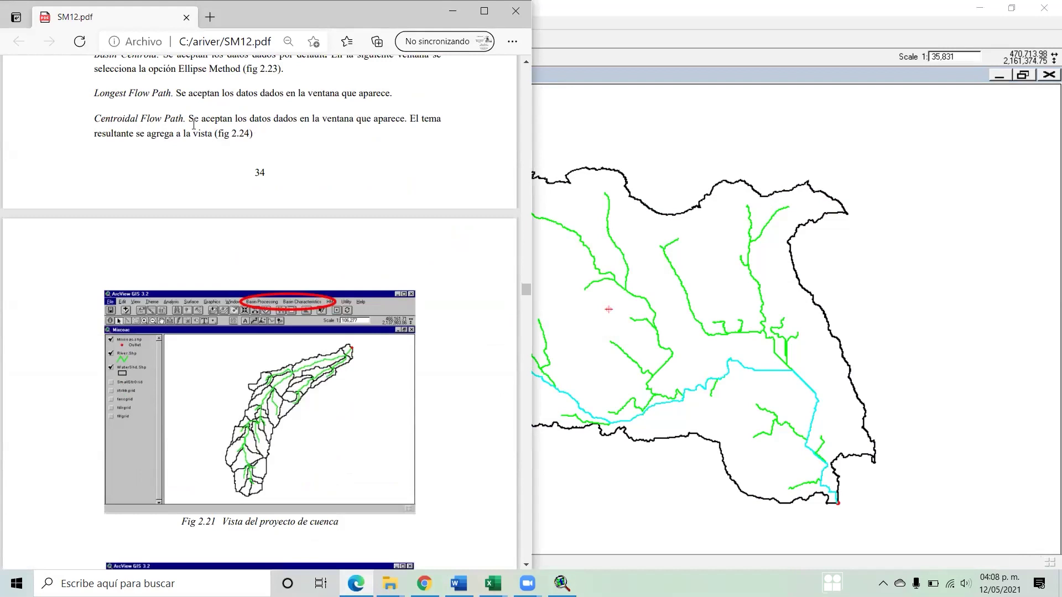
left_click(677, 22)
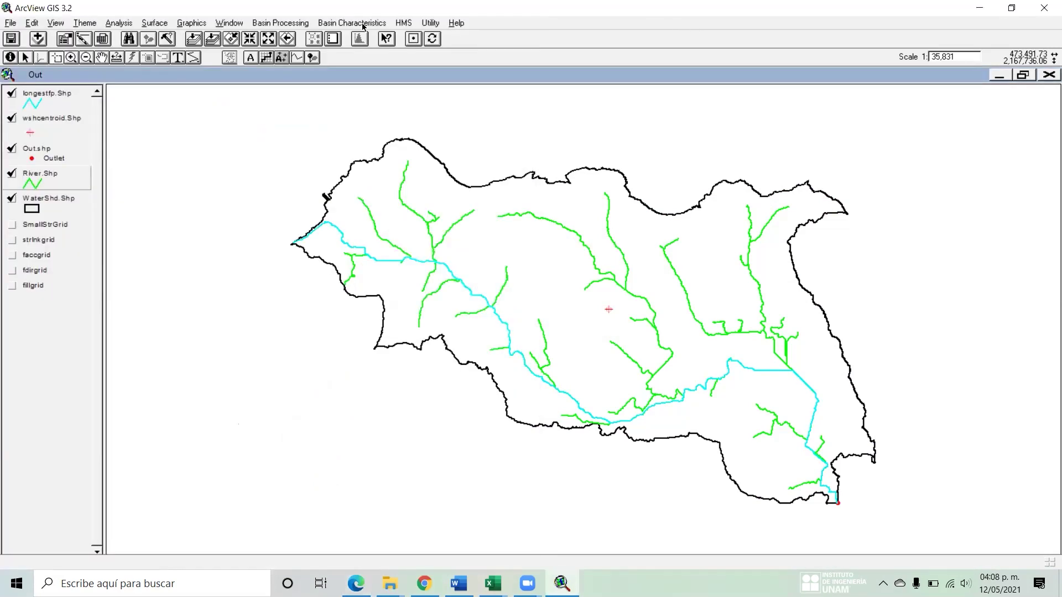
left_click(363, 24)
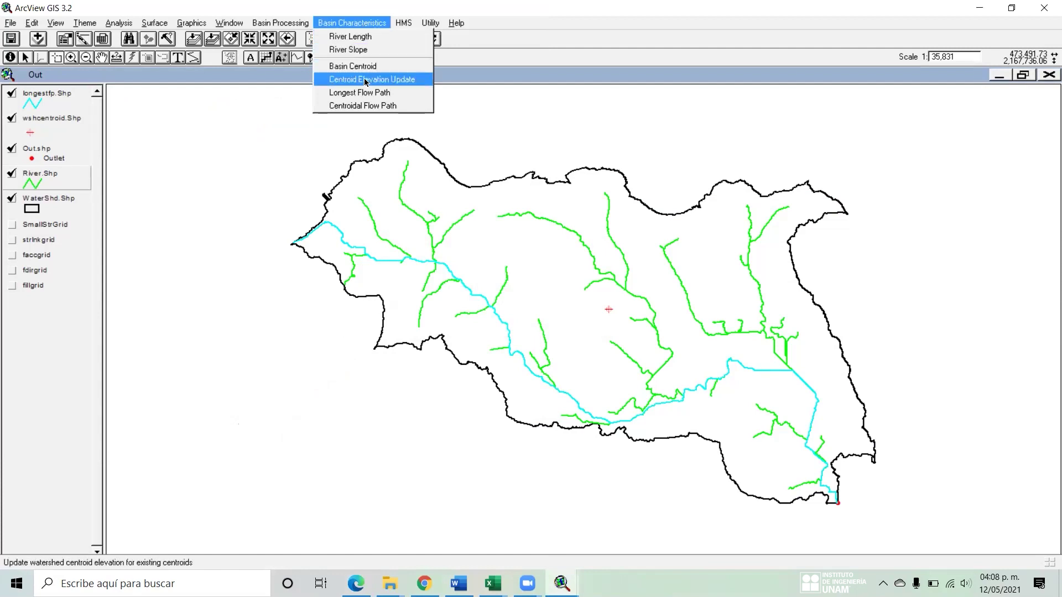
left_click(366, 106)
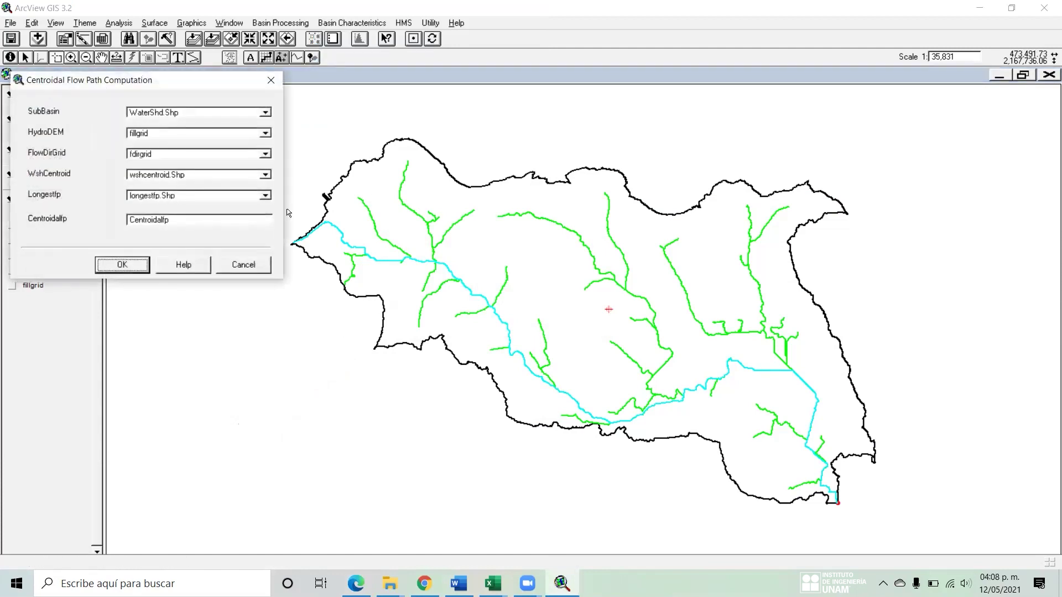
left_click(108, 268)
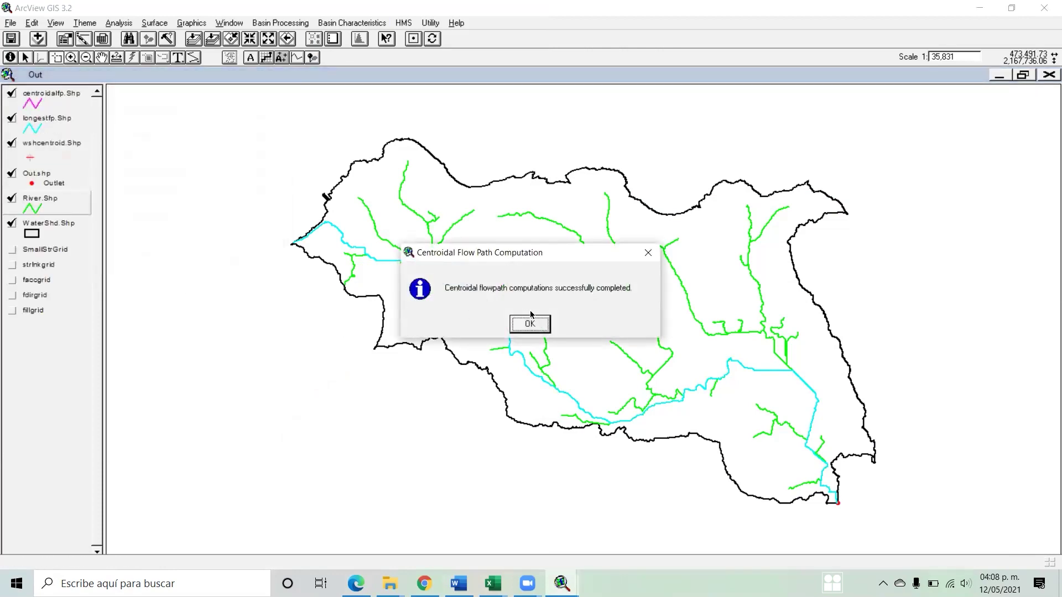
left_click(528, 330)
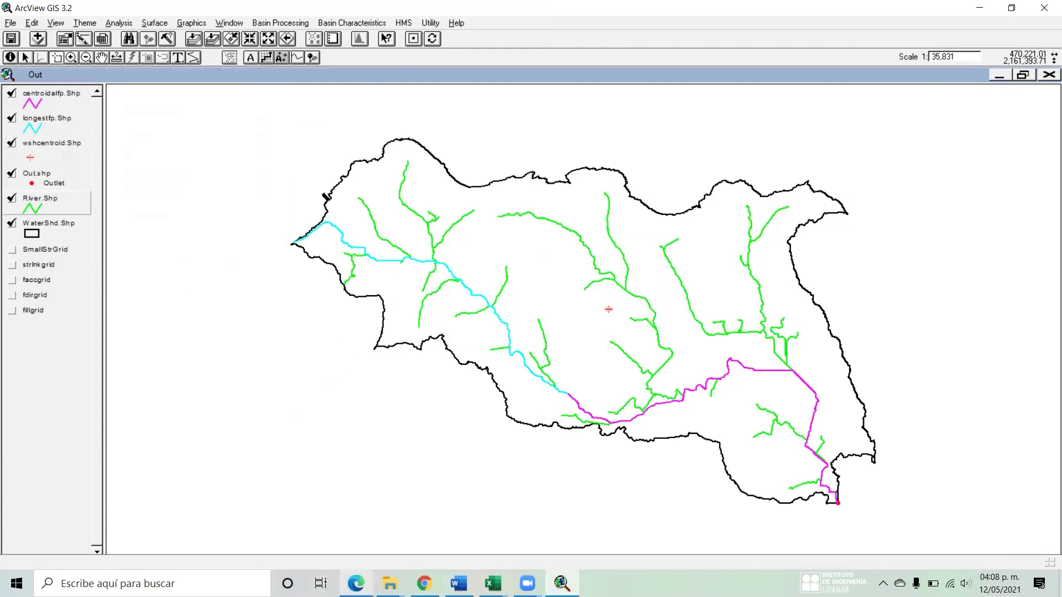
- Review section 2.5 of SM12.pdf on hydrological parameters, along with the prj.adf projection figure
left_click(352, 580)
scroll(249, 356, "down", 12)
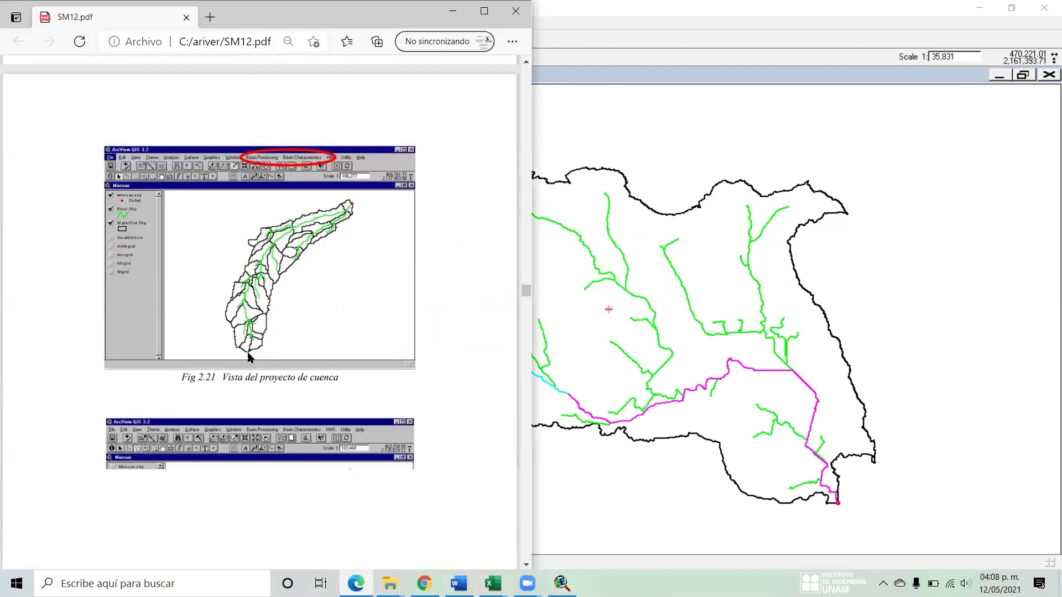
scroll(247, 355, "down", 7)
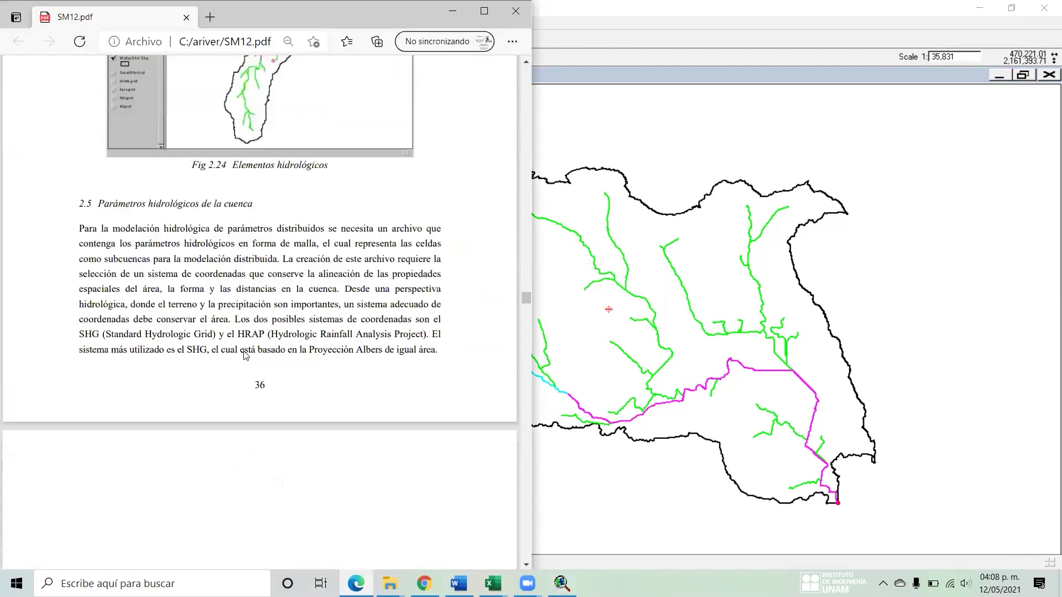
scroll(247, 356, "down", 6)
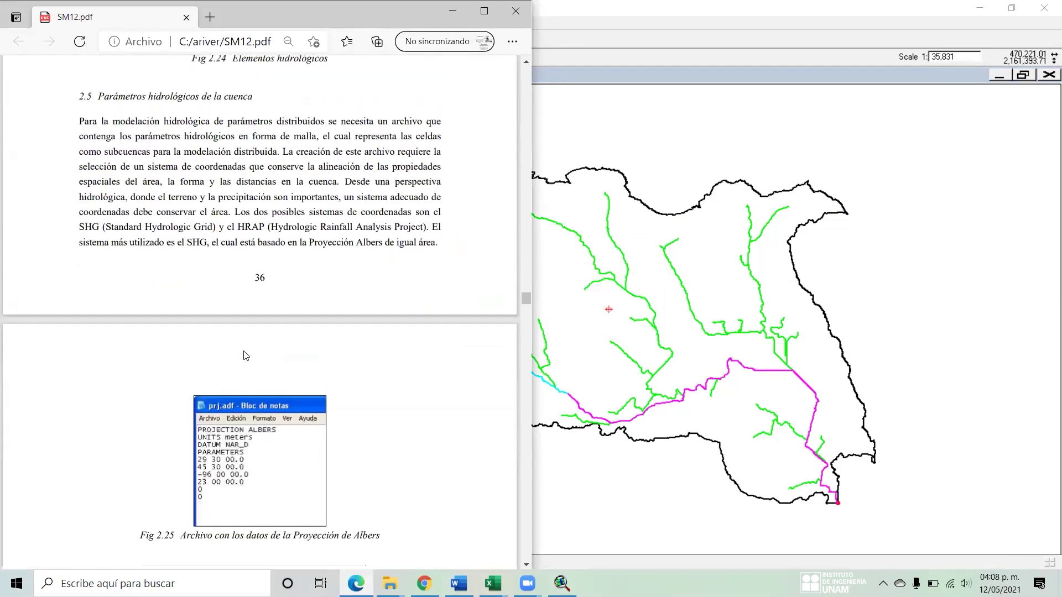
scroll(247, 356, "up", 10)
scroll(246, 355, "up", 1)
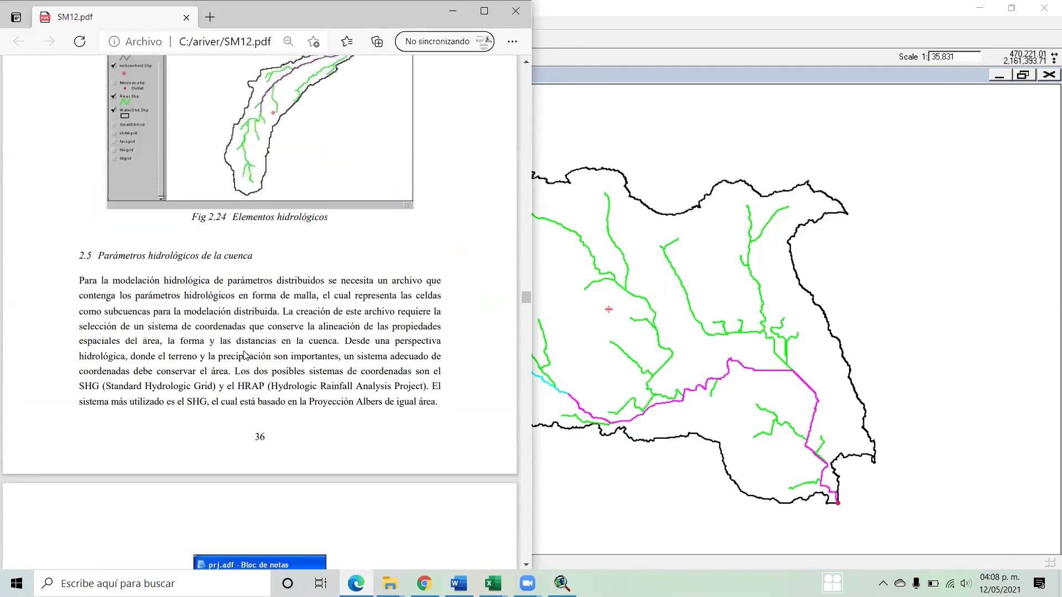
scroll(246, 356, "down", 4)
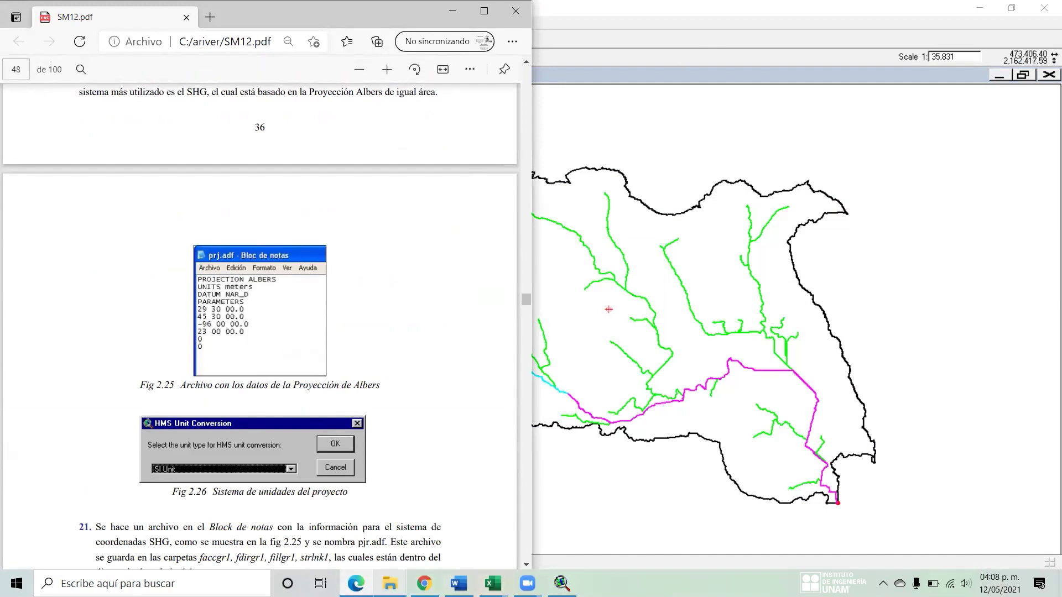
- Switch to File Explorer, open prj.adf from the ariver folder to review its Albers projection parameters, and close it
left_click(389, 582)
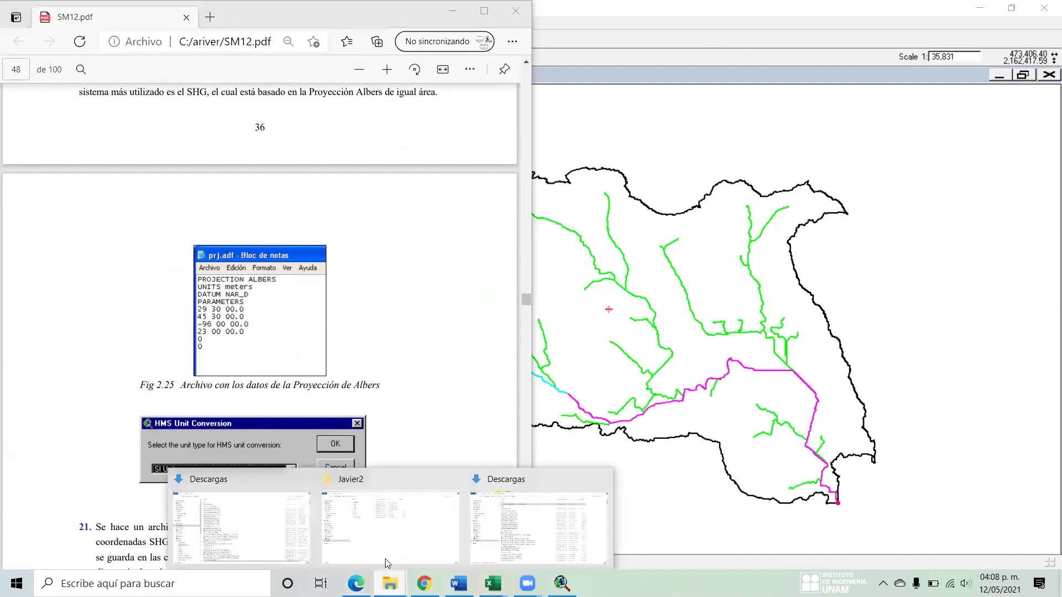
left_click(361, 538)
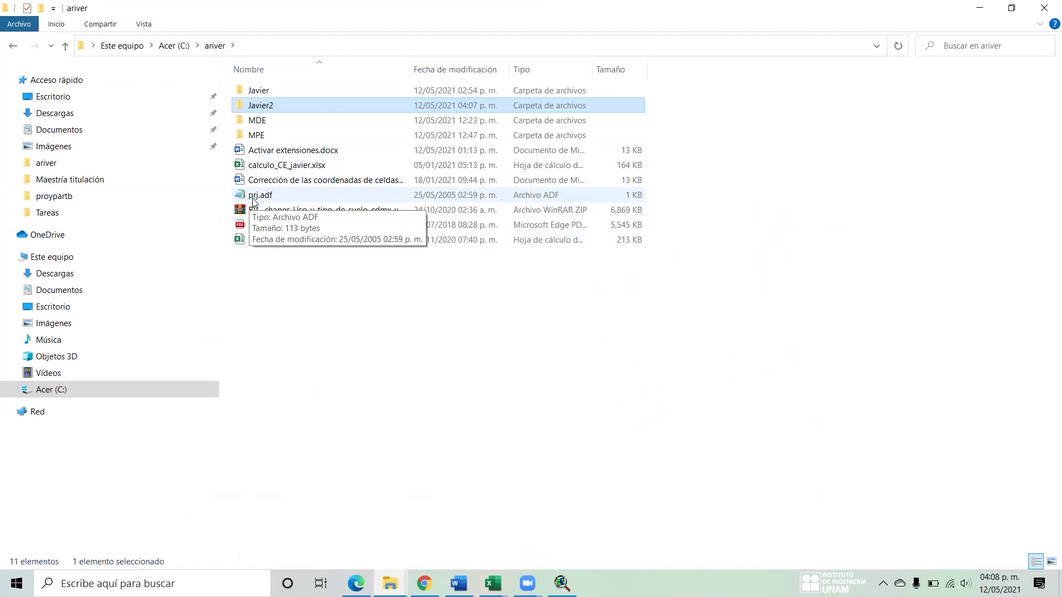
double_click(281, 197)
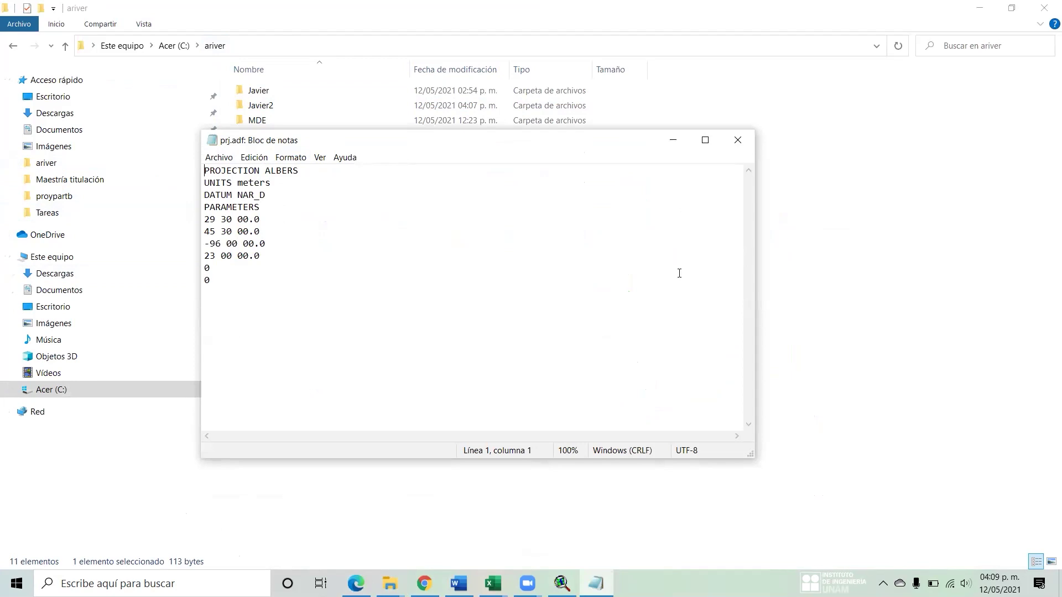
left_click(738, 140)
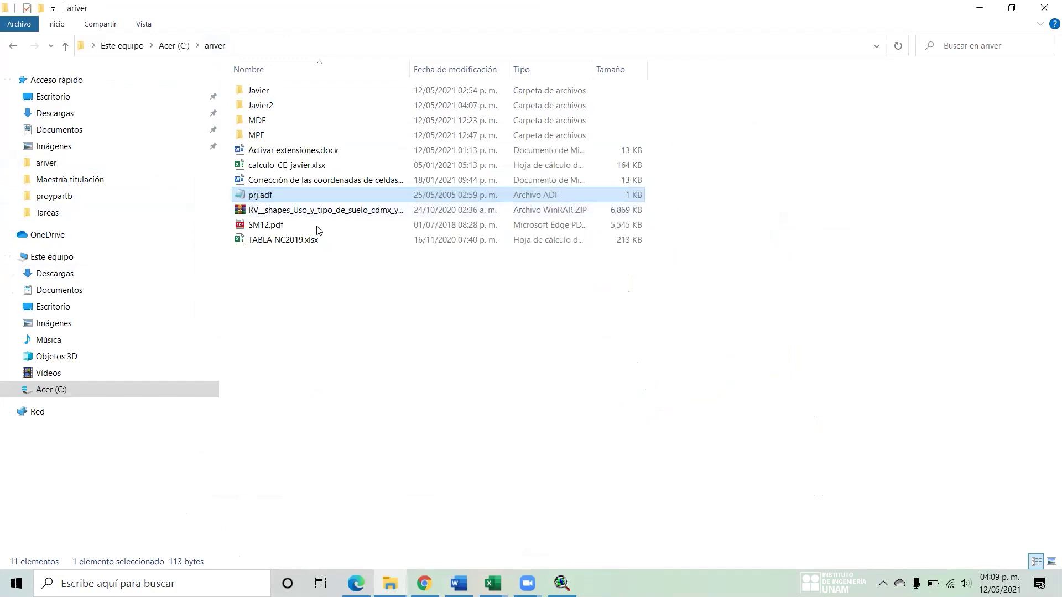
- Review the prj.adf and HMS Unit Conversion figures in SM12.pdf, and look over the HMS commands in ArcView
left_click(562, 584)
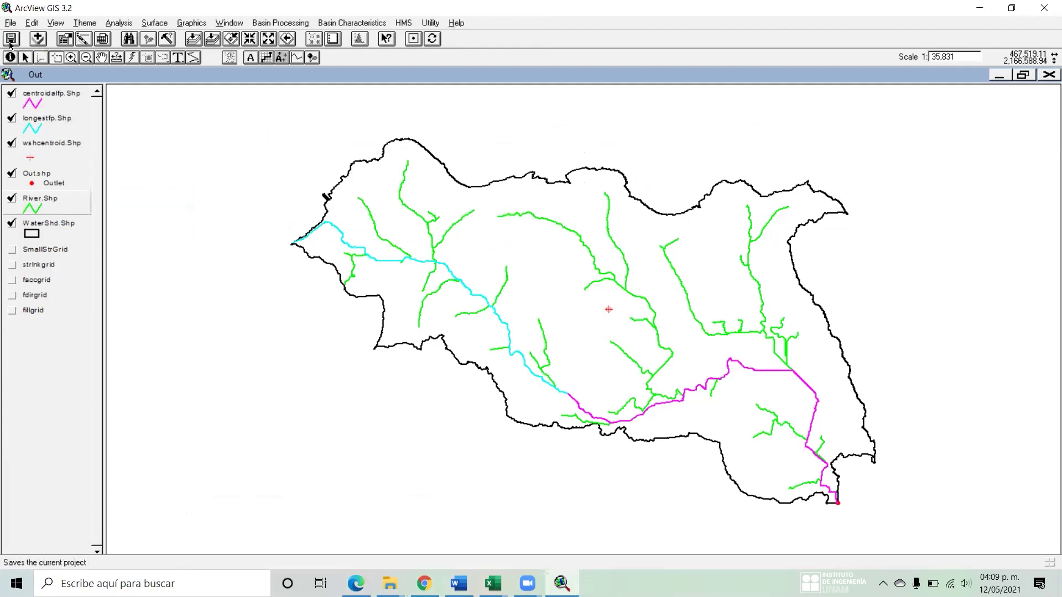
left_click(357, 583)
scroll(295, 412, "down", 4)
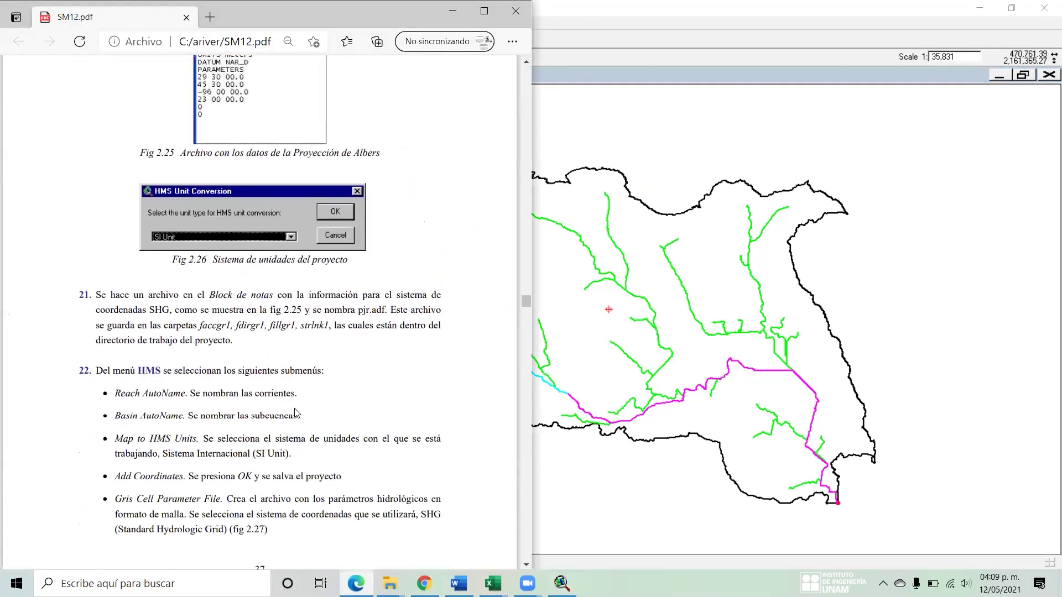
scroll(295, 412, "up", 1)
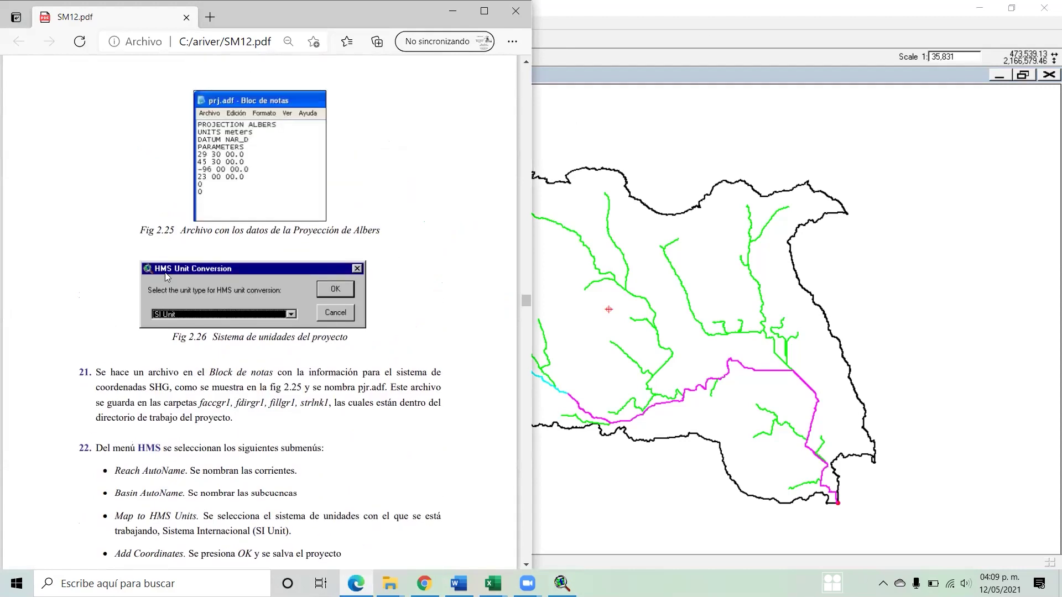
scroll(232, 318, "up", 1)
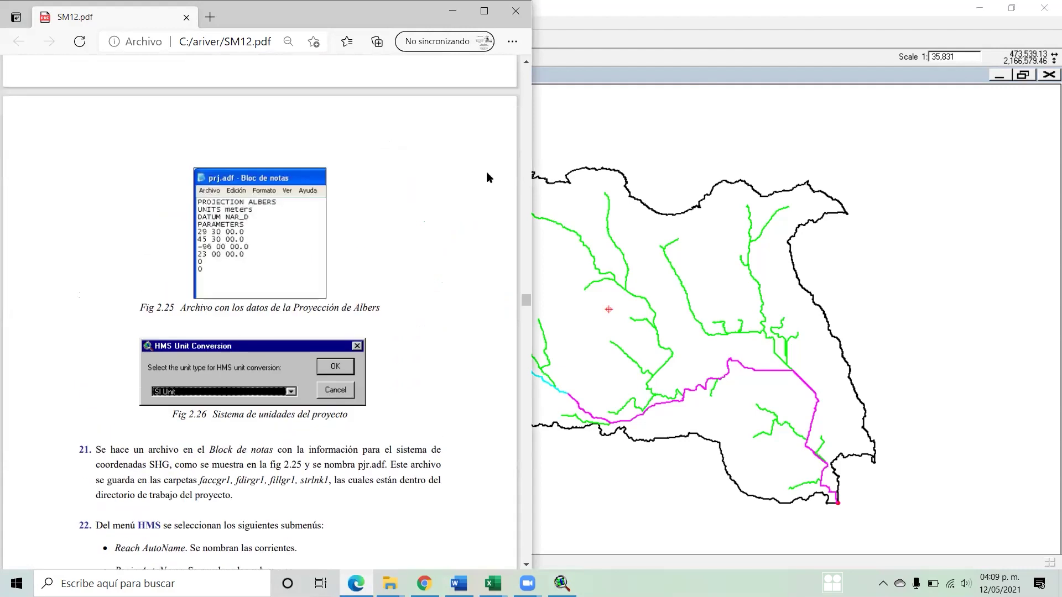
left_click(715, 31)
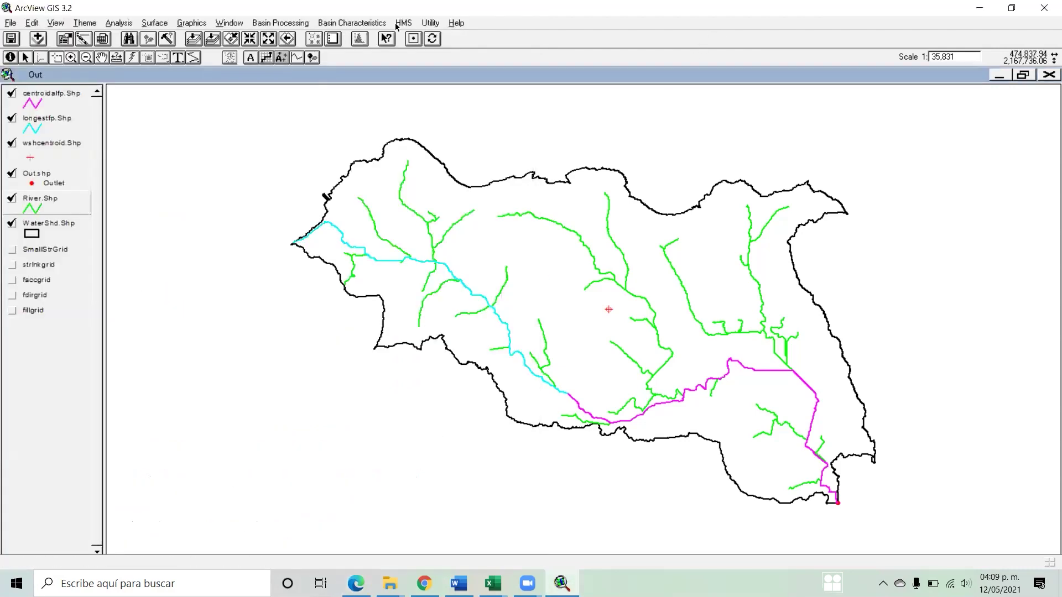
left_click(401, 23)
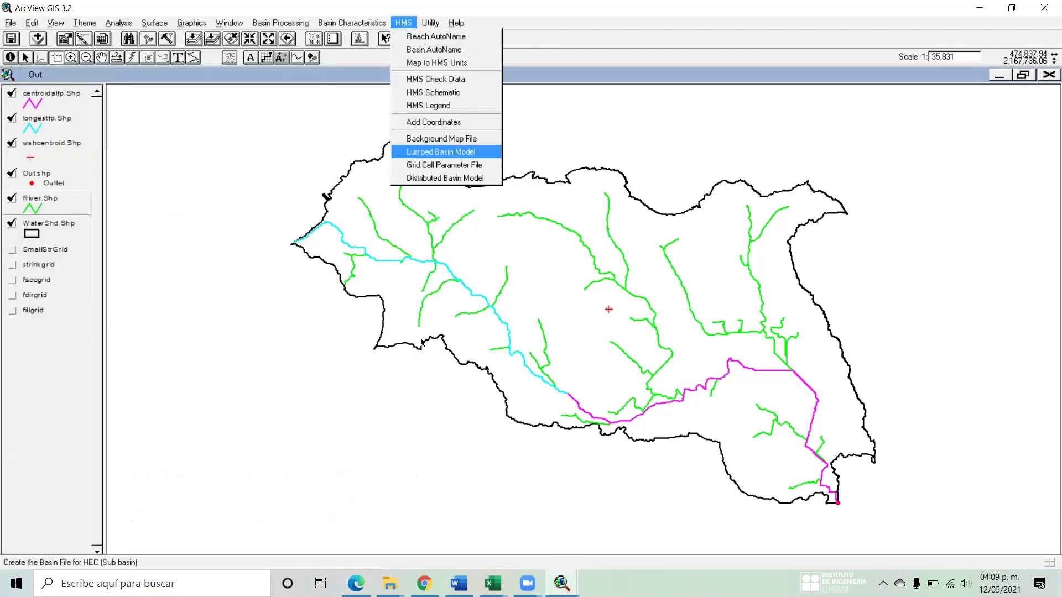
- Read instruction 21 in section 2.5 of SM12.pdf on creating prj.adf and storing it in the project's grid folders
key("alt+Tab")
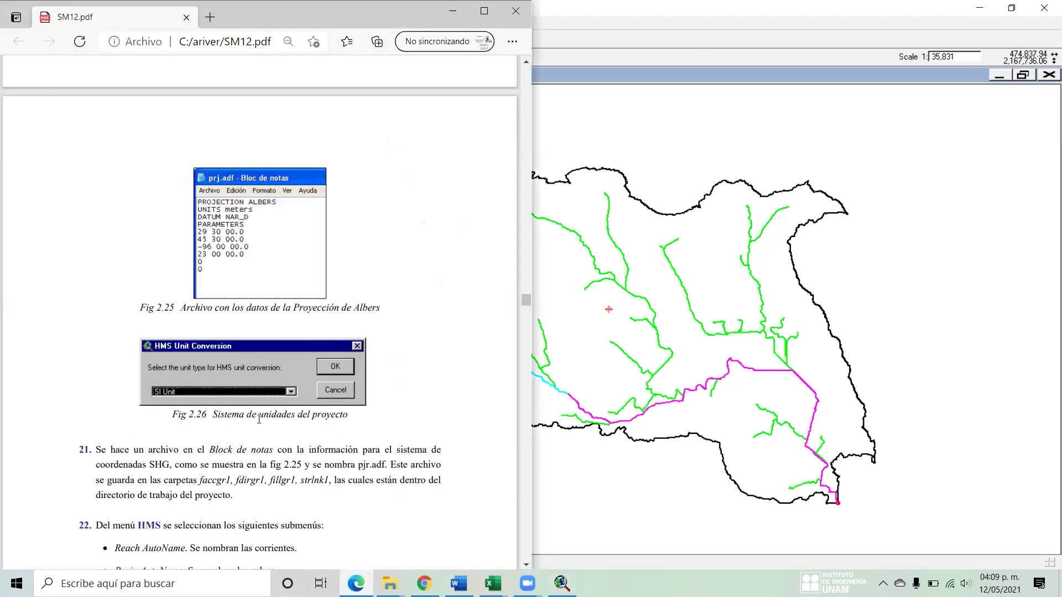
scroll(259, 419, "up", 9)
scroll(258, 419, "up", 12)
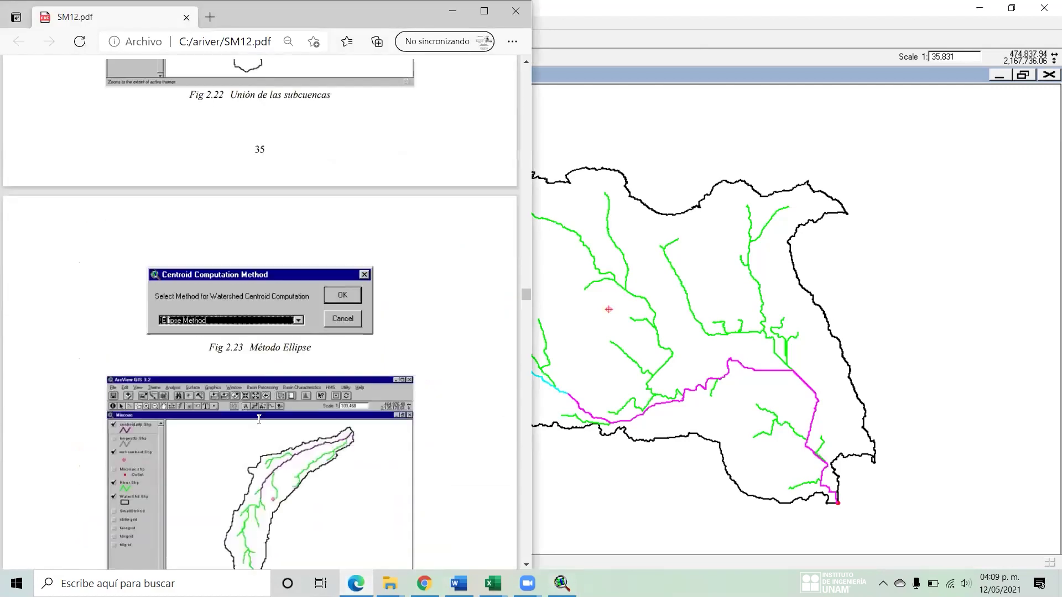
scroll(259, 419, "down", 14)
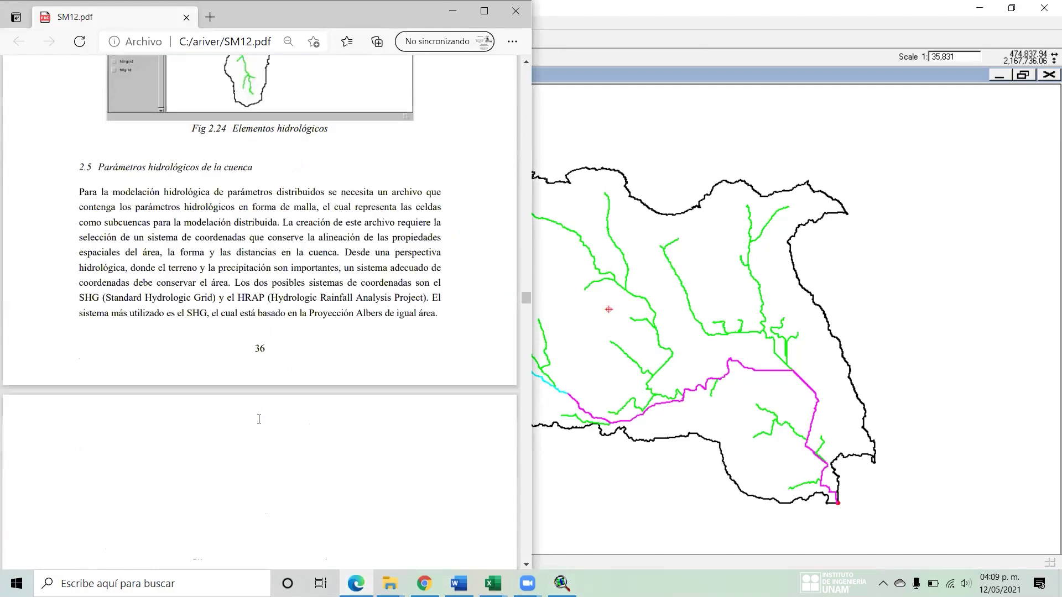
scroll(258, 419, "up", 2)
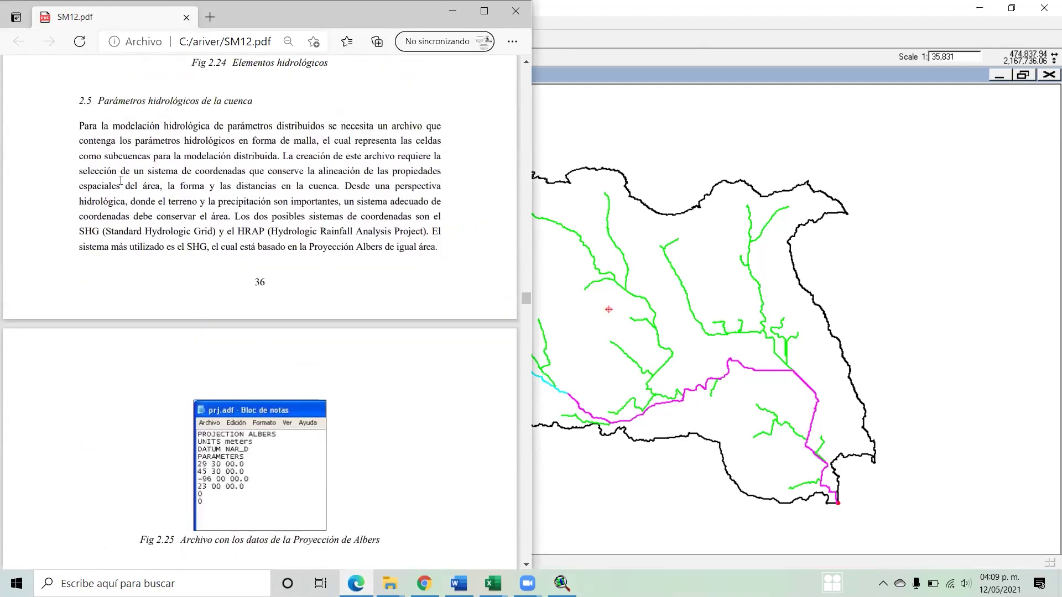
scroll(226, 268, "down", 8)
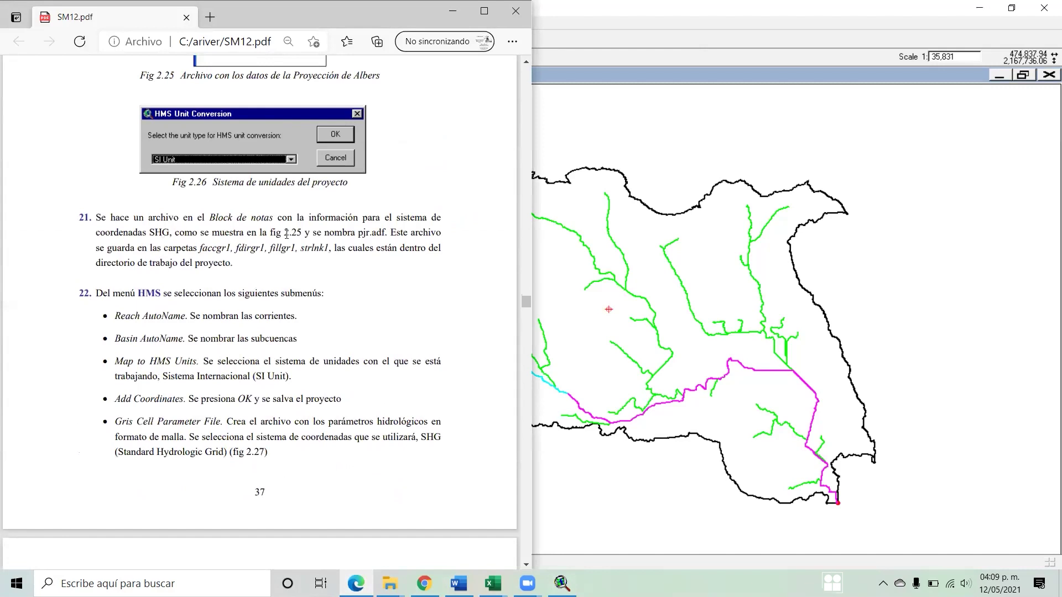
scroll(355, 197, "down", 2)
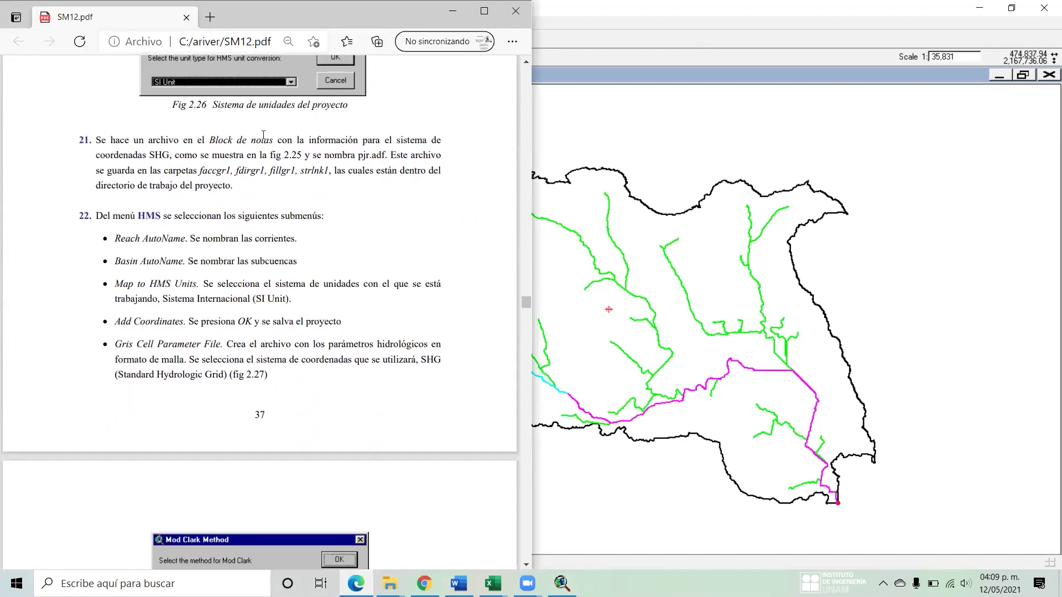
left_click_drag(96, 138, 330, 156)
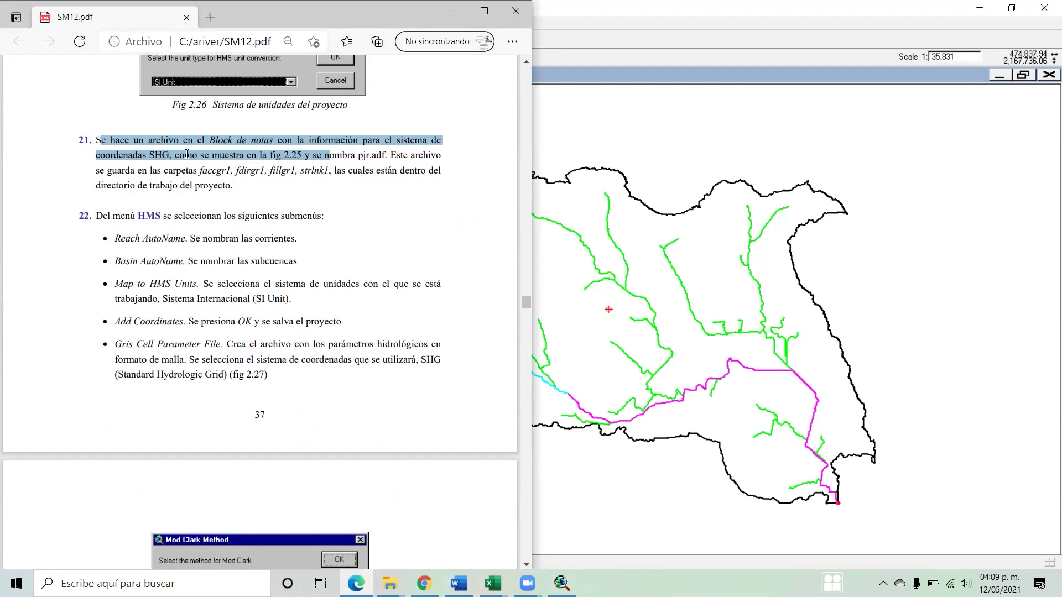
left_click_drag(175, 156, 307, 156)
left_click_drag(380, 170, 369, 171)
scroll(359, 237, "up", 2)
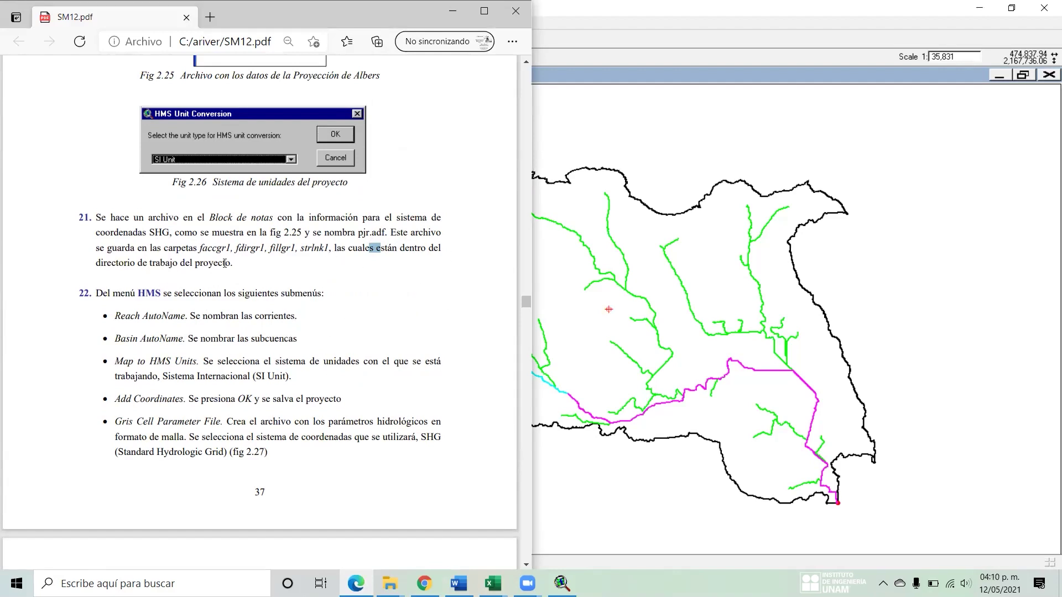
scroll(225, 263, "down", 2)
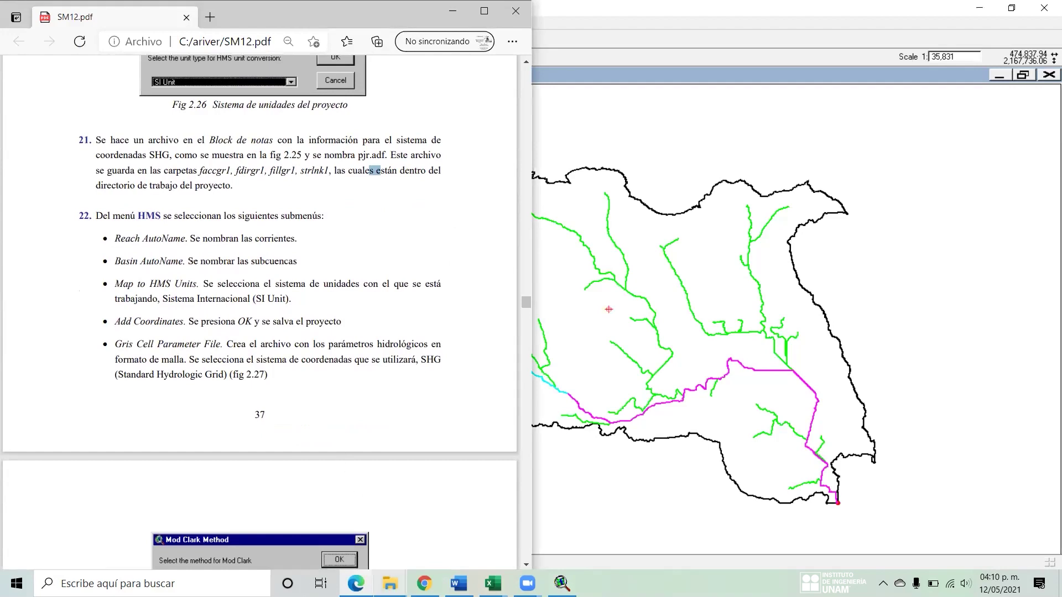
- Switch to File Explorer, look in the Javier2 project folder, and recheck the grid folder names in instruction 21 of SM12.pdf
left_click(390, 584)
left_click(389, 540)
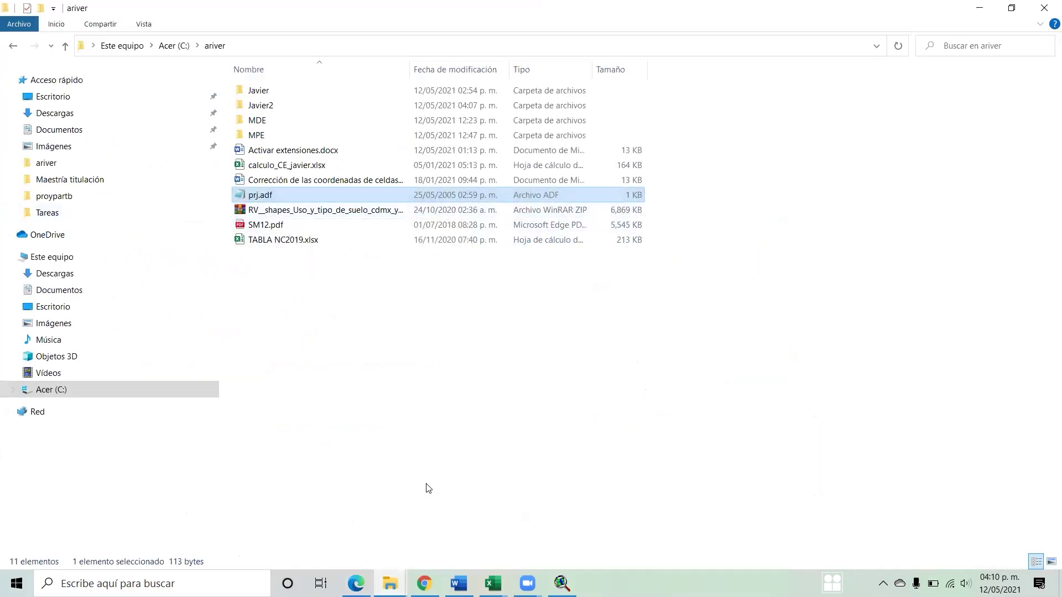
double_click(327, 104)
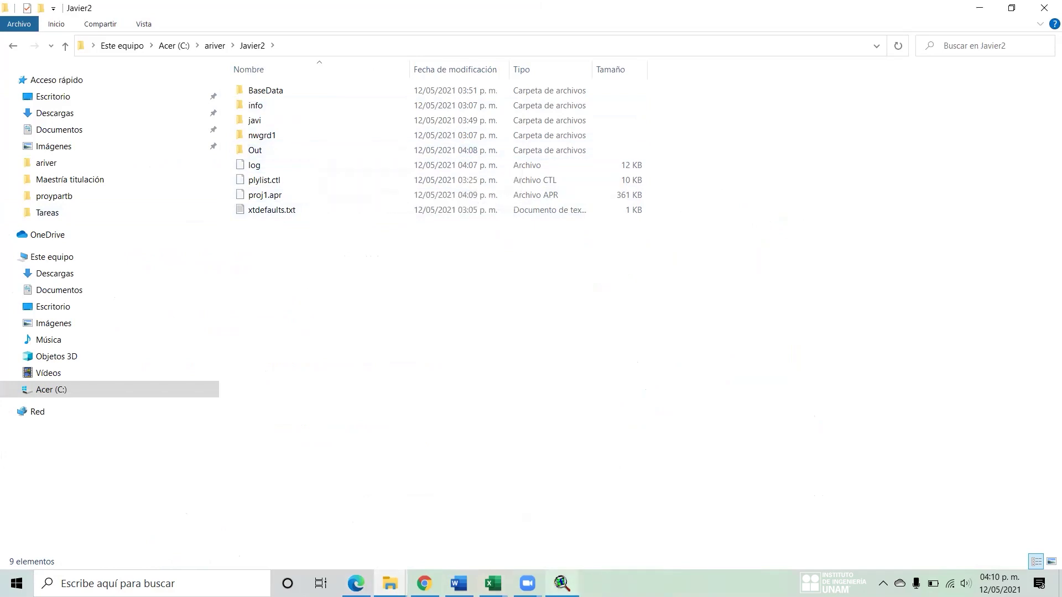
key("alt+Tab")
key("alt+Tab")
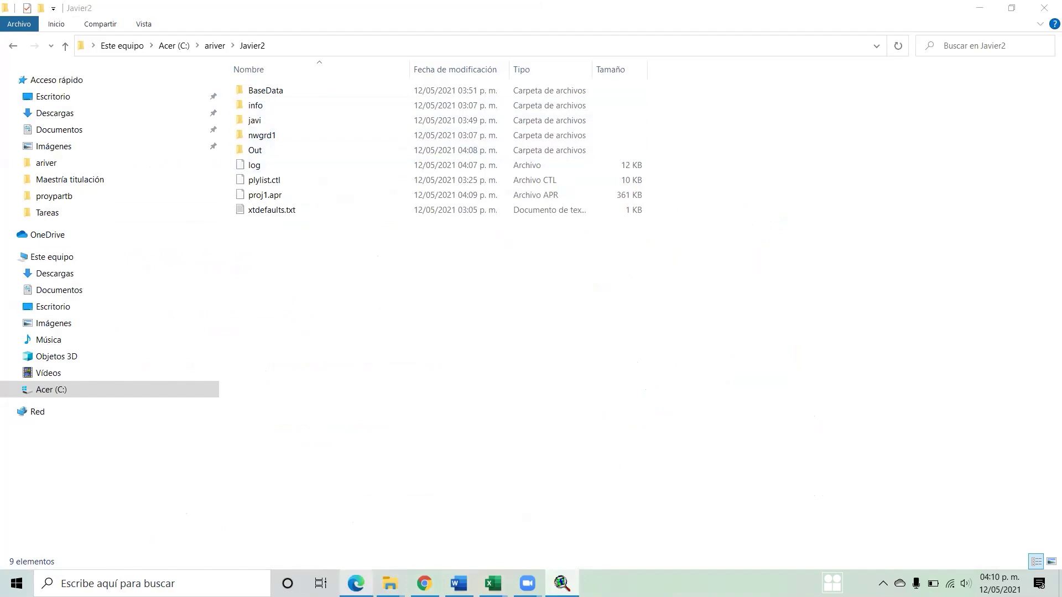
left_click(357, 584)
scroll(293, 340, "up", 3)
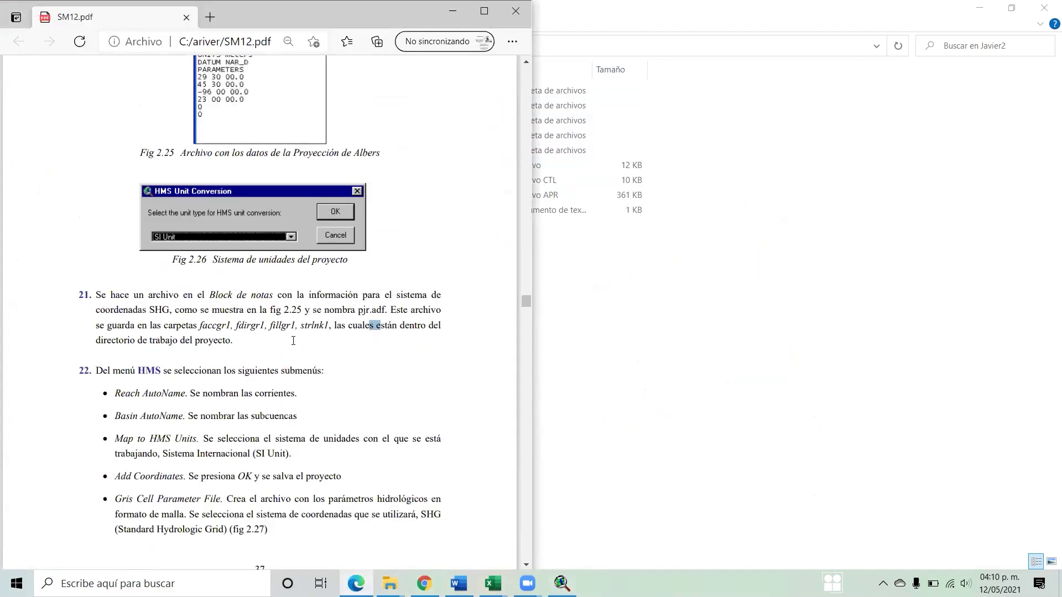
scroll(294, 340, "down", 4)
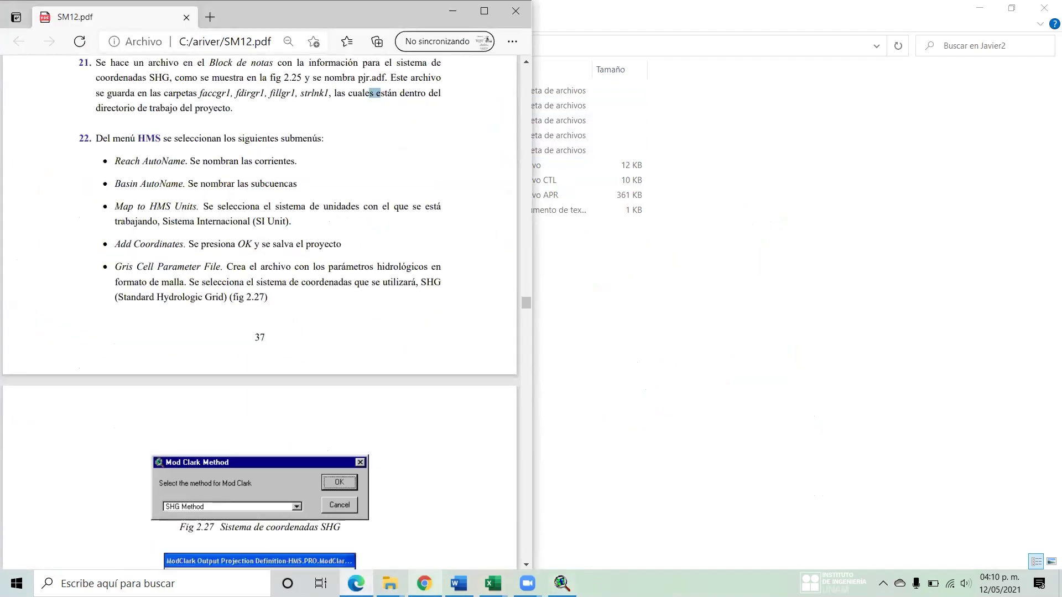
- Return to File Explorer, check the javi subfolder of Javier2 for the grid folders, and open the Out subfolder instead
mouse_move(390, 583)
left_click(419, 536)
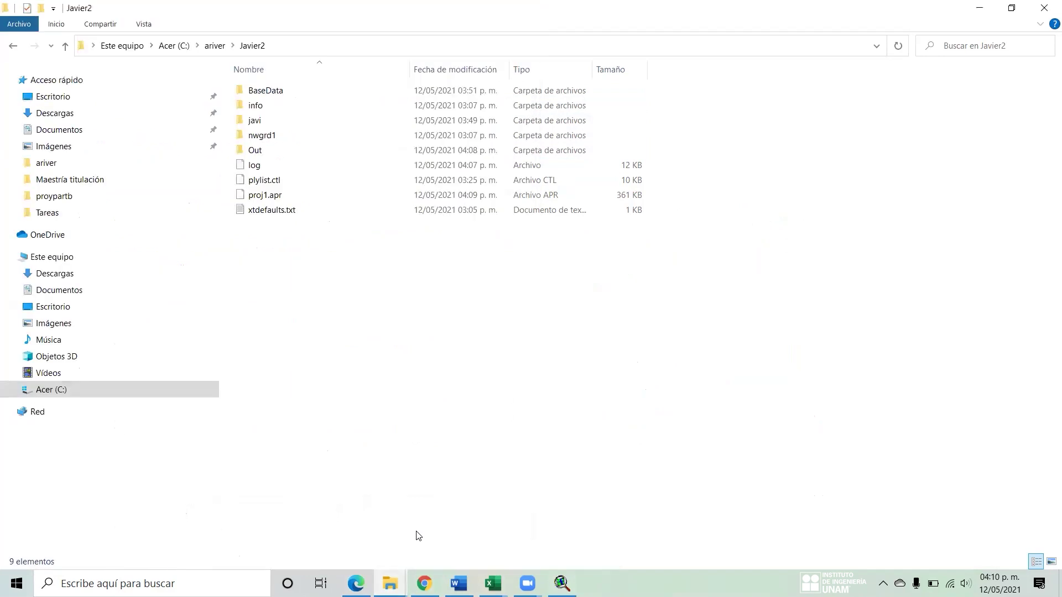
double_click(322, 121)
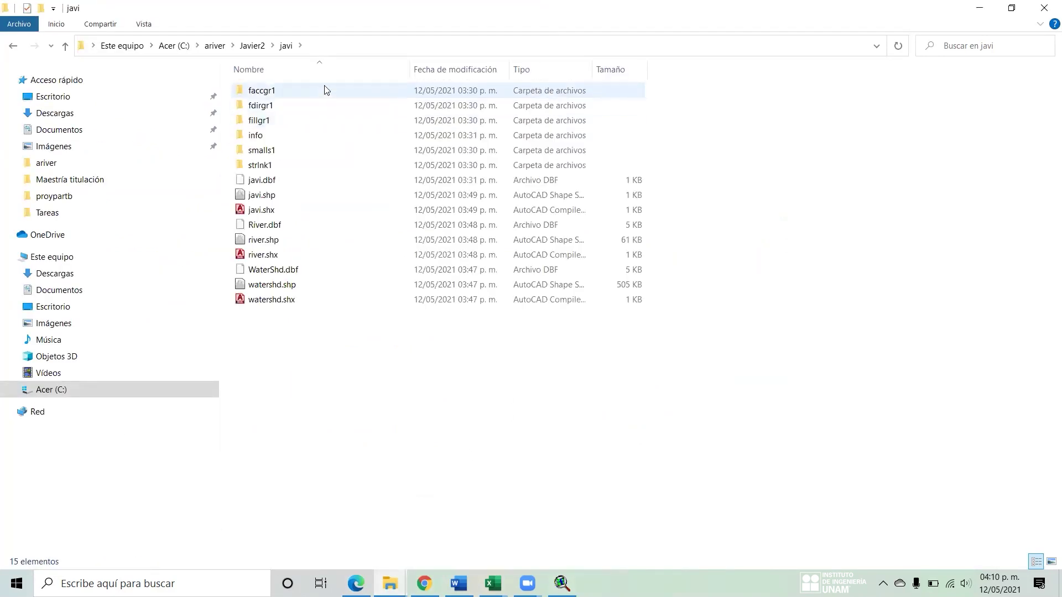
left_click(252, 45)
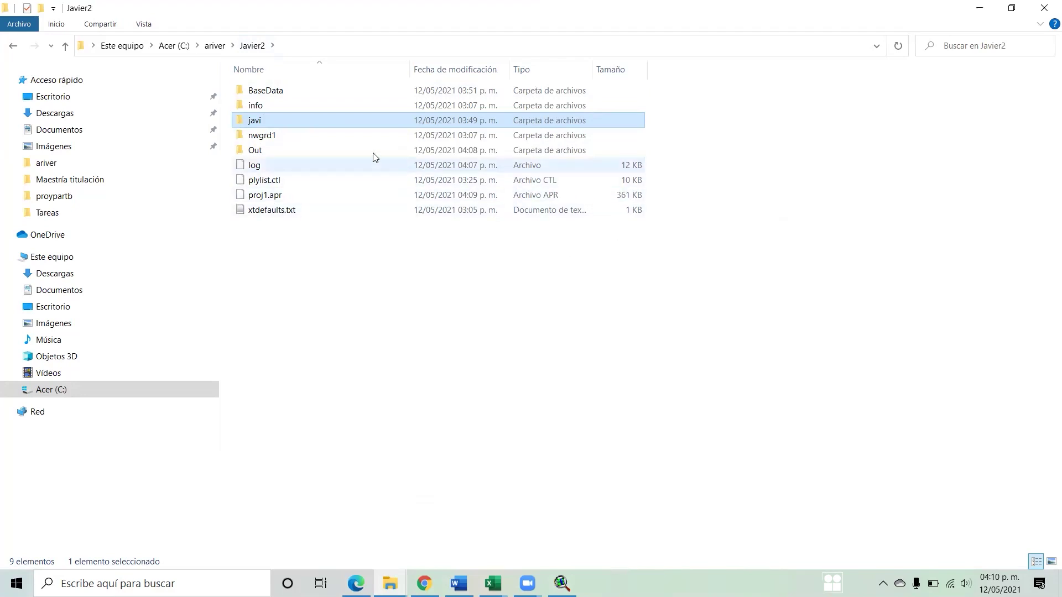
double_click(320, 151)
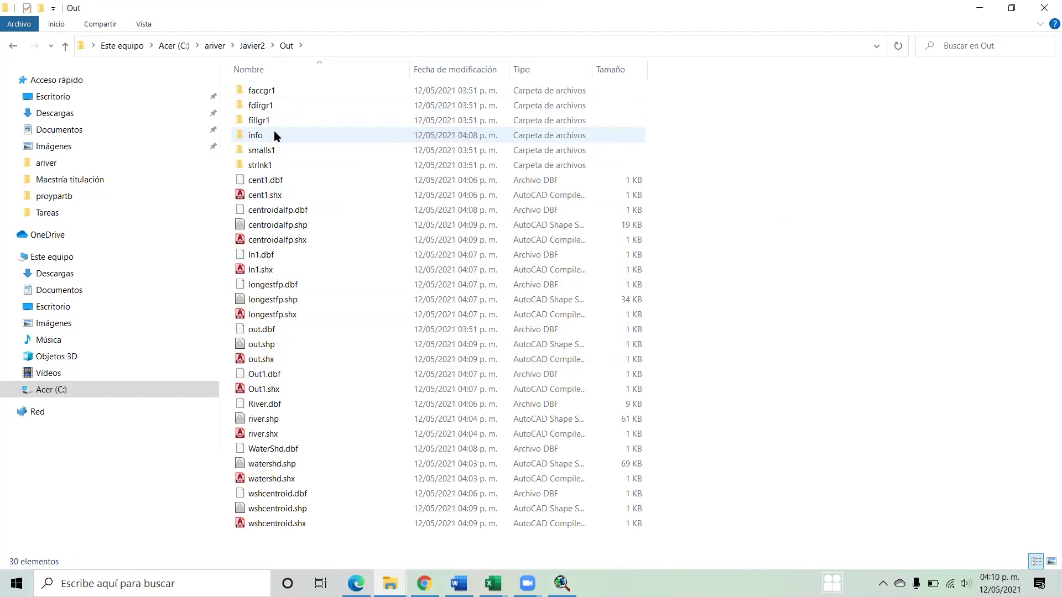
- Paste the copied prj.adf from ariver into the faccgr1 folder of Out, replacing the existing file
double_click(295, 89)
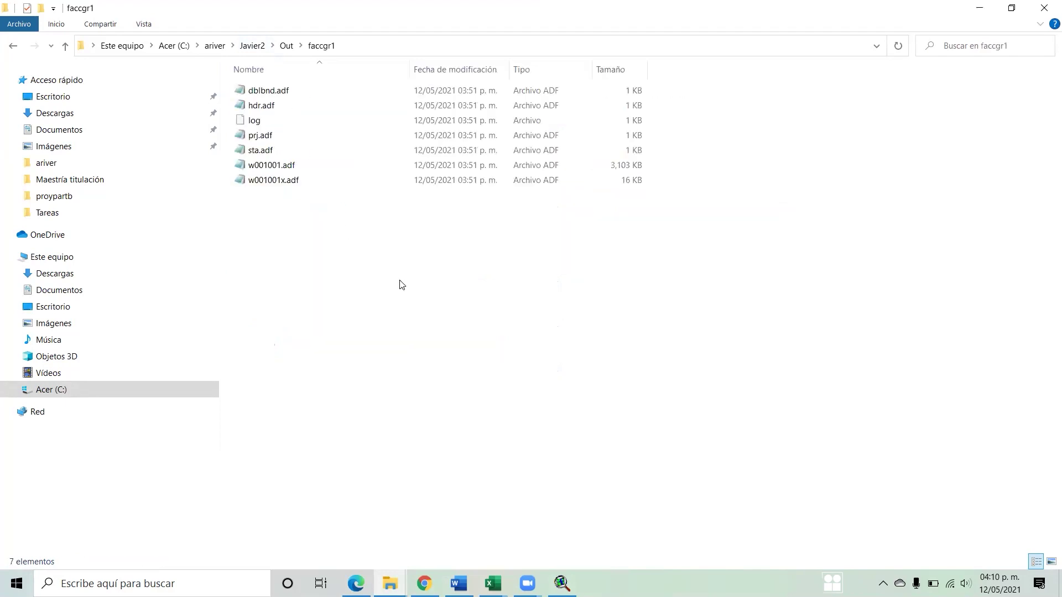
key("ctrl+v")
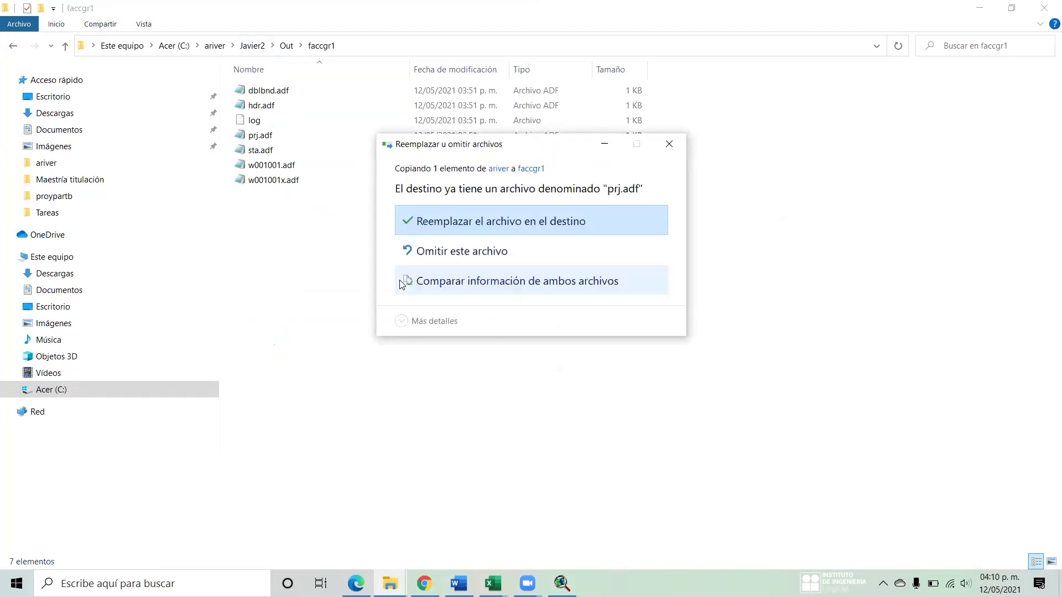
left_click(515, 222)
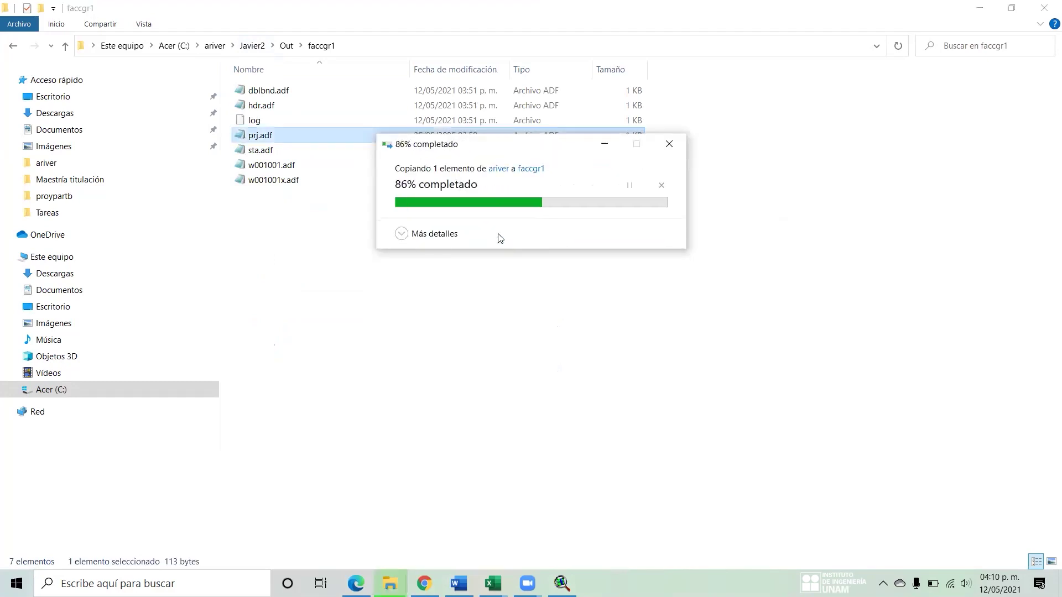
- Replace prj.adf in the fdirgr1 folder of Out with the copied file from ariver
left_click(286, 45)
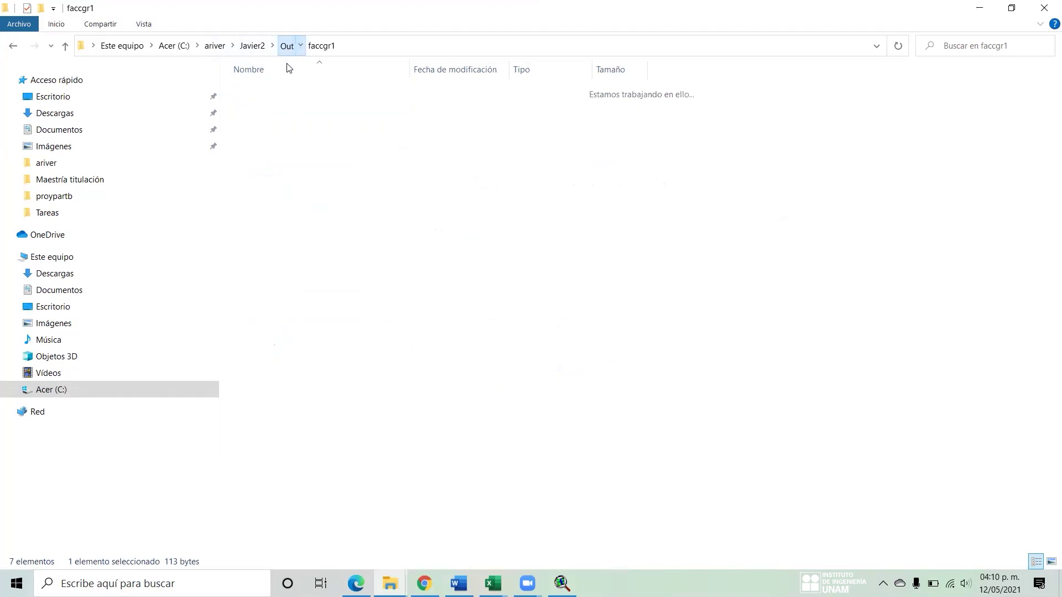
left_click(278, 108)
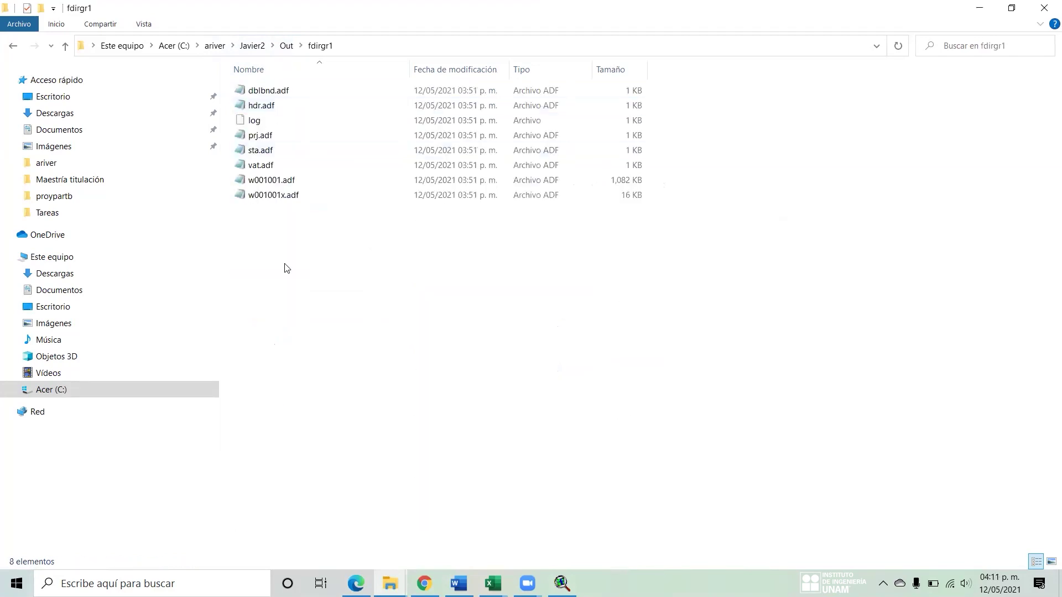
key("ctrl+v")
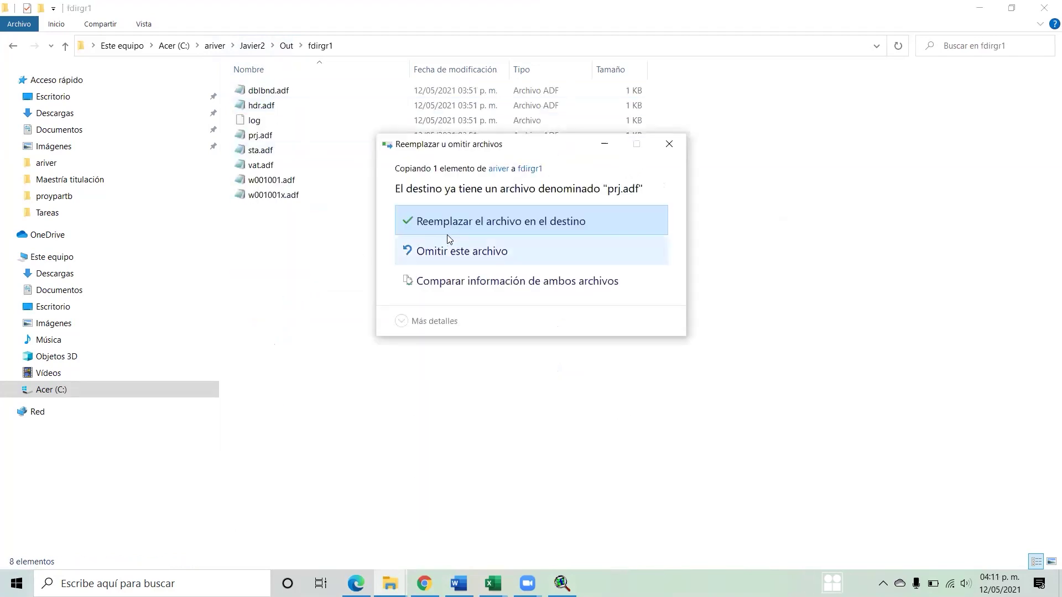
left_click(471, 224)
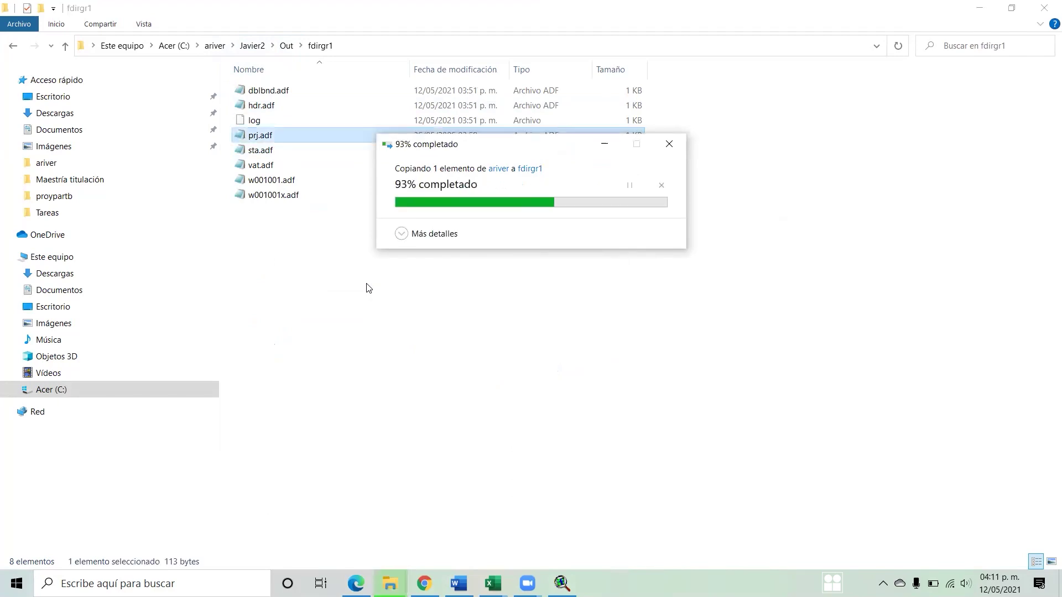
- Replace prj.adf in the fillgr1 folder with the copied file from ariver, and return to the Out folder
left_click(284, 47)
left_click(276, 123)
double_click(277, 123)
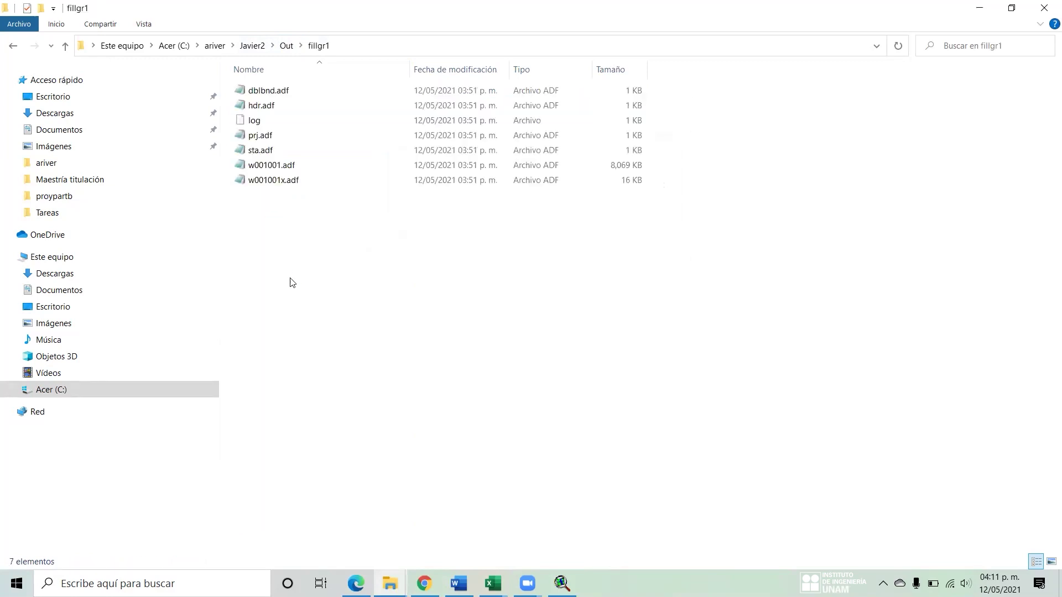
key("ctrl+v")
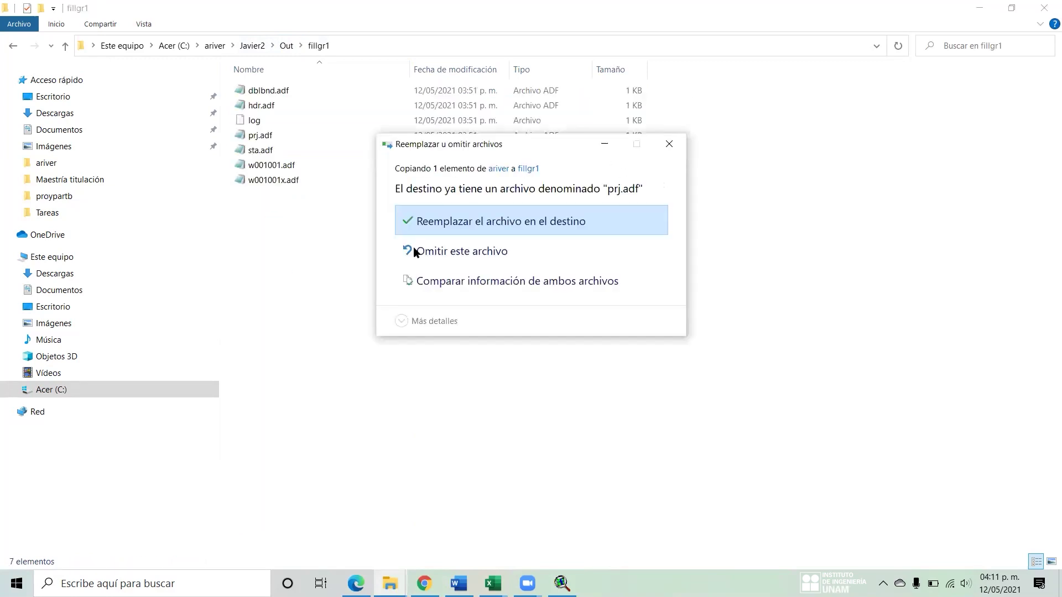
left_click(437, 212)
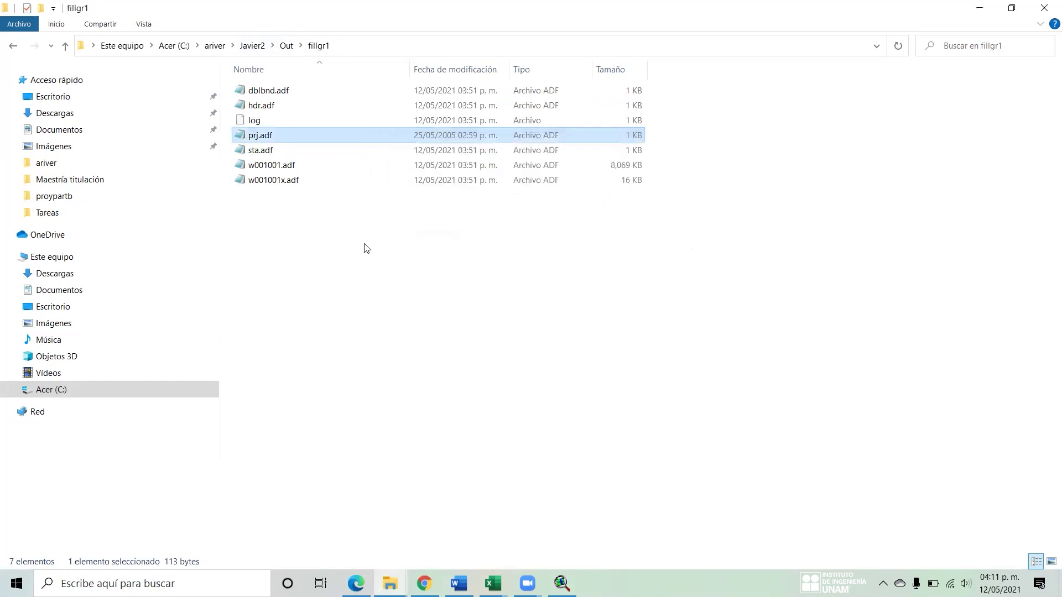
left_click(288, 46)
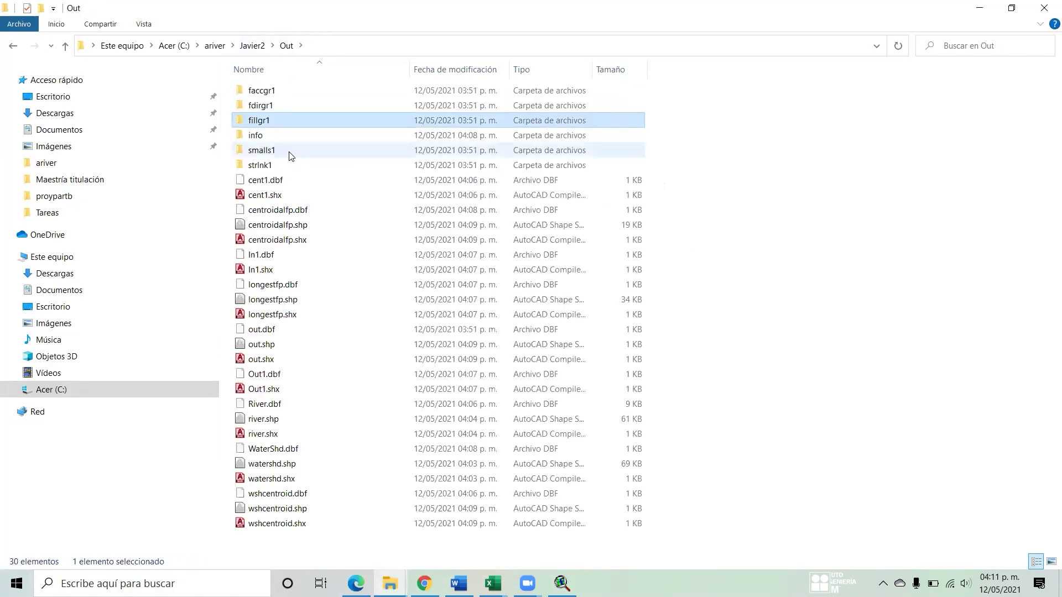
- Replace prj.adf in the smalls1 folder with the copied file from ariver, and return to the Out folder
double_click(290, 157)
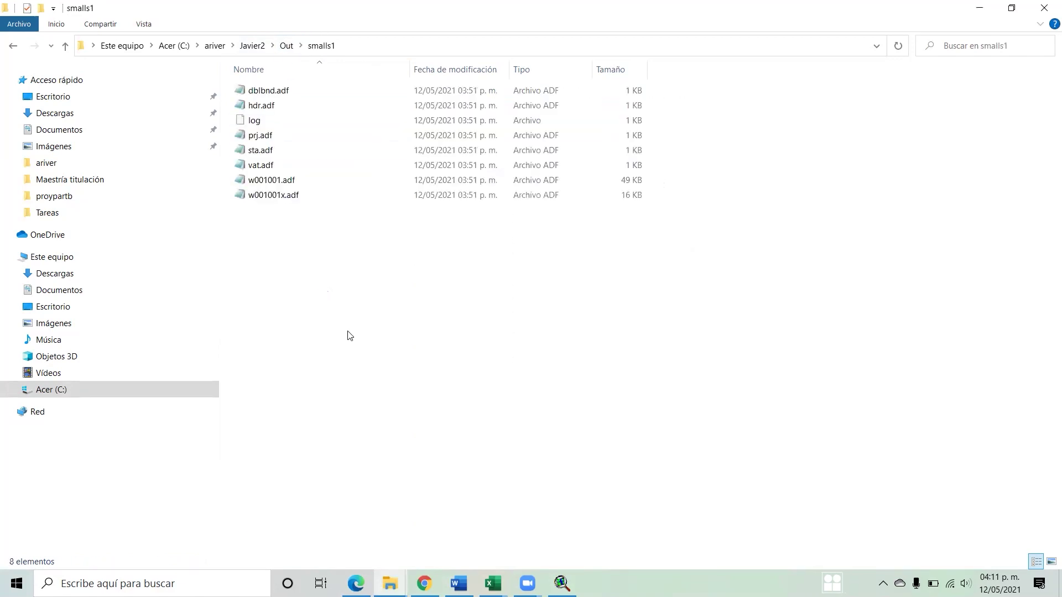
key("ctrl+v")
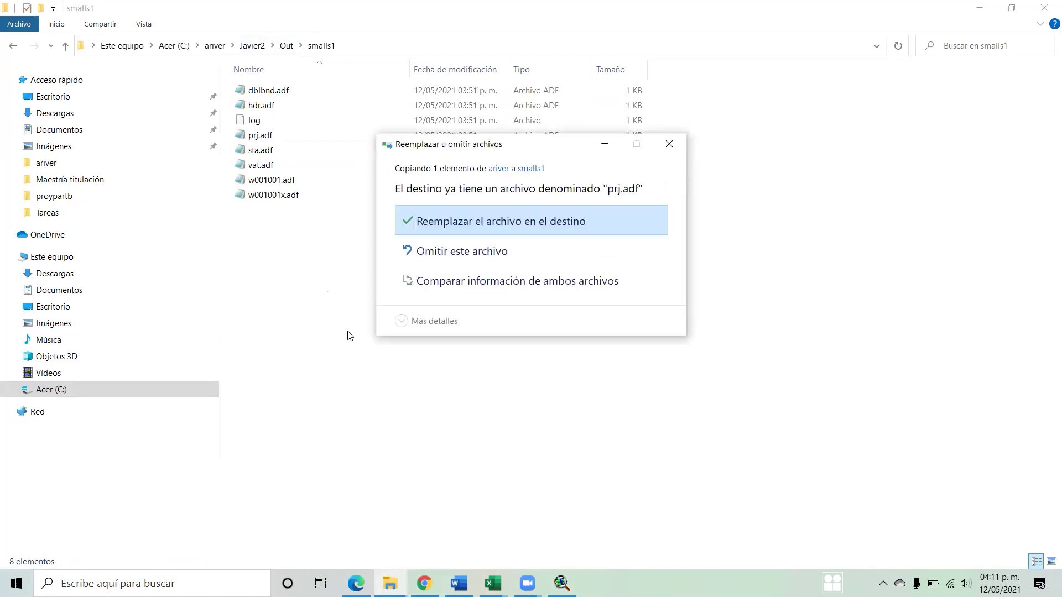
key("Return")
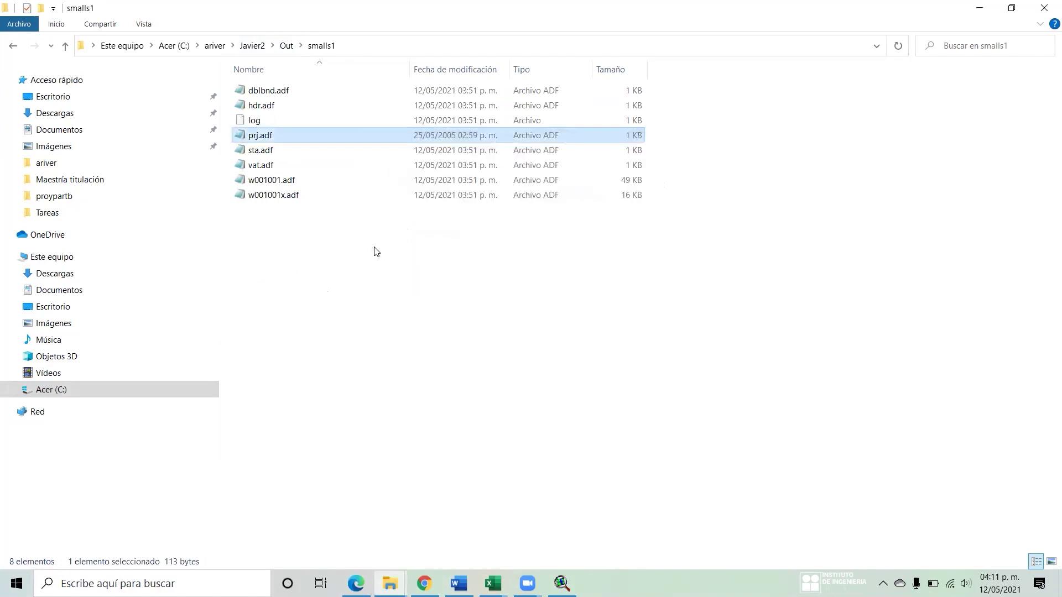
left_click(286, 47)
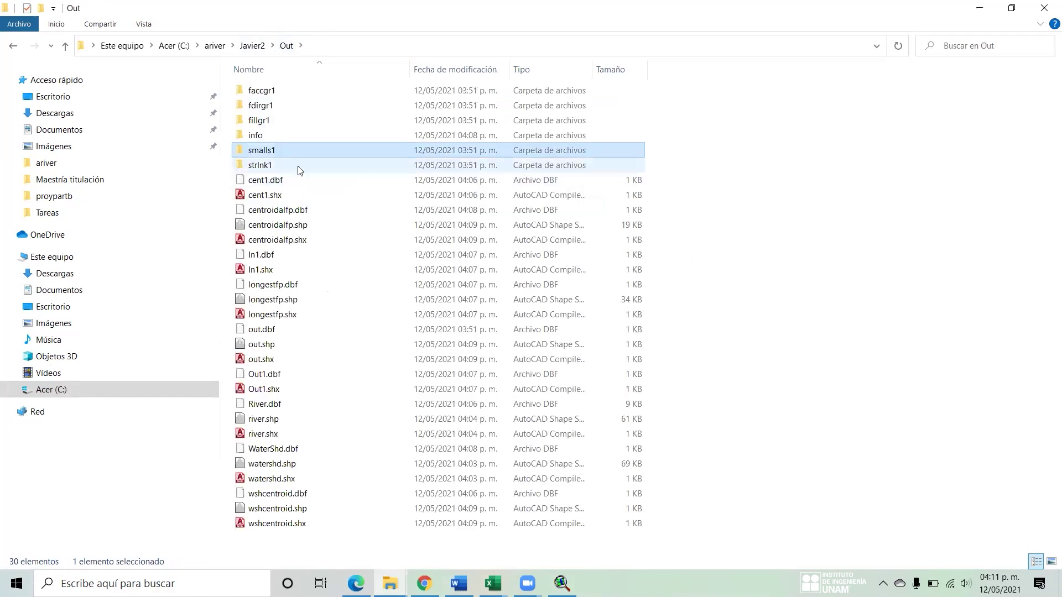
- Paste the copied prj.adf over the existing one in the strlnk1 folder and go back to Out
double_click(299, 166)
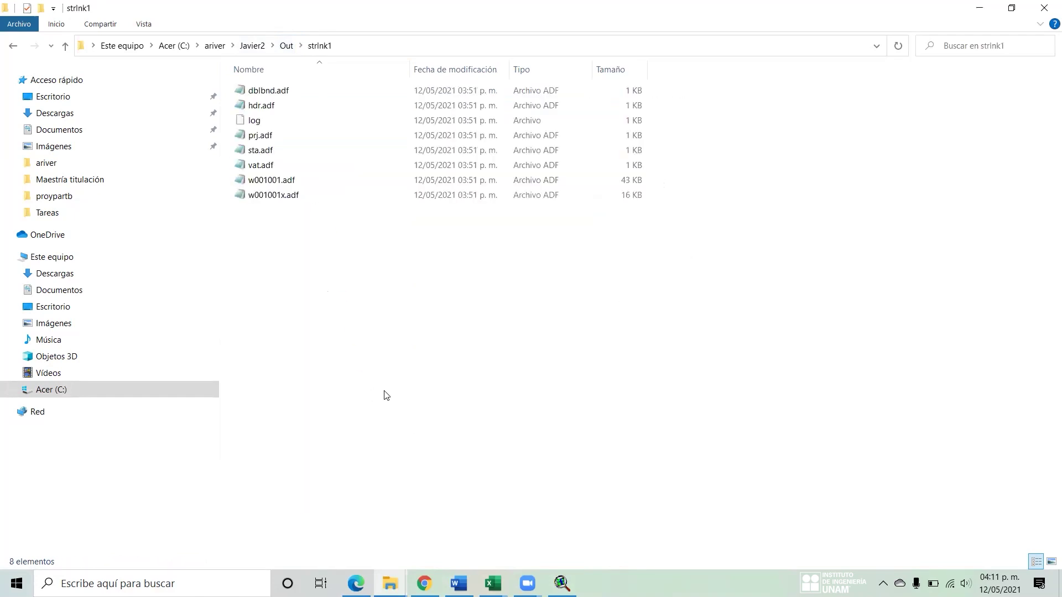
key("ctrl+v")
left_click(538, 227)
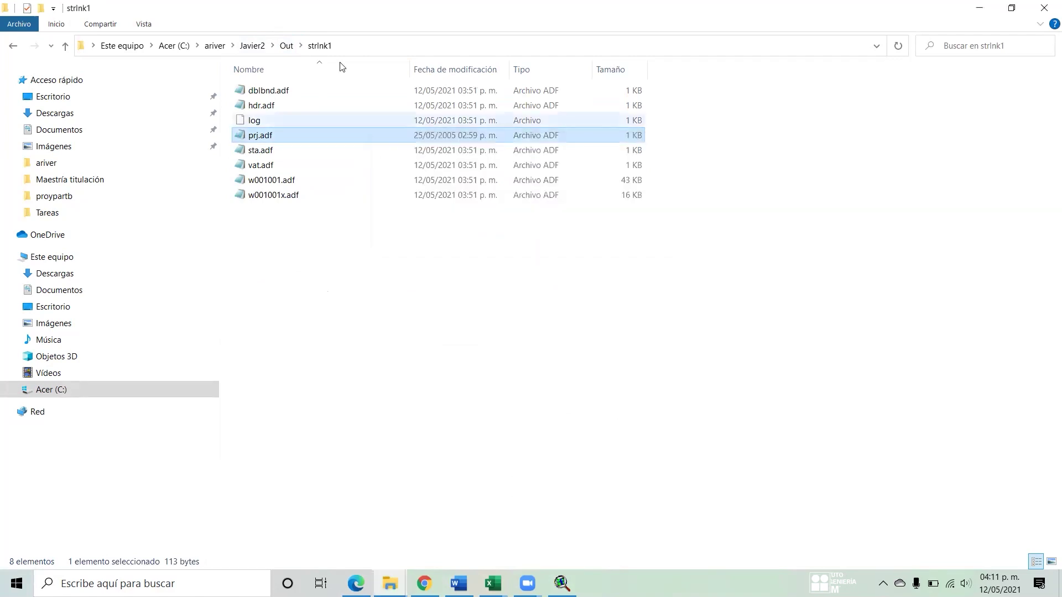
left_click(286, 45)
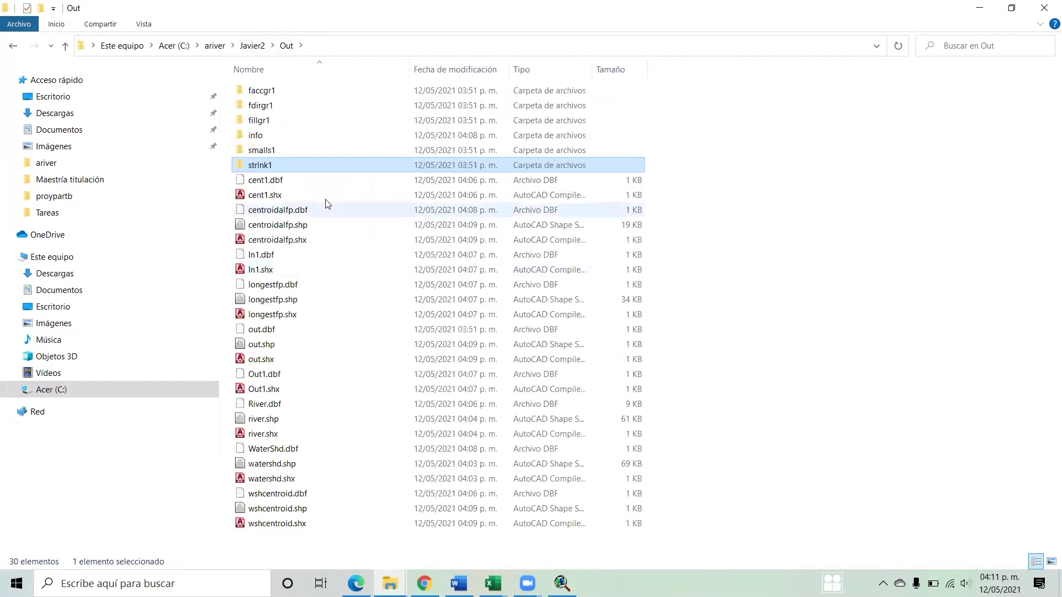
- Check the HMS instructions in SM12.pdf, switch to ArcView, and assign automatic names to the river reaches with Reach AutoName
key("alt+Tab")
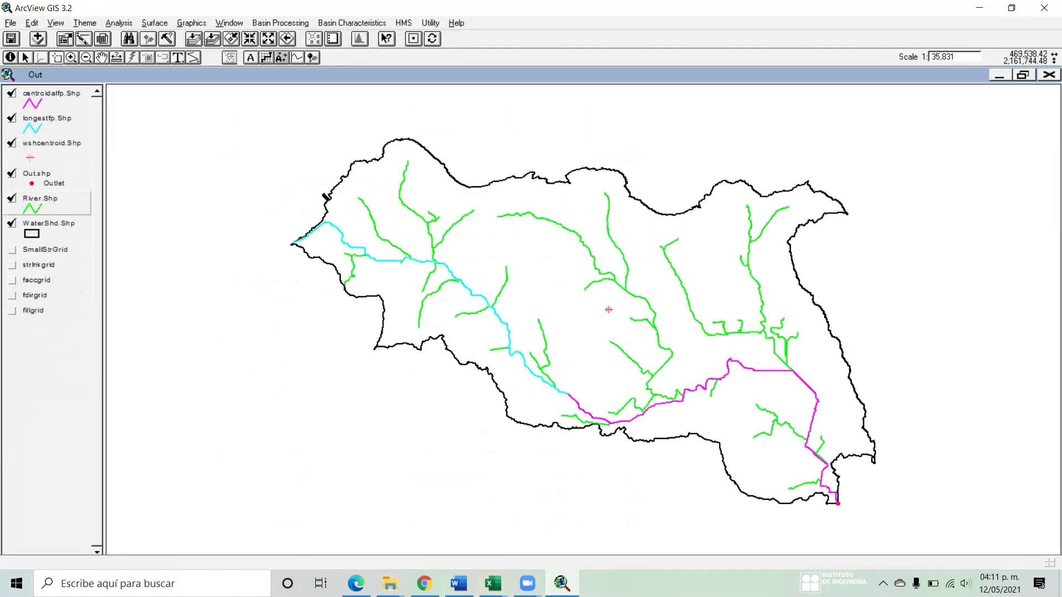
key("alt+Tab")
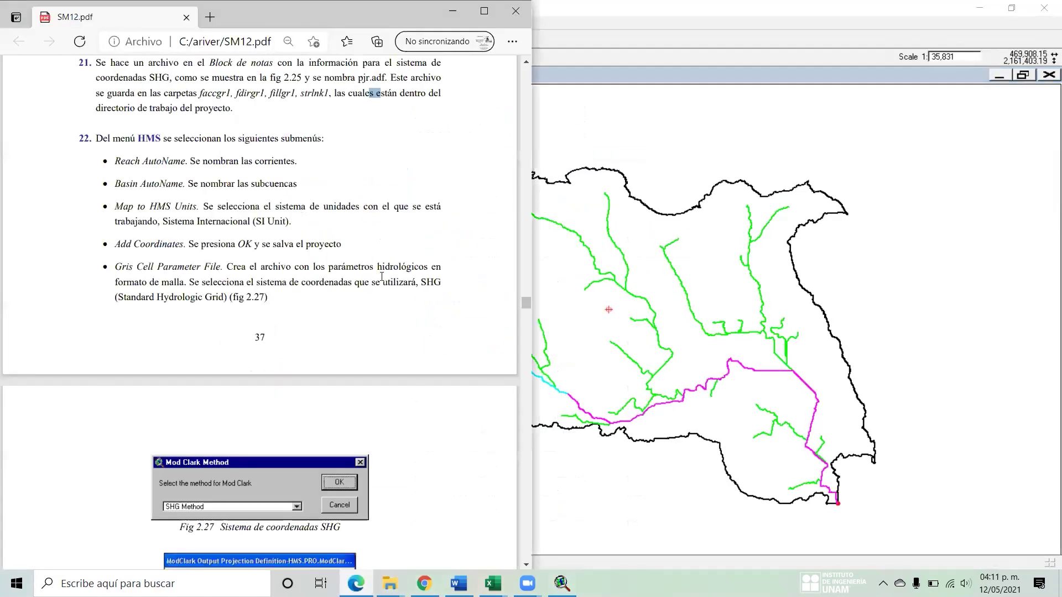
scroll(380, 276, "down", 3)
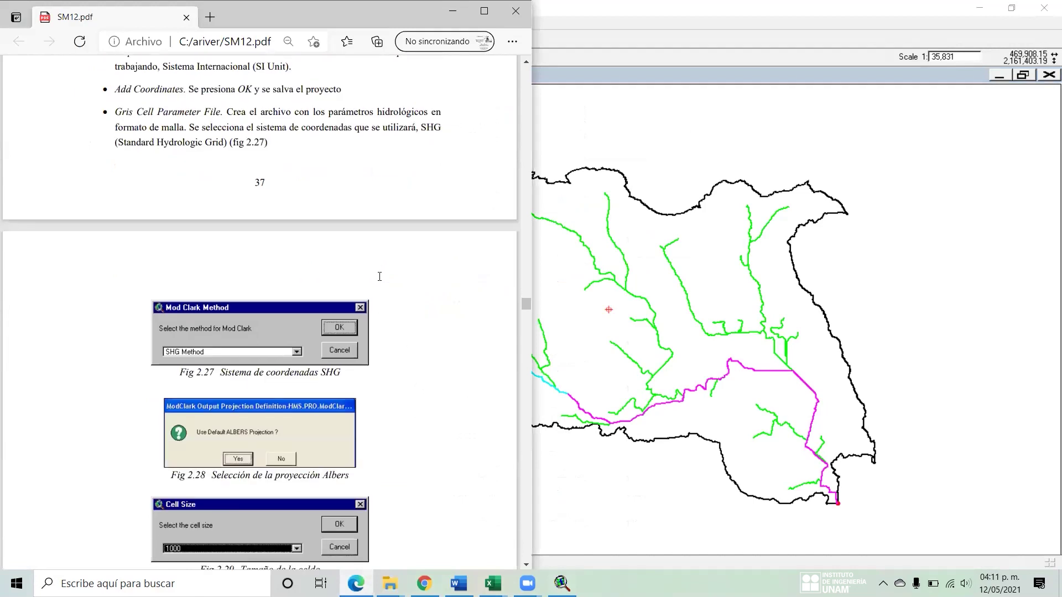
scroll(380, 276, "up", 5)
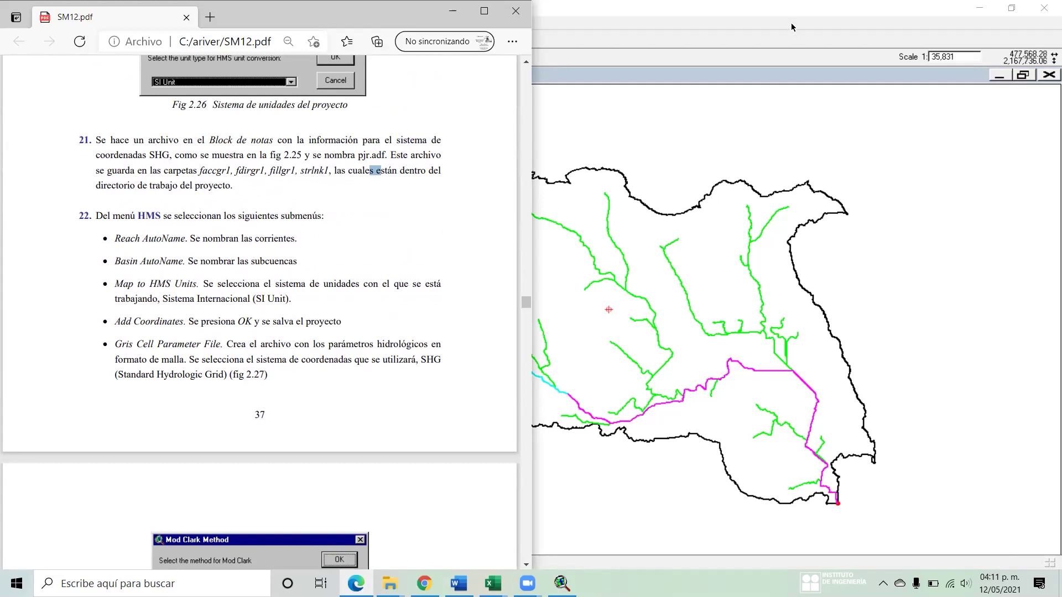
left_click(687, 52)
left_click(397, 25)
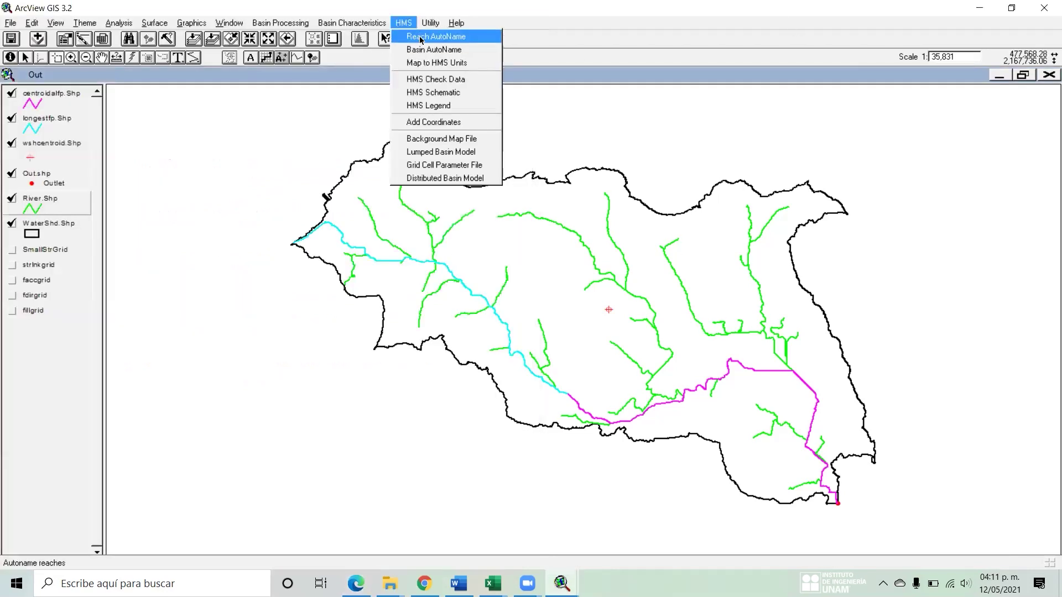
left_click(419, 32)
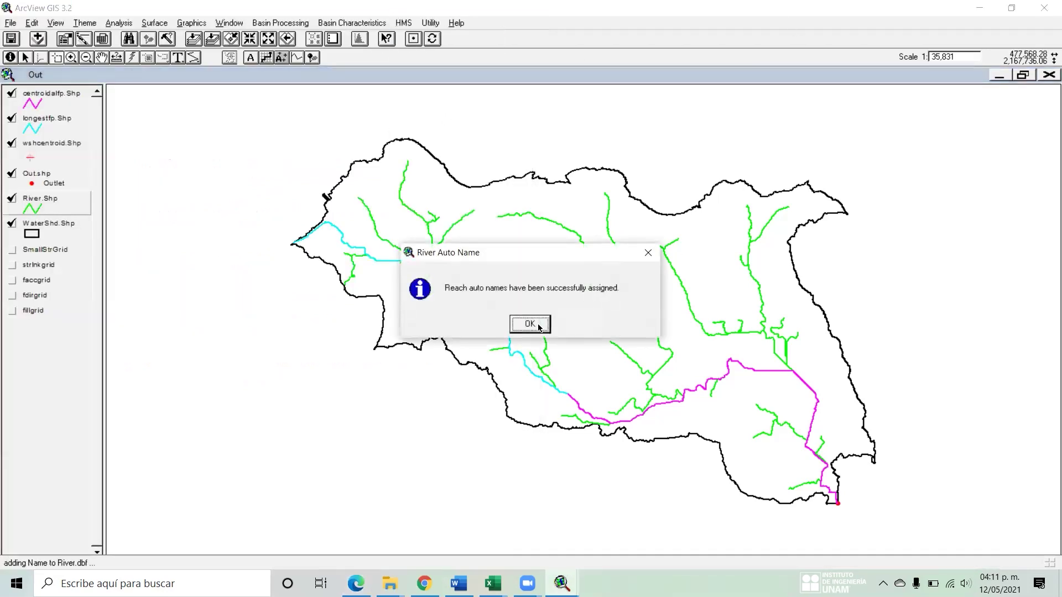
left_click(540, 327)
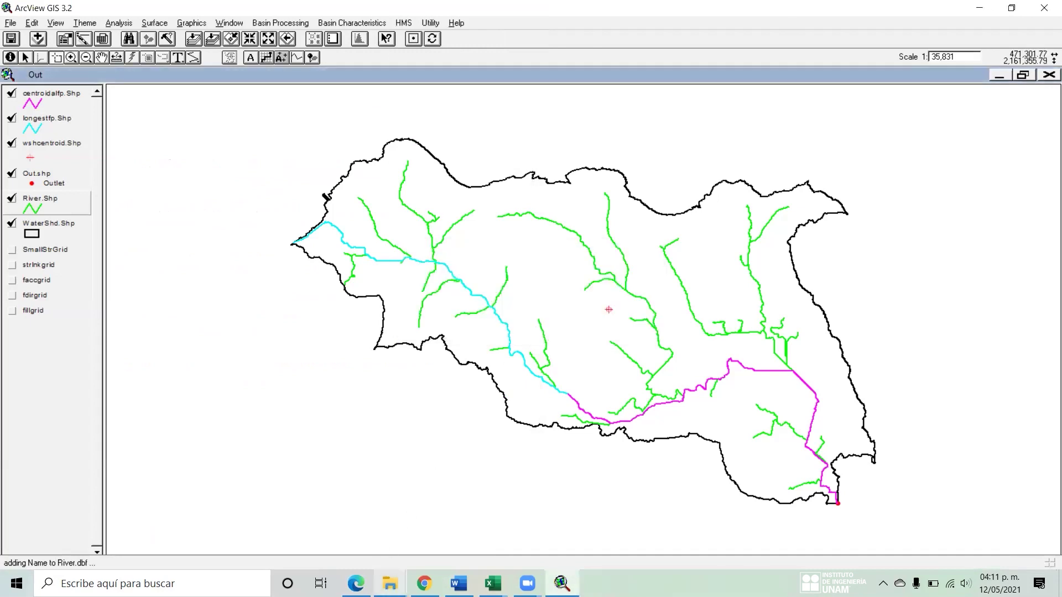
- Consult SM12.pdf for the next HMS command, and name the subbasins in ArcView with Basin AutoName
left_click(355, 584)
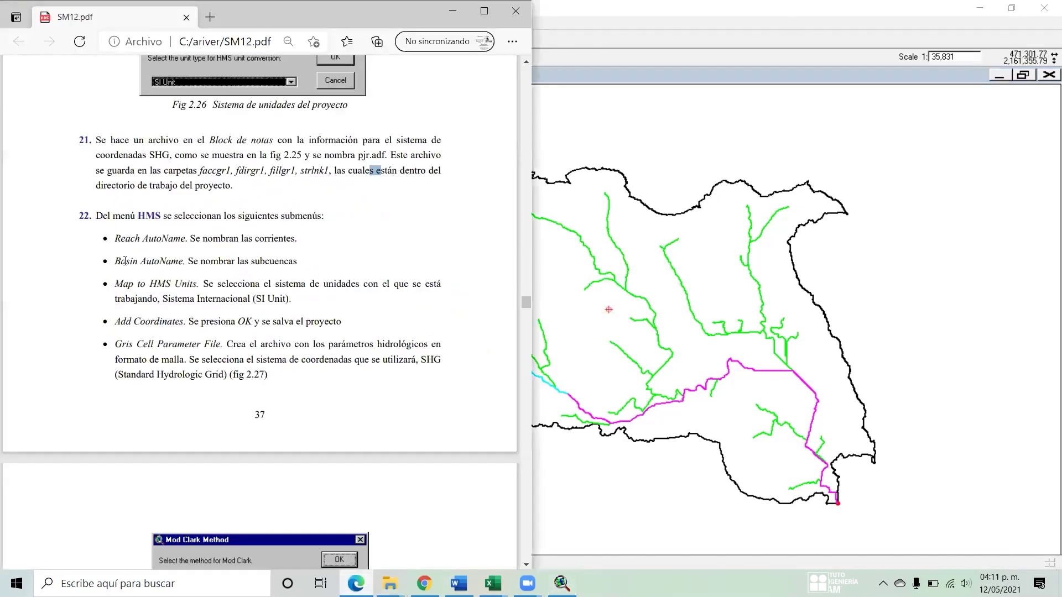
left_click(735, 45)
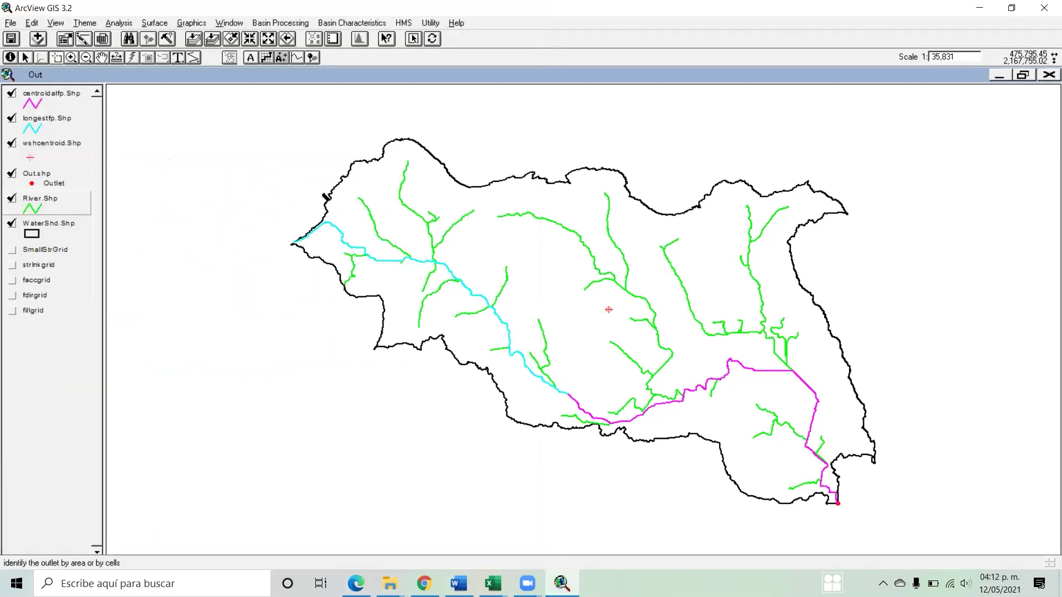
left_click(403, 23)
left_click(419, 52)
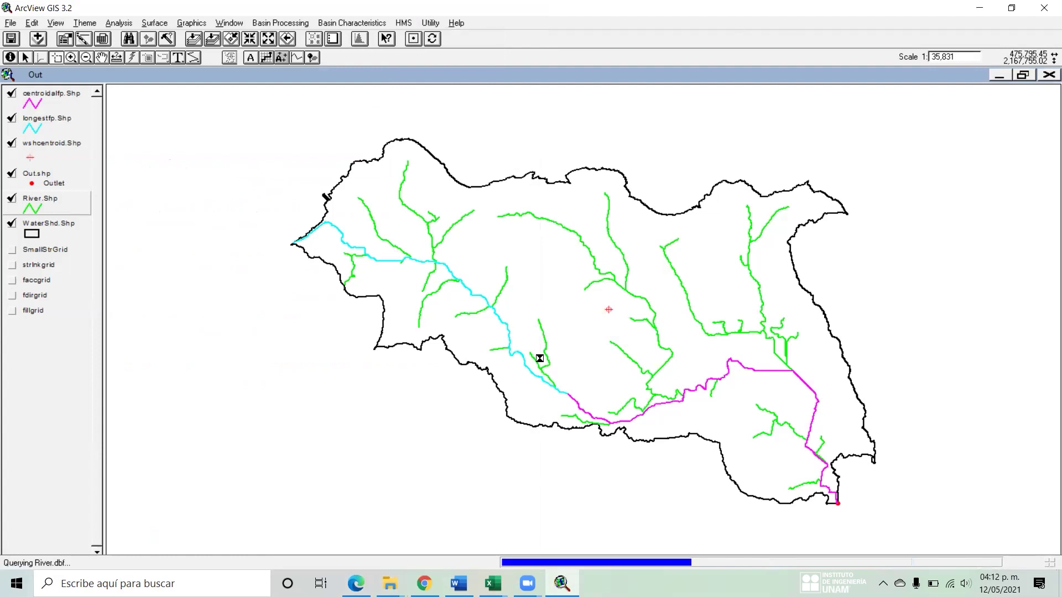
left_click(527, 322)
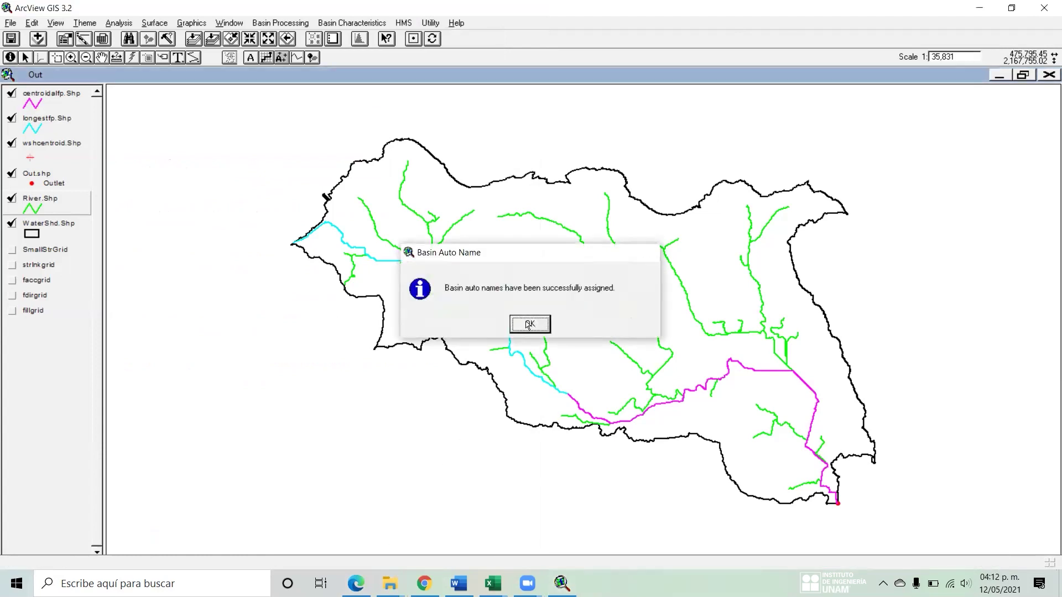
- Following SM12.pdf, run Map to HMS Units in ArcView with SI Unit as the unit type
left_click(356, 584)
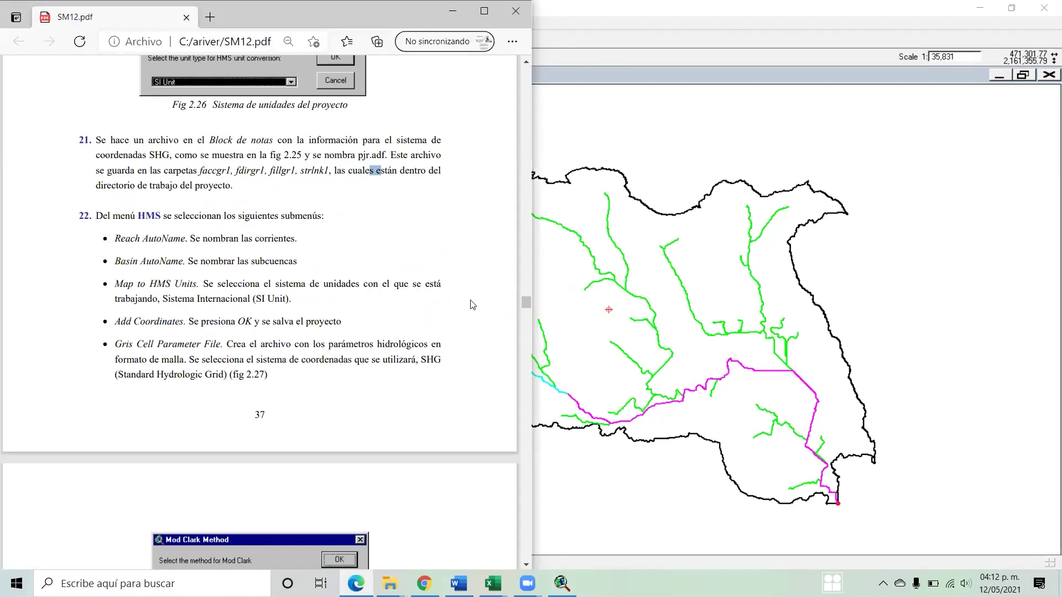
left_click(744, 28)
left_click(400, 25)
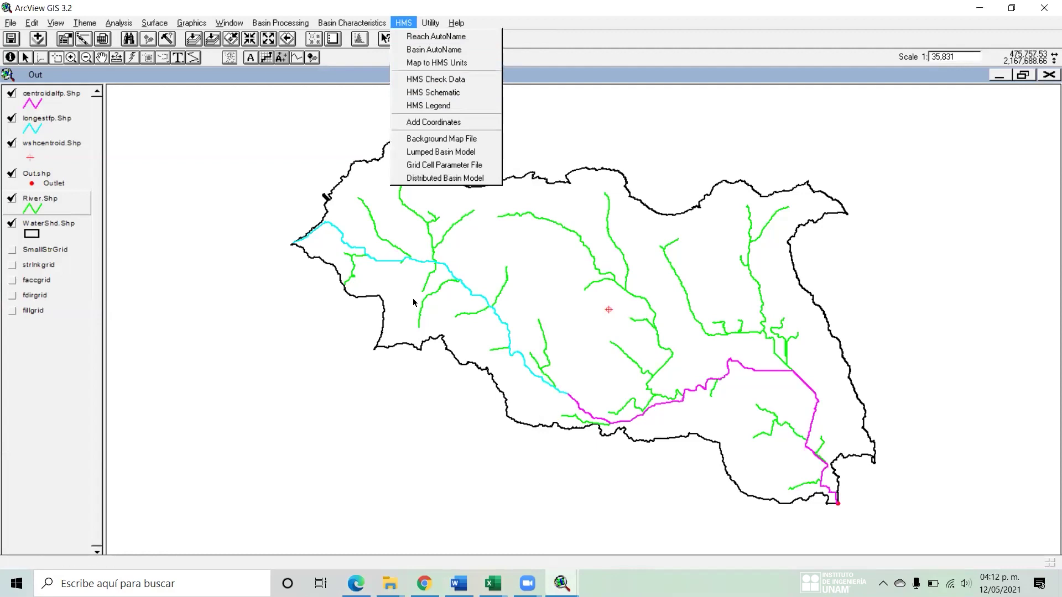
left_click(356, 584)
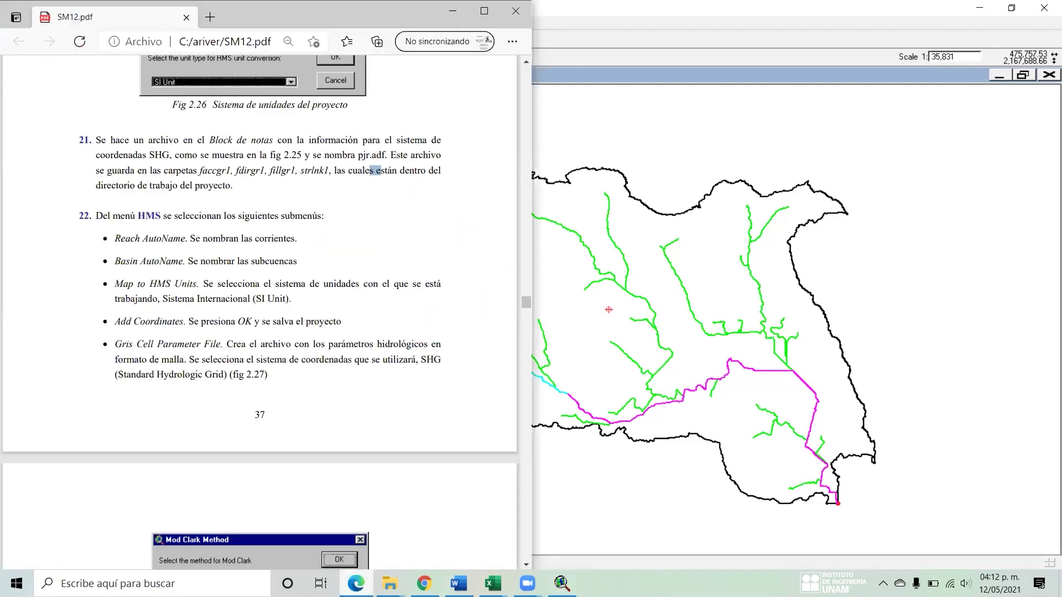
key("alt+Tab")
left_click(399, 23)
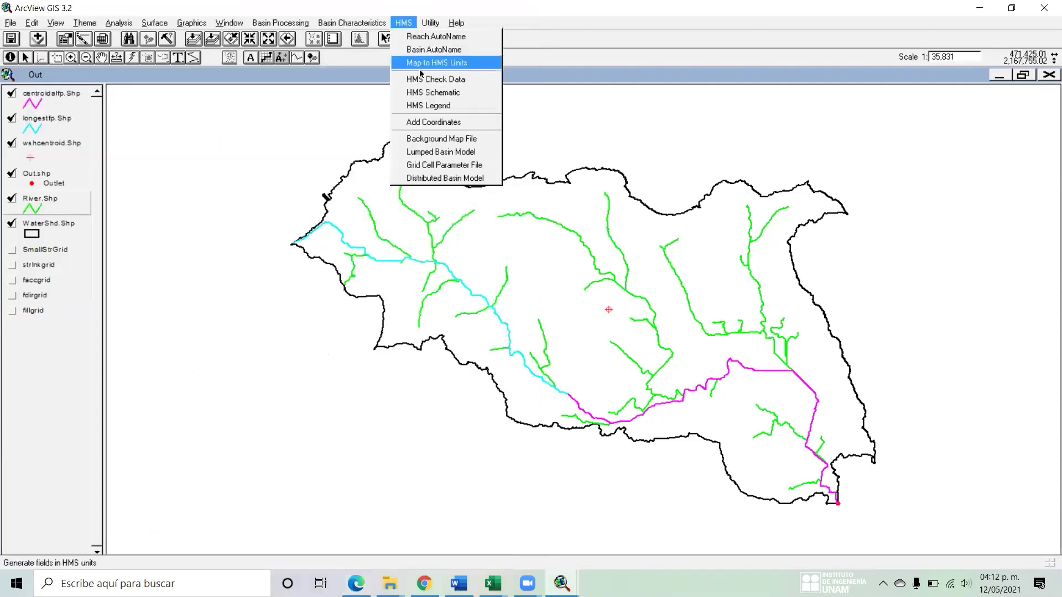
left_click(433, 64)
left_click(573, 314)
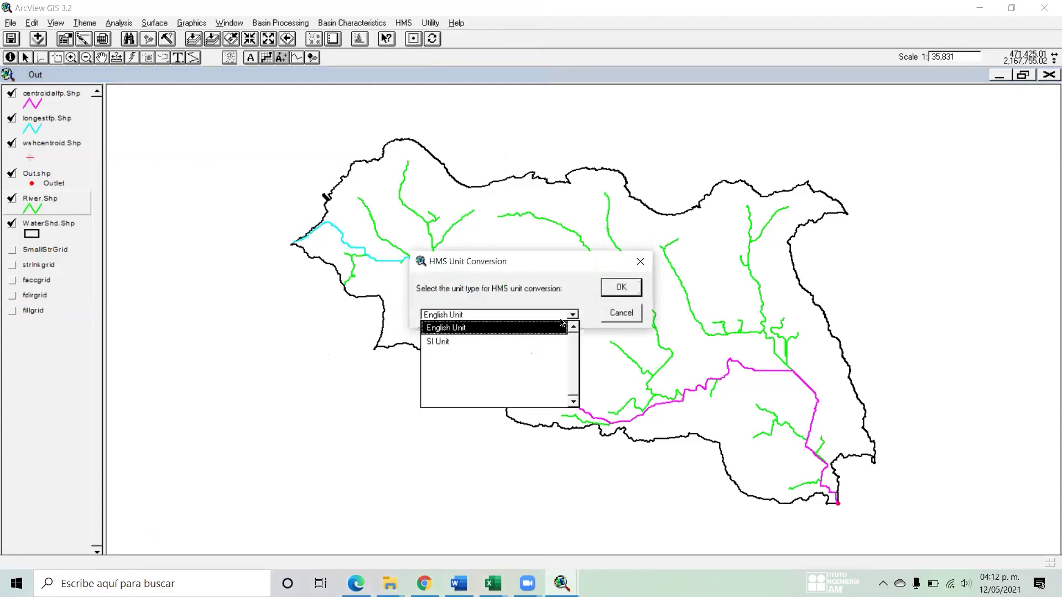
left_click(503, 346)
left_click(619, 288)
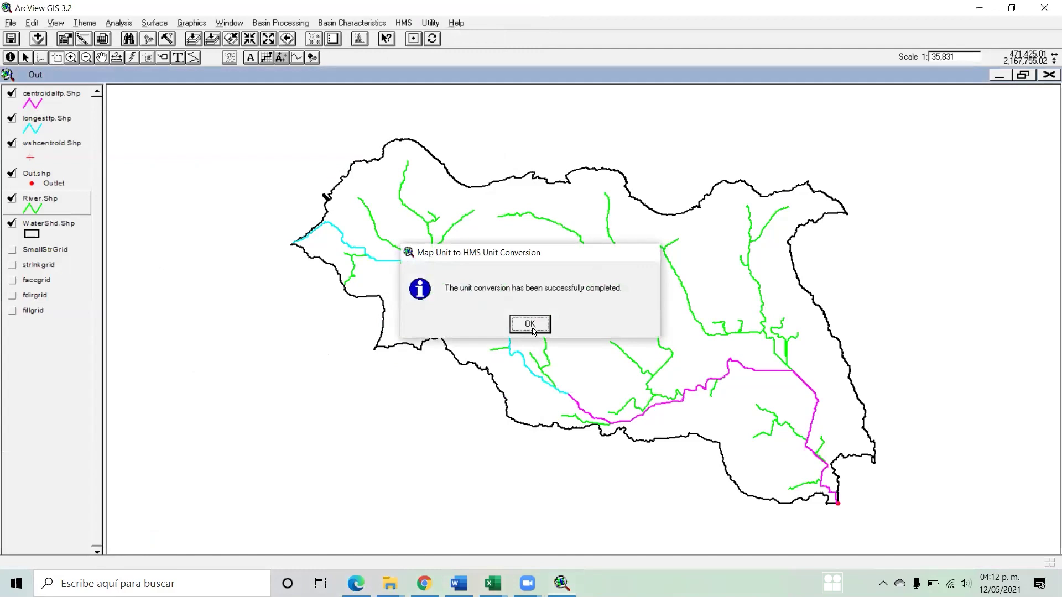
left_click(534, 331)
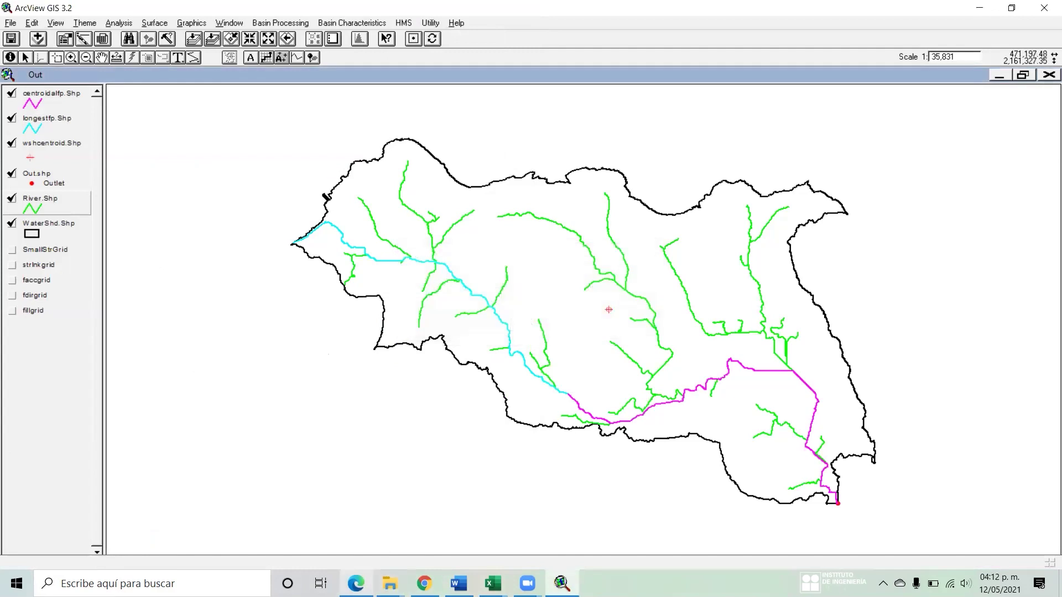
- After checking SM12.pdf, run Add Coordinates in ArcView with wshcentroid.Shp as HMSPoint, centroidalfp.Shp as HMSConnect and fillgrid as HydroDEM
mouse_move(390, 584)
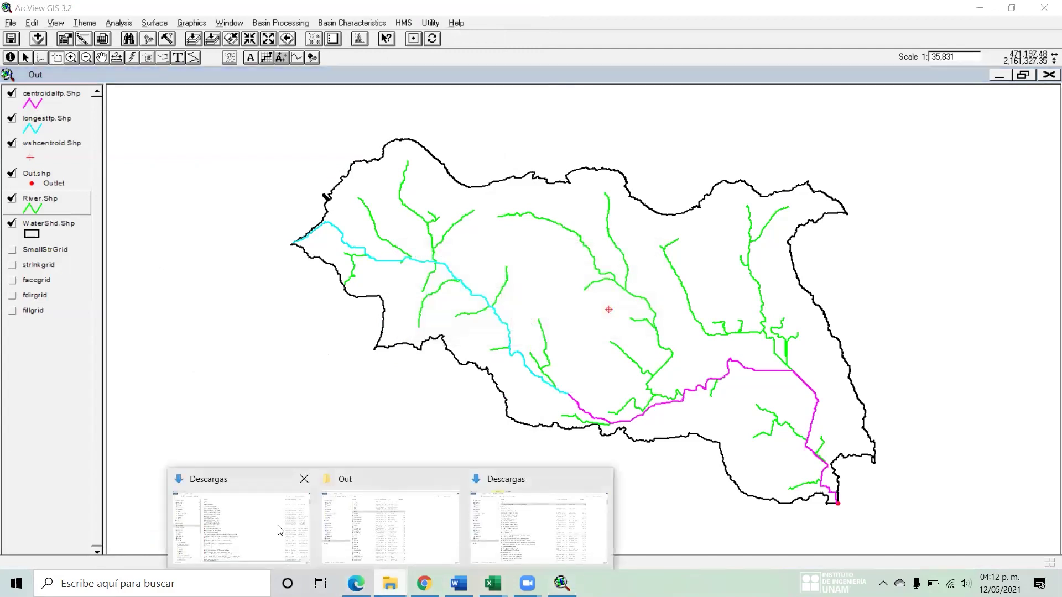
left_click(356, 584)
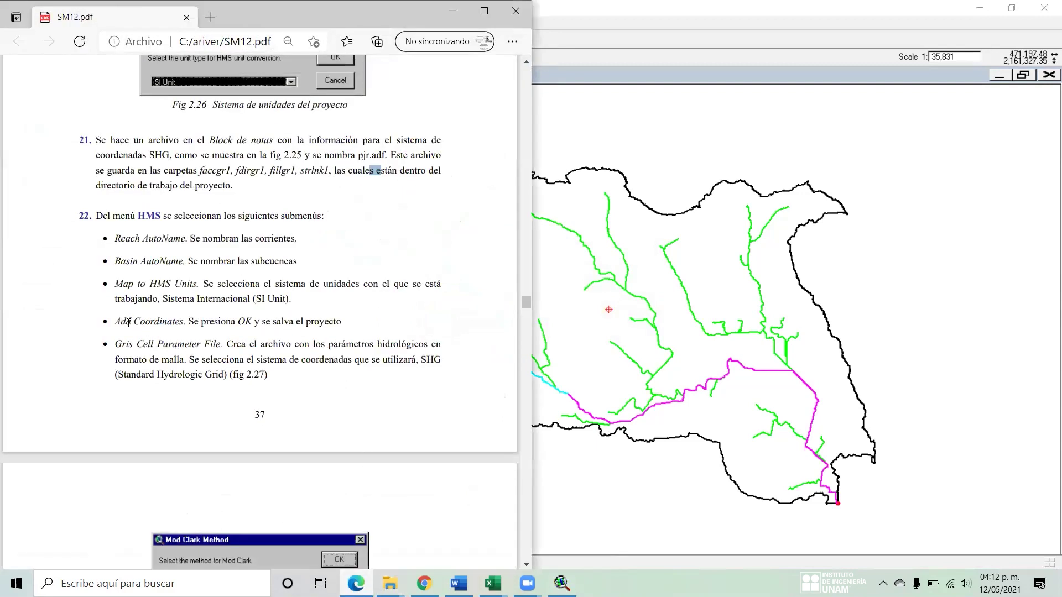
left_click(689, 31)
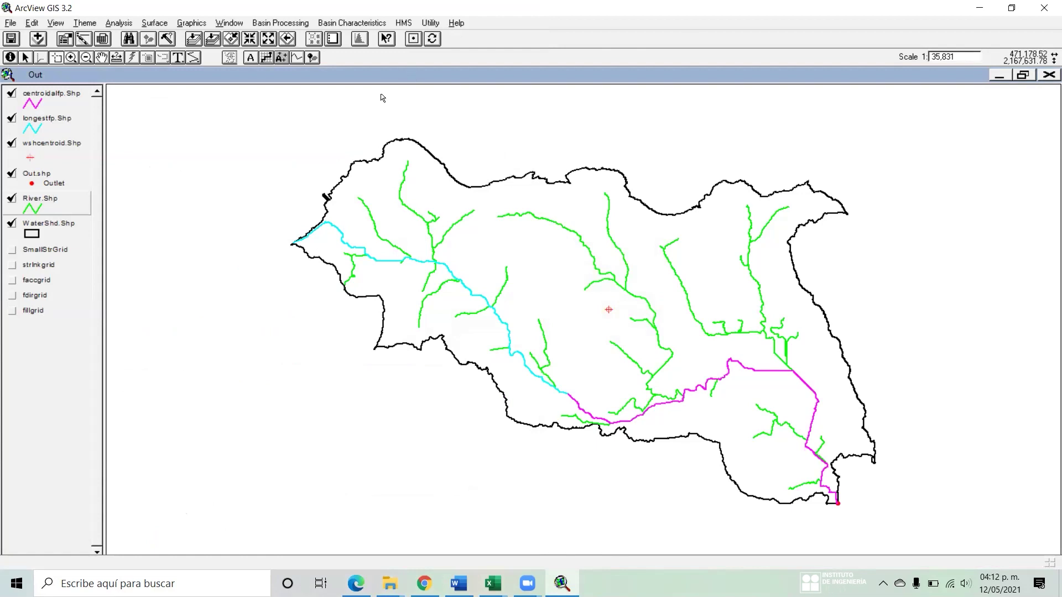
left_click(404, 22)
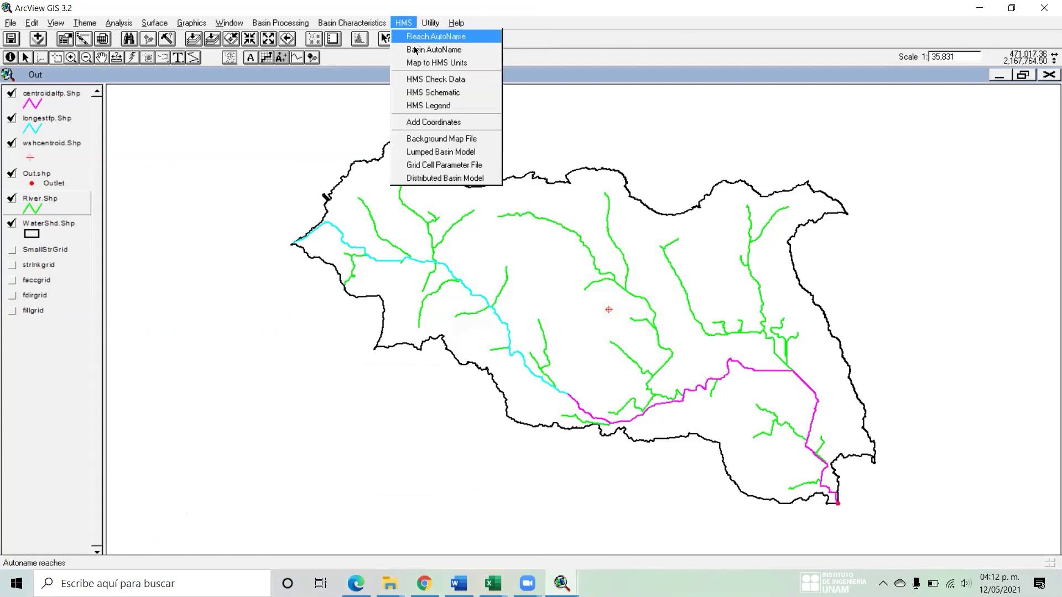
left_click(434, 122)
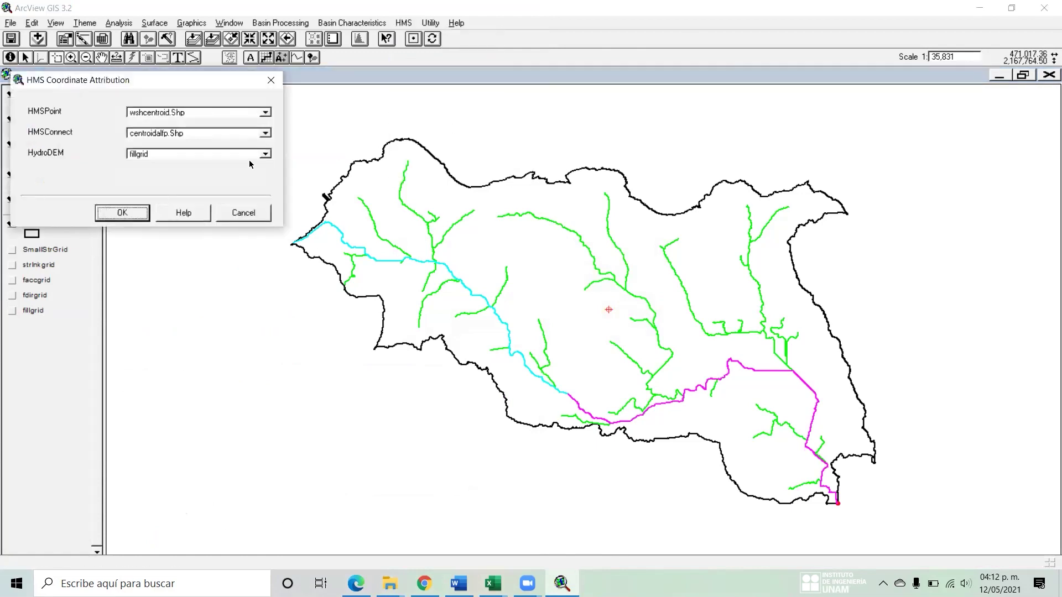
left_click(122, 214)
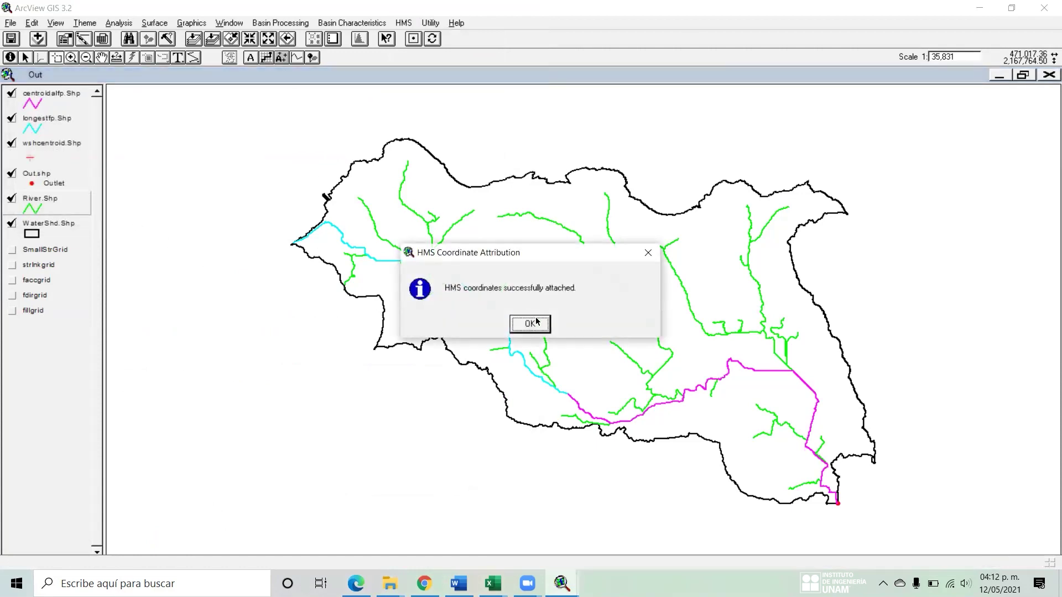
left_click(530, 325)
- After checking SM12.pdf, run Grid Cell Parameter File in ArcView with SHG Method and the default ALBERS projection
left_click(357, 584)
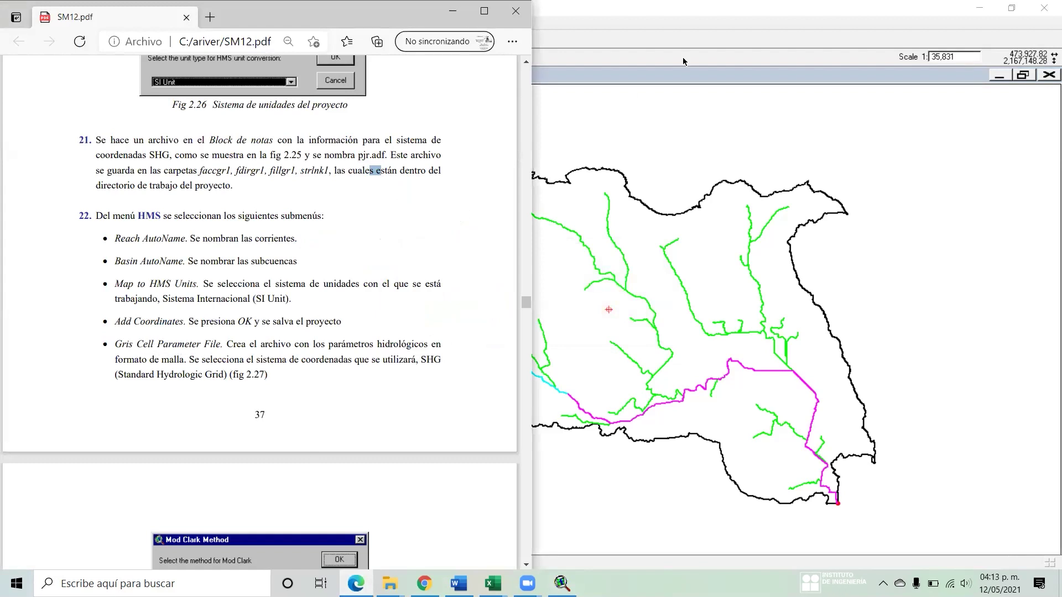
left_click(746, 28)
left_click(400, 25)
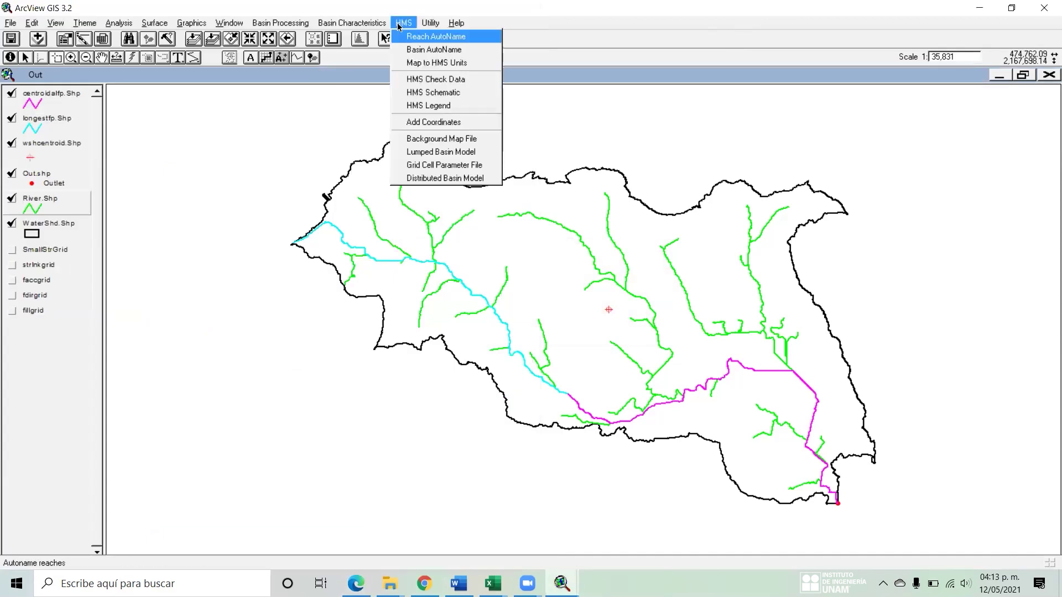
left_click(447, 166)
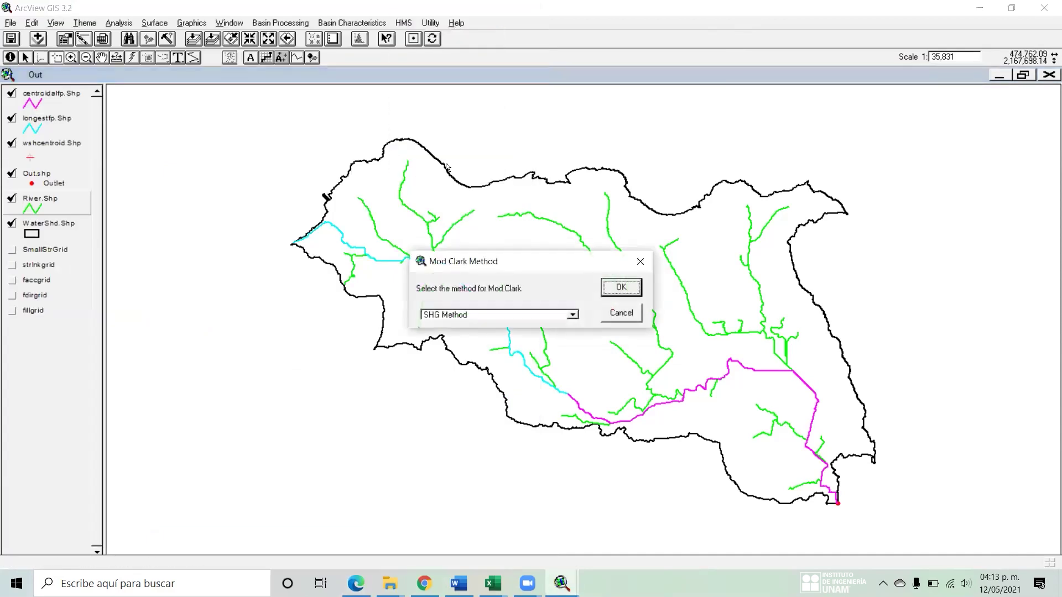
left_click(572, 315)
left_click(542, 318)
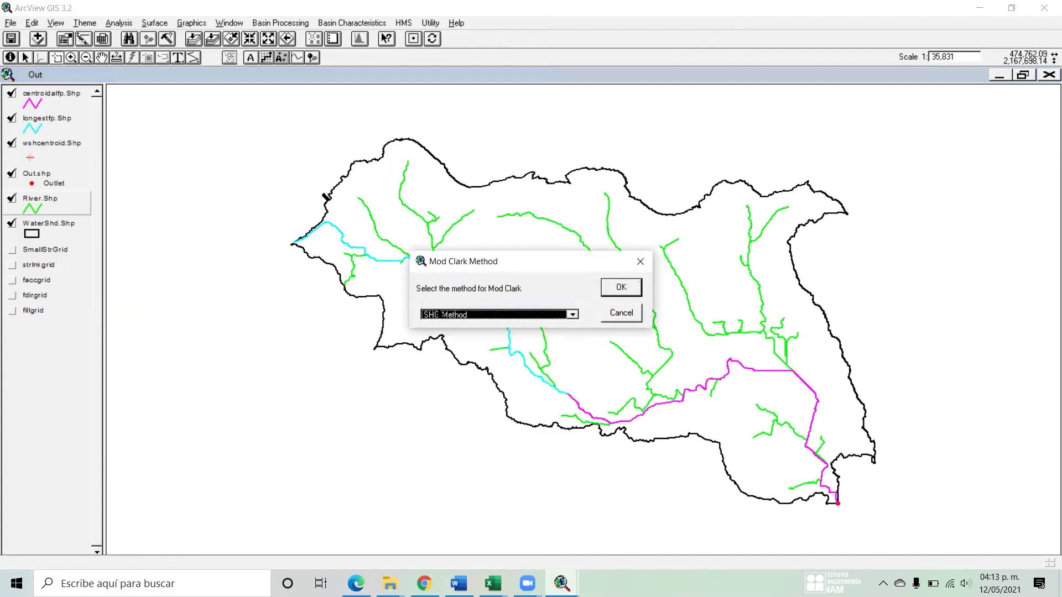
left_click(639, 289)
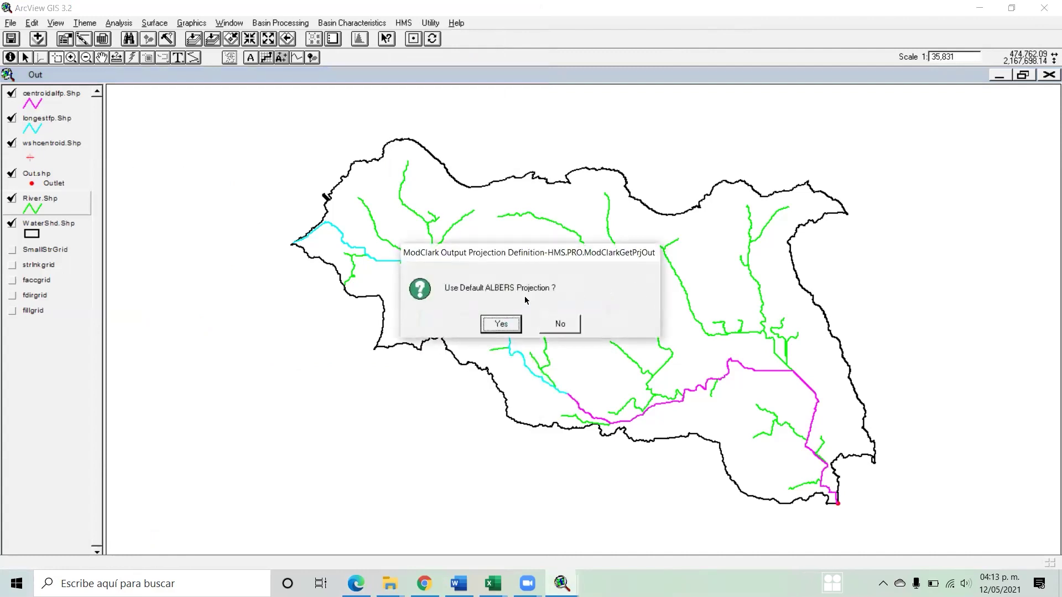
left_click_drag(541, 250, 535, 199)
left_click(497, 273)
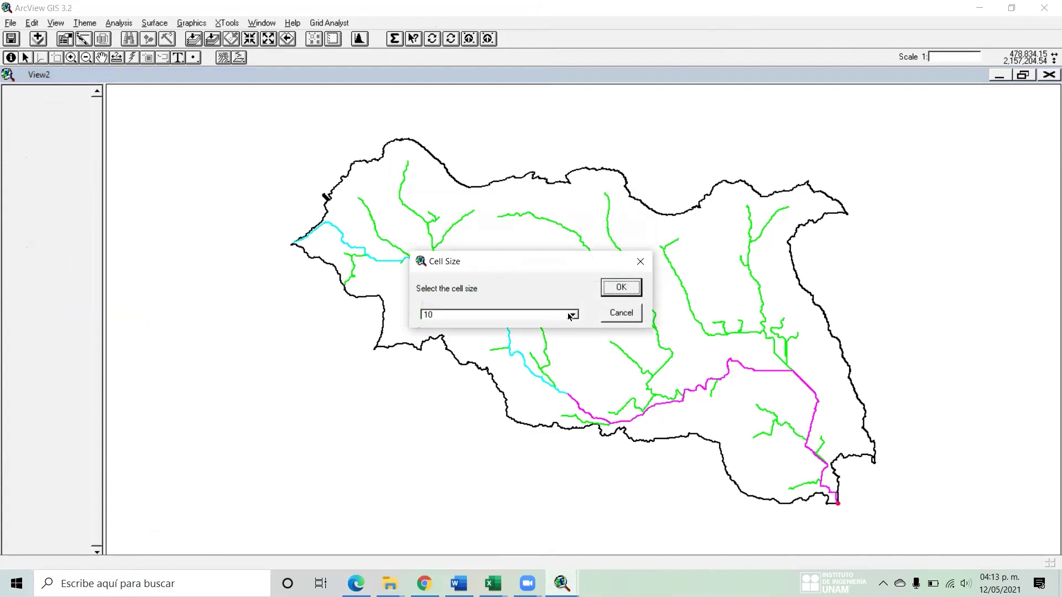
- Set the grid cell size to 100 and complete the ModClark processing
left_click(572, 316)
left_click(572, 316)
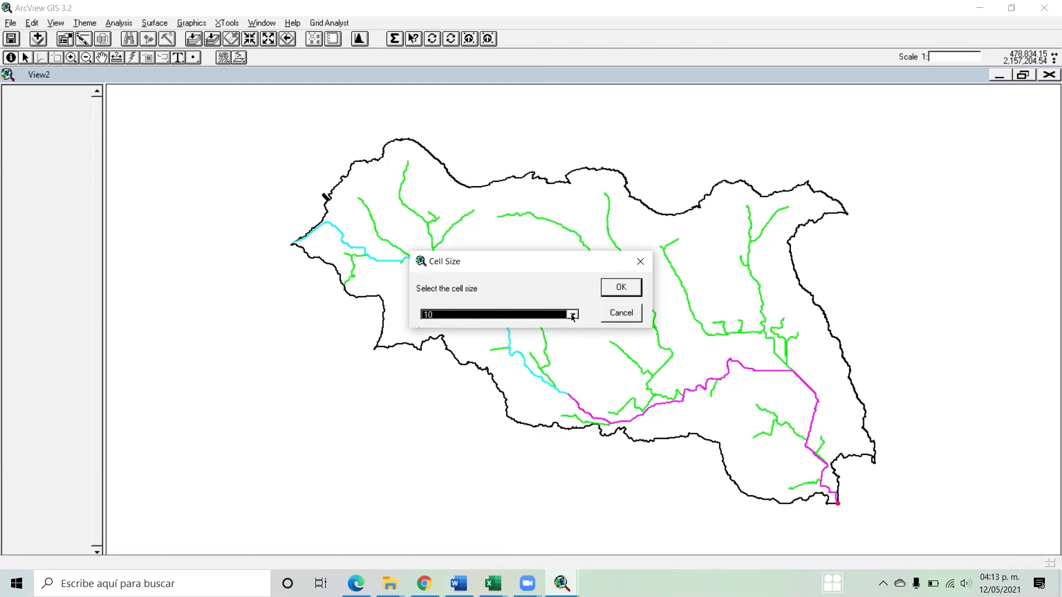
left_click(573, 315)
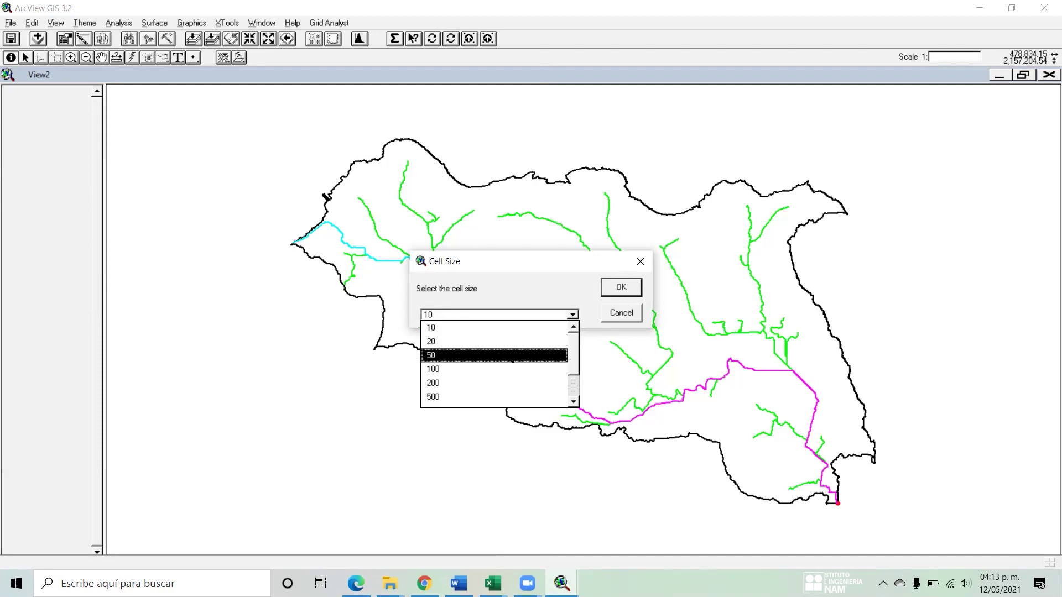
left_click(510, 359)
left_click(573, 316)
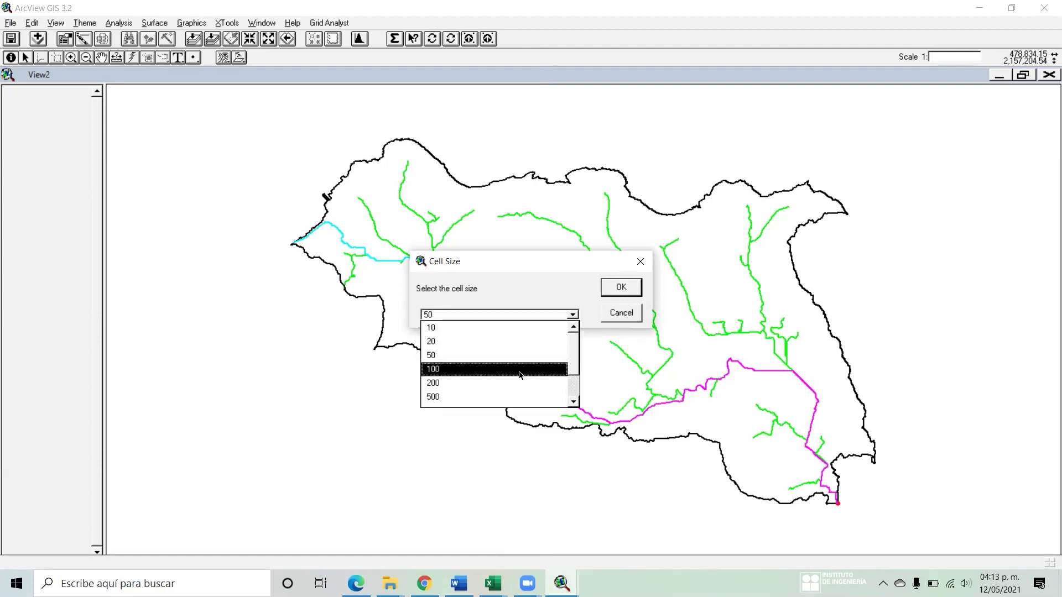
left_click(520, 370)
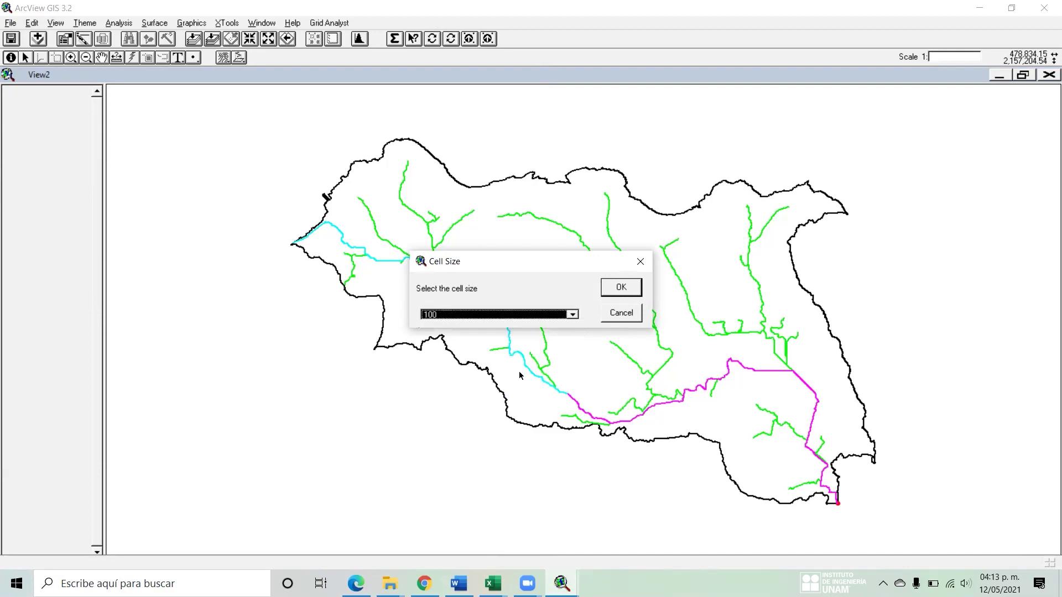
left_click(619, 288)
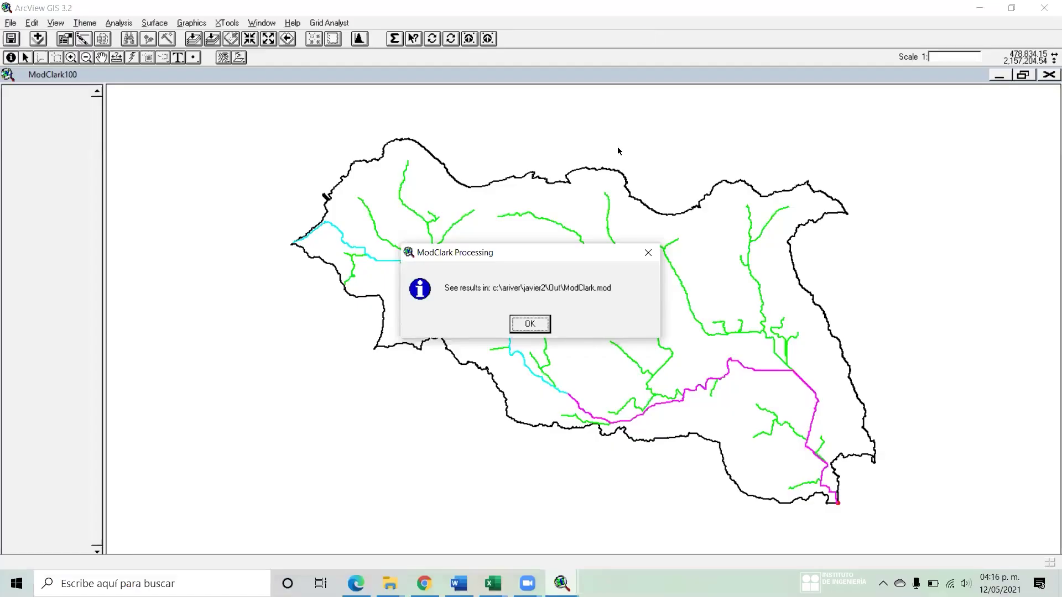
left_click(530, 325)
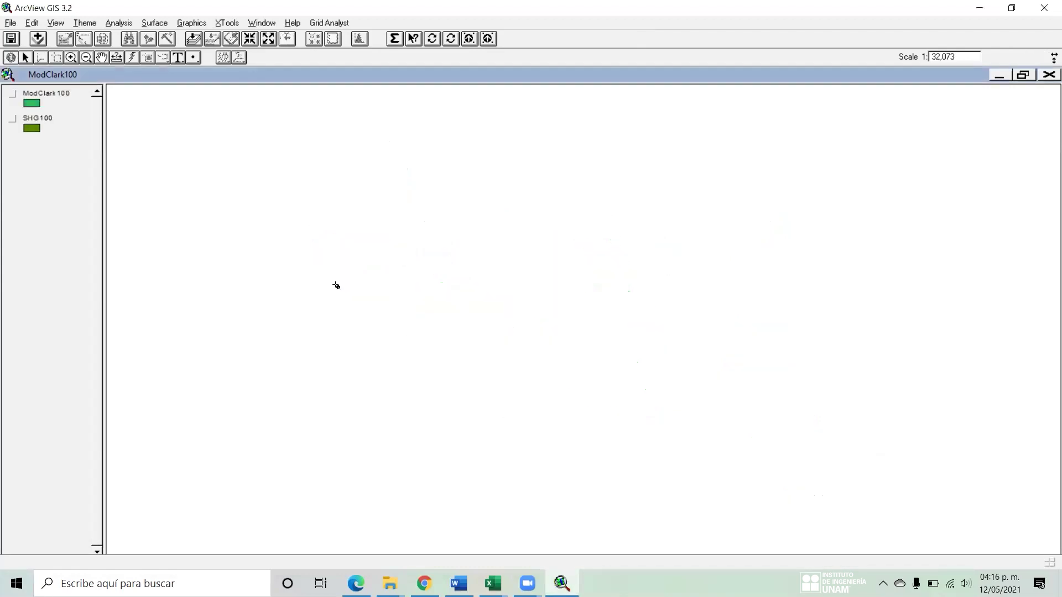
- Display the ModClark100 and SHG100 themes in the ModClark100 view and save the project
left_click(12, 94)
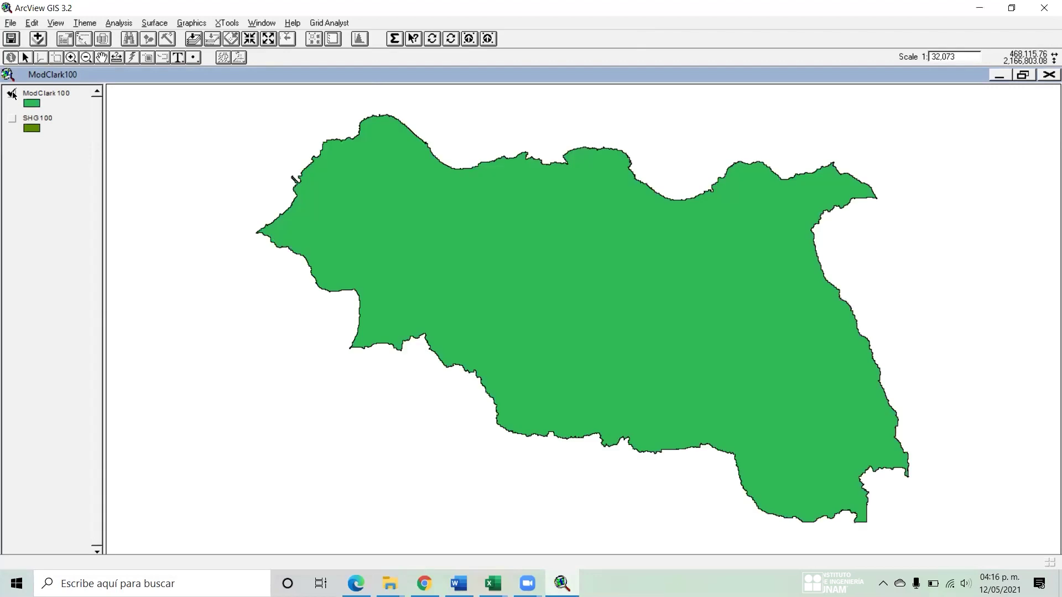
left_click(13, 119)
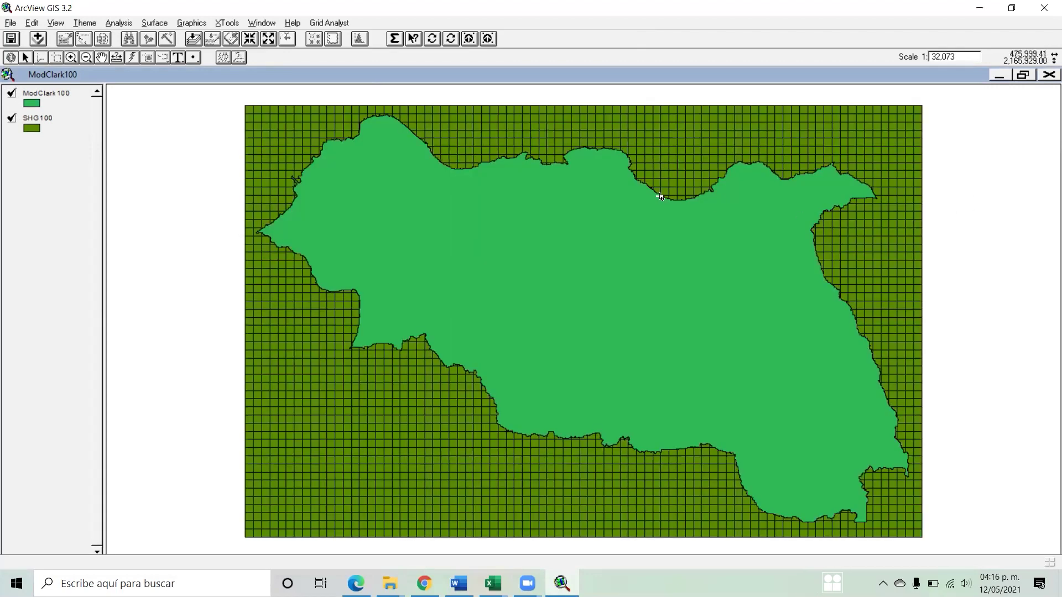
left_click(11, 39)
- Minimize the ModClark100 view, then enlarge and reposition the Out view beside the project window
left_click(999, 76)
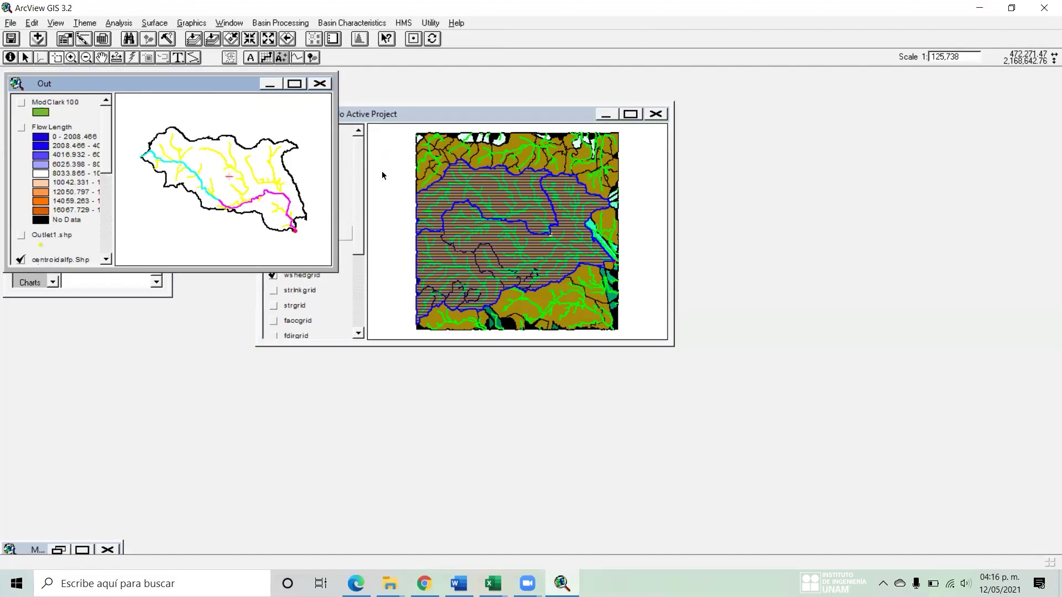
left_click_drag(197, 87, 382, 175)
left_click_drag(520, 356, 866, 499)
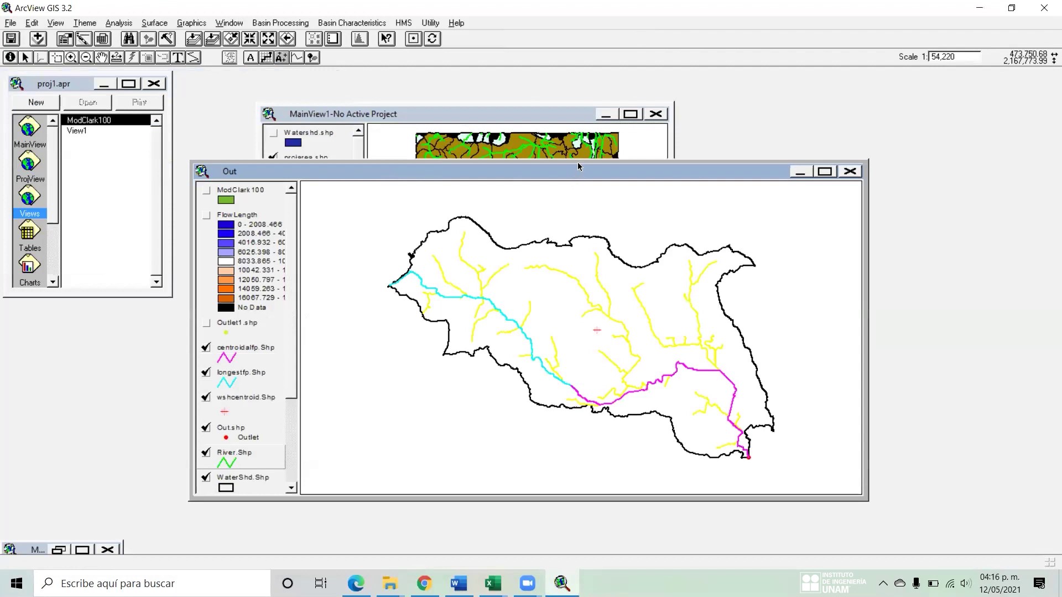
left_click_drag(350, 171, 407, 130)
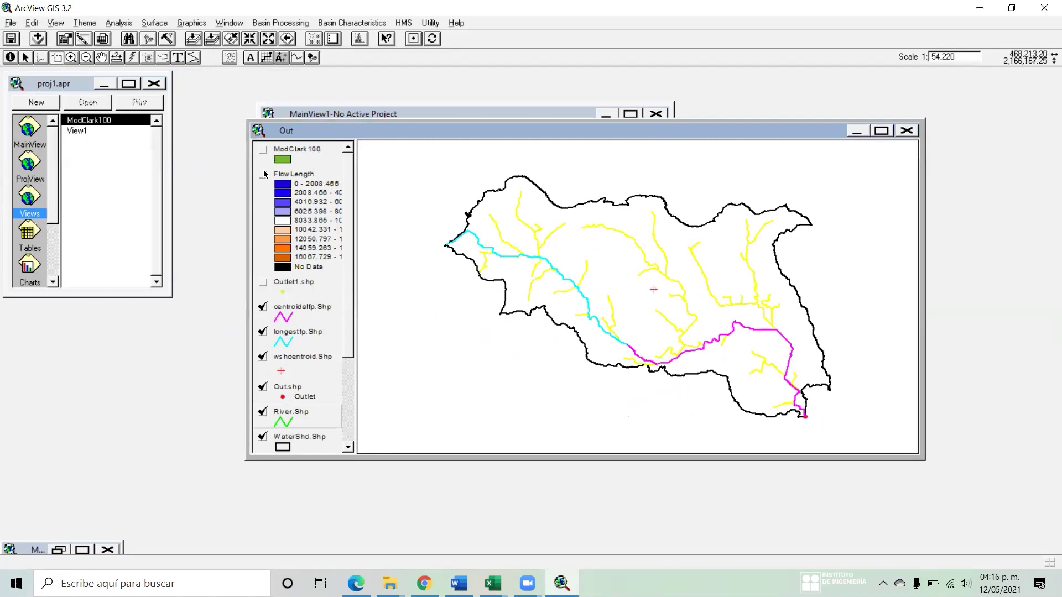
- Examine the ModClark100 and FlowLength themes in the Out view in turn, leaving only ModClark100 of the two displayed
left_click(263, 150)
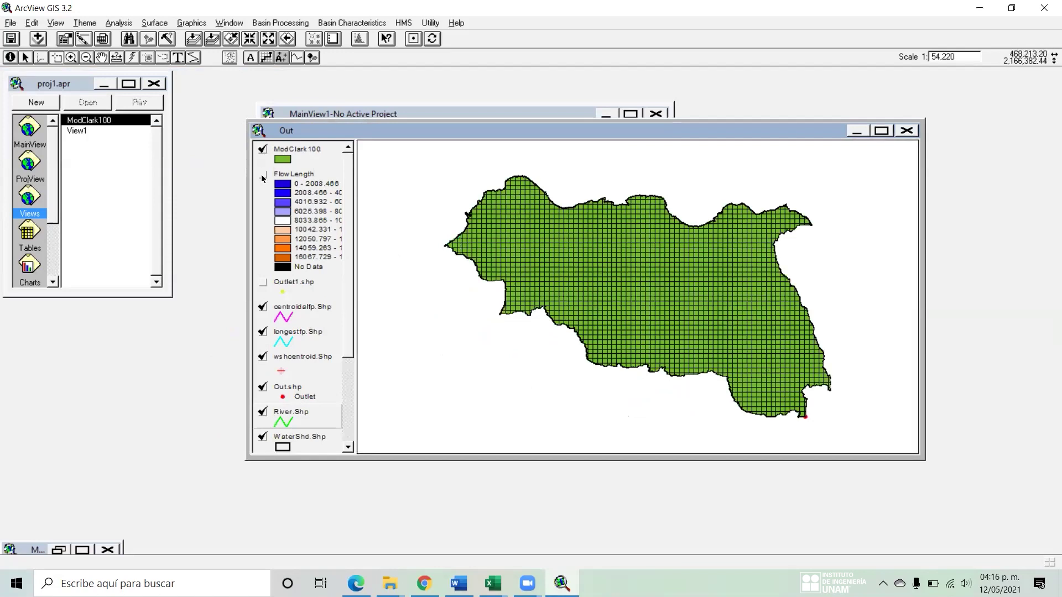
left_click(263, 176)
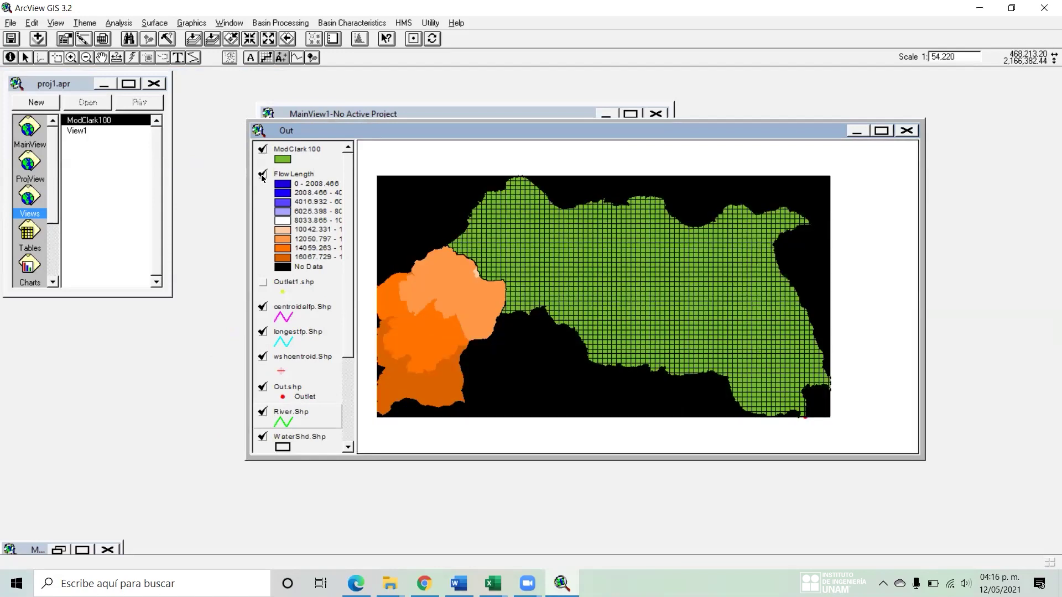
left_click(263, 176)
left_click(263, 151)
left_click(263, 174)
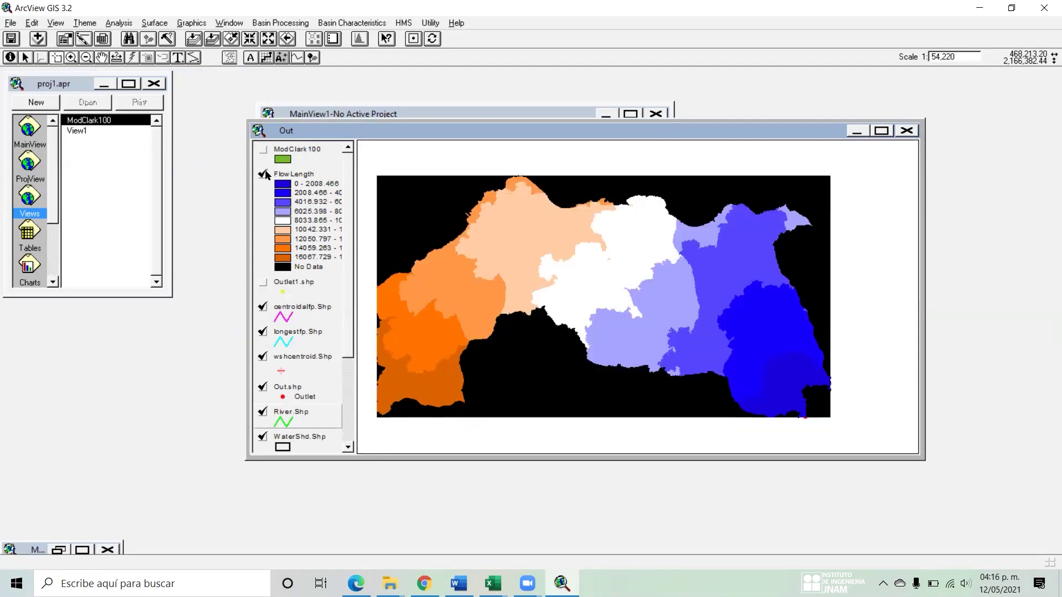
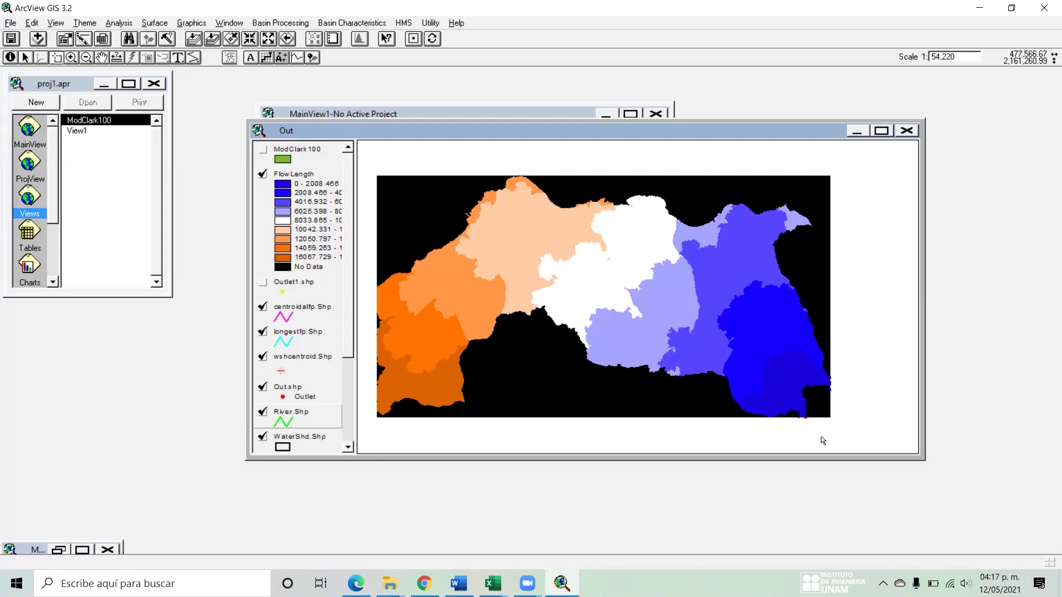
left_click(263, 174)
left_click(263, 150)
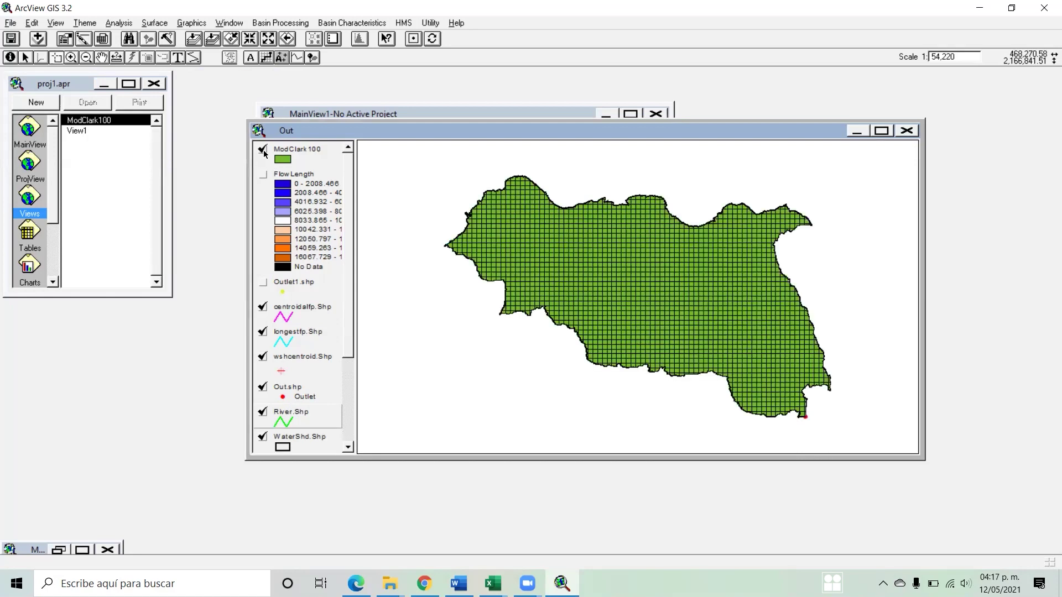
left_click_drag(553, 135, 536, 133)
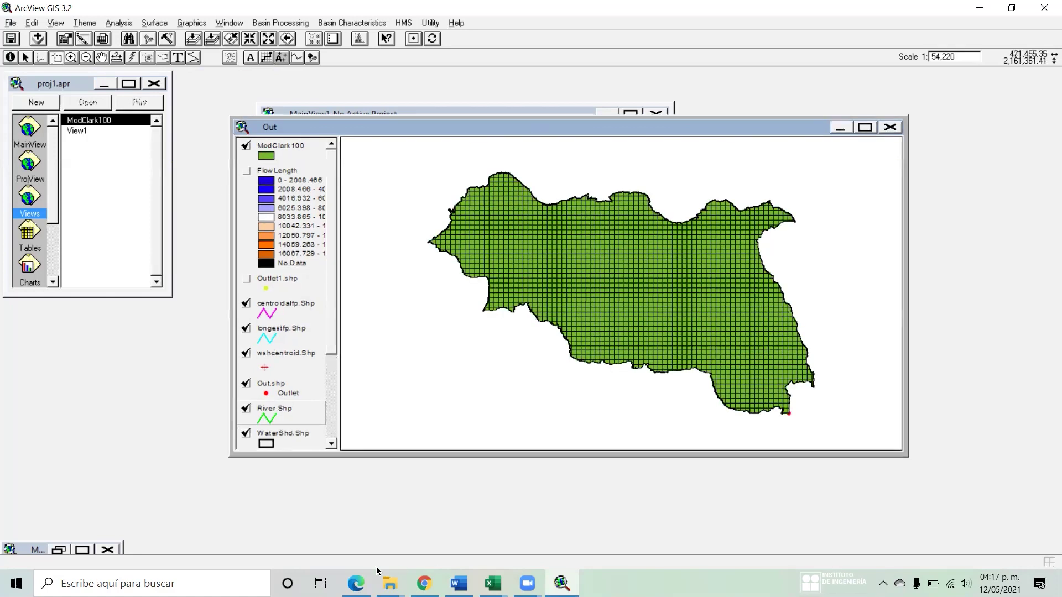
- Read on in SM12.pdf from the cell size instructions to section 2.6 on determining the curve number theme
left_click(357, 583)
scroll(275, 306, "down", 10)
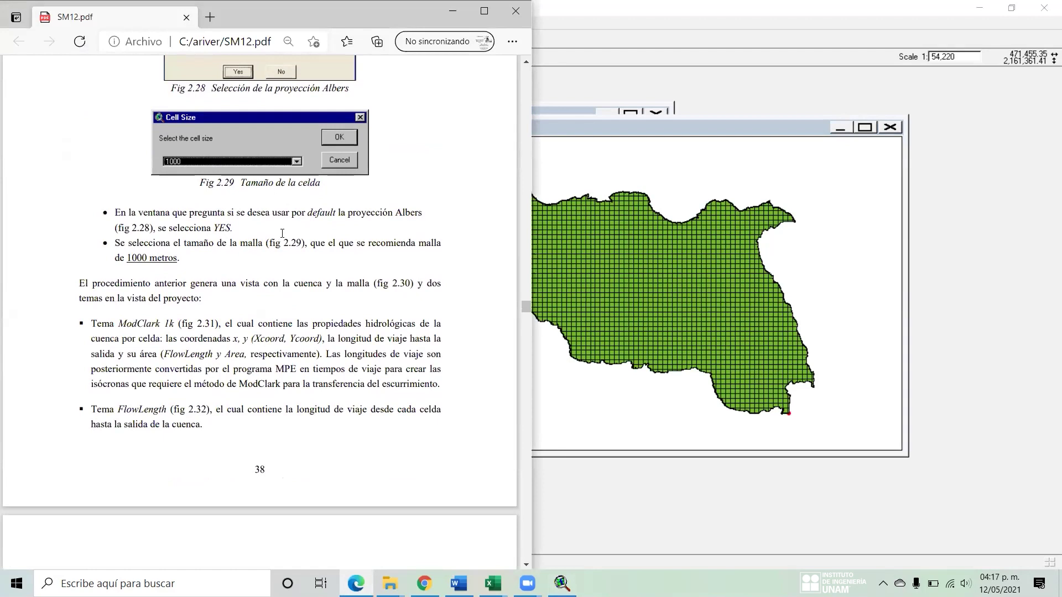
scroll(282, 233, "down", 5)
scroll(282, 227, "down", 5)
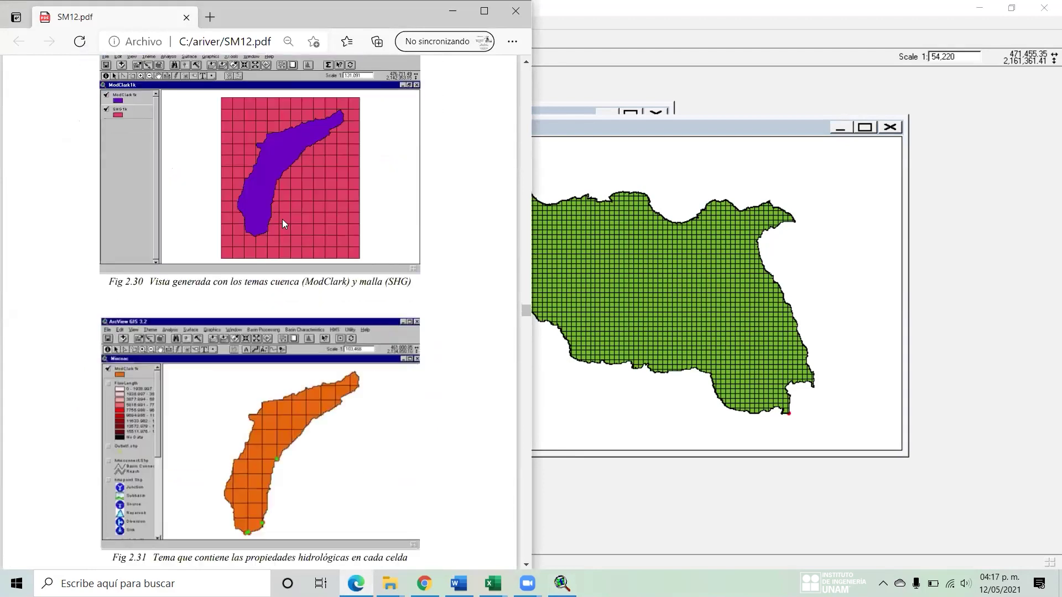
scroll(243, 315, "down", 5)
scroll(265, 314, "down", 6)
scroll(299, 218, "up", 1)
scroll(285, 215, "down", 3)
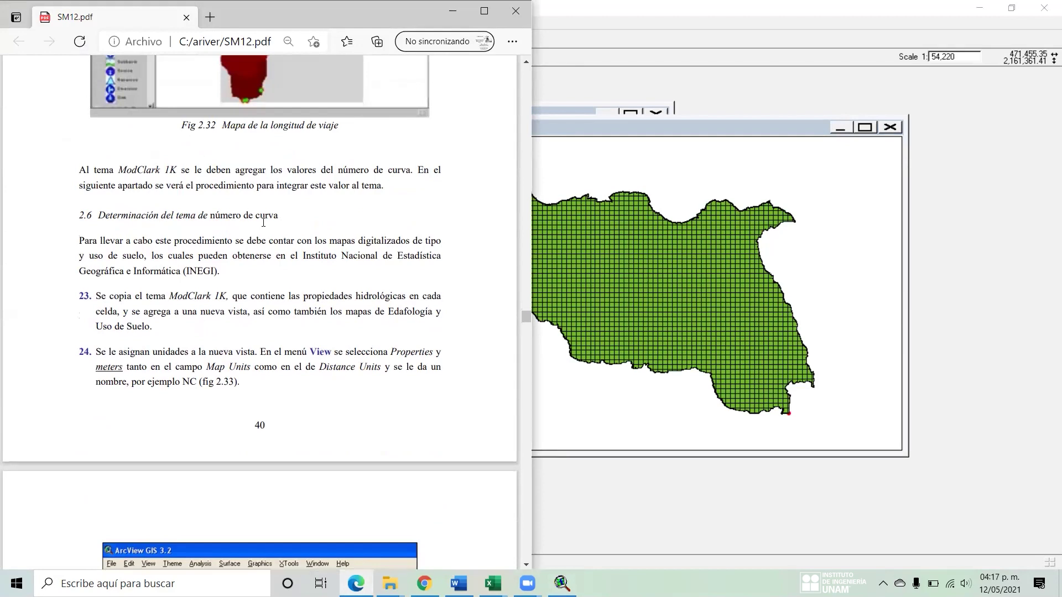
scroll(128, 253, "down", 1)
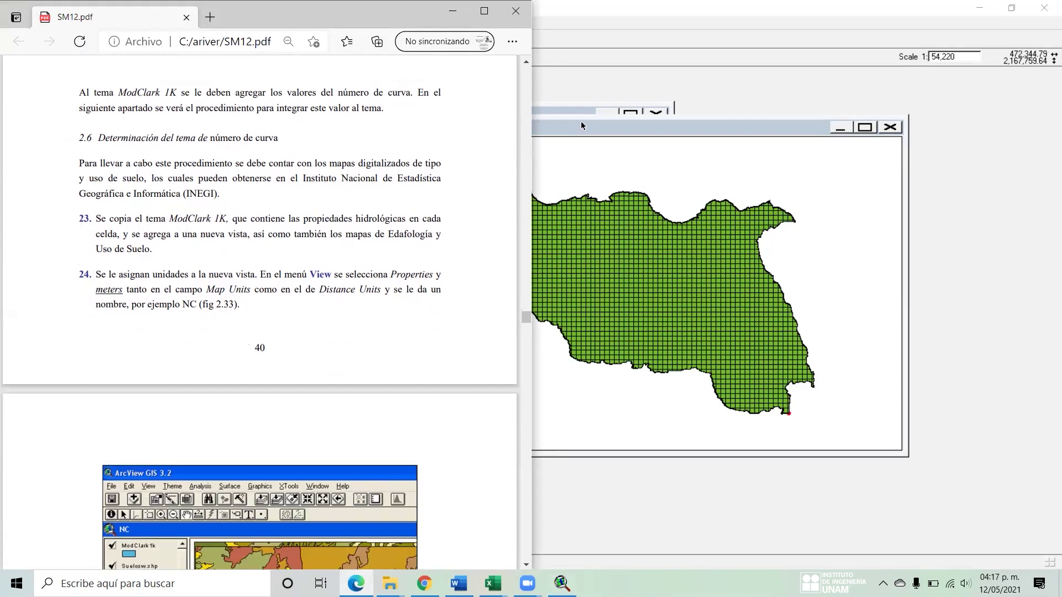
- Return to ArcView and copy the ModClark100 theme from the Out view
left_click(723, 127)
left_click(280, 151)
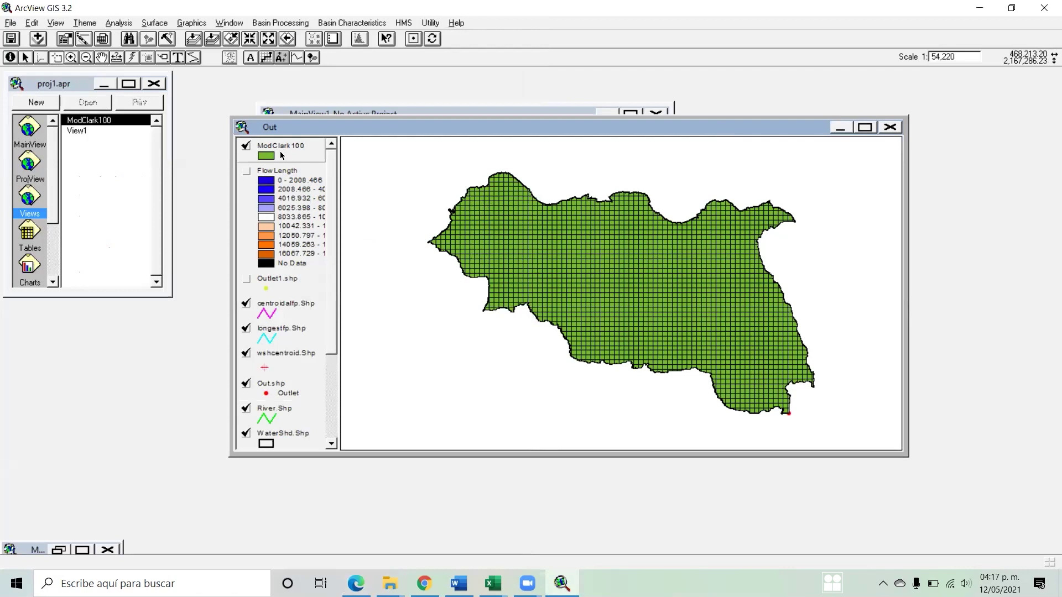
left_click(84, 24)
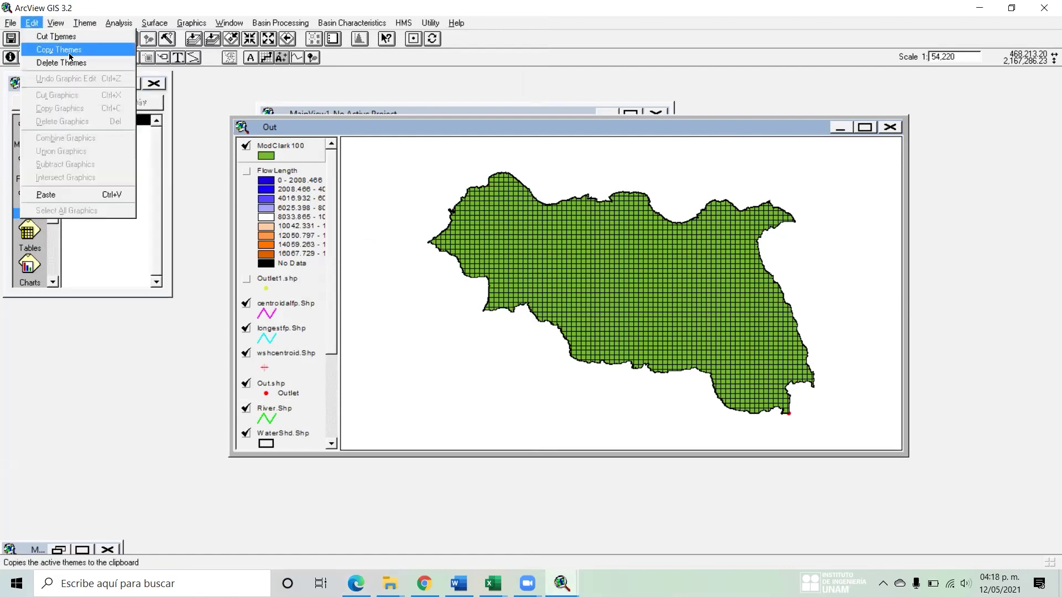
left_click(59, 50)
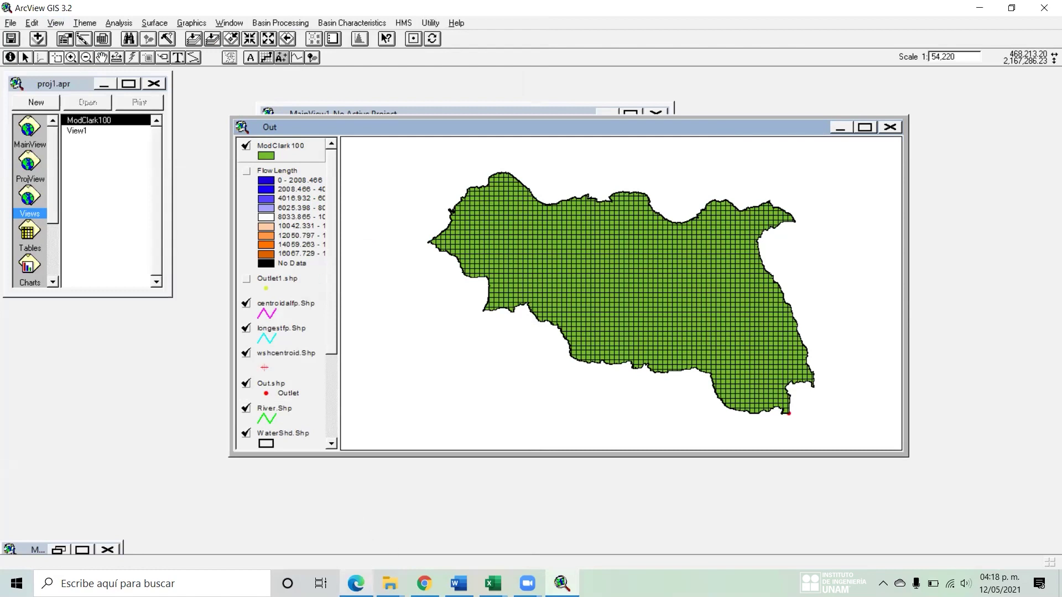
- After rechecking SM12.pdf, create a new ArcView view in meters with the copied ModClark100 theme displayed, and return to the PDF
left_click(356, 583)
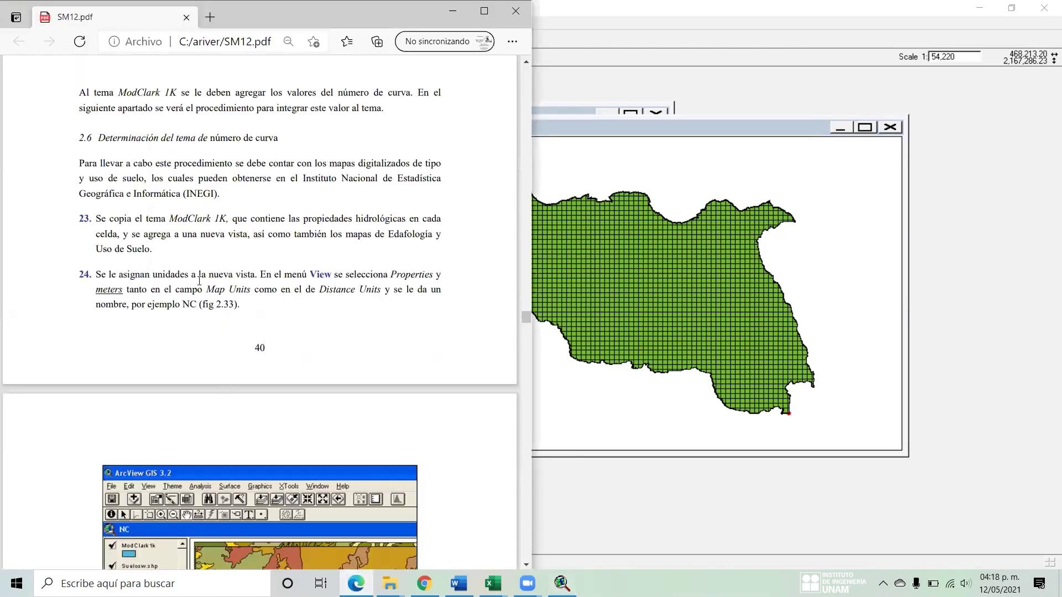
left_click(681, 122)
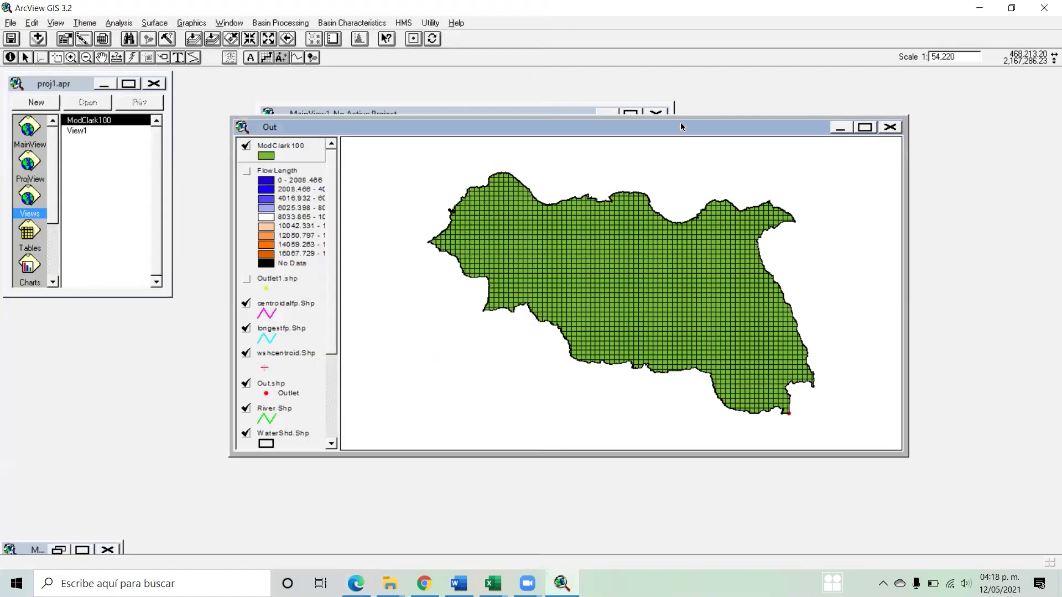
double_click(30, 204)
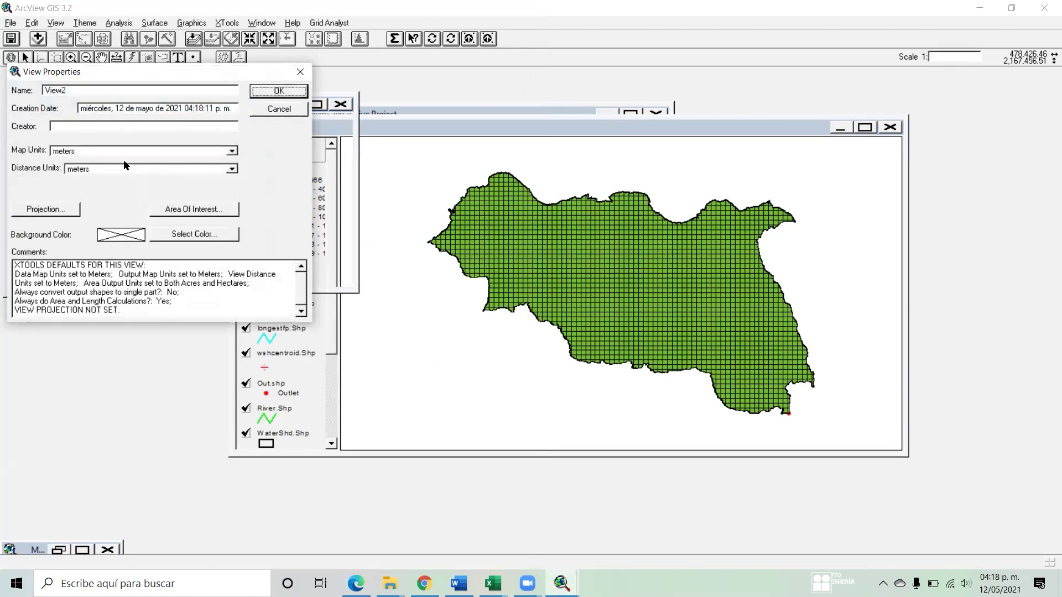
left_click(272, 92)
left_click_drag(296, 114, 559, 134)
left_click_drag(378, 191, 378, 190)
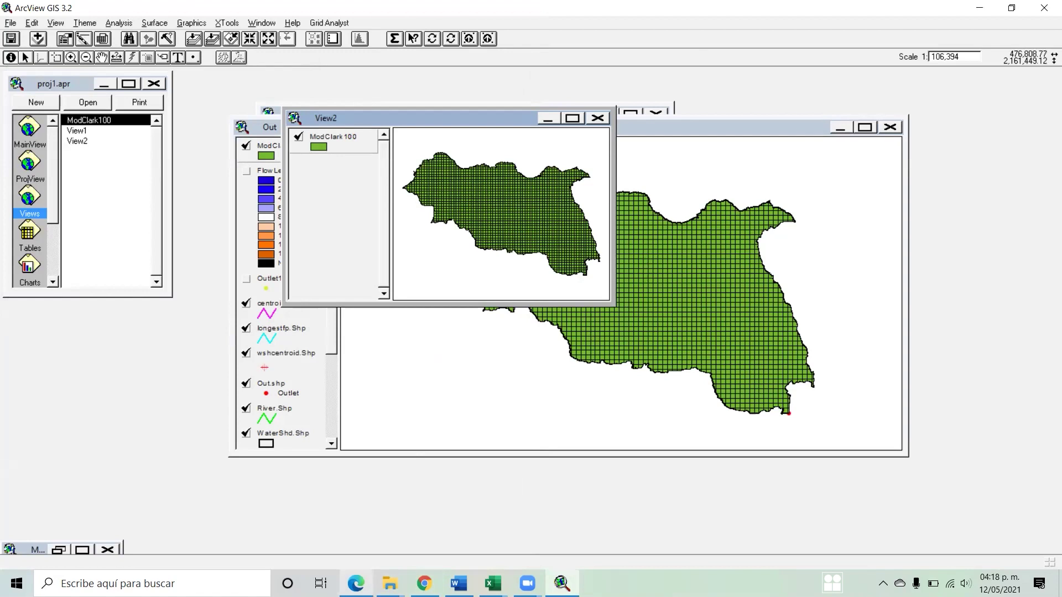
key("alt+Tab")
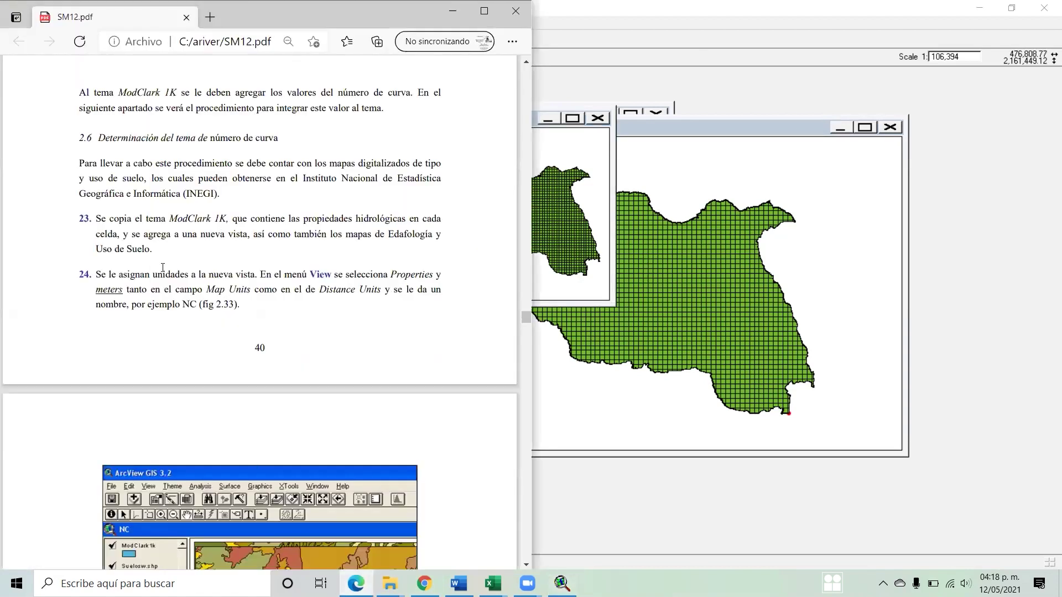
- Read SM12.pdf steps 24 to 26 on adding and clipping the soil maps, and return to ArcView with the new view maximized
scroll(163, 268, "down", 3)
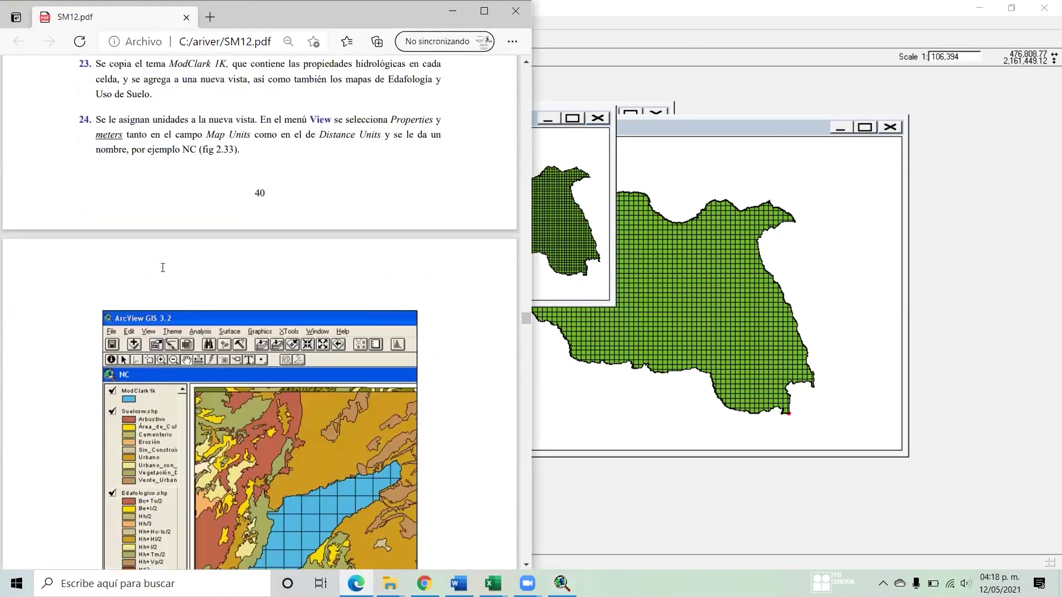
scroll(162, 267, "down", 12)
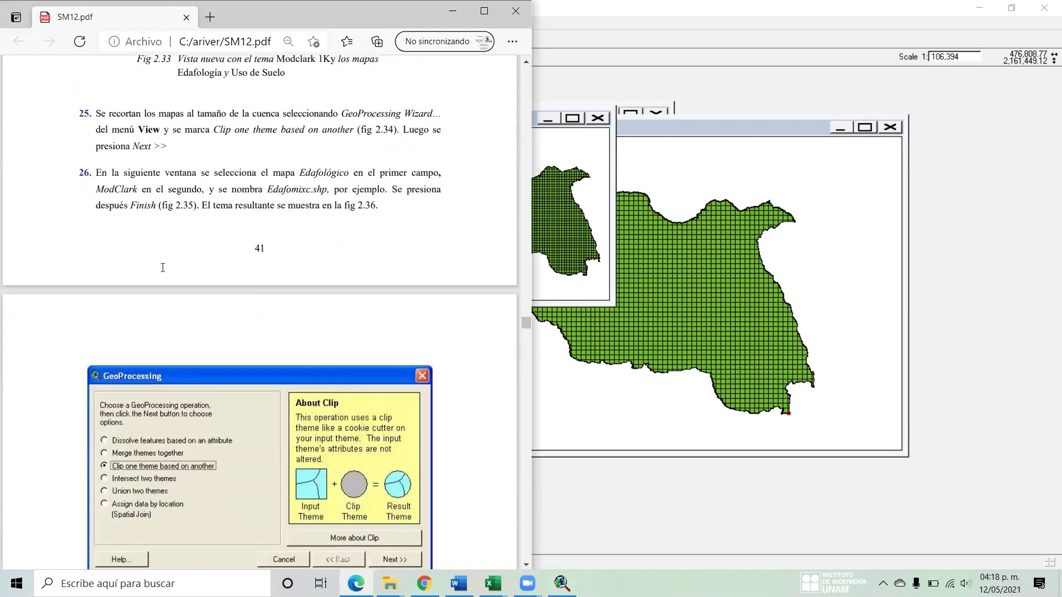
scroll(163, 267, "up", 3)
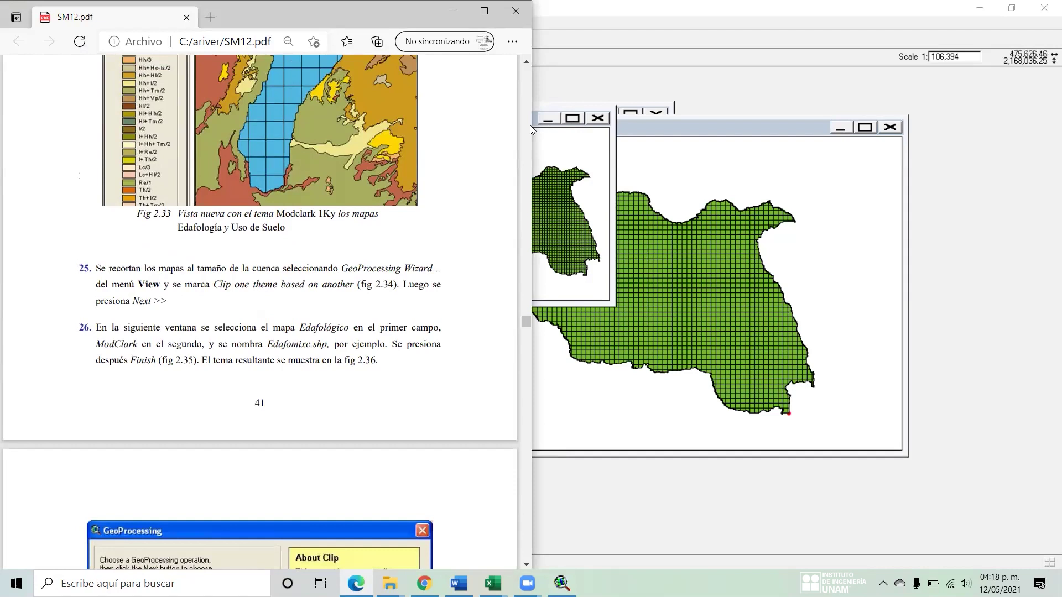
left_click(573, 119)
left_click(38, 39)
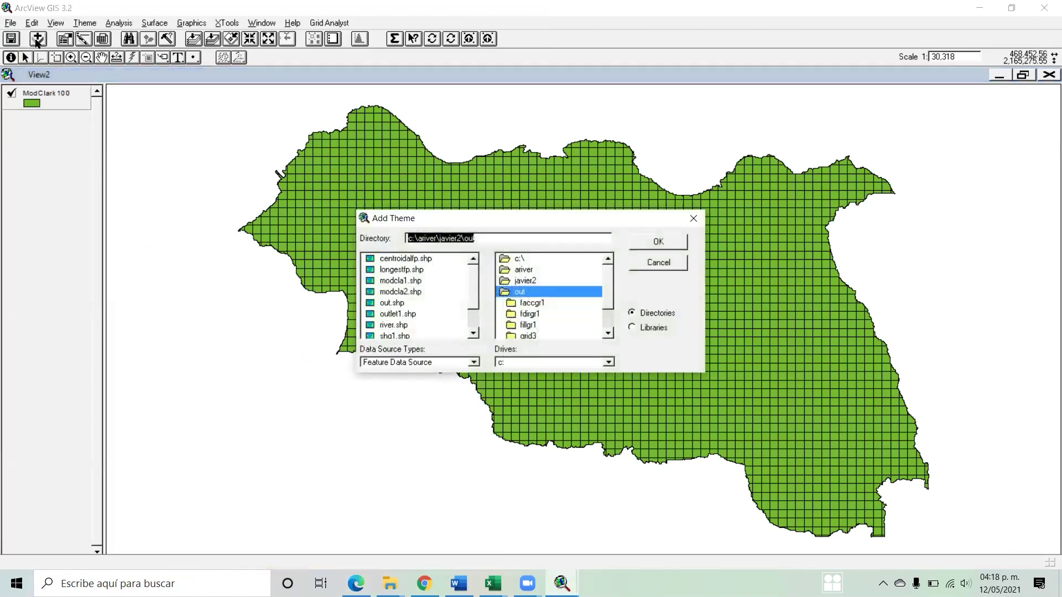
scroll(600, 305, "down", 2)
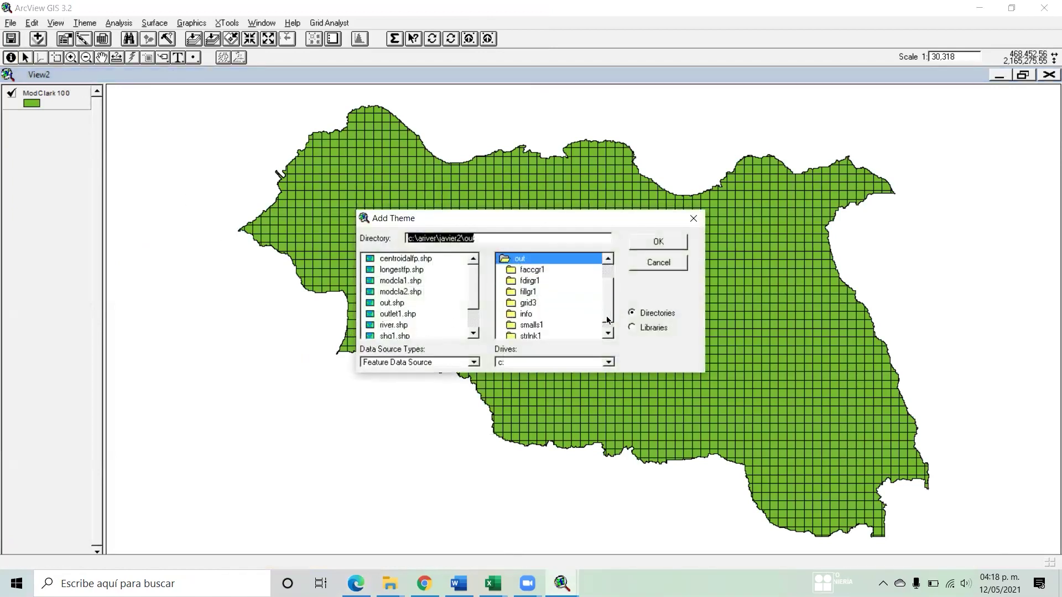
scroll(604, 304, "up", 2)
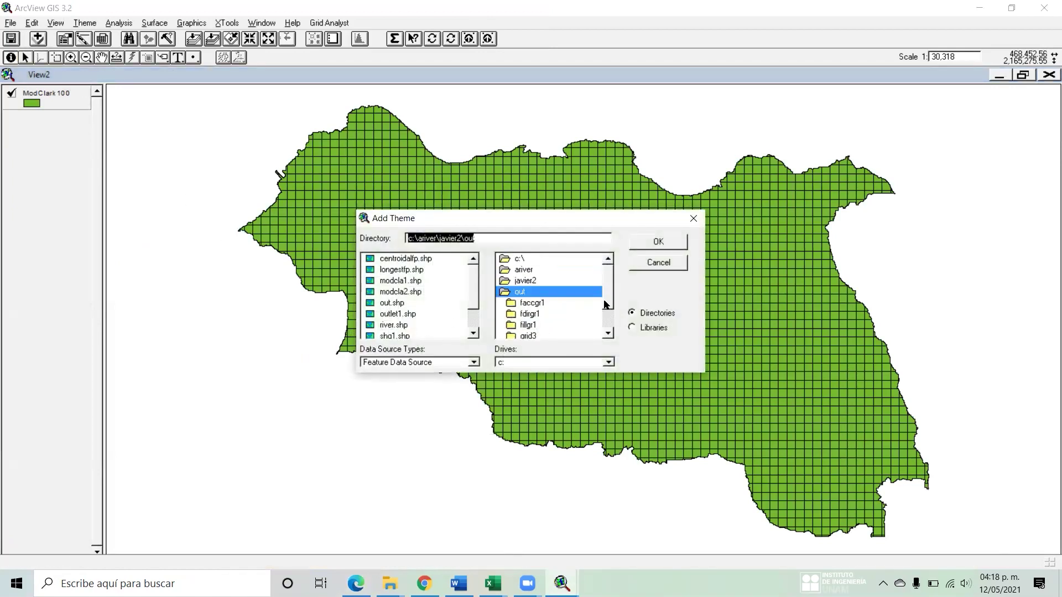
double_click(518, 269)
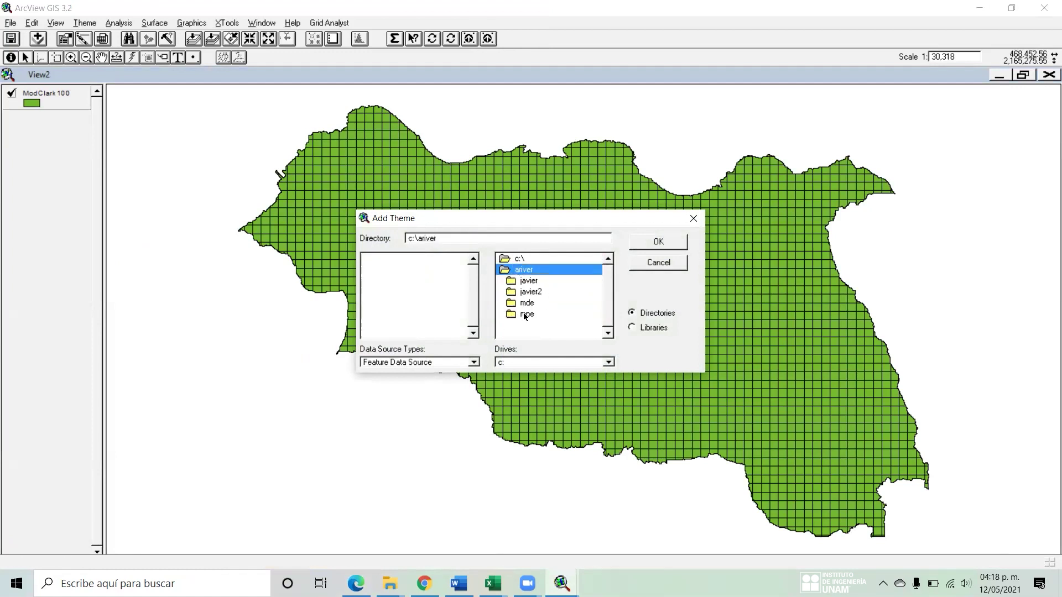
left_click(460, 363)
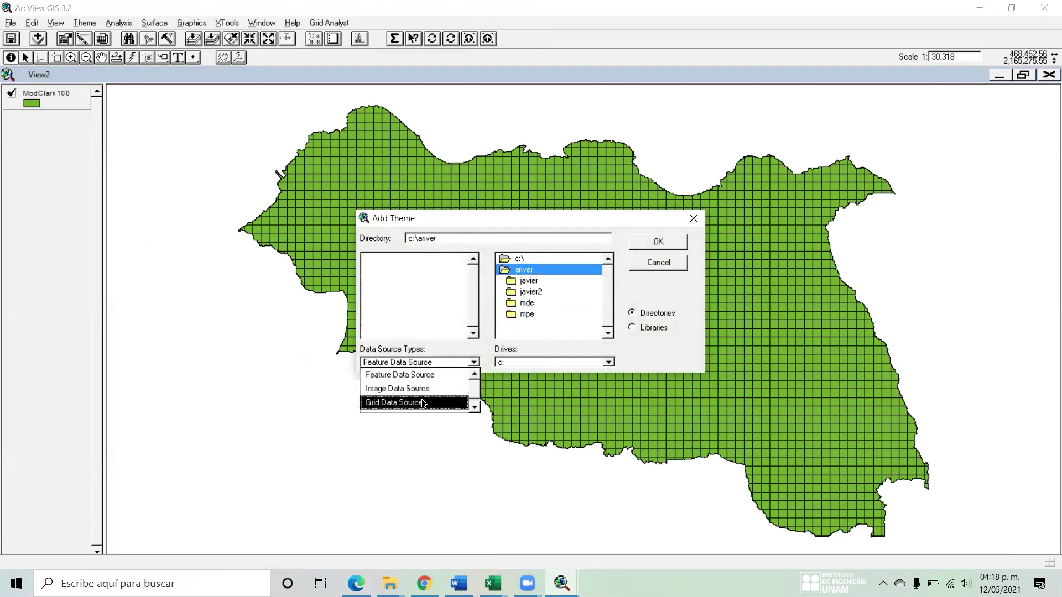
left_click(421, 403)
left_click(441, 367)
left_click(440, 392)
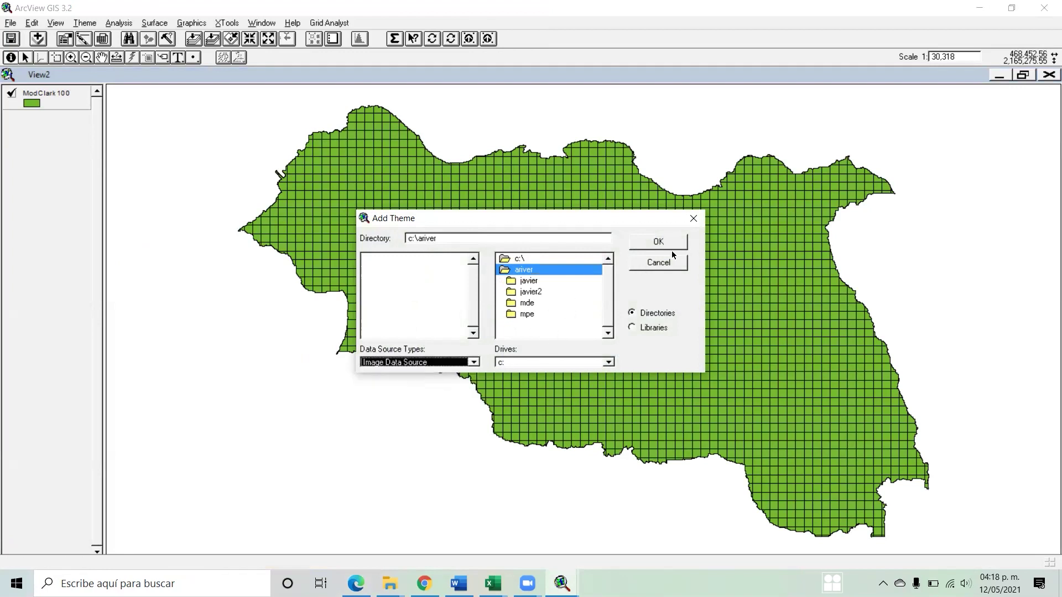
left_click(694, 219)
- Switch to File Explorer and create a folder named Suelos inside C:\ariver\Javier2
mouse_move(390, 583)
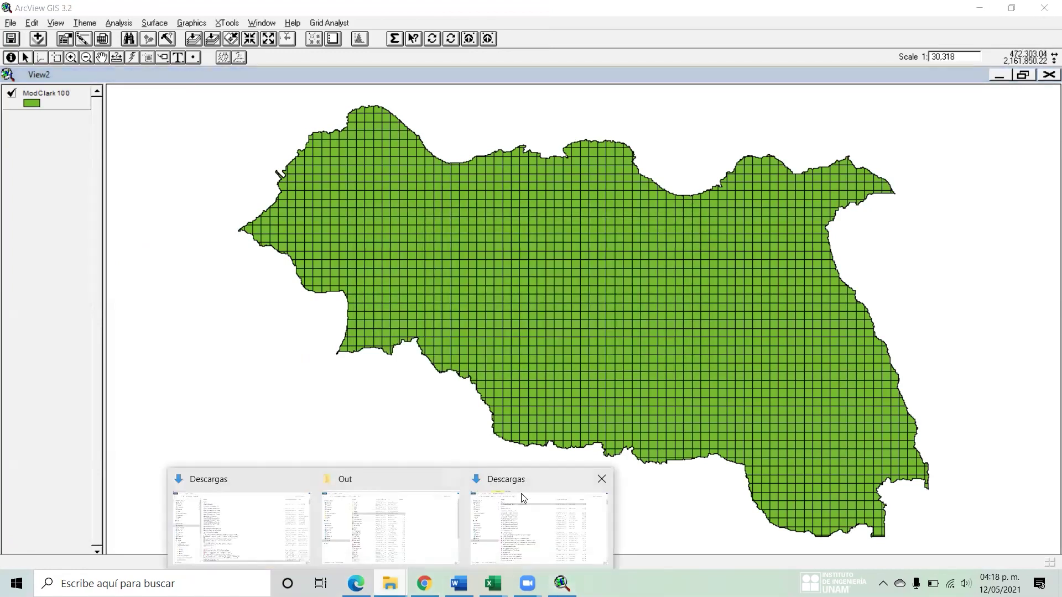
left_click(338, 521)
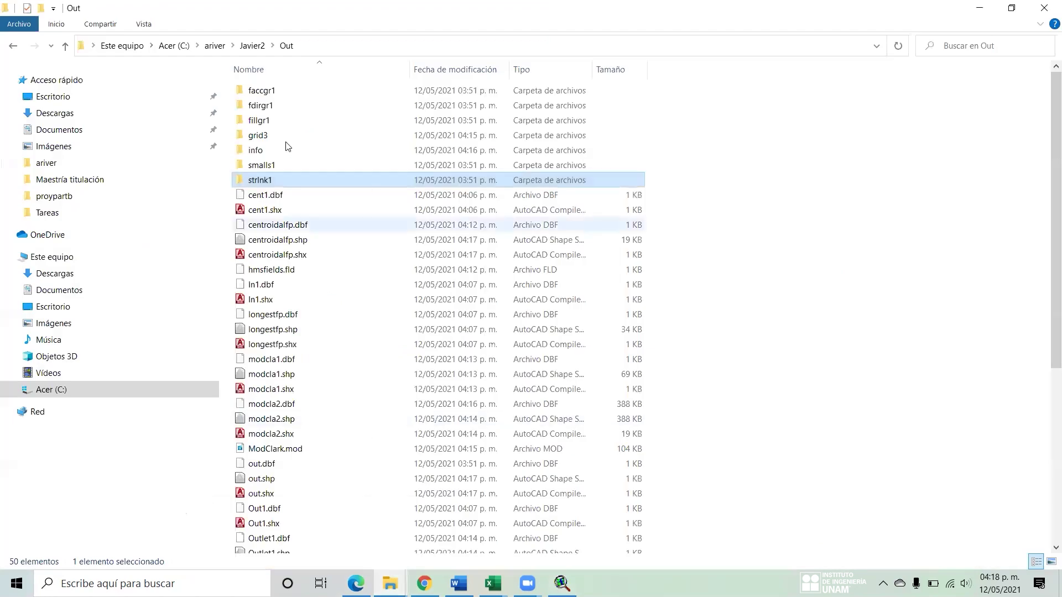
left_click(253, 45)
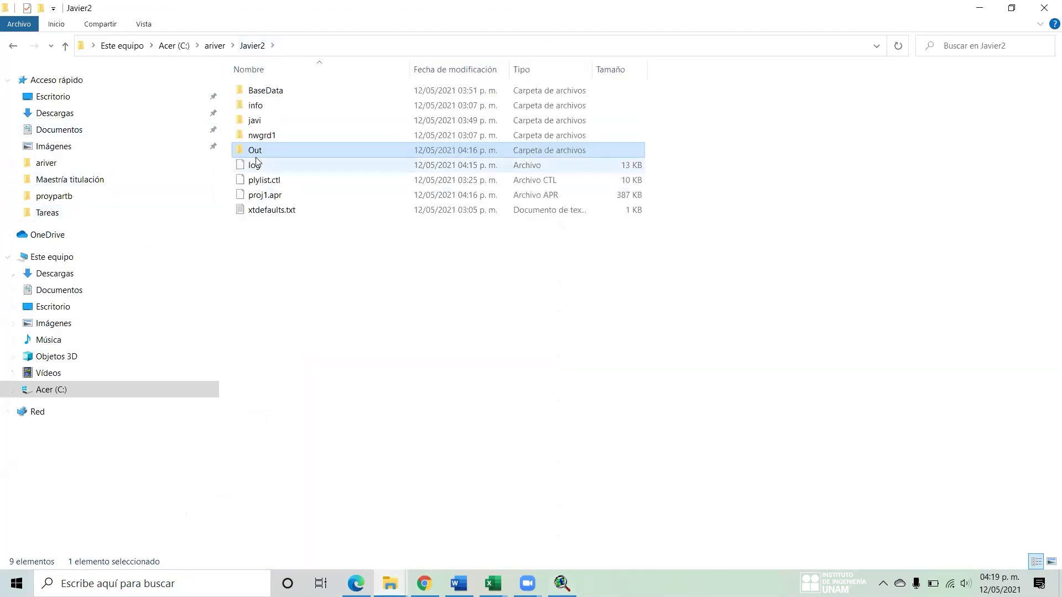
left_click(215, 45)
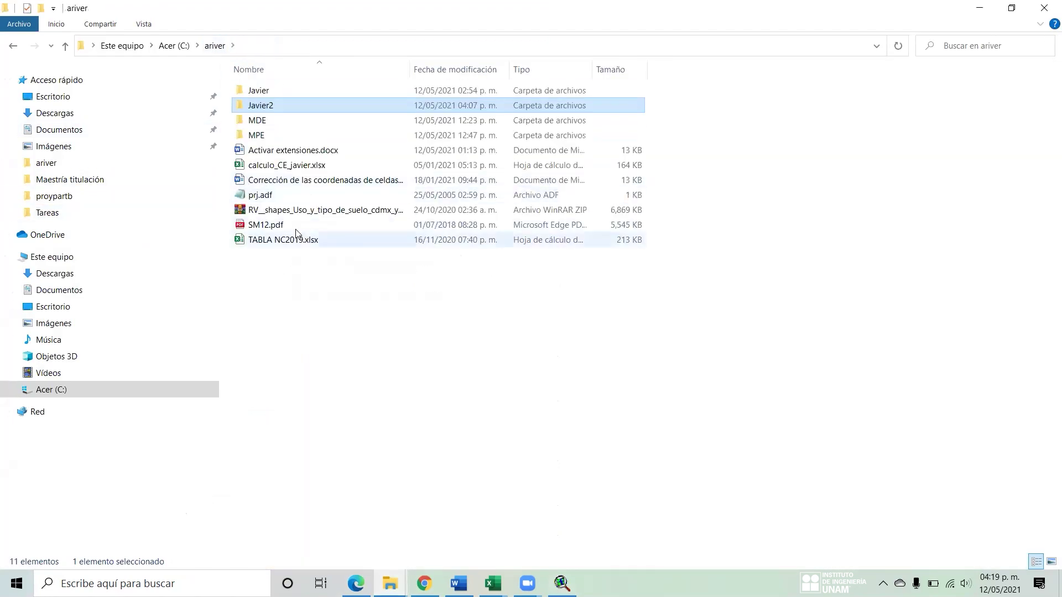
double_click(303, 107)
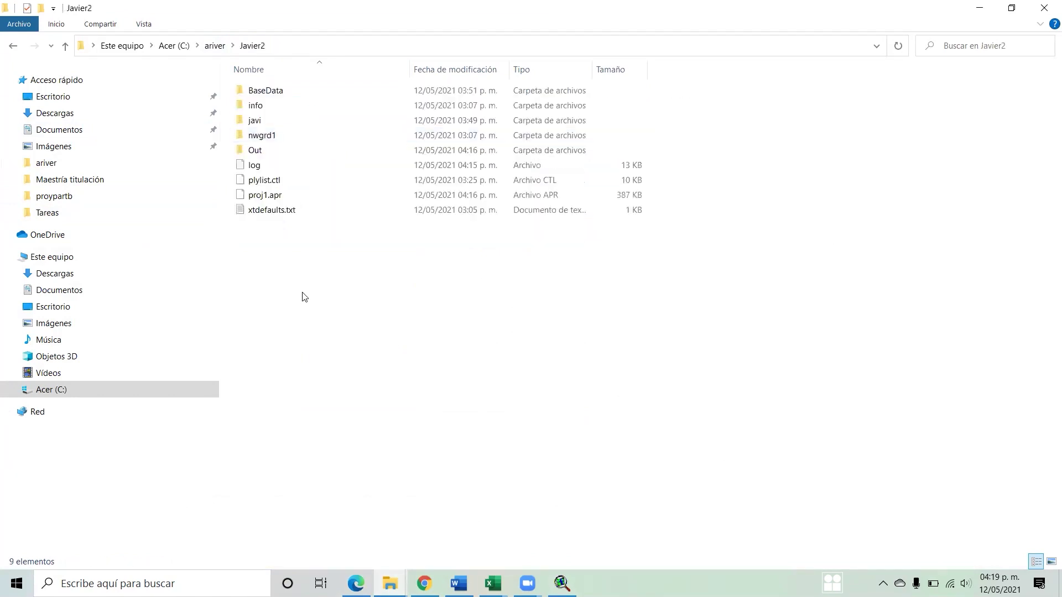
right_click(349, 292)
mouse_move(443, 493)
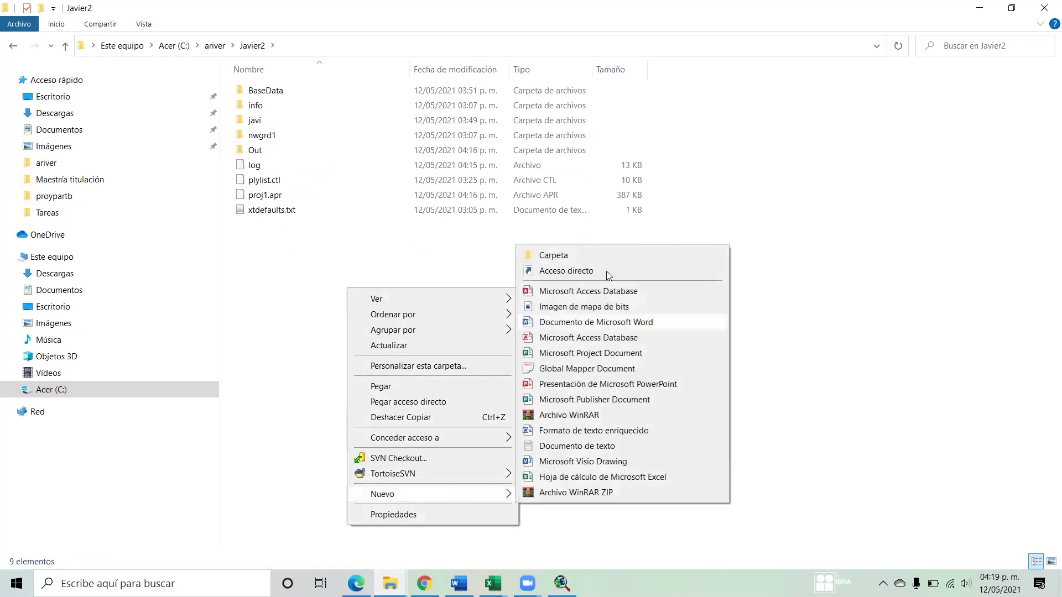
left_click(585, 255)
type("Suelos")
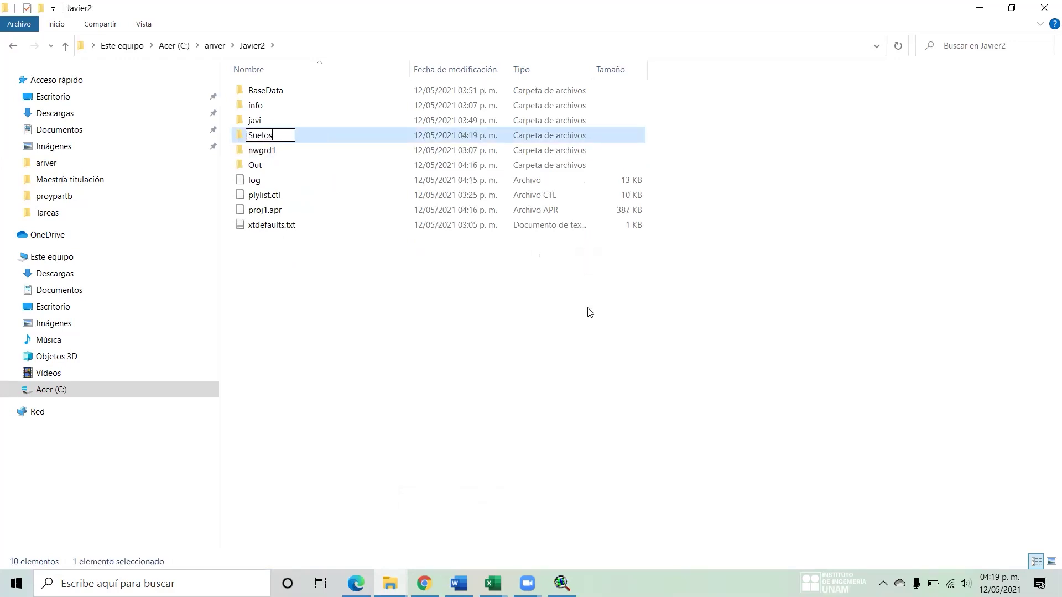
key("Return")
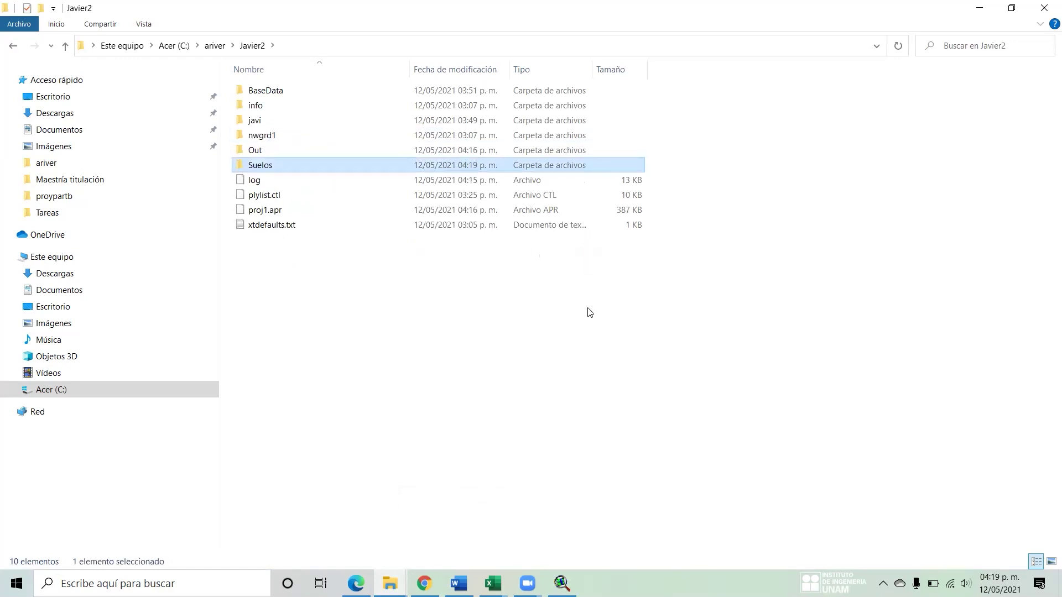
- Copy the RV__shapes_Uso_y_tipo_de_suelo zip archive from the ariver folder into the Suelos folder
left_click(214, 45)
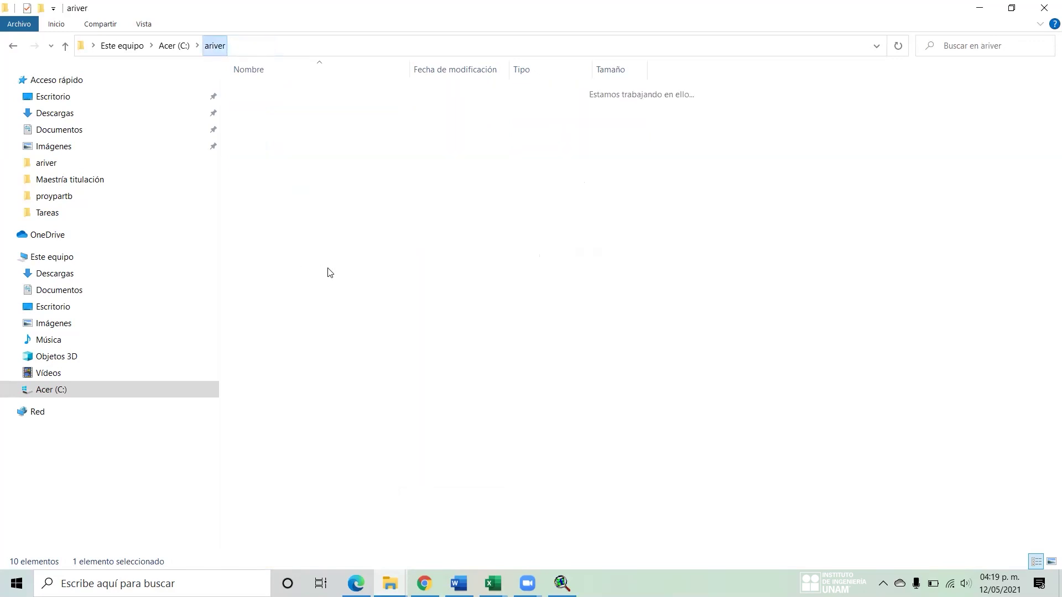
left_click(314, 216)
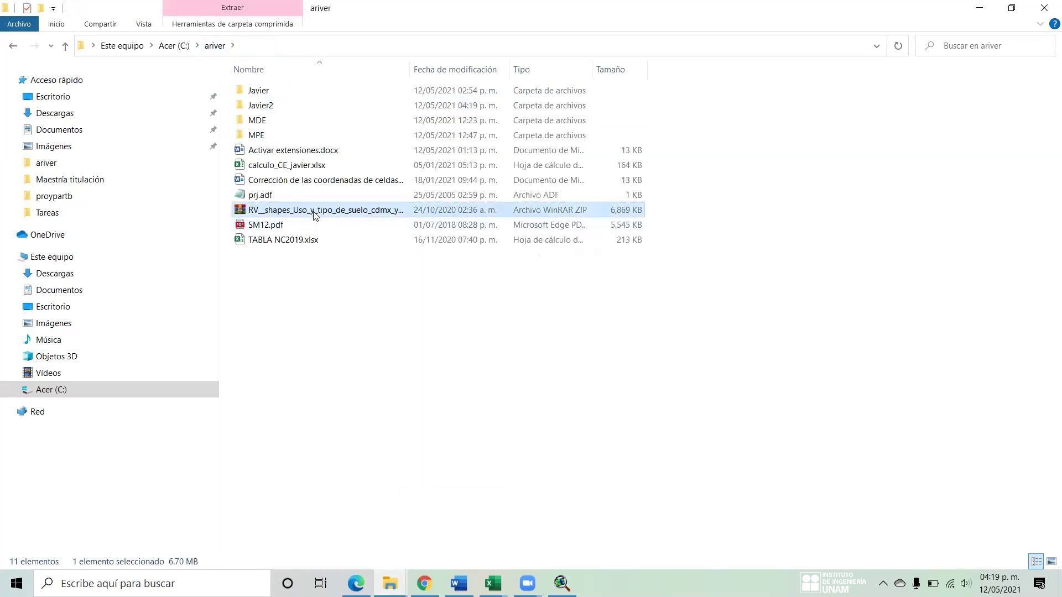
double_click(295, 106)
double_click(274, 165)
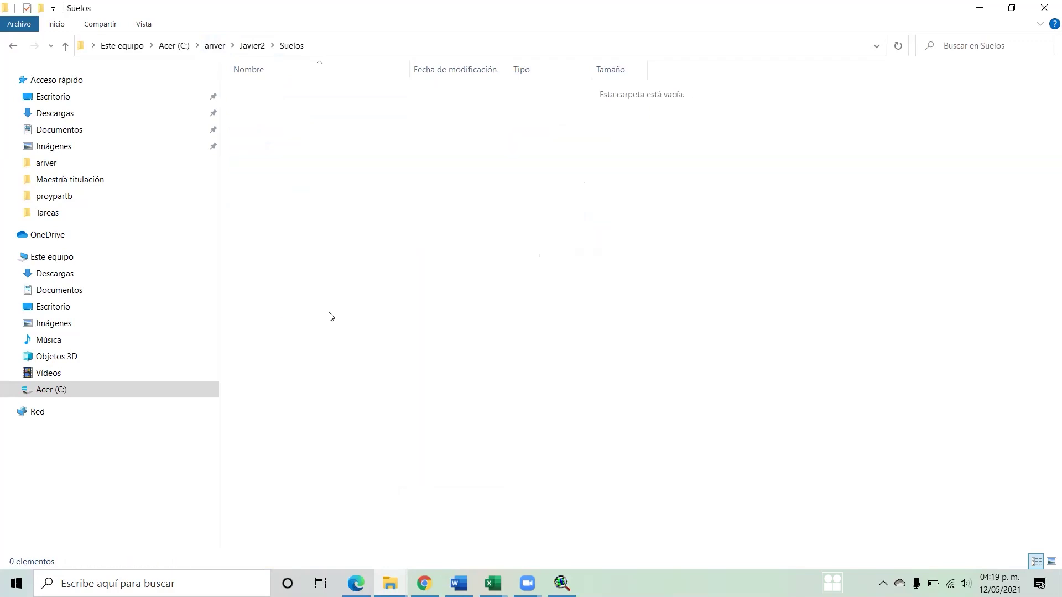
key("ctrl+v")
- Extract the copied archive in the Suelos folder, and extract union edafo_usvs5_EDOMEX.zip in the same place
double_click(368, 93)
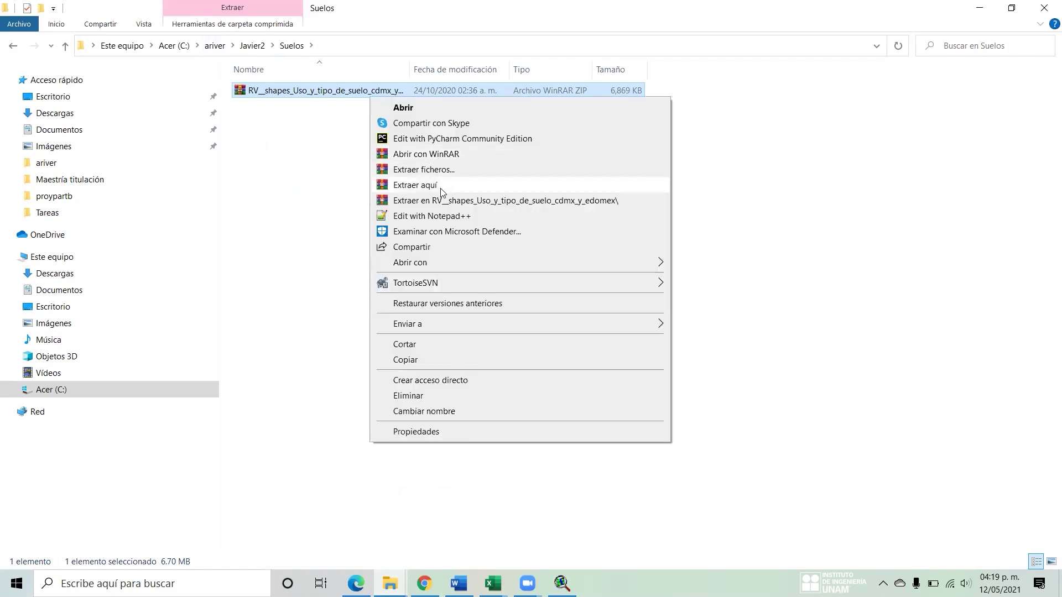
left_click(441, 189)
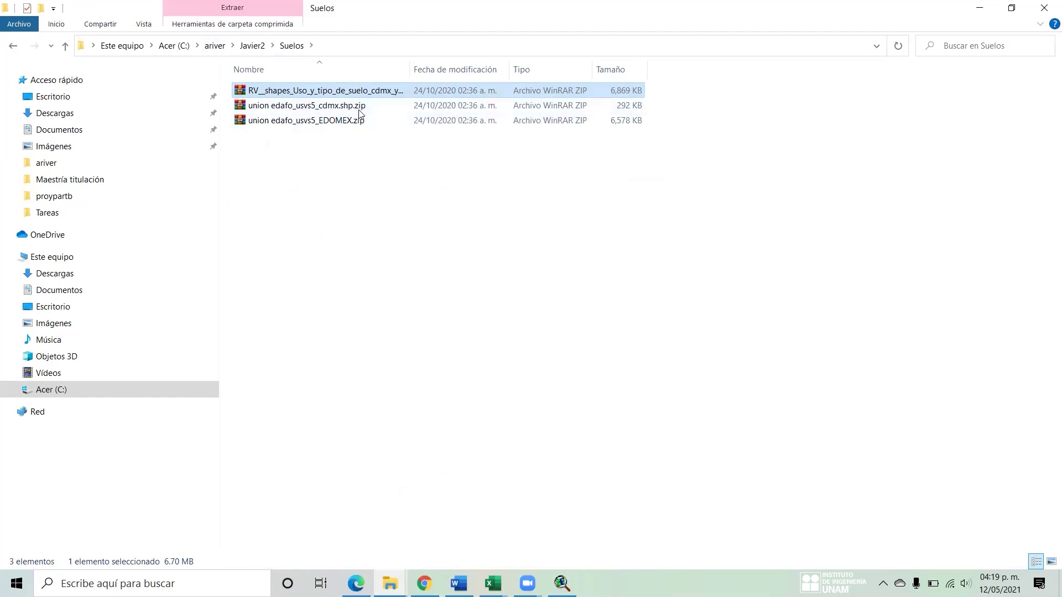
left_click(346, 117)
right_click(346, 117)
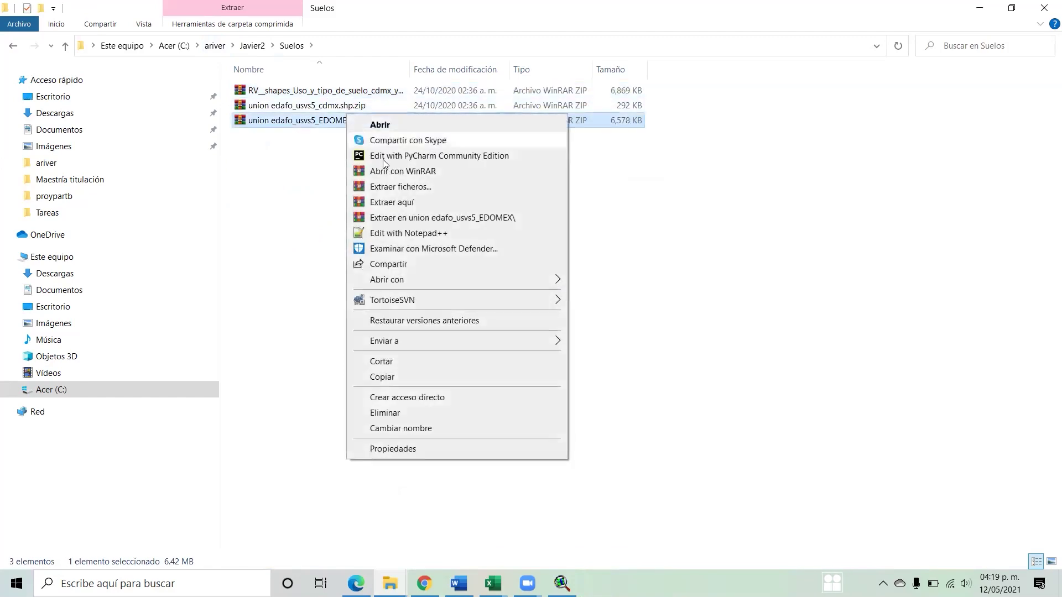
left_click(425, 203)
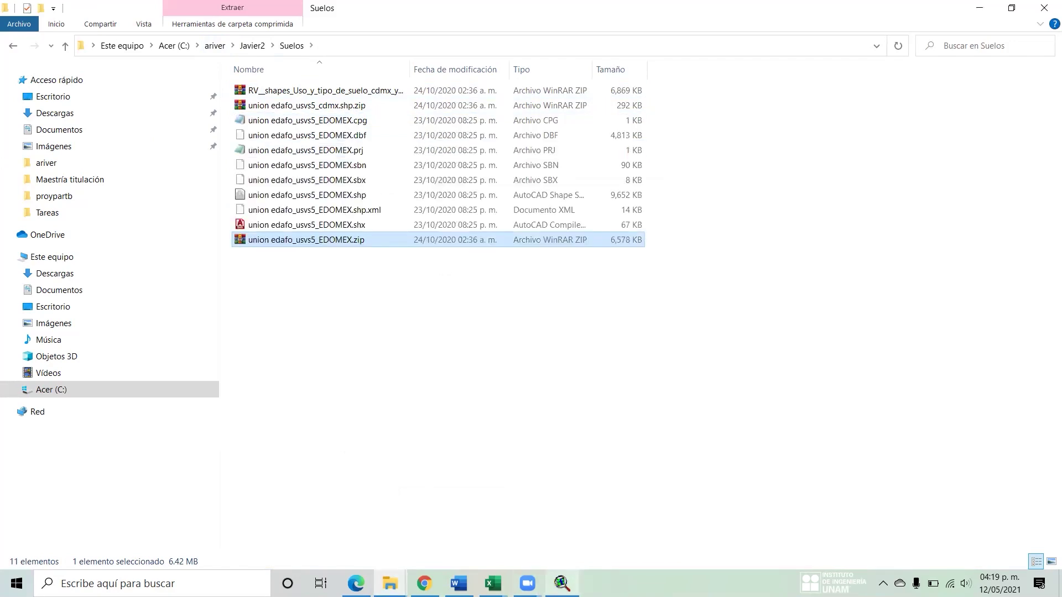
- Return to ArcView, start adding a theme to View2 and browse from the C drive root to the ariver folder
left_click(562, 584)
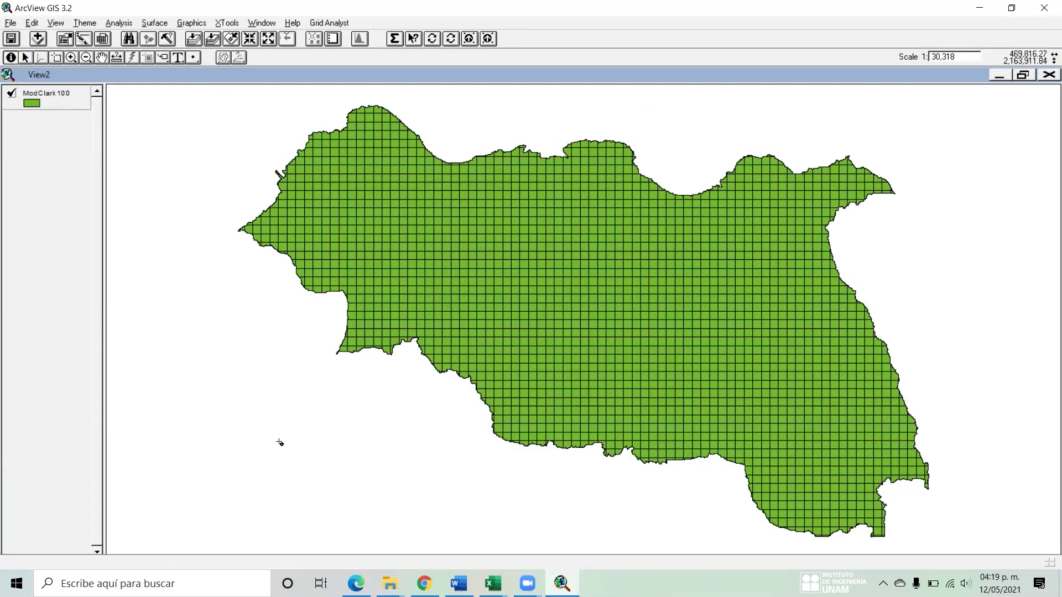
left_click(36, 40)
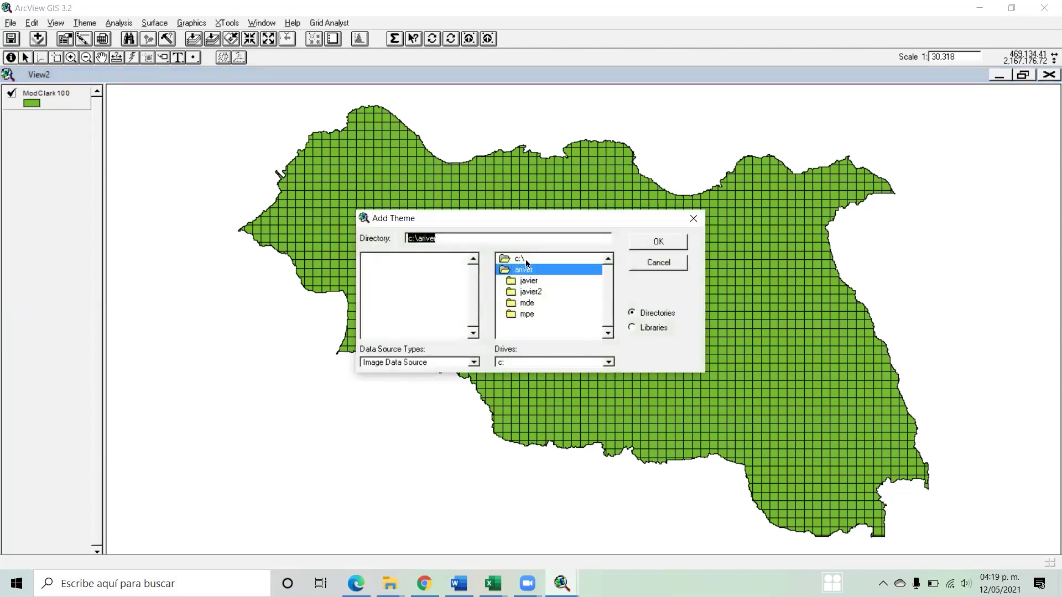
double_click(525, 258)
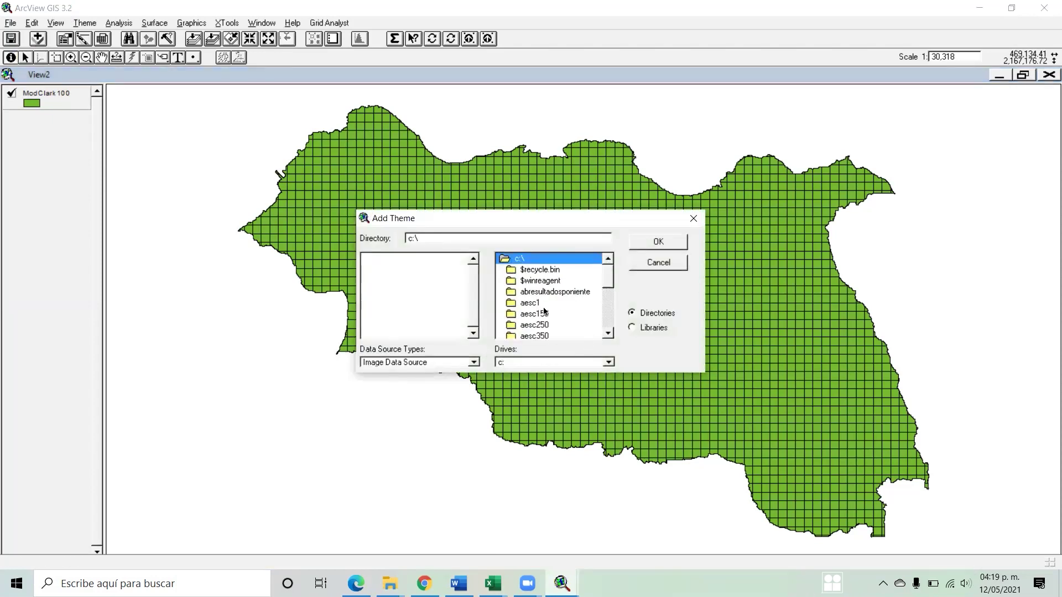
left_click(608, 333)
left_click(608, 334)
left_click(608, 334)
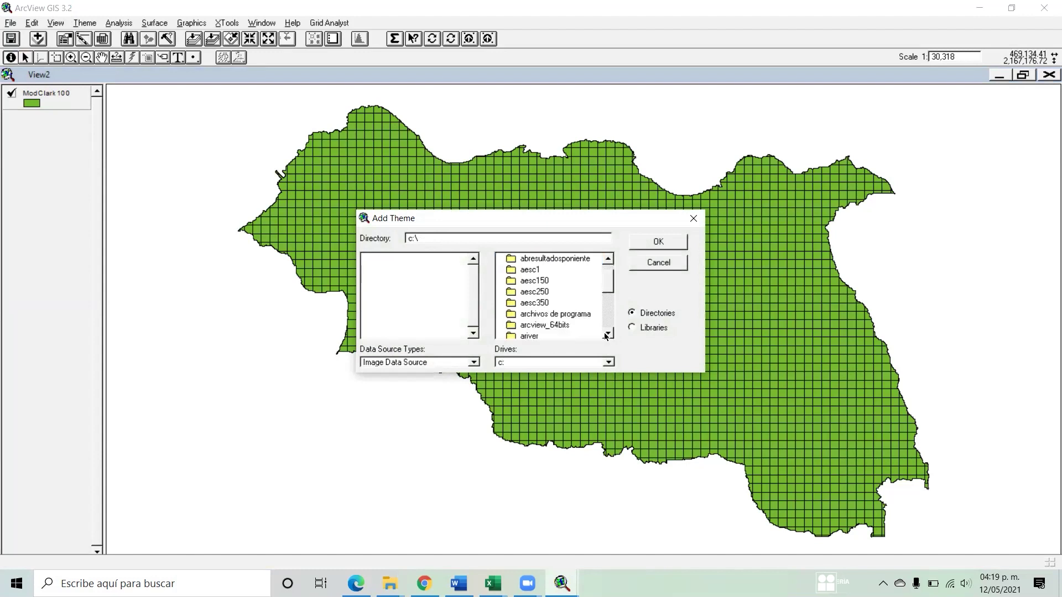
left_click(608, 333)
left_click(608, 334)
double_click(529, 315)
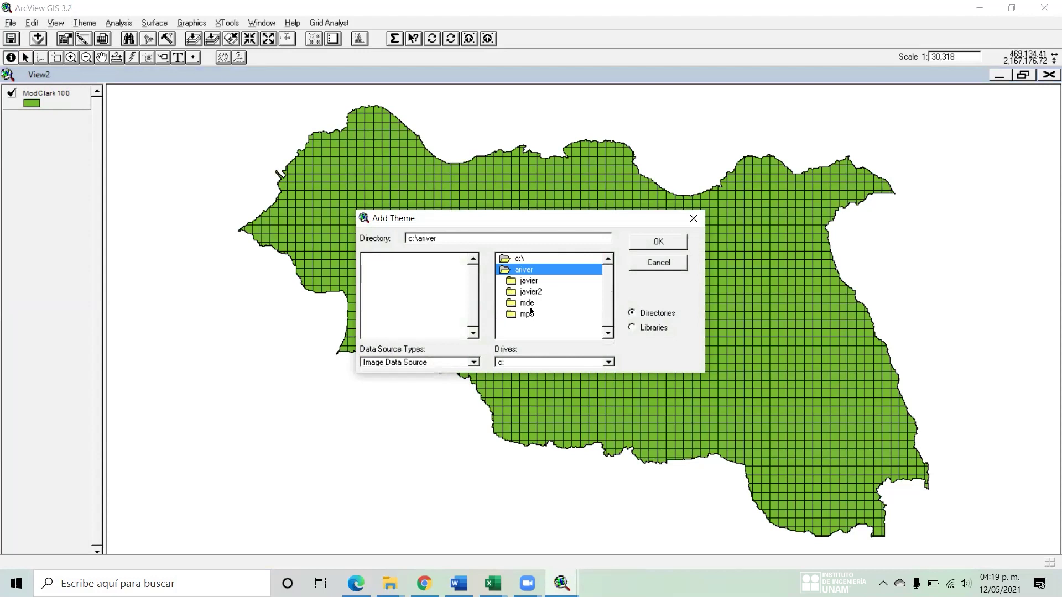
- Set the data source type for the added theme to Grid Data Source
left_click(474, 362)
left_click(433, 376)
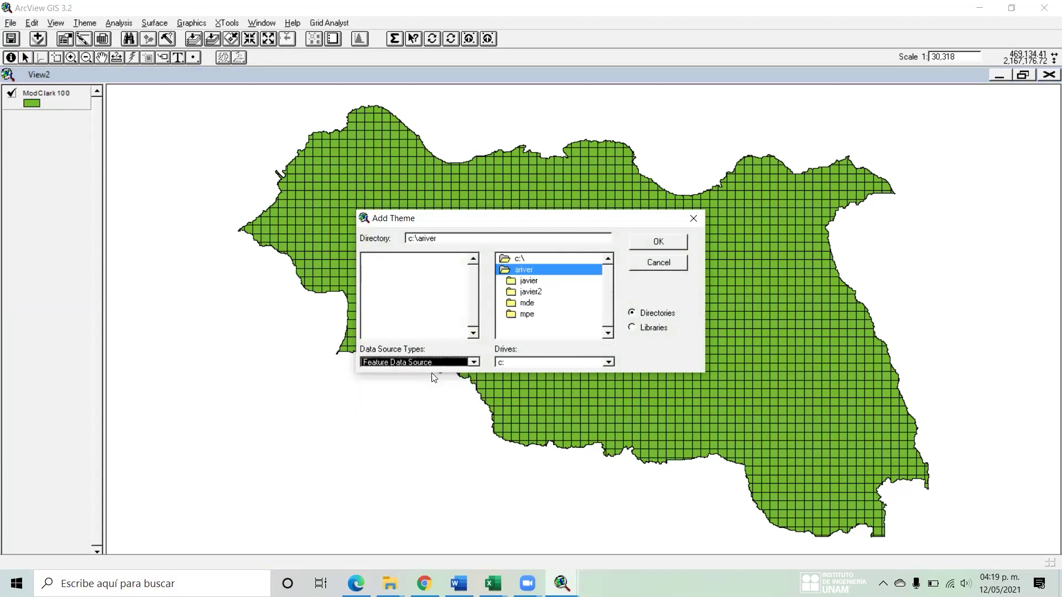
left_click(472, 363)
left_click(422, 401)
- Browse to the suelos folder under c:\ariver, set the type to Feature Data Source, and add the union edafo_usvs5 shapefile to View2
left_click(520, 268)
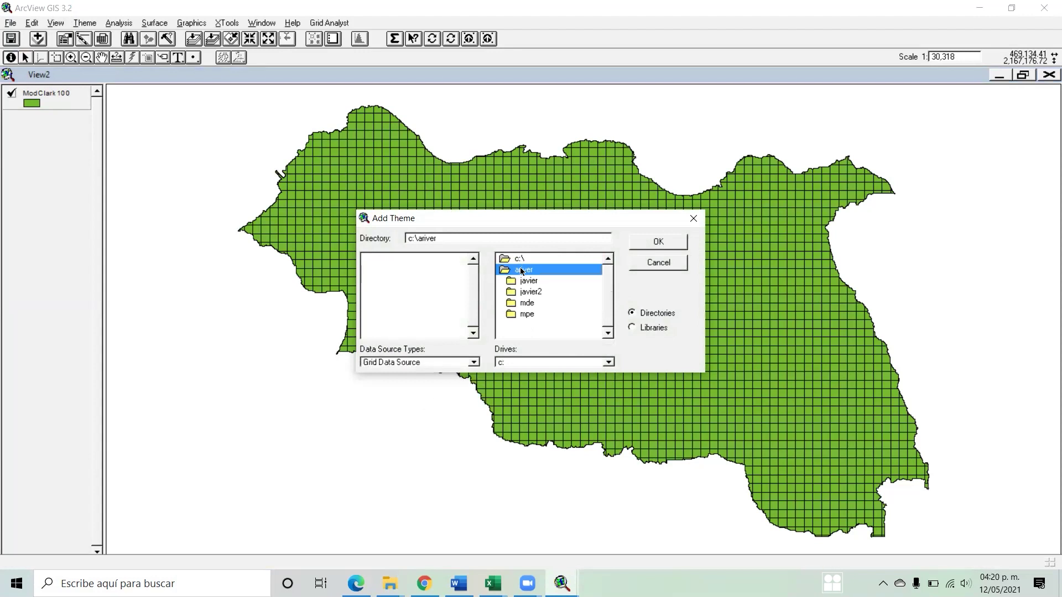
double_click(537, 293)
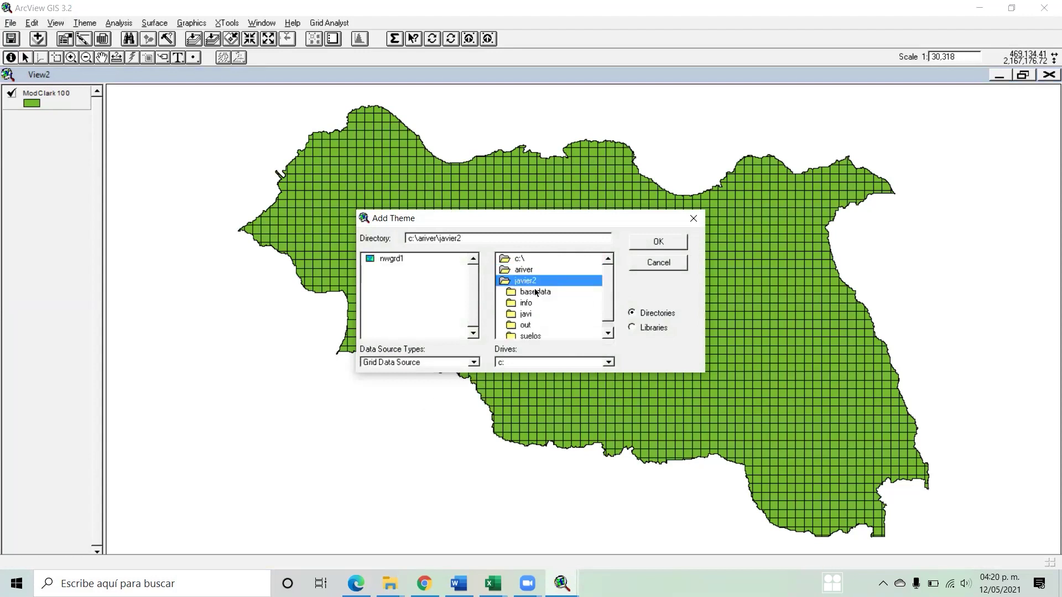
scroll(605, 299, "down", 1)
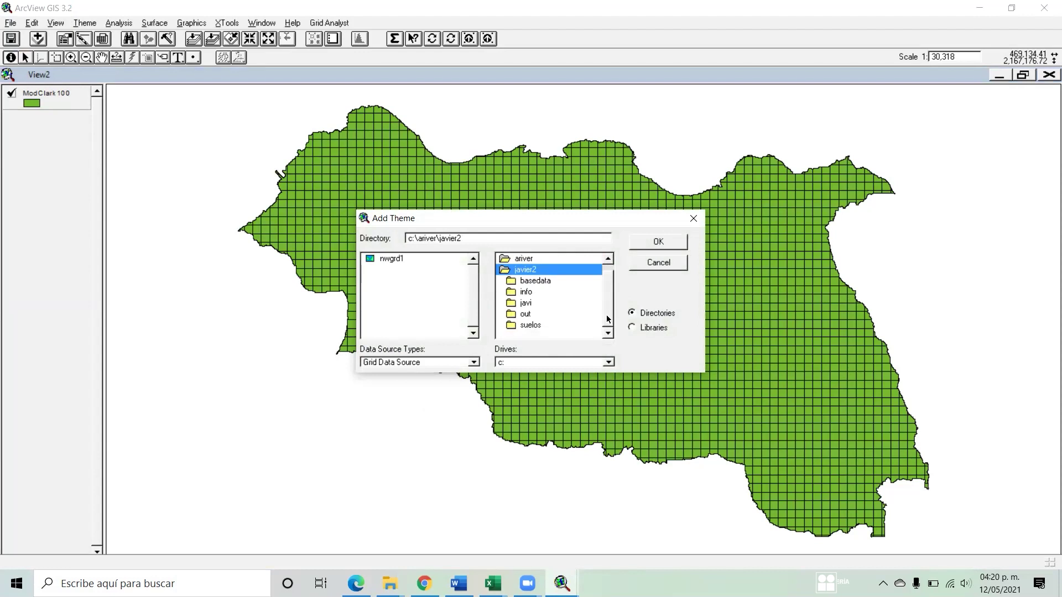
double_click(528, 326)
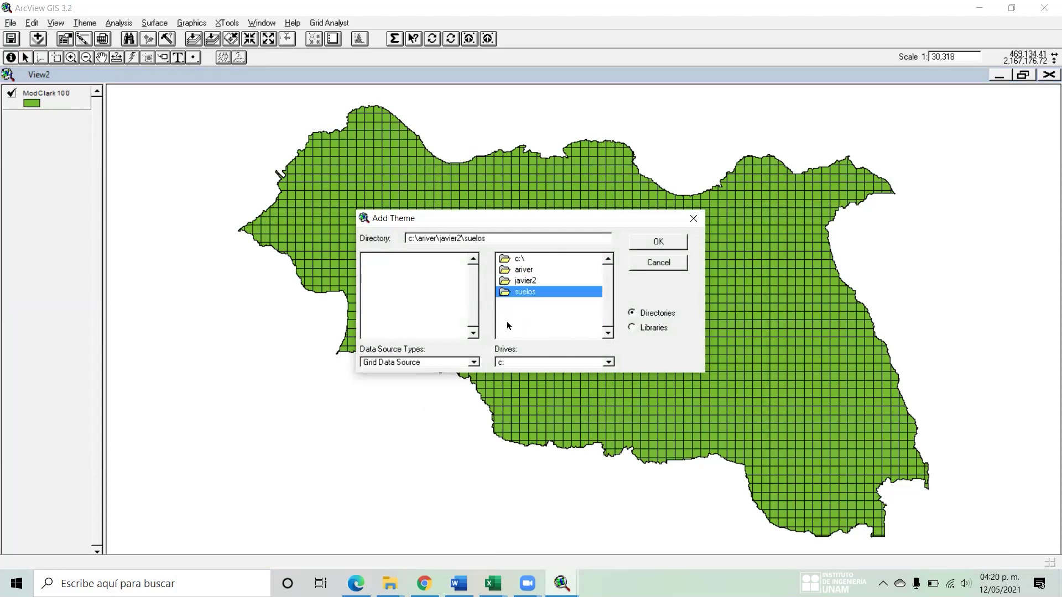
left_click(471, 364)
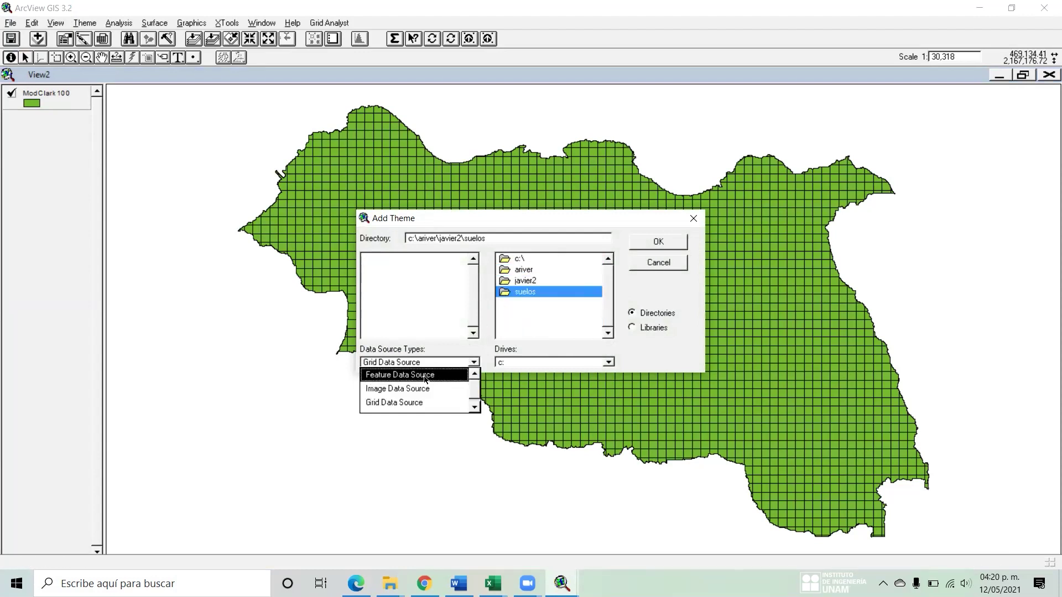
left_click(421, 374)
left_click(432, 258)
left_click(659, 243)
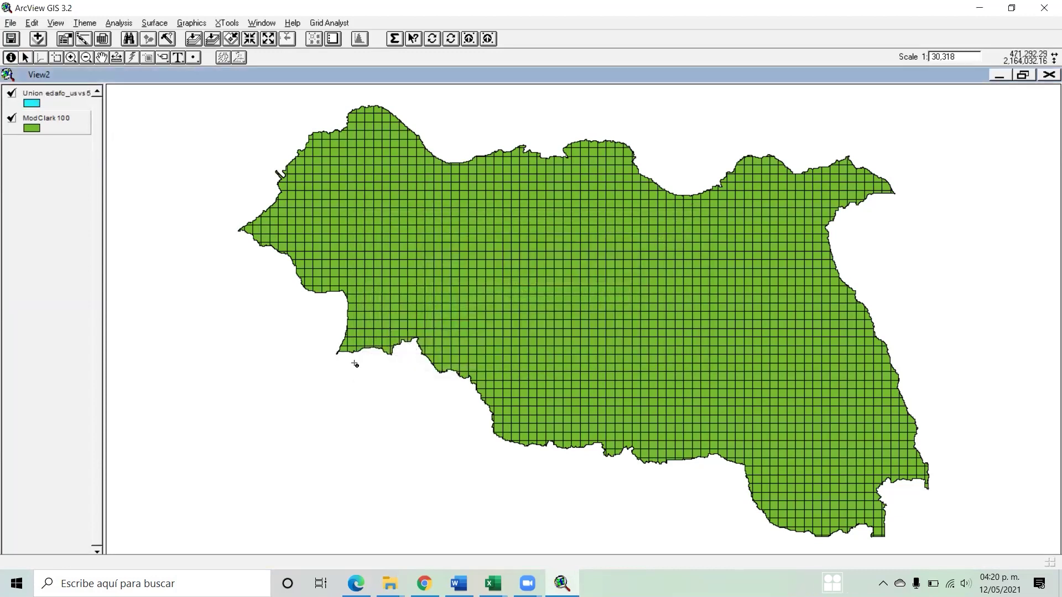
- Compare the positions of the Union edafo_usvs5 and ModClark 100 themes at wide extent, and return to the basin grid
left_click(86, 57)
left_click_drag(238, 189, 563, 475)
left_click_drag(504, 357, 662, 380)
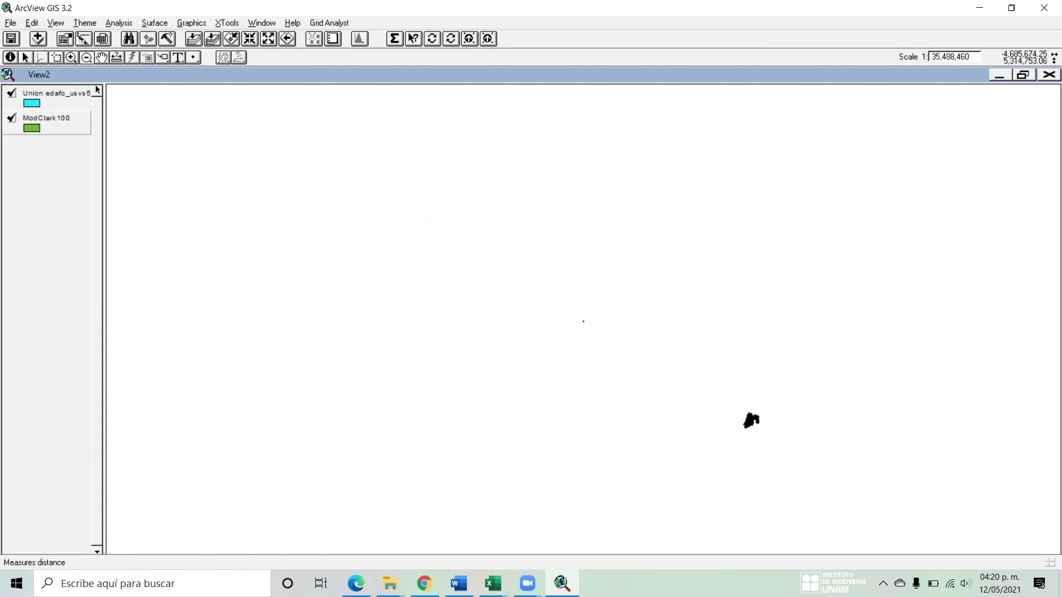
left_click(71, 57)
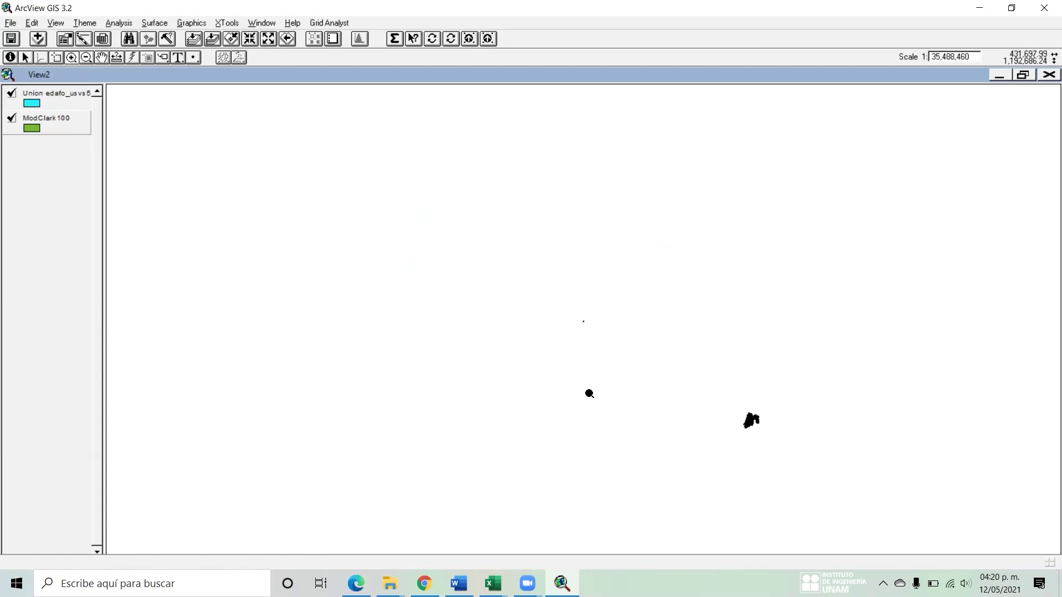
left_click_drag(569, 312, 605, 335)
left_click_drag(470, 246, 681, 368)
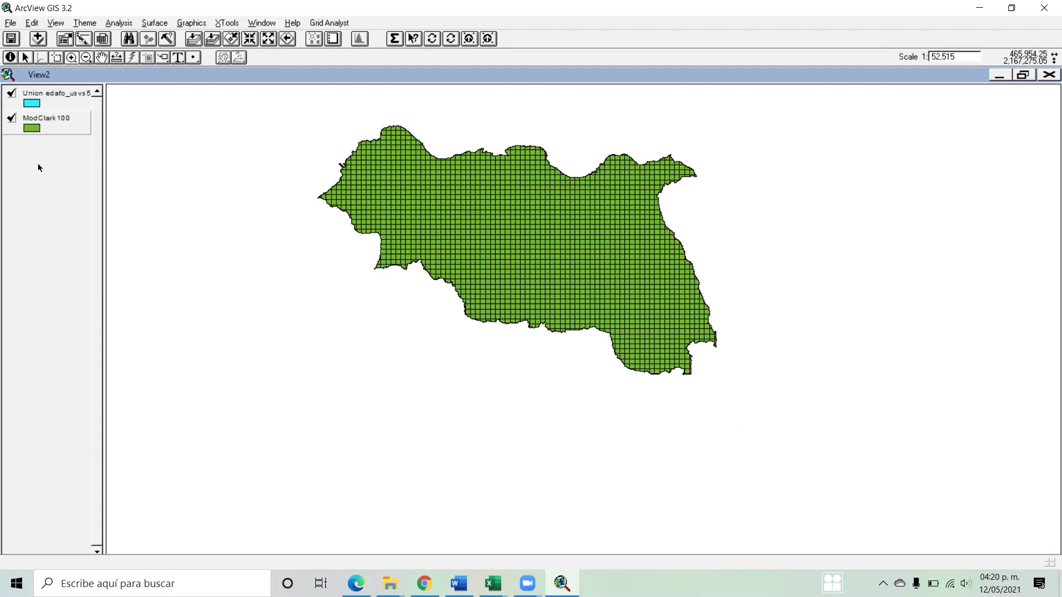
- Cut the Union edafo_usvs5 theme from View2
left_click(36, 95)
left_click(13, 23)
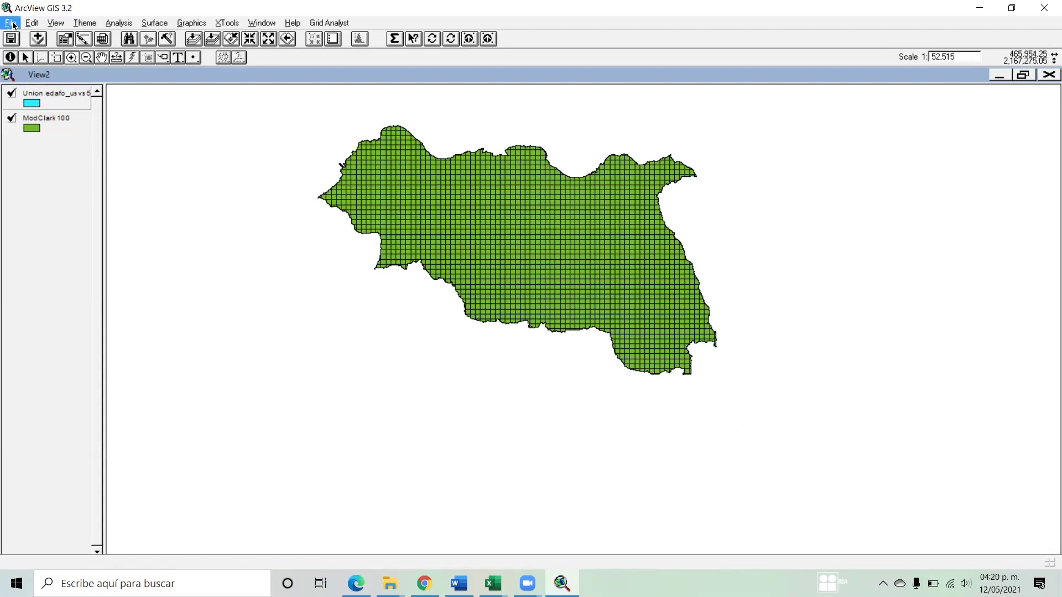
mouse_move(32, 23)
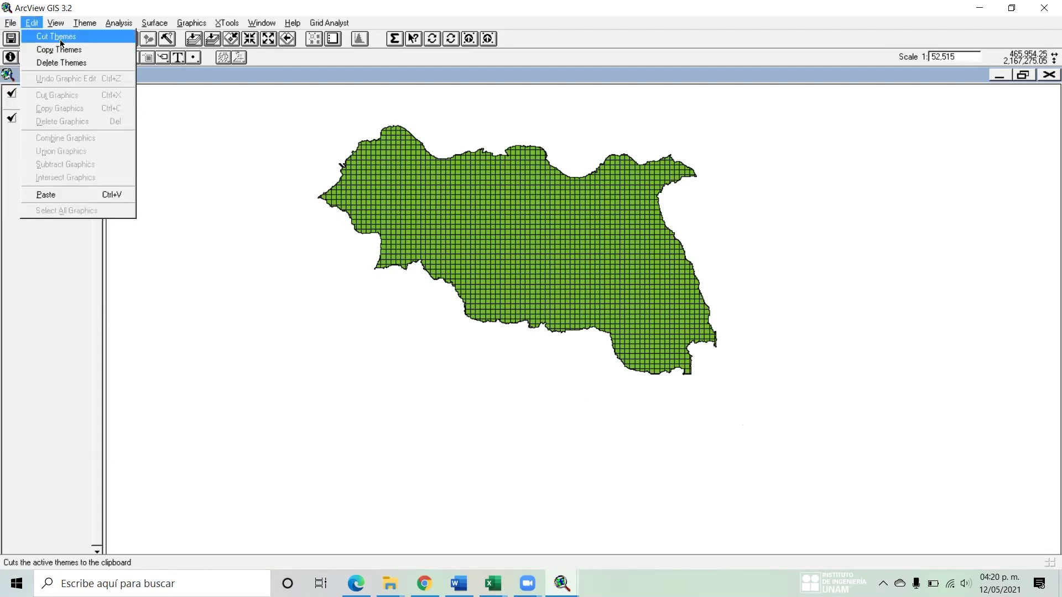
left_click(56, 36)
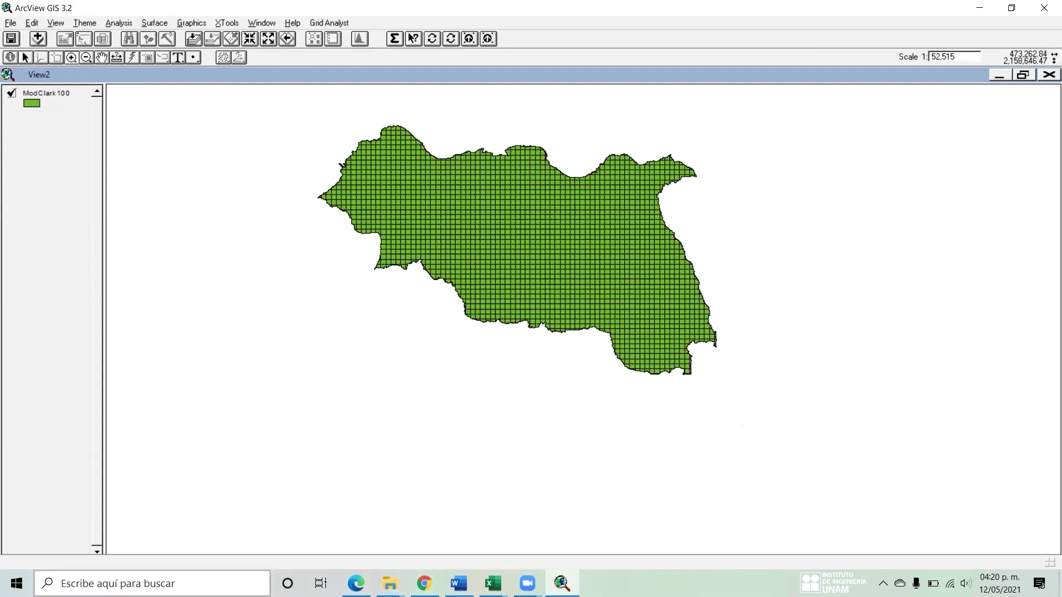
- Search Windows for "arc" and launch ArcMap 10.4
left_click(221, 584)
type("arc")
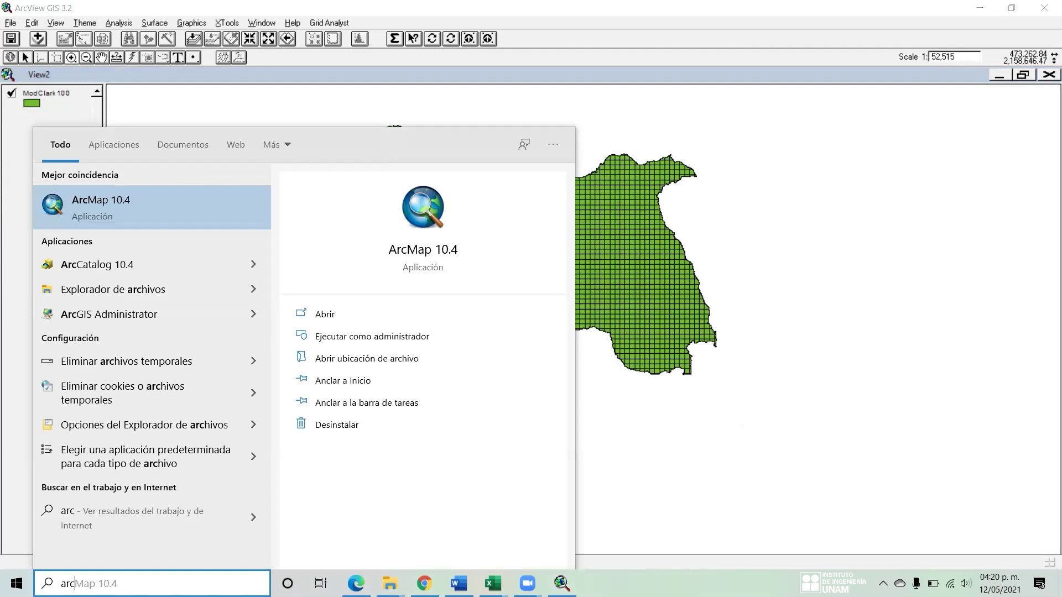
key("Return")
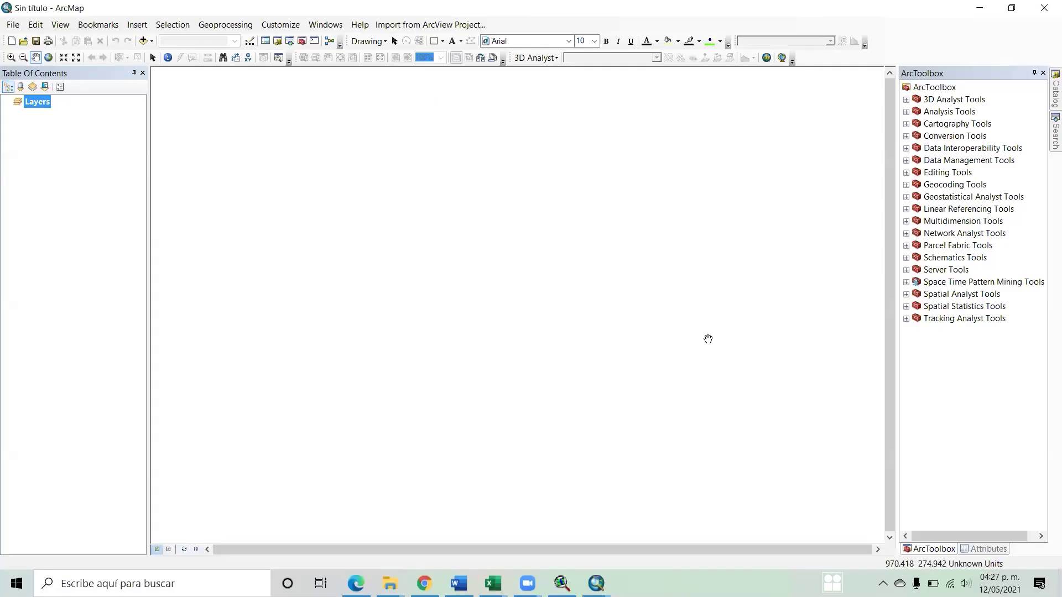
- Add union edafo_usvs5_EDOMEX.shp from the Suelos folder under C:\ariver to the map
left_click(144, 43)
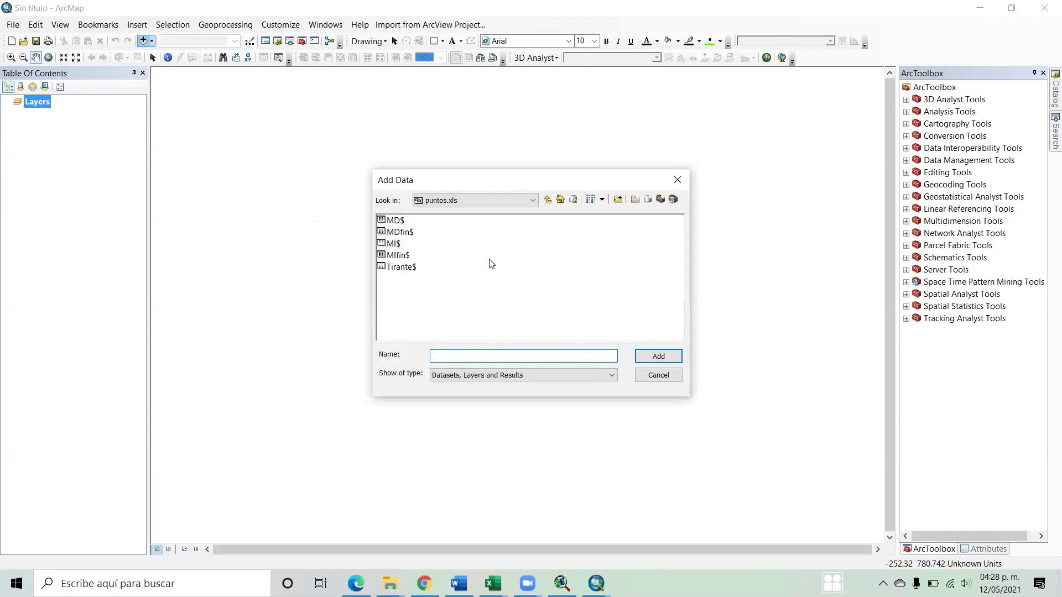
left_click(533, 202)
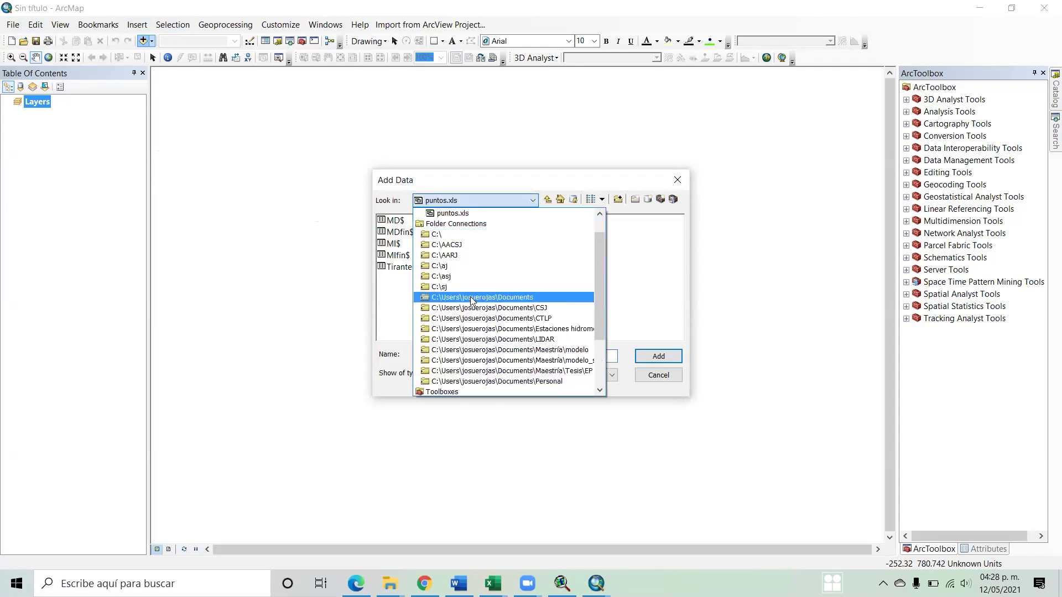
left_click(469, 236)
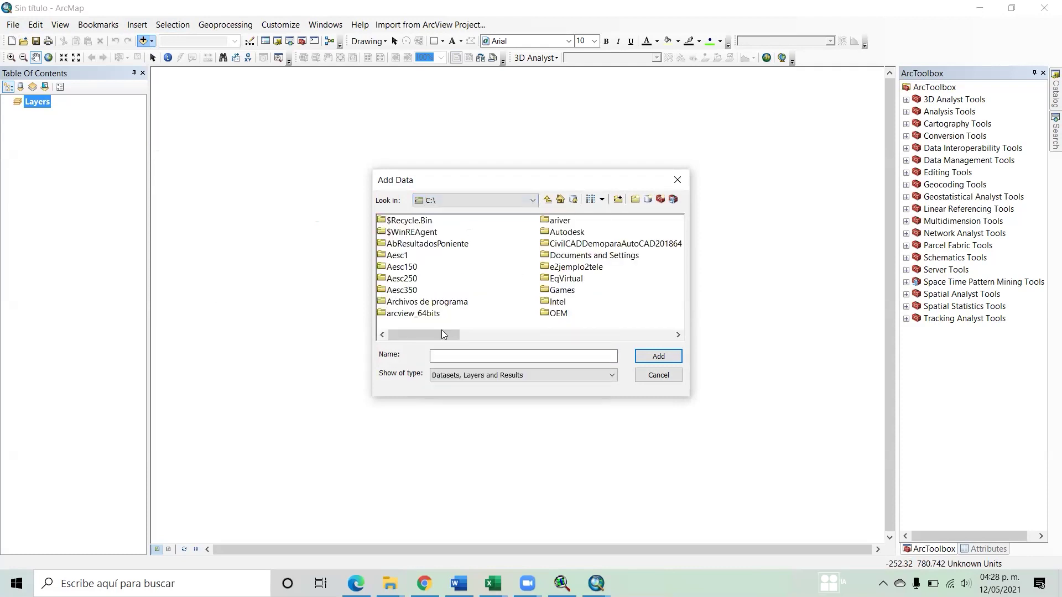
double_click(560, 221)
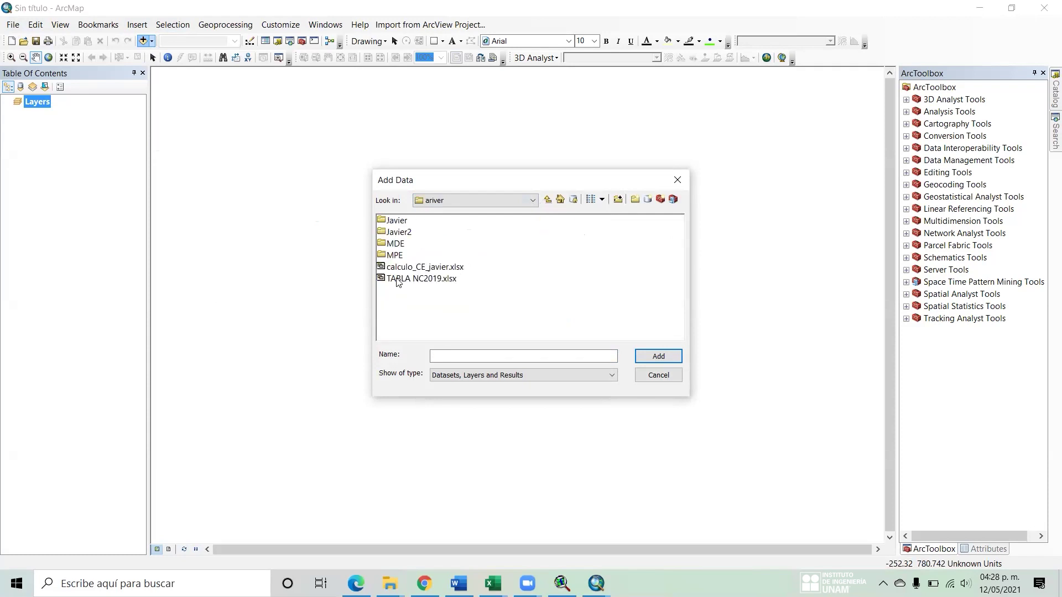
double_click(404, 233)
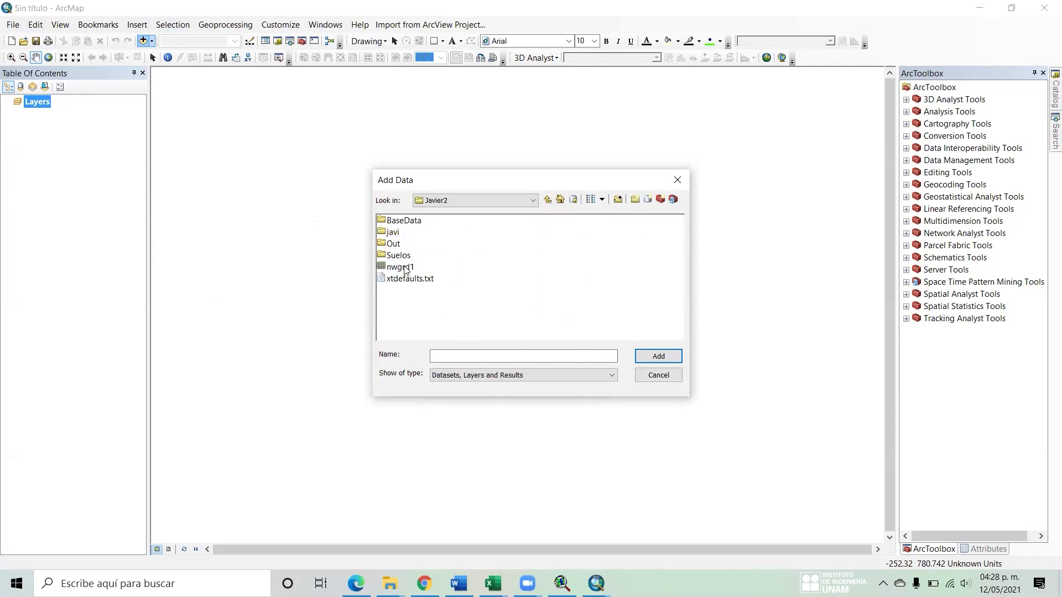
double_click(401, 256)
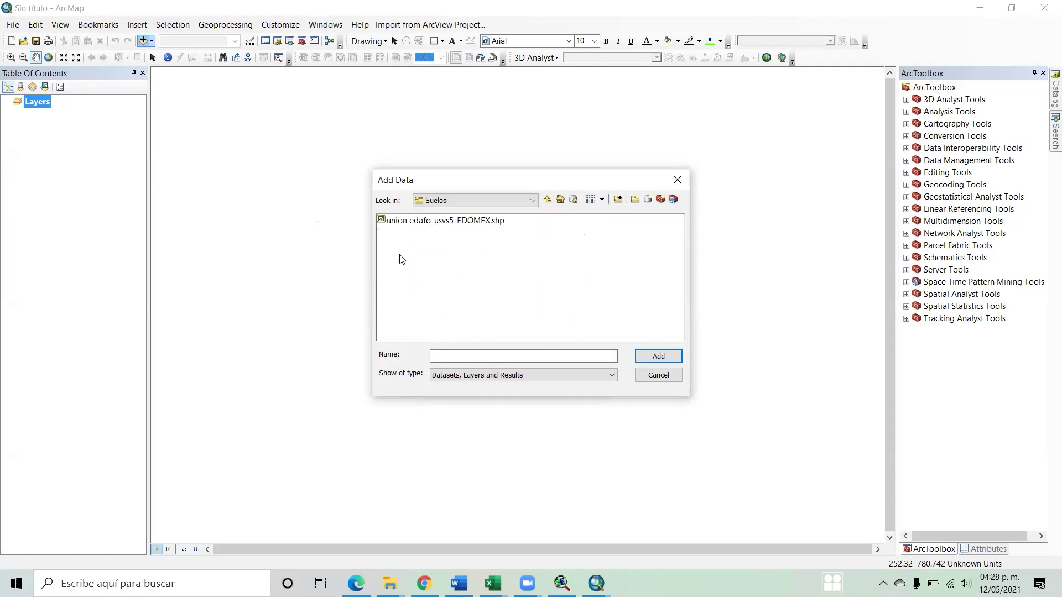
left_click(425, 223)
left_click(659, 356)
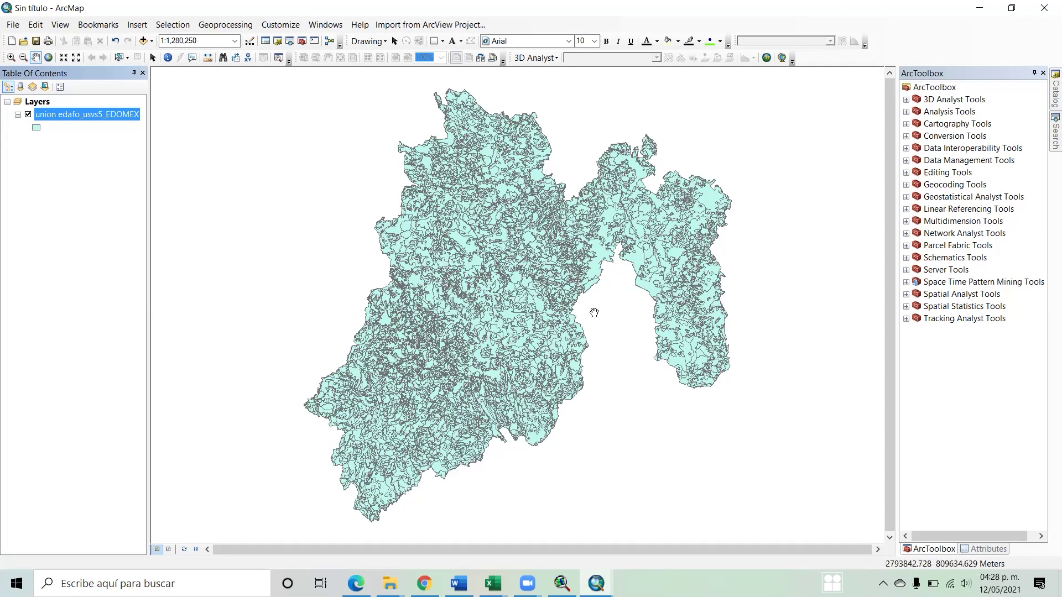
- Open the Project tool from Data Management's Projections and Transformations set and assign the union edafo_usvs5_EDOMEX layer as its input dataset
left_click(906, 160)
scroll(981, 258, "down", 1)
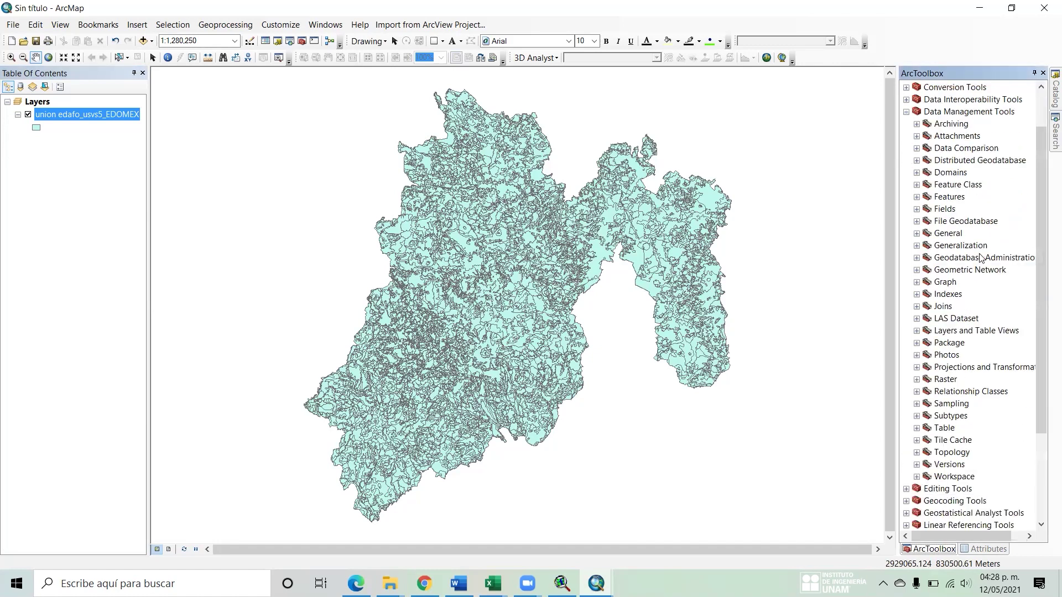
left_click(918, 371)
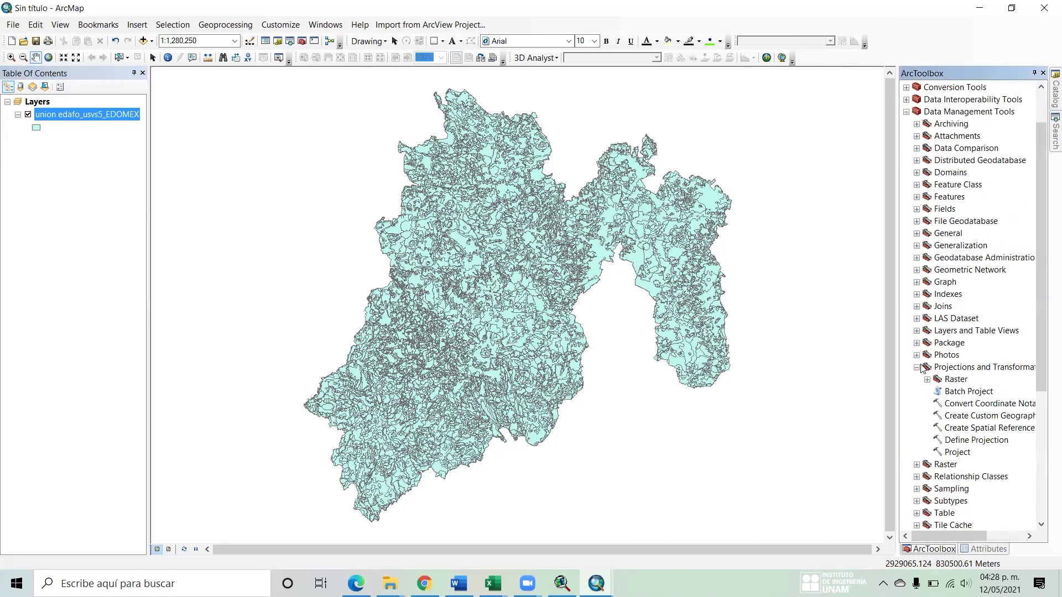
scroll(961, 326, "down", 3)
left_click(957, 344)
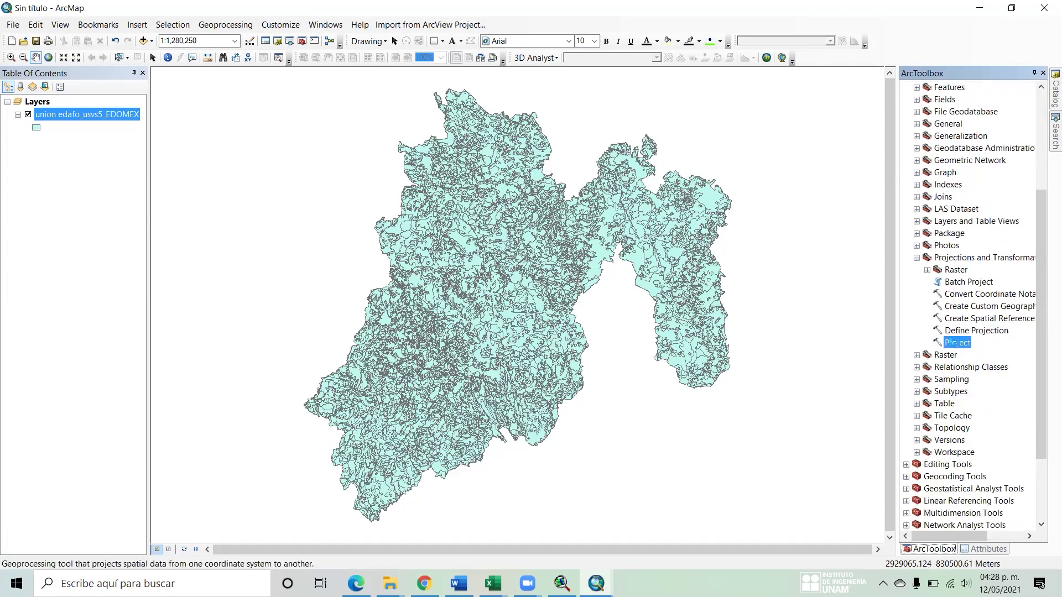
double_click(956, 343)
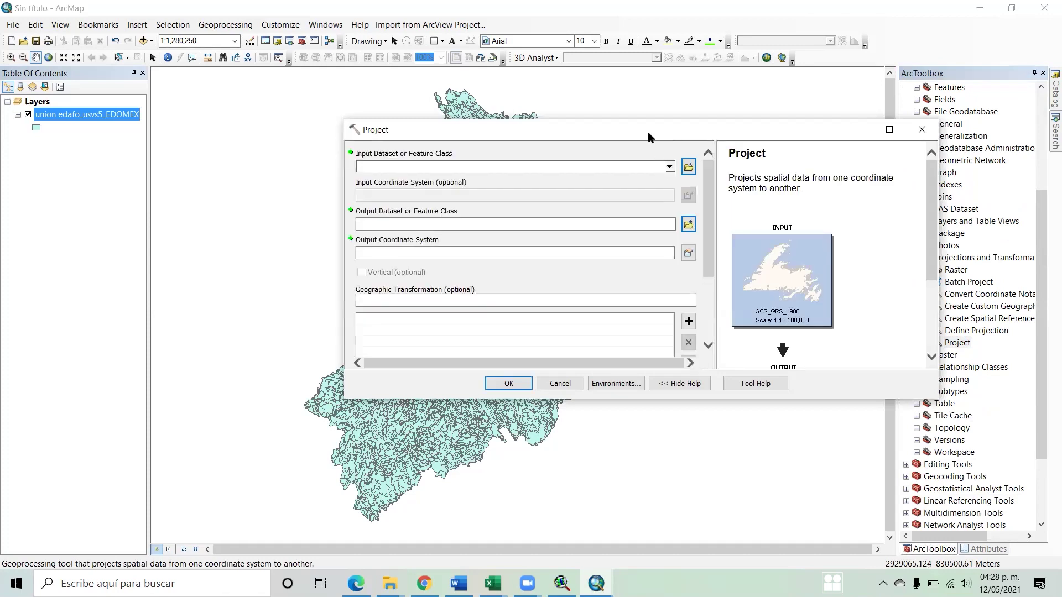
left_click_drag(105, 115, 491, 166)
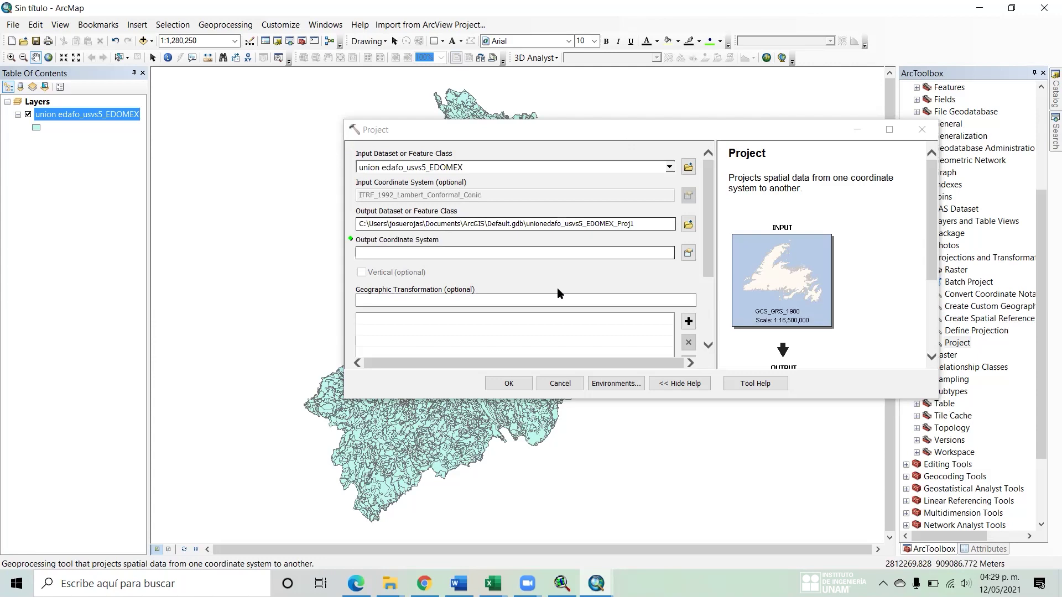
- Set the Project tool's output feature class to soil in the Suelos folder under C:\ariver
left_click(688, 225)
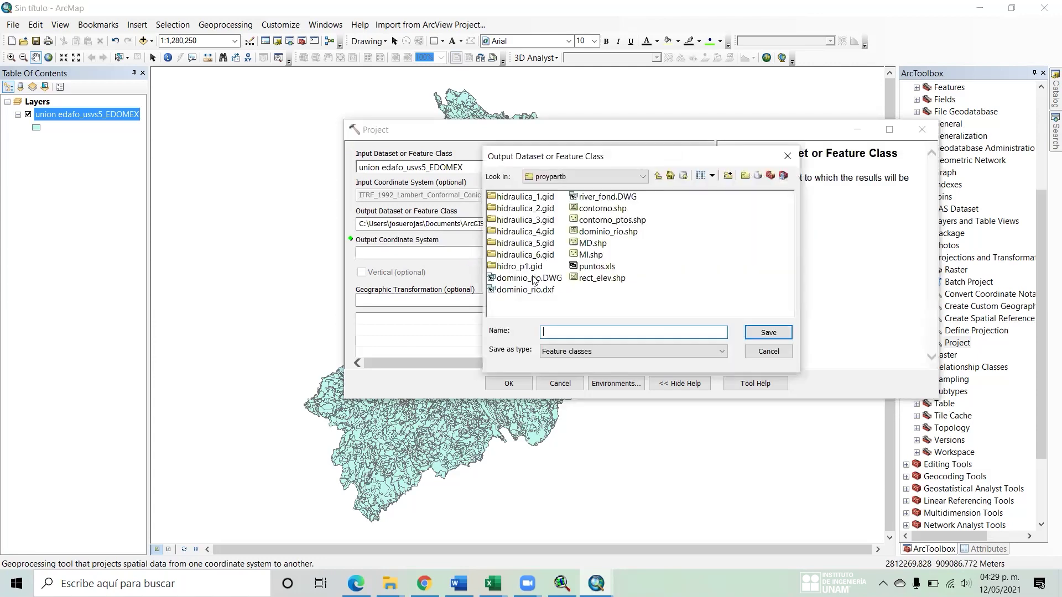
left_click(608, 177)
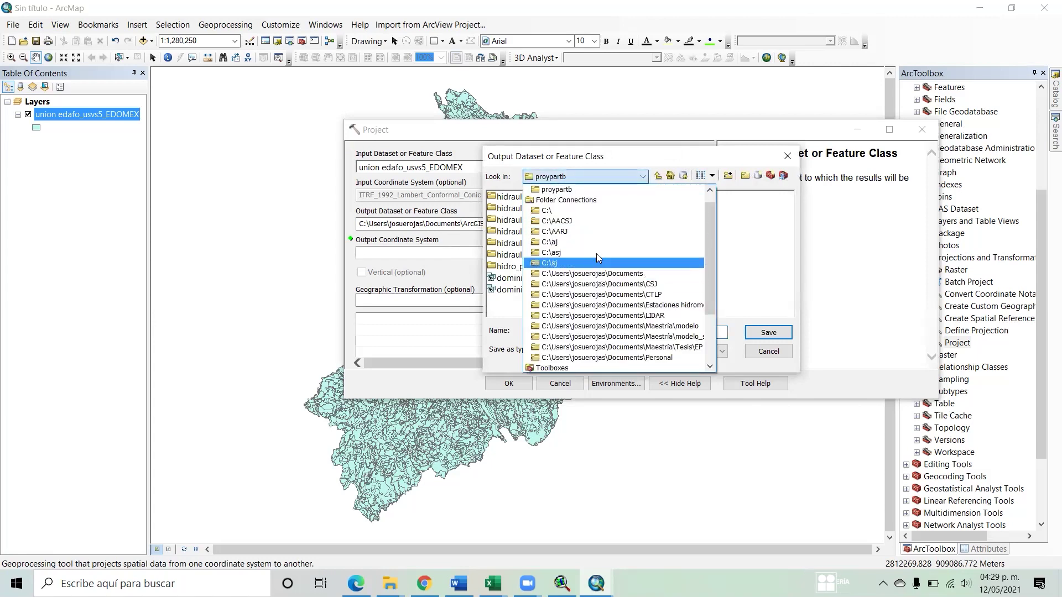
left_click(589, 212)
double_click(668, 197)
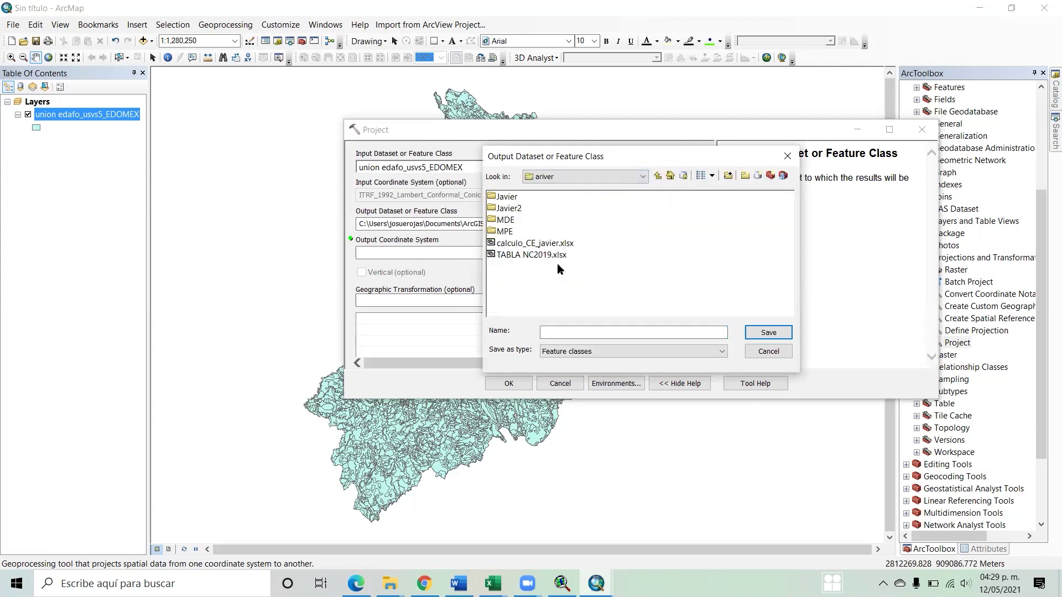
double_click(509, 209)
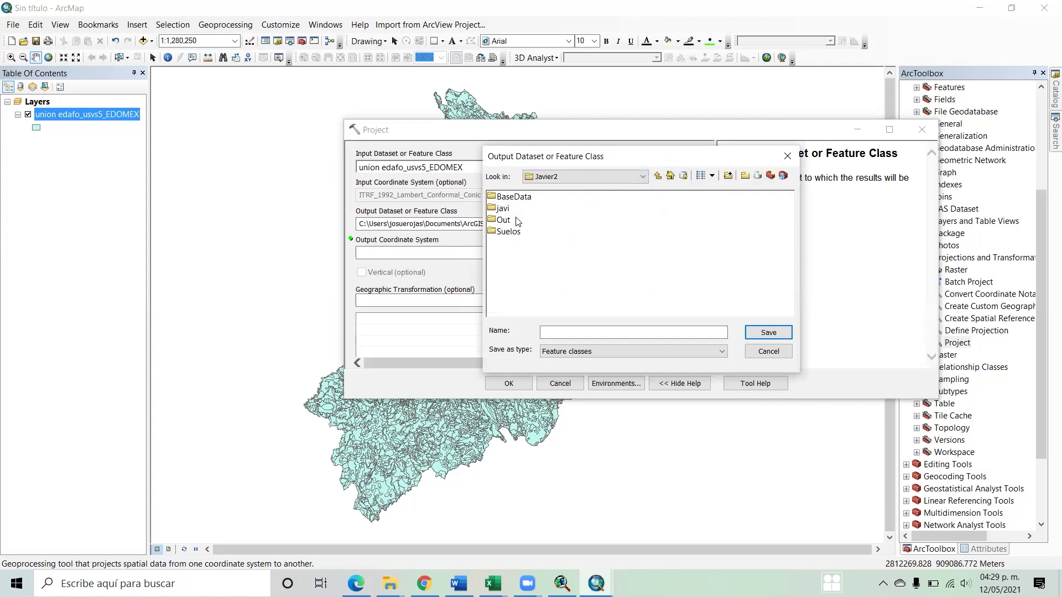
double_click(509, 232)
left_click(599, 333)
type("soil")
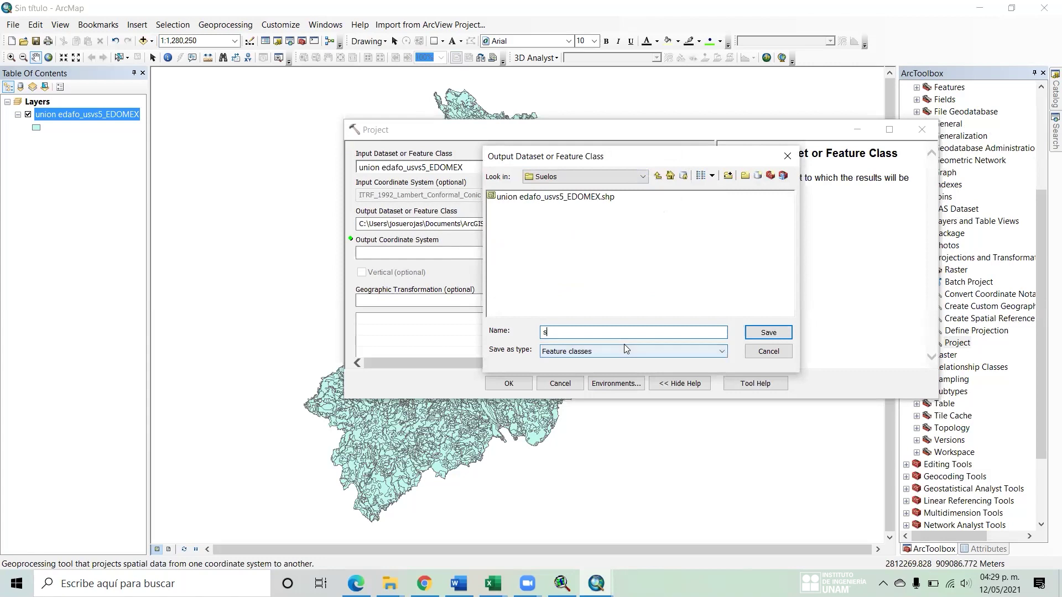
left_click(769, 333)
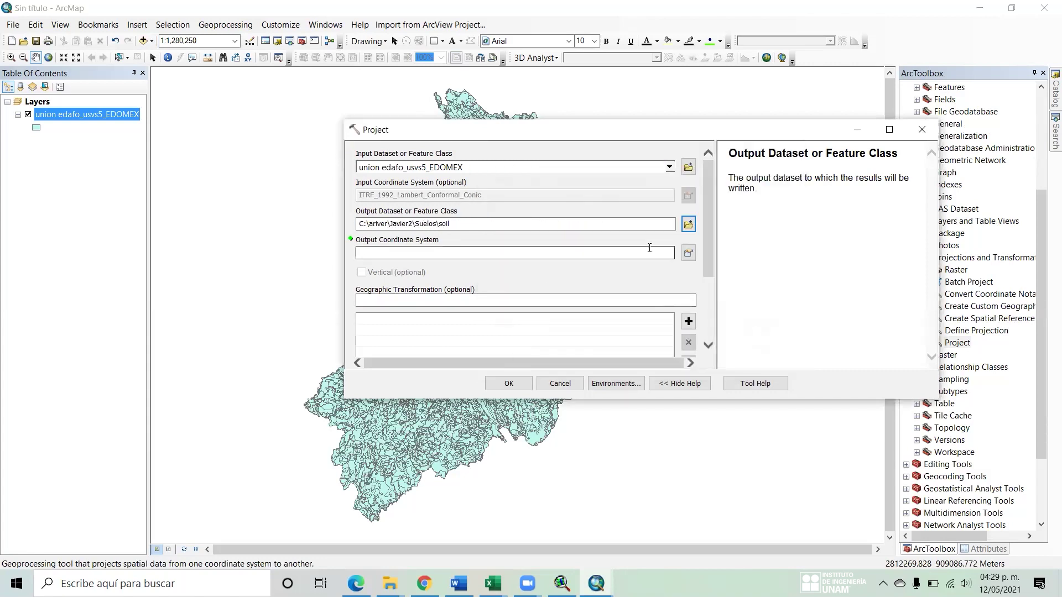
- Switch to the Word notes and examine the Project tool screenshot on page 2 for the output coordinate system and transformation settings
key("alt+Tab")
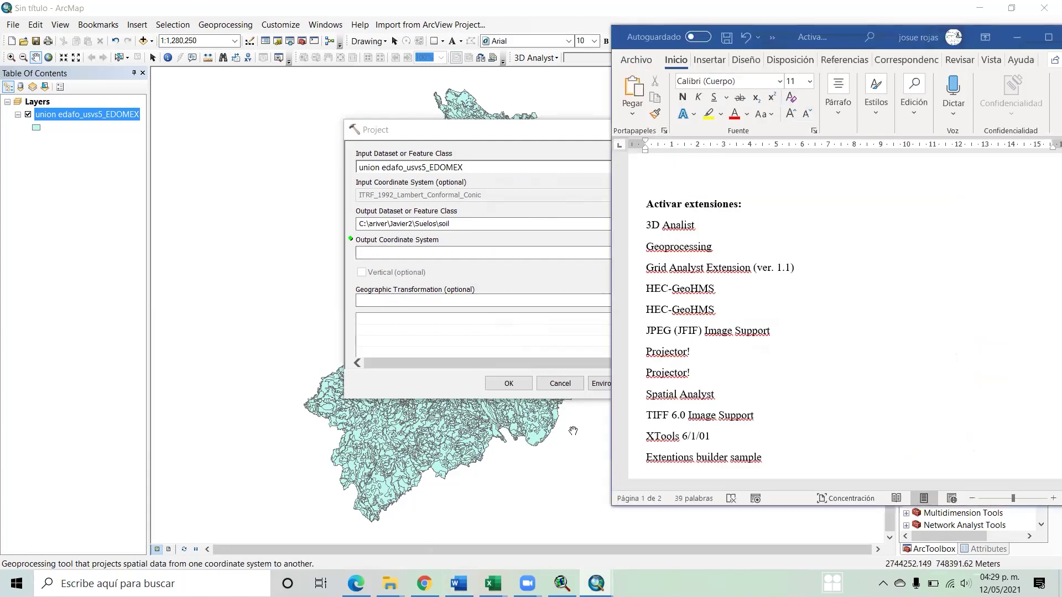
scroll(826, 380, "down", 5)
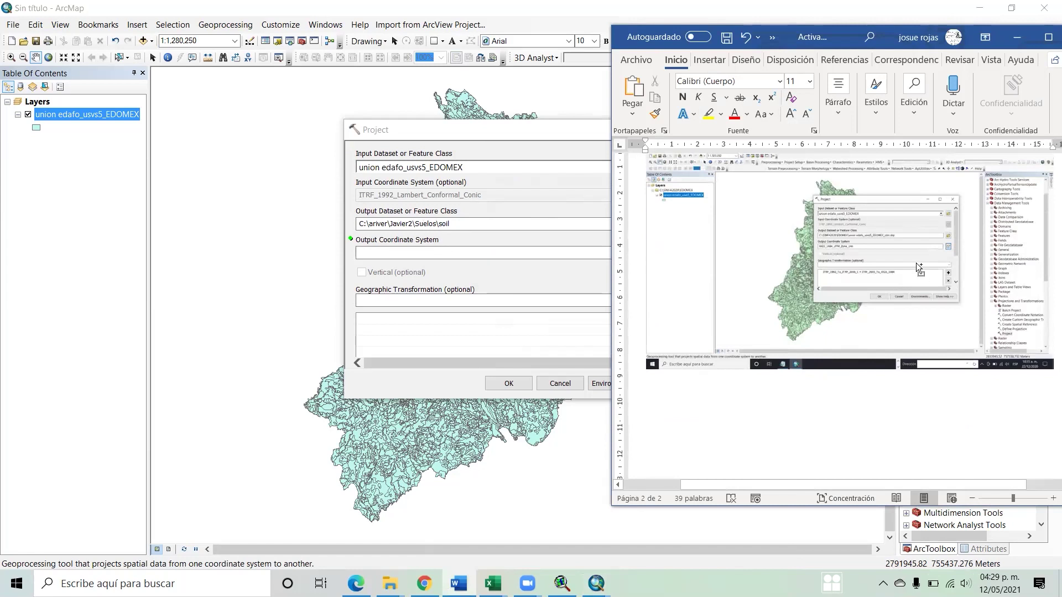
scroll(921, 266, "up", 2)
scroll(712, 338, "up", 1)
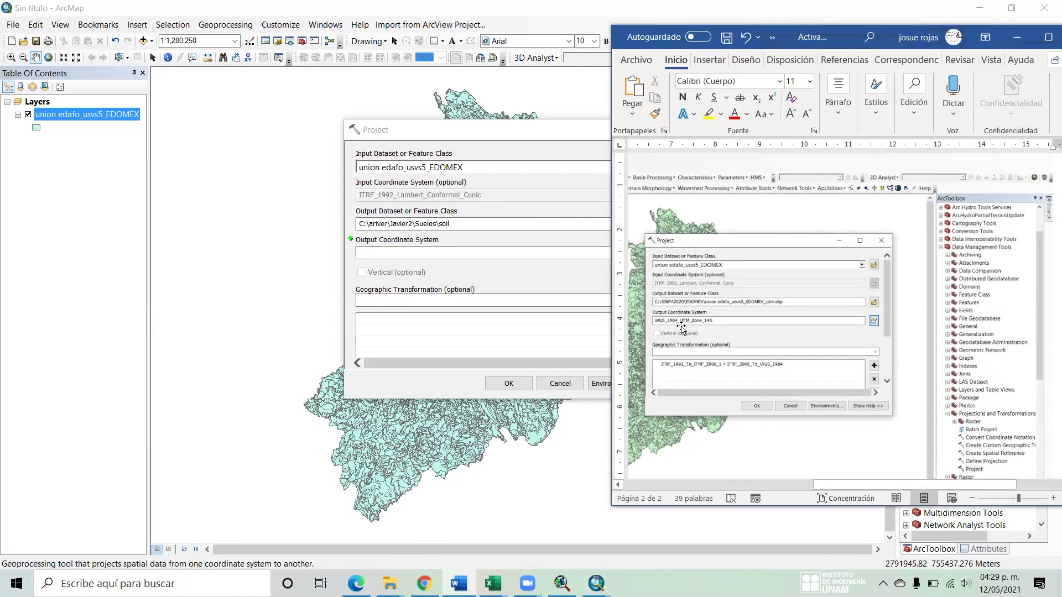
- Set the Project tool's output coordinate system to WGS 1984 UTM Zone 14N from the projected UTM Northern Hemisphere systems
left_click(516, 253)
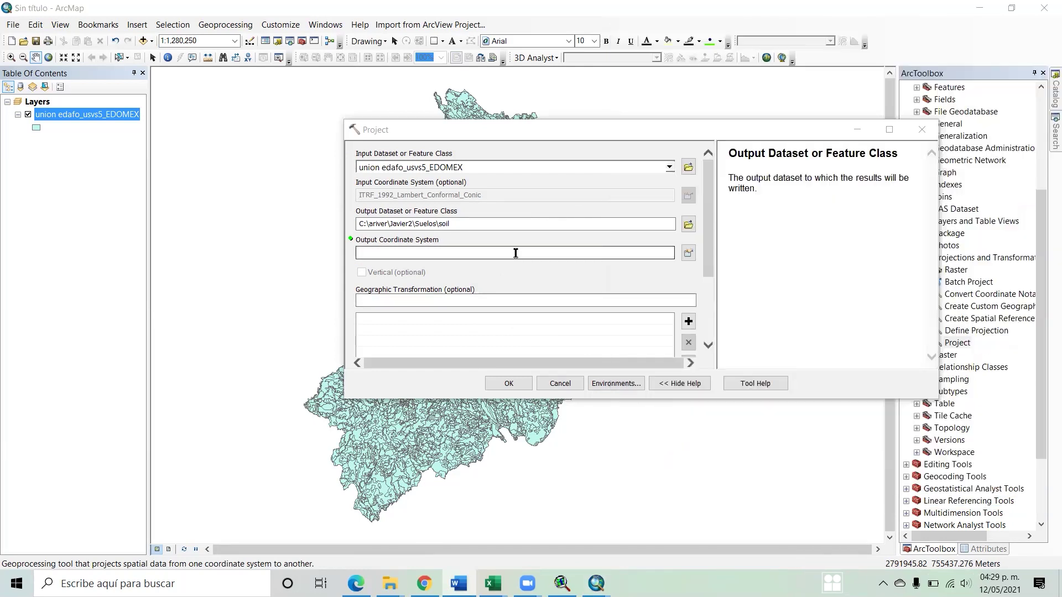
left_click(688, 253)
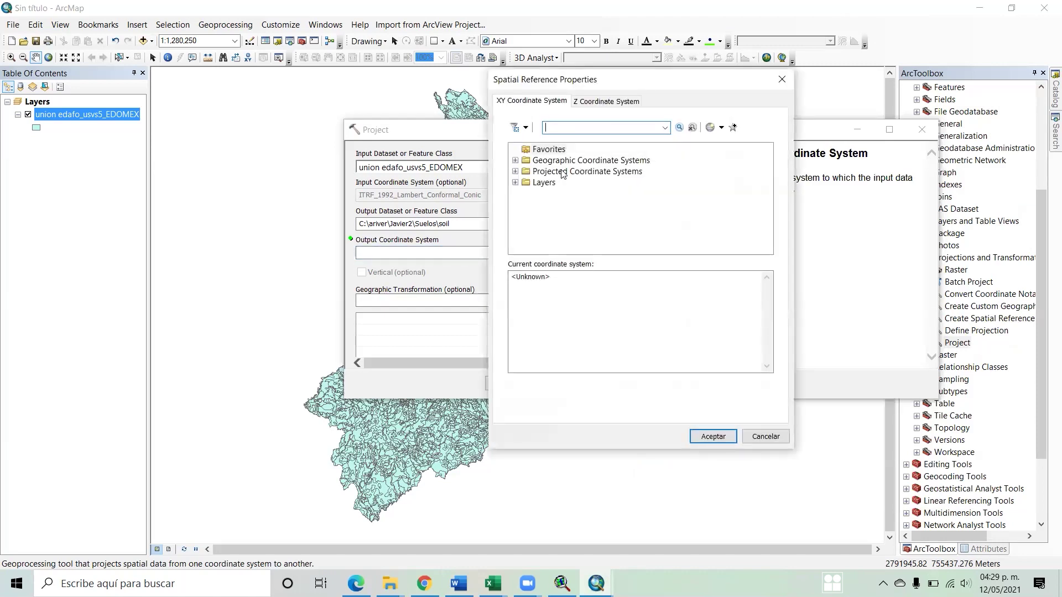
double_click(563, 172)
scroll(602, 220, "down", 1)
double_click(555, 218)
scroll(621, 205, "down", 3)
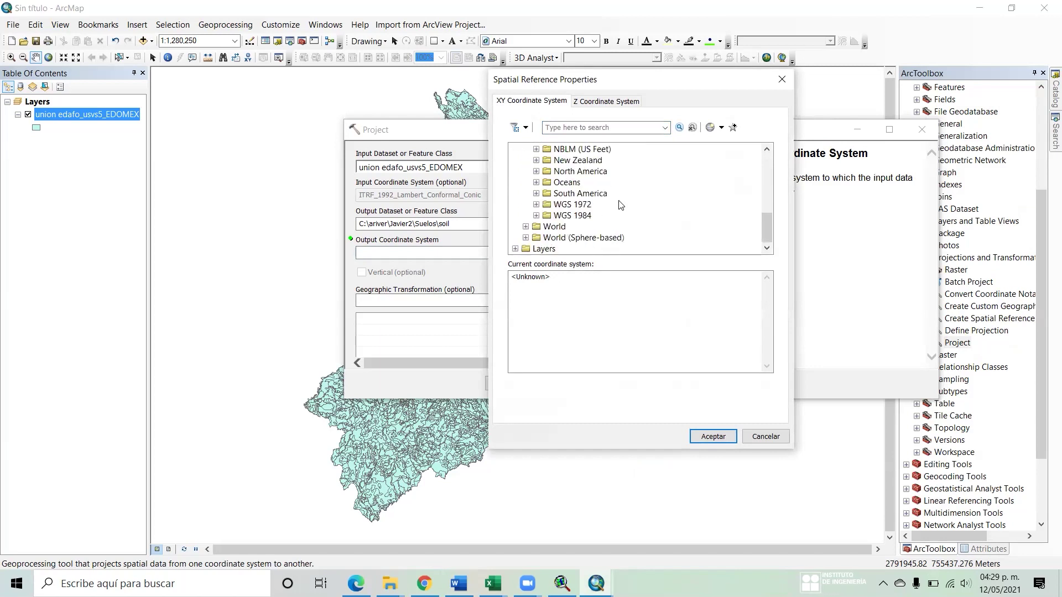
double_click(581, 217)
double_click(602, 205)
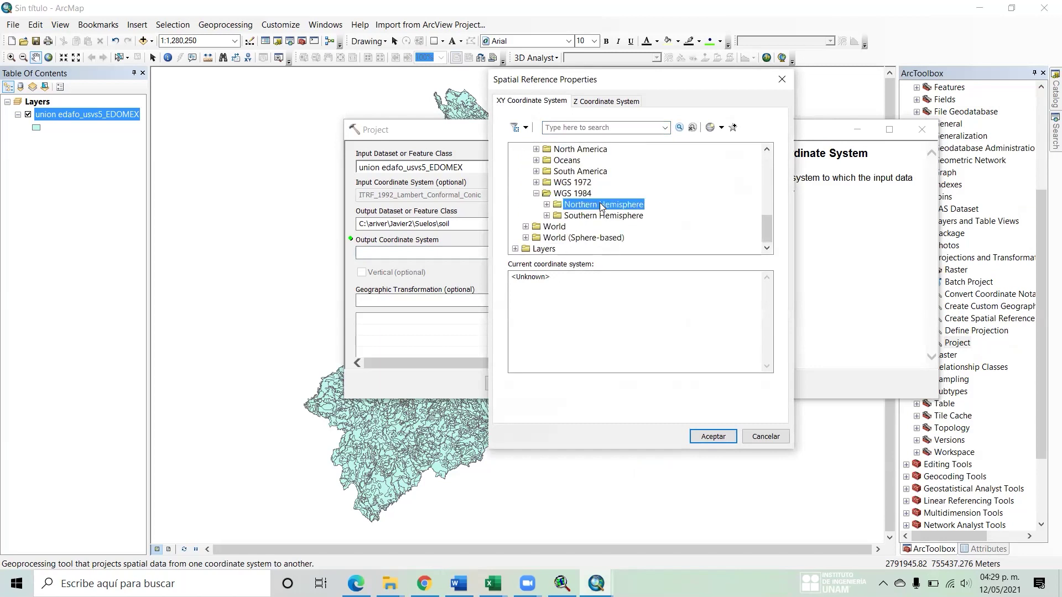
scroll(602, 207, "down", 7)
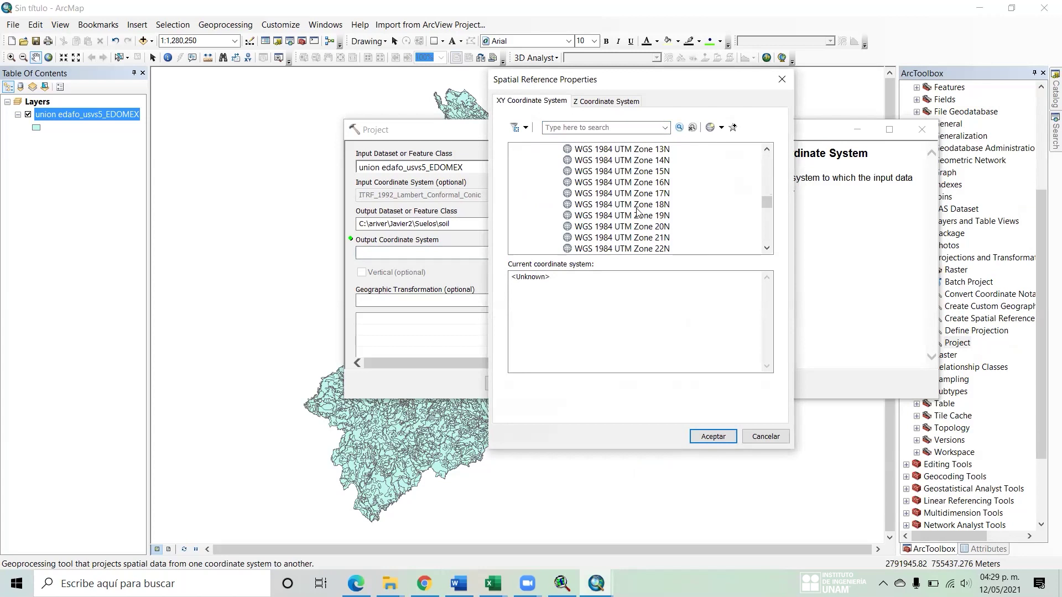
left_click(636, 193)
left_click(713, 437)
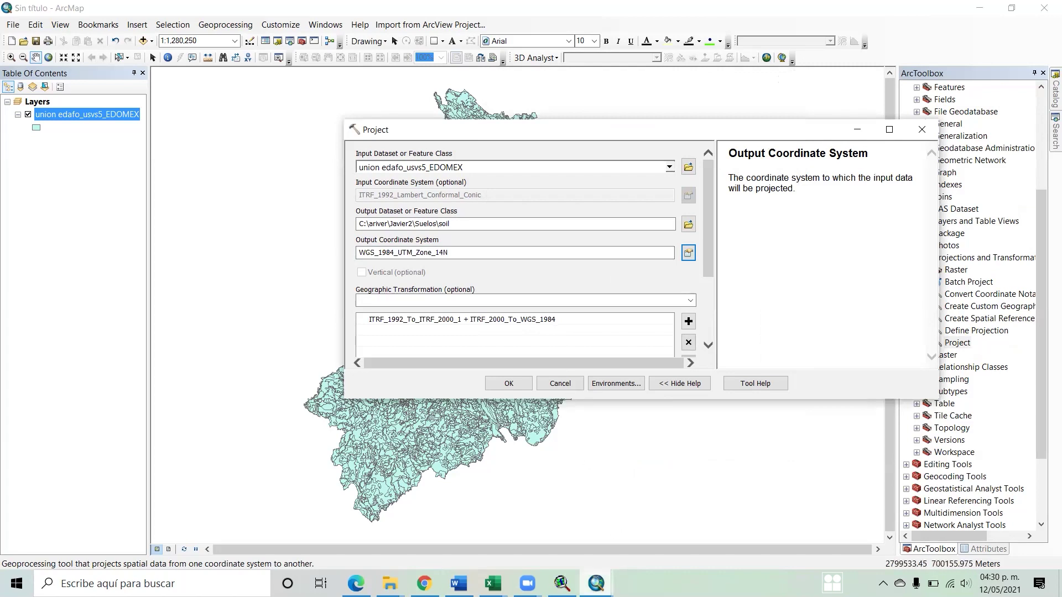
- Compare the geographic transformation with the Project screenshot in the Word notes, and run the Project tool in ArcMap
mouse_move(425, 584)
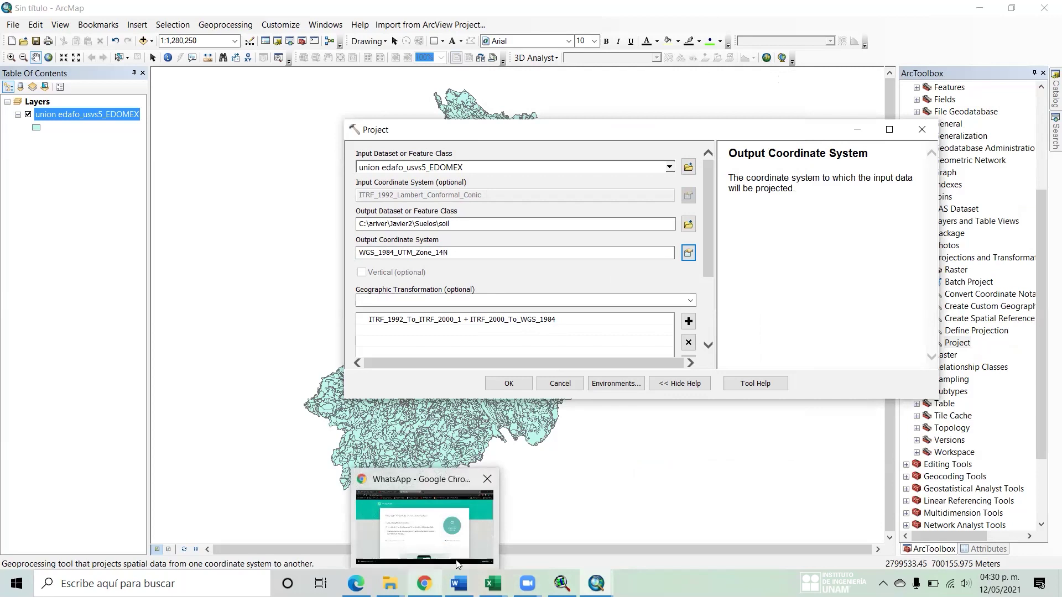
left_click(458, 584)
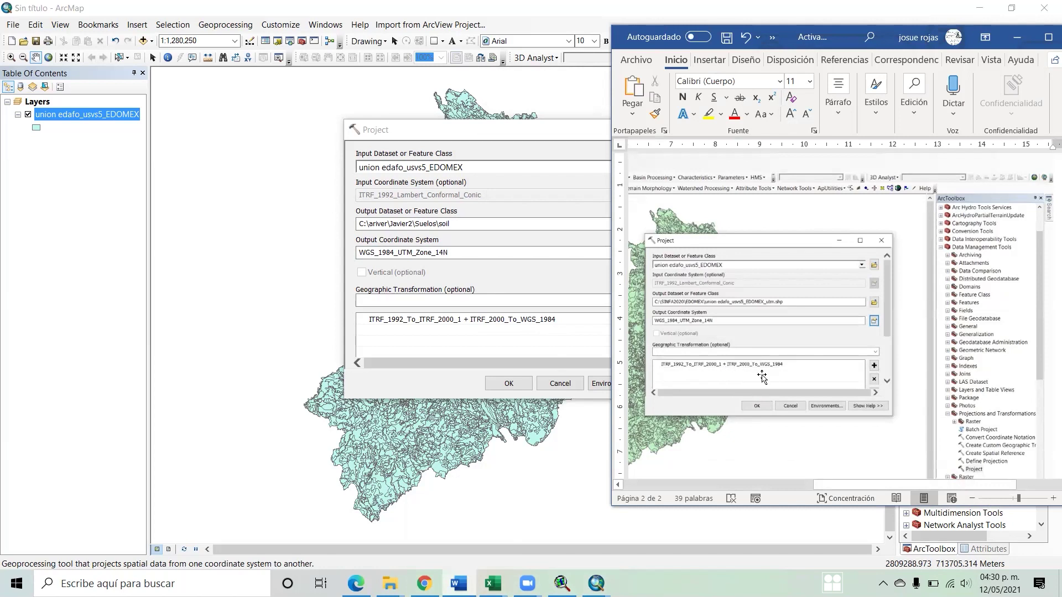
left_click(514, 383)
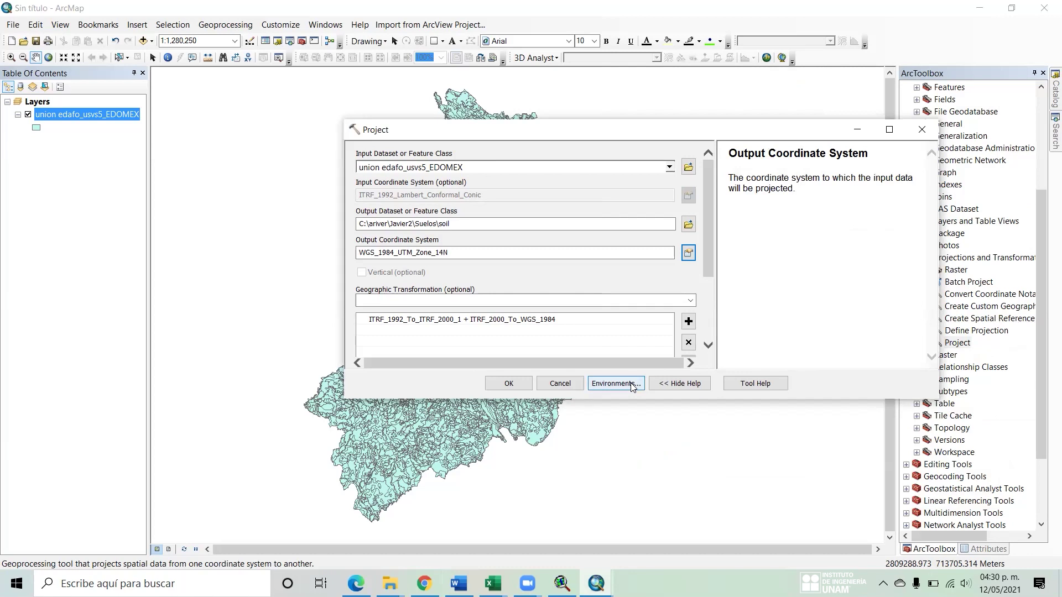
left_click(510, 384)
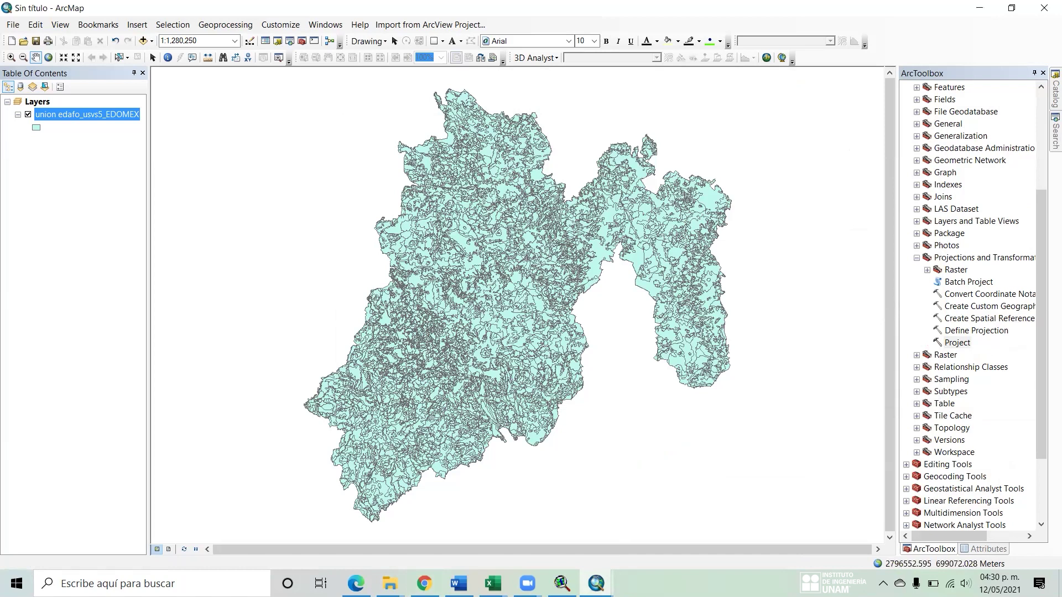
- Switch to File Explorer and check the Suelos folder for the projected soil shapefile
mouse_move(390, 584)
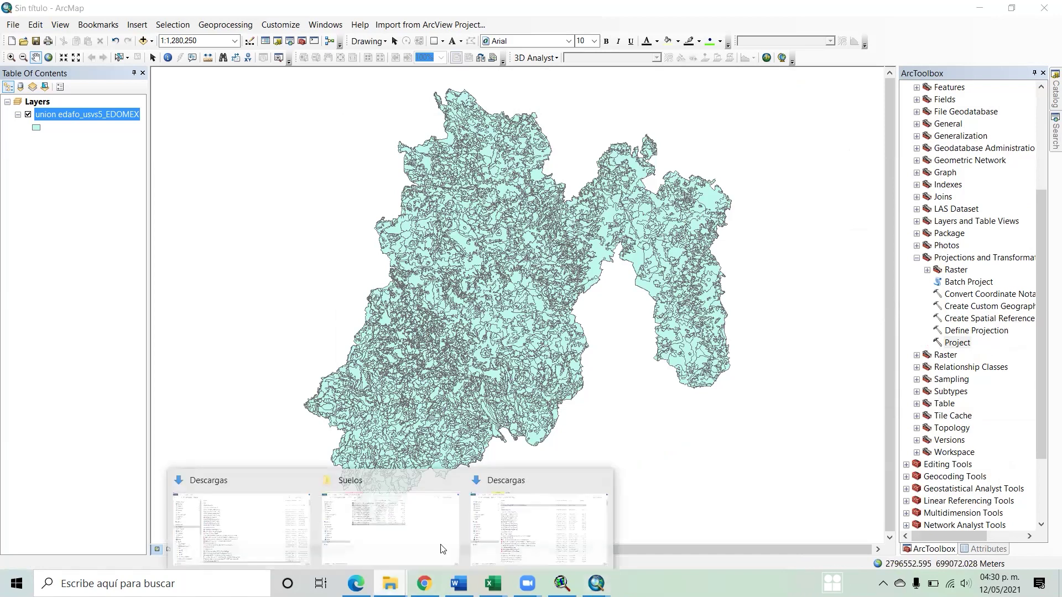
left_click(409, 550)
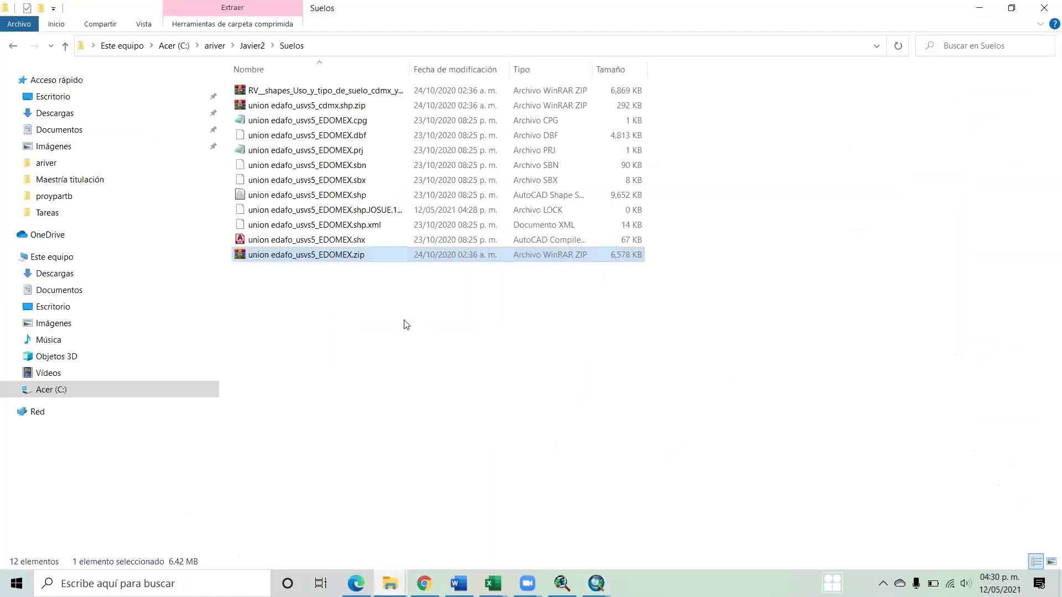
left_click(378, 403)
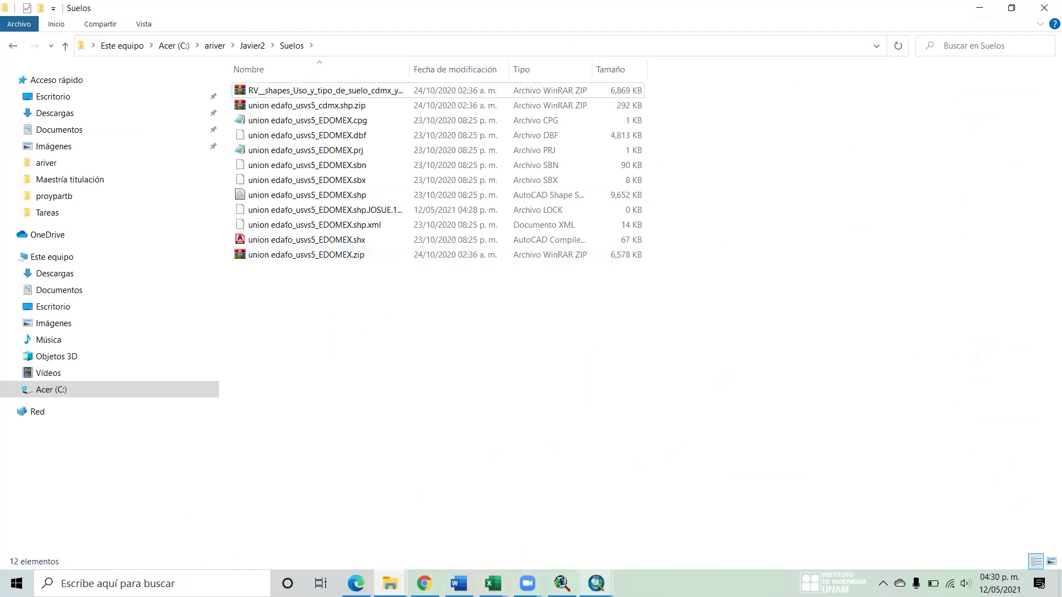
- Switch to the second, empty ArcMap session and dismiss its Getting Started window
mouse_move(597, 584)
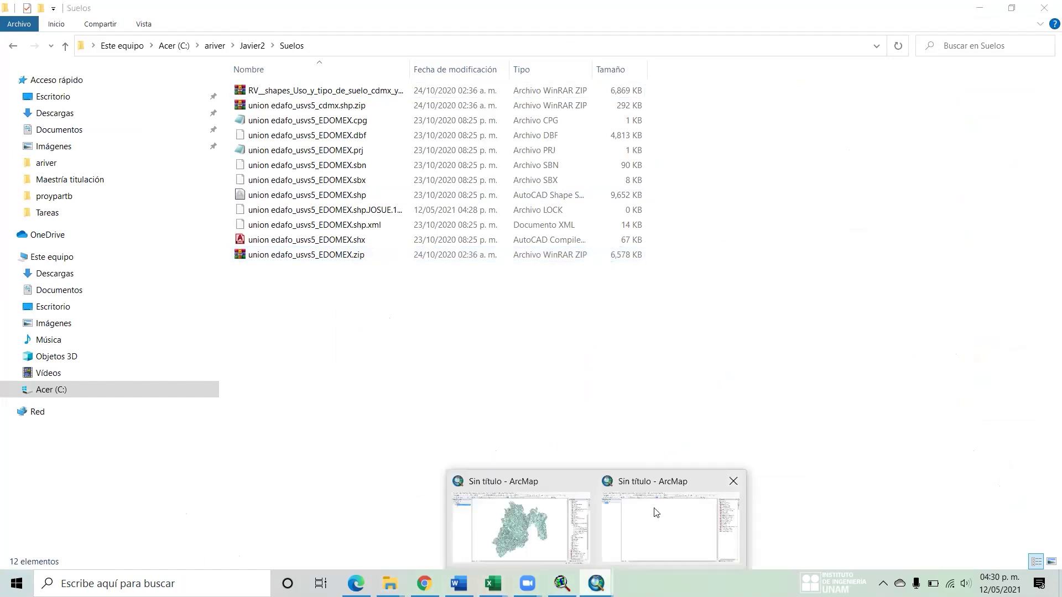
left_click(528, 488)
left_click(675, 480)
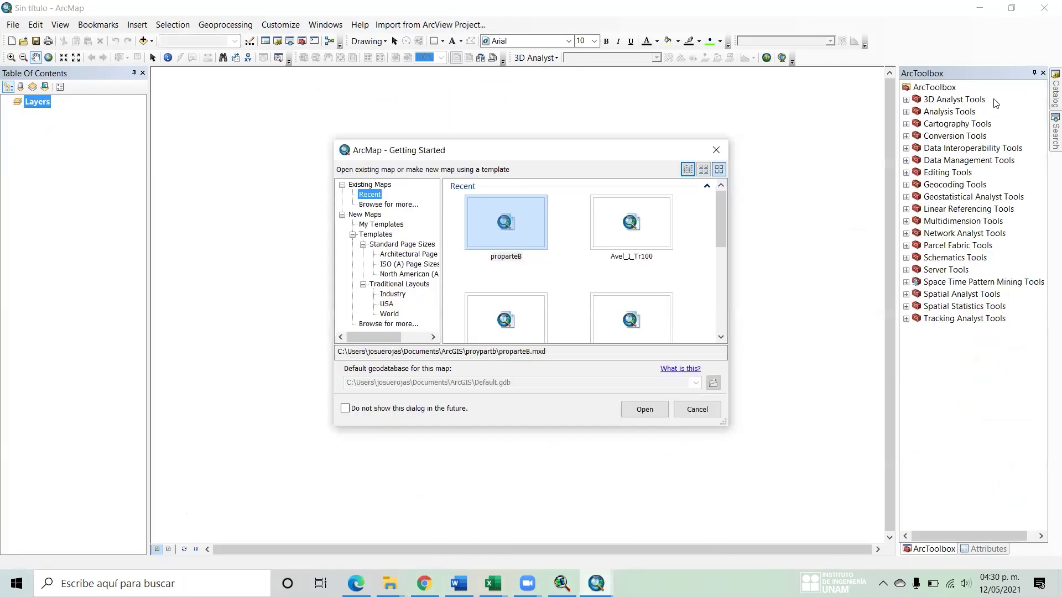
left_click(717, 150)
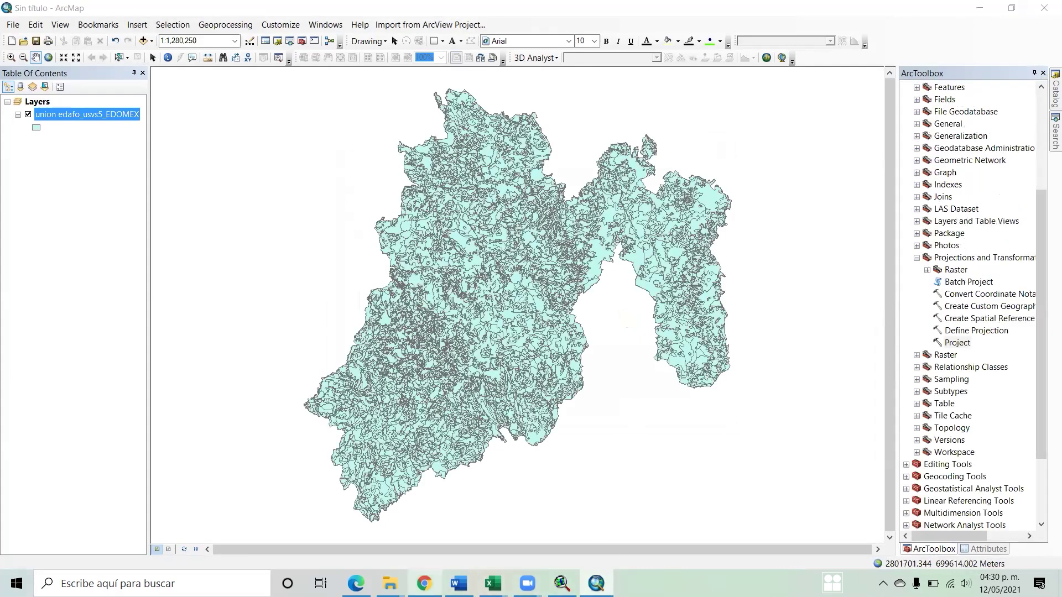
- Recheck the Suelos folder in File Explorer for the soil output files and return to ArcMap
mouse_move(394, 584)
left_click(403, 542)
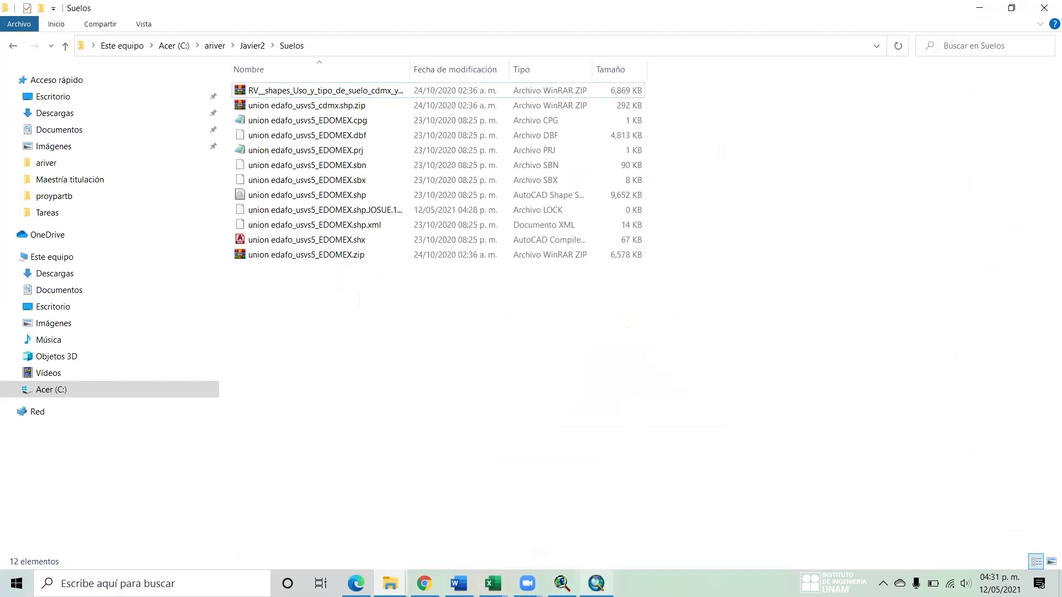
left_click(596, 583)
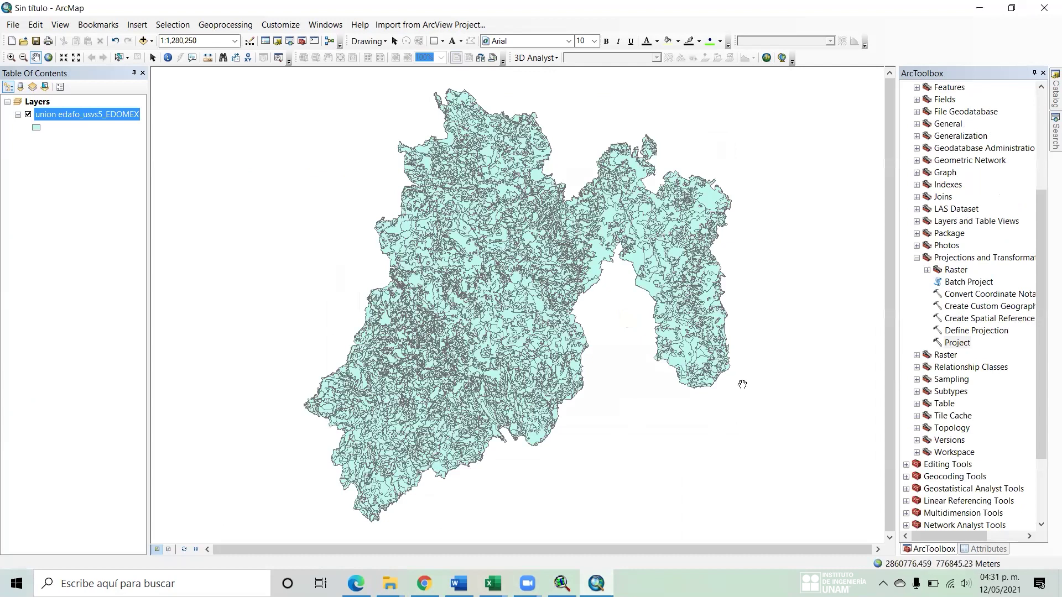
double_click(956, 343)
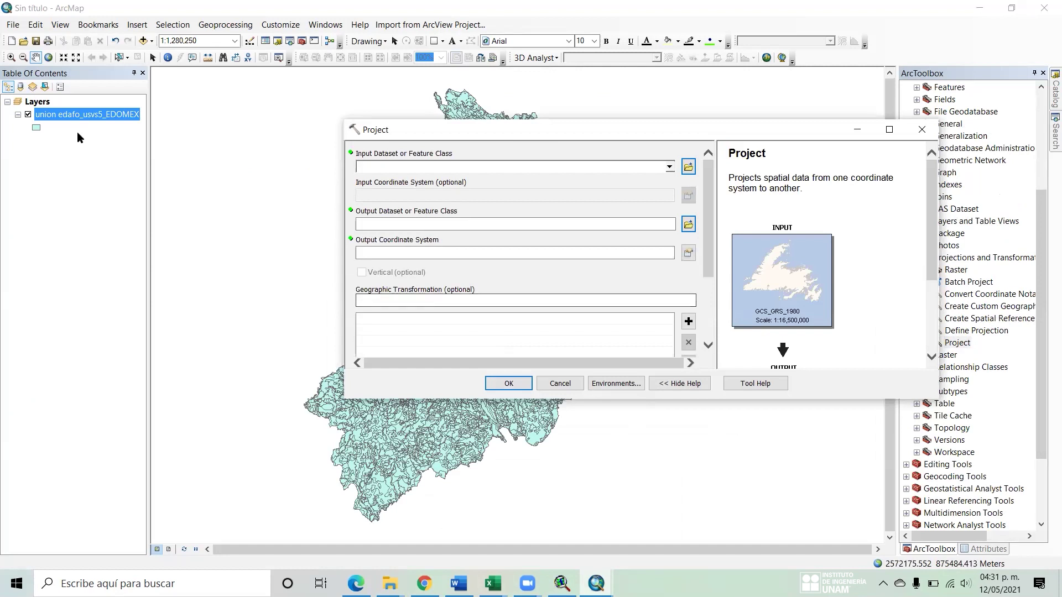
left_click_drag(83, 114, 424, 166)
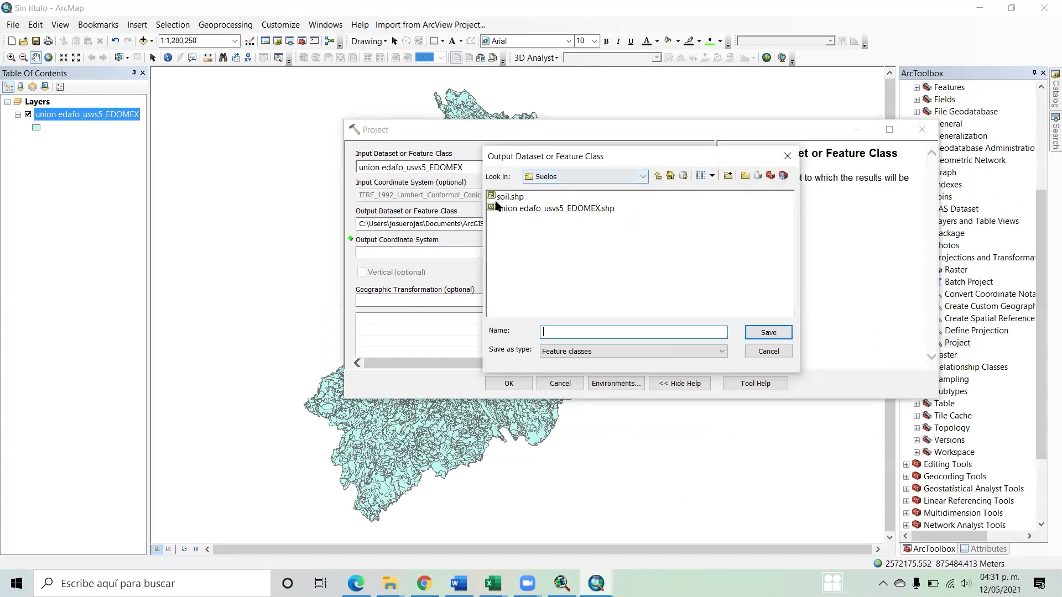
left_click(764, 355)
left_click(559, 383)
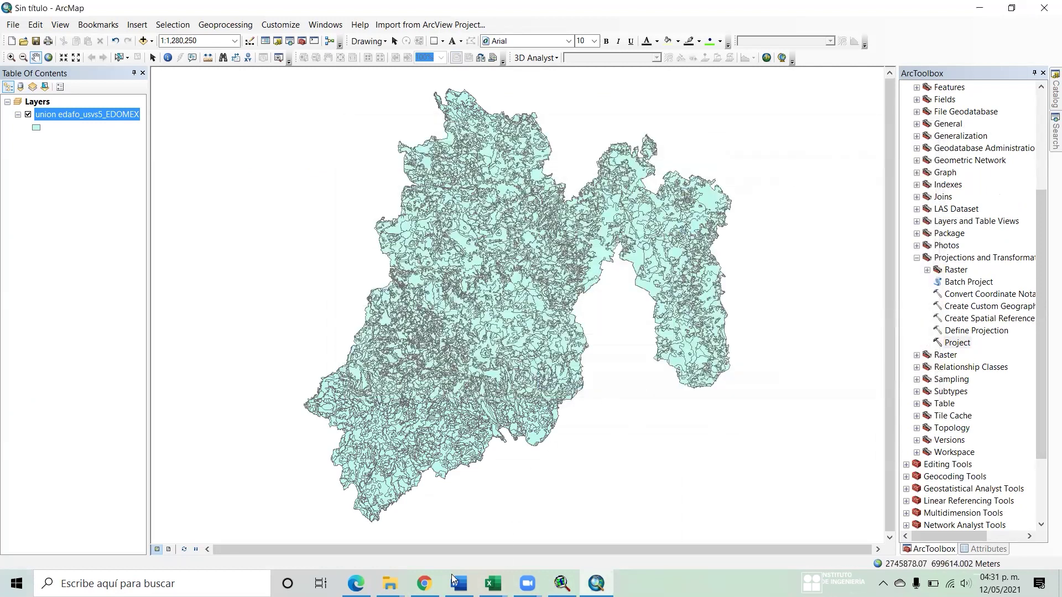
- Switch to ArcView, add soil.shp from the suelos folder to View2, and display it beneath the ModClark 100 theme
left_click(562, 583)
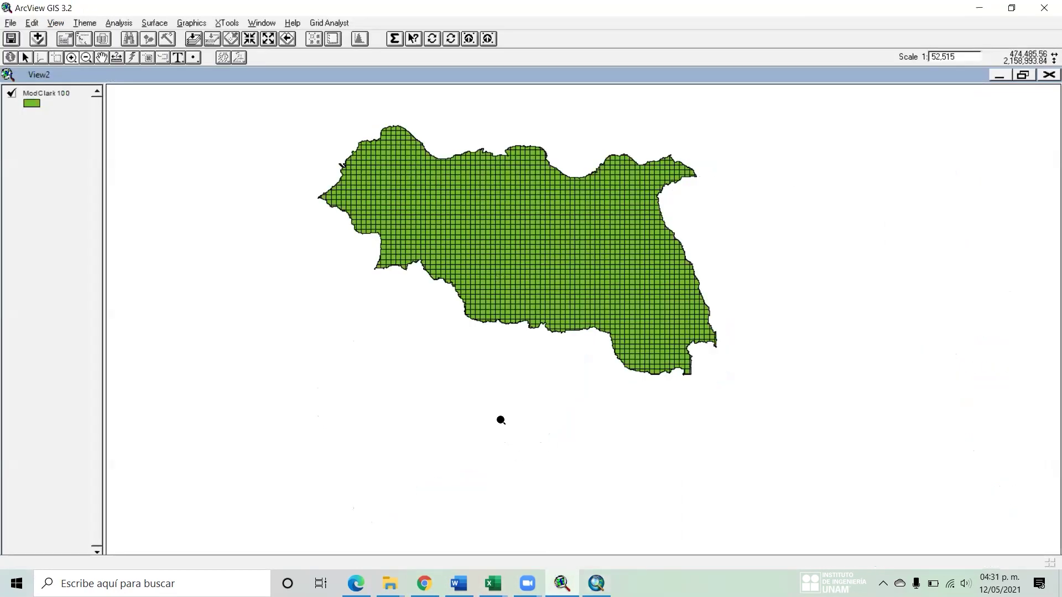
left_click(37, 40)
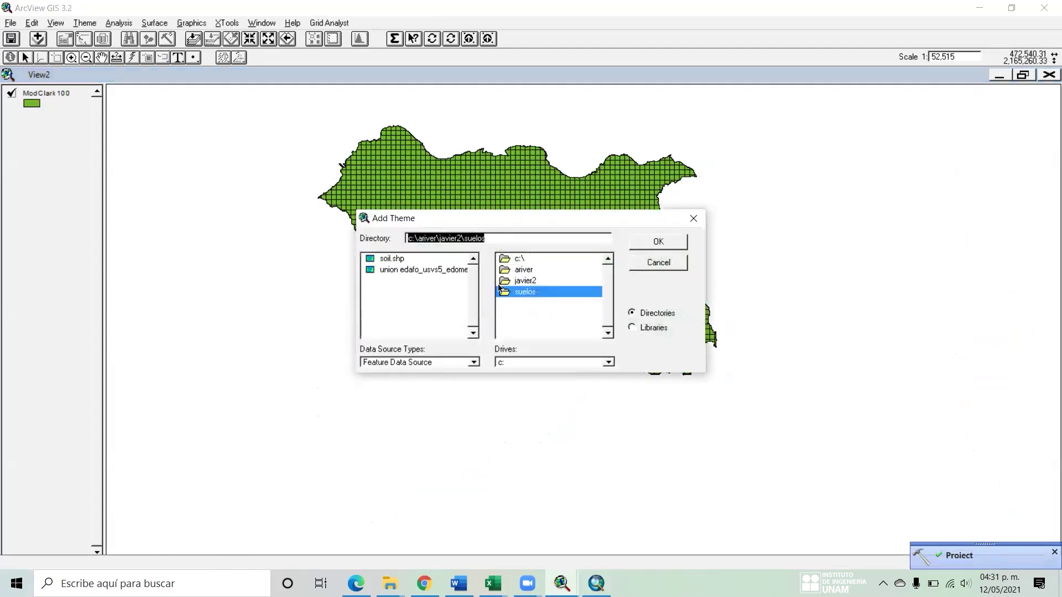
left_click(402, 262)
left_click(676, 244)
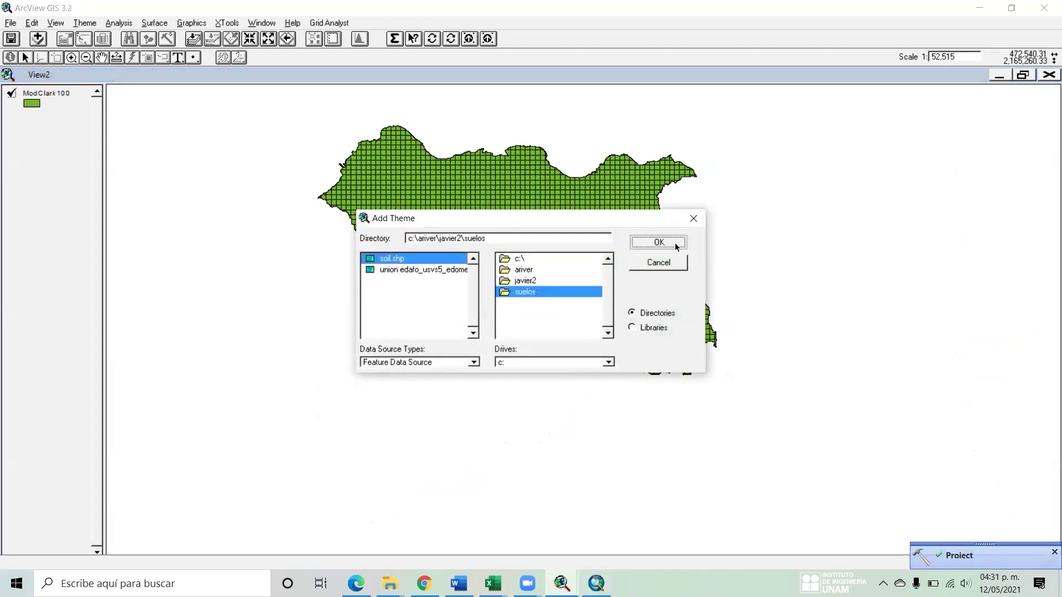
left_click(11, 94)
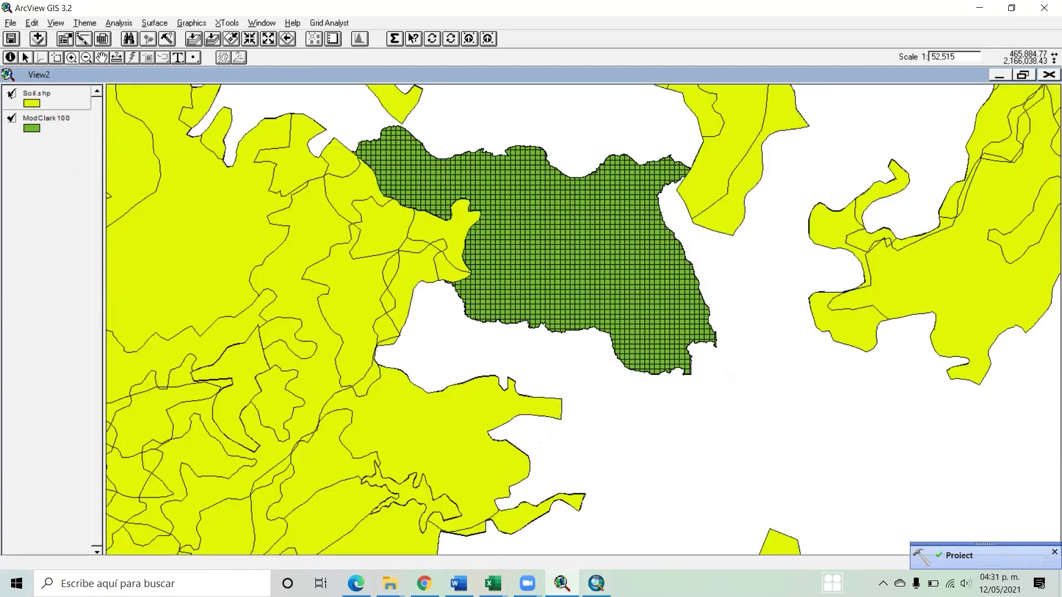
left_click_drag(26, 104, 34, 145)
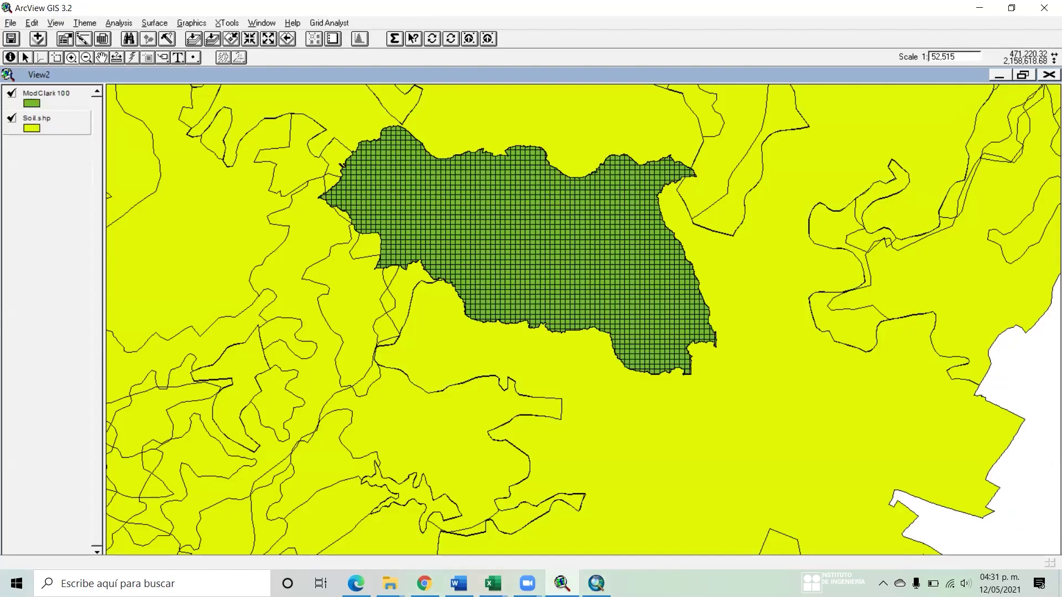
- Switch to ArcMap and close the untitled map session
left_click(597, 584)
key("alt+F4")
left_click(533, 321)
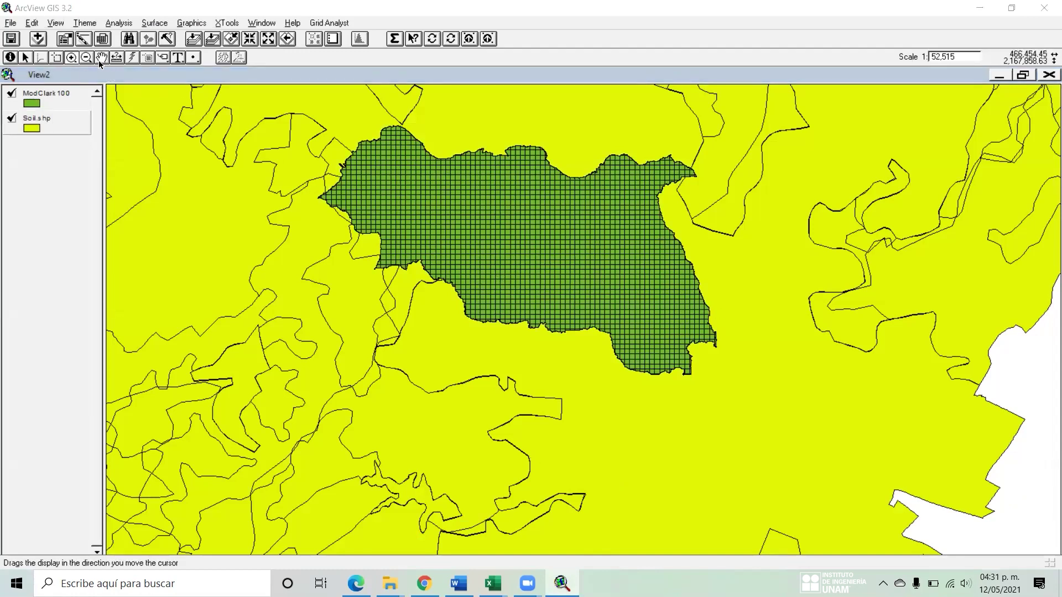
- Examine how the ModClark 100 basin grid overlaps the surrounding soil polygons in View2
left_click(86, 57)
left_click_drag(310, 133, 531, 223)
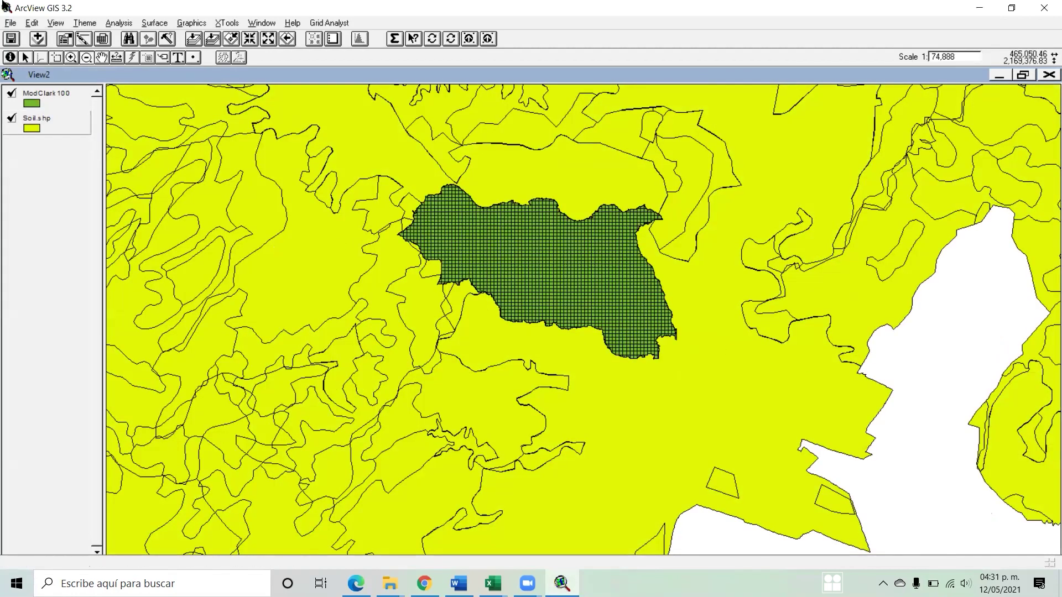
left_click(102, 57)
left_click_drag(346, 207, 520, 231)
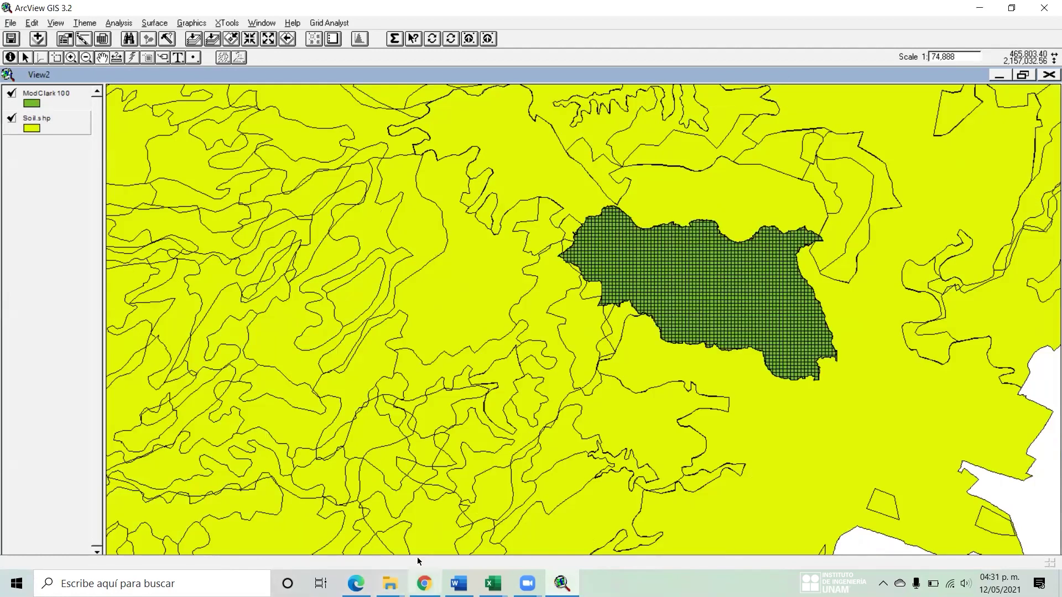
- Put the Word notes away, review steps 25 and 26 on clipping themes in SM12.pdf, and return to ArcView
left_click(458, 584)
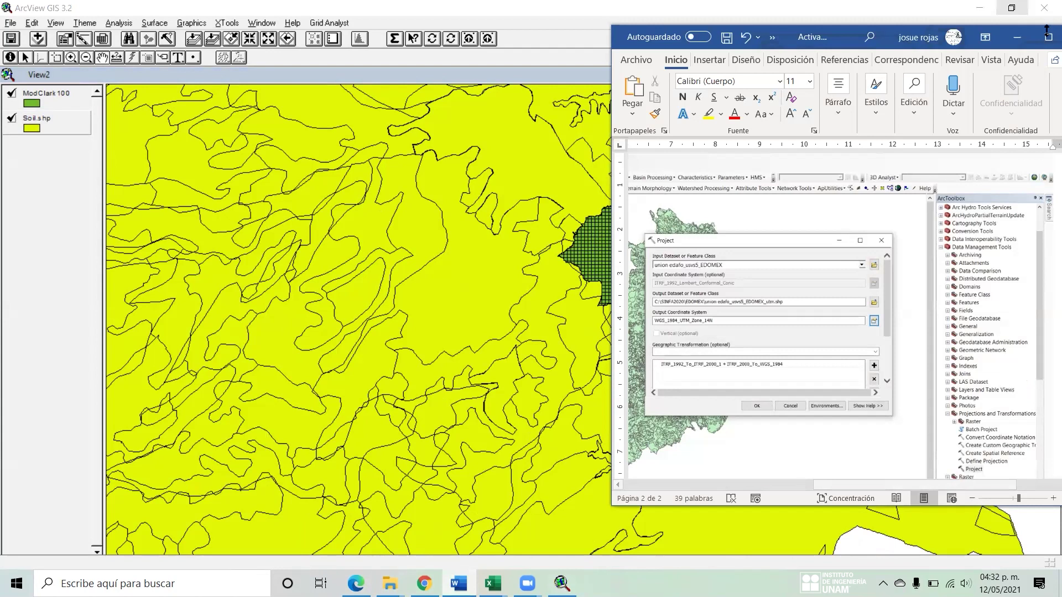
left_click_drag(840, 37, 642, 38)
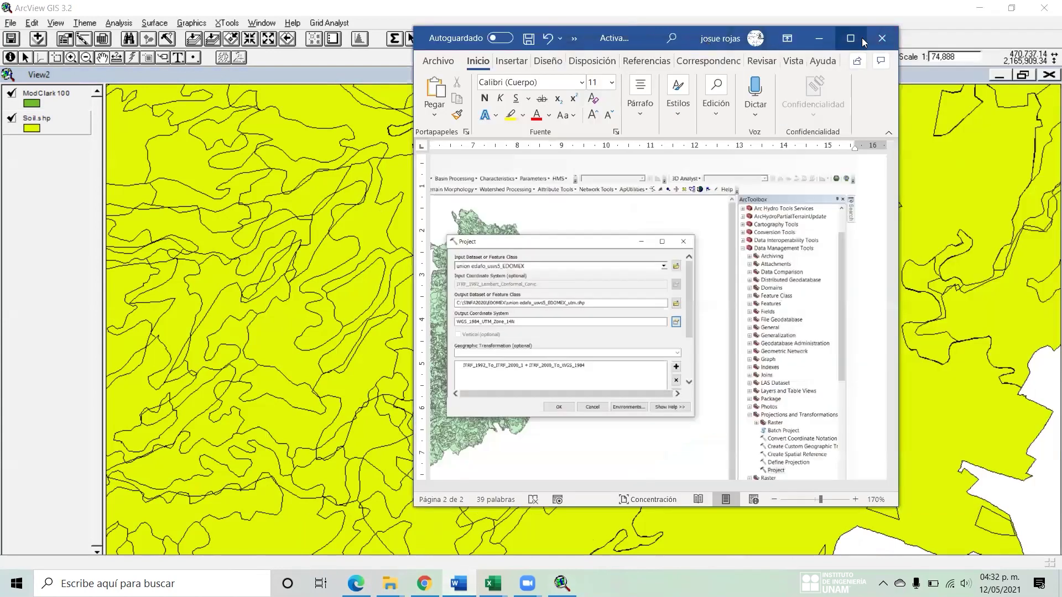
left_click(819, 39)
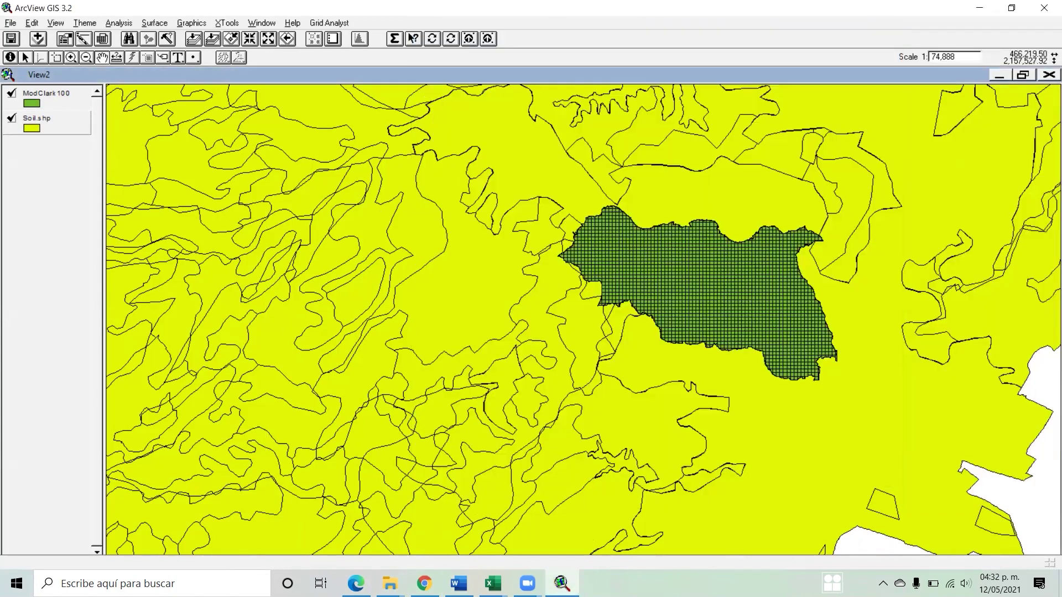
left_click(356, 583)
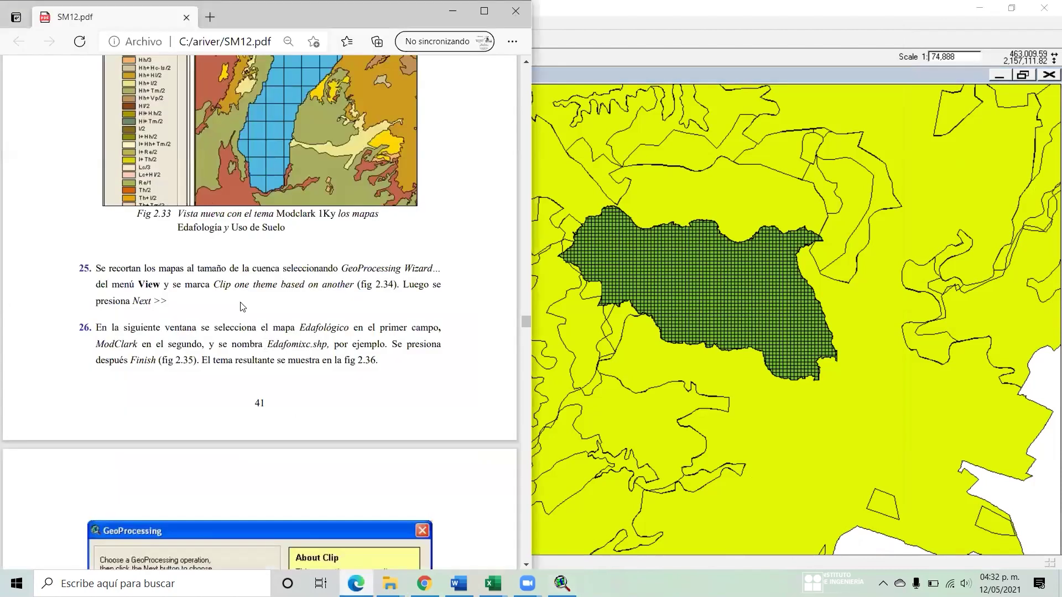
scroll(244, 304, "down", 2)
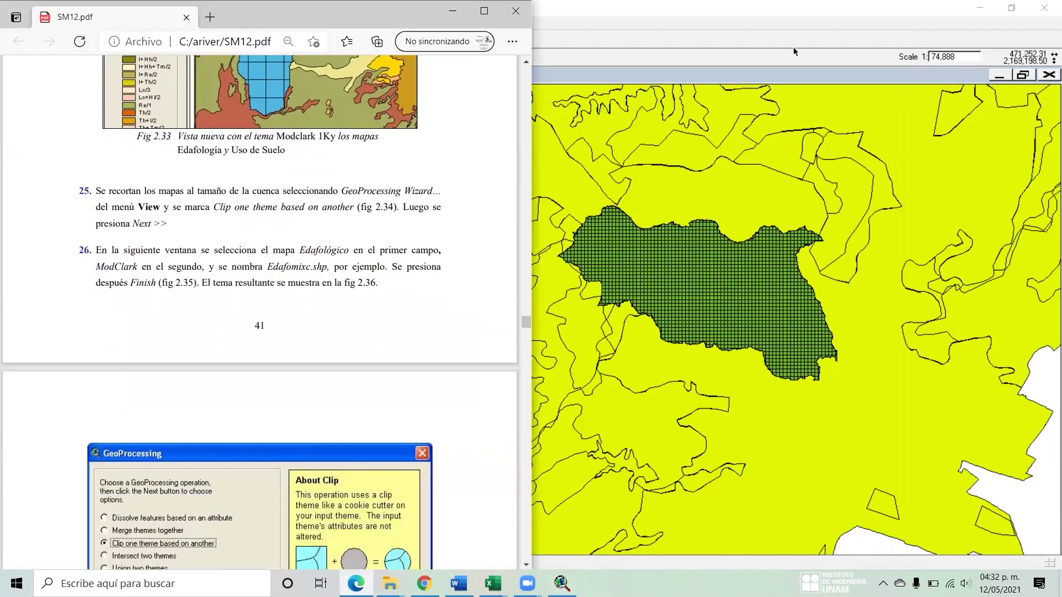
left_click(820, 10)
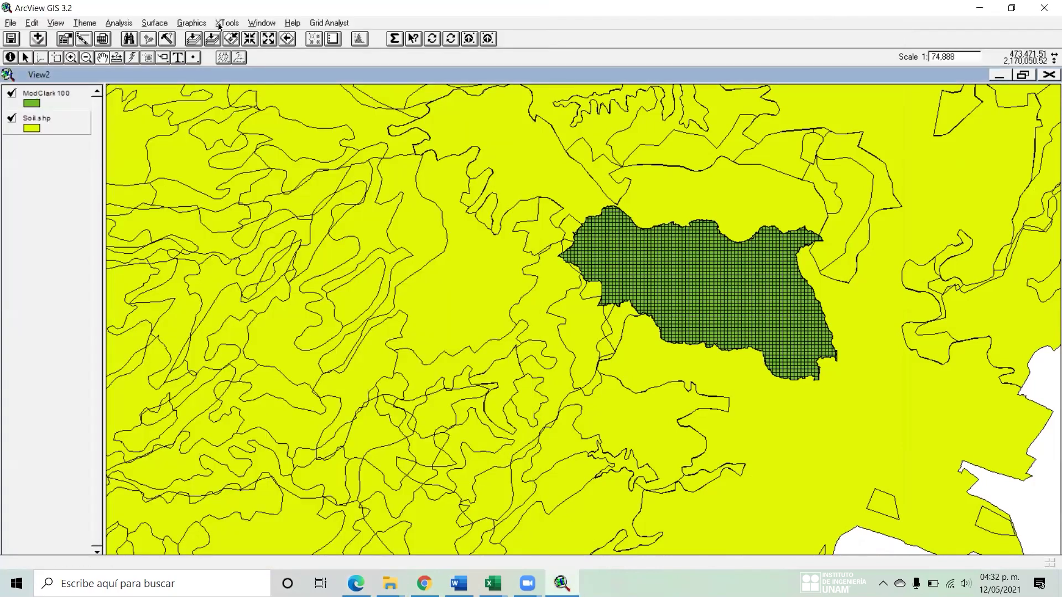
- Clip the Soil.shp theme to the ModClark100 overlay with the GeoProcessing Wizard, writing the output to clip1.shp in javier2\Out
left_click(56, 23)
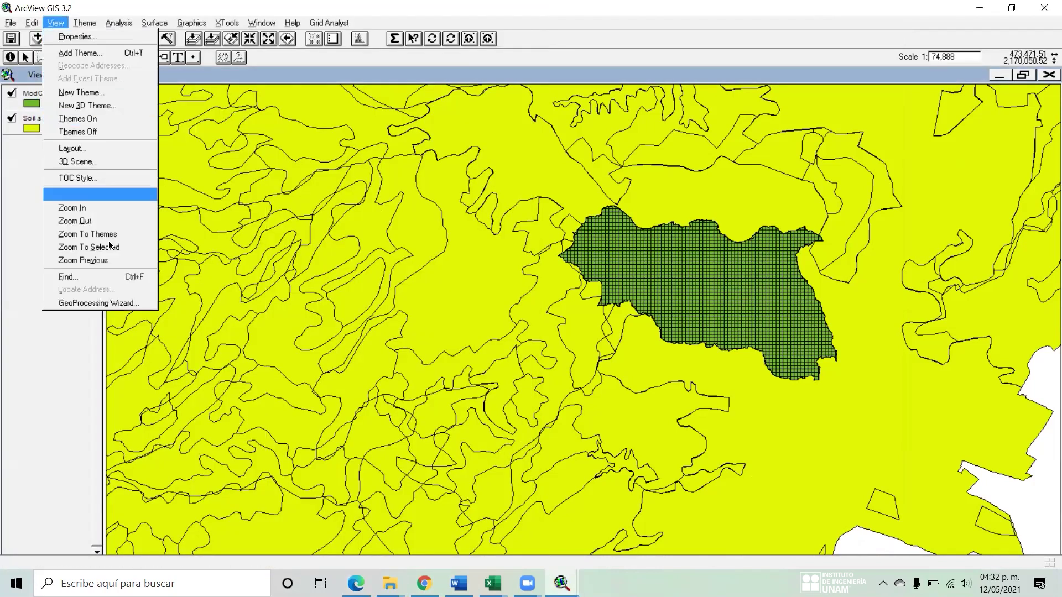
left_click(119, 307)
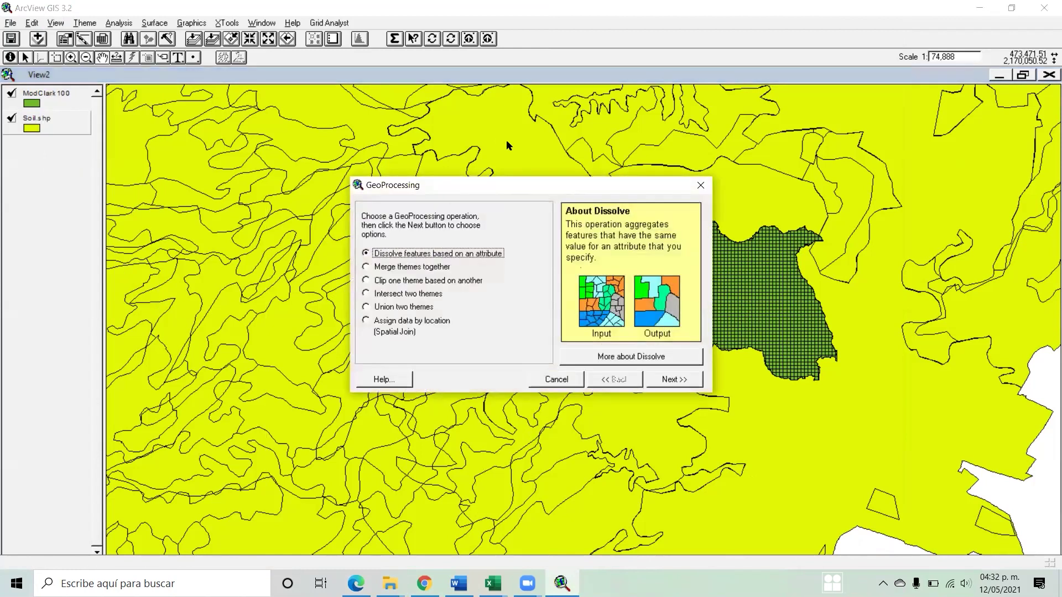
left_click_drag(524, 185, 481, 114)
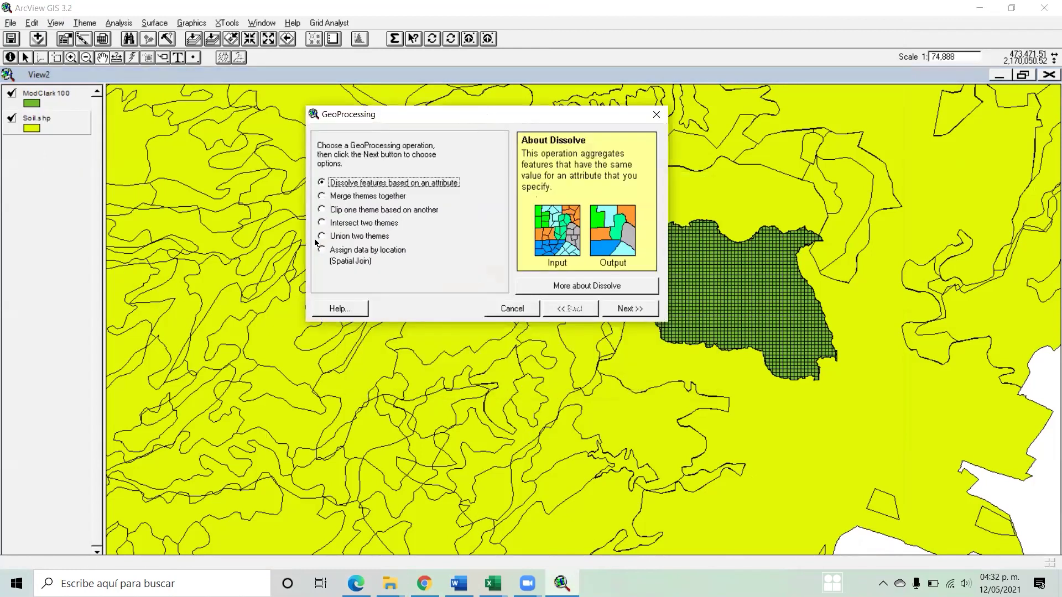
left_click(338, 212)
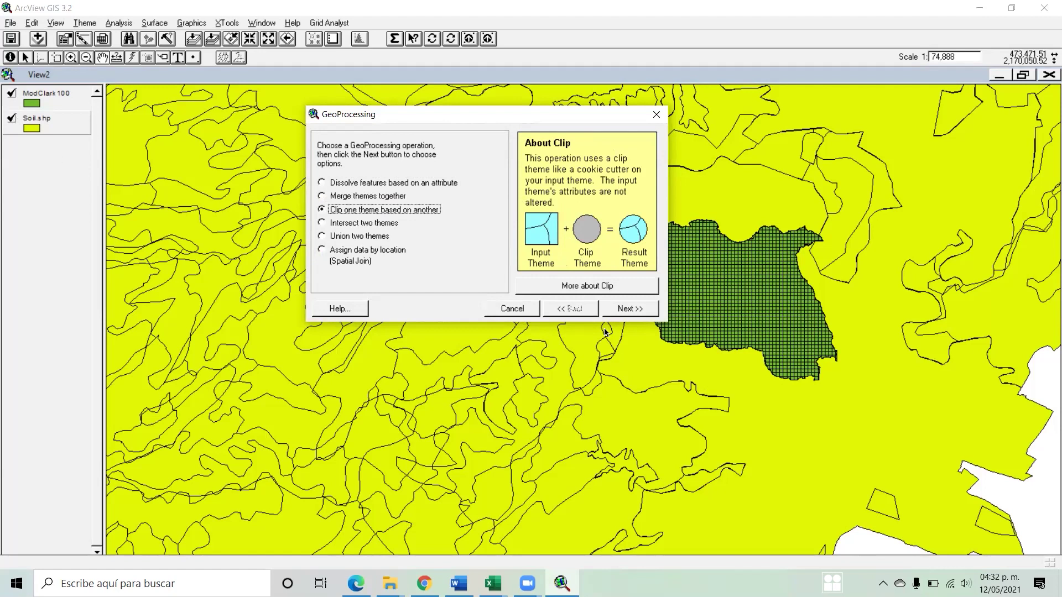
left_click(630, 309)
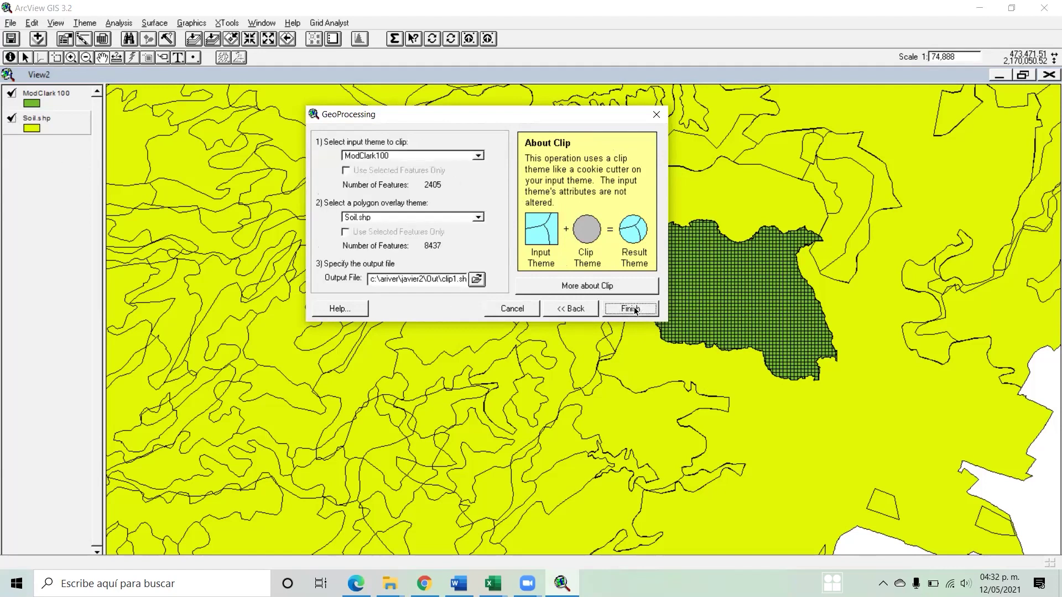
left_click(475, 157)
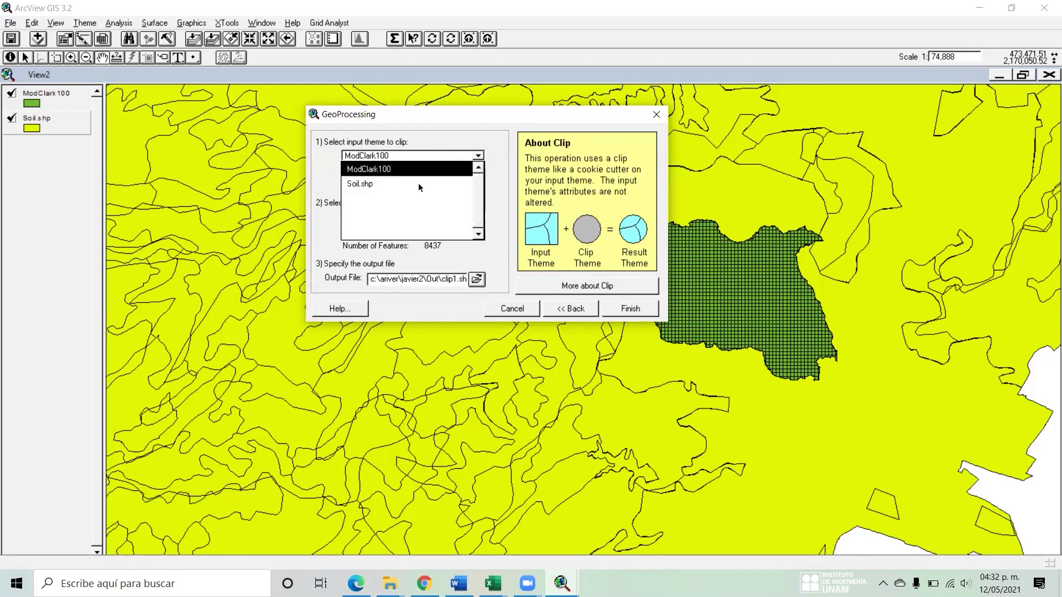
left_click(418, 184)
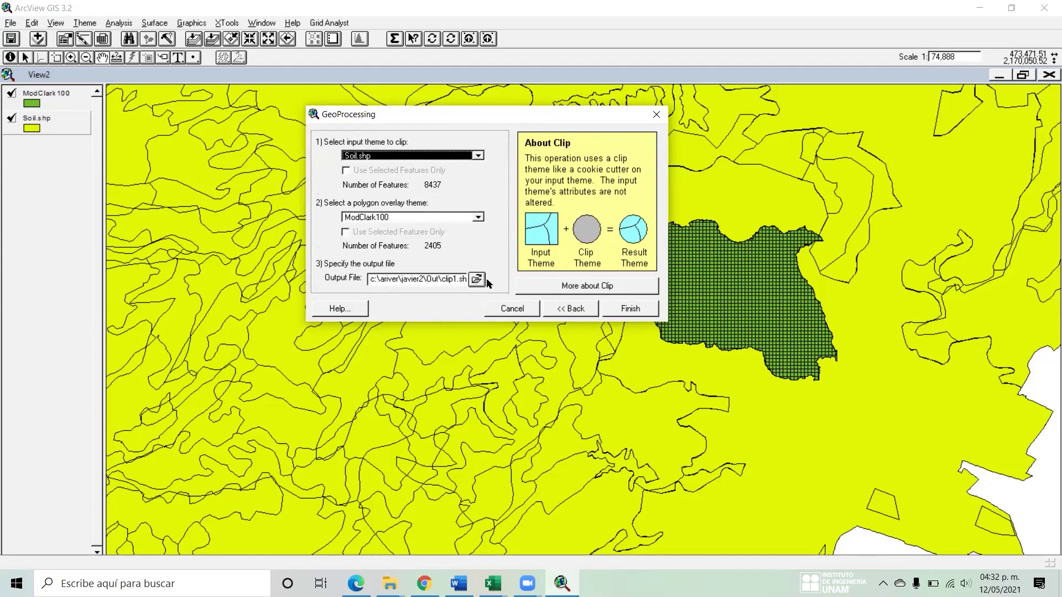
left_click(455, 278)
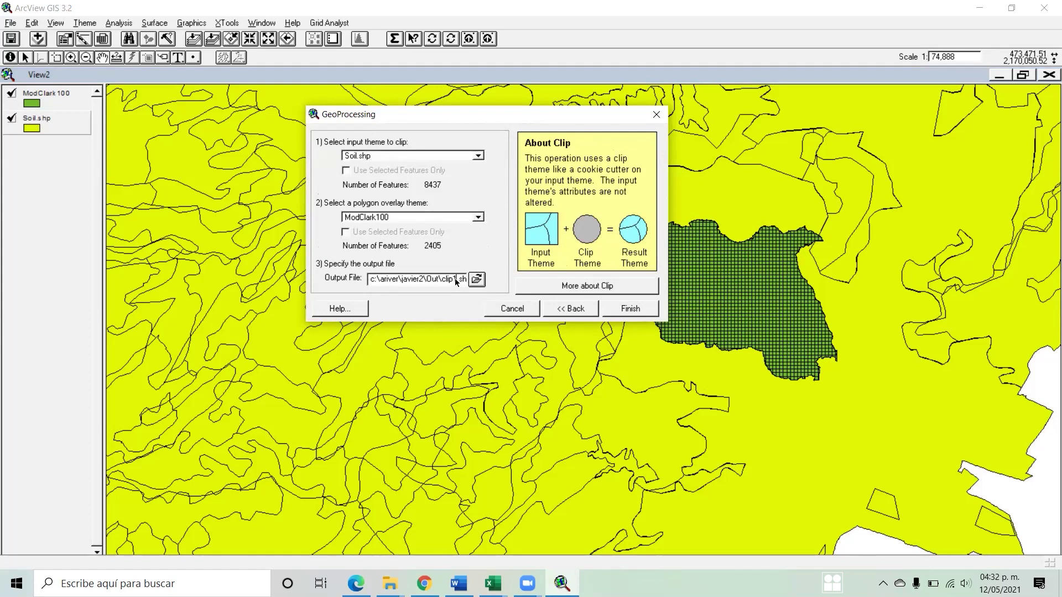
left_click(631, 308)
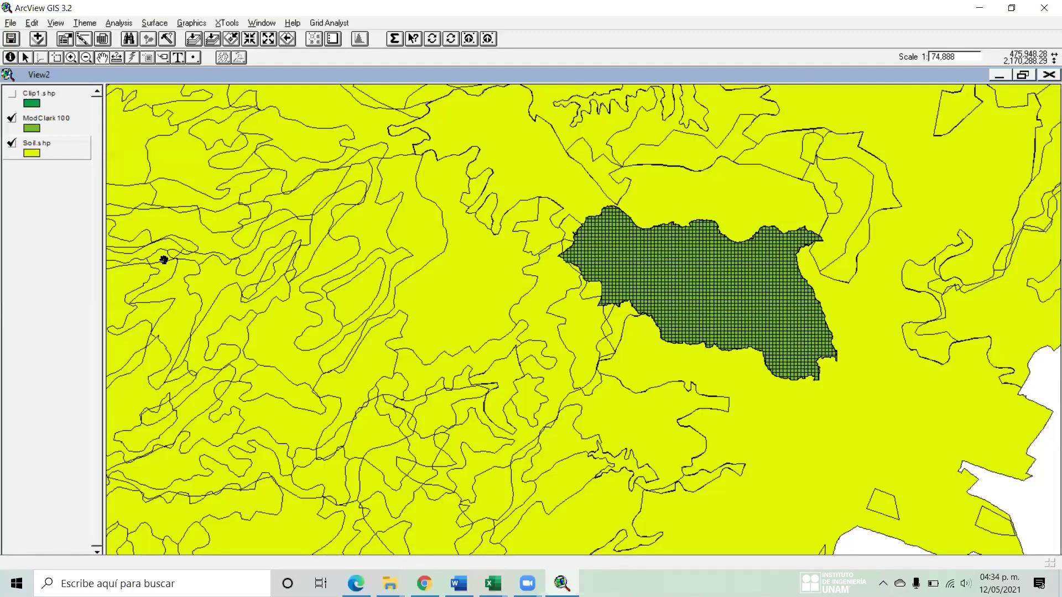
- Display the Clip1.shp theme, cut Soil.shp out of View2, and make Clip1.shp the active theme
left_click(11, 97)
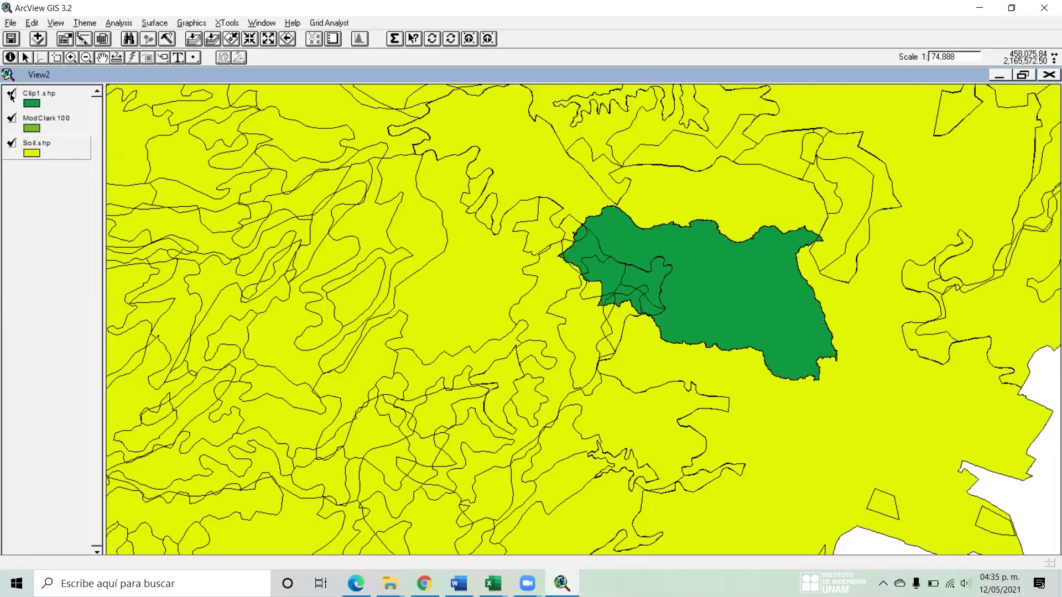
left_click(11, 145)
left_click(11, 145)
left_click(11, 144)
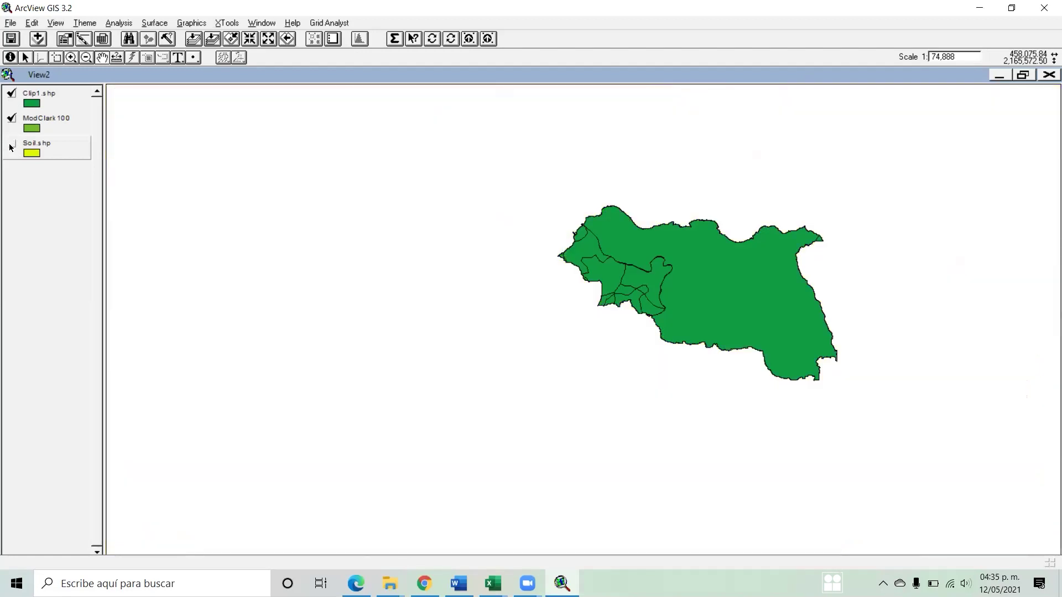
left_click(31, 24)
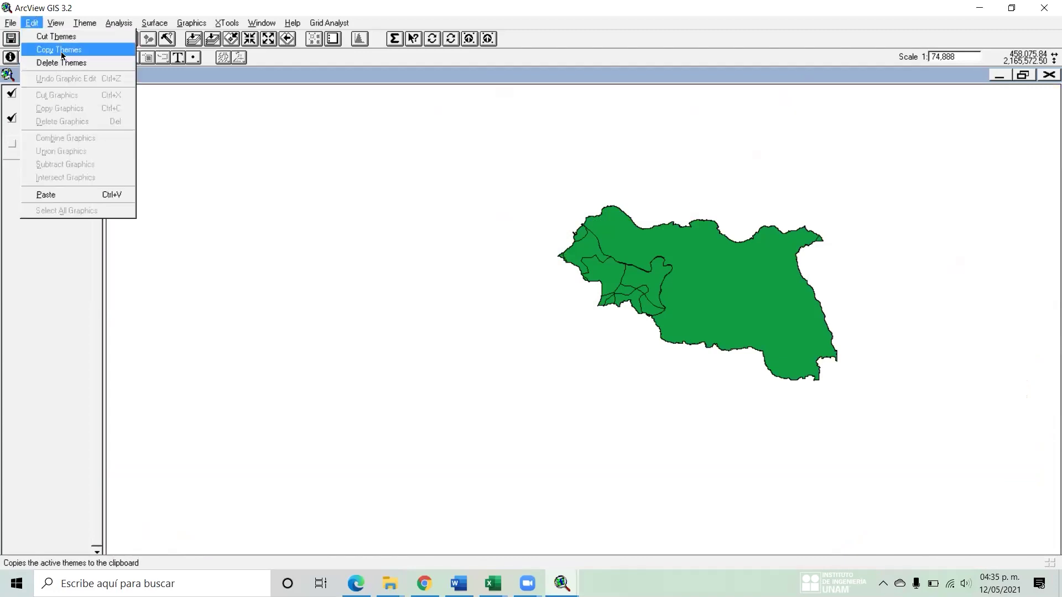
left_click(55, 36)
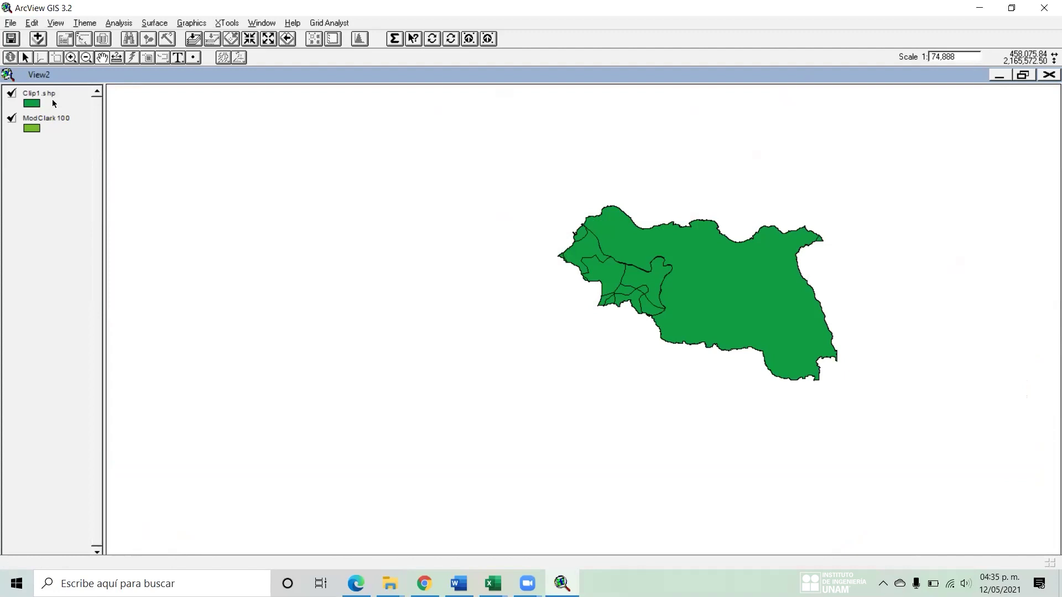
left_click(53, 104)
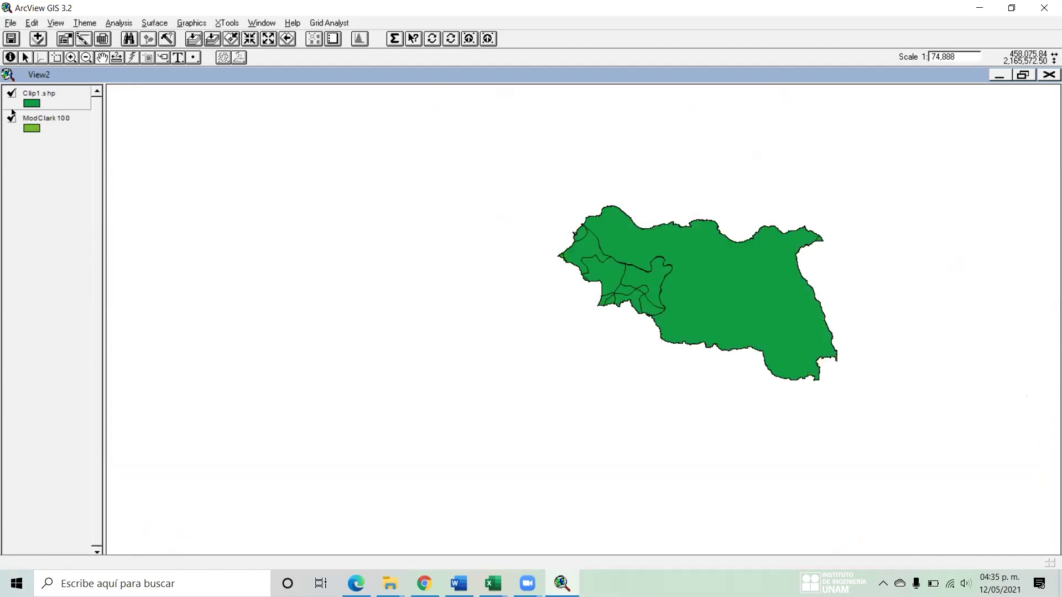
- Review the clipping figures 2.34 and 2.35 after step 26 in SM12.pdf and return to ArcView
left_click(356, 583)
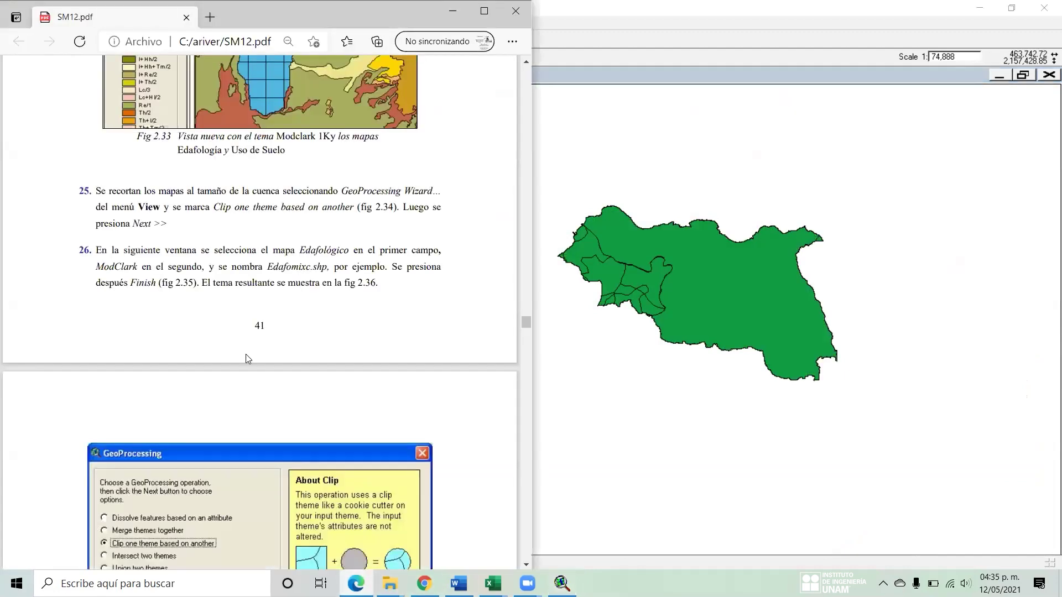
scroll(243, 354, "down", 1)
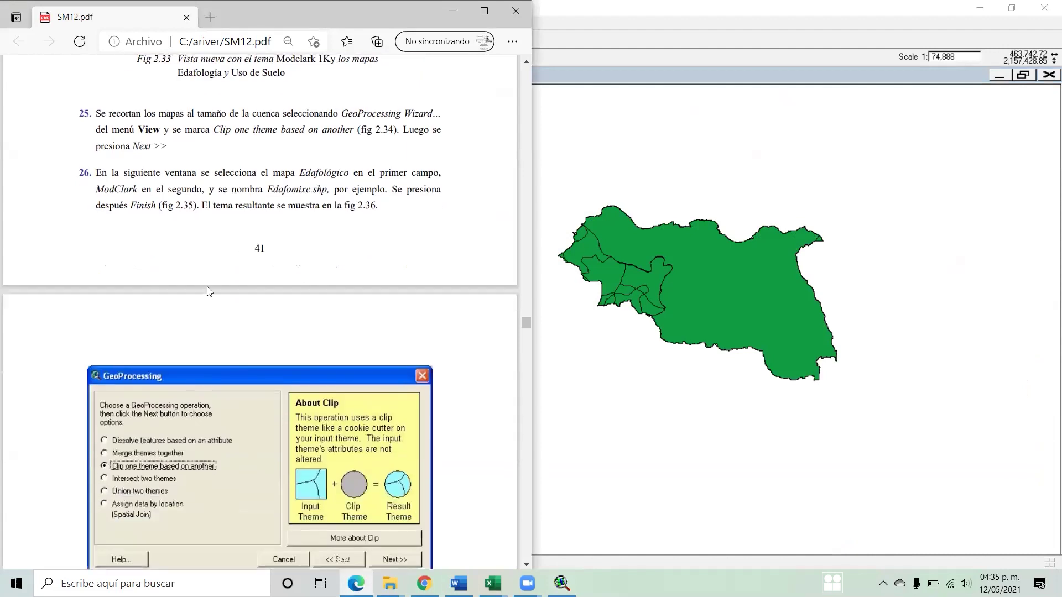
scroll(206, 284, "down", 2)
scroll(206, 283, "down", 1)
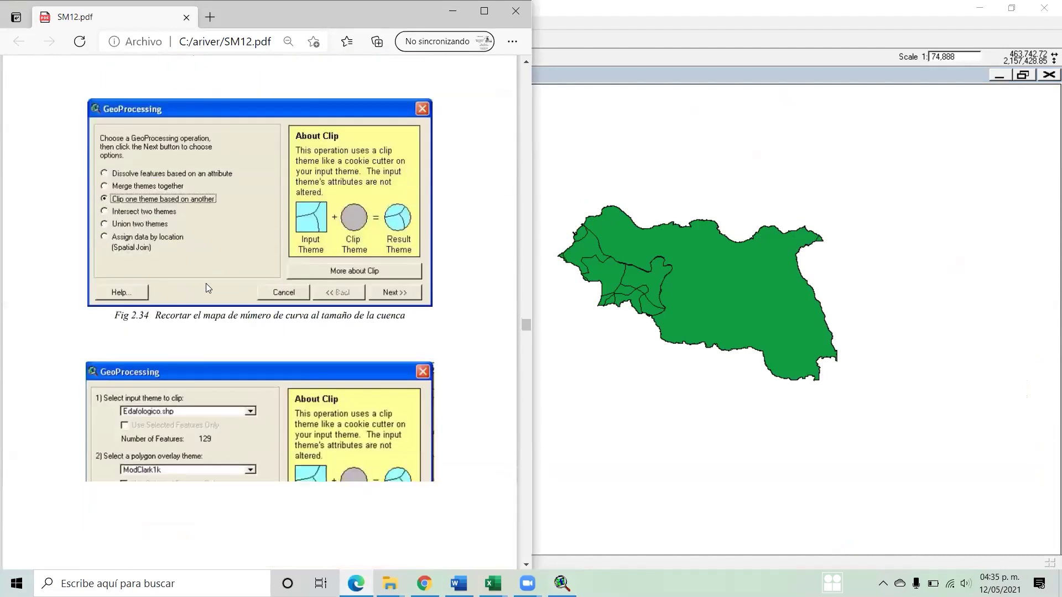
scroll(206, 288, "down", 1)
scroll(205, 283, "down", 2)
scroll(206, 283, "up", 5)
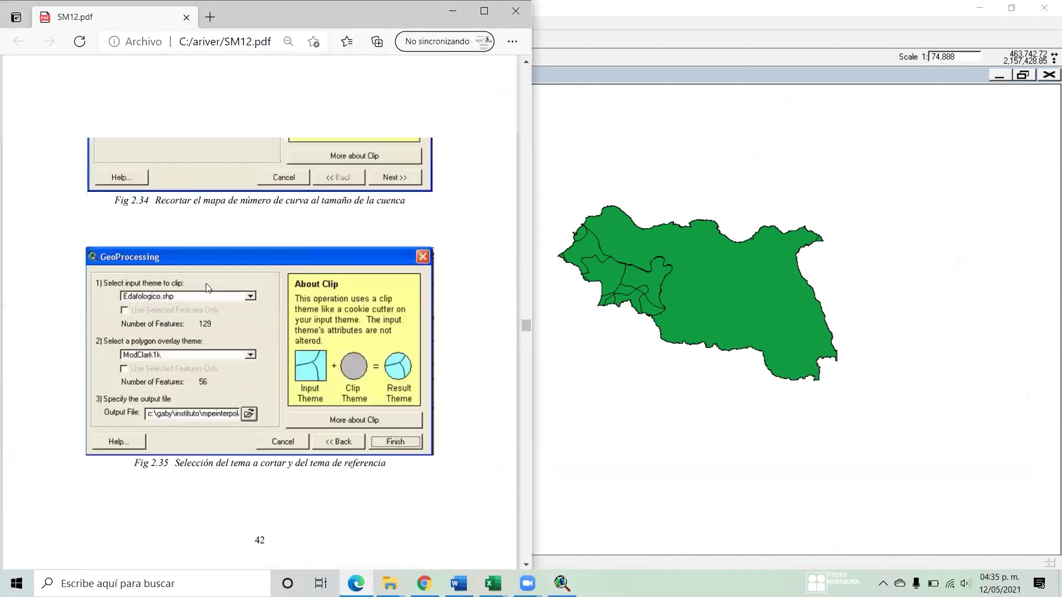
scroll(206, 283, "down", 2)
left_click(822, 11)
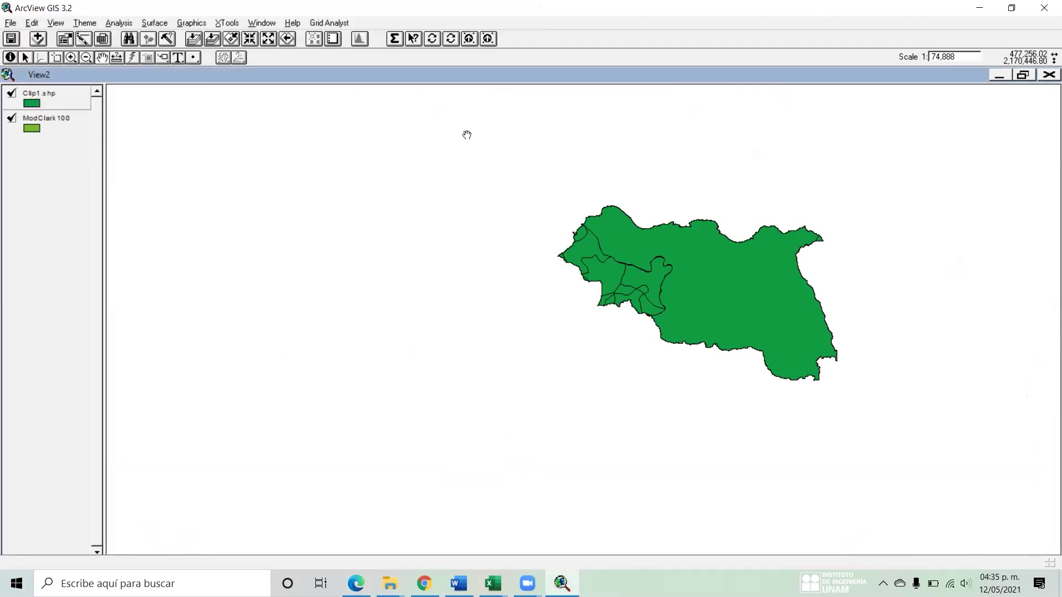
- Hide Clip1.shp and cut the ModClark 100 theme out of View2
left_click(12, 96)
left_click(44, 125)
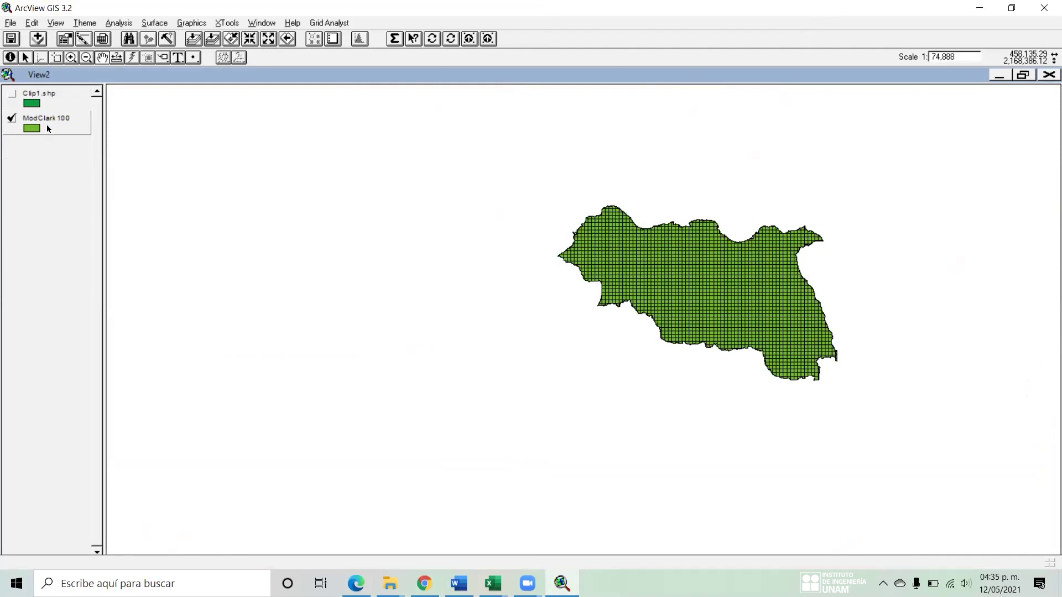
left_click(33, 23)
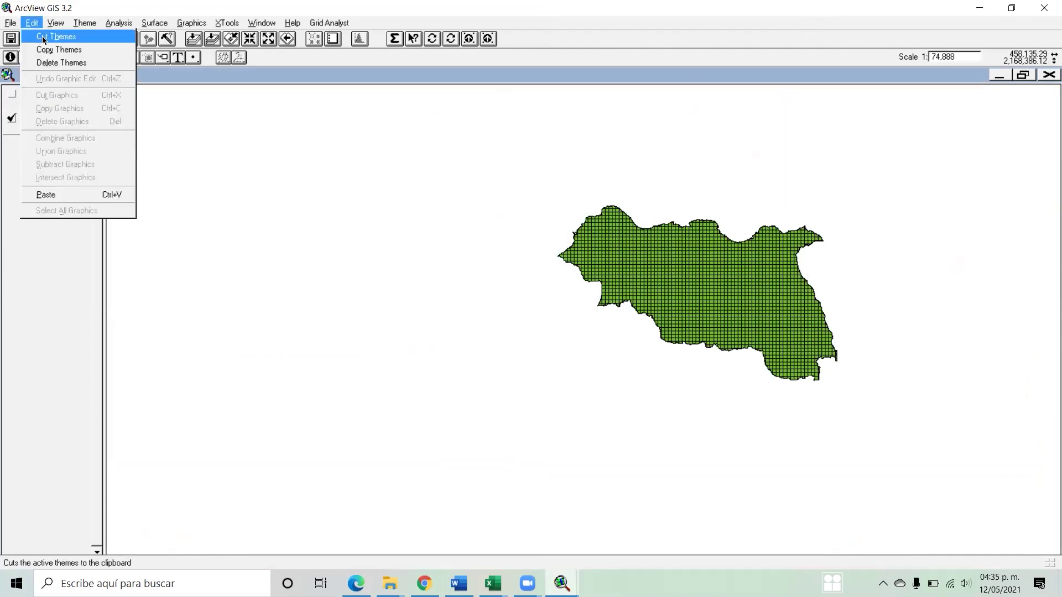
left_click(44, 39)
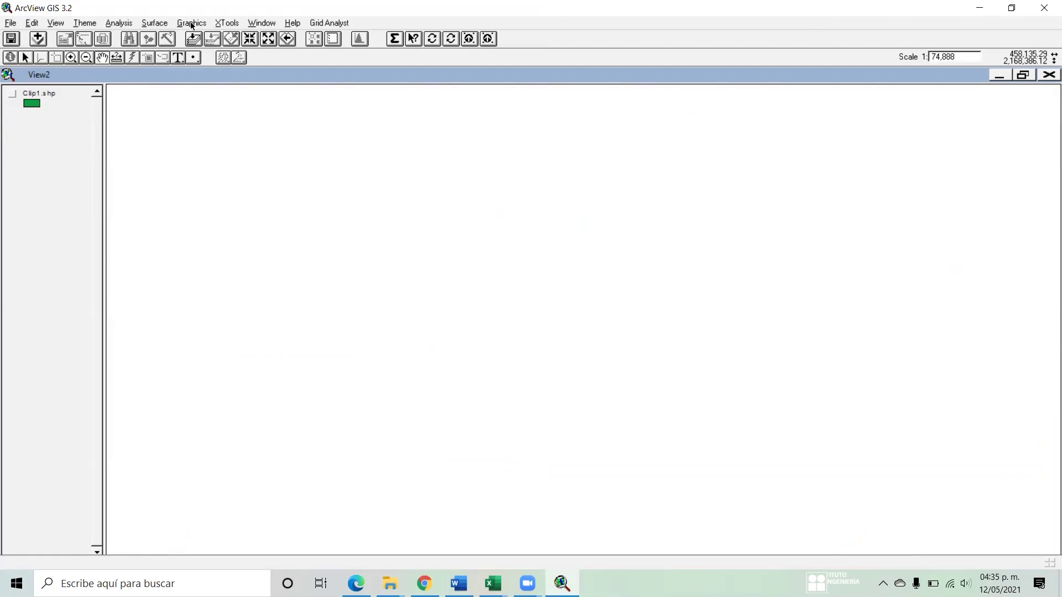
- Go to the Out view, open the attribute table of its ModClark 100 theme, and start editing the table
left_click(261, 24)
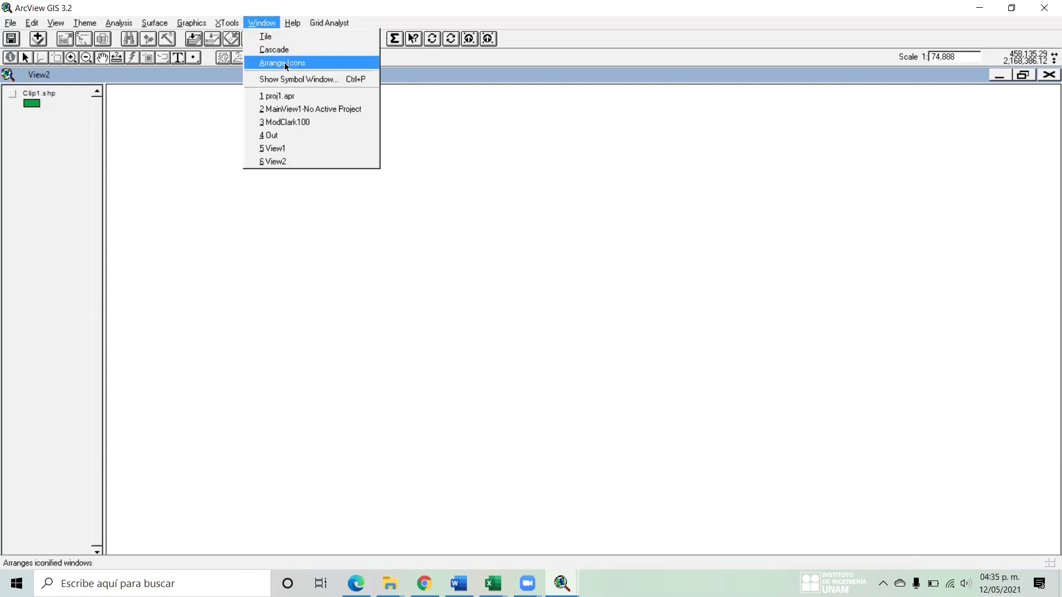
left_click(313, 122)
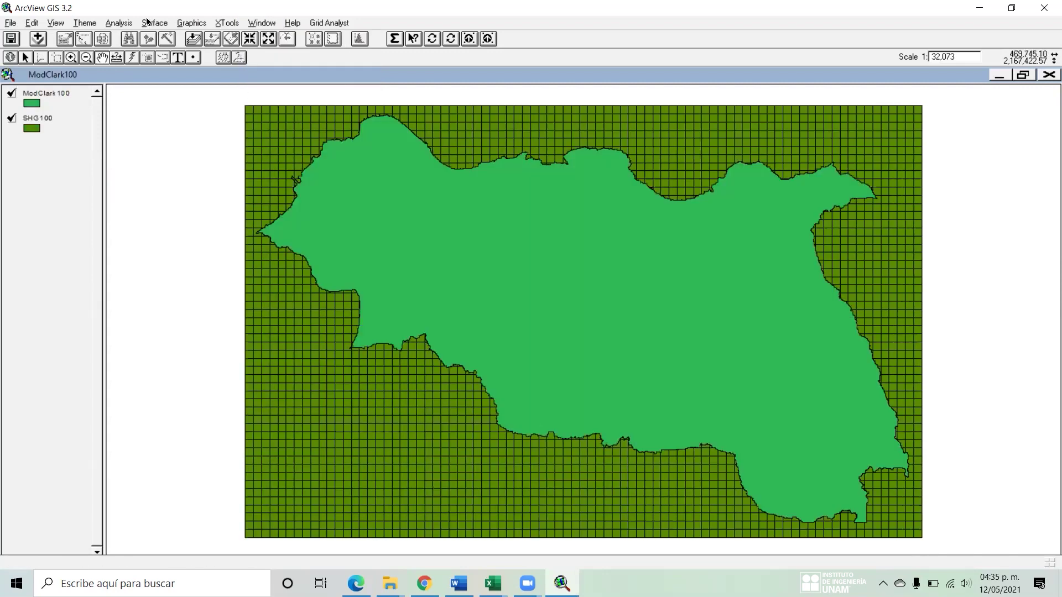
left_click(262, 23)
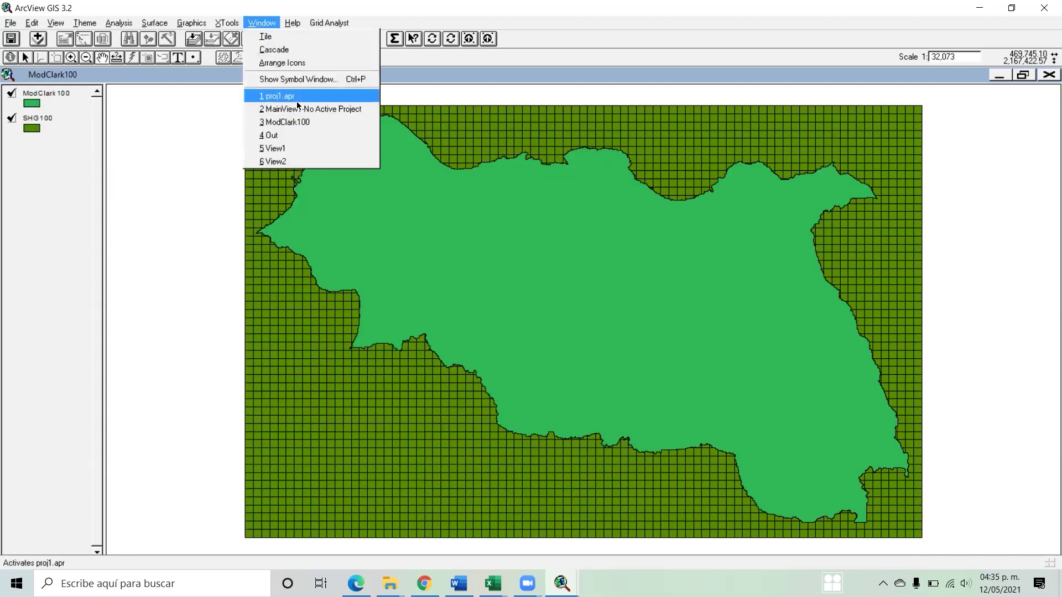
left_click(301, 139)
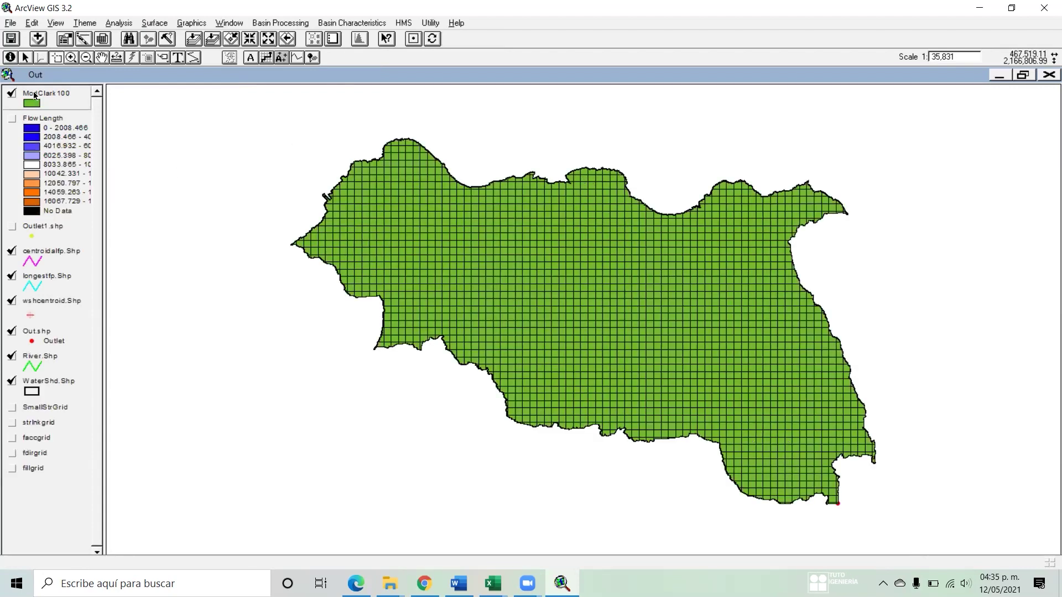
left_click(102, 40)
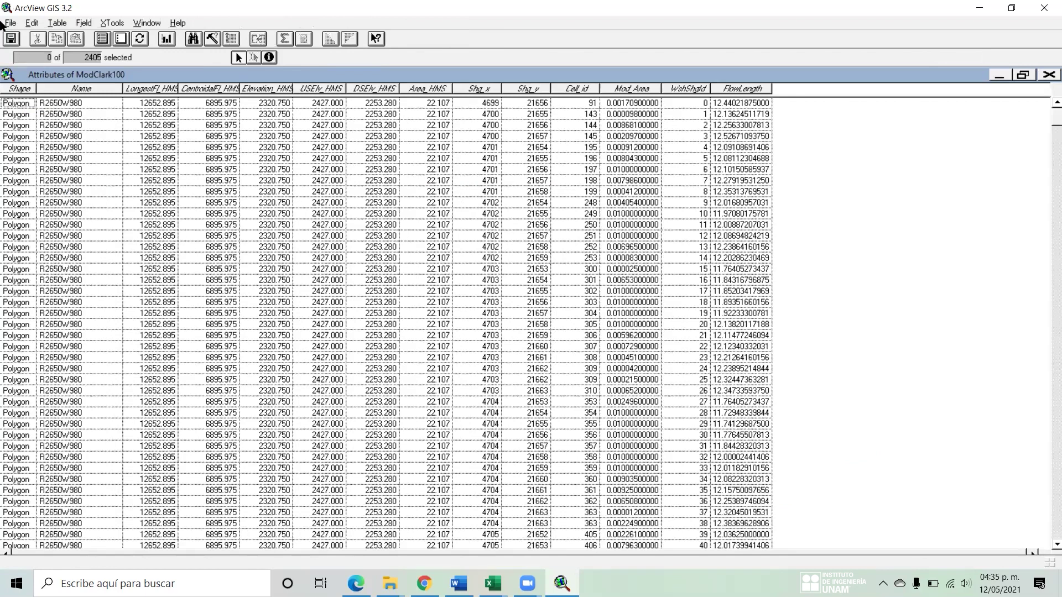
left_click(53, 25)
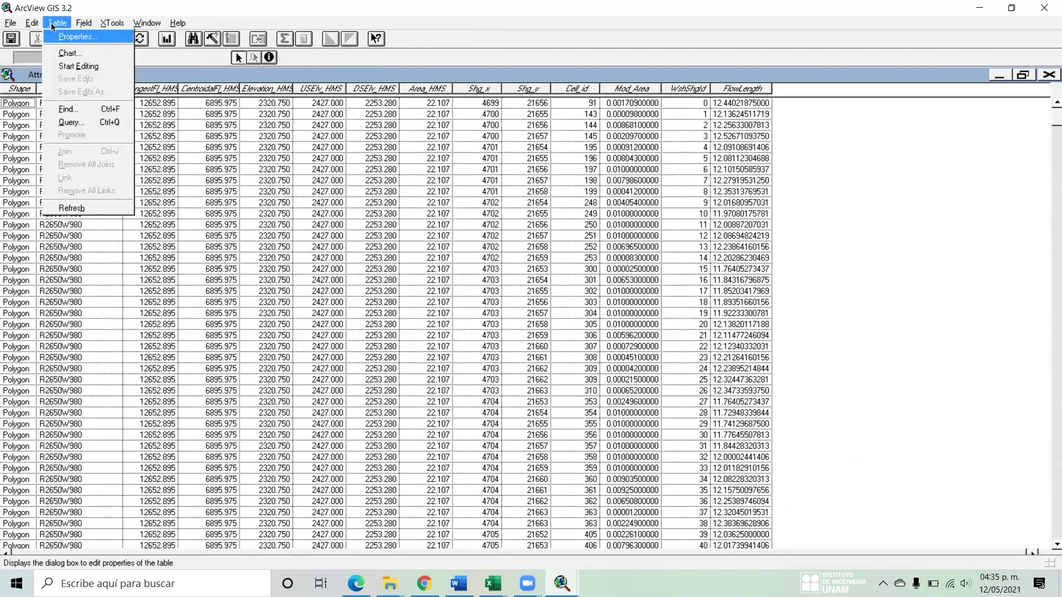
left_click(90, 66)
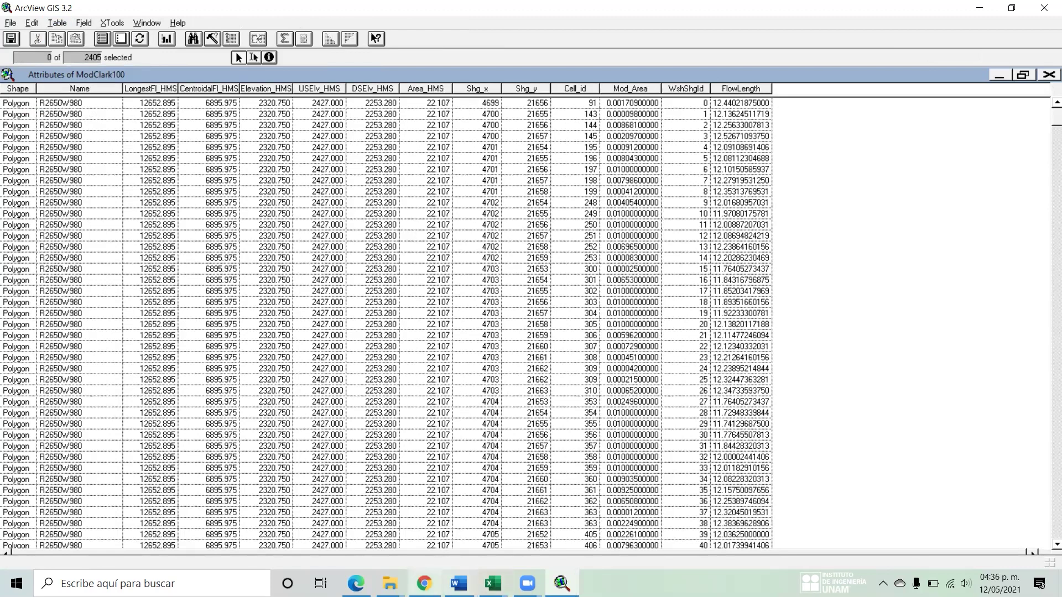
- Open the Word document on correcting MPE cell coordinates from the ariver folder and check the divisor example for 100×100 cells
left_click(390, 584)
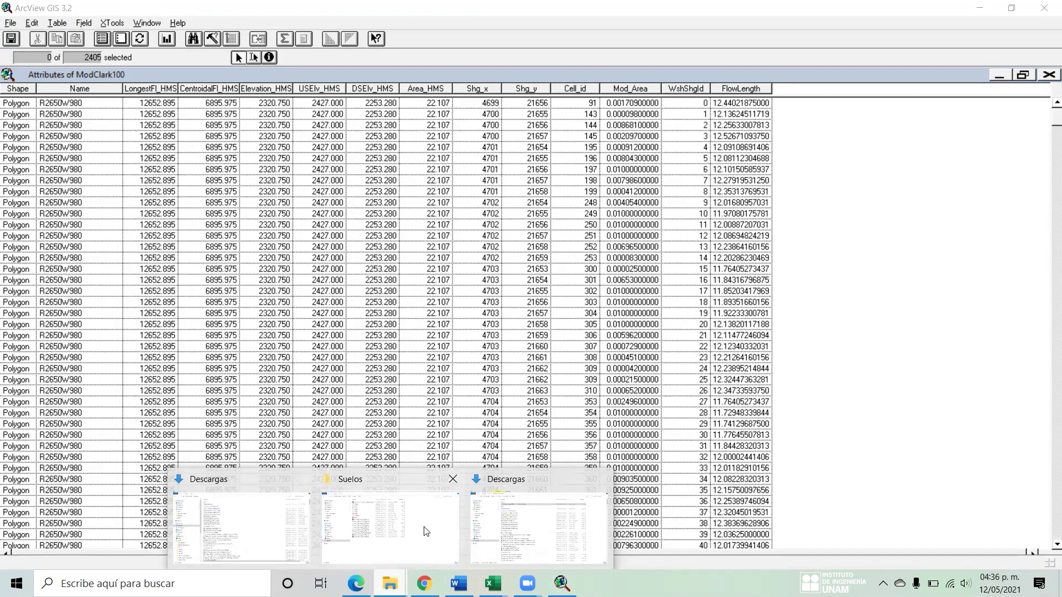
left_click(399, 531)
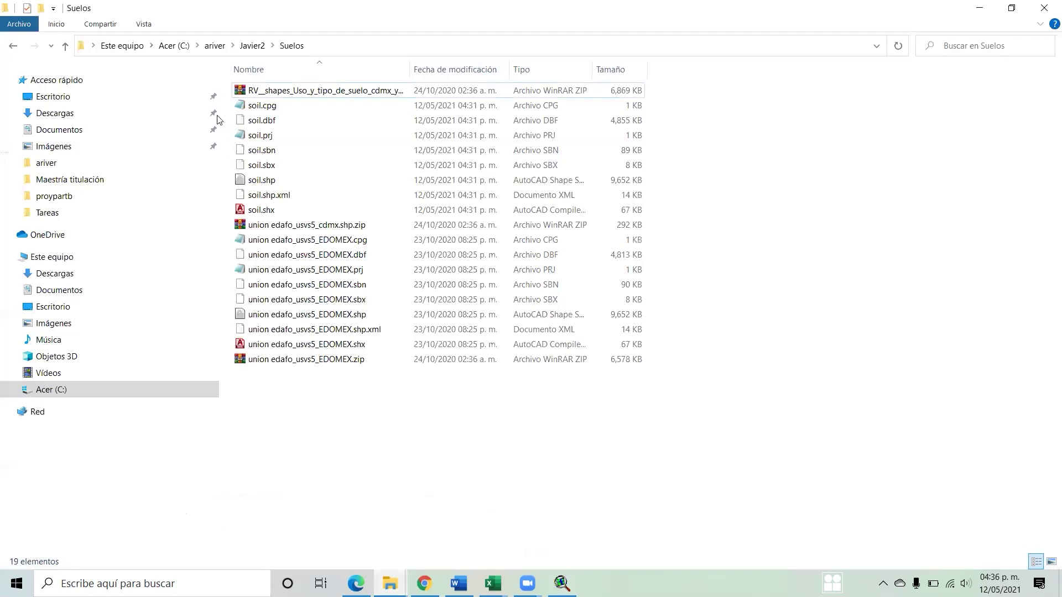
left_click(254, 41)
left_click(219, 42)
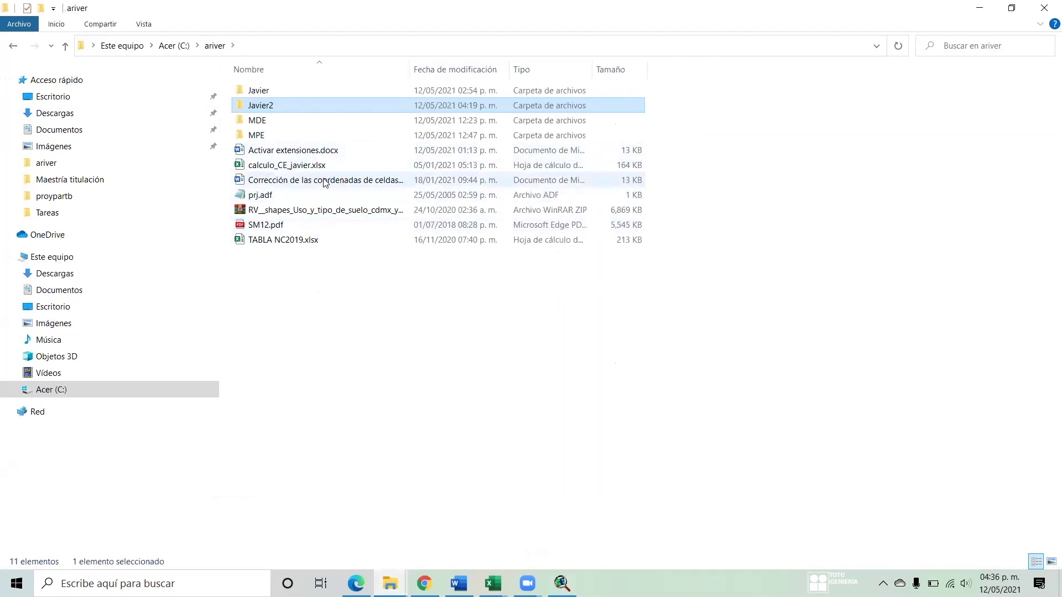
double_click(325, 180)
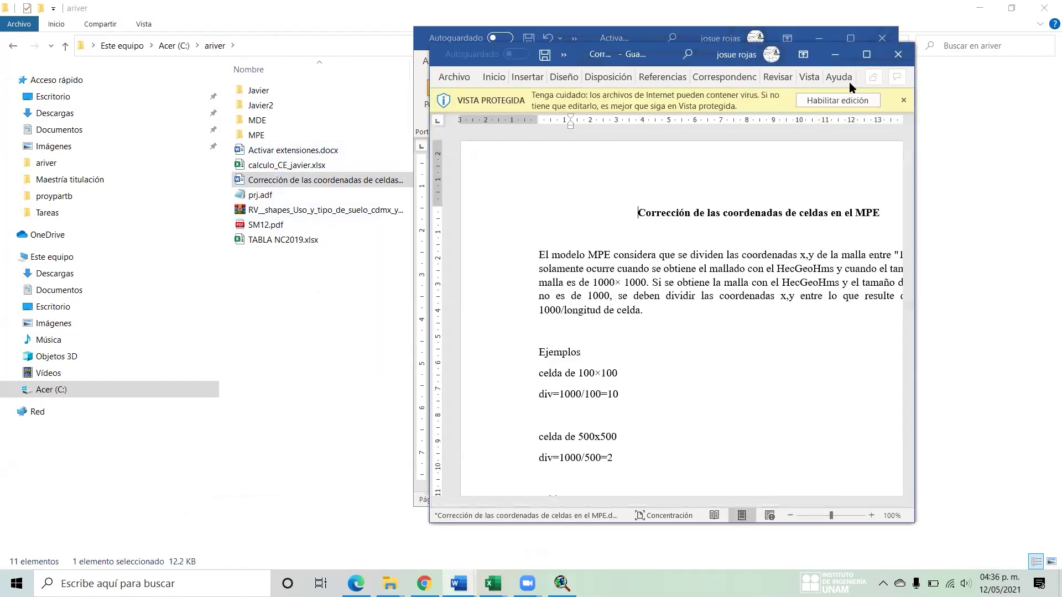
left_click(867, 61)
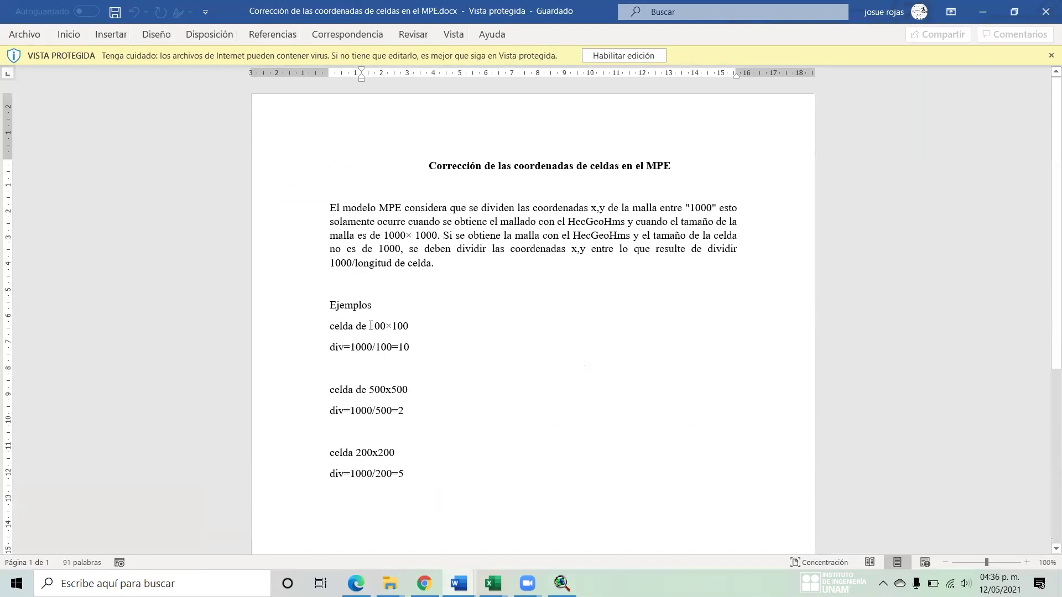
left_click_drag(371, 326, 409, 326)
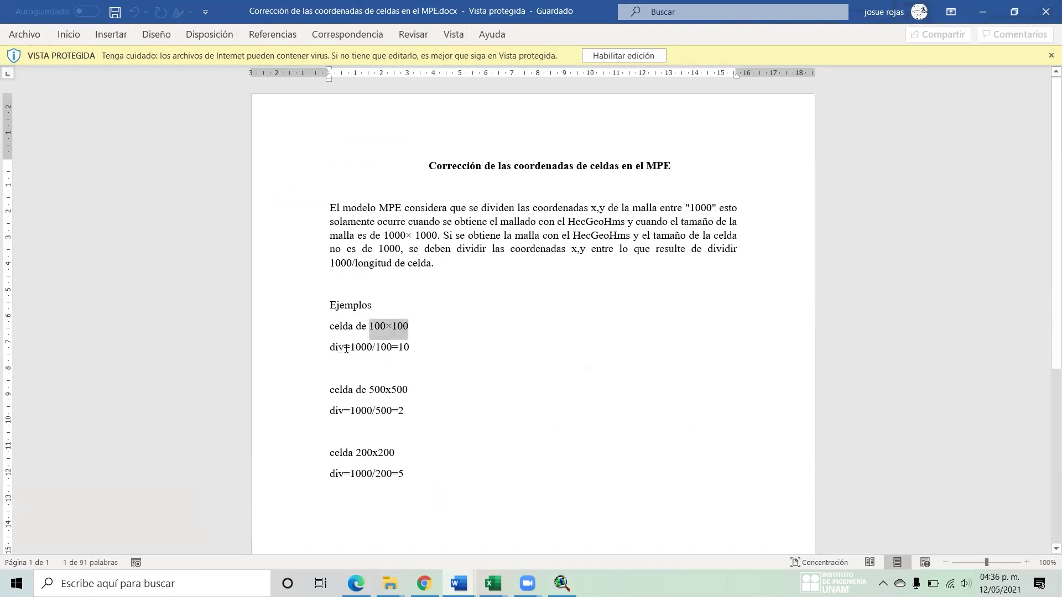
- Review the divisor calculation for 100×100 cells in the coordinate-correction document and highlight its result
left_click_drag(350, 347, 410, 349)
triple_click(401, 347)
left_click(402, 347)
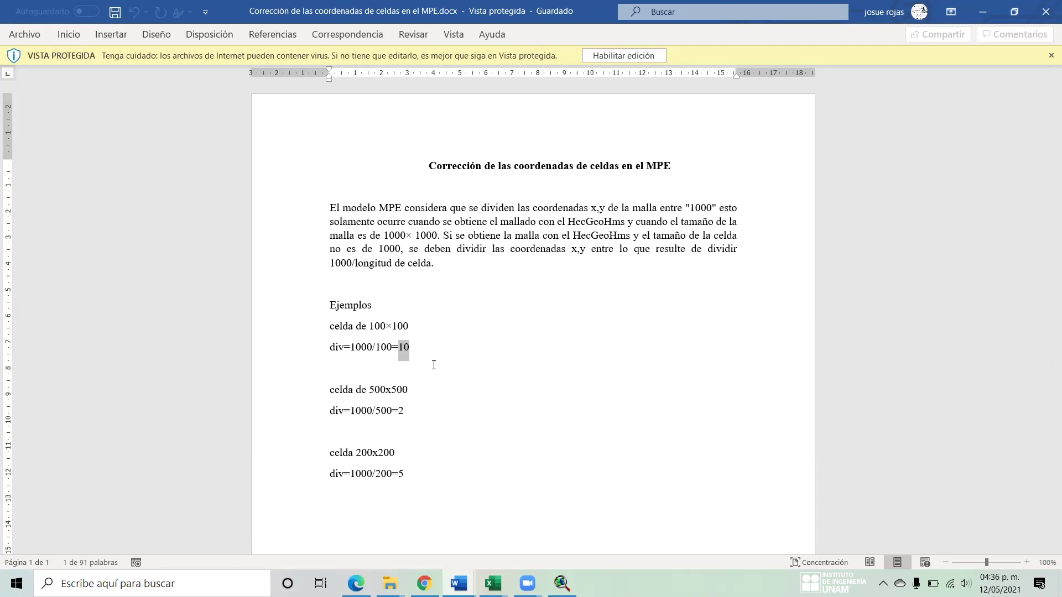
- Switch to ArcView GIS and make Shg_x the active field in the ModClark100 attribute table
left_click(562, 584)
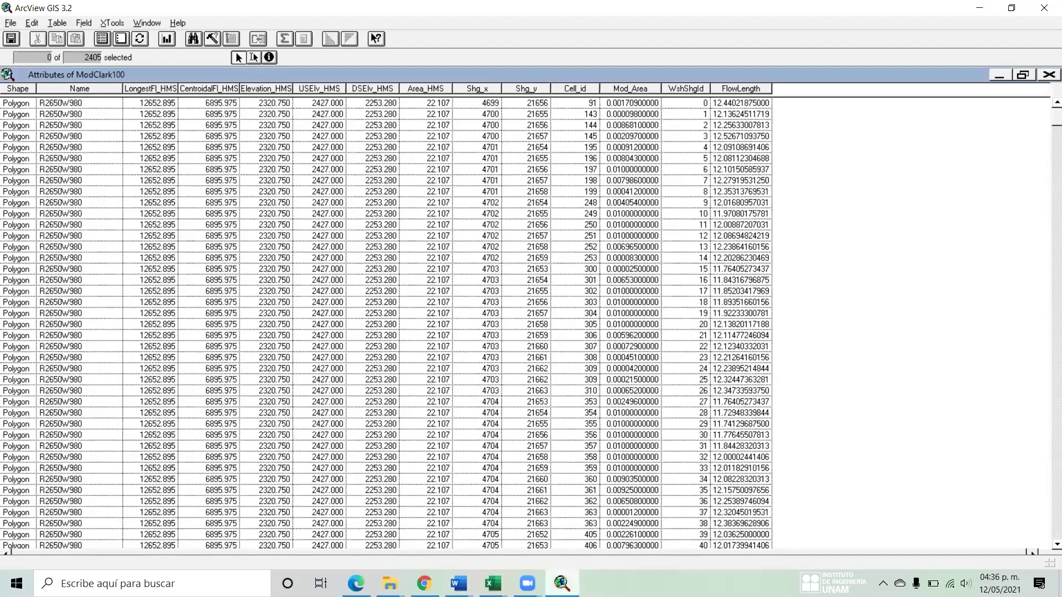
left_click(485, 89)
left_click(538, 85)
left_click(488, 84)
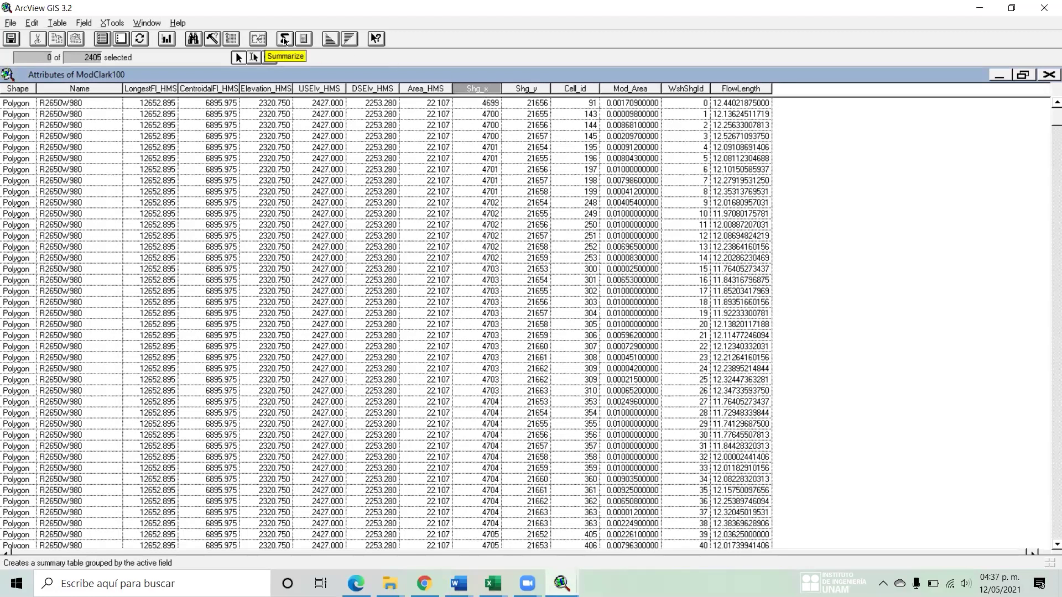
- Glance at the theme-clipping instructions in SM12.pdf and return to the ArcView attribute table
left_click(356, 583)
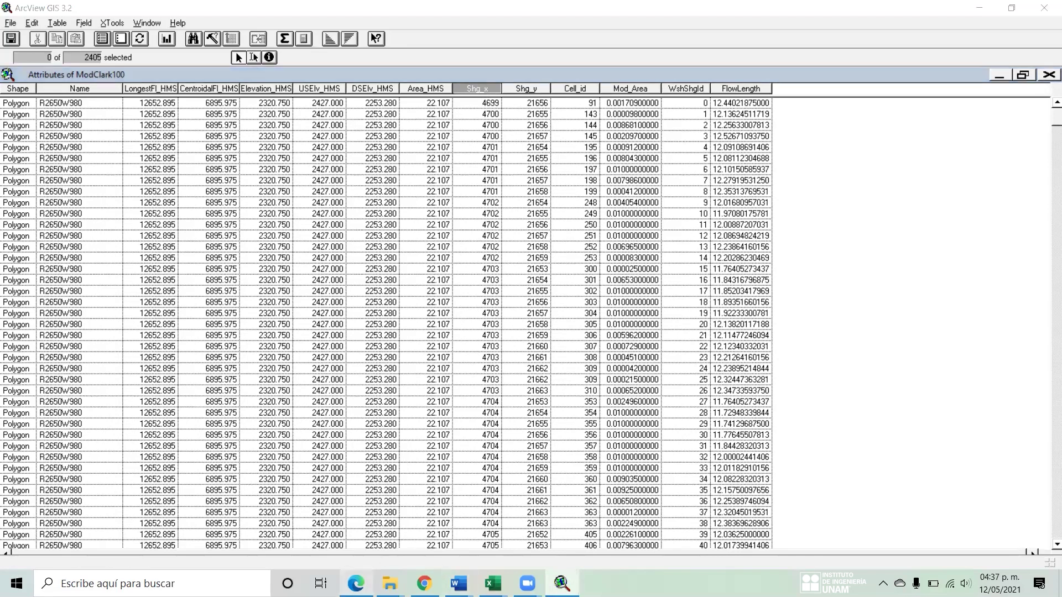
scroll(337, 410, "down", 5)
scroll(338, 413, "up", 10)
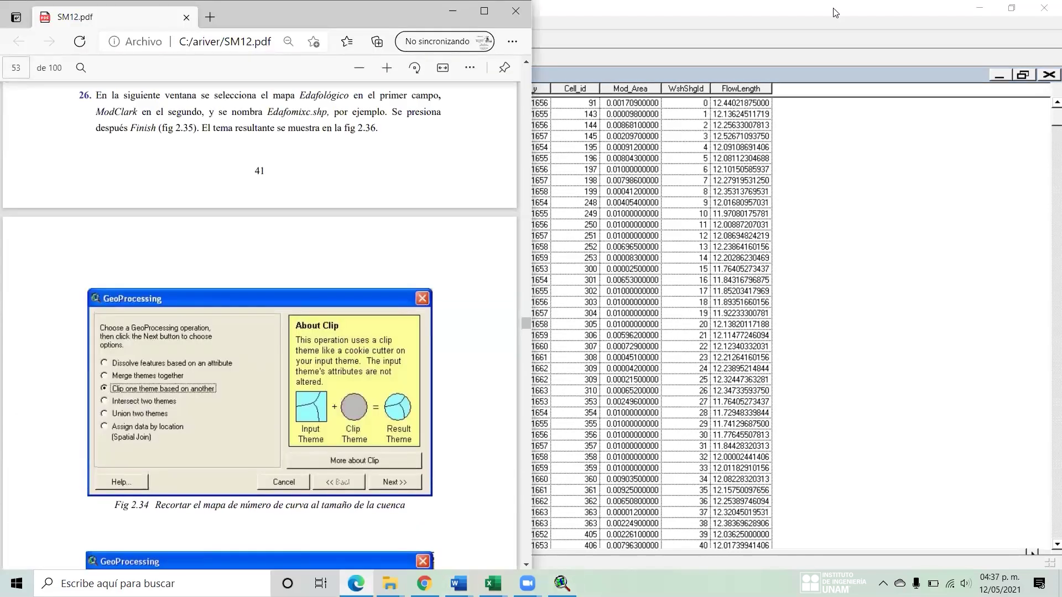
key("alt+Tab")
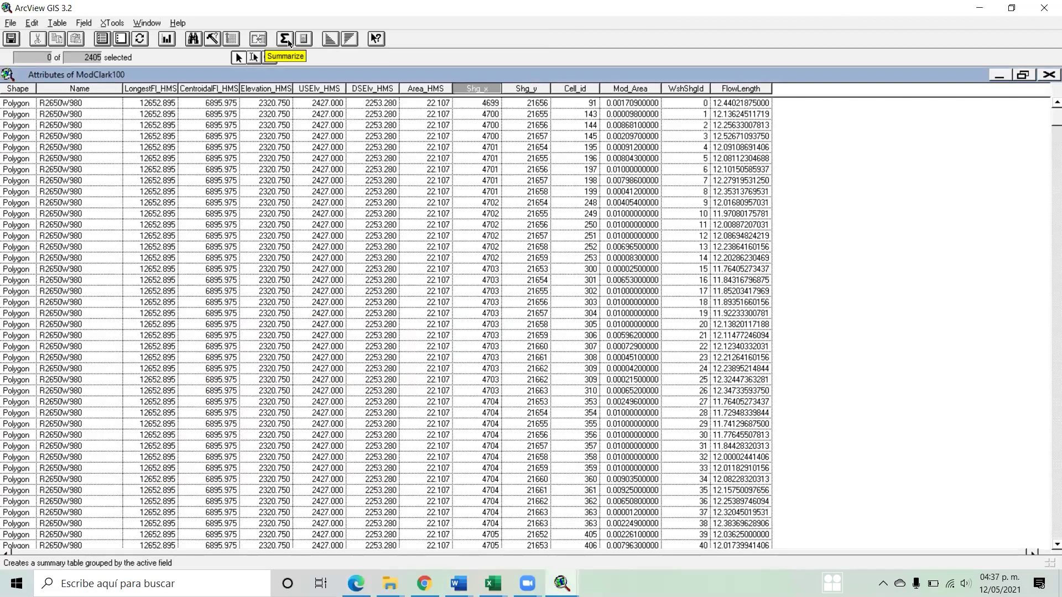
- Recalculate the Shg_x field with the Field Calculator expression [Shg_x] / 10
left_click(303, 40)
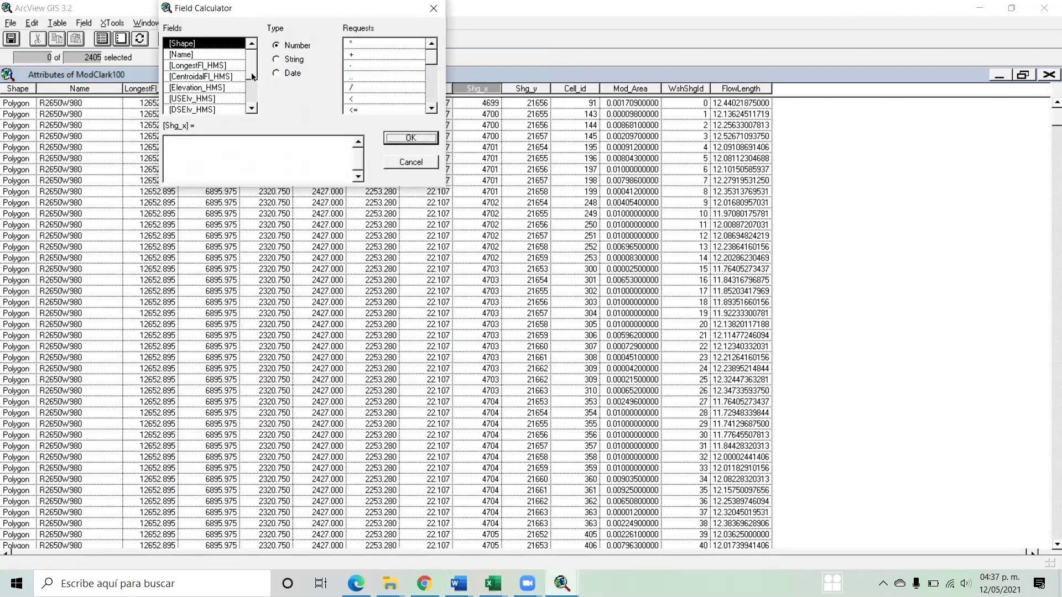
scroll(247, 81, "down", 3)
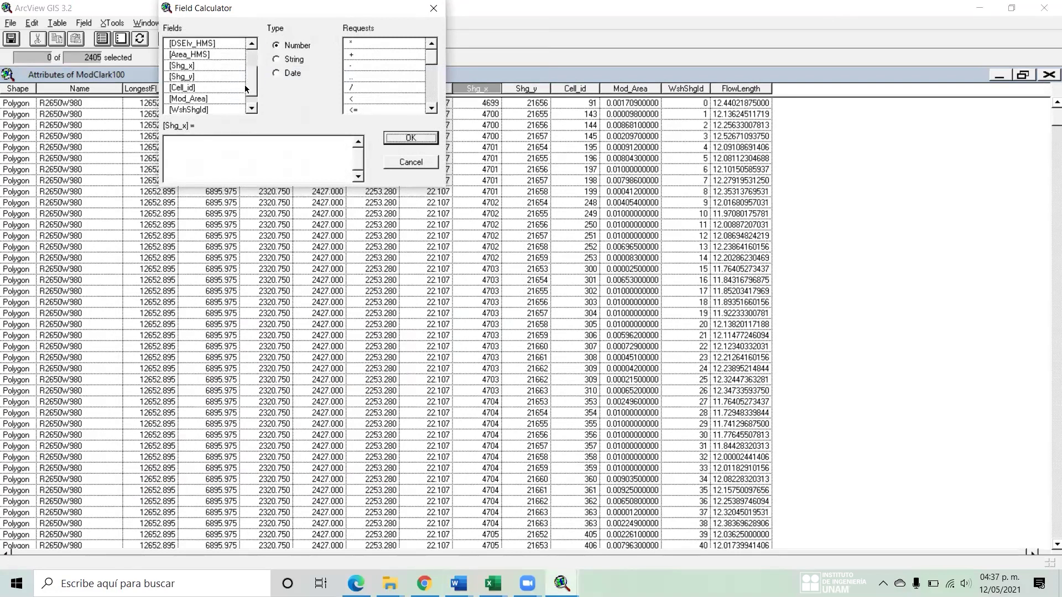
double_click(204, 66)
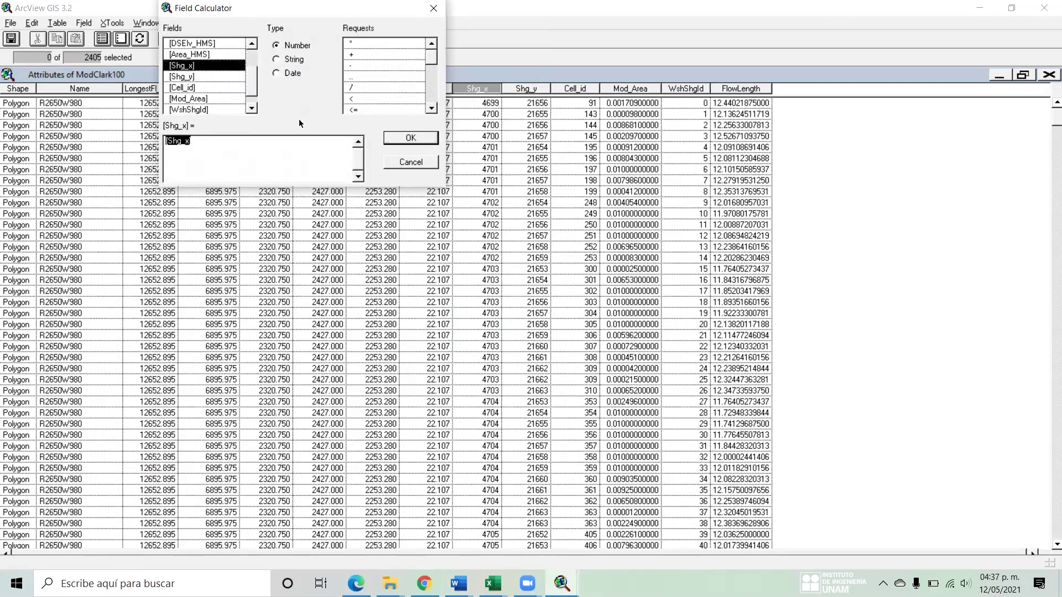
double_click(370, 88)
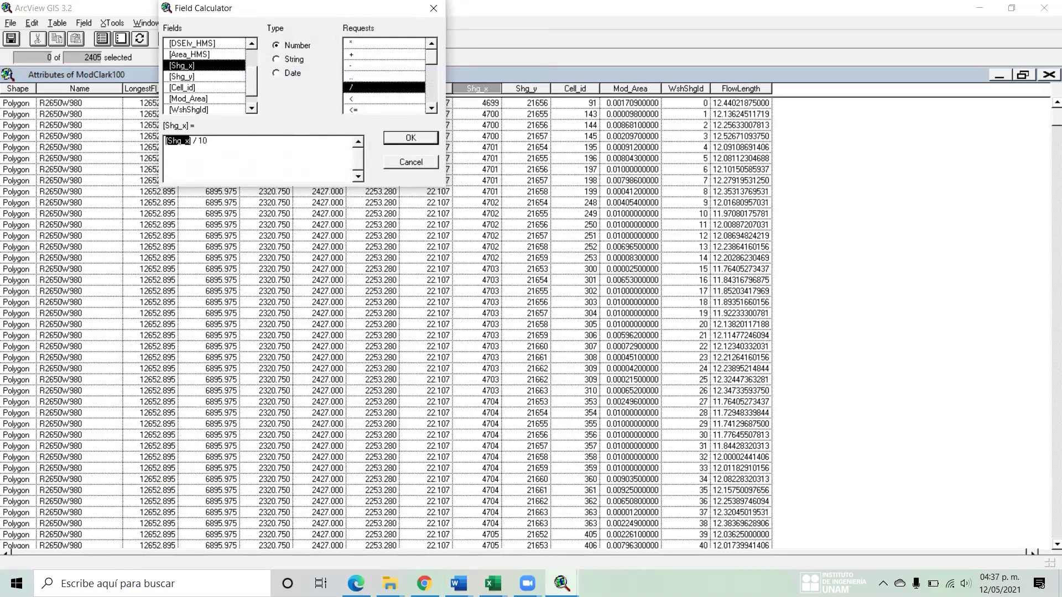
left_click(419, 137)
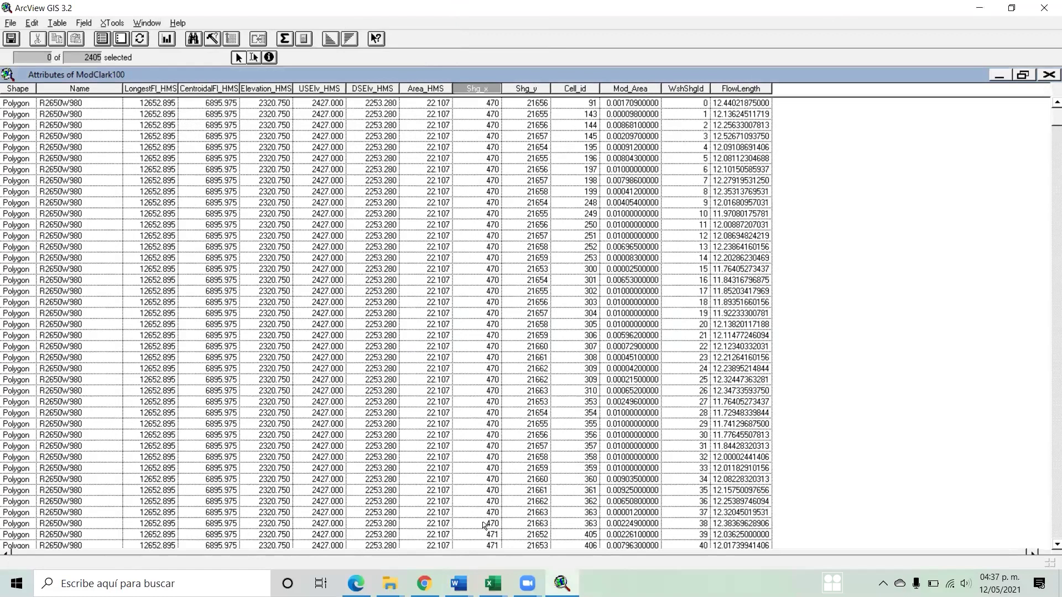
- Recalculate the Shg_y field with the Field Calculator, dividing [Shg_y] by 10
left_click(536, 89)
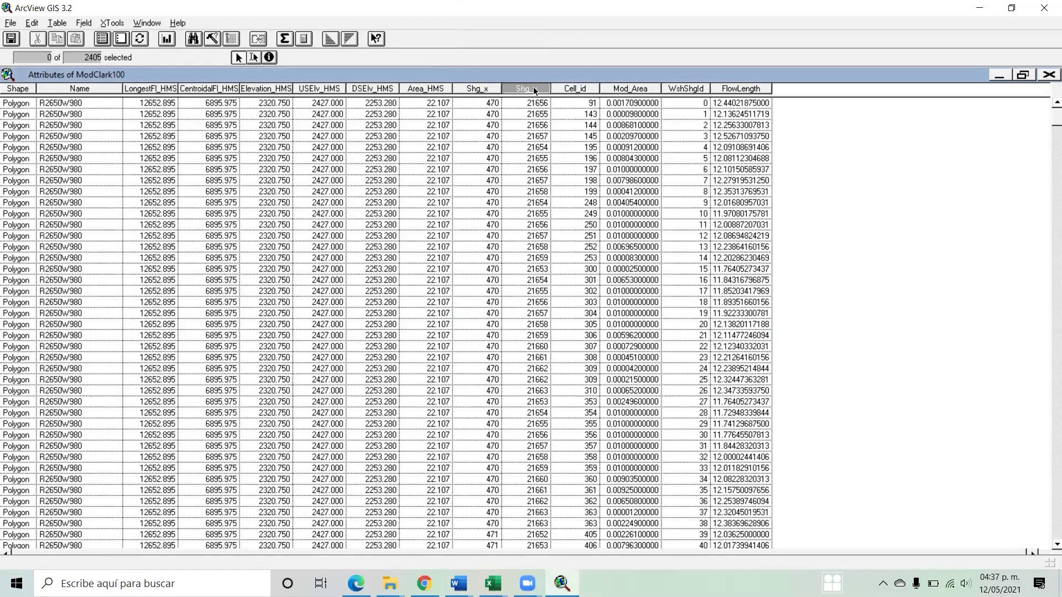
left_click(304, 39)
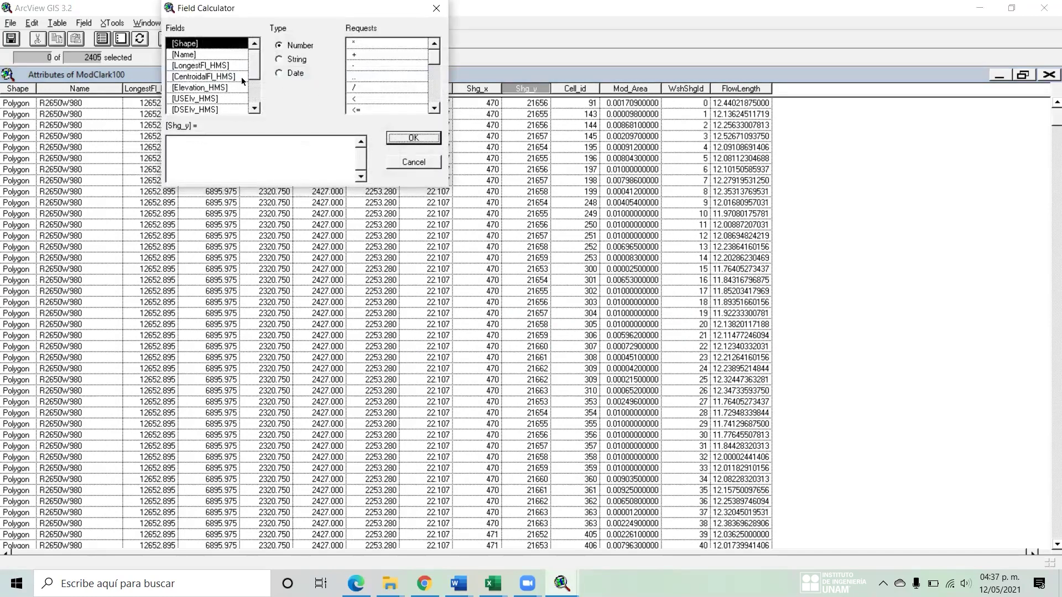
left_click_drag(252, 73, 248, 89)
double_click(204, 99)
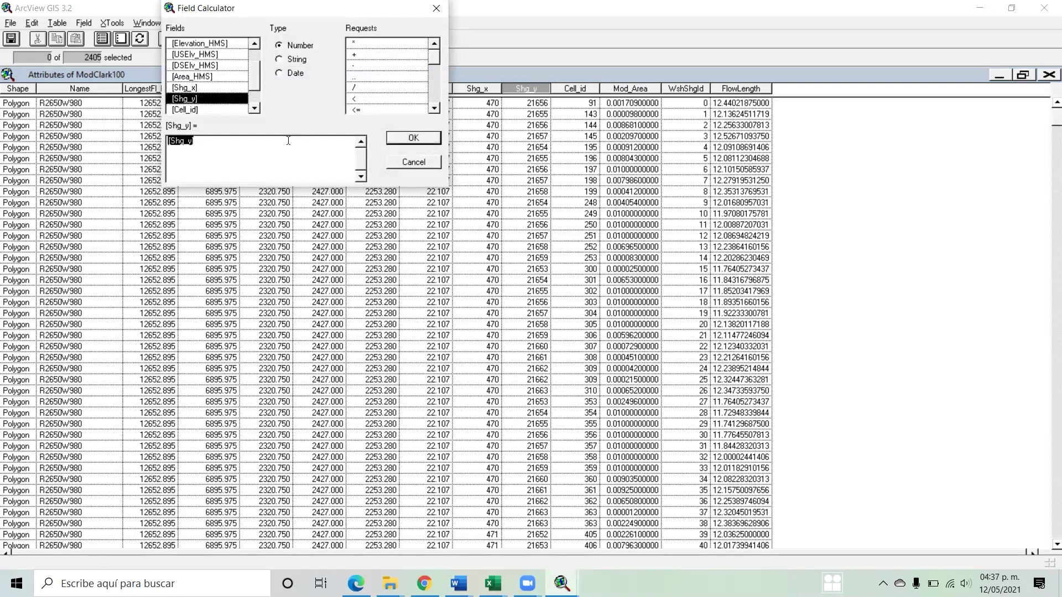
left_click(202, 142)
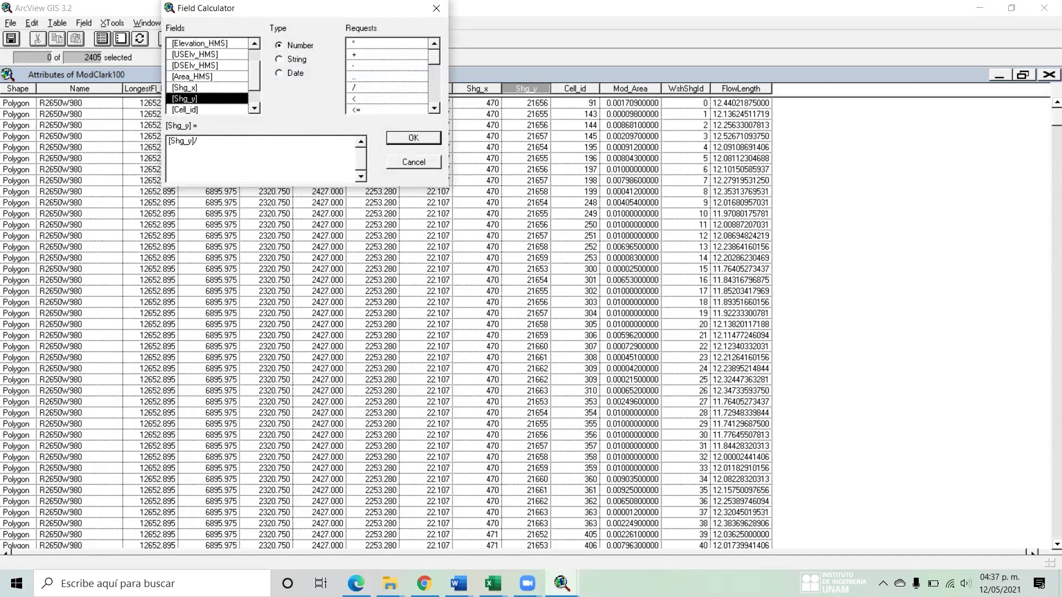
left_click(414, 139)
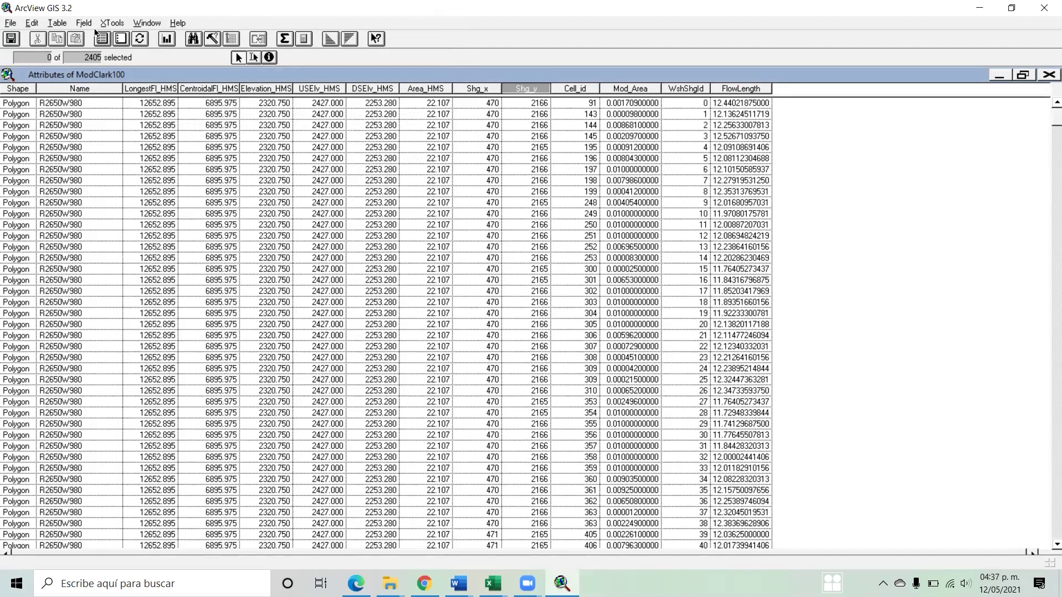
- Stop editing the ModClark100 attribute table, saving the edits, and close the table
left_click(58, 25)
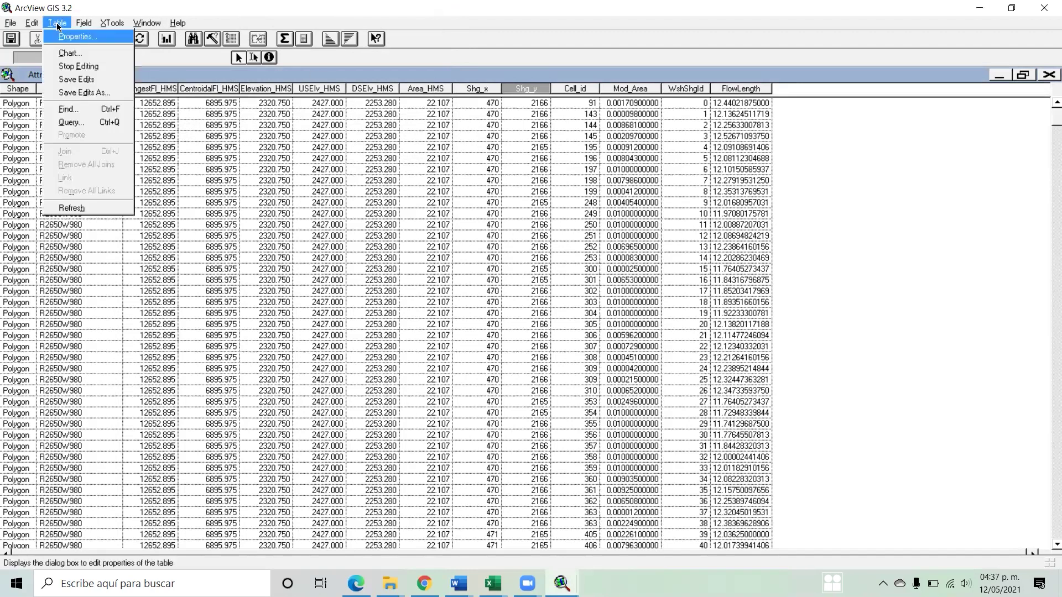
left_click(104, 65)
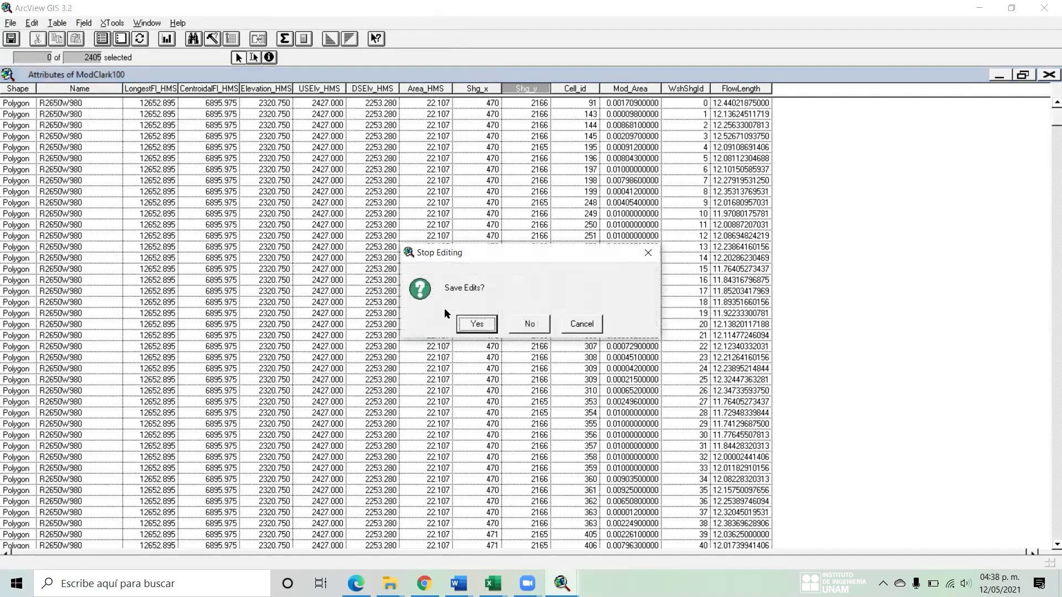
left_click(477, 324)
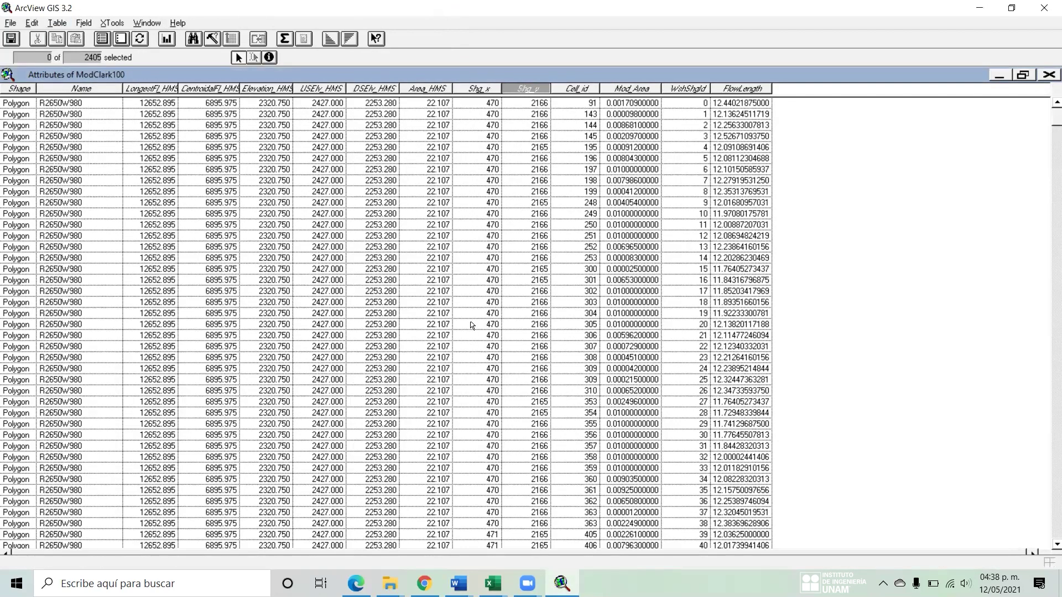
left_click(1050, 75)
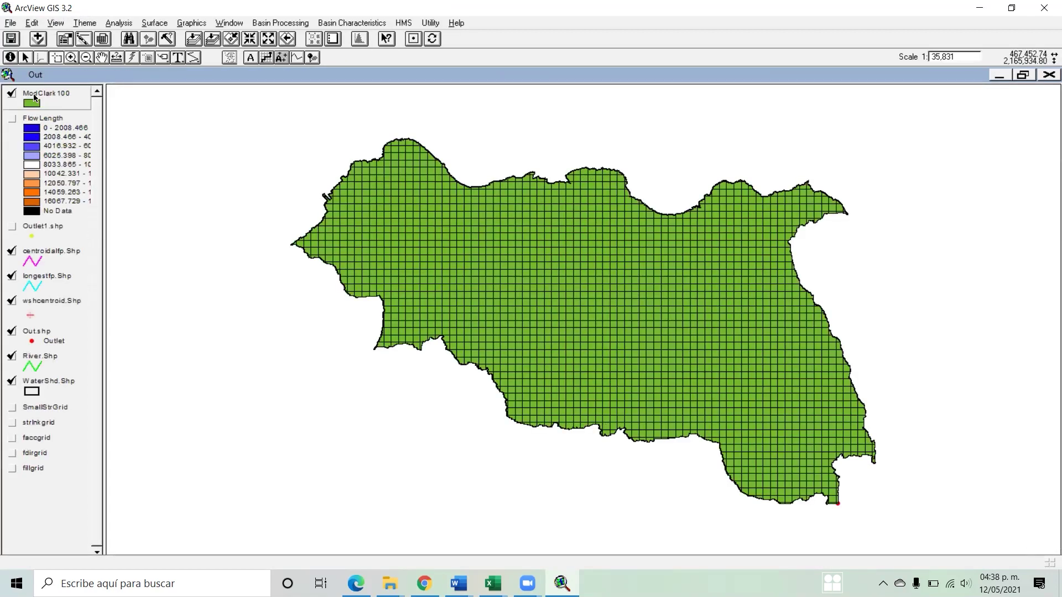
- Copy the ModClark100 theme from the Out view and bring it into View2
left_click(32, 22)
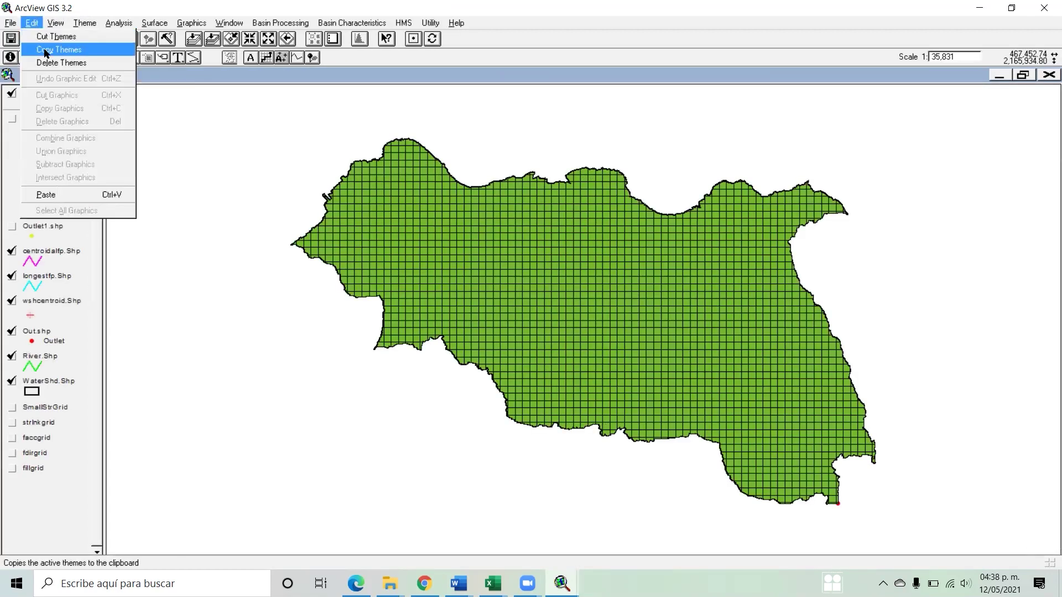
left_click(44, 45)
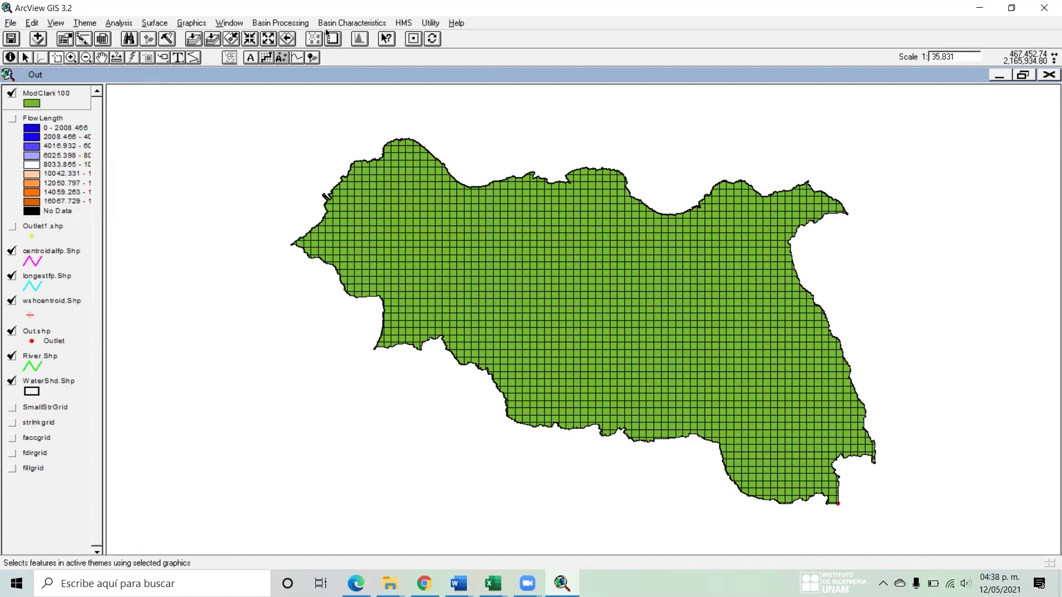
left_click(229, 22)
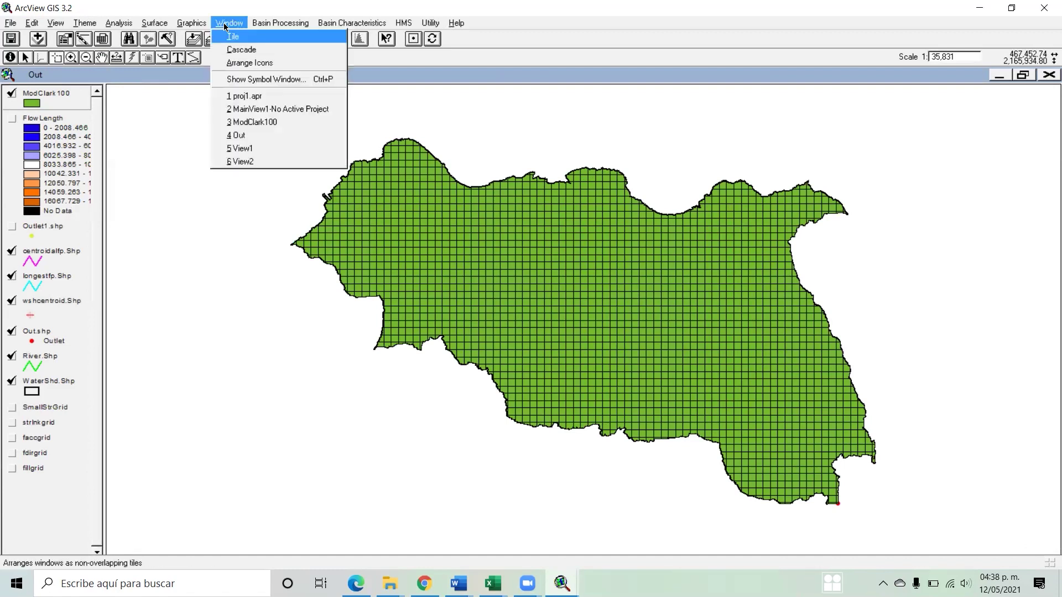
left_click(278, 161)
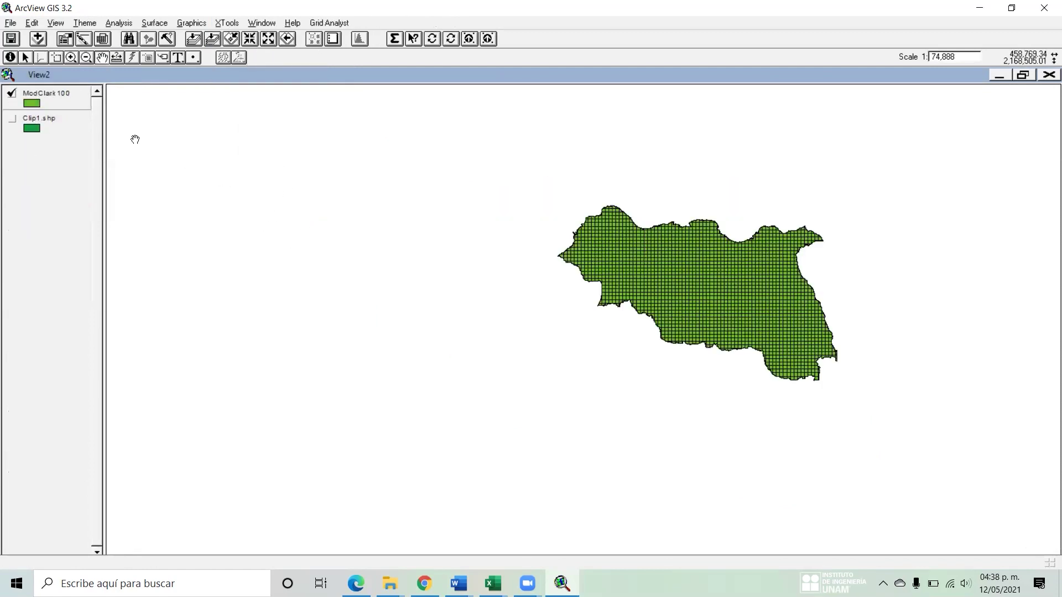
- Toggle the ModClark100 grid's visibility in View2 and leave both it and Clip1.shp displayed
left_click(11, 95)
left_click(11, 95)
left_click(11, 95)
left_click(11, 94)
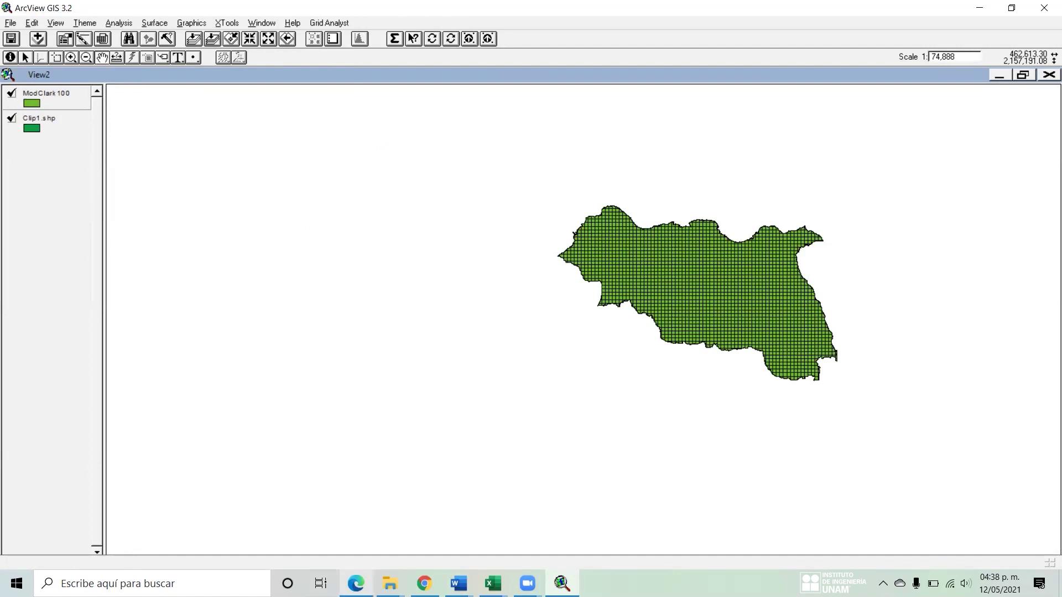
- Consult SM12.pdf for step 27 on the land-use map and Table 2.1 on hydrological soil classification
left_click(356, 584)
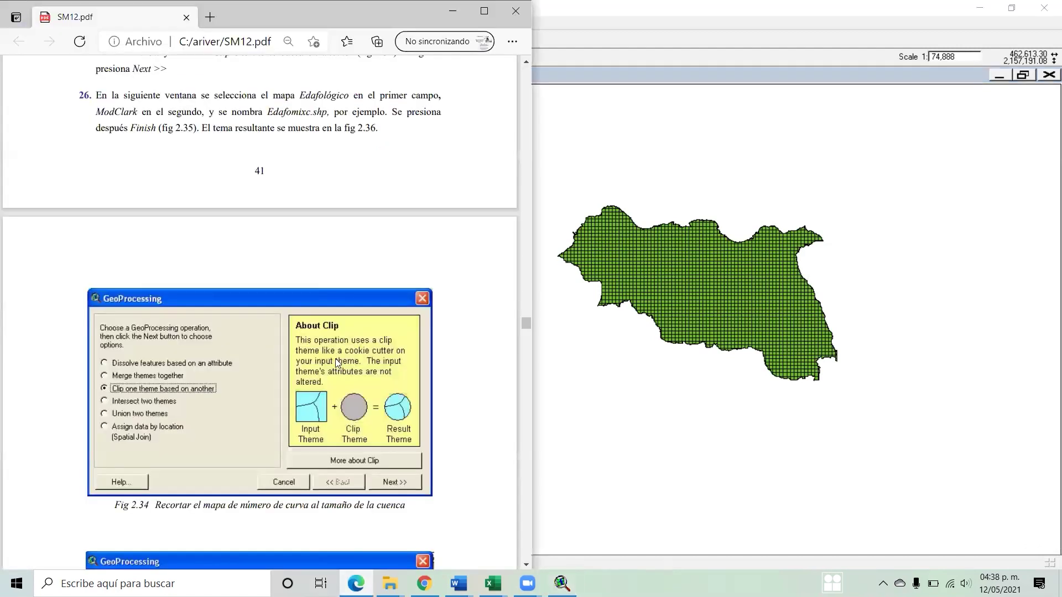
scroll(336, 358, "down", 15)
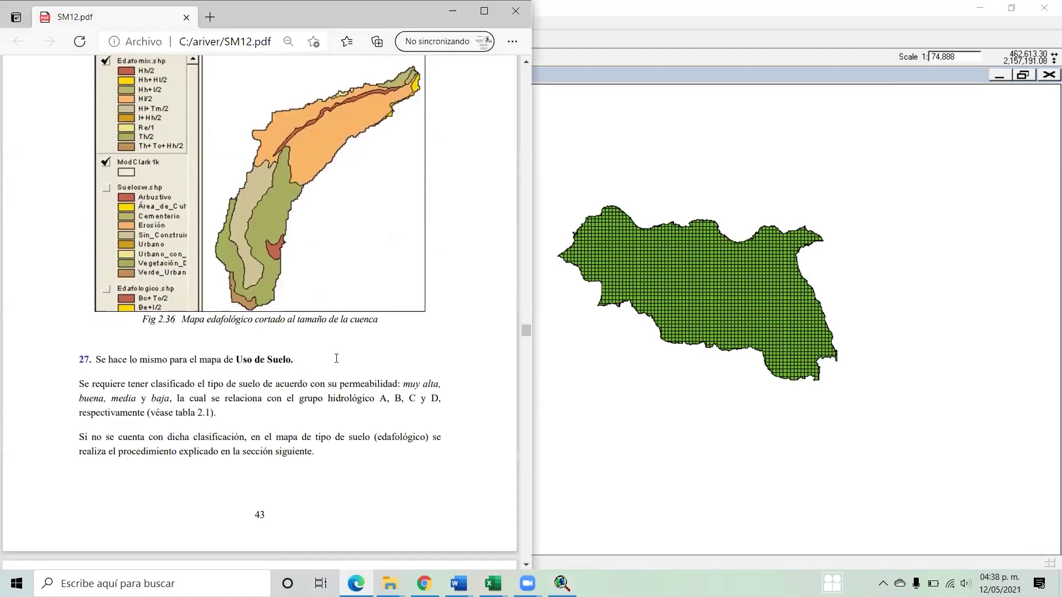
scroll(337, 359, "down", 4)
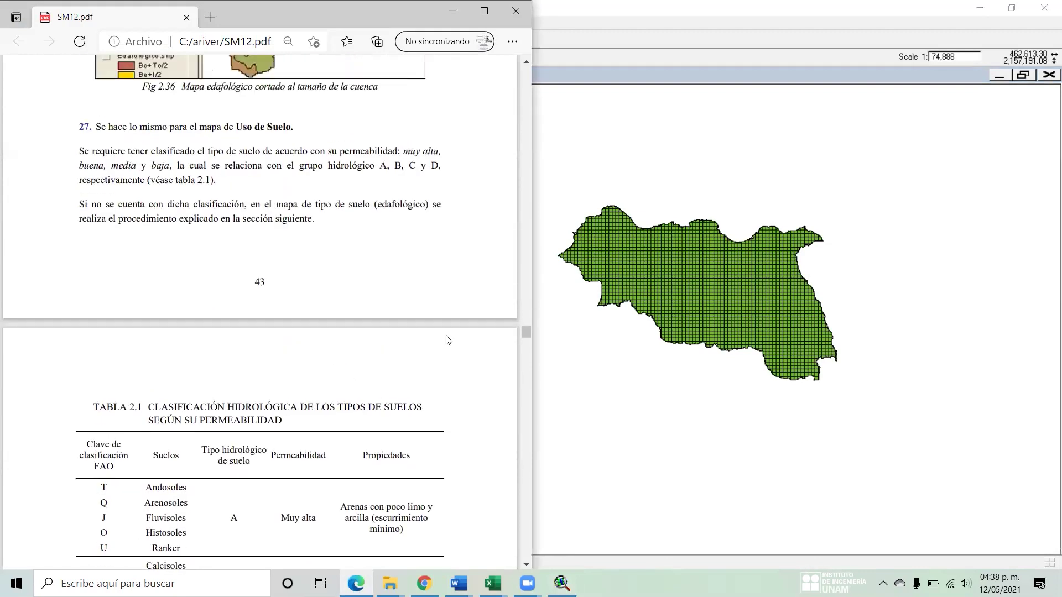
- Open TABLA NC2019.xlsx from the ariver folder with editing enabled and show its TABLA CN sheet
left_click(493, 584)
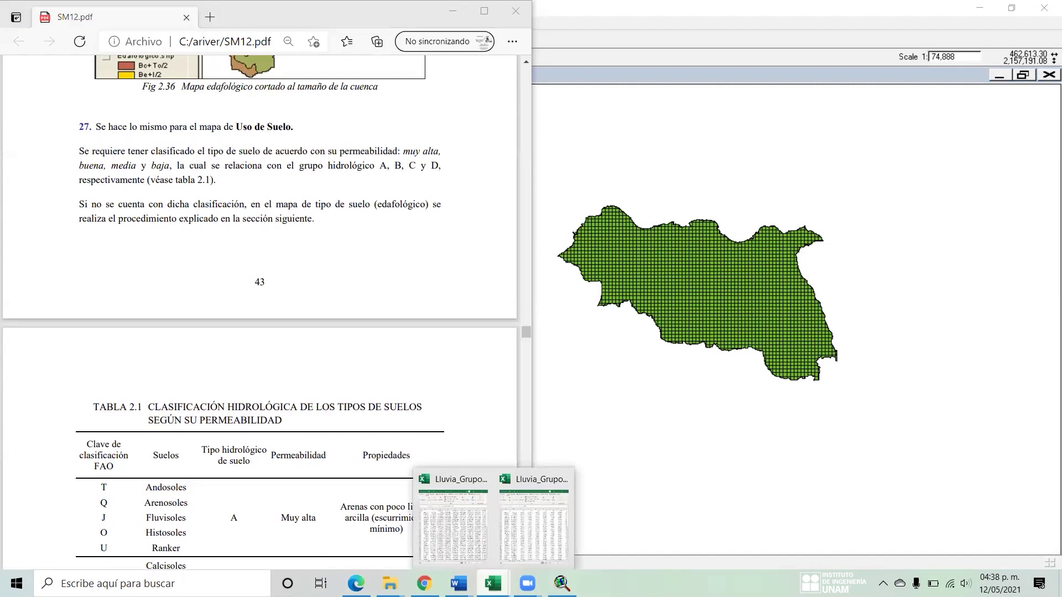
mouse_move(390, 583)
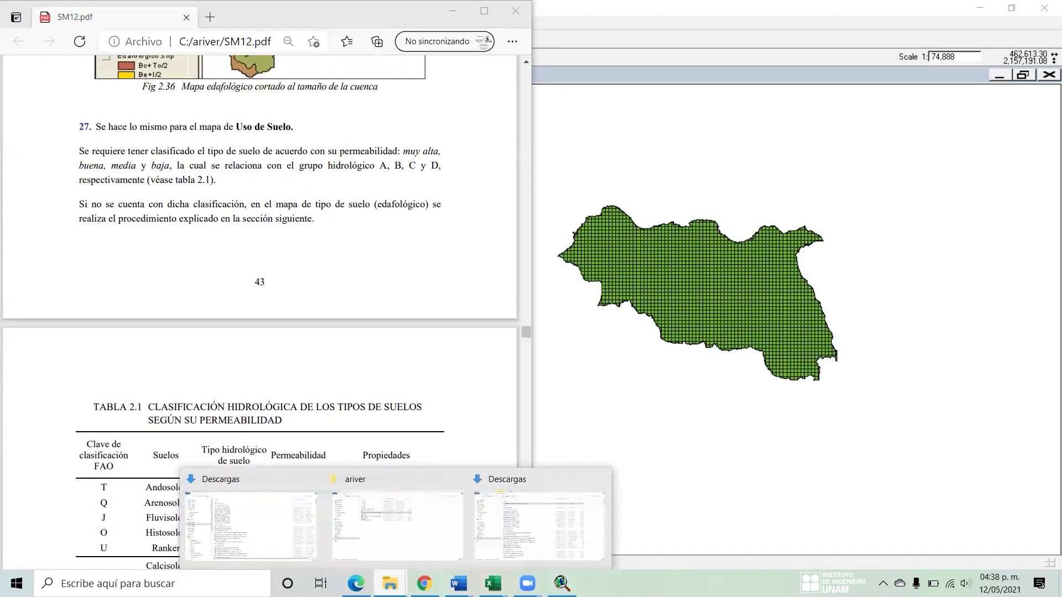
left_click(386, 533)
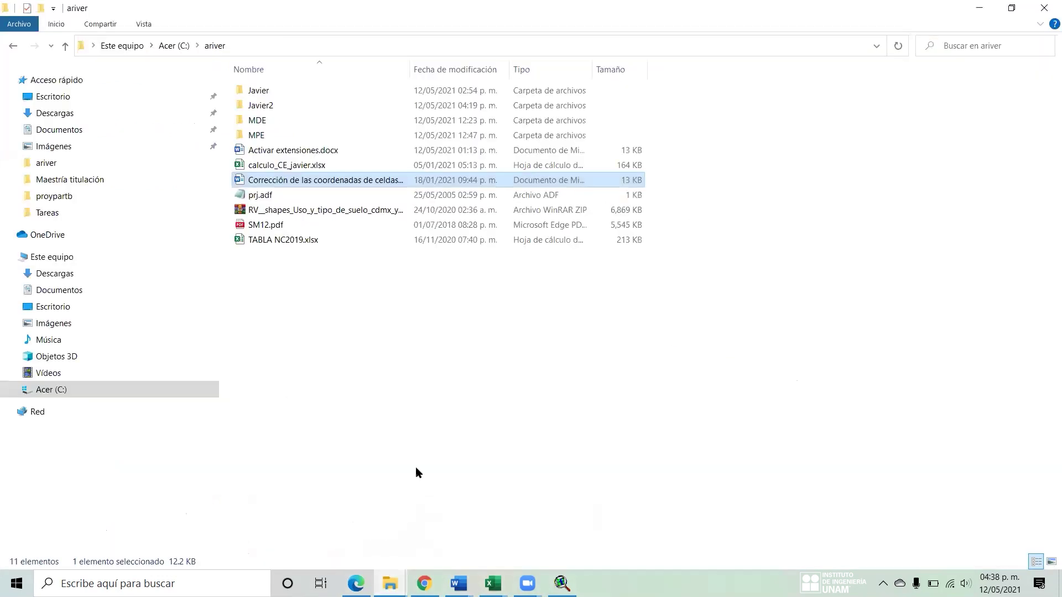
double_click(318, 242)
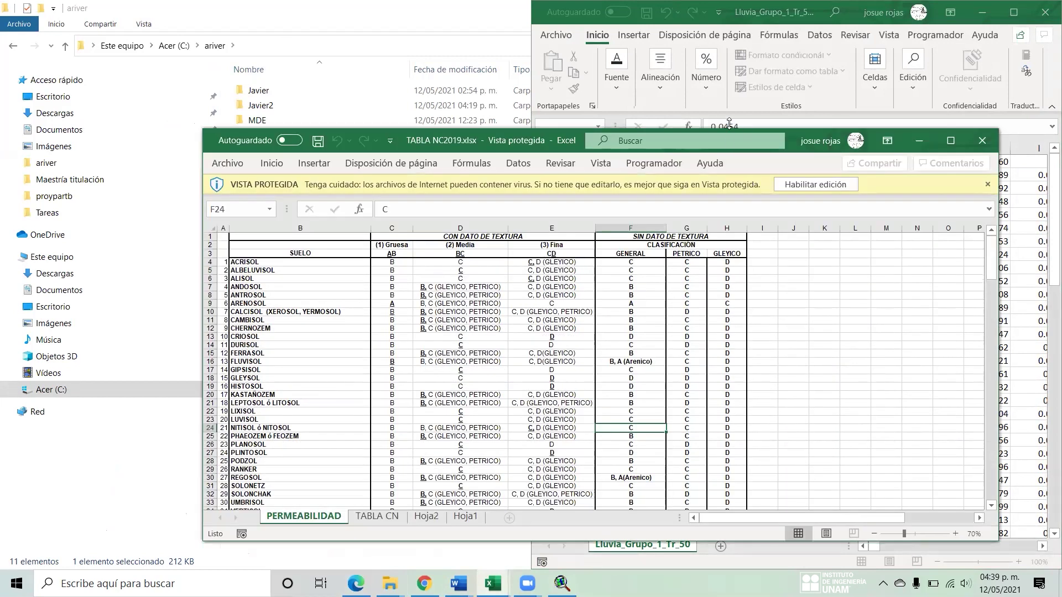
left_click(950, 143)
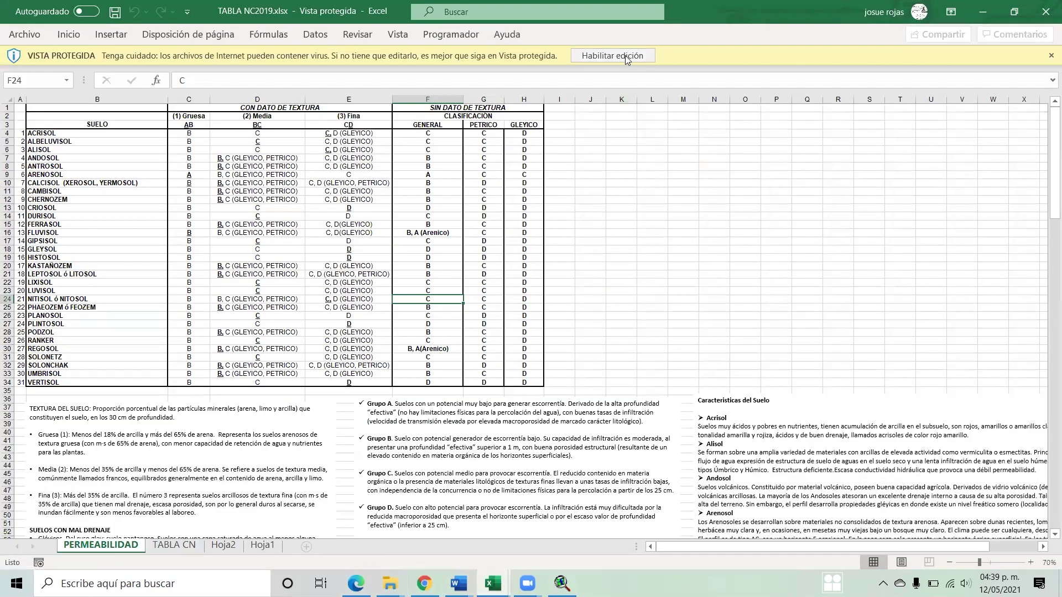
left_click(625, 55)
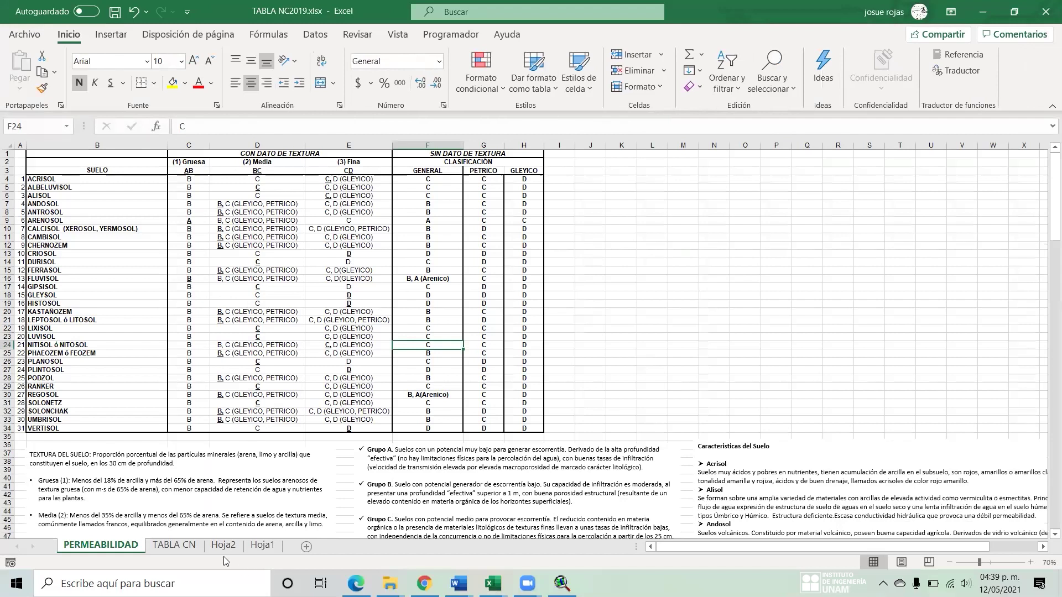
left_click(196, 546)
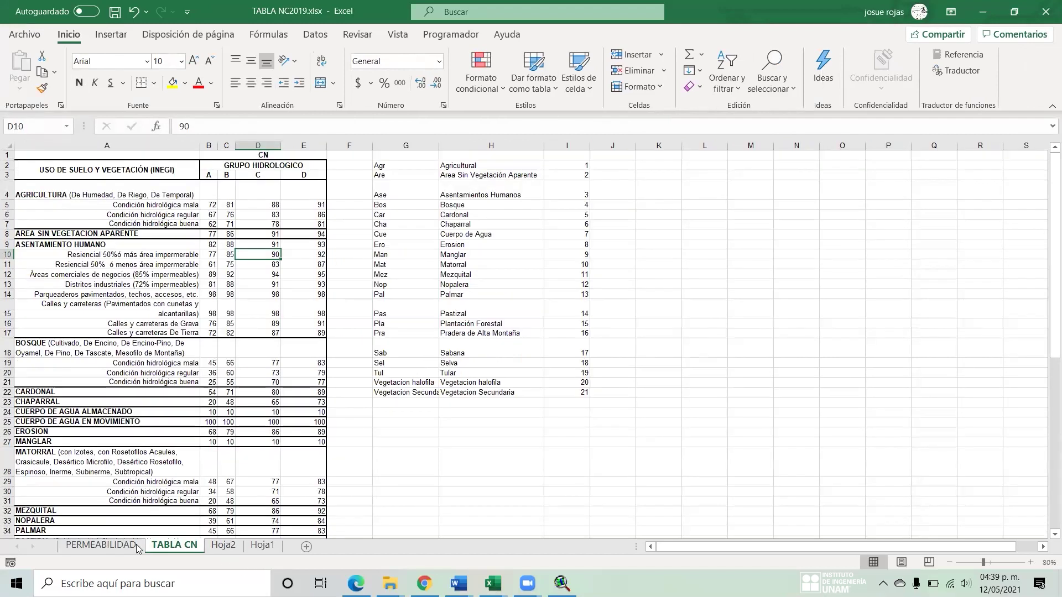
- Show the PERMEABILIDAD sheet and highlight the GENERAL, PETRICO and GLEYICO classifications given for soils without texture data
left_click(119, 547)
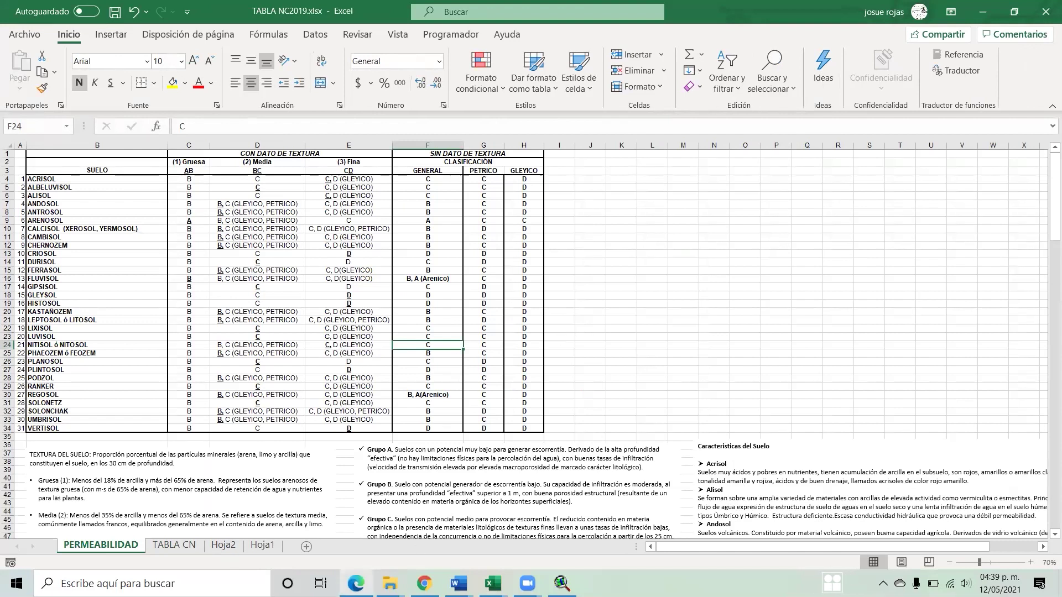
left_click(425, 181)
left_click_drag(424, 184, 460, 325)
left_click_drag(474, 182, 470, 397)
left_click_drag(524, 179, 524, 338)
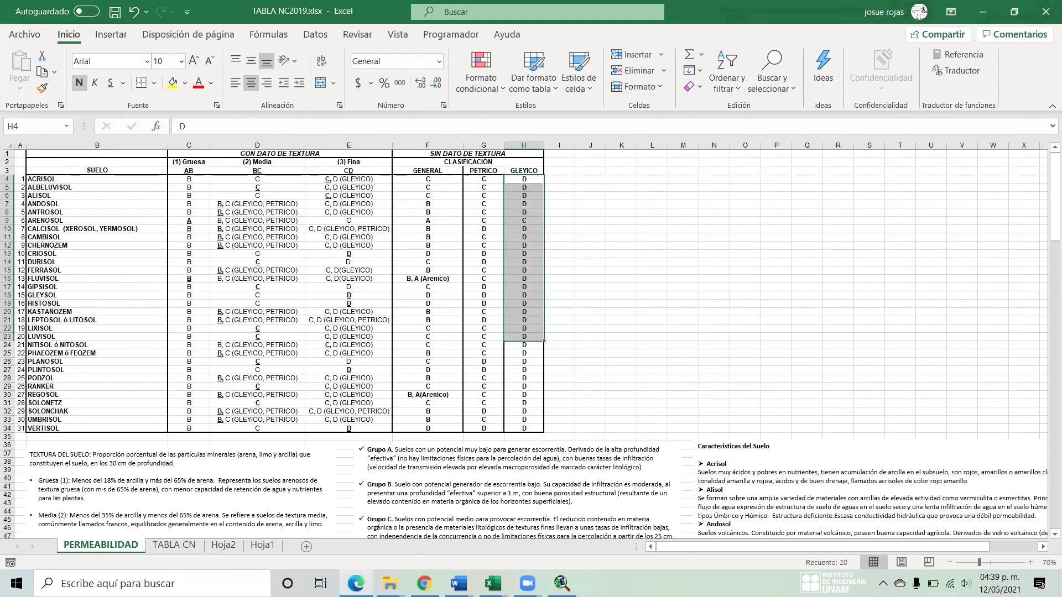
- Switch to SM12.pdf and highlight the hydrological groups A, B, C and D in the permeability paragraph under step 27
left_click(355, 584)
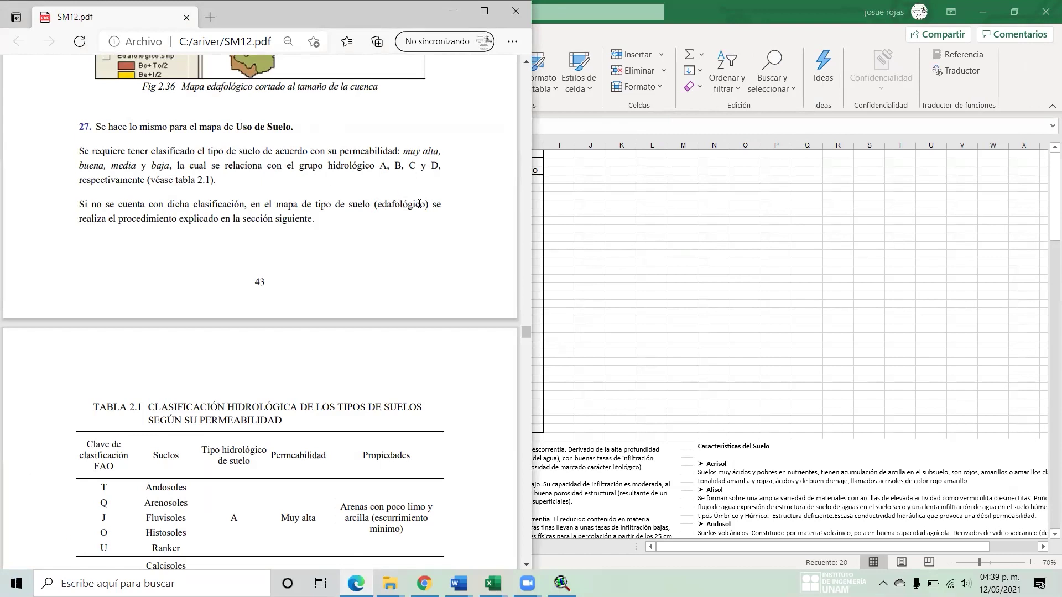
left_click_drag(379, 165, 402, 166)
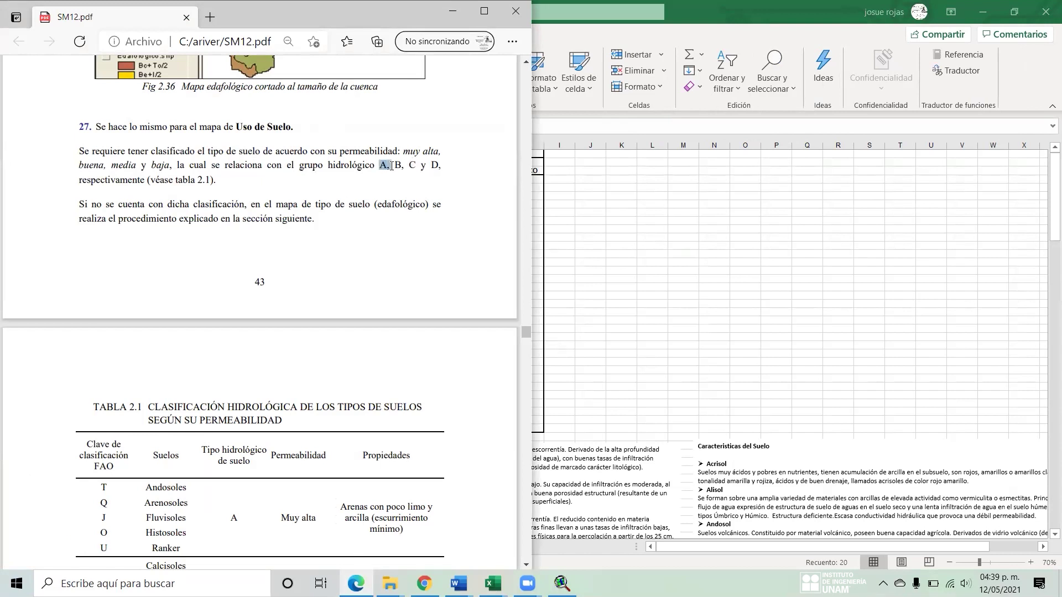
left_click(399, 167)
double_click(412, 166)
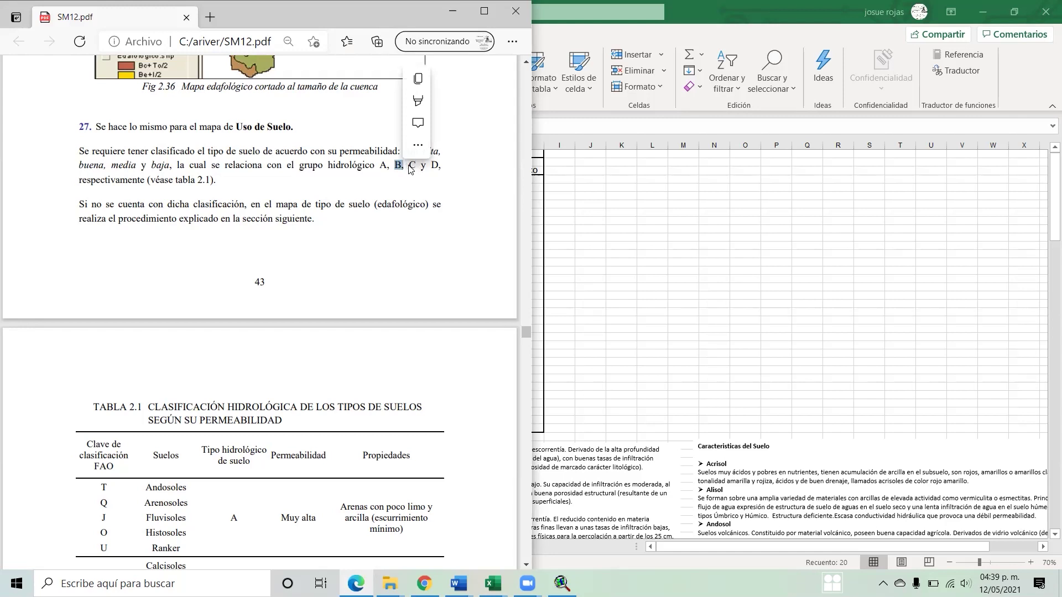
double_click(435, 166)
double_click(411, 166)
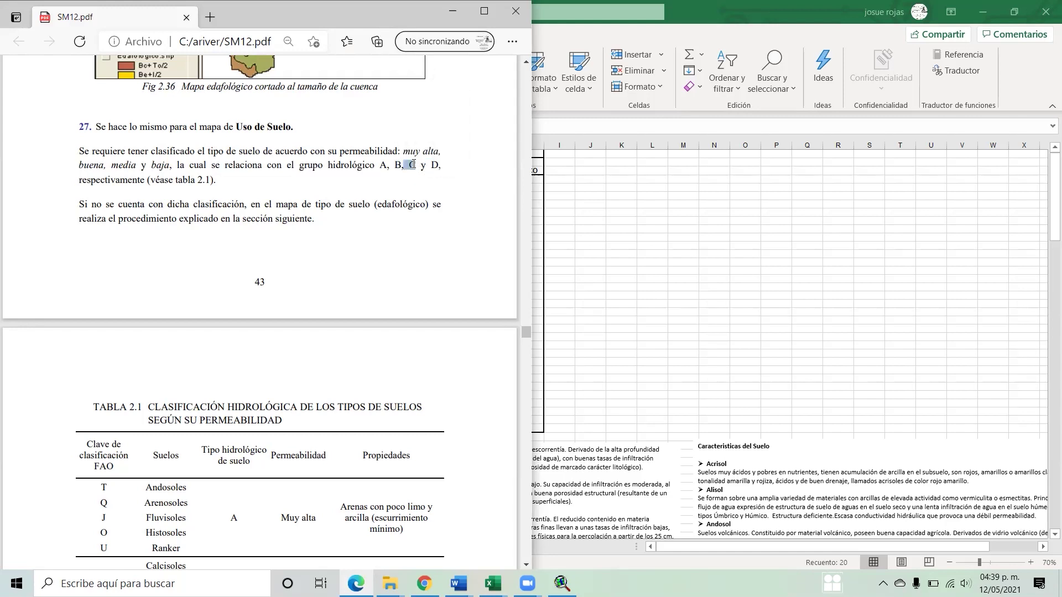
double_click(435, 166)
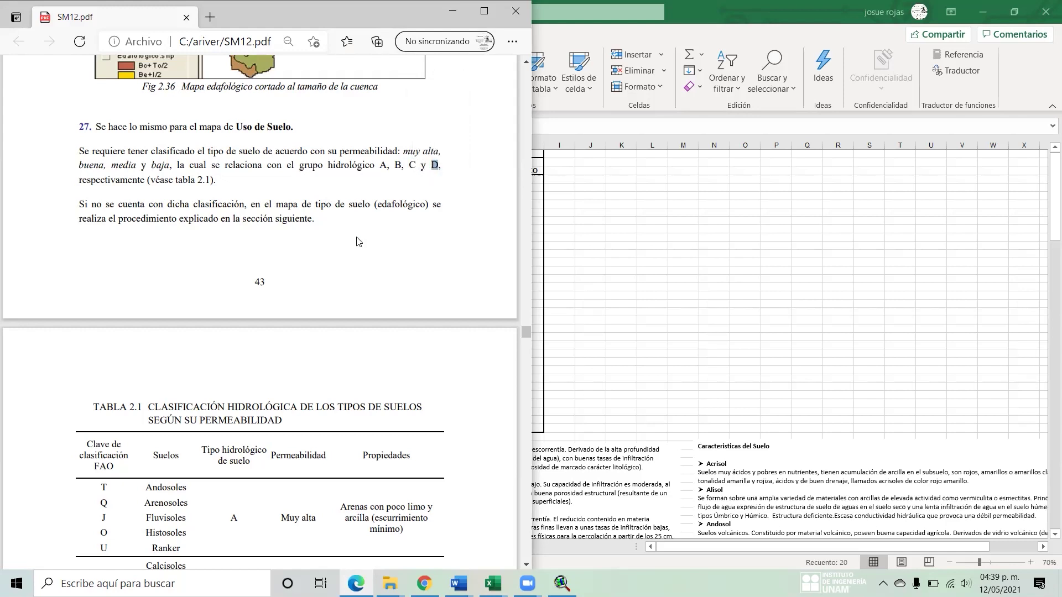
- Review Table 2.1, section 2.6.1 and figures 2.37 and 2.38 on adding a hydrological group column to the soil map
scroll(354, 246, "down", 5)
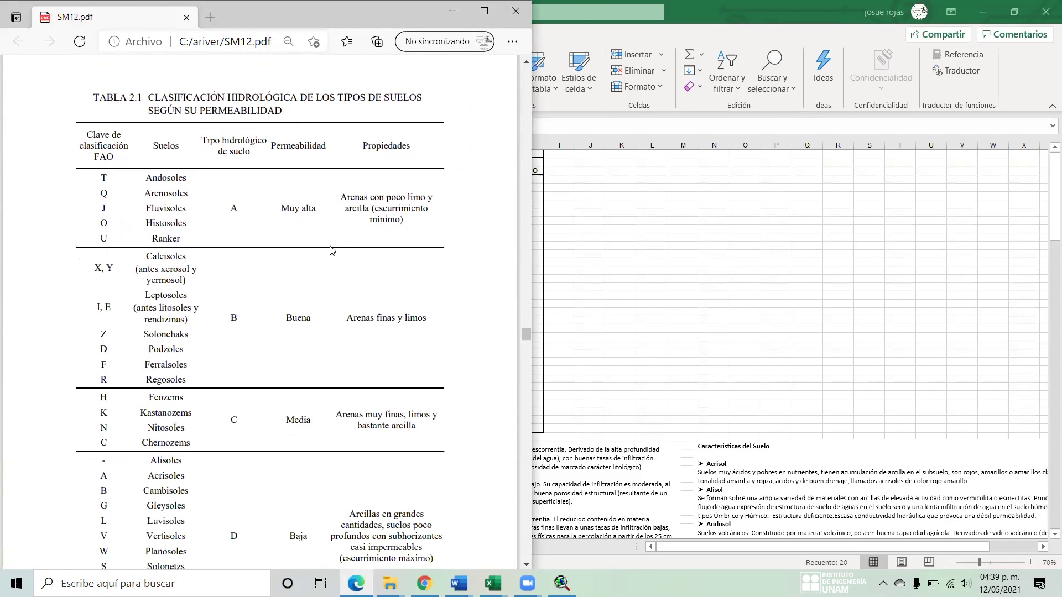
scroll(355, 404, "down", 10)
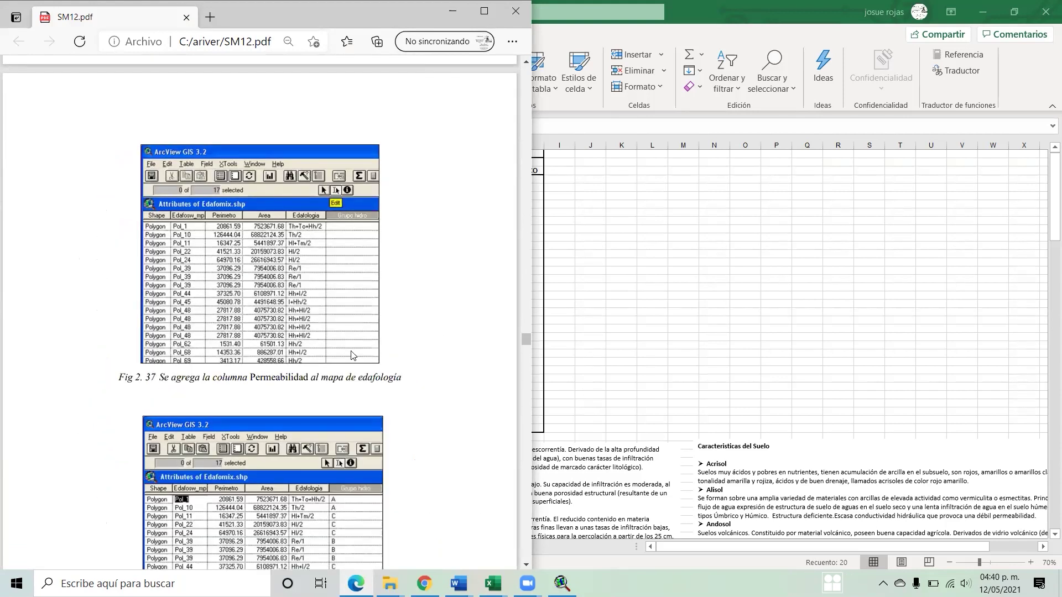
scroll(349, 354, "up", 10)
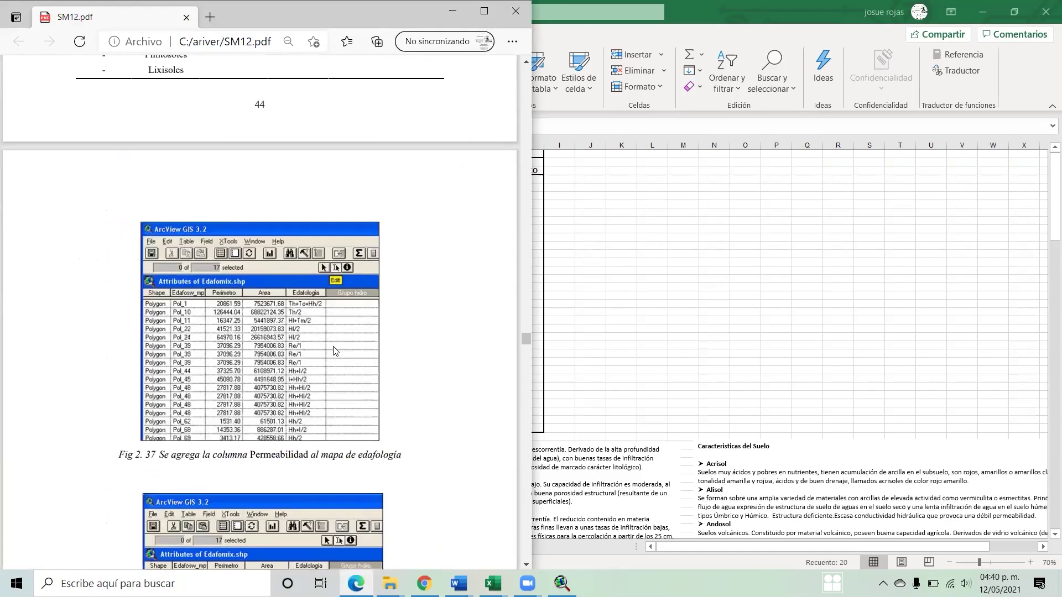
scroll(332, 351, "down", 8)
scroll(331, 349, "down", 3)
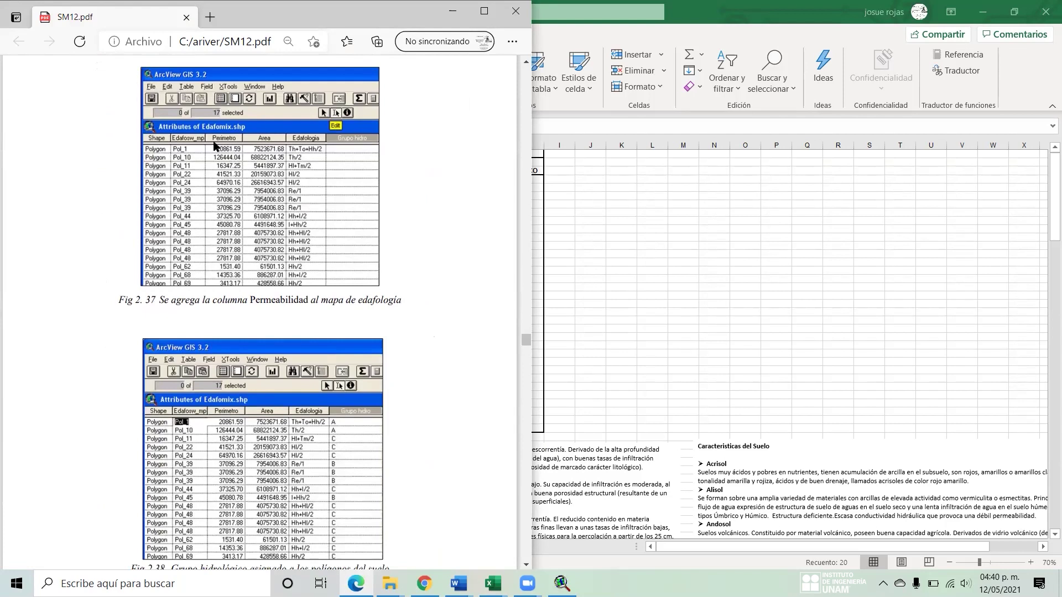
scroll(214, 145, "down", 14)
scroll(214, 145, "up", 3)
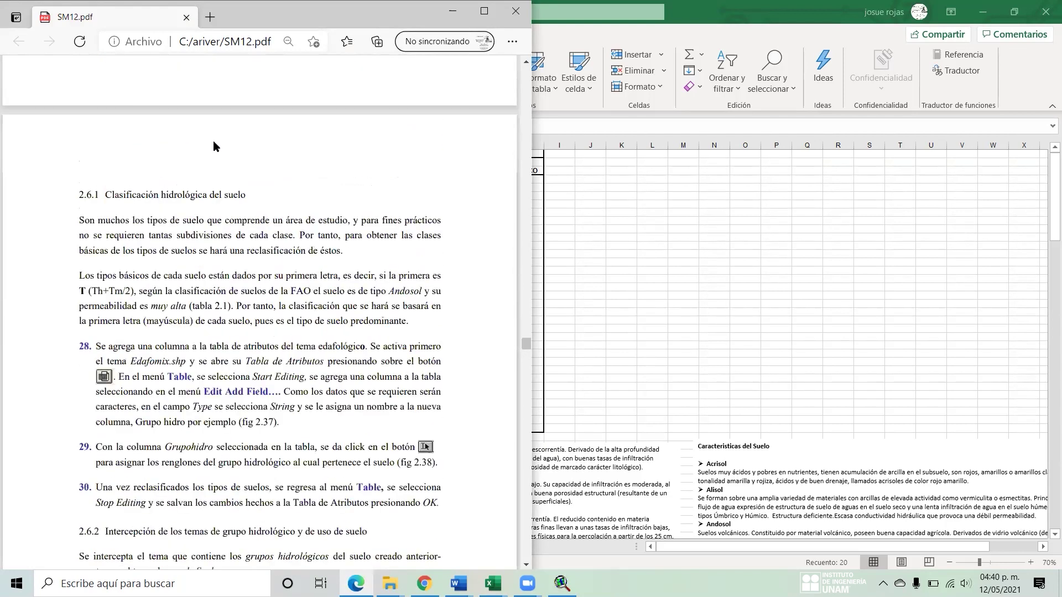
scroll(213, 146, "up", 1)
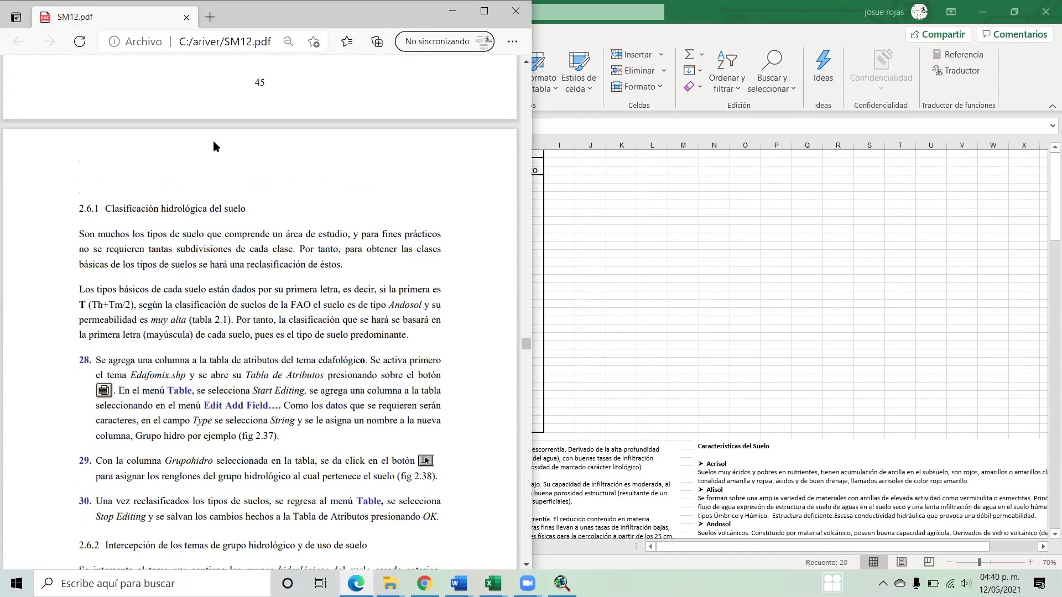
scroll(213, 146, "up", 7)
scroll(214, 140, "up", 3)
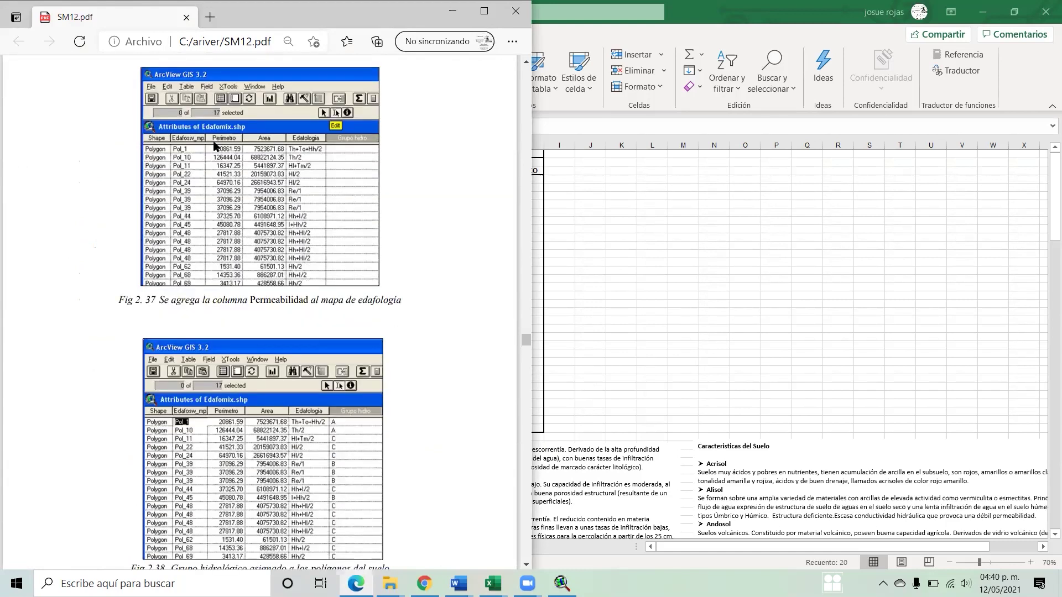
scroll(214, 144, "down", 3)
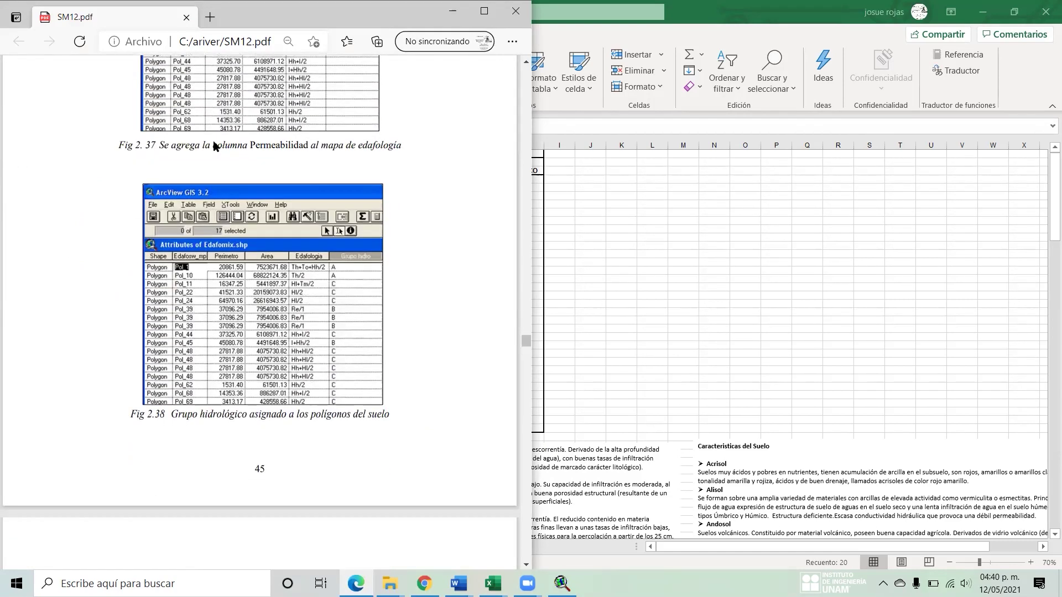
scroll(213, 143, "up", 5)
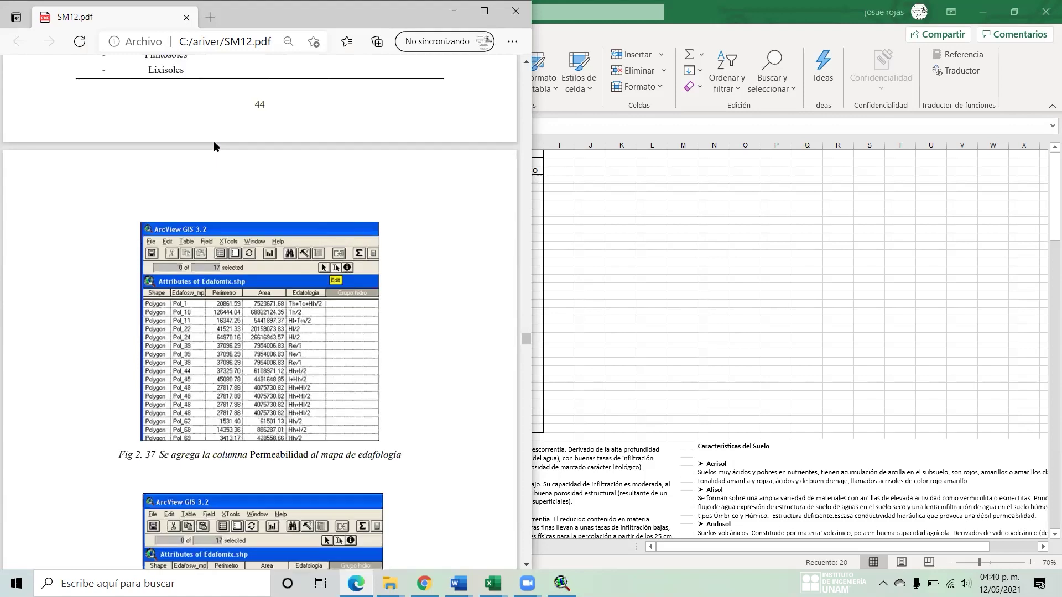
scroll(213, 141, "down", 2)
- Return to the TABLA NC2019.xlsx workbook and compare its TABLA CN and PERMEABILIDAD sheets
key("alt+Tab")
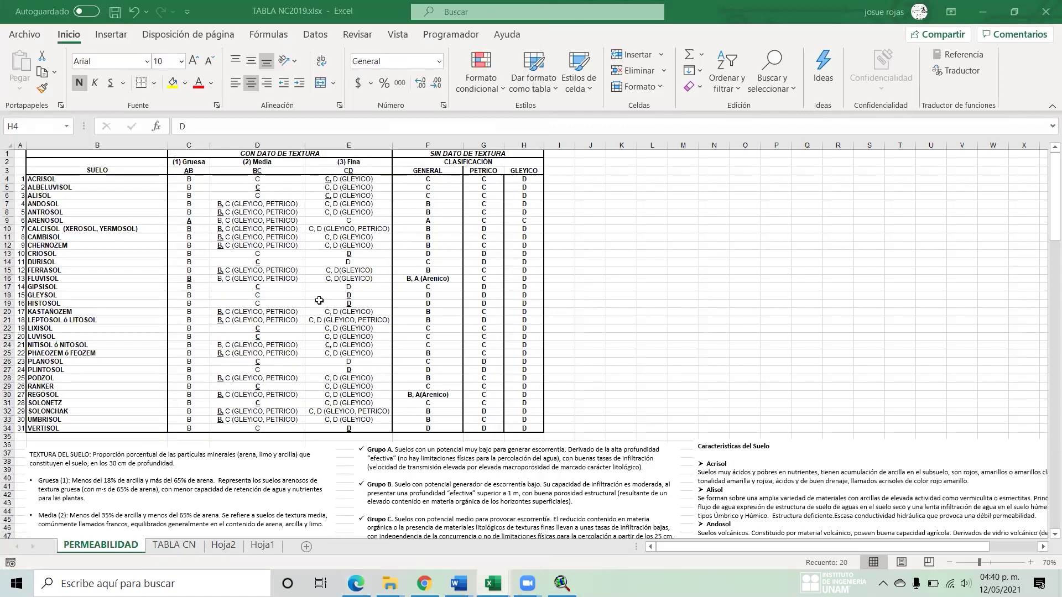
key("ctrl+Page_Down")
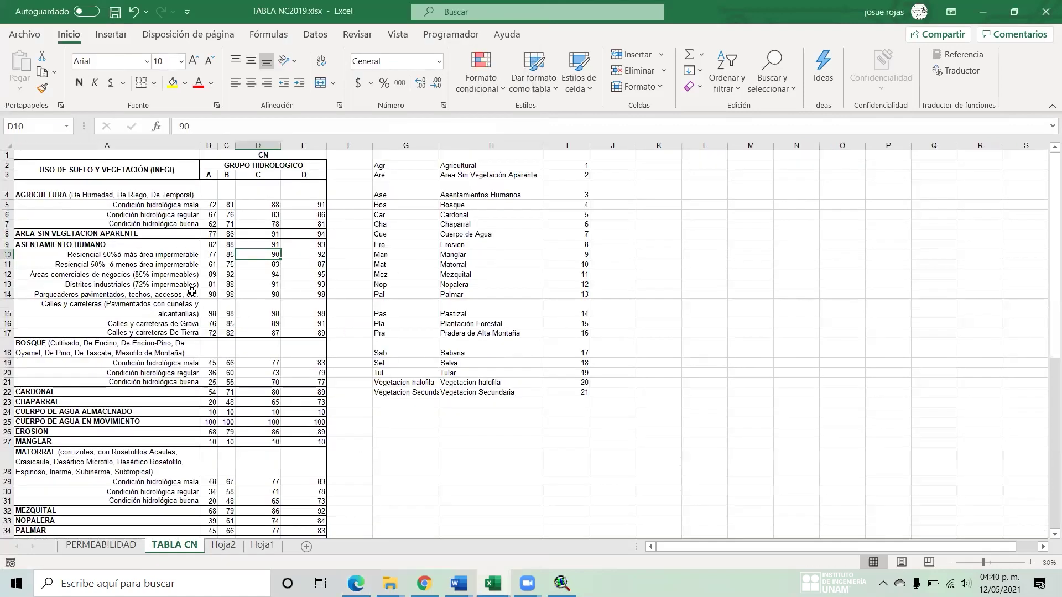
left_click(92, 548)
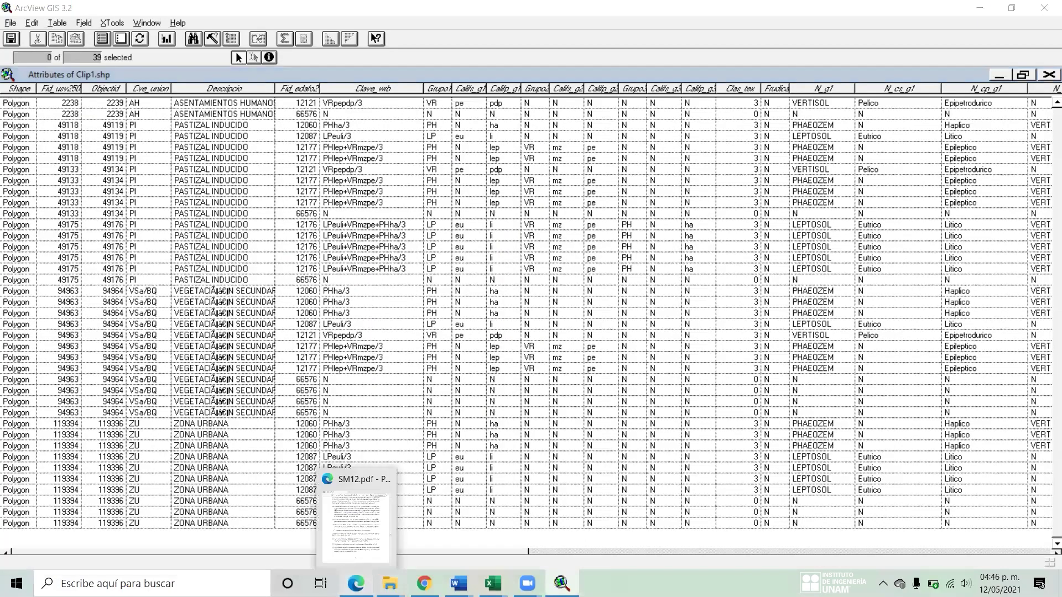
- Consult steps 28 to 30 in SM12.pdf on adding the hydrological group field, and return to ArcView's Clip1.shp attribute table
left_click(356, 584)
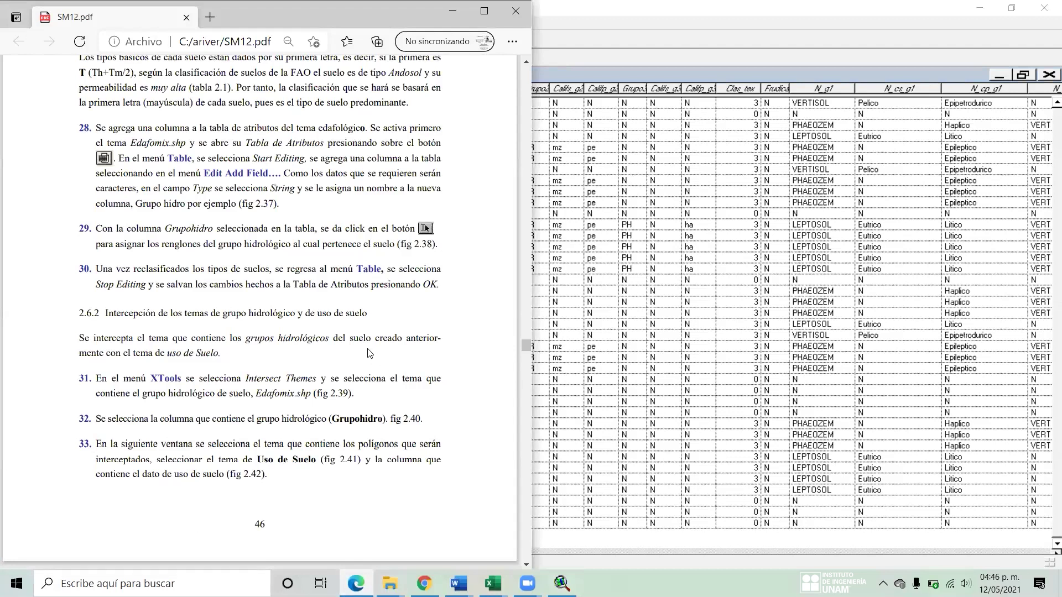
scroll(370, 352, "up", 3)
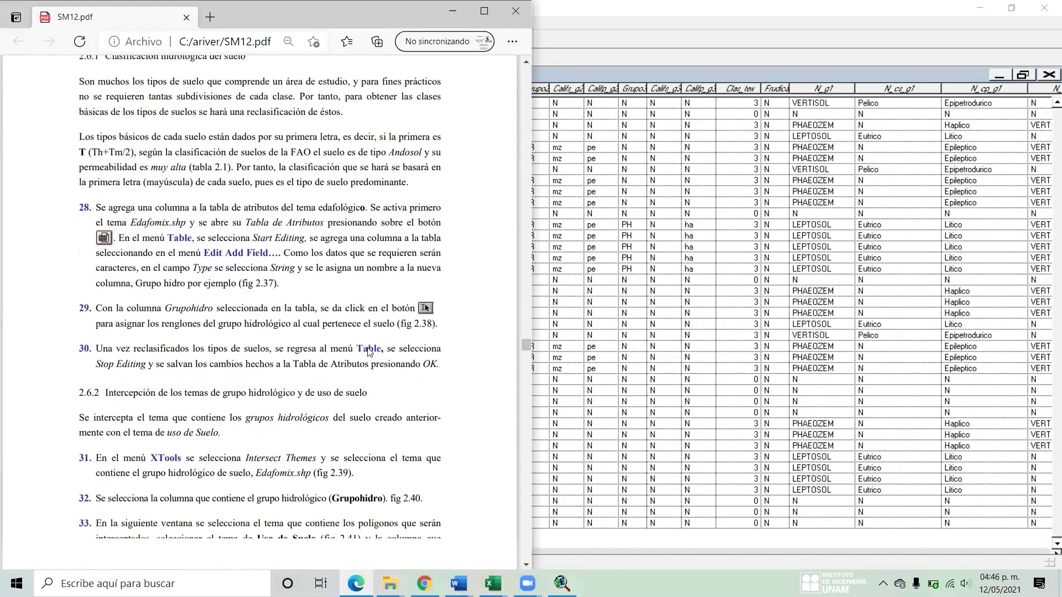
left_click(743, 61)
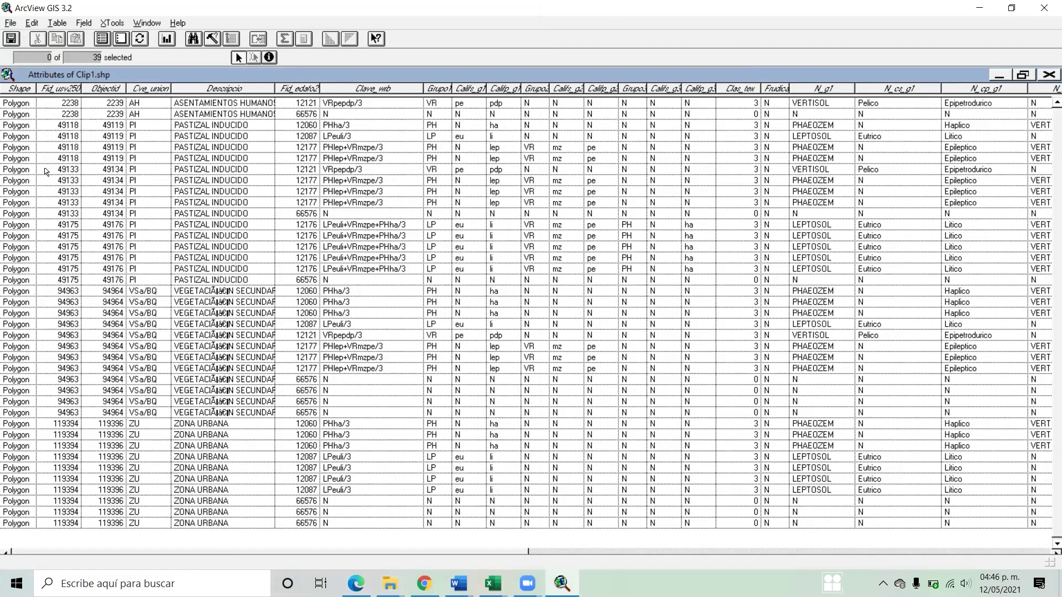
left_click(31, 23)
left_click(102, 31)
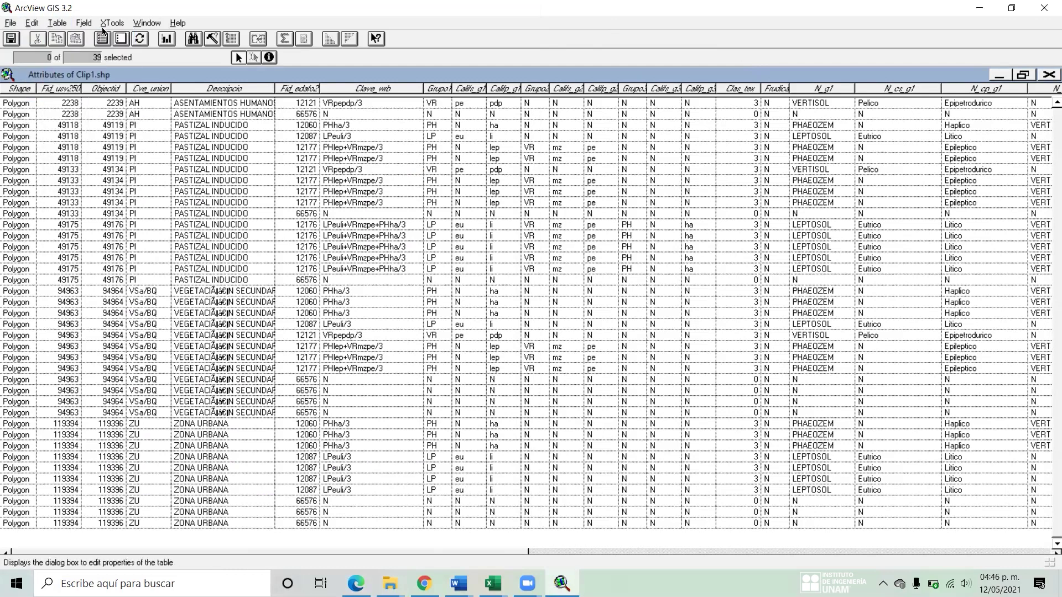
left_click(84, 23)
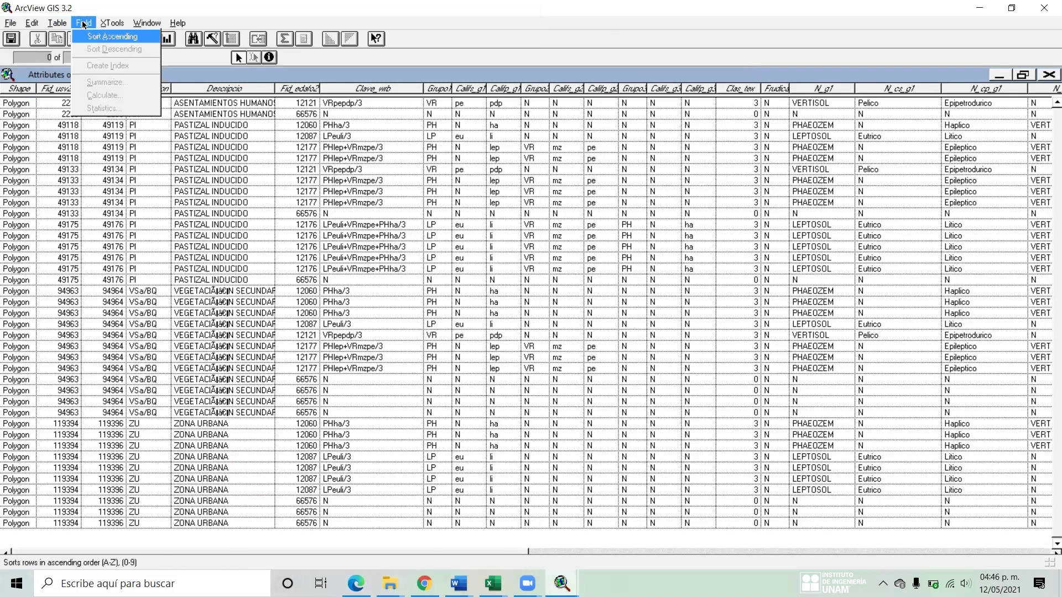
mouse_move(138, 25)
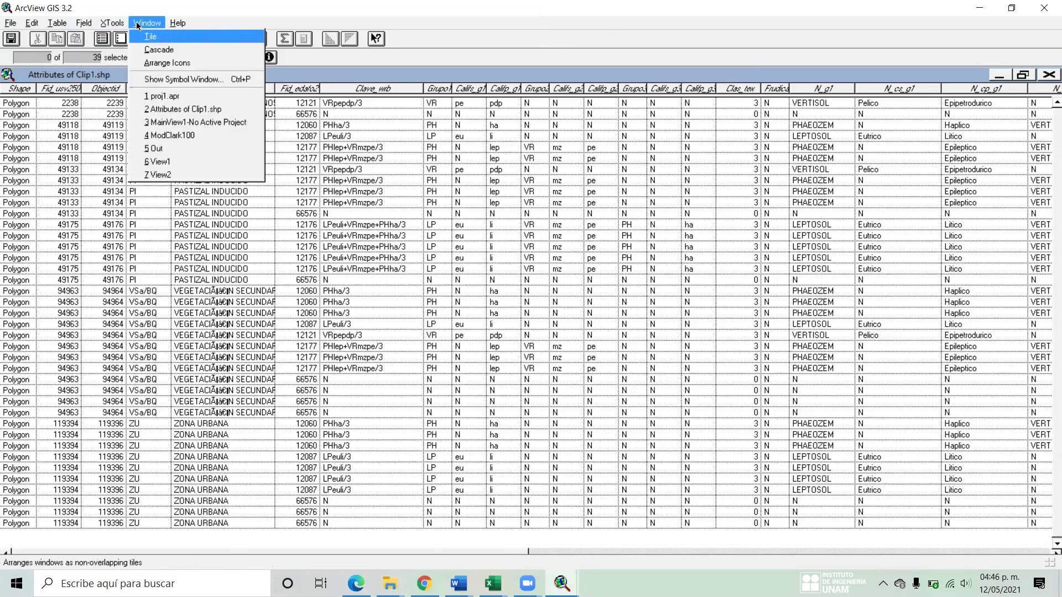
left_click(52, 31)
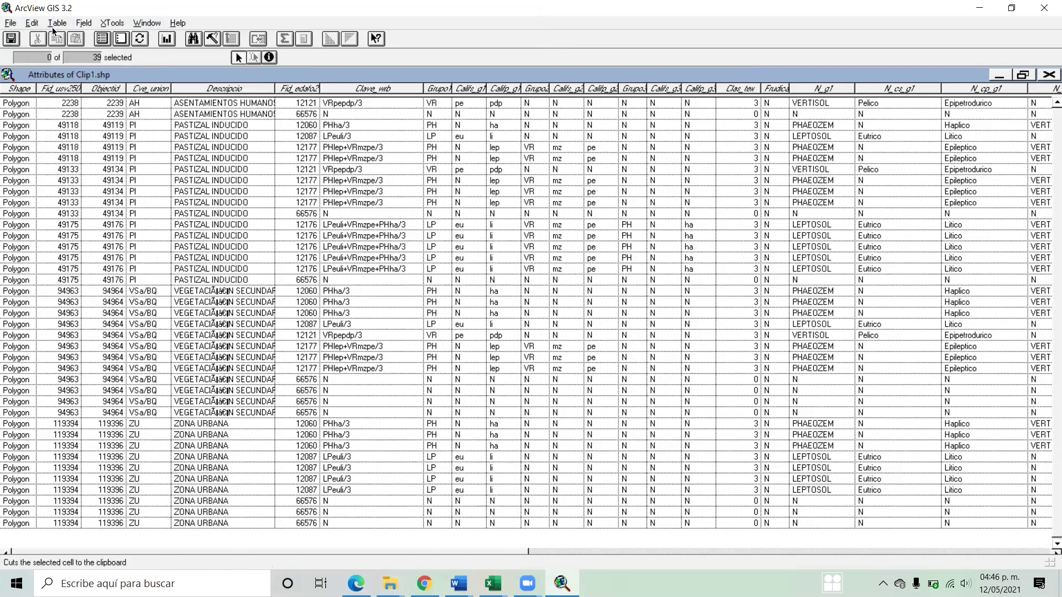
- Open the properties of the Clip1.shp attribute table and hide the Objectid and Cve_union fields
left_click(58, 24)
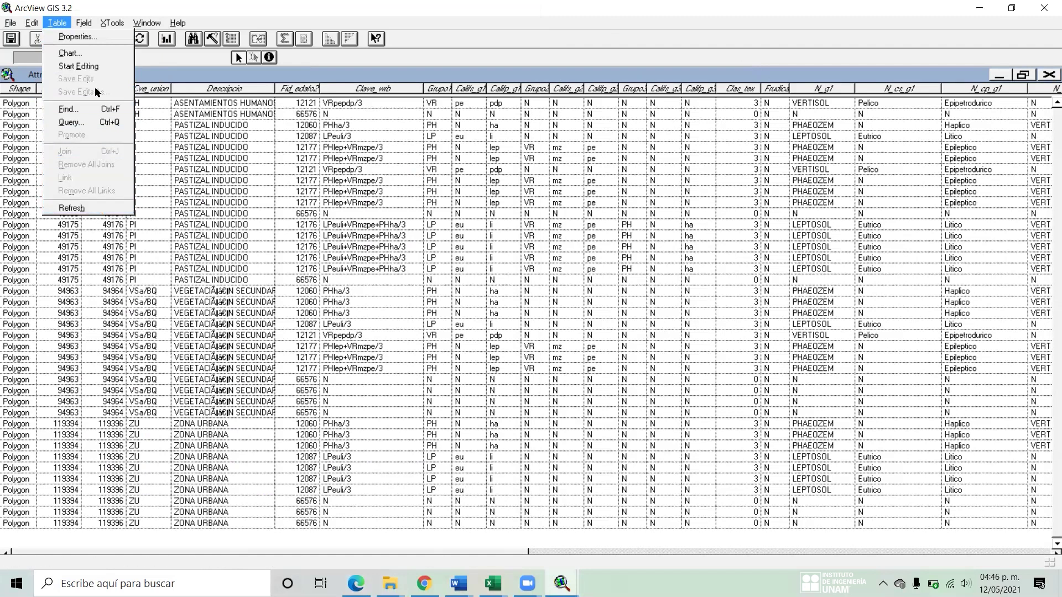
left_click(98, 38)
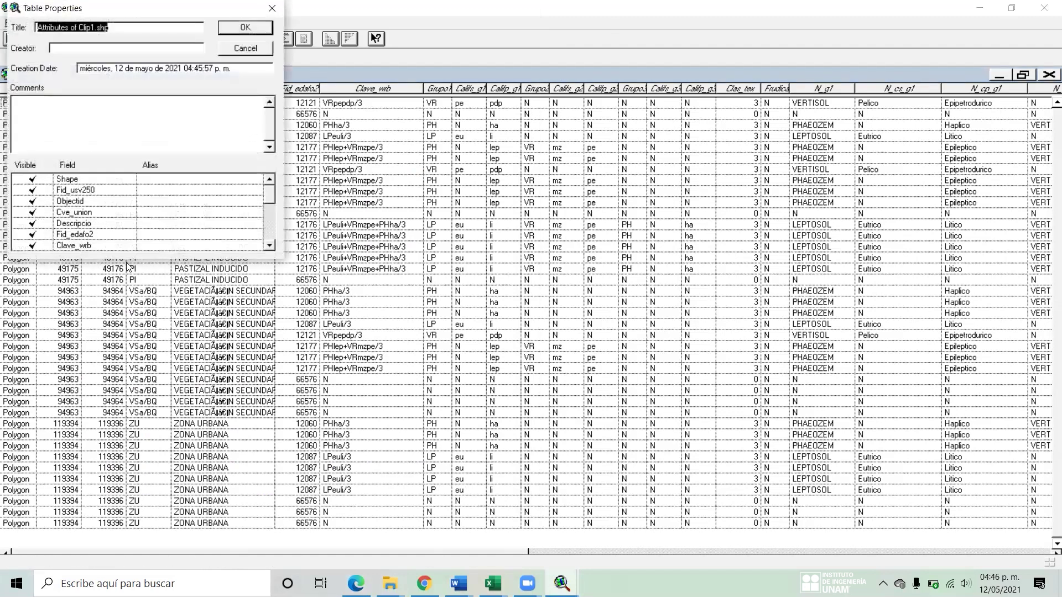
left_click(43, 203)
left_click(45, 212)
left_click(46, 222)
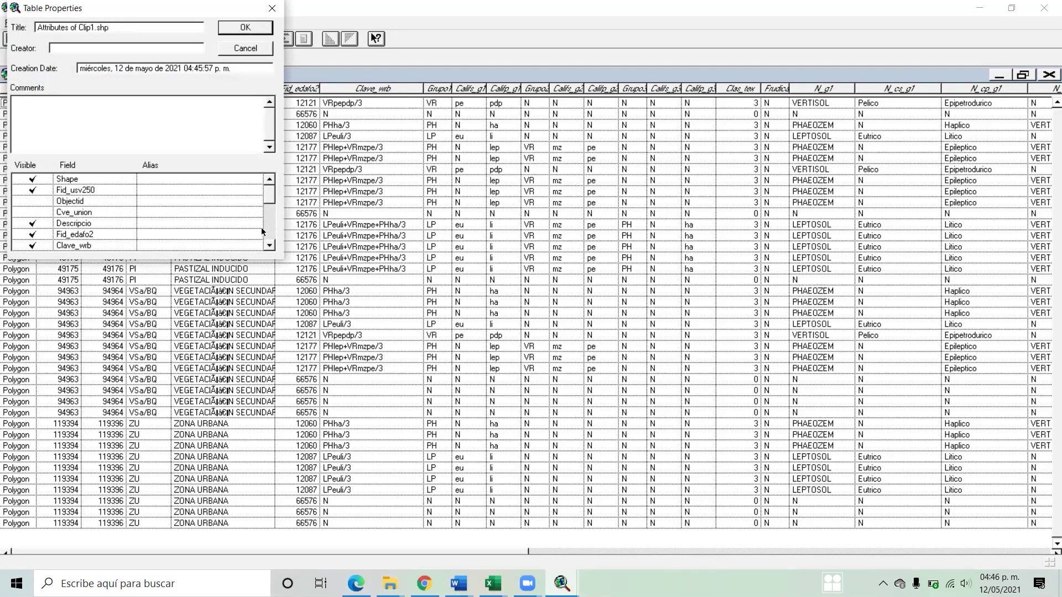
- Hide the N_cp_g1 field and the N, N_cs and N_cp fields of soil groups 2 and 3
left_click_drag(271, 199, 271, 229)
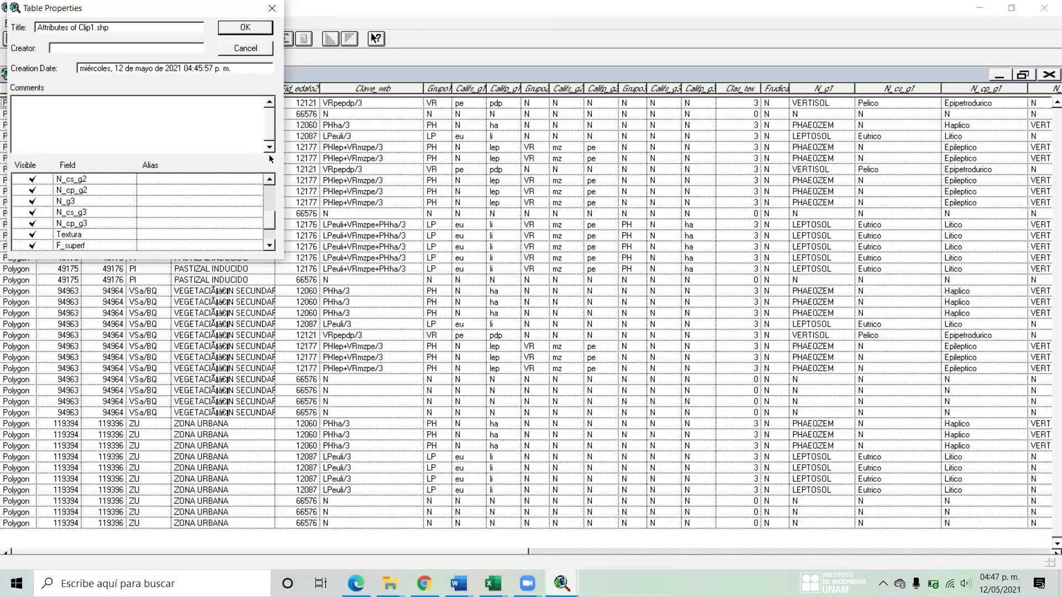
double_click(271, 178)
left_click(38, 178)
left_click(40, 190)
left_click(41, 201)
left_click(44, 212)
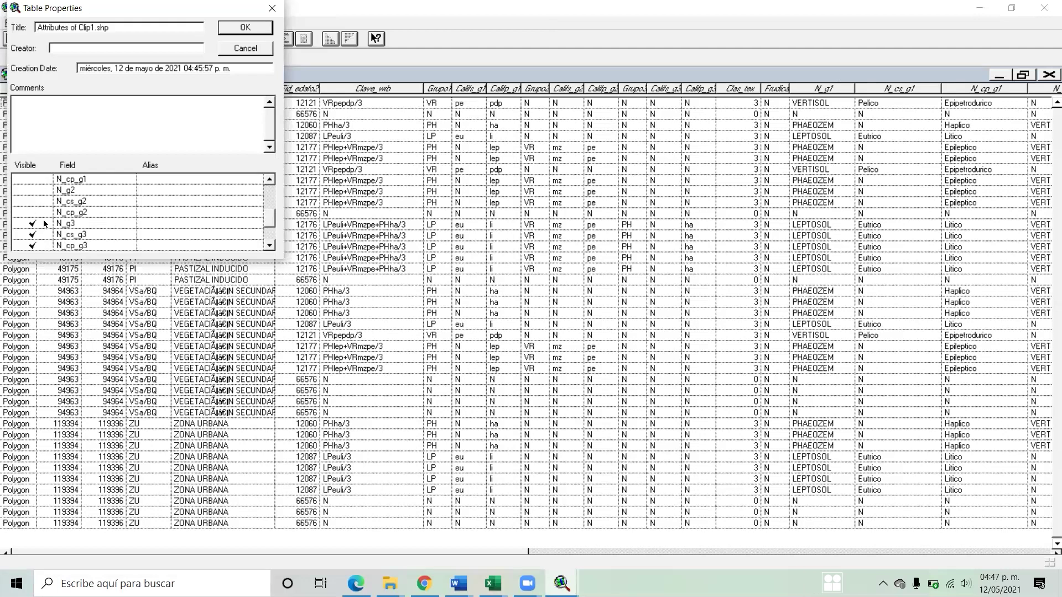
left_click(46, 233)
left_click(47, 243)
- Hide the Per_grupo1, Per_grupo2, Per_grupo3 and Per_media fields and apply the table properties
left_click_drag(271, 228, 272, 233)
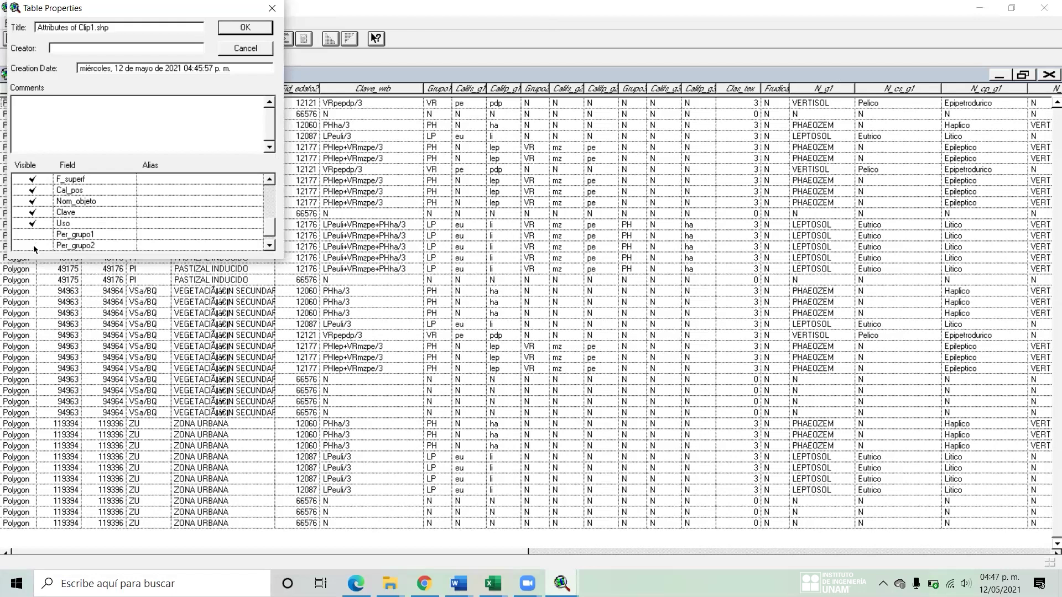
scroll(265, 233, "down", 2)
left_click(49, 237)
left_click(49, 246)
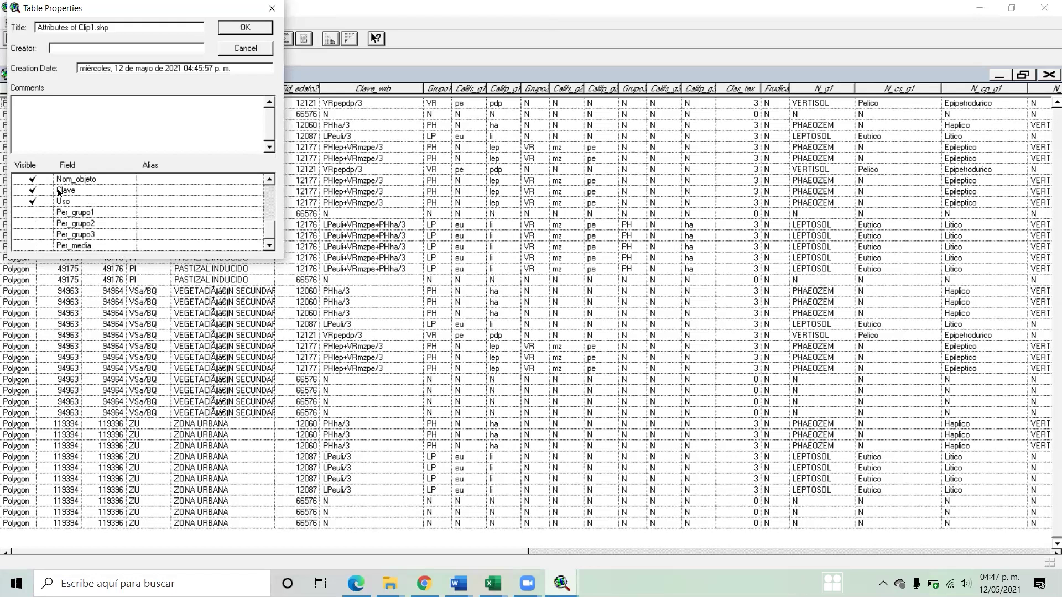
left_click_drag(269, 229, 269, 186)
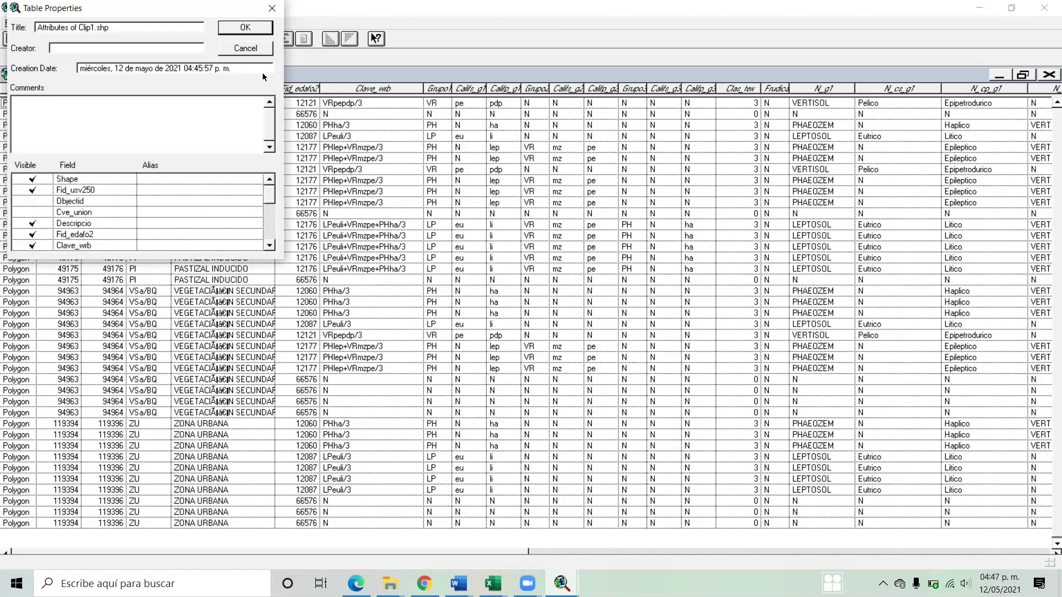
left_click(245, 27)
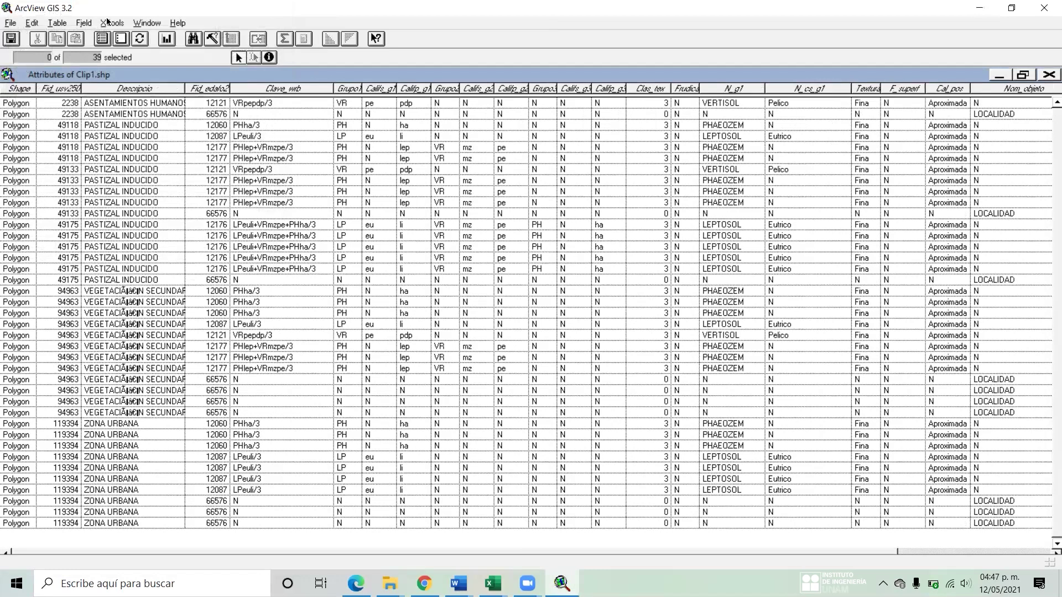
- Hide the Califp_g1 field and the Grupo, Califs and Califp fields of soil groups 2 and 3 in the Clip1.shp table properties
left_click(56, 23)
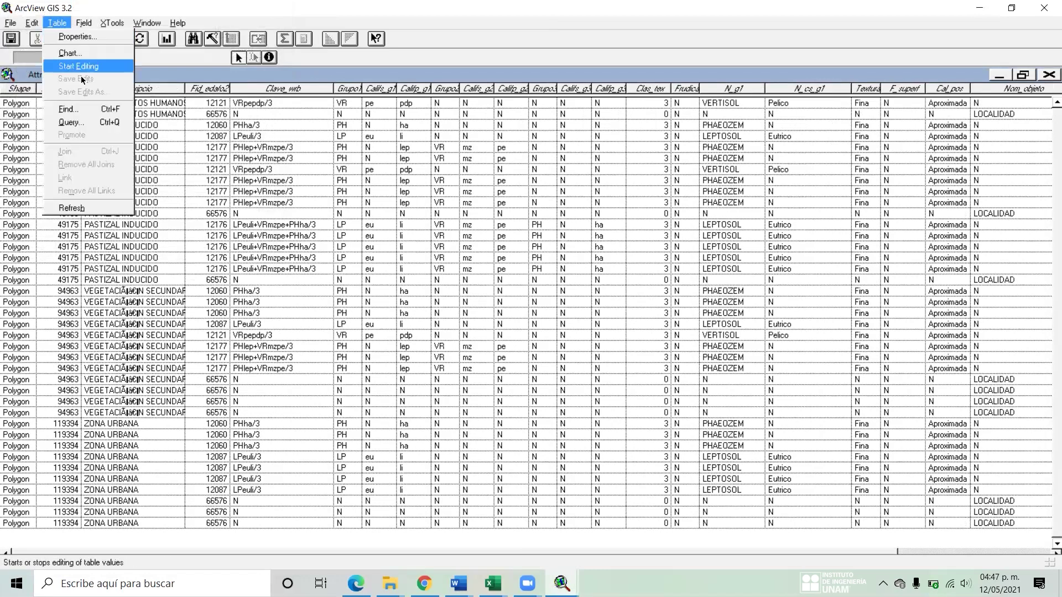
left_click(100, 37)
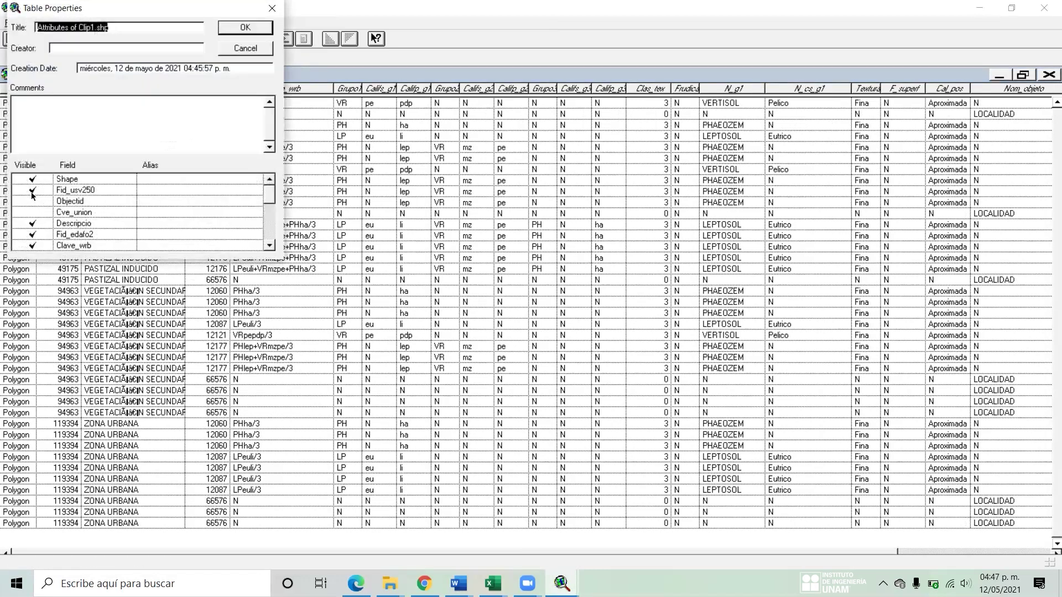
left_click_drag(271, 191, 271, 203)
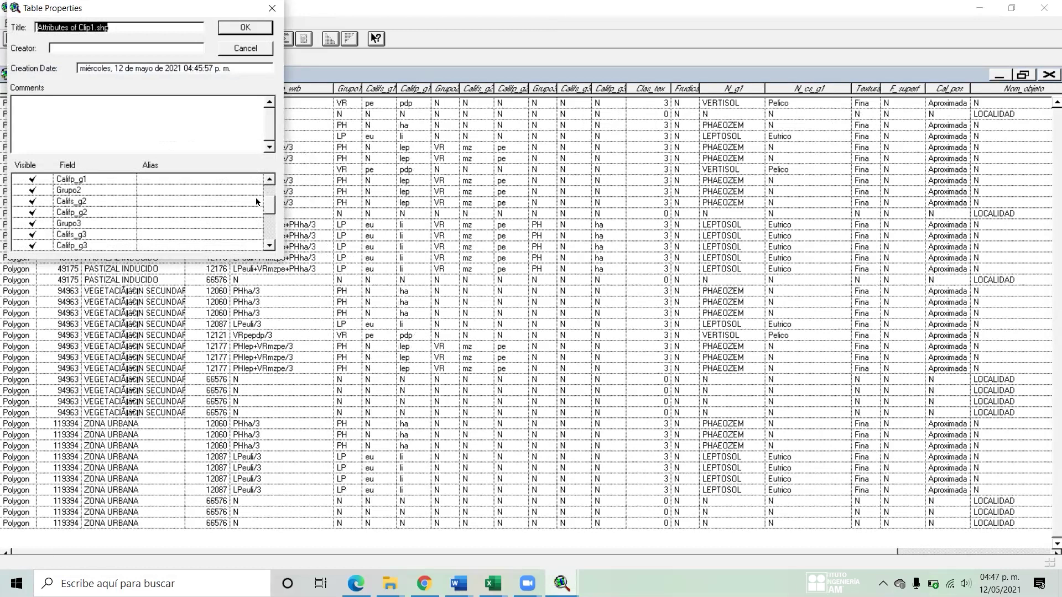
left_click(44, 202)
left_click(45, 225)
left_click(47, 236)
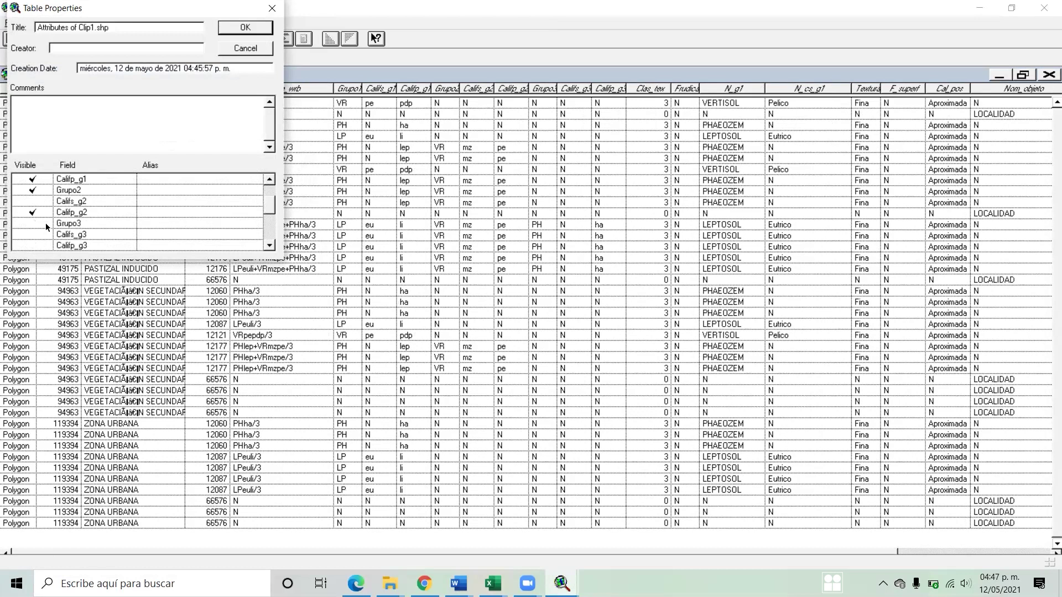
left_click(46, 183)
- Hide the N_g1 and N_cs_g1 fields and apply the table properties
mouse_move(272, 203)
left_mouse_down()
mouse_move(272, 192)
mouse_move(272, 207)
left_mouse_up()
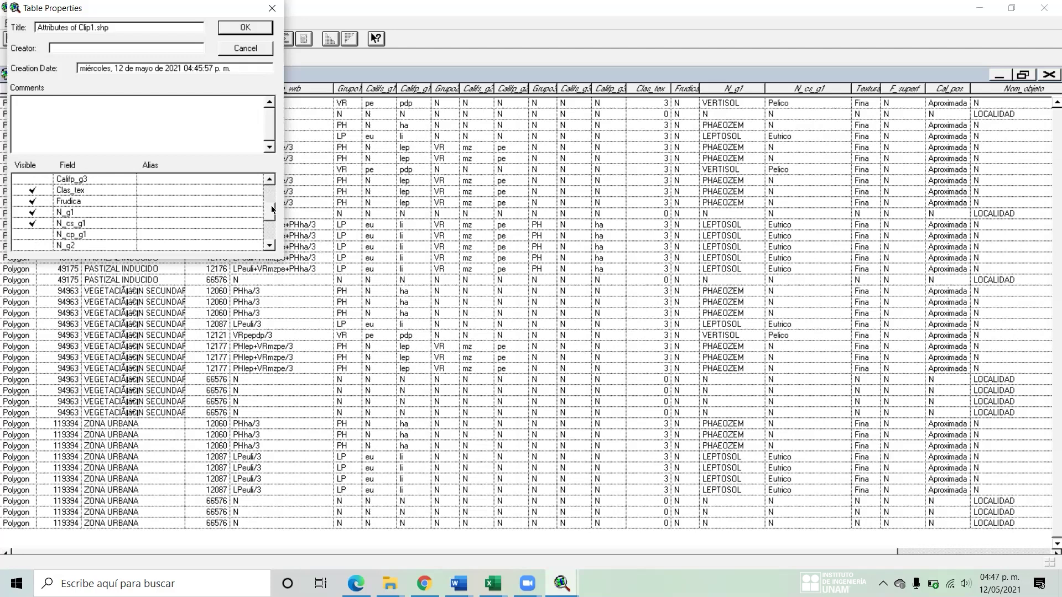
left_click(43, 225)
left_click(44, 214)
left_click_drag(269, 213, 270, 227)
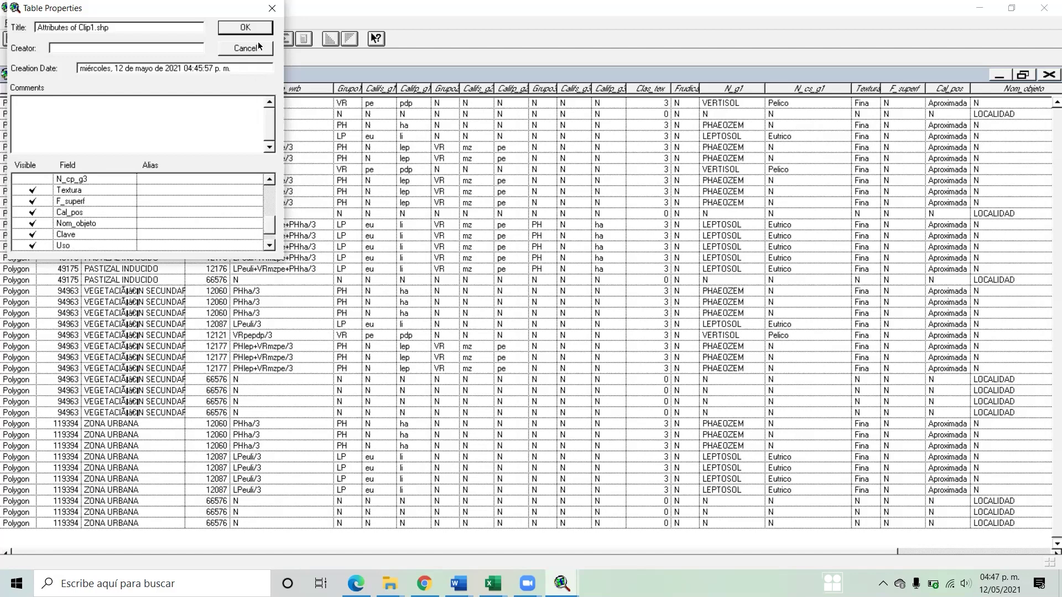
left_click(245, 28)
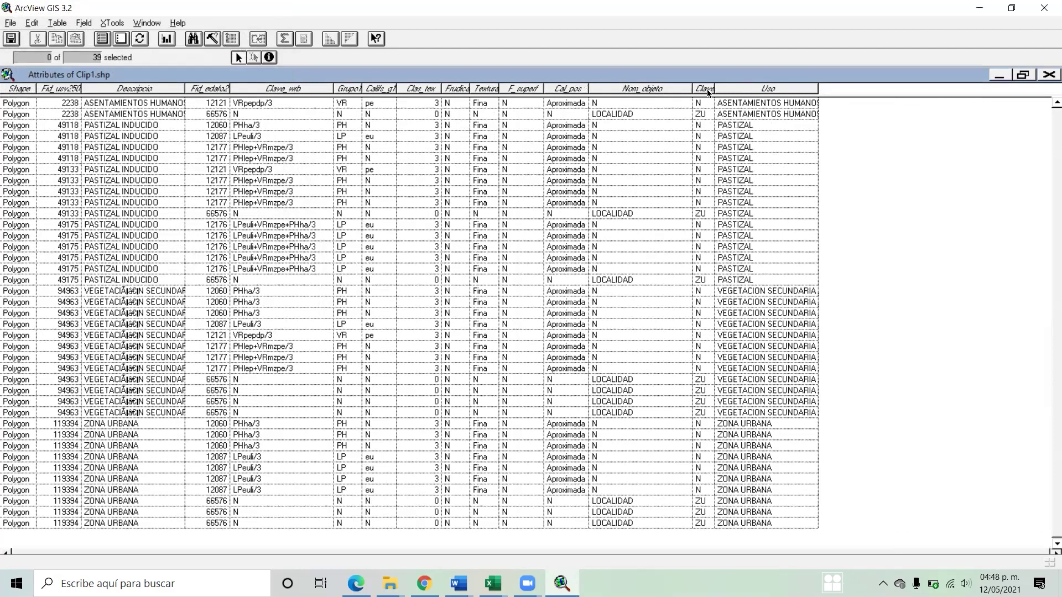
- Examine the soil codes in the Clave_wrb and Grupo1 fields, selecting the first PHha/3 record
left_click(349, 89)
left_click(309, 90)
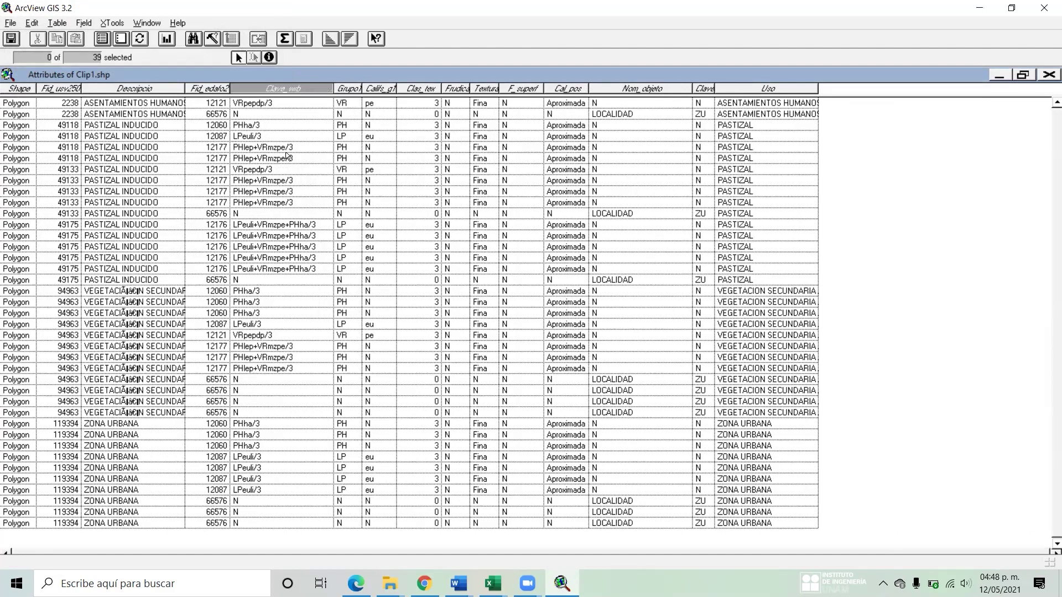
left_click(342, 380)
left_click(358, 281)
left_click(357, 158)
left_click(352, 126)
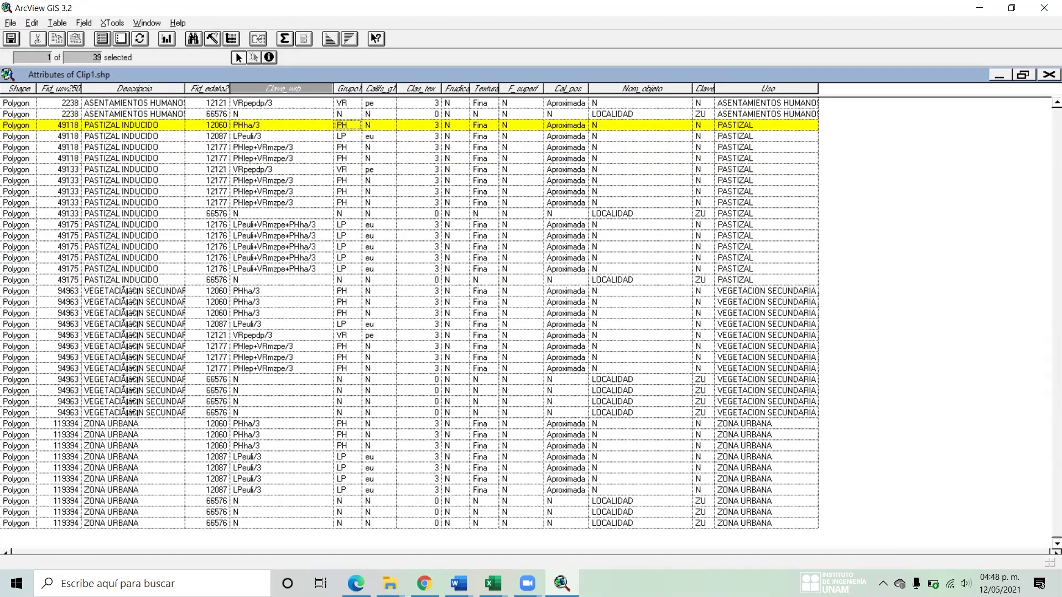
- Switch to TABLA NC2019.xlsx in Excel and examine the hydrological groups by soil and texture in PERMEABILIDAD and the curve numbers in TABLA CN
left_click(493, 584)
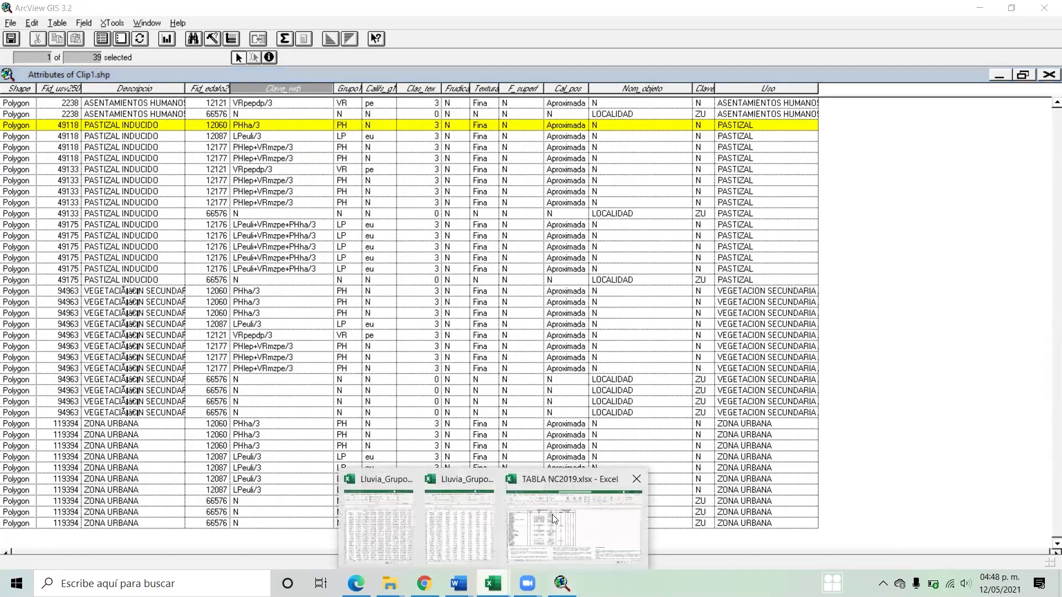
left_click(554, 519)
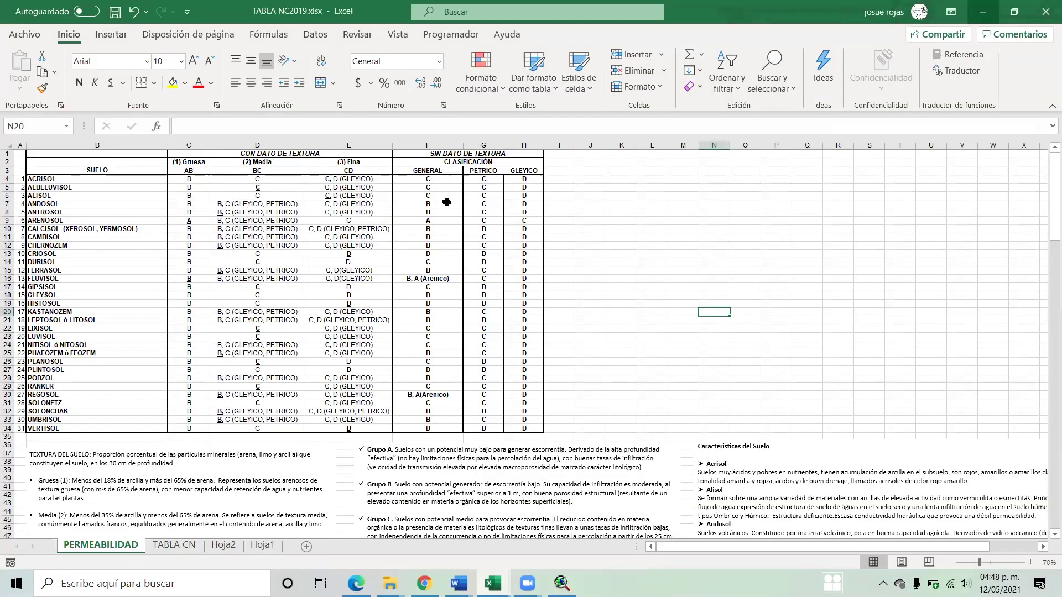
left_click_drag(69, 188, 87, 422)
left_click_drag(191, 187, 349, 420)
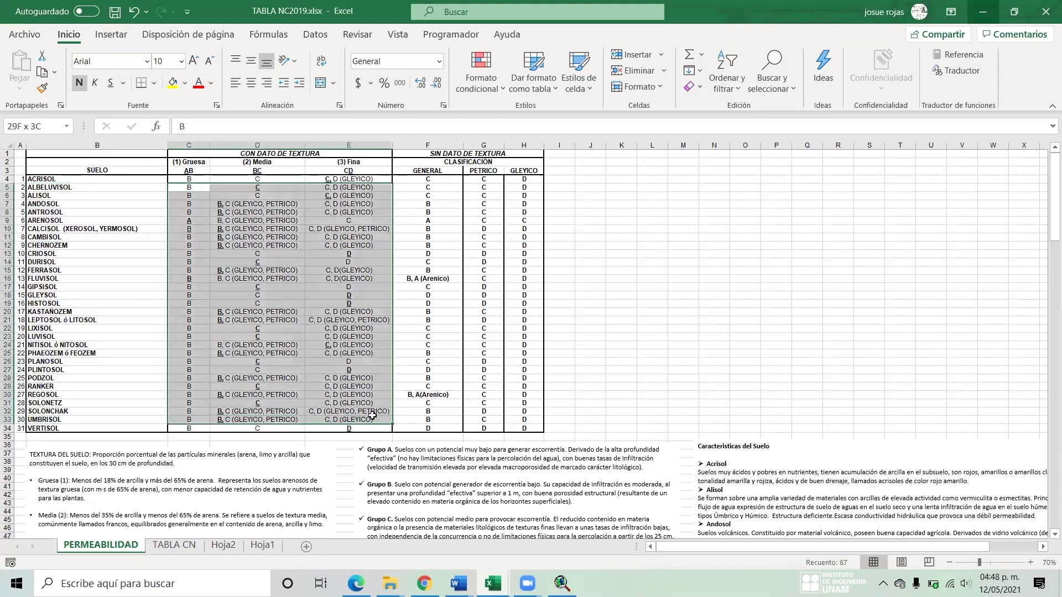
left_click(184, 270)
left_click(341, 281)
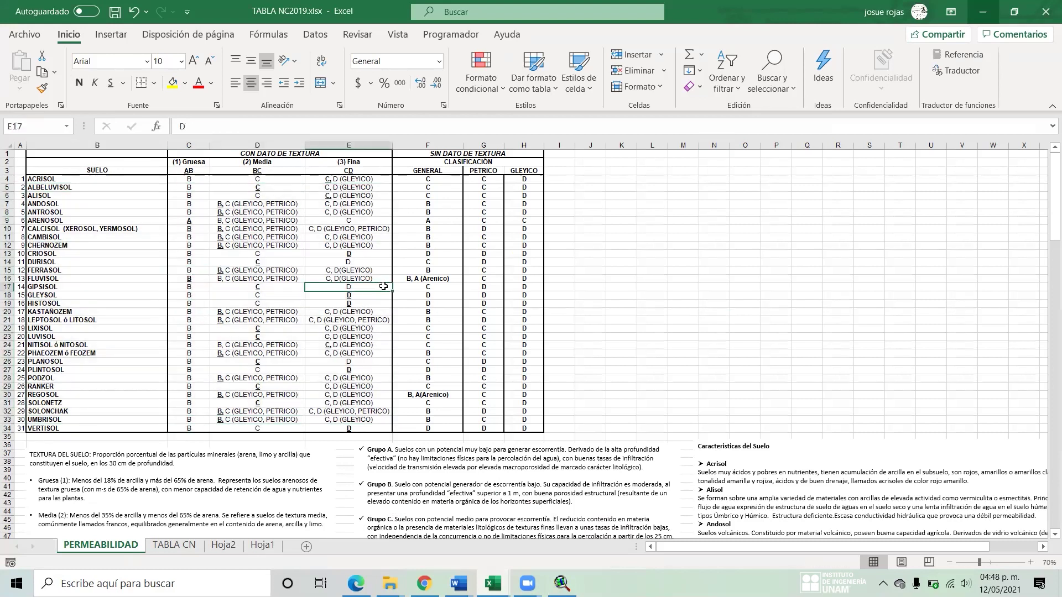
left_click(260, 262)
left_click(388, 279)
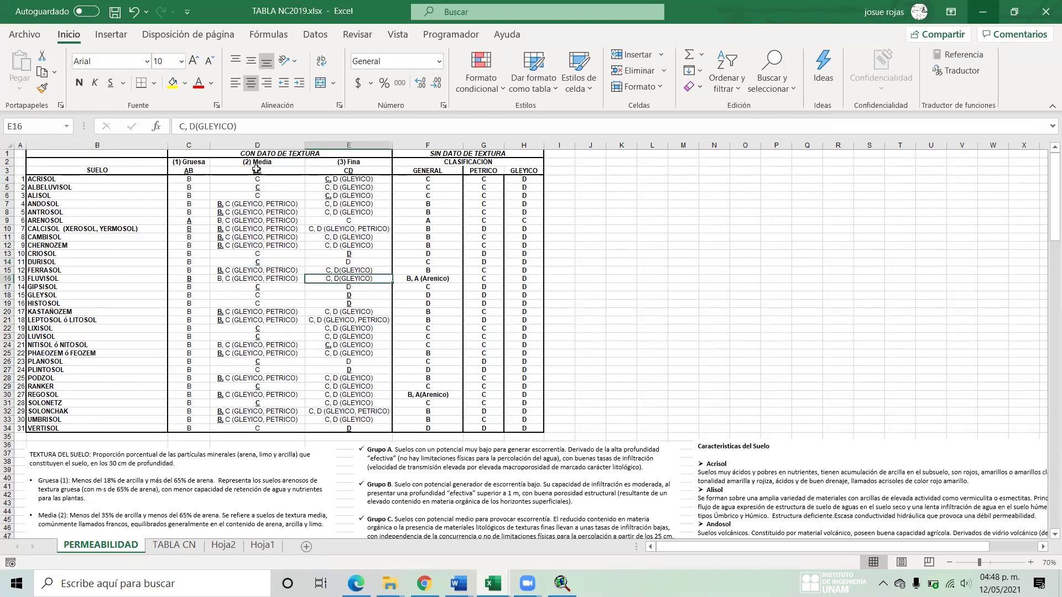
left_click(286, 154)
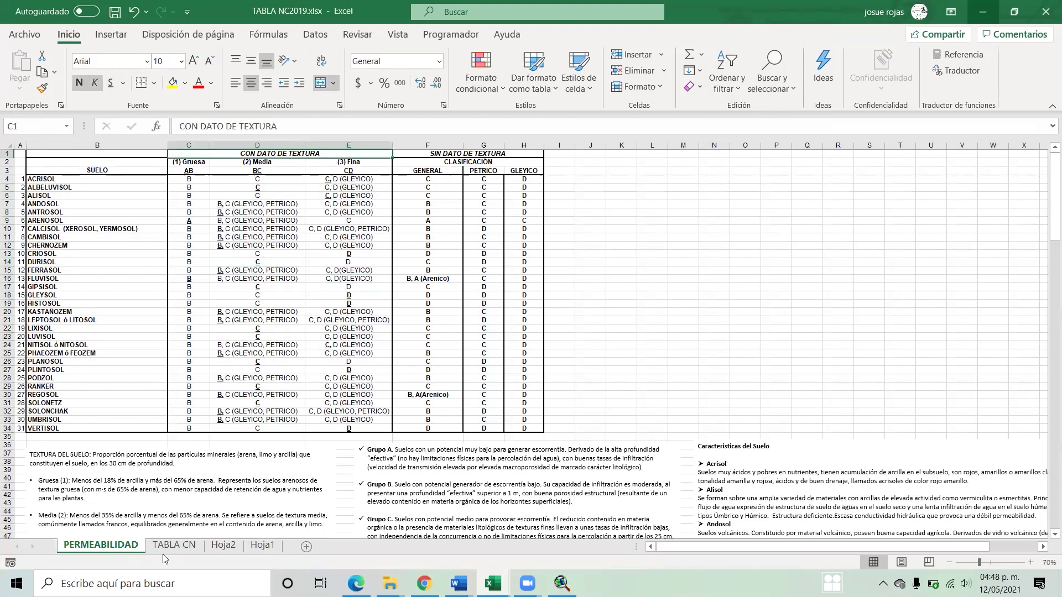
left_click(183, 548)
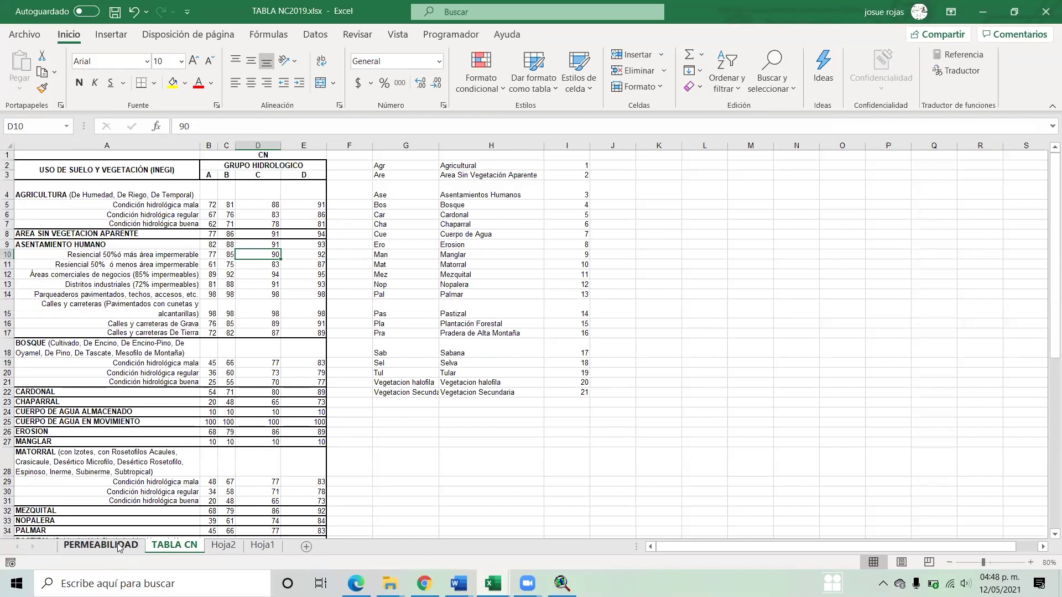
left_click(101, 546)
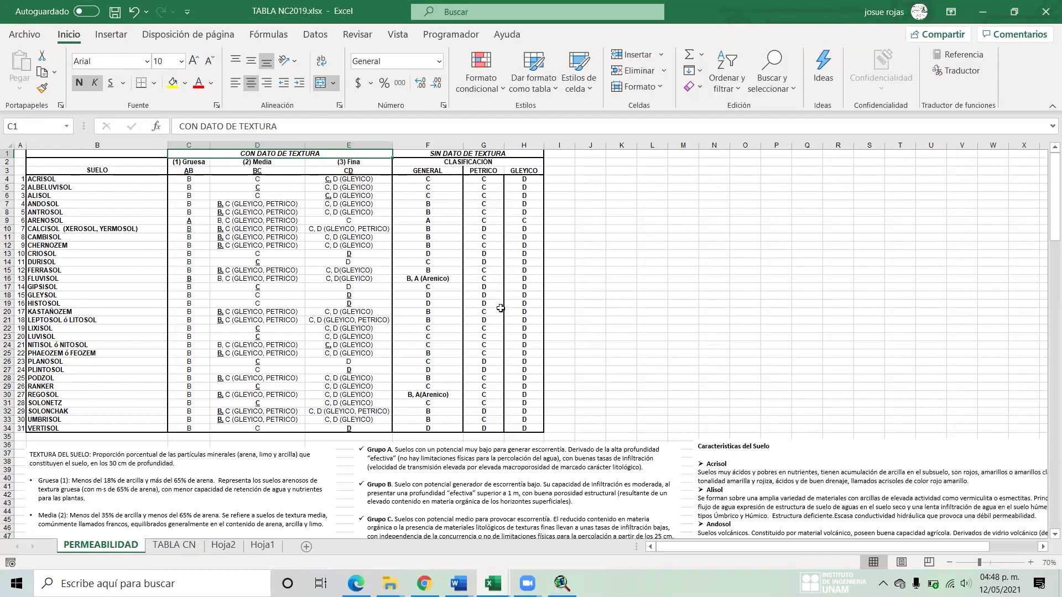
- Select the VRpepdp/3 human settlement record in ArcView's Clip1.shp table, and review SM12.pdf in Edge from step 31 through curve number Table 2.2
left_click(563, 583)
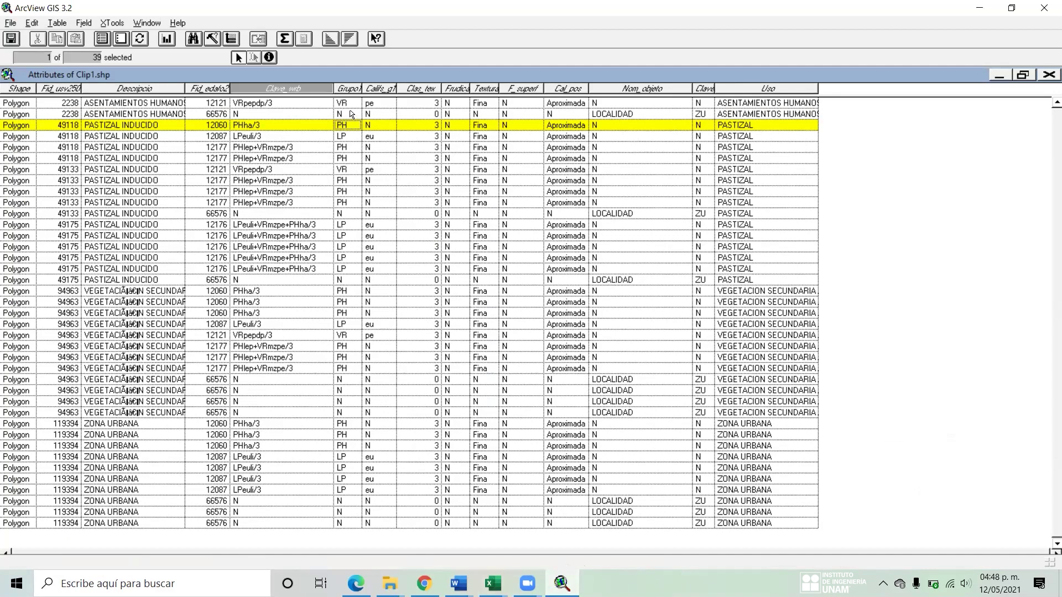
left_click(354, 103)
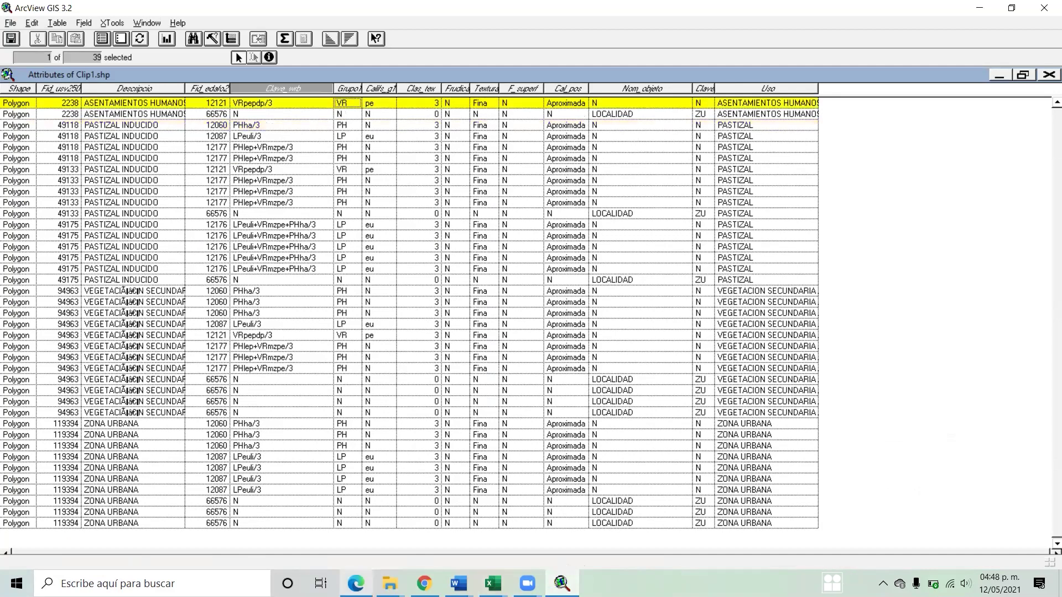
left_click(355, 583)
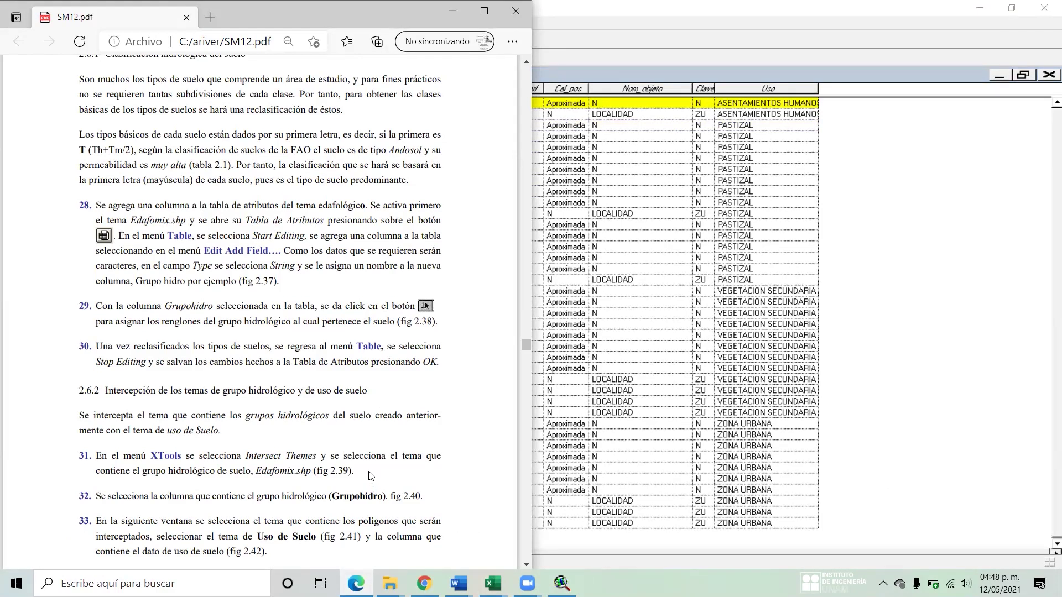
scroll(371, 475, "down", 3)
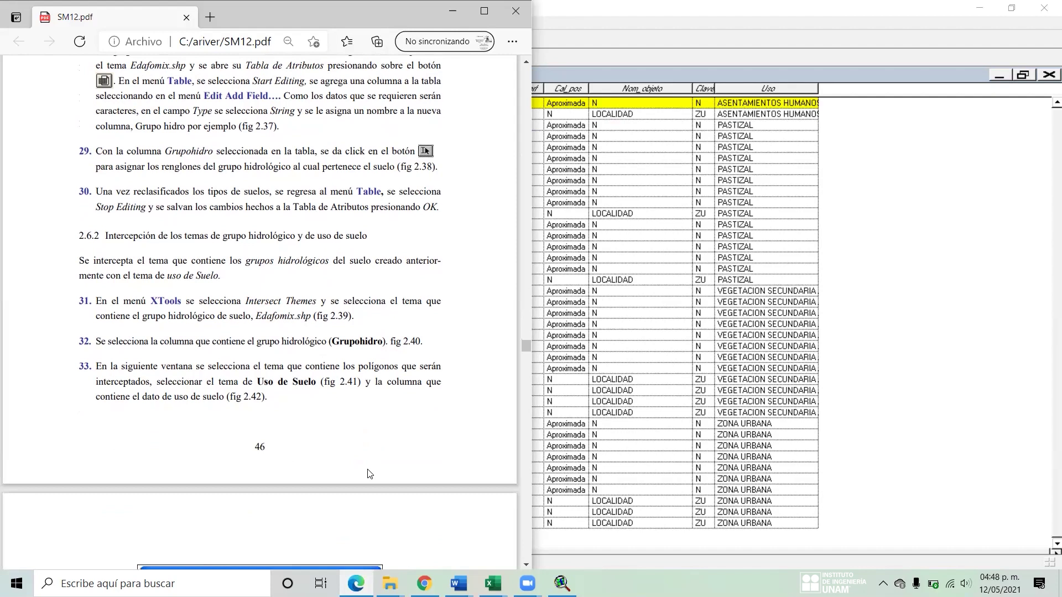
scroll(369, 474, "down", 9)
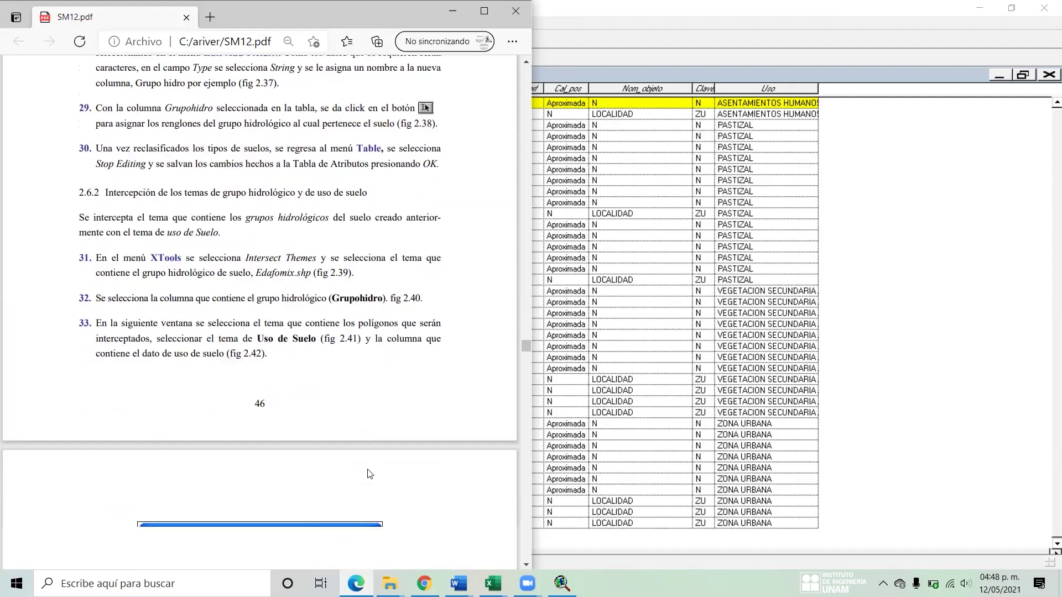
scroll(368, 473, "down", 15)
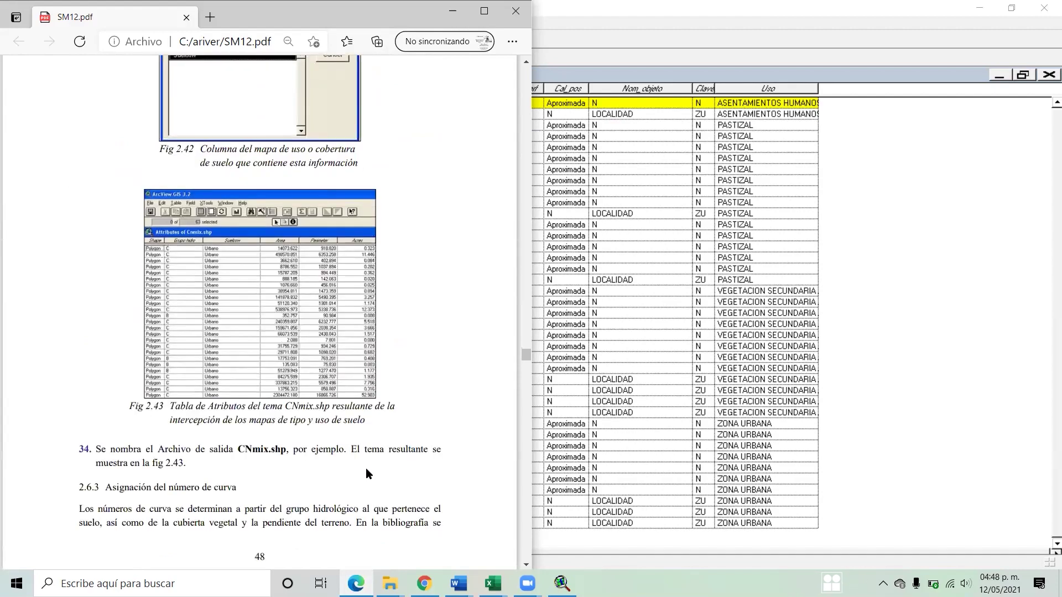
scroll(367, 473, "down", 3)
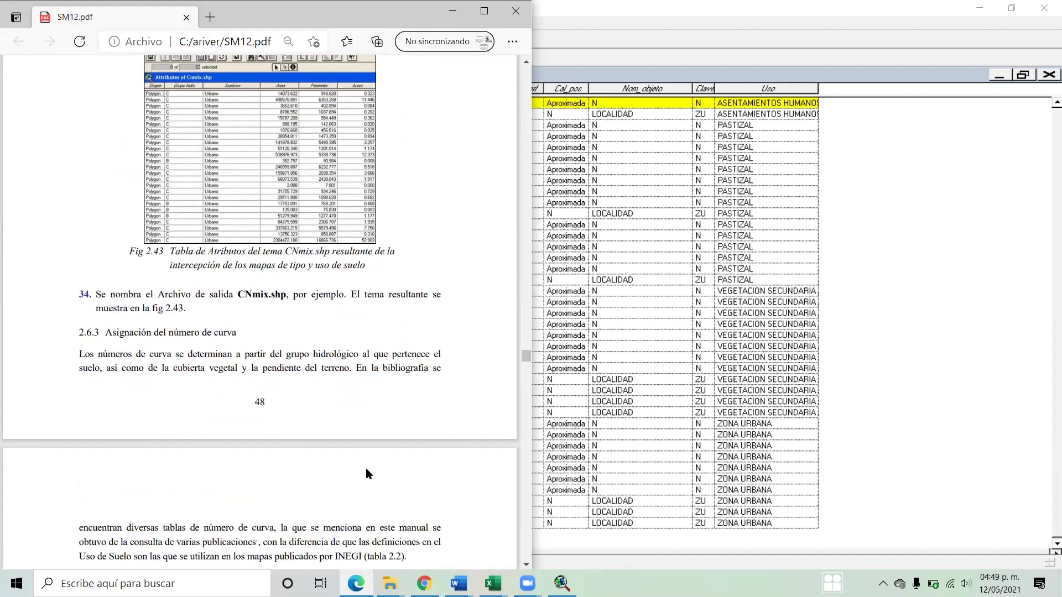
scroll(366, 474, "down", 5)
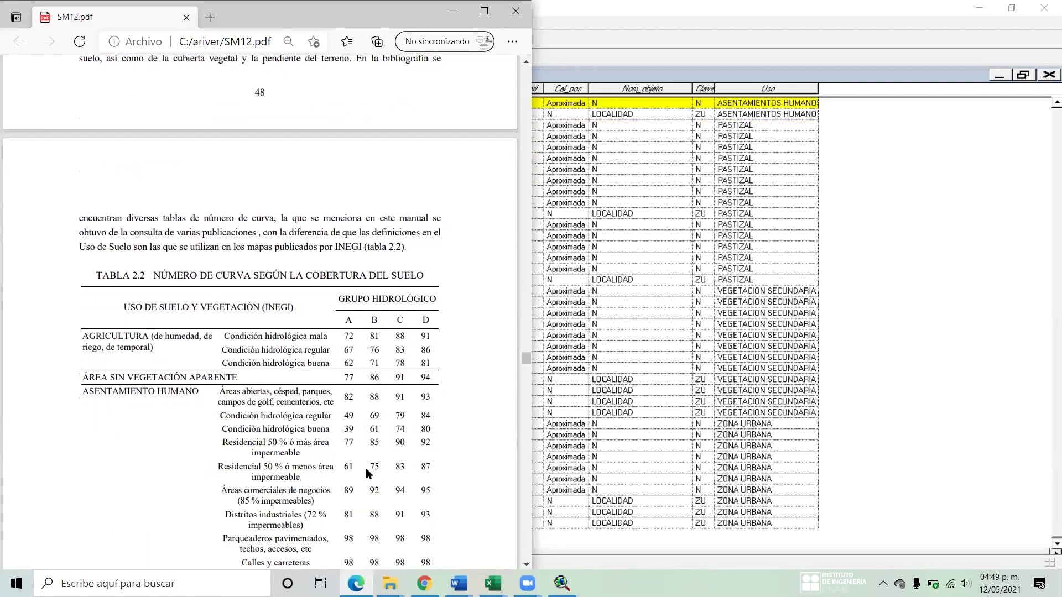
scroll(366, 468, "down", 15)
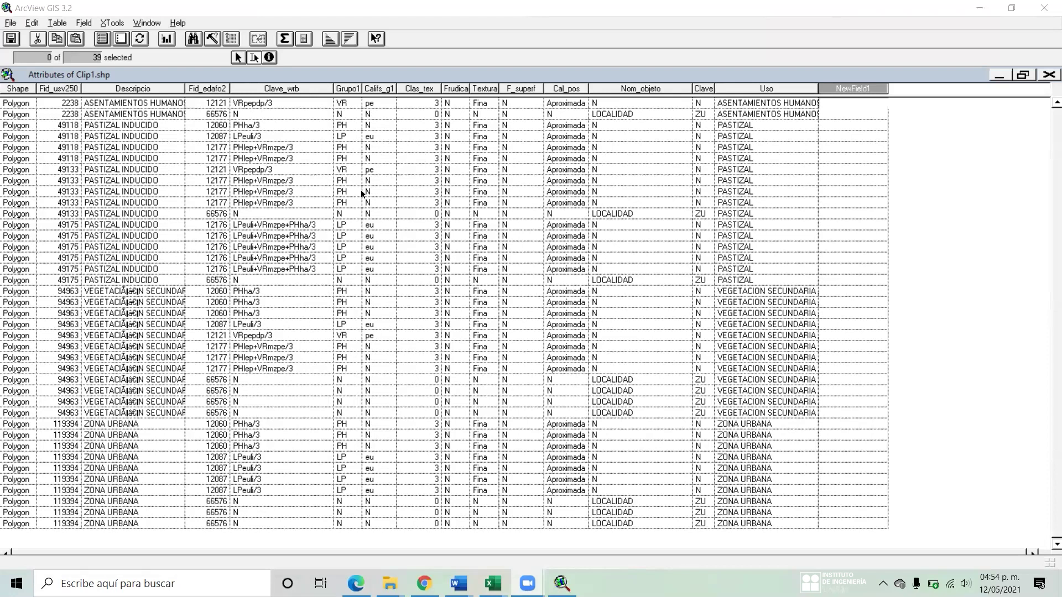
- Stop editing the Clip1.shp table in ArcView without saving the added NewField1, and close the table
left_click(57, 23)
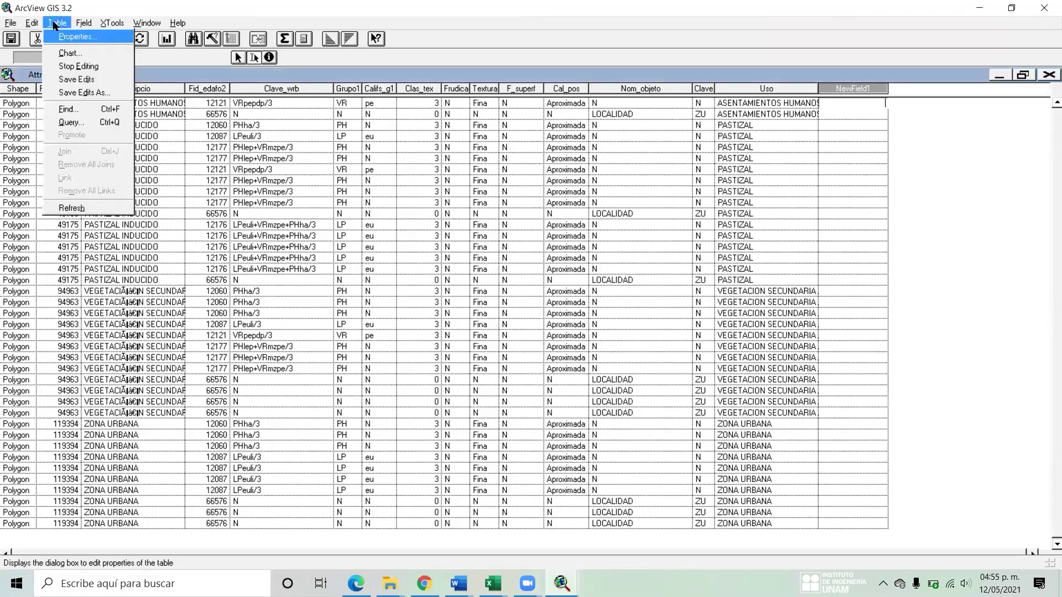
left_click(96, 68)
left_click(522, 324)
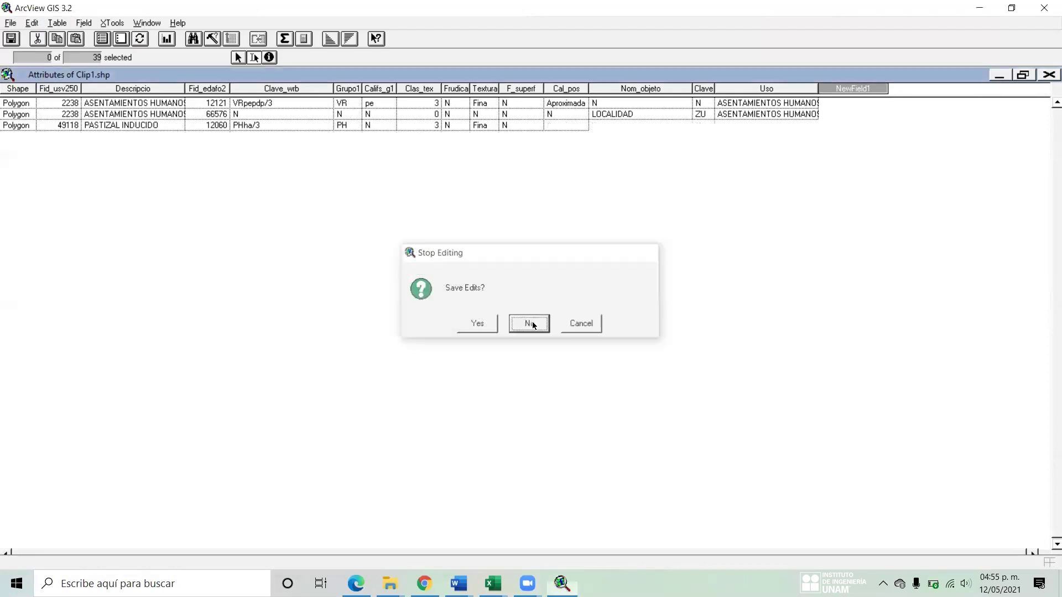
left_click(1049, 76)
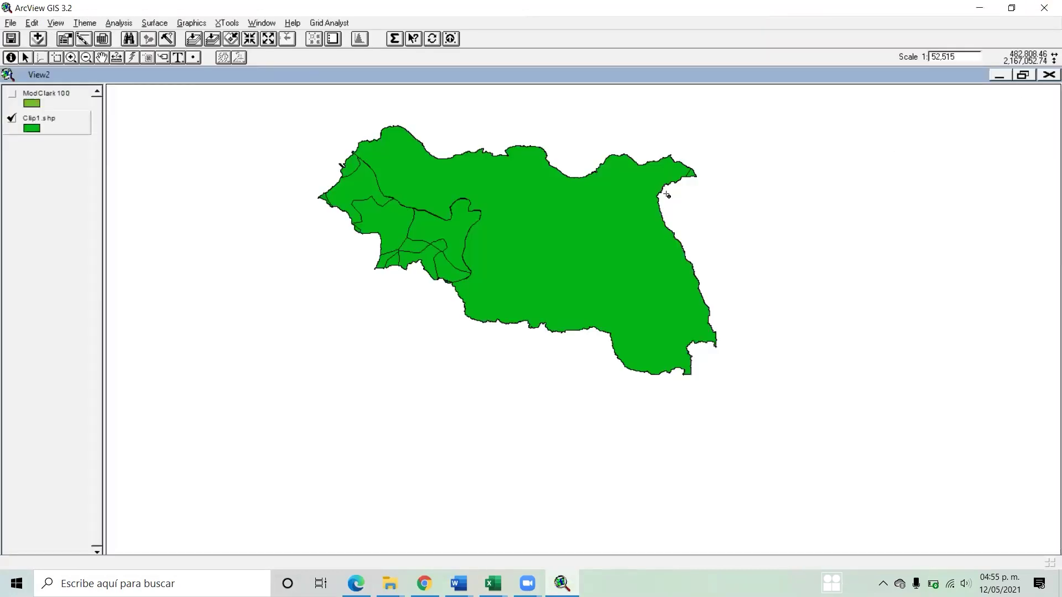
- Reopen the Clip1.shp attribute table from the view and start editing it
left_click(102, 40)
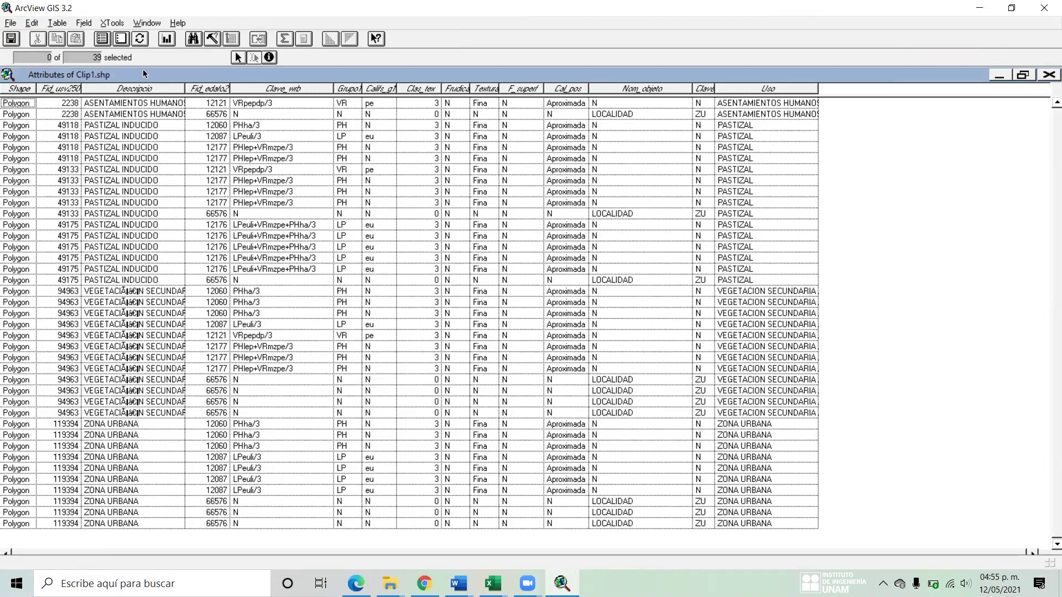
left_click(57, 23)
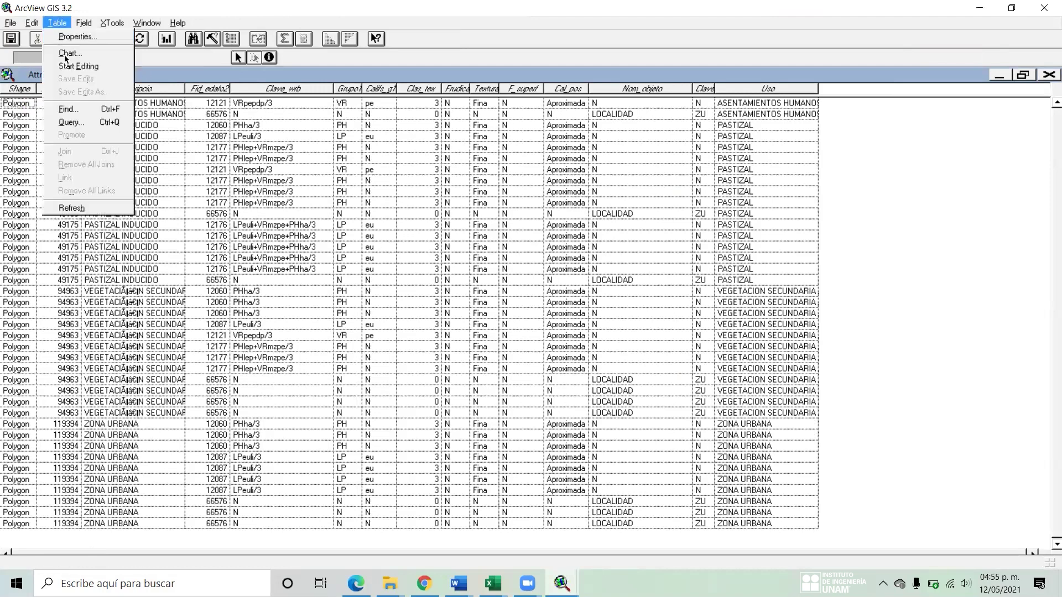
left_click(68, 67)
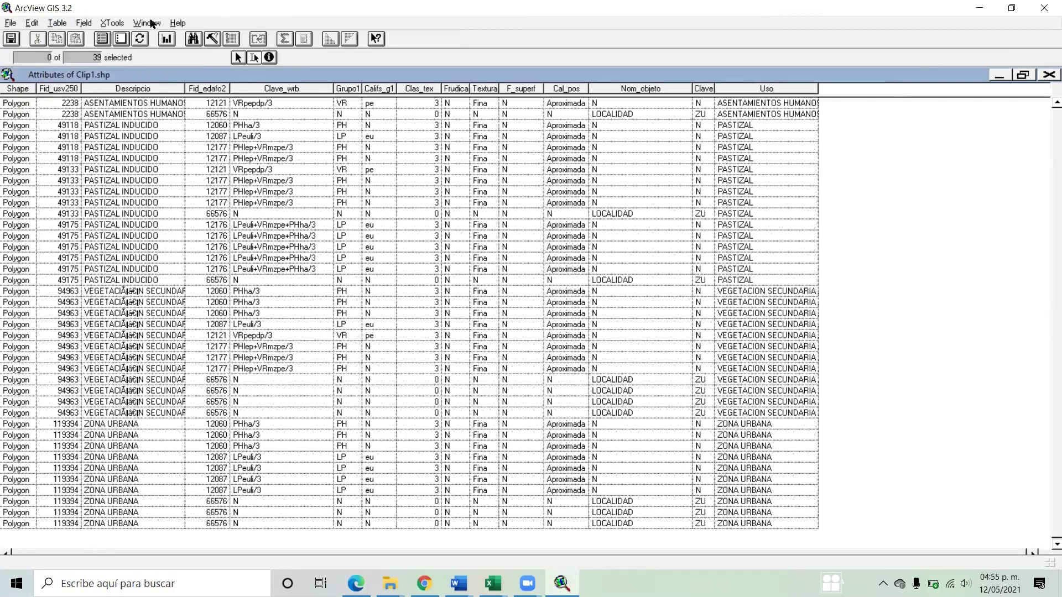
- Add a String field named grupohidro to the Clip1.shp attribute table
left_click(32, 24)
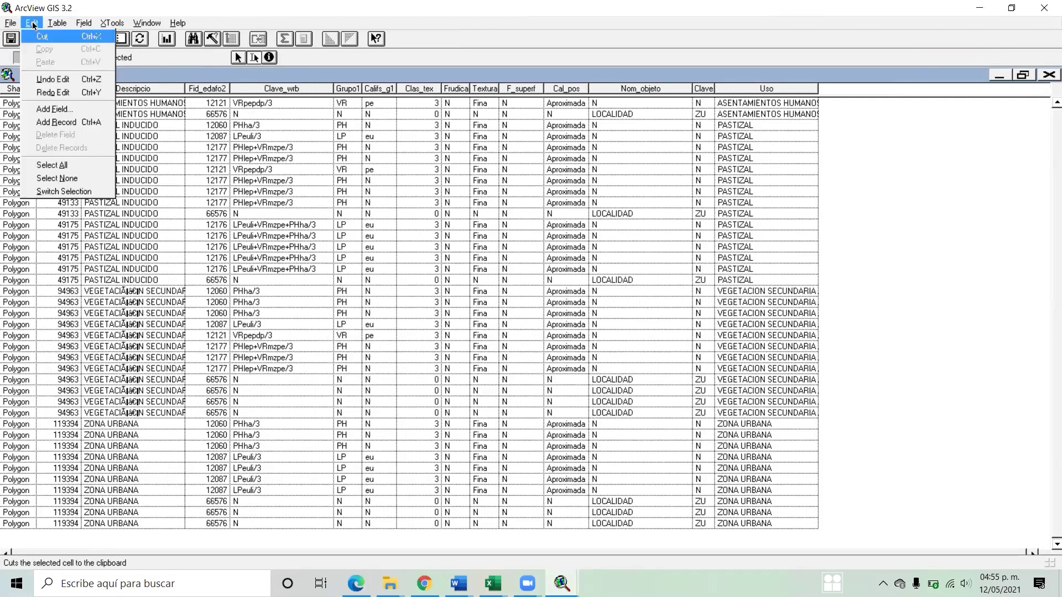
left_click(68, 116)
double_click(94, 84)
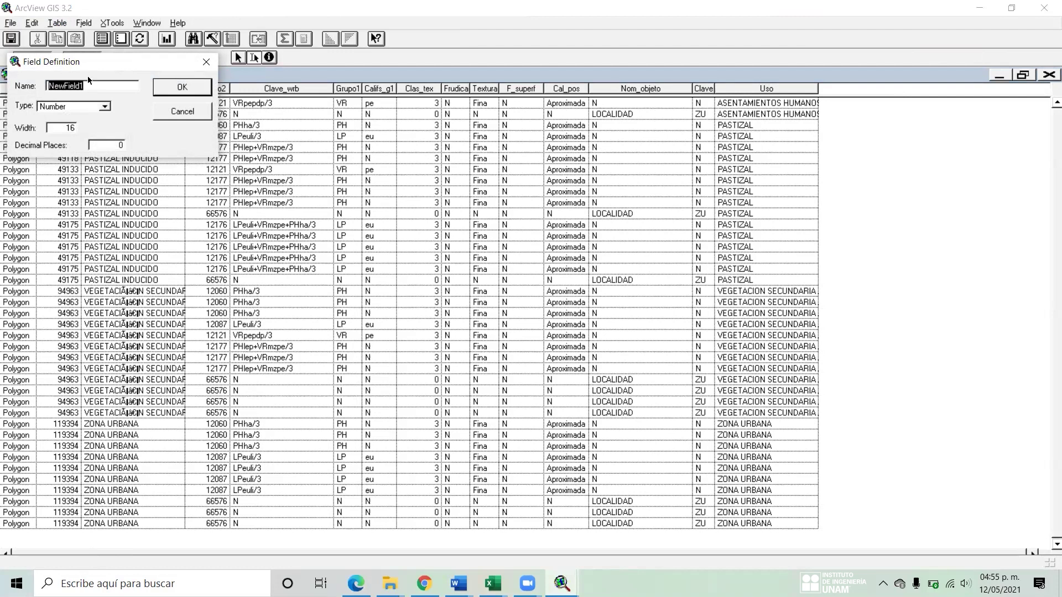
type("grupohidro")
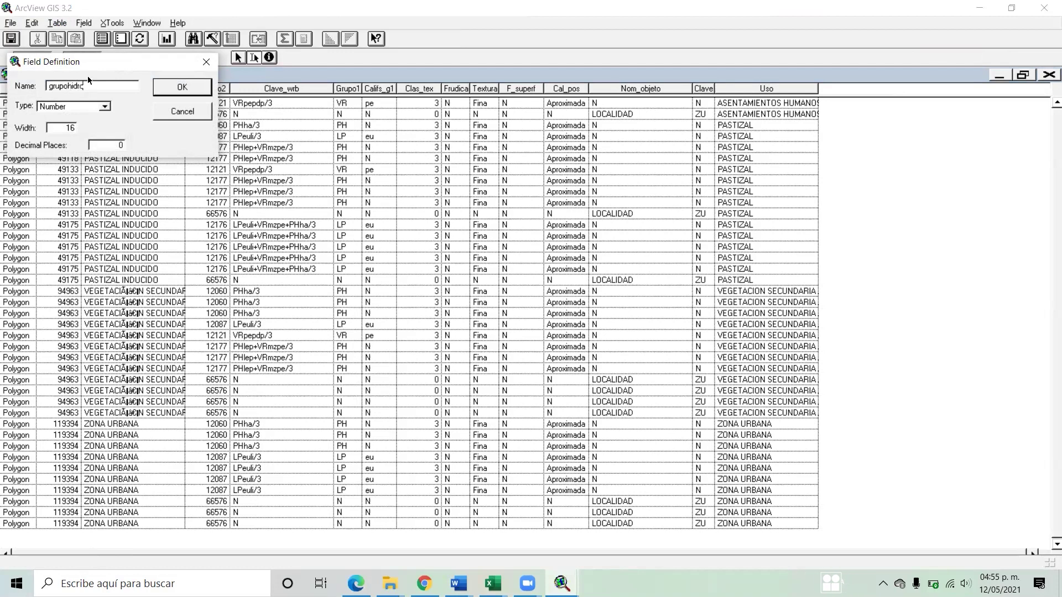
left_click(103, 106)
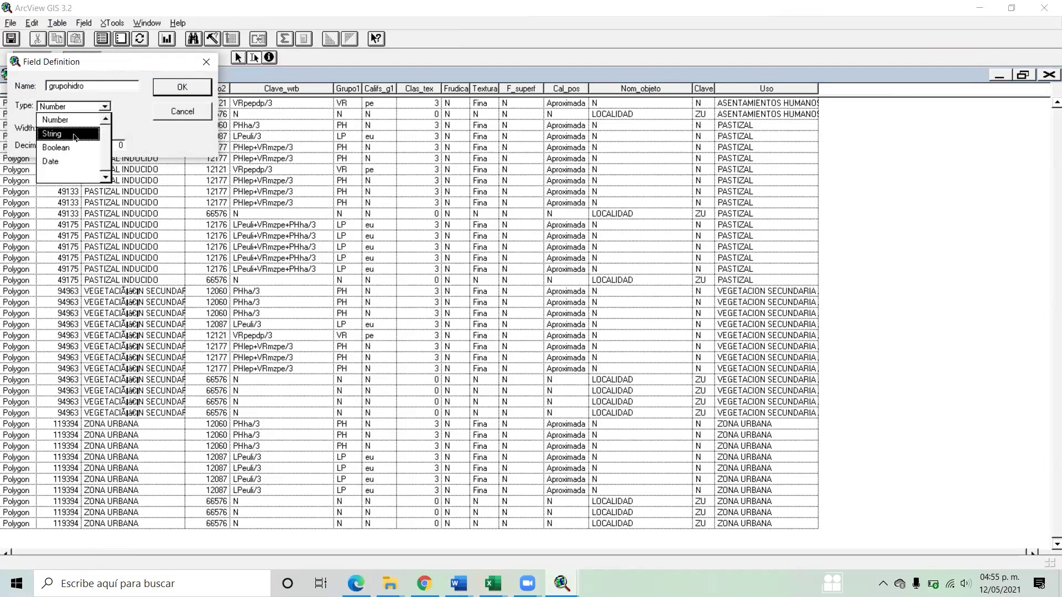
left_click(76, 135)
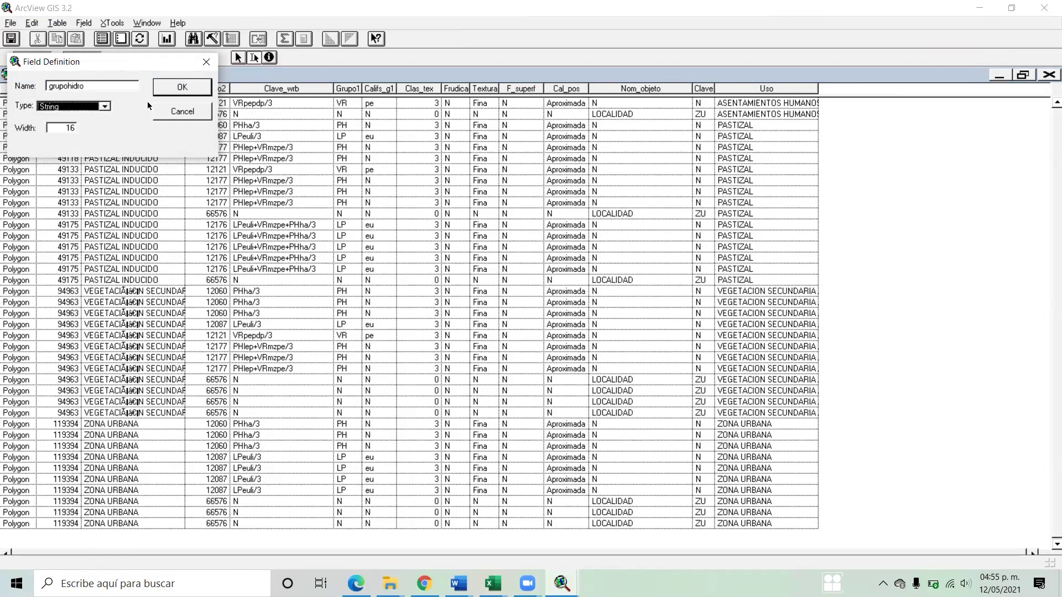
left_click(177, 86)
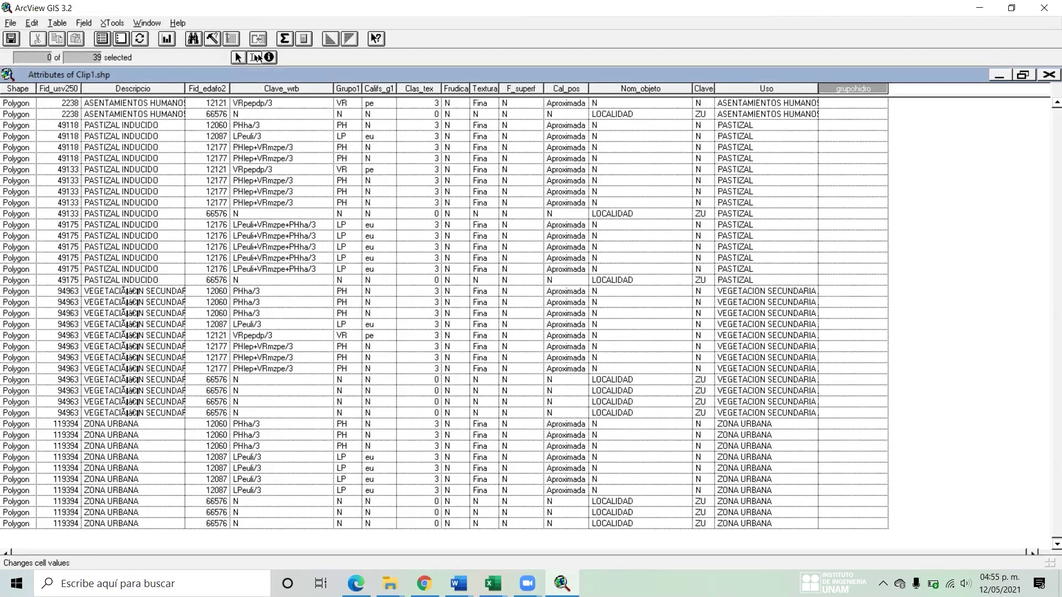
- Activate cell editing on the first record's grupohidro value, and consult the PERMEABILIDAD sheet of TABLA NC2019.xlsx in Excel
left_click(251, 60)
left_click(850, 107)
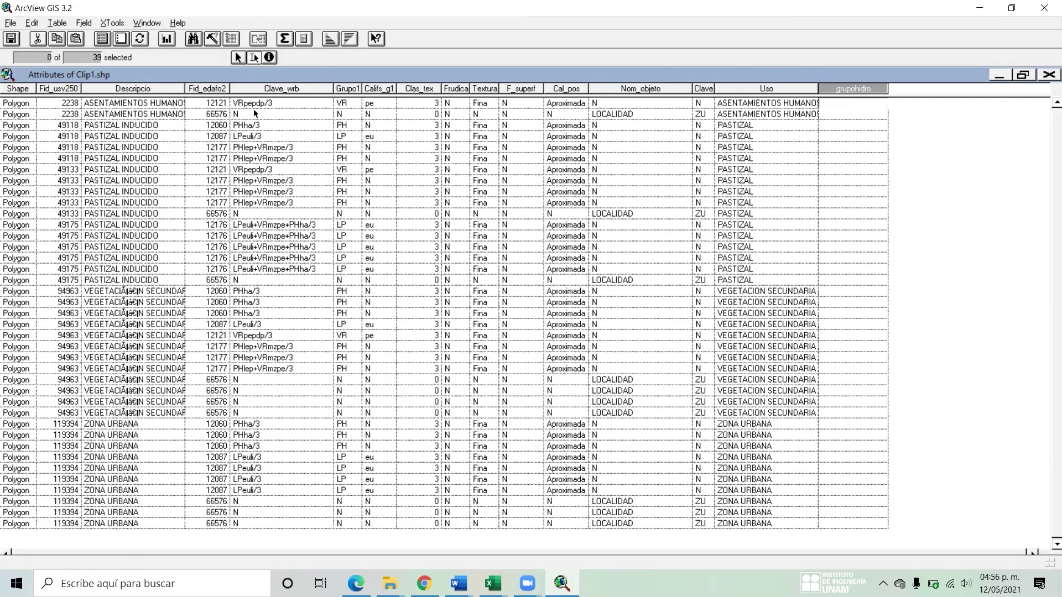
left_click(492, 583)
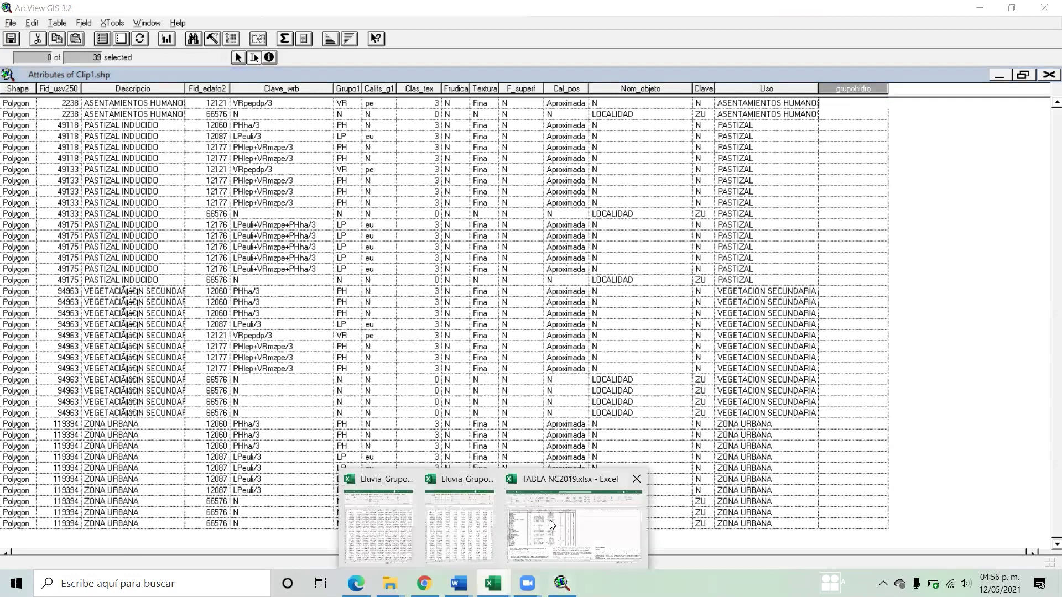
left_click(550, 520)
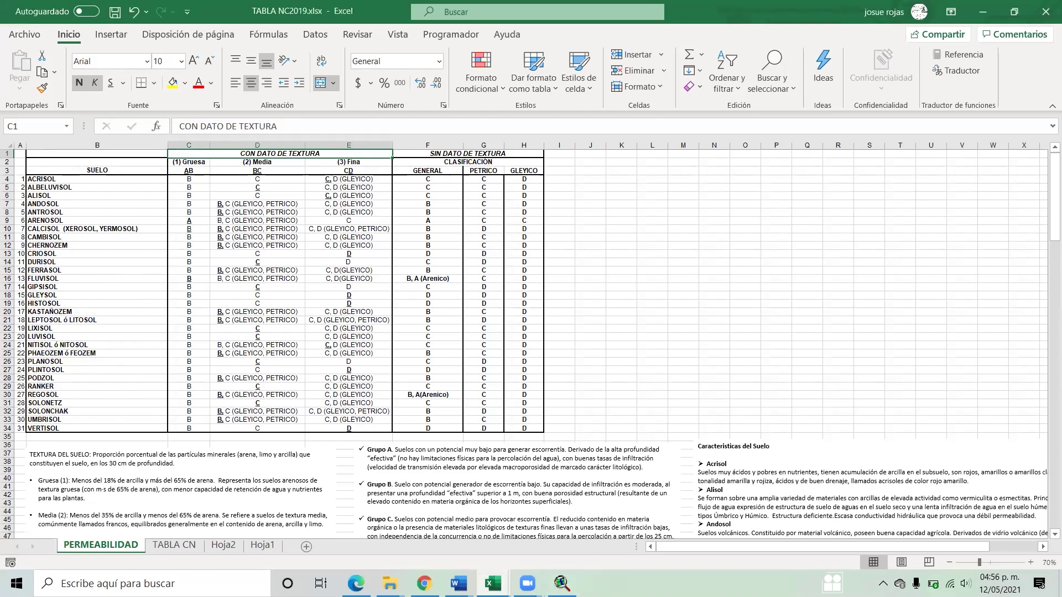
left_click(562, 584)
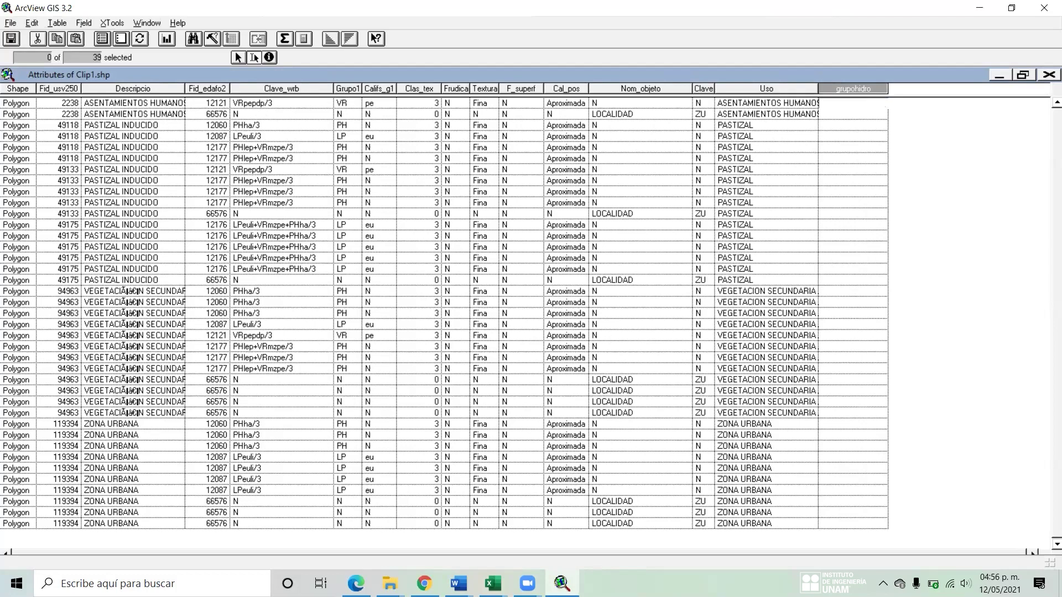
- Switch to TABLA NC2019.xlsx in Excel and examine the Vertisol row's hydrological groups by texture and classification in PERMEABILIDAD
key("alt+Tab")
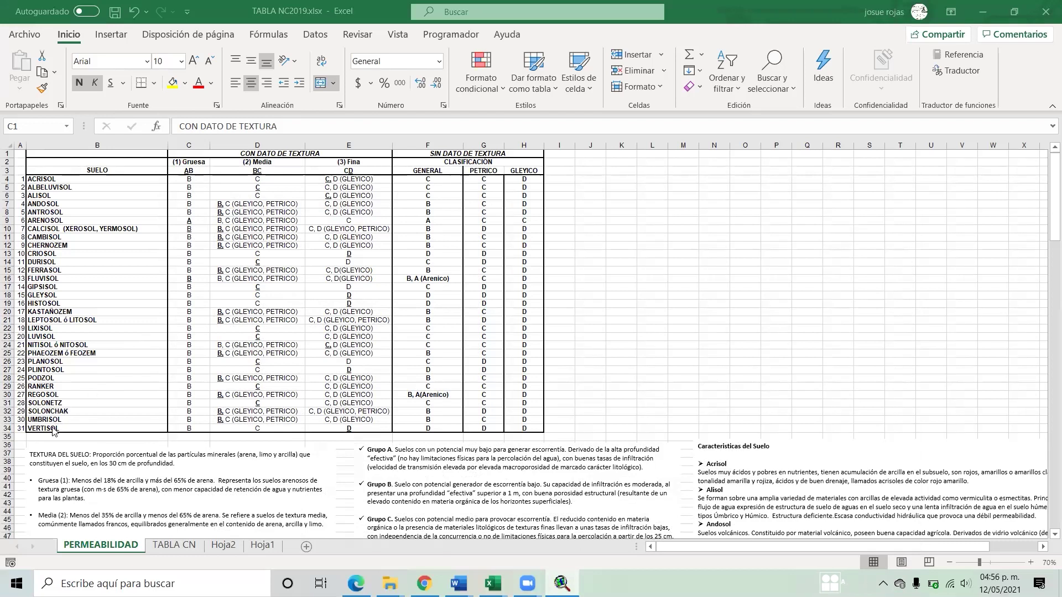
left_click(189, 427)
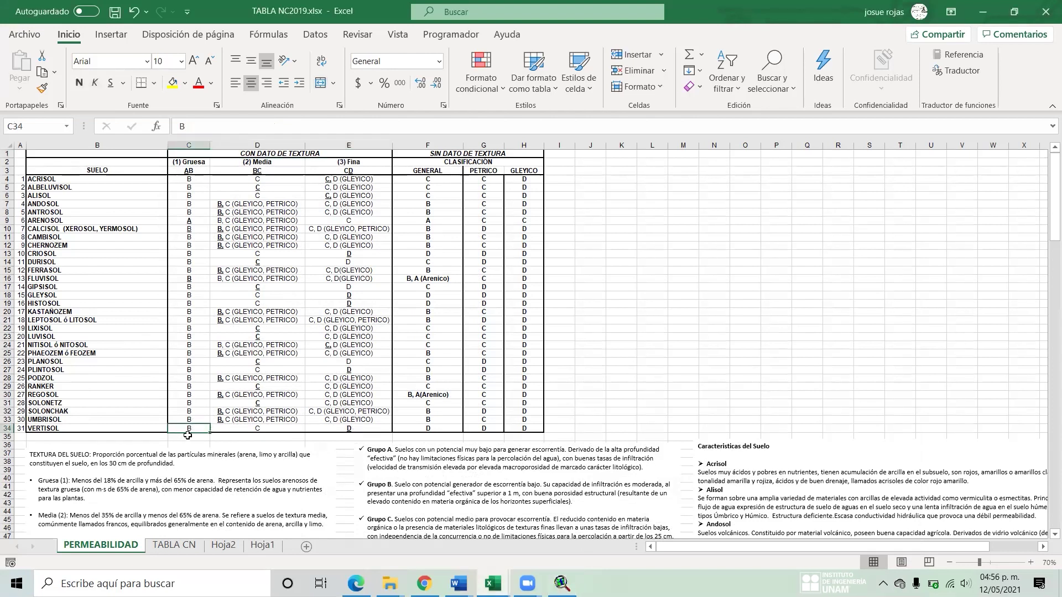
left_click(8, 429)
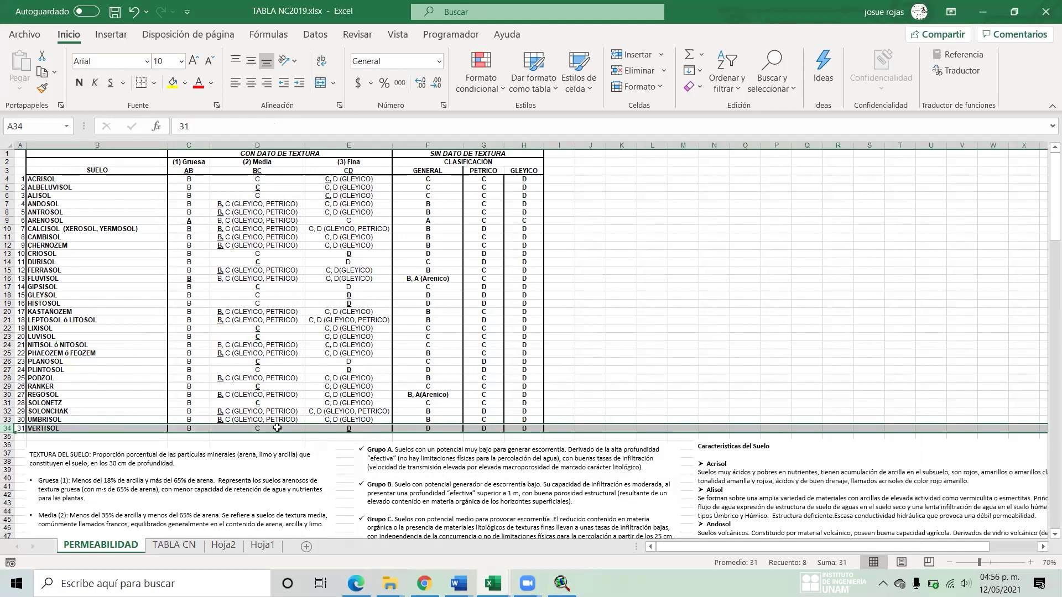
left_click(525, 429)
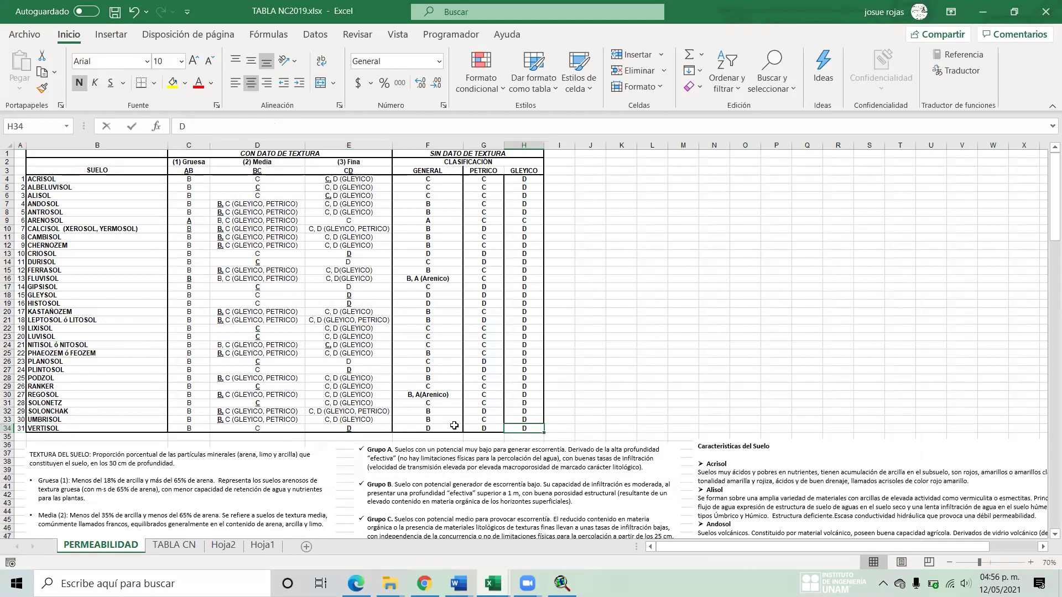
key("Escape")
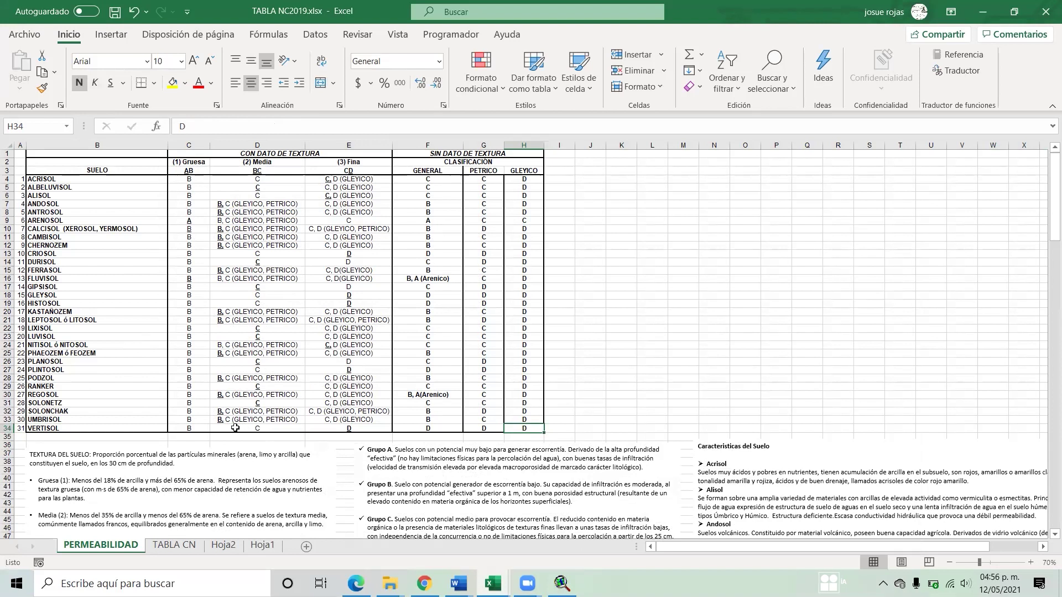
left_click_drag(190, 430, 524, 430)
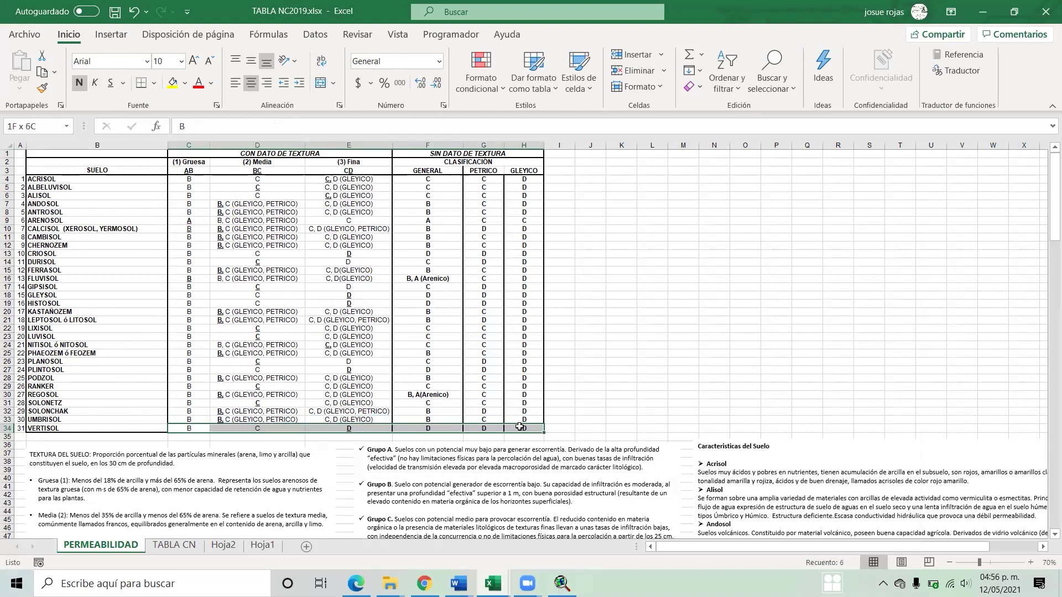
- Set grupohidro to D for the first ASENTAMIENTOS HUMANOS record, VRpepdp/3, in ArcView's Clip1.shp table
left_click(562, 583)
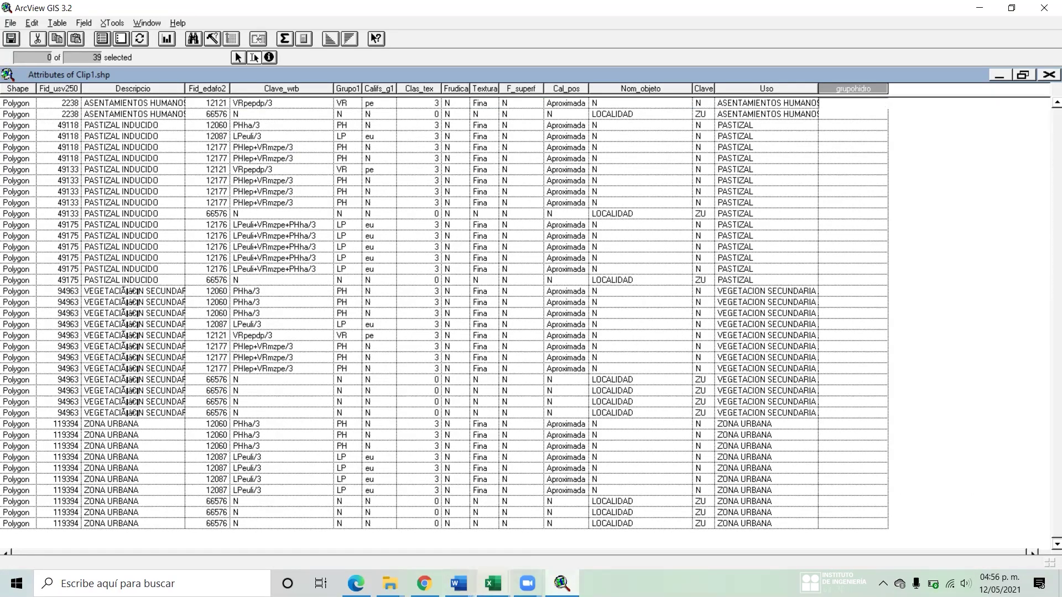
left_click(493, 583)
left_click(539, 524)
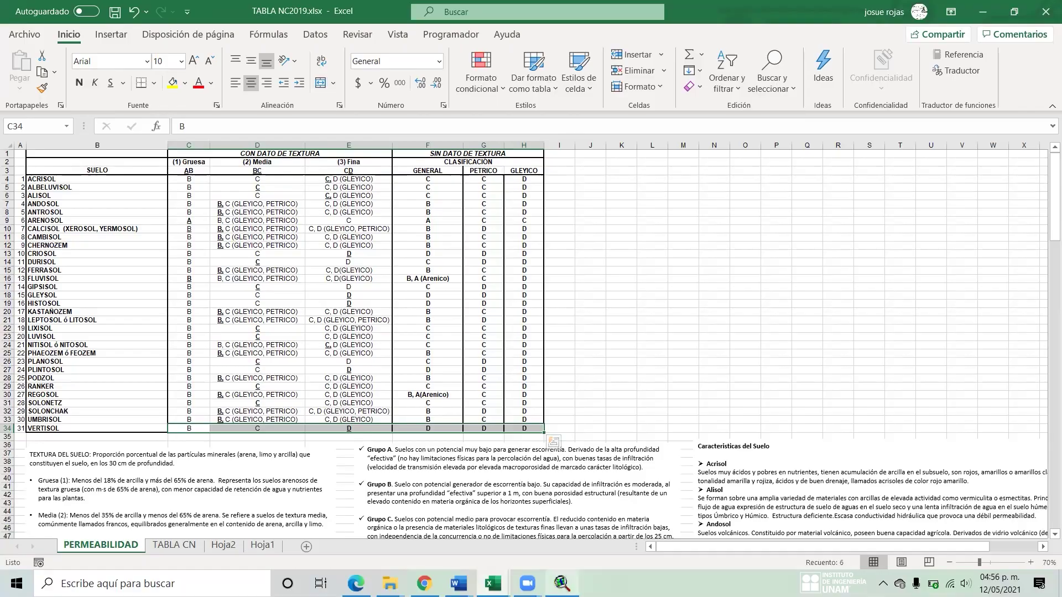
left_click(562, 584)
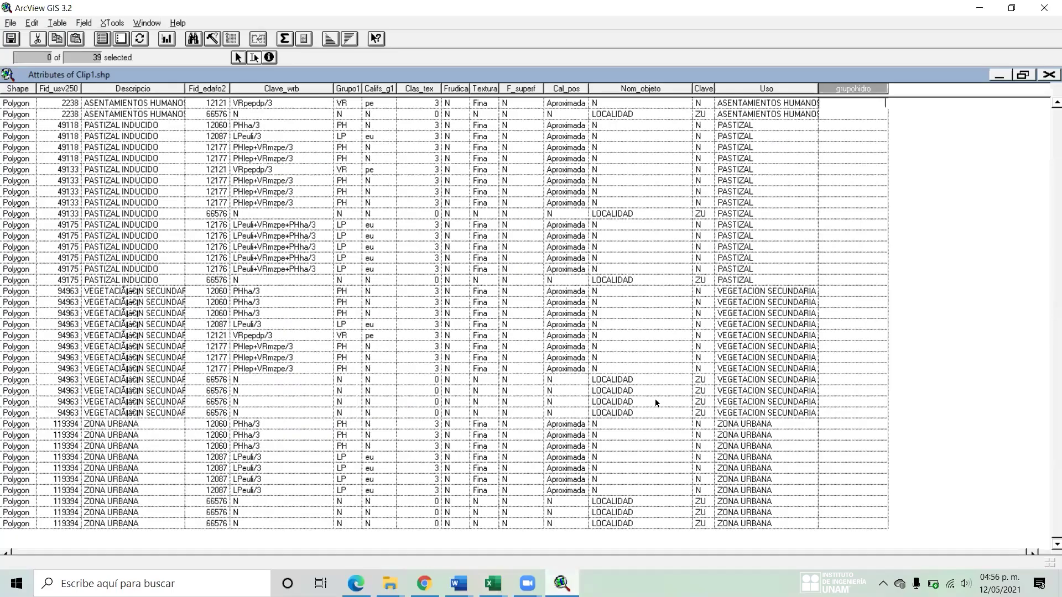
left_click(875, 117)
- Switch to TABLA NC2019.xlsx in Excel and examine the Nitisol row's groups in PERMEABILIDAD, including the general, petric and gleyic classifications without texture data
left_click(459, 583)
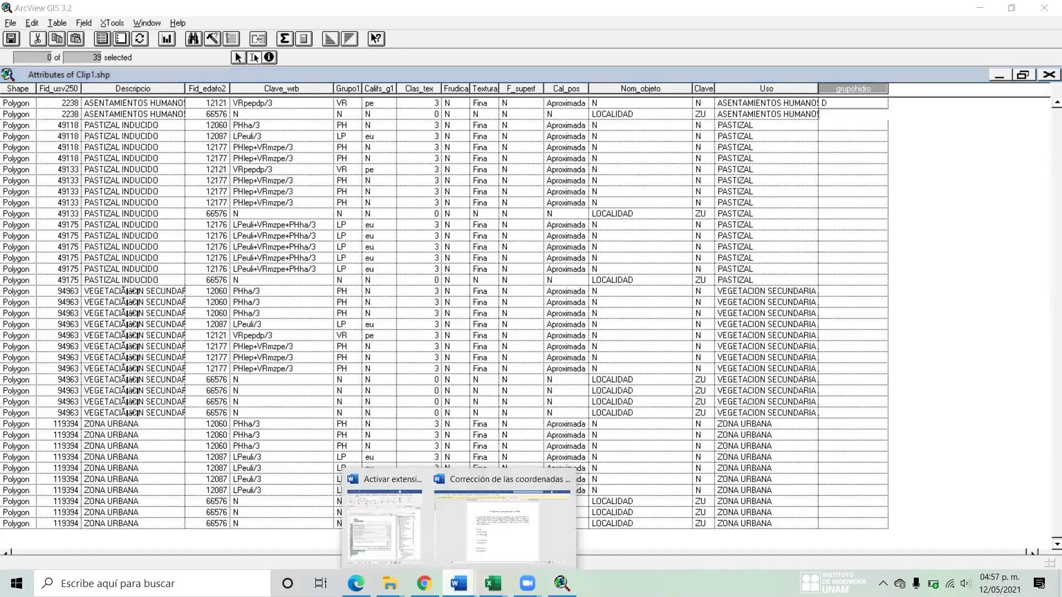
mouse_move(493, 584)
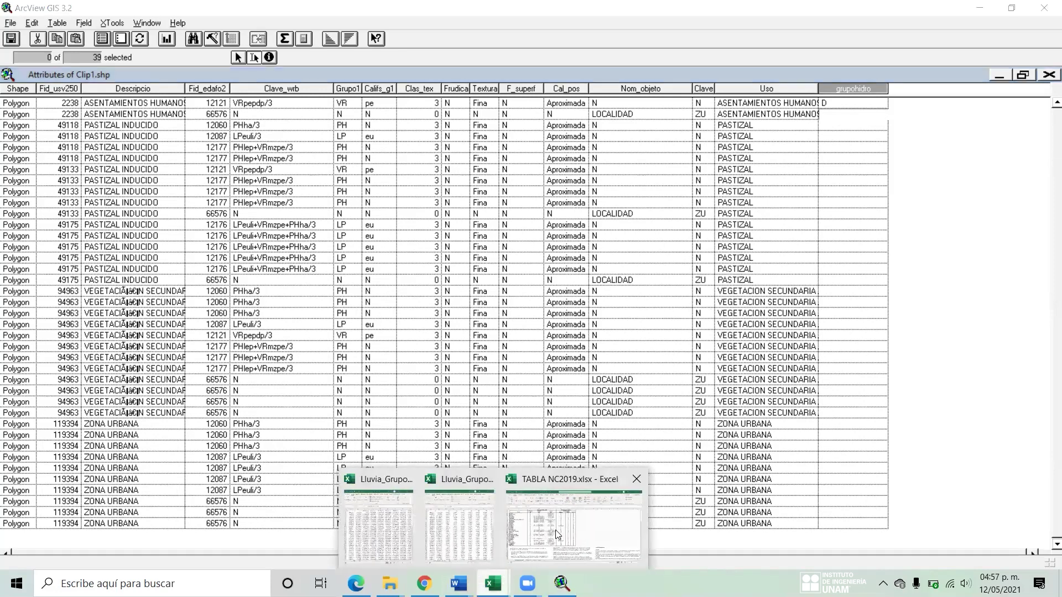
left_click(586, 523)
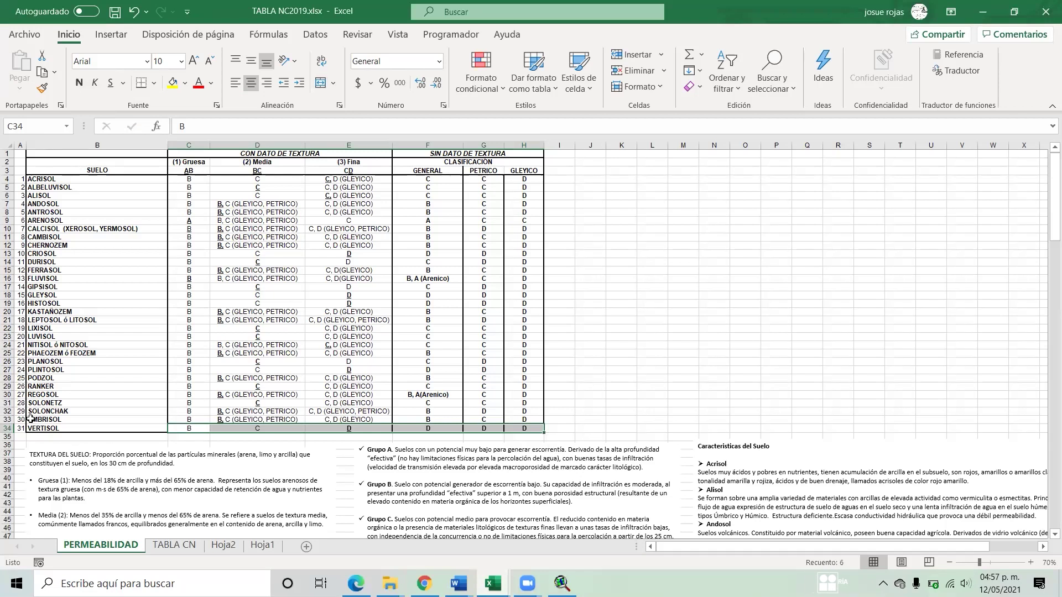
left_click(7, 344)
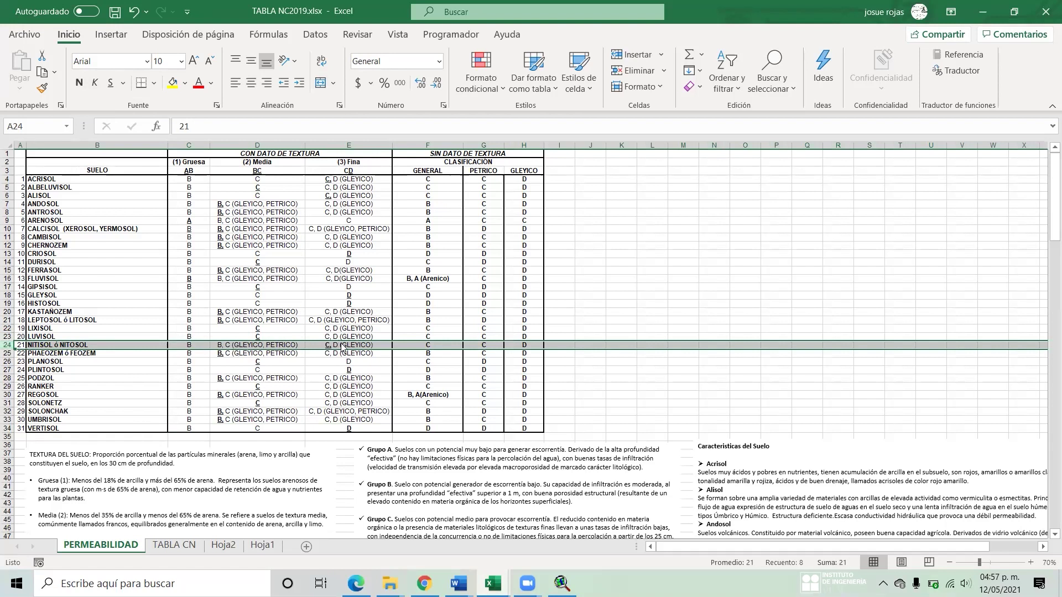
key("alt+Tab")
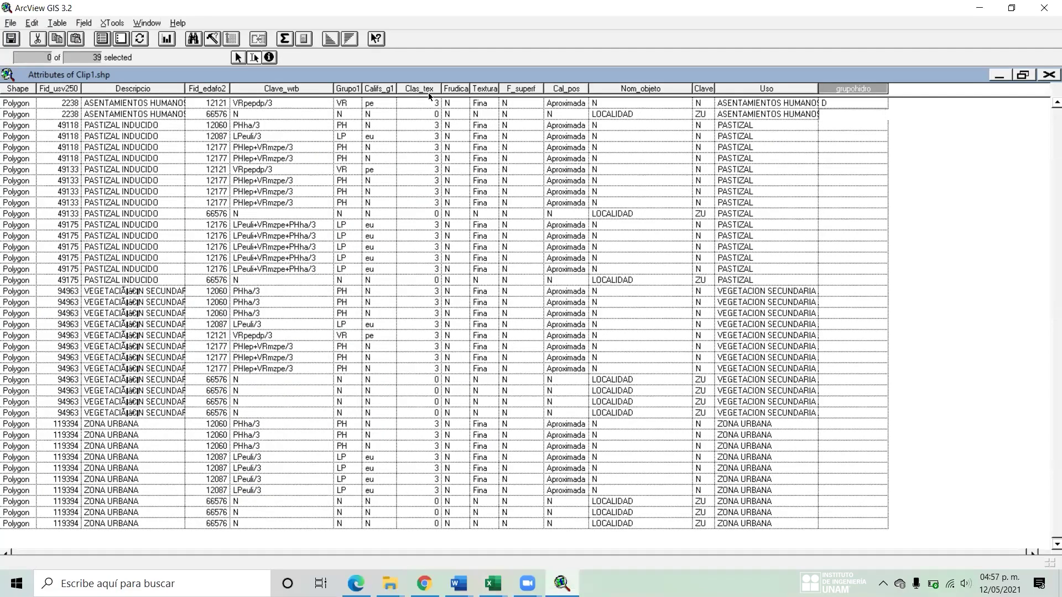
key("Return")
left_click(493, 583)
left_click(563, 538)
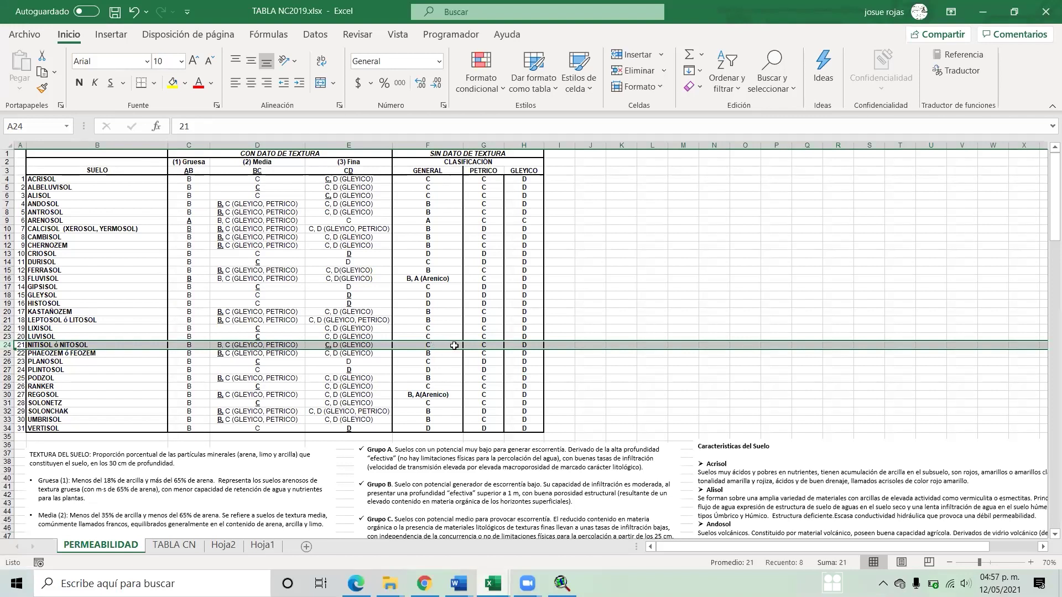
left_click_drag(454, 346, 518, 345)
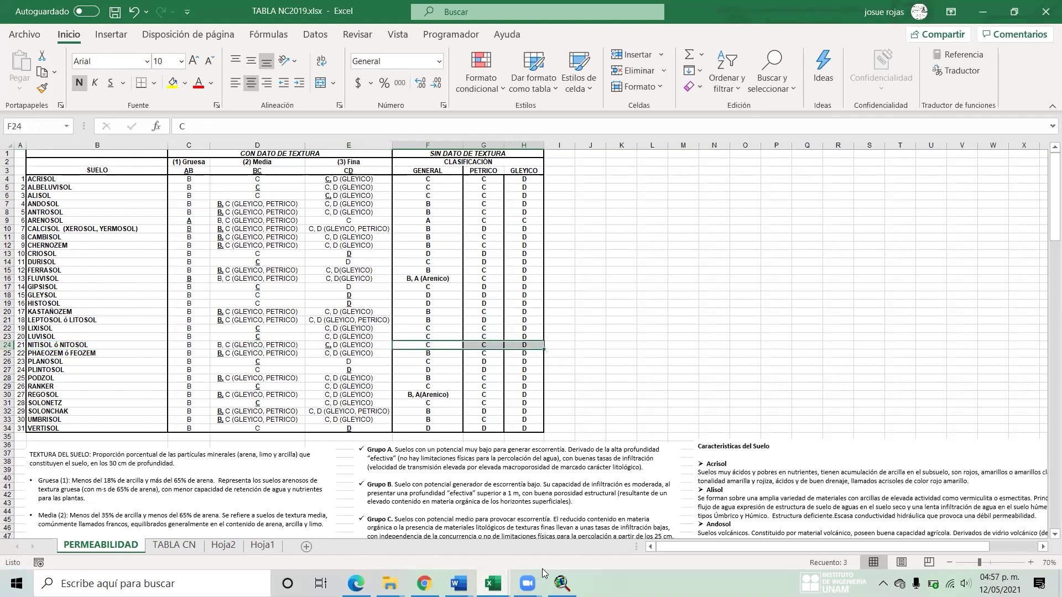
- Set grupohidro to C for the second ASENTAMIENTOS HUMANOS record, the LOCALIDAD one, in ArcView, rechecking PERMEABILIDAD in Excel
left_click(562, 584)
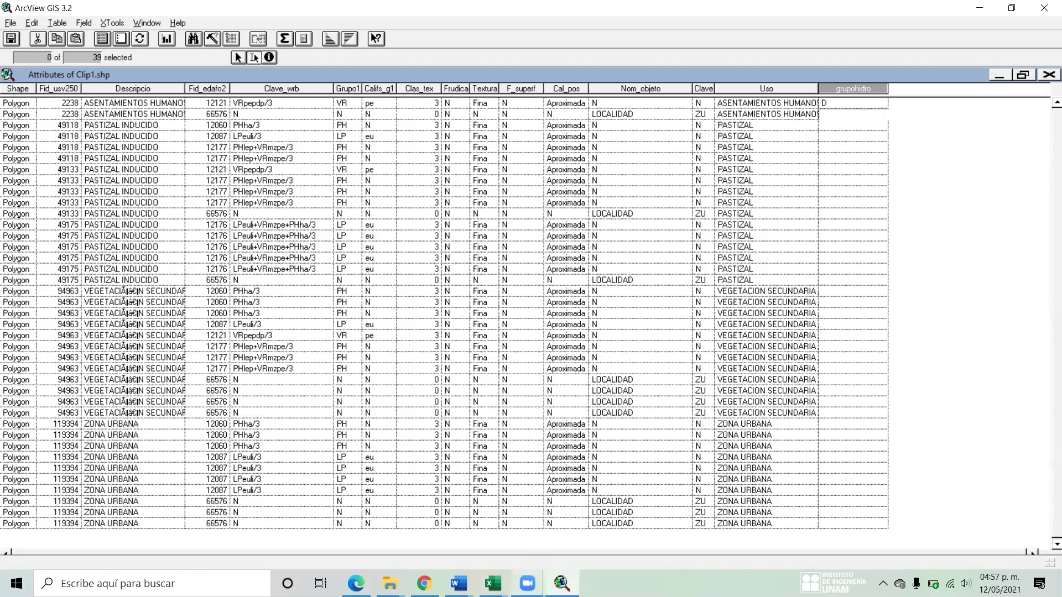
left_click(493, 583)
left_click(545, 543)
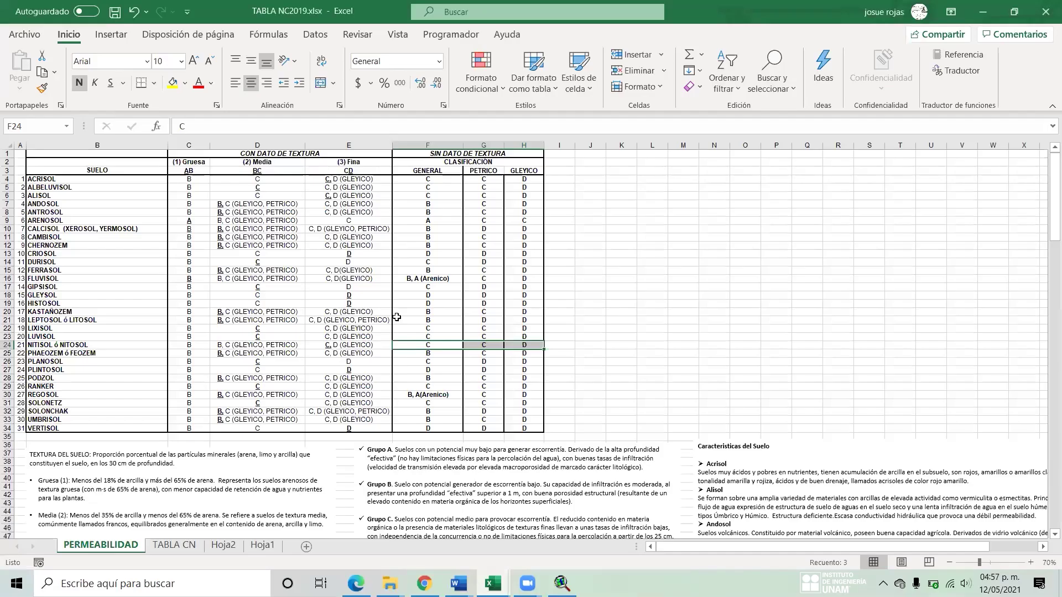
left_click(562, 584)
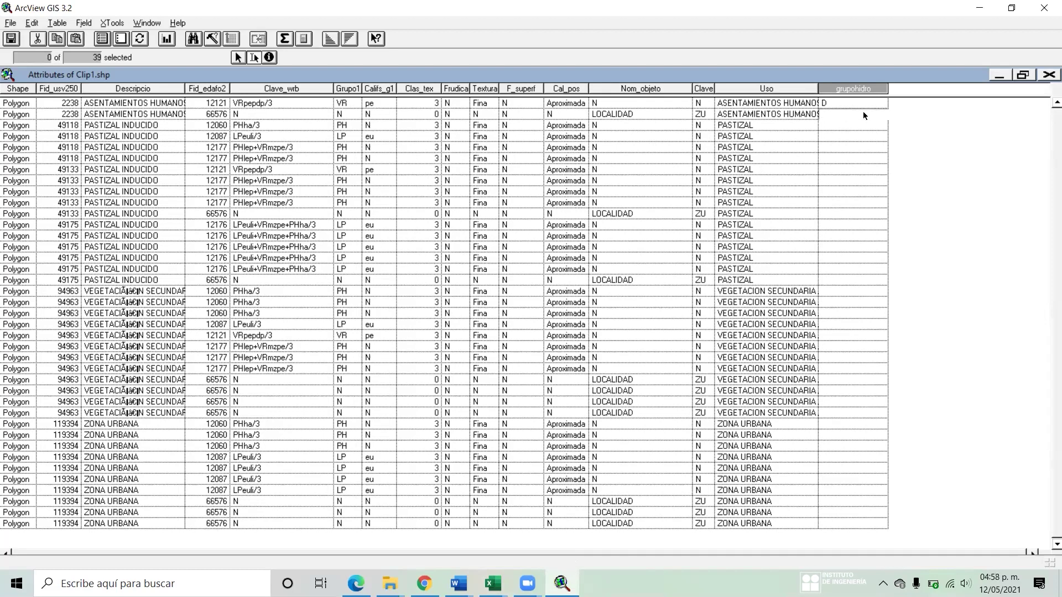
key("Return")
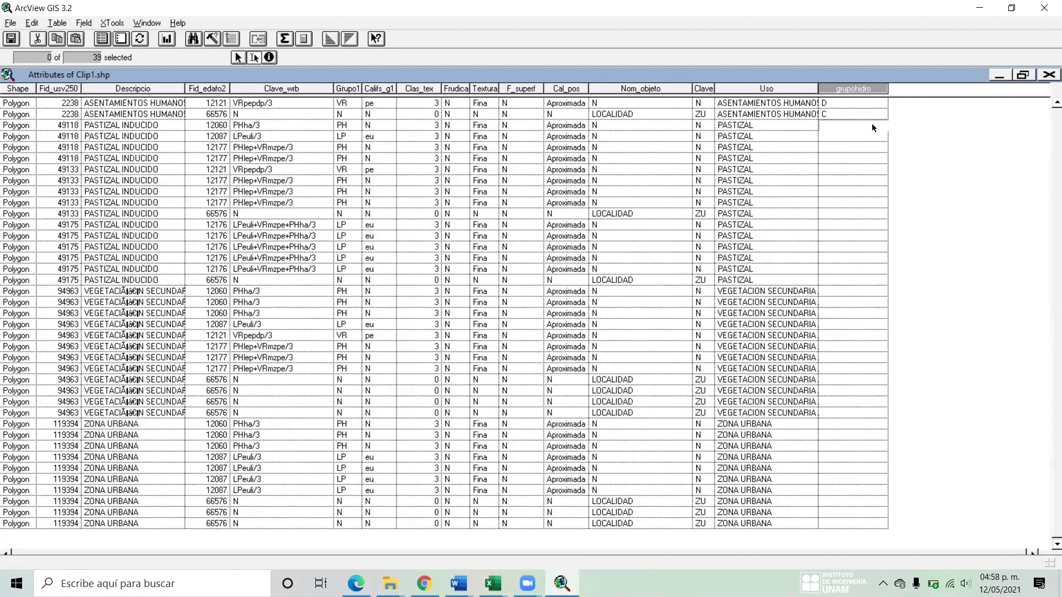
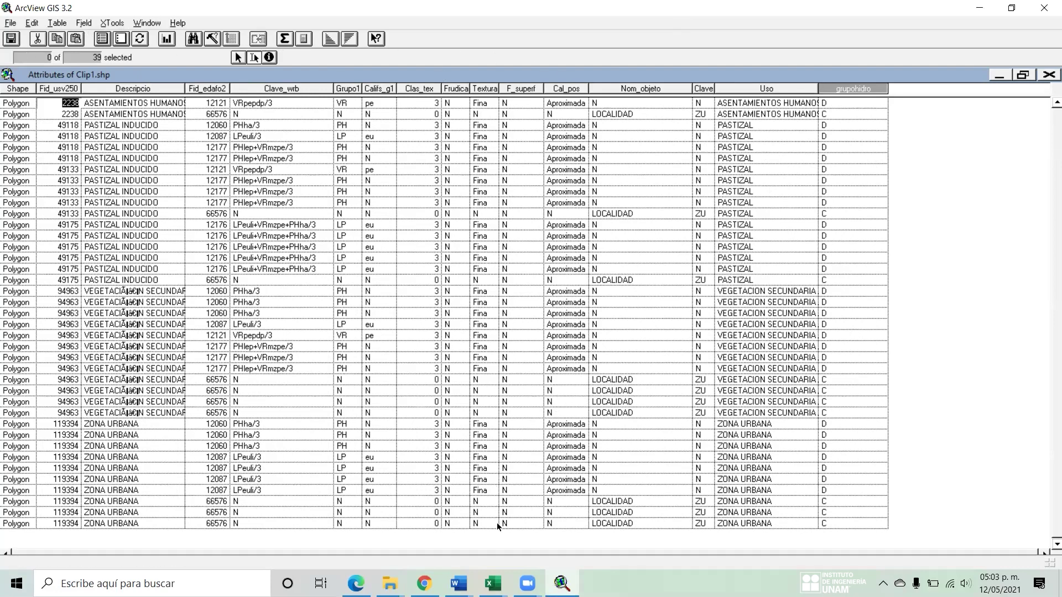
- Review steps 29 to 33 of SM12.pdf in Edge on saving the hydrological groups and intersecting themes, and return to ArcView's Clip1.shp table
mouse_move(493, 583)
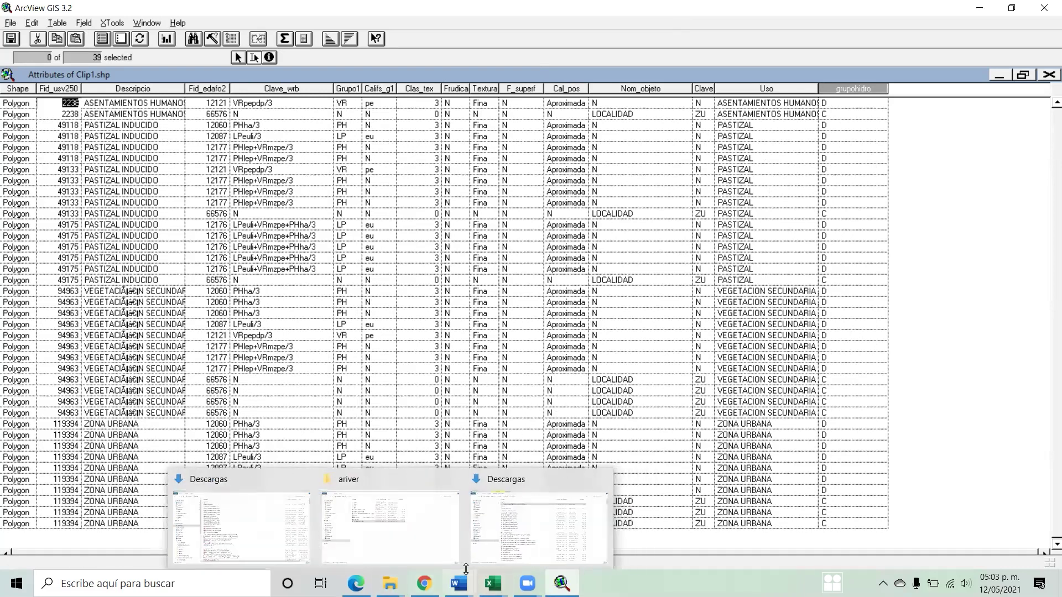
left_click(356, 584)
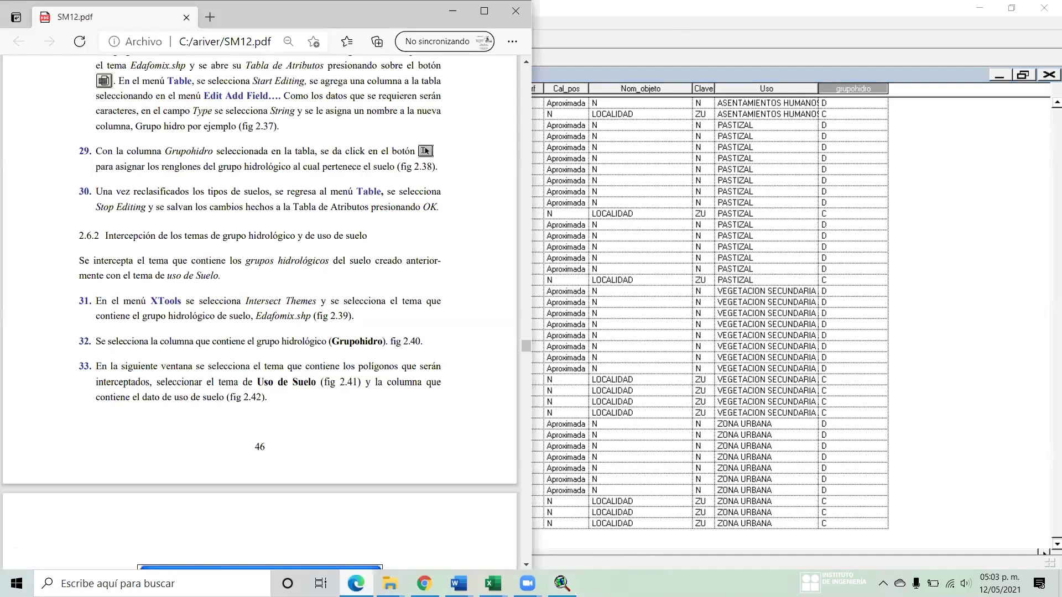
left_click(790, 366)
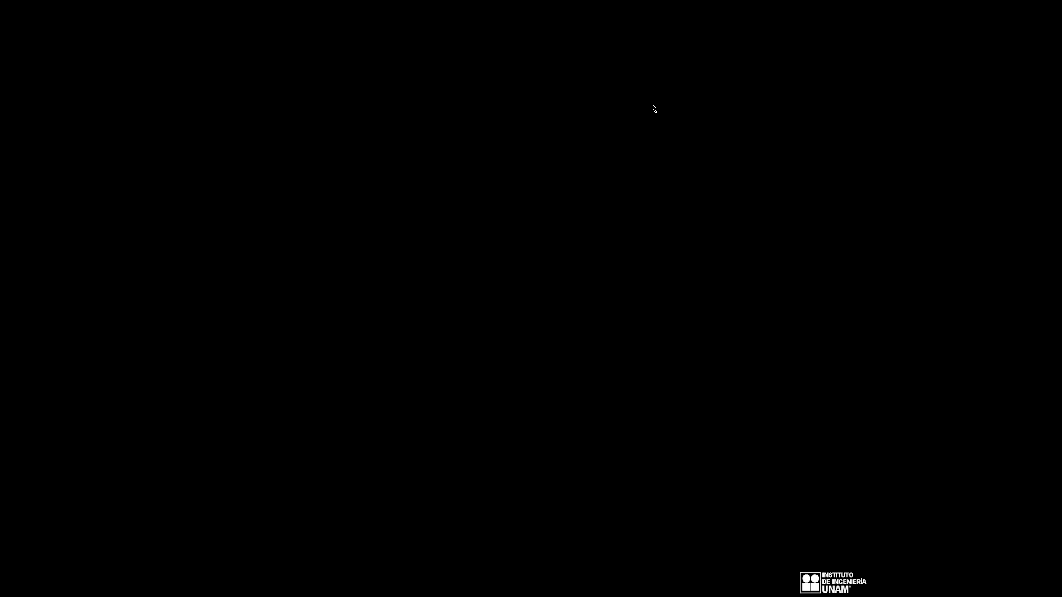
key("alt+Tab")
left_click(762, 35)
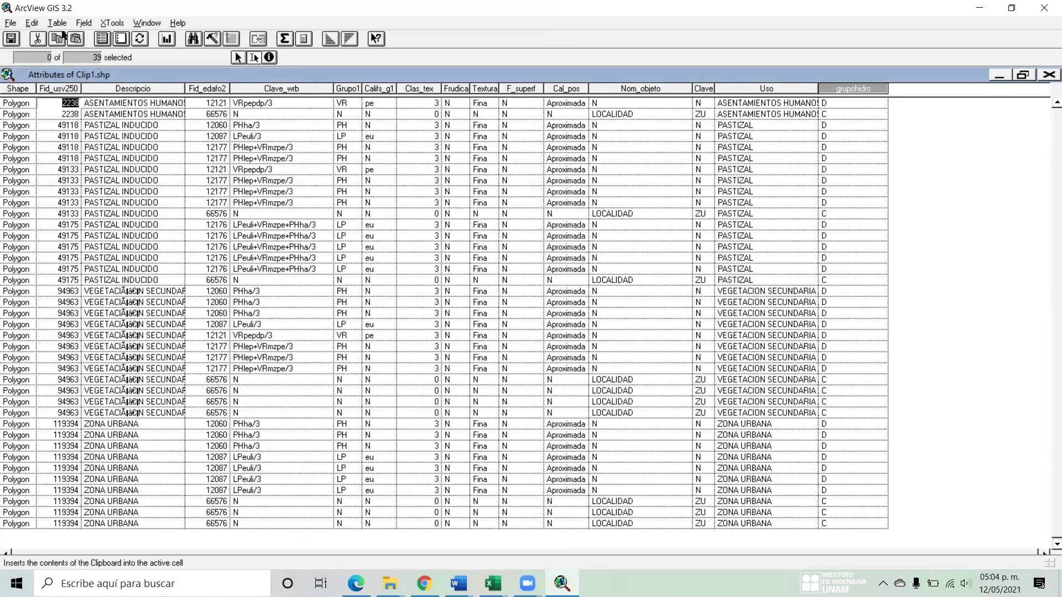
left_click(34, 25)
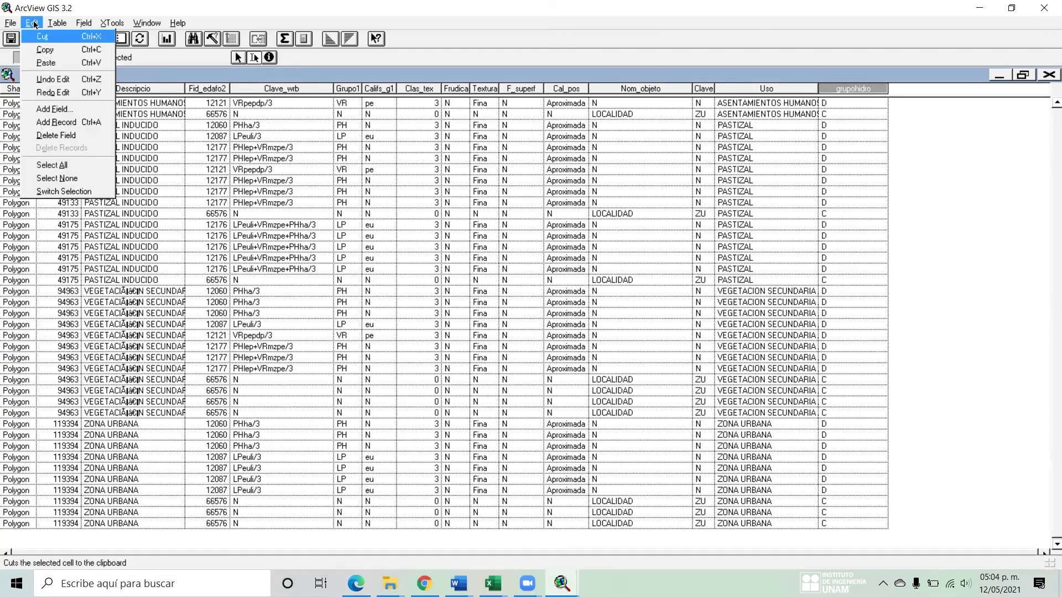
left_click(75, 109)
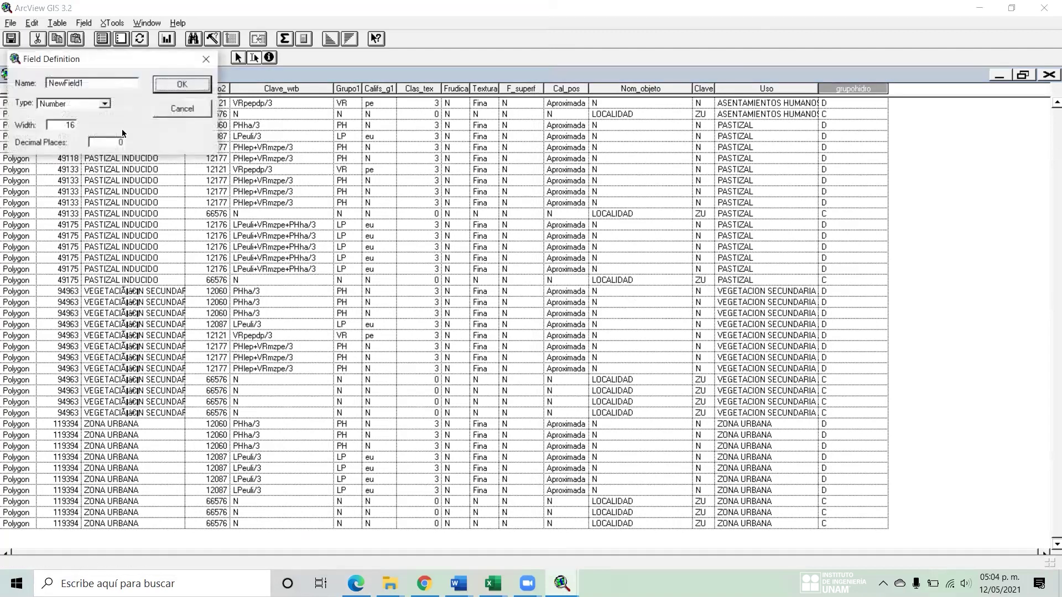
double_click(112, 84)
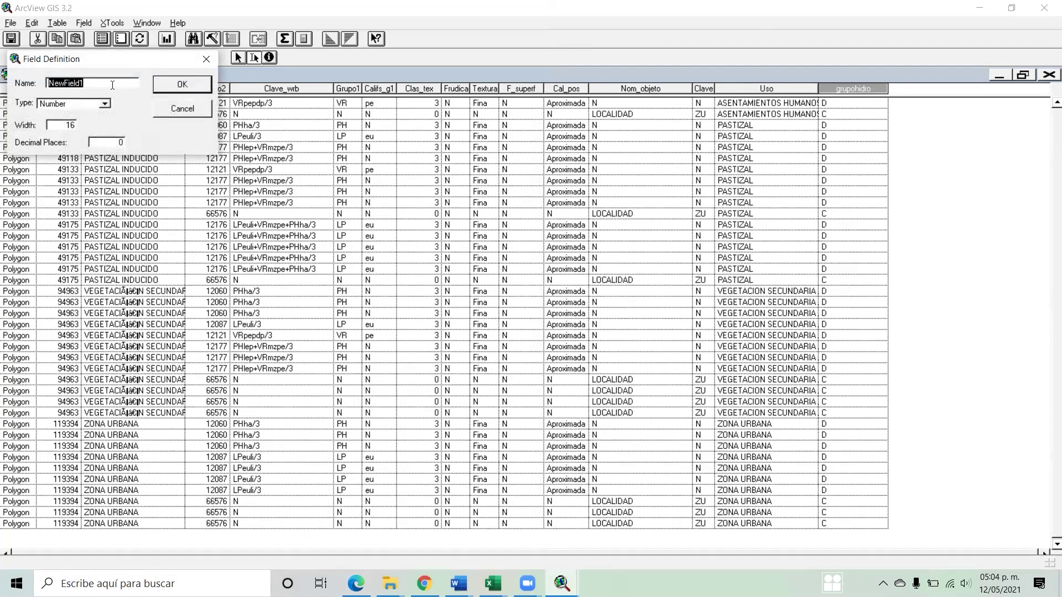
left_click(186, 109)
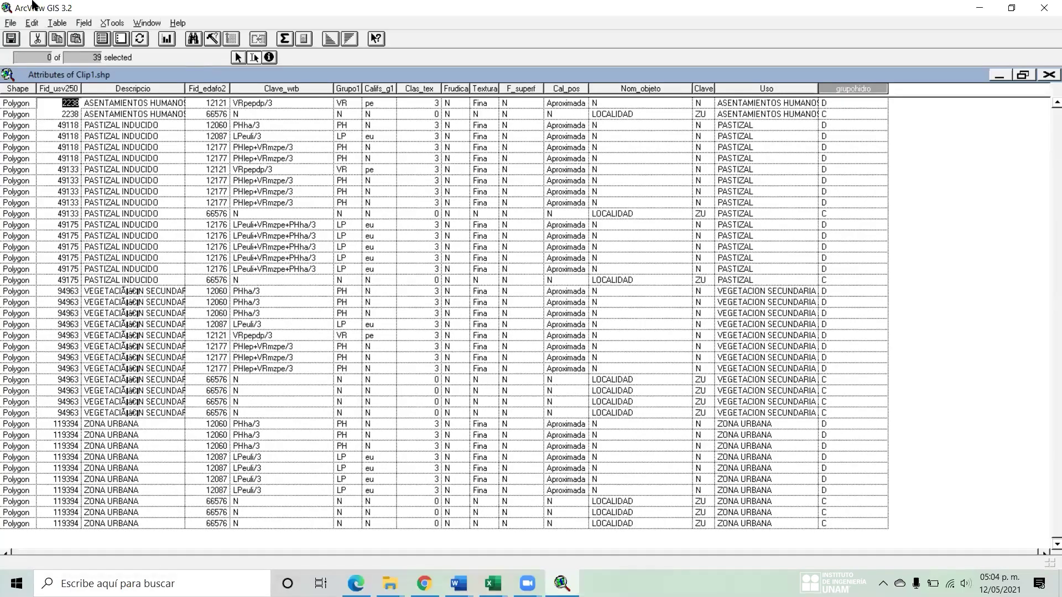
- Add a Number field named cn to the Clip1.shp table, with width 16 and 0 decimal places
left_click(31, 23)
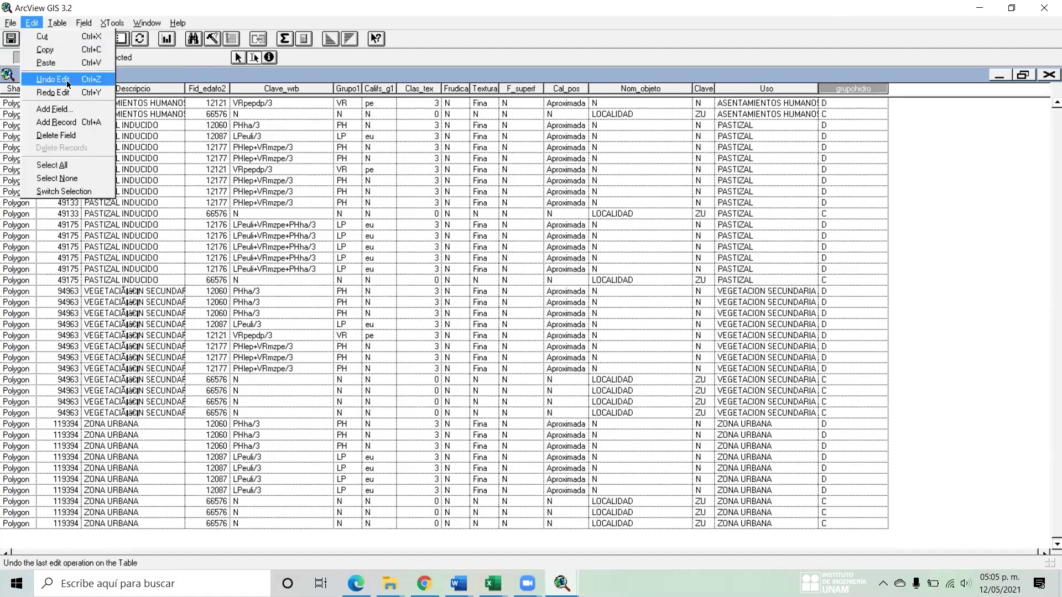
left_click(55, 109)
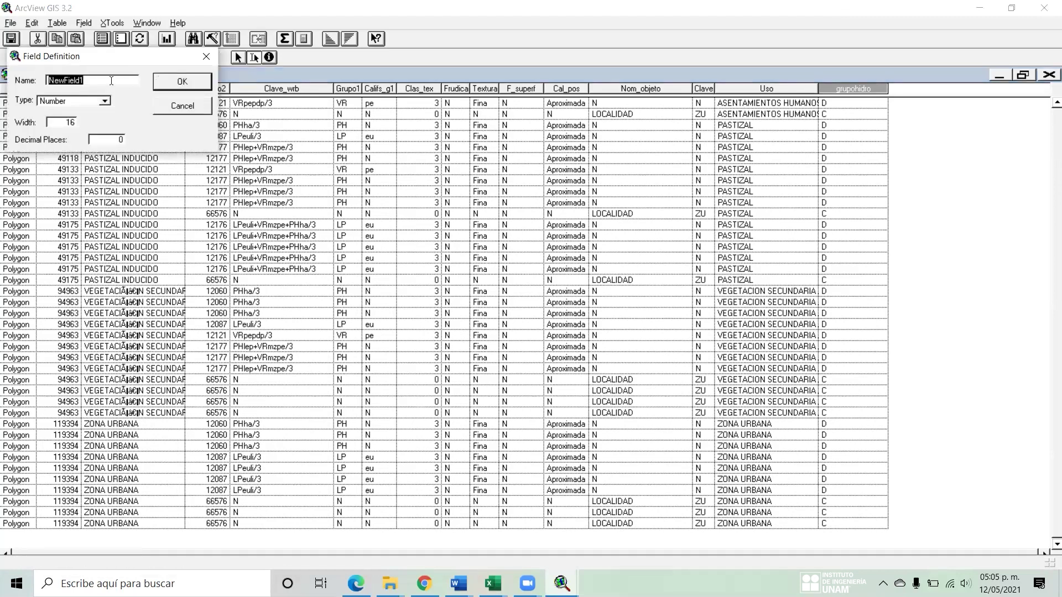
type("CN")
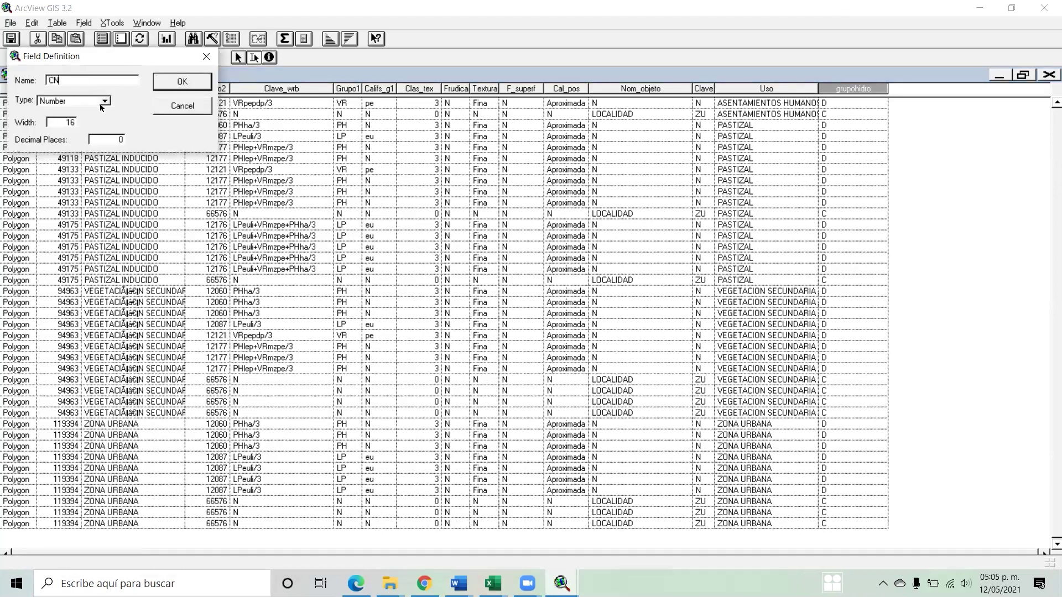
key("BackSpace")
key("BackSpace")
type("cr")
left_click(87, 98)
left_click(86, 98)
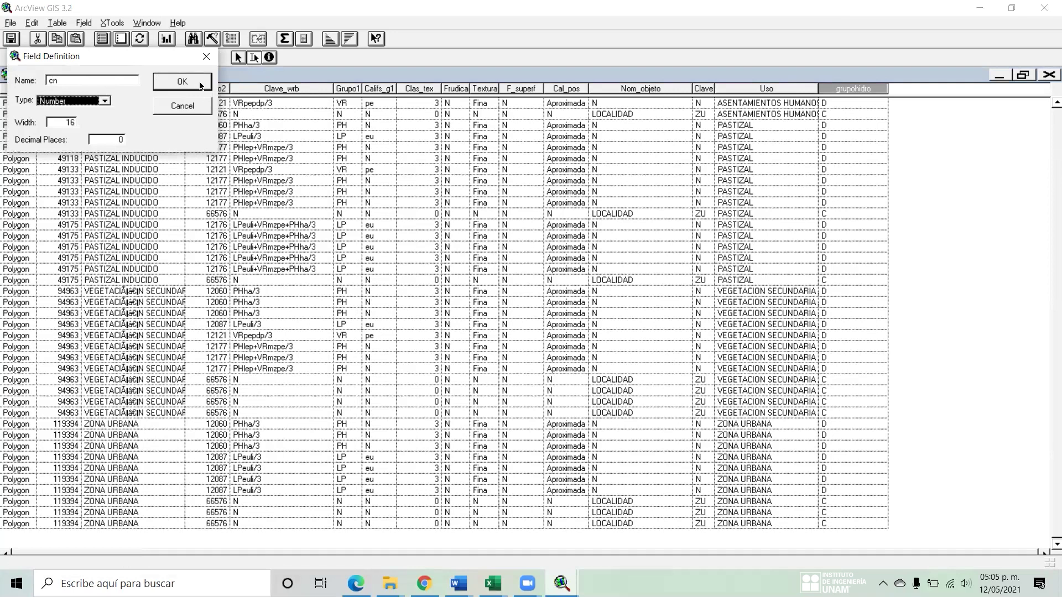
left_click(182, 82)
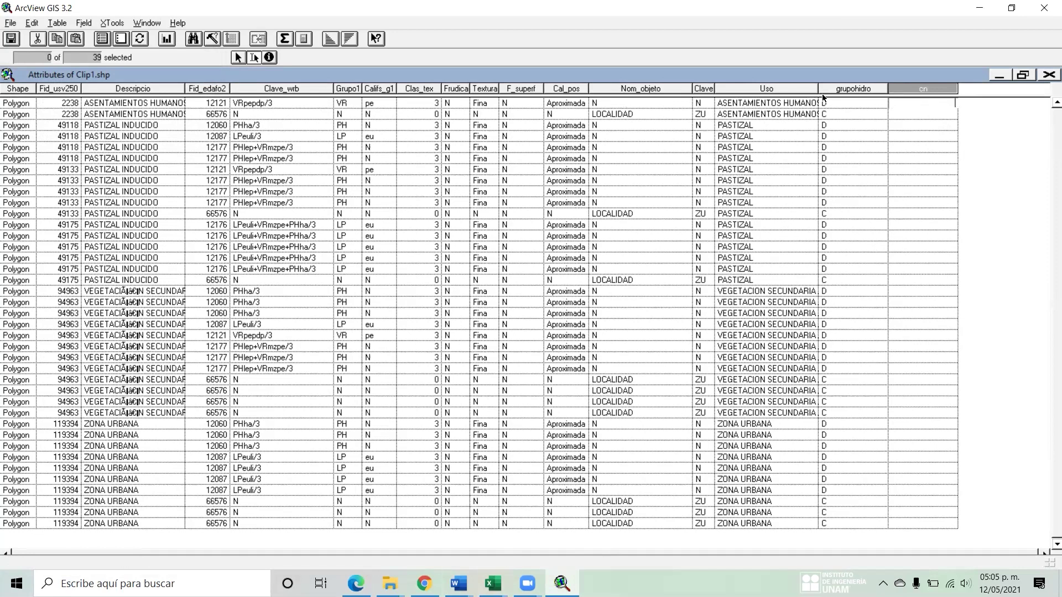
- Examine the ASENTAMIENTO HUMANO curve numbers by hydrological group in TABLA CN of TABLA NC2019.xlsx in Excel, and return to ArcView's Clip1.shp table
left_click(493, 583)
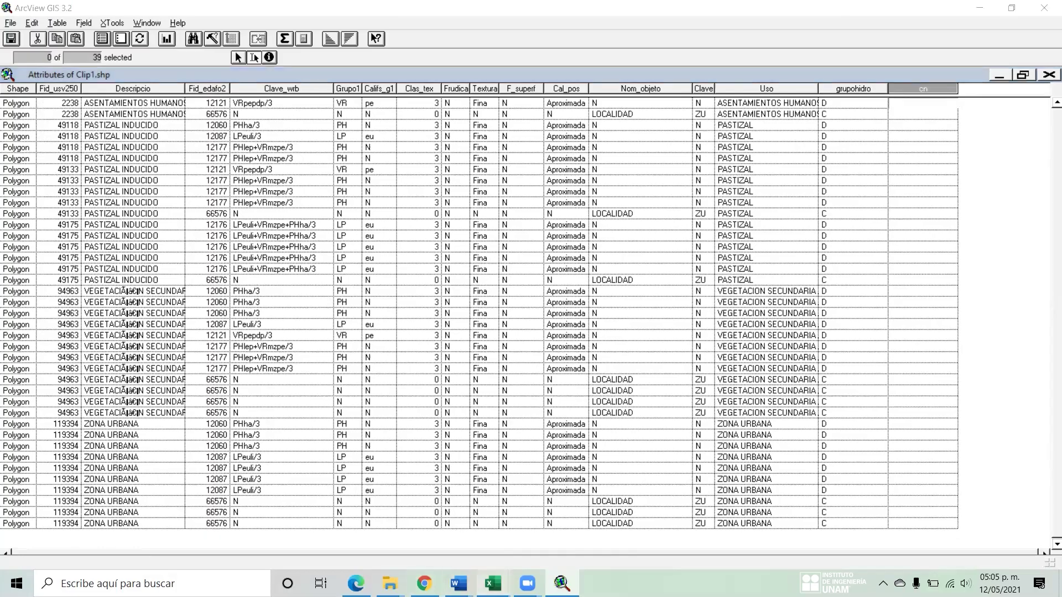
left_click(554, 529)
left_click(175, 546)
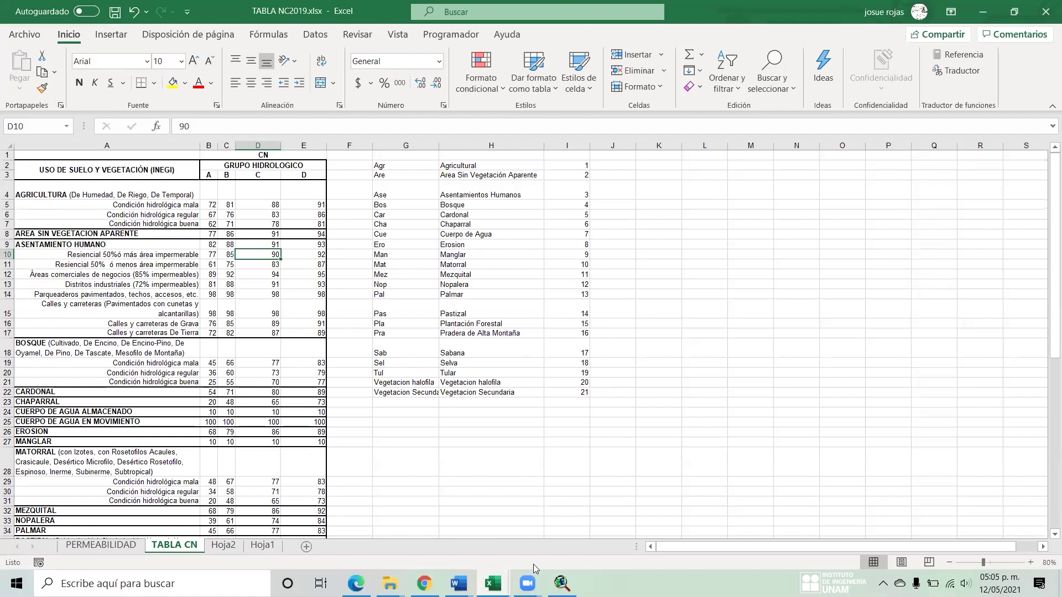
left_click(562, 584)
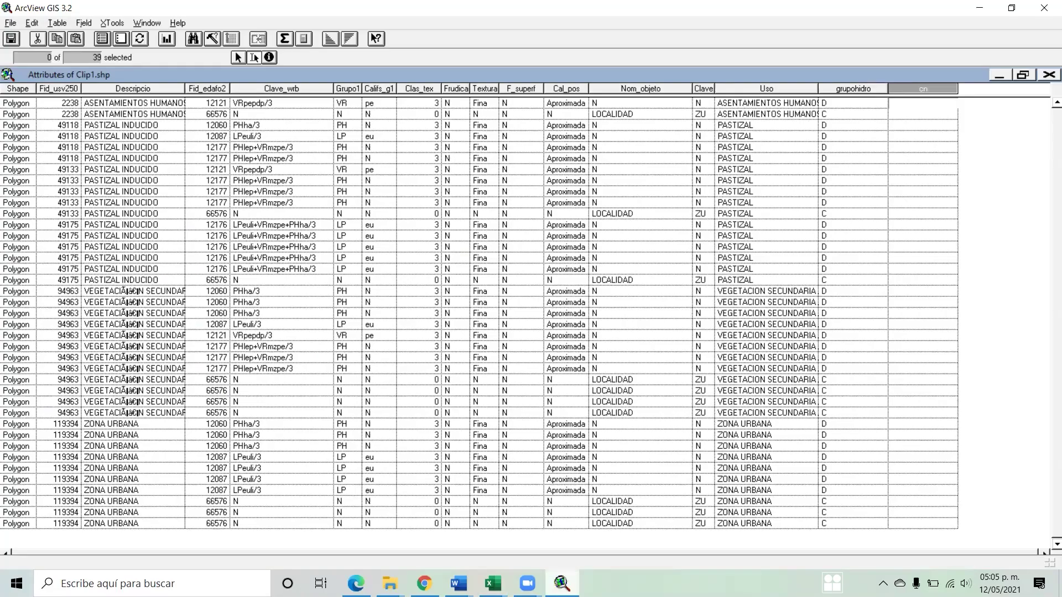
left_click(562, 584)
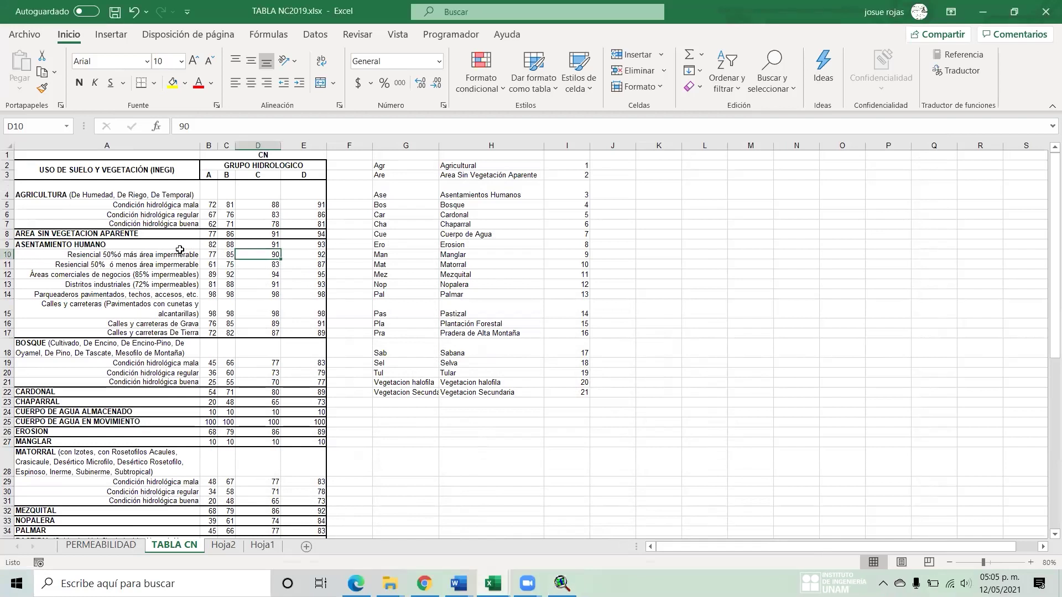
left_click_drag(180, 255, 180, 332)
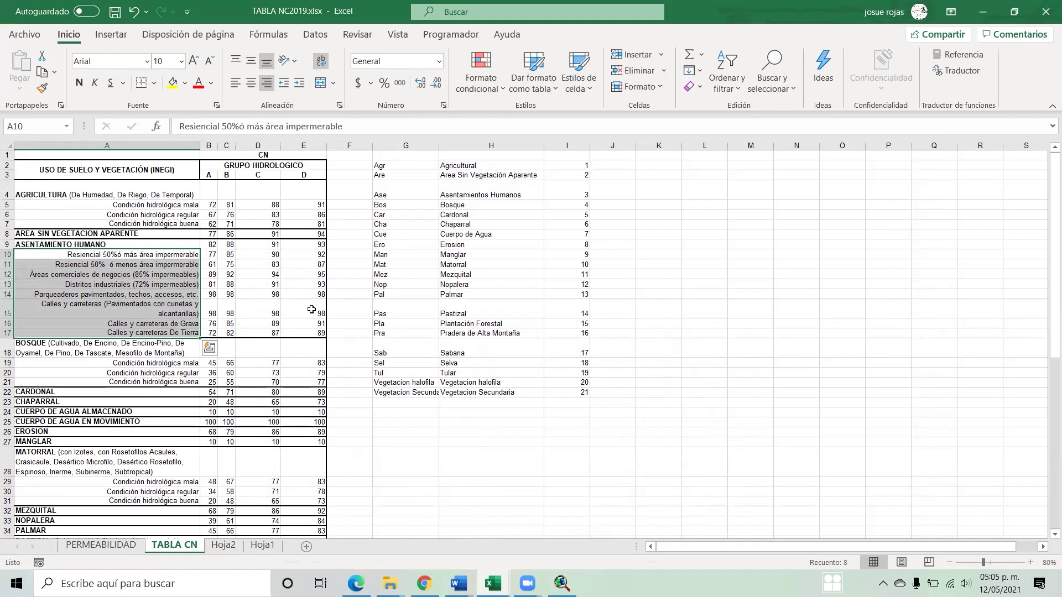
left_click(305, 247)
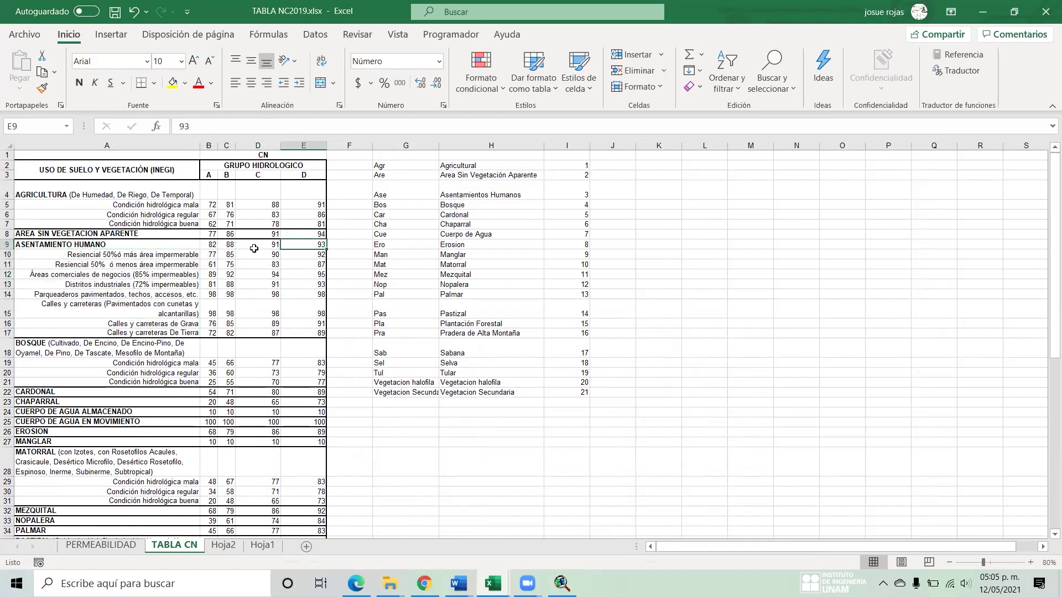
left_click_drag(118, 244, 313, 244)
left_click(314, 244)
left_click(562, 584)
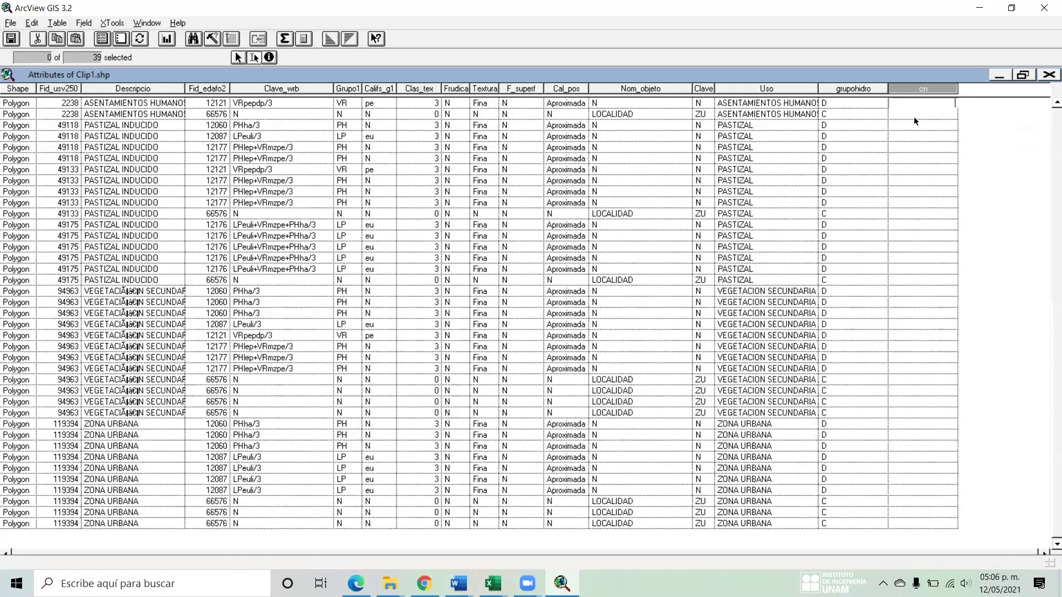
- Set cn to 93 for the first ASENTAMIENTOS HUMANOS record, the one in hydrological group D
type("0")
key("Return")
left_click(924, 102)
type("93")
left_click(940, 114)
- Recheck TABLA CN in Excel and, back in ArcView, set cn to 91 for the second ASENTAMIENTOS HUMANOS record, in group C
left_click(493, 583)
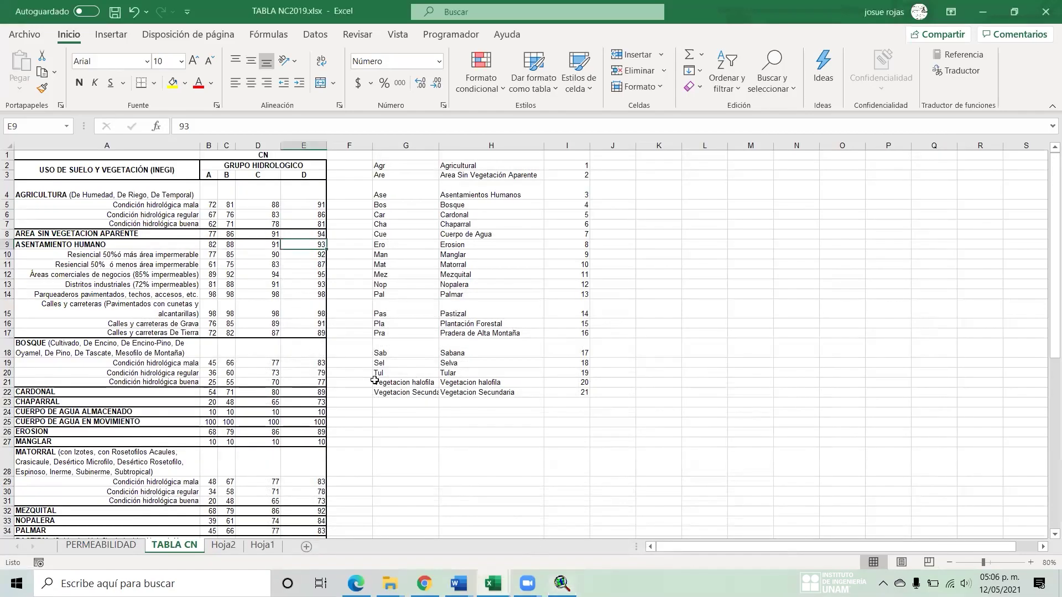
left_click(562, 584)
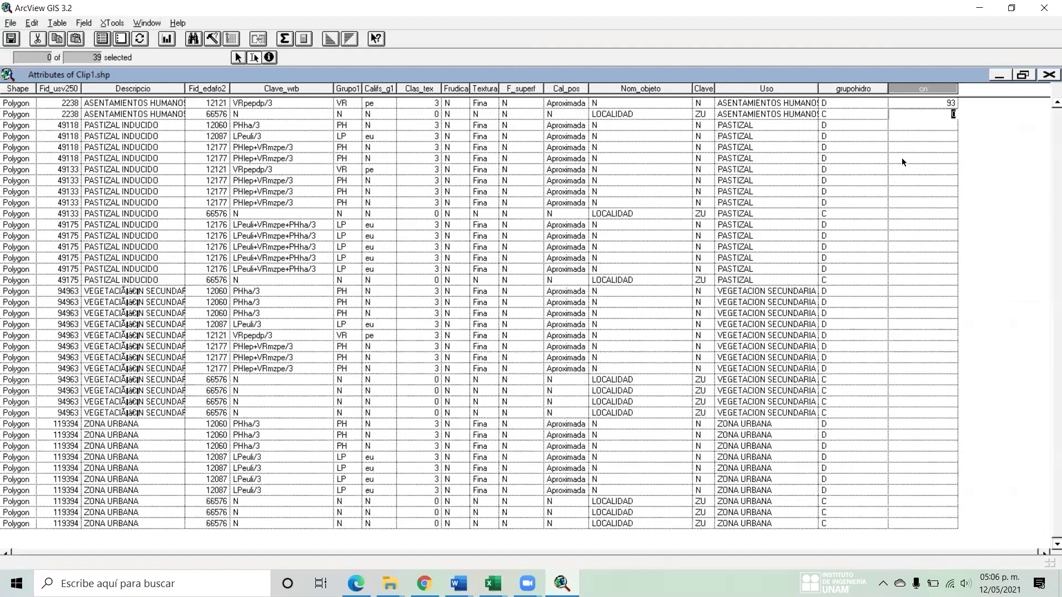
left_click(949, 114)
key("Num_Lock")
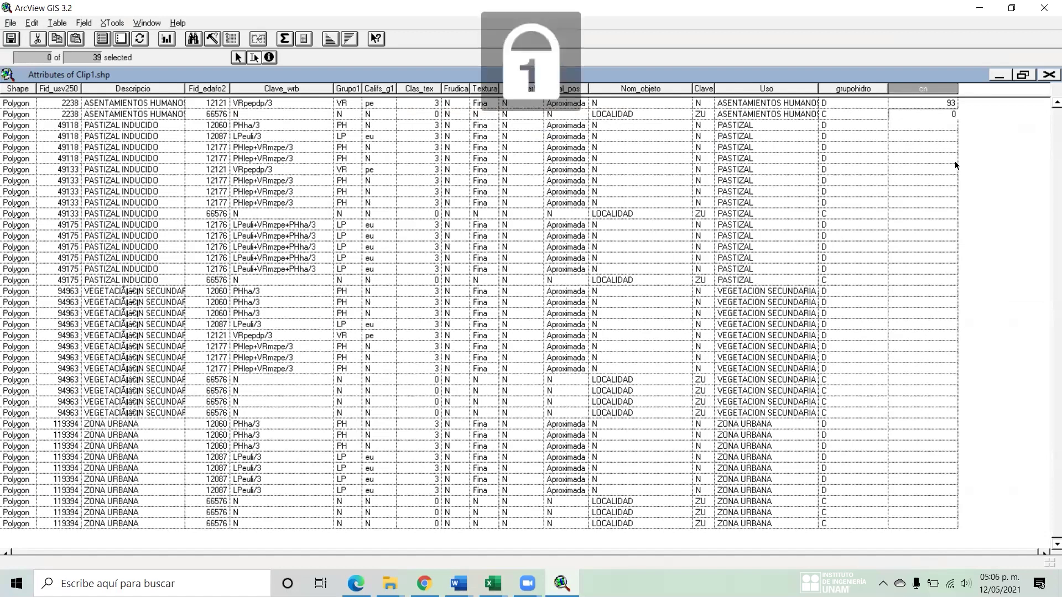
left_click(938, 117)
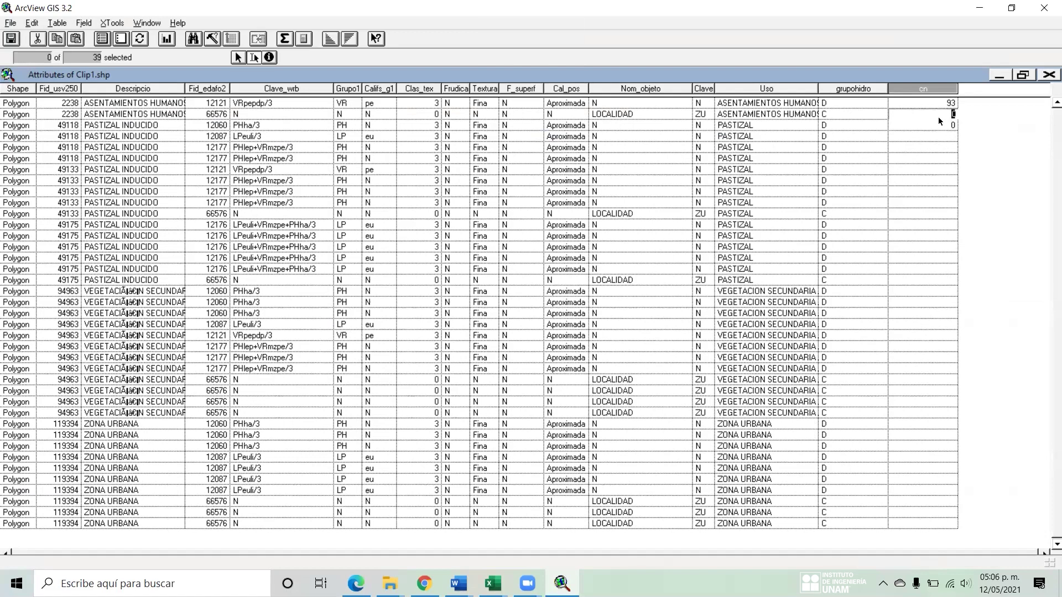
type("91")
key("Return")
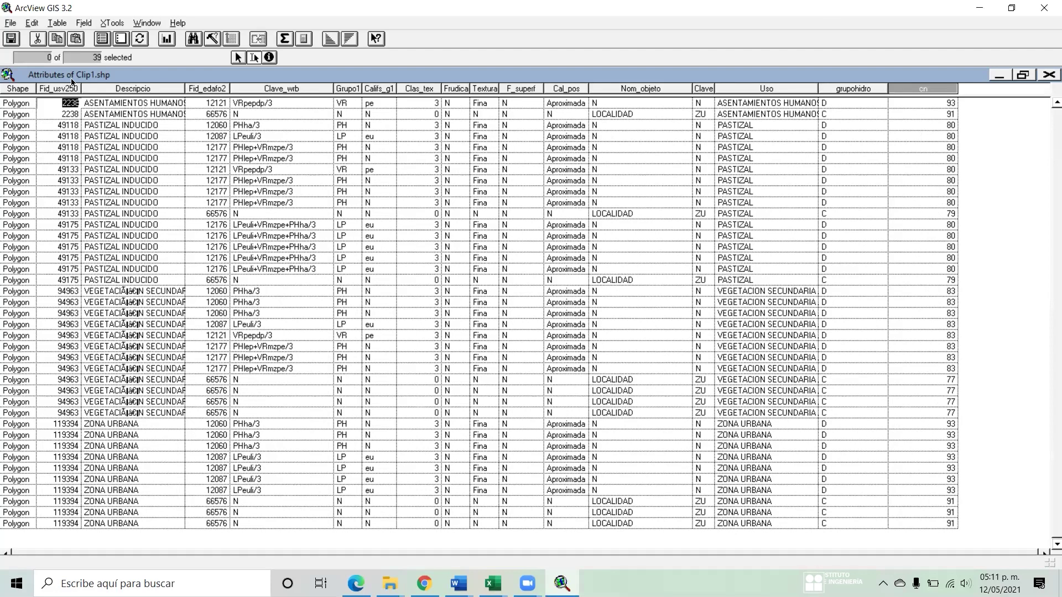
- Stop editing the Clip1.shp attribute table, saving the edits, and close the table to return to View2
left_click(55, 22)
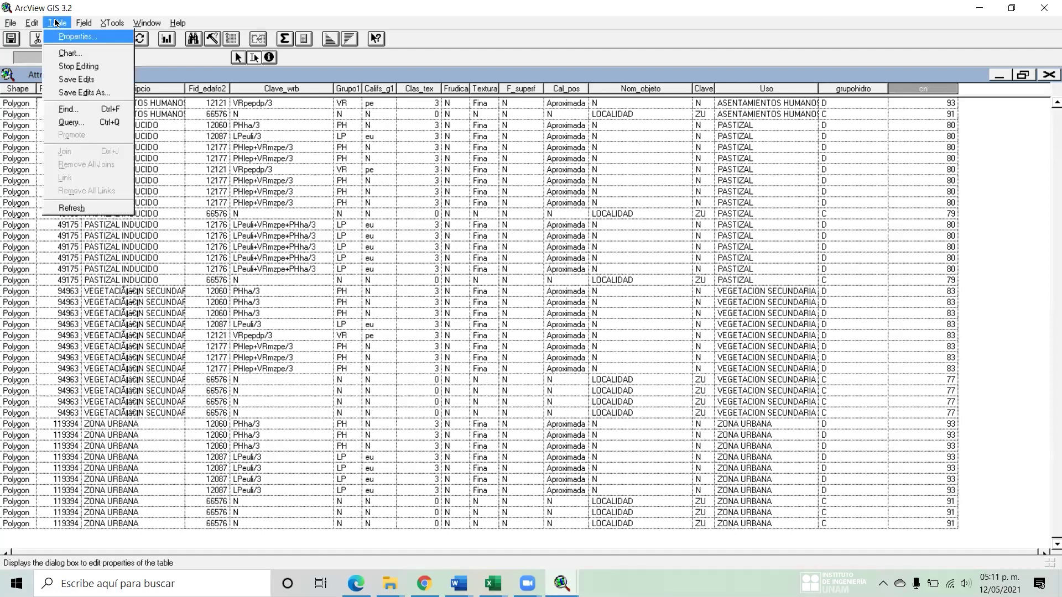
left_click(81, 67)
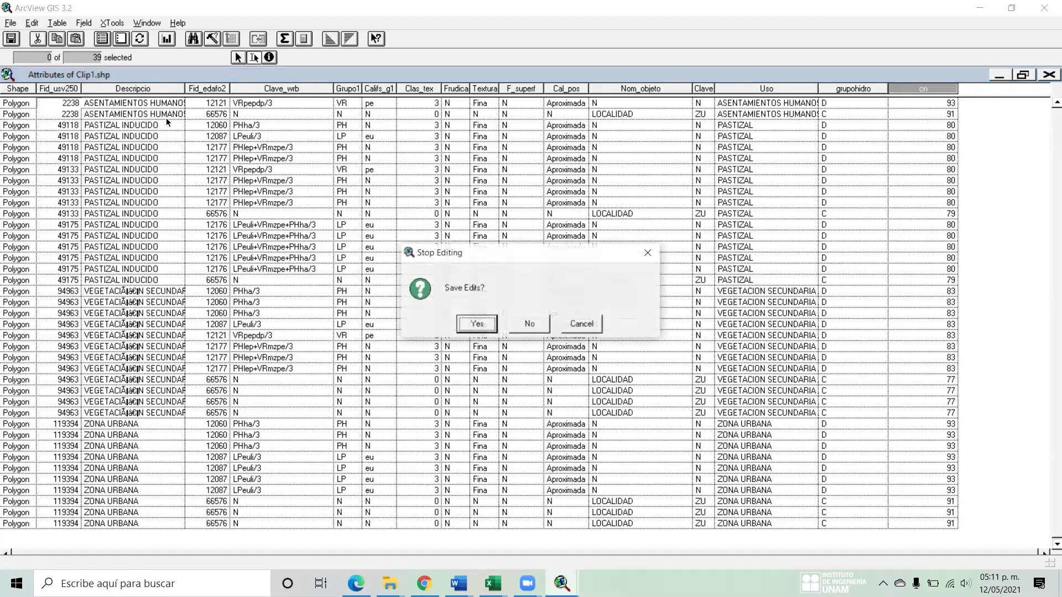
left_click(478, 325)
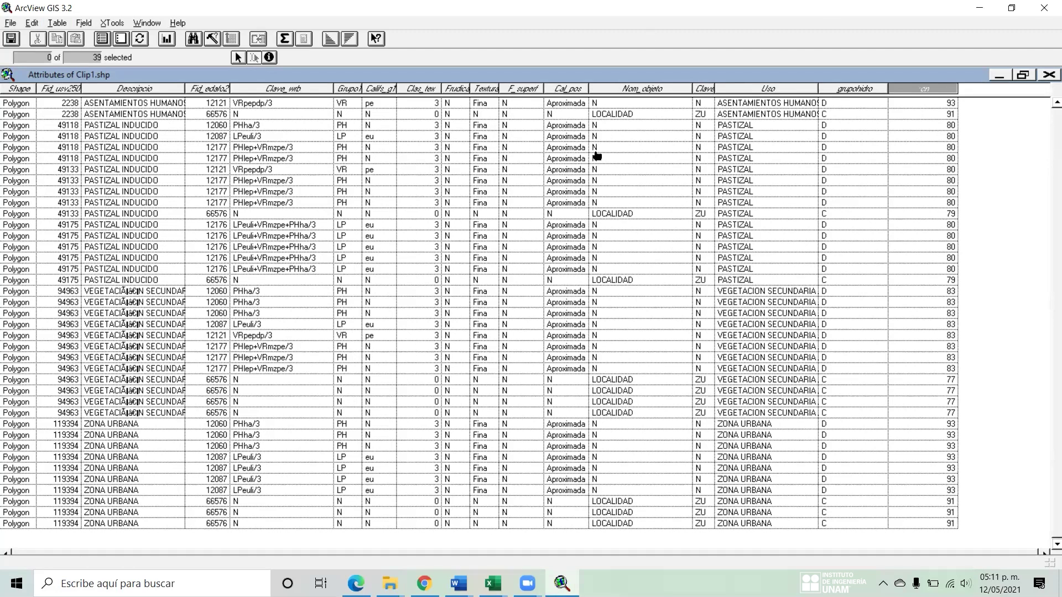
left_click(1049, 75)
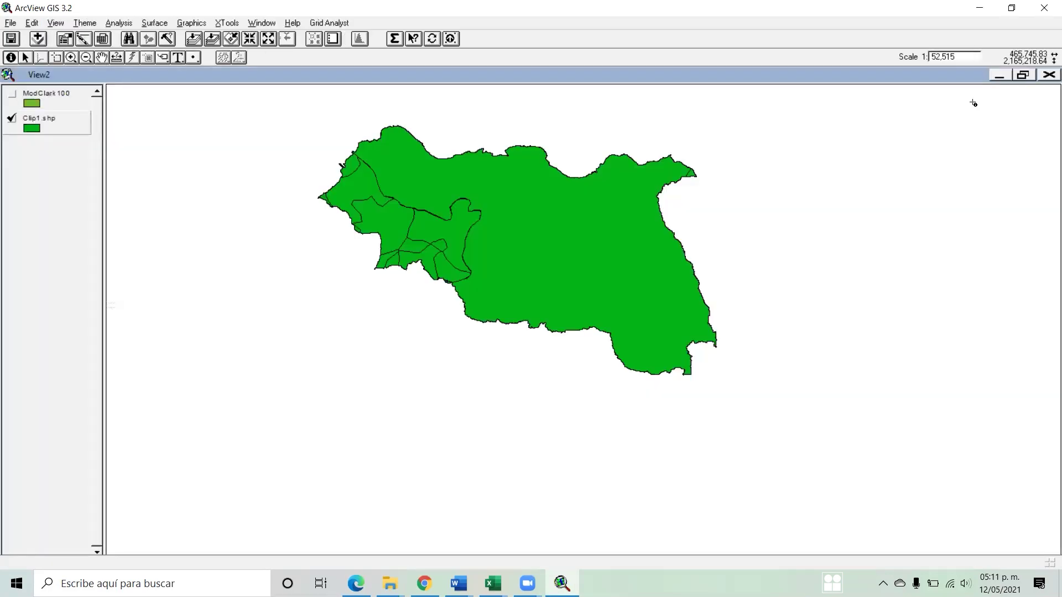
- Turn on the ModClark 100 grid theme over Clip1.shp in View2
left_click(12, 94)
left_click(12, 94)
left_click(12, 93)
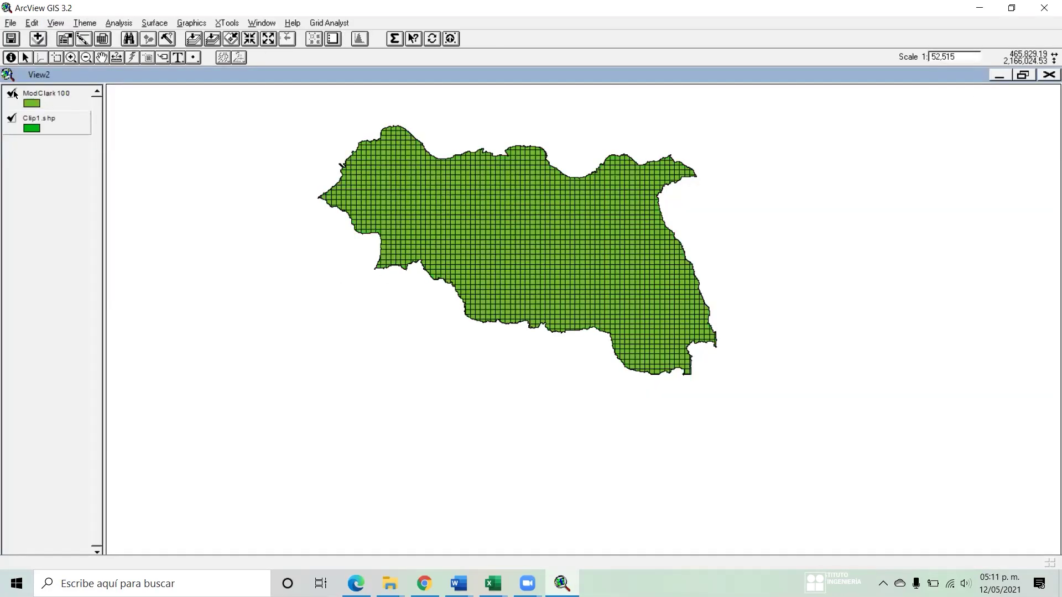
left_click(12, 93)
left_click(12, 94)
- Switch to SM12.pdf in Edge and review steps 39 to 45 on intersecting the curve number theme with ModClark, including the input and output-field figures
left_click(390, 583)
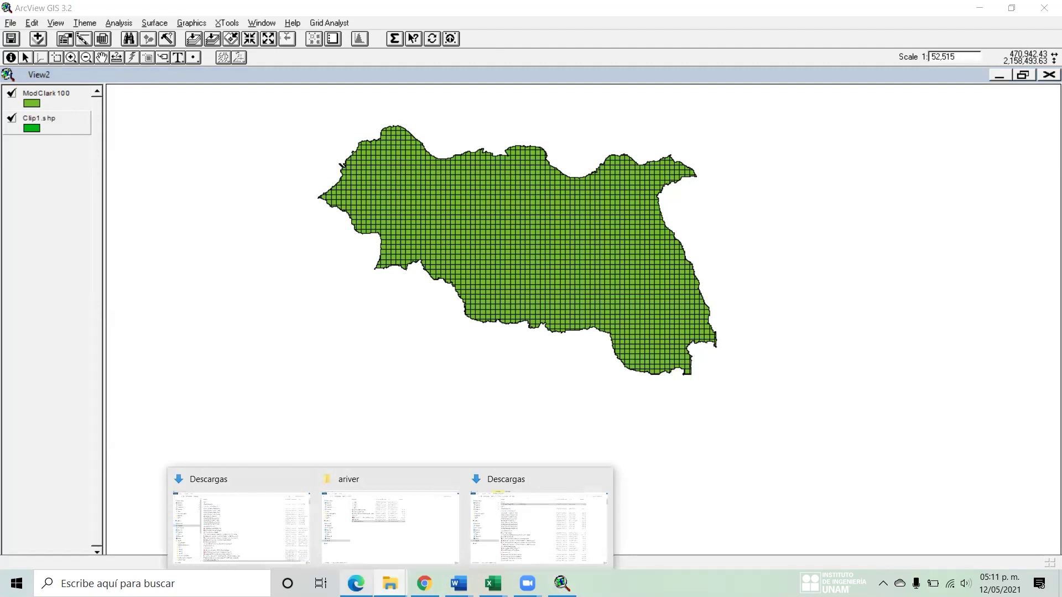
left_click(356, 584)
scroll(325, 254, "down", 10)
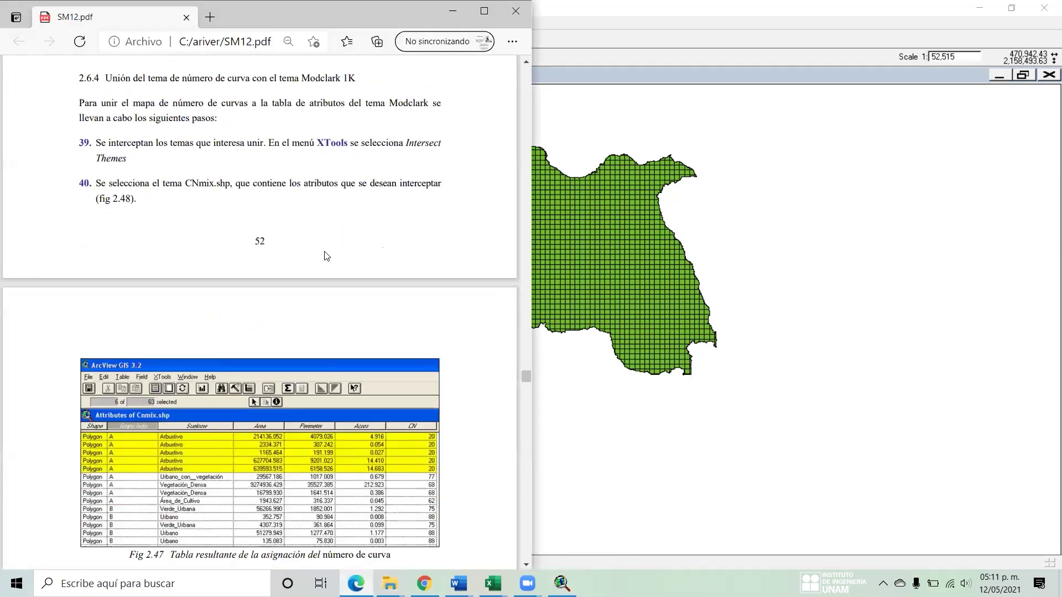
scroll(326, 254, "down", 7)
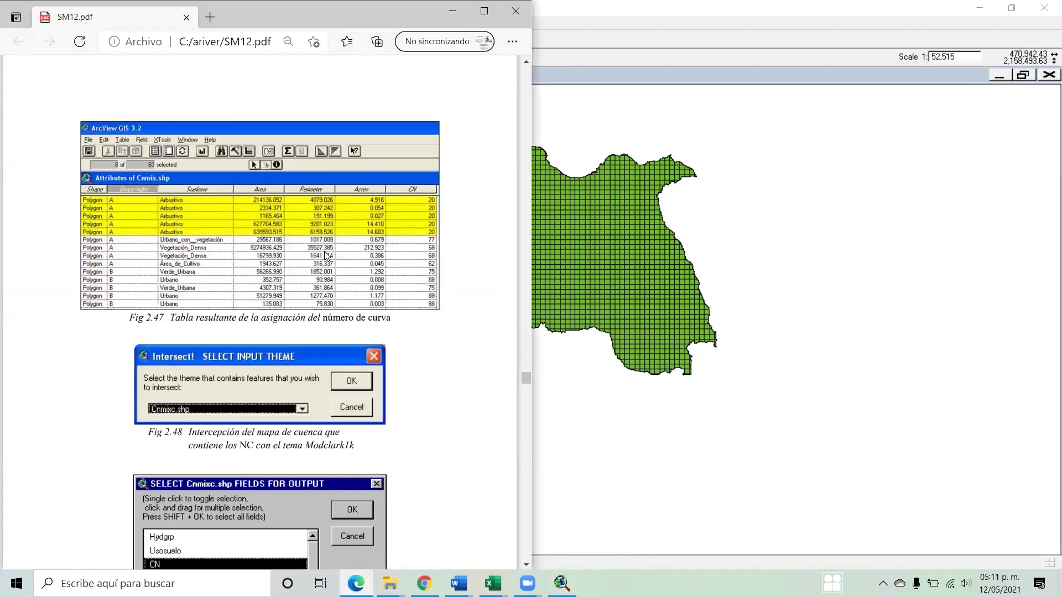
scroll(326, 255, "down", 8)
scroll(326, 255, "up", 8)
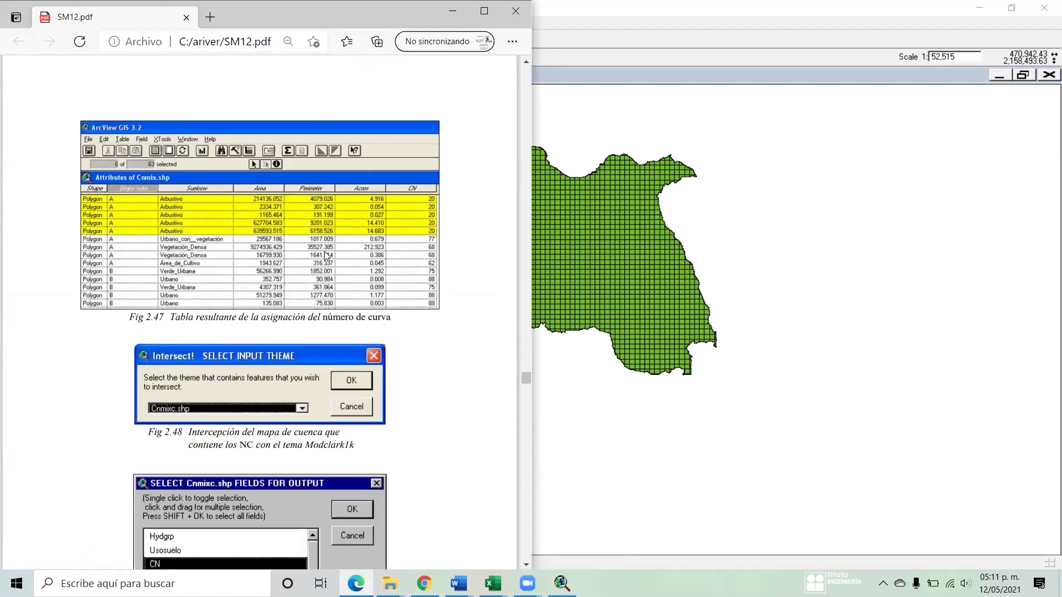
scroll(326, 255, "down", 8)
scroll(326, 255, "down", 3)
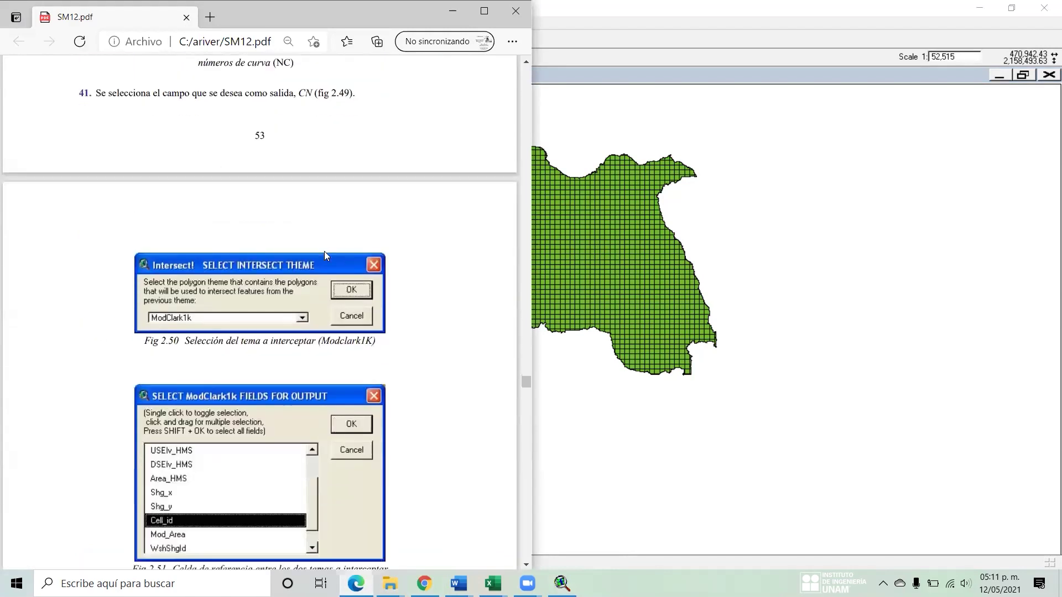
scroll(326, 255, "down", 4)
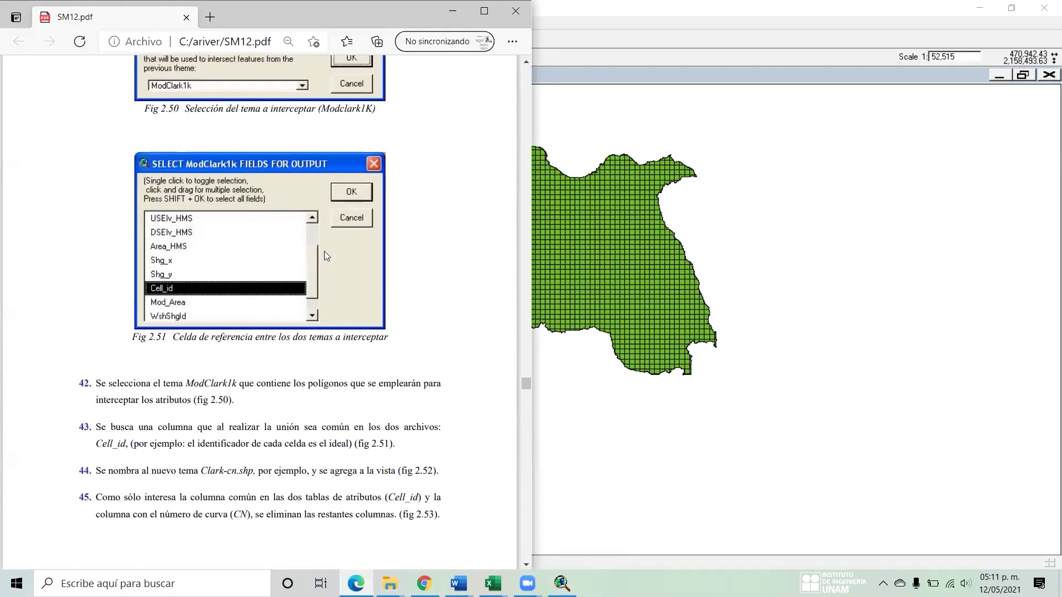
scroll(325, 256, "up", 2)
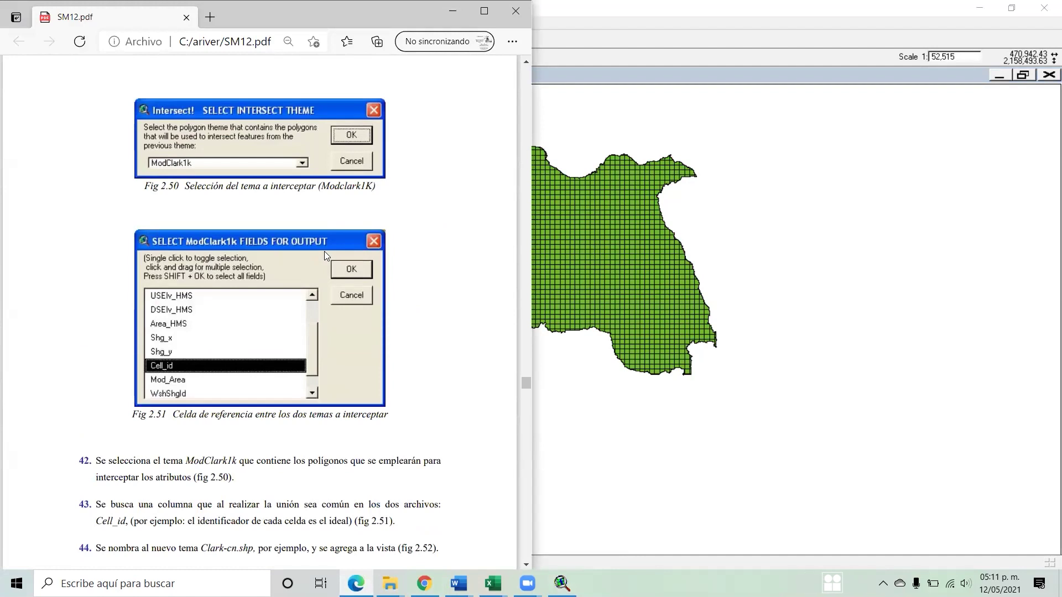
scroll(324, 251, "down", 3)
scroll(325, 251, "up", 6)
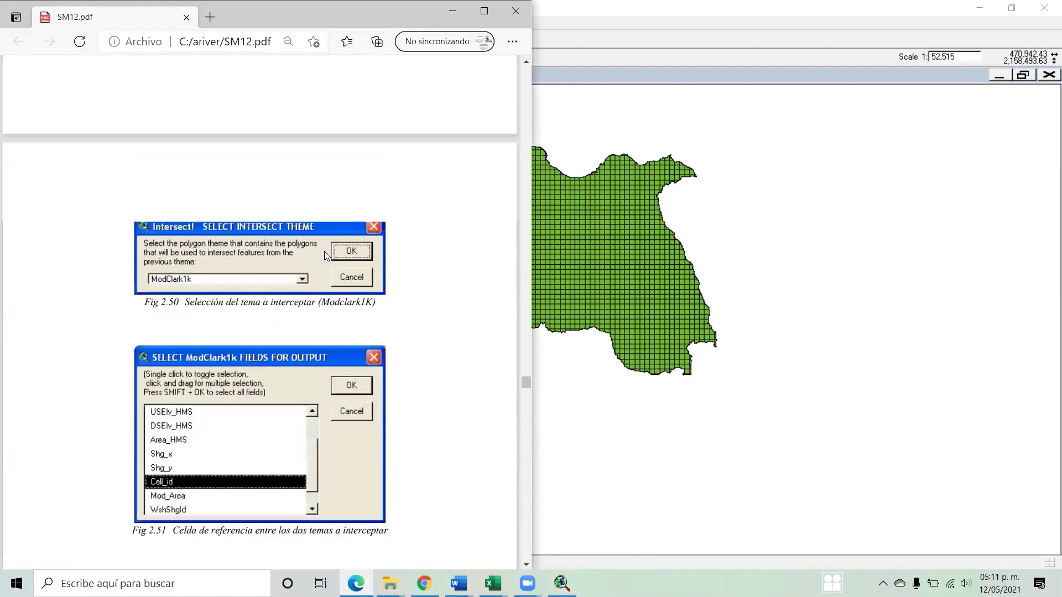
scroll(325, 251, "up", 6)
scroll(325, 251, "up", 12)
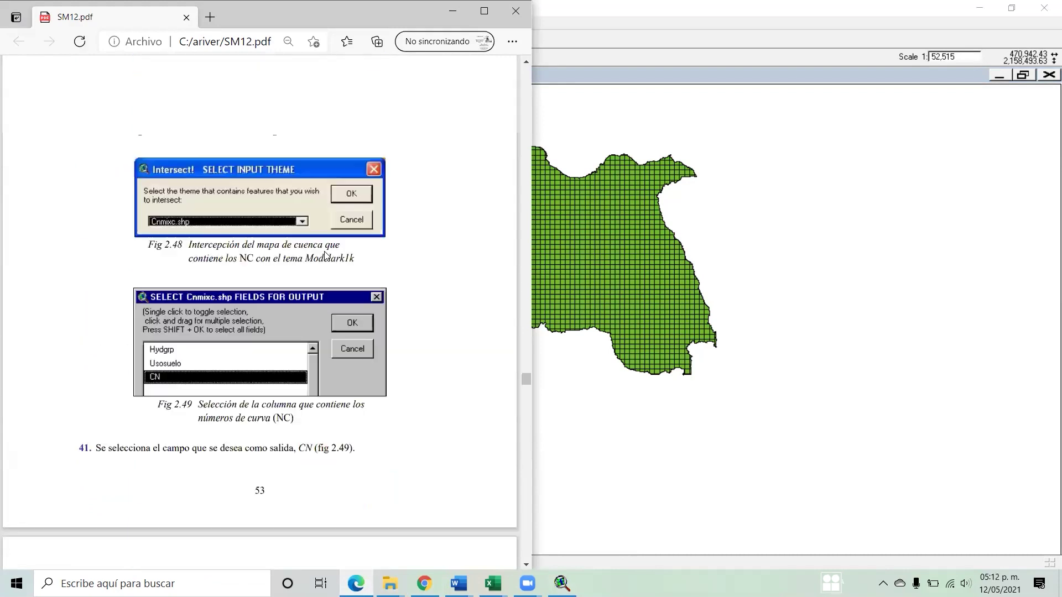
- Reread steps 37 to 40 in SM12.pdf on assigning curve numbers and intersecting the themes with XTools
scroll(326, 256, "up", 4)
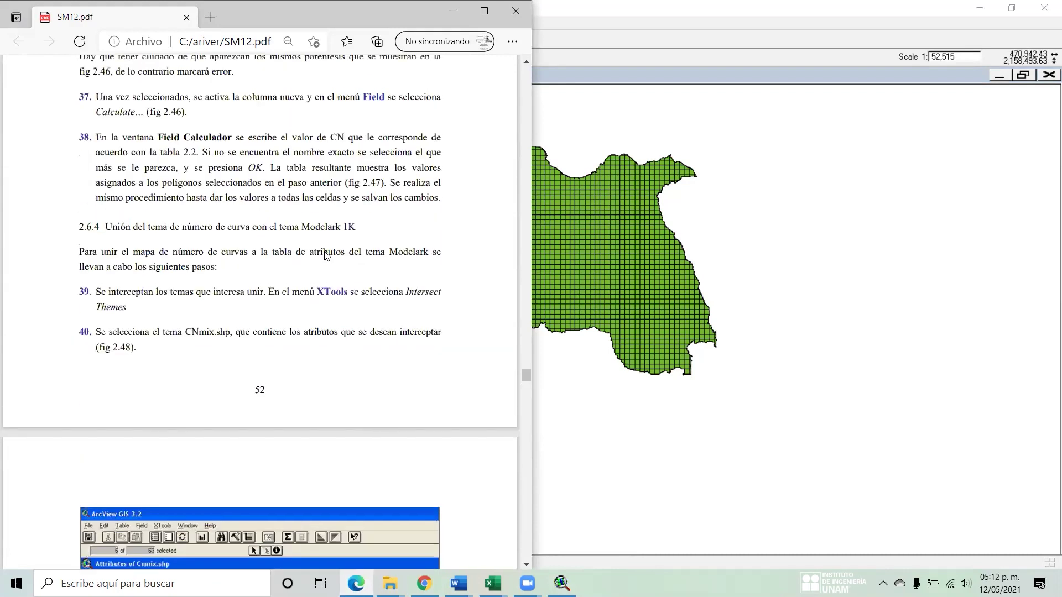
scroll(327, 256, "up", 2)
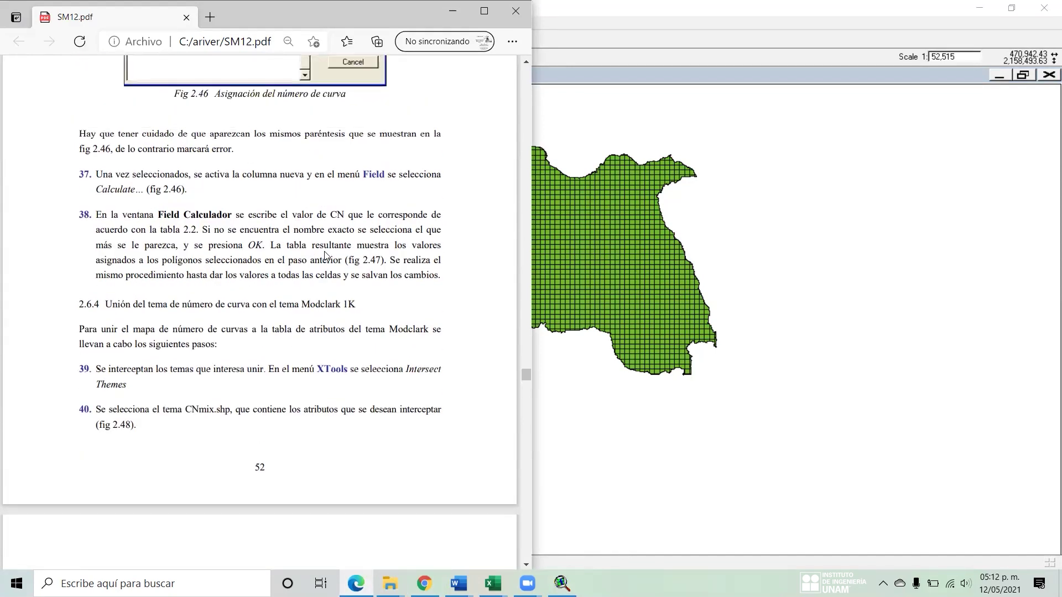
scroll(325, 256, "up", 4)
scroll(326, 256, "down", 5)
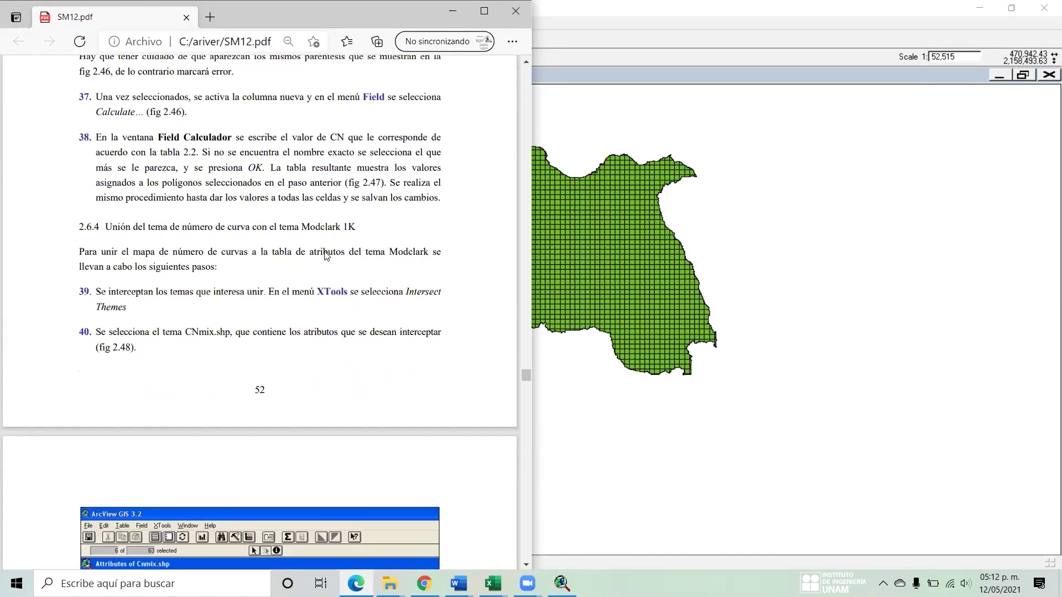
scroll(325, 256, "down", 2)
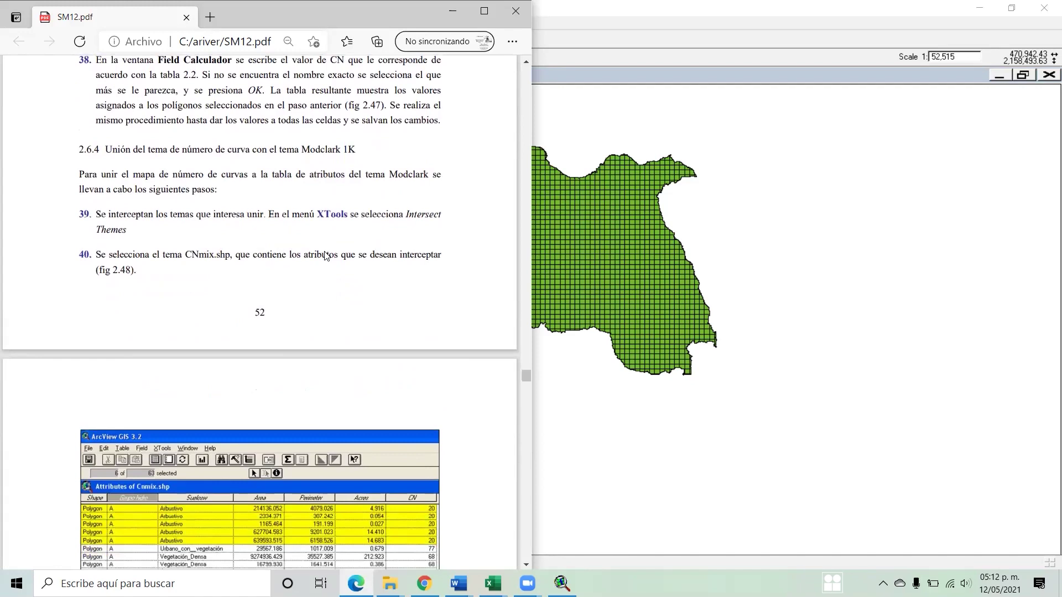
- Start Intersect Themes in ArcView and choose Clip1.shp as the input theme, checking figure 2.48 in SM12.pdf
left_click(720, 30)
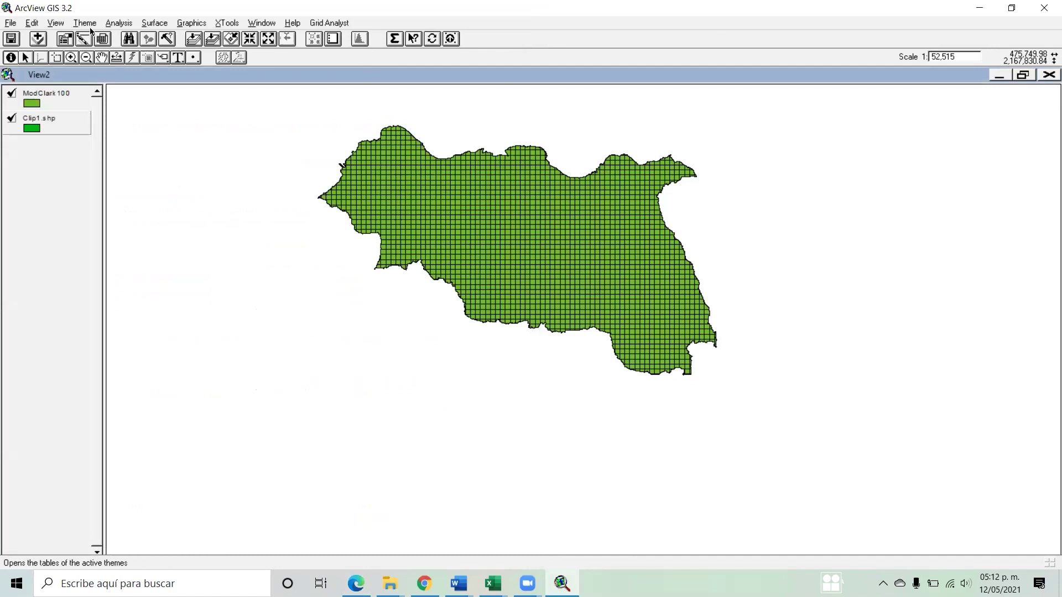
left_click(227, 23)
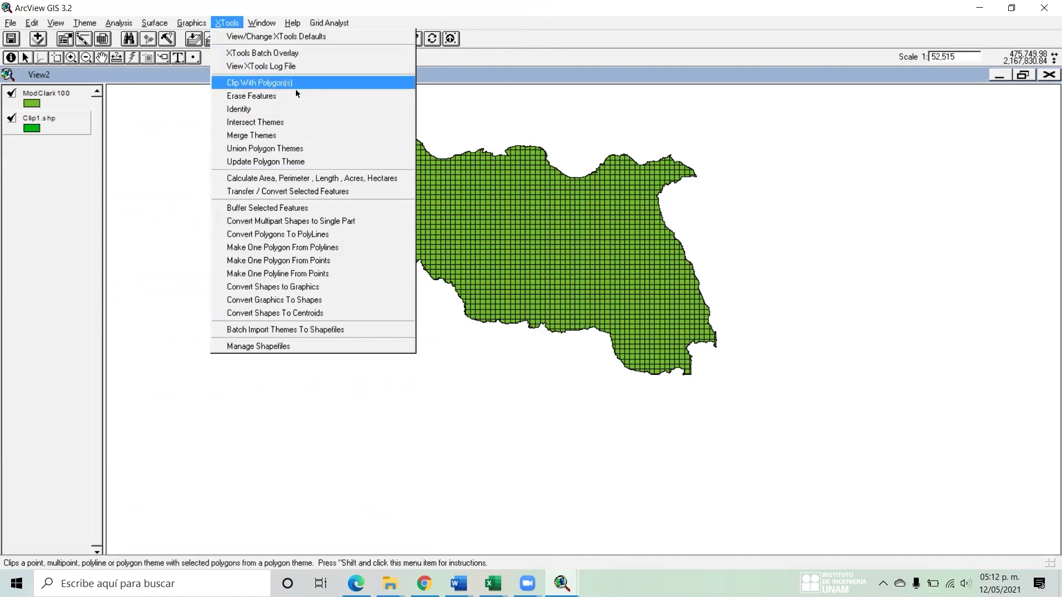
left_click(293, 122)
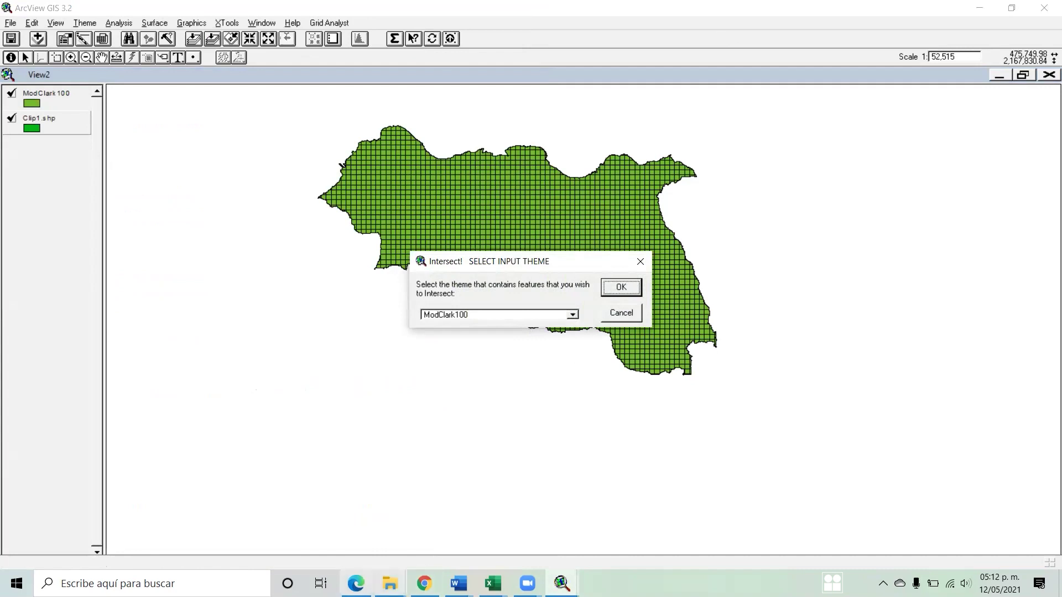
left_click(356, 584)
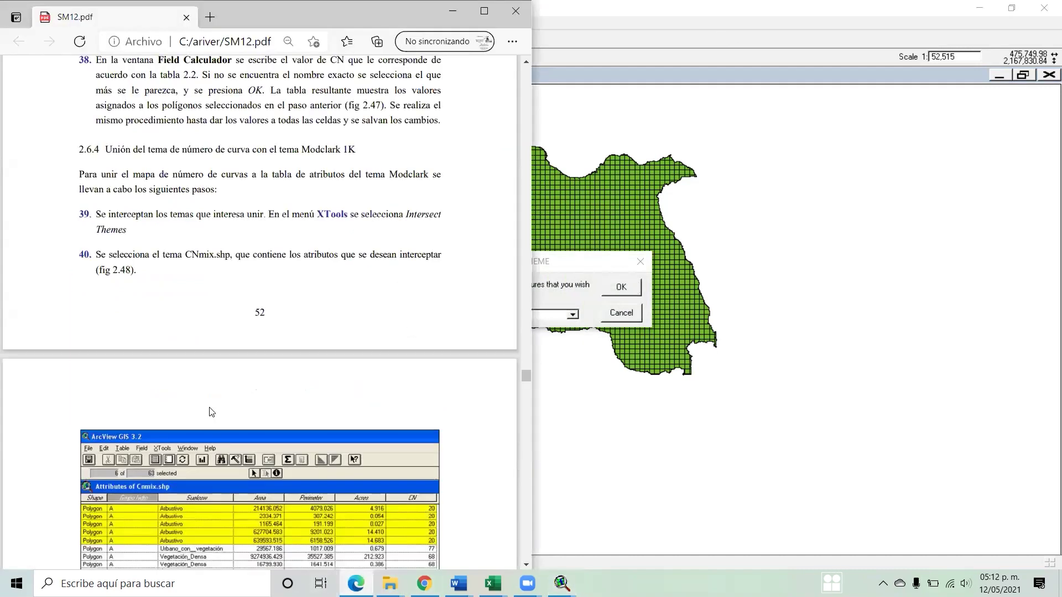
scroll(211, 412, "down", 4)
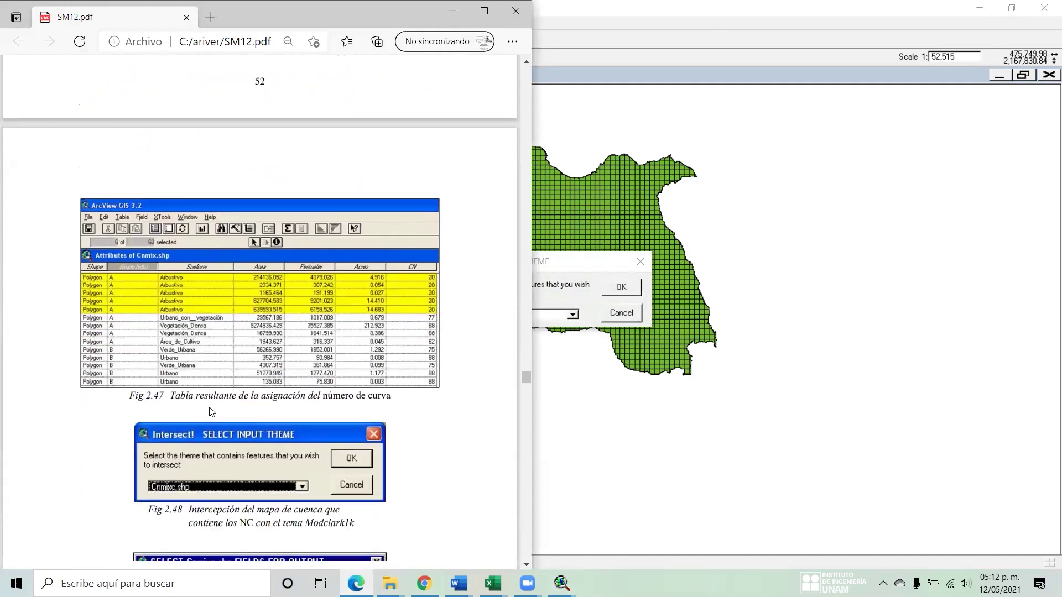
left_click(582, 262)
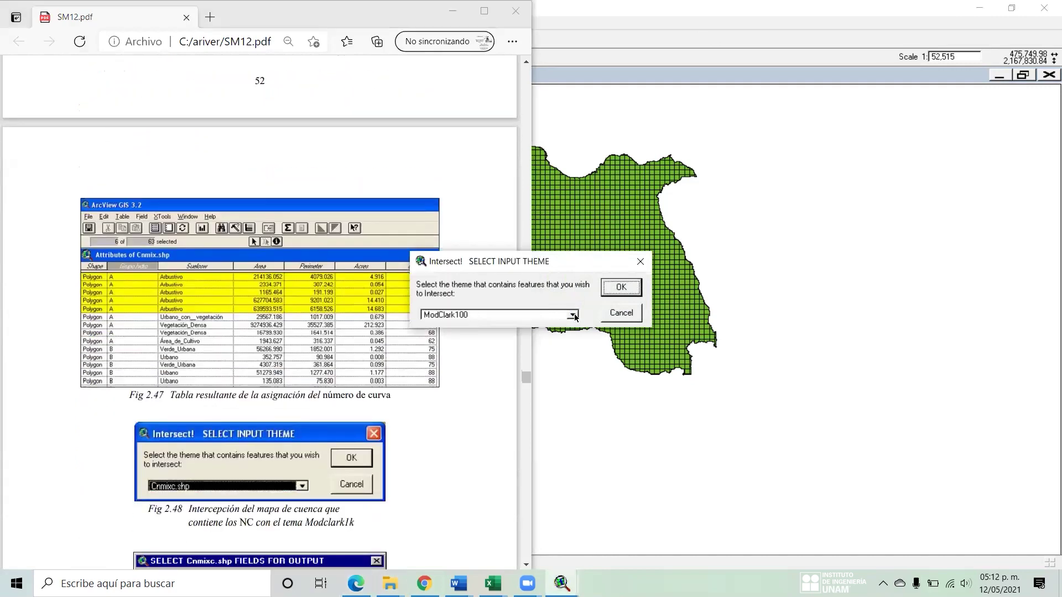
left_click(573, 315)
left_click(531, 346)
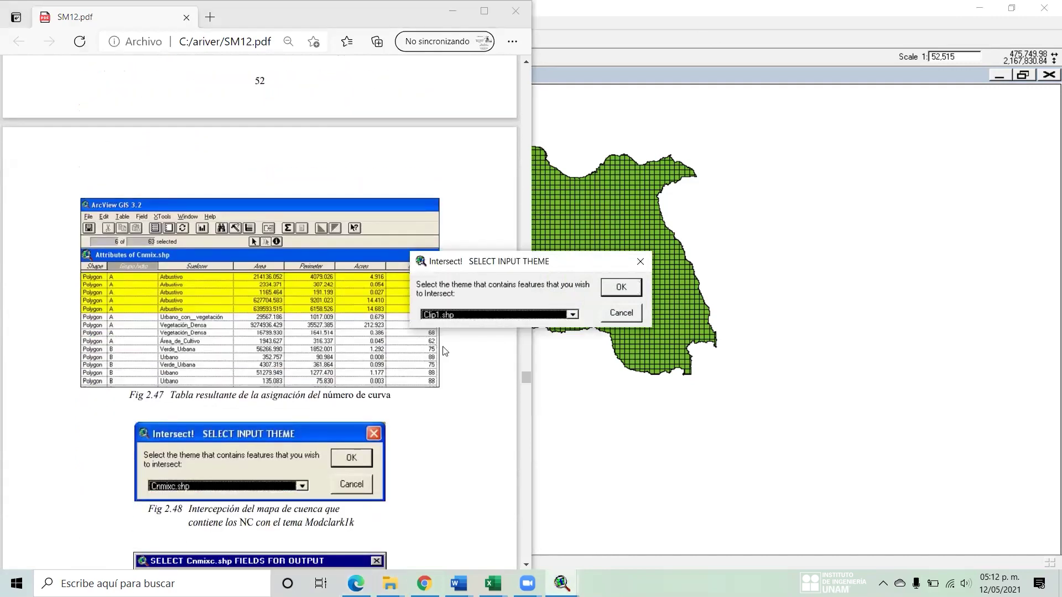
- Recheck steps 39 to 41 in SM12.pdf and confirm Clip1.shp as the theme to intersect
scroll(333, 284, "down", 4)
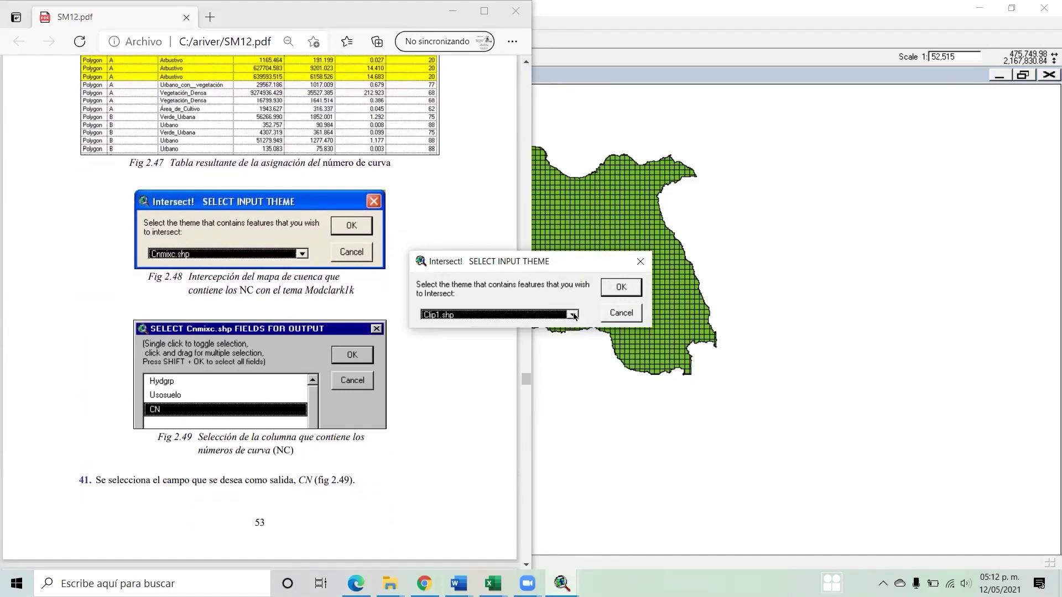
scroll(332, 293, "up", 9)
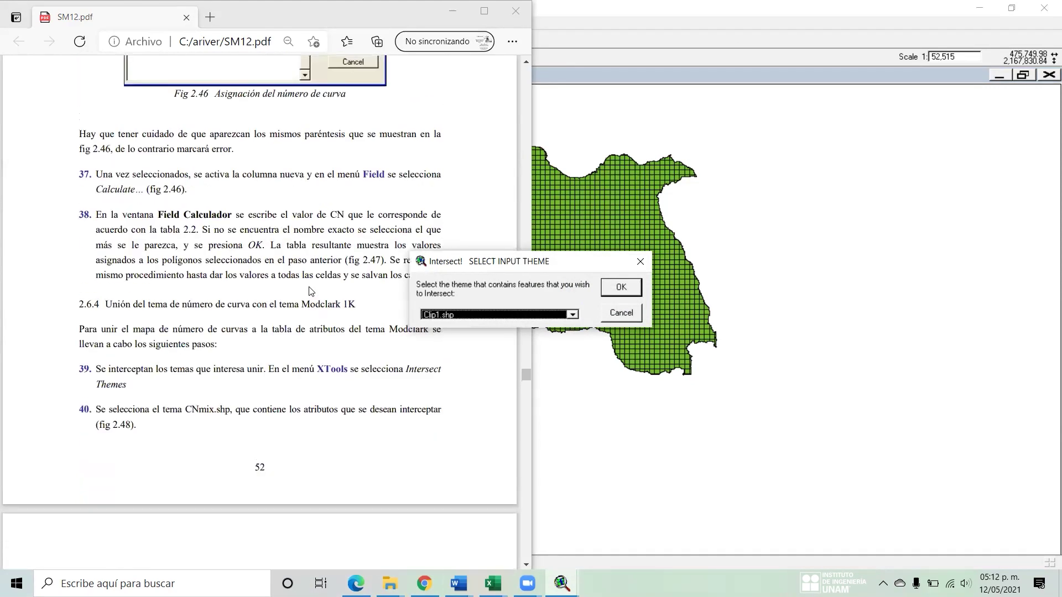
scroll(311, 291, "down", 3)
scroll(311, 292, "down", 2)
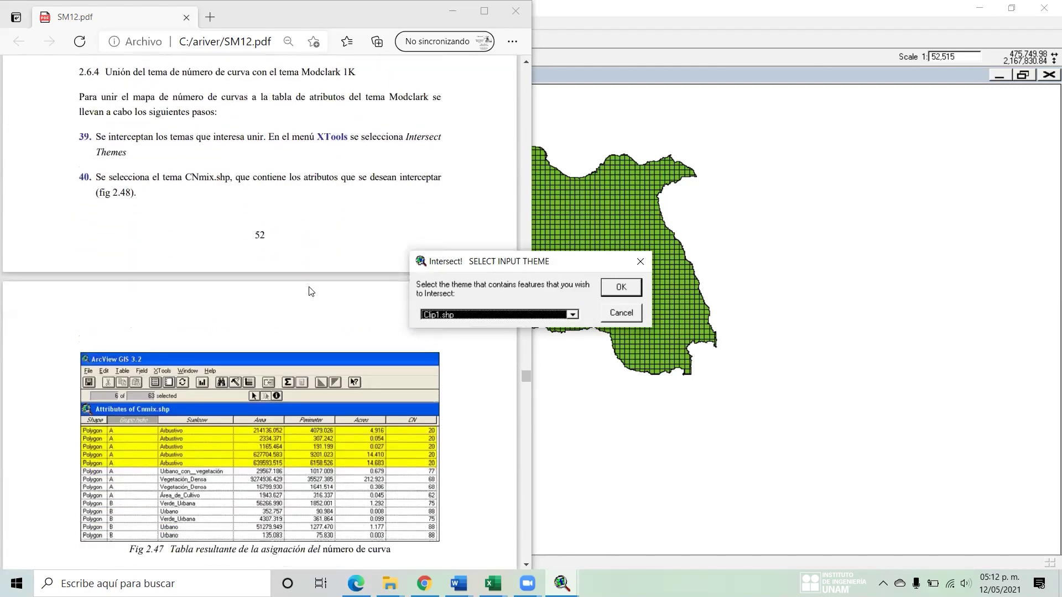
scroll(311, 291, "down", 5)
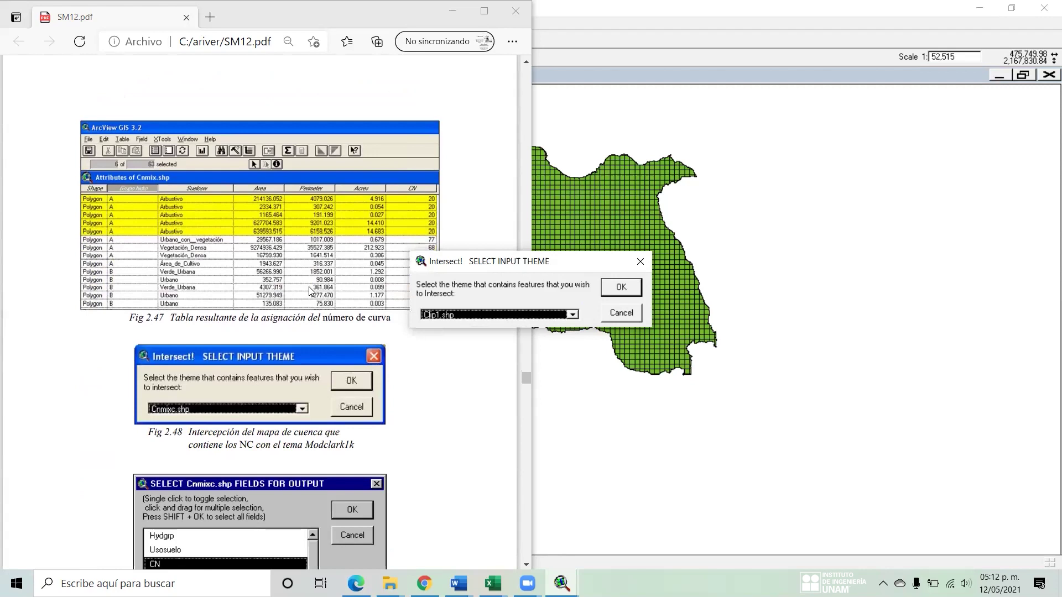
scroll(310, 290, "down", 5)
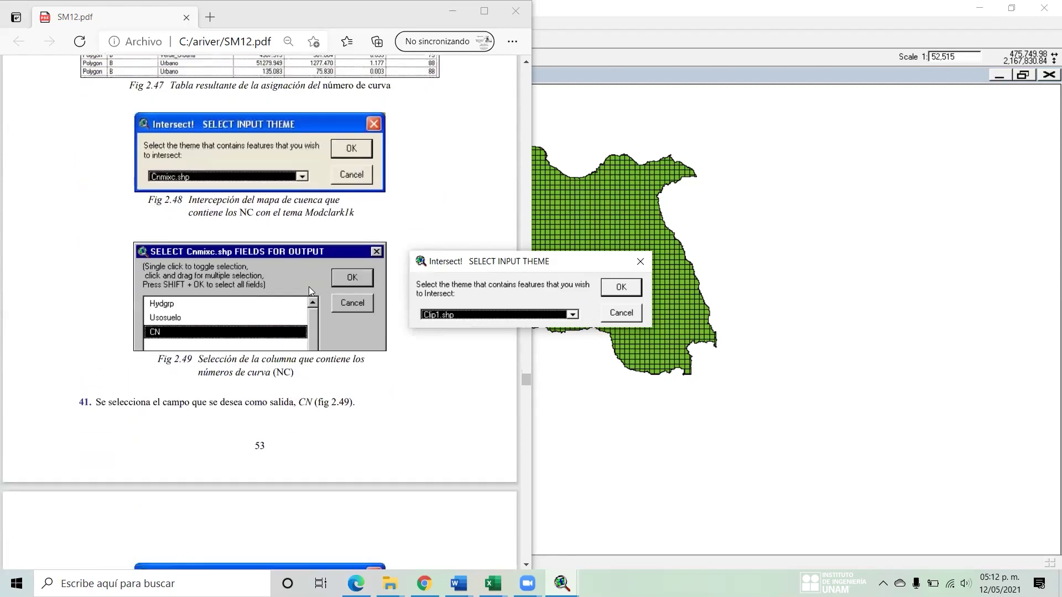
left_click(621, 288)
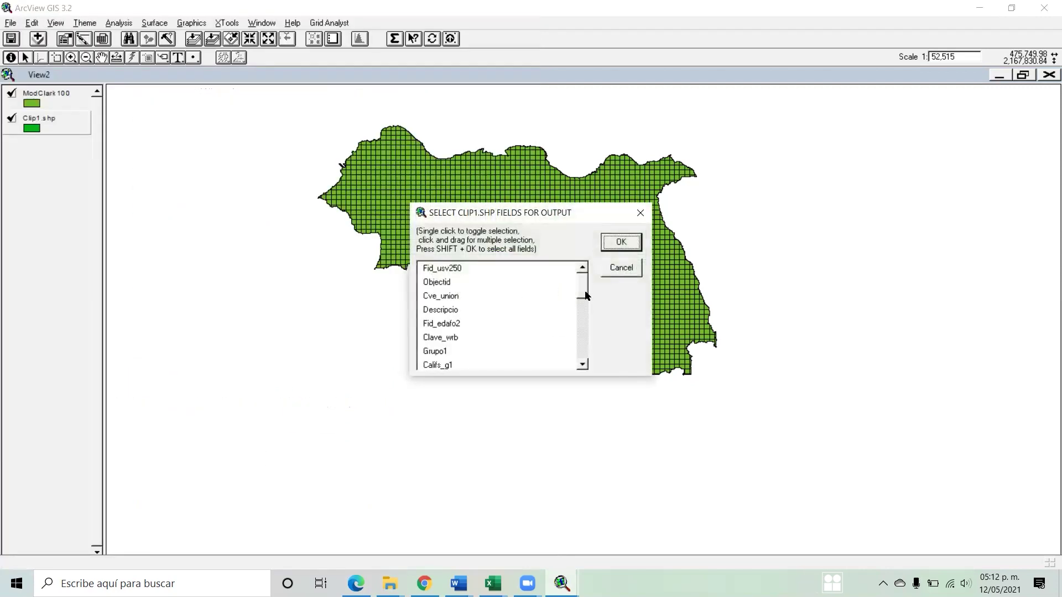
- Select cn as the only Clip1.shp output field, comparing with figure 2.49 in SM12.pdf
mouse_move(580, 295)
left_mouse_down()
mouse_move(580, 304)
mouse_move(579, 287)
left_mouse_up()
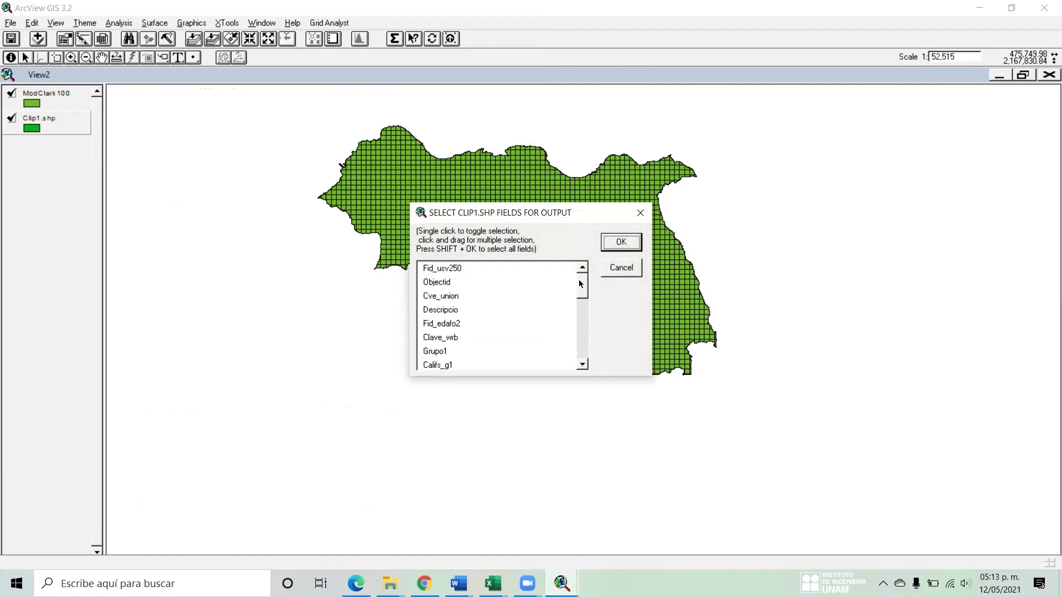
mouse_move(582, 287)
left_mouse_down()
mouse_move(582, 304)
mouse_move(583, 279)
left_mouse_up()
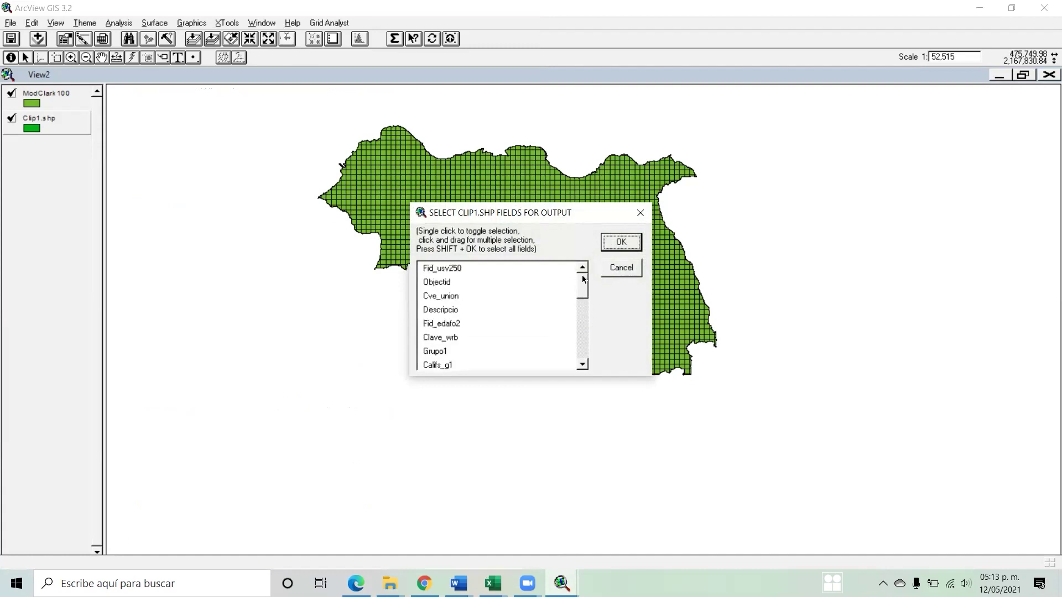
left_click(357, 583)
scroll(306, 359, "up", 8)
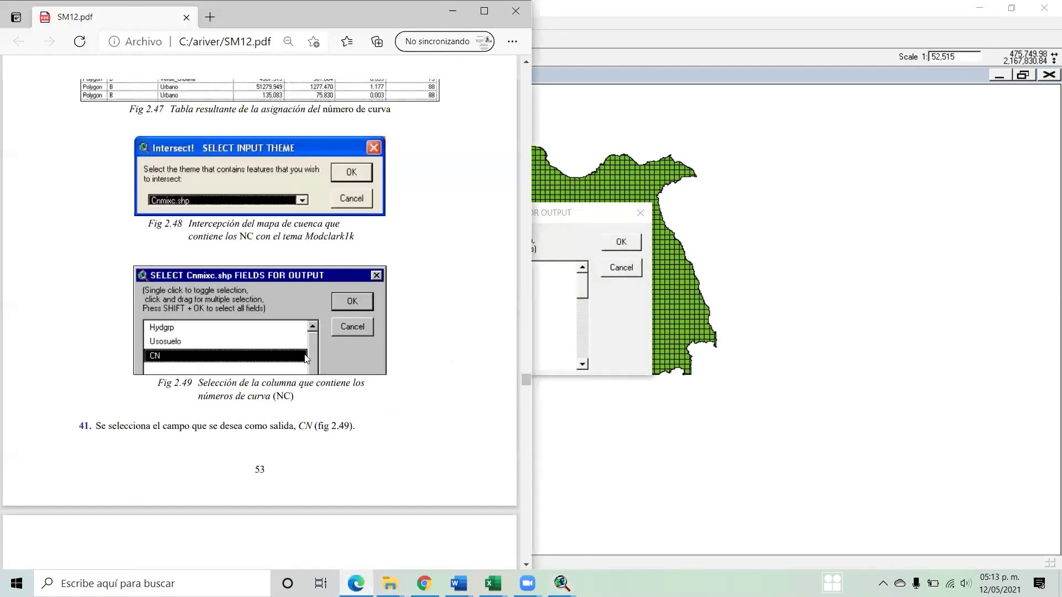
scroll(306, 359, "down", 8)
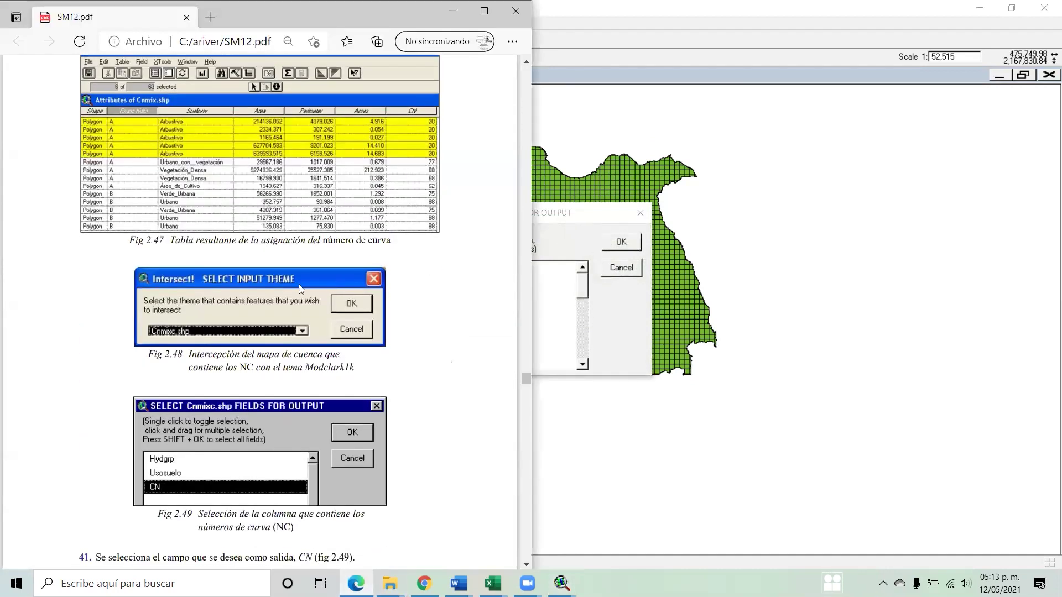
left_click(554, 221)
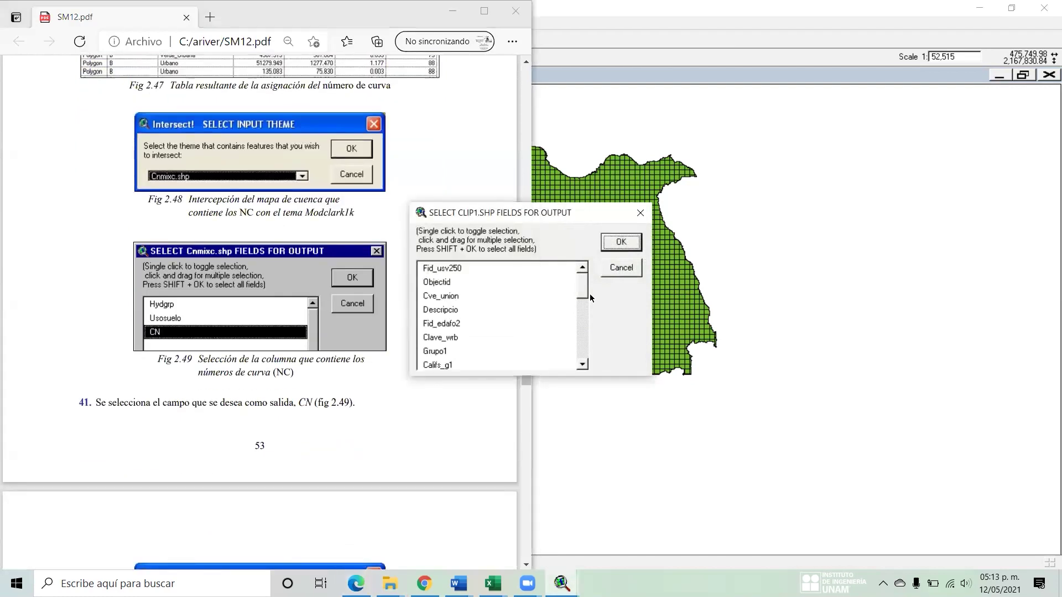
left_click_drag(584, 291, 580, 356)
left_click(427, 354)
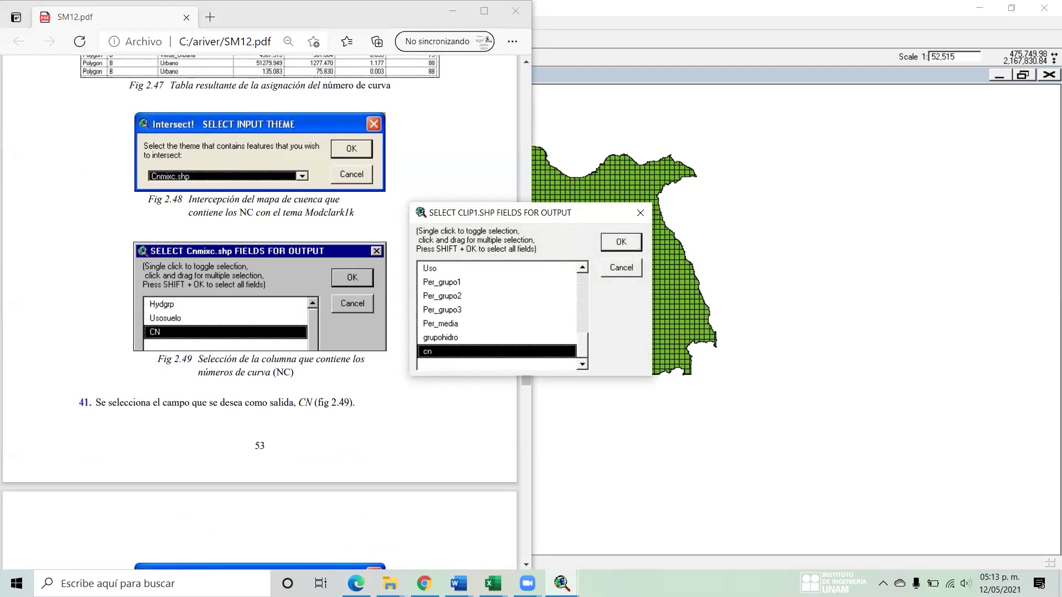
left_click(630, 248)
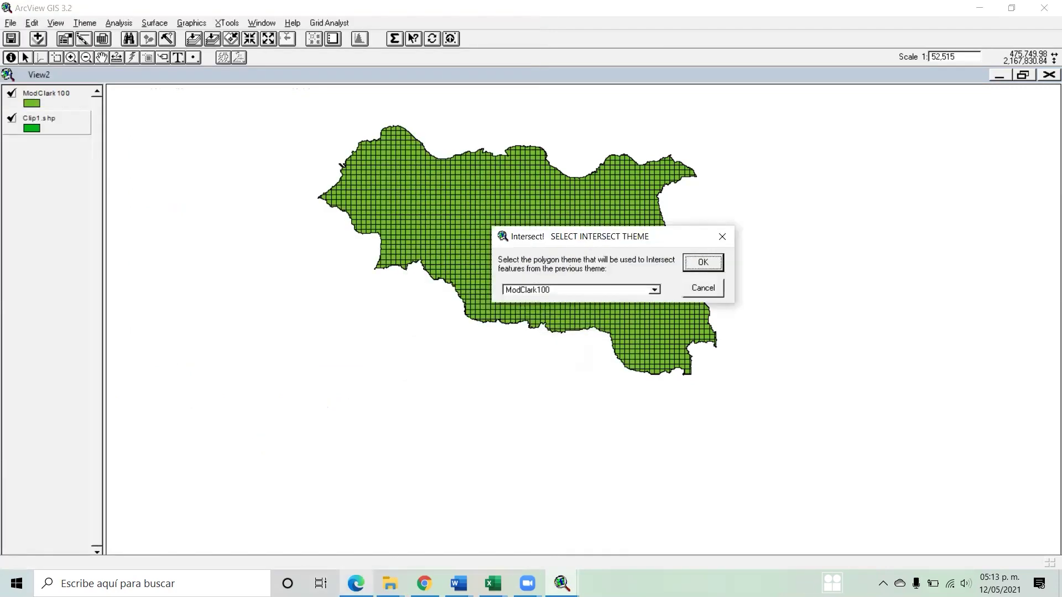
- Consult figures 2.50 and 2.51 in SM12.pdf and accept ModClark100 as the intersect theme in ArcView
left_click(355, 583)
scroll(358, 320, "down", 8)
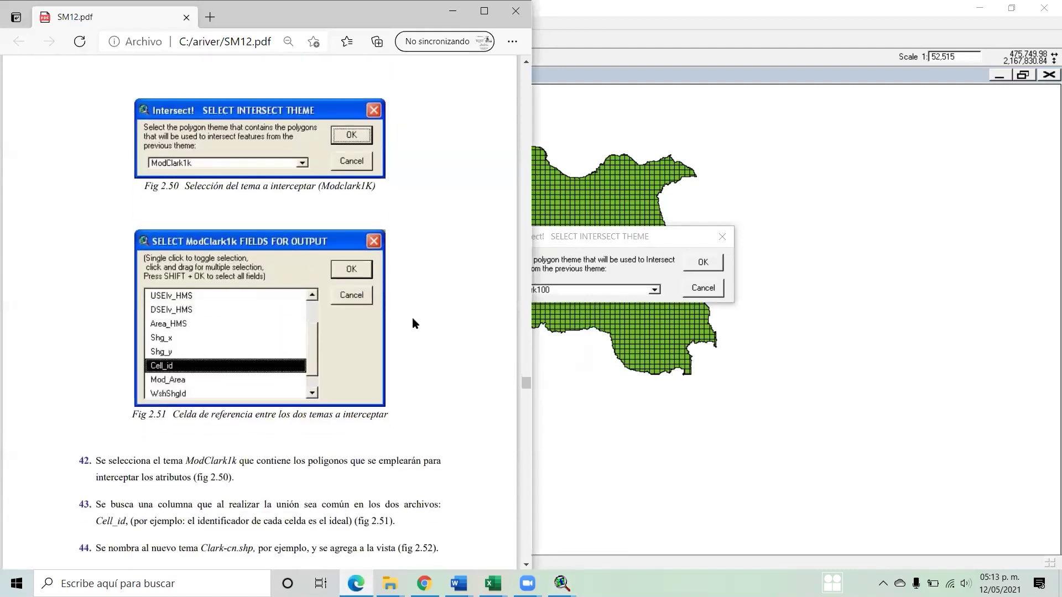
left_click_drag(612, 243, 815, 231)
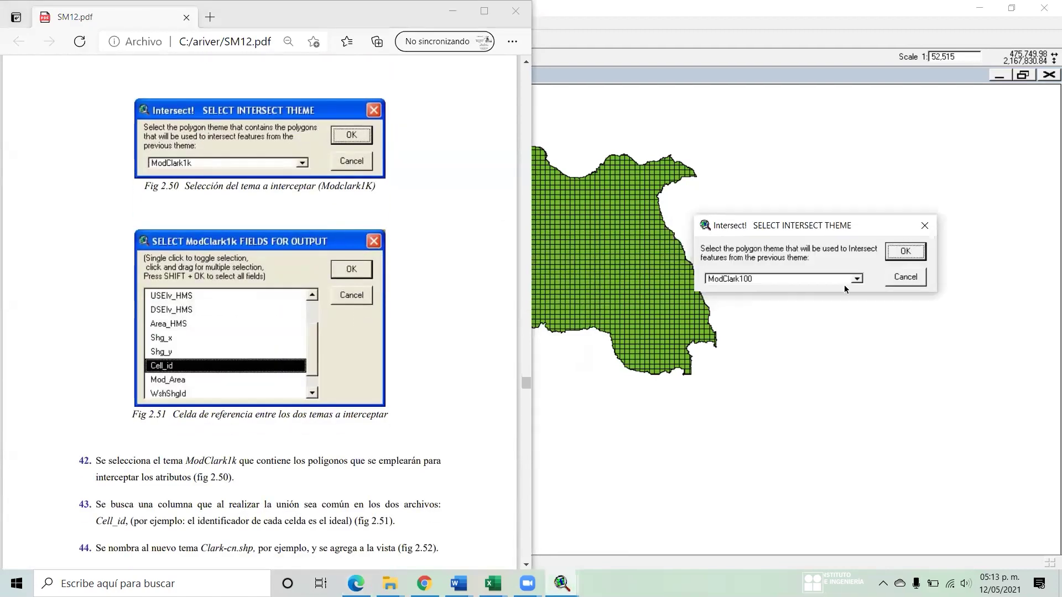
left_click(907, 252)
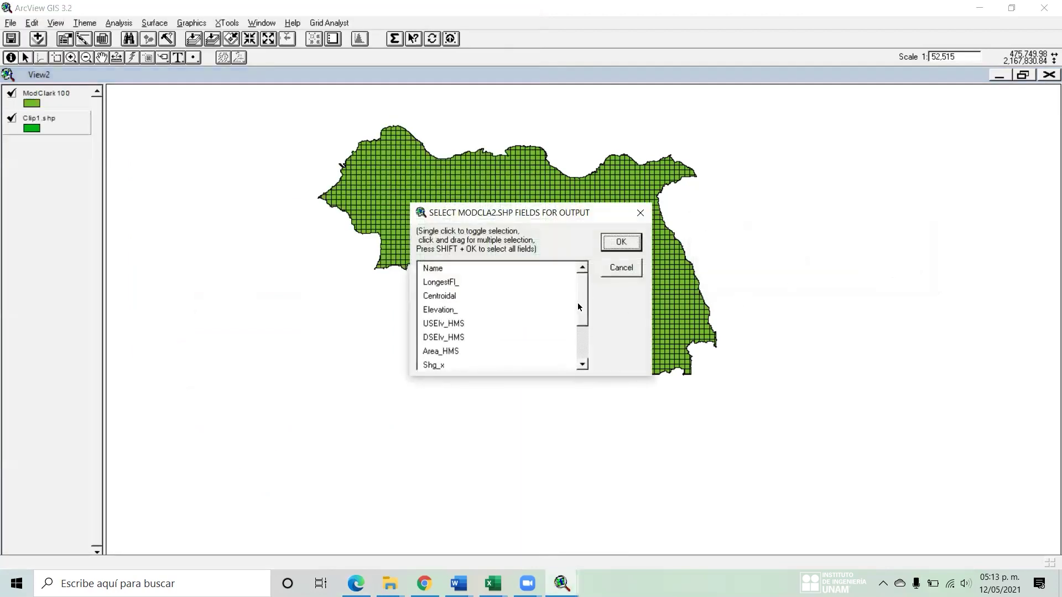
- Select Cell_id as the grid's output field and save the intersection as Inters1.shp in c:\ariver\javier2\Out
left_click_drag(584, 311, 579, 340)
left_click(471, 310)
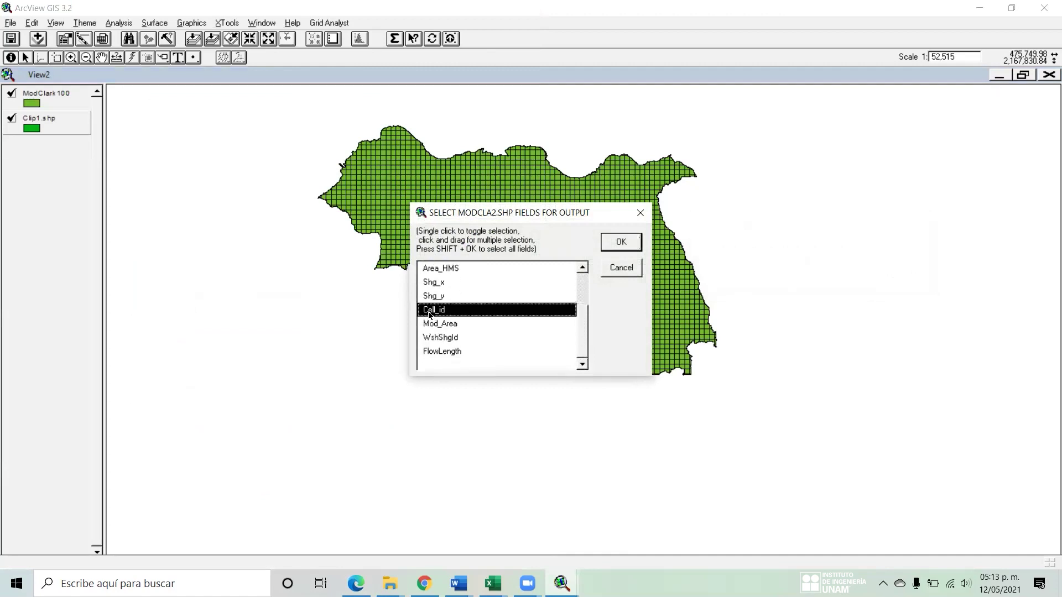
left_click(609, 249)
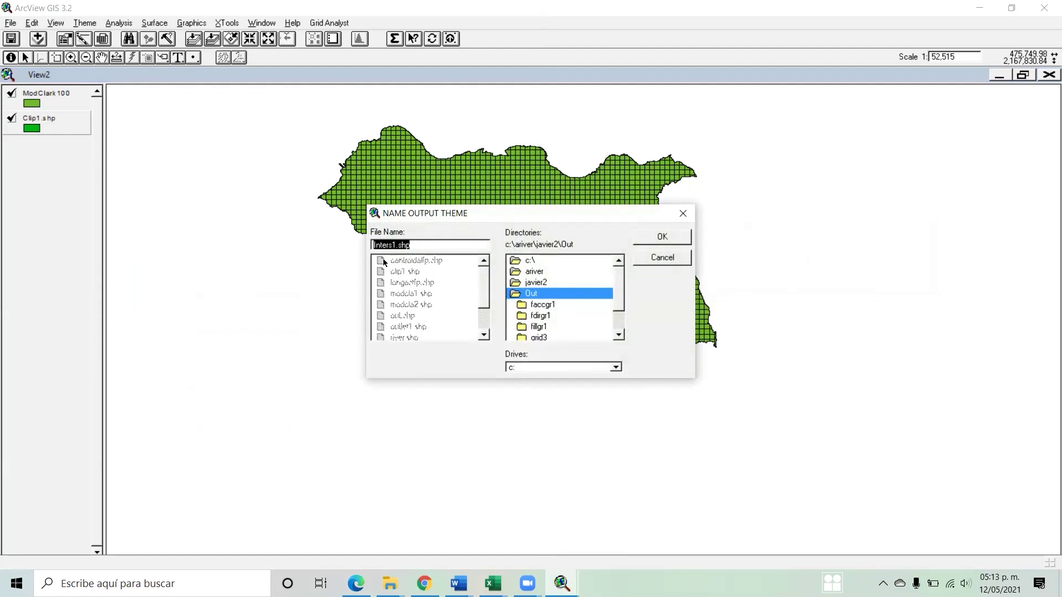
left_click(667, 237)
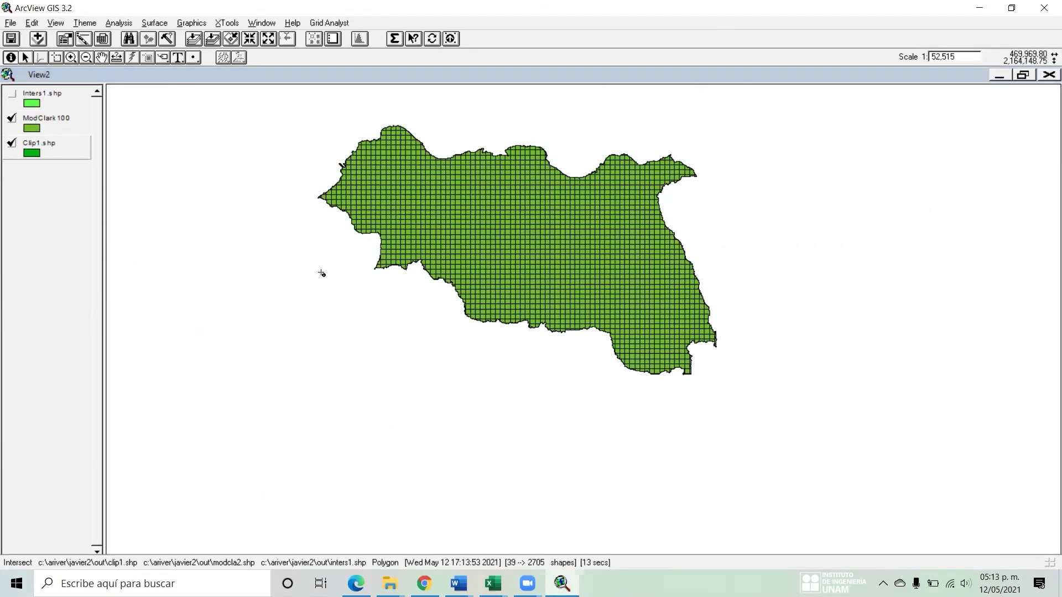
- Turn on the Inters1.shp theme and turn off Clip1.shp in View2
left_click(12, 93)
left_click(13, 150)
left_click(49, 128)
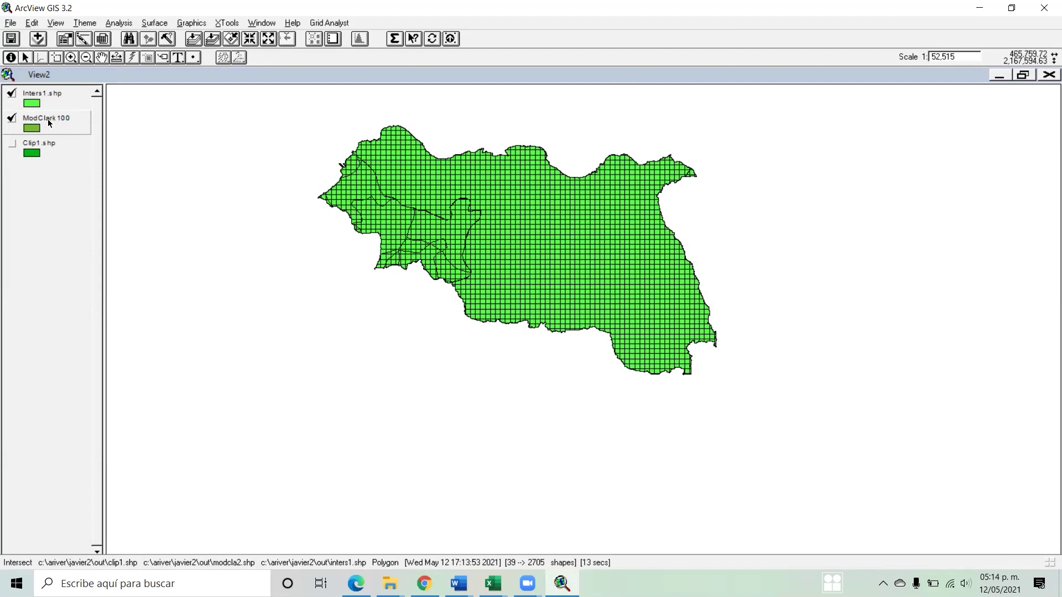
- Review the attribute table of Inters1.shp and its field list in the table properties, leaving both unchanged
left_click(37, 101)
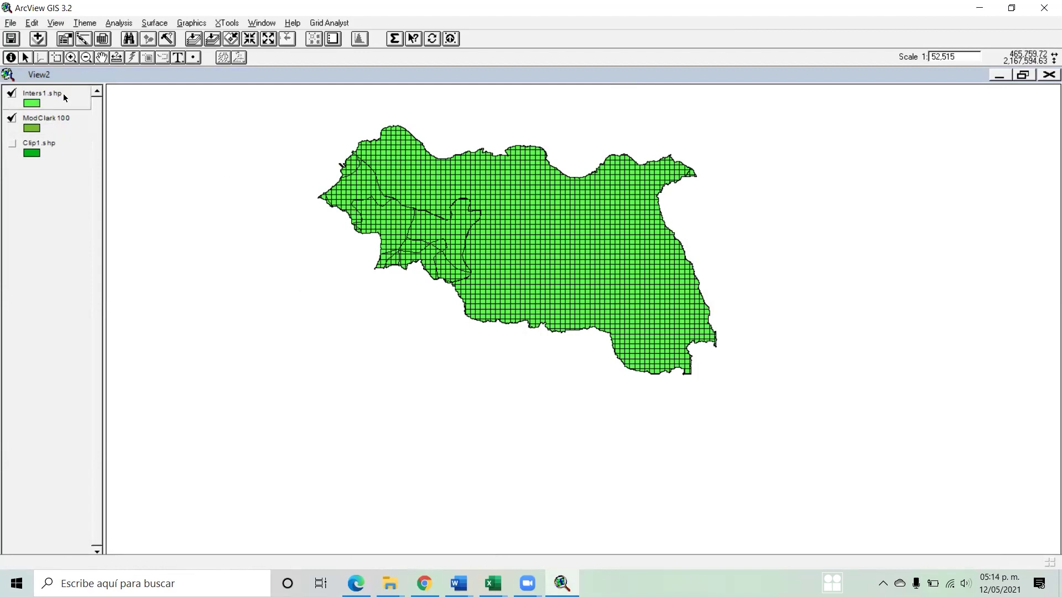
left_click(102, 40)
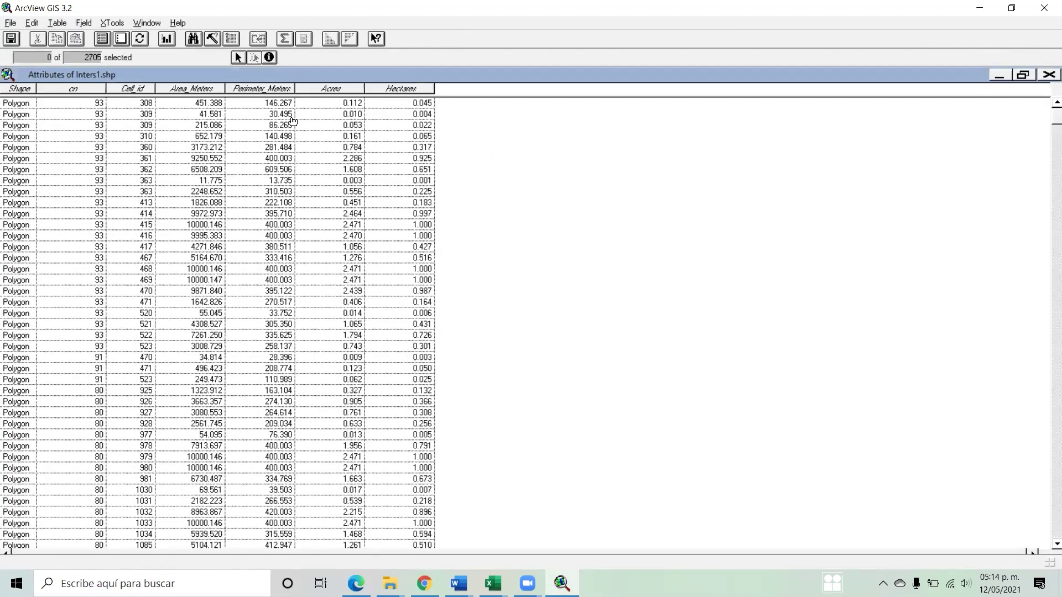
left_click(80, 90)
left_click(132, 89)
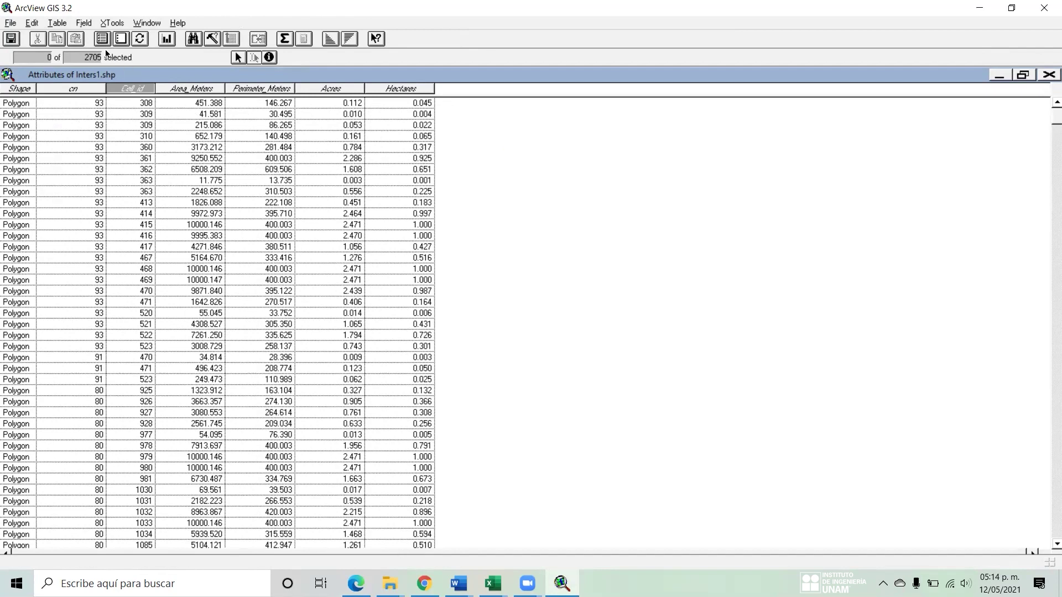
left_click(57, 23)
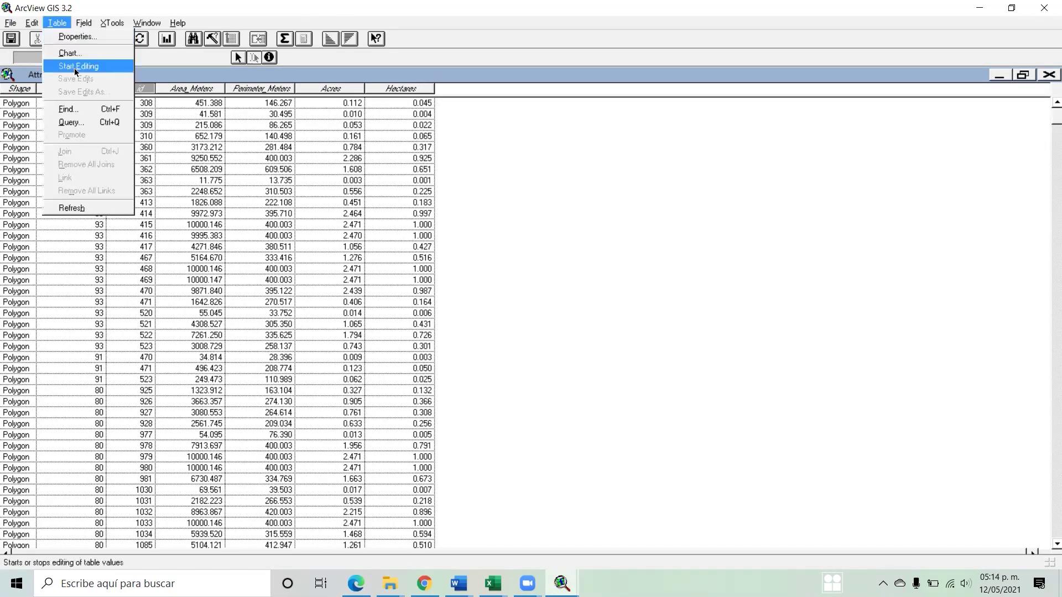
left_click(92, 36)
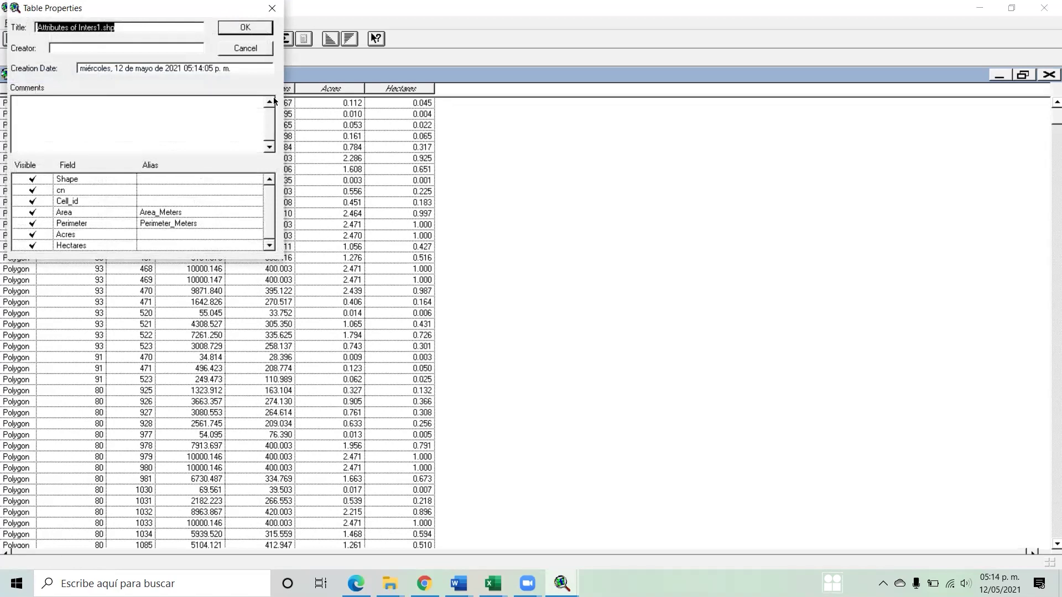
left_click(245, 53)
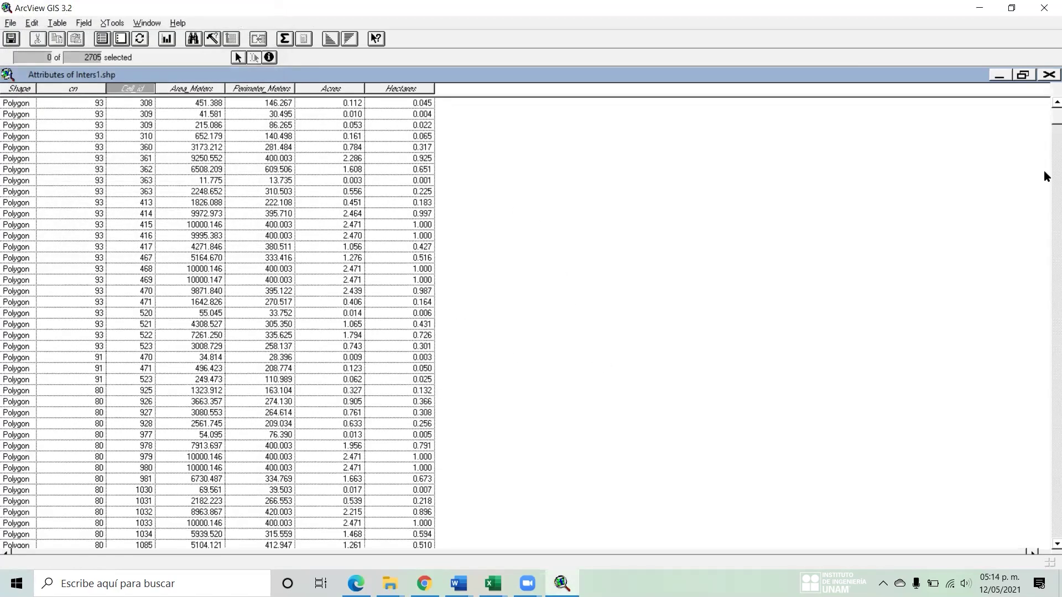
left_click(1050, 75)
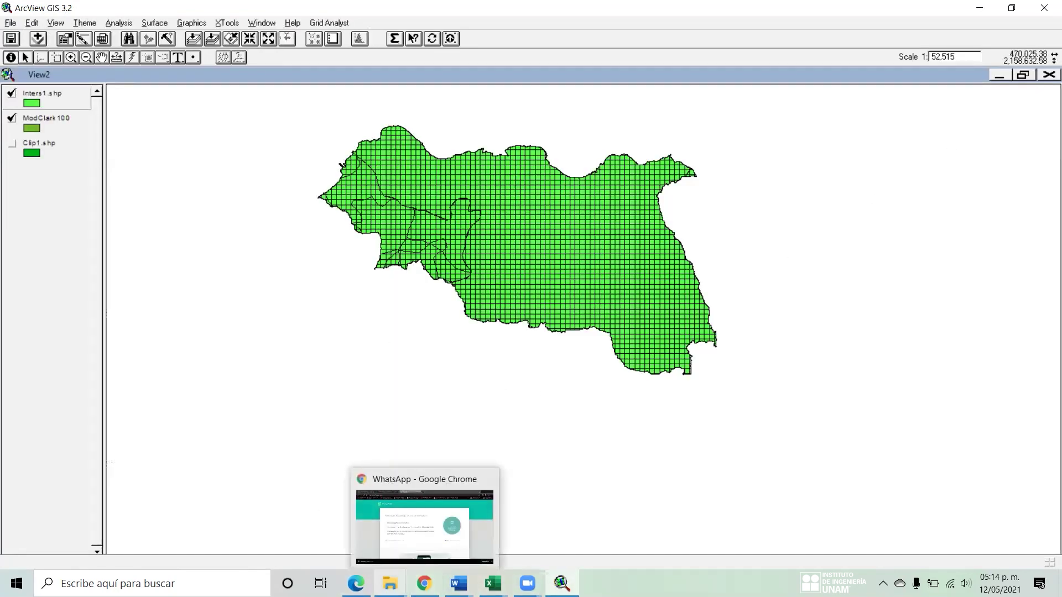
- Consult figures 2.52 and 2.53 in SM12.pdf on removing the unneeded columns from the intersected table
mouse_move(390, 584)
left_click(355, 584)
scroll(349, 312, "down", 6)
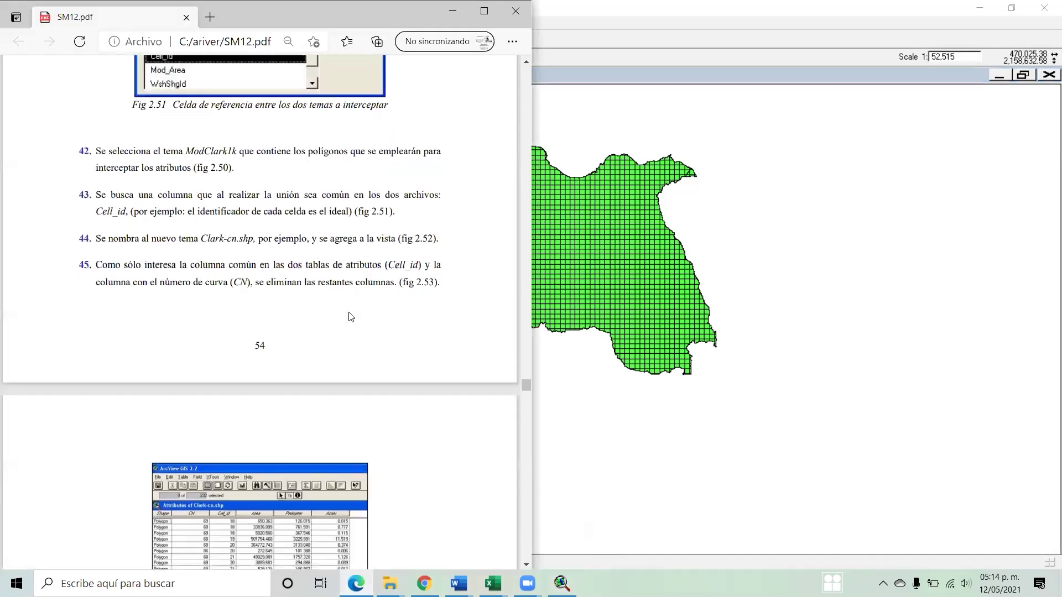
scroll(348, 316, "down", 2)
scroll(349, 316, "down", 6)
scroll(349, 316, "up", 6)
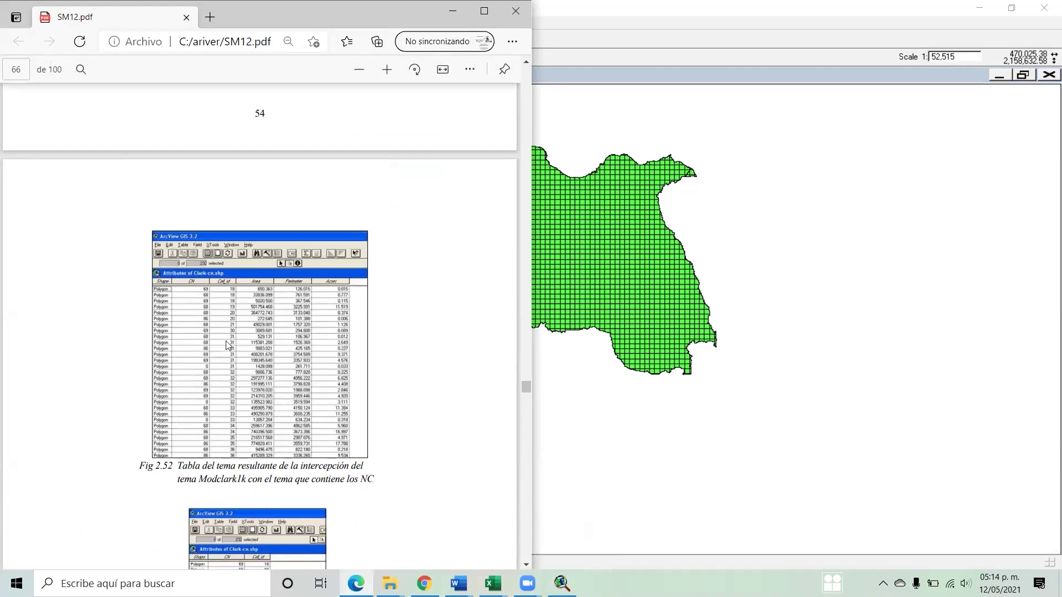
scroll(228, 346, "down", 6)
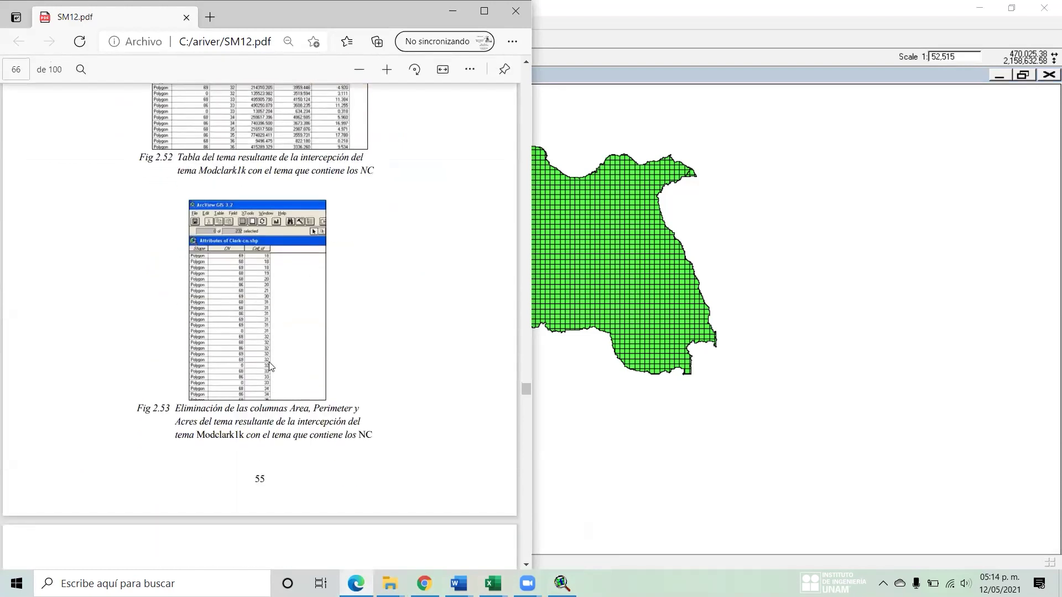
- Hide the Area, Perimeter, Acres and Hectares fields in the Inters1.shp attribute table in ArcView
left_click(753, 25)
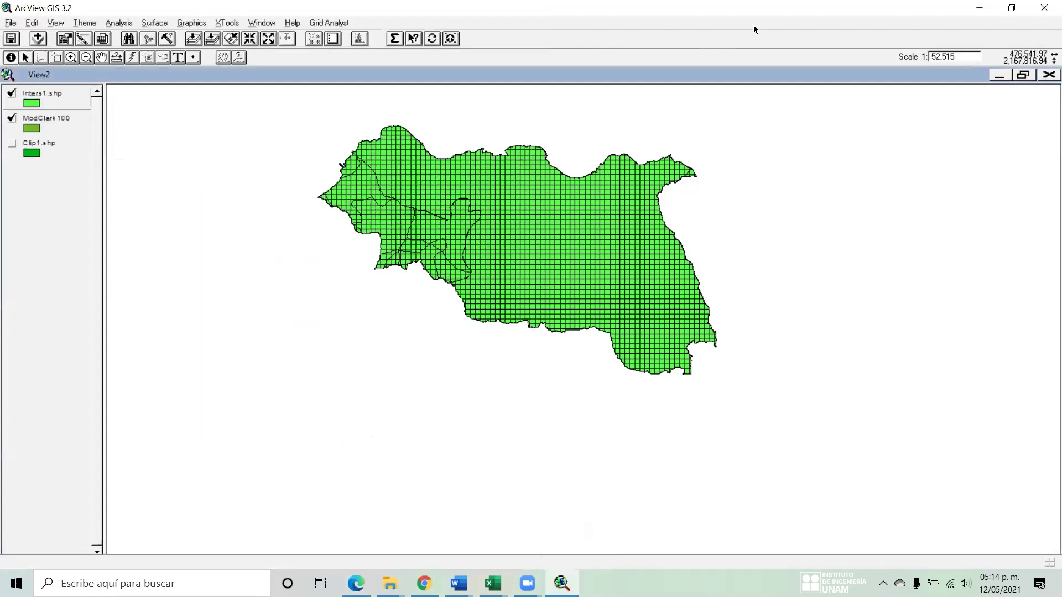
left_click(102, 38)
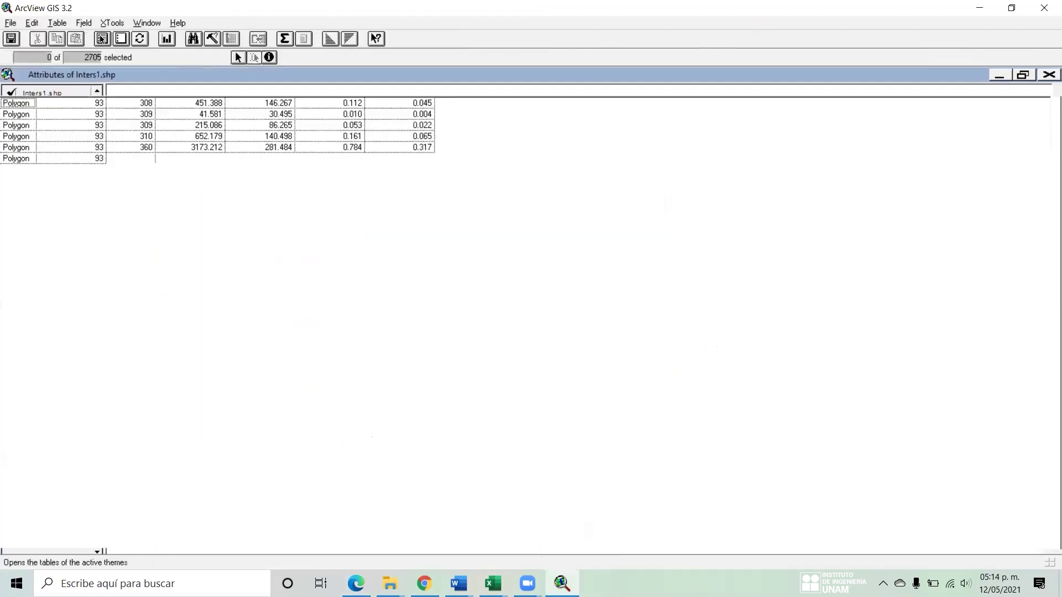
left_click(191, 88)
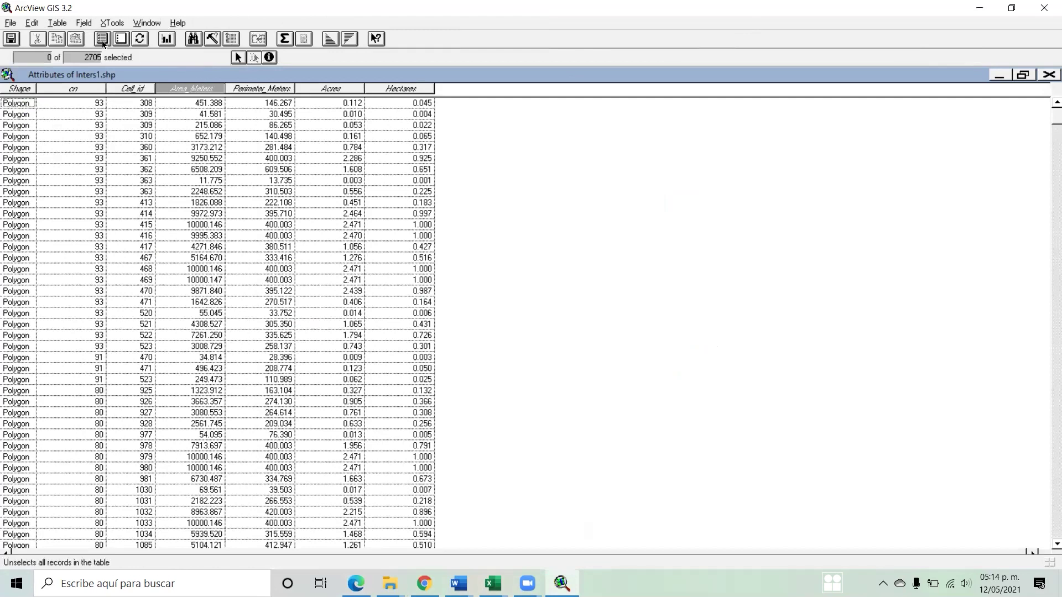
left_click(57, 23)
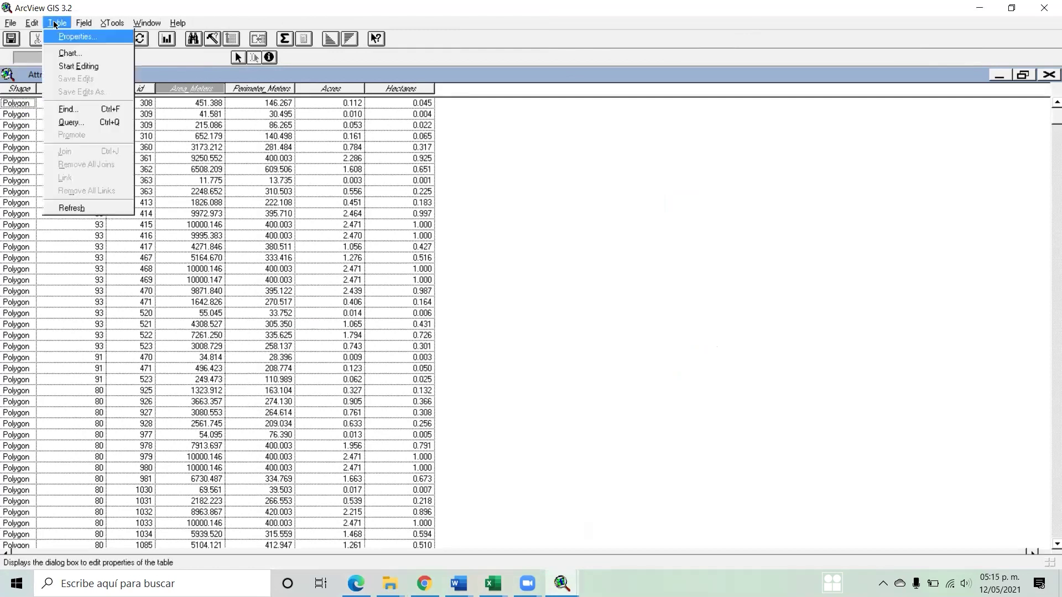
left_click(78, 37)
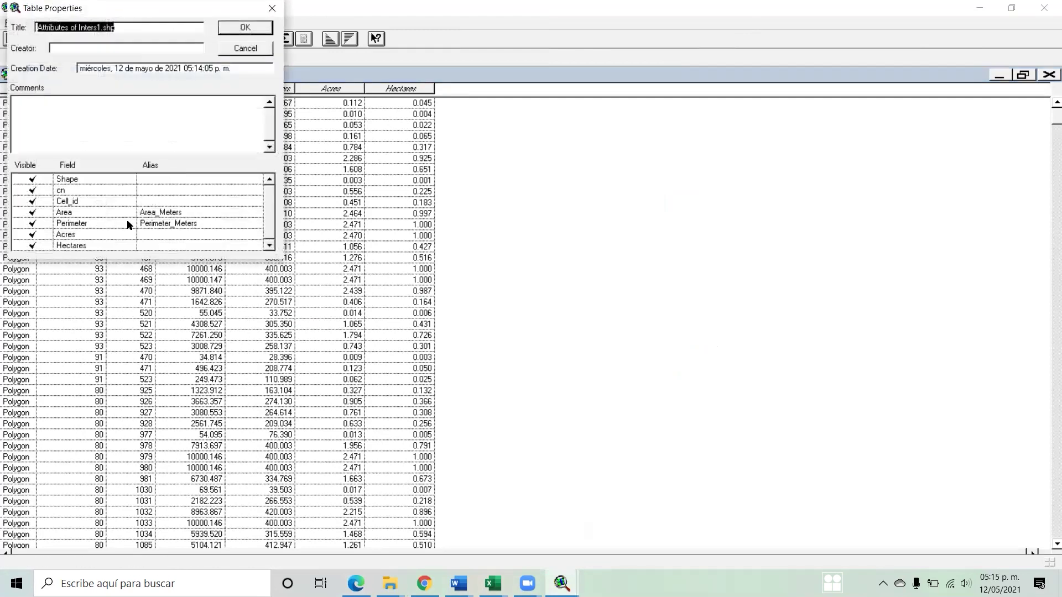
left_click(33, 246)
left_click(33, 235)
left_click(32, 223)
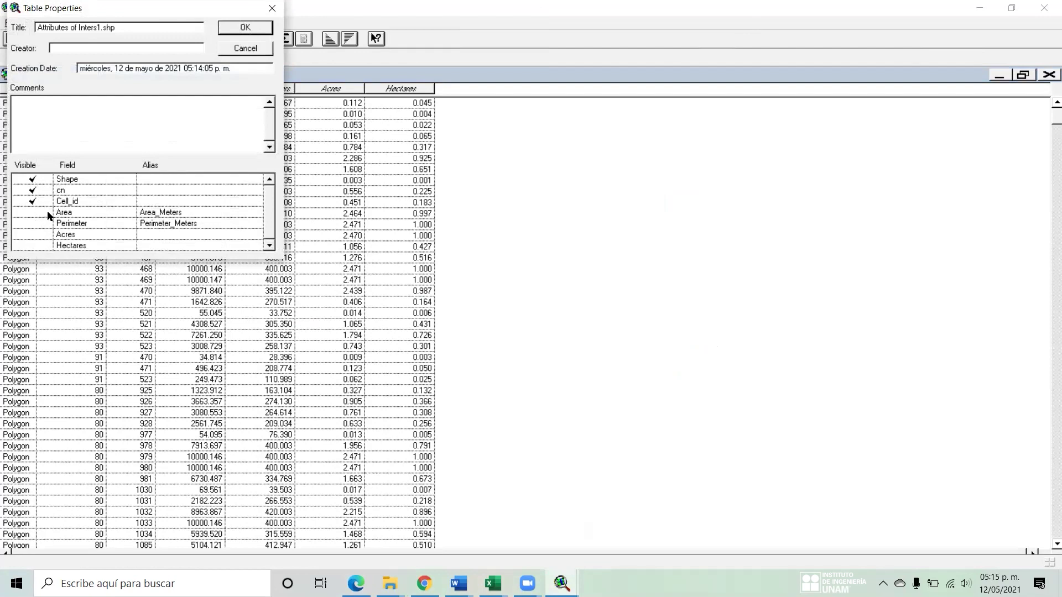
left_click(246, 29)
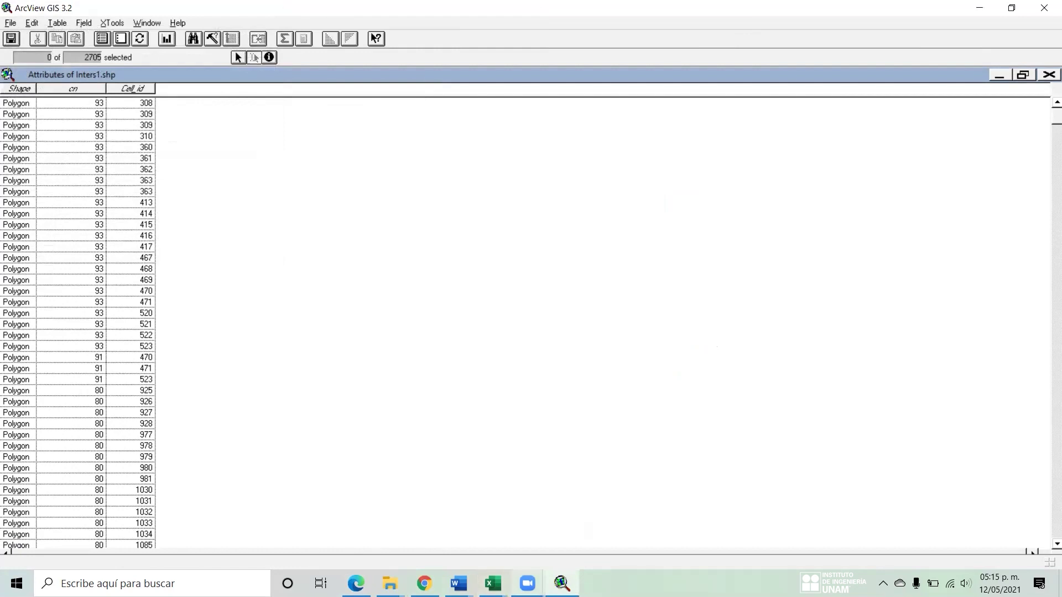
- Read instructions 46 to 49 and figure 2.54 in SM12.pdf on joining the curve number table to the grid table
left_click(356, 584)
scroll(322, 419, "down", 8)
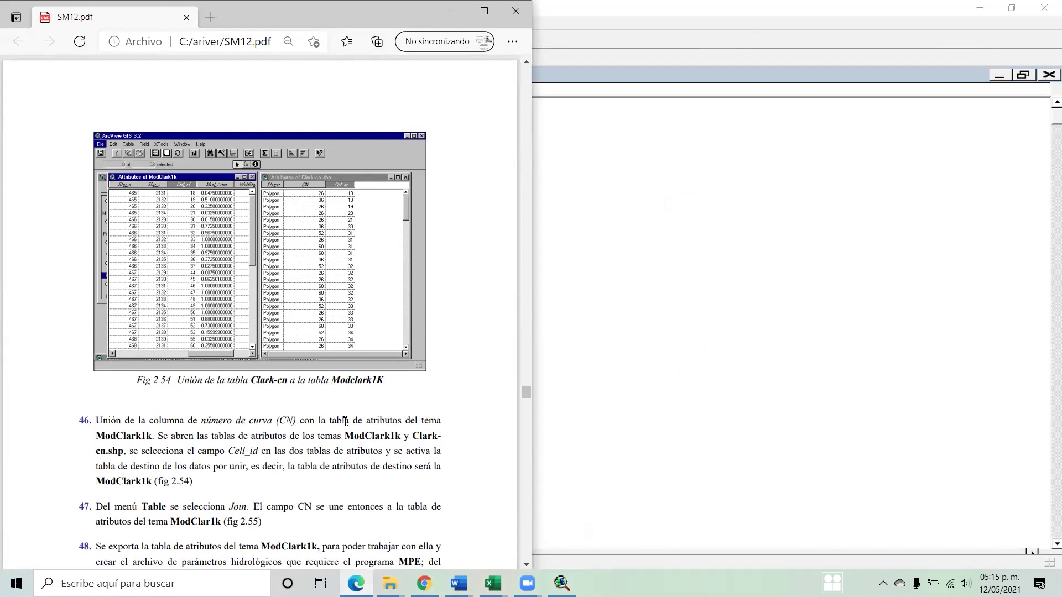
scroll(345, 421, "down", 2)
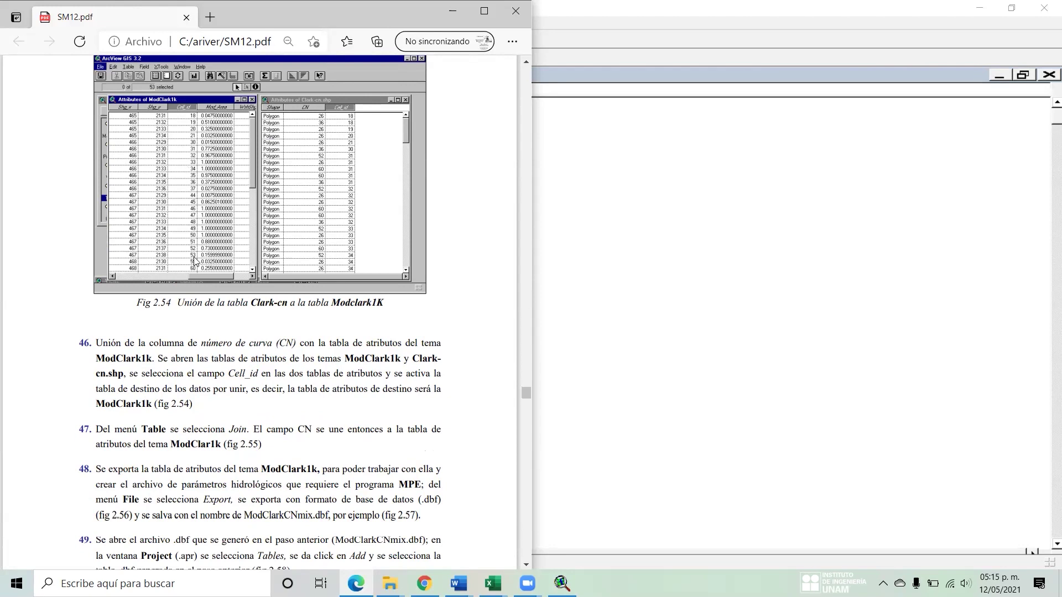
scroll(194, 329, "down", 4)
scroll(193, 329, "up", 1)
scroll(194, 328, "up", 1)
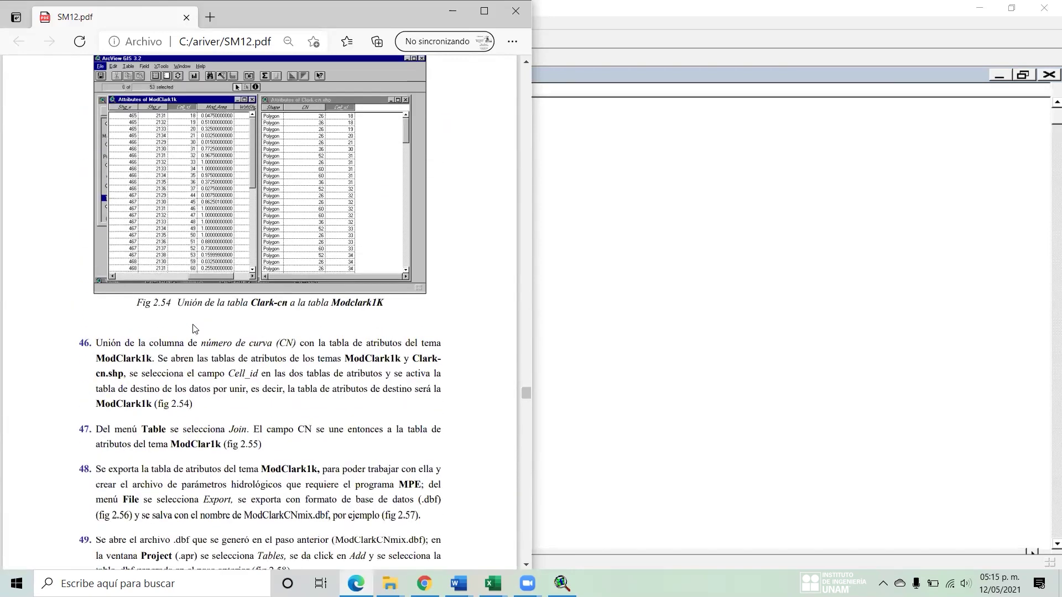
scroll(134, 273, "down", 3)
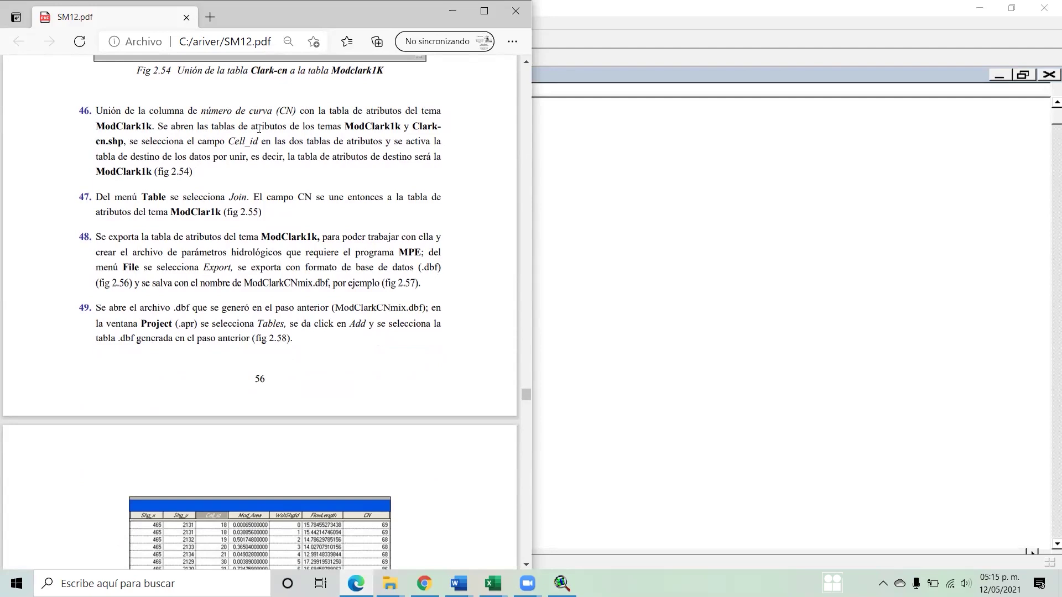
- Narrow the Inters1.shp attribute table window in ArcView and move it beside the basin map in View2
left_click(735, 29)
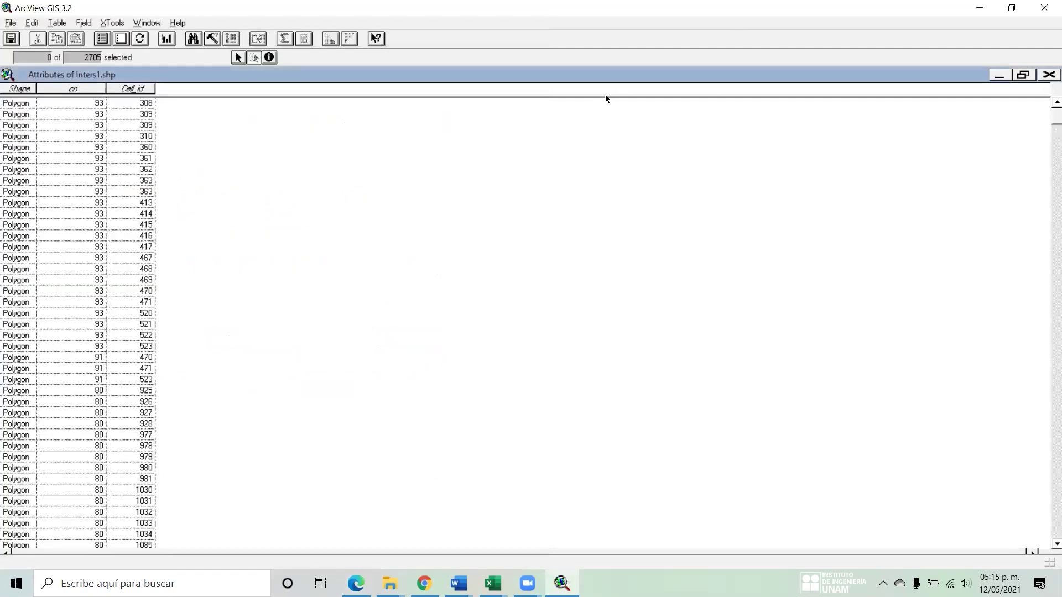
double_click(950, 76)
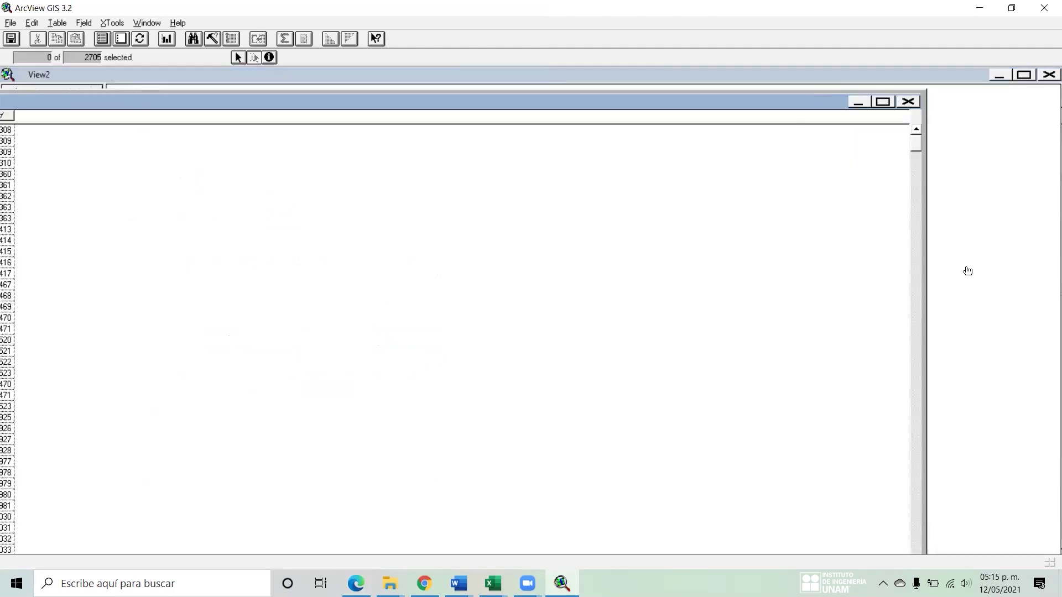
mouse_move(926, 269)
left_mouse_down()
mouse_move(145, 300)
mouse_move(288, 299)
left_mouse_up()
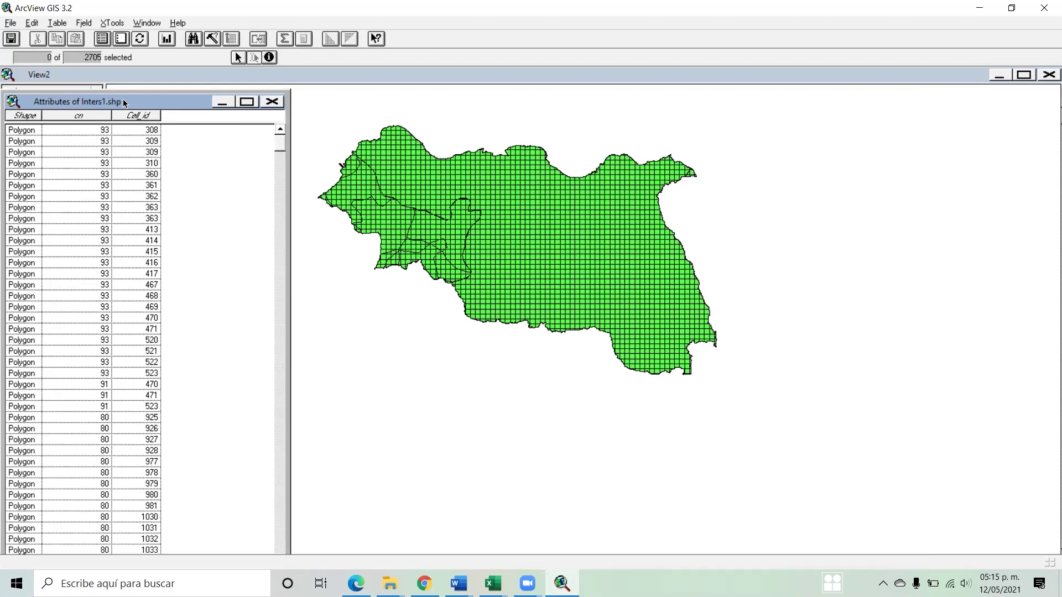
left_click_drag(835, 157, 930, 144)
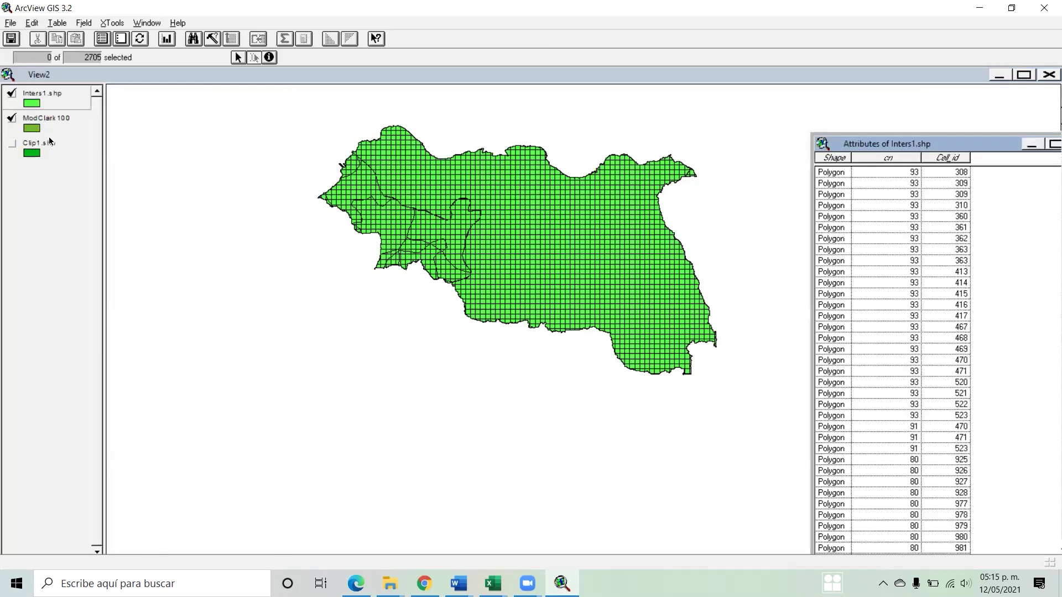
- Open the attribute table of the ModClark 100 theme and minimise its window
left_click(39, 125)
left_click(103, 38)
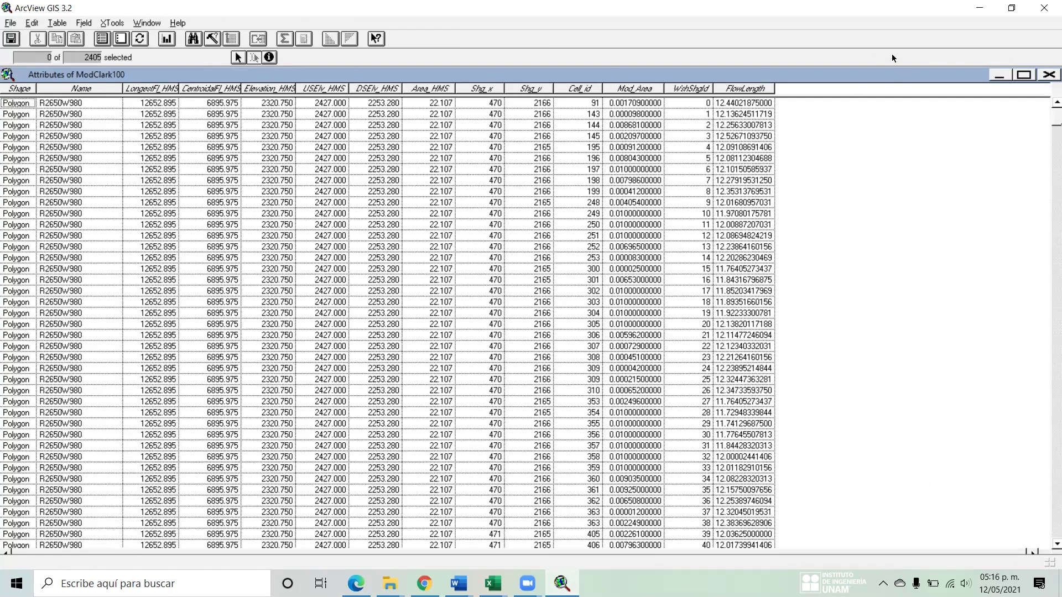
left_click(1000, 76)
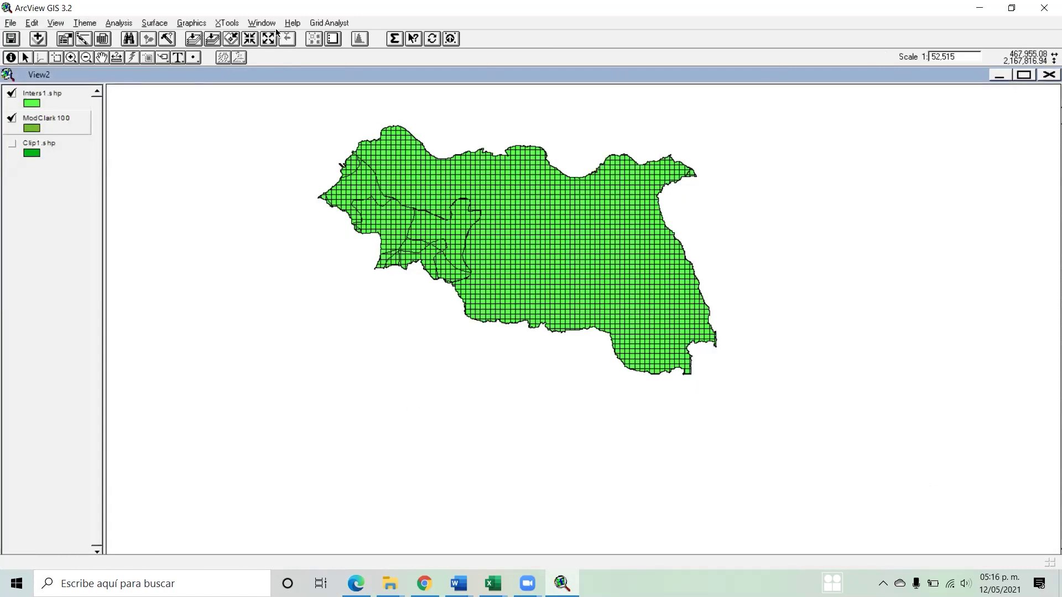
left_click(261, 23)
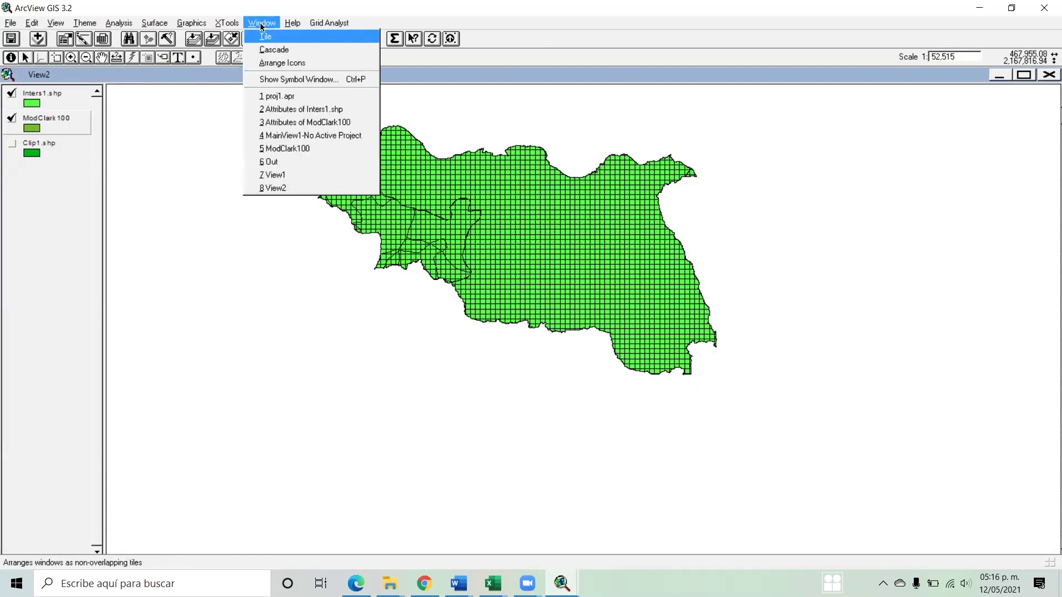
left_click(316, 126)
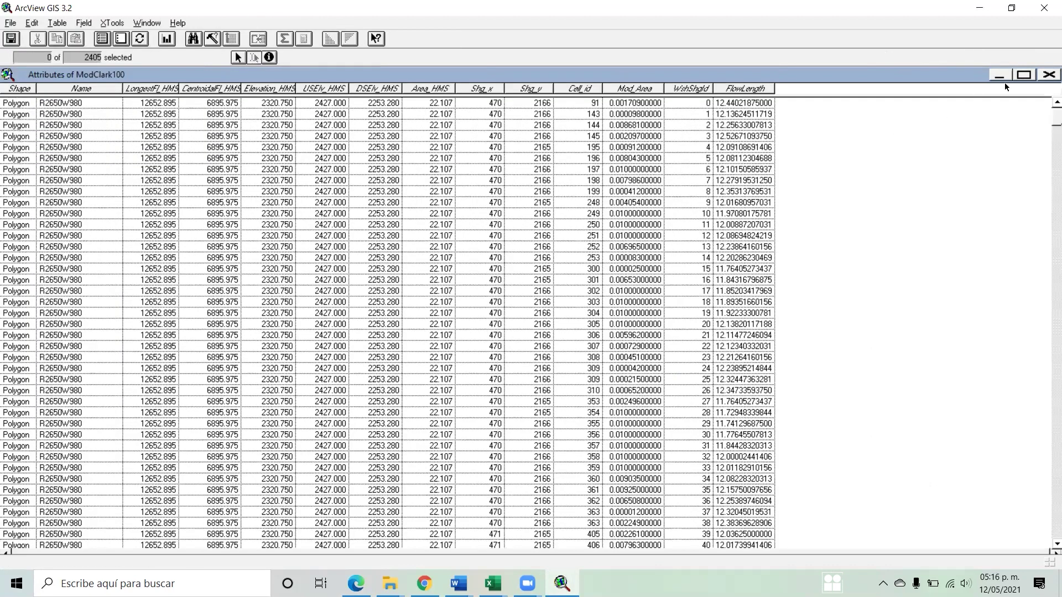
left_click(1001, 75)
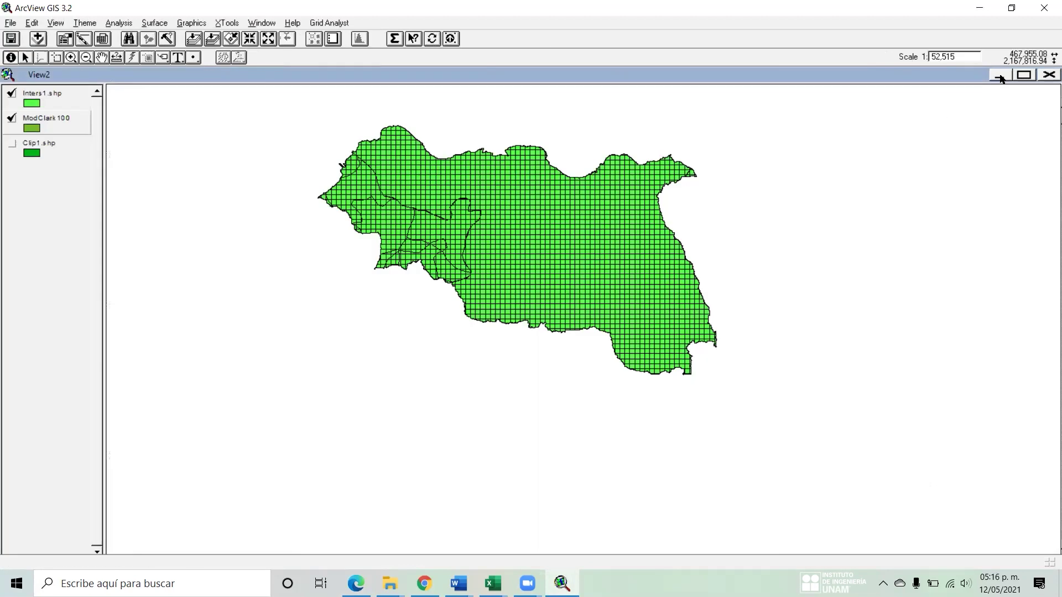
- Make Inters1.shp the active theme and bring its attribute table to the front
left_click(47, 97)
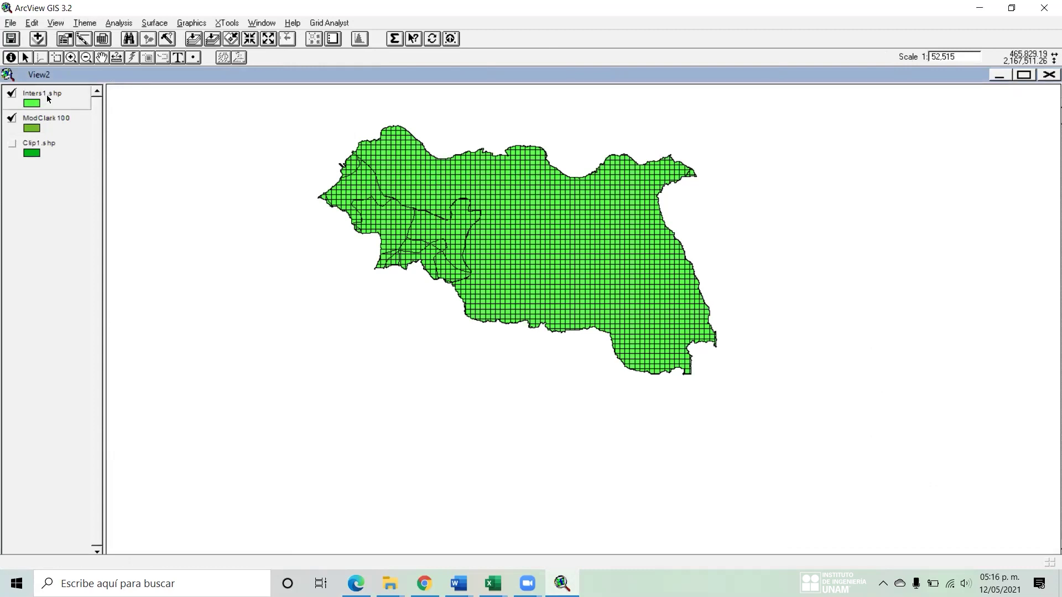
left_click(258, 22)
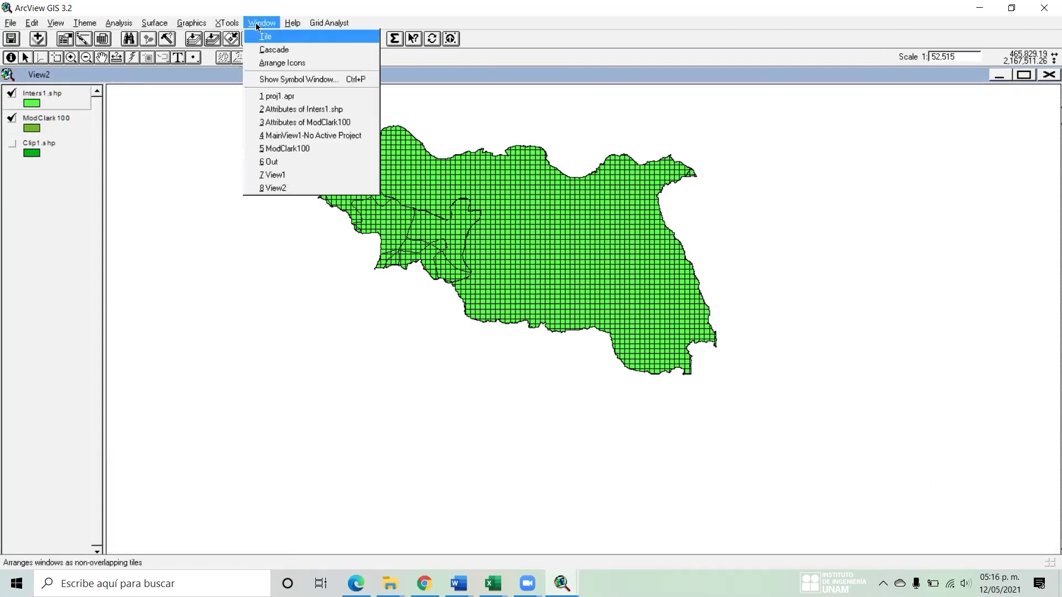
left_click(311, 110)
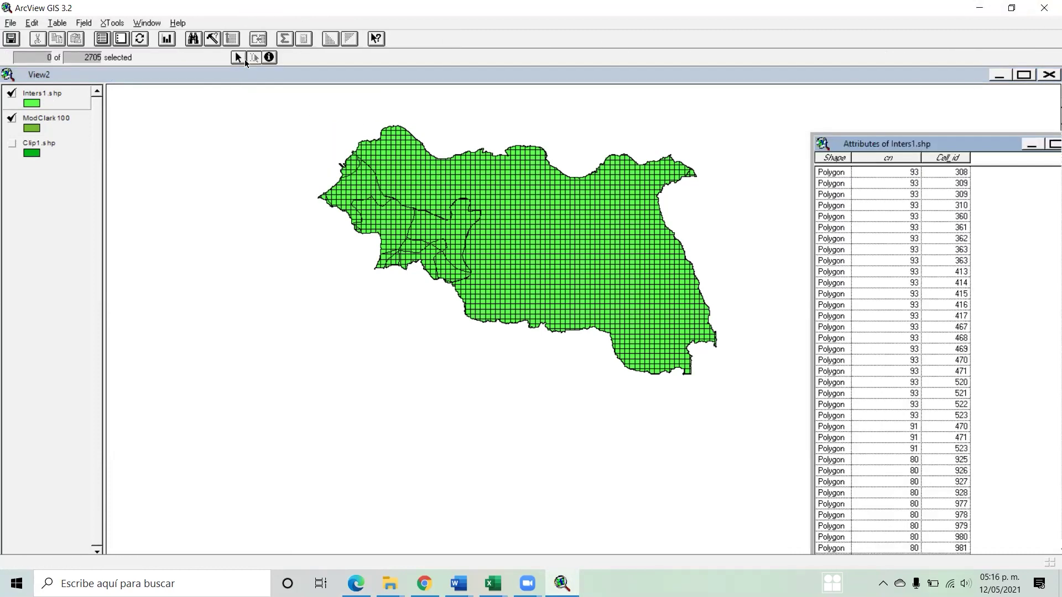
- Bring the ModClark100 attribute table to the front and look through its records
left_click(108, 78)
left_click(226, 23)
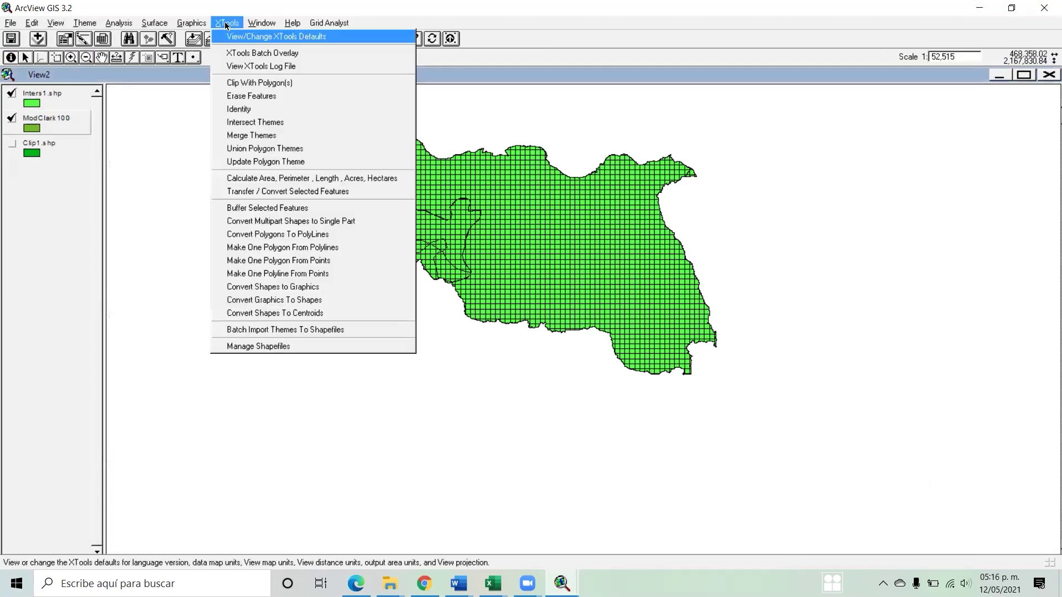
mouse_move(260, 22)
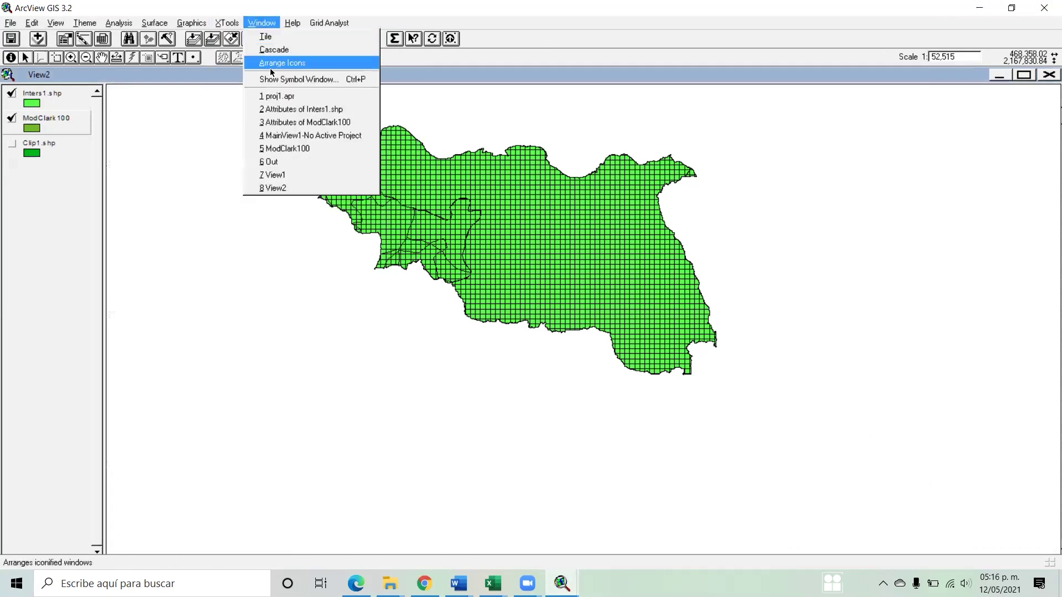
left_click(295, 122)
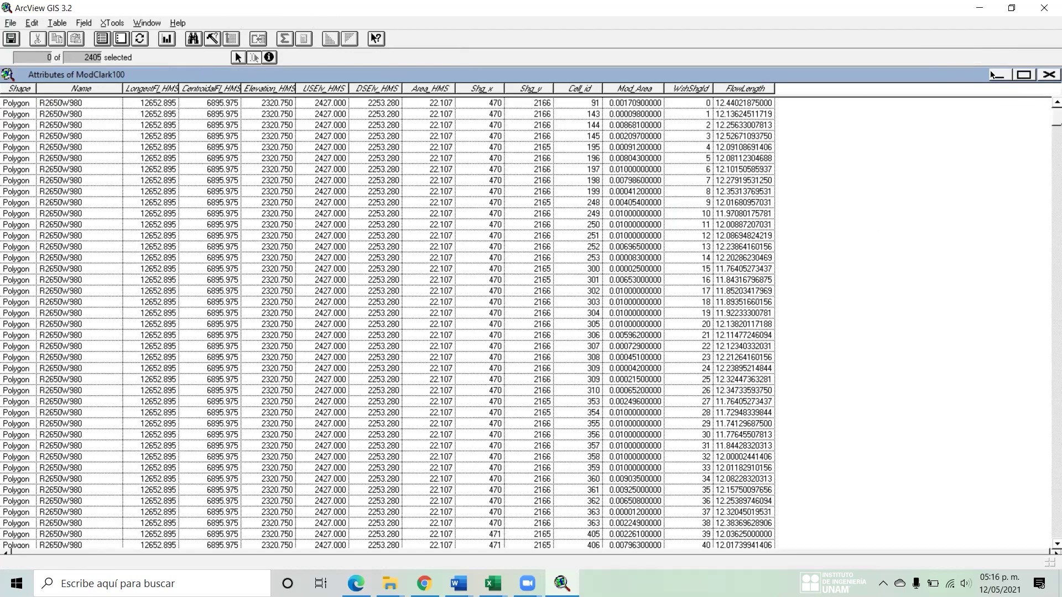
scroll(1027, 168, "down", 5)
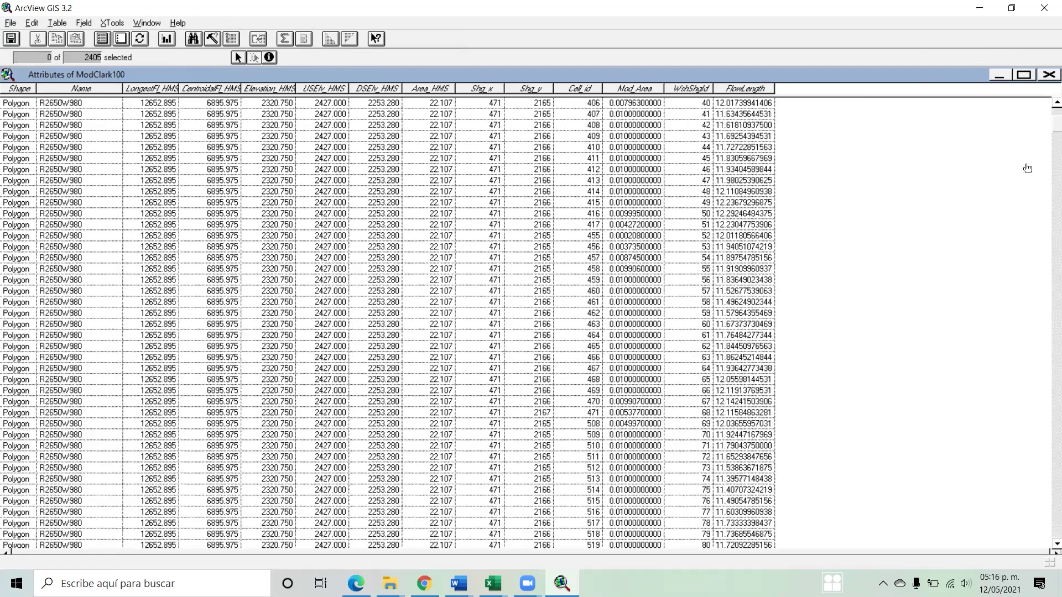
left_click(1012, 8)
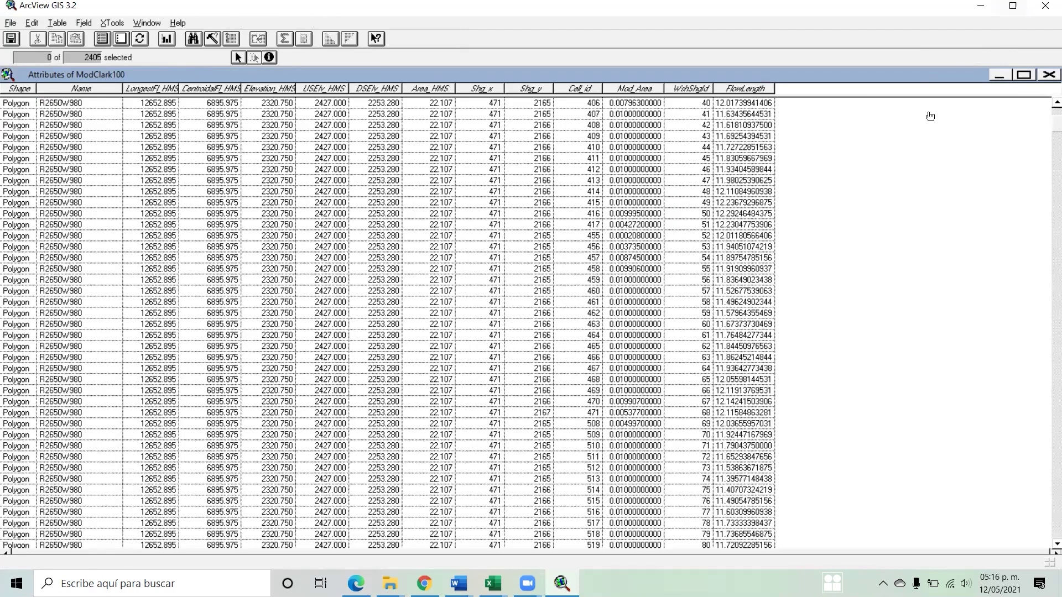
left_click(1023, 77)
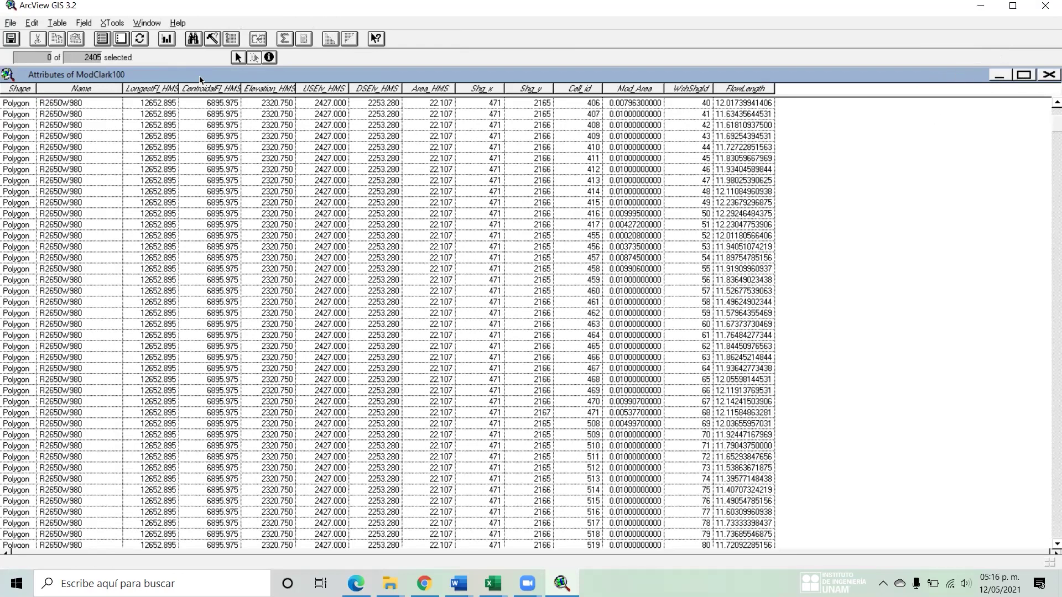
- Refresh the ModClark100 attribute table and minimise its window
left_click(11, 23)
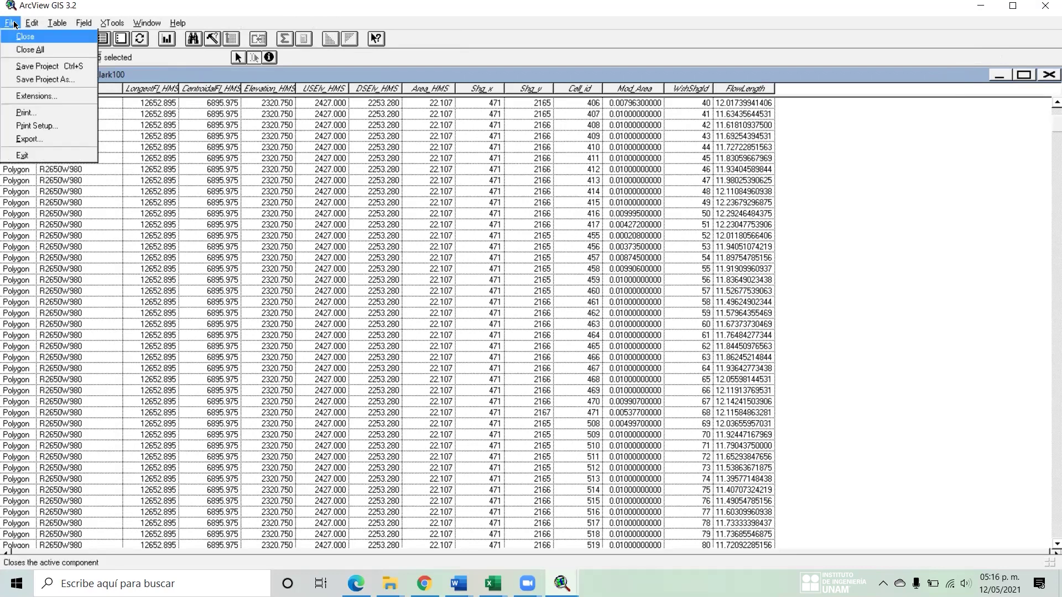
mouse_move(63, 26)
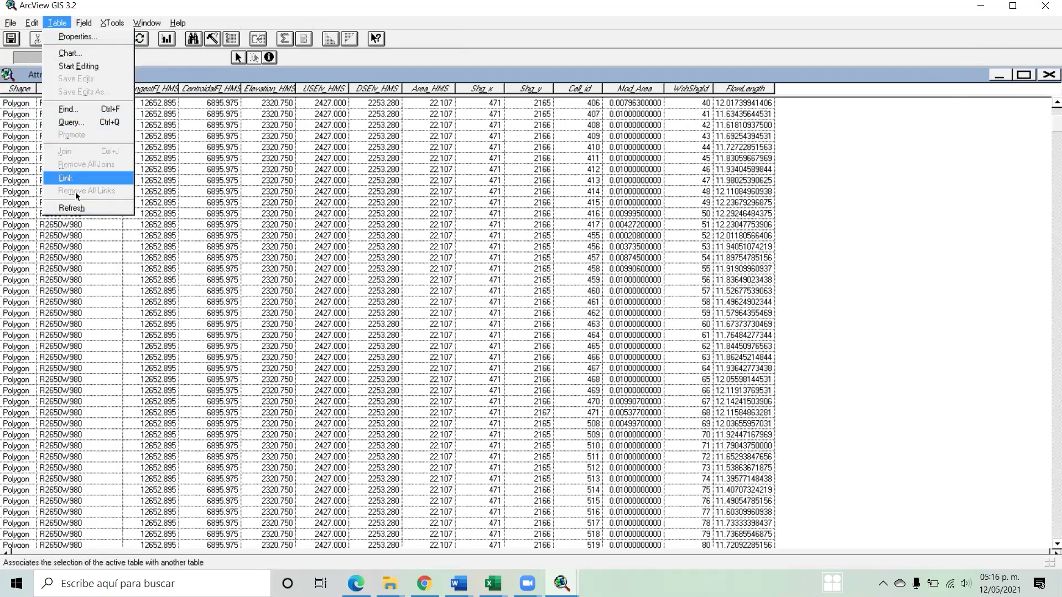
left_click(80, 213)
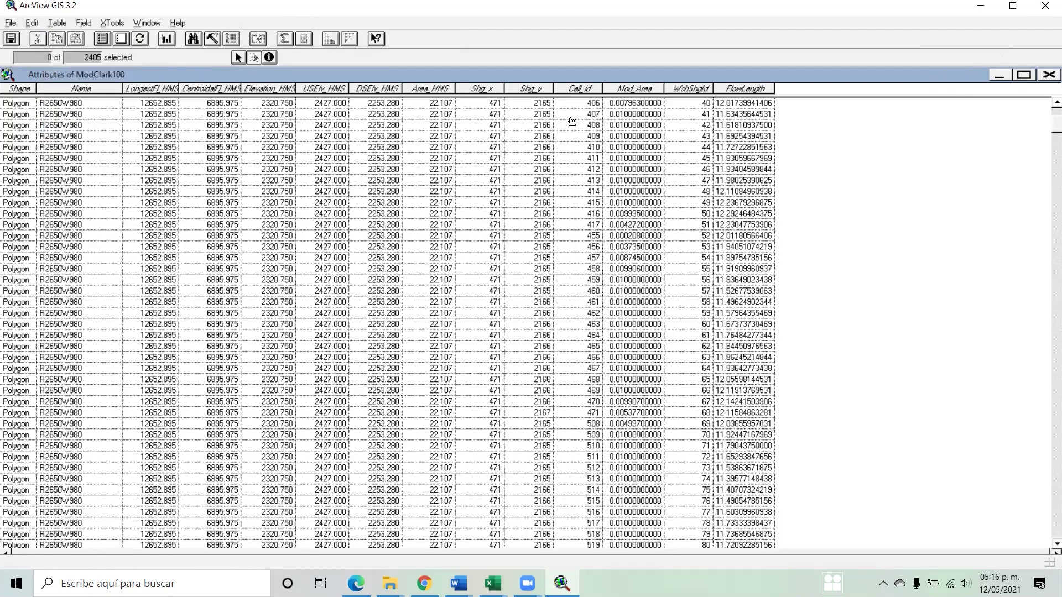
left_click(1000, 76)
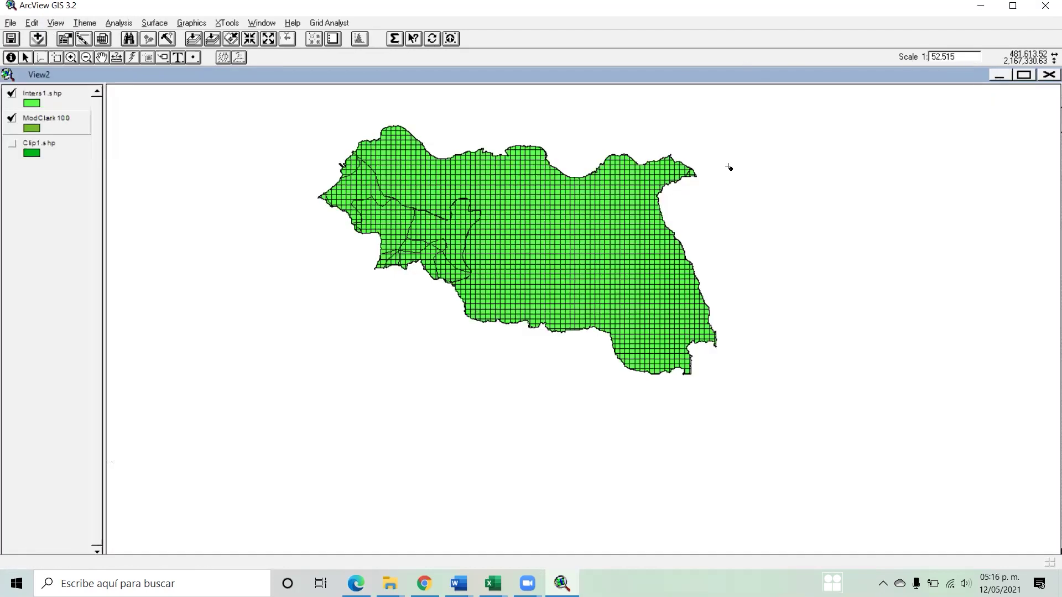
- Reread instruction 46 in SM12.pdf and select the Cell_id field in the Inters1.shp attribute table in ArcView
key("alt+Tab")
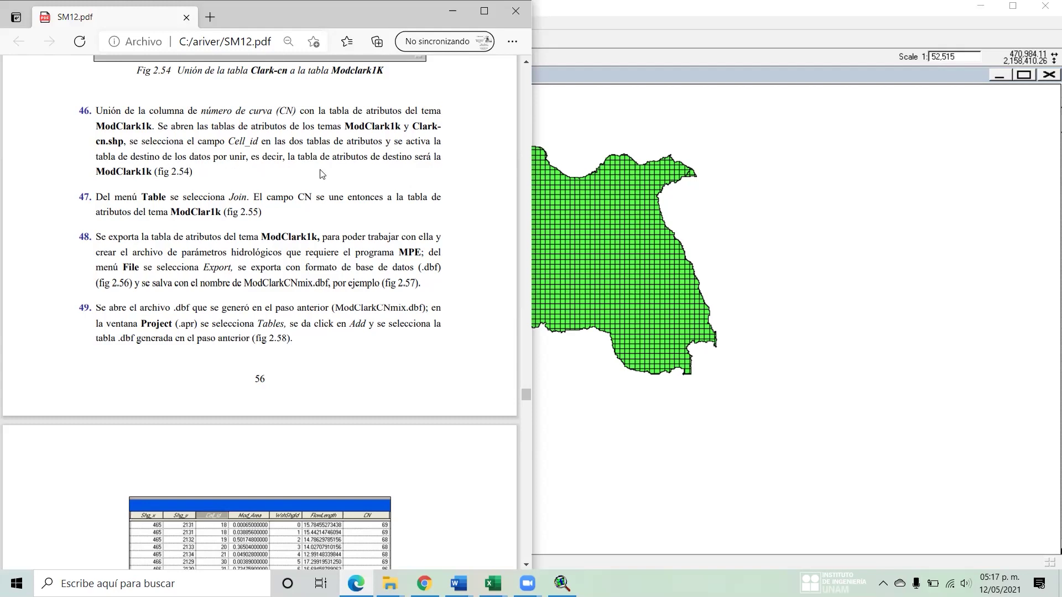
left_click(658, 31)
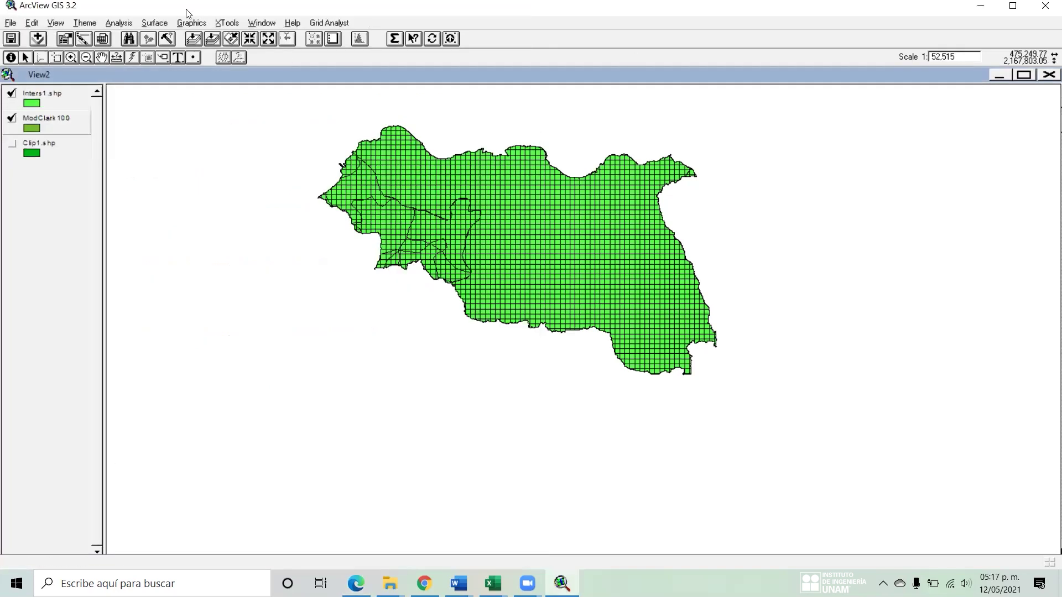
left_click(56, 96)
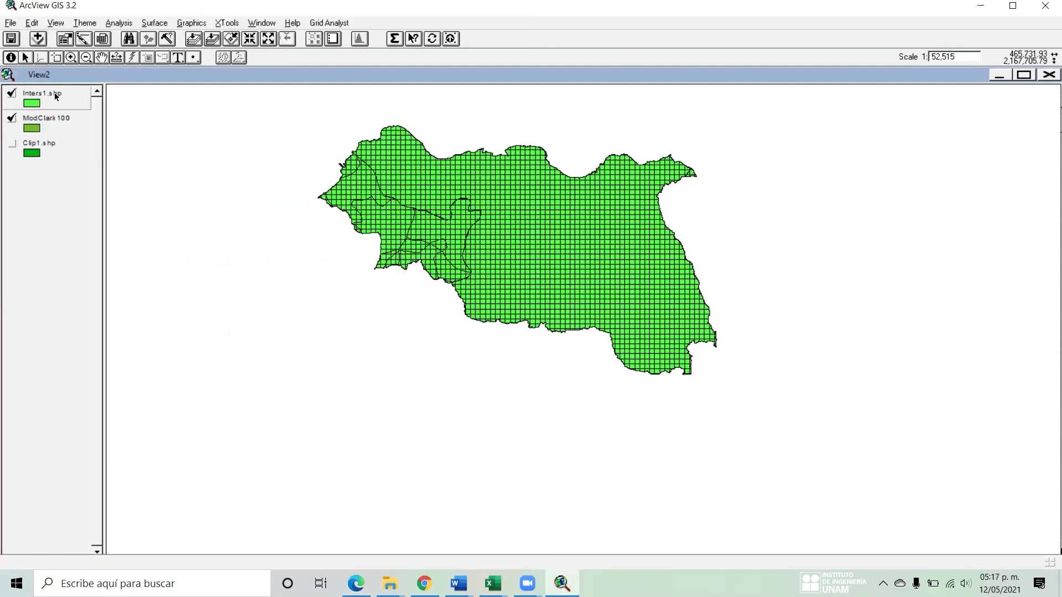
left_click(103, 41)
left_click(55, 117)
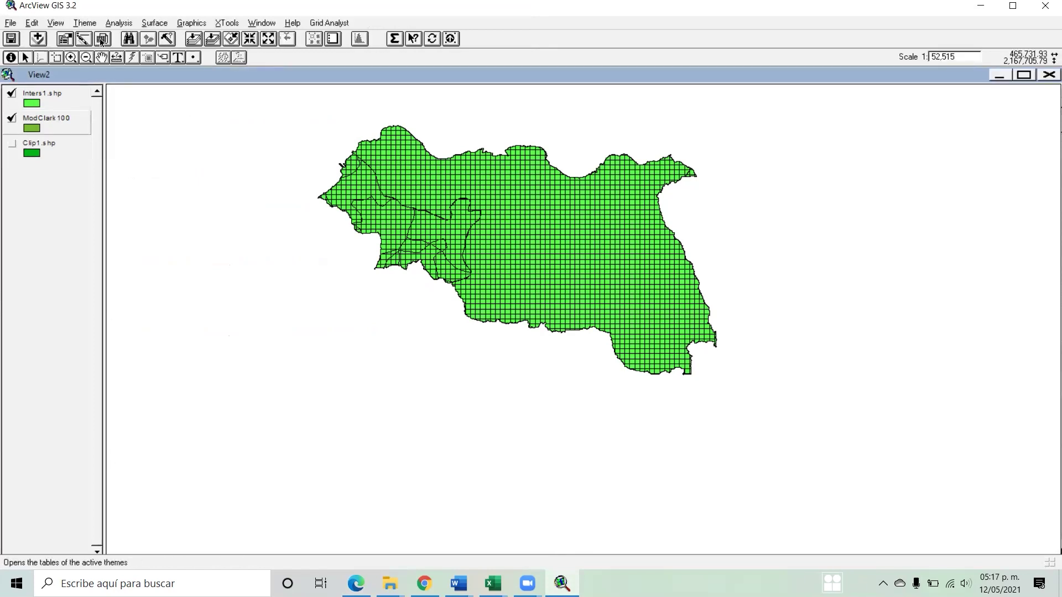
left_click(102, 40)
left_click(999, 75)
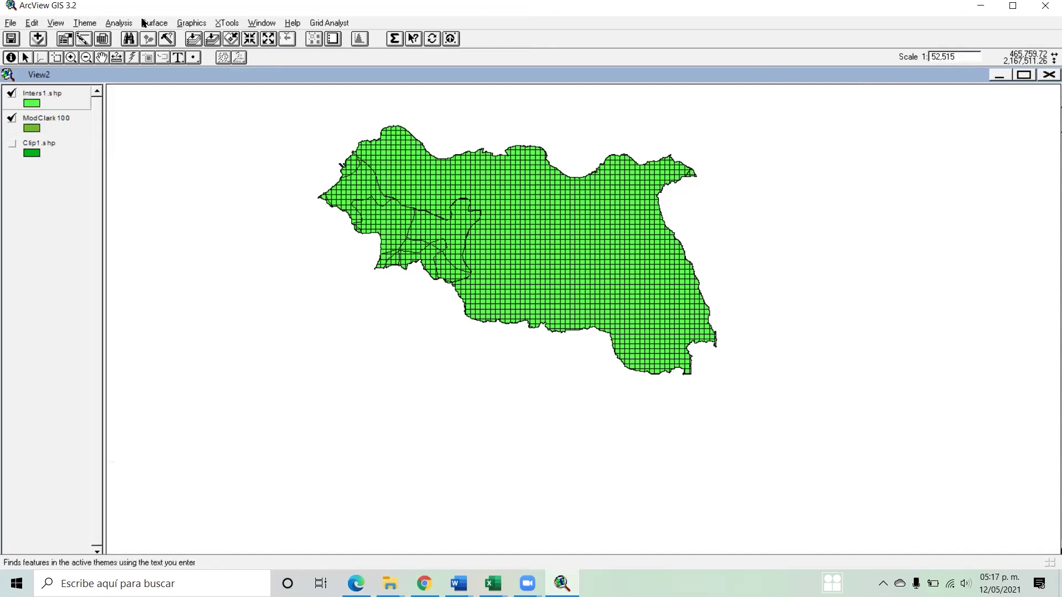
left_click(102, 39)
left_click(951, 159)
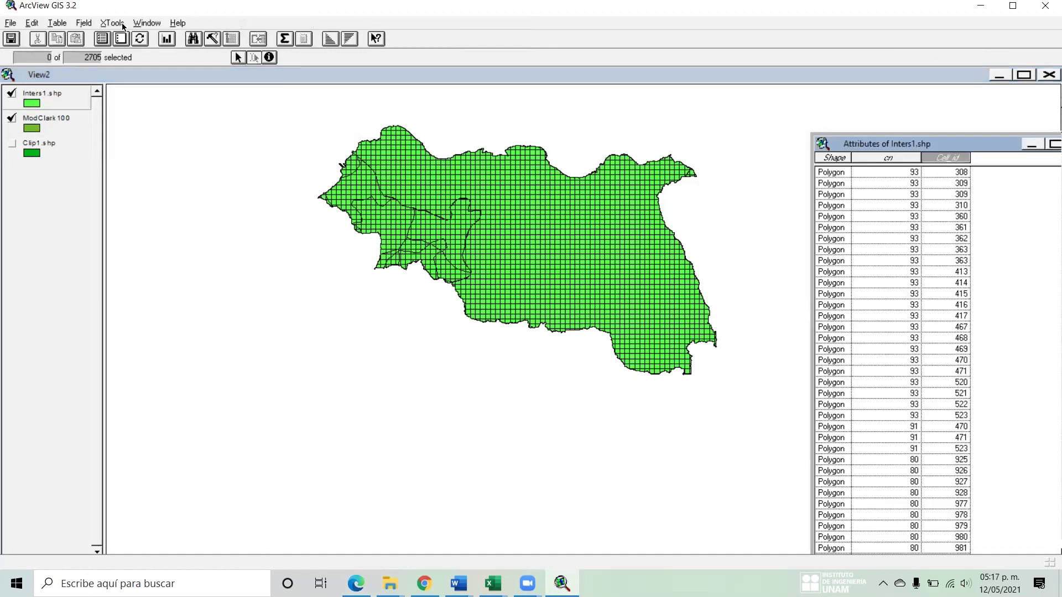
- Select the Cell_id field in the ModClark 100 attribute table and join the Inters1.shp table to it
left_click(66, 127)
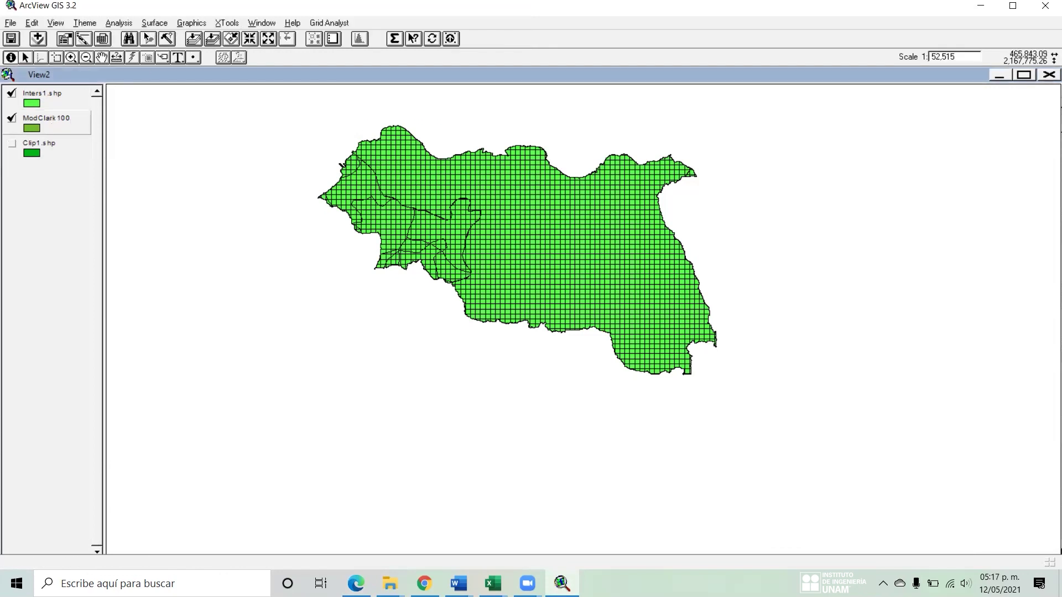
left_click(102, 40)
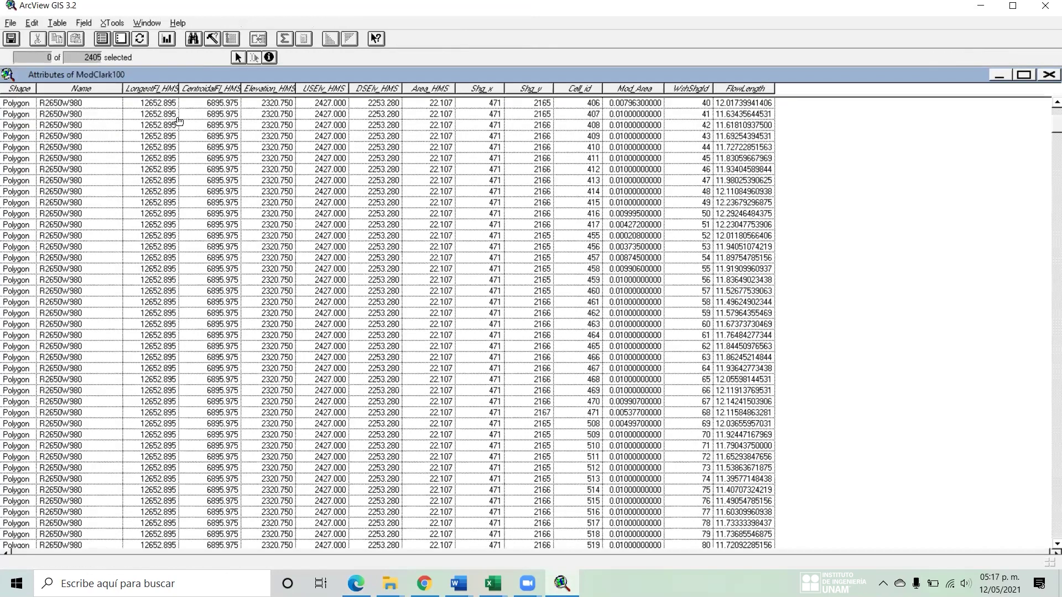
left_click(580, 89)
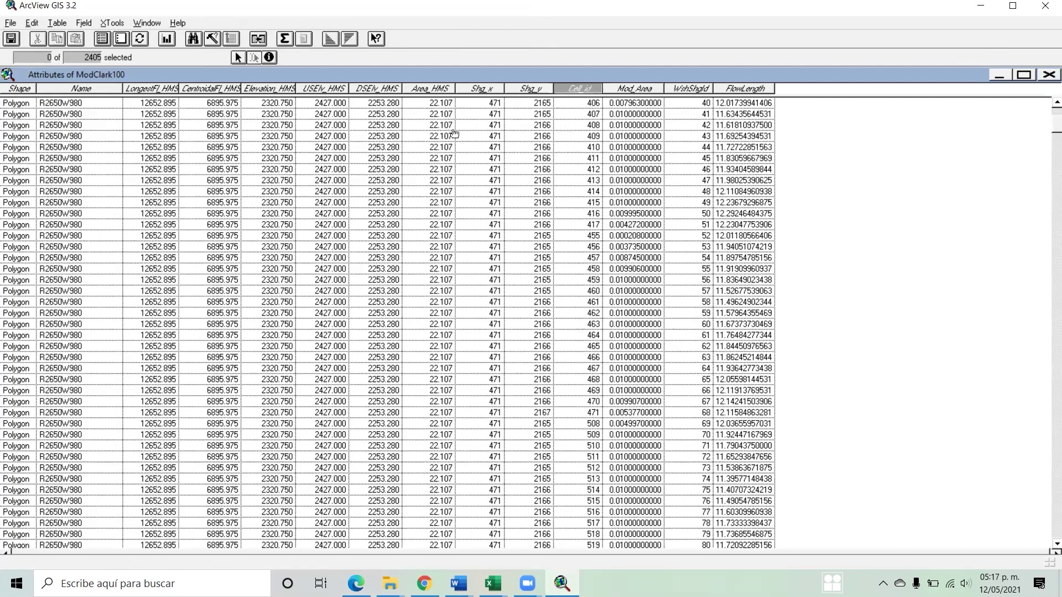
left_click(357, 584)
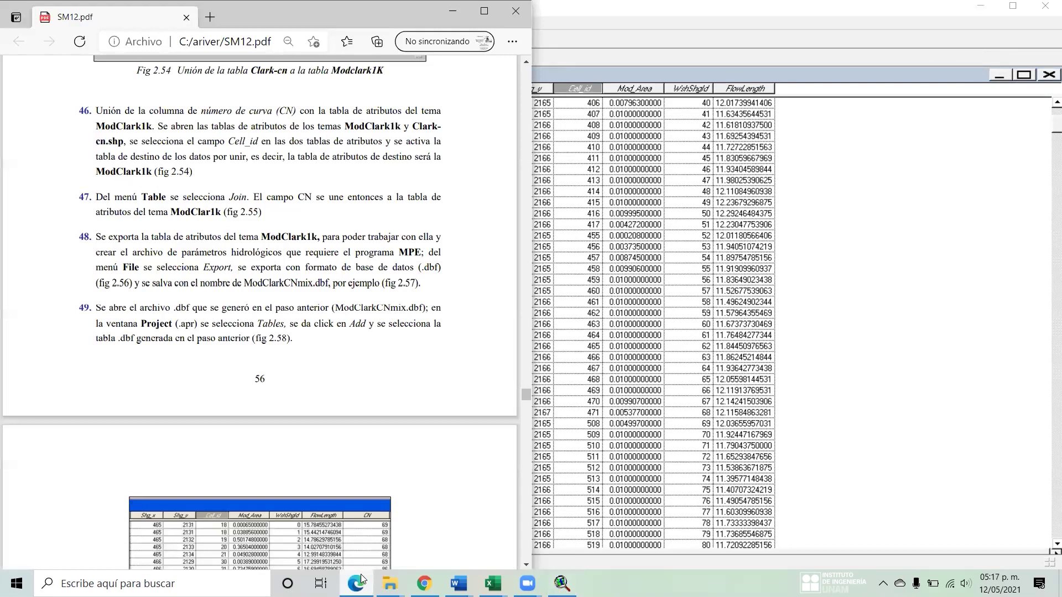
left_click(362, 582)
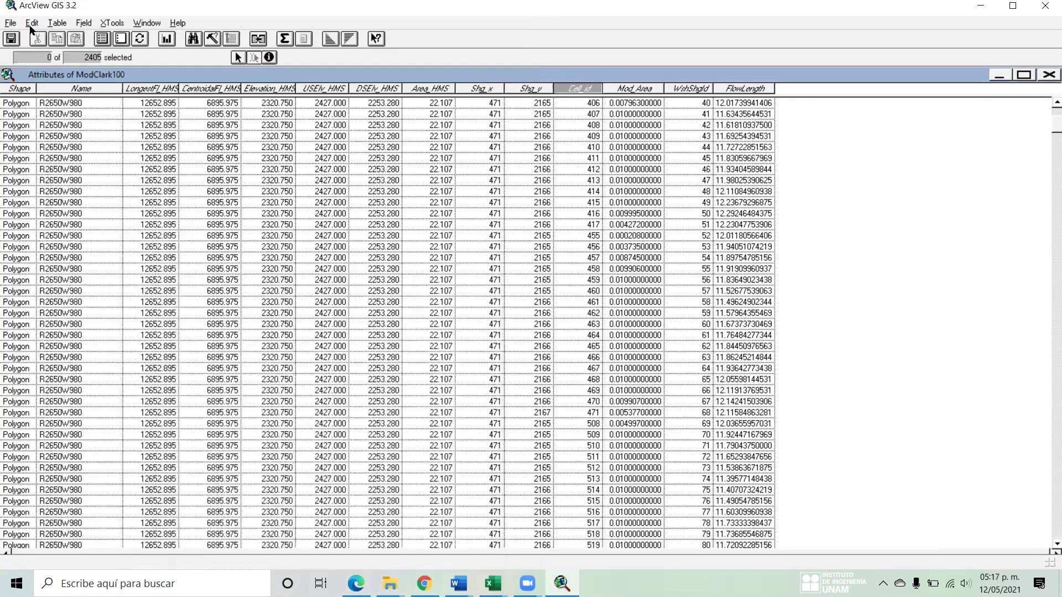
left_click(66, 25)
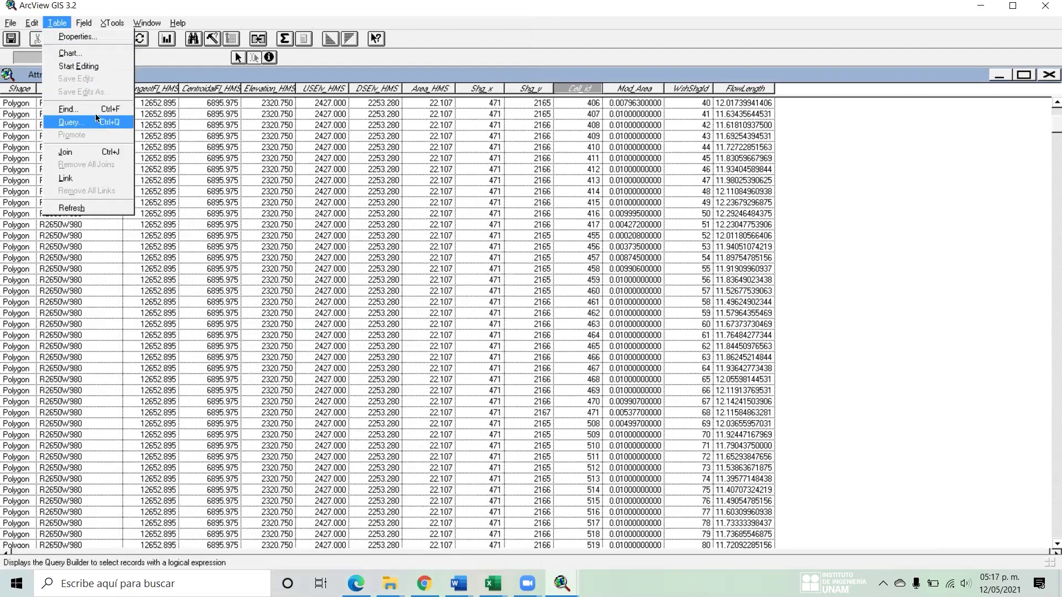
left_click(93, 154)
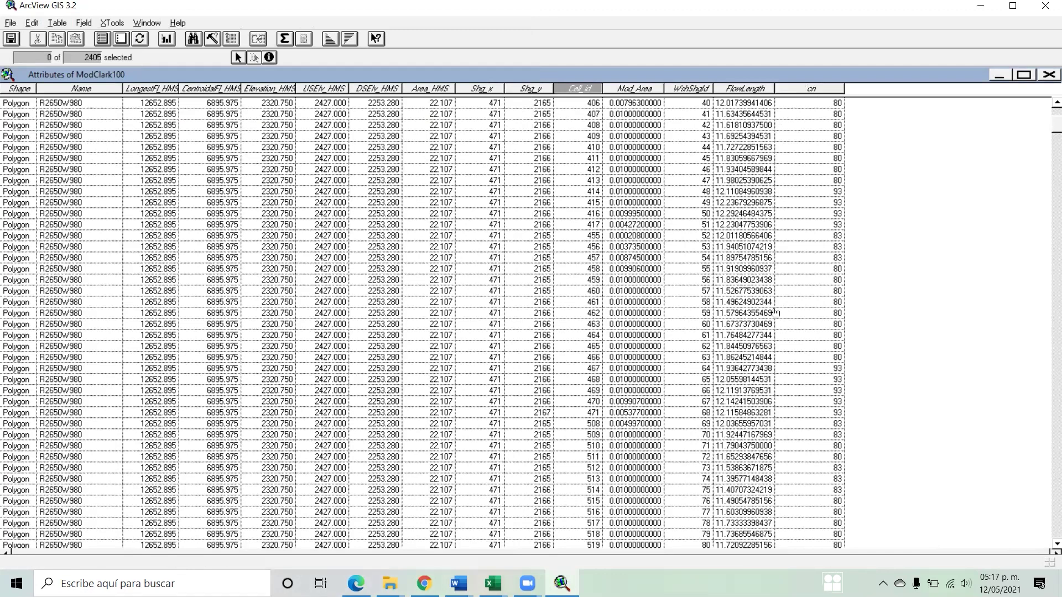
- Read instructions 48 and 49 in SM12.pdf on exporting the joined table as a .dbf file
left_click(364, 580)
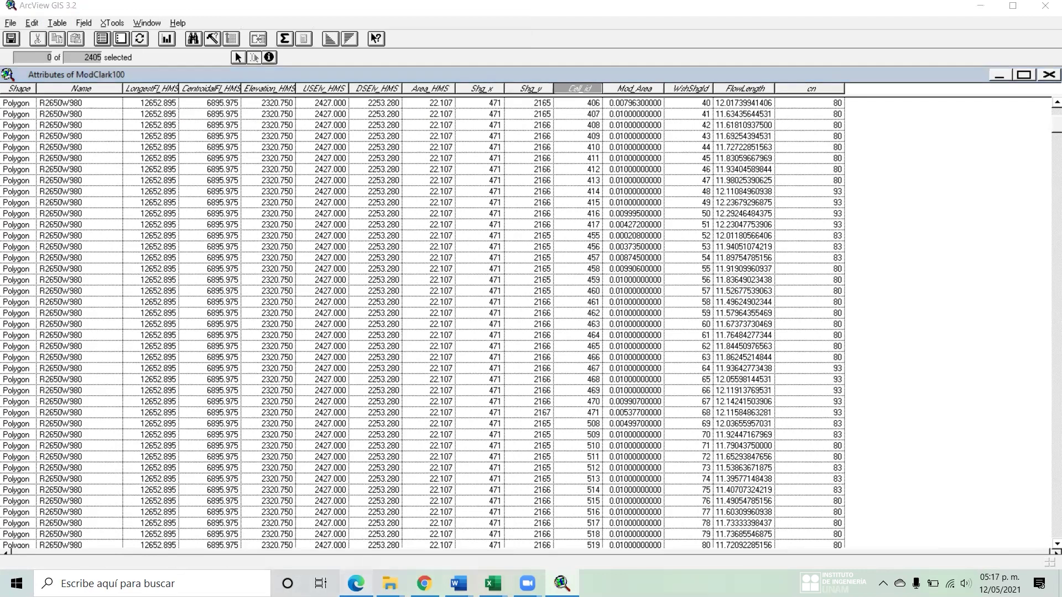
scroll(321, 346, "down", 3)
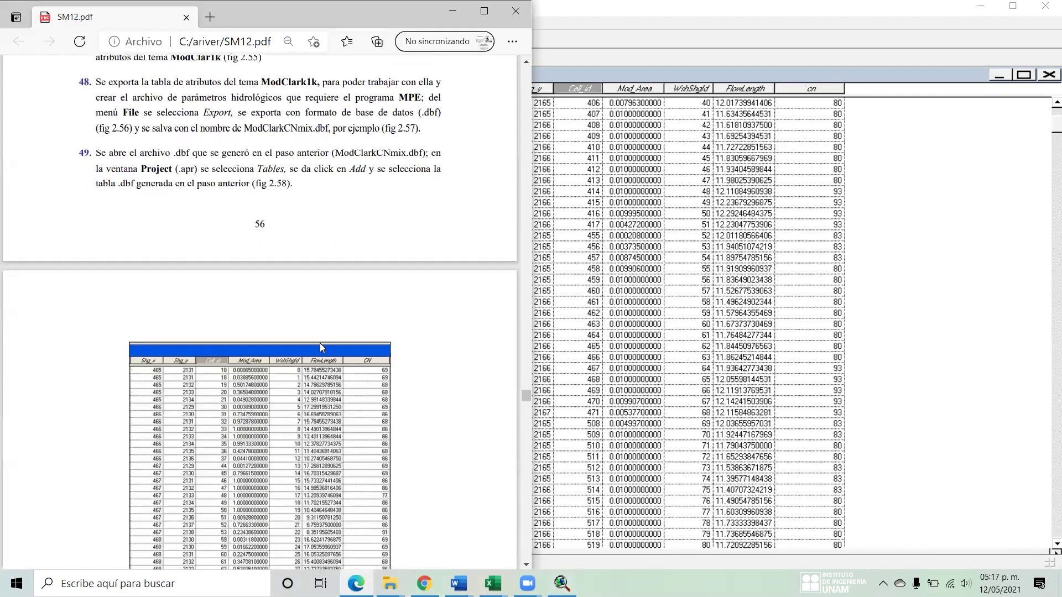
scroll(320, 346, "up", 2)
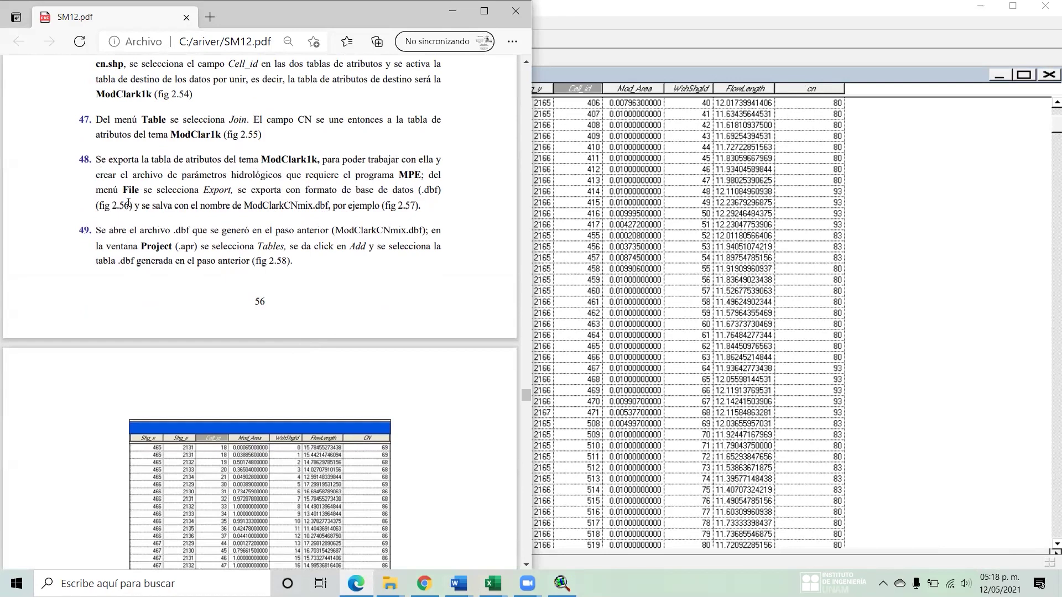
- In the ModClark100 table properties in ArcView, hide the LongestFl_, Centroidal, Elevation_, USElv_HMS, DSElv_HMS and Area_HMS fields
left_click(780, 25)
left_click(59, 23)
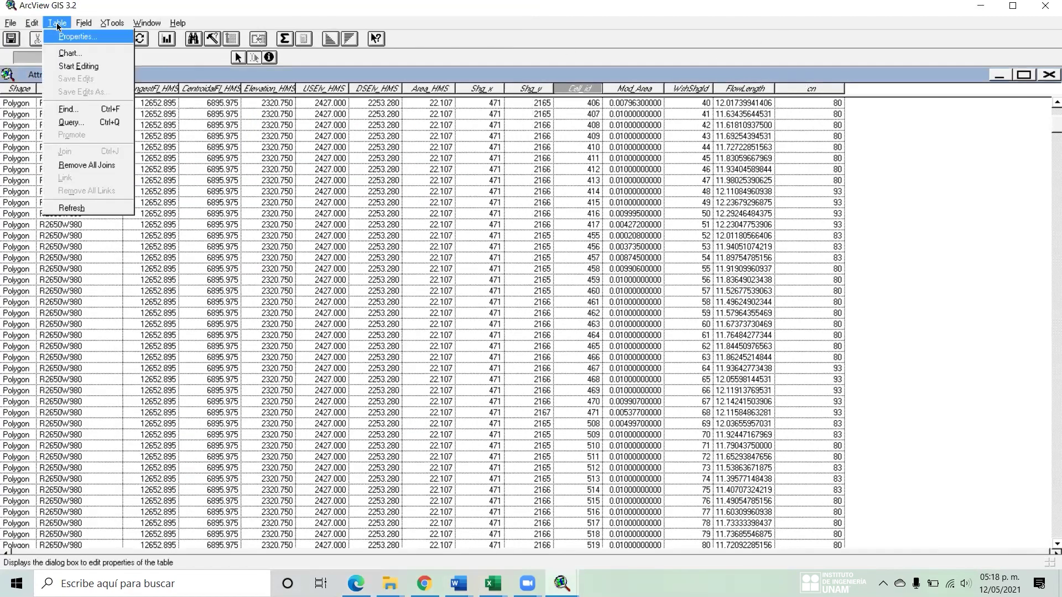
left_click(75, 37)
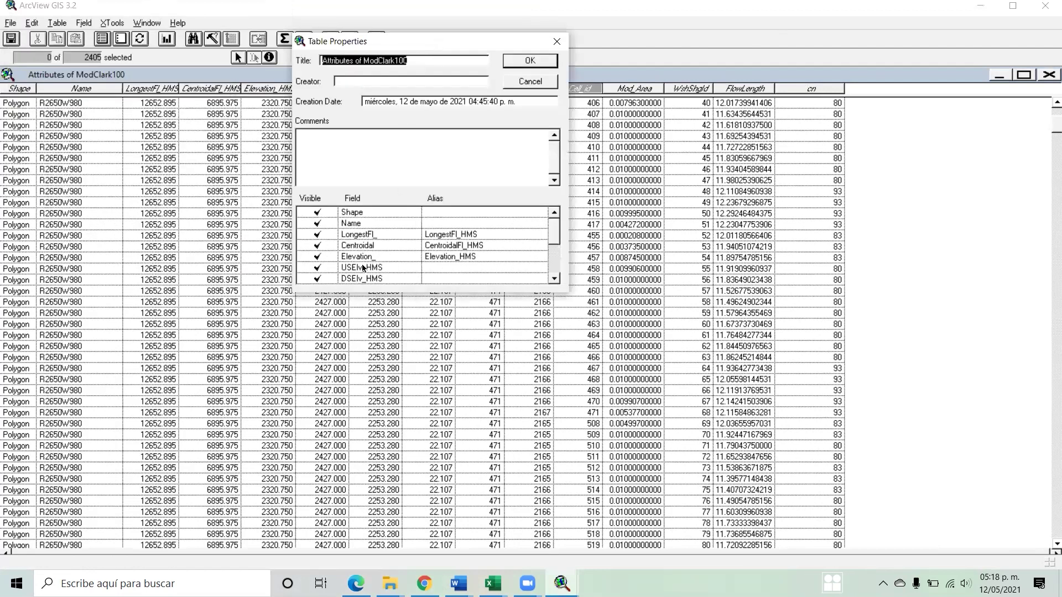
left_click(323, 236)
left_click(324, 246)
left_click(325, 257)
left_click(319, 278)
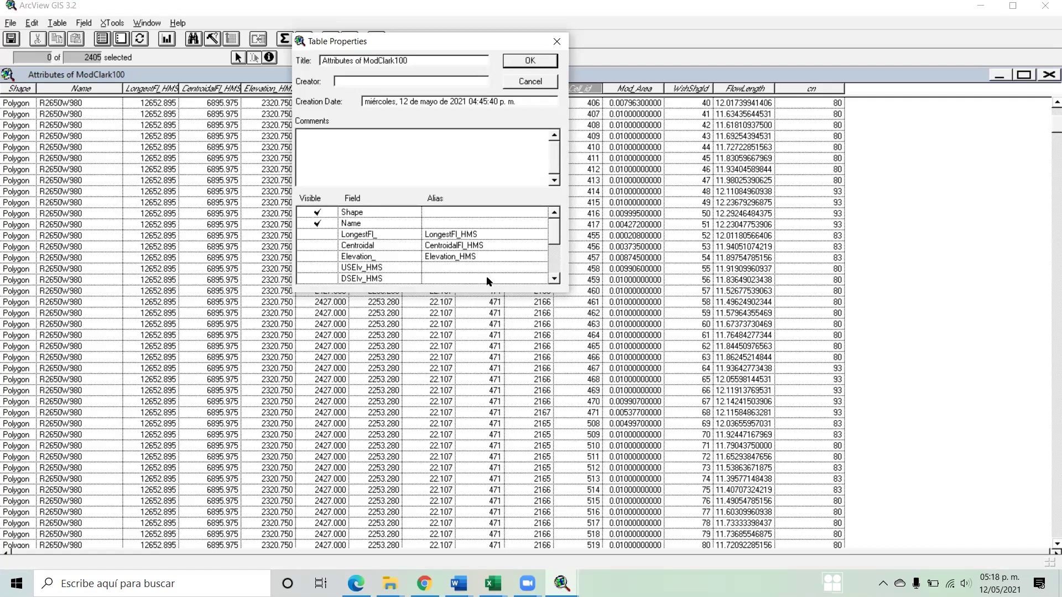
left_click(554, 280)
left_click(555, 279)
left_click(554, 280)
left_click(554, 279)
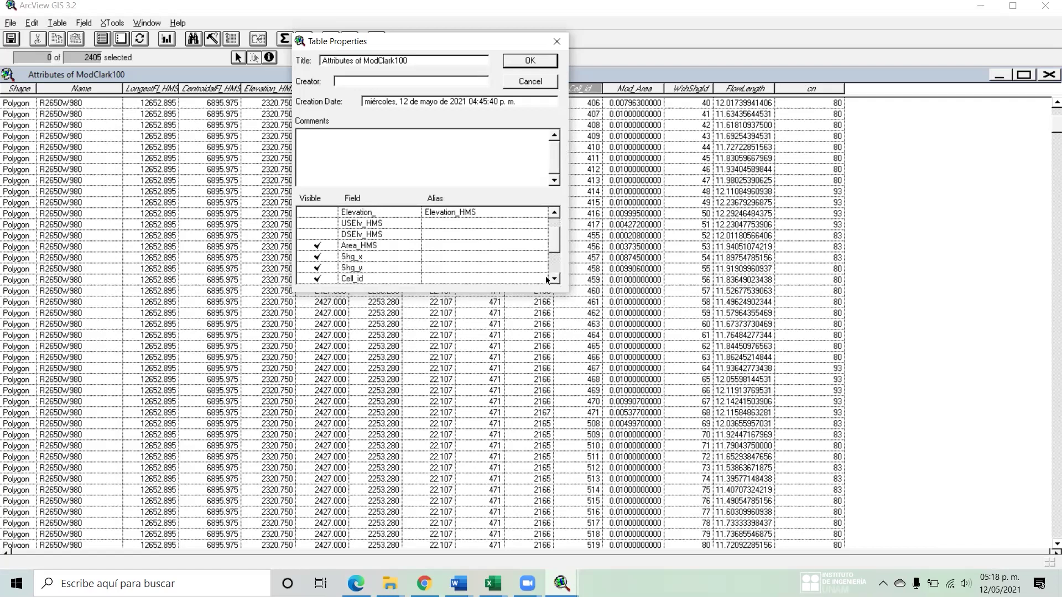
left_click(322, 246)
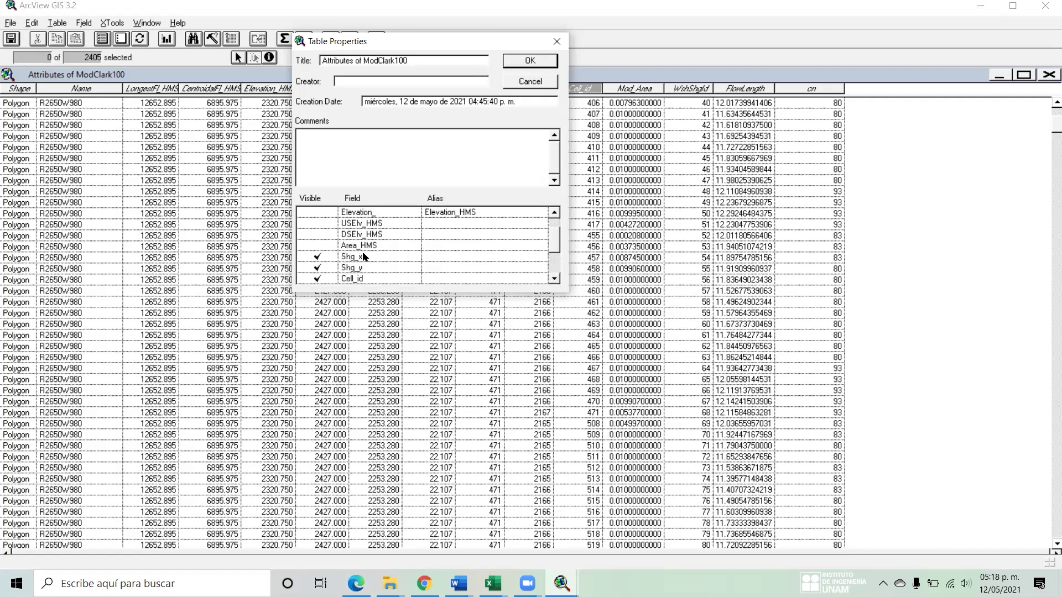
- Hide the Cell_id and WshShgId fields in the ModClark100 table properties and apply the field visibility changes
left_click(554, 279)
left_click(554, 280)
left_click(554, 279)
left_click(554, 280)
left_click(554, 280)
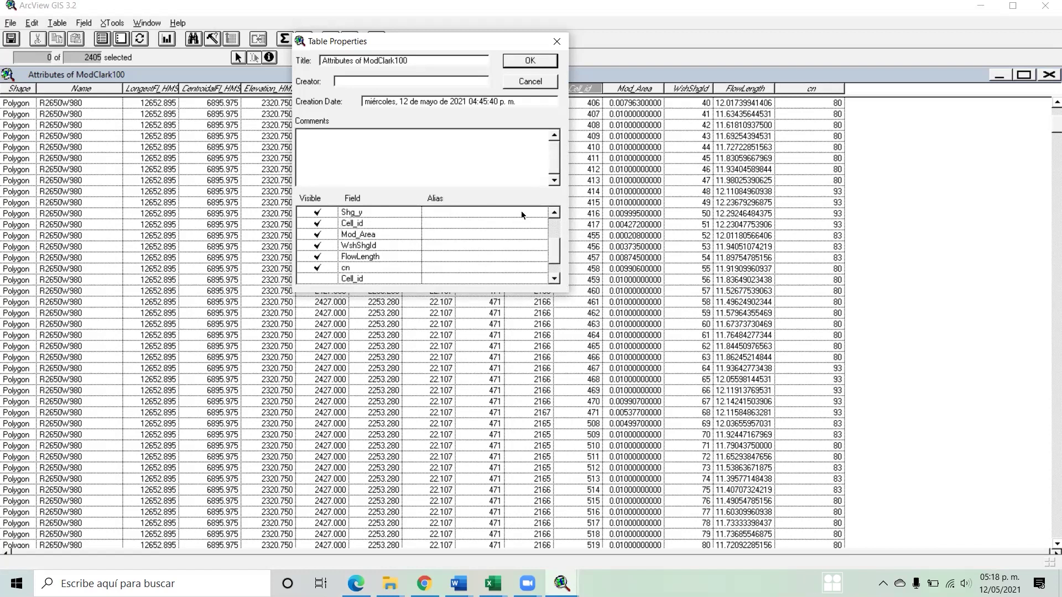
left_click(554, 214)
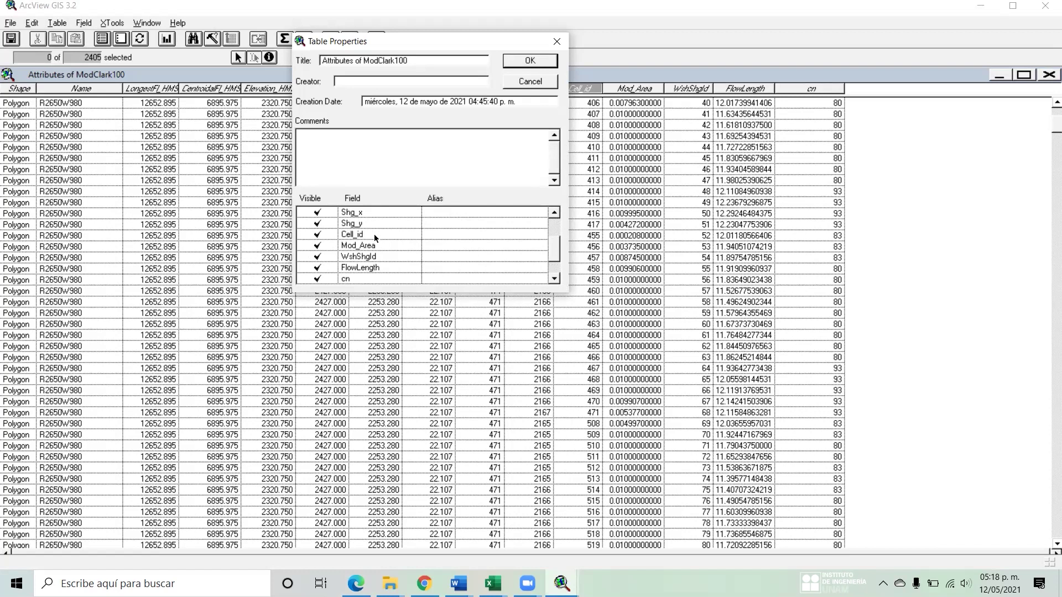
left_click(329, 235)
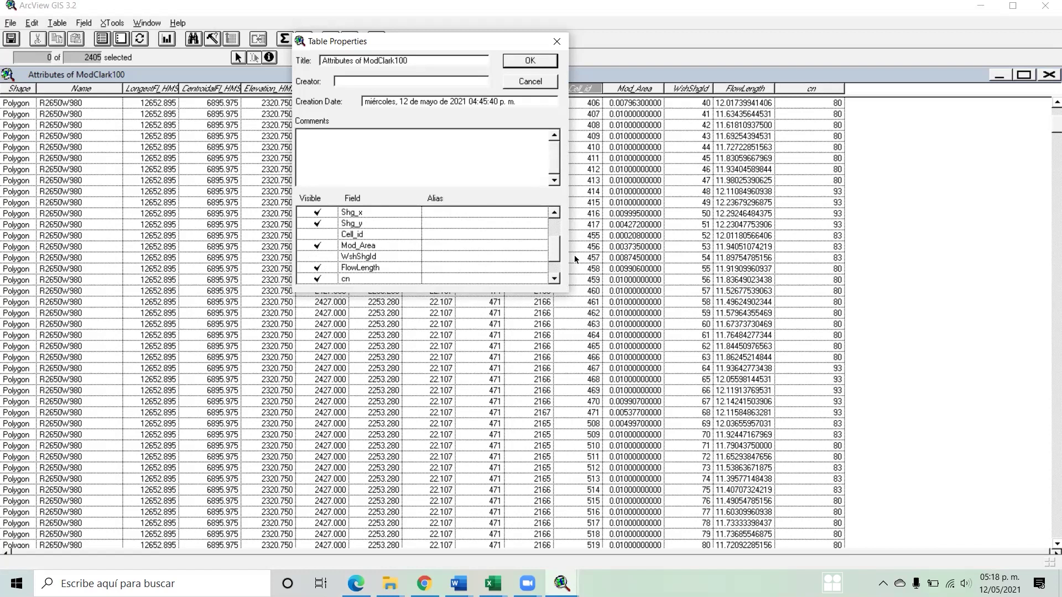
mouse_move(552, 244)
left_mouse_down()
mouse_move(550, 261)
mouse_move(558, 220)
mouse_move(556, 254)
left_mouse_up()
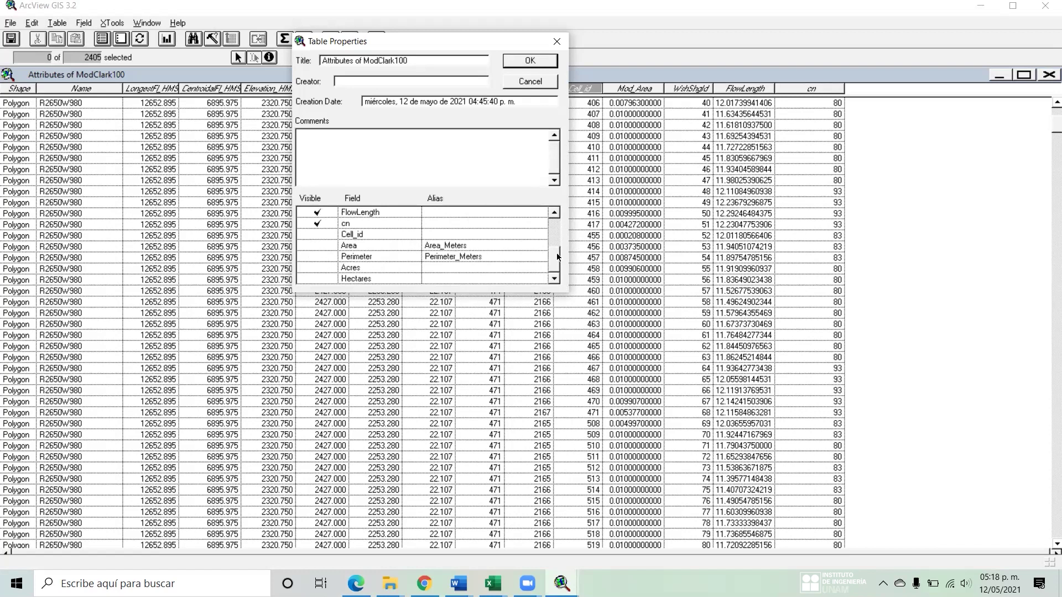
left_click(530, 61)
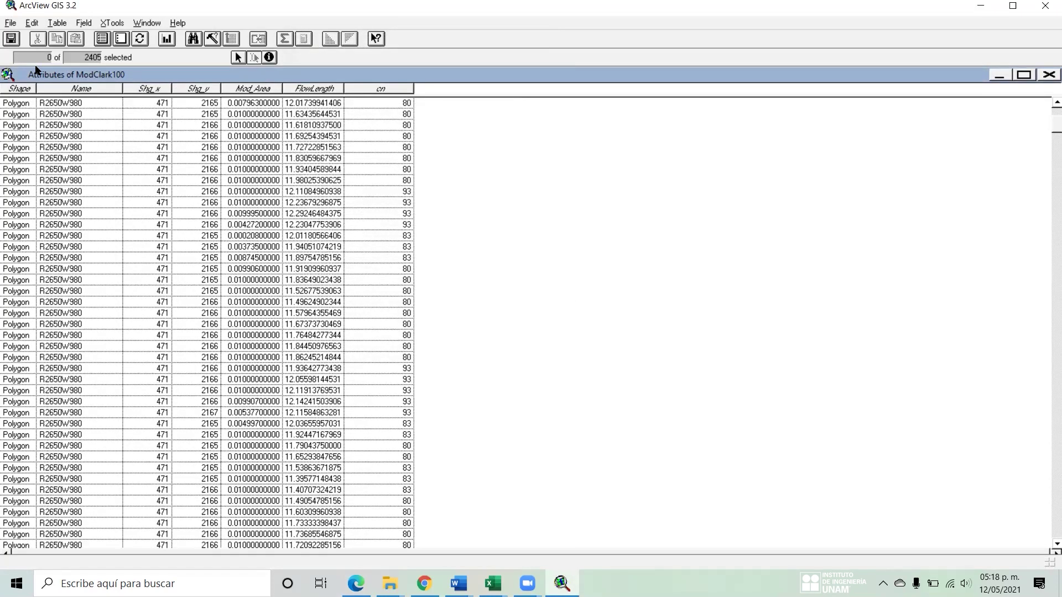
- Reopen the ModClark100 table properties and hide the Shape and Name fields
left_click(57, 22)
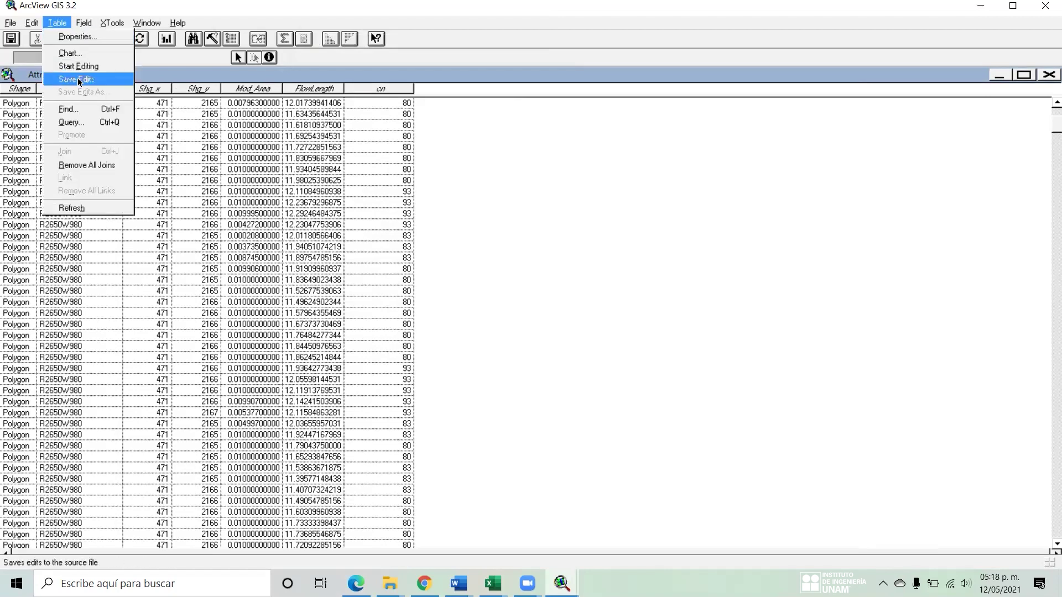
left_click(92, 38)
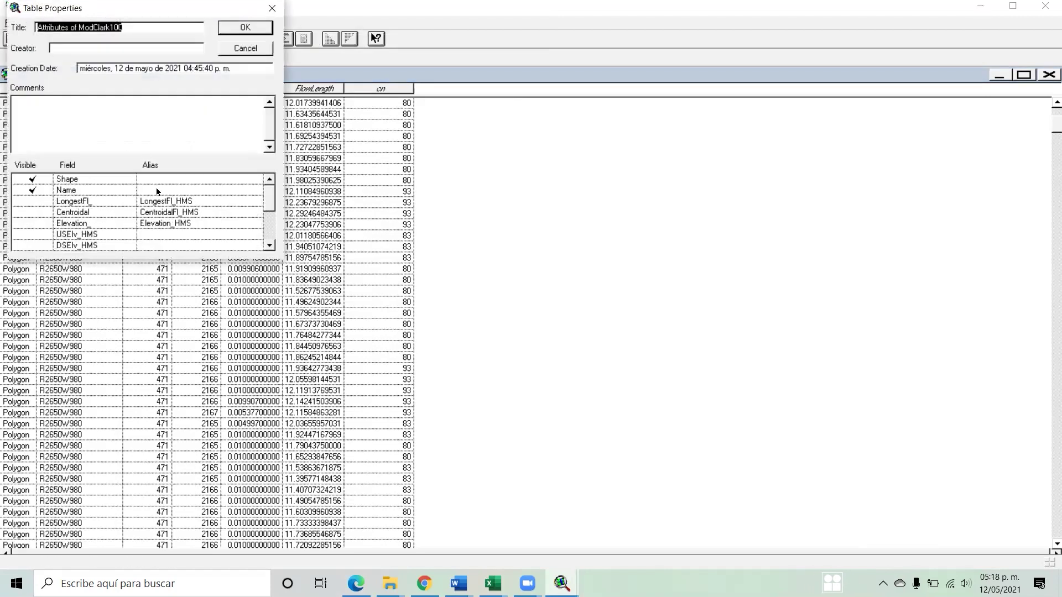
left_click(33, 190)
left_click(32, 178)
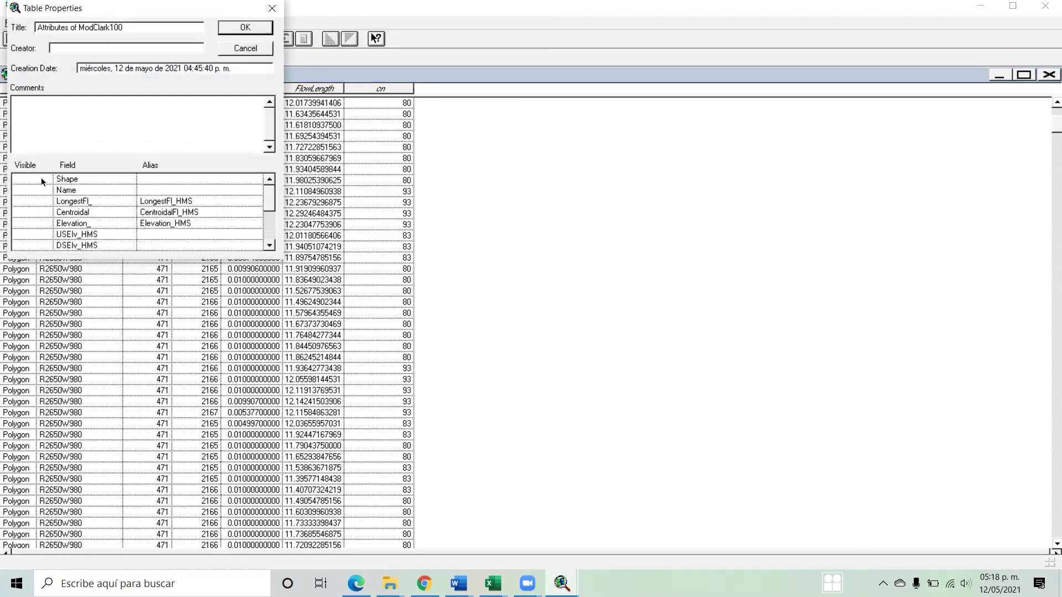
left_click(254, 28)
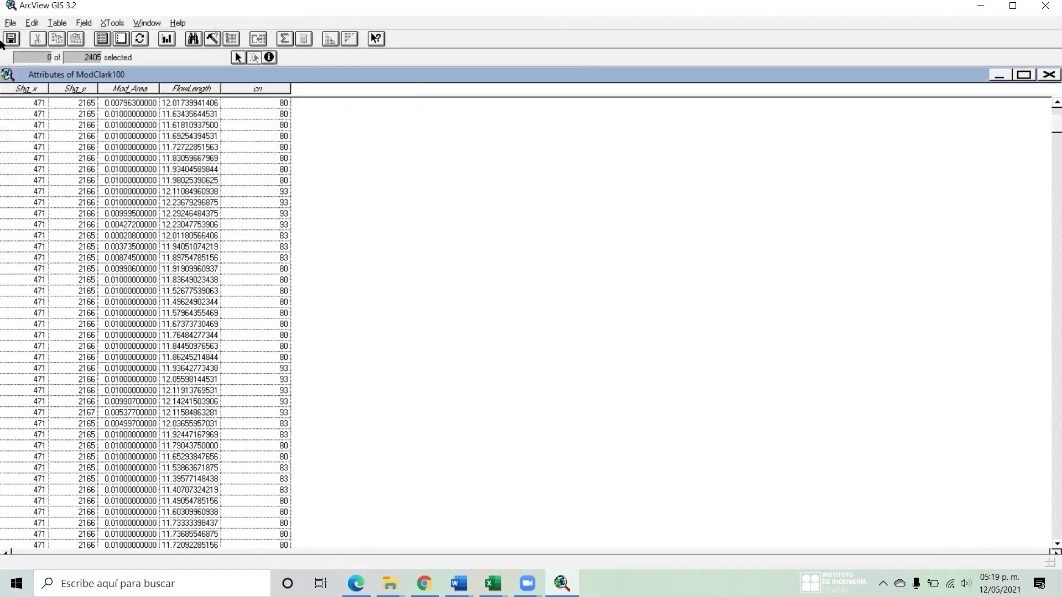
- Check instruction 48 in SM12.pdf, then export the ModClark100 attribute table from ArcView in dBASE format as table1.dbf in c:\ariver\javier2\Out
left_click(355, 583)
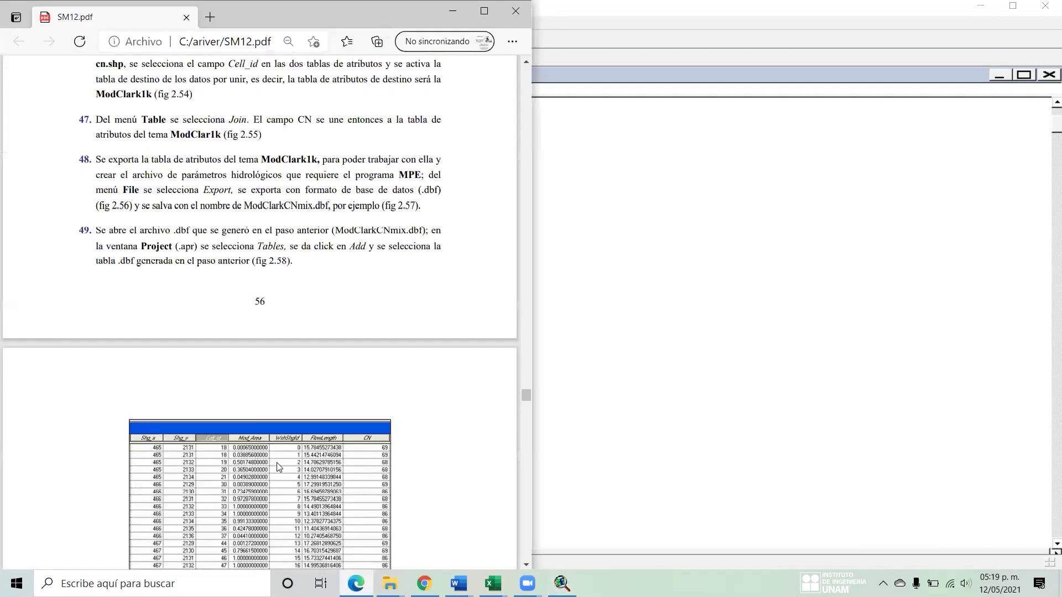
scroll(276, 462, "down", 3)
scroll(277, 462, "down", 2)
scroll(277, 464, "up", 6)
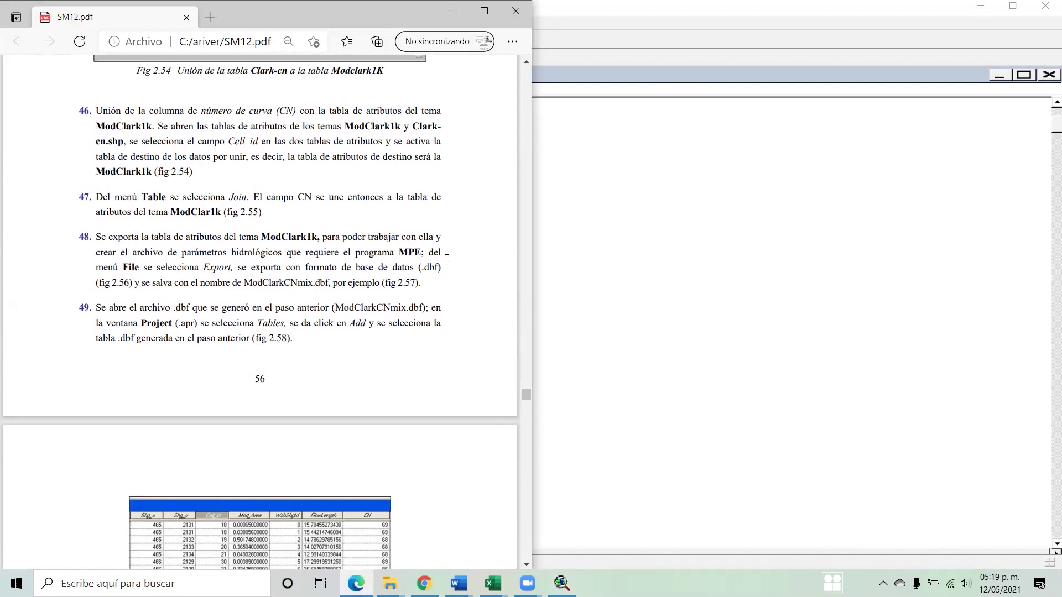
left_click(728, 22)
left_click(10, 23)
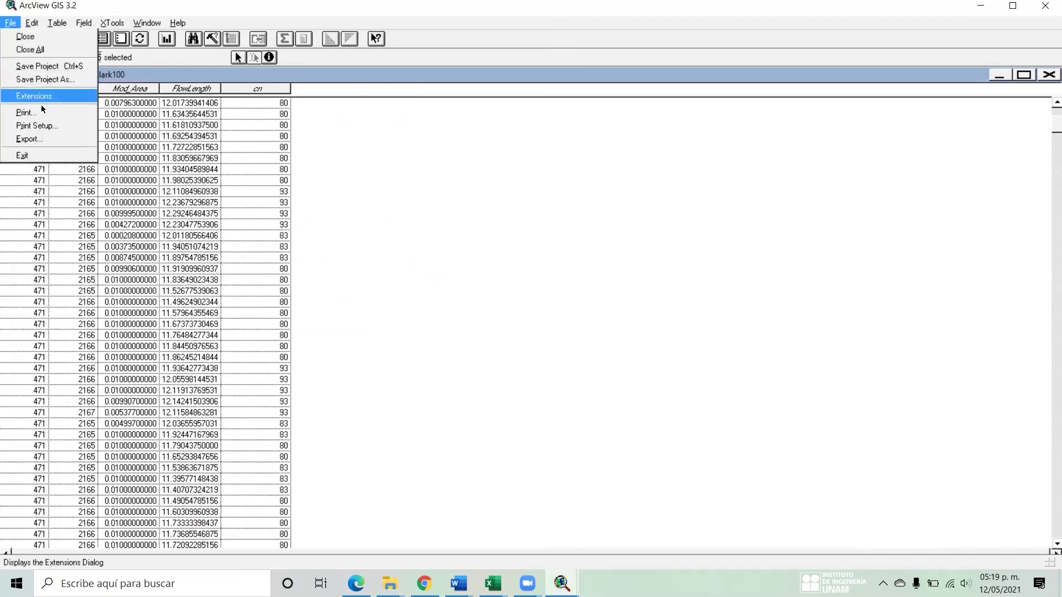
left_click(29, 139)
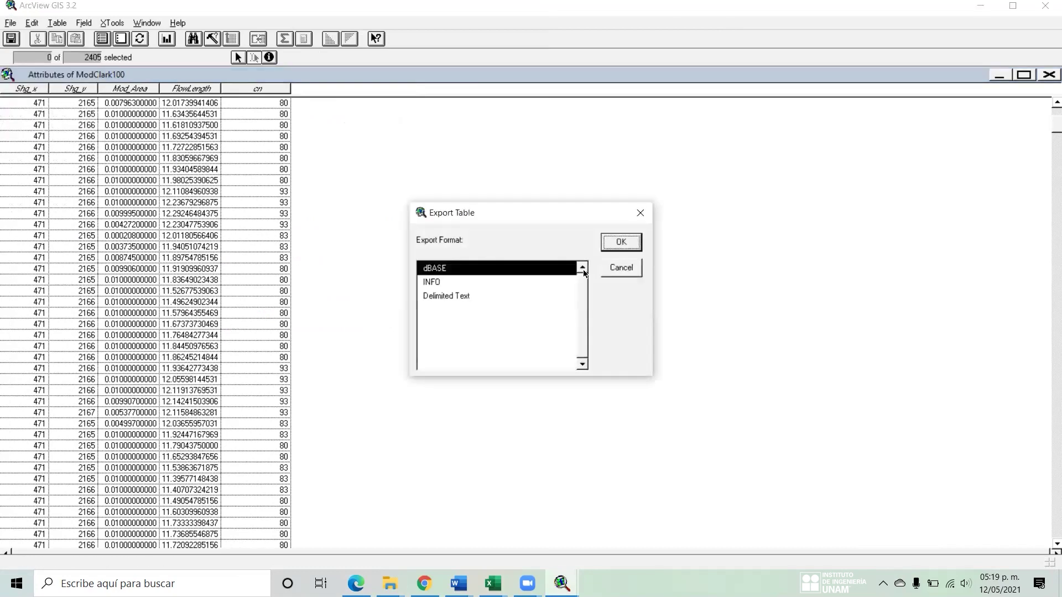
left_click(618, 244)
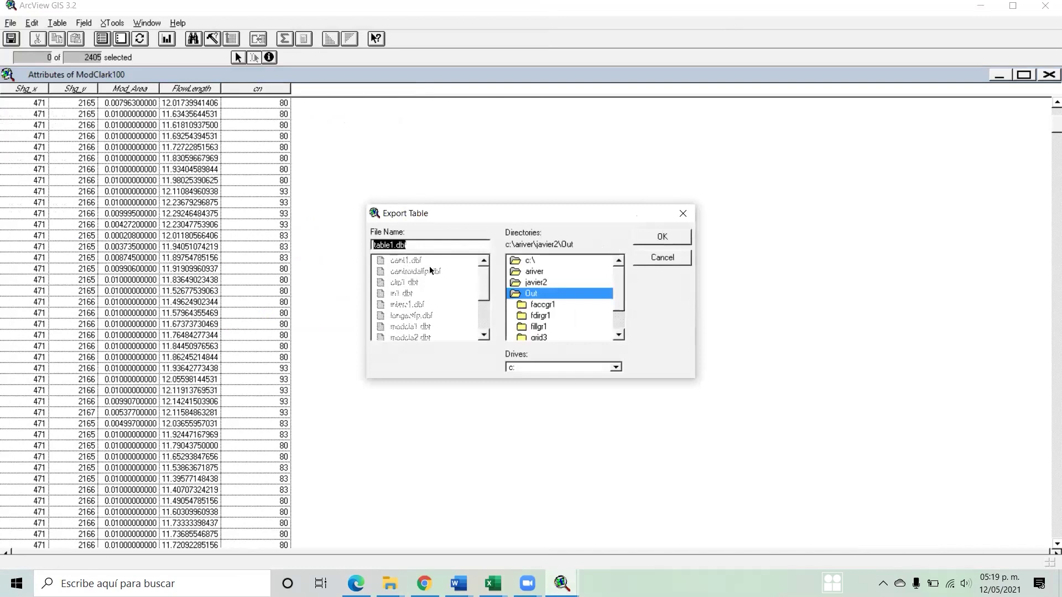
left_click(392, 245)
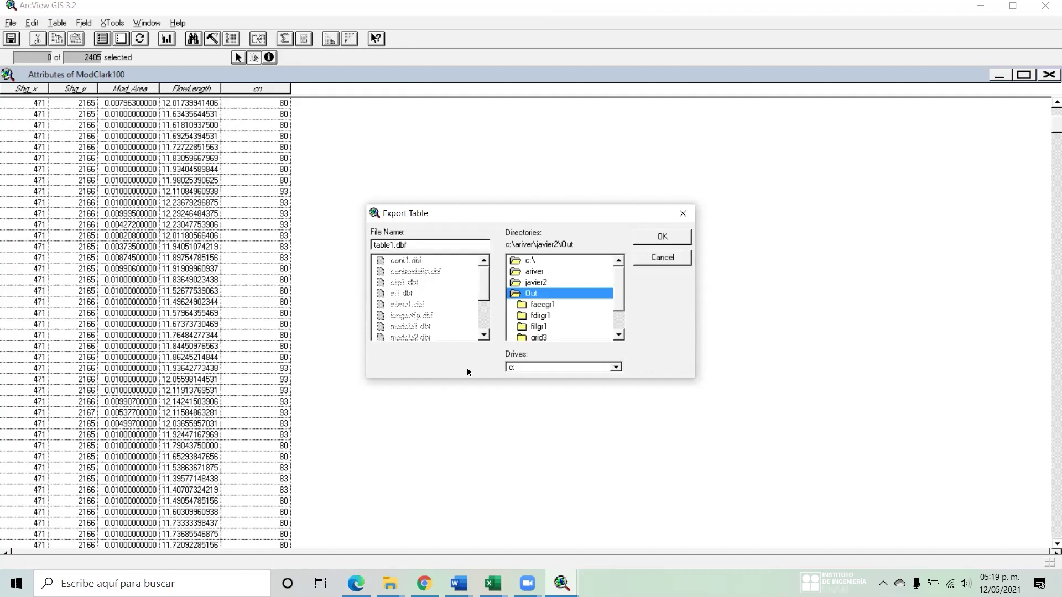
left_click(675, 237)
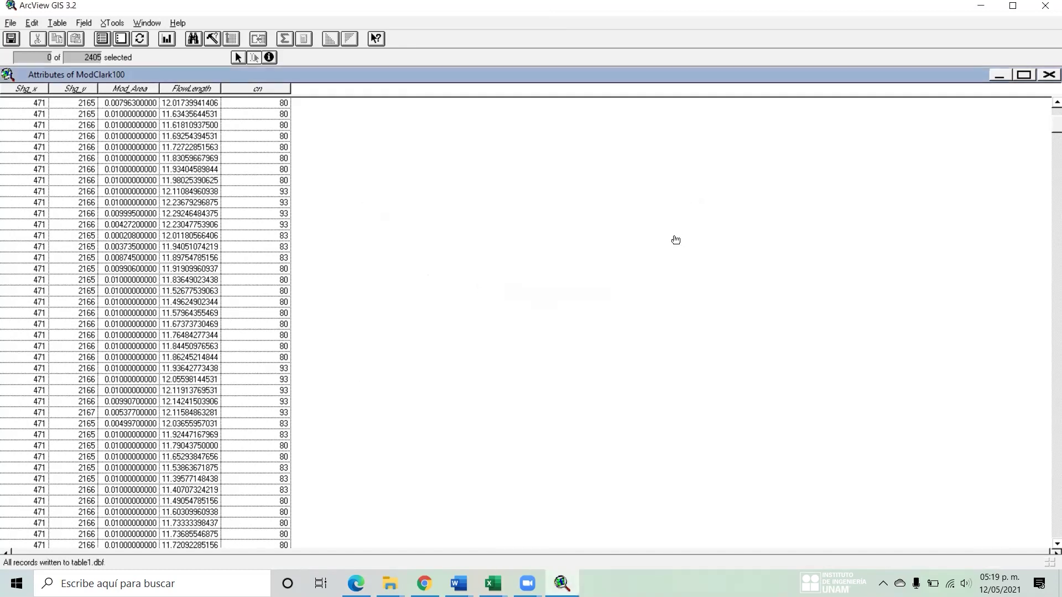
- Read instruction 49 in SM12.pdf on adding the exported table and bring up the proj1.apr project window in ArcView
left_click(357, 583)
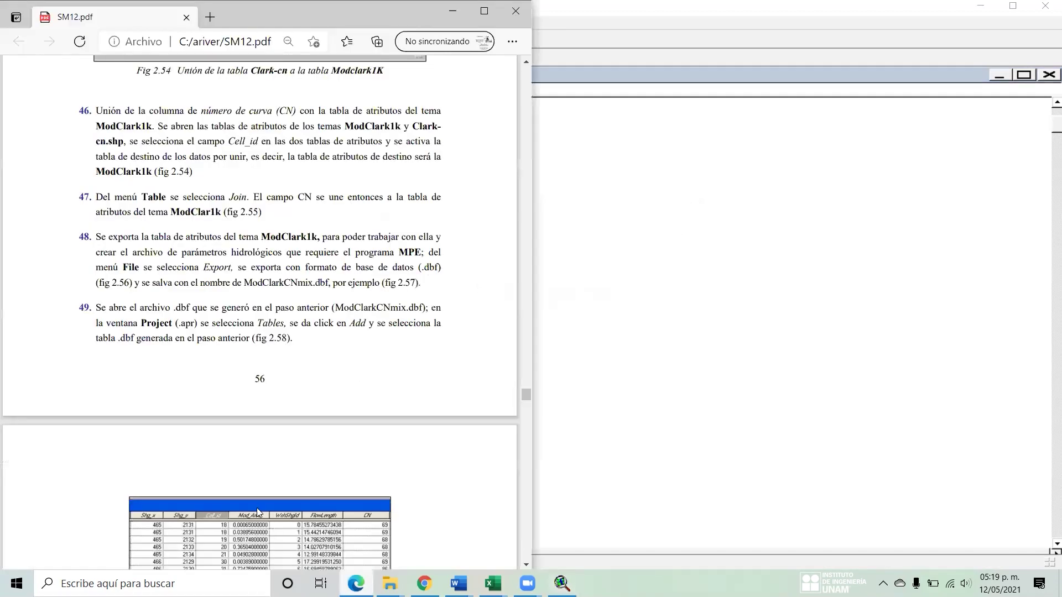
scroll(220, 477, "down", 3)
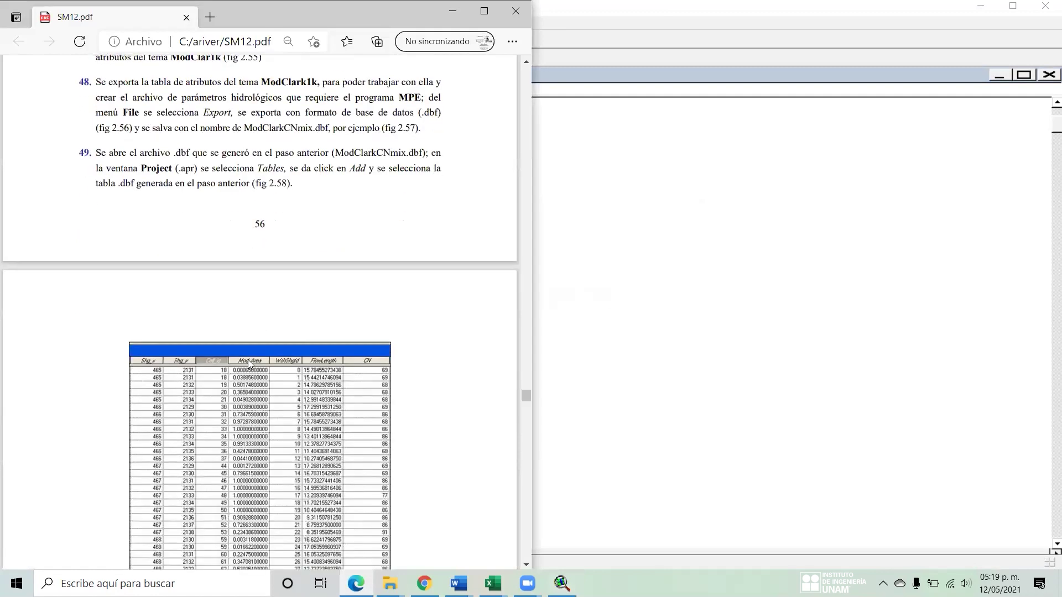
left_click(790, 31)
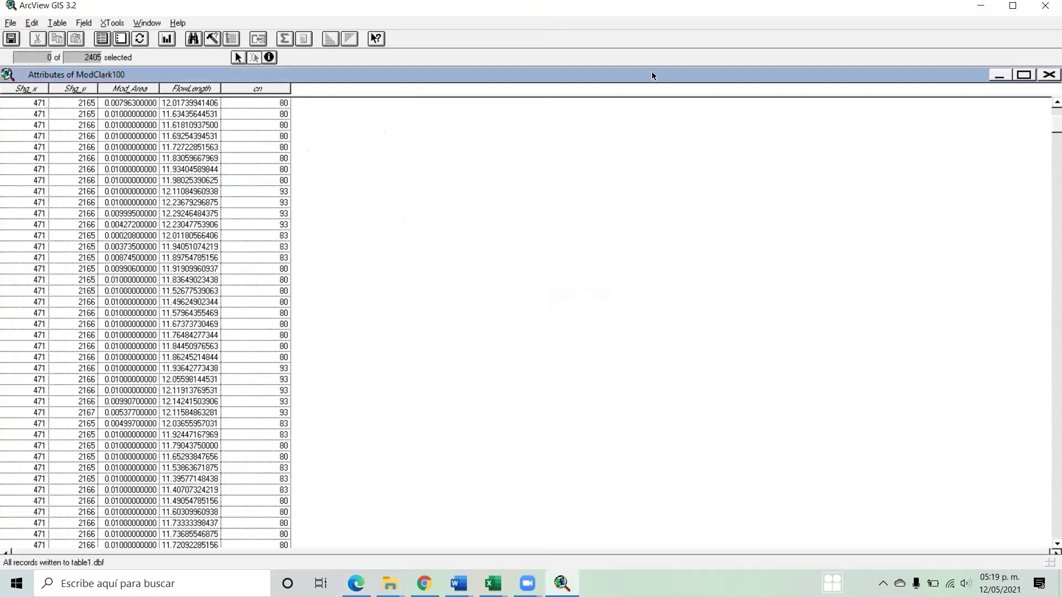
left_click(138, 24)
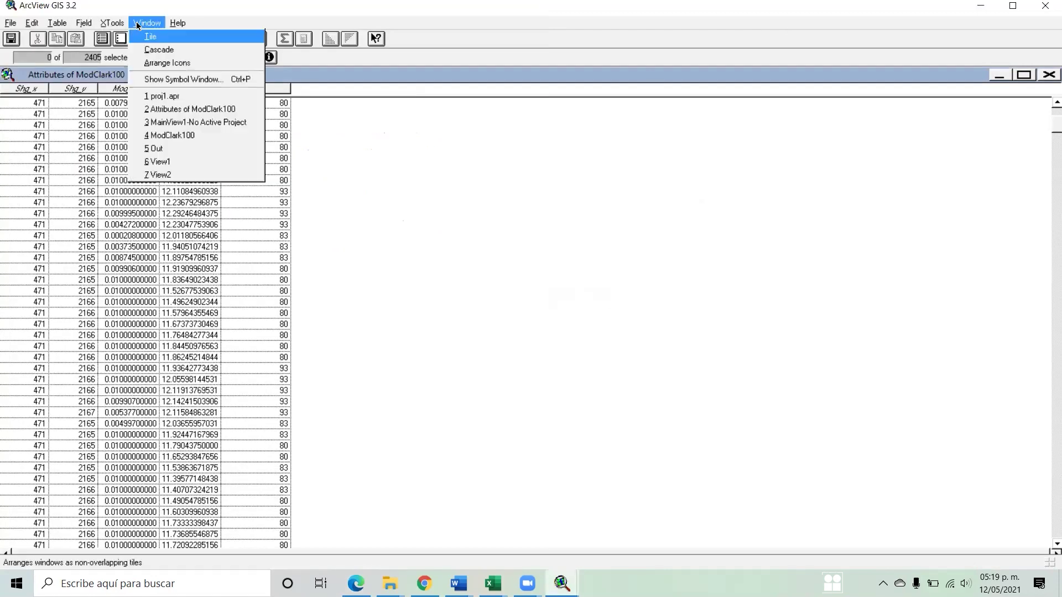
left_click(192, 98)
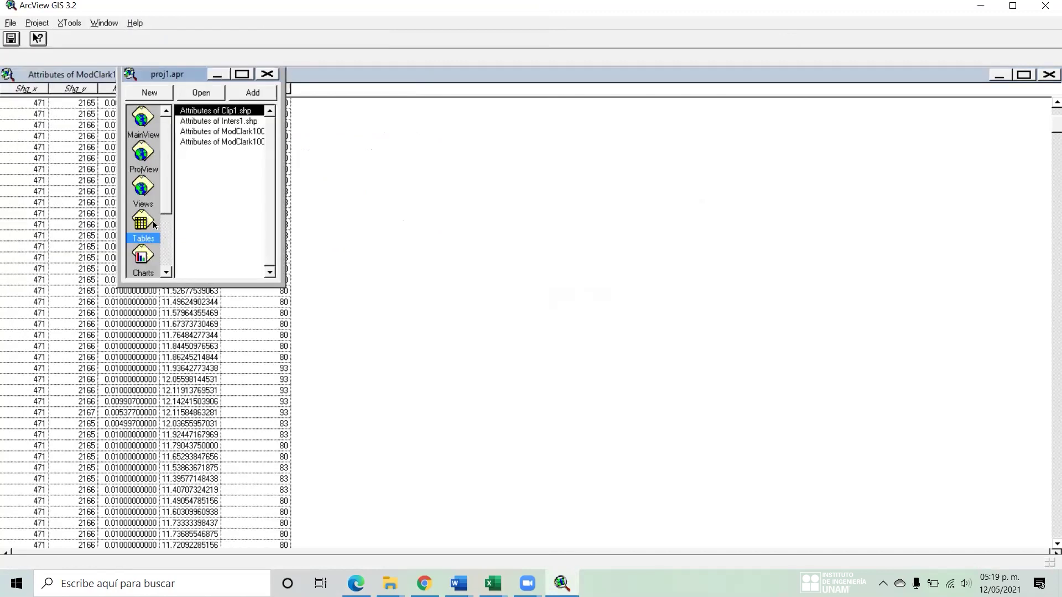
left_click_drag(167, 217, 168, 275)
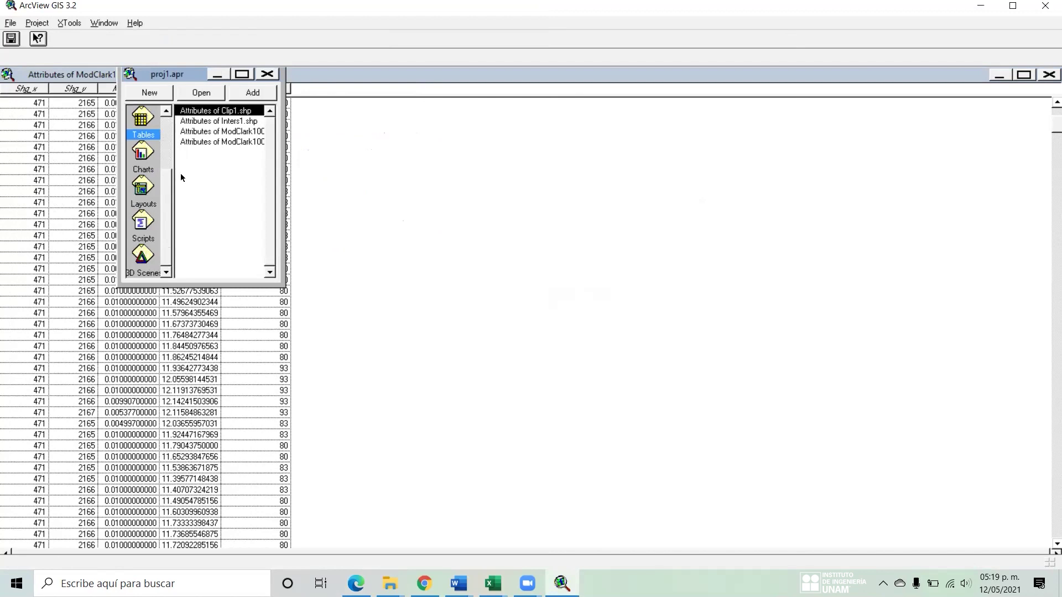
double_click(143, 124)
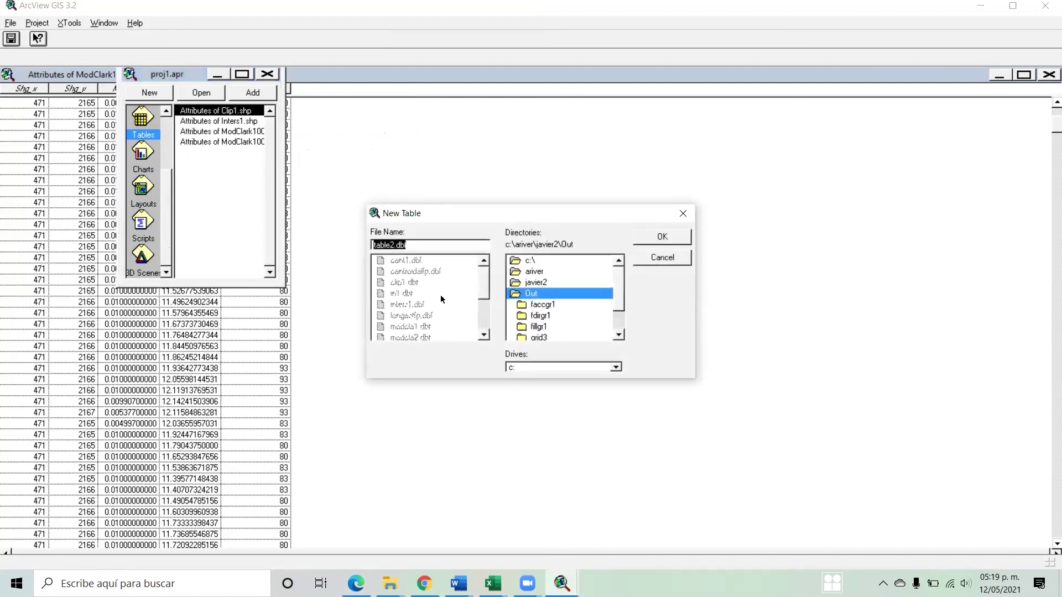
mouse_move(620, 296)
left_mouse_down()
mouse_move(617, 329)
mouse_move(619, 293)
left_mouse_up()
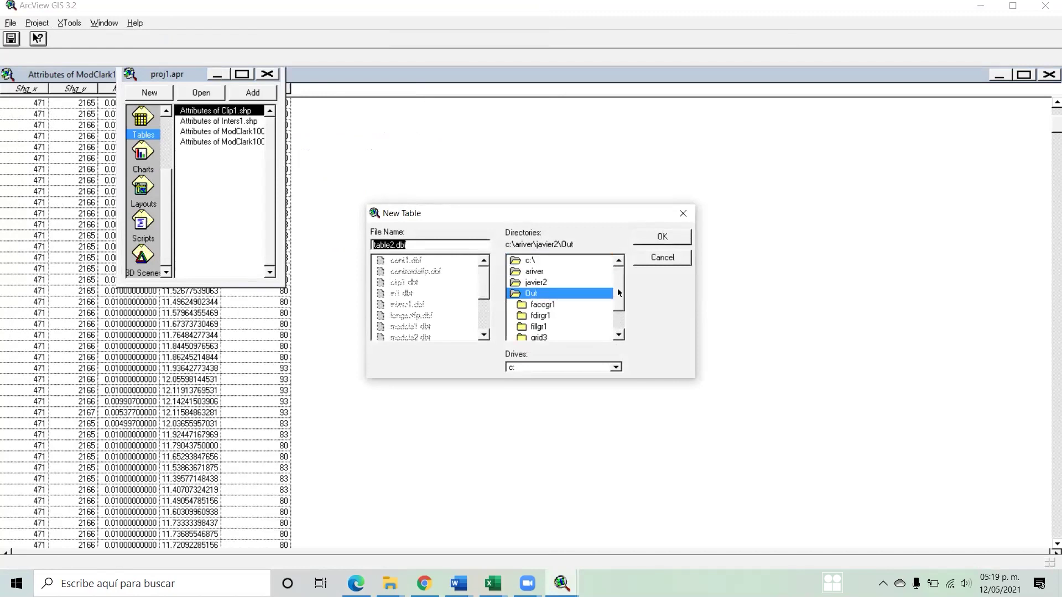
left_click(658, 258)
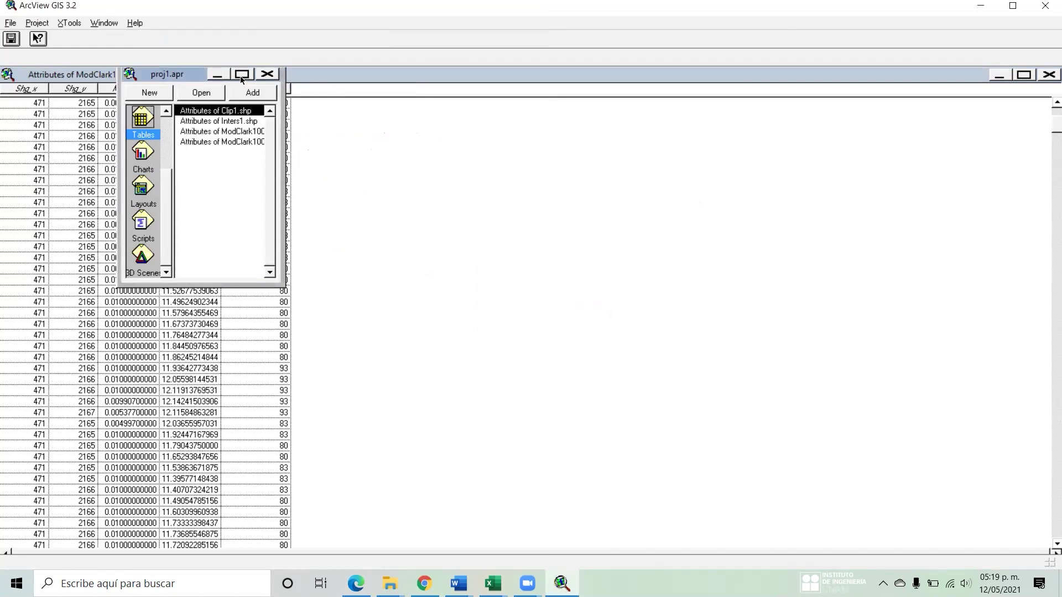
- Enlarge the proj1.apr project window, recheck instruction 49 in SM12.pdf and return to ArcView
left_click_drag(280, 285, 792, 409)
left_click(357, 581)
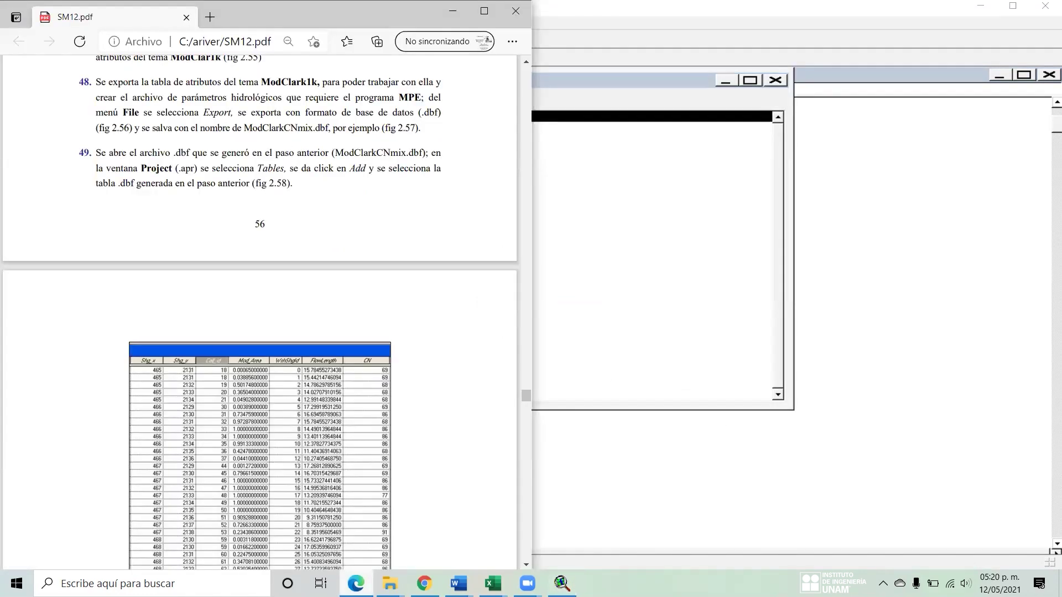
left_click(561, 583)
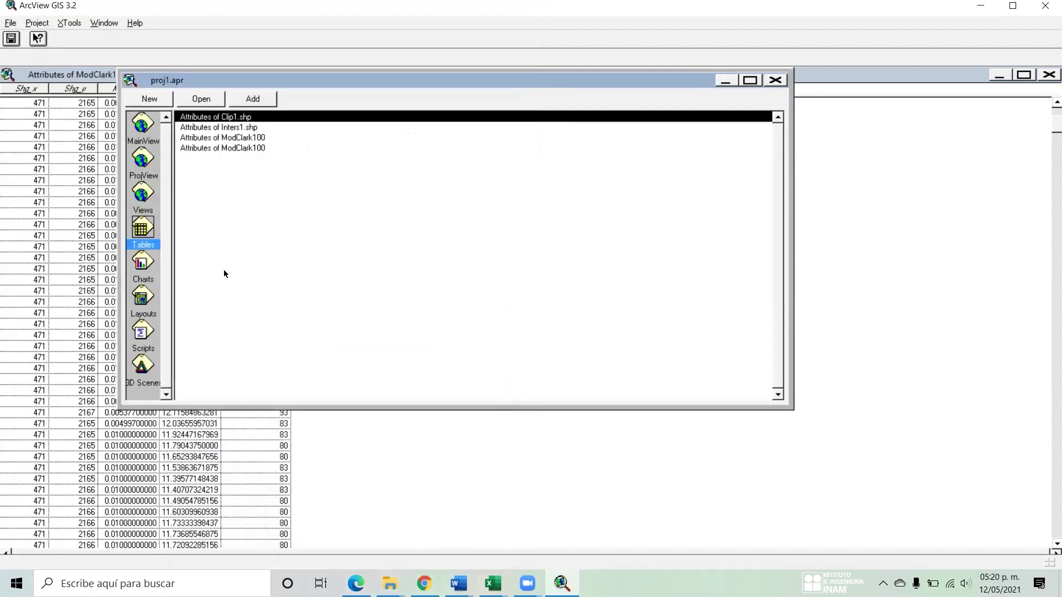
- Add the dBASE table table1.dbf from c:\ariver\javier2\out to the tables of the proj1.apr project
double_click(148, 234)
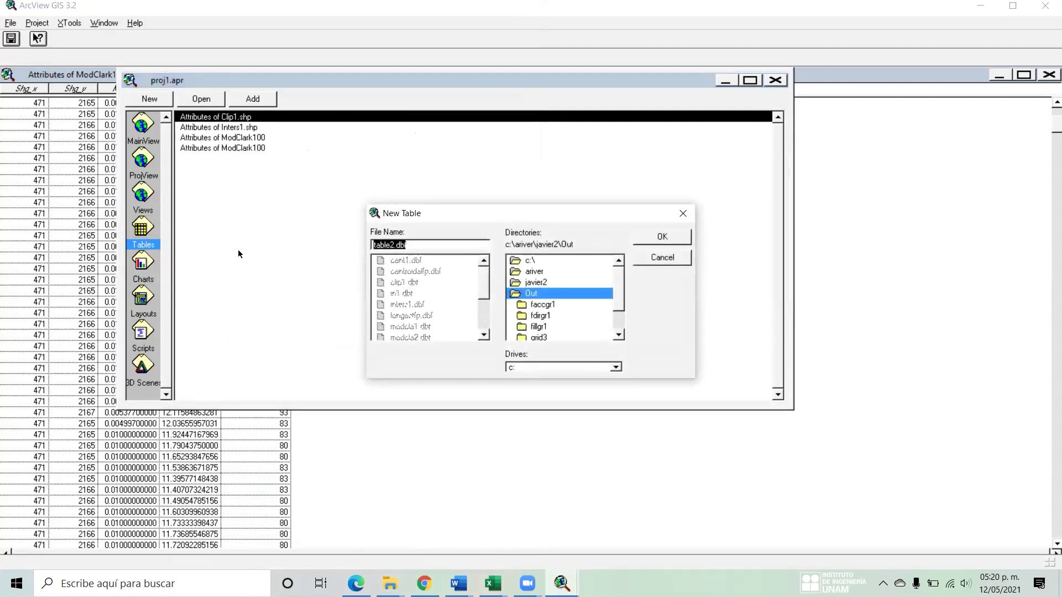
left_click(681, 257)
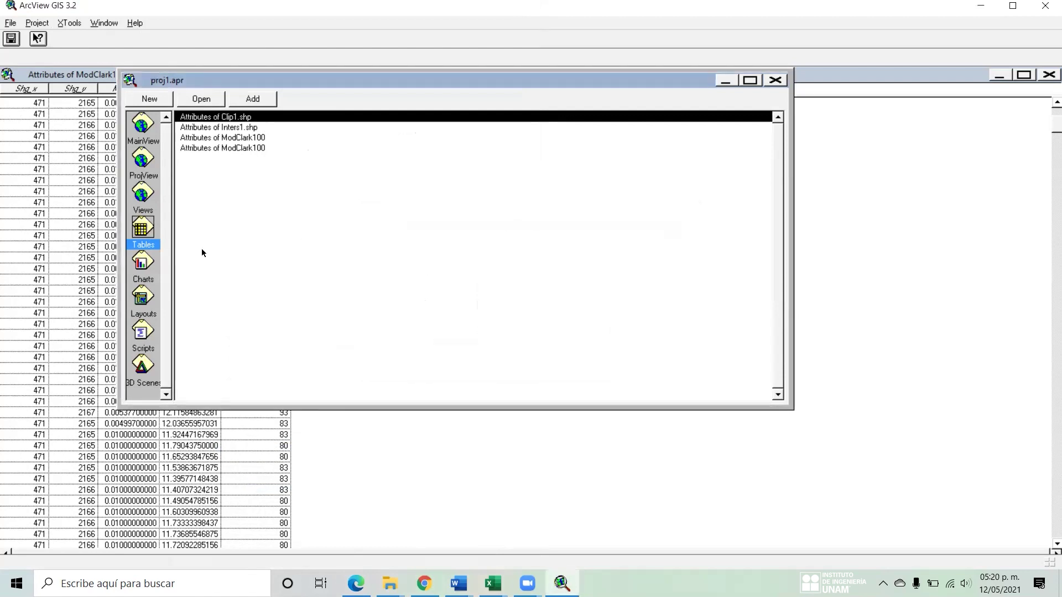
left_click(254, 99)
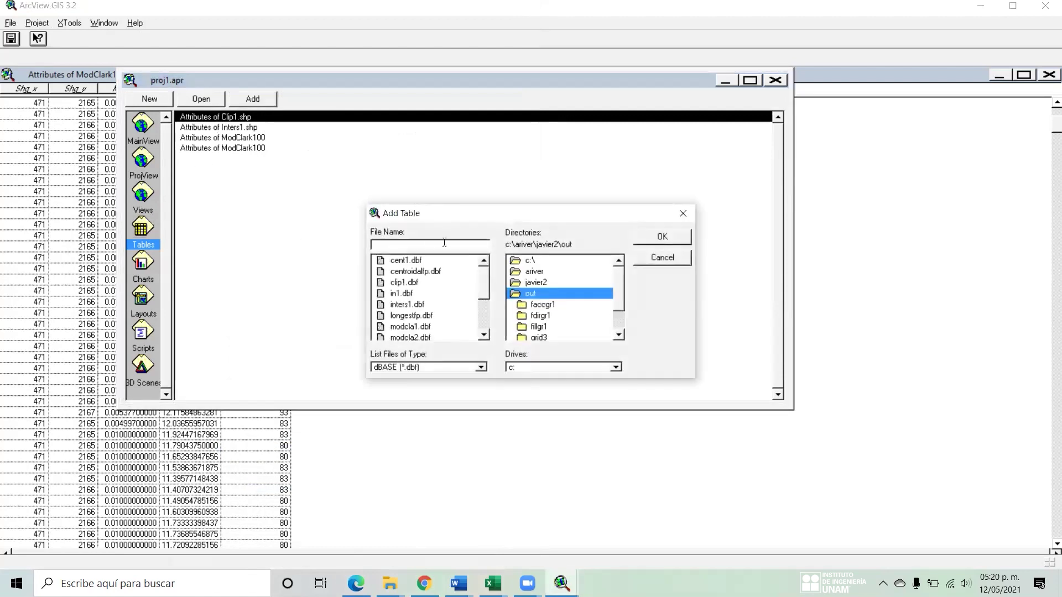
scroll(479, 319, "down", 4)
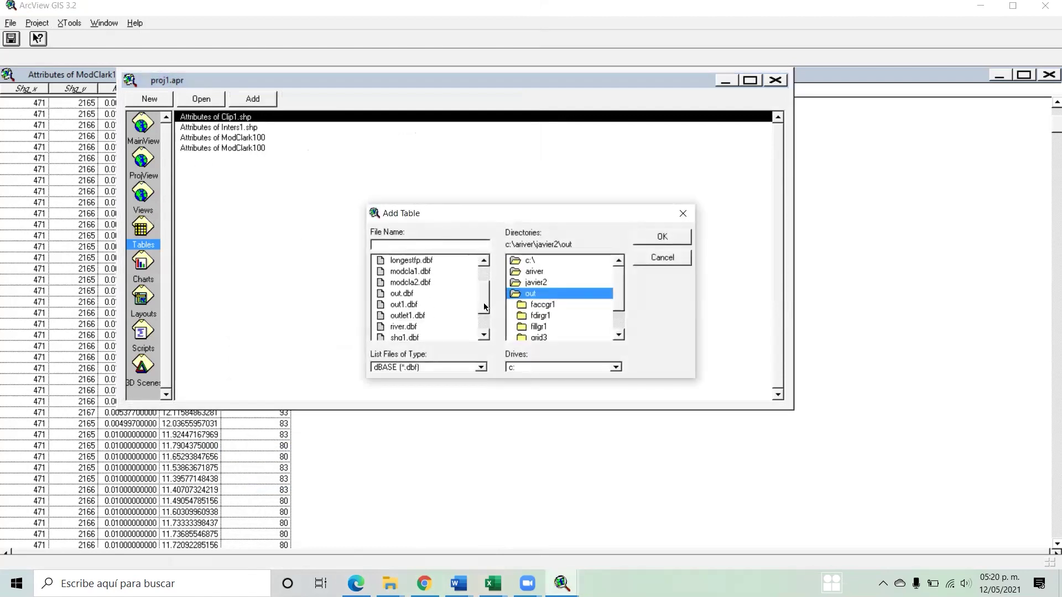
left_click(403, 305)
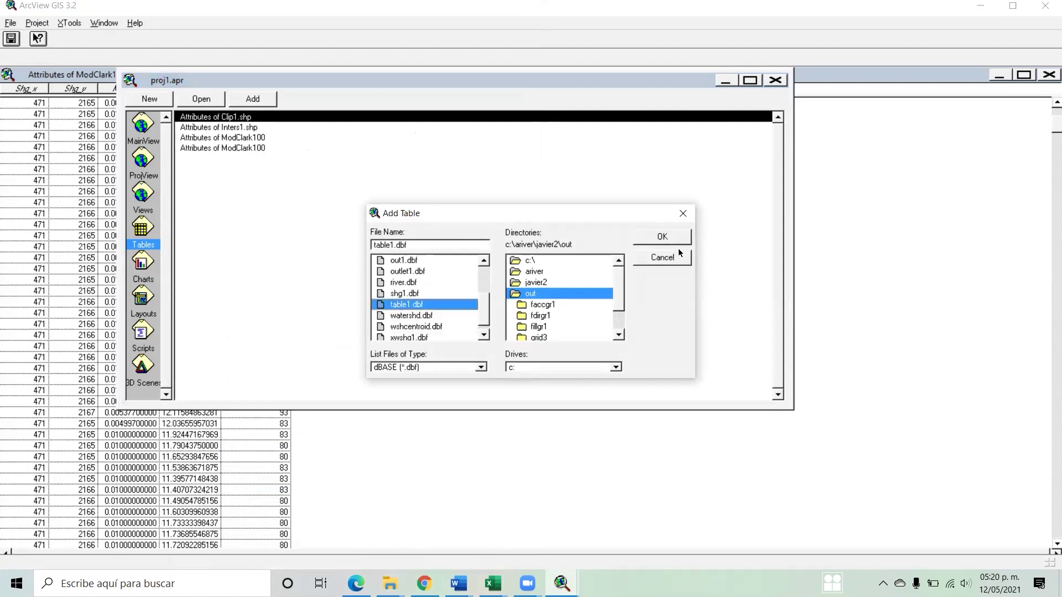
left_click(662, 237)
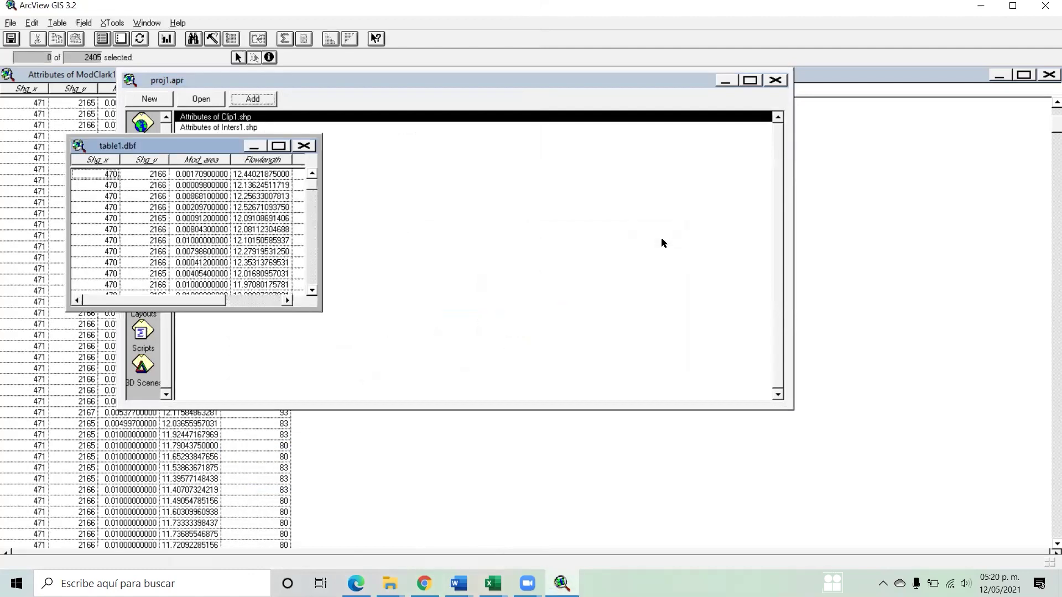